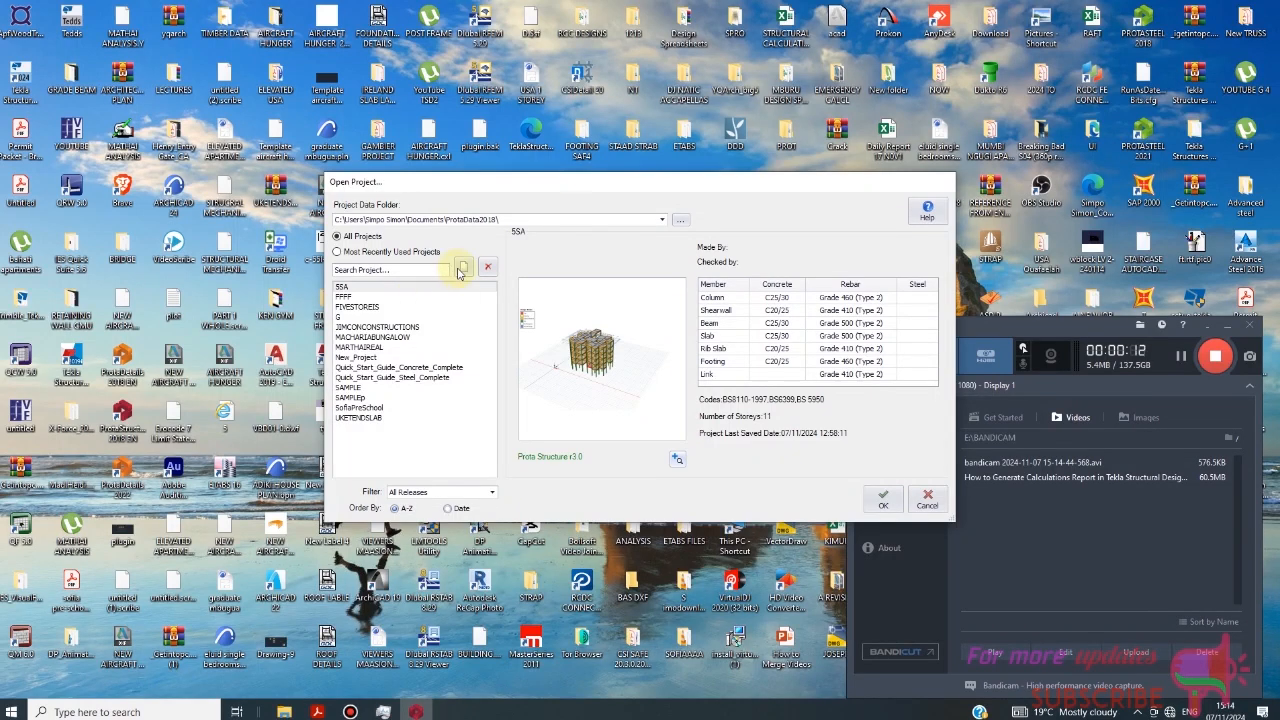
- Create a new project with the code 5GAPART and import the UK (BS8110) template settings
{"action": "left_click", "coordinate": [463, 266]}
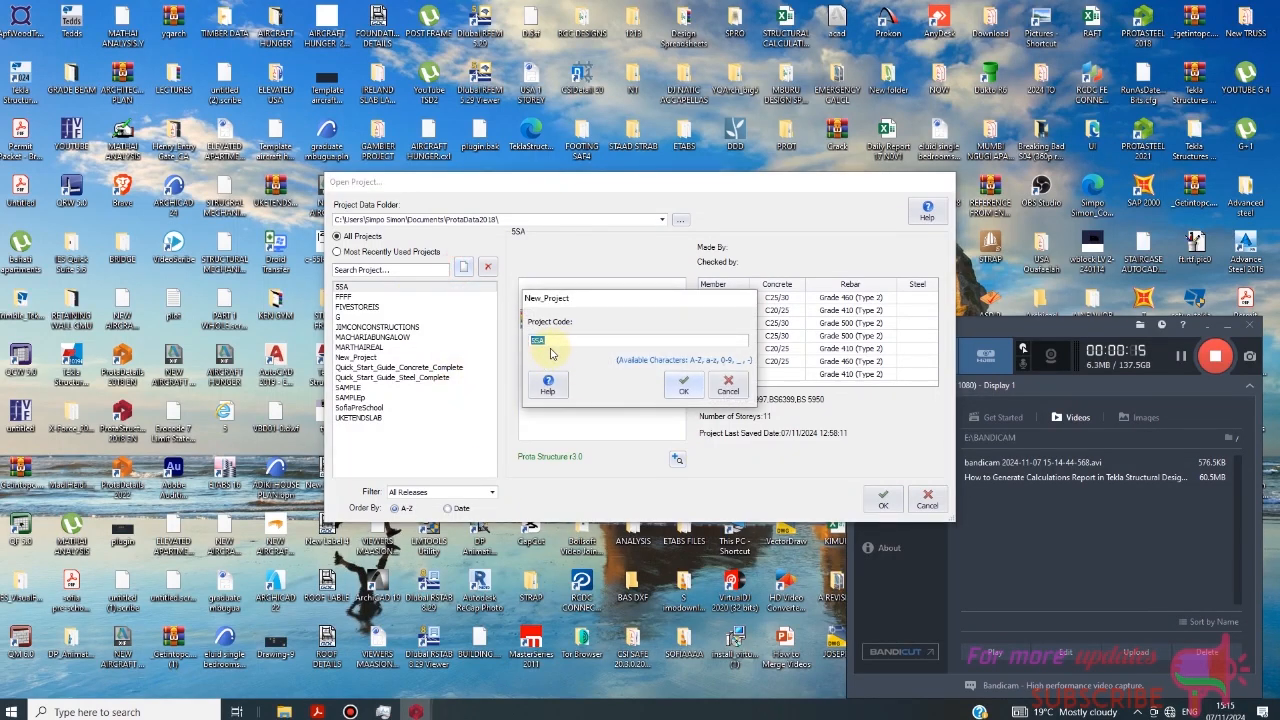
{"action": "type", "text": "5GAPART"}
{"action": "left_click", "coordinate": [683, 385]}
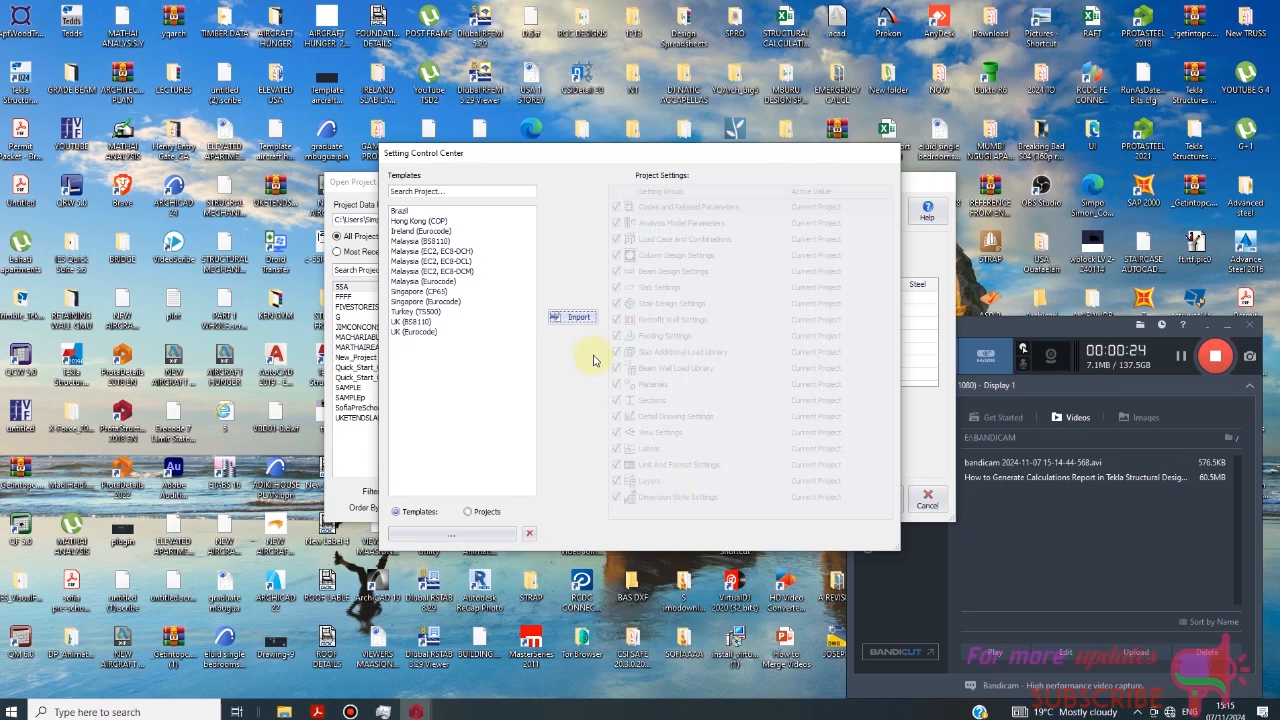
{"action": "left_click", "coordinate": [412, 321]}
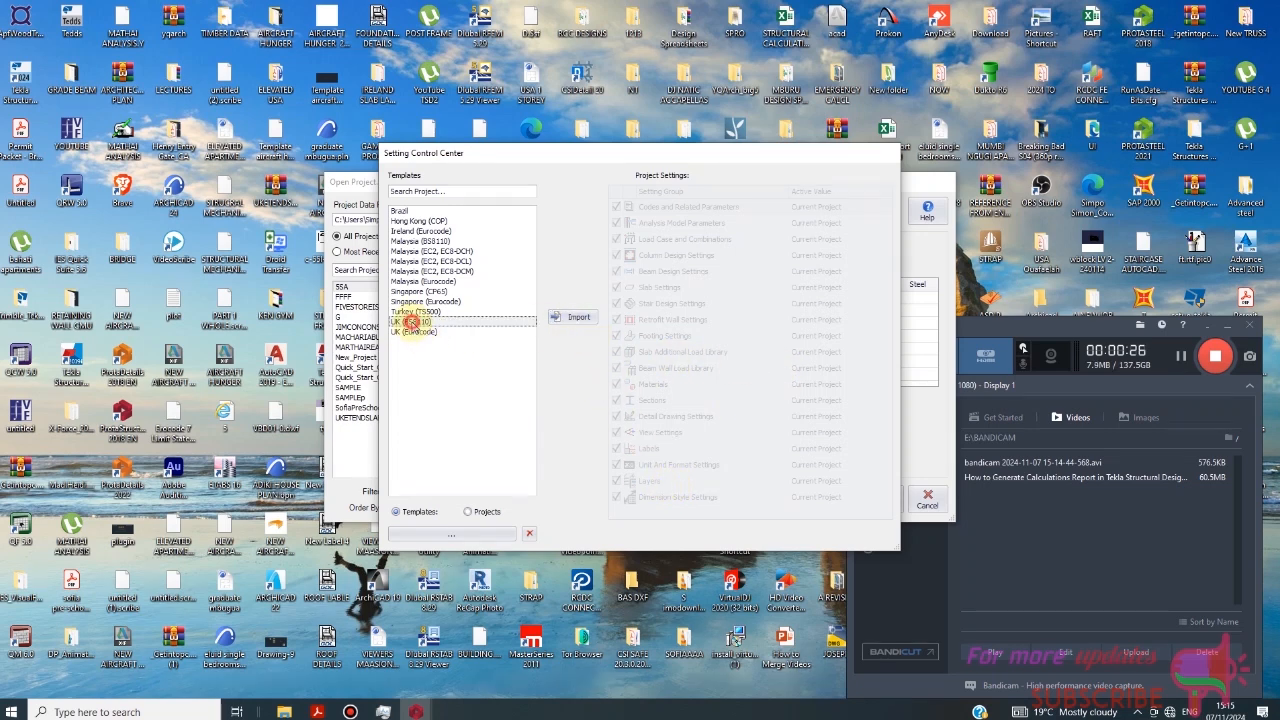
{"action": "left_click", "coordinate": [575, 318]}
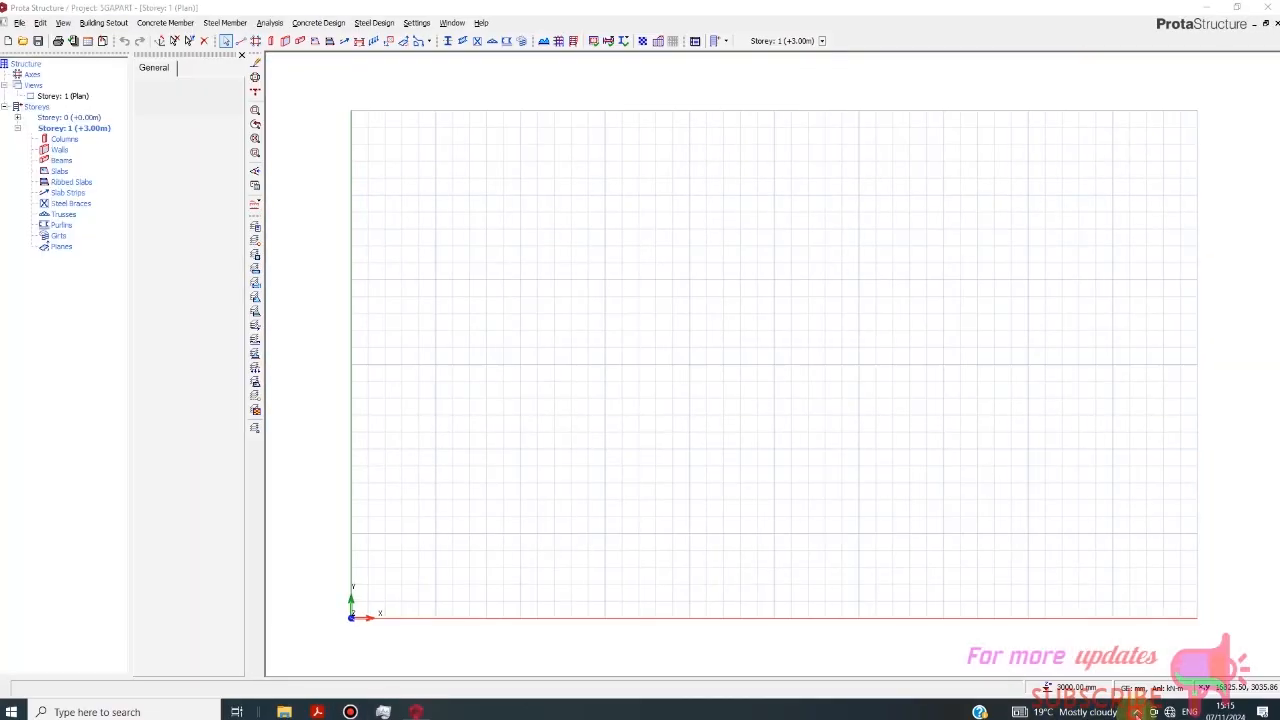
{"action": "left_click", "coordinate": [1137, 712]}
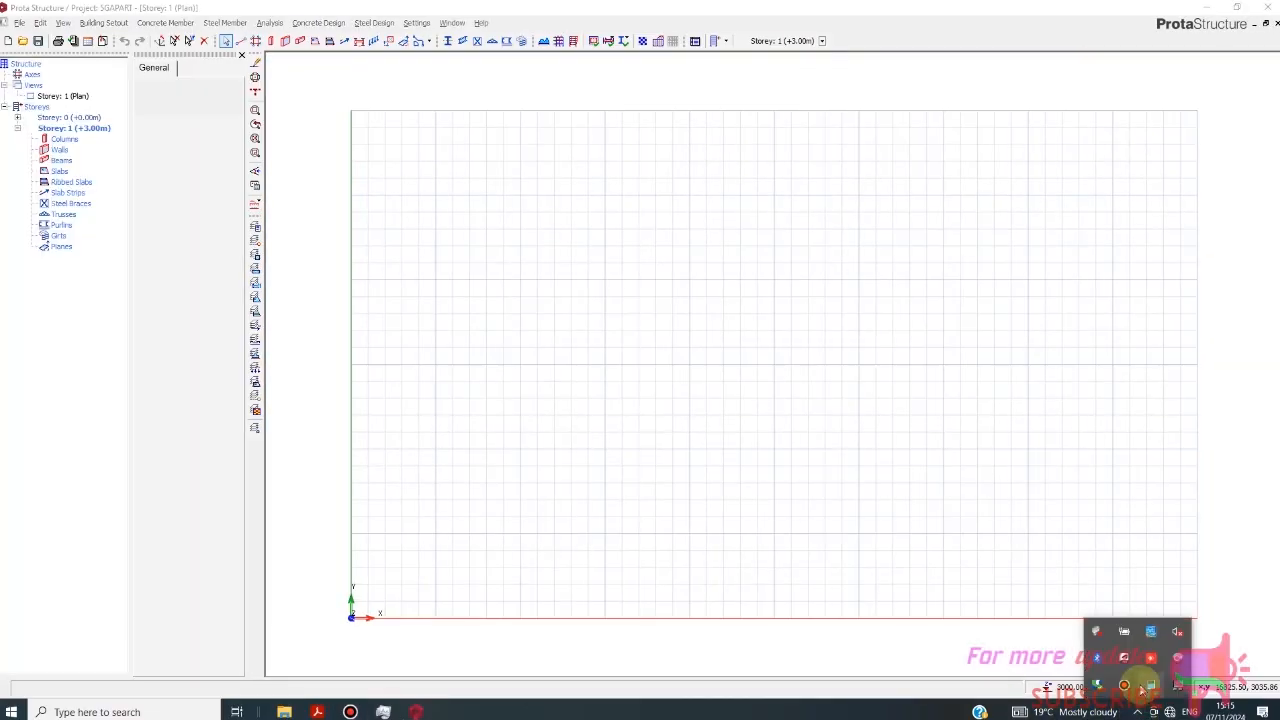
{"action": "left_click", "coordinate": [1124, 685]}
{"action": "left_click", "coordinate": [1209, 327]}
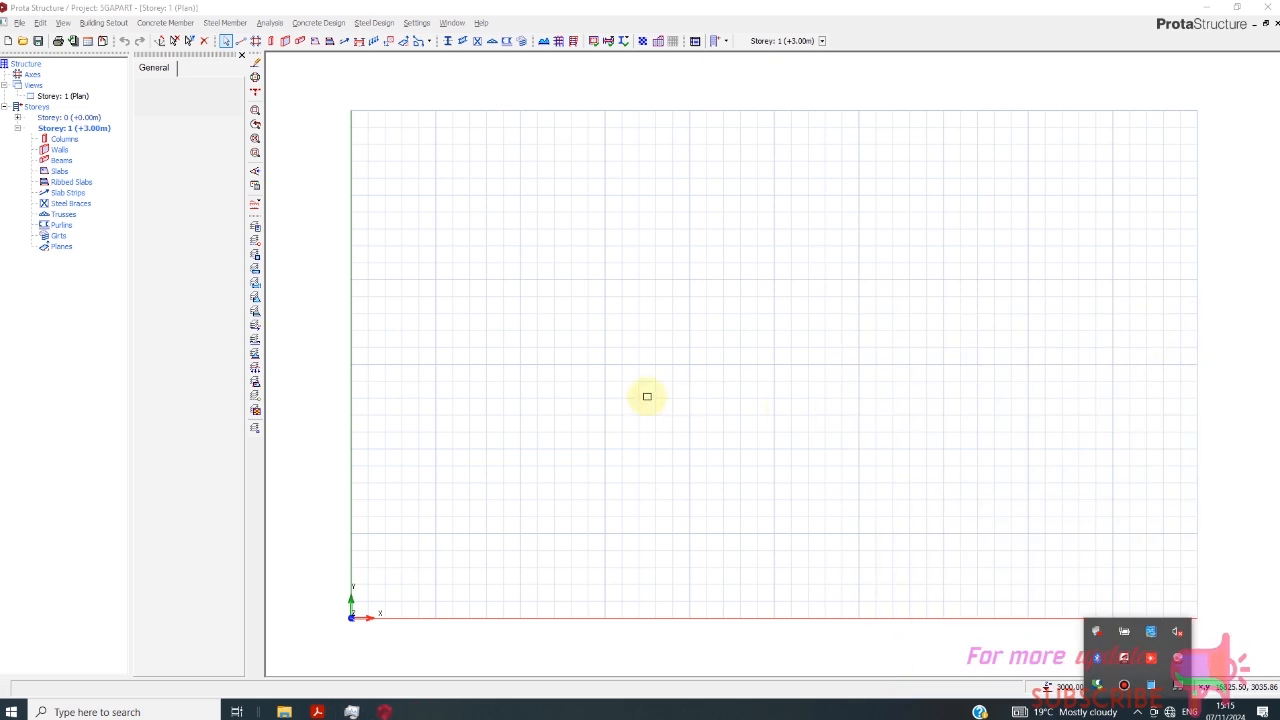
- Start an orthogonal axis grid at reference point 5000, 5000 with Dir-1 spacings 775,1800,1144,729,1022,1025,900,900
{"action": "left_click", "coordinate": [256, 40]}
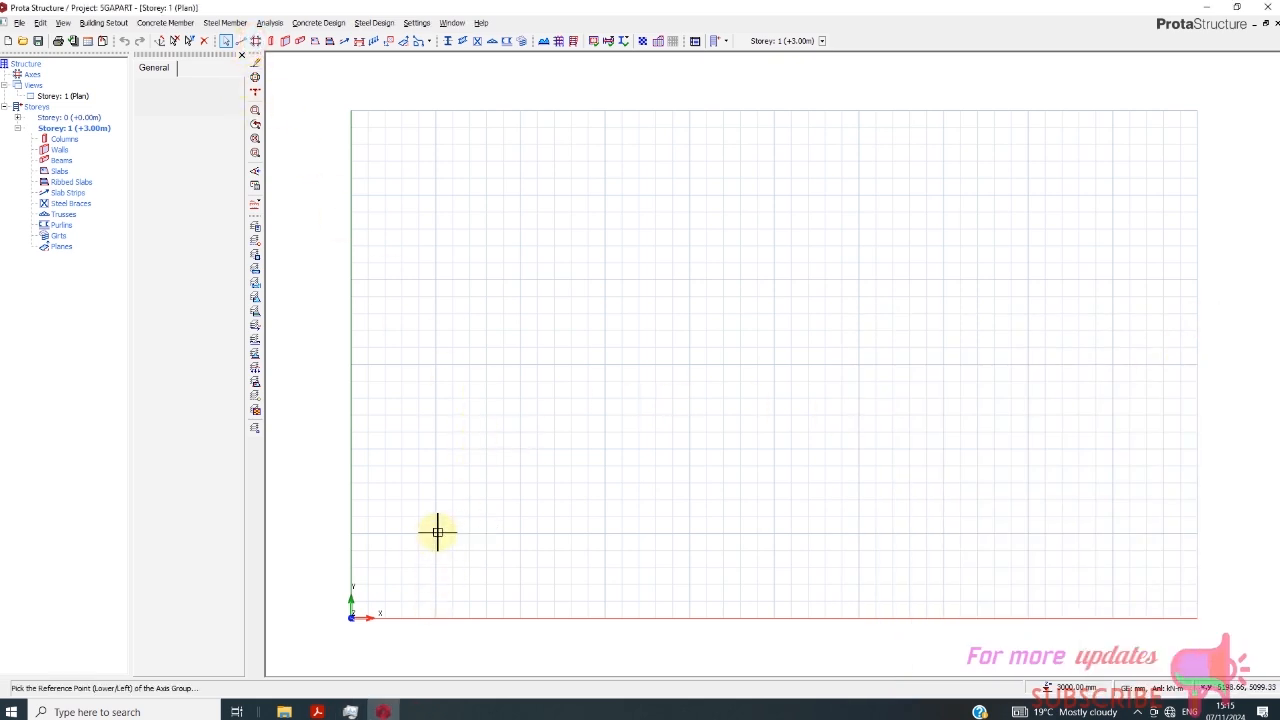
{"action": "left_click", "coordinate": [435, 533]}
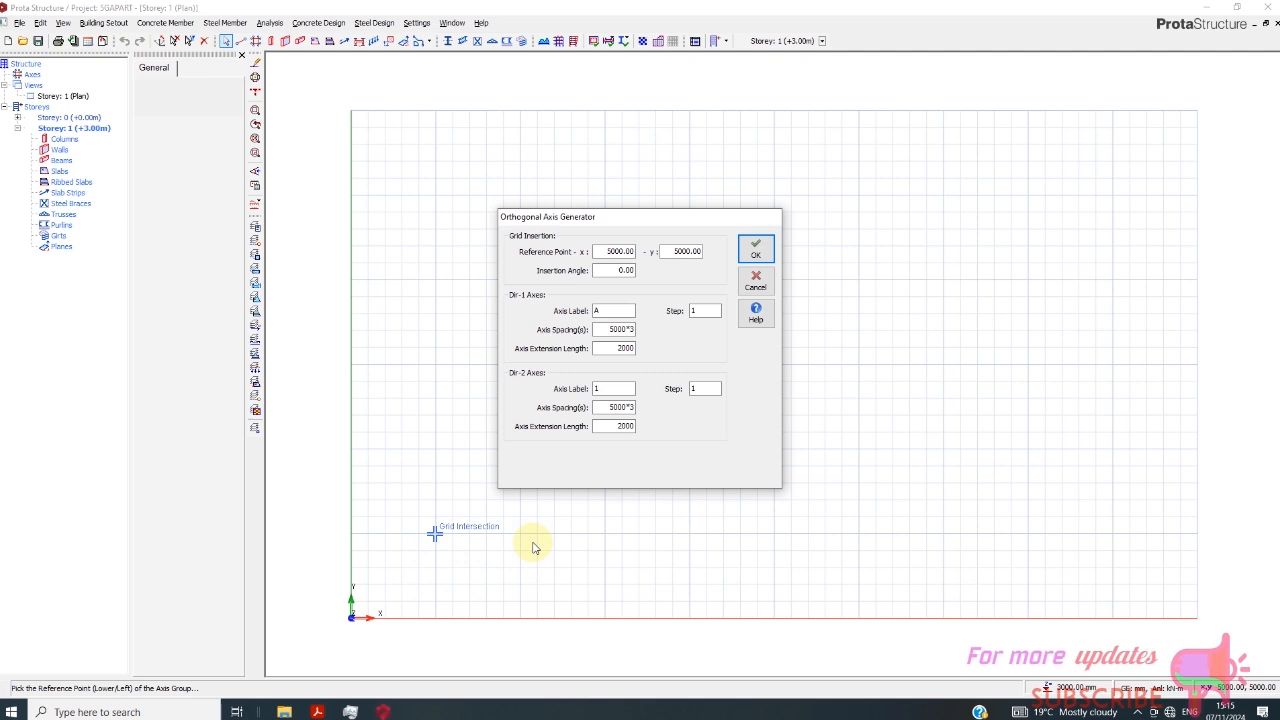
{"action": "double_click", "coordinate": [607, 329]}
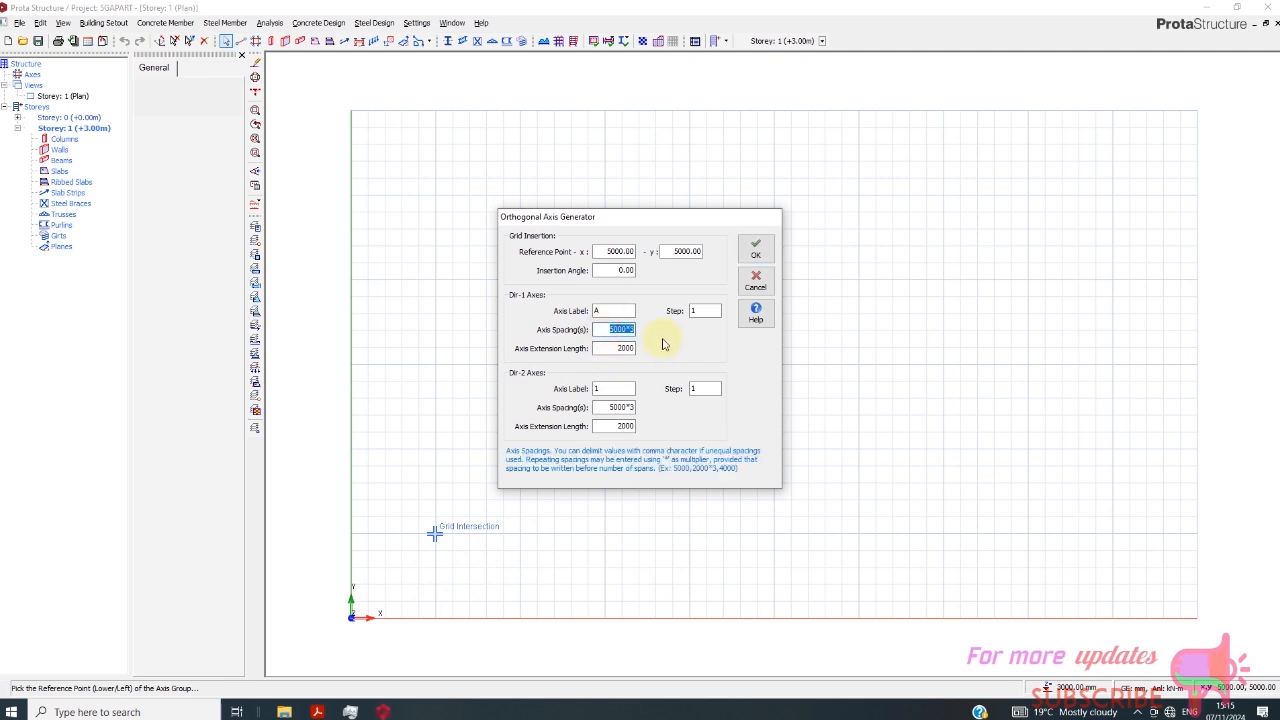
{"action": "type", "text": "775,"}
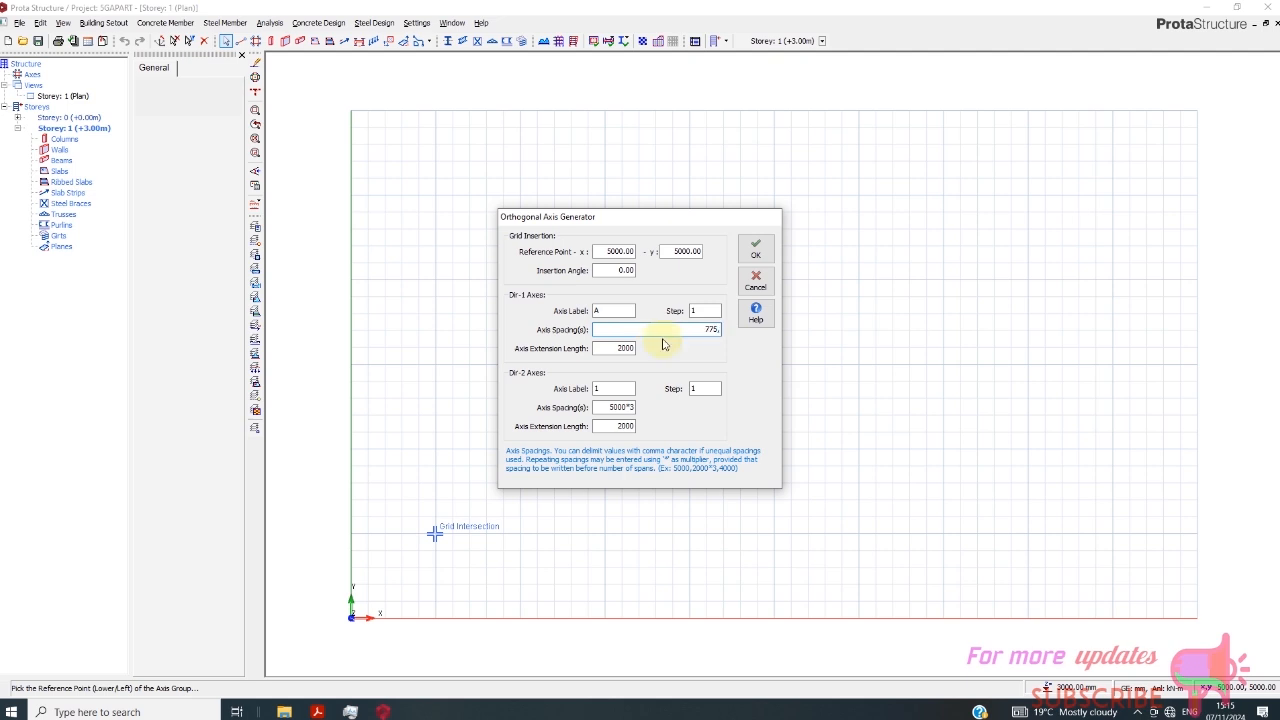
{"action": "type", "text": "1800,1144,729,1022,1025,900,900"}
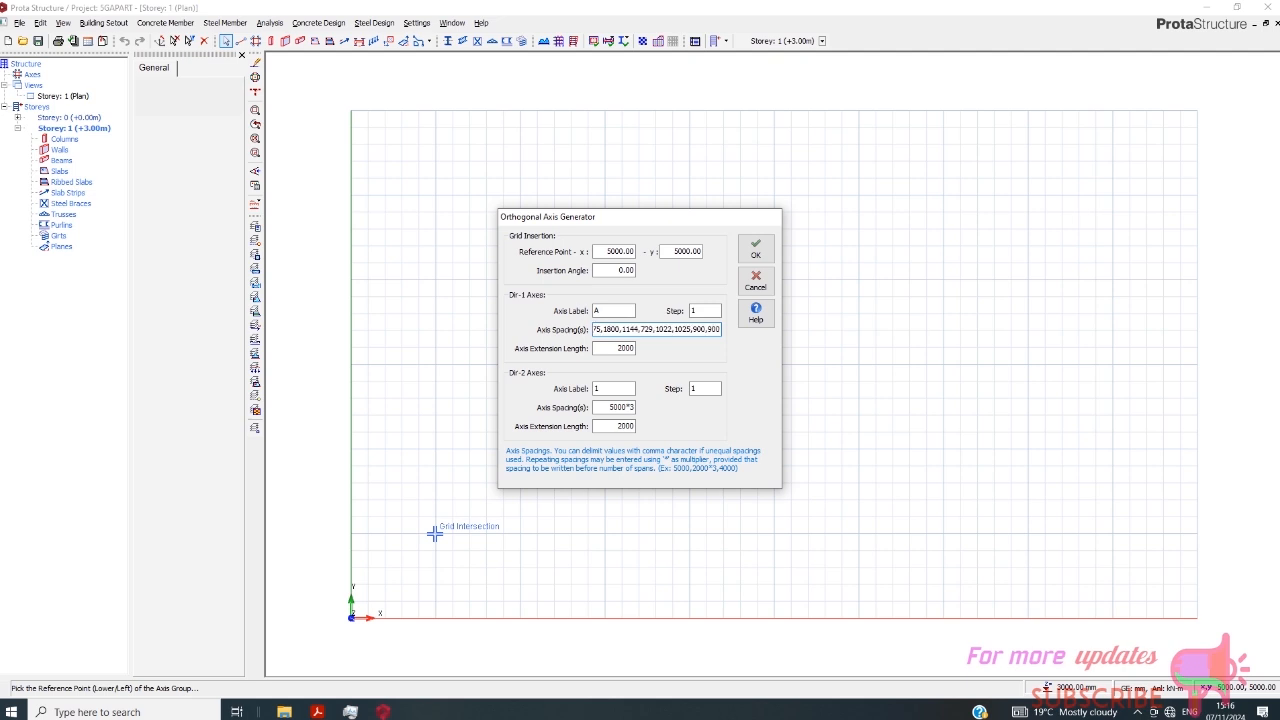
{"action": "type", "text": ",1025,1022,729,1144,1800,775"}
- Set the Dir-2 axis spacings to 2500,2350,2173,1124,2800,1124,2173,2350,2500 and generate the grid
{"action": "double_click", "coordinate": [605, 408]}
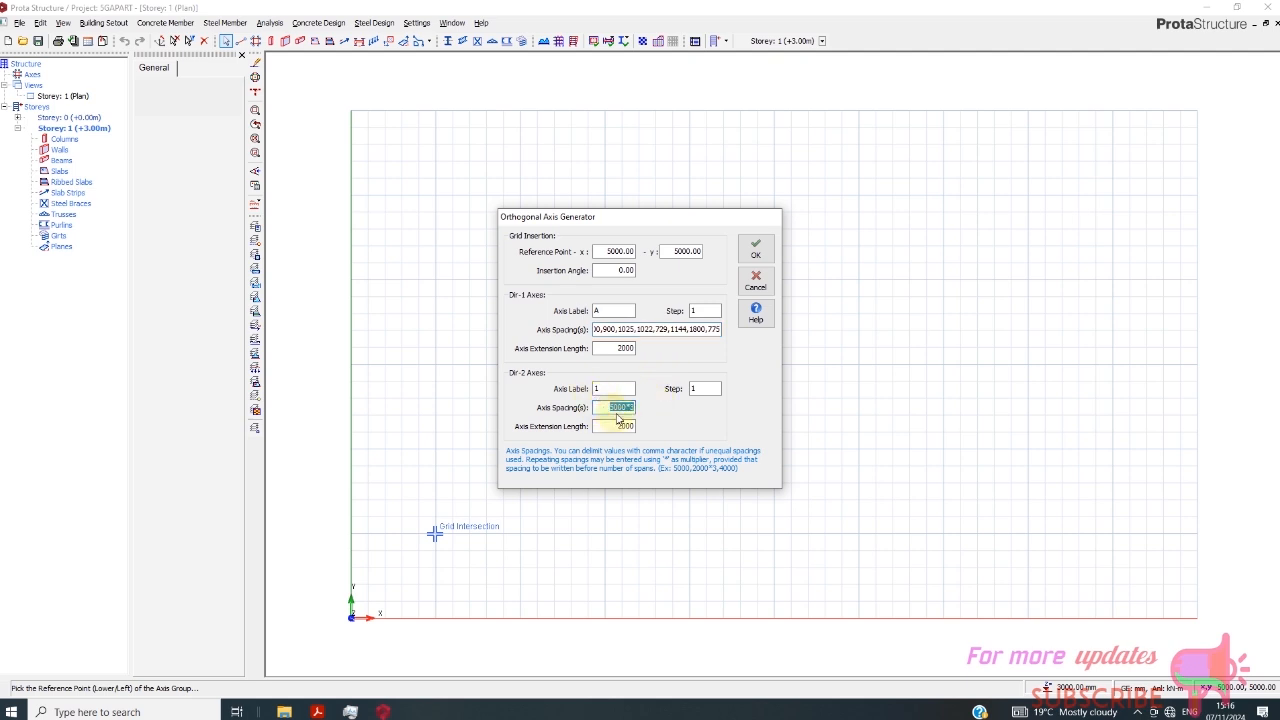
{"action": "type", "text": "2500,"}
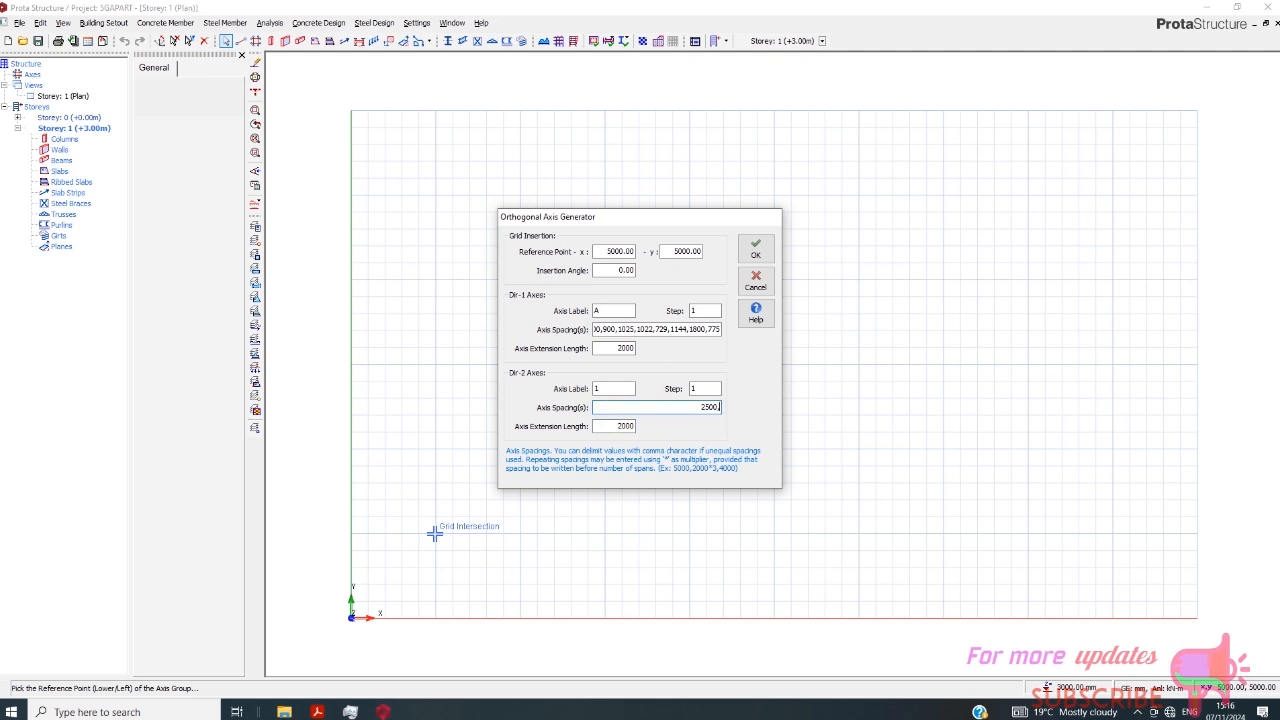
{"action": "type", "text": "23"}
{"action": "type", "text": "50"}
{"action": "type", "text": ","}
{"action": "type", "text": "21"}
{"action": "type", "text": "73"}
{"action": "type", "text": ","}
{"action": "type", "text": "1"}
{"action": "type", "text": "124"}
{"action": "type", "text": ","}
{"action": "type", "text": "280"}
{"action": "type", "text": "0"}
{"action": "type", "text": ","}
{"action": "type", "text": "1124"}
{"action": "type", "text": ","}
{"action": "type", "text": "23"}
{"action": "type", "text": "7"}
{"action": "type", "text": "3"}
{"action": "type", "text": ",2350"}
{"action": "type", "text": ","}
{"action": "type", "text": "2500"}
{"action": "left_click", "coordinate": [755, 248]}
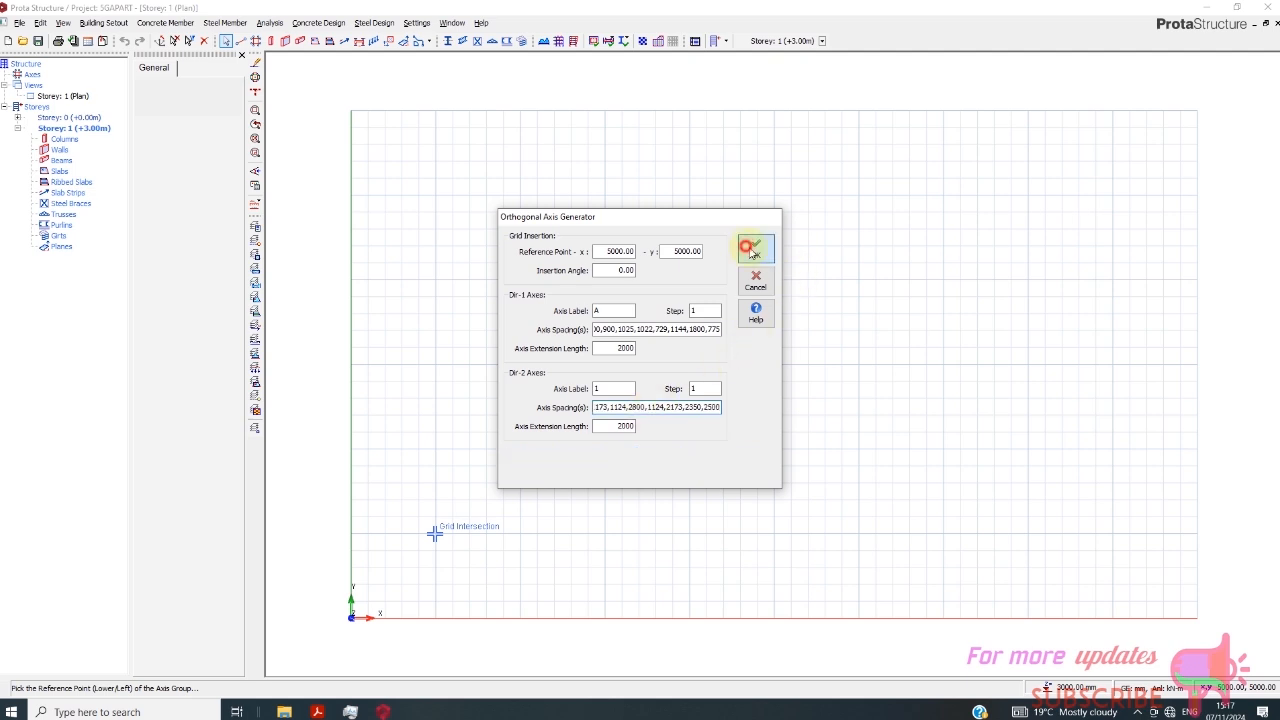
{"action": "scroll", "coordinate": [634, 374], "scroll_direction": "down", "scroll_amount": 1}
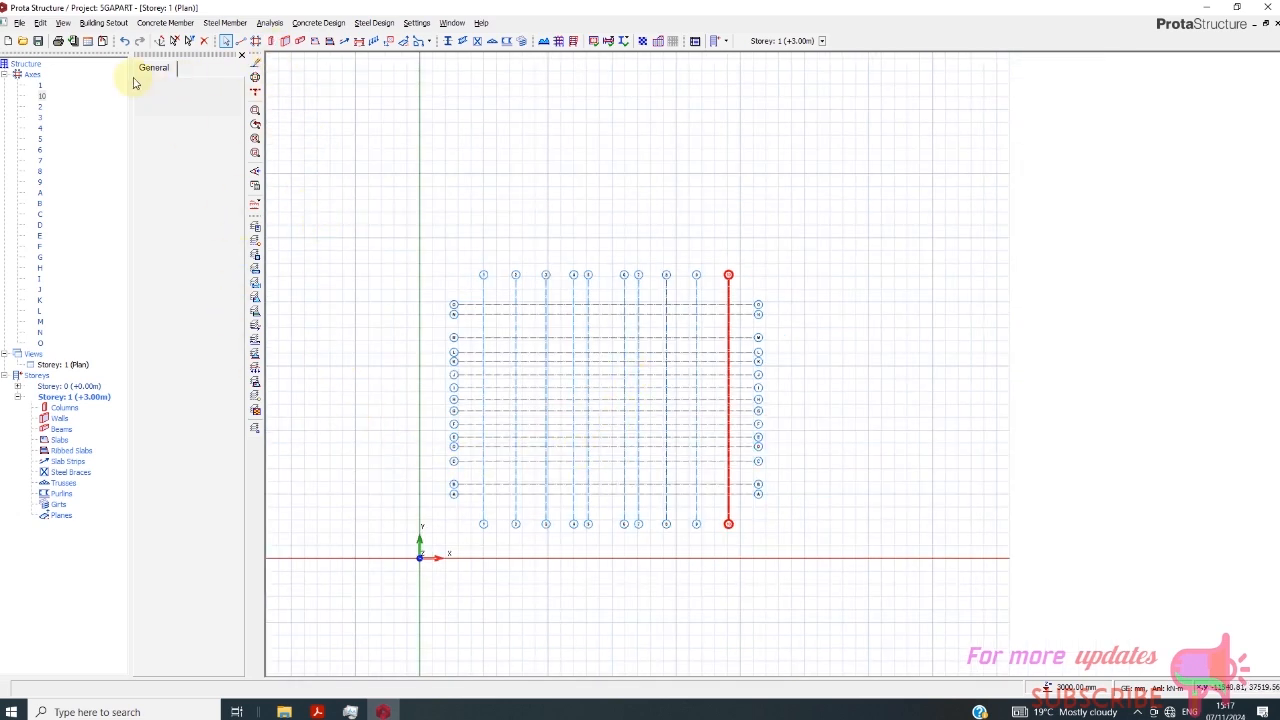
- Insert storeys to bring the building's total number of storeys to 11
{"action": "left_click", "coordinate": [99, 24]}
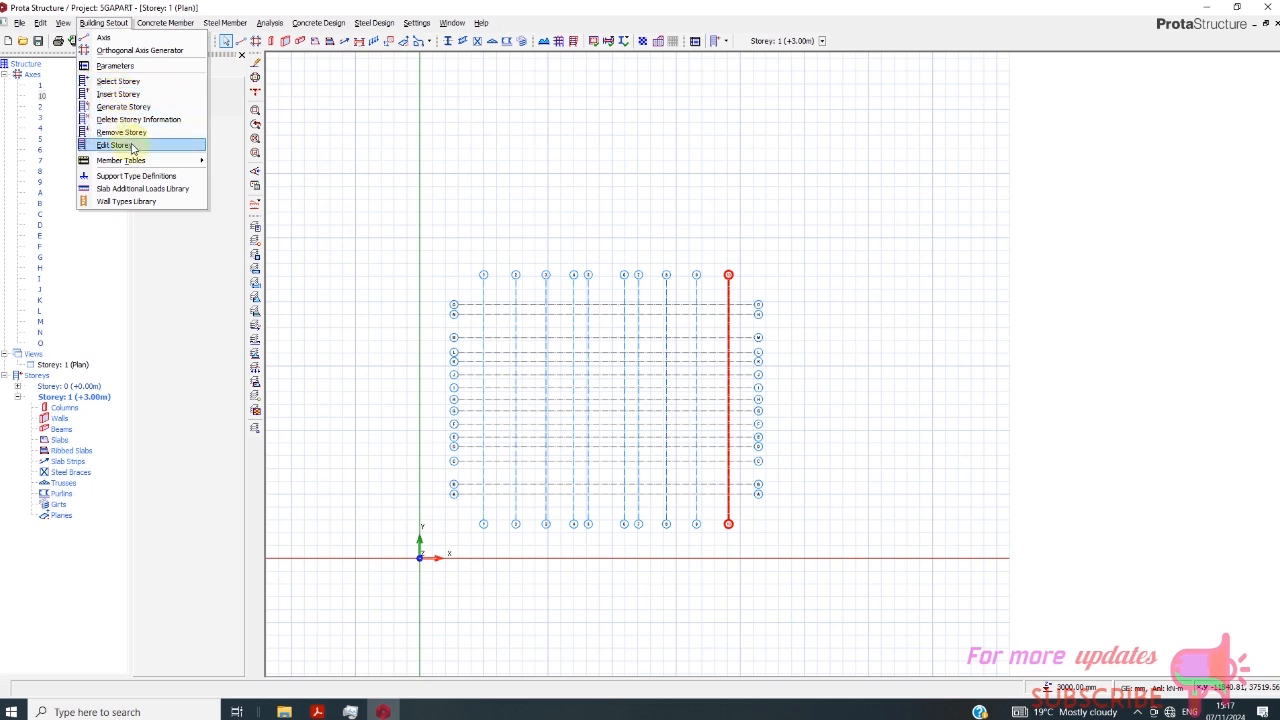
{"action": "left_click", "coordinate": [121, 95]}
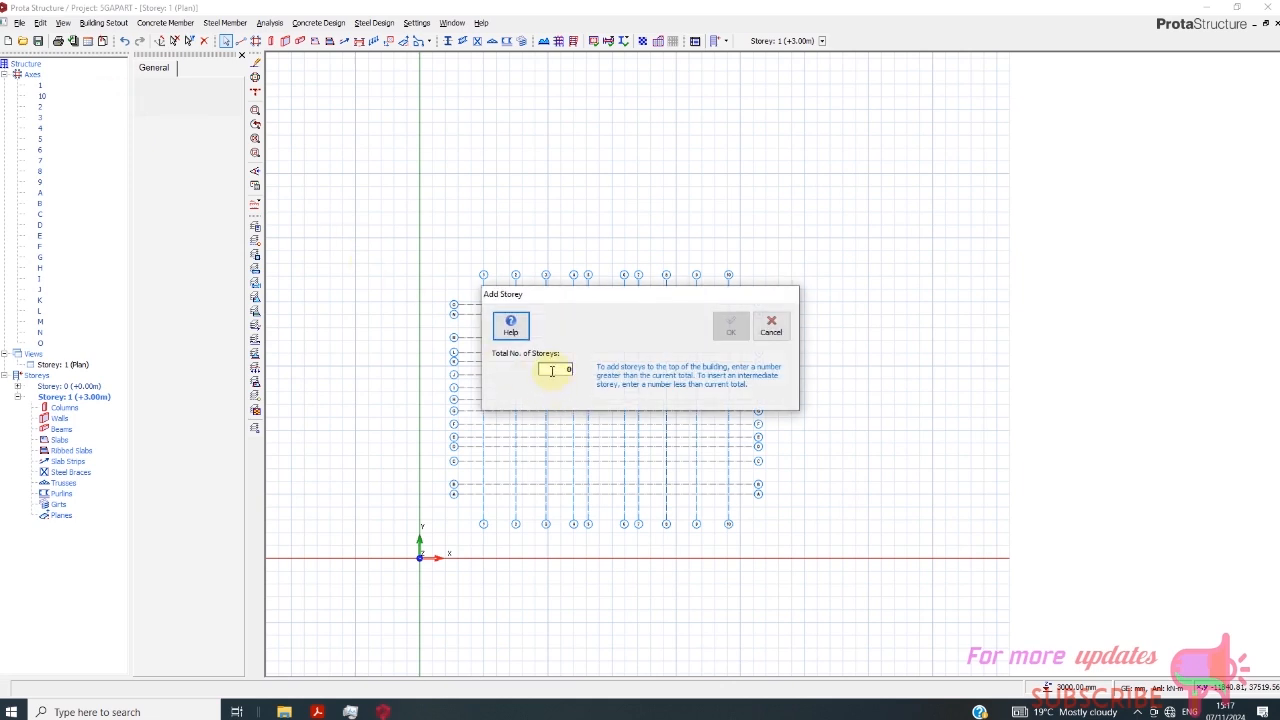
{"action": "left_click", "coordinate": [559, 370]}
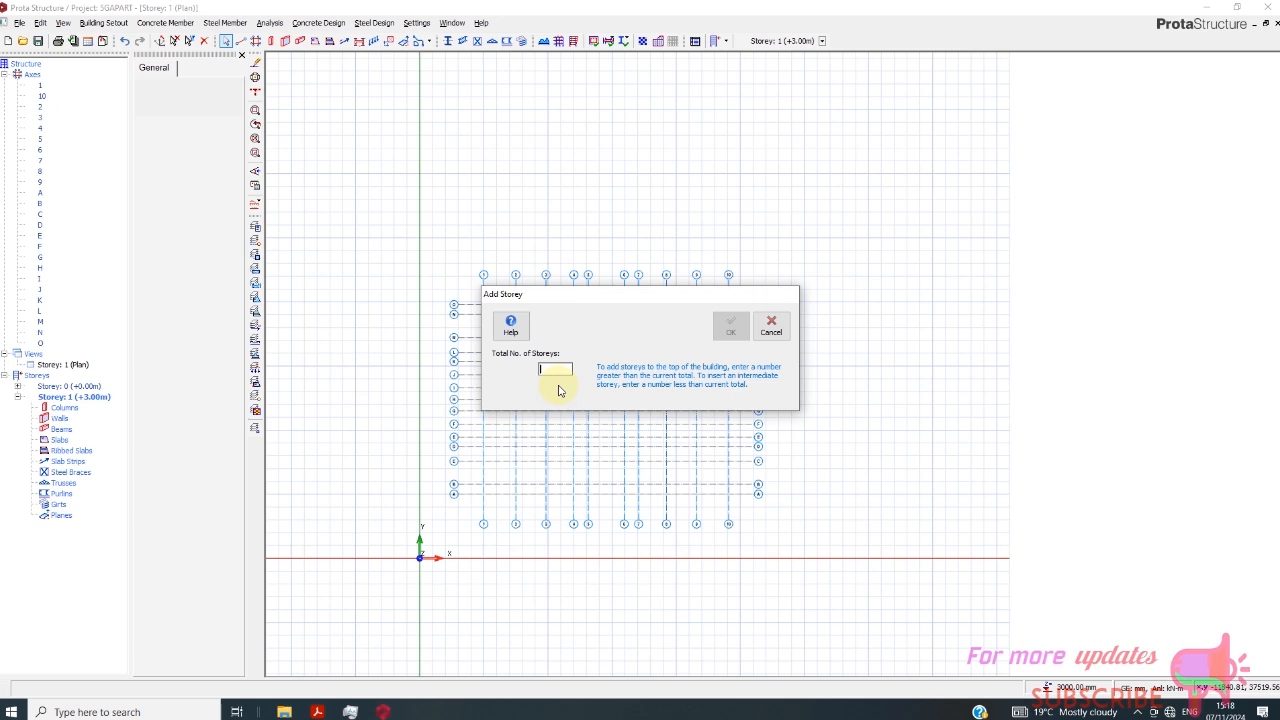
{"action": "type", "text": "11"}
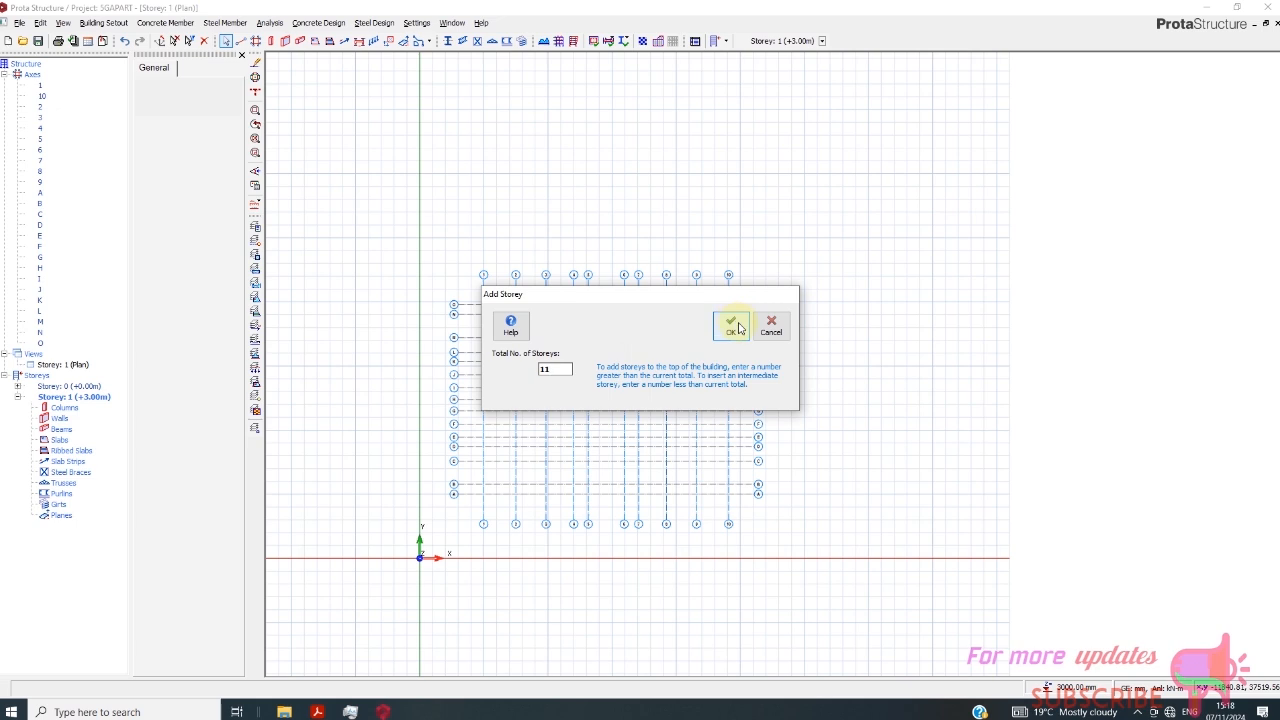
{"action": "left_click", "coordinate": [740, 328]}
{"action": "left_click", "coordinate": [704, 398]}
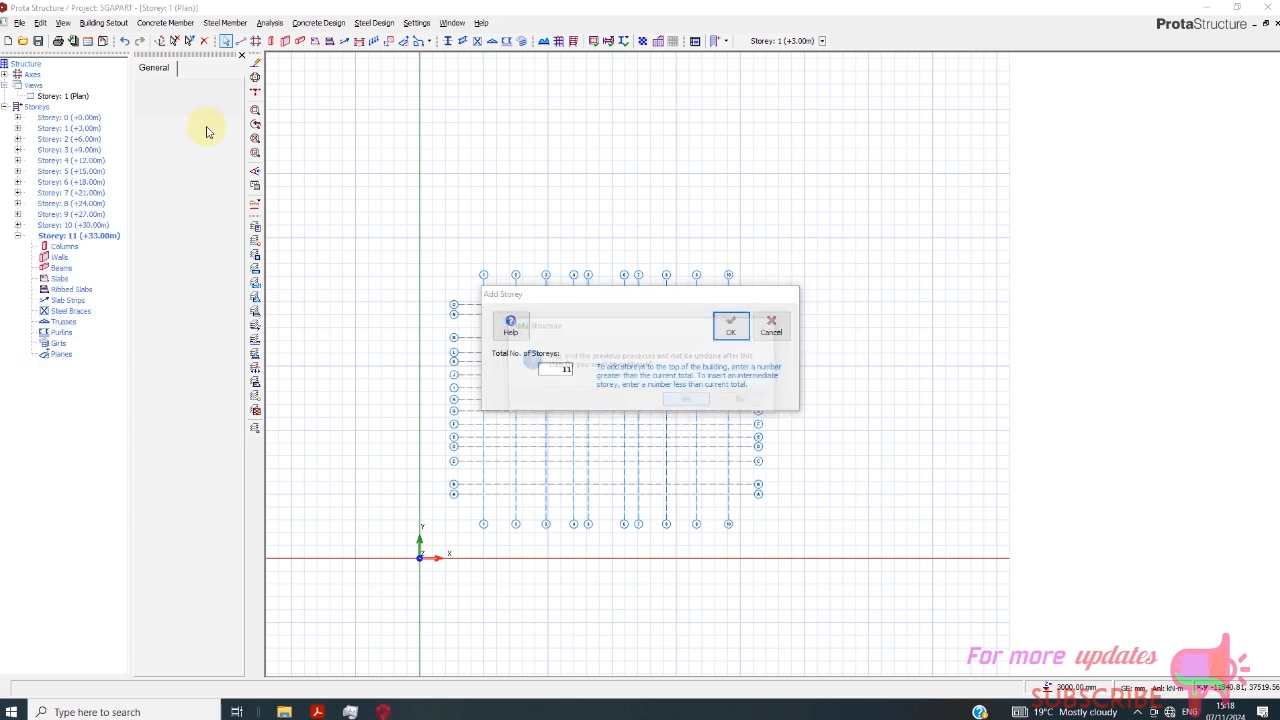
- Open the storey definitions for editing and set the foundation depth to 2000 mm
{"action": "left_click", "coordinate": [104, 22]}
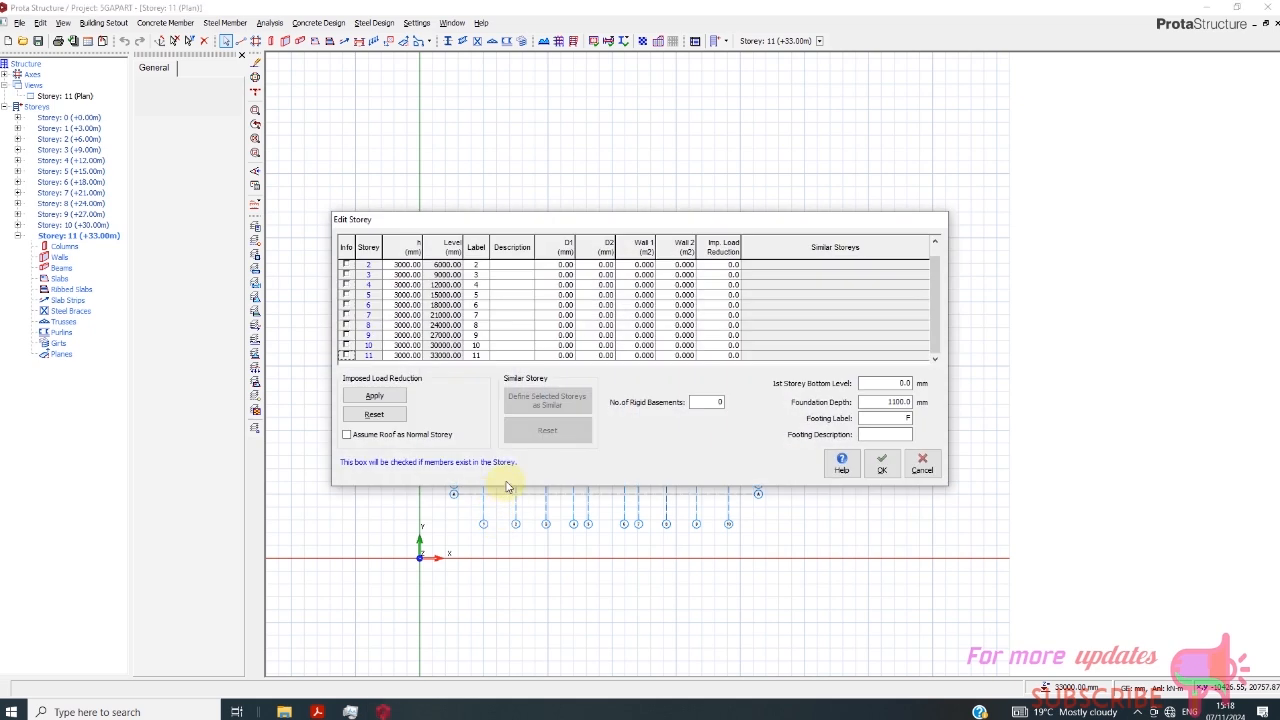
{"action": "left_click", "coordinate": [398, 266]}
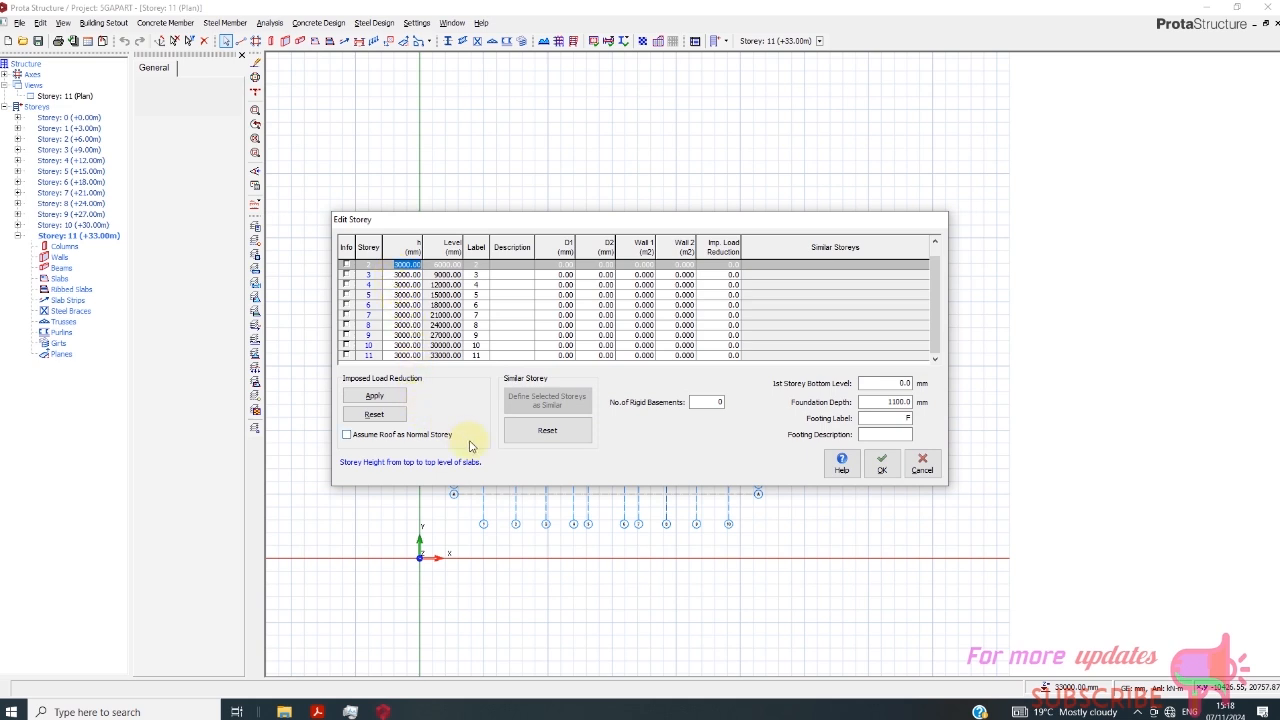
{"action": "double_click", "coordinate": [884, 401]}
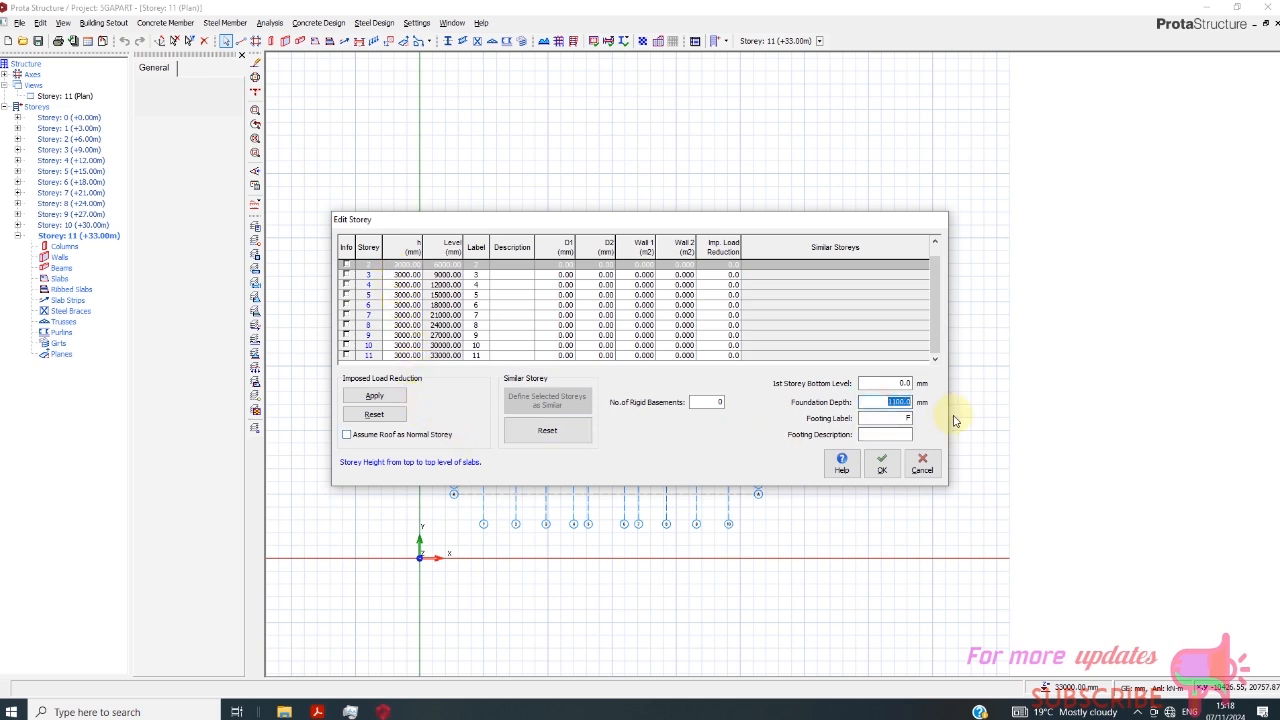
{"action": "type", "text": "200"}
- Set the heights of storeys 2 and 3 to 1500 mm each
{"action": "left_click", "coordinate": [406, 265]}
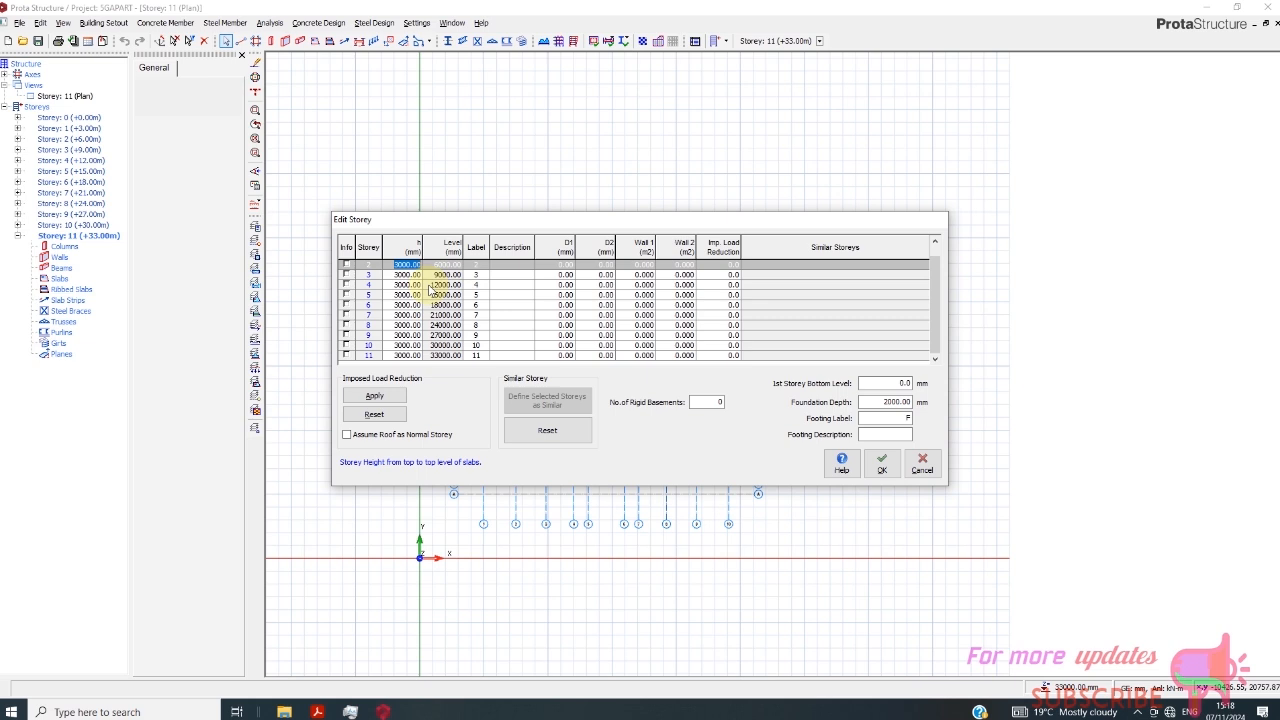
{"action": "key", "text": "BackSpace"}
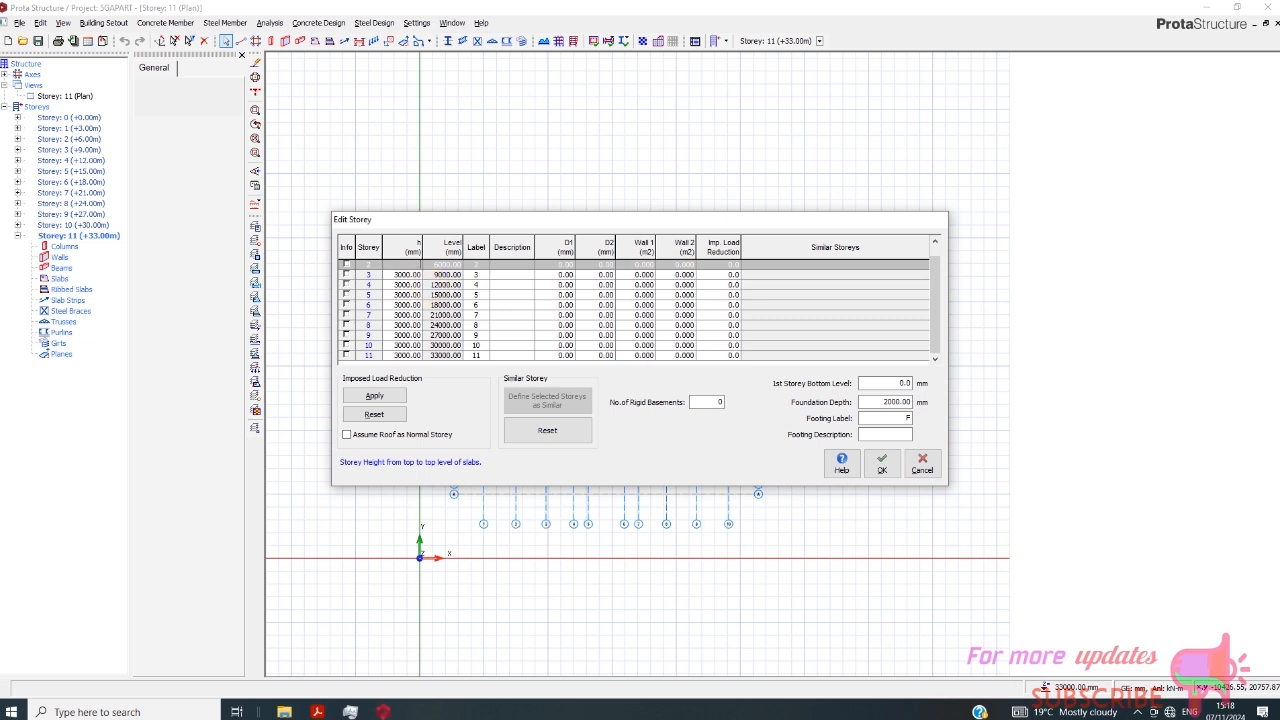
{"action": "type", "text": "1500"}
{"action": "left_click", "coordinate": [407, 274]}
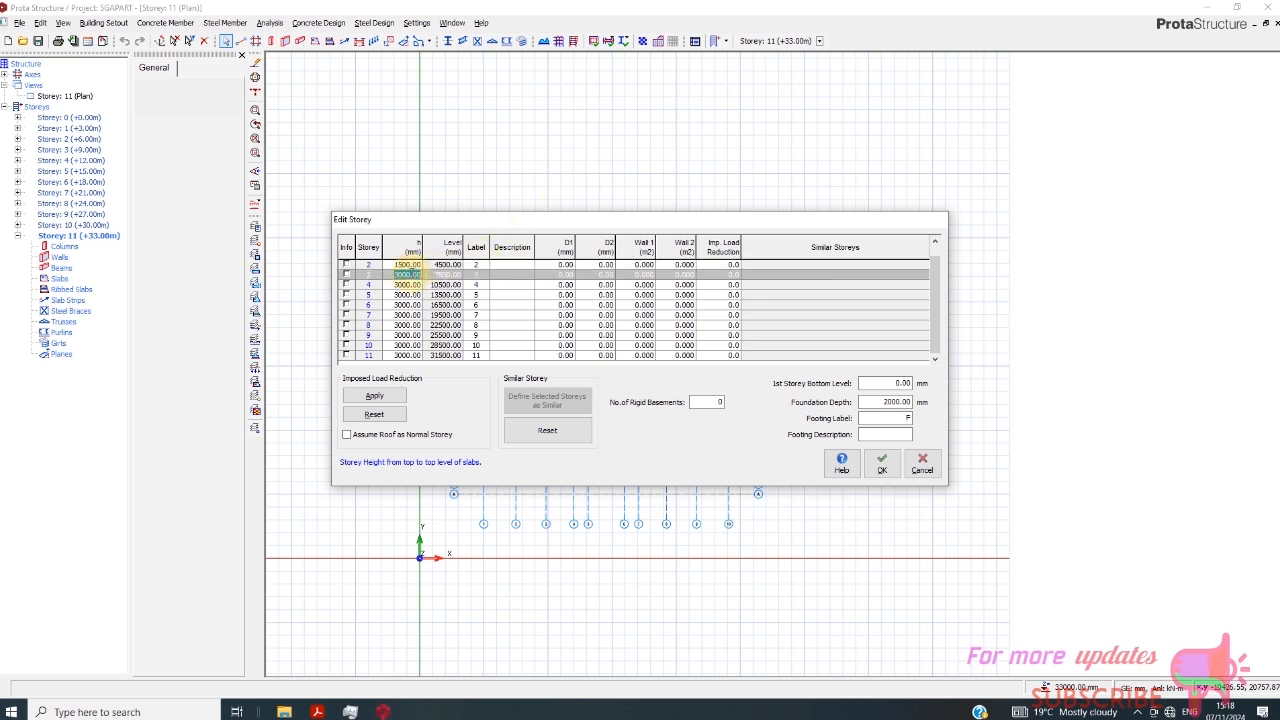
{"action": "key", "text": "BackSpace"}
{"action": "type", "text": "1500"}
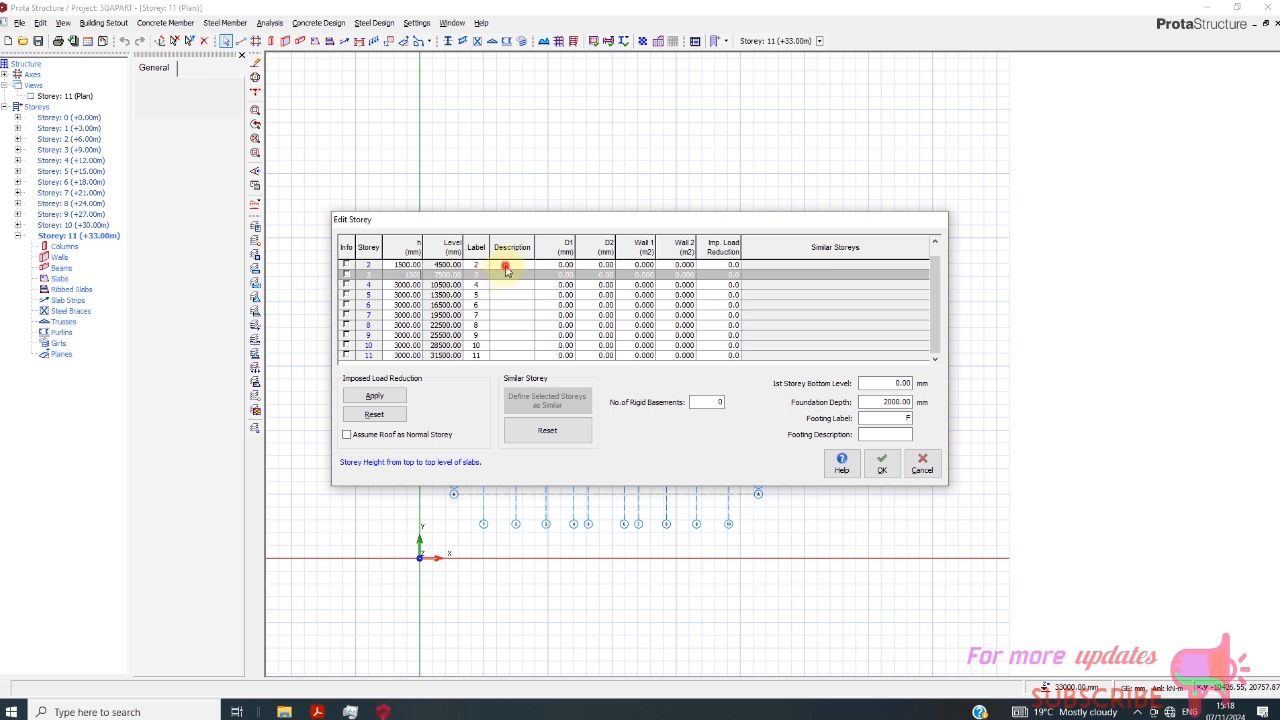
- Enter the descriptions L1, 1F, L2 and 2F for storeys 2 to 5
{"action": "left_click", "coordinate": [510, 265]}
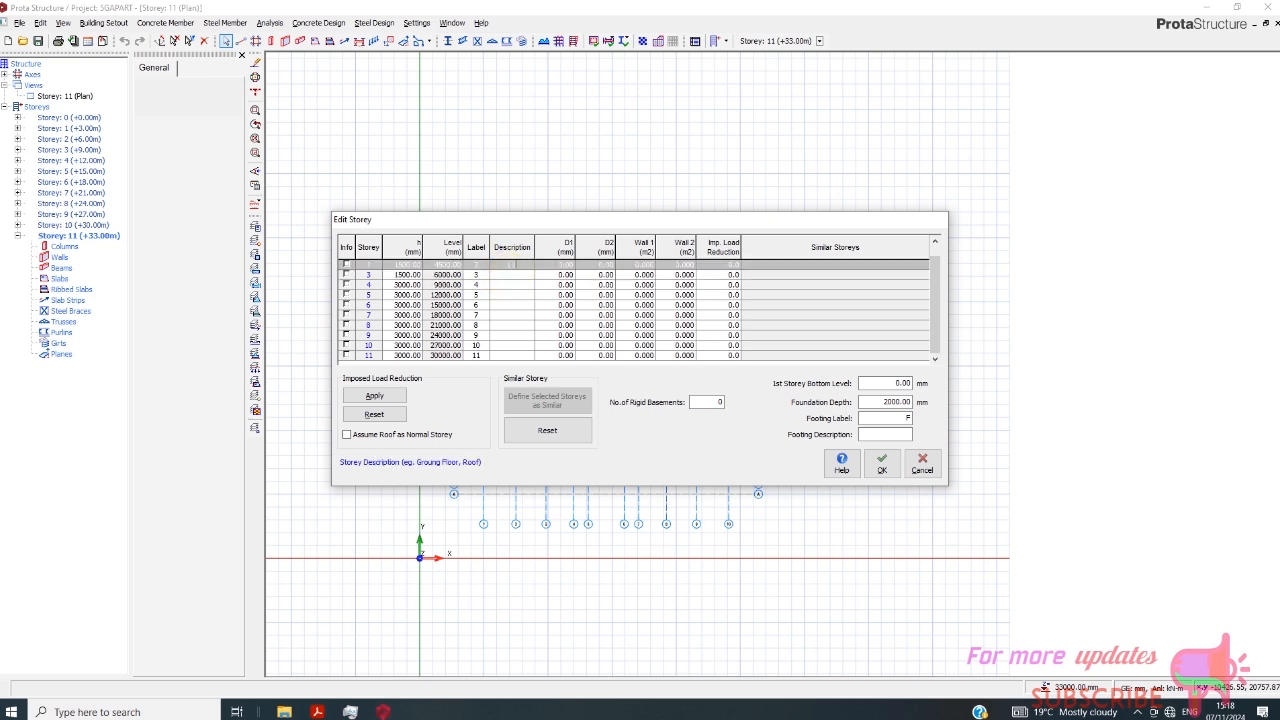
{"action": "type", "text": "L1"}
{"action": "left_click", "coordinate": [515, 275]}
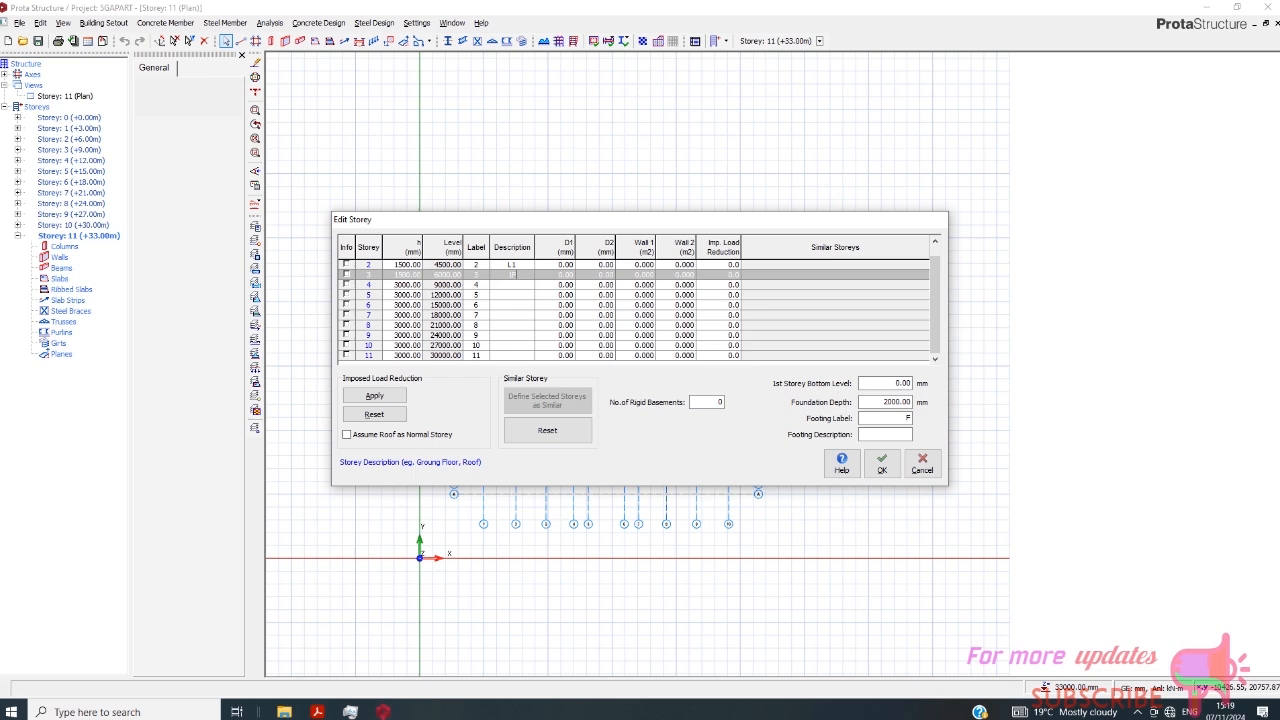
{"action": "left_click", "coordinate": [516, 286]}
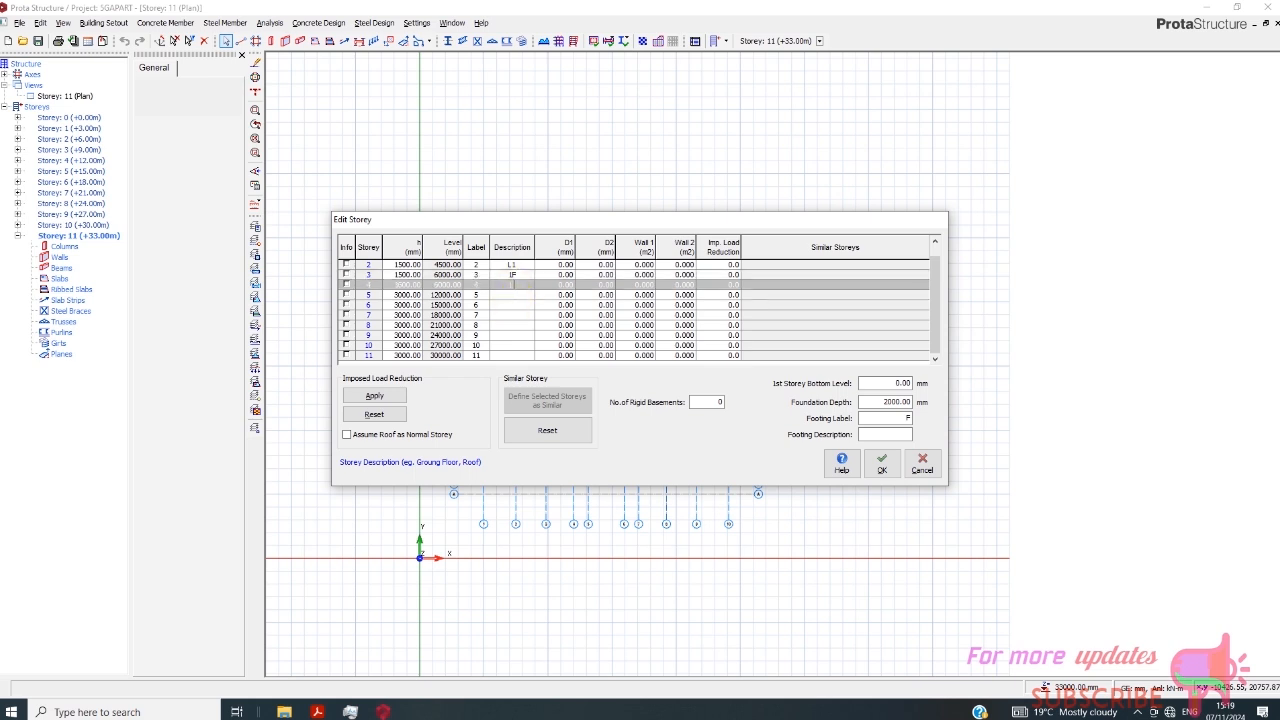
{"action": "type", "text": "L2"}
{"action": "left_click", "coordinate": [516, 304]}
{"action": "left_click", "coordinate": [516, 295]}
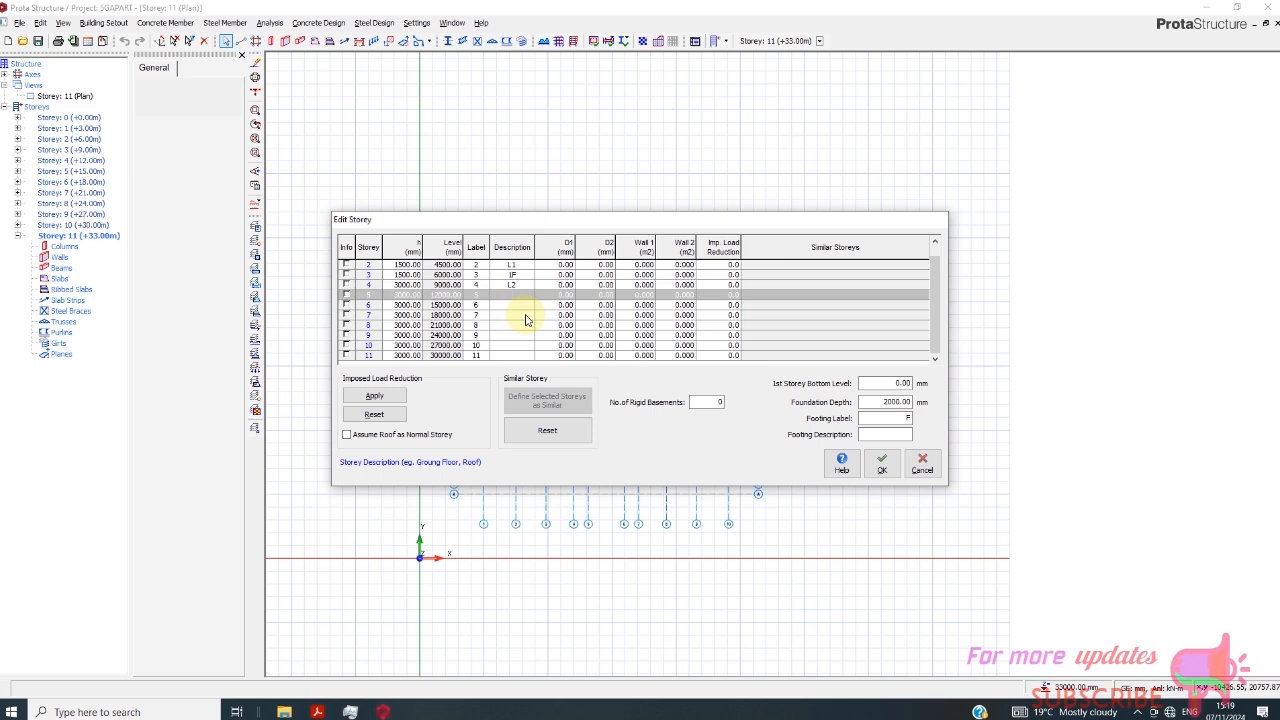
{"action": "type", "text": "2F"}
- Enter the descriptions L3, 3F, L4, 4F, L5 and 5F for storeys 6 to 11
{"action": "left_click", "coordinate": [510, 304]}
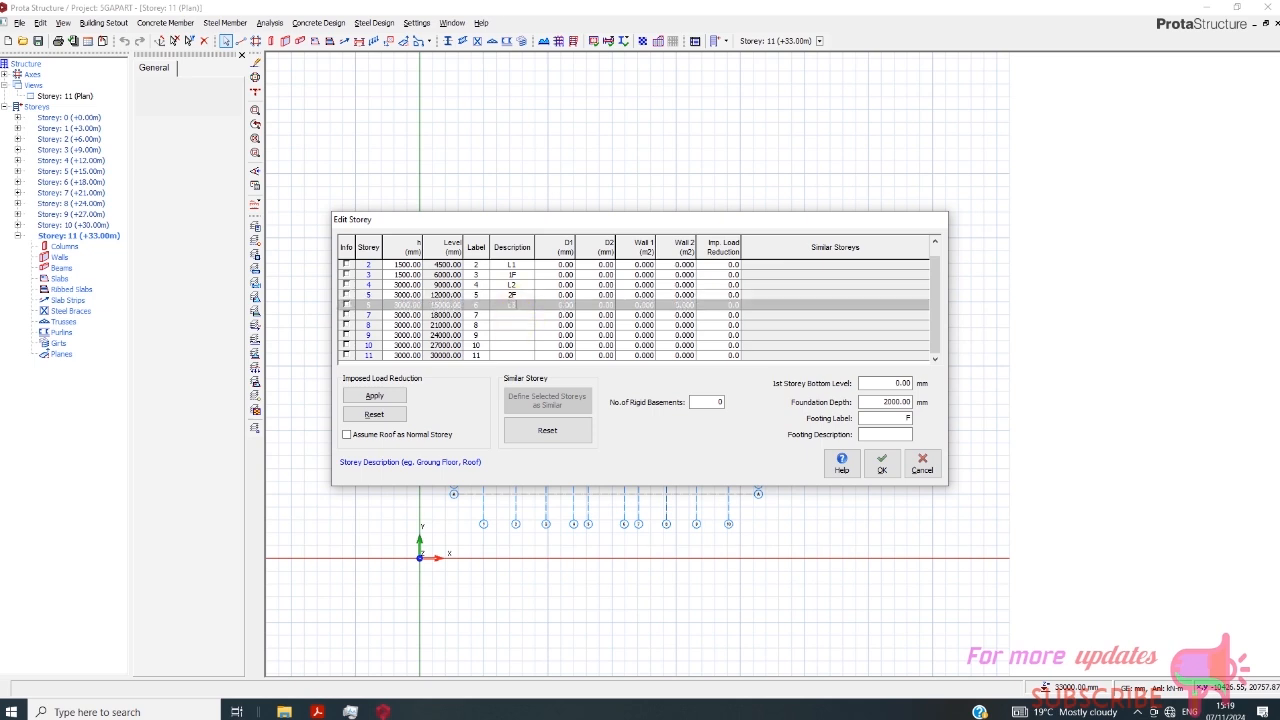
{"action": "left_click", "coordinate": [512, 315]}
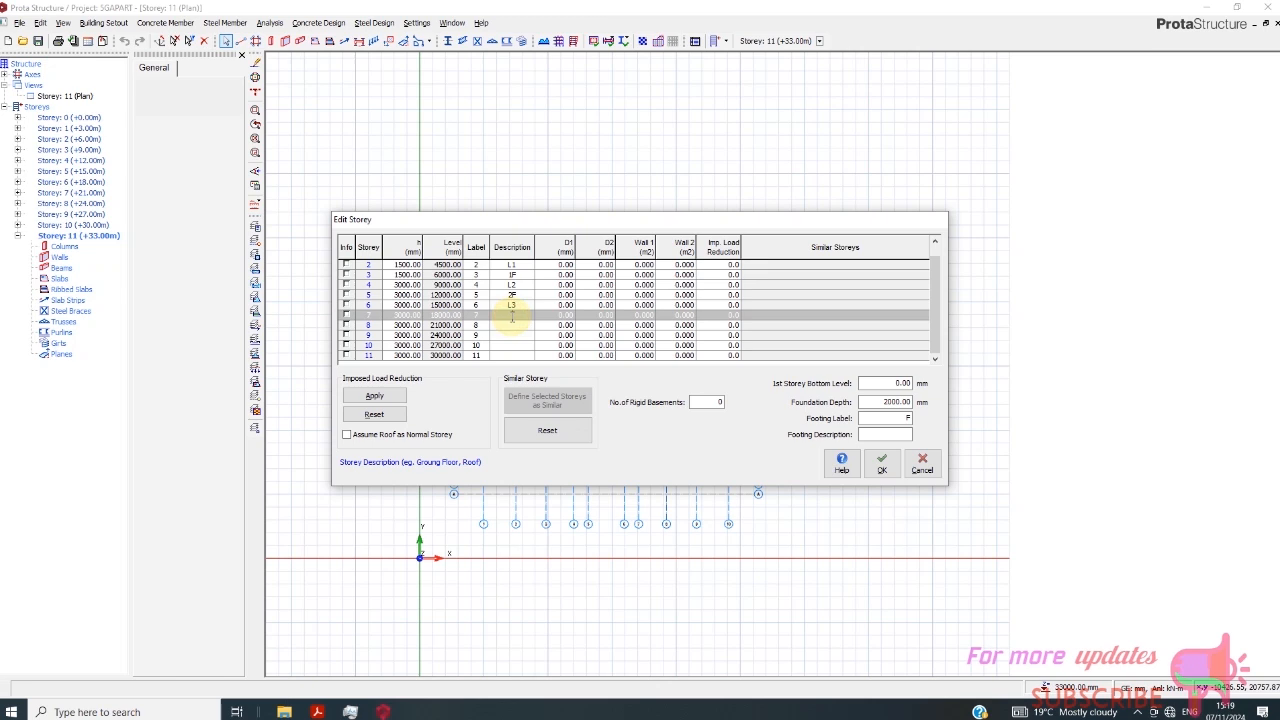
{"action": "left_click", "coordinate": [512, 325]}
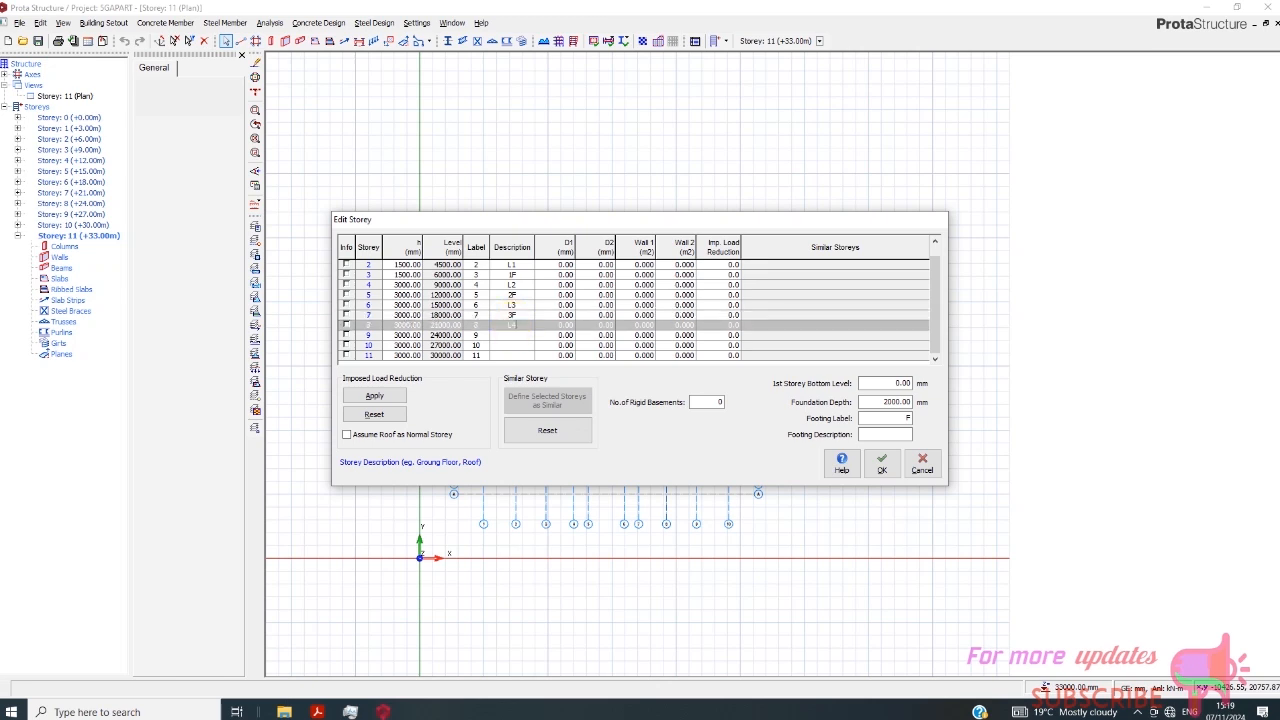
{"action": "left_click", "coordinate": [512, 336]}
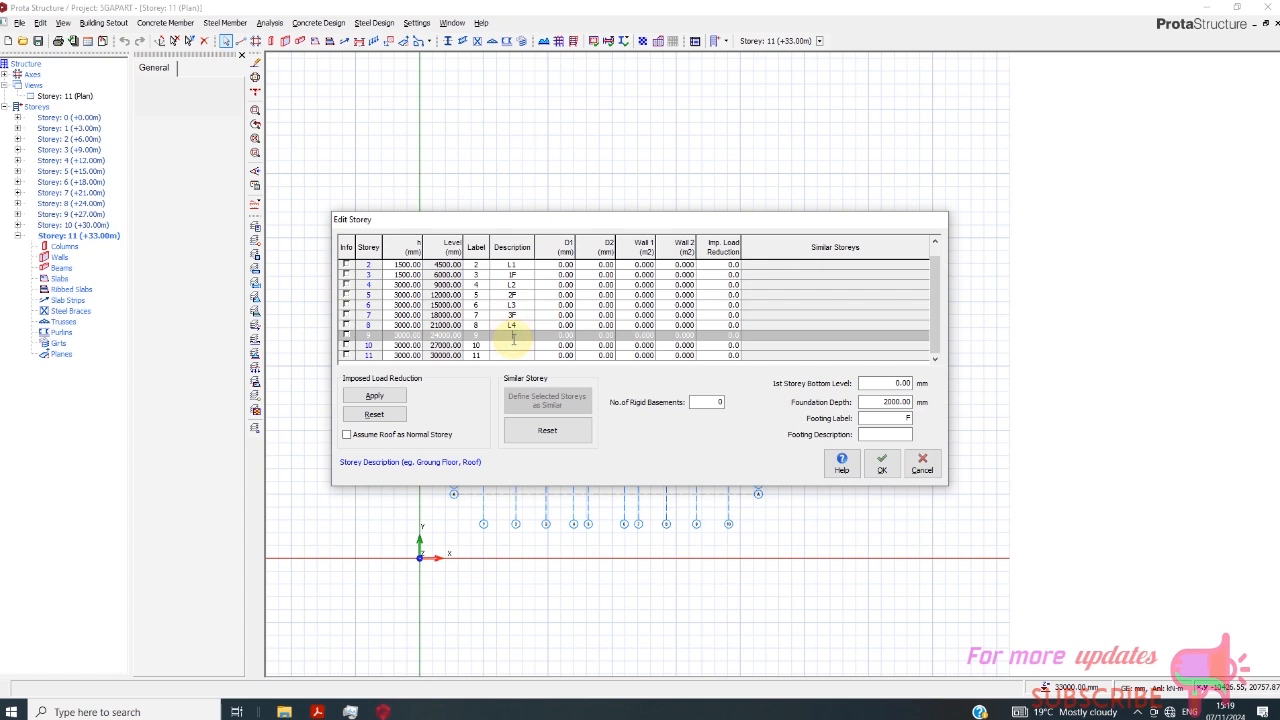
{"action": "left_click", "coordinate": [512, 346]}
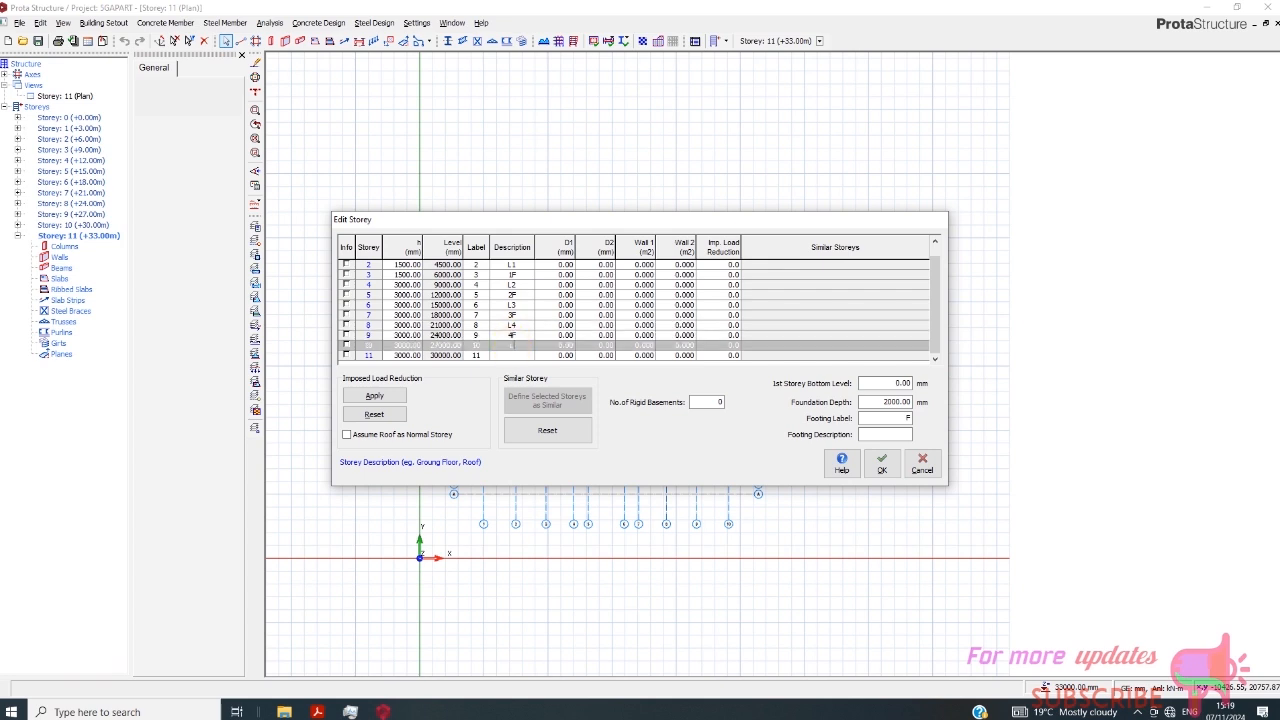
{"action": "left_click", "coordinate": [522, 355]}
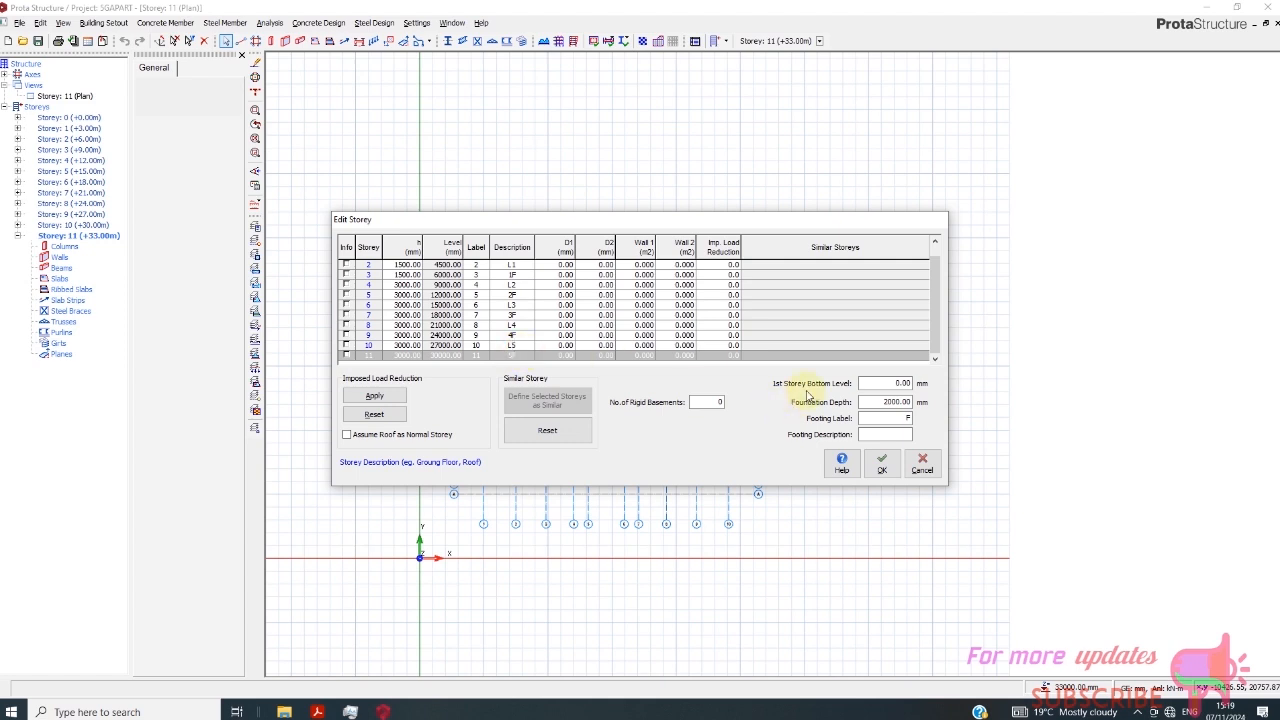
- Shift the storey descriptions down one level, entering L1, 1F, L2 and 2F for storeys 1 to 4
{"action": "left_click", "coordinate": [936, 358]}
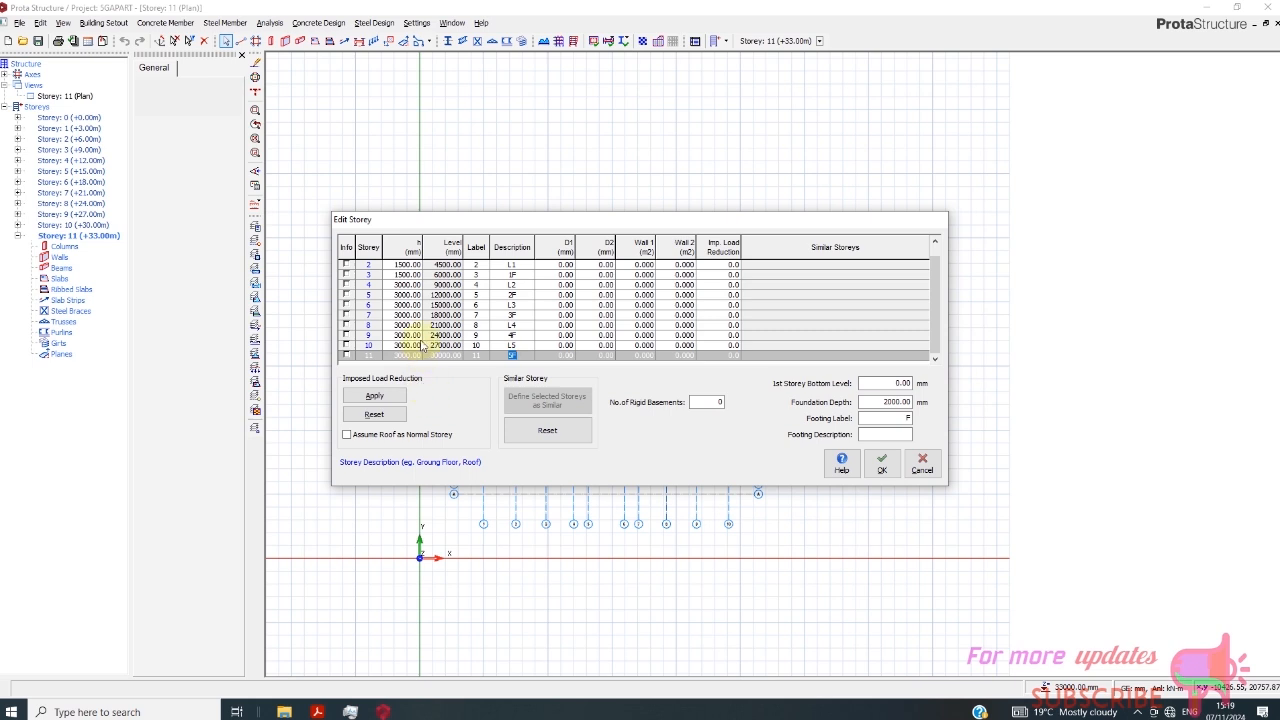
{"action": "scroll", "coordinate": [450, 296], "scroll_direction": "up", "scroll_amount": 1}
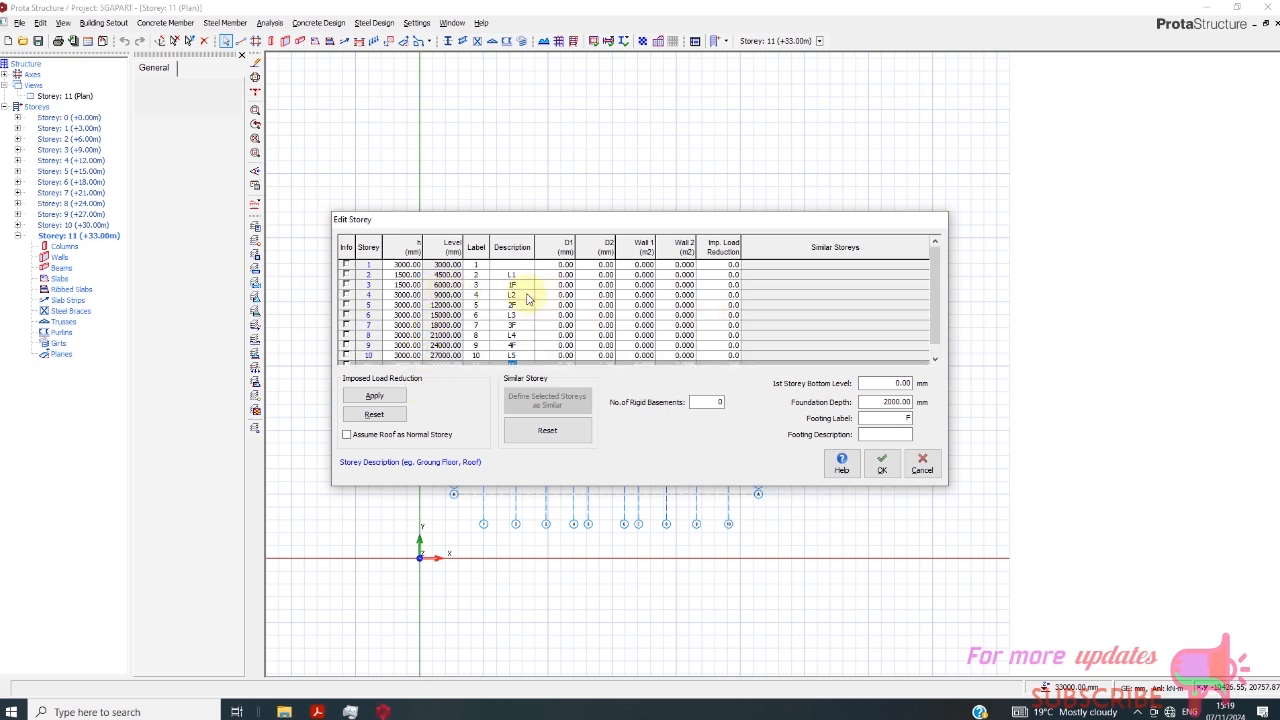
{"action": "left_click_drag", "start_coordinate": [511, 274], "coordinate": [523, 368]}
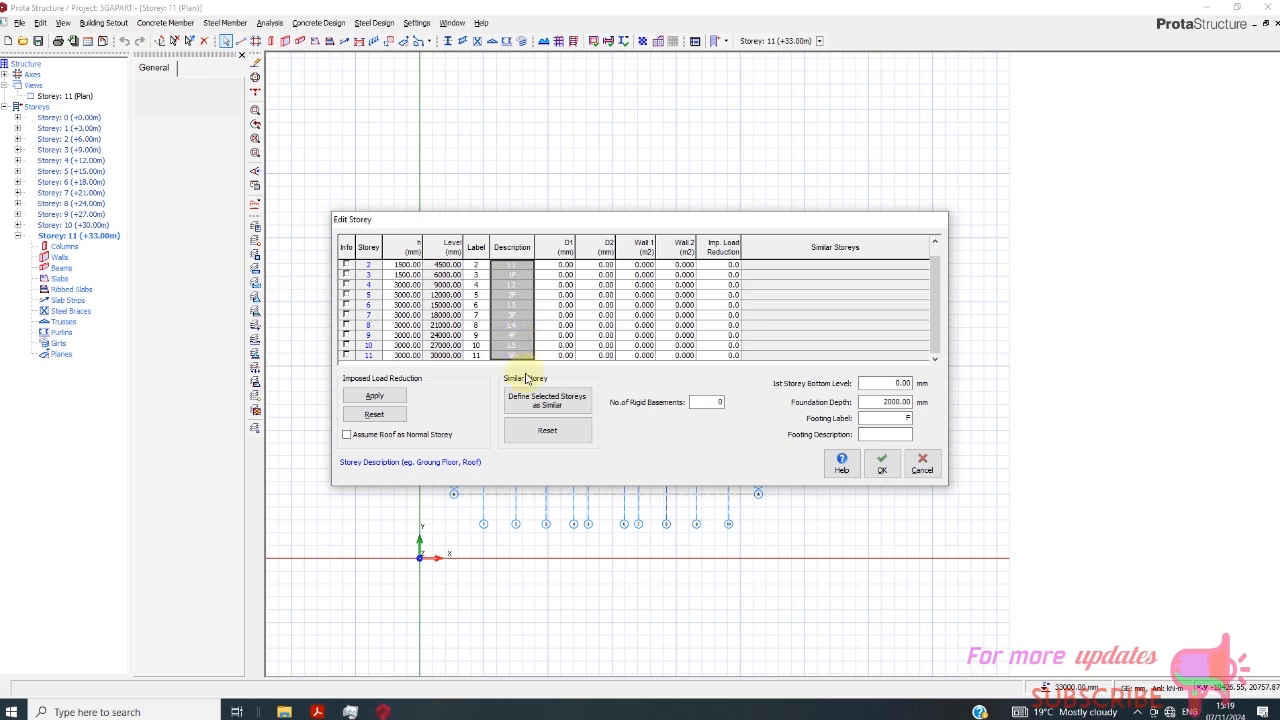
{"action": "left_click", "coordinate": [515, 268]}
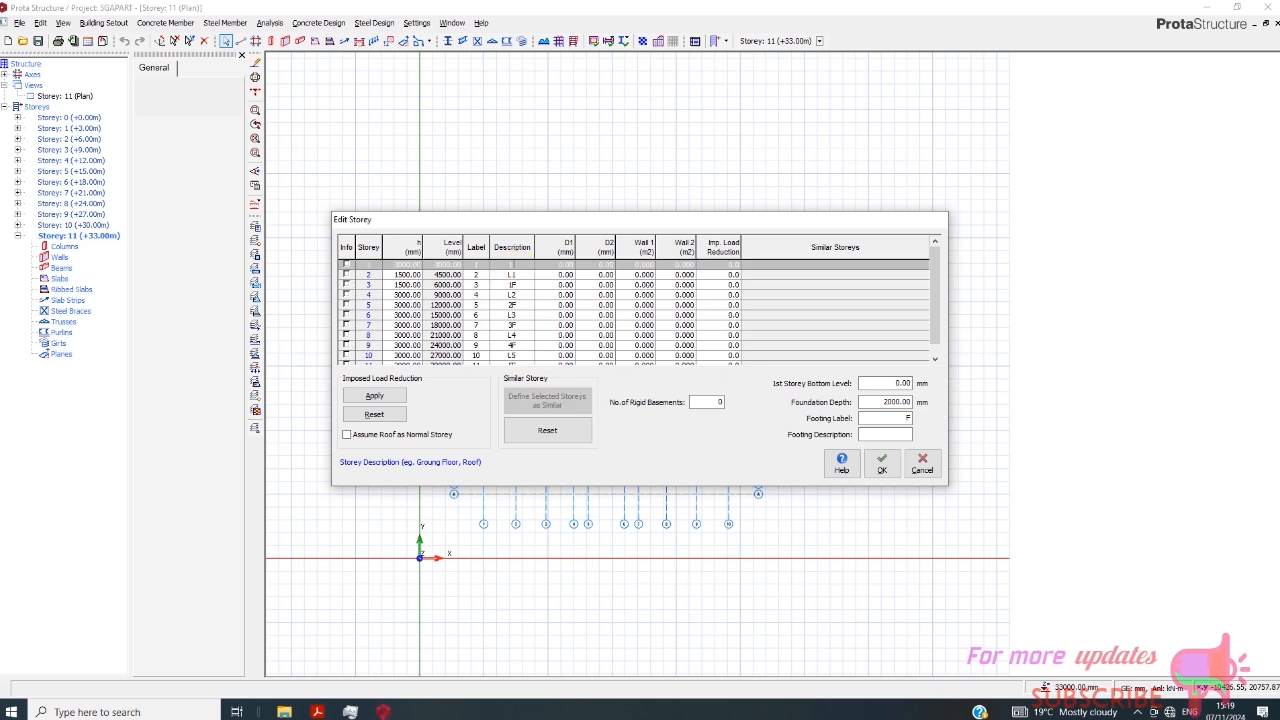
{"action": "left_click", "coordinate": [514, 275]}
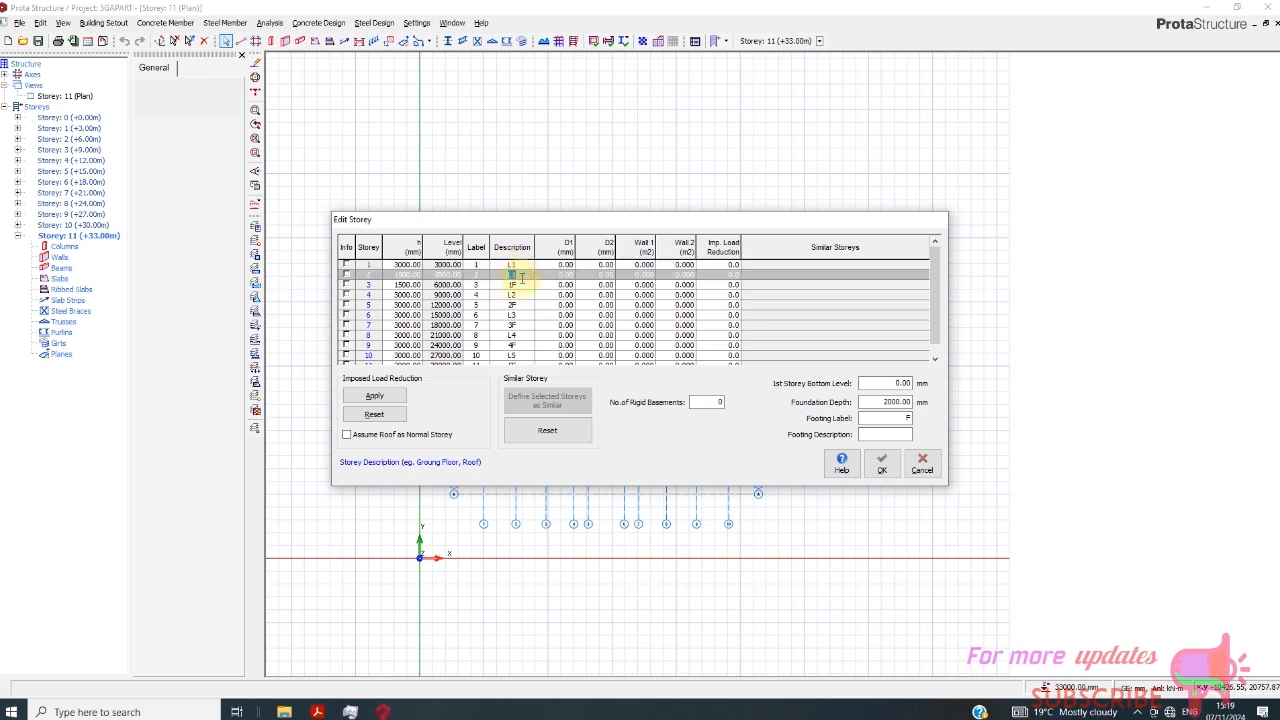
{"action": "key", "text": "BackSpace"}
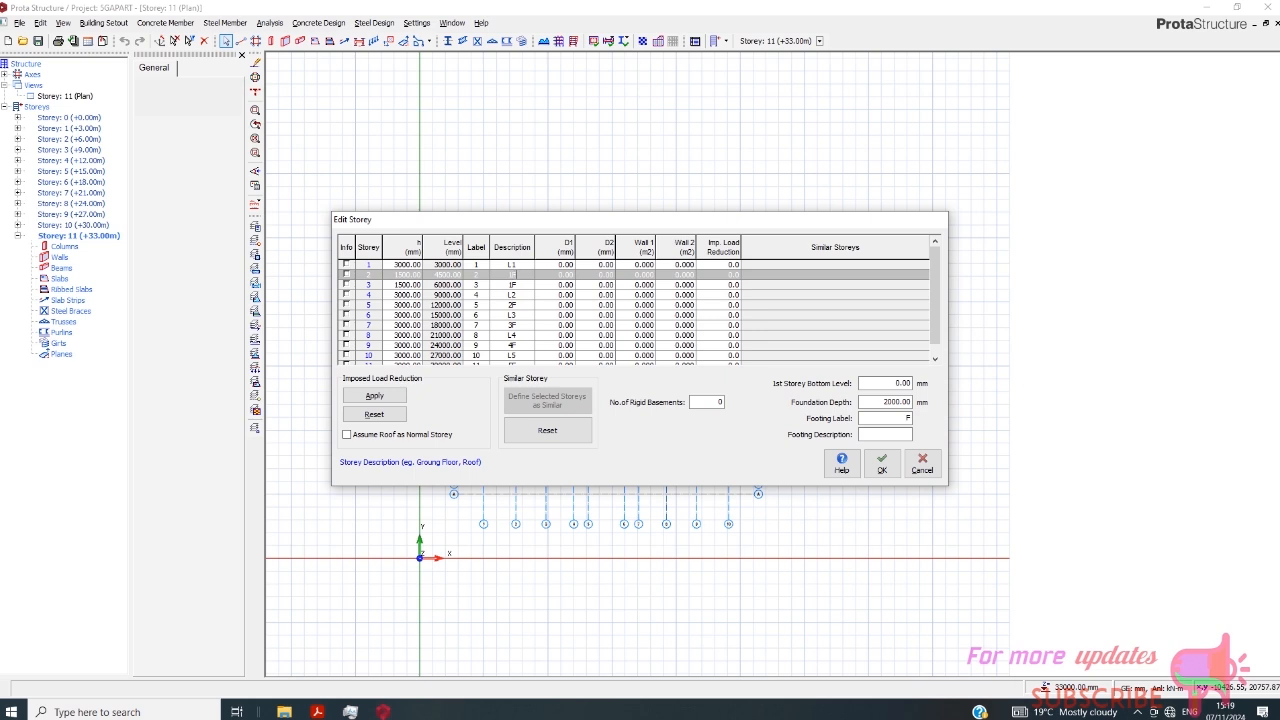
{"action": "left_click", "coordinate": [517, 286]}
{"action": "key", "text": "BackSpace"}
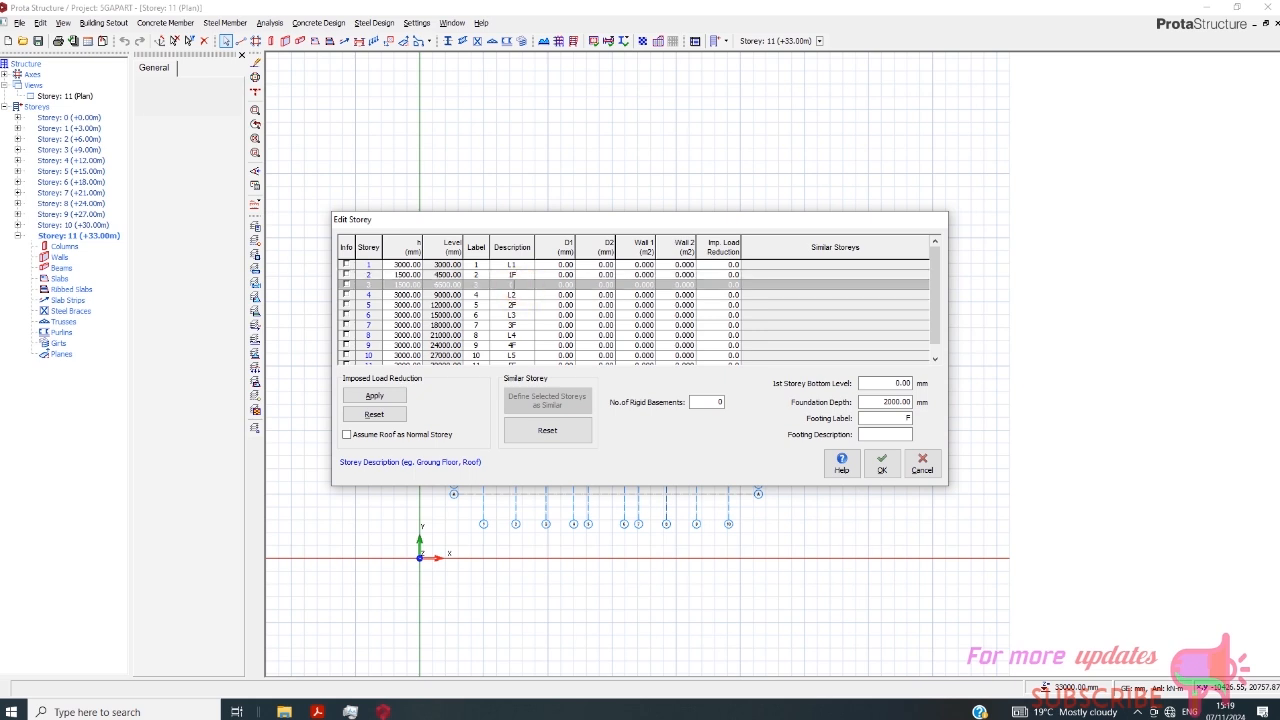
{"action": "type", "text": "L2"}
{"action": "left_click", "coordinate": [517, 294]}
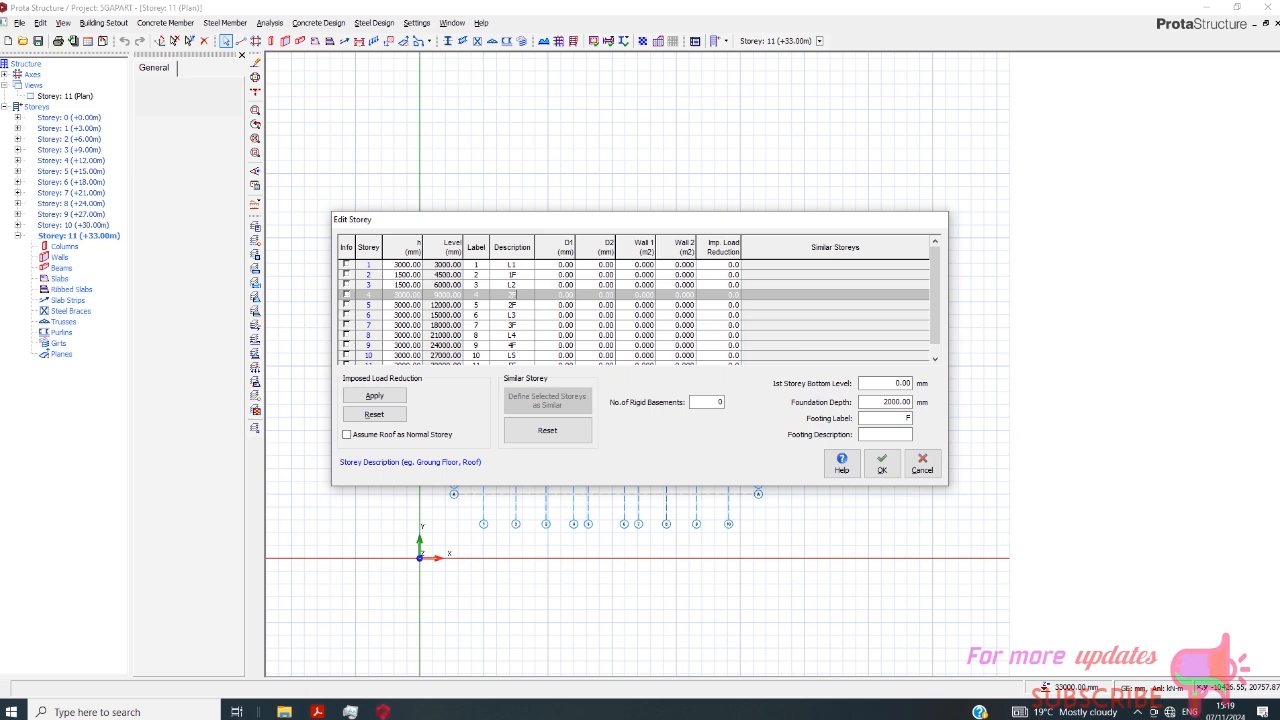
- Set the descriptions of storeys 5 to 8 to L3, 3F, L4 and 4F
{"action": "left_click", "coordinate": [513, 304]}
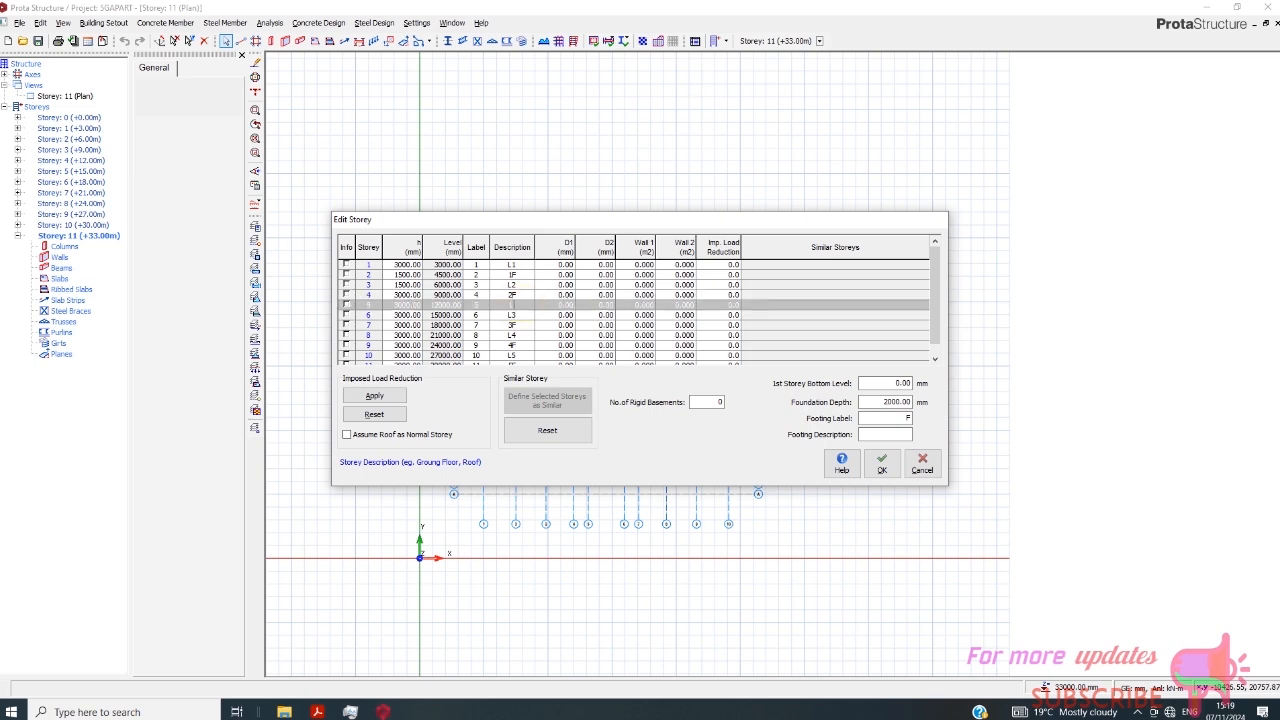
{"action": "left_click", "coordinate": [513, 314]}
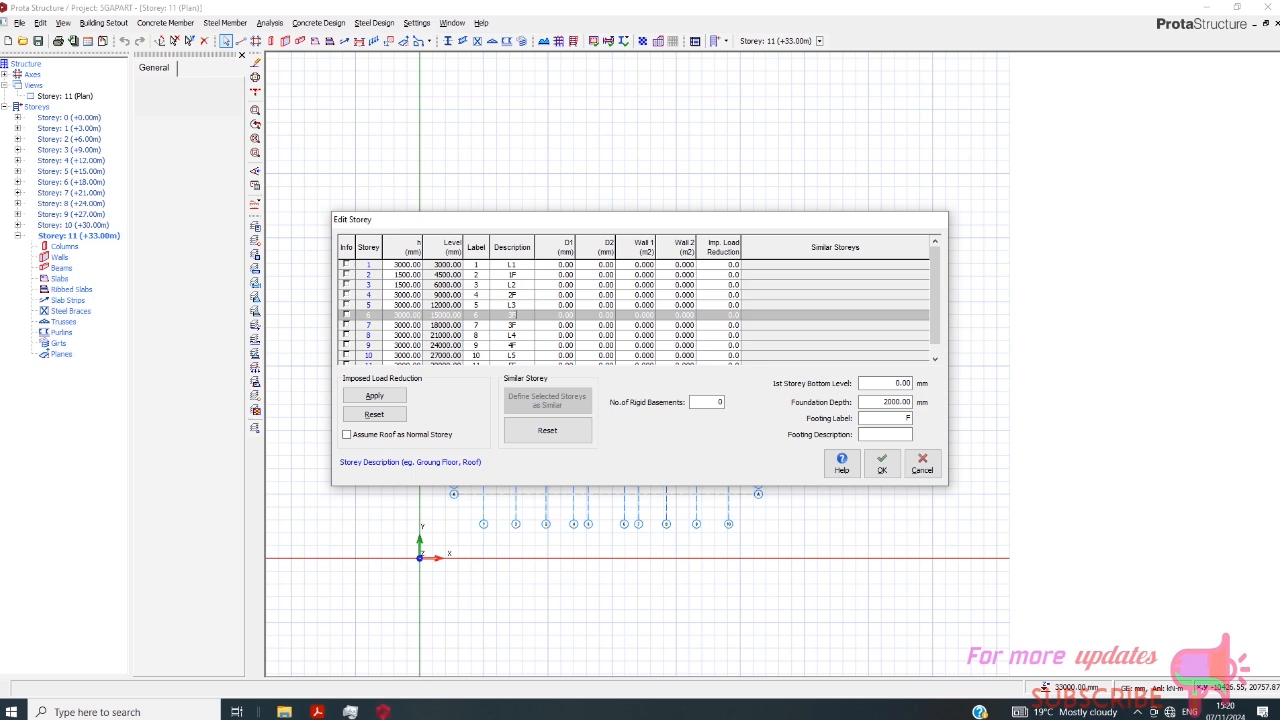
{"action": "left_click", "coordinate": [512, 335]}
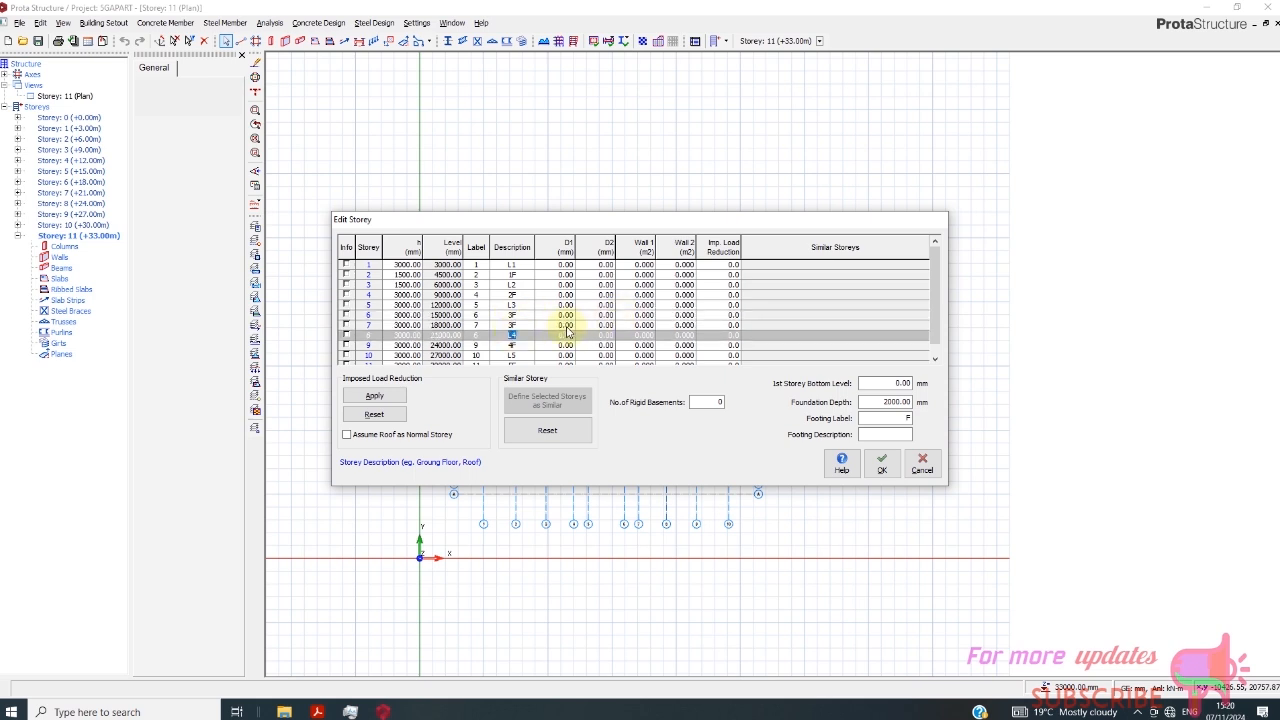
{"action": "left_click", "coordinate": [512, 325]}
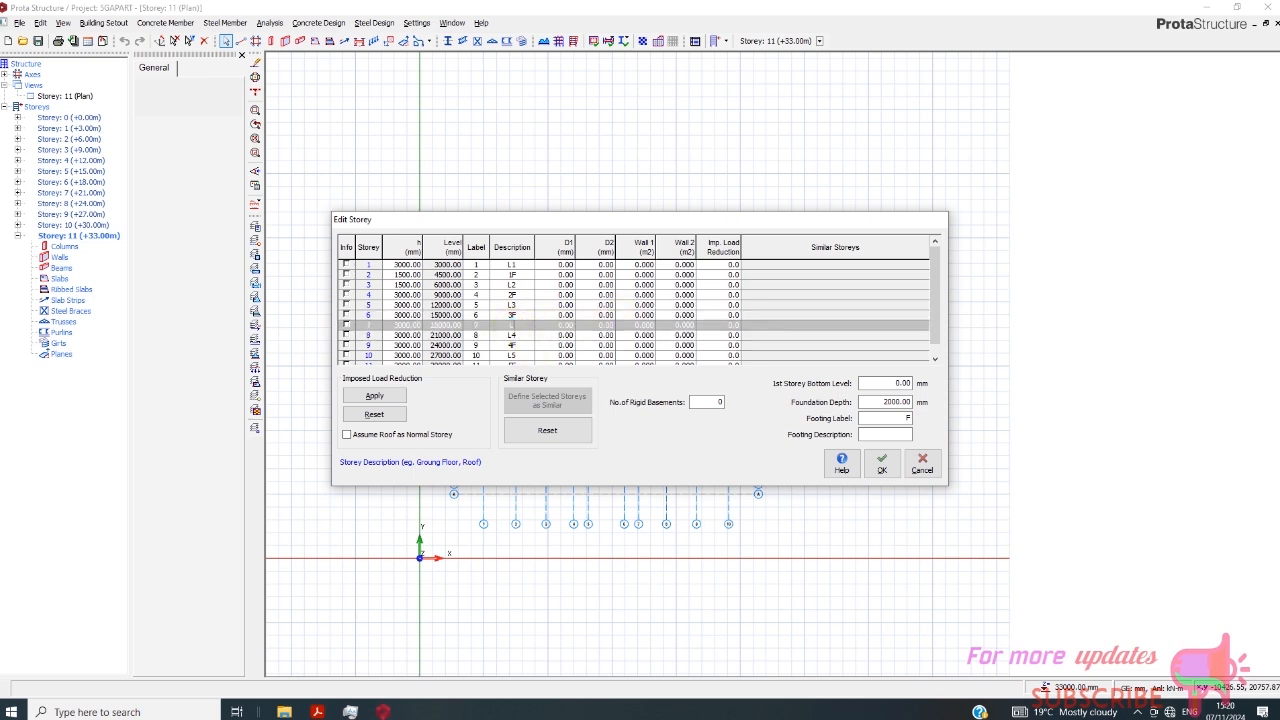
{"action": "left_click", "coordinate": [512, 335]}
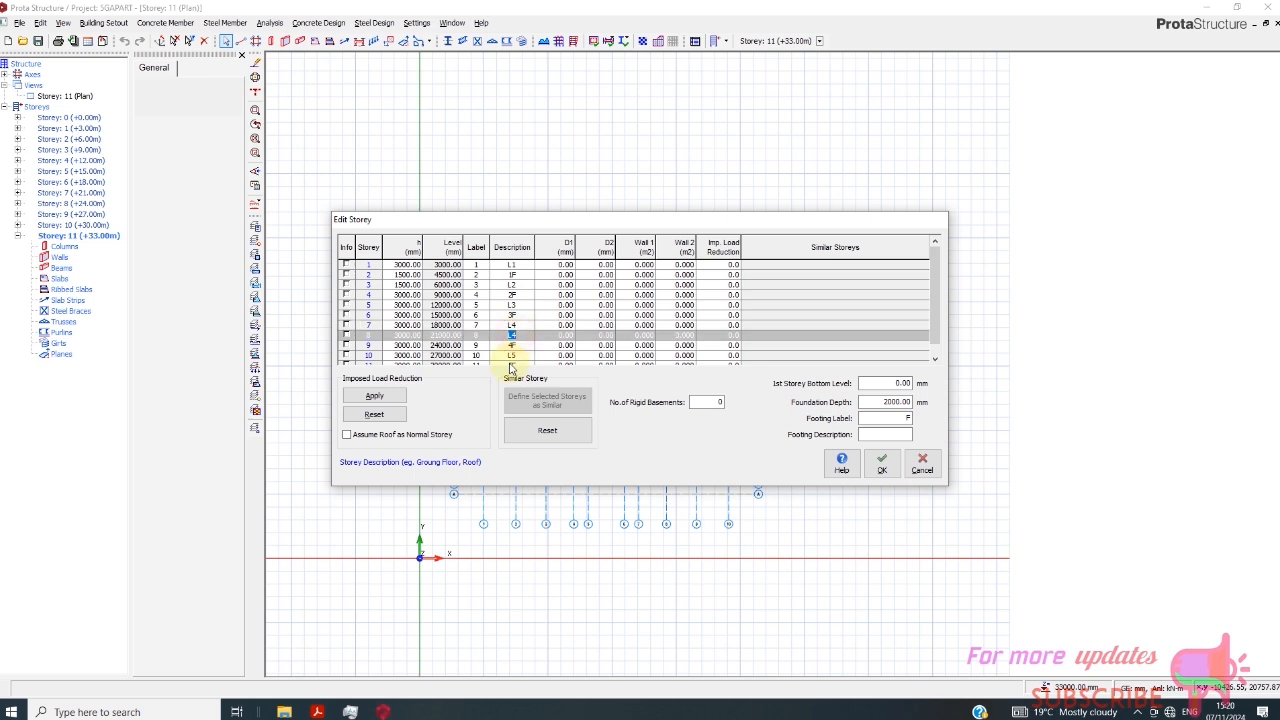
{"action": "key", "text": "BackSpace"}
{"action": "type", "text": "4F"}
- Set the descriptions of storeys 9, 10 and 11 to L5, 5F and WT
{"action": "left_click", "coordinate": [516, 346]}
{"action": "key", "text": "BackSpace"}
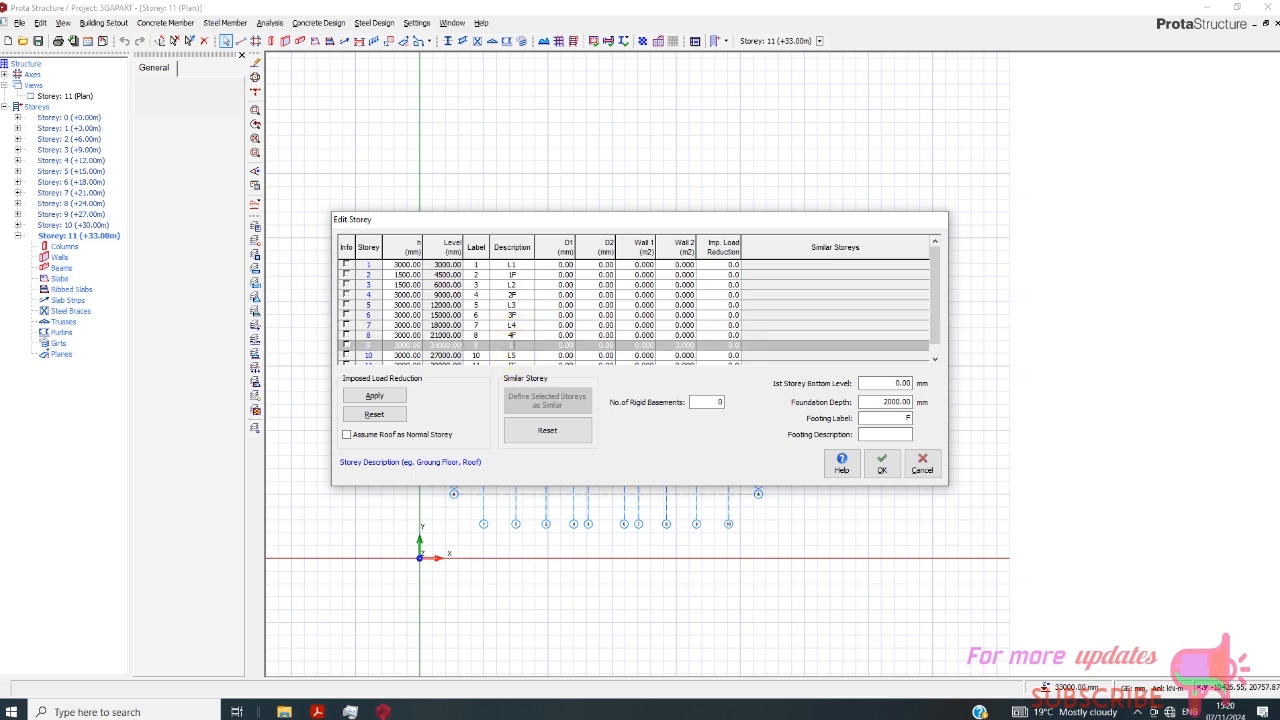
{"action": "type", "text": "L5"}
{"action": "left_click", "coordinate": [520, 355]}
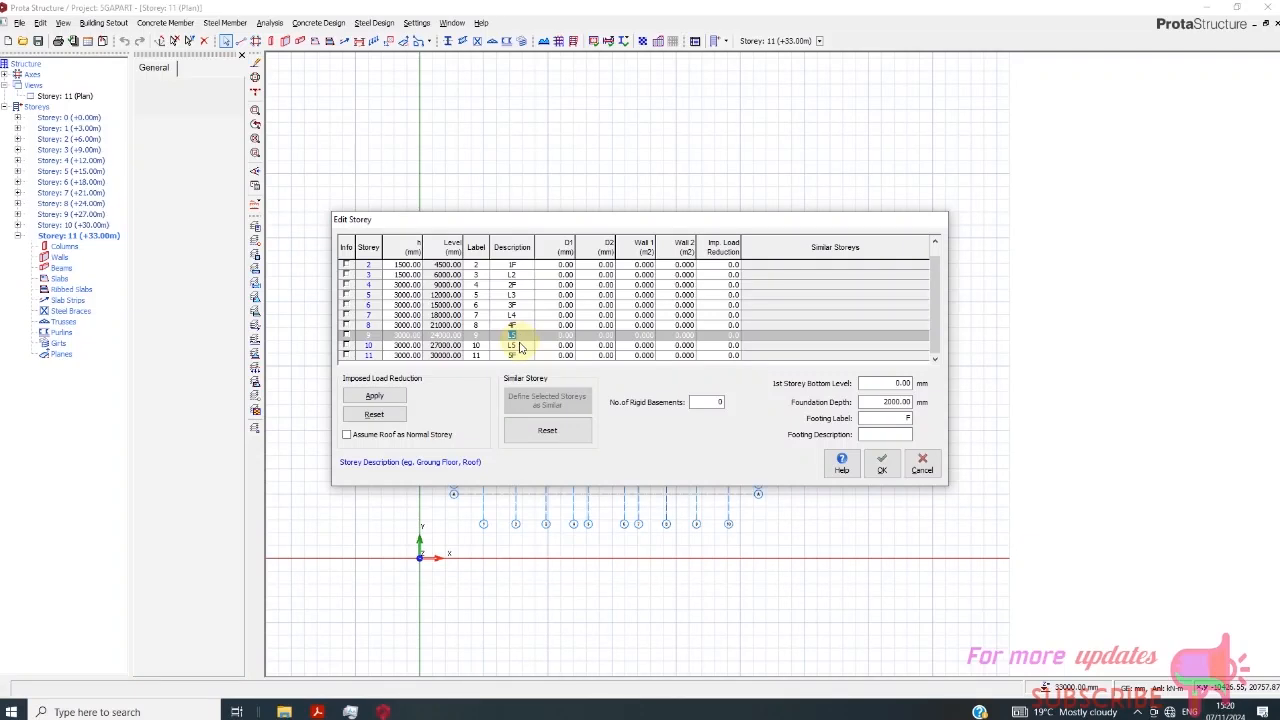
{"action": "key", "text": "BackSpace"}
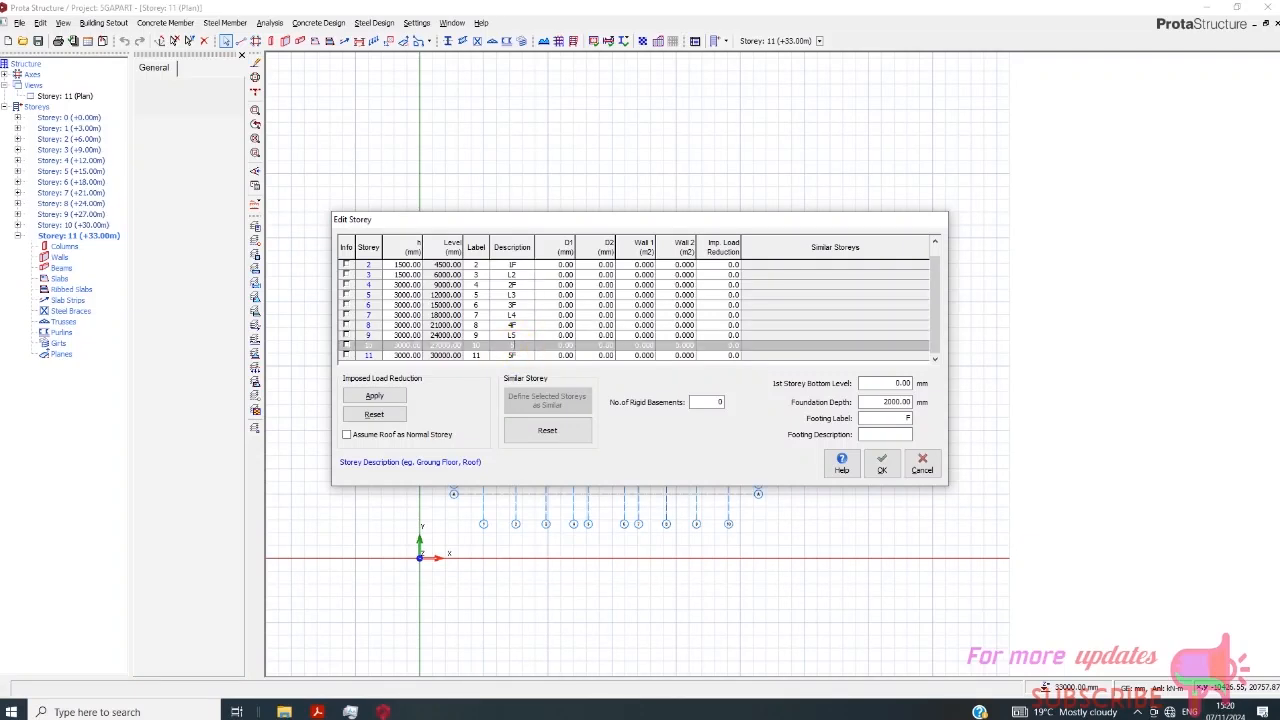
{"action": "type", "text": "5F"}
{"action": "left_click", "coordinate": [530, 343]}
{"action": "left_click", "coordinate": [520, 356]}
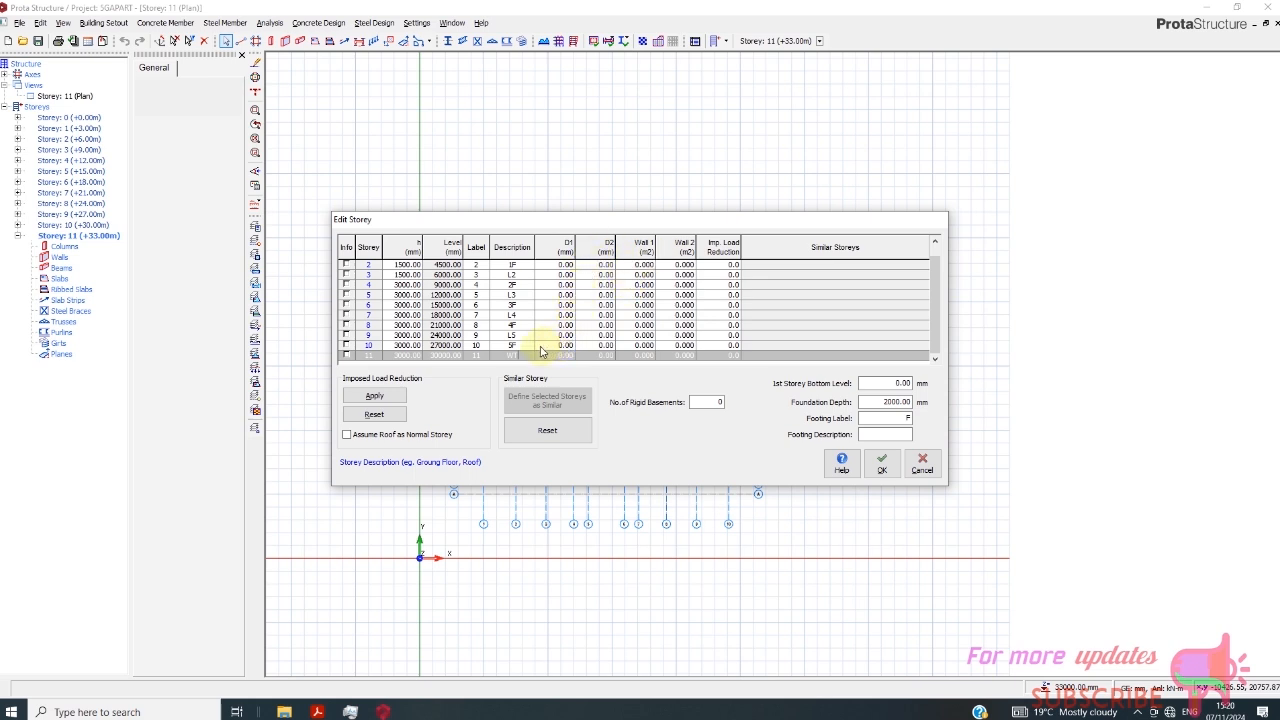
- Set the heights of storeys 4 and 5 to 1500 mm each
{"action": "left_click", "coordinate": [406, 285]}
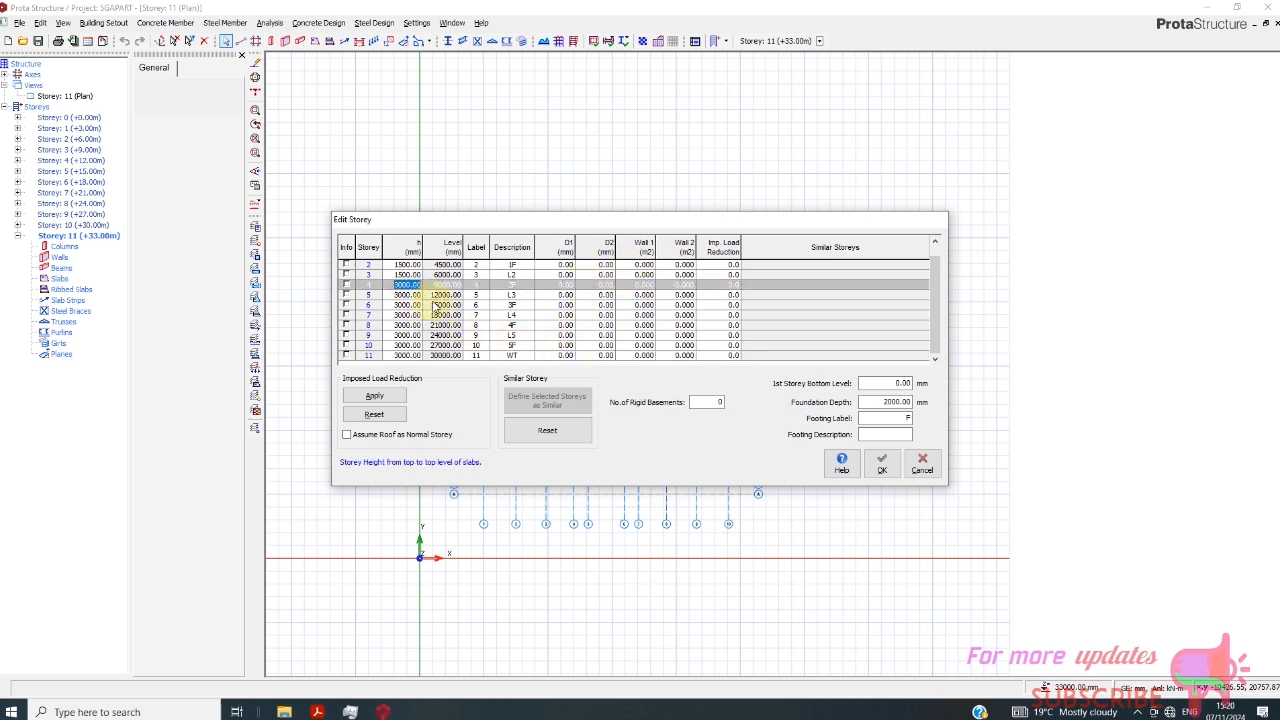
{"action": "key", "text": "BackSpace"}
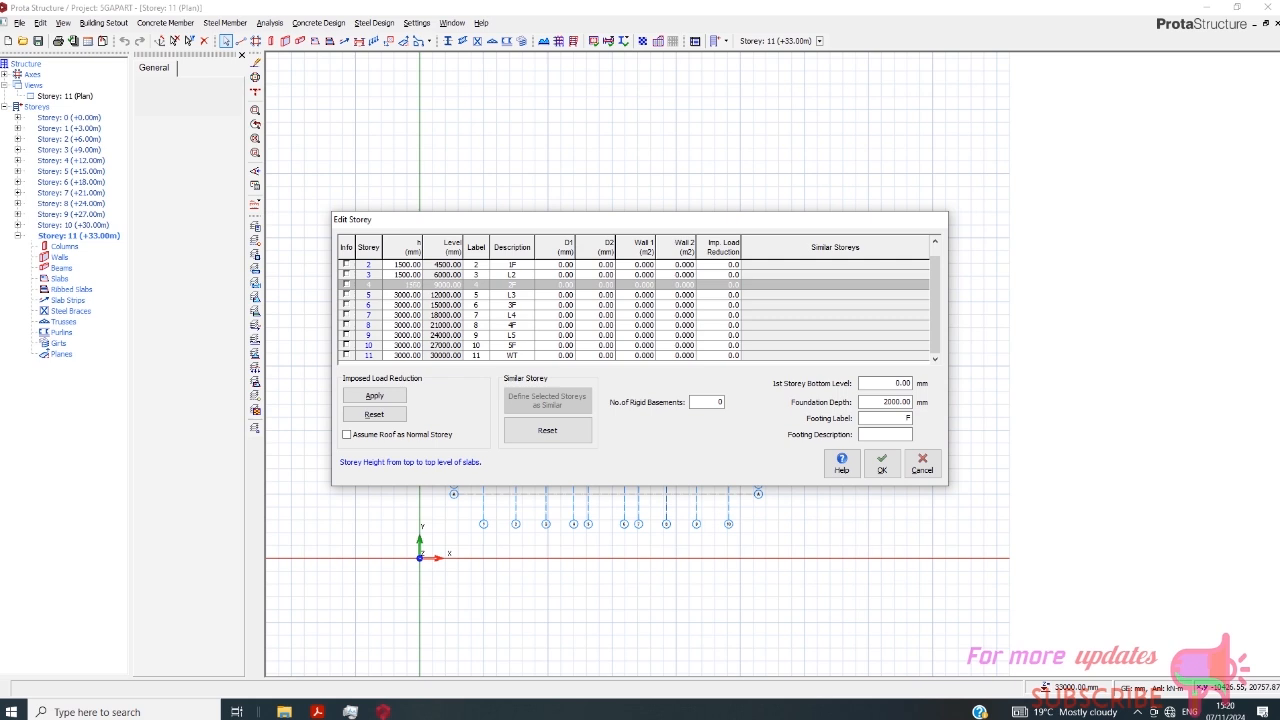
{"action": "type", "text": "1500"}
{"action": "left_click", "coordinate": [406, 295]}
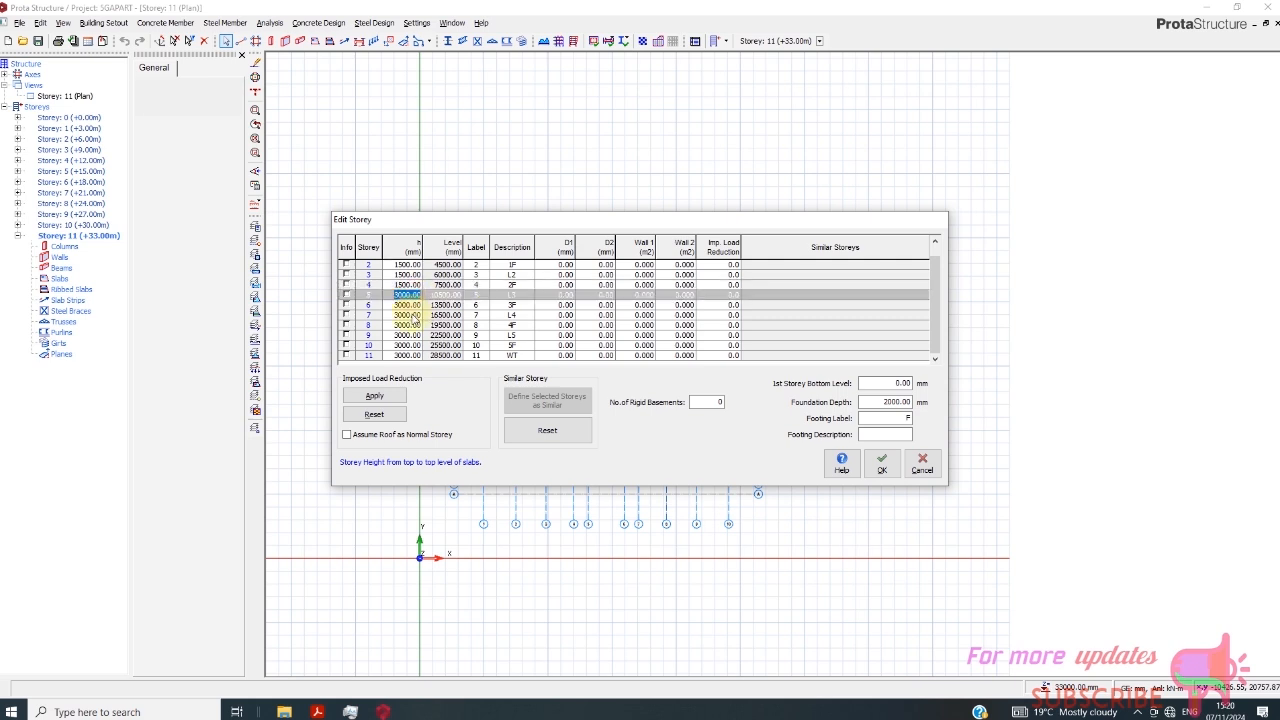
{"action": "key", "text": "BackSpace"}
{"action": "type", "text": "1500"}
- Set the heights of storeys 6 and 7 to 1500 mm each
{"action": "left_click", "coordinate": [406, 306]}
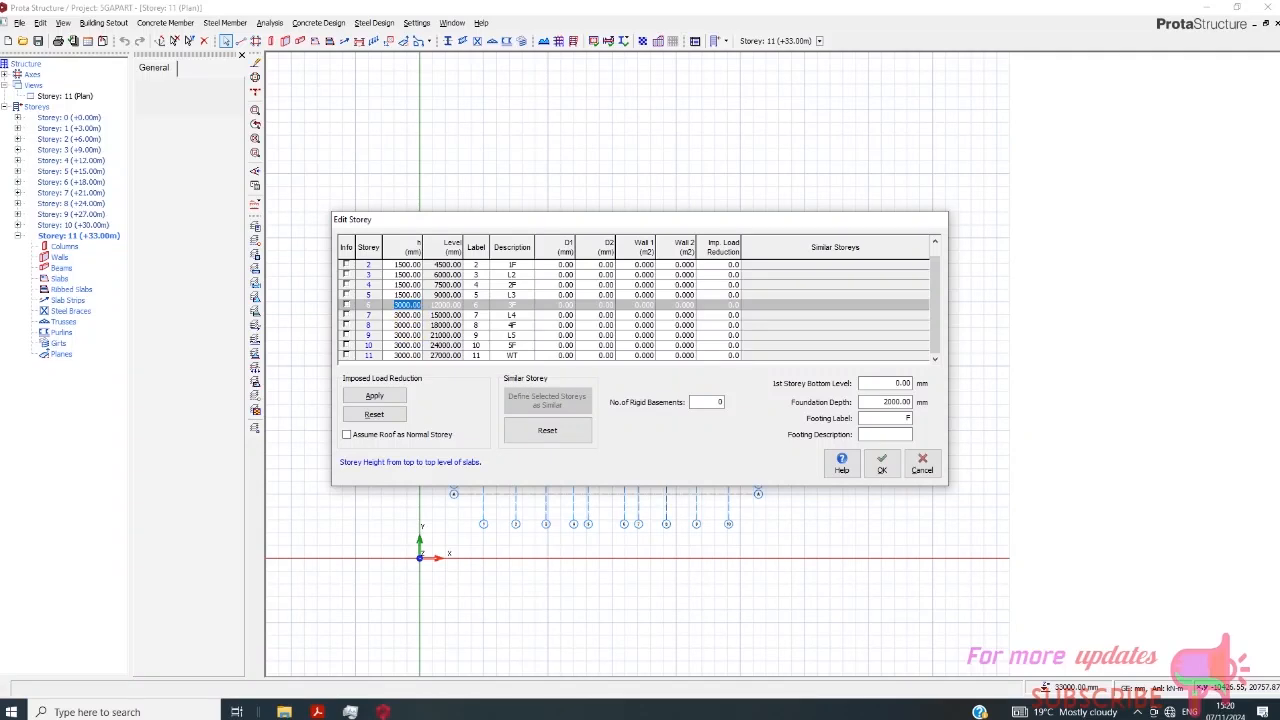
{"action": "key", "text": "BackSpace"}
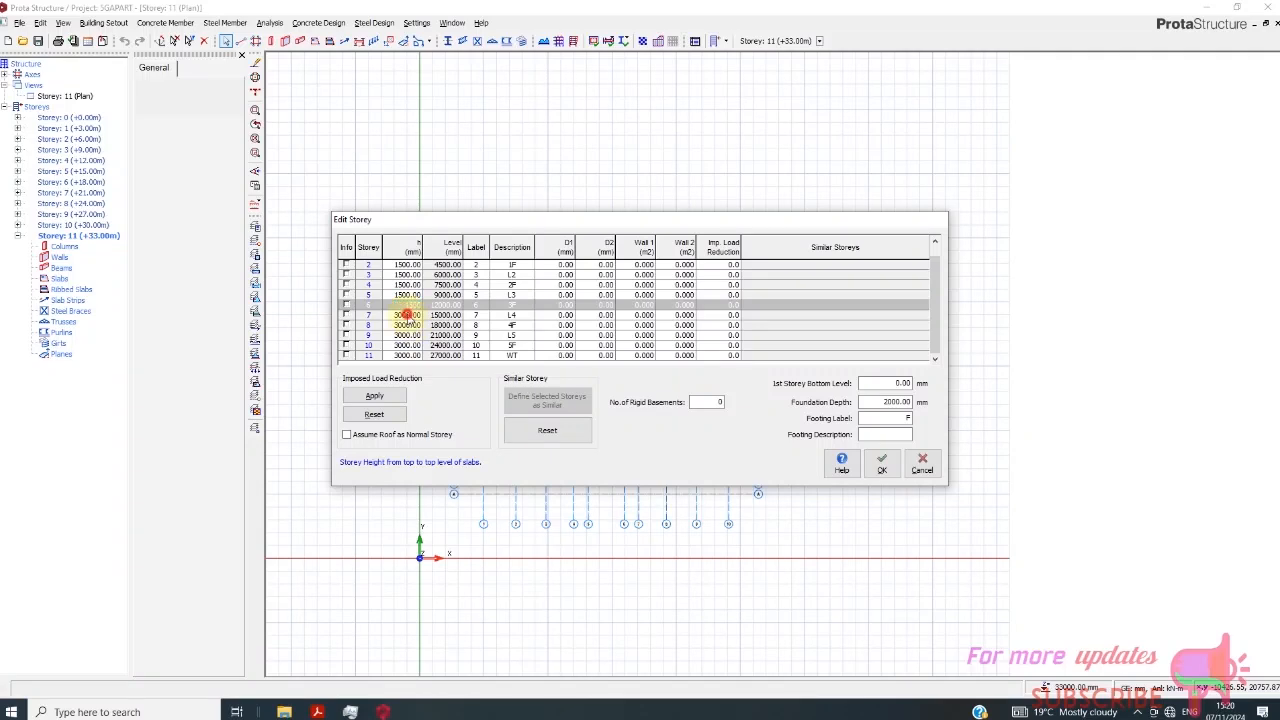
{"action": "type", "text": "1500"}
{"action": "left_click", "coordinate": [408, 315]}
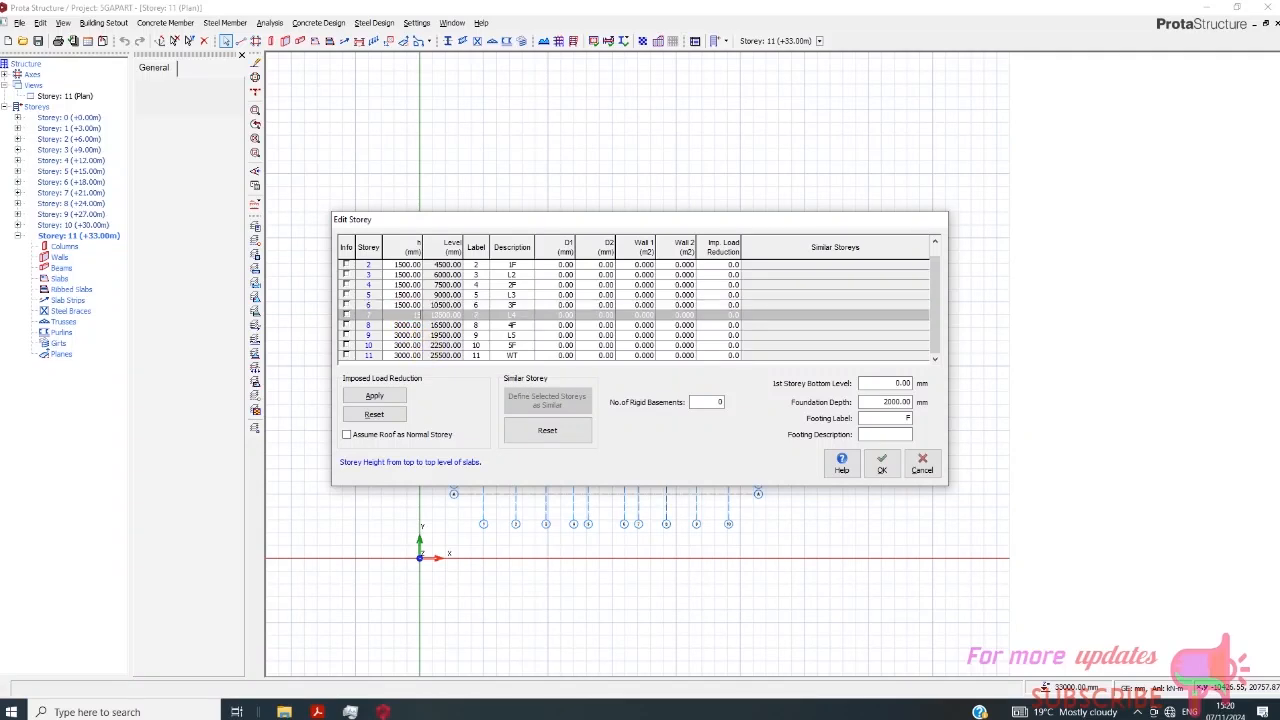
{"action": "type", "text": "1500"}
{"action": "left_click", "coordinate": [405, 325]}
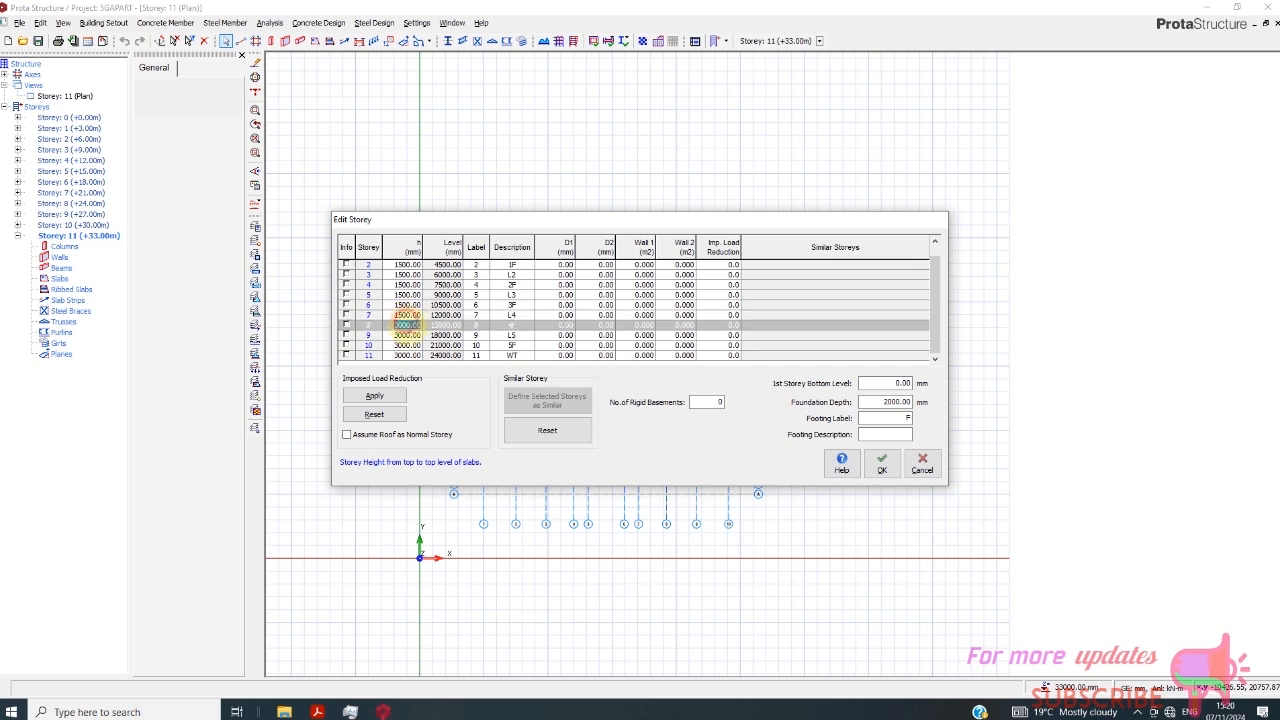
- Copy the 1500 mm height of storey 7 and paste it as the height of storey 8
{"action": "left_click", "coordinate": [393, 315]}
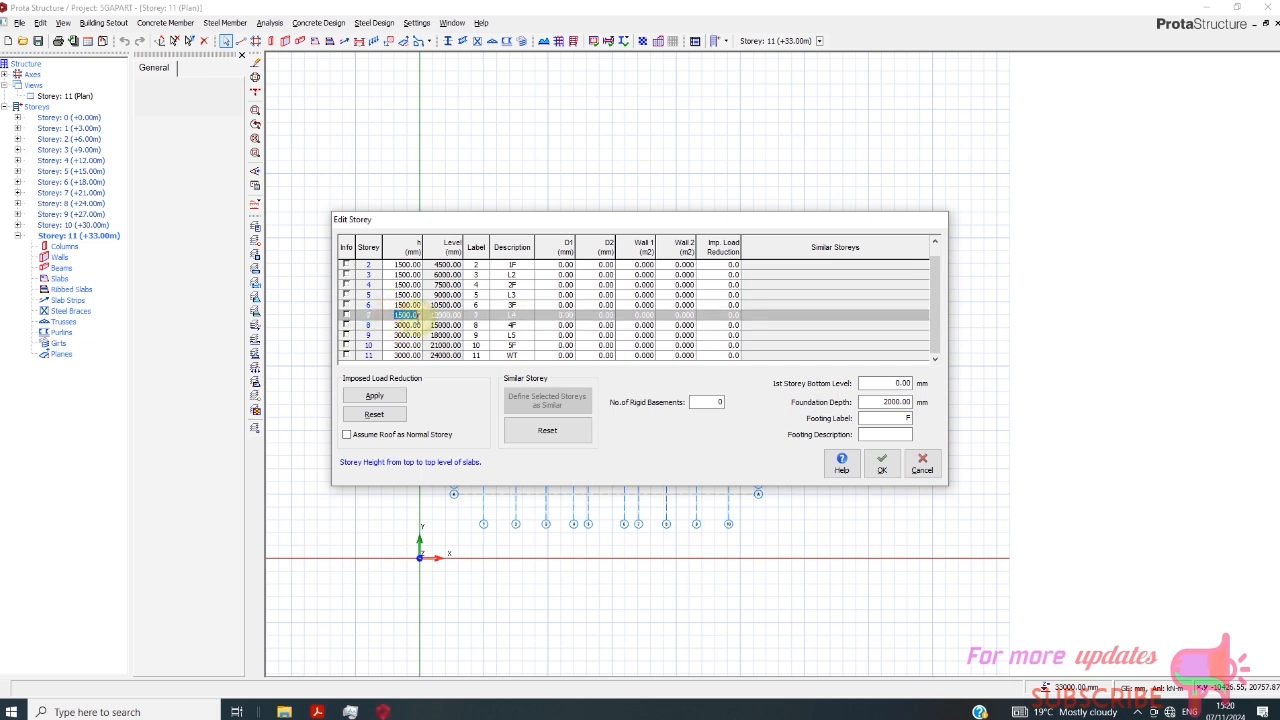
{"action": "right_click", "coordinate": [412, 317]}
{"action": "left_click", "coordinate": [327, 362]}
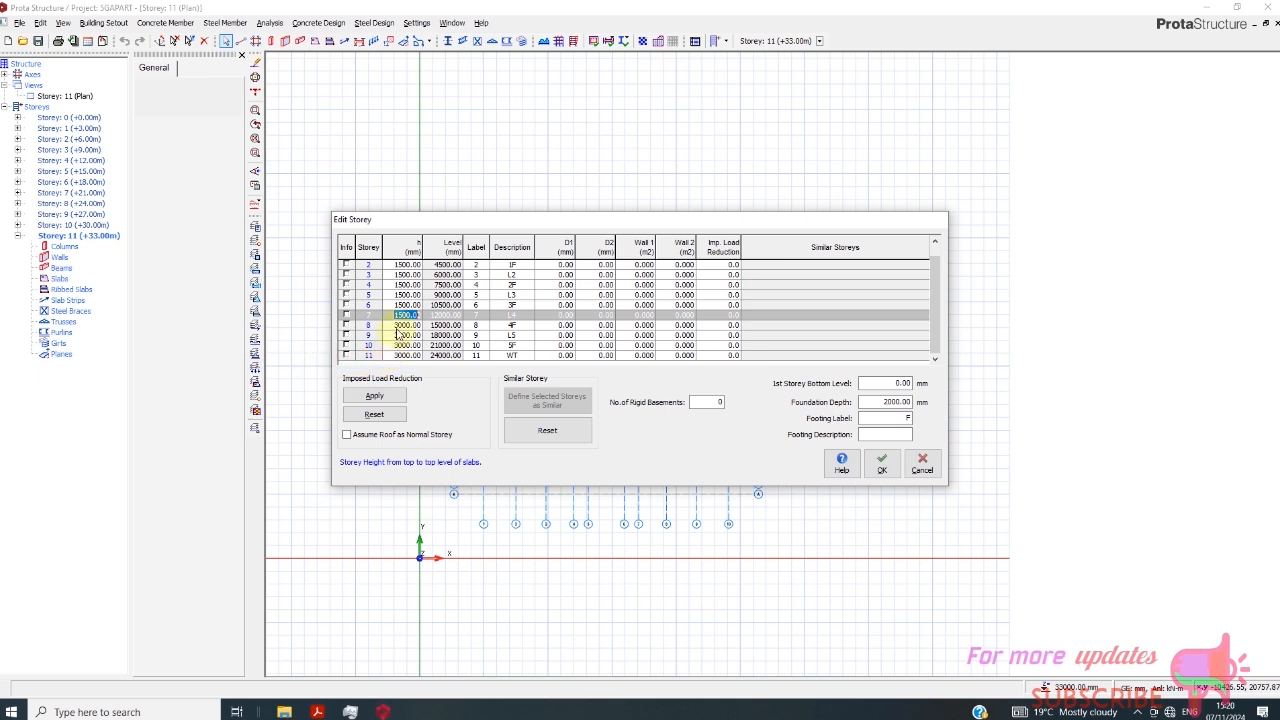
{"action": "left_click_drag", "start_coordinate": [405, 325], "coordinate": [405, 355]}
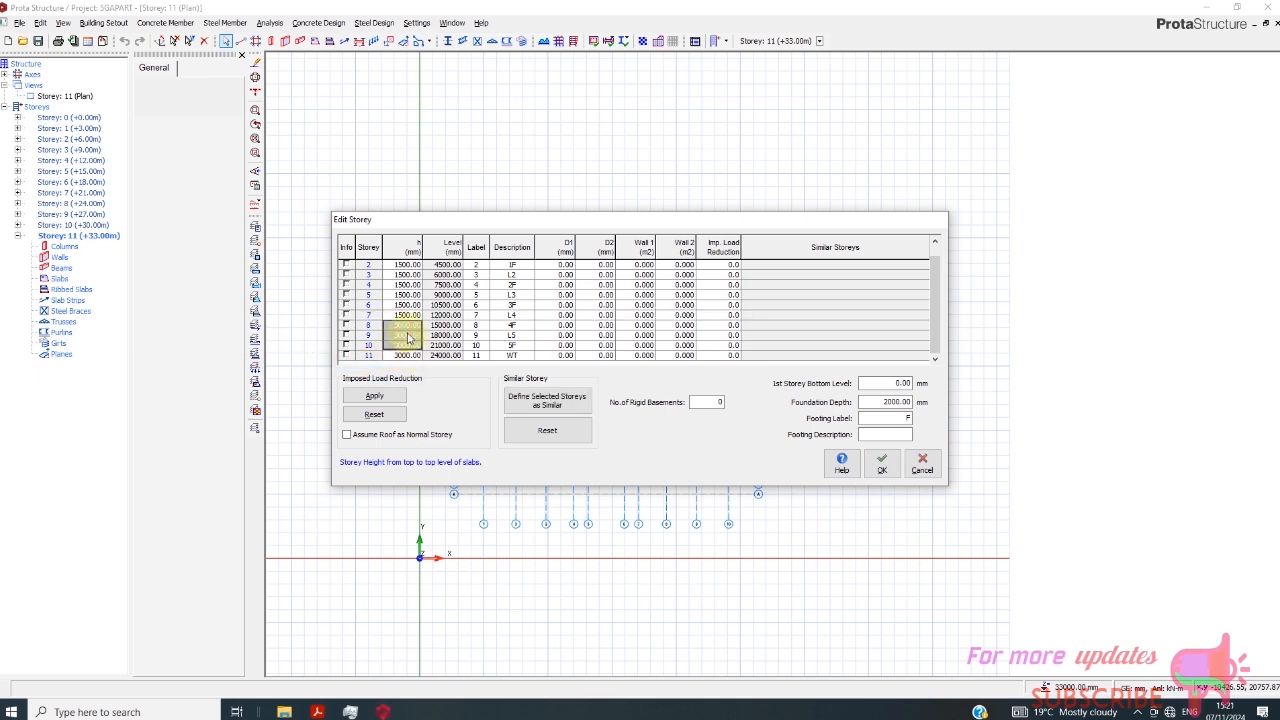
{"action": "right_click", "coordinate": [404, 325]}
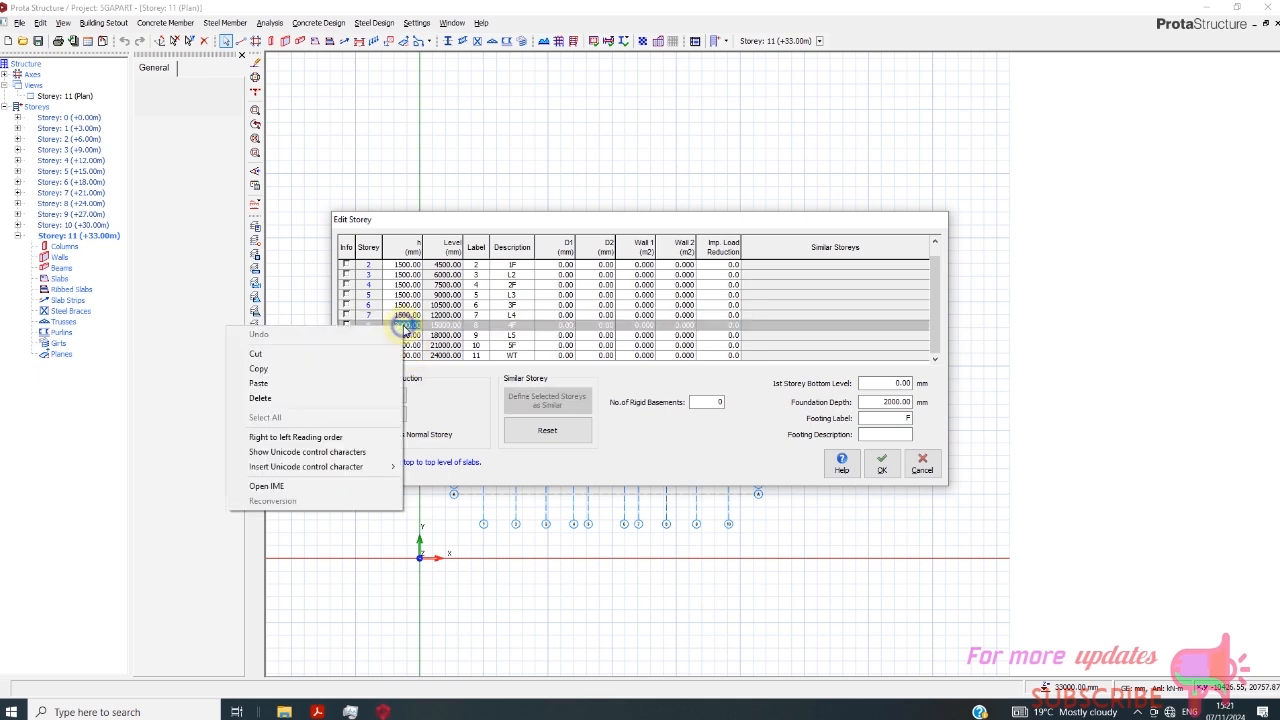
{"action": "left_click", "coordinate": [335, 378]}
- Paste the copied 1500 mm height into storeys 9 and 10
{"action": "left_click", "coordinate": [405, 336]}
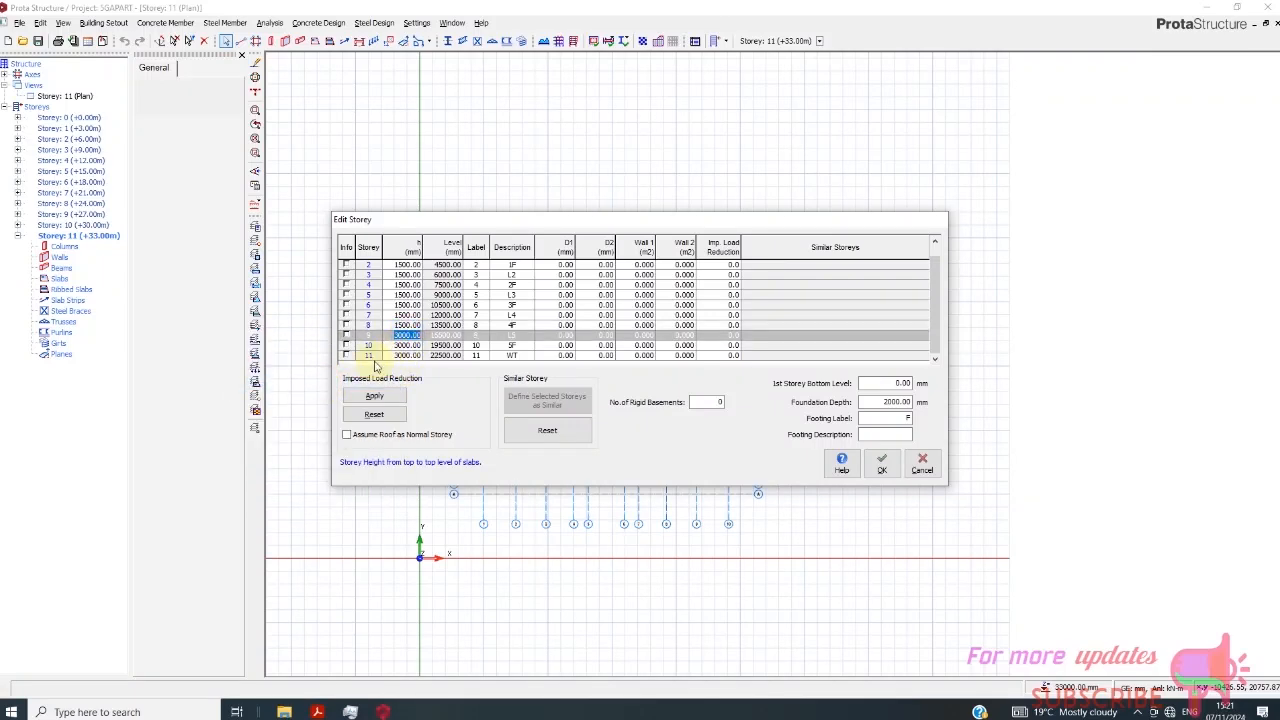
{"action": "right_click", "coordinate": [408, 336]}
{"action": "left_click", "coordinate": [265, 393]}
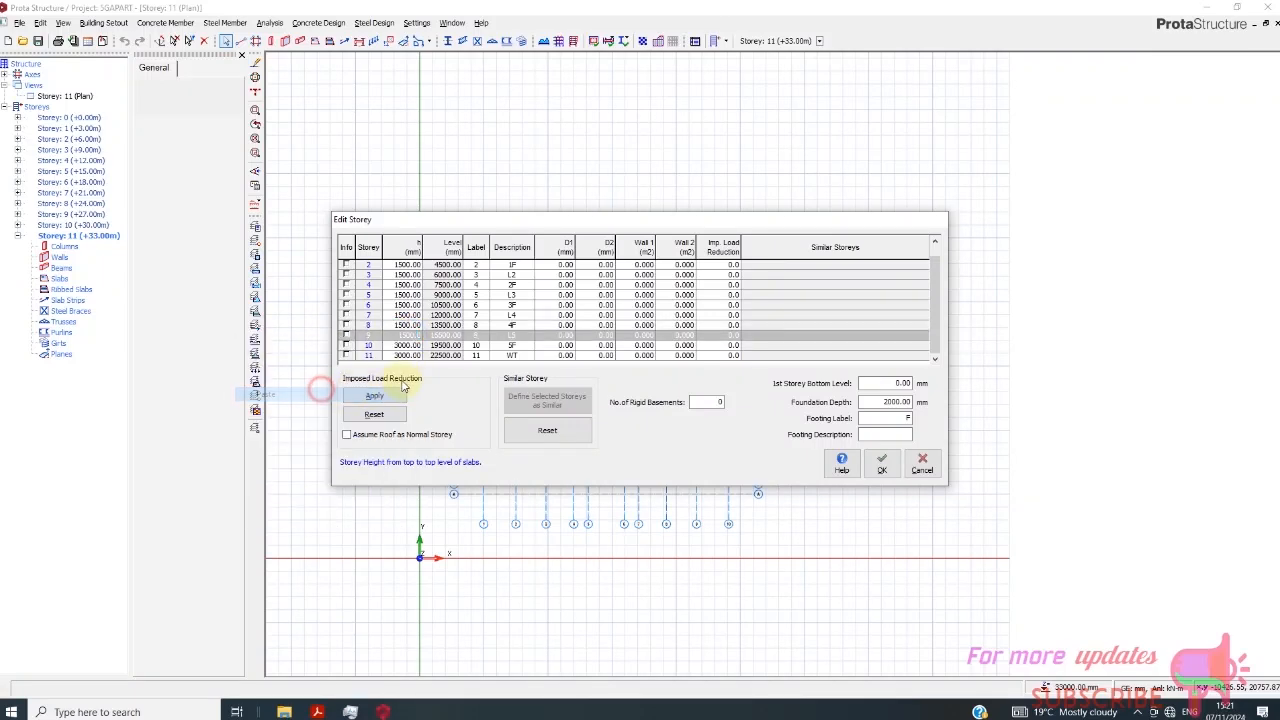
{"action": "left_click", "coordinate": [407, 345]}
{"action": "left_click", "coordinate": [406, 345]}
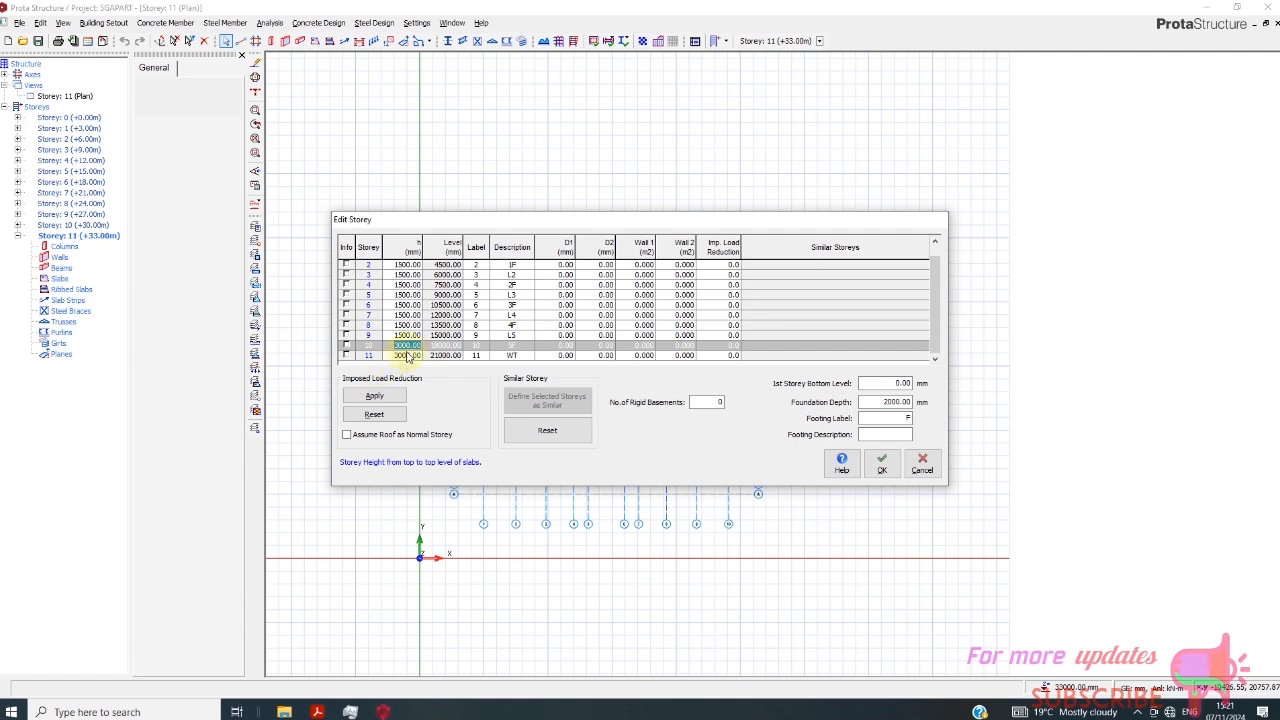
{"action": "right_click", "coordinate": [407, 345]}
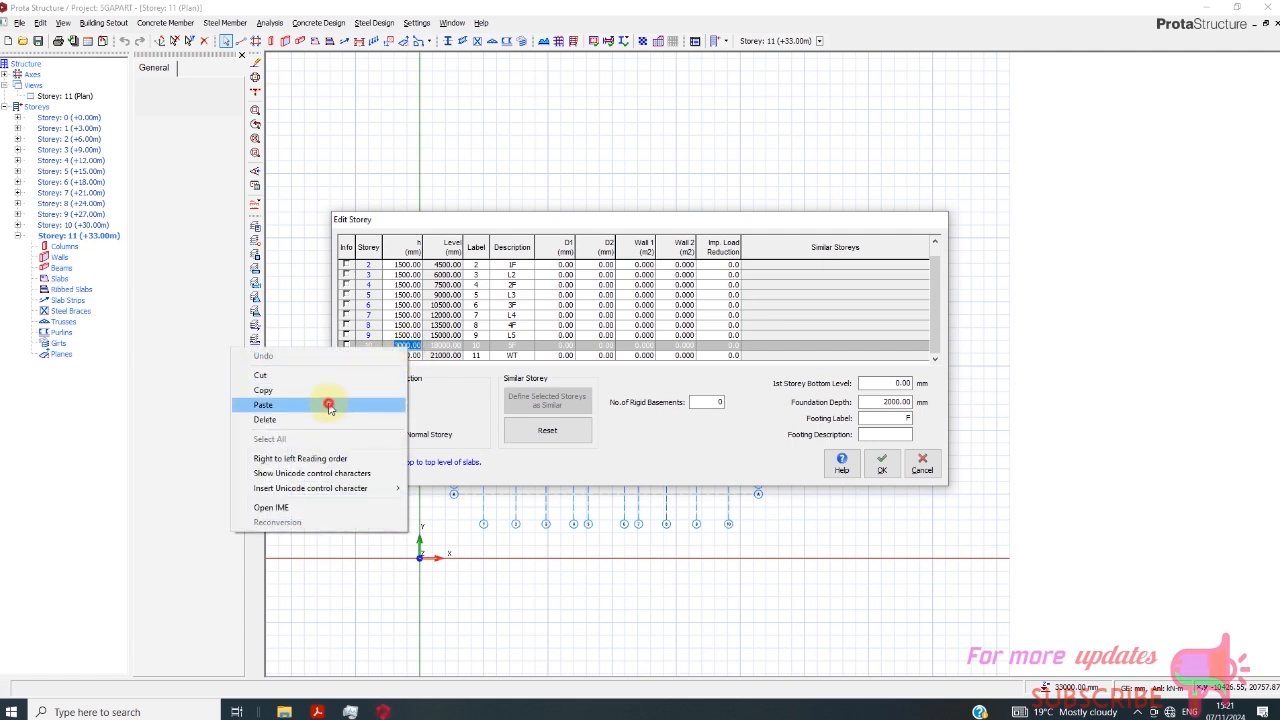
{"action": "left_click", "coordinate": [330, 406]}
- Accept the edited storey definitions and return to the plan view of the axis grid
{"action": "left_click", "coordinate": [407, 355]}
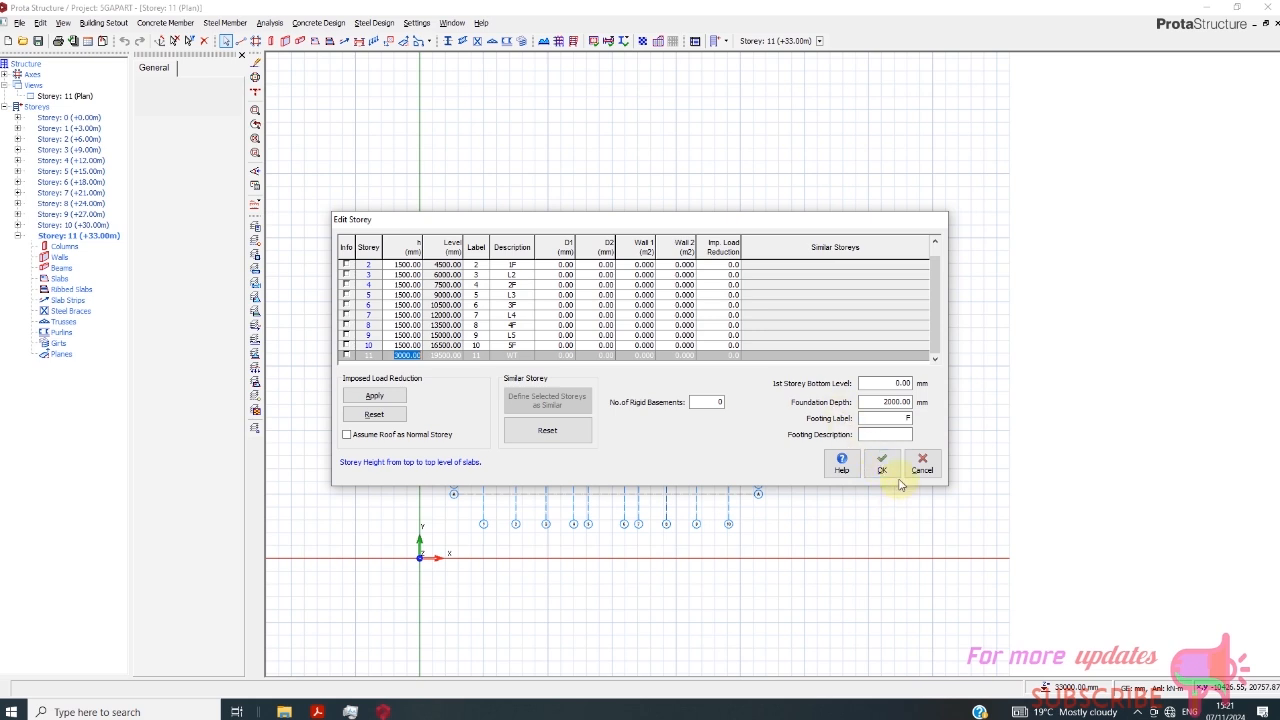
{"action": "left_click", "coordinate": [881, 465]}
{"action": "scroll", "coordinate": [477, 423], "scroll_direction": "up", "scroll_amount": 3}
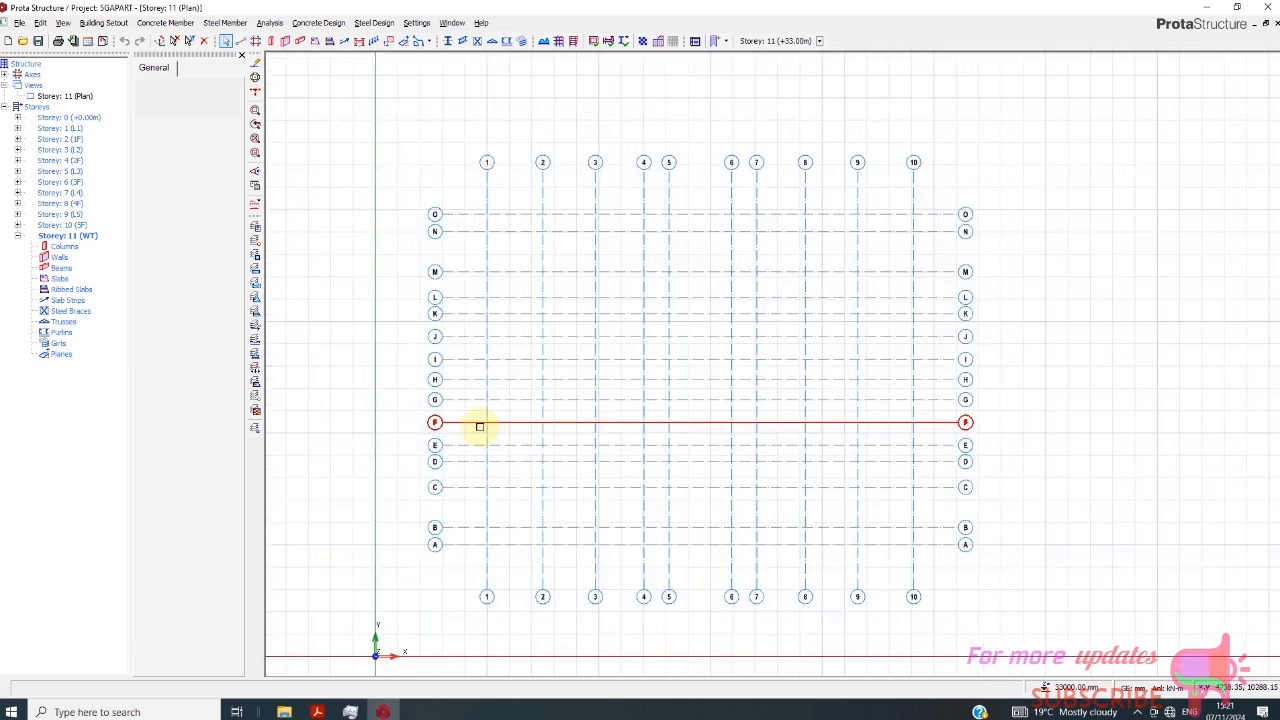
- On the plan of storey 2 (1F), define a new column with b1 200 mm, b2 400 mm and a length of 2 storeys
{"action": "scroll", "coordinate": [565, 412], "scroll_direction": "down", "scroll_amount": 1}
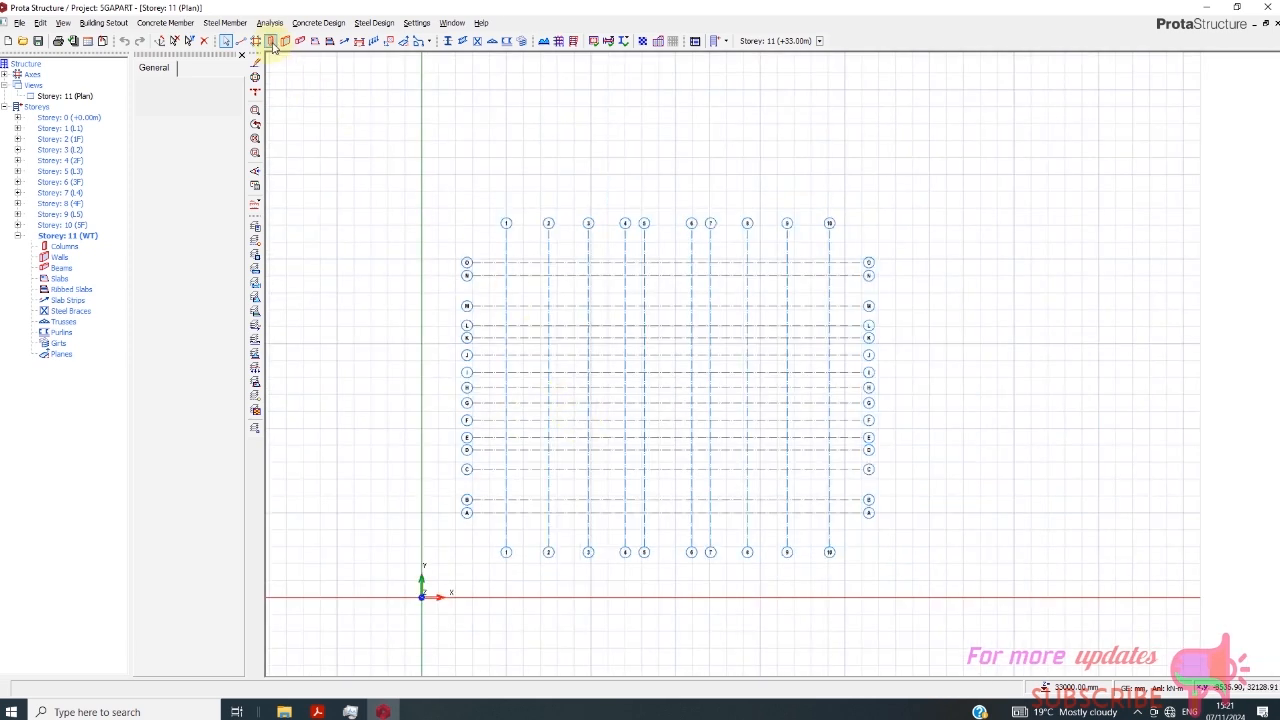
{"action": "double_click", "coordinate": [66, 139]}
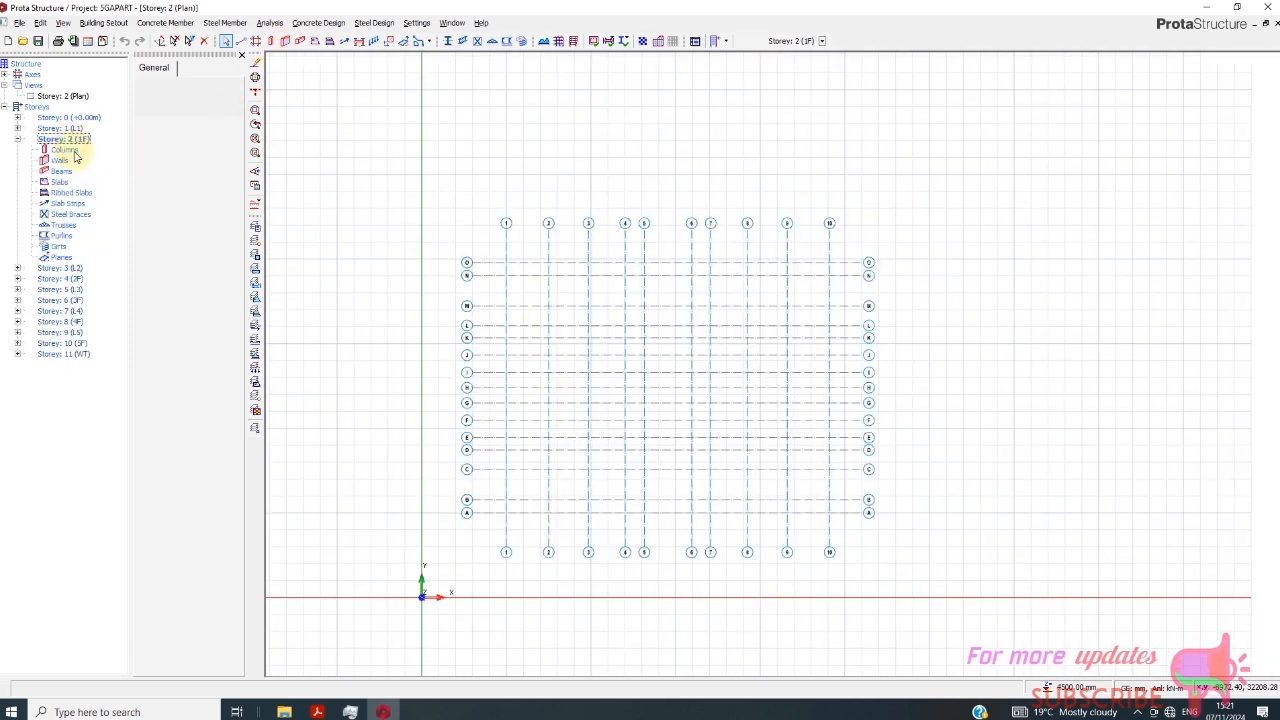
{"action": "left_click", "coordinate": [271, 42]}
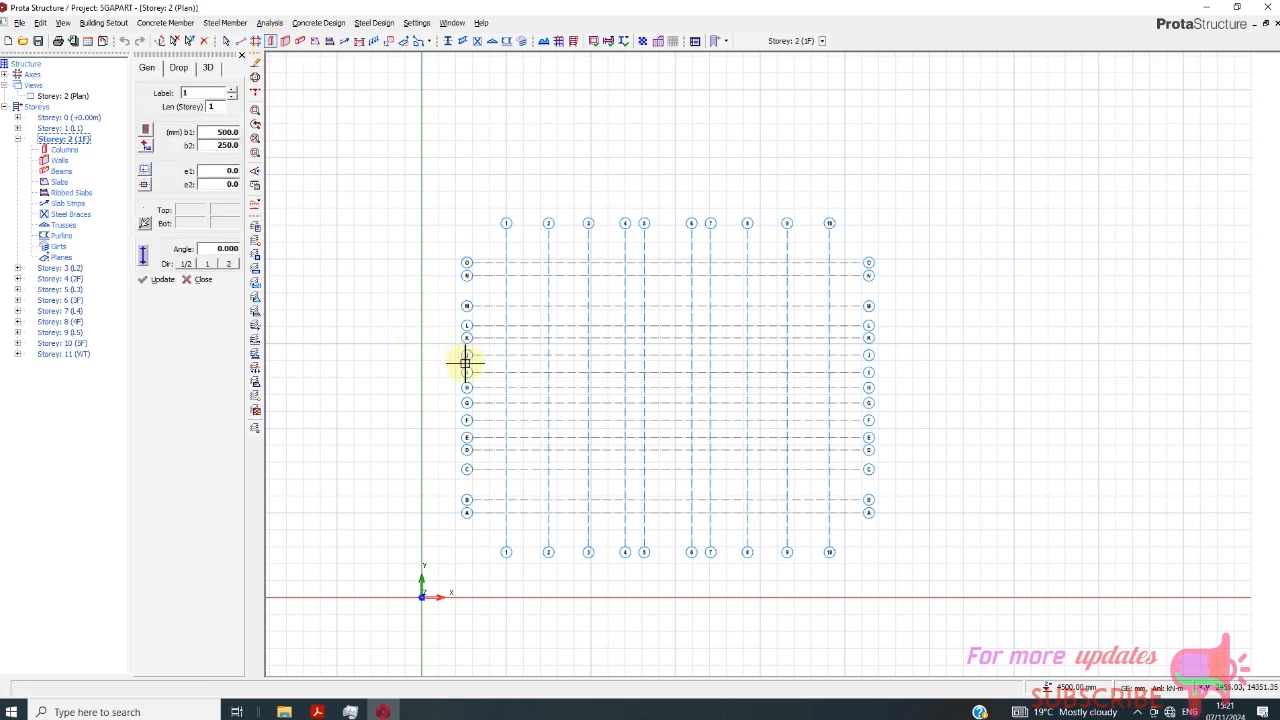
{"action": "double_click", "coordinate": [216, 132]}
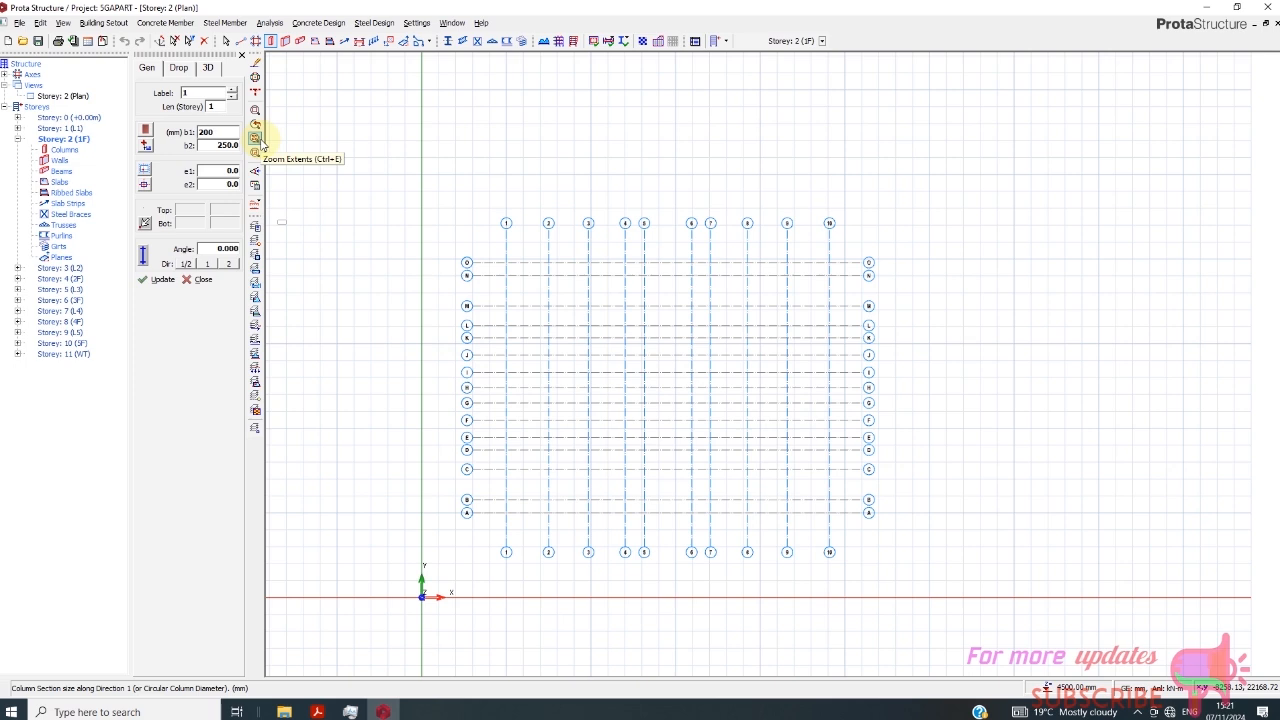
{"action": "type", "text": "200"}
{"action": "double_click", "coordinate": [216, 145]}
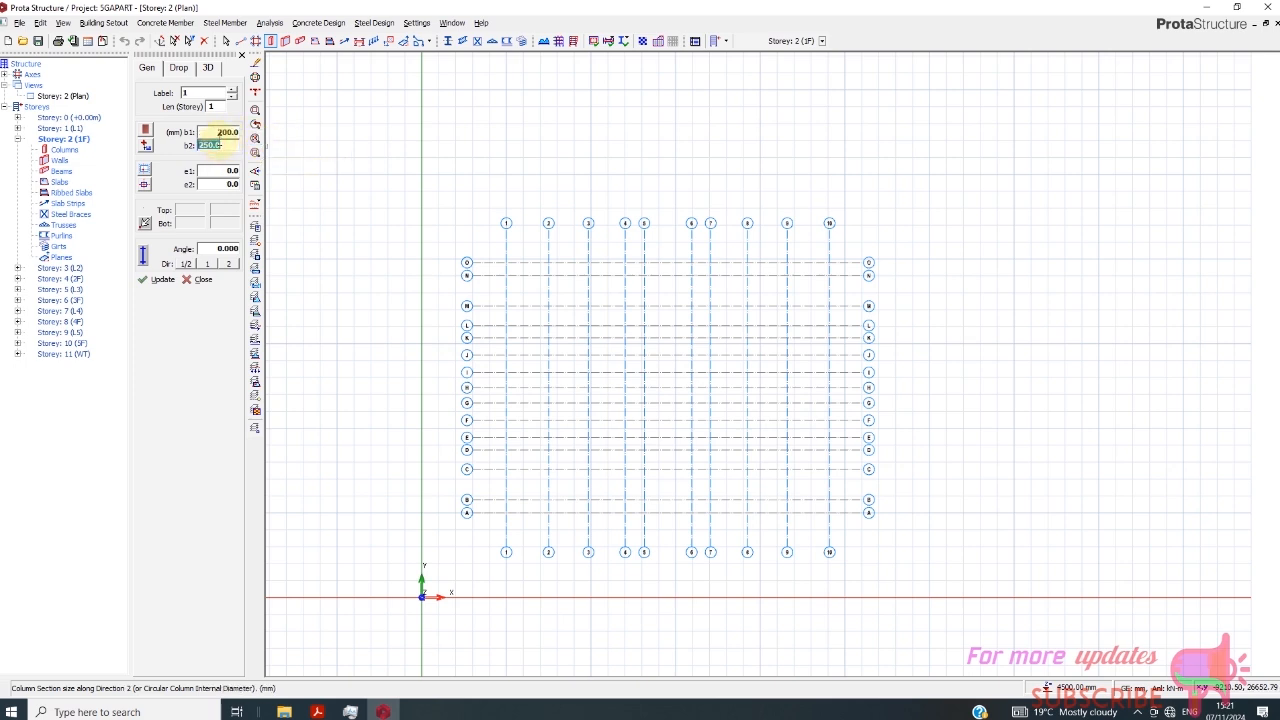
{"action": "type", "text": "400"}
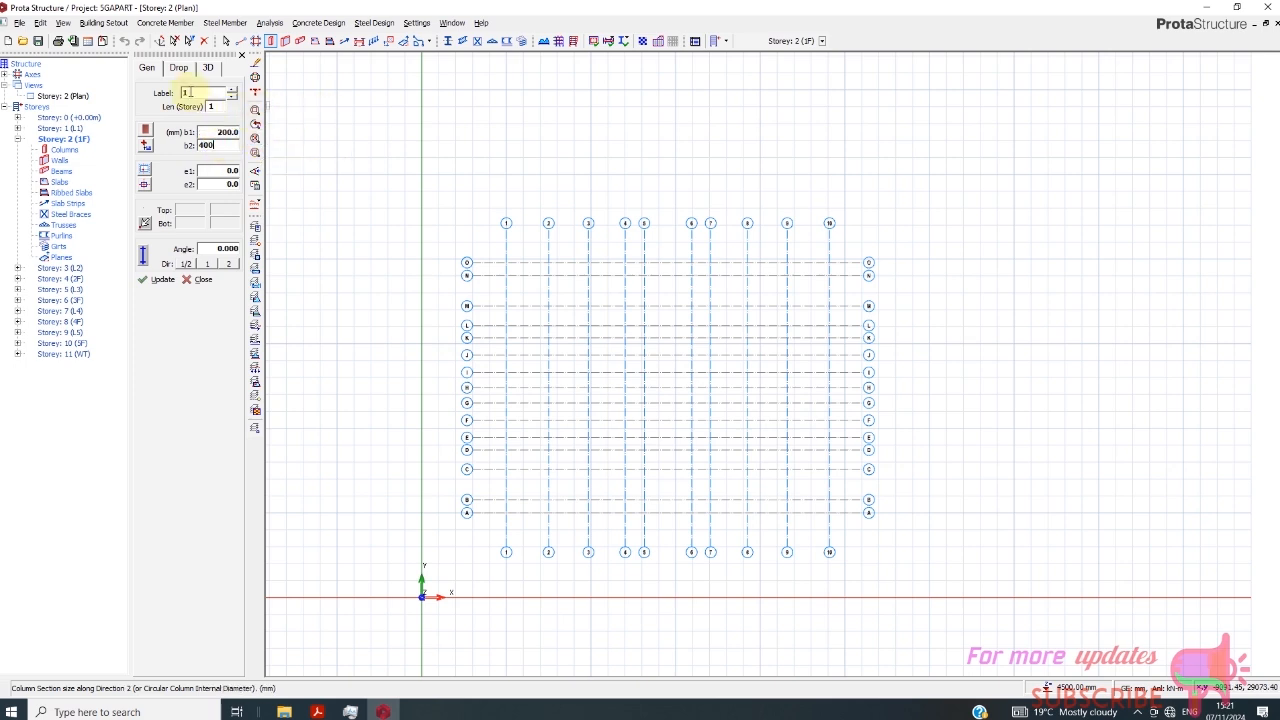
{"action": "double_click", "coordinate": [213, 106]}
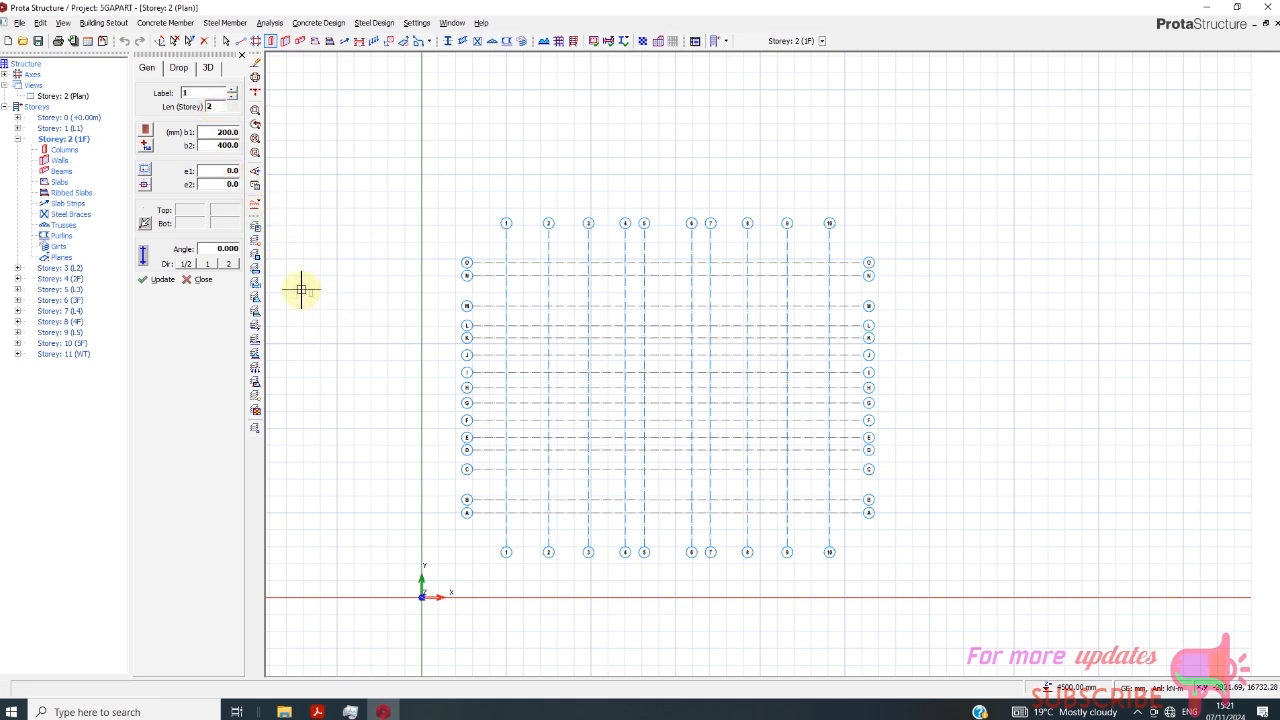
{"action": "left_click", "coordinate": [182, 68]}
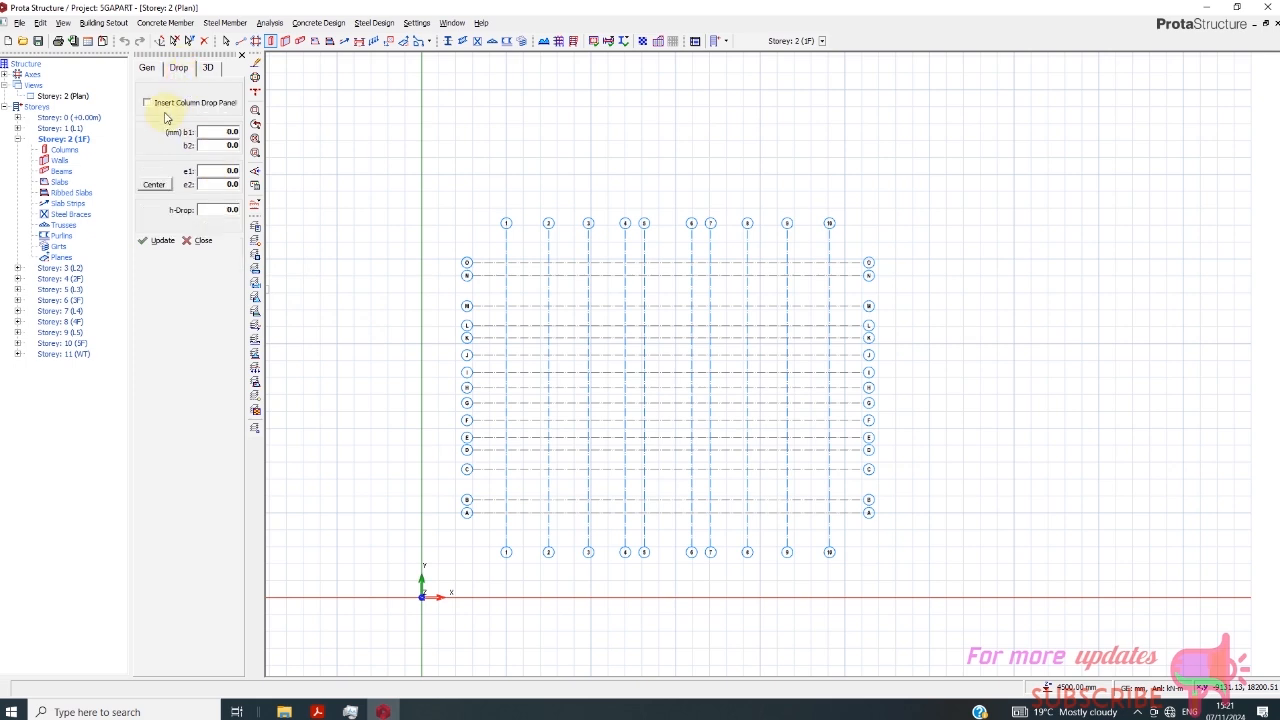
{"action": "left_click", "coordinate": [209, 70]}
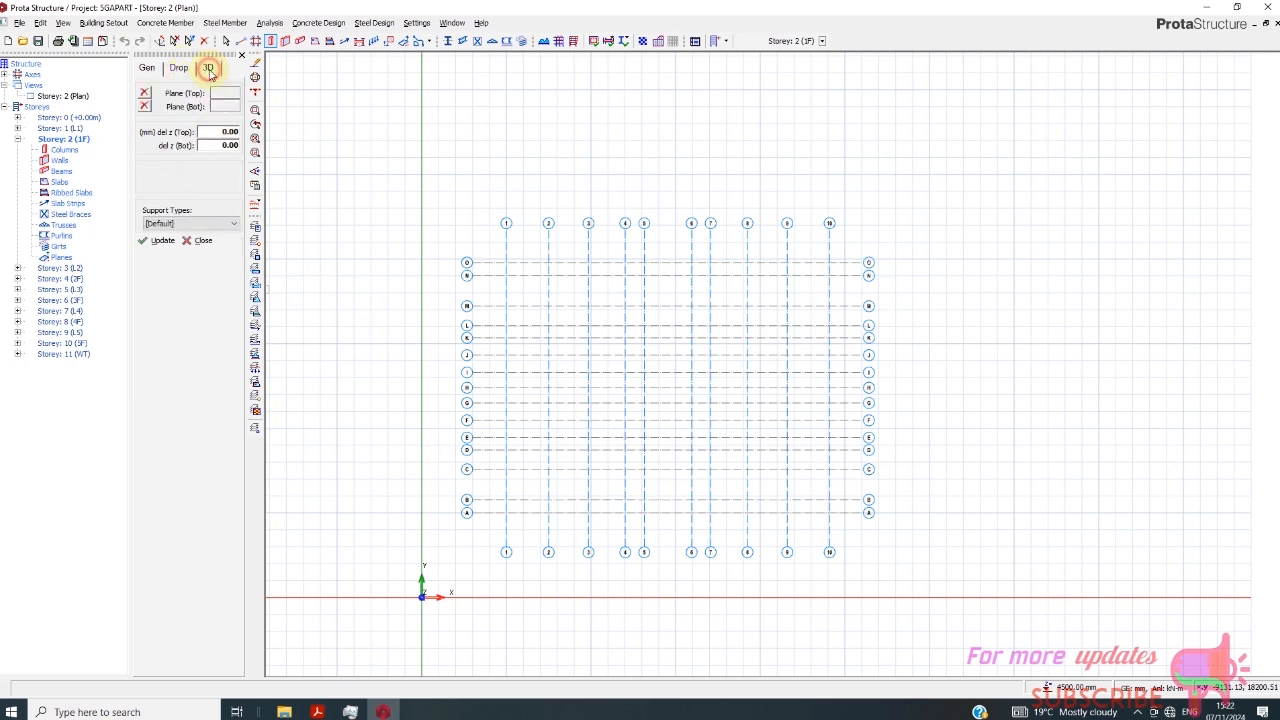
{"action": "left_click", "coordinate": [144, 72]}
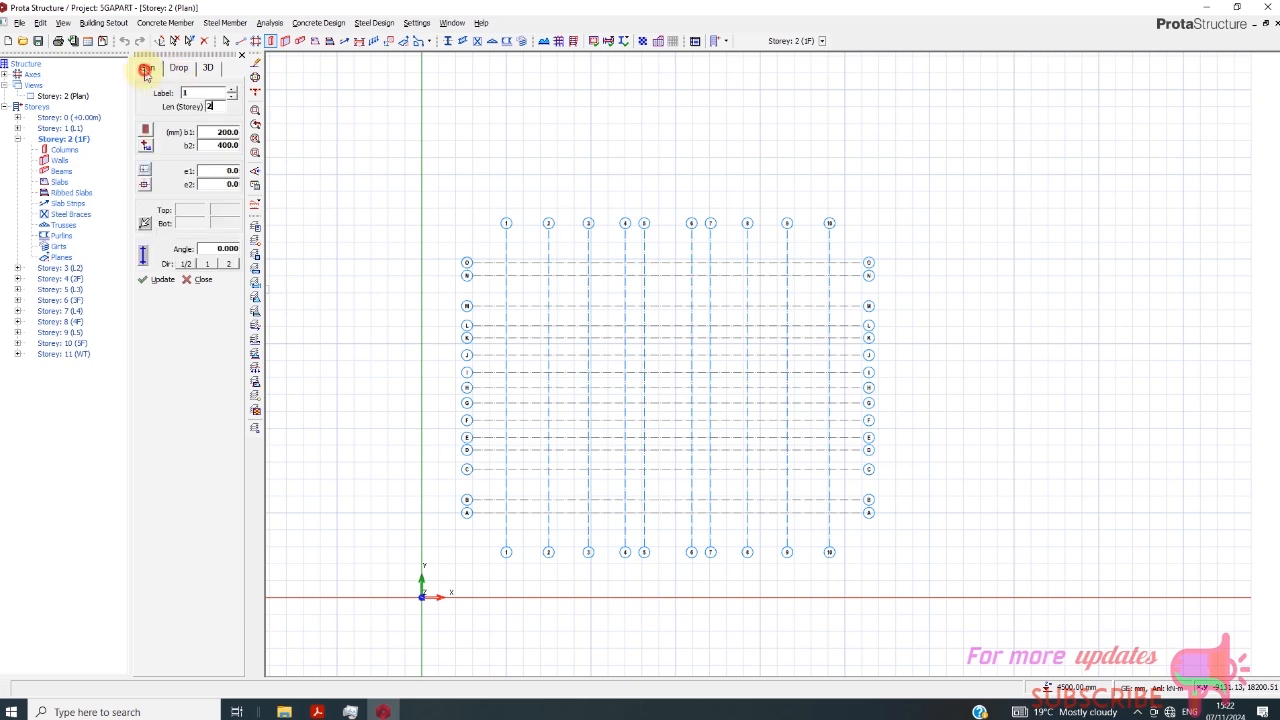
- Place 200 × 400 mm columns at axis intersections O/2, O/3, M/3, M/2 and M/1
{"action": "left_click", "coordinate": [546, 263]}
{"action": "left_click", "coordinate": [585, 287]}
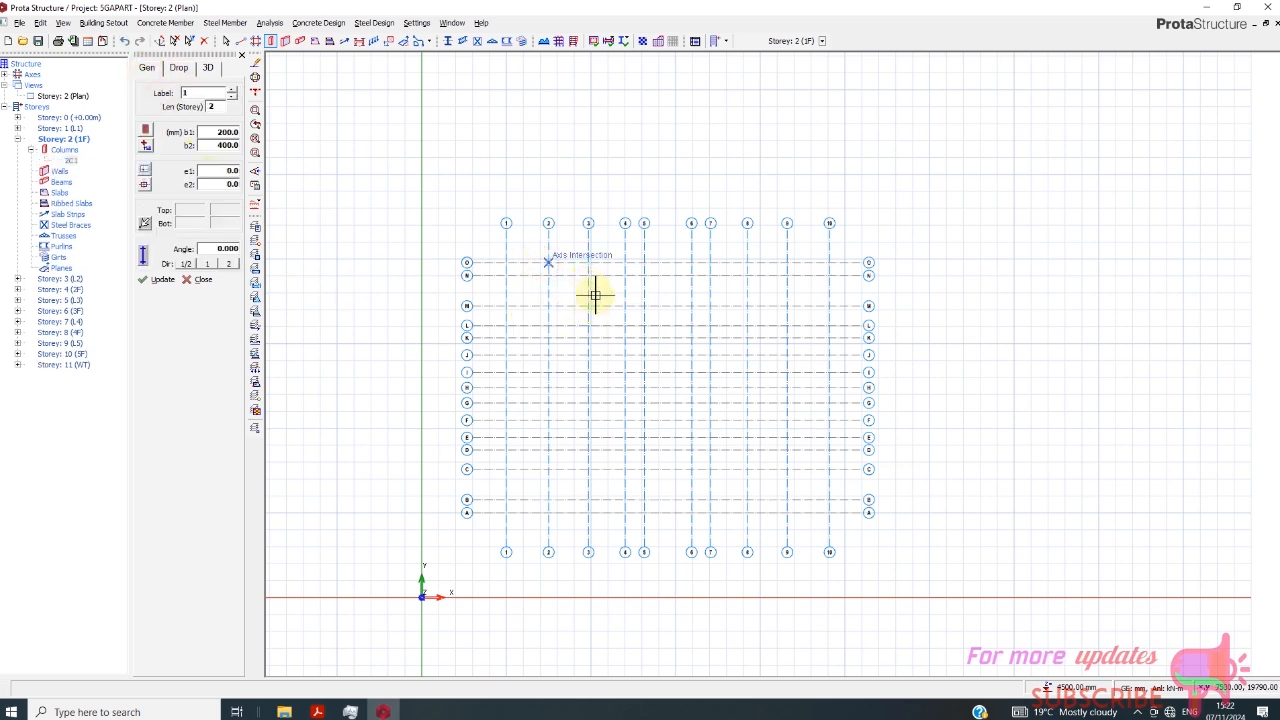
{"action": "scroll", "coordinate": [590, 291], "scroll_direction": "up", "scroll_amount": 1}
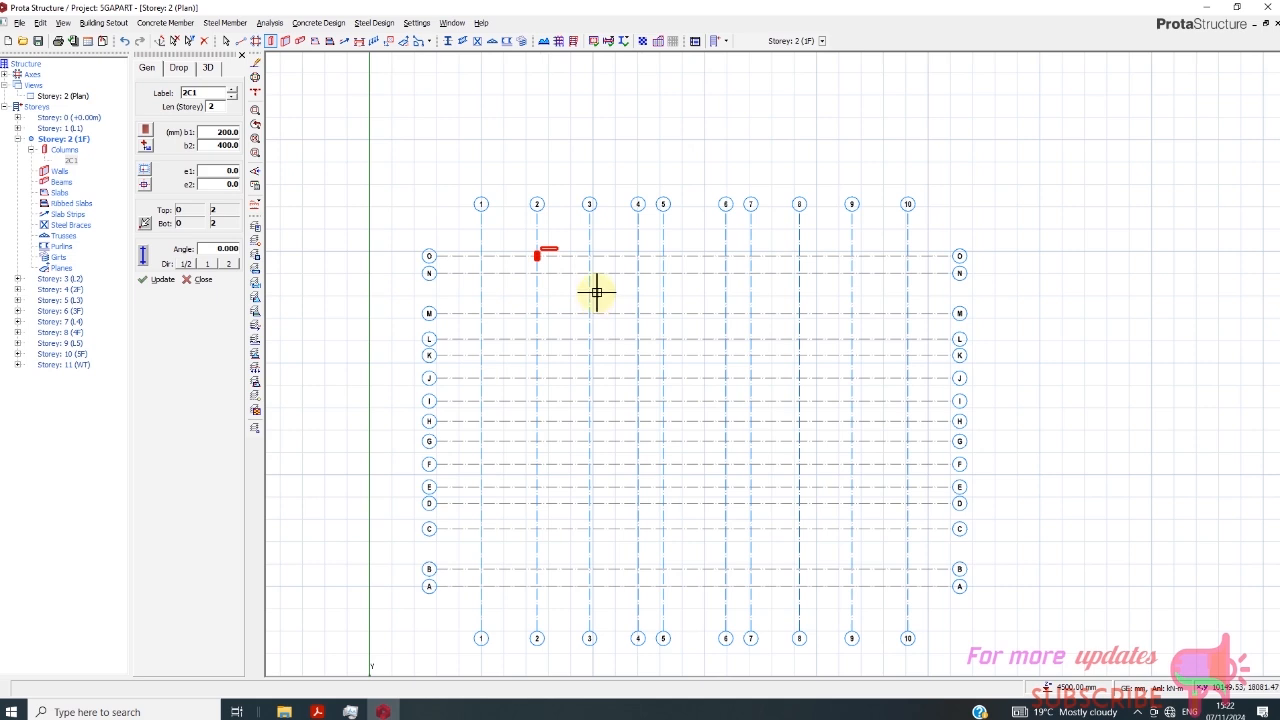
{"action": "left_click", "coordinate": [593, 259]}
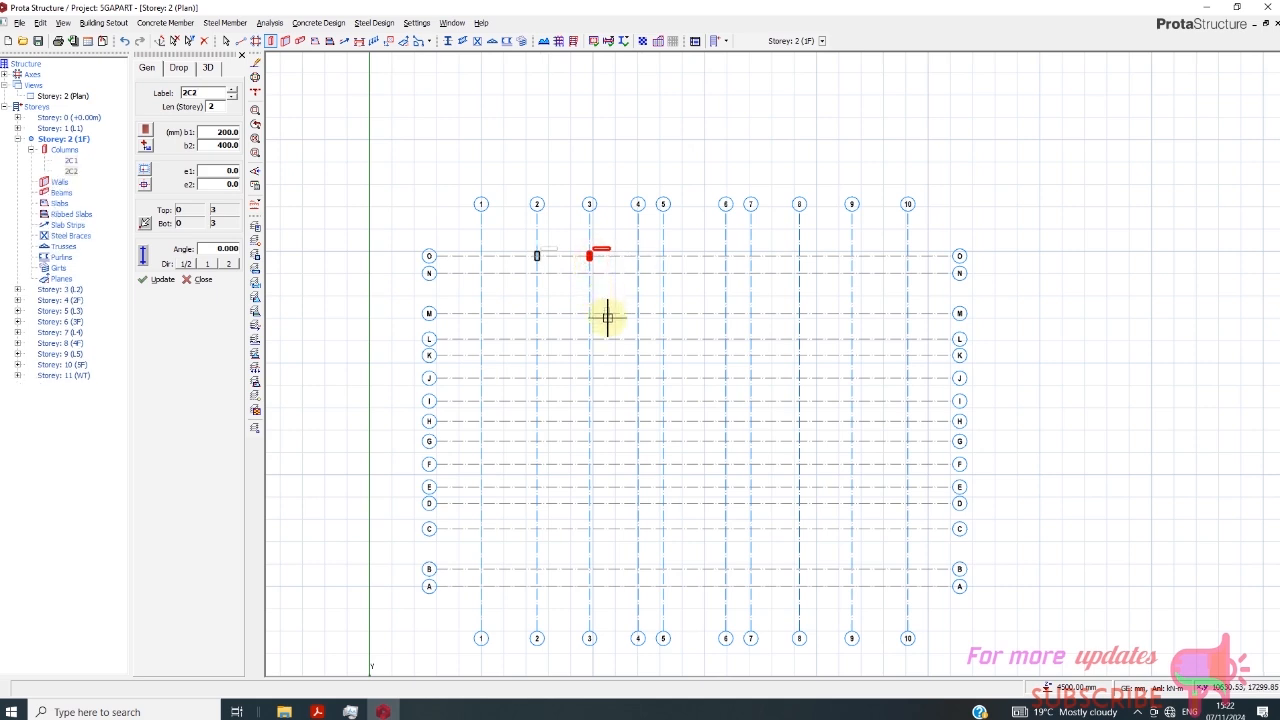
{"action": "left_click", "coordinate": [590, 316]}
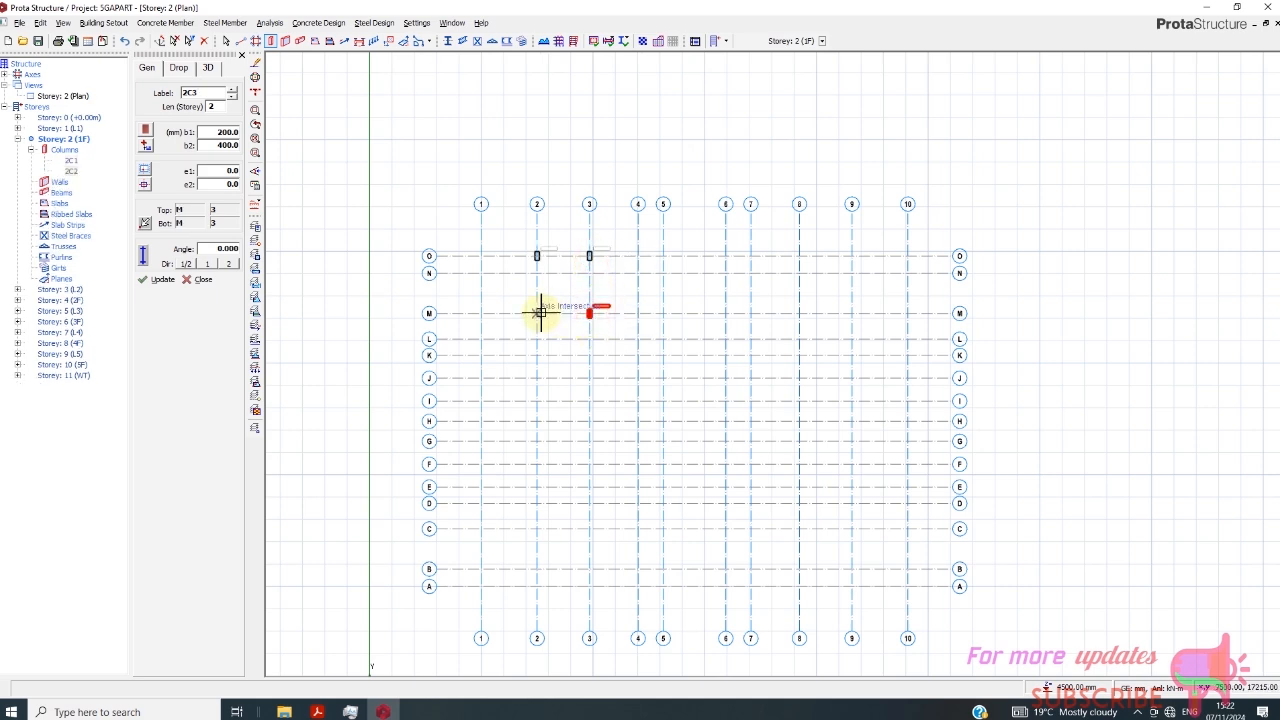
{"action": "left_click", "coordinate": [537, 315]}
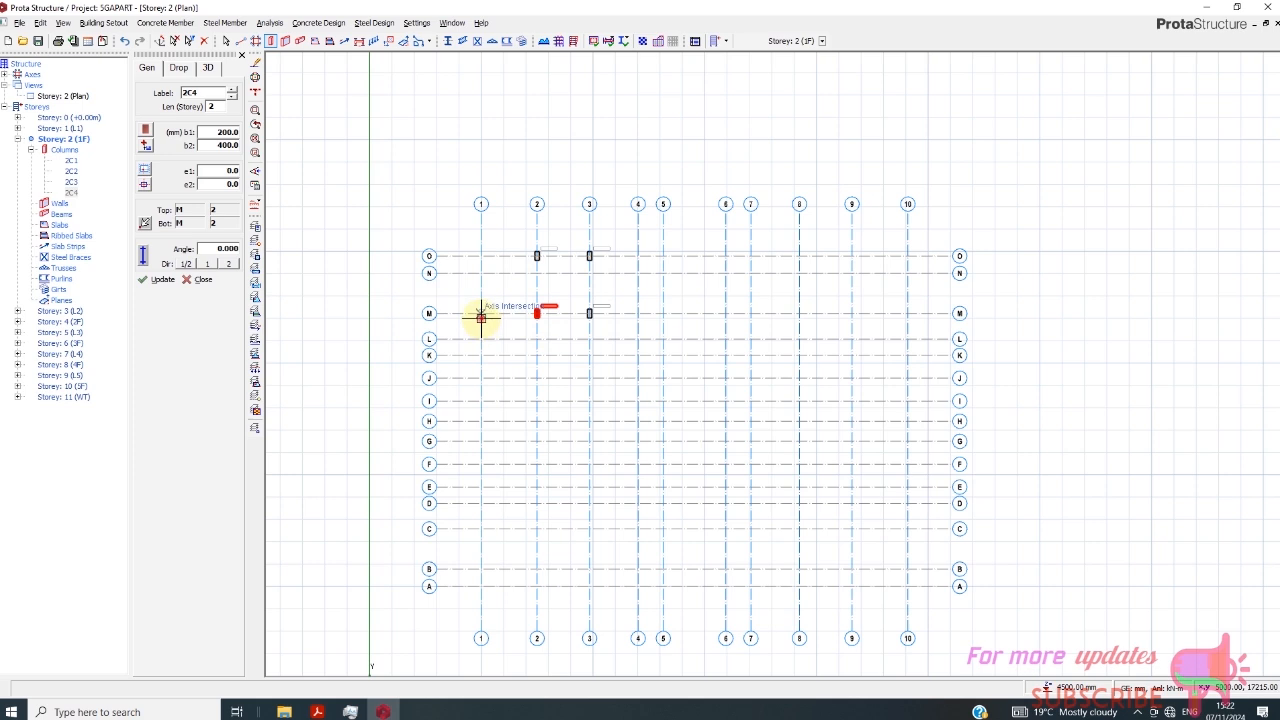
{"action": "left_click", "coordinate": [481, 315]}
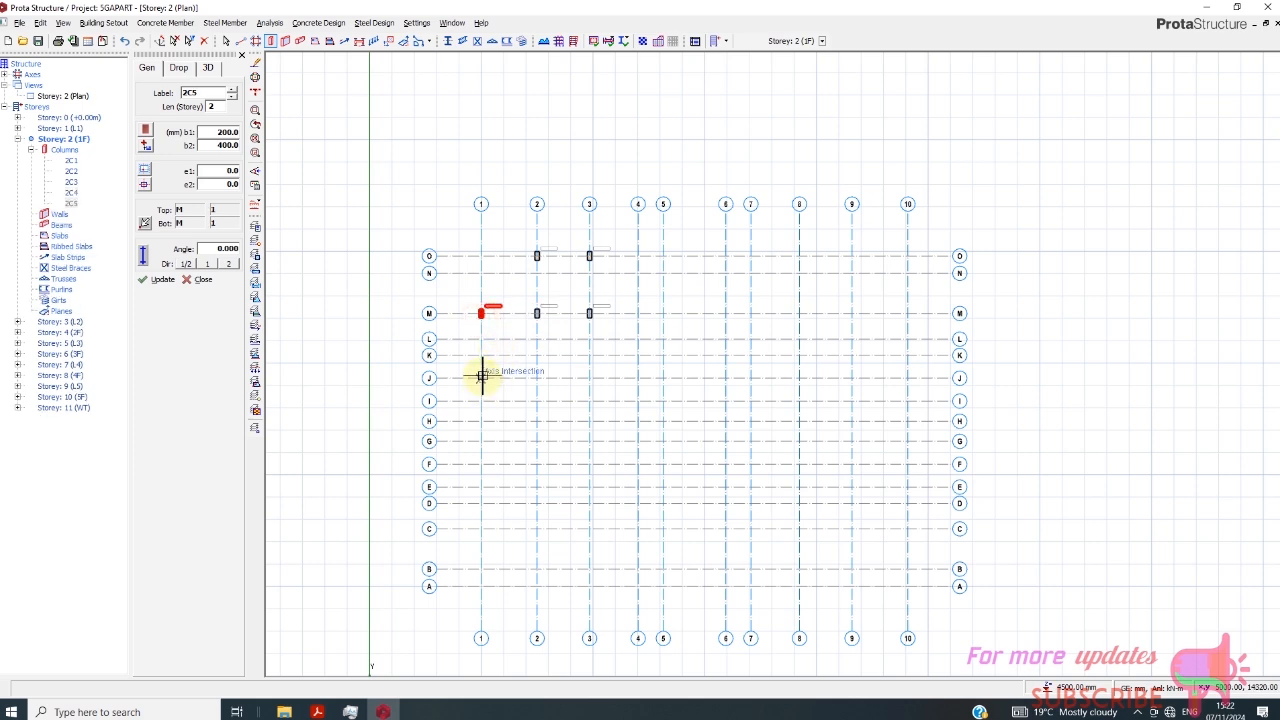
- Place 200 × 400 mm columns at axis intersections J/1, J/2, J/3, N/5 and J/5
{"action": "left_click", "coordinate": [481, 377]}
{"action": "left_click", "coordinate": [537, 377]}
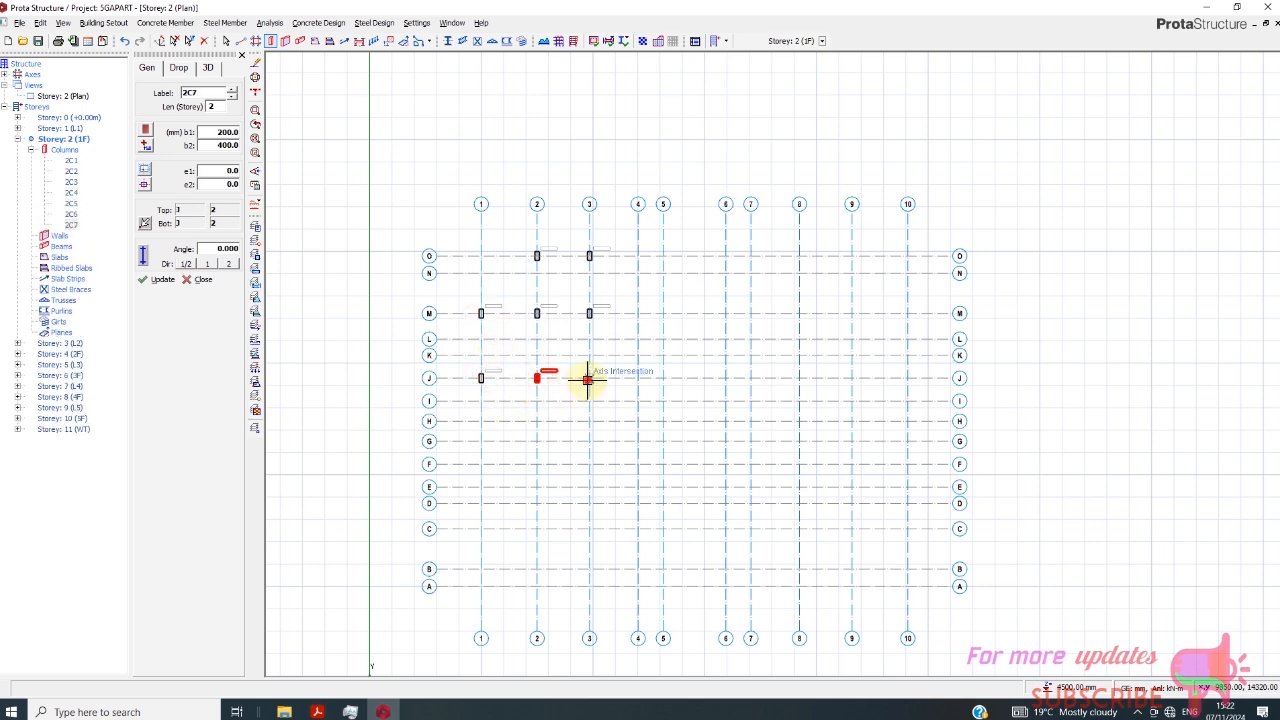
{"action": "left_click", "coordinate": [589, 377]}
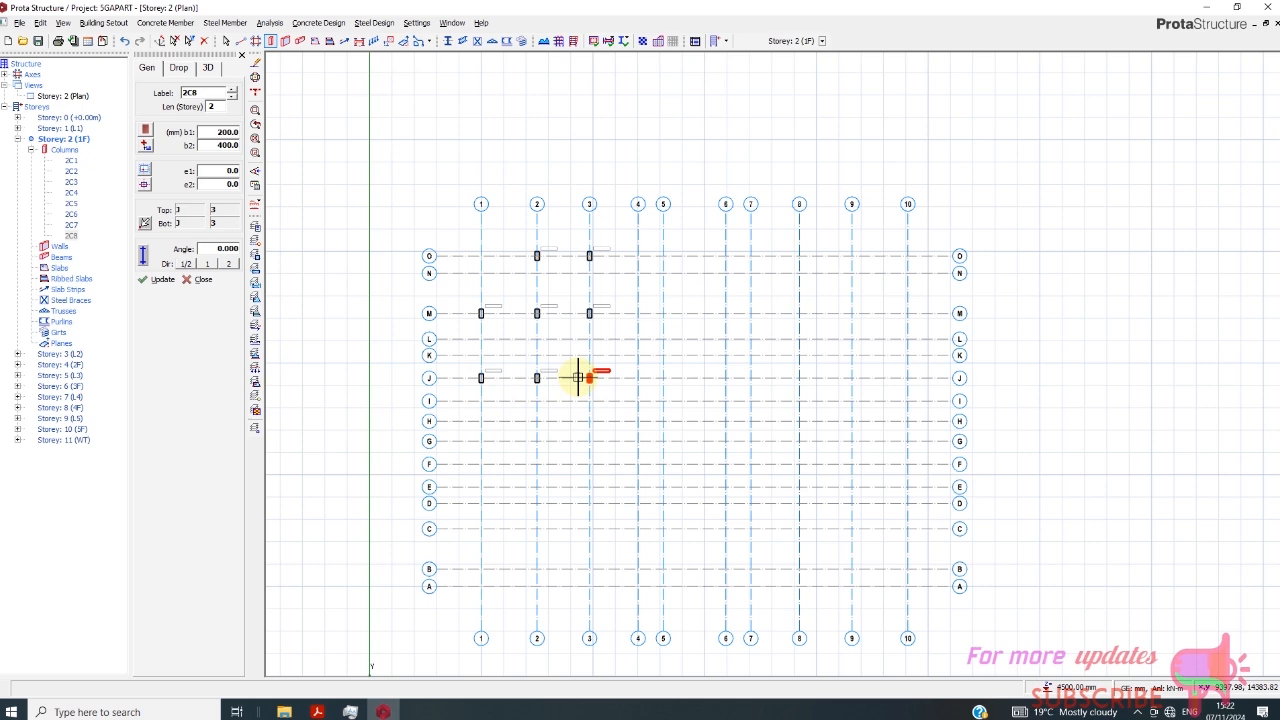
{"action": "left_click", "coordinate": [663, 280]}
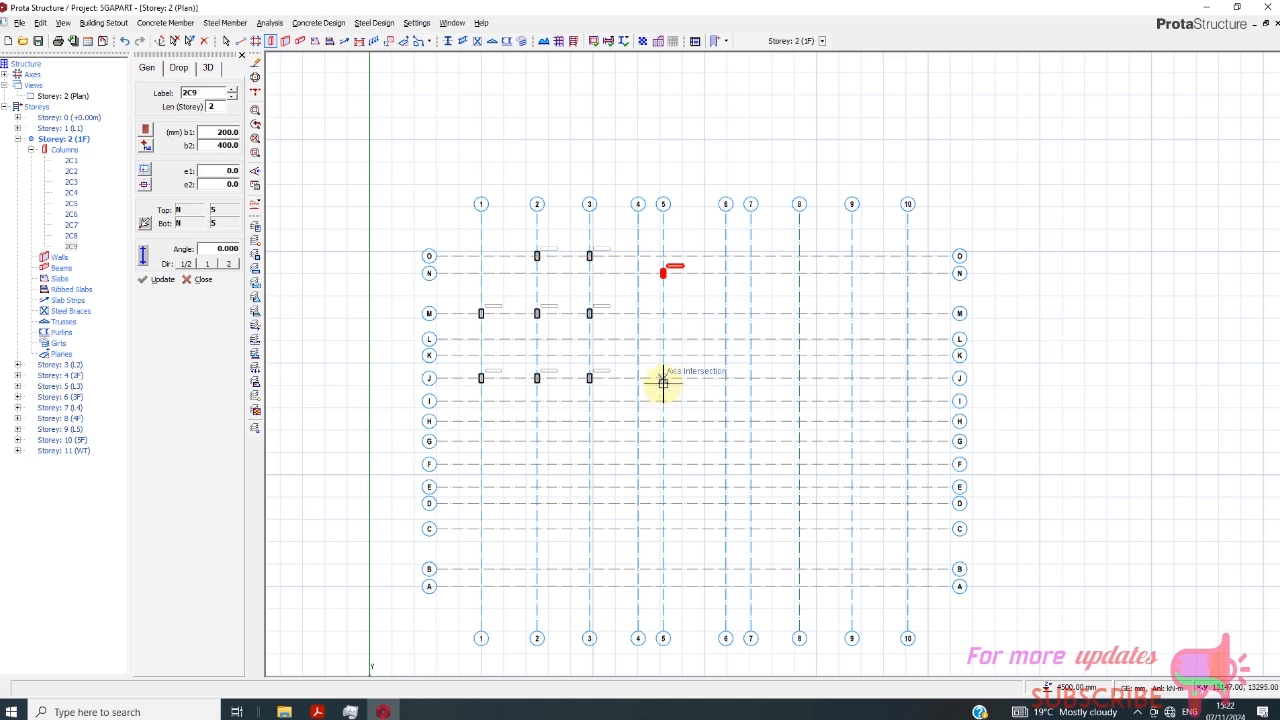
{"action": "left_click", "coordinate": [664, 379]}
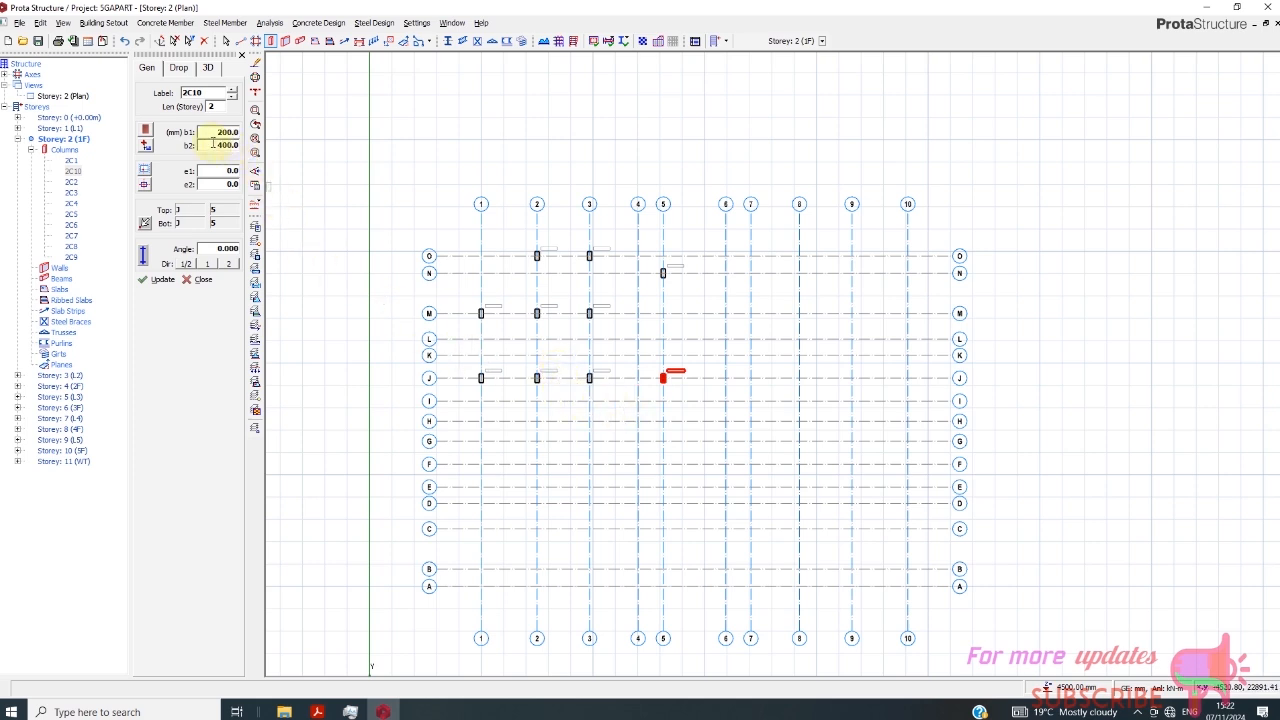
- Set the column section to b1 400 mm and b2 200 mm, and place one column at axis intersection I/4
{"action": "left_click_drag", "start_coordinate": [212, 133], "coordinate": [286, 142]}
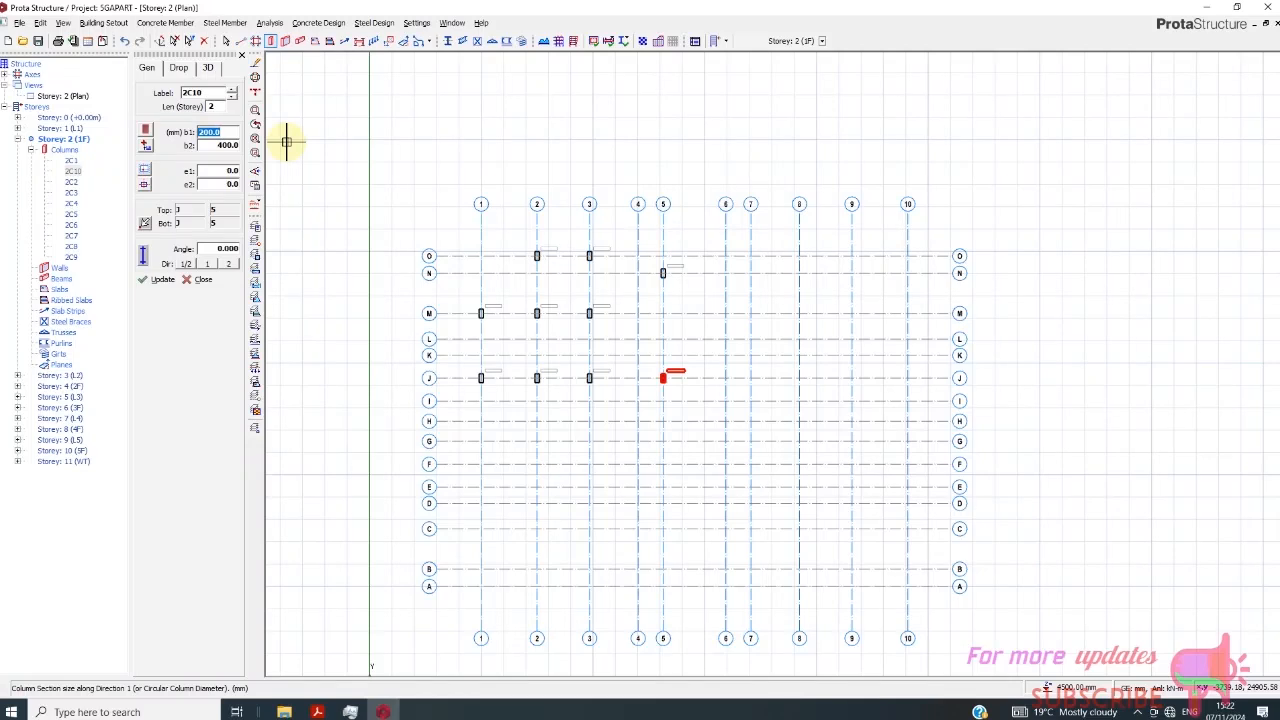
{"action": "type", "text": "400"}
{"action": "key", "text": "Tab"}
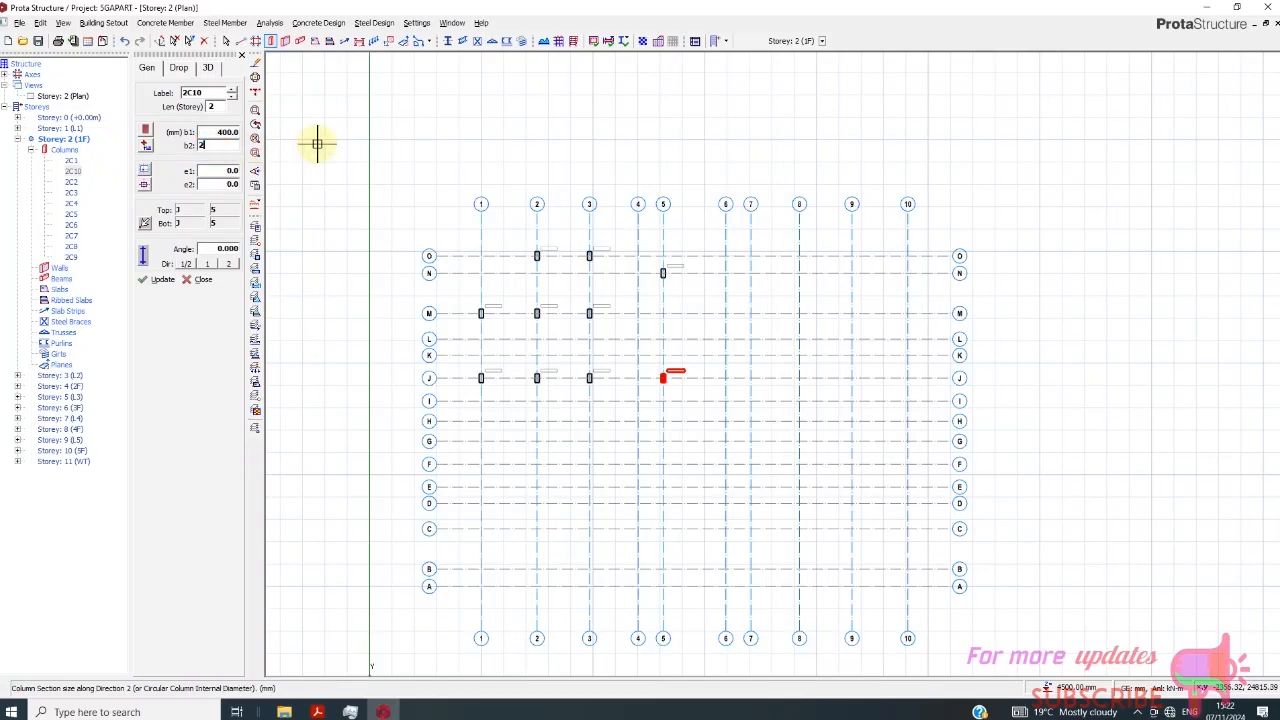
{"action": "type", "text": "200"}
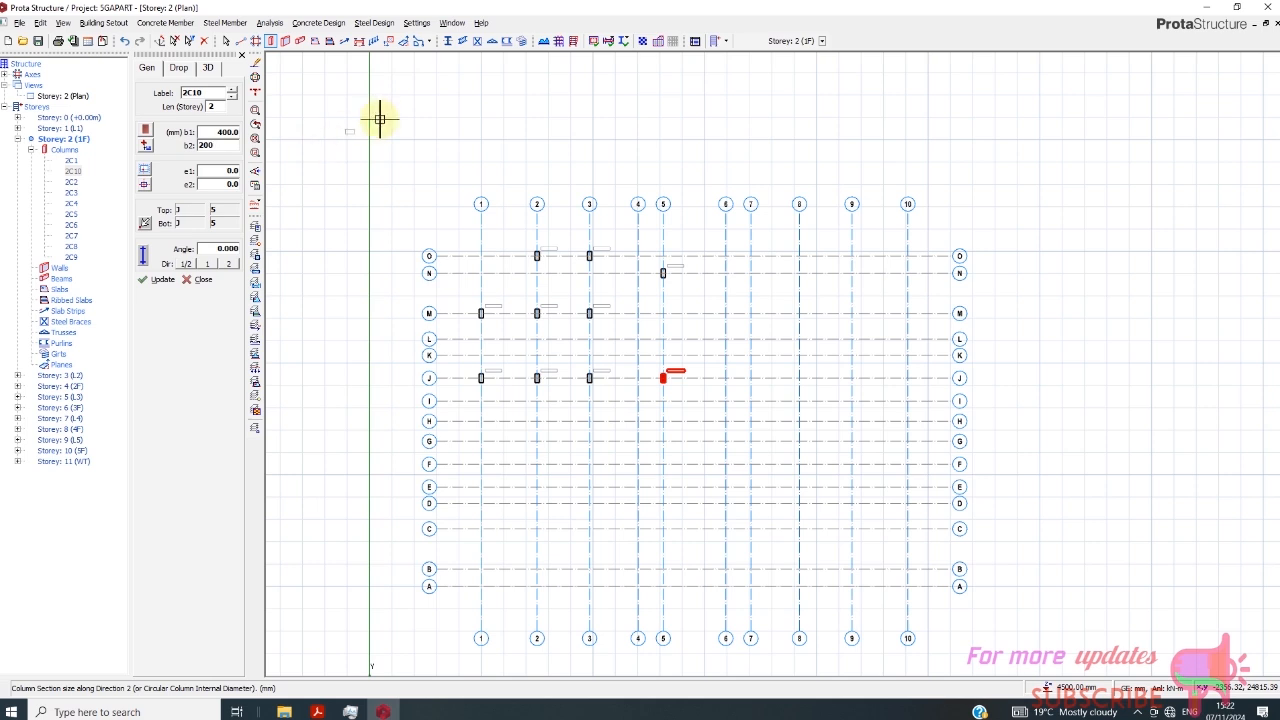
{"action": "left_click", "coordinate": [637, 401]}
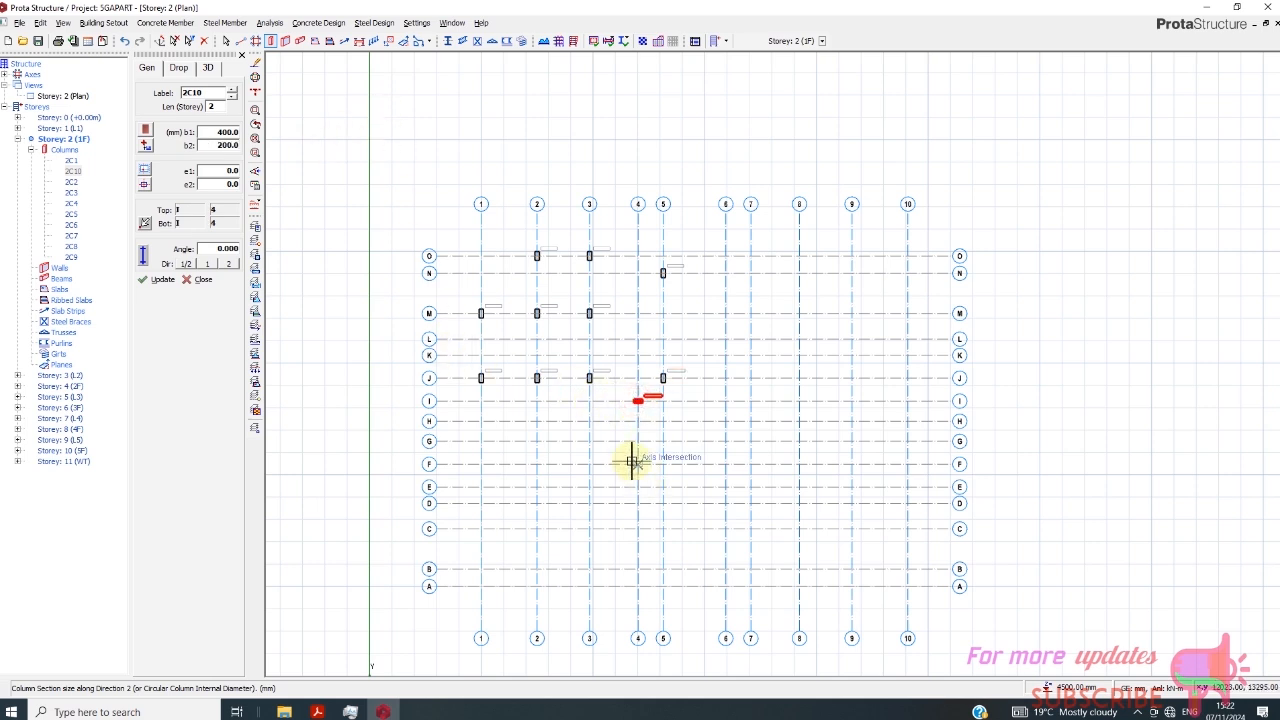
{"action": "scroll", "coordinate": [644, 423], "scroll_direction": "up", "scroll_amount": 1}
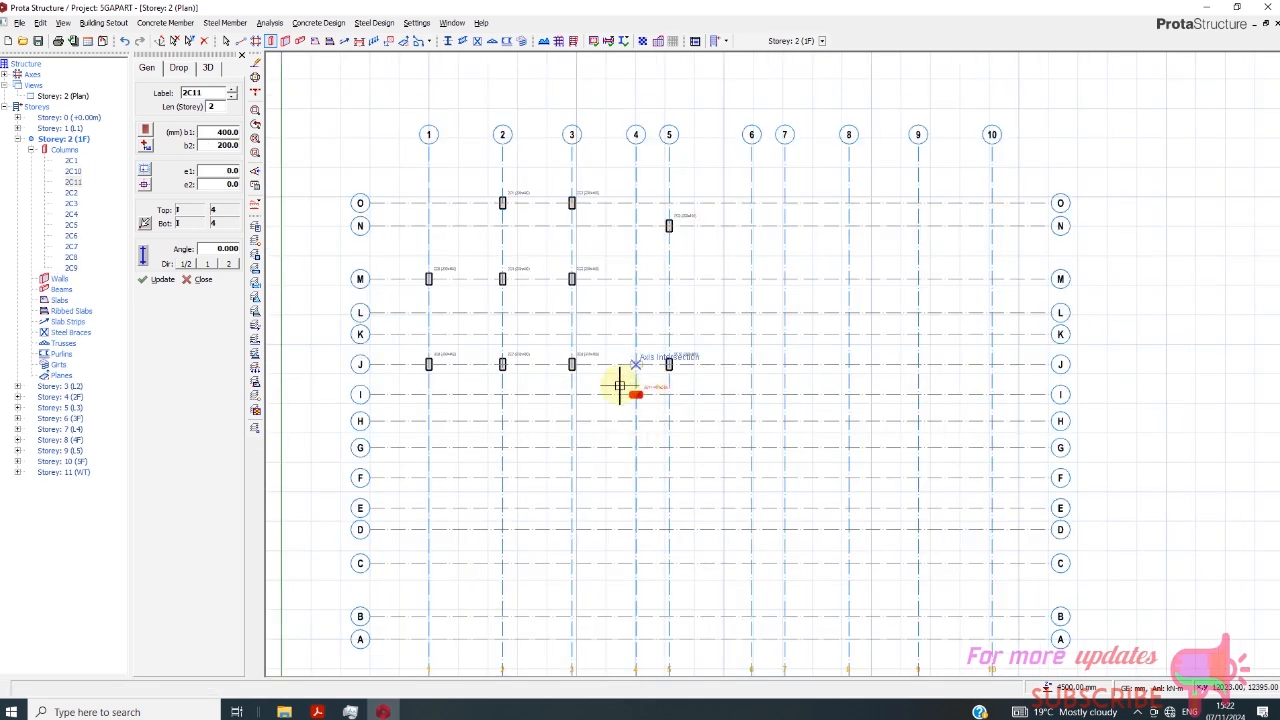
{"action": "scroll", "coordinate": [625, 384], "scroll_direction": "down", "scroll_amount": 1}
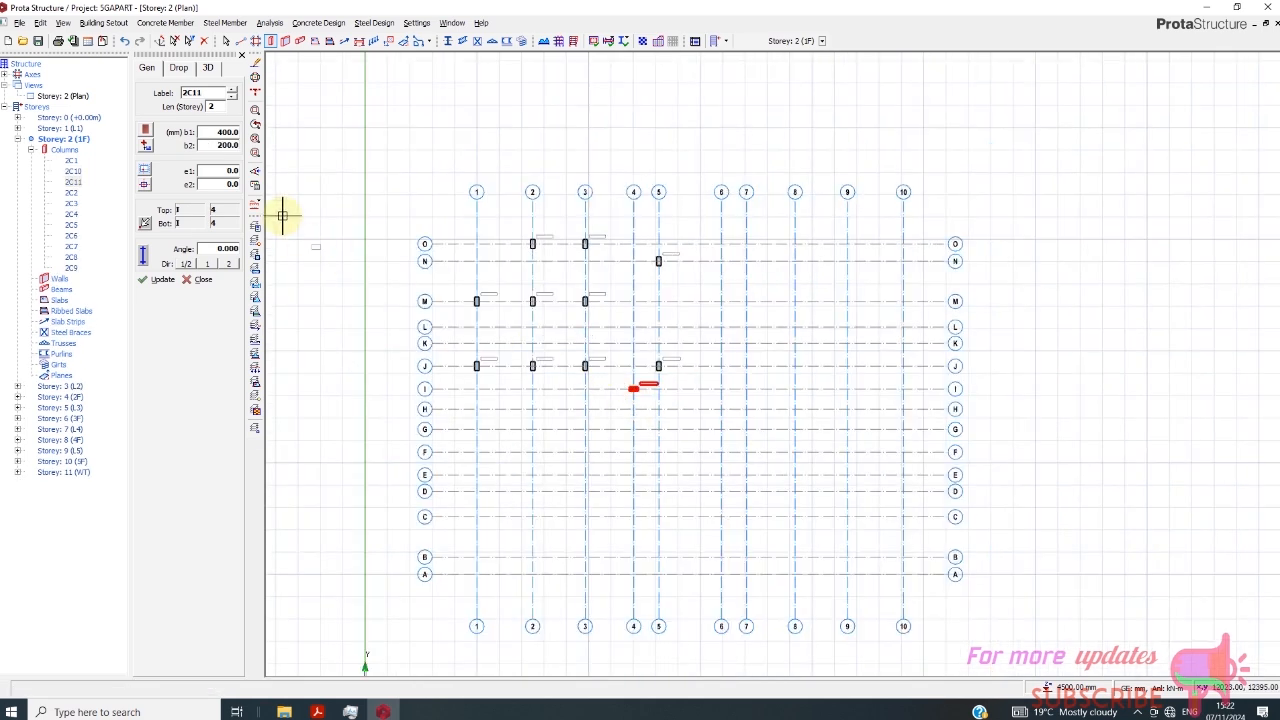
- Define a new beam of type Normal with a width of 200 mm and a bottom height (h-Bot) of 450 mm
{"action": "left_click", "coordinate": [300, 41]}
{"action": "left_click", "coordinate": [160, 68]}
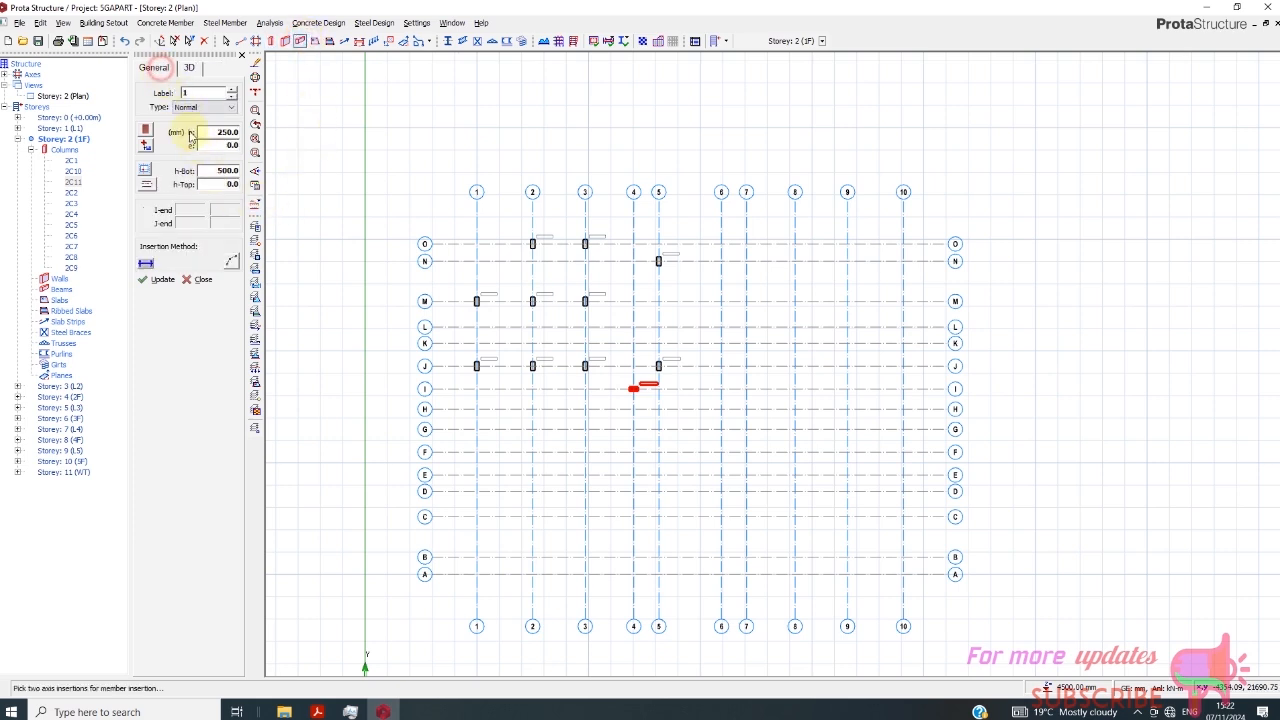
{"action": "left_click", "coordinate": [216, 107]}
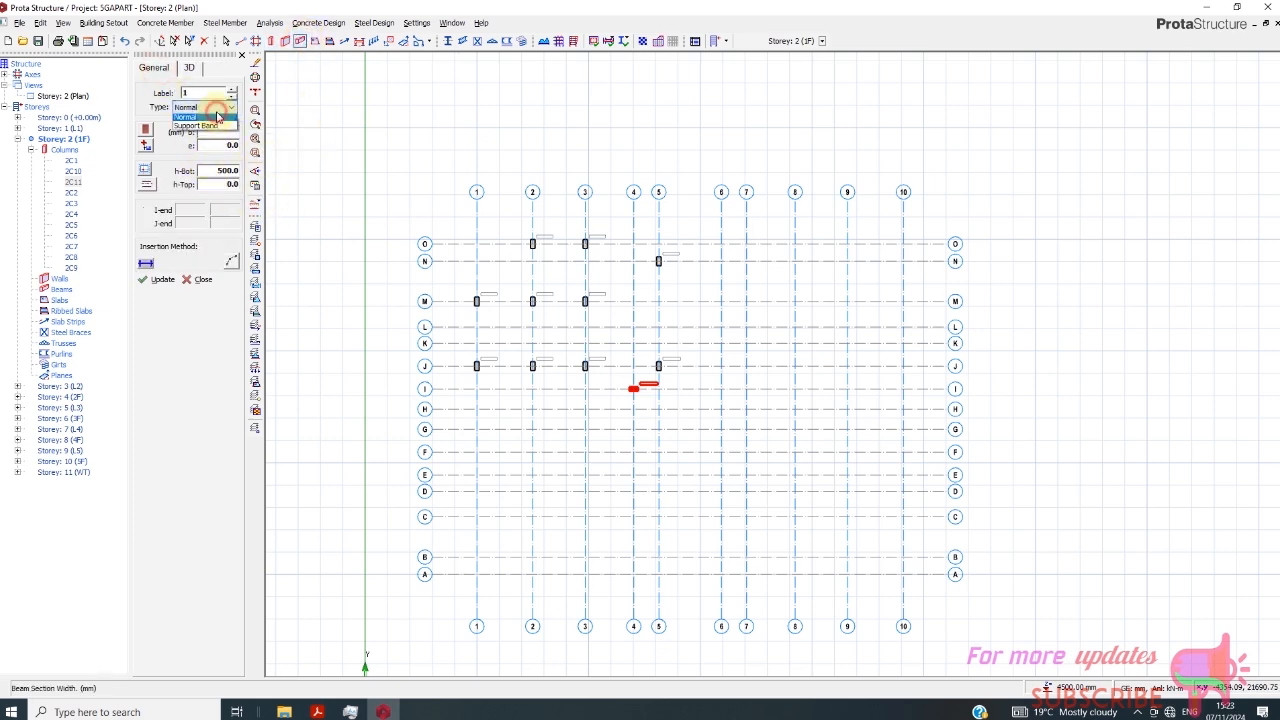
{"action": "left_click", "coordinate": [217, 115]}
{"action": "left_click", "coordinate": [219, 133]}
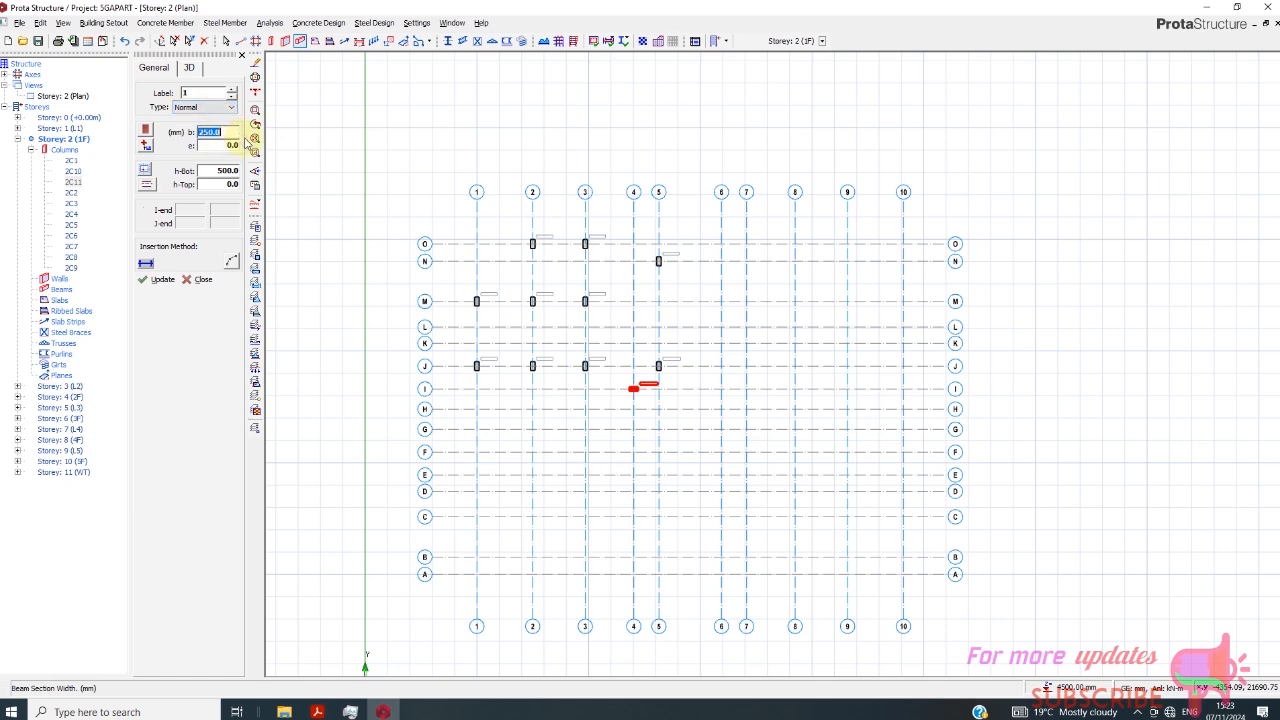
{"action": "left_click", "coordinate": [213, 170]}
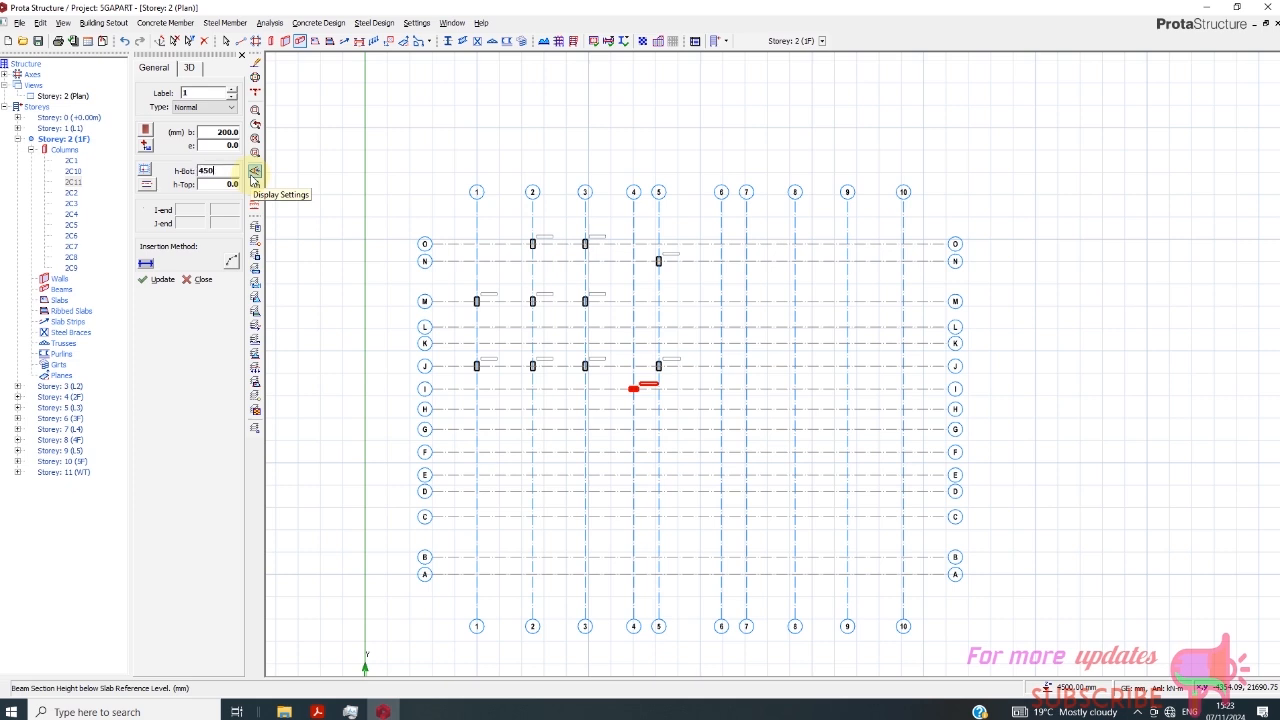
{"action": "scroll", "coordinate": [618, 344], "scroll_direction": "up", "scroll_amount": 3}
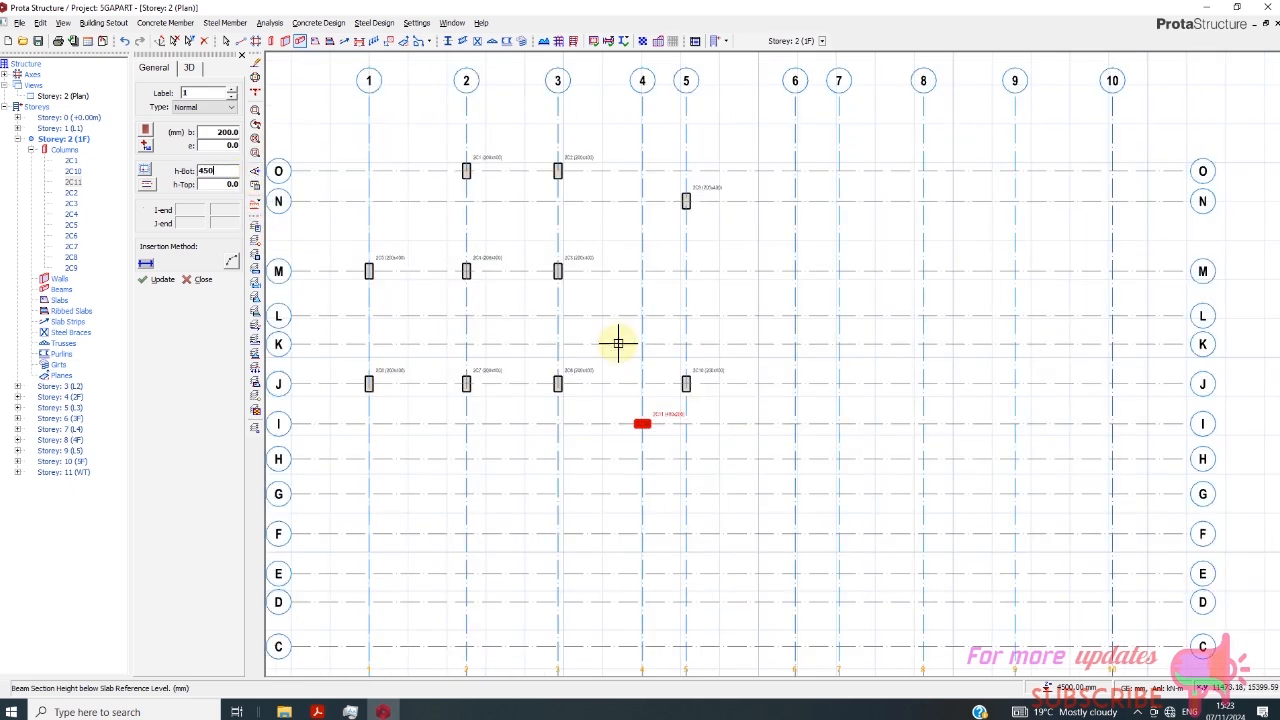
{"action": "scroll", "coordinate": [618, 344], "scroll_direction": "down", "scroll_amount": 2}
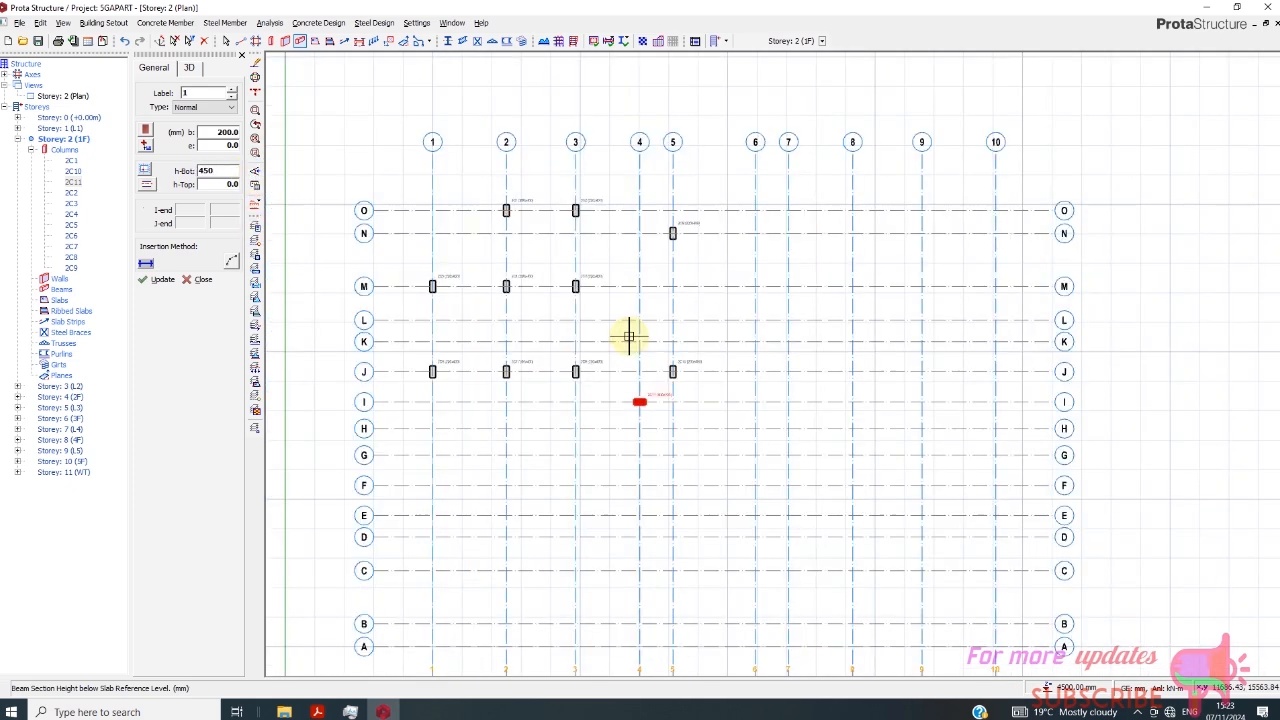
- Draw connected 200 × 450 mm beams through the columns from O/2 to O/3, M/3, J/3, J/2 and M/2
{"action": "left_click", "coordinate": [575, 210]}
{"action": "left_click", "coordinate": [575, 286]}
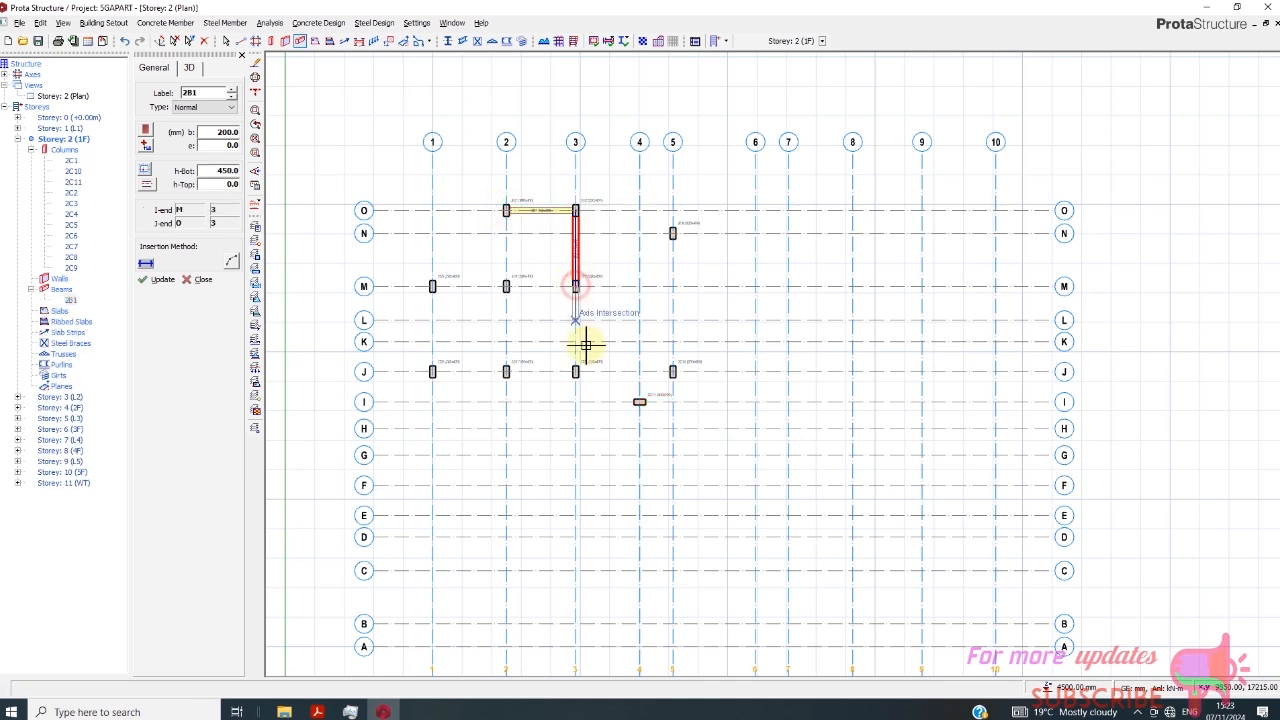
{"action": "left_click", "coordinate": [575, 371]}
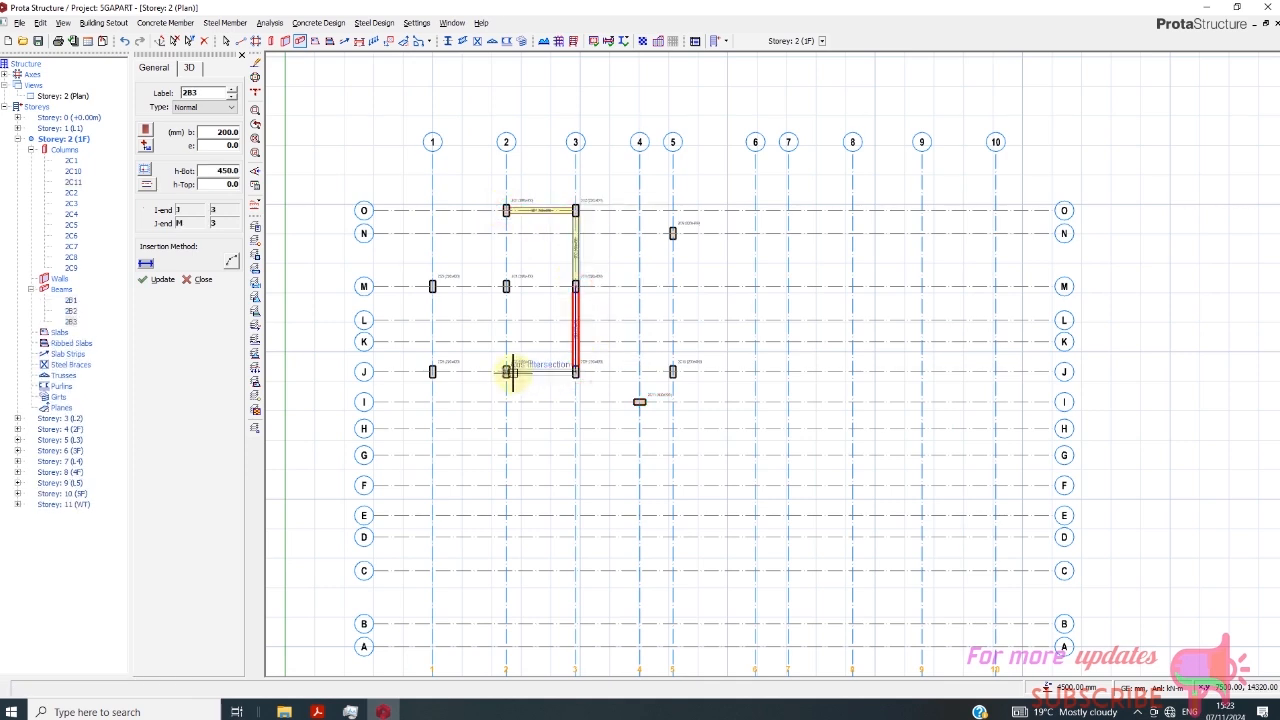
{"action": "left_click", "coordinate": [507, 371]}
{"action": "left_click", "coordinate": [507, 287]}
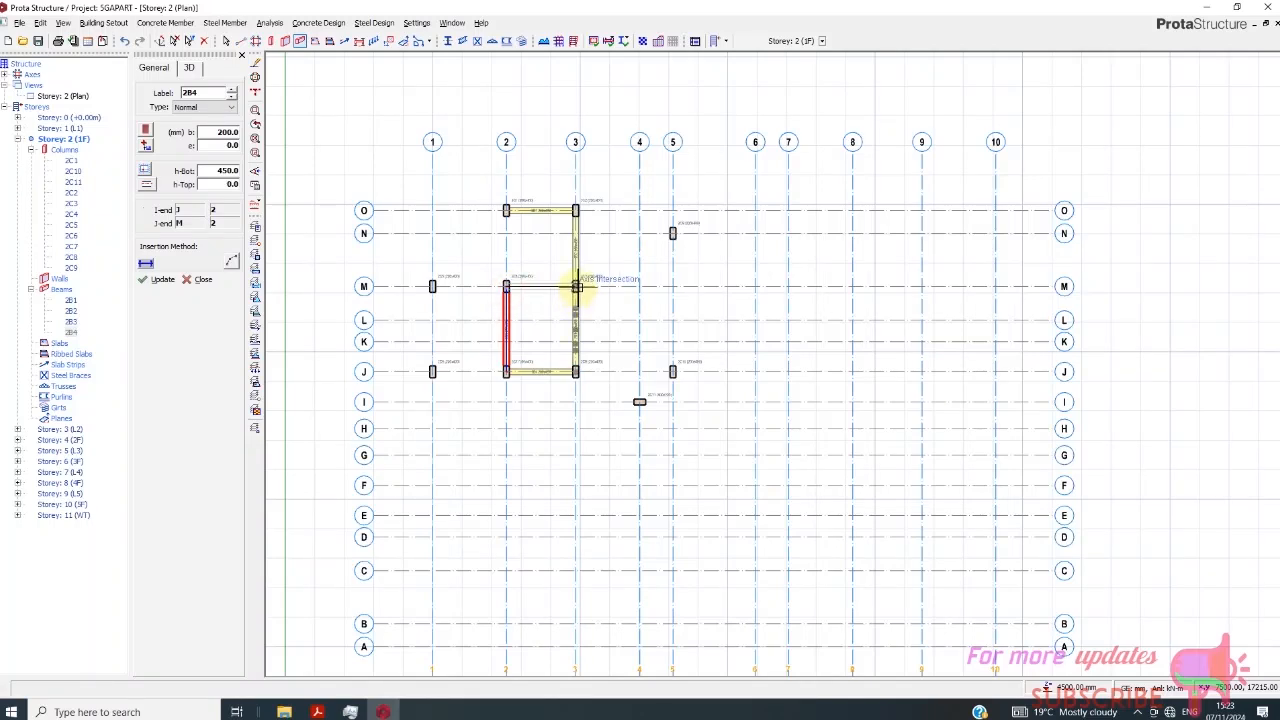
- Draw 200 × 450 mm beams from M/2 to M/3 and from M/2 to O/2
{"action": "left_click", "coordinate": [577, 287]}
{"action": "right_click", "coordinate": [563, 308]}
{"action": "left_click", "coordinate": [508, 287]}
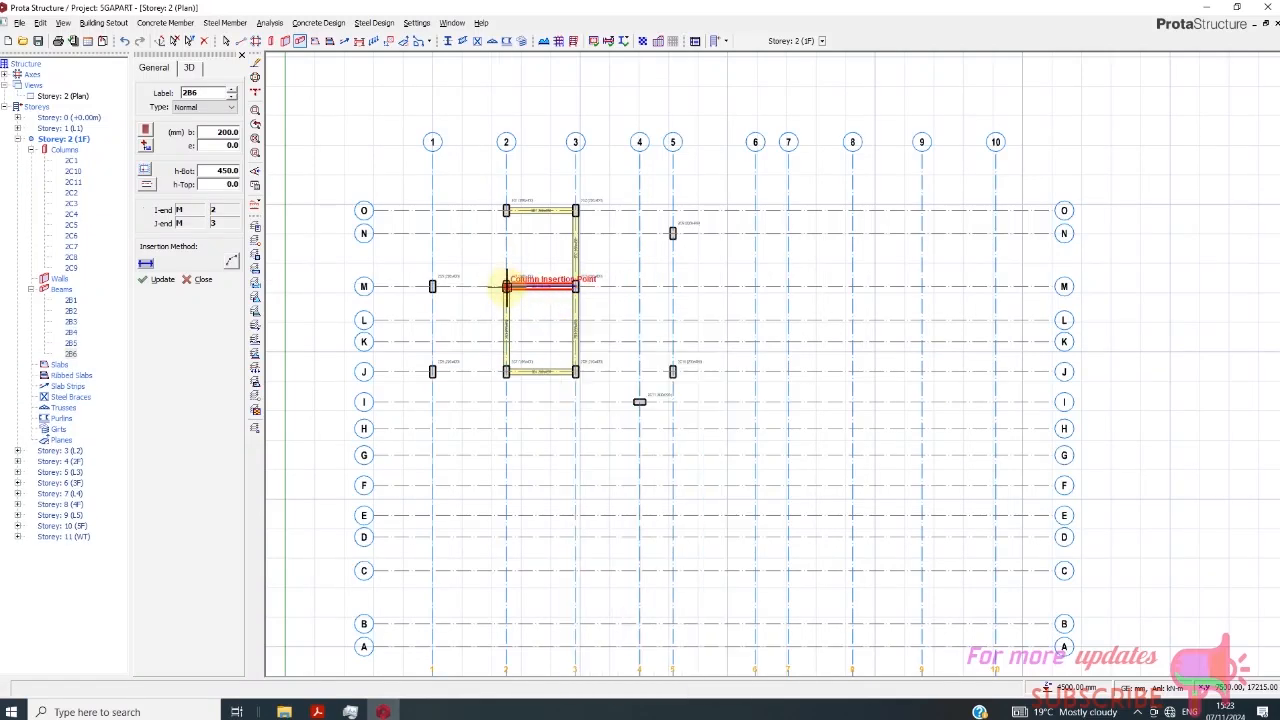
{"action": "left_click", "coordinate": [508, 211]}
{"action": "left_click", "coordinate": [507, 287]}
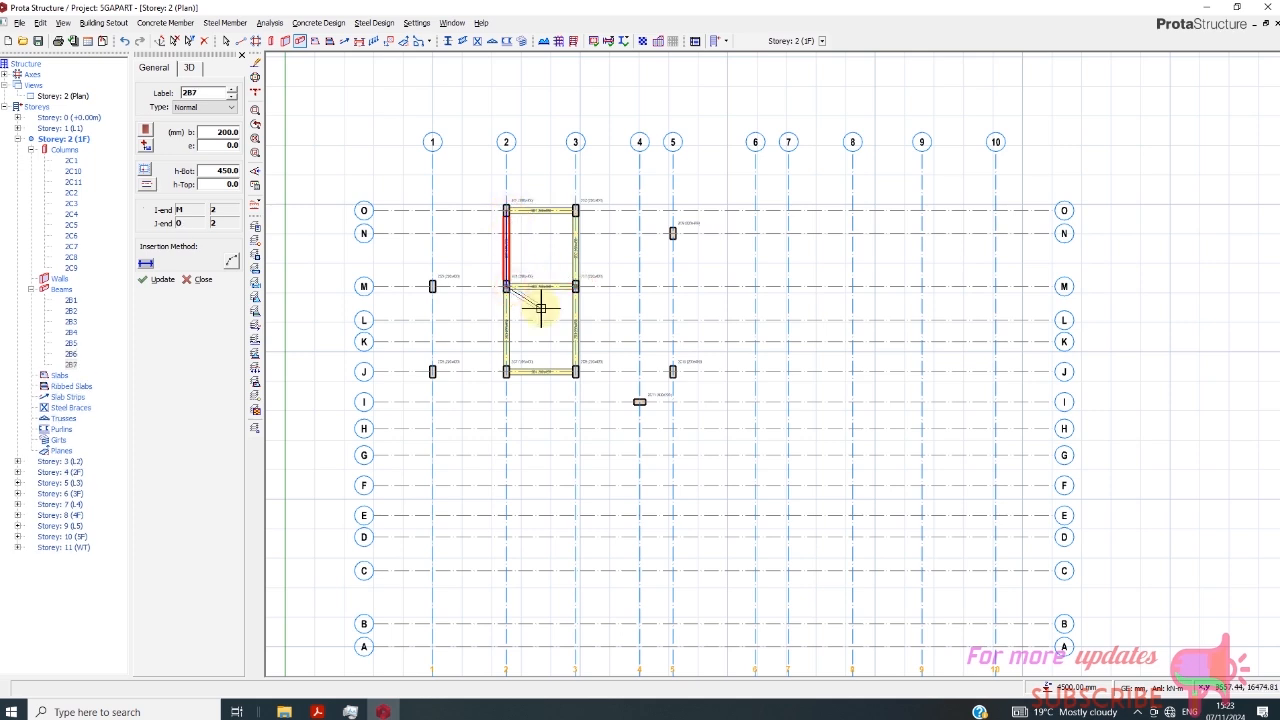
- Draw 200 × 450 mm beams between M/1 and M/2, from M/1 to J/1, and from J/1 to J/2
{"action": "left_click", "coordinate": [432, 287]}
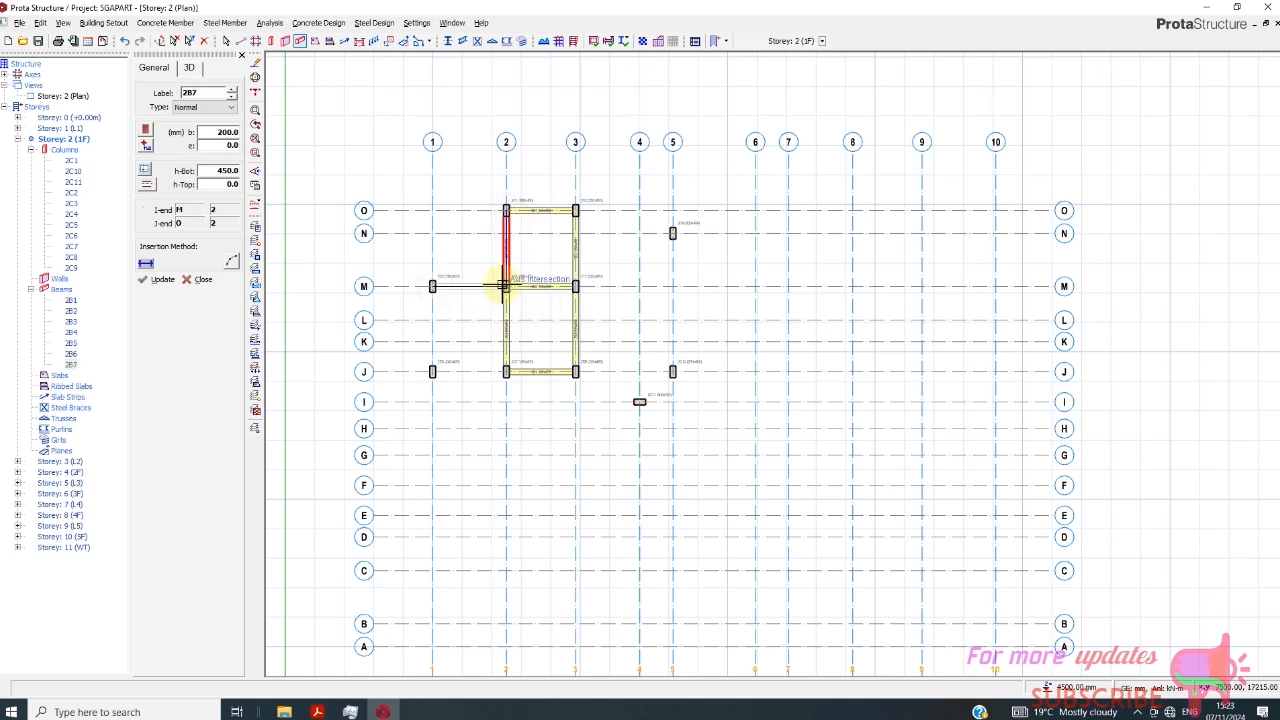
{"action": "left_click", "coordinate": [505, 287]}
{"action": "right_click", "coordinate": [496, 303]}
{"action": "left_click", "coordinate": [441, 293]}
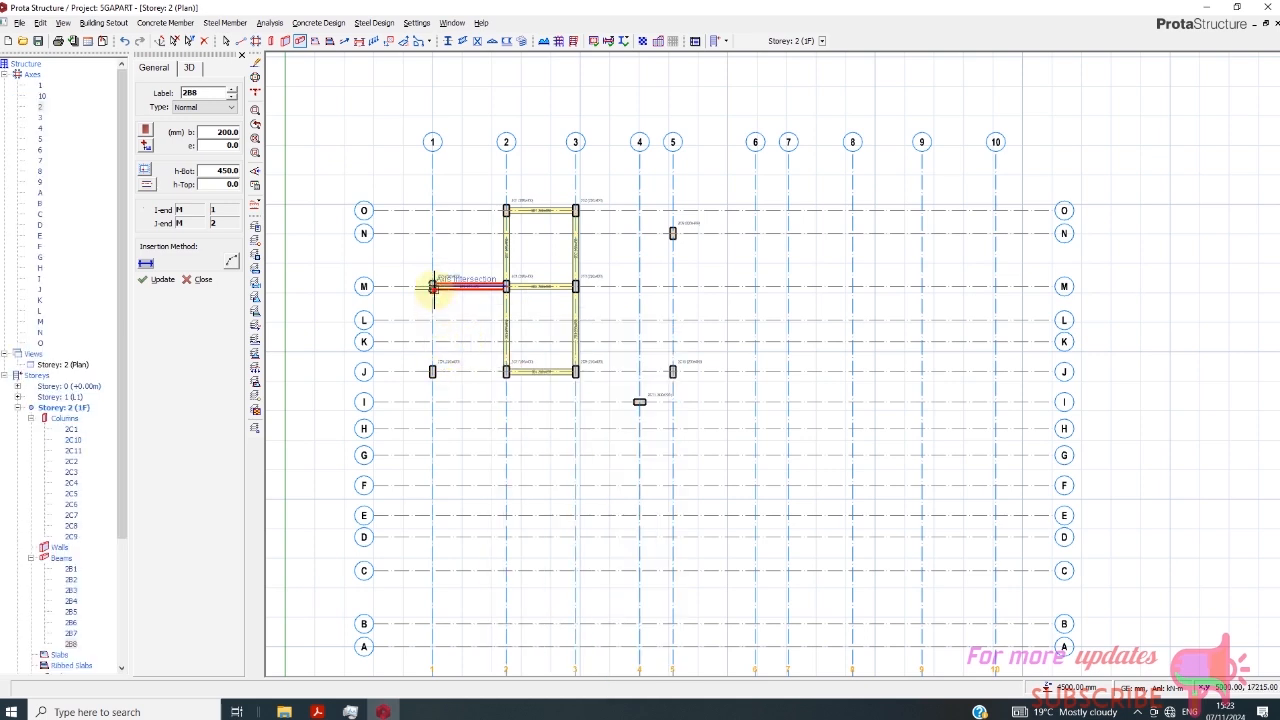
{"action": "left_click", "coordinate": [432, 287]}
{"action": "left_click", "coordinate": [432, 371]}
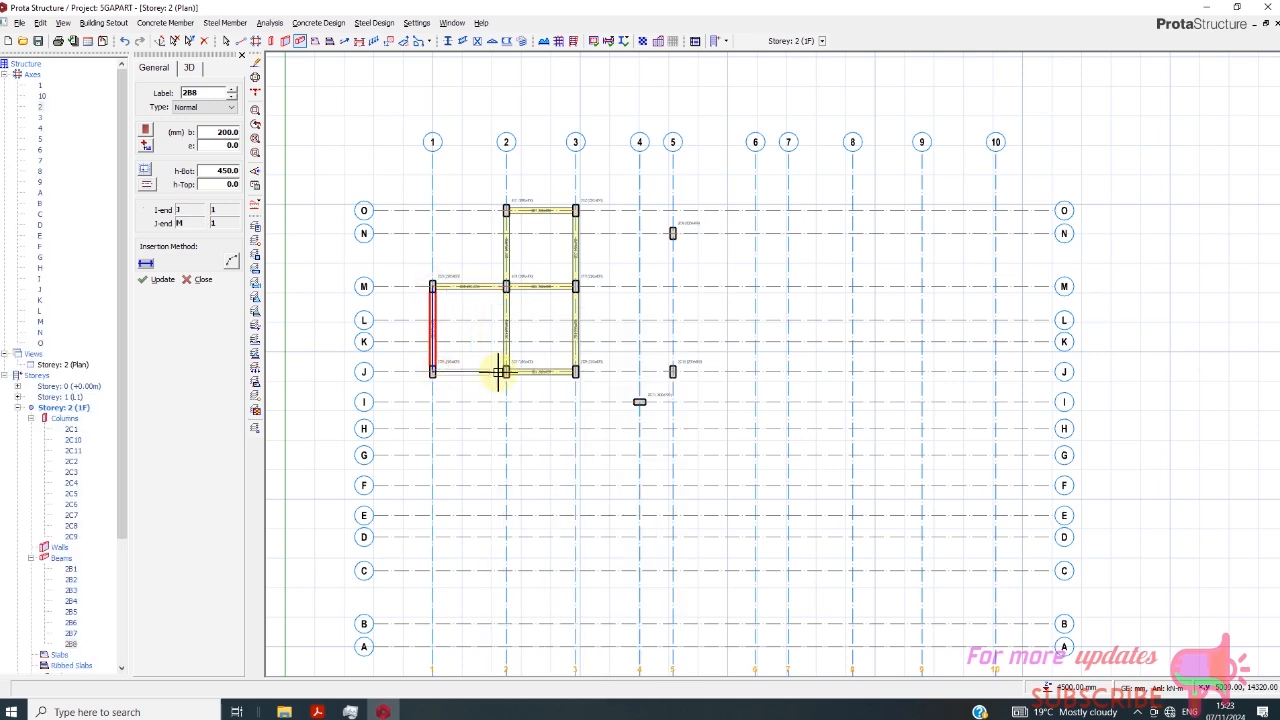
{"action": "left_click", "coordinate": [505, 371]}
{"action": "right_click", "coordinate": [500, 374]}
{"action": "scroll", "coordinate": [513, 340], "scroll_direction": "down", "scroll_amount": 1}
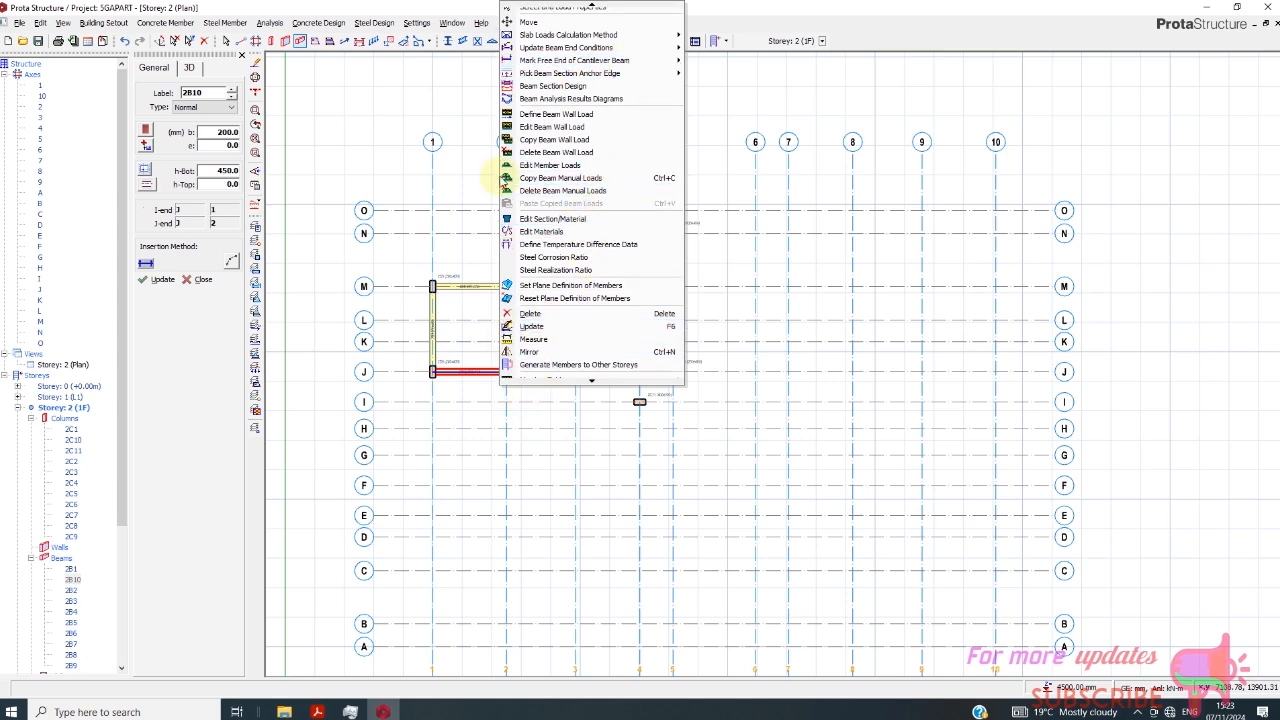
- Add 200 × 450 mm beams along axis L between axes 2 and 3 and along axis N between axes 3 and 5
{"action": "left_click", "coordinate": [467, 342]}
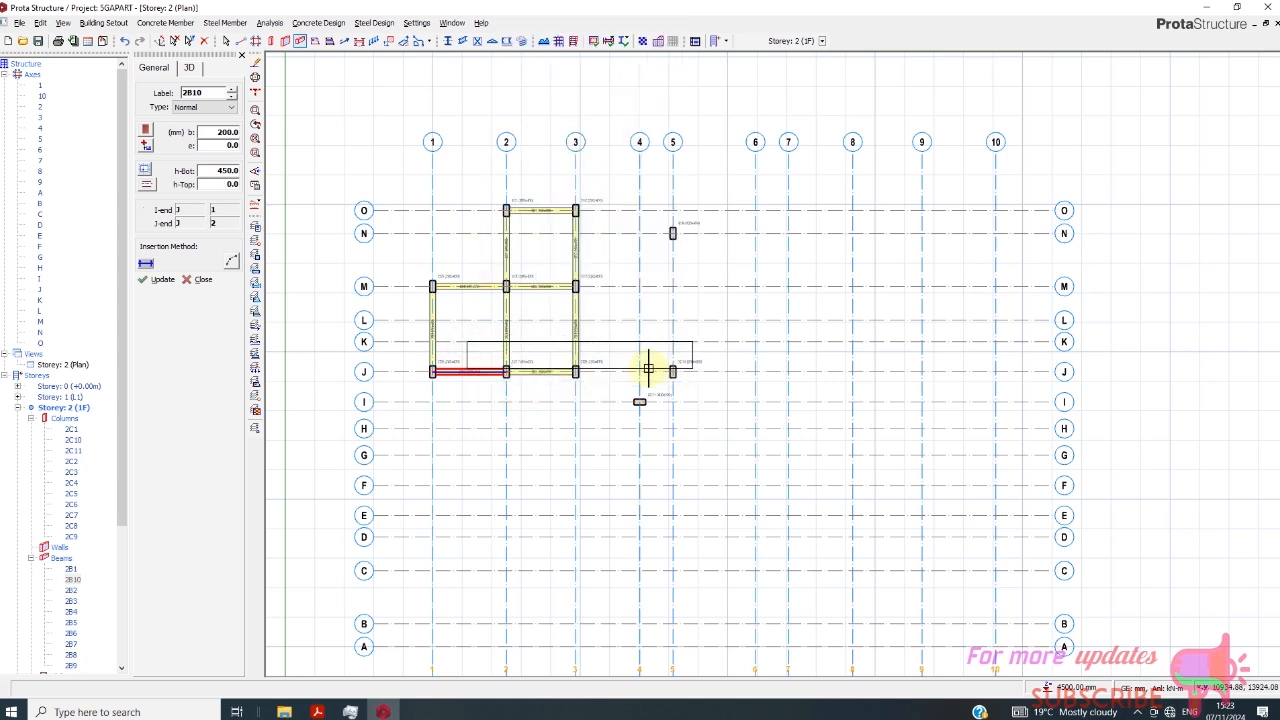
{"action": "left_click", "coordinate": [610, 306]}
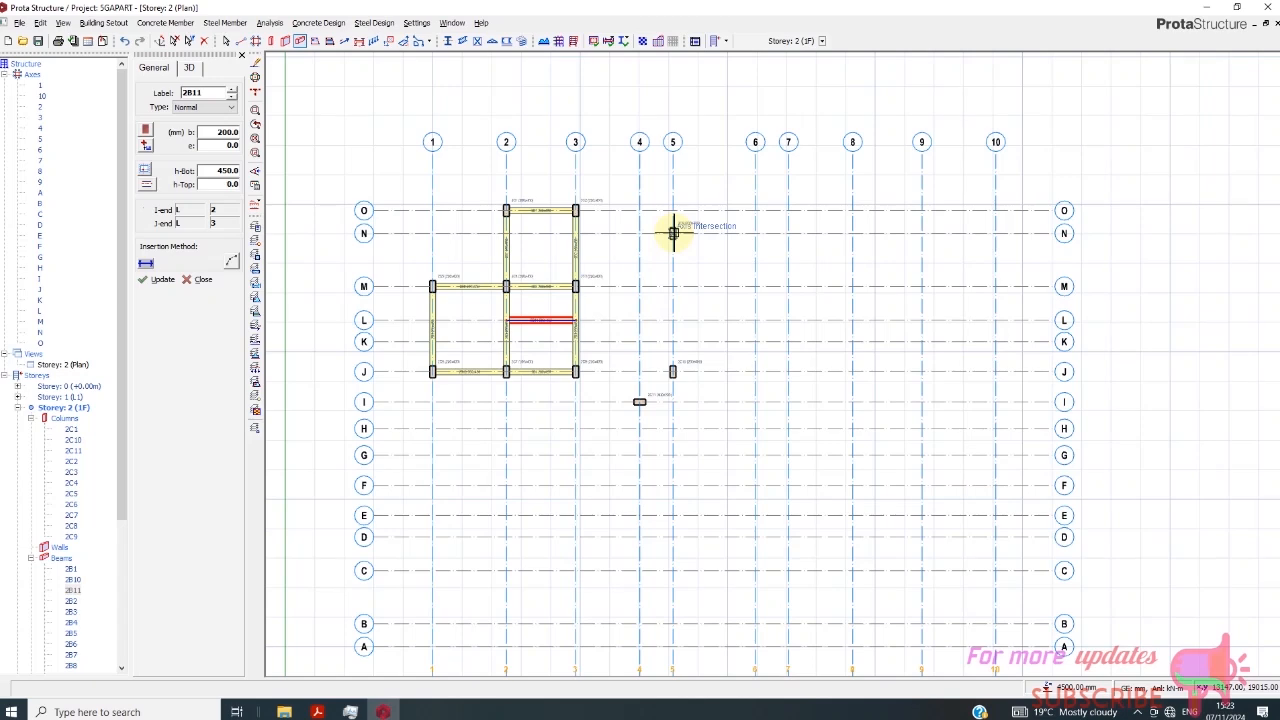
{"action": "scroll", "coordinate": [571, 337], "scroll_direction": "up", "scroll_amount": 1}
{"action": "left_click", "coordinate": [540, 193]}
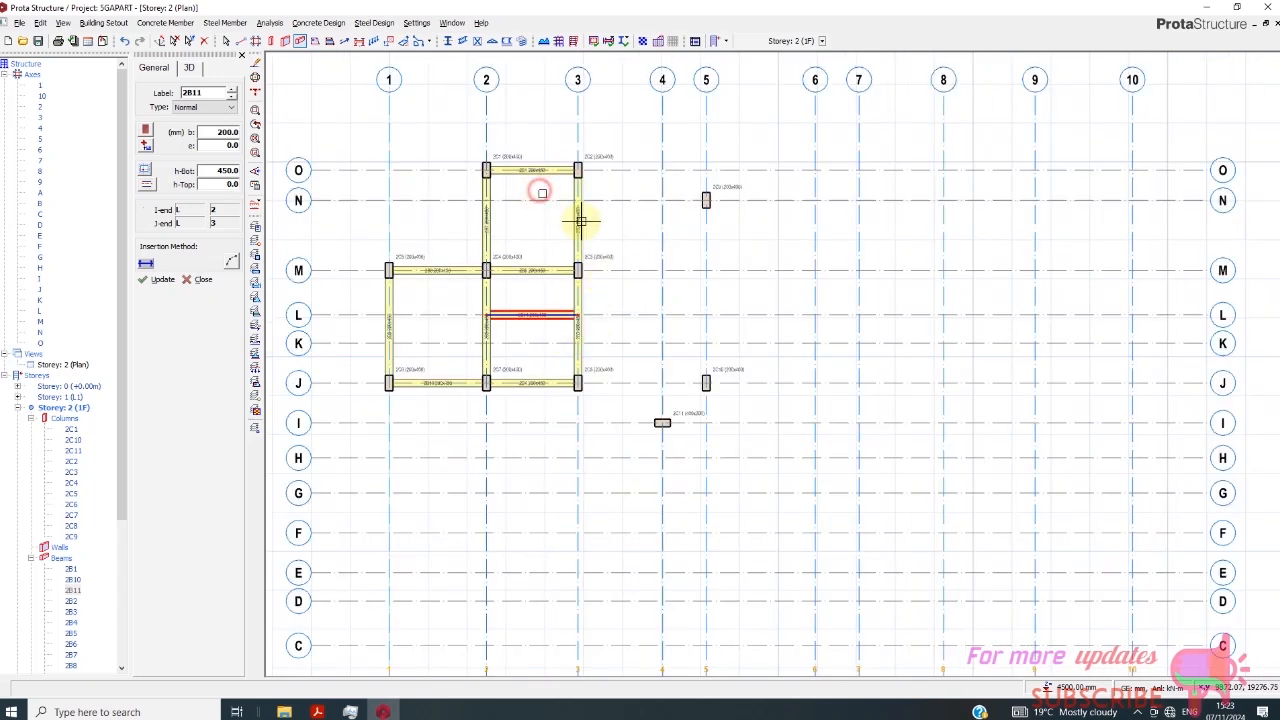
{"action": "left_click", "coordinate": [729, 232]}
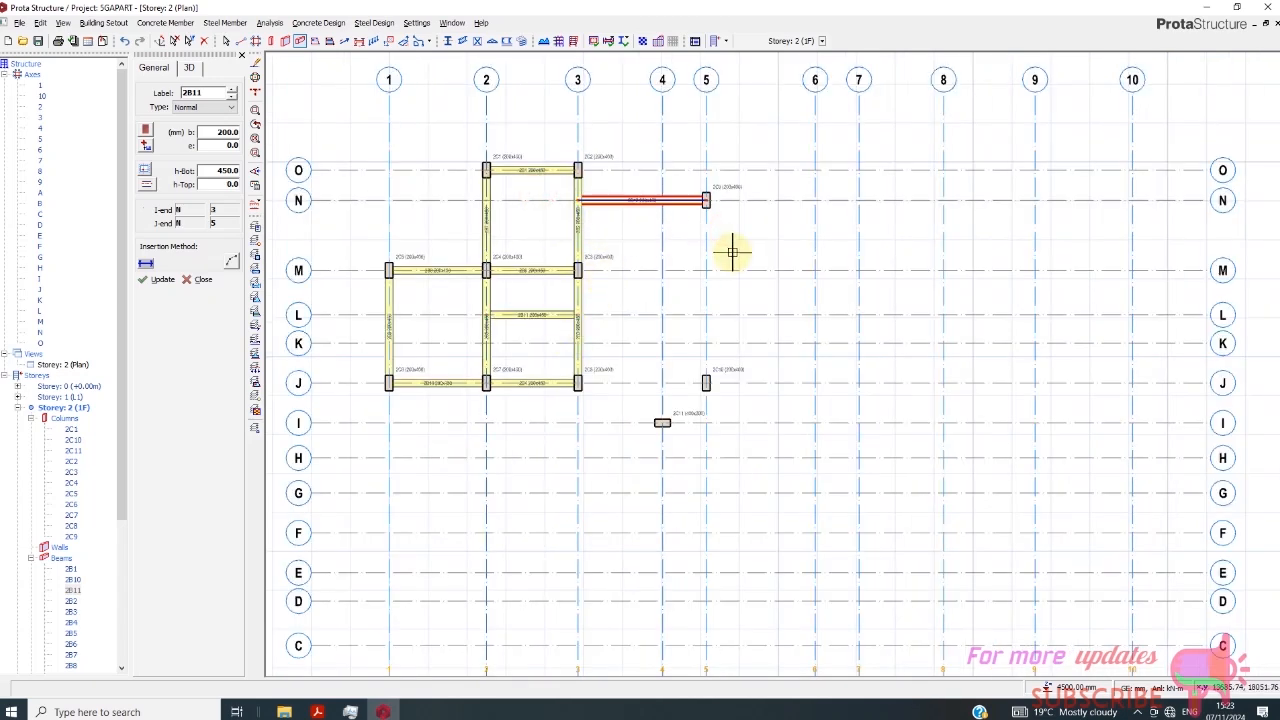
- Add 200 × 450 mm beams along axis 5 between axes J and N and along axis J between axes 3 and 5
{"action": "left_click", "coordinate": [685, 181]}
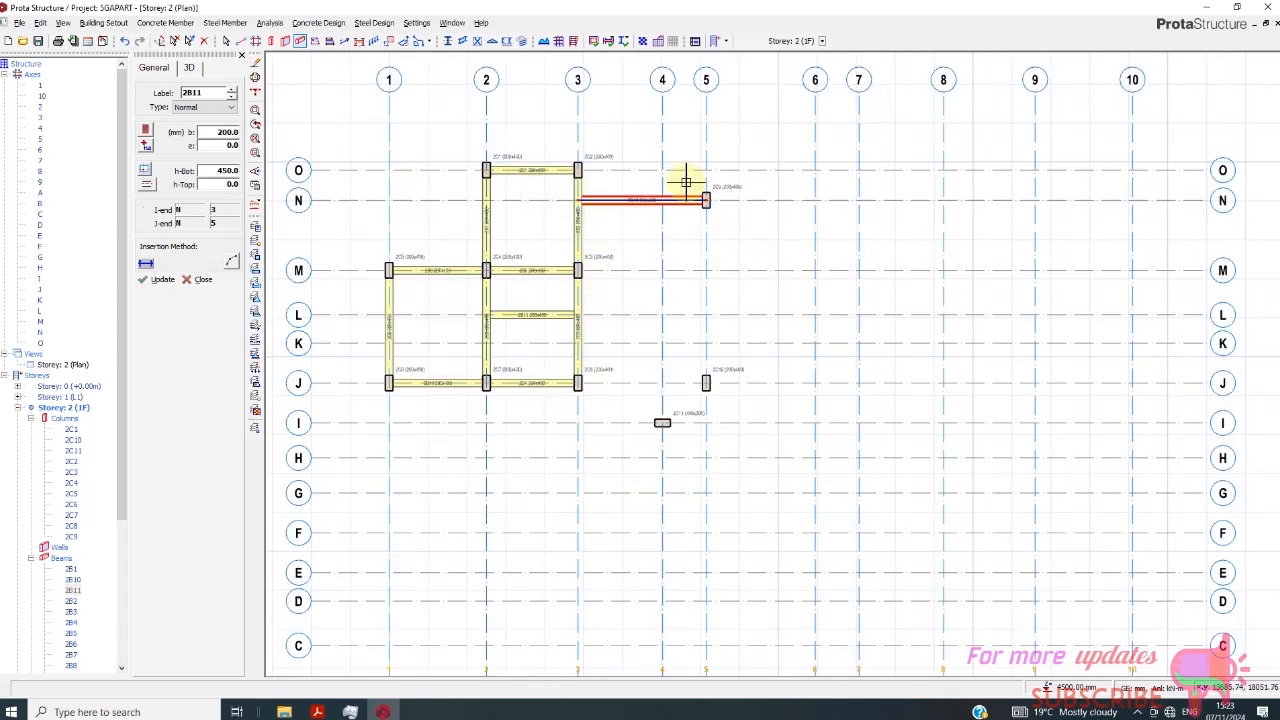
{"action": "left_click", "coordinate": [729, 402]}
{"action": "left_click", "coordinate": [547, 368]}
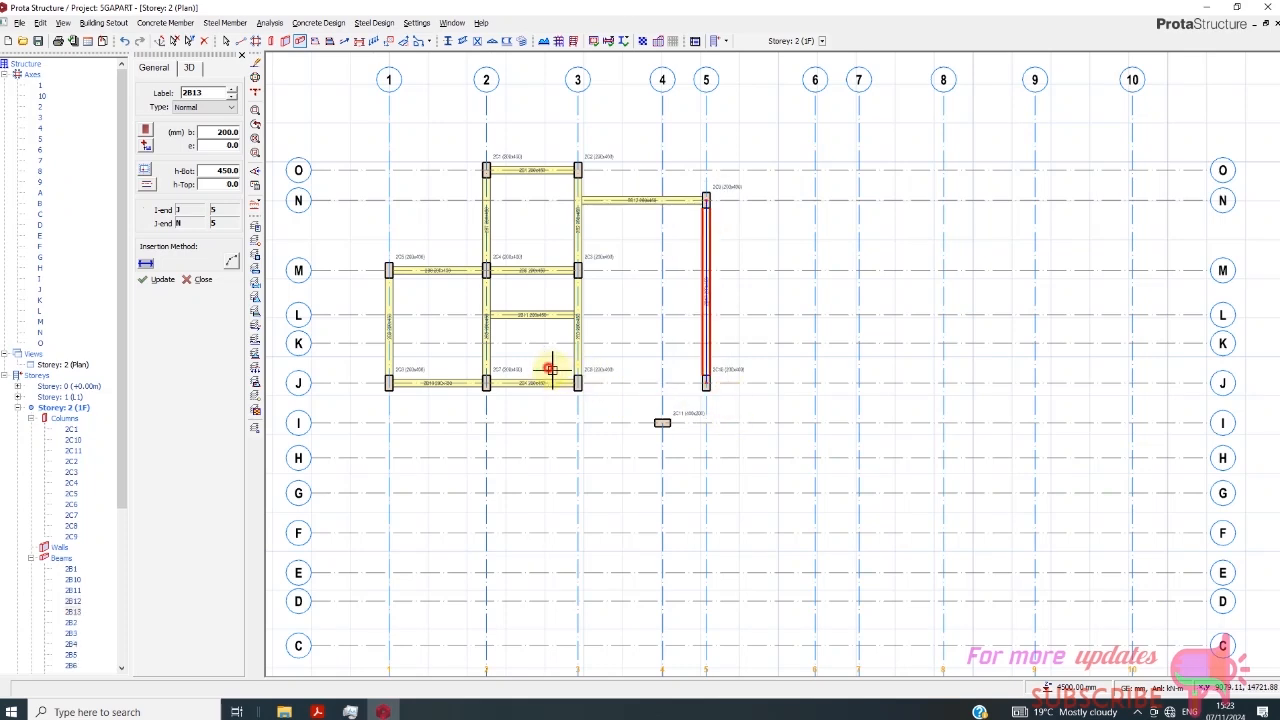
{"action": "left_click", "coordinate": [728, 398]}
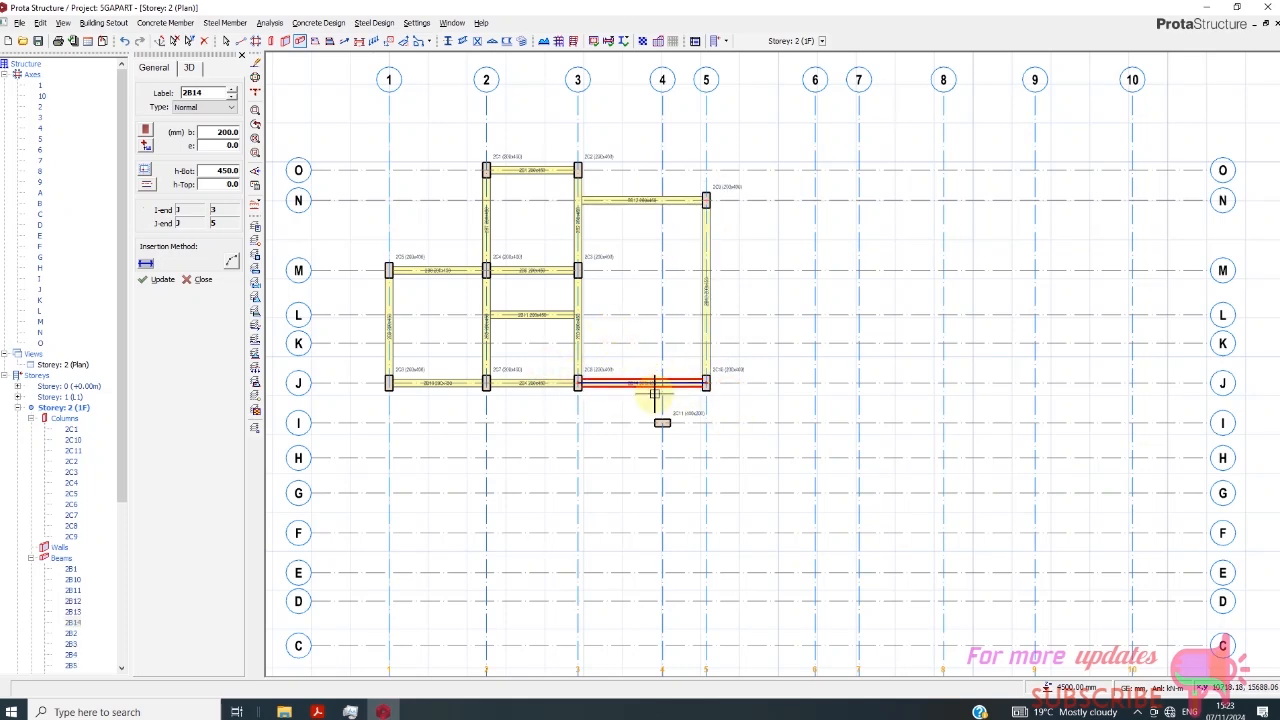
- Add beams along axis K between axes 3 and 5 and along axis 4 from I to K, without splitting at supporting spans
{"action": "scroll", "coordinate": [659, 354], "scroll_direction": "down", "scroll_amount": 1}
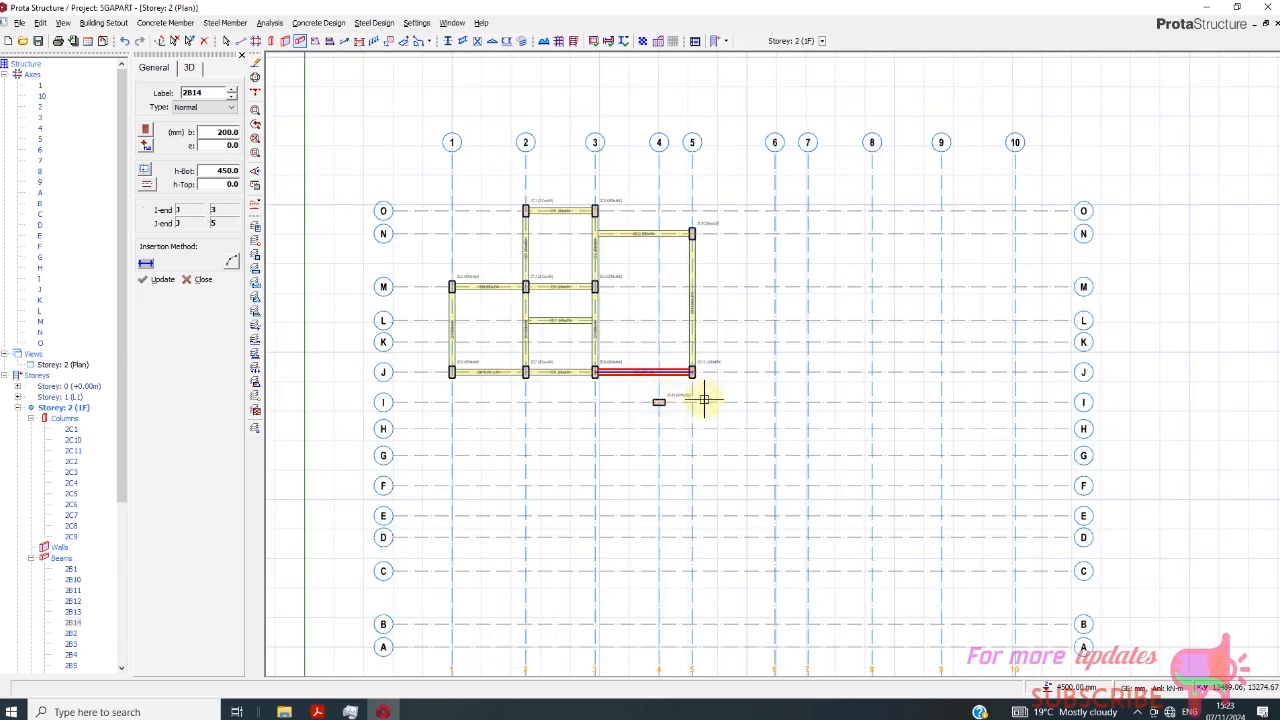
{"action": "scroll", "coordinate": [600, 370], "scroll_direction": "up", "scroll_amount": 1}
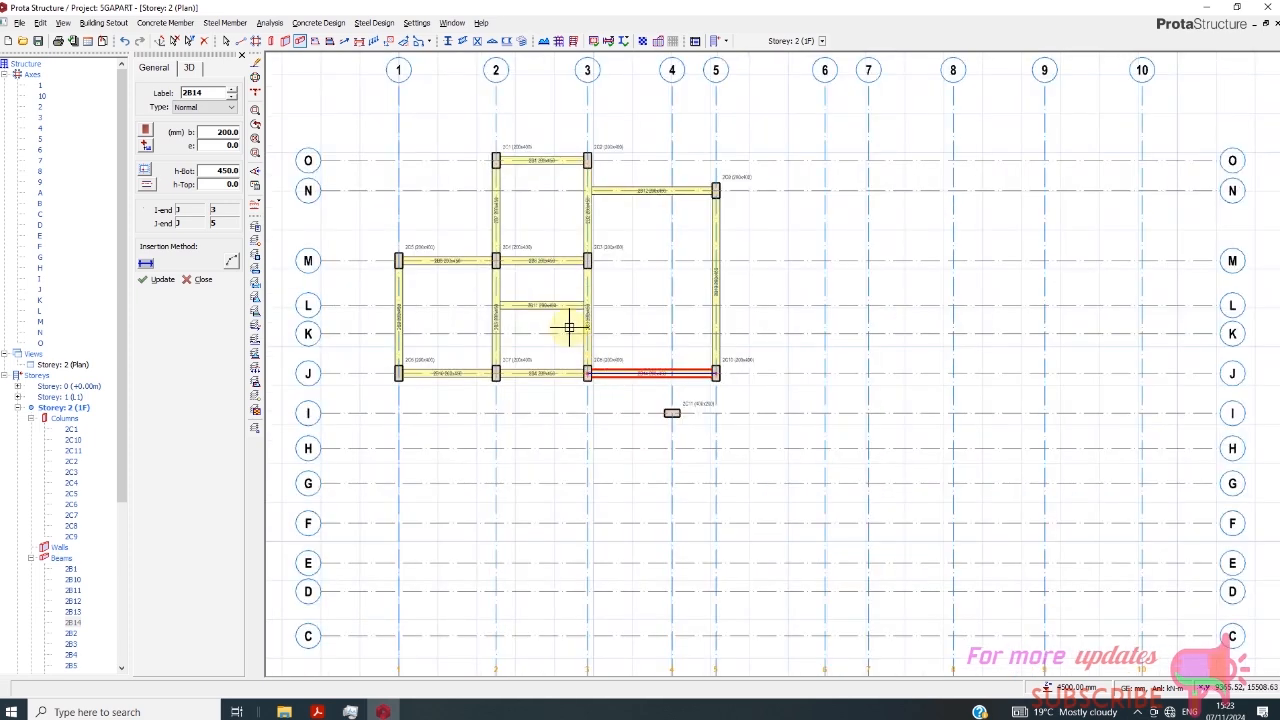
{"action": "left_click", "coordinate": [744, 360]}
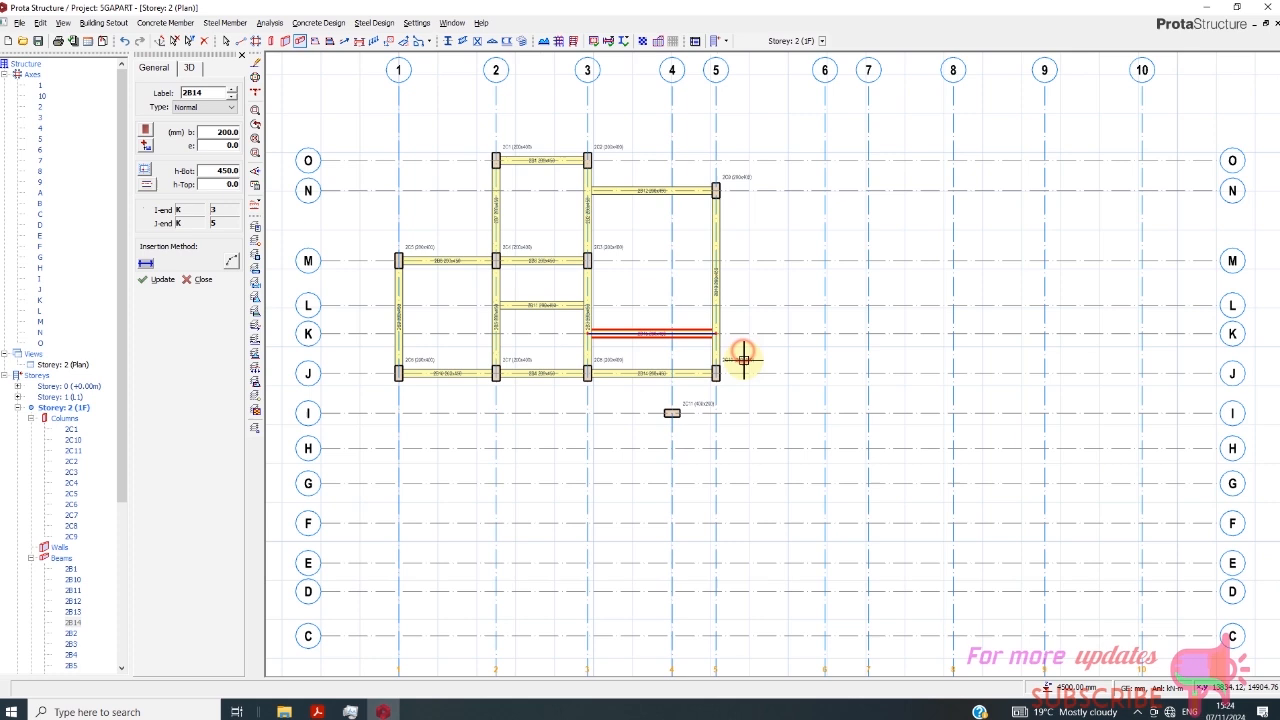
{"action": "left_click", "coordinate": [663, 322]}
{"action": "left_click", "coordinate": [688, 430]}
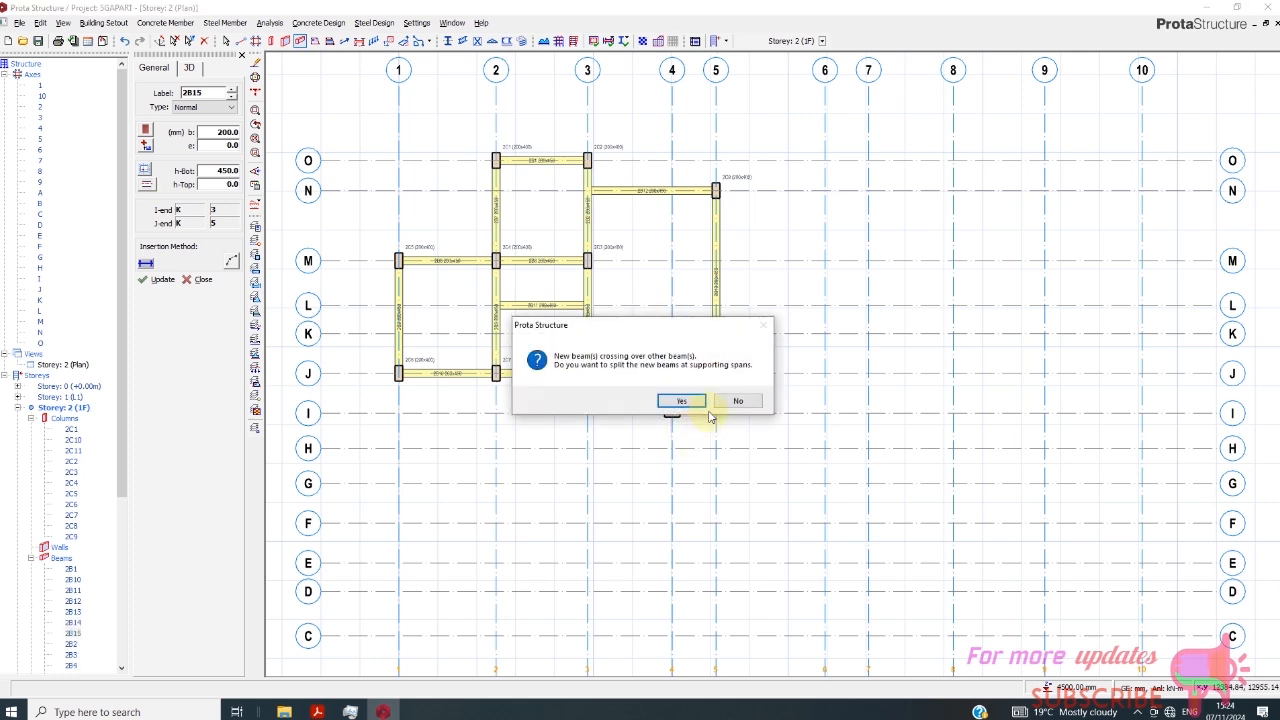
{"action": "left_click", "coordinate": [737, 400]}
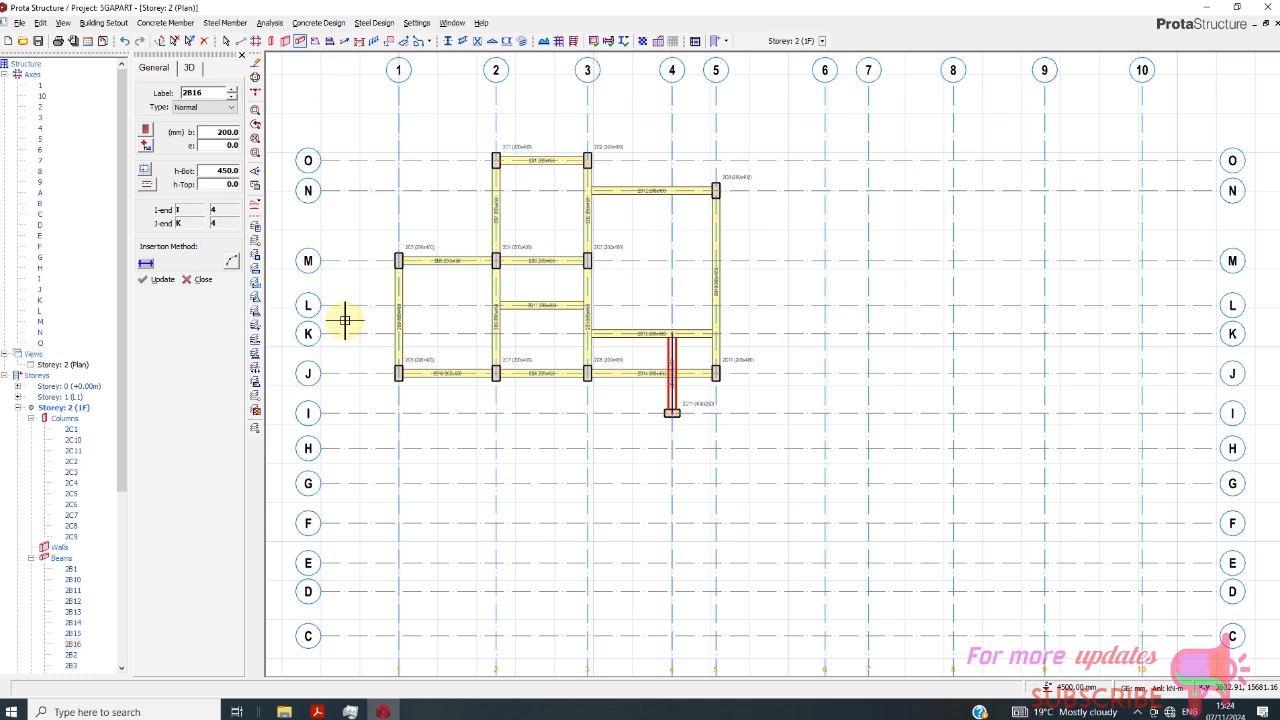
- Replace the axis J beam between axes 3 and 5 with a 200 × 450 mm beam from J/4 to J/5
{"action": "key", "text": "Escape"}
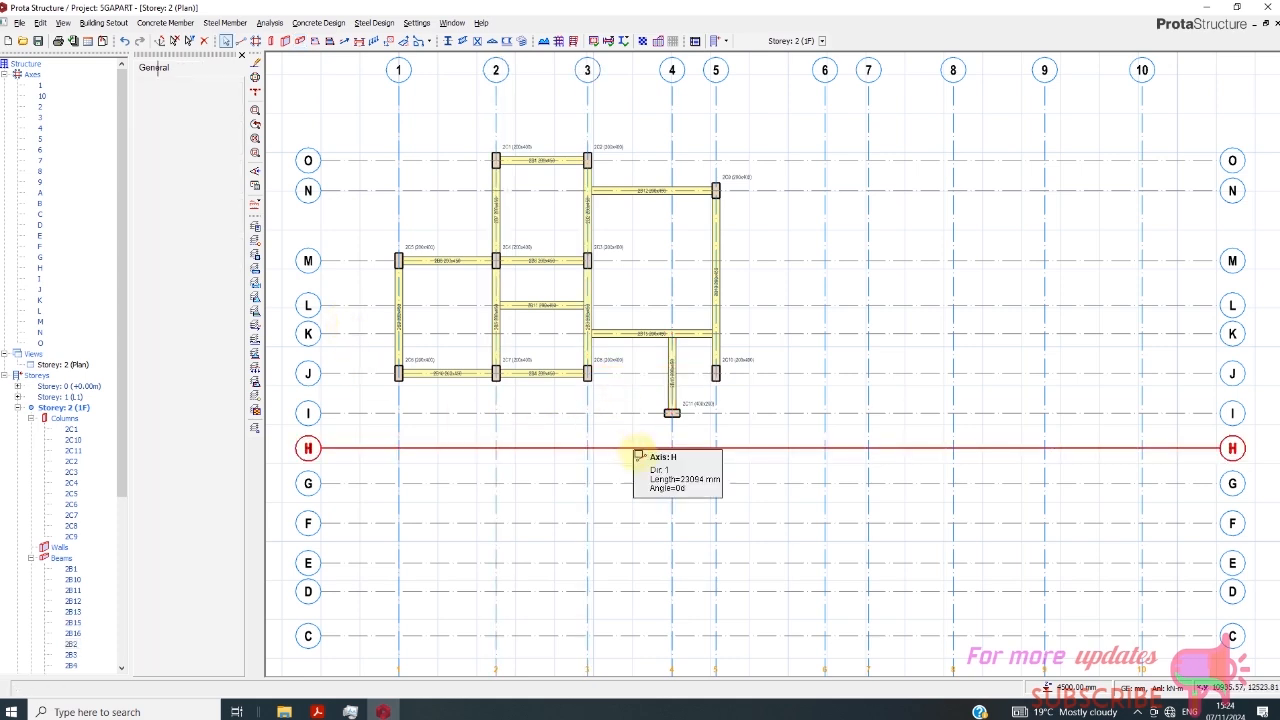
{"action": "left_click", "coordinate": [297, 42]}
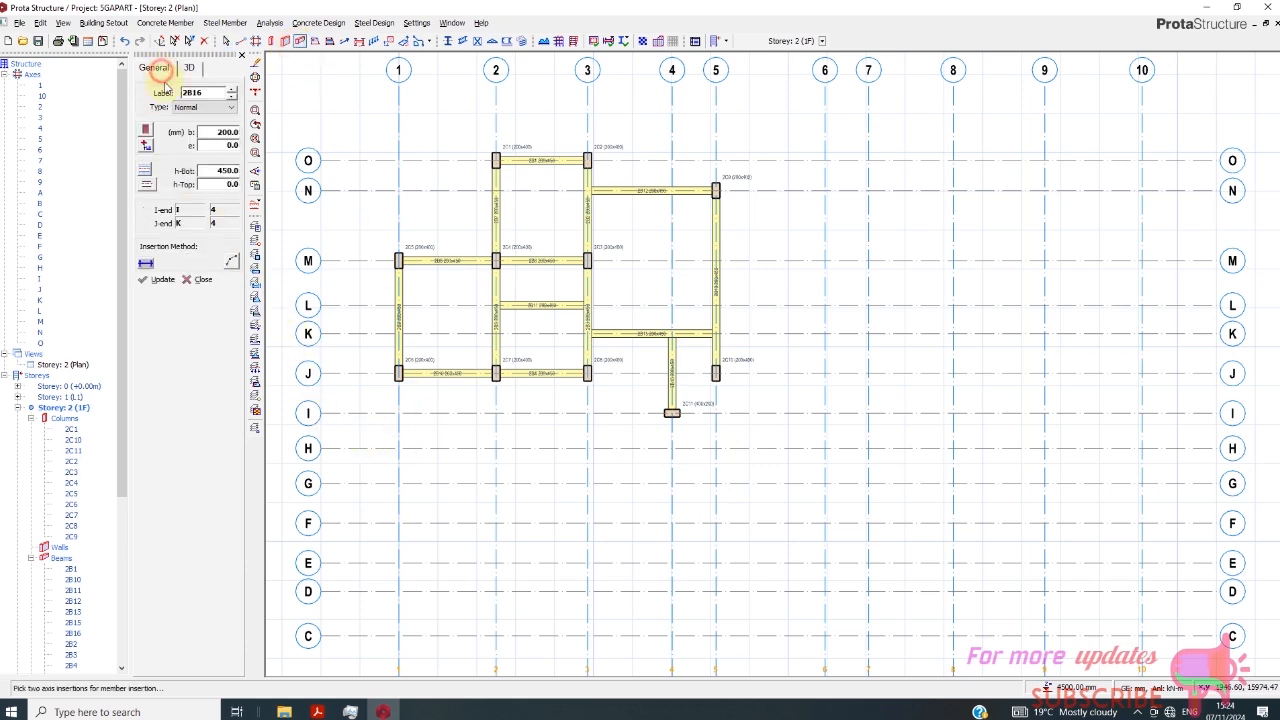
{"action": "scroll", "coordinate": [716, 373], "scroll_direction": "up", "scroll_amount": 1}
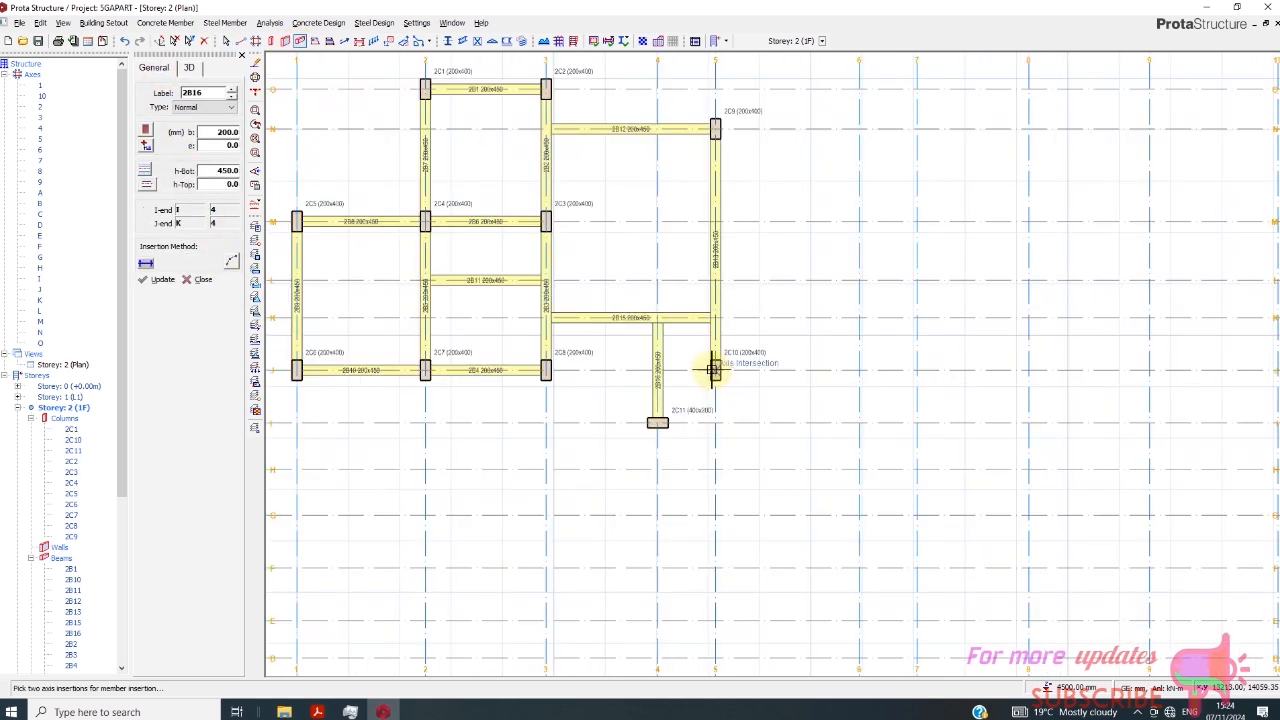
{"action": "left_click", "coordinate": [658, 369]}
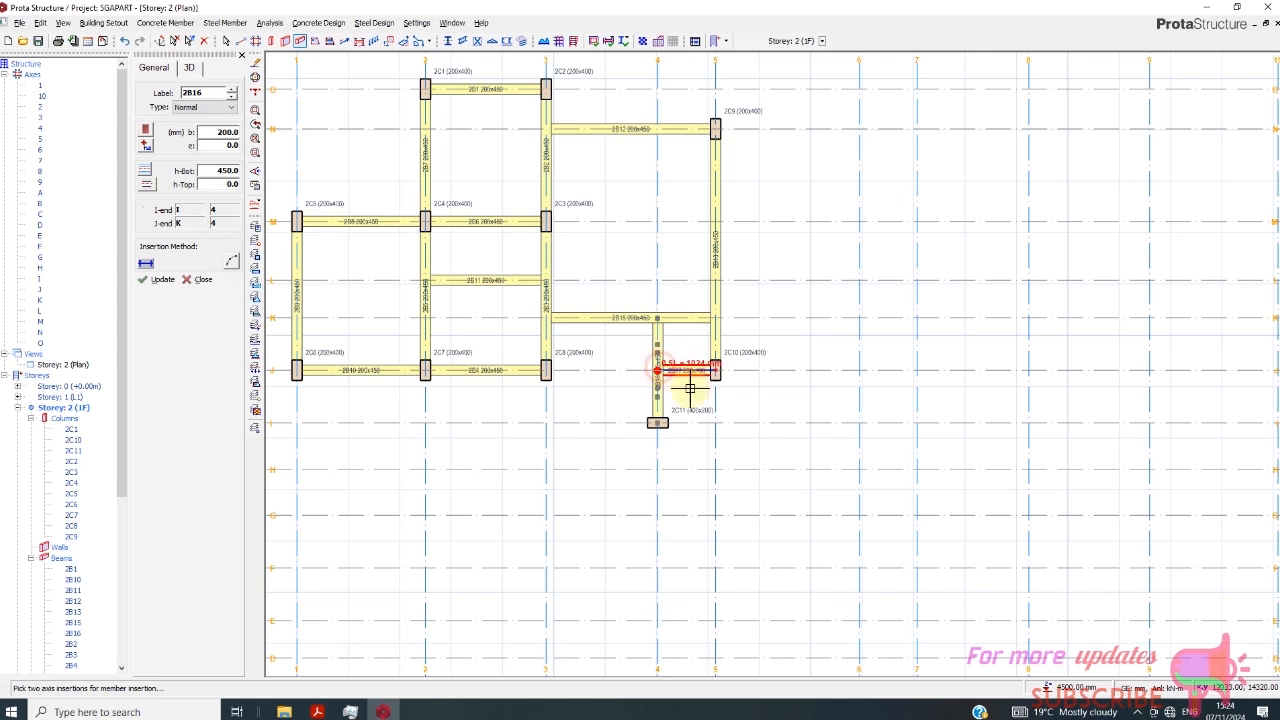
{"action": "left_click", "coordinate": [692, 384]}
{"action": "right_click", "coordinate": [692, 384]}
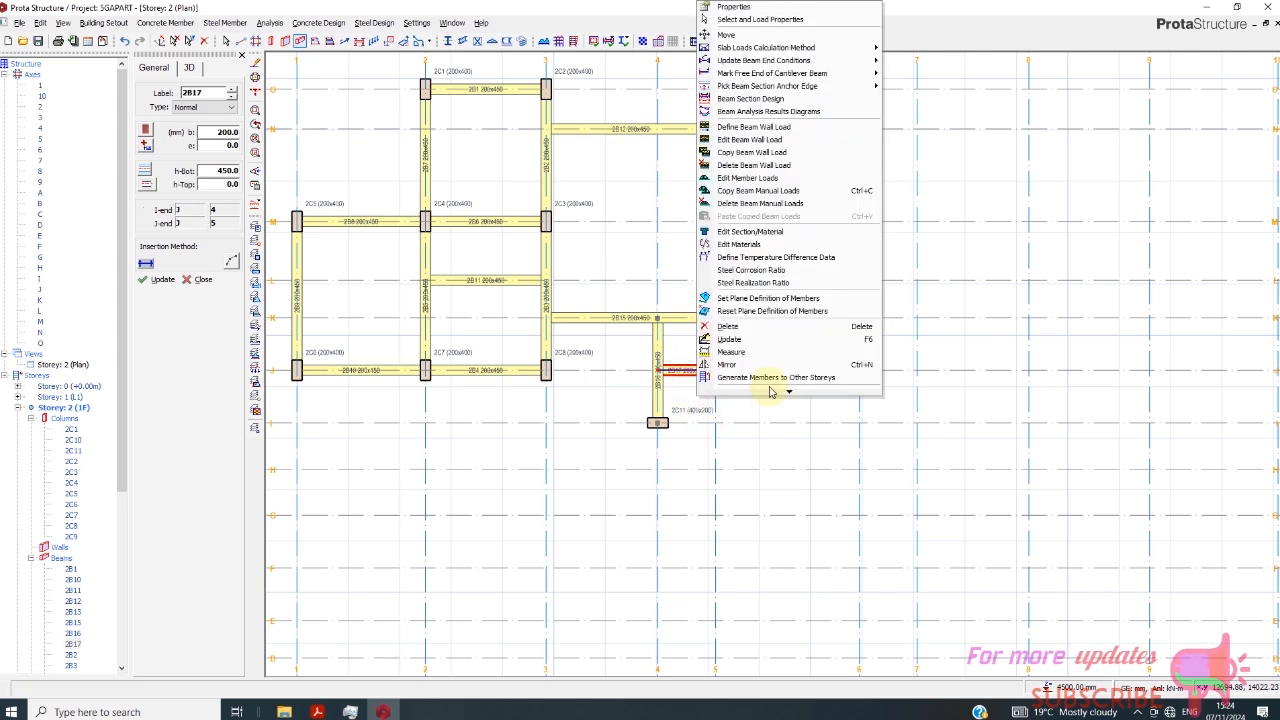
{"action": "left_click", "coordinate": [624, 264]}
{"action": "key", "text": "Escape"}
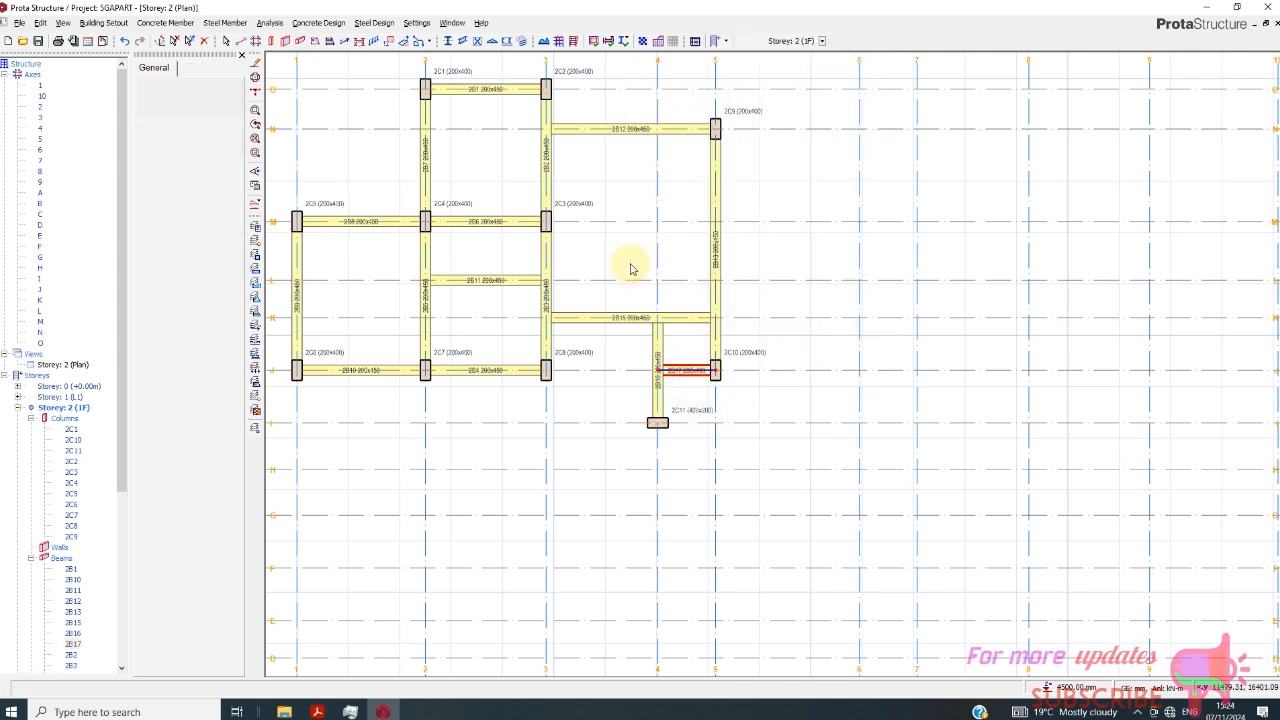
- Mirror all the columns and beams about axis H, splitting the new crossing beams at supporting spans
{"action": "scroll", "coordinate": [660, 265], "scroll_direction": "down", "scroll_amount": 1}
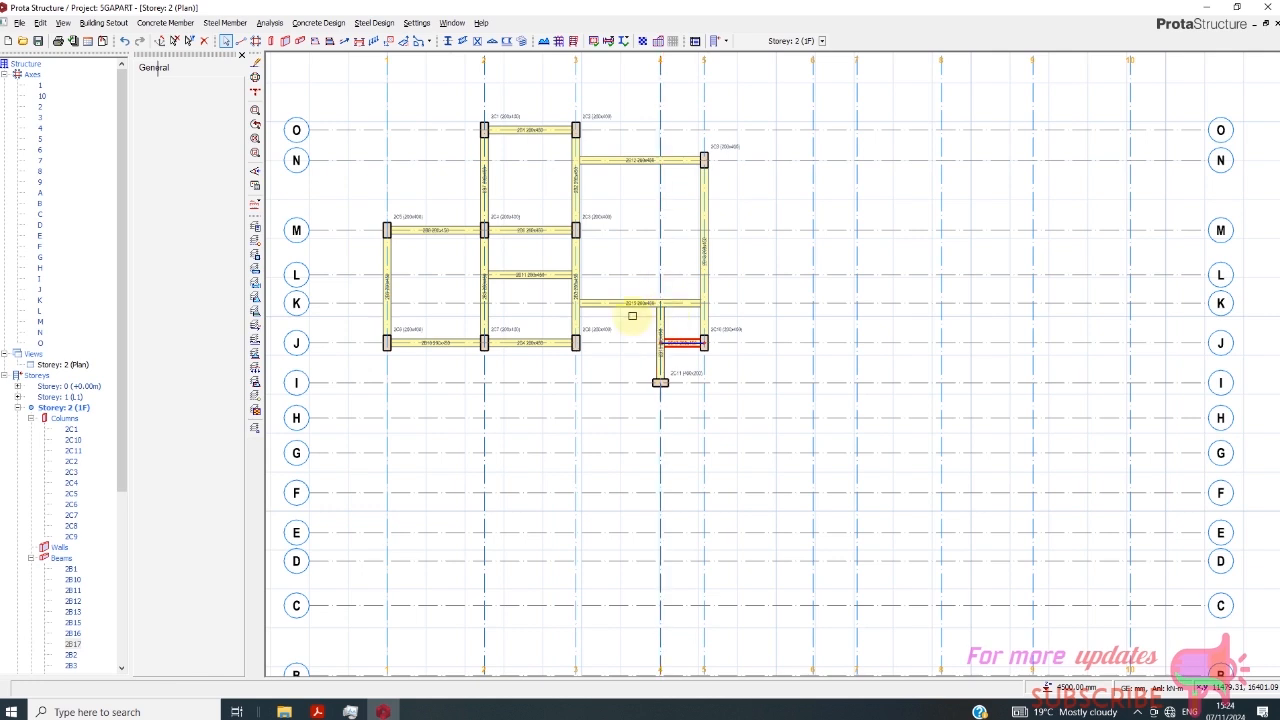
{"action": "scroll", "coordinate": [600, 277], "scroll_direction": "down", "scroll_amount": 1}
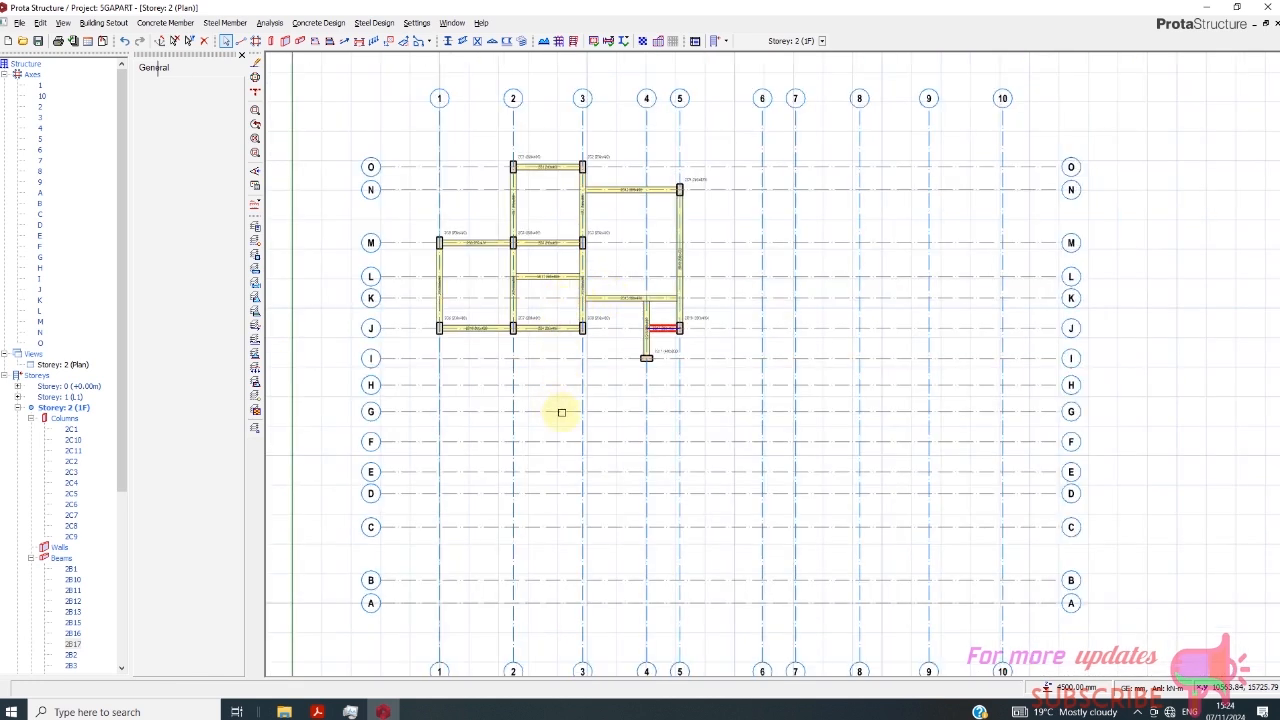
{"action": "left_click_drag", "start_coordinate": [386, 120], "coordinate": [727, 384]}
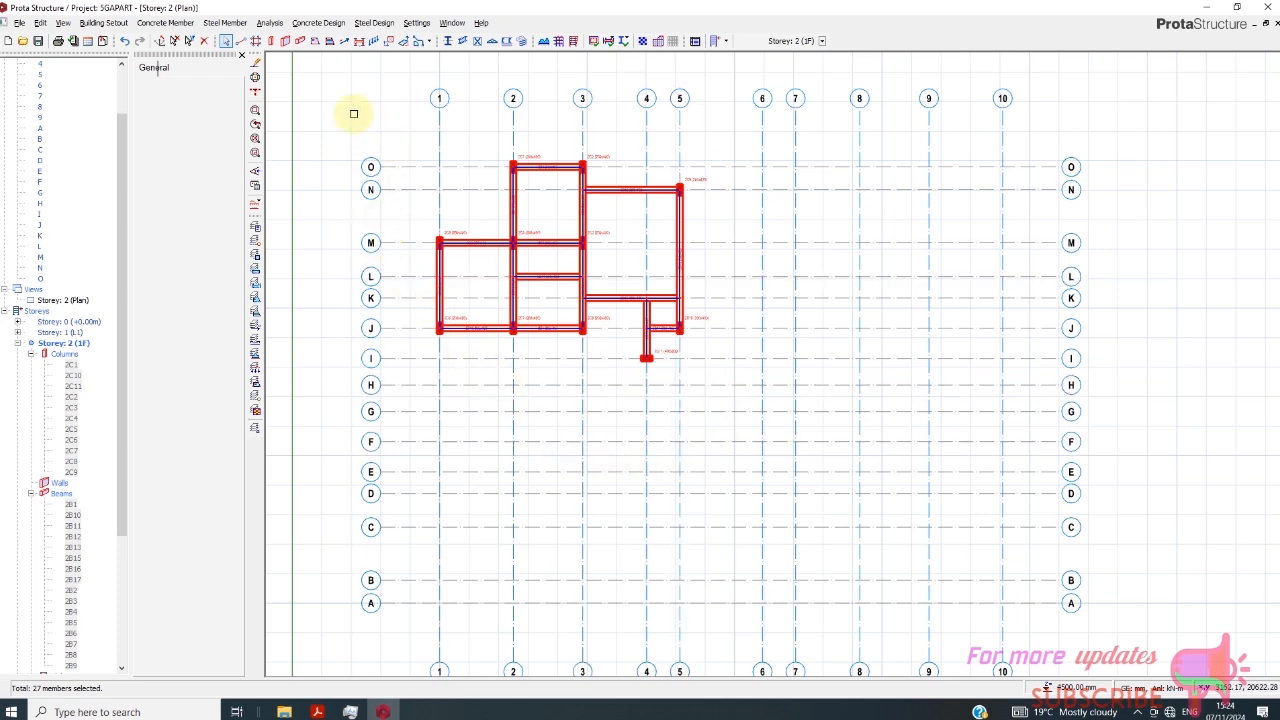
{"action": "left_click", "coordinate": [41, 22]}
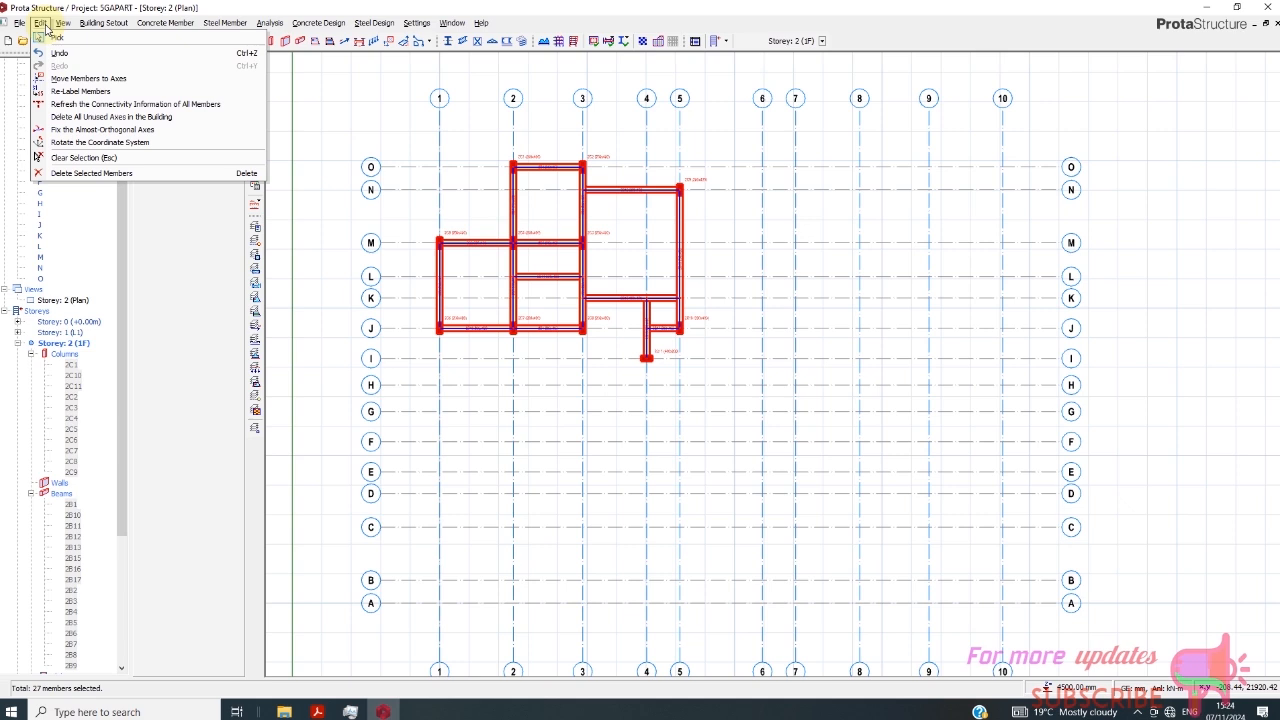
{"action": "left_click", "coordinate": [340, 109]}
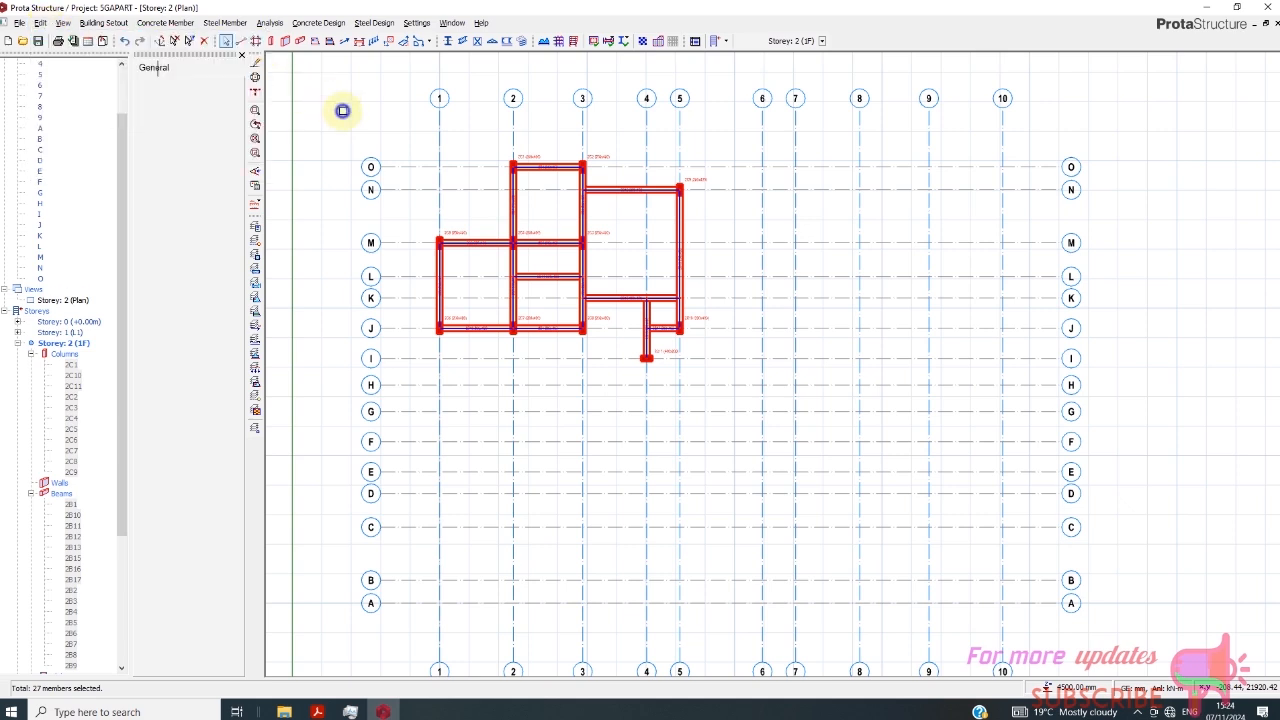
{"action": "right_click", "coordinate": [342, 111]}
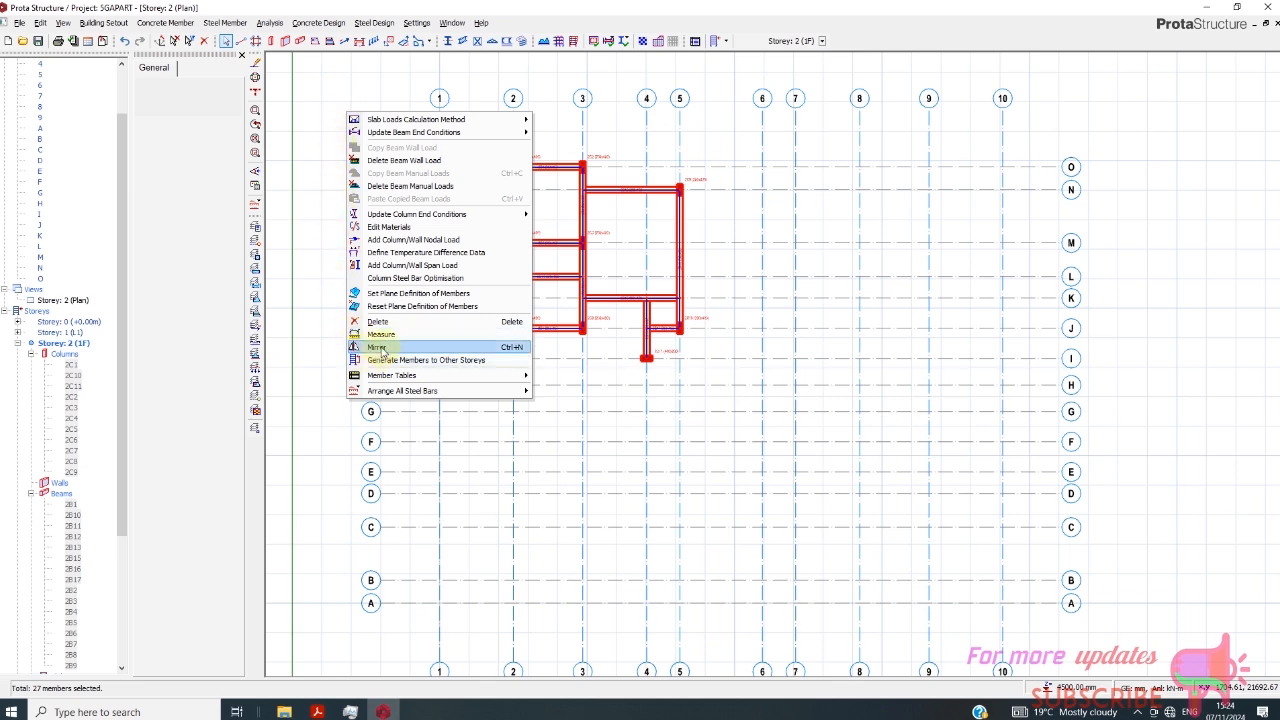
{"action": "left_click", "coordinate": [378, 347]}
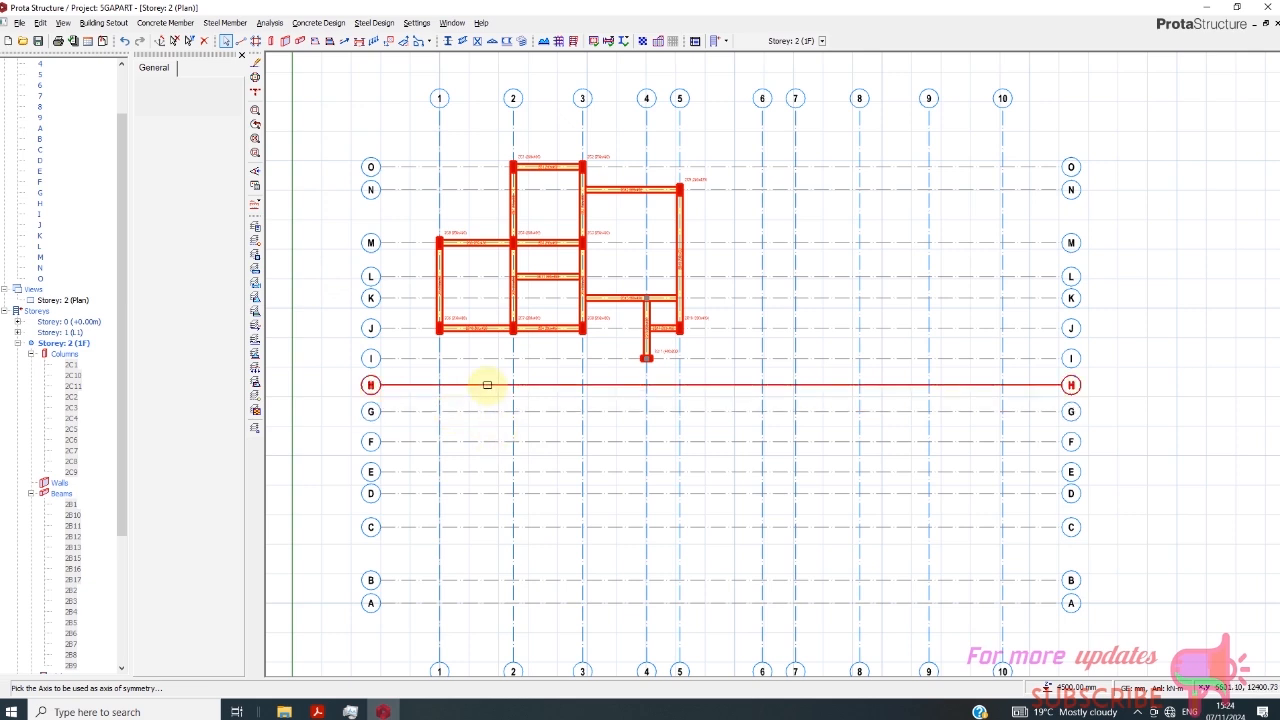
{"action": "scroll", "coordinate": [652, 362], "scroll_direction": "up", "scroll_amount": 1}
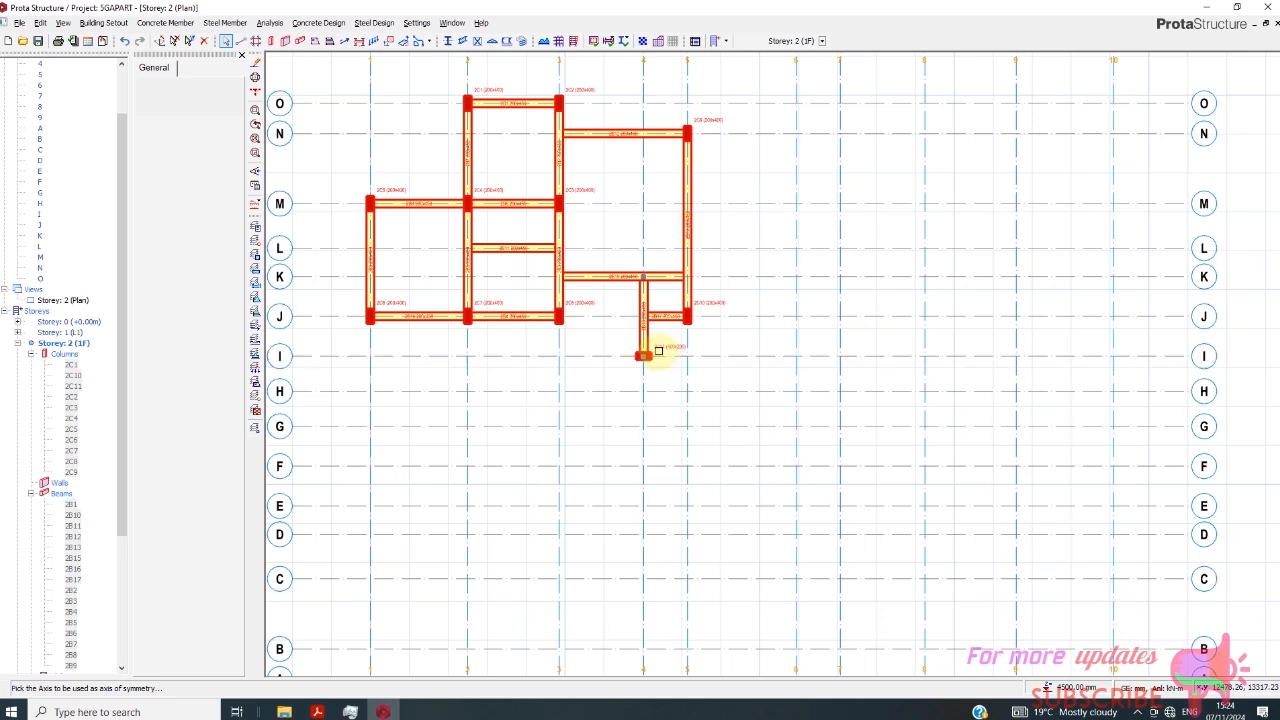
{"action": "left_click", "coordinate": [428, 391]}
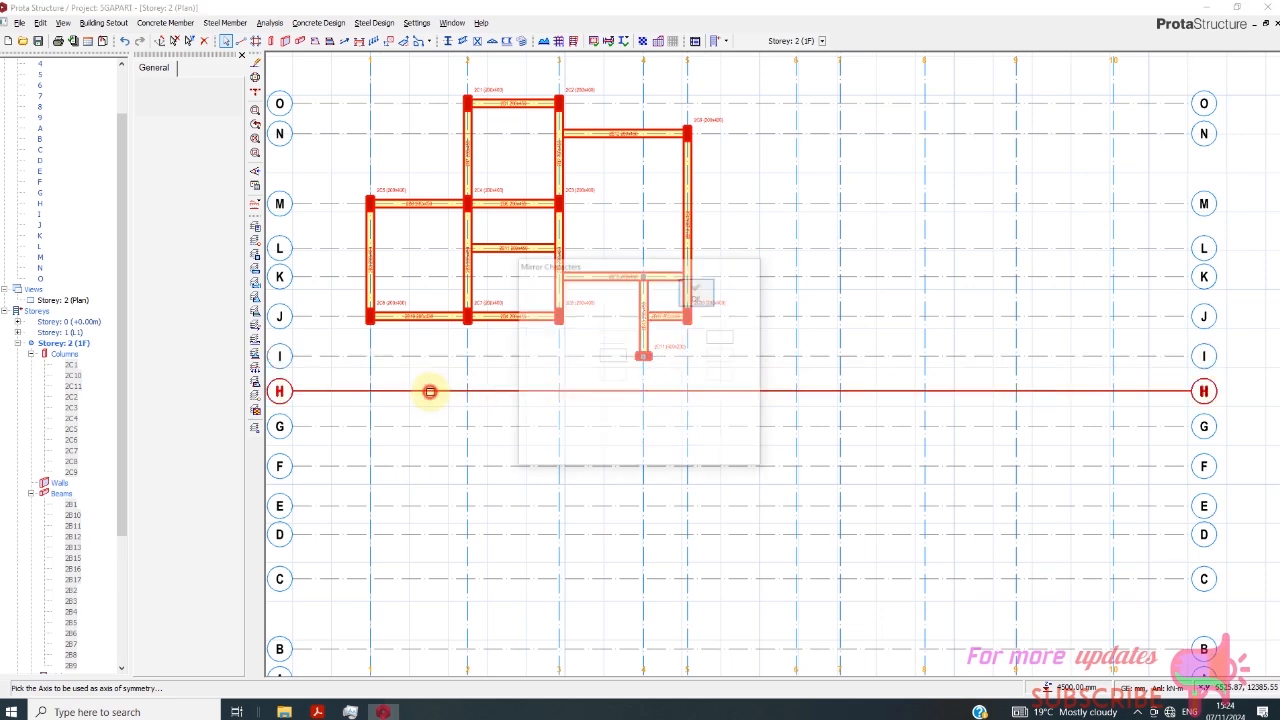
{"action": "left_click", "coordinate": [699, 293]}
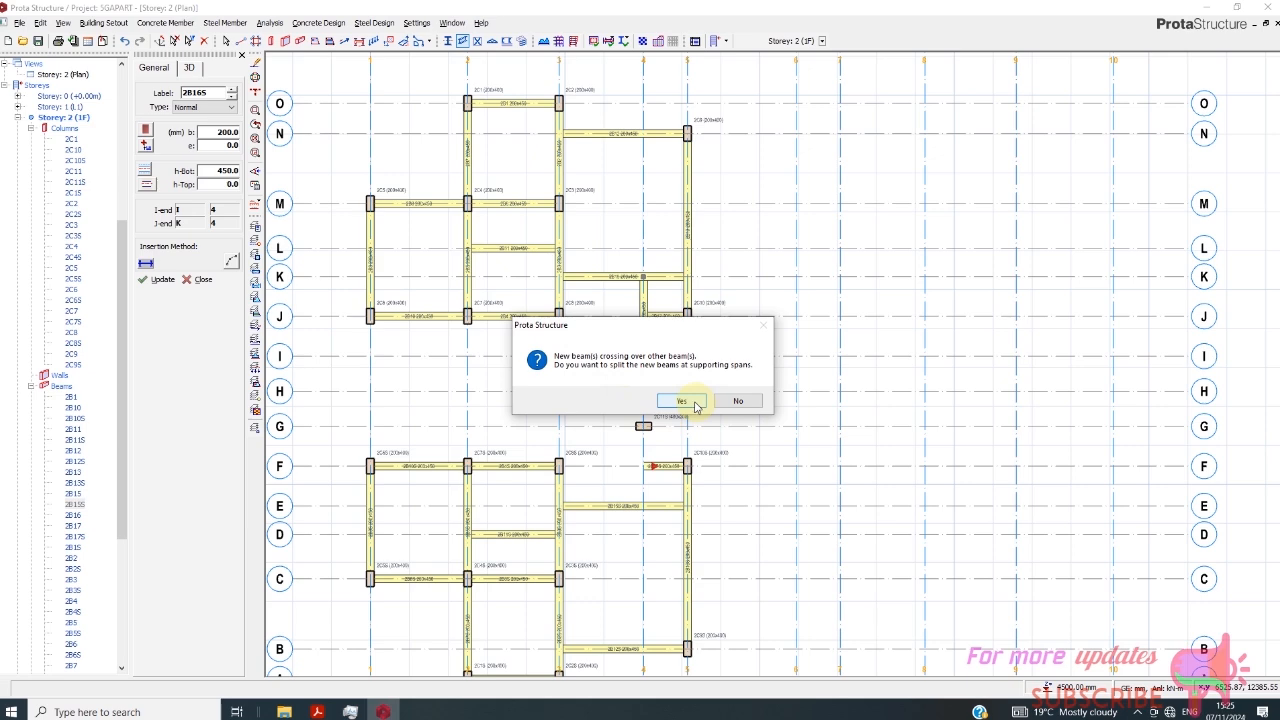
{"action": "left_click", "coordinate": [690, 401]}
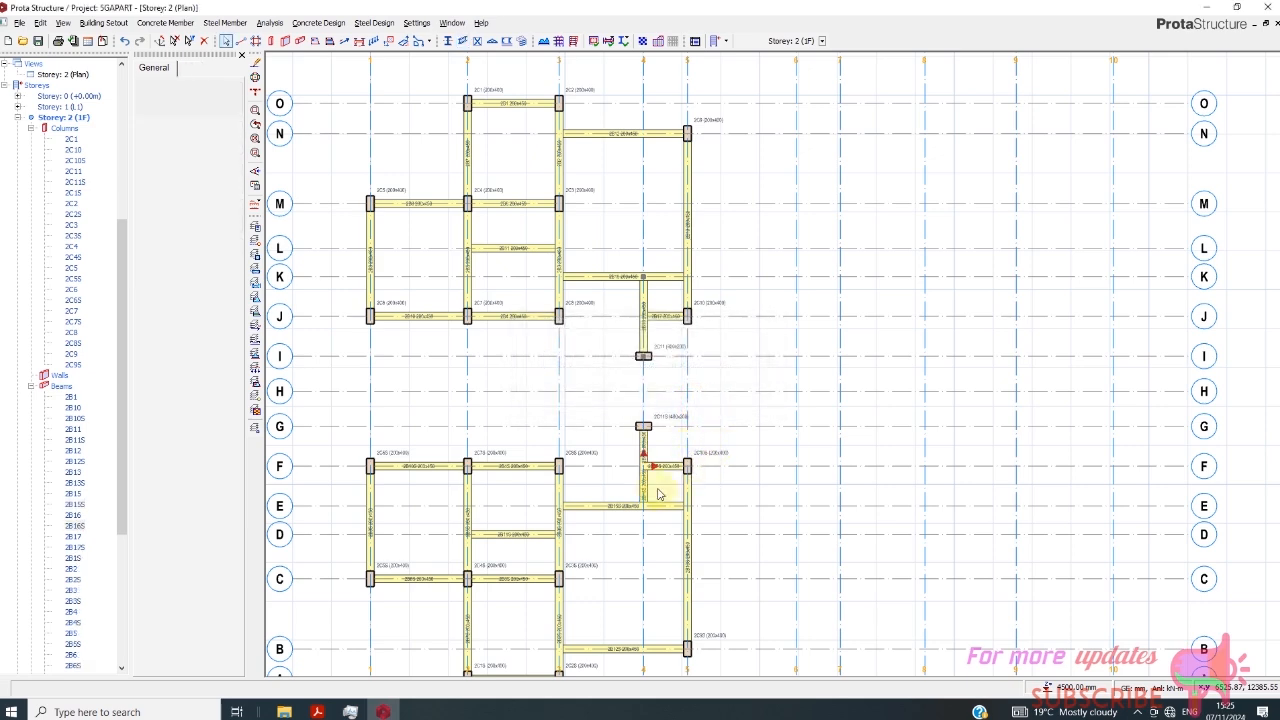
- Delete the mirrored beams along axis F between axes 4 and 5 and along axis 4 from E to G, plus the column at G/4
{"action": "scroll", "coordinate": [657, 480], "scroll_direction": "up", "scroll_amount": 2}
{"action": "scroll", "coordinate": [657, 476], "scroll_direction": "down", "scroll_amount": 3}
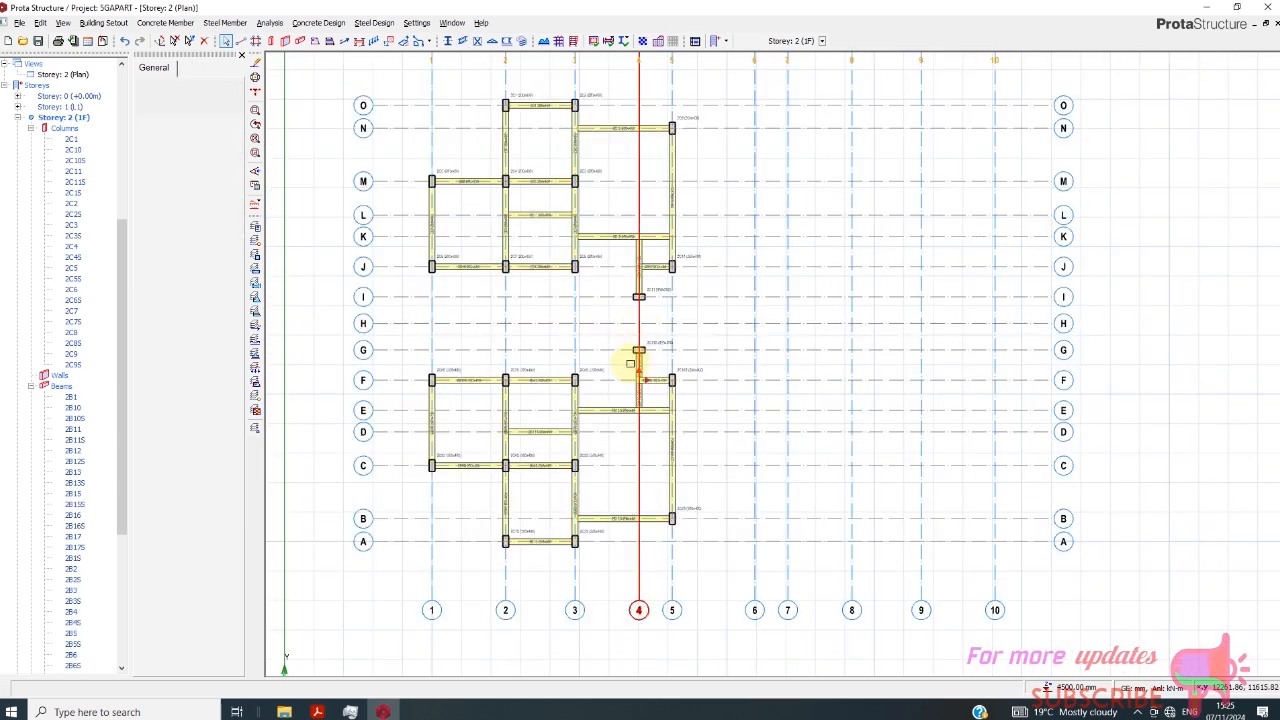
{"action": "left_click", "coordinate": [696, 436]}
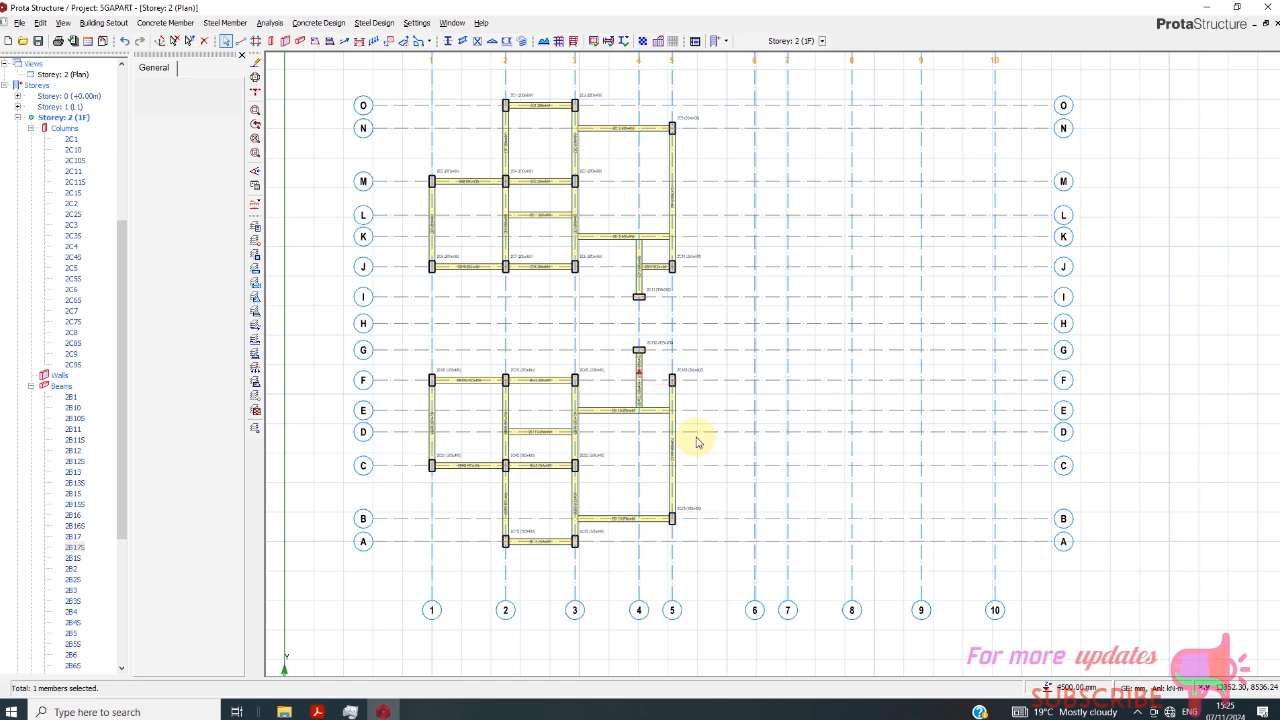
{"action": "scroll", "coordinate": [700, 363], "scroll_direction": "up", "scroll_amount": 1}
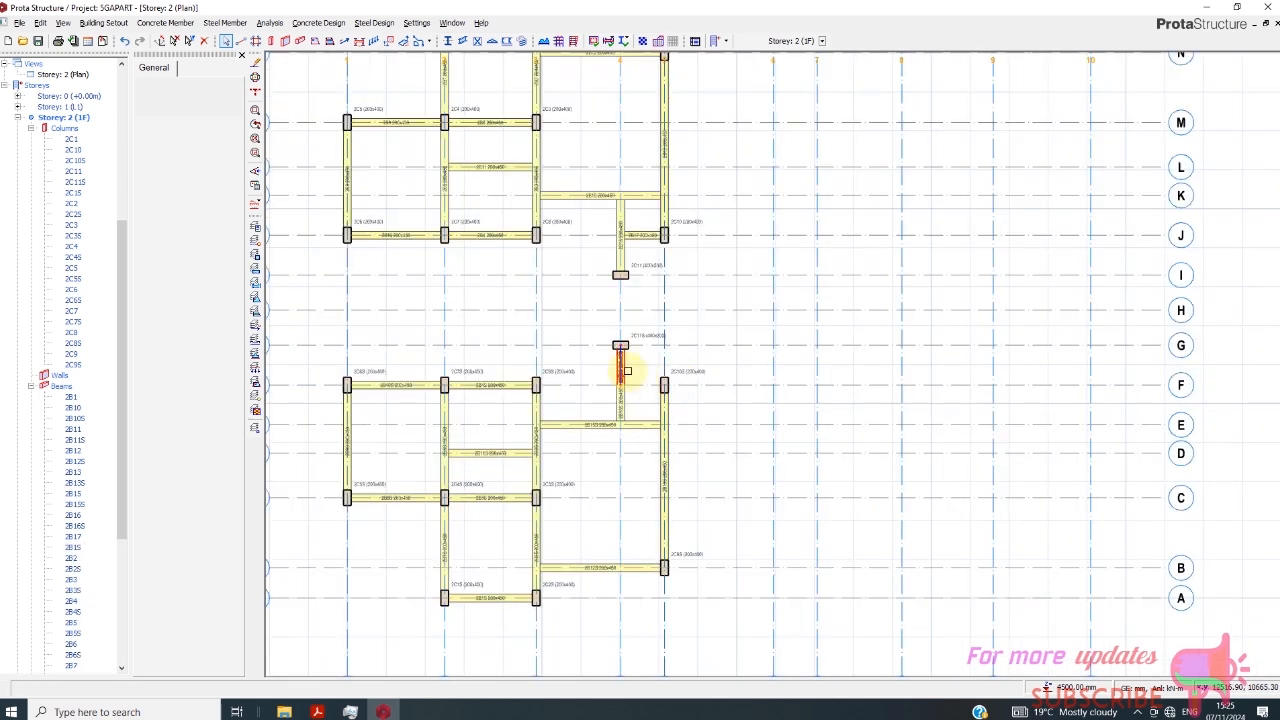
{"action": "left_click", "coordinate": [667, 440]}
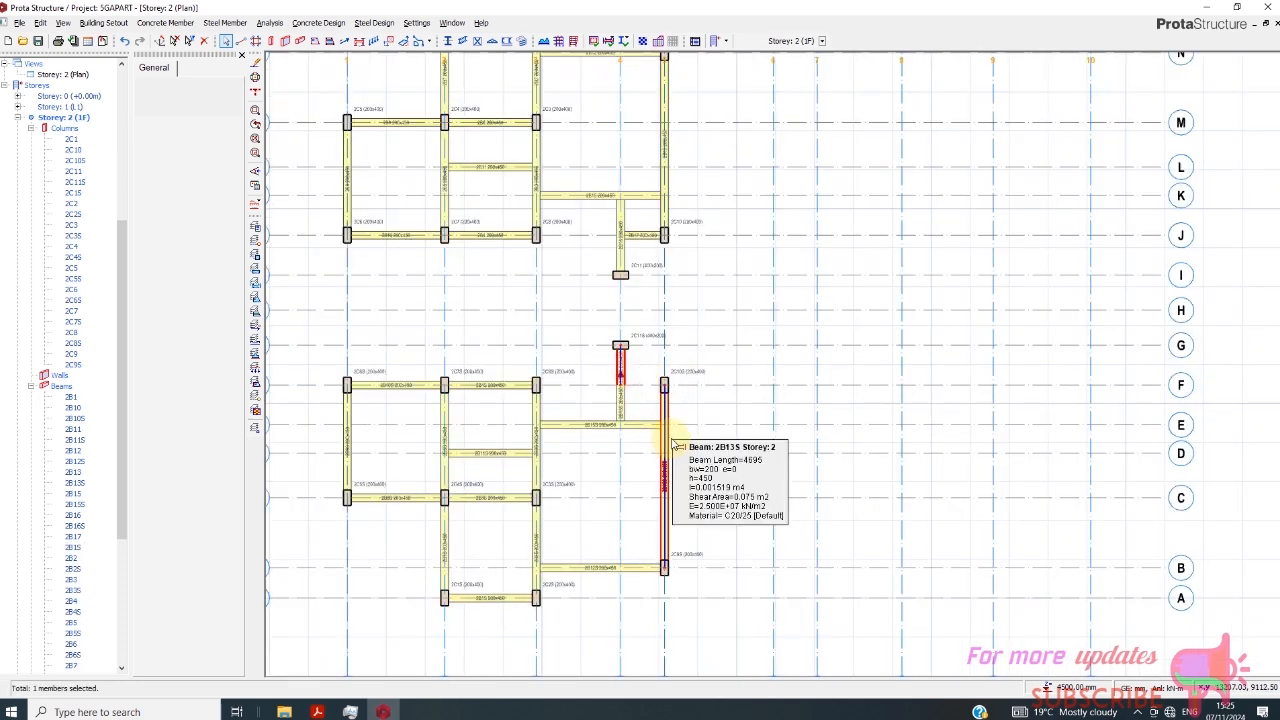
{"action": "key", "text": "Delete"}
{"action": "left_click", "coordinate": [636, 410]}
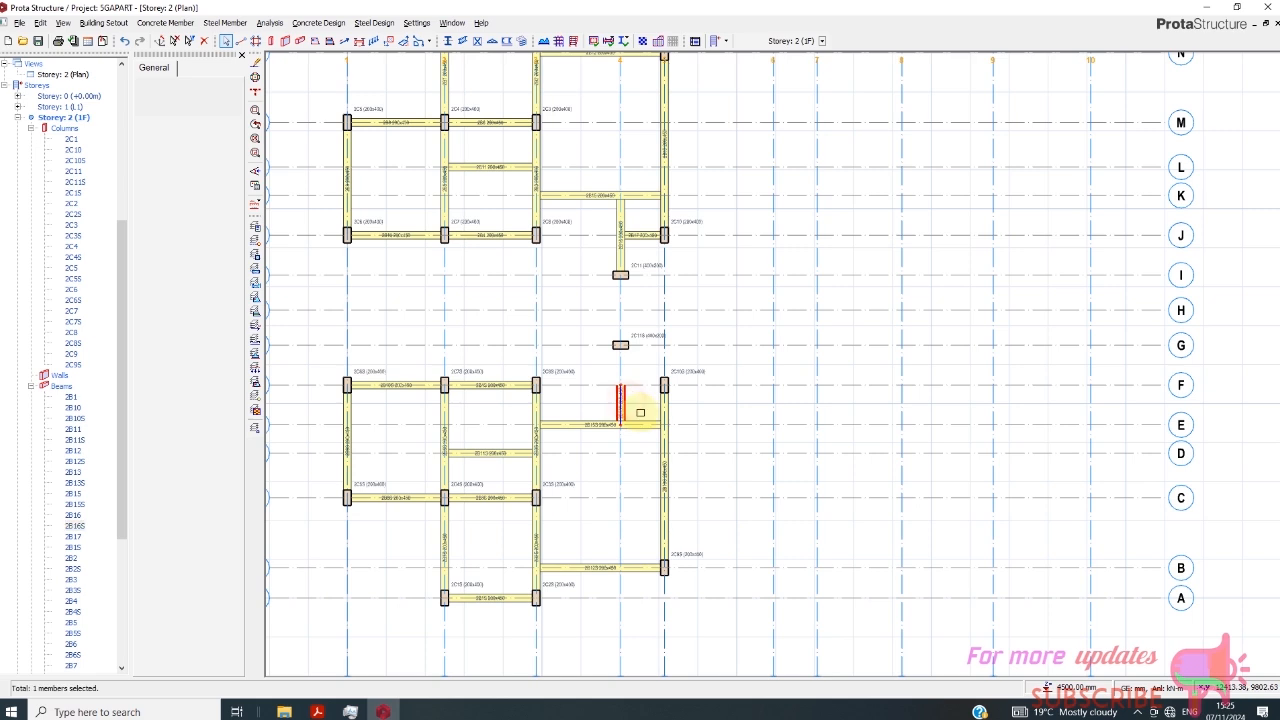
{"action": "key", "text": "Delete"}
{"action": "left_click", "coordinate": [646, 333]}
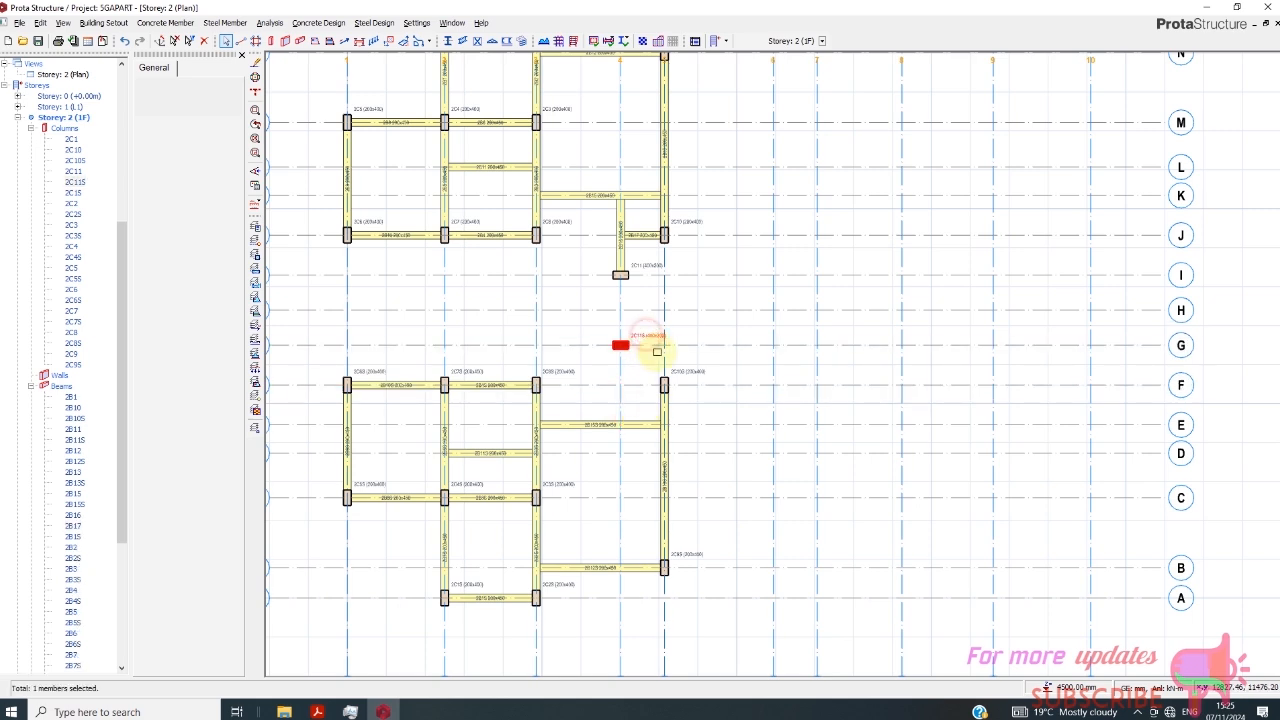
{"action": "key", "text": "Delete"}
- Add 200 × 450 mm beams along axis 4 from E to I and along axis F between axes 4 and 5
{"action": "scroll", "coordinate": [600, 350], "scroll_direction": "down", "scroll_amount": 2}
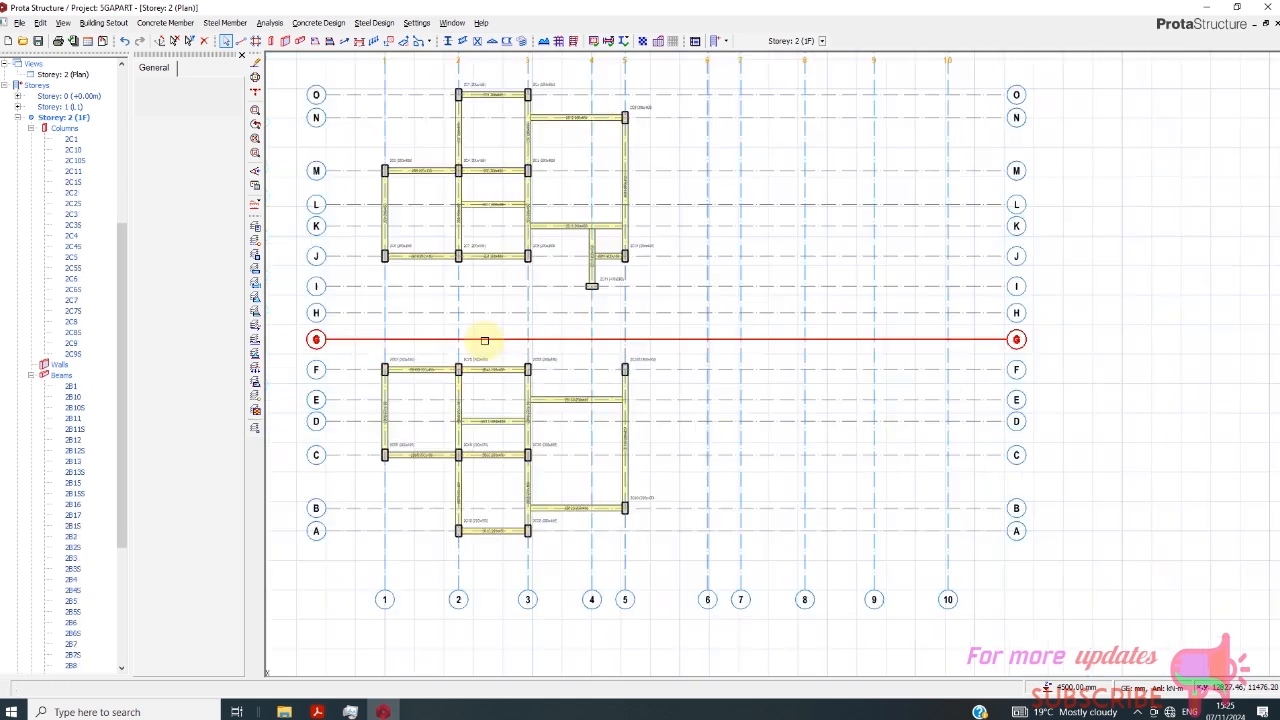
{"action": "left_click", "coordinate": [299, 40]}
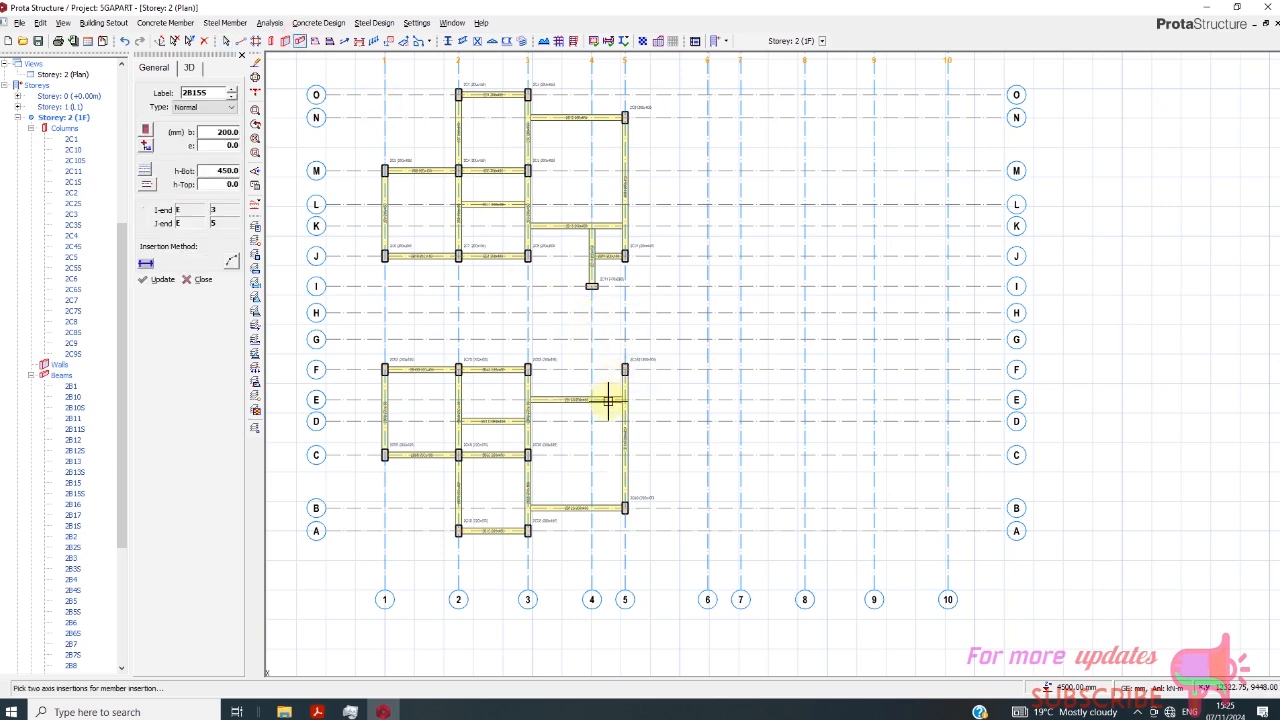
{"action": "left_click", "coordinate": [592, 400]}
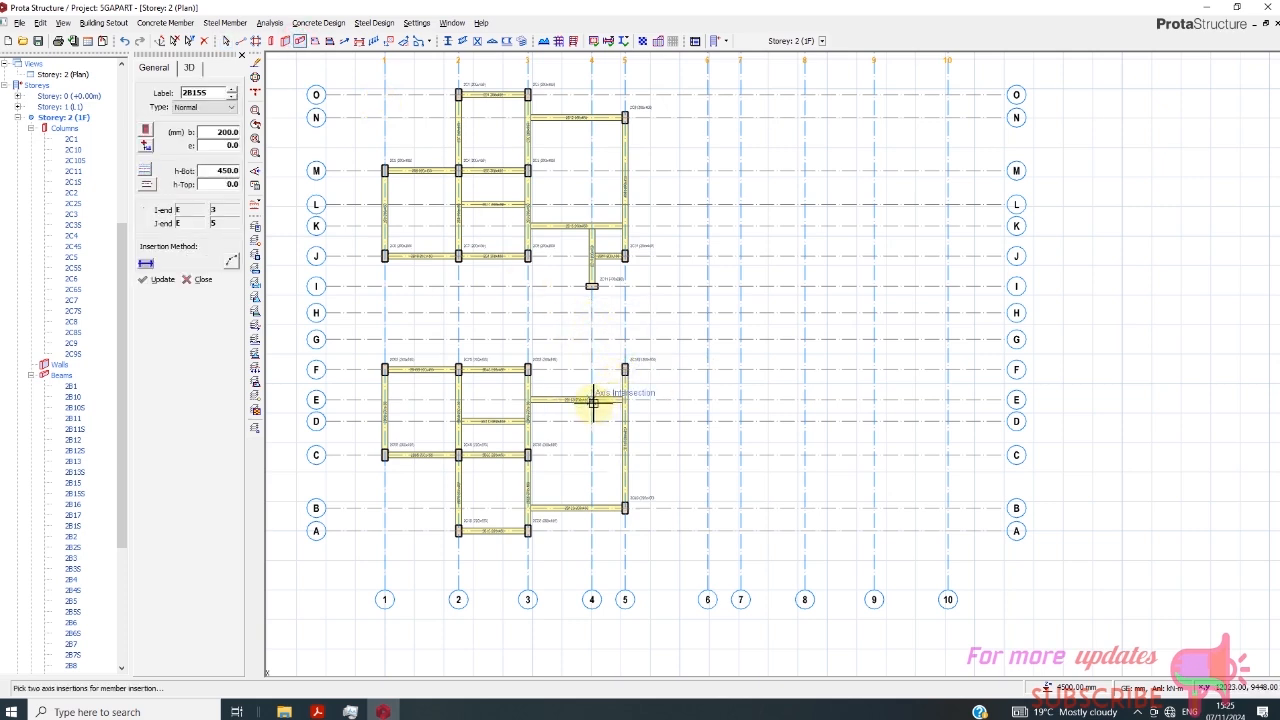
{"action": "left_click", "coordinate": [592, 287]}
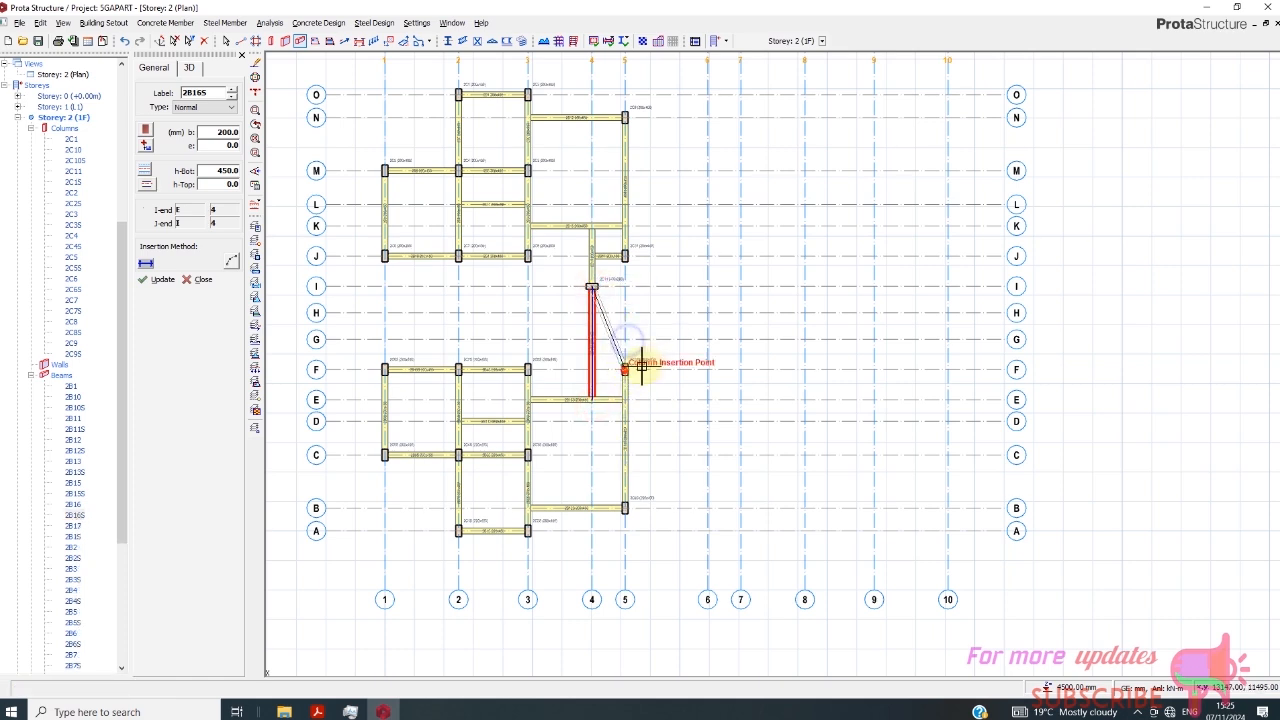
{"action": "right_click", "coordinate": [656, 339]}
{"action": "left_click", "coordinate": [654, 333]}
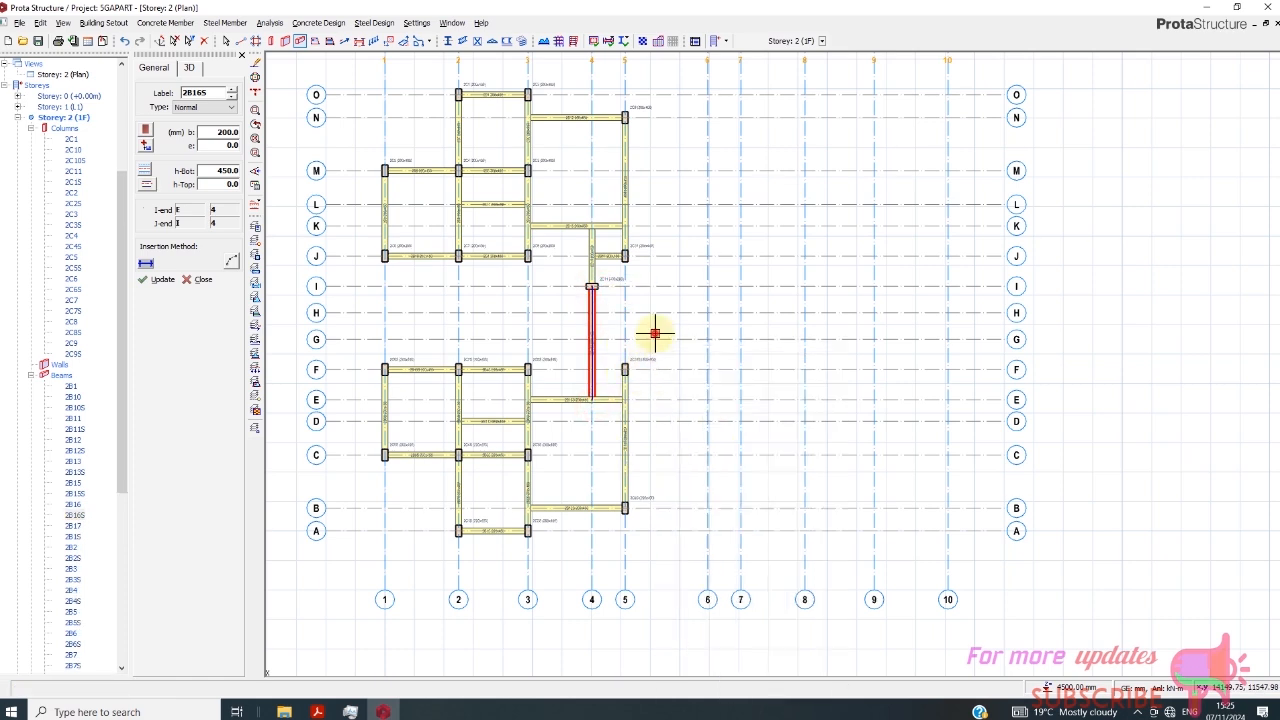
{"action": "left_click", "coordinate": [654, 349]}
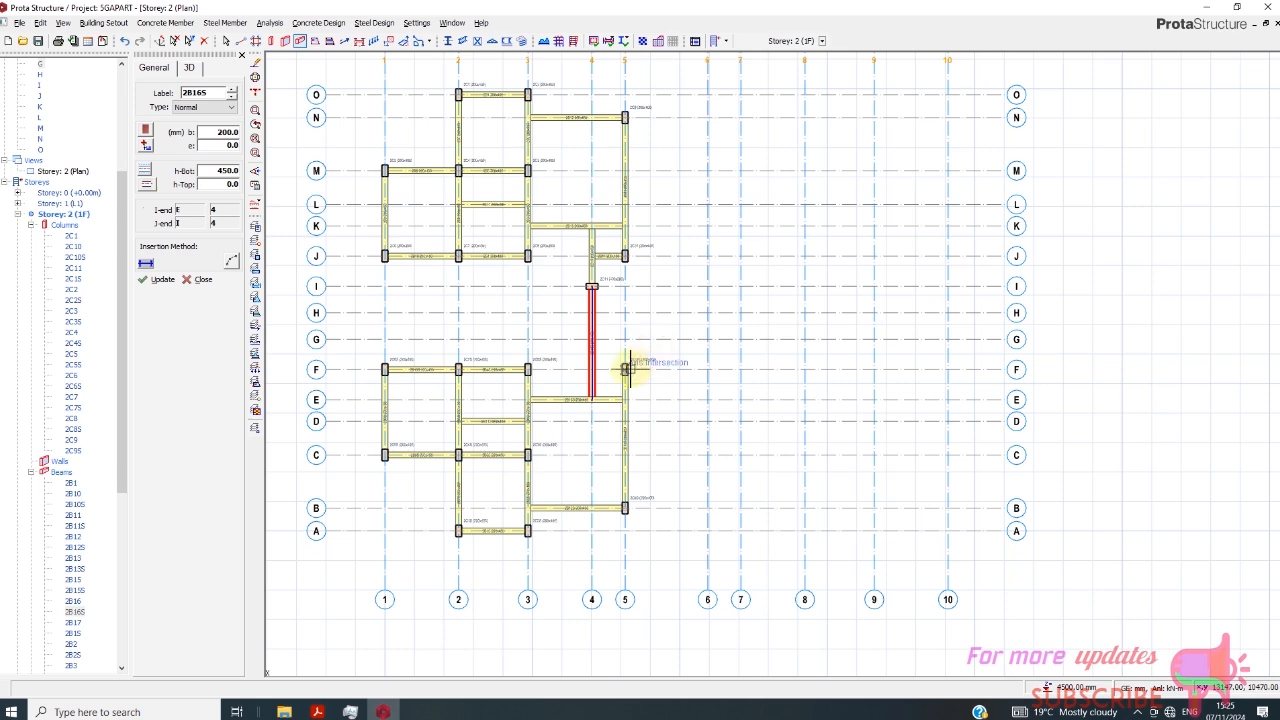
{"action": "left_click", "coordinate": [626, 369]}
{"action": "left_click", "coordinate": [592, 369]}
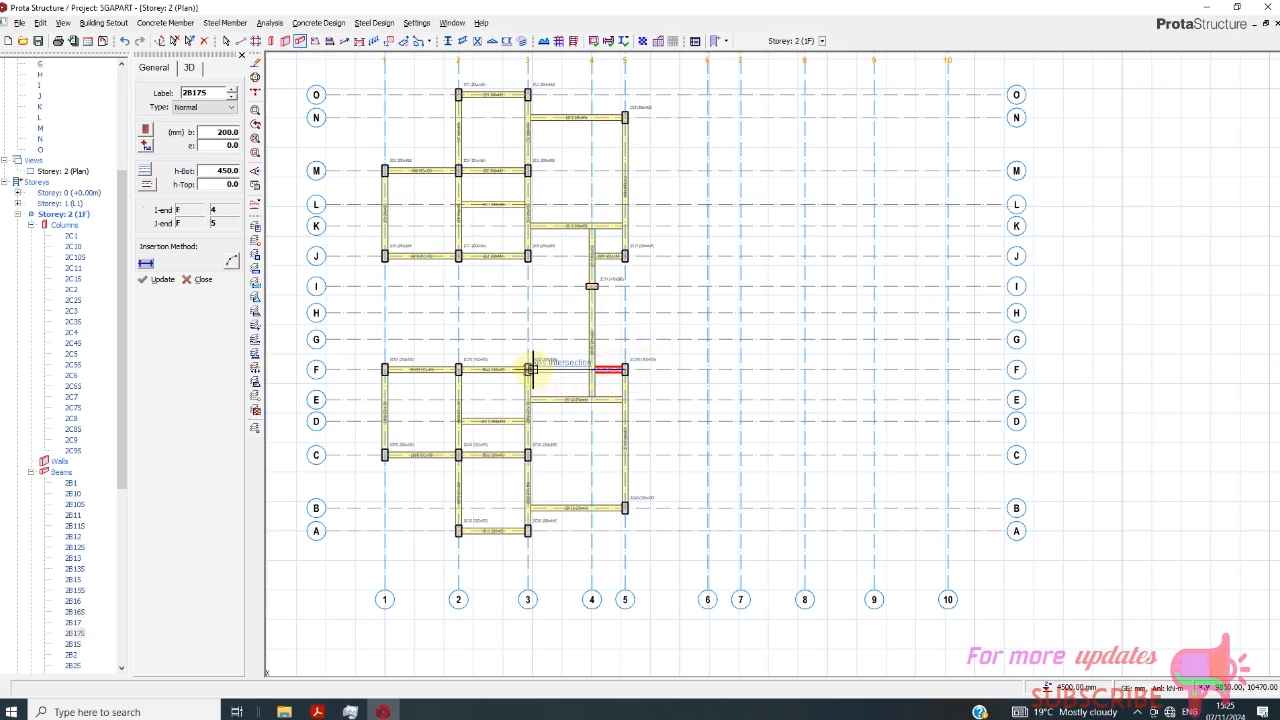
- Add a beam along axis F between axes 3 and 4, and delete it again
{"action": "left_click", "coordinate": [532, 369]}
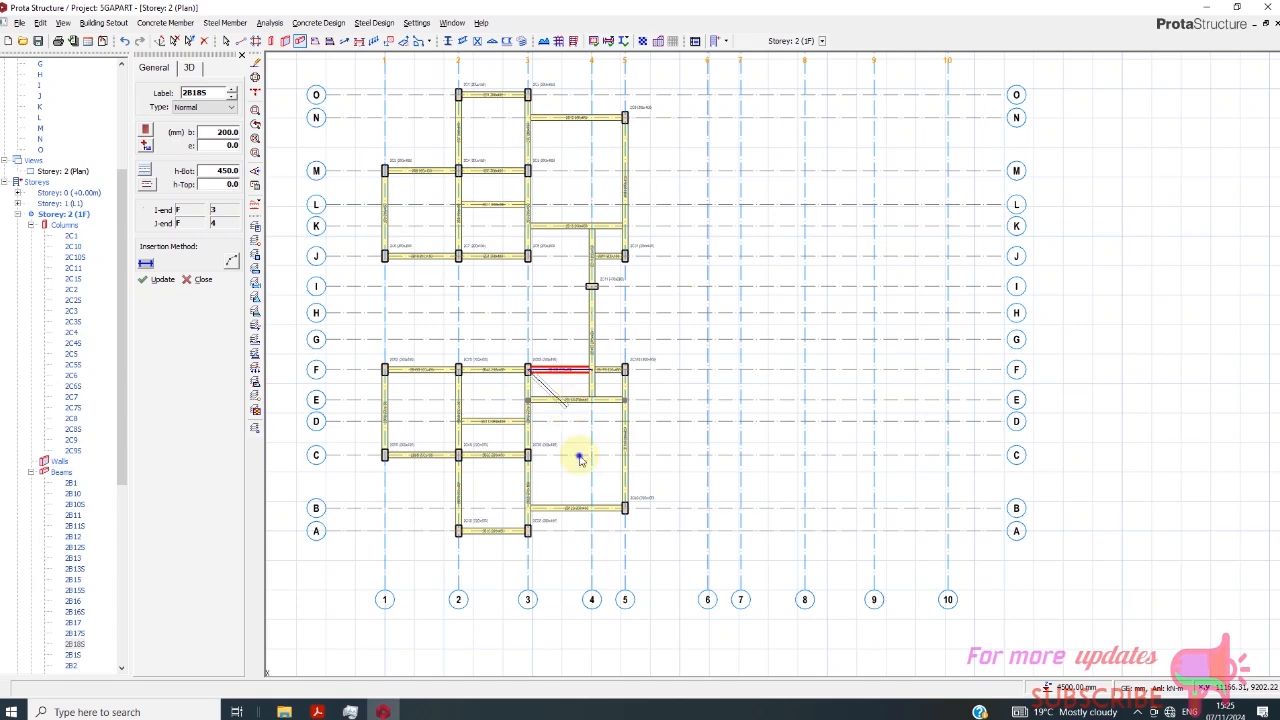
{"action": "right_click", "coordinate": [575, 452]}
{"action": "key", "text": "Escape"}
{"action": "key", "text": "Escape"}
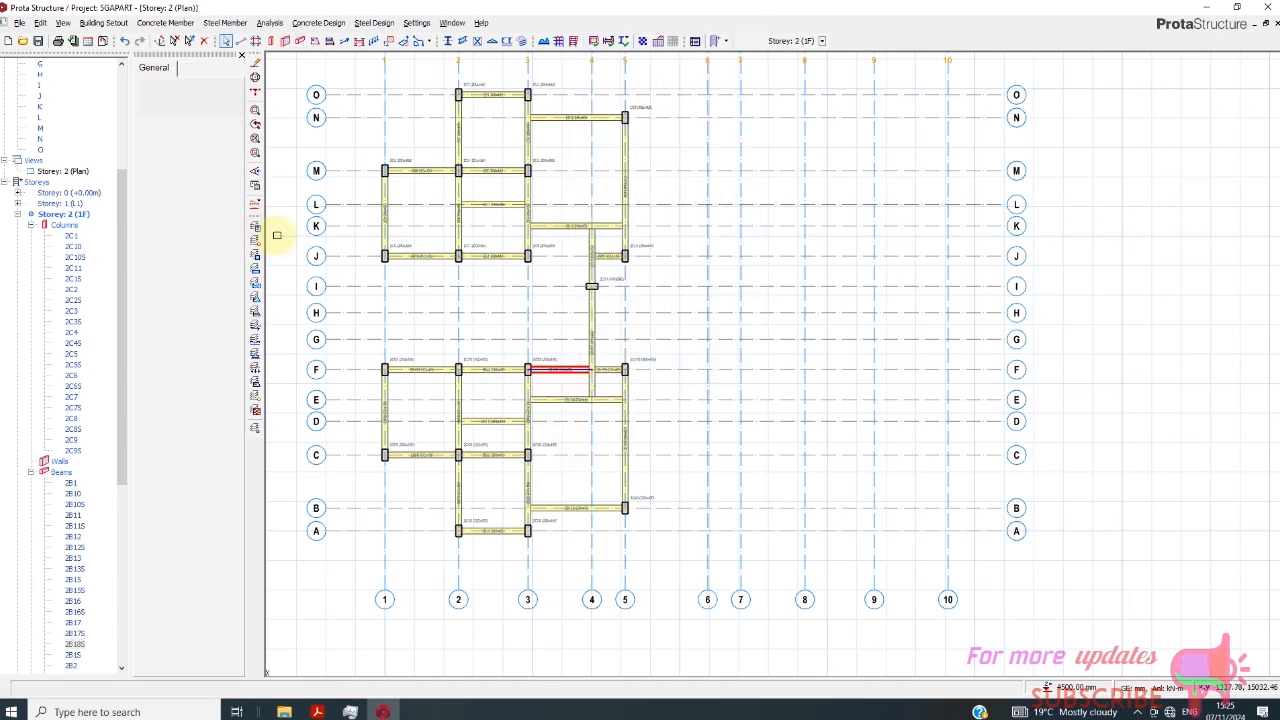
{"action": "scroll", "coordinate": [552, 426], "scroll_direction": "up", "scroll_amount": 2}
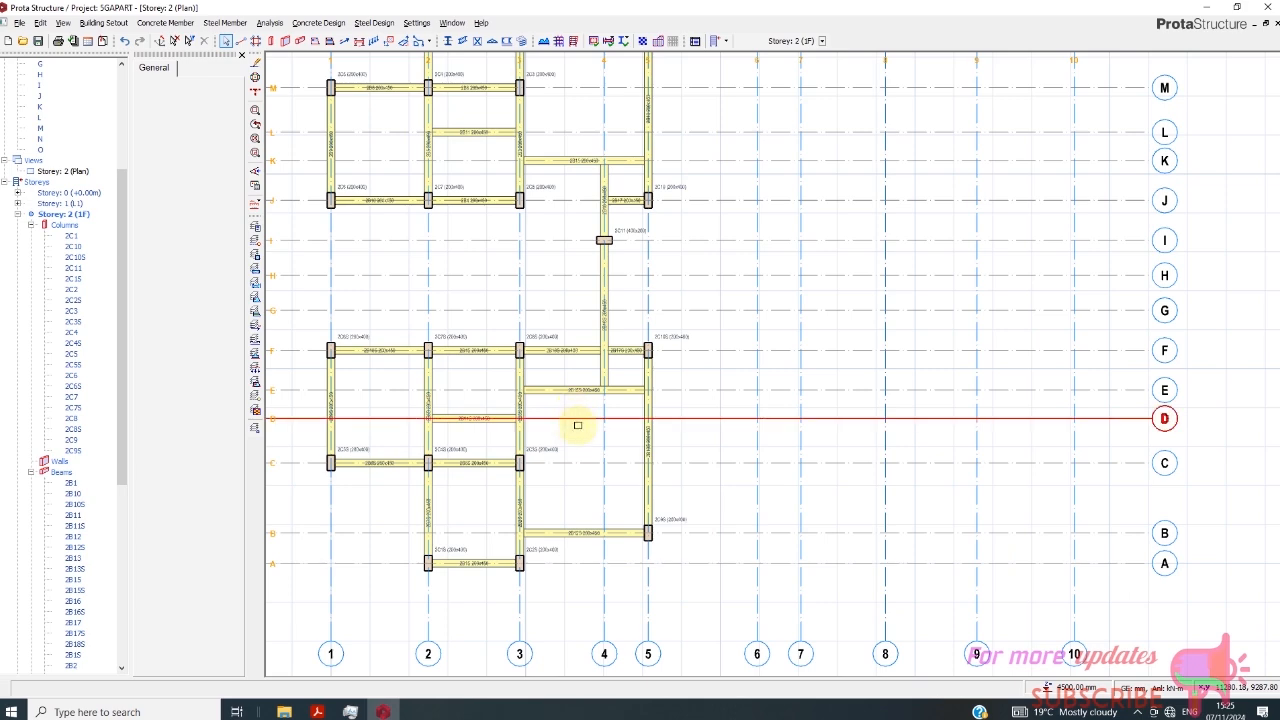
{"action": "scroll", "coordinate": [580, 390], "scroll_direction": "up", "scroll_amount": 1}
{"action": "left_click", "coordinate": [598, 340]}
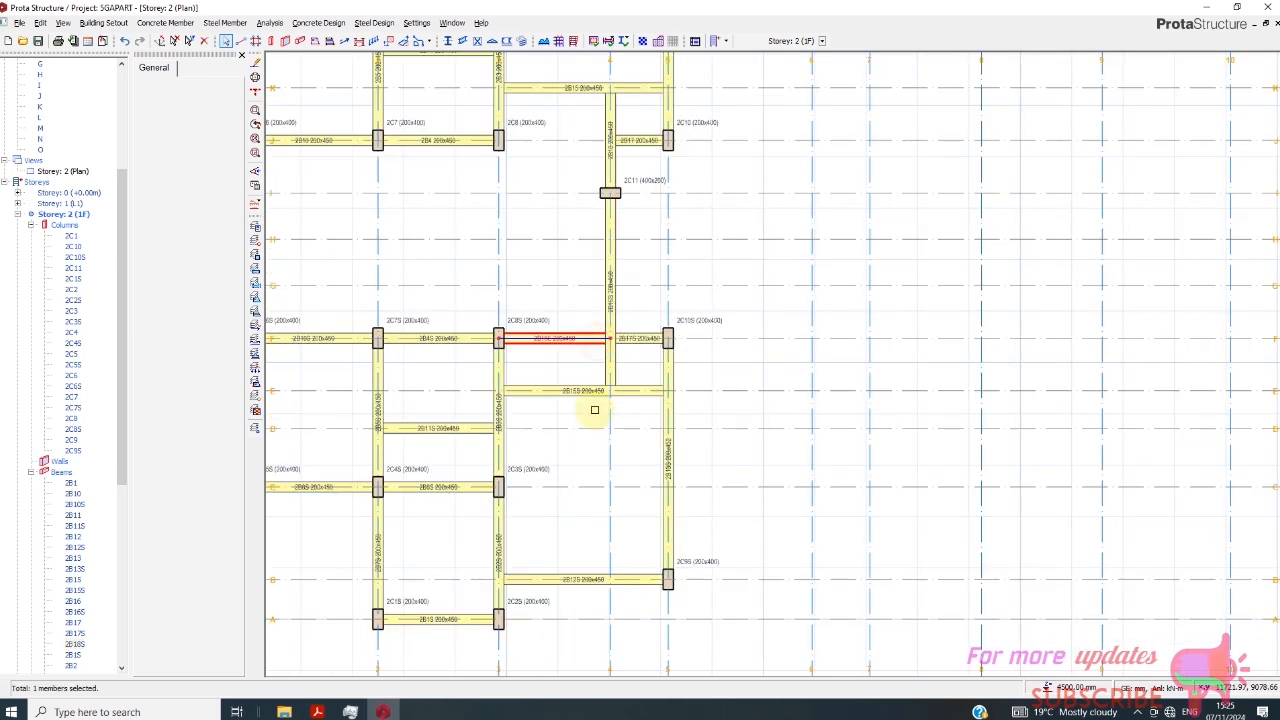
{"action": "key", "text": "Delete"}
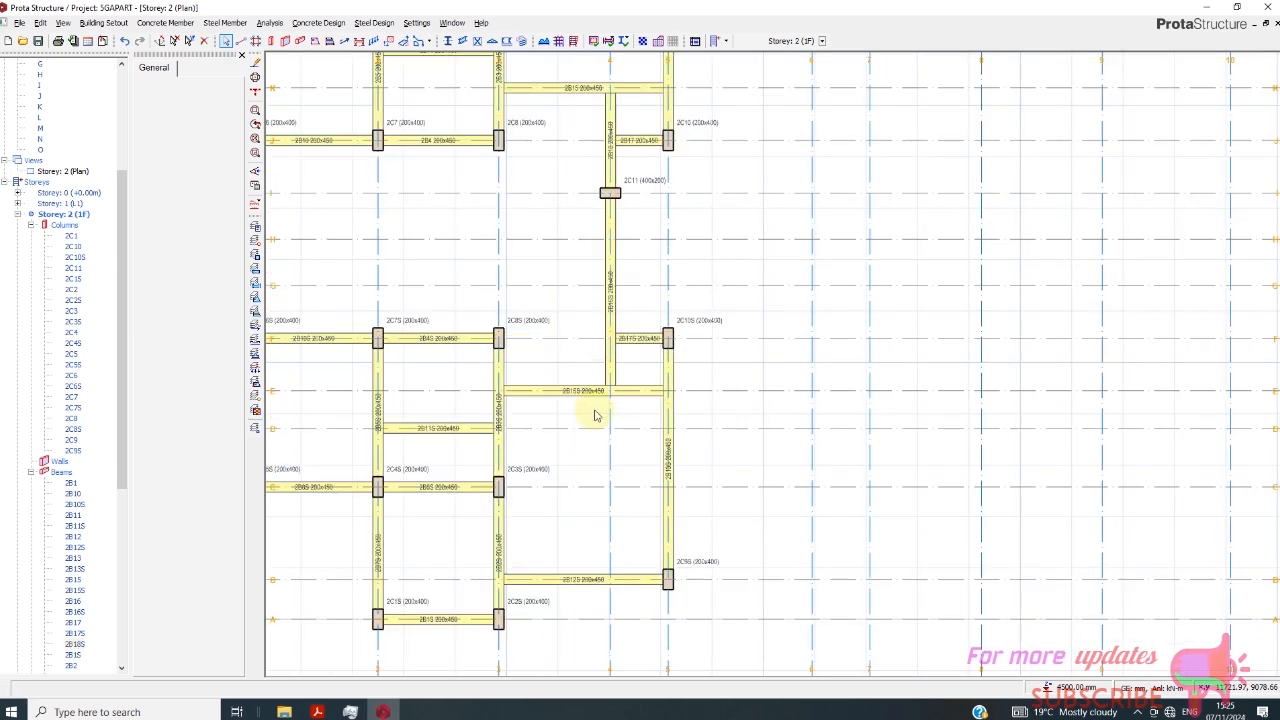
- Add 200 × 450 mm beams along axes 3 and 2 between axes F and J
{"action": "scroll", "coordinate": [580, 374], "scroll_direction": "down", "scroll_amount": 1}
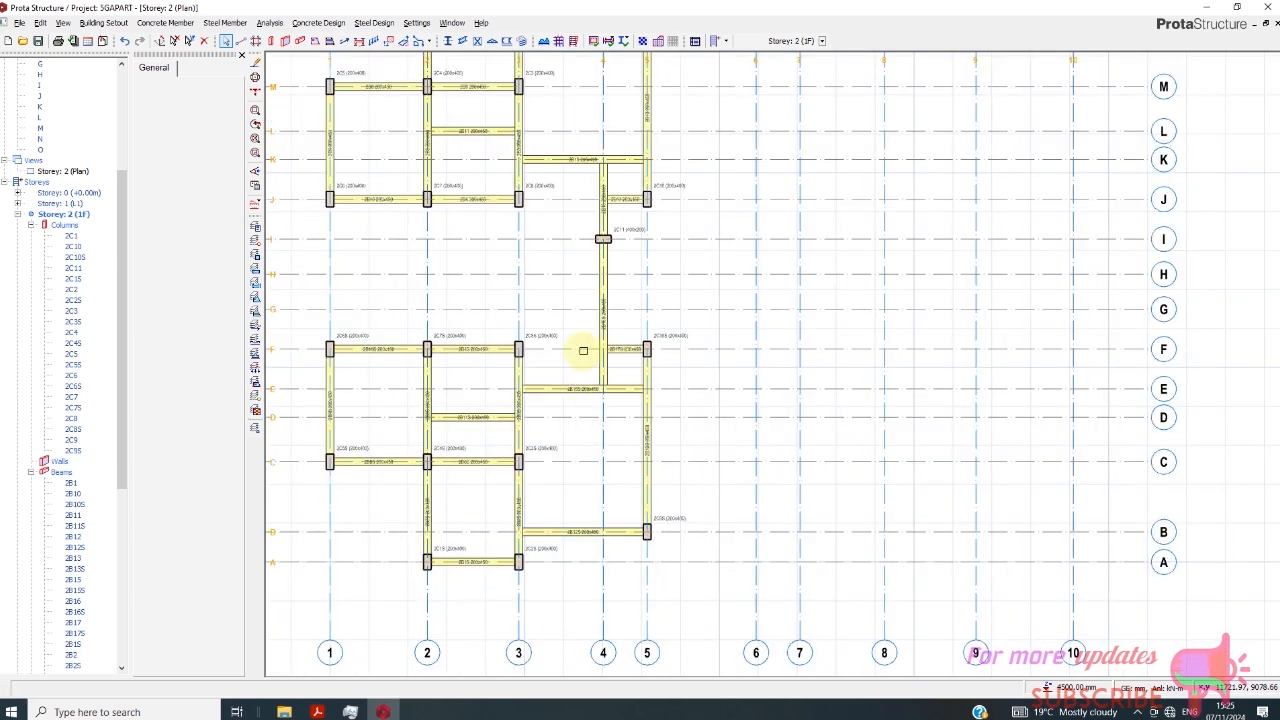
{"action": "left_click", "coordinate": [299, 41]}
{"action": "left_click", "coordinate": [518, 199]}
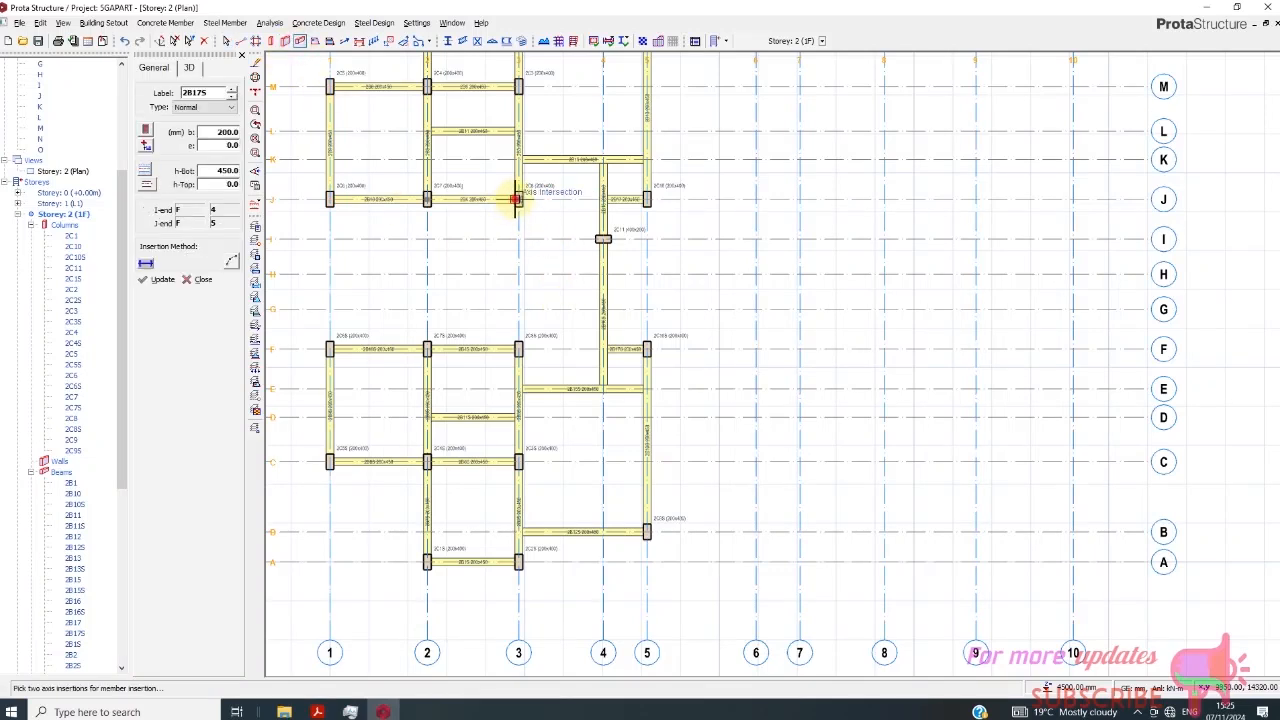
{"action": "left_click", "coordinate": [521, 352]}
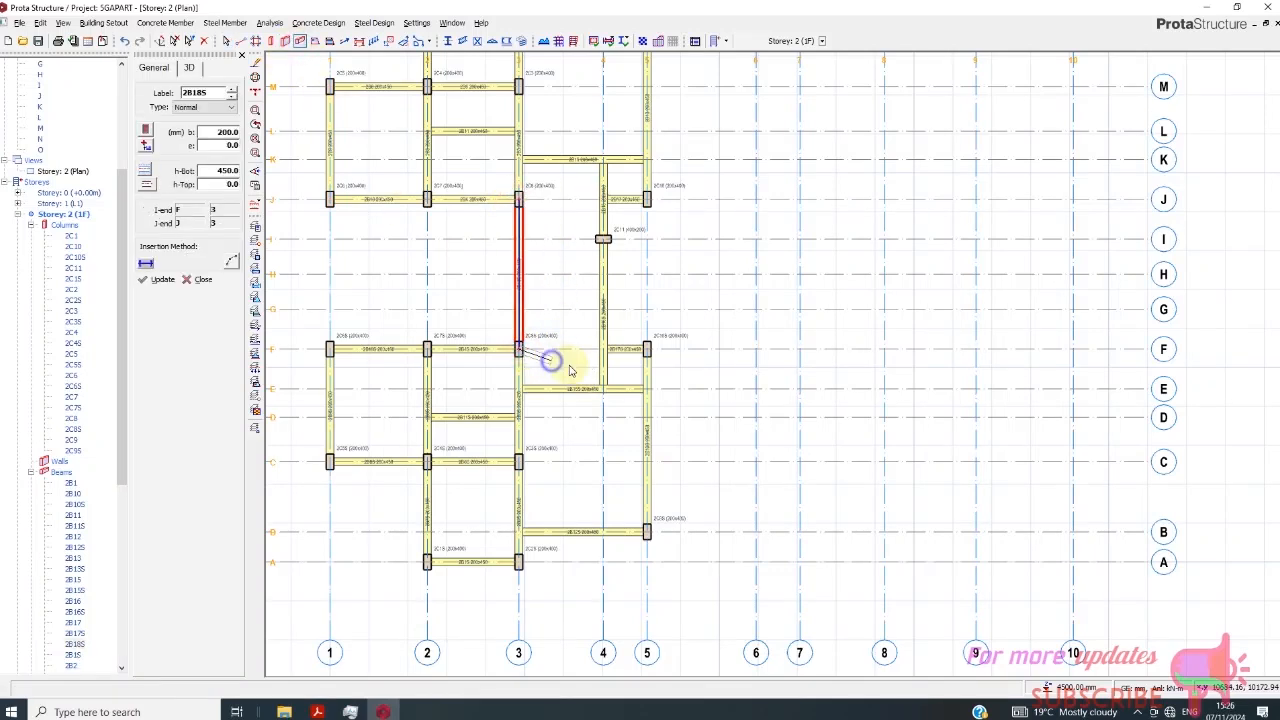
{"action": "right_click", "coordinate": [555, 360]}
{"action": "left_click", "coordinate": [482, 254]}
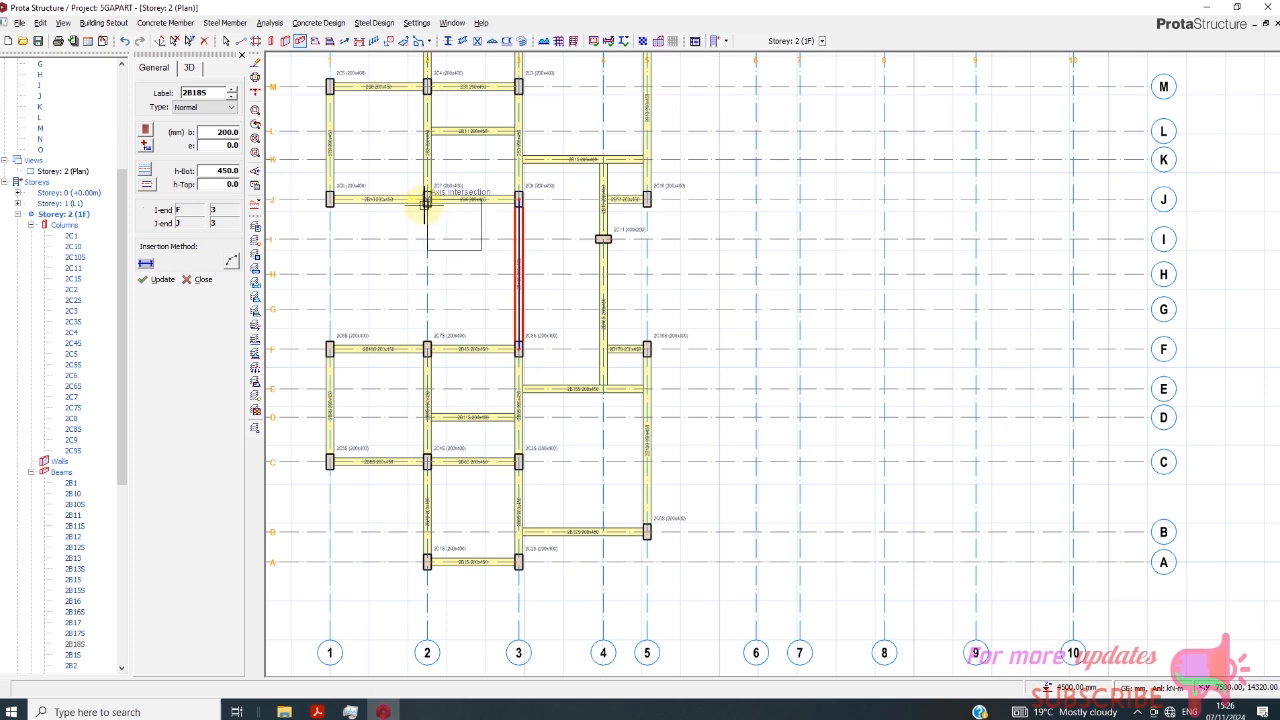
{"action": "mouse_move", "coordinate": [400, 254]}
{"action": "left_mouse_down"}
{"action": "mouse_move", "coordinate": [463, 283]}
{"action": "mouse_move", "coordinate": [539, 290]}
{"action": "left_mouse_up"}
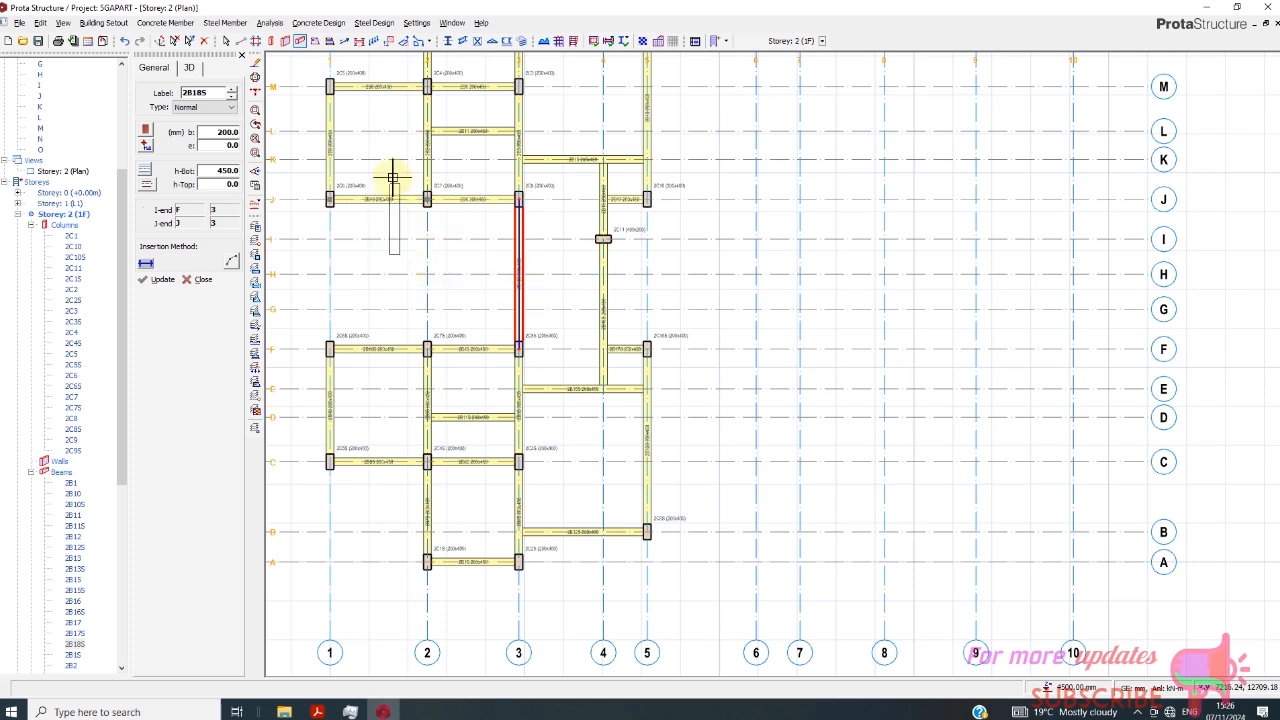
{"action": "left_click_drag", "start_coordinate": [403, 177], "coordinate": [464, 384]}
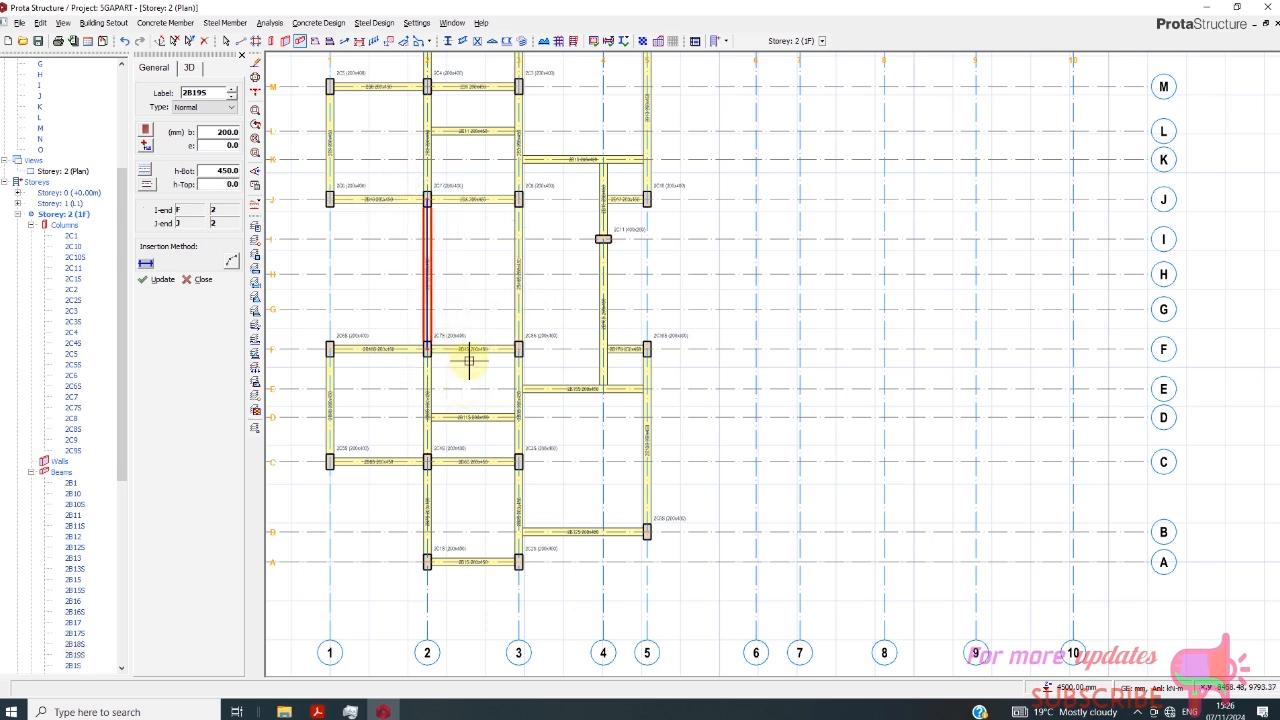
- Add 200 × 450 mm beams along axis H between axes 2 and 3, and along axes G and I between axes 3 and 4
{"action": "left_click_drag", "start_coordinate": [423, 271], "coordinate": [580, 287]}
{"action": "left_click_drag", "start_coordinate": [649, 397], "coordinate": [651, 402]}
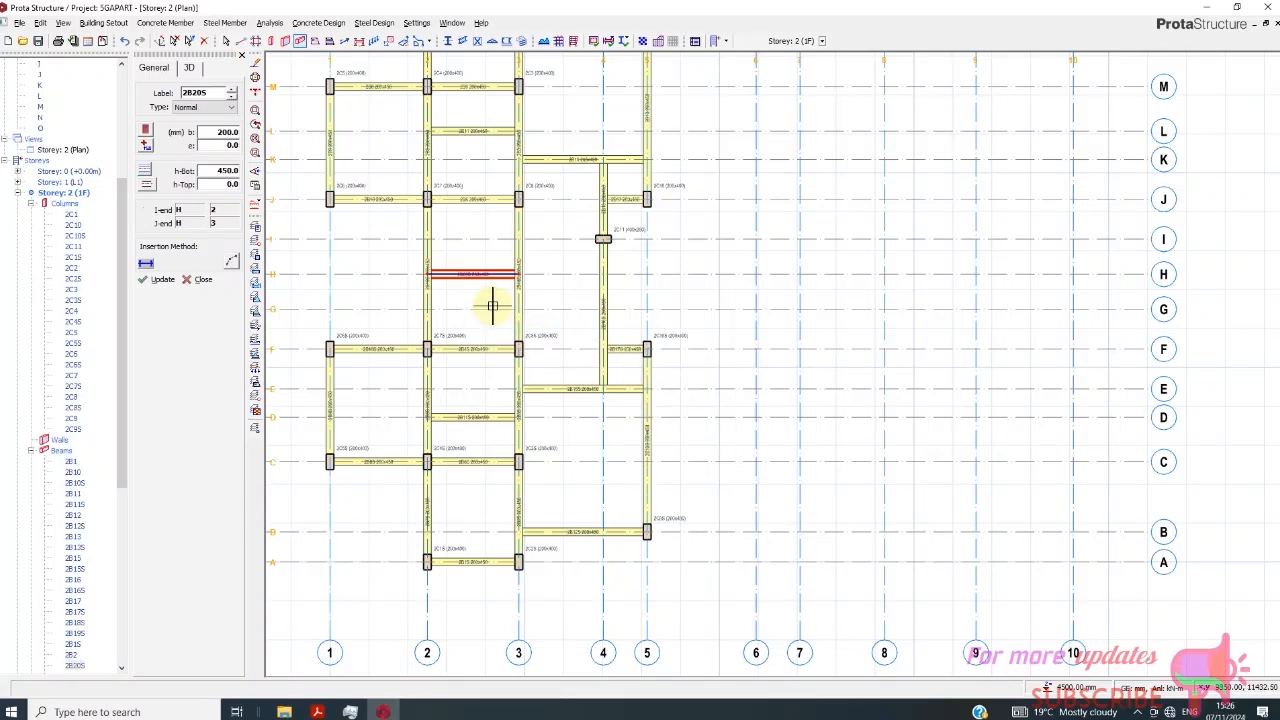
{"action": "left_click_drag", "start_coordinate": [489, 298], "coordinate": [623, 332]}
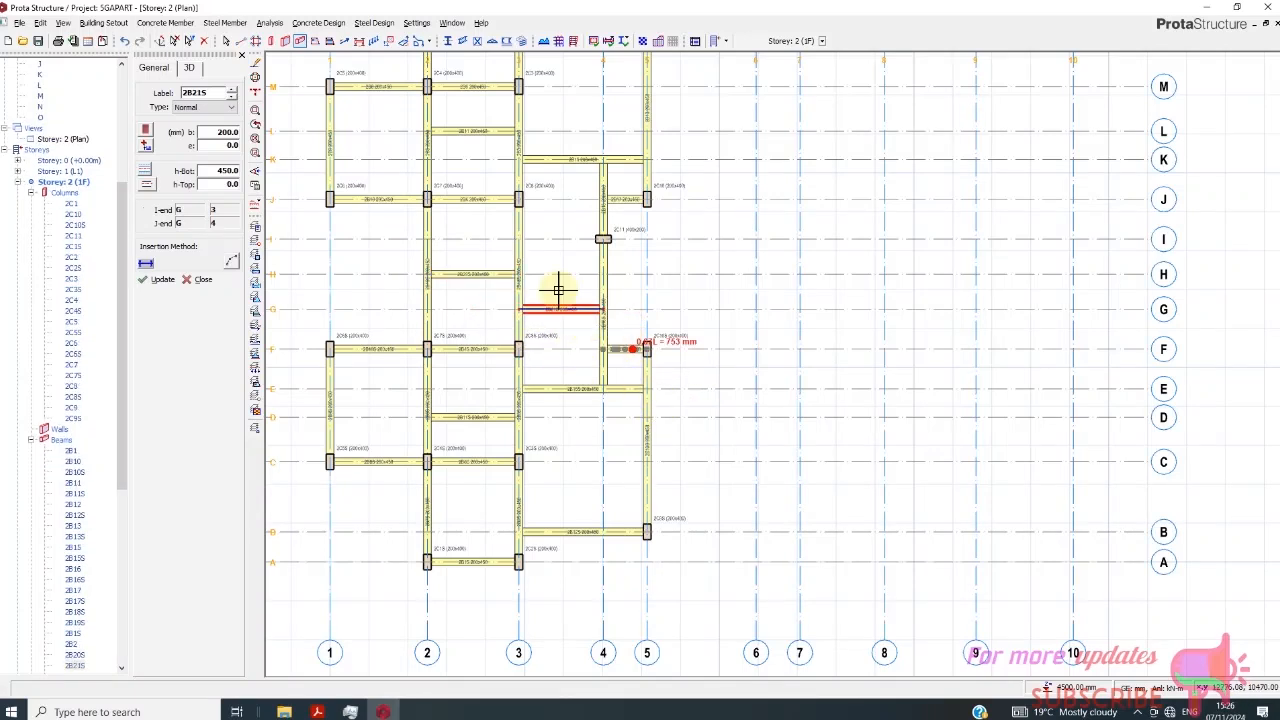
{"action": "scroll", "coordinate": [558, 290], "scroll_direction": "up", "scroll_amount": 2}
{"action": "left_click_drag", "start_coordinate": [477, 212], "coordinate": [640, 243]}
{"action": "scroll", "coordinate": [665, 365], "scroll_direction": "down", "scroll_amount": 2}
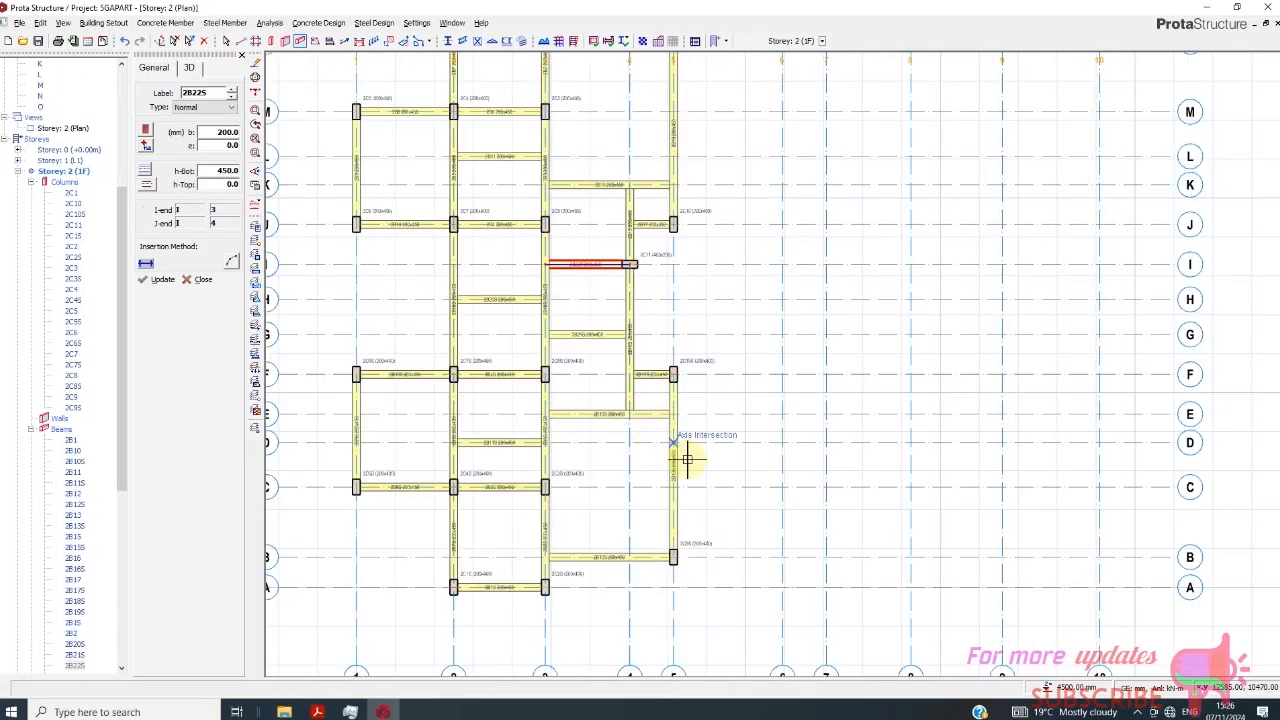
{"action": "scroll", "coordinate": [607, 412], "scroll_direction": "down", "scroll_amount": 1}
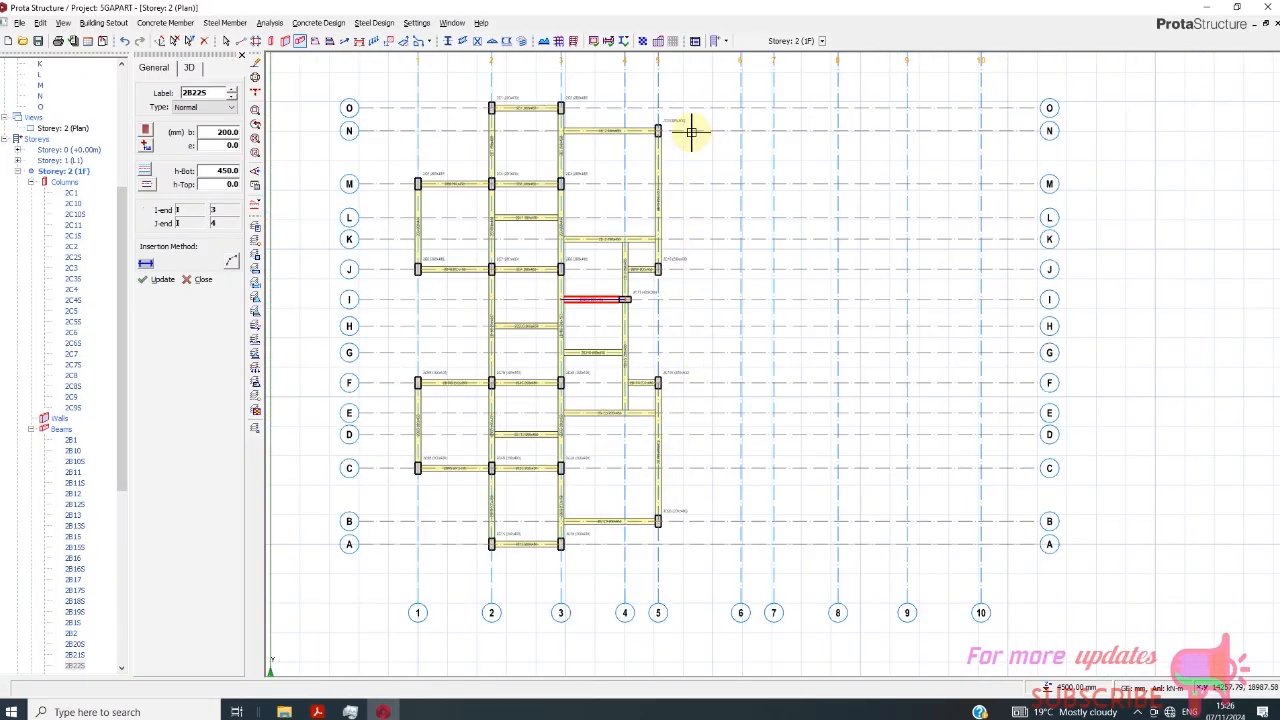
{"action": "key", "text": "Escape"}
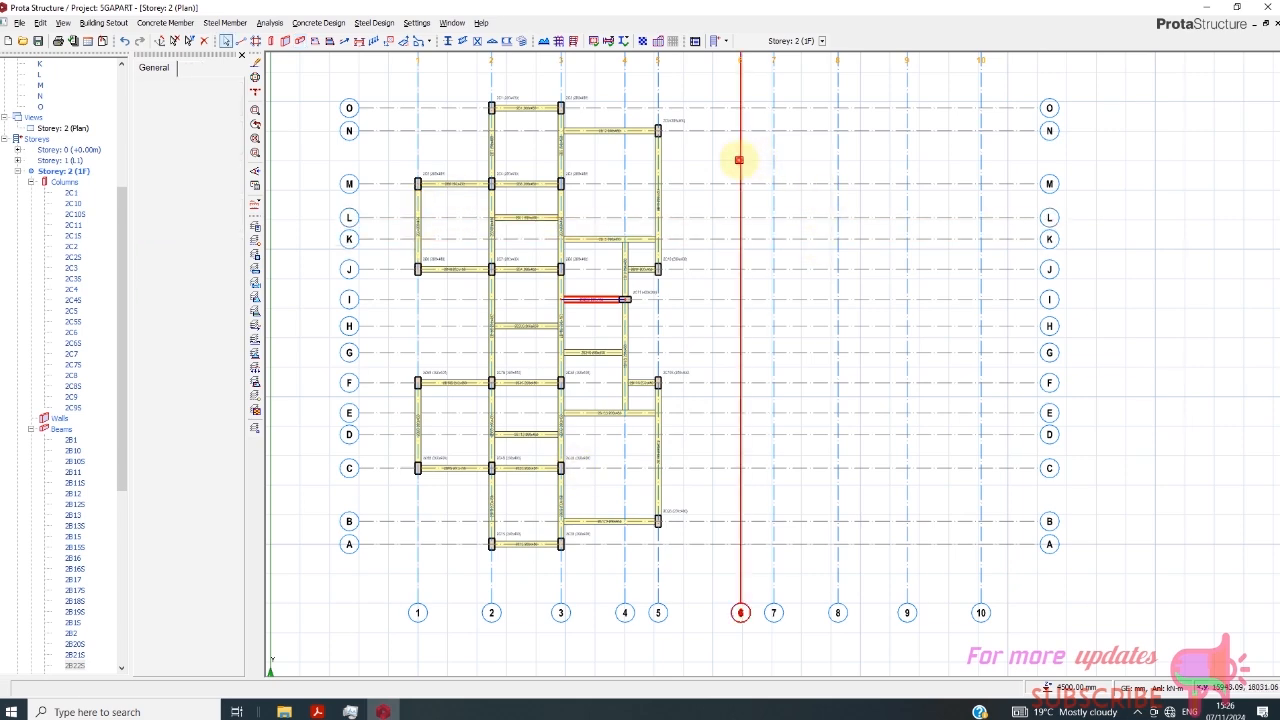
{"action": "left_click", "coordinate": [738, 164]}
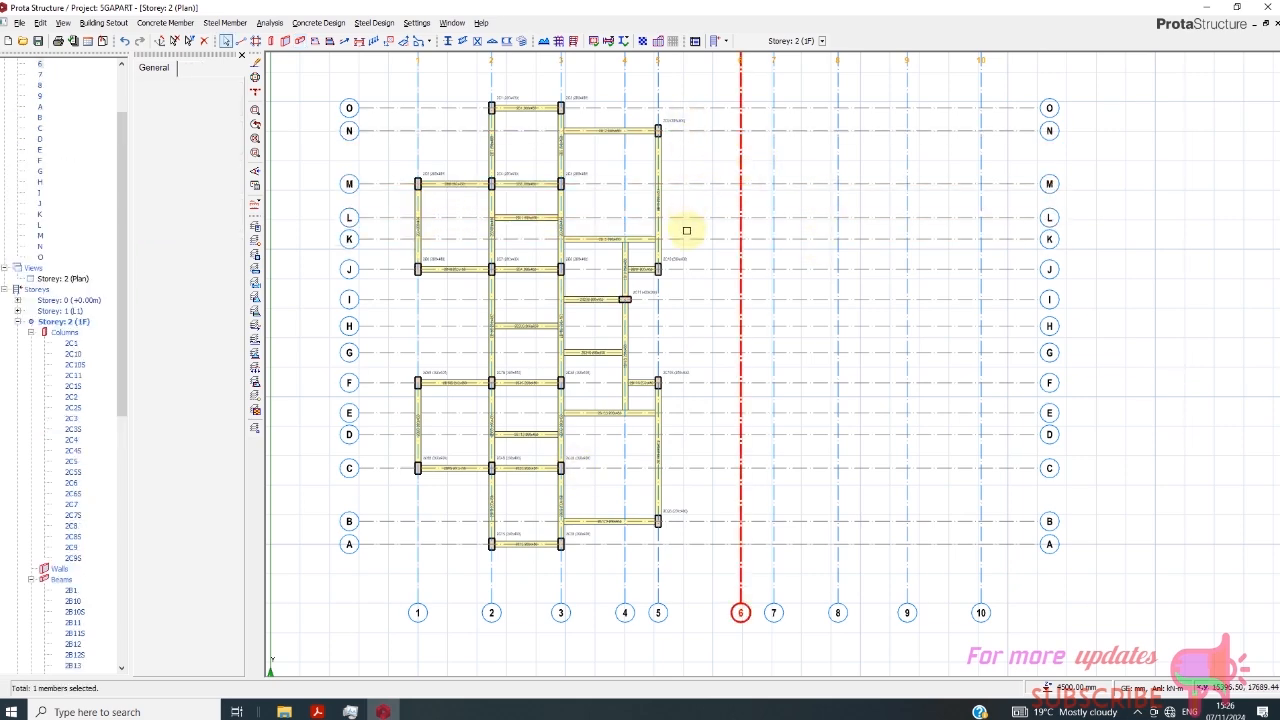
{"action": "scroll", "coordinate": [690, 230], "scroll_direction": "down", "scroll_amount": 2}
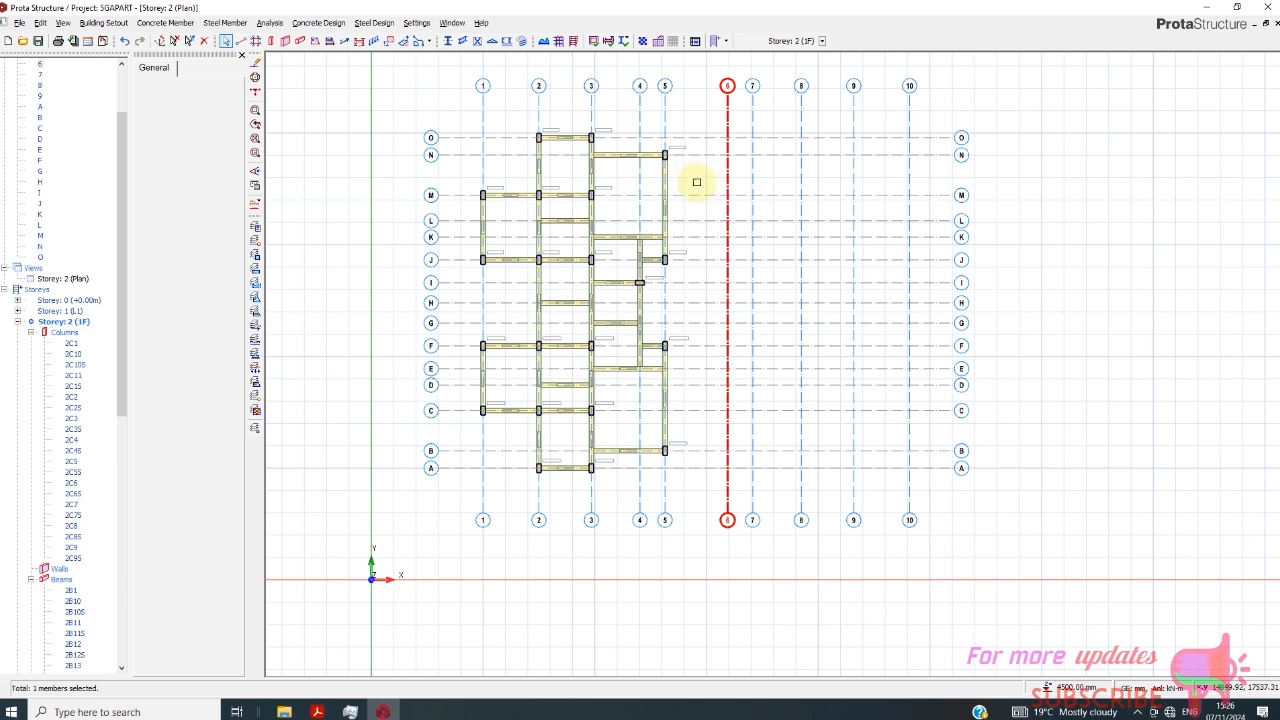
{"action": "right_click", "coordinate": [696, 182]}
{"action": "left_click", "coordinate": [750, 214]}
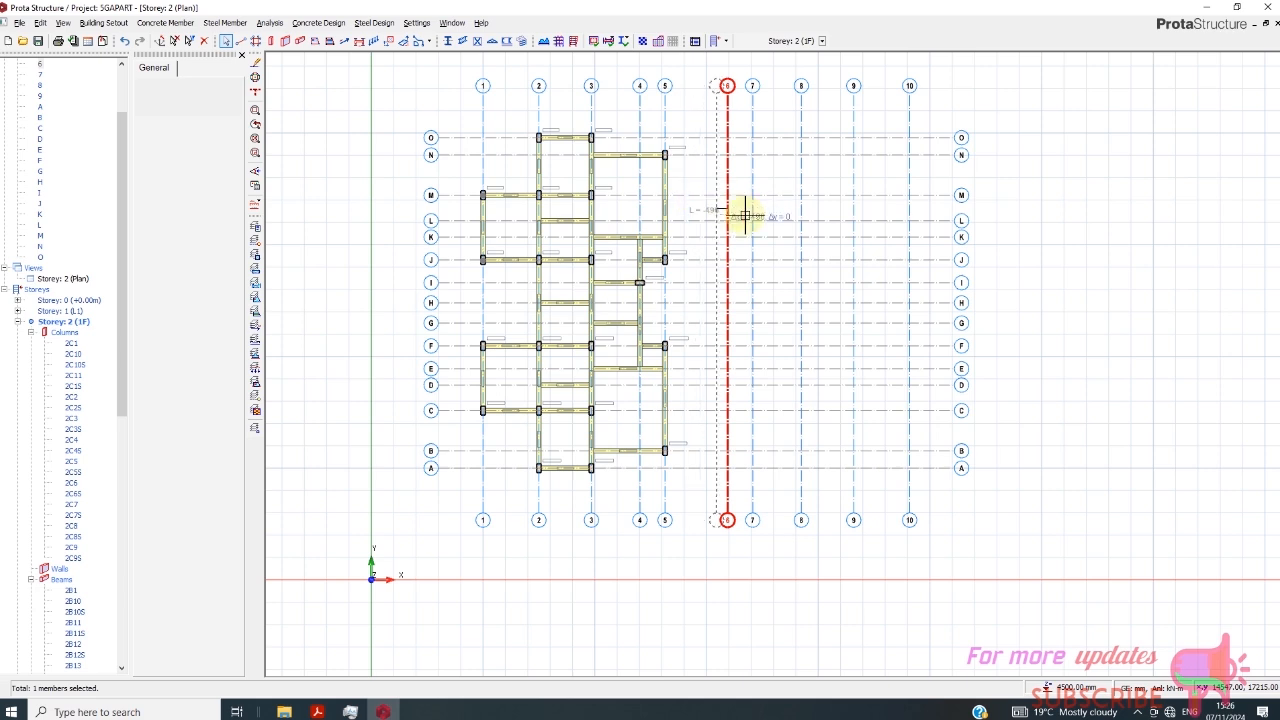
{"action": "key", "text": "Escape"}
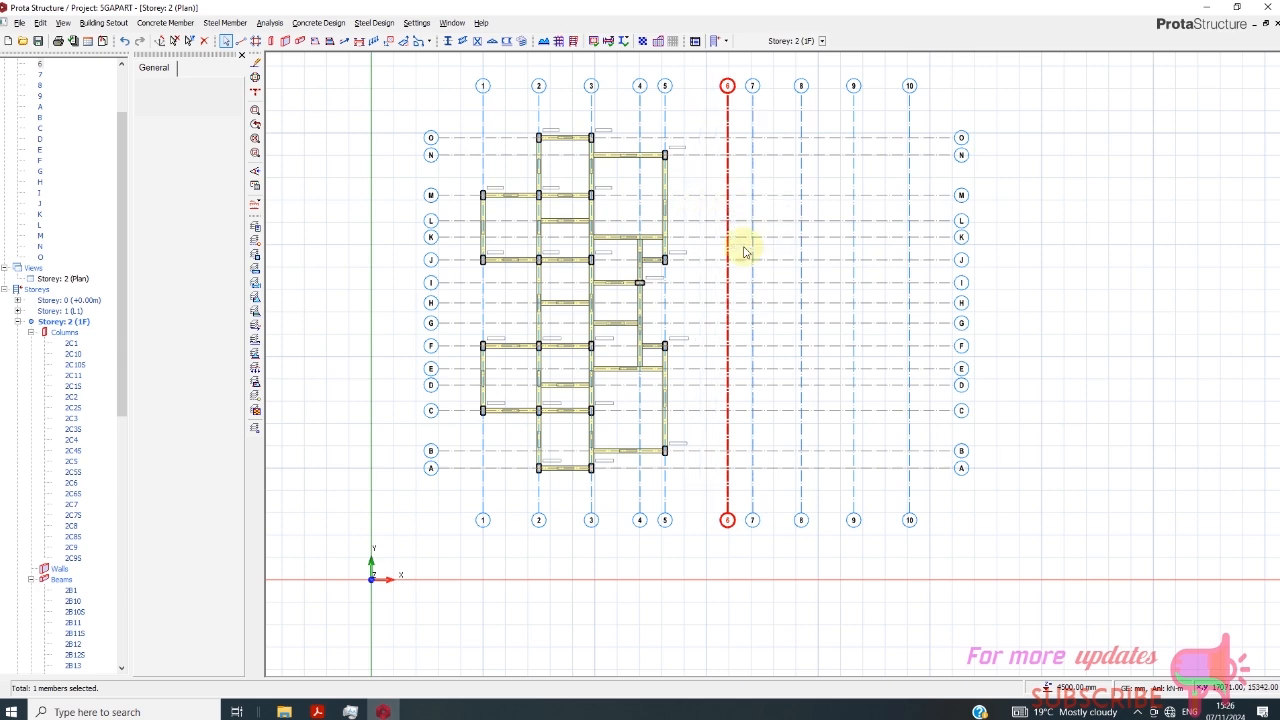
- Try to mirror all first-floor columns and beams about the gap between axes 5 and 6
{"action": "left_click_drag", "start_coordinate": [426, 116], "coordinate": [692, 507]}
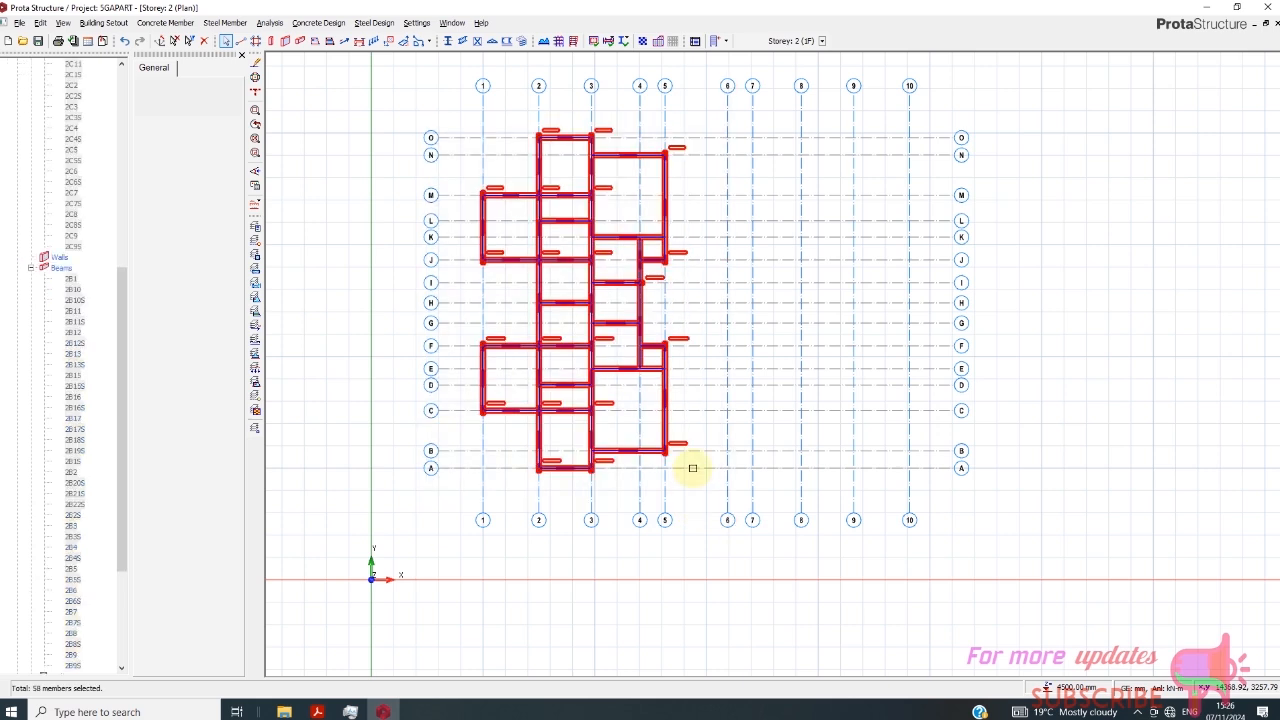
{"action": "right_click", "coordinate": [340, 101]}
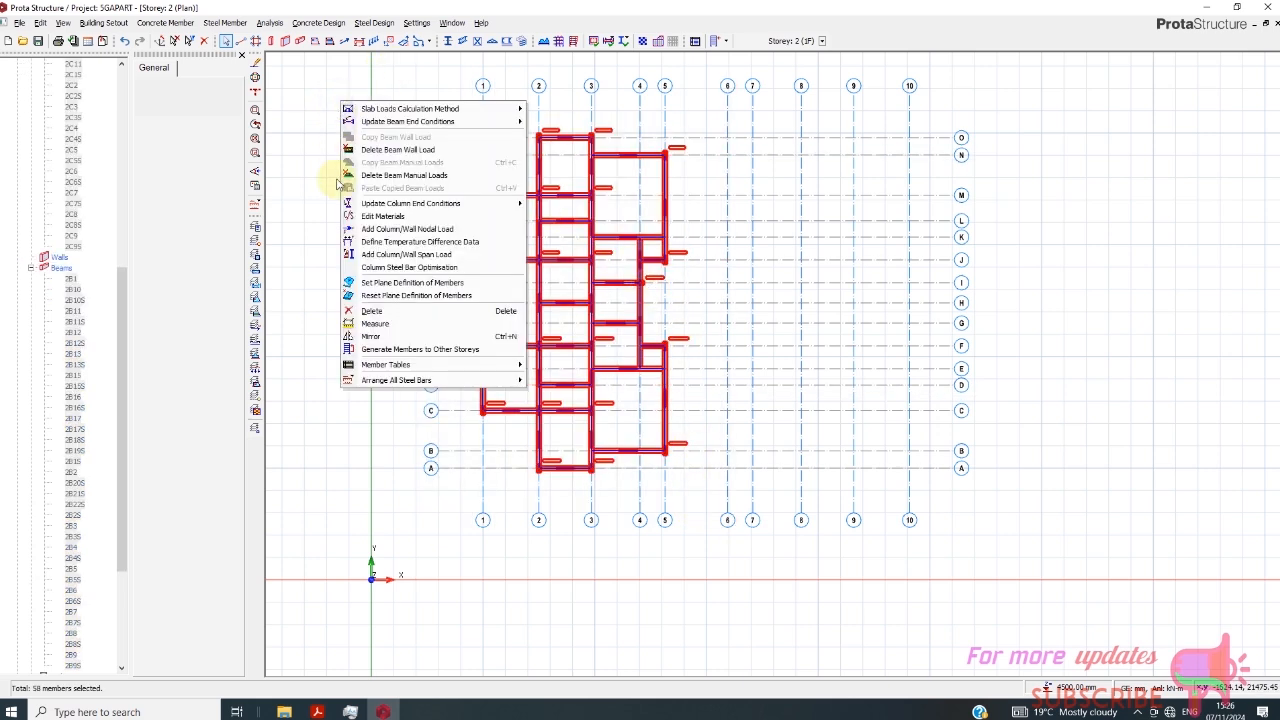
{"action": "left_click", "coordinate": [372, 337]}
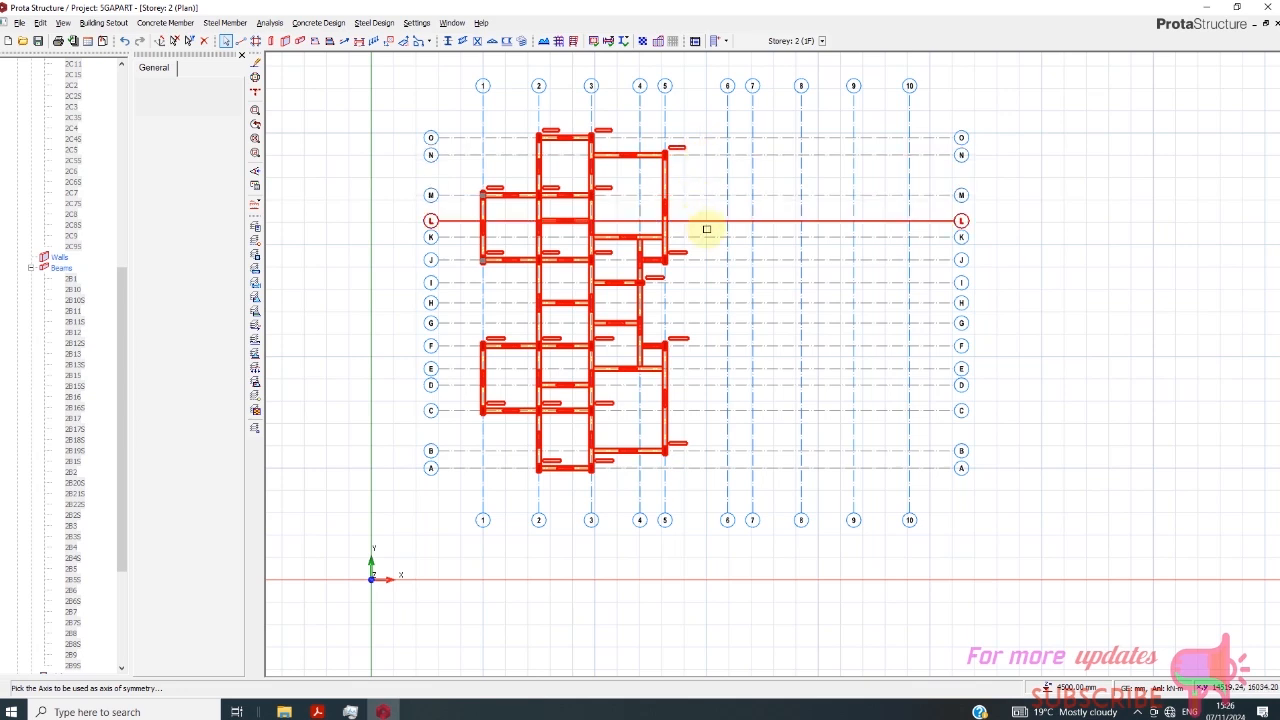
{"action": "left_click", "coordinate": [708, 297]}
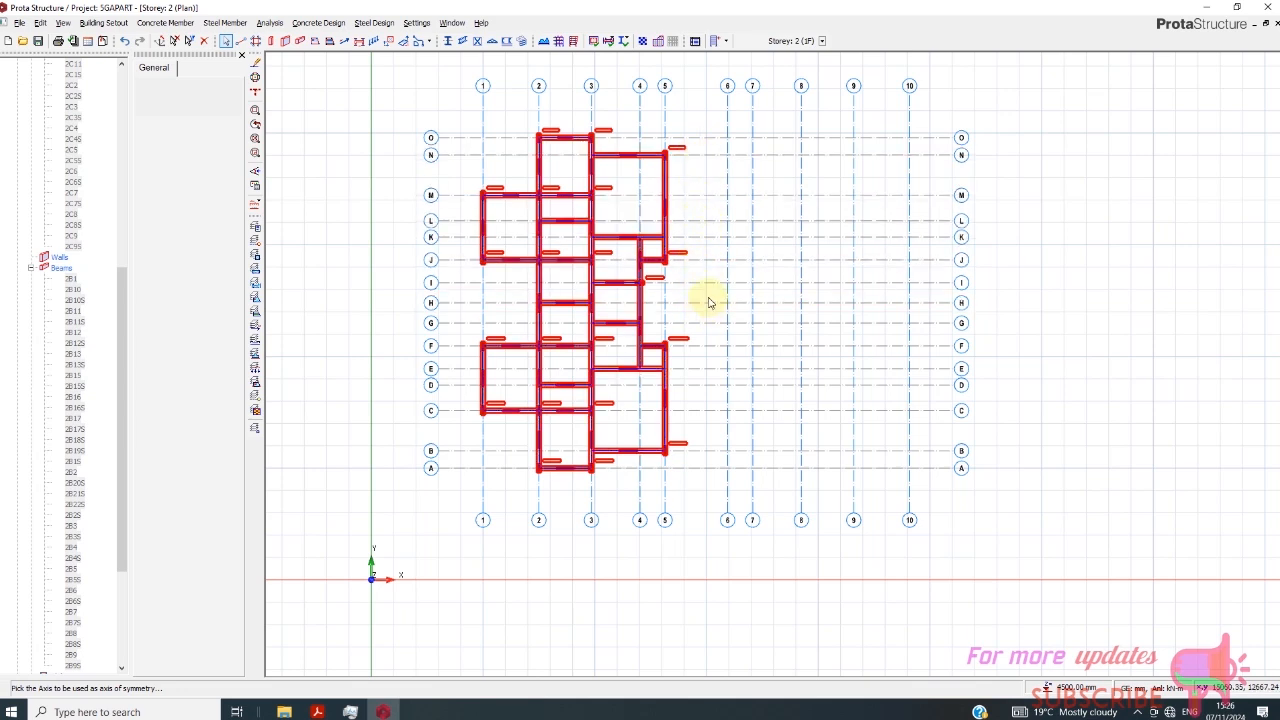
- Offset axis 6 to create a new vertical axis at the midpoint between axes 5 and 6
{"action": "left_click", "coordinate": [726, 198]}
{"action": "right_click", "coordinate": [707, 179]}
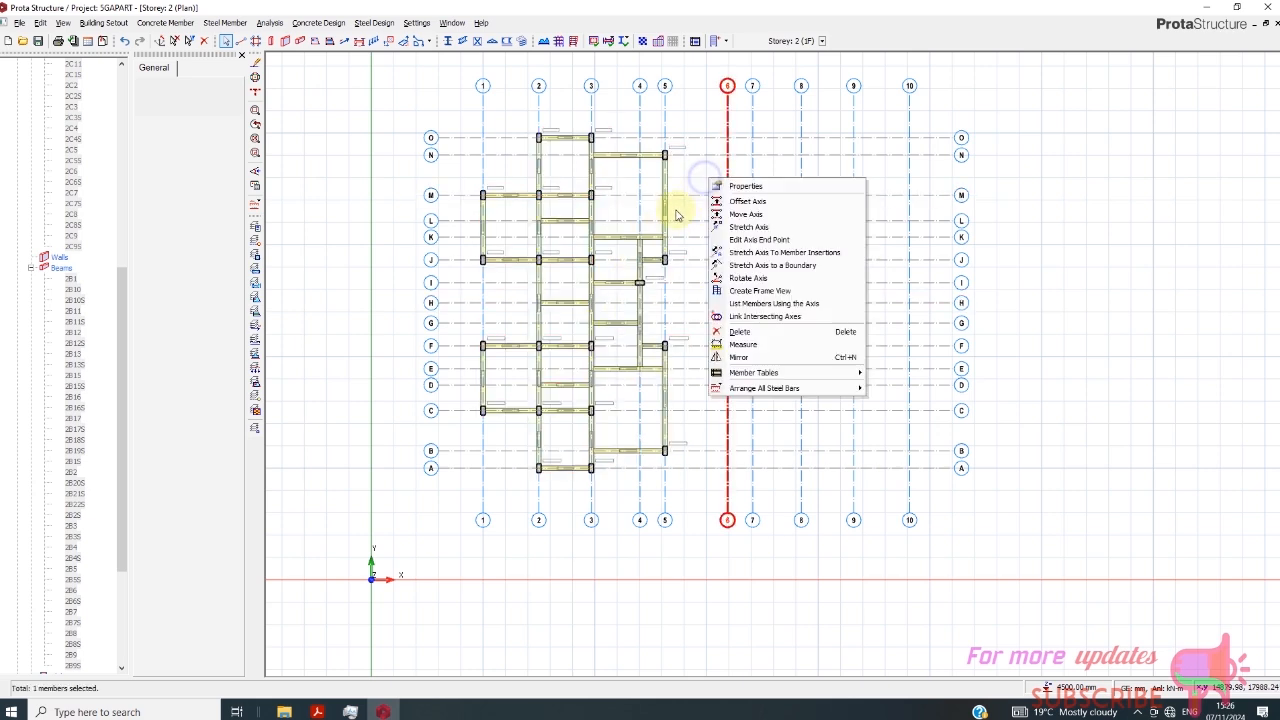
{"action": "left_click", "coordinate": [745, 201]}
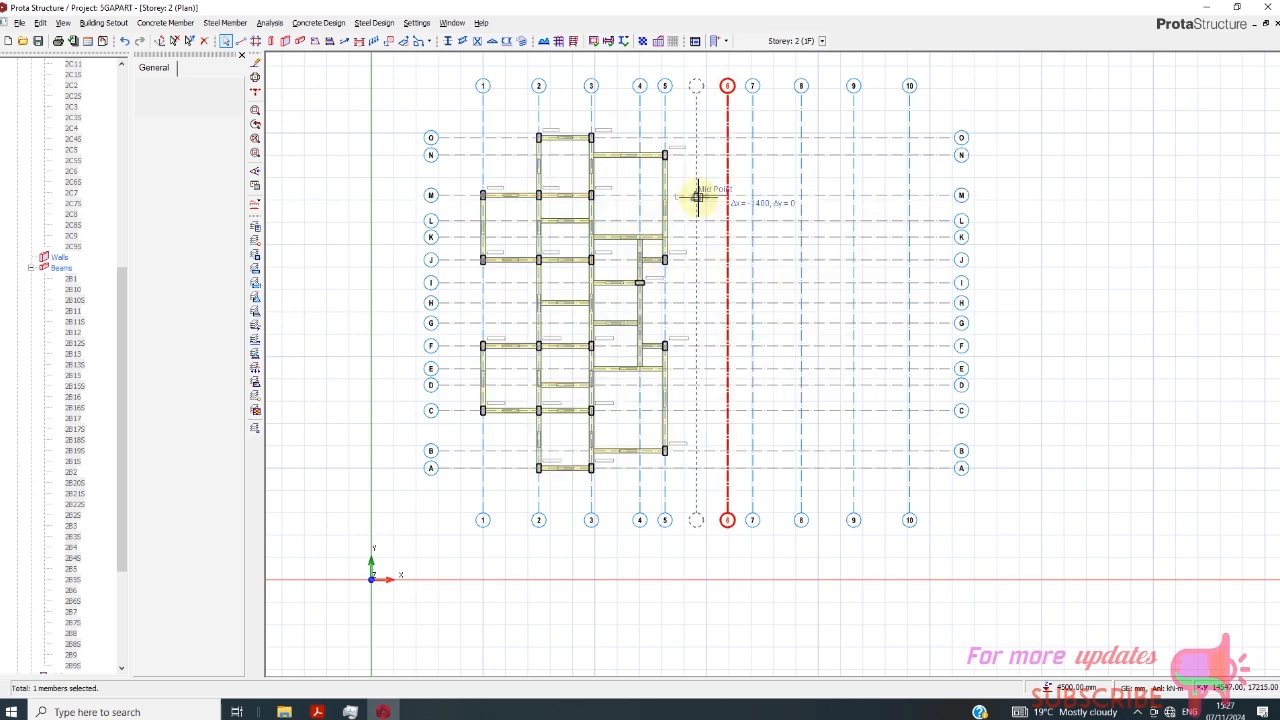
{"action": "left_click", "coordinate": [697, 197]}
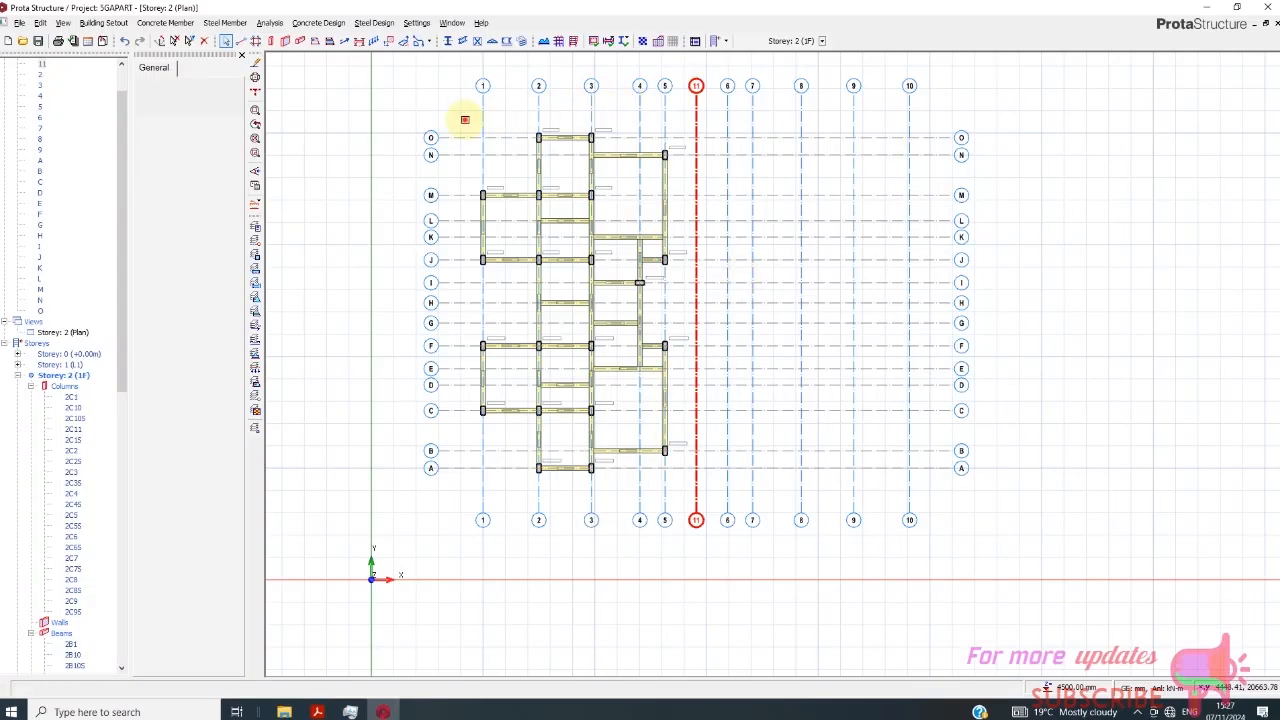
{"action": "left_click_drag", "start_coordinate": [464, 118], "coordinate": [680, 496]}
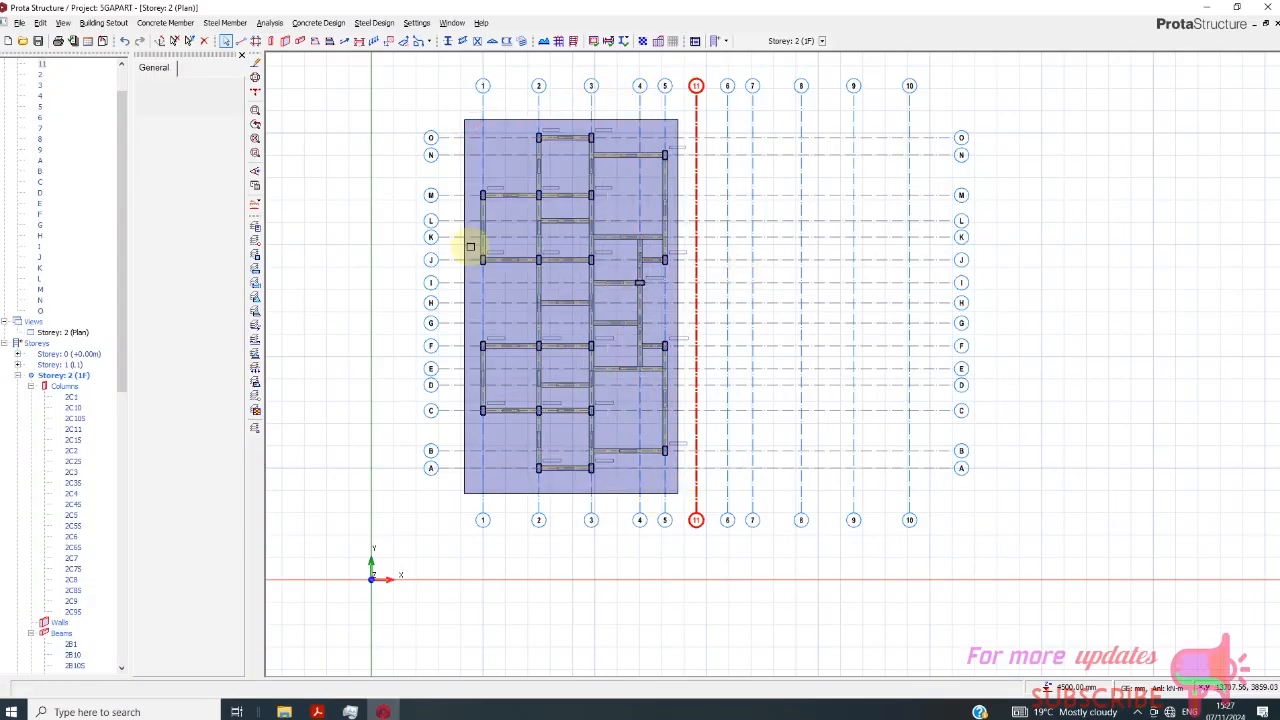
{"action": "right_click", "coordinate": [390, 139]}
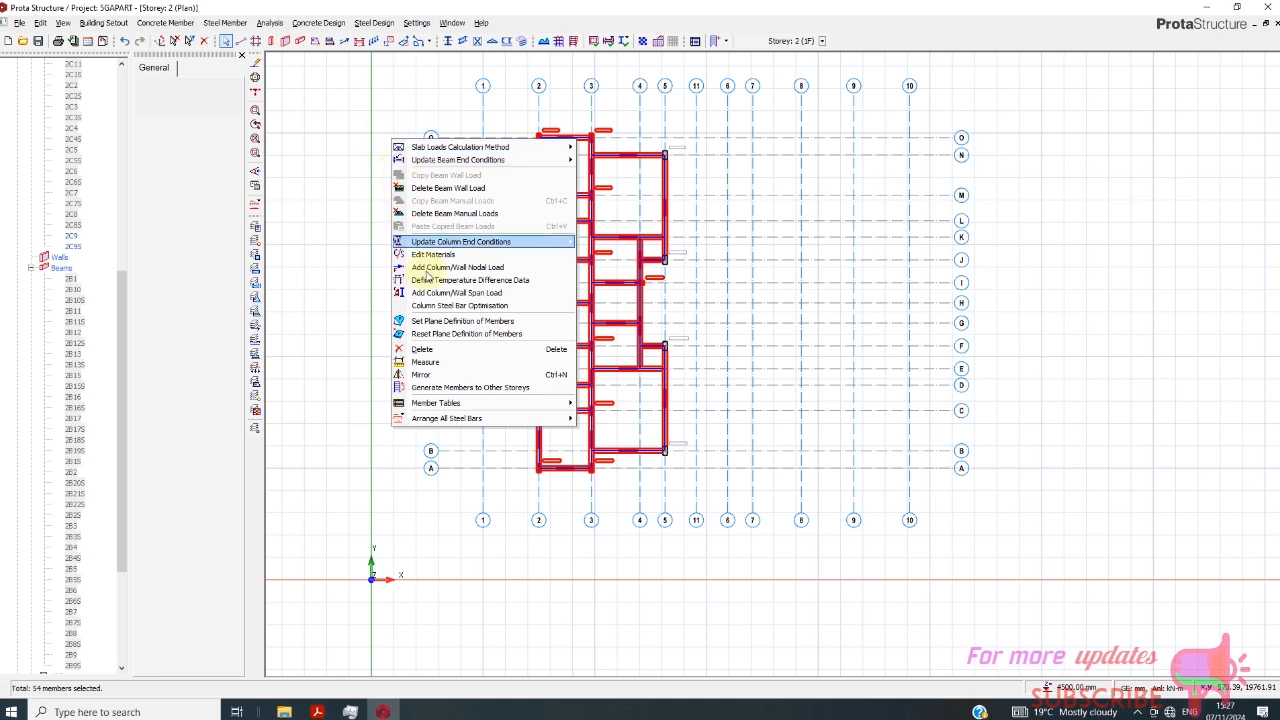
{"action": "left_click", "coordinate": [449, 374]}
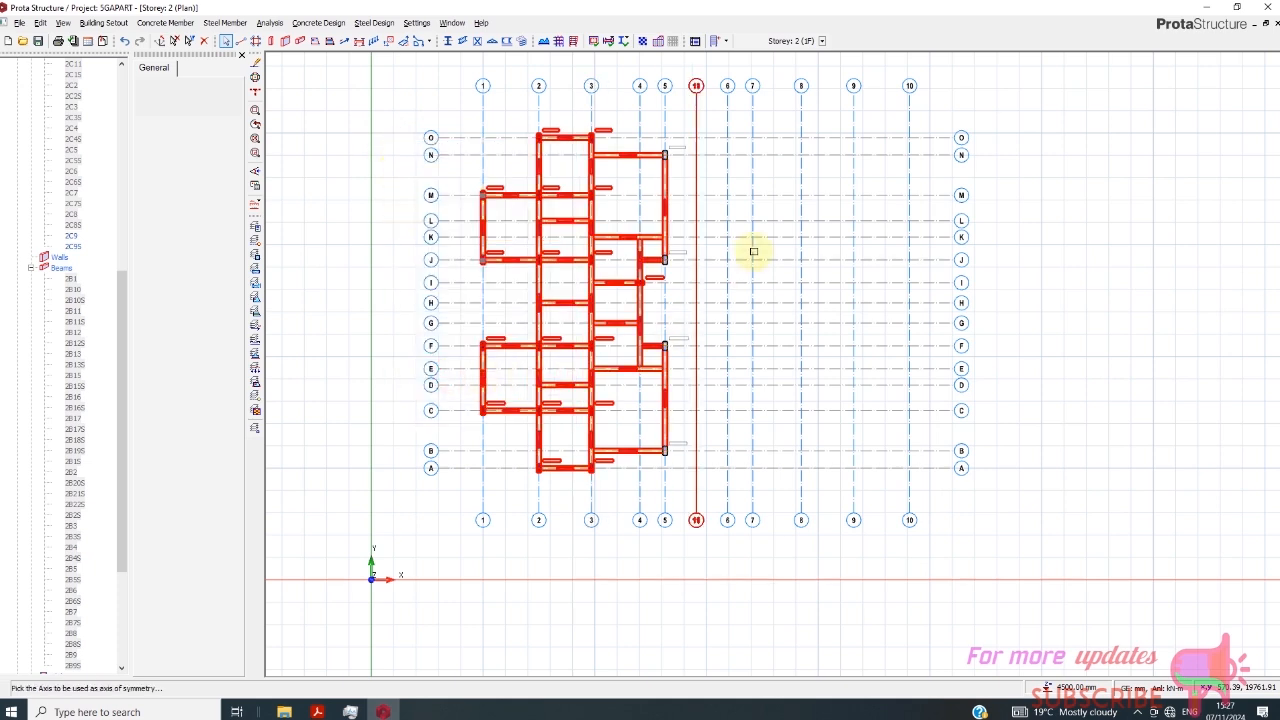
{"action": "left_click", "coordinate": [695, 168]}
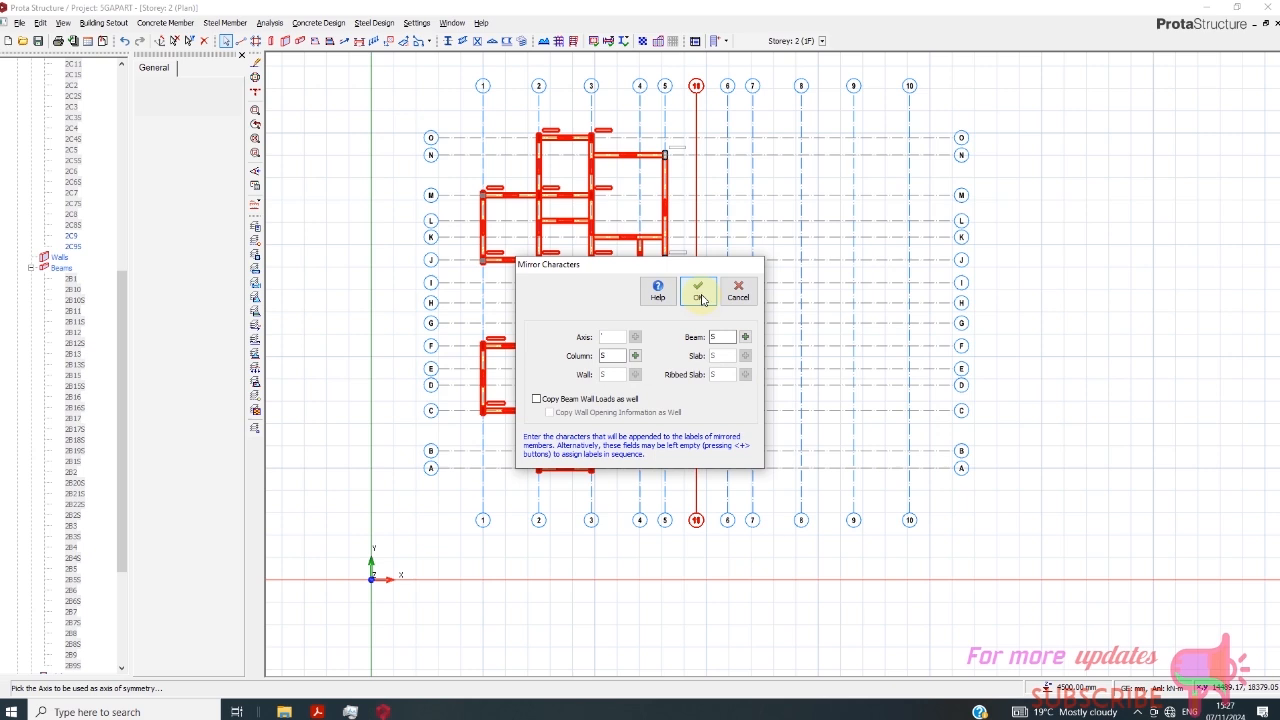
{"action": "left_click", "coordinate": [700, 297]}
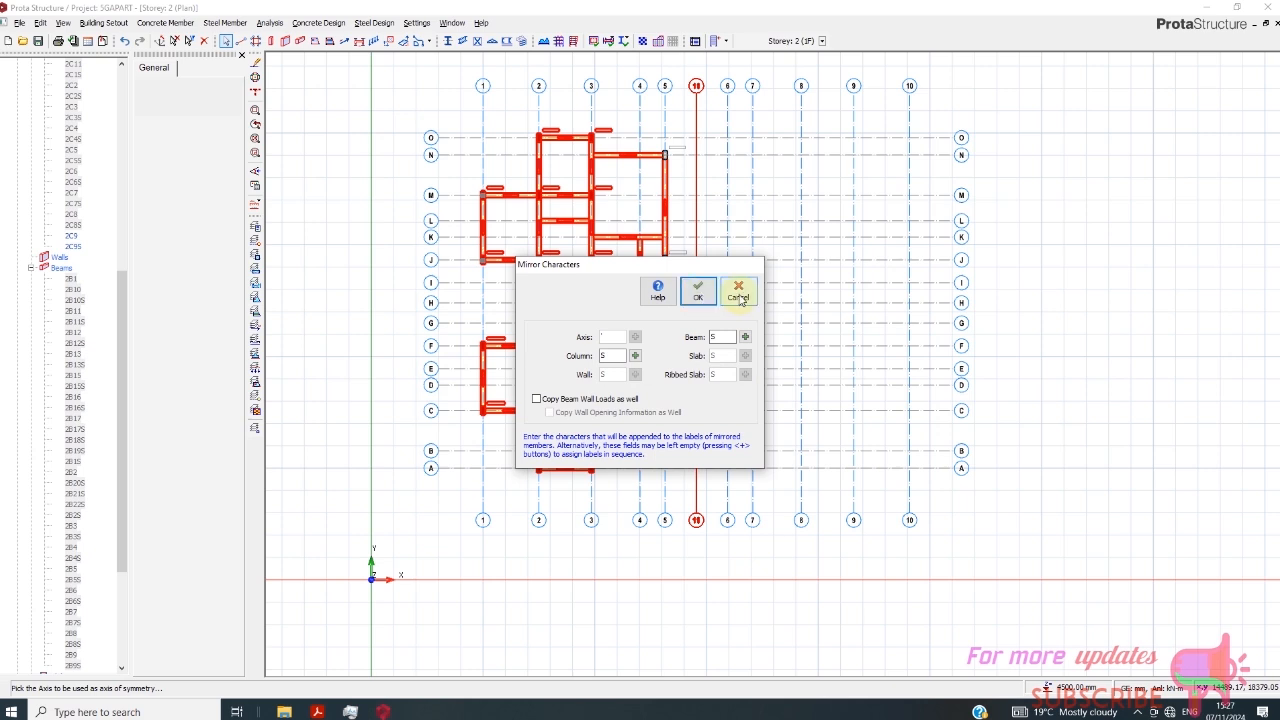
- Edit the wall load of the beam along axis C between axes 1 and 2, choosing 140 Block Wall as the wall type
{"action": "scroll", "coordinate": [525, 470], "scroll_direction": "up", "scroll_amount": 1}
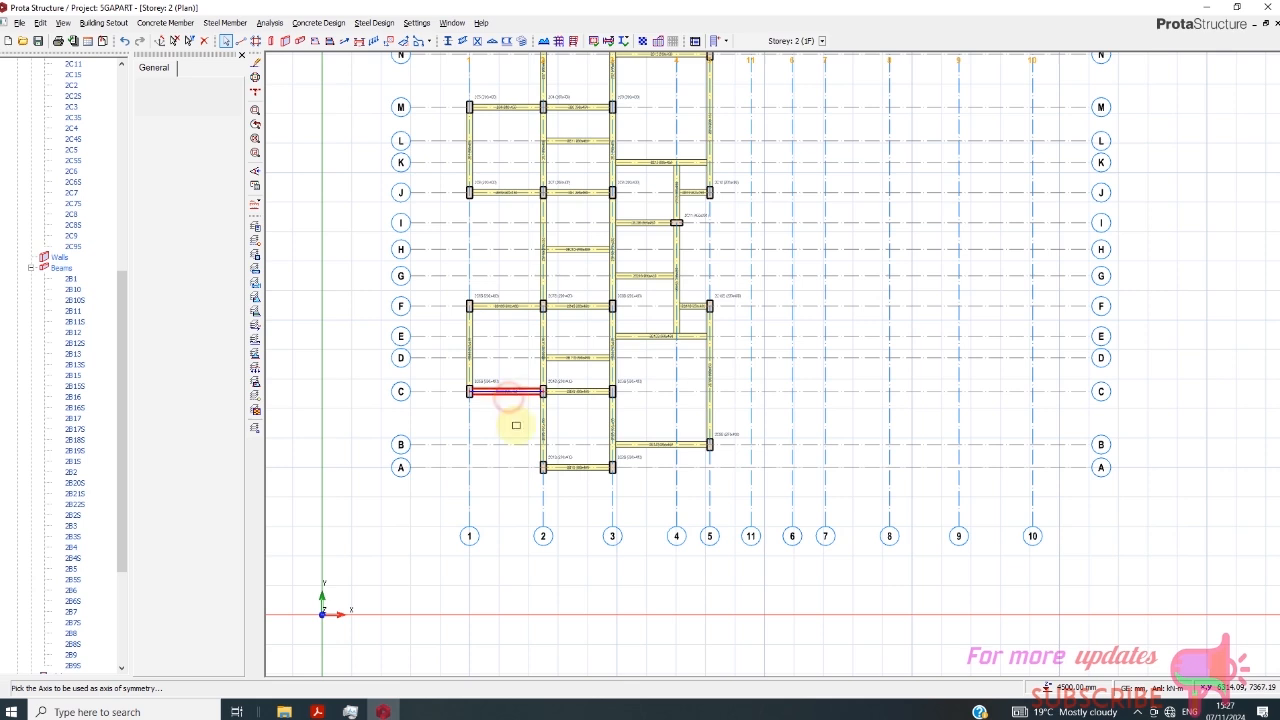
{"action": "left_click", "coordinate": [510, 400]}
{"action": "right_click", "coordinate": [508, 404]}
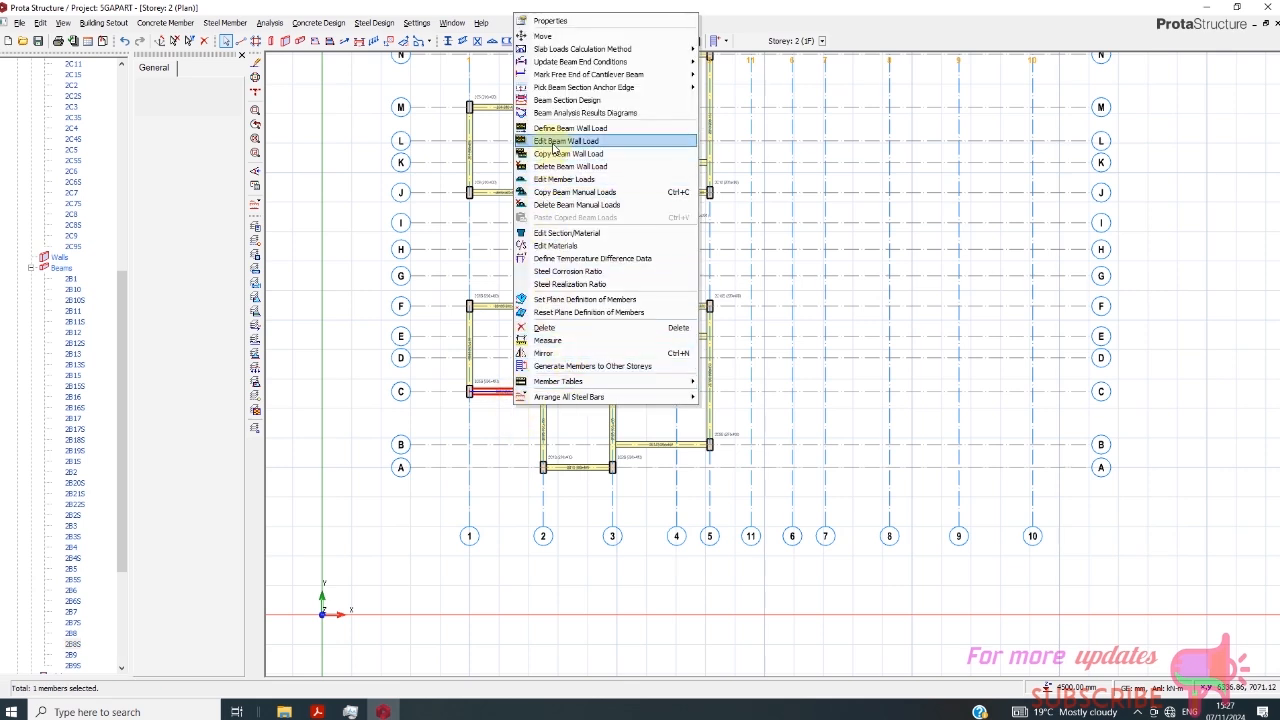
{"action": "left_click", "coordinate": [555, 143]}
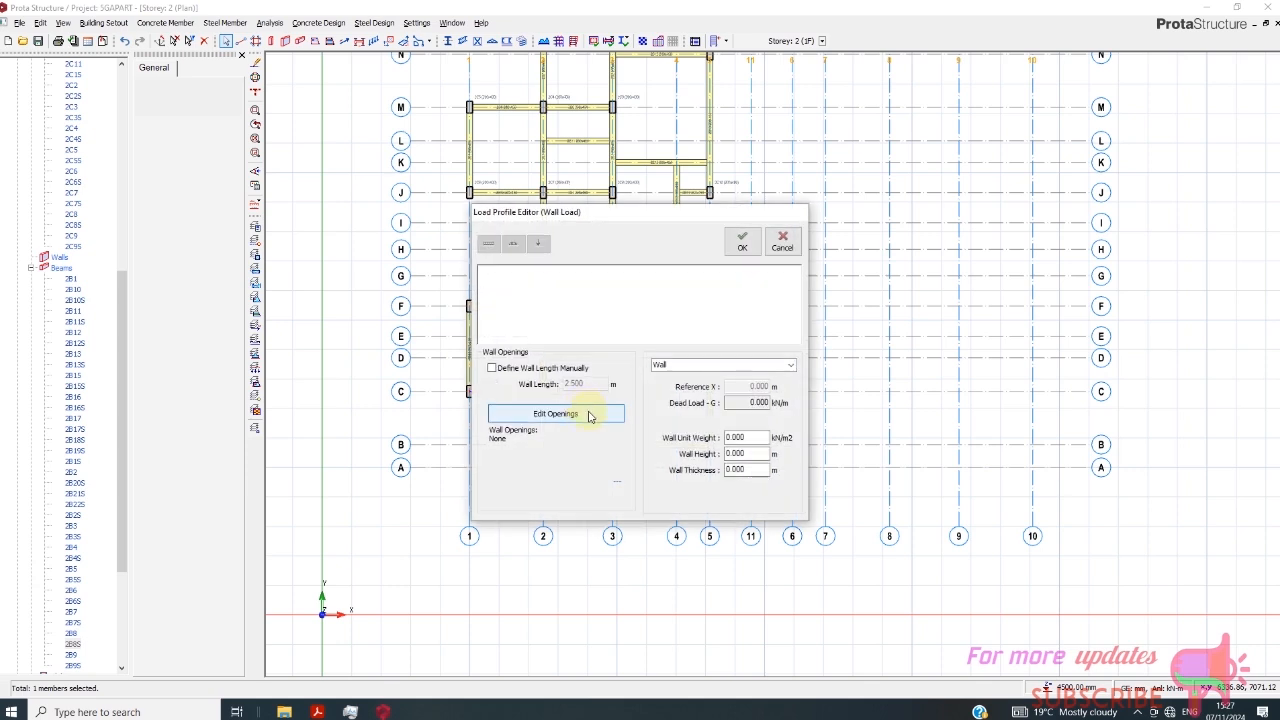
{"action": "left_click", "coordinate": [763, 363]}
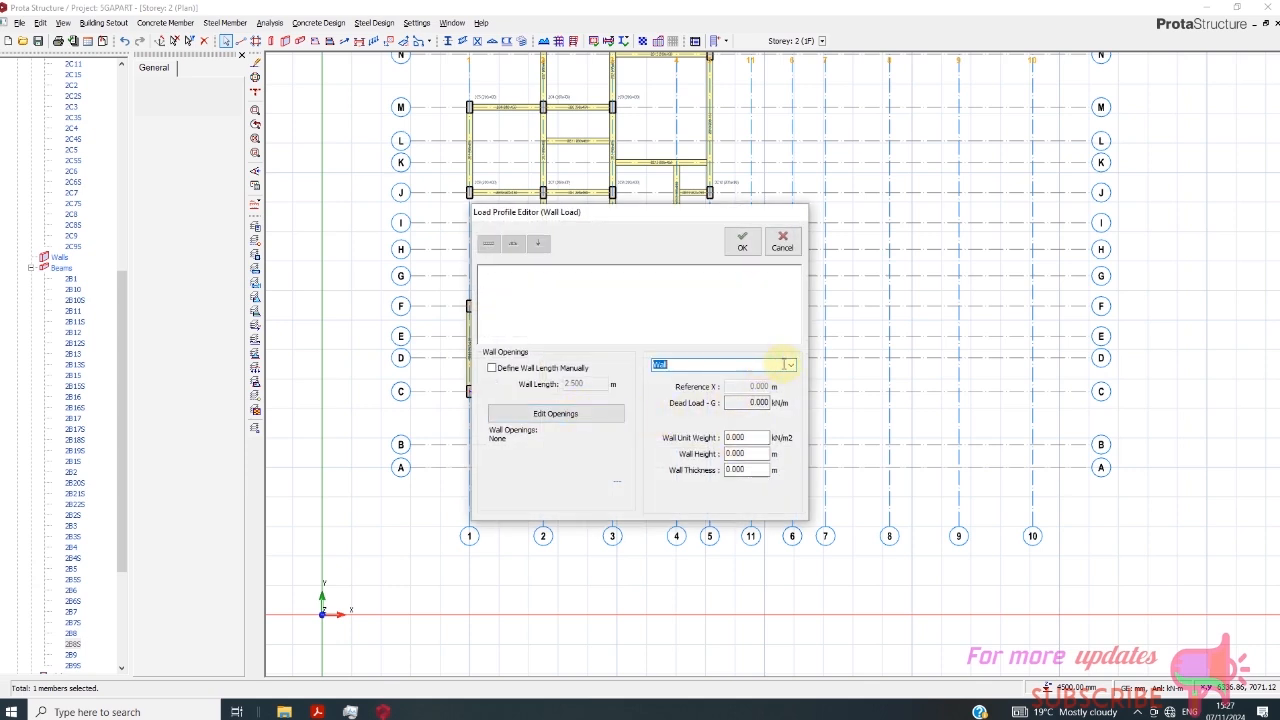
{"action": "left_click", "coordinate": [785, 364]}
{"action": "left_click", "coordinate": [705, 437]}
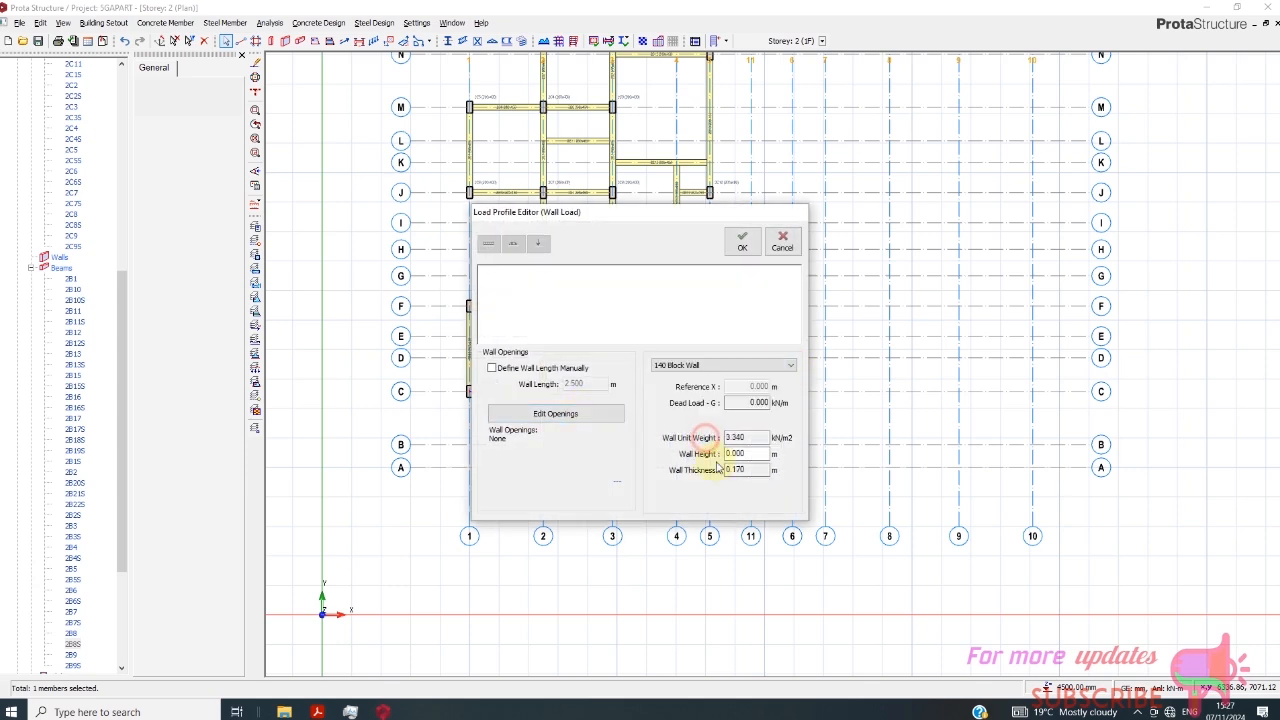
- Set the wall height of the beam's block wall load to 2.4 m
{"action": "left_click_drag", "start_coordinate": [753, 454], "coordinate": [697, 458]}
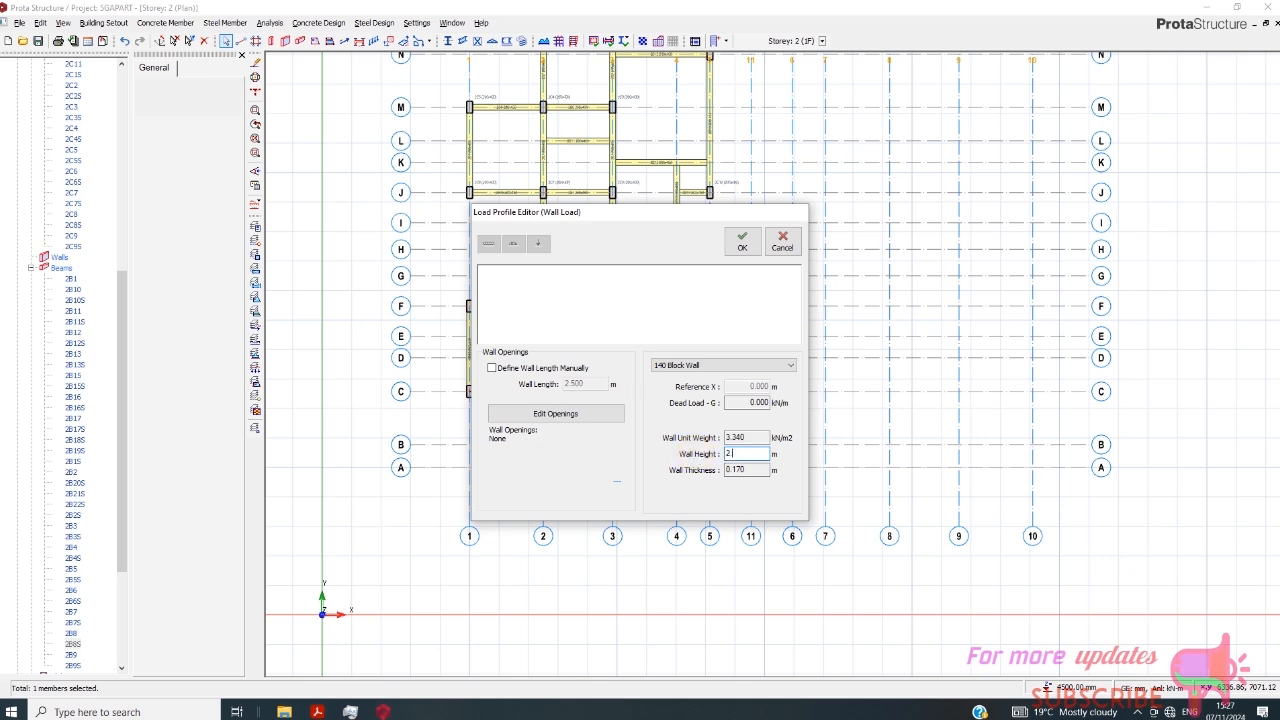
{"action": "left_click", "coordinate": [734, 467]}
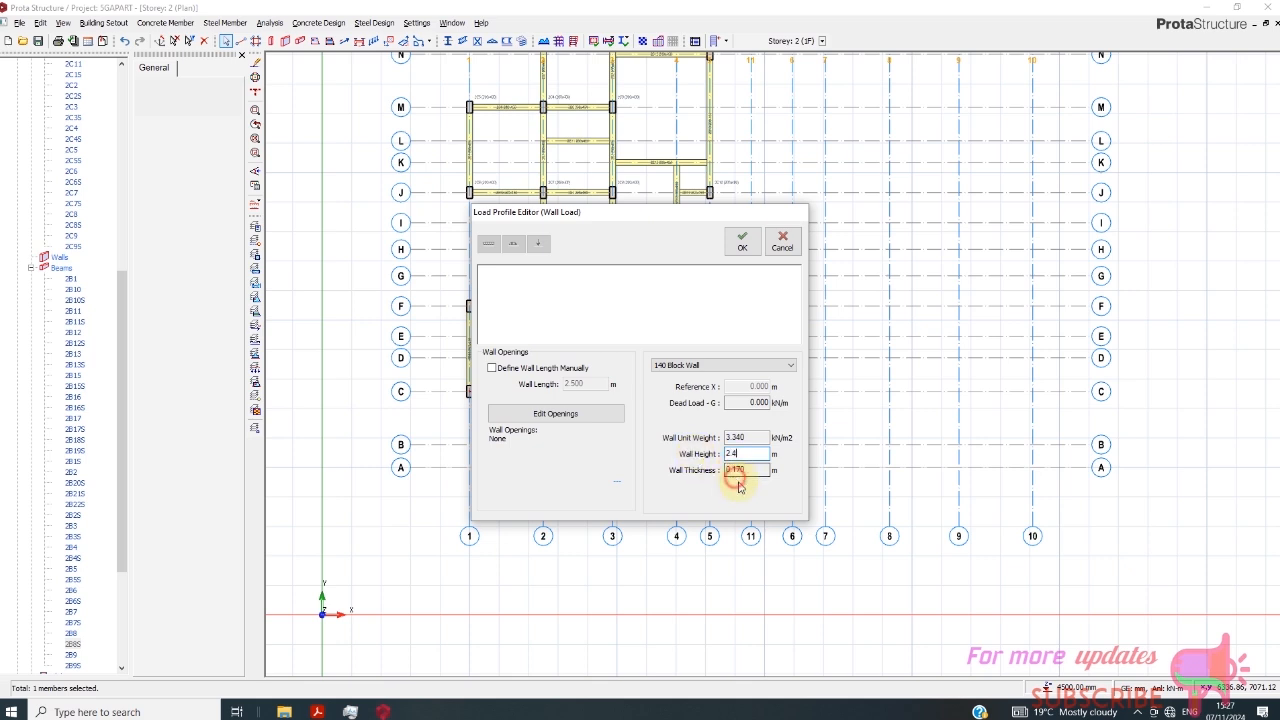
{"action": "left_click_drag", "start_coordinate": [752, 456], "coordinate": [704, 457]}
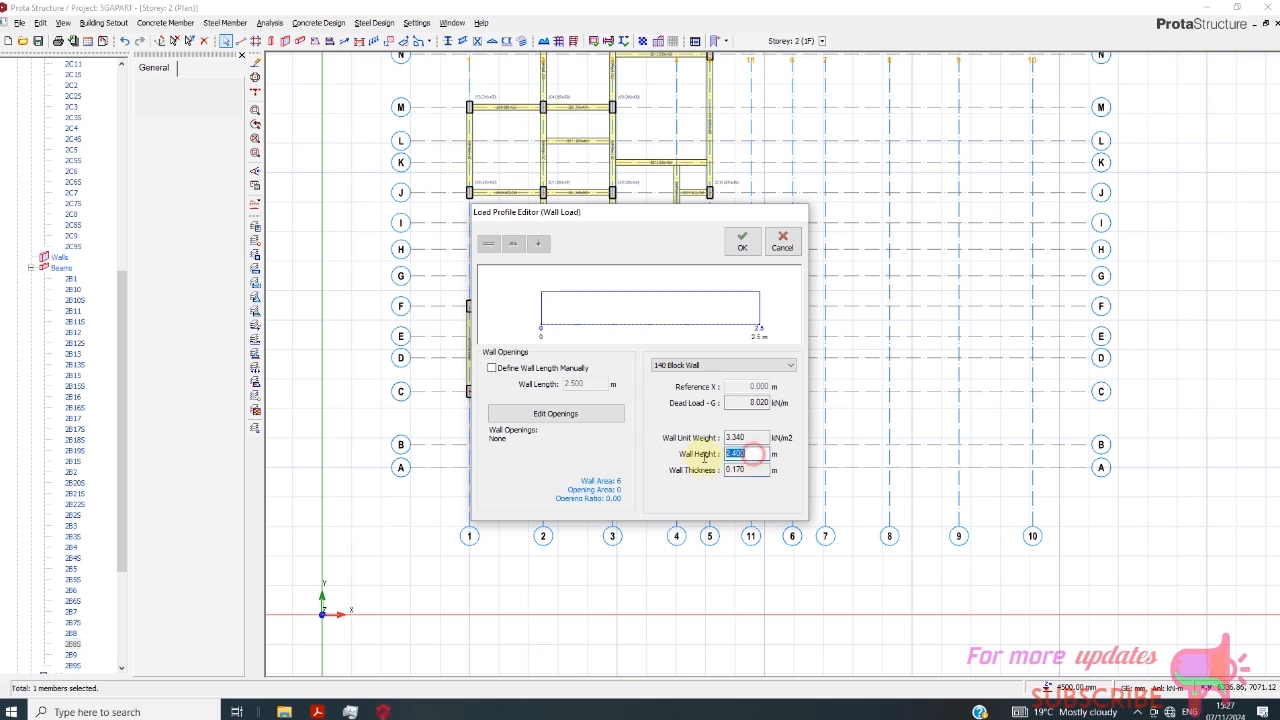
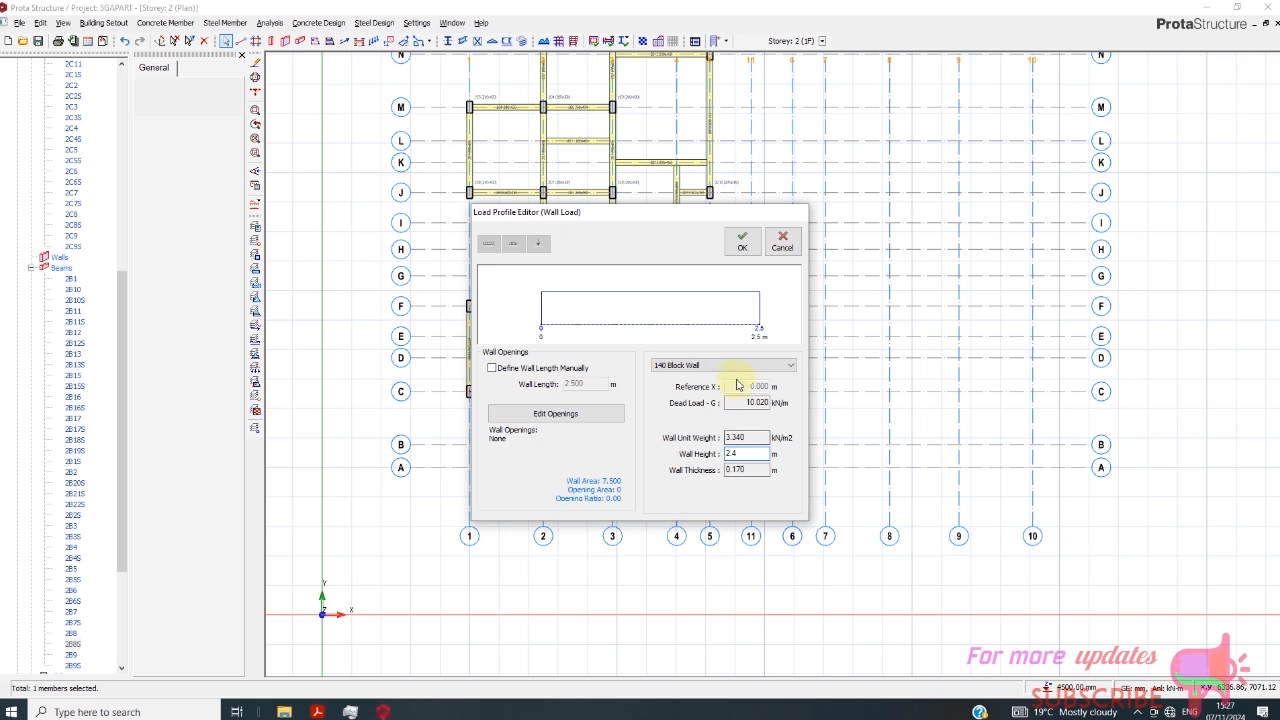
- Change the beam's wall load to the 200 Brick Wall - Singapore type with a 2 m wall height and confirm it
{"action": "left_click", "coordinate": [742, 470]}
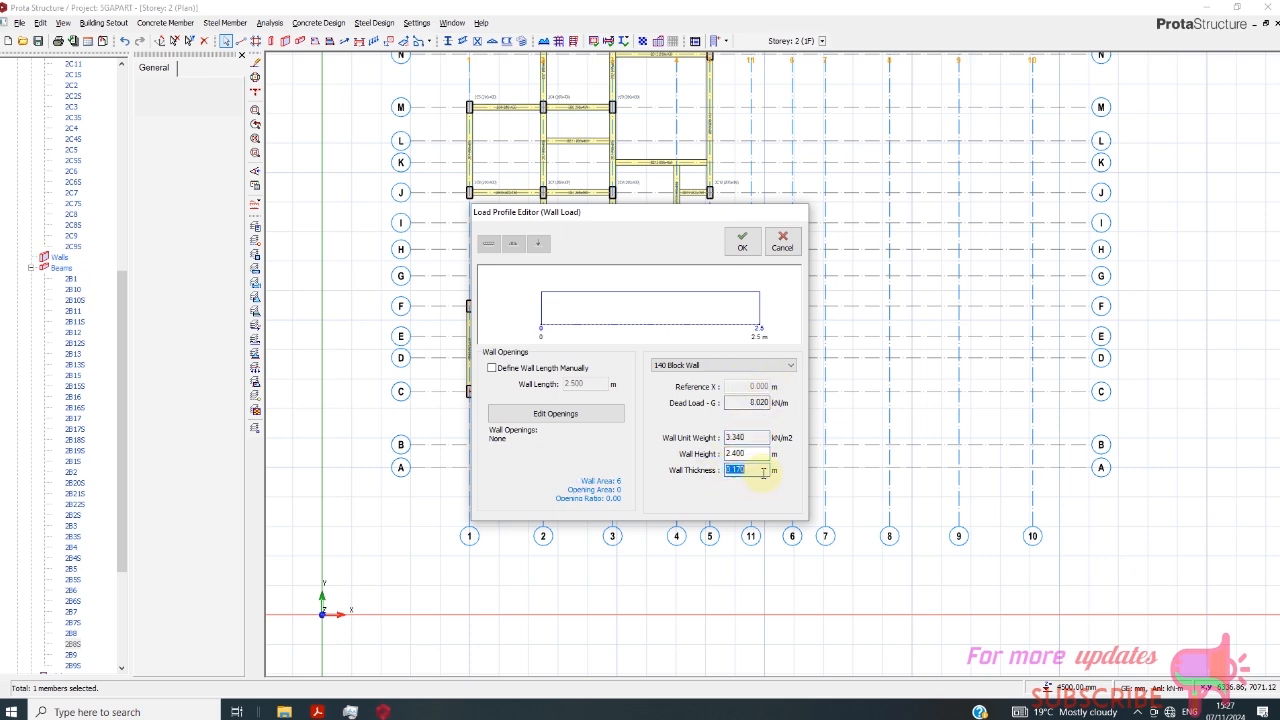
{"action": "left_click", "coordinate": [765, 365]}
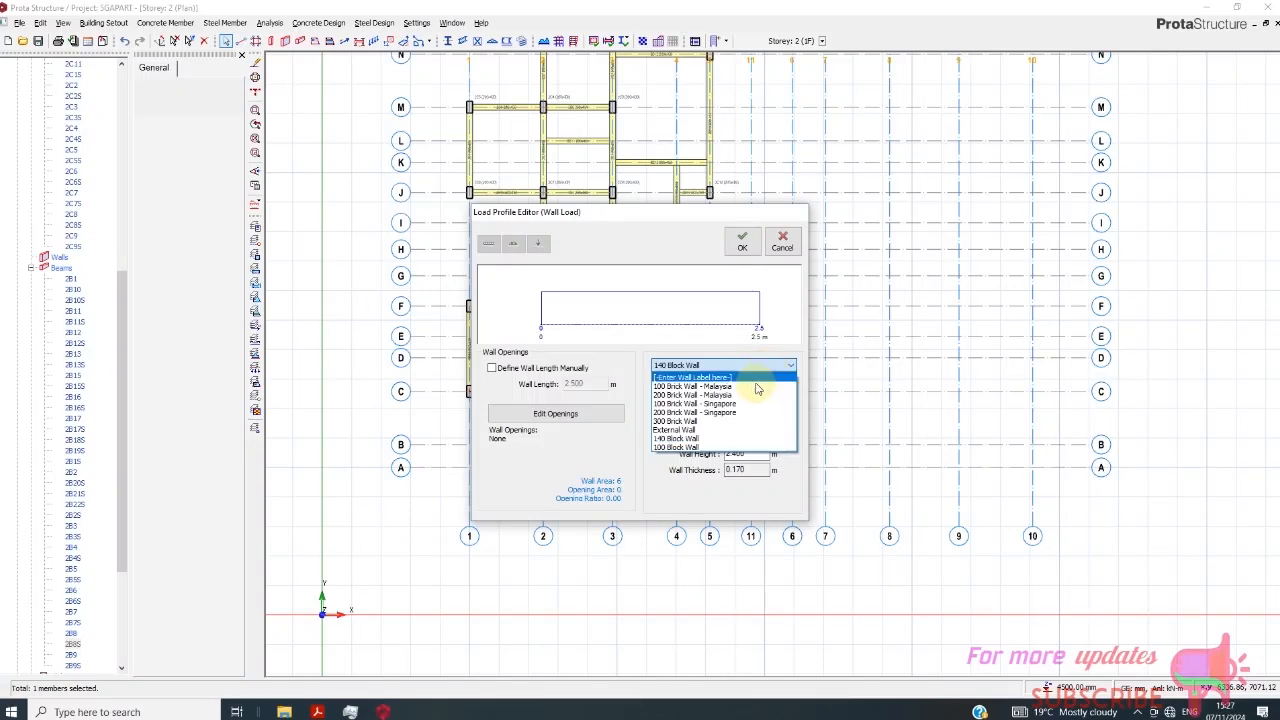
{"action": "left_click", "coordinate": [738, 413]}
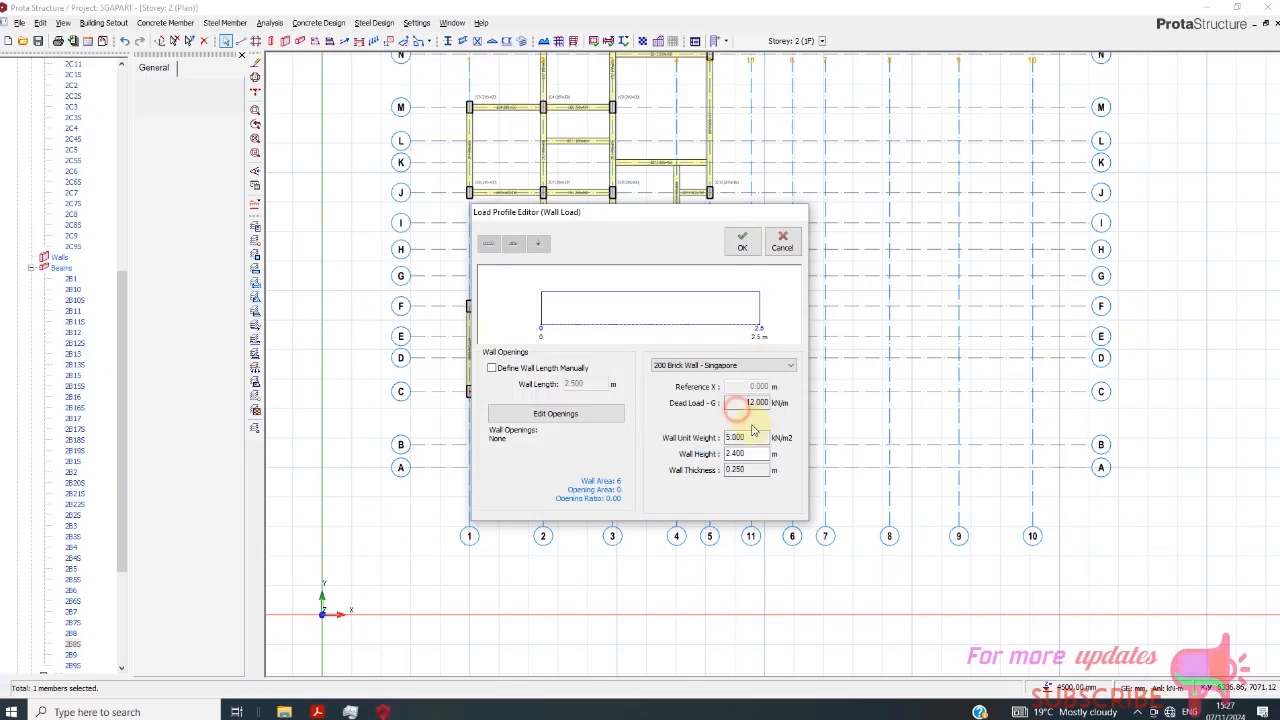
{"action": "left_click", "coordinate": [778, 366]}
{"action": "left_click", "coordinate": [758, 395]}
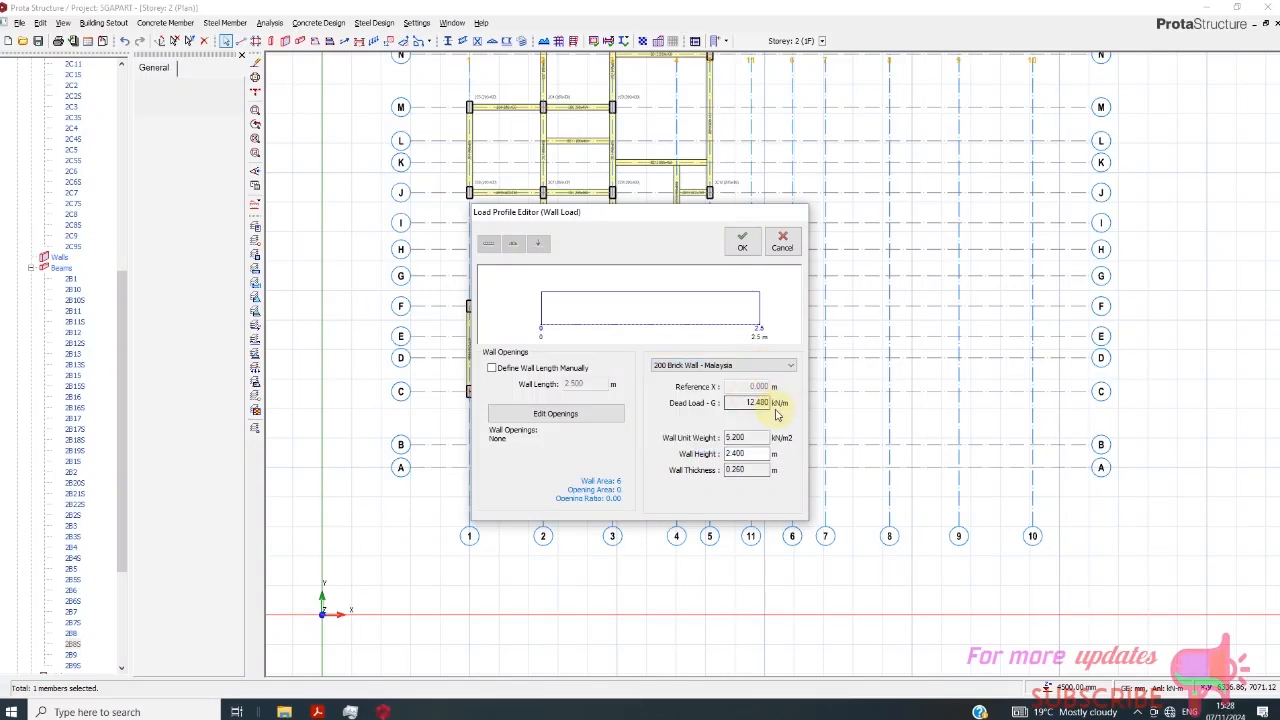
{"action": "left_click", "coordinate": [776, 367]}
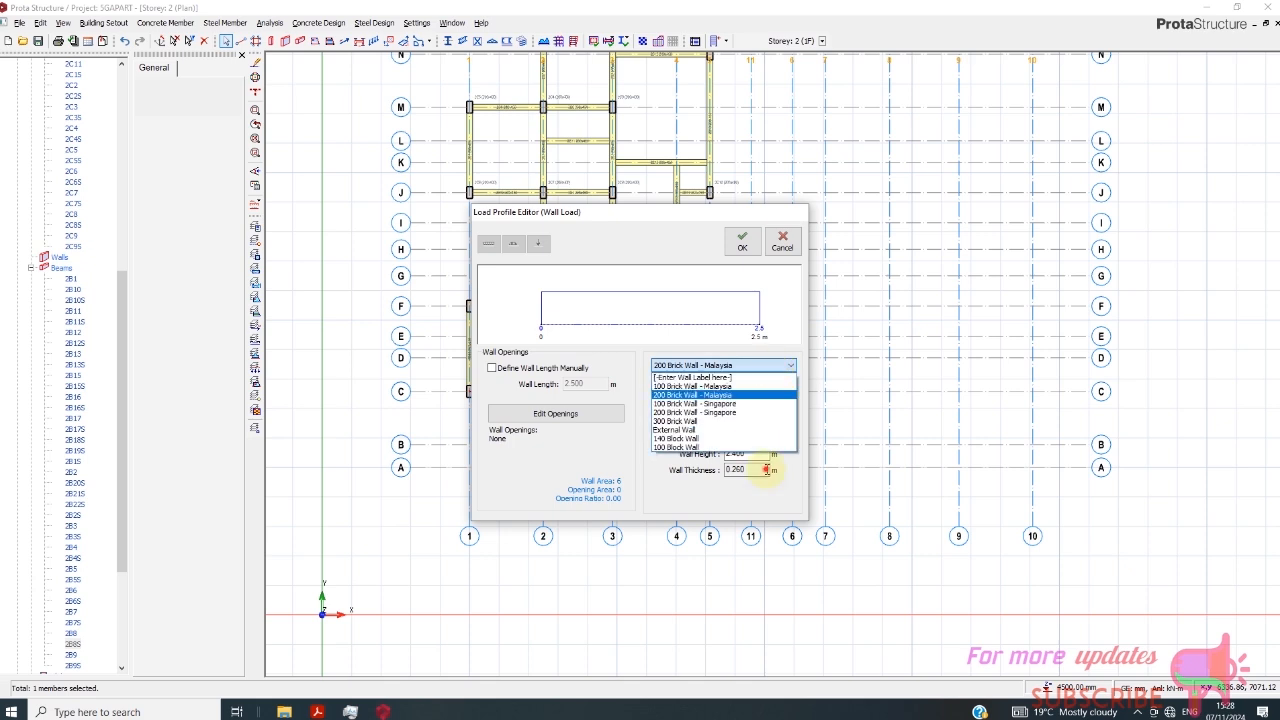
{"action": "left_click", "coordinate": [766, 470]}
{"action": "left_click_drag", "start_coordinate": [757, 455], "coordinate": [693, 478]}
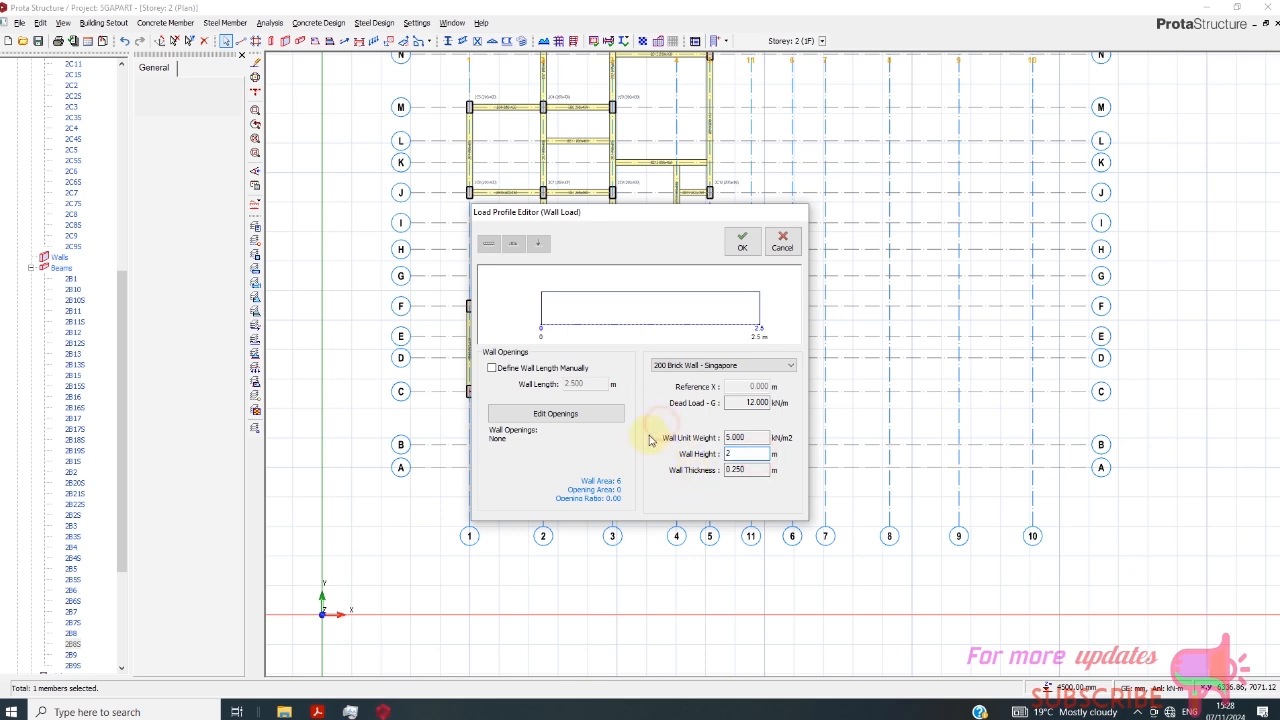
{"action": "double_click", "coordinate": [740, 470]}
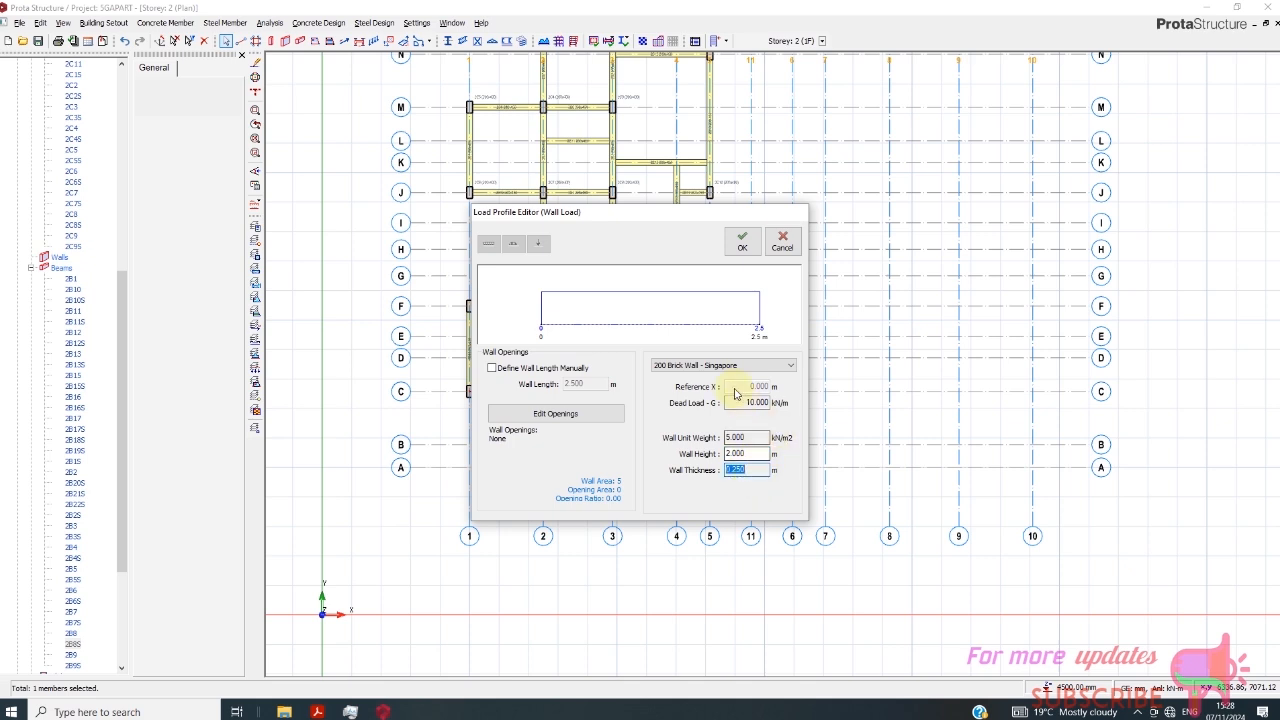
{"action": "left_click", "coordinate": [740, 248]}
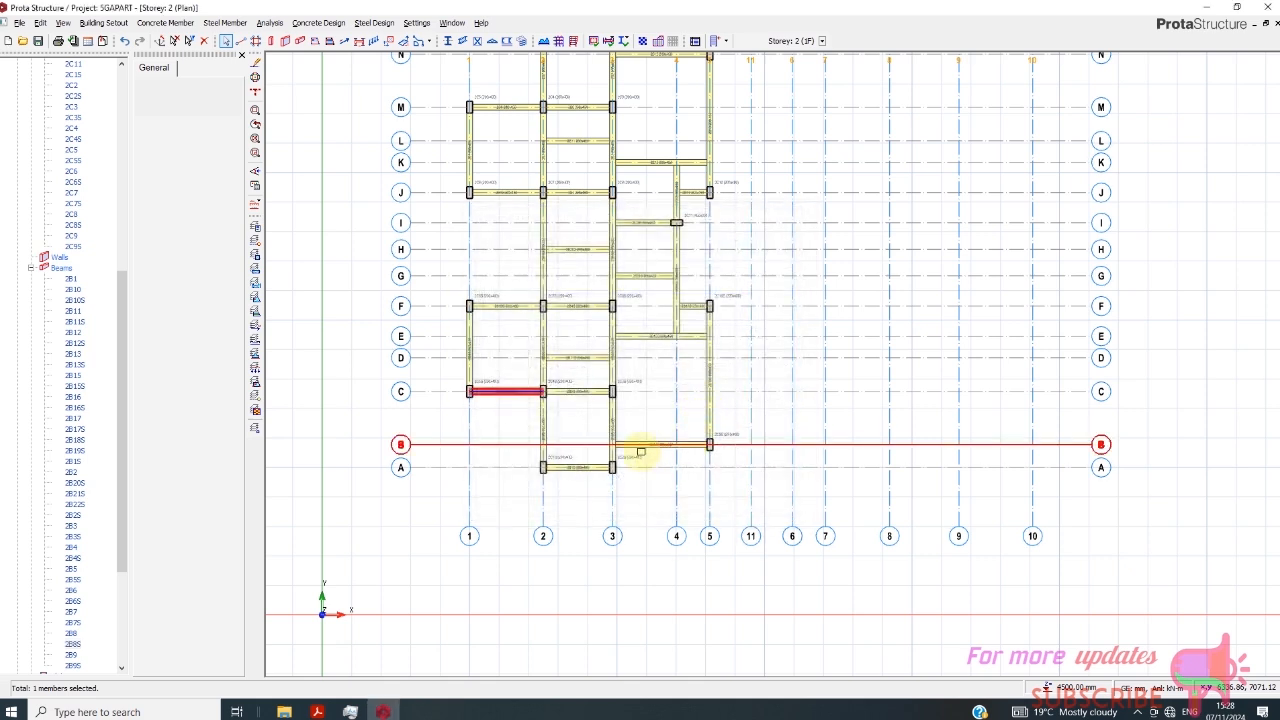
- Copy the wall load of the beam on axis C between axes 1 and 2 and paste it onto all first-floor beams
{"action": "right_click", "coordinate": [507, 393]}
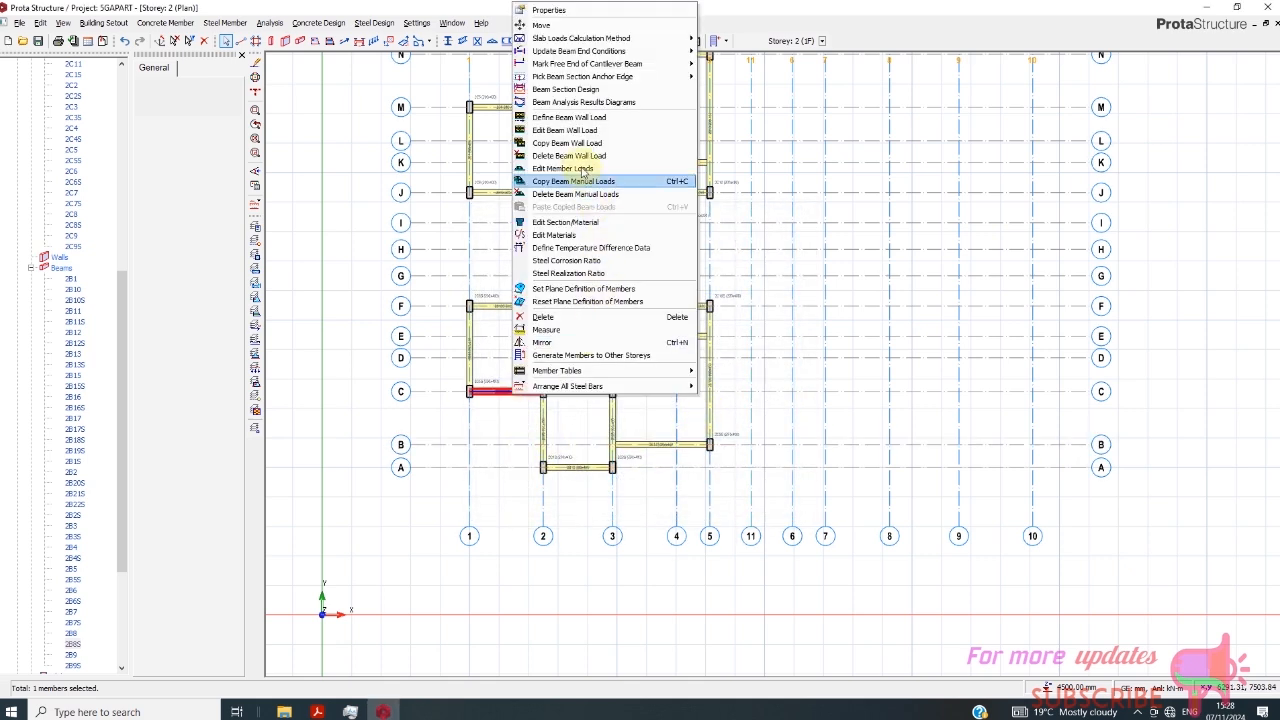
{"action": "left_click", "coordinate": [571, 148]}
{"action": "scroll", "coordinate": [563, 417], "scroll_direction": "down", "scroll_amount": 3}
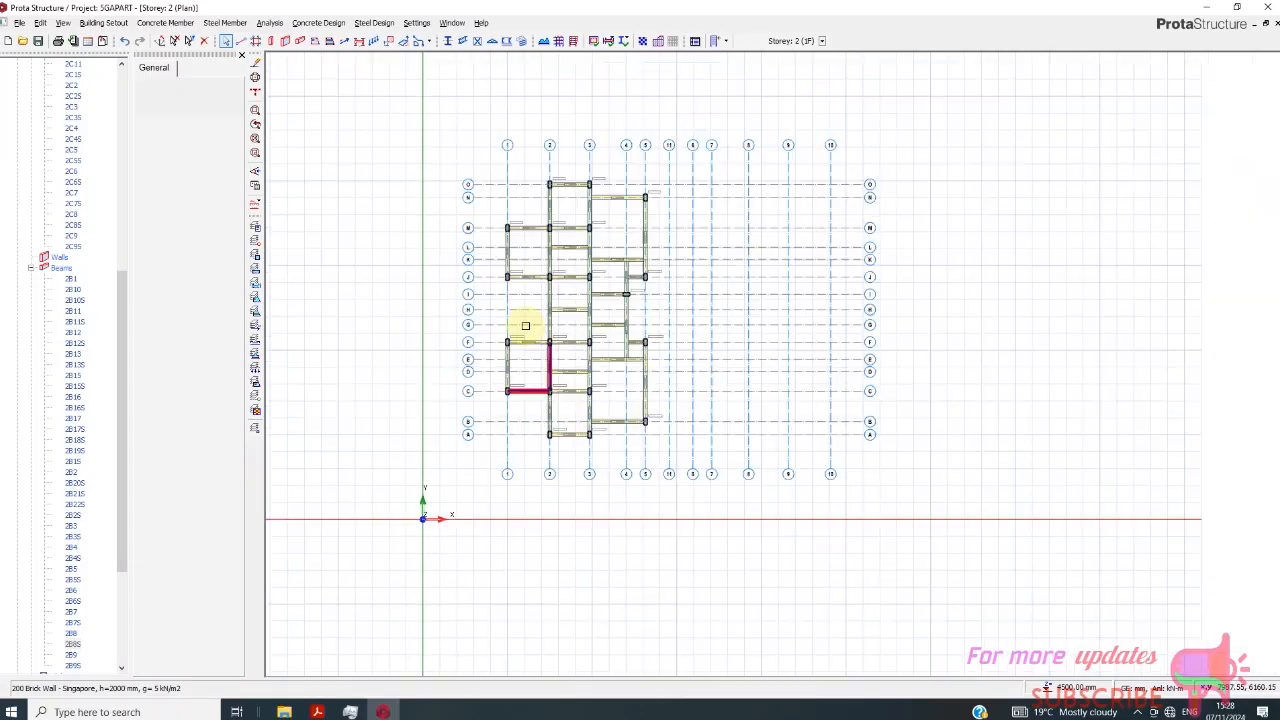
{"action": "left_click_drag", "start_coordinate": [450, 157], "coordinate": [725, 451]}
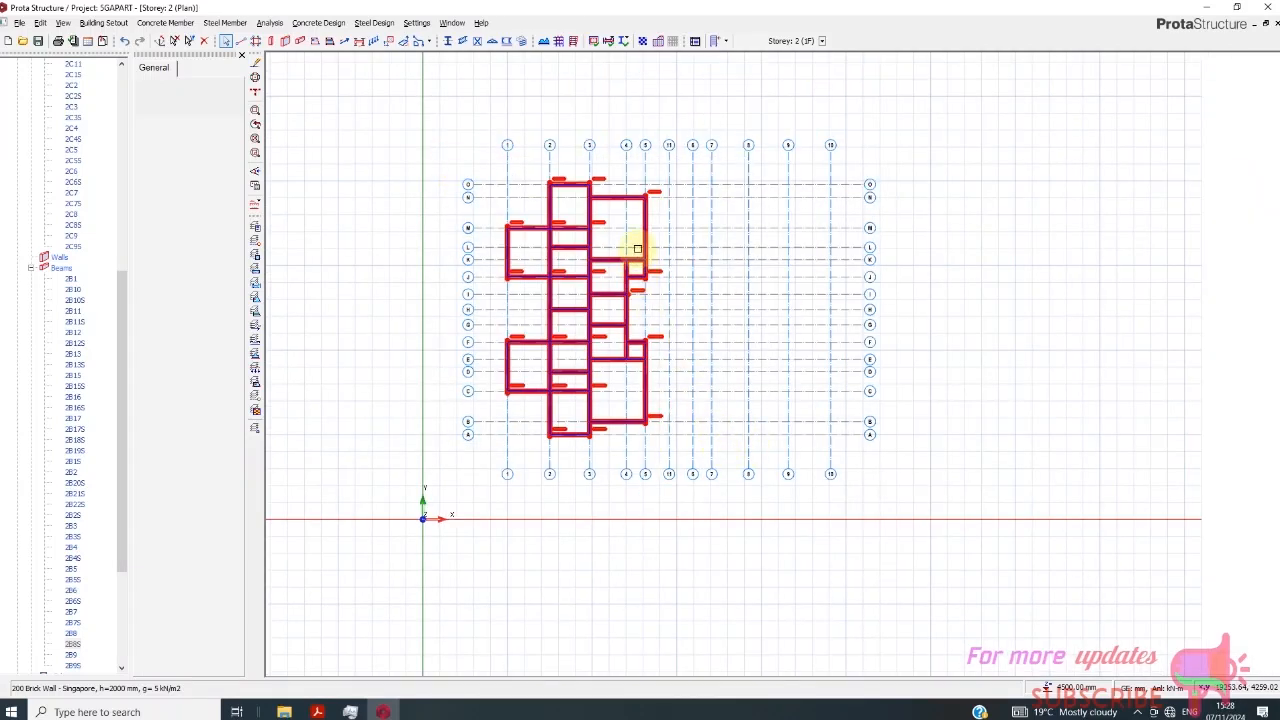
{"action": "left_click", "coordinate": [637, 249]}
{"action": "right_click", "coordinate": [650, 238]}
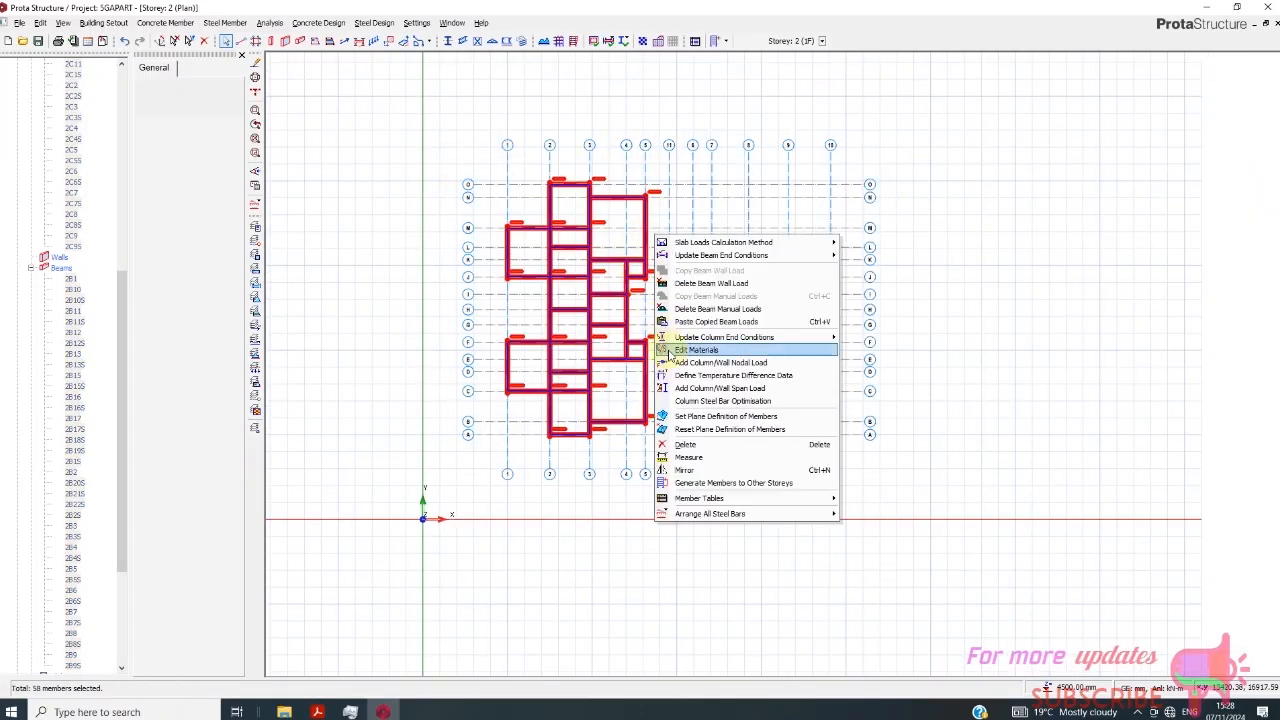
{"action": "left_click", "coordinate": [716, 321]}
{"action": "left_click", "coordinate": [694, 400]}
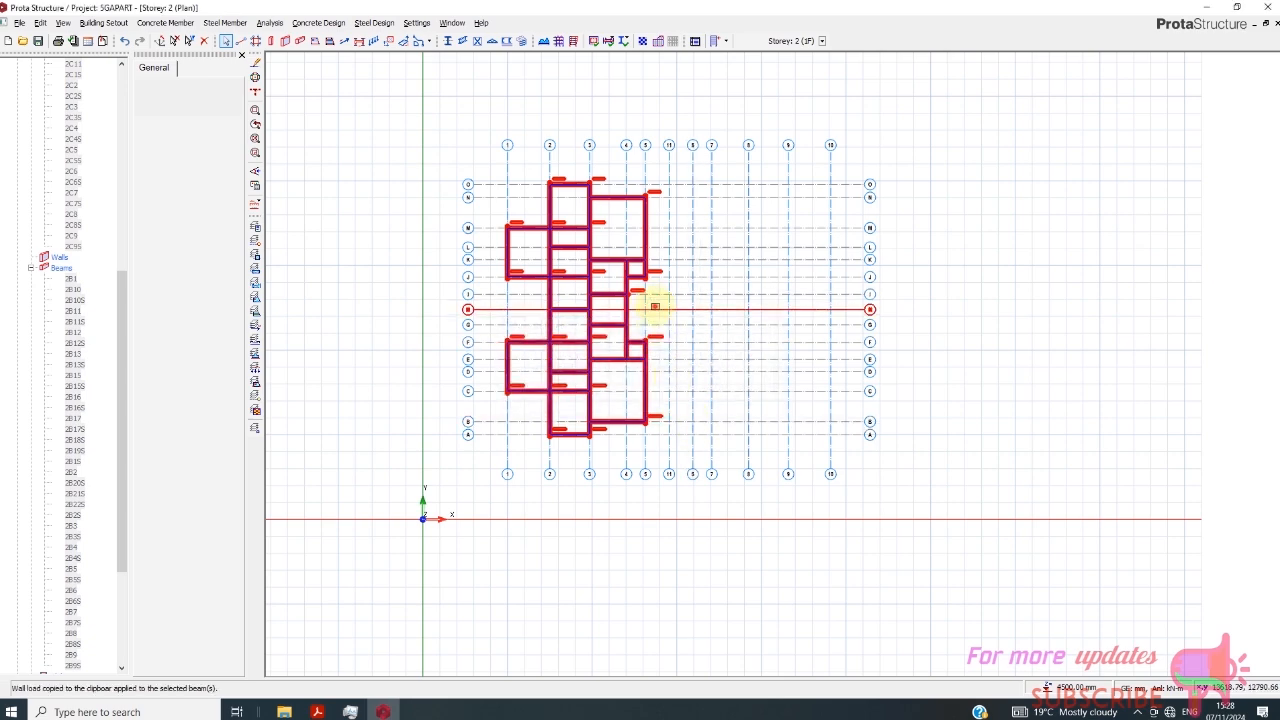
{"action": "left_click", "coordinate": [659, 308]}
- Check the wall loads on the first-floor beams in the 3D view of Storey 2 and return to the plan view
{"action": "scroll", "coordinate": [607, 282], "scroll_direction": "up", "scroll_amount": 3}
{"action": "scroll", "coordinate": [586, 300], "scroll_direction": "down", "scroll_amount": 3}
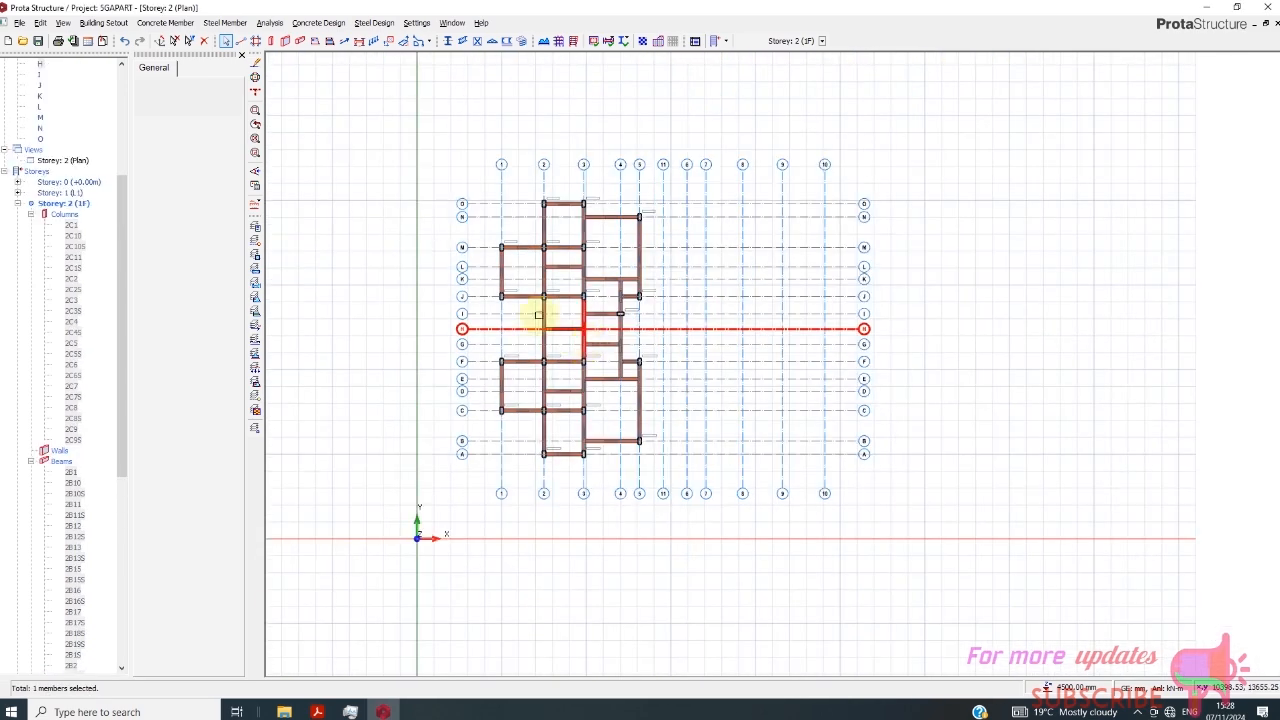
{"action": "right_click", "coordinate": [68, 163]}
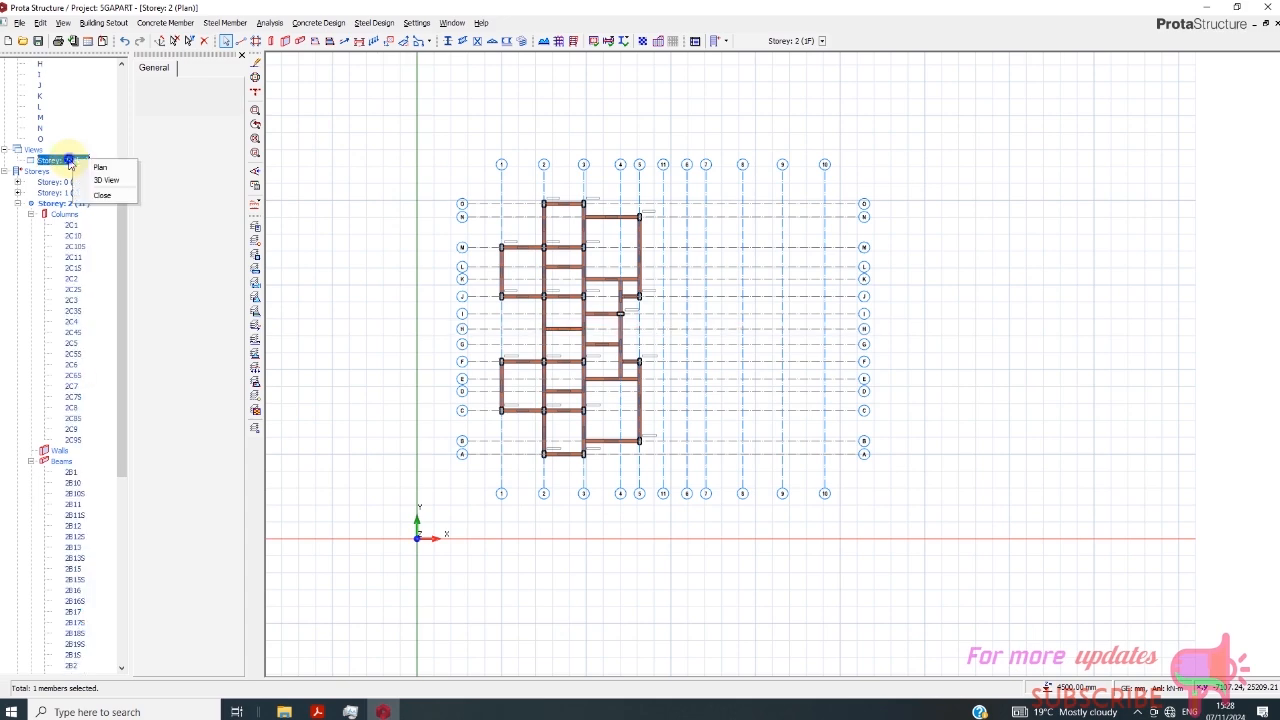
{"action": "left_click", "coordinate": [100, 181]}
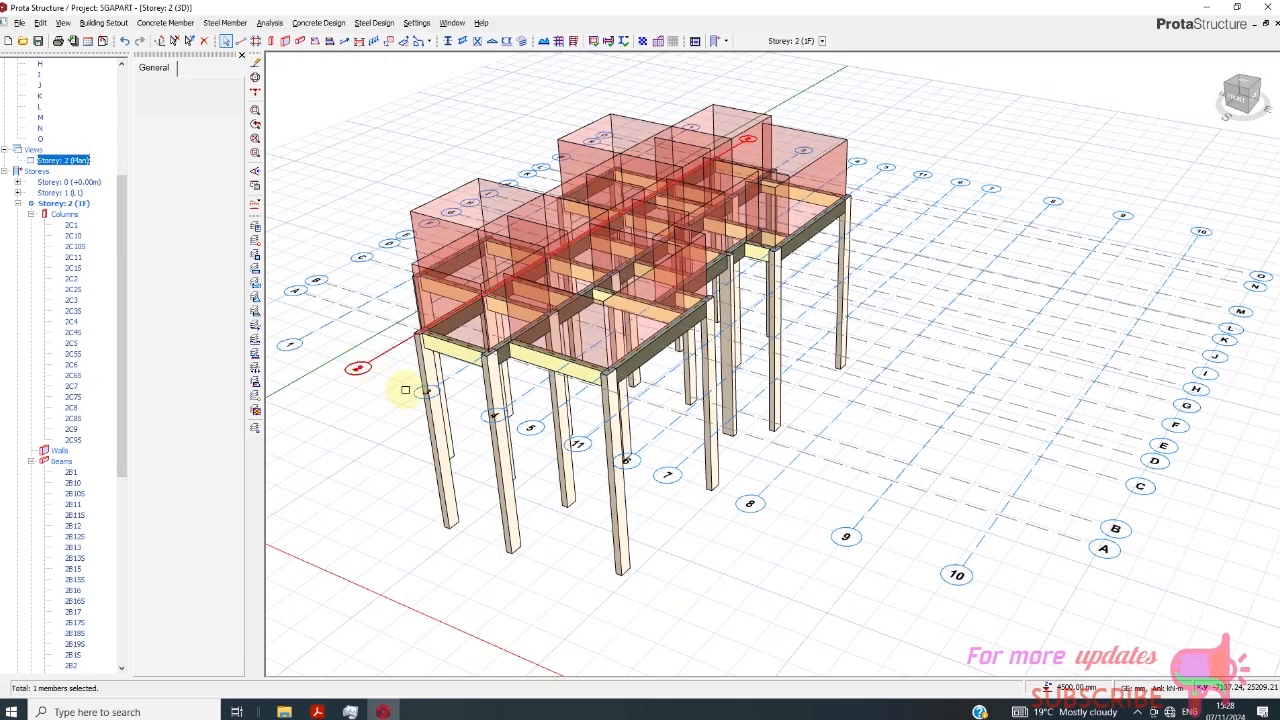
{"action": "right_click", "coordinate": [42, 158]}
{"action": "left_click", "coordinate": [74, 172]}
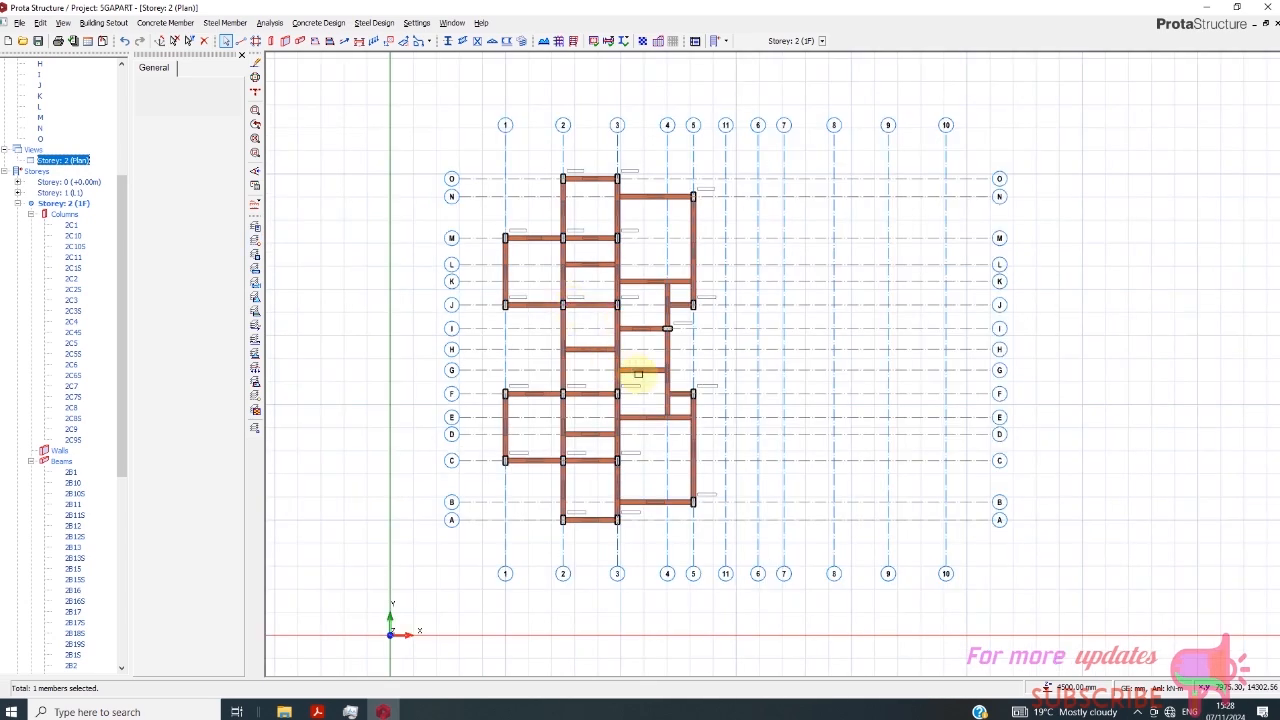
{"action": "scroll", "coordinate": [670, 290], "scroll_direction": "down", "scroll_amount": 1}
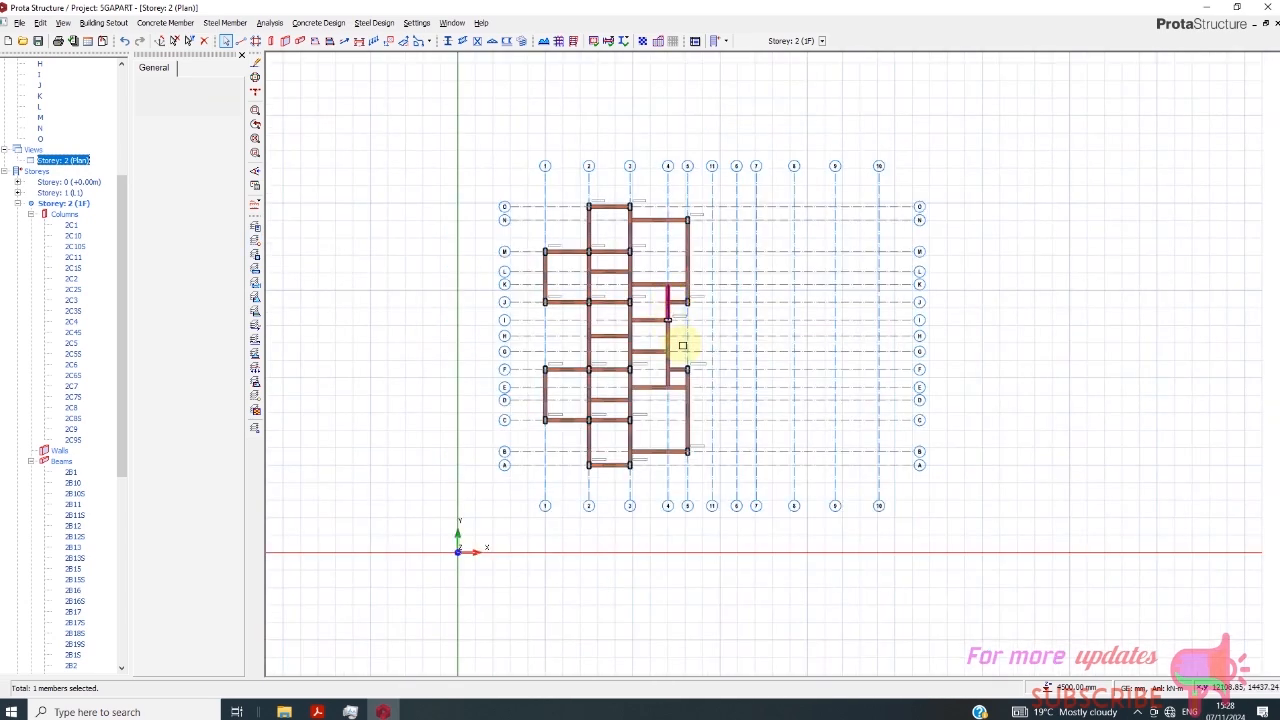
{"action": "scroll", "coordinate": [743, 302], "scroll_direction": "up", "scroll_amount": 1}
{"action": "scroll", "coordinate": [705, 315], "scroll_direction": "down", "scroll_amount": 1}
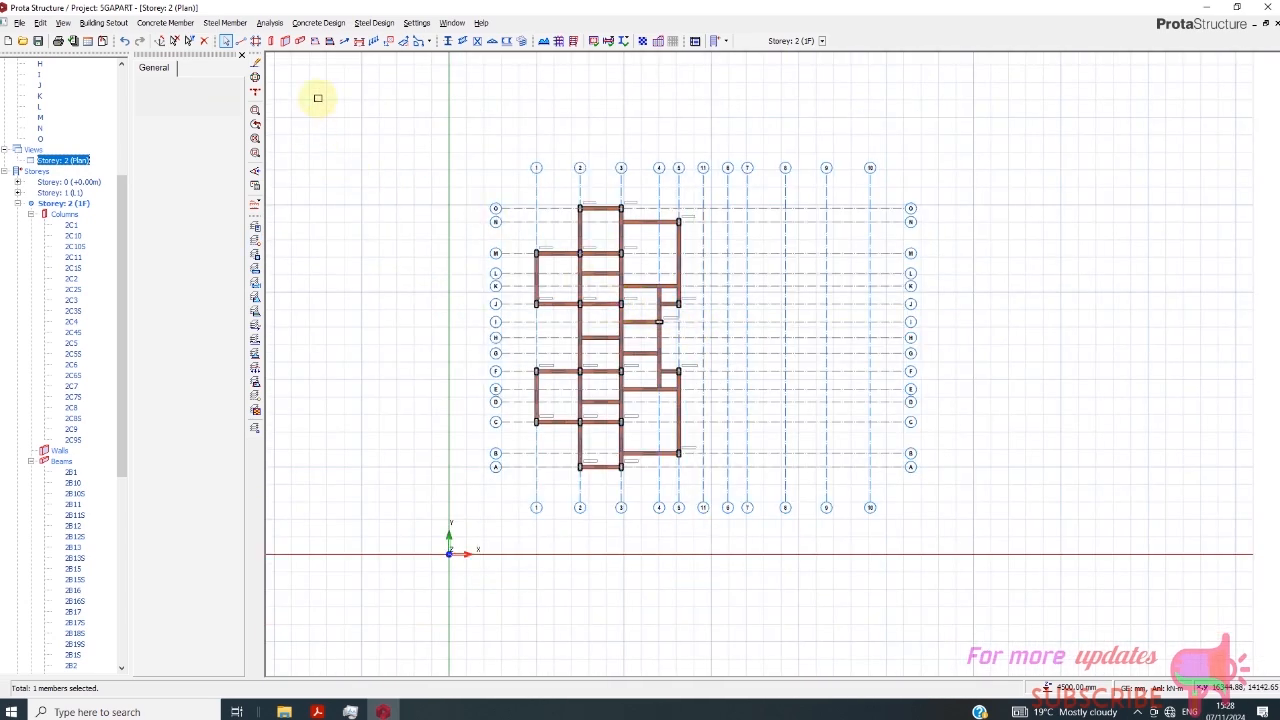
- Start inserting slabs with a depth of 150 mm and a concrete cover of 20 mm
{"action": "left_click", "coordinate": [315, 41]}
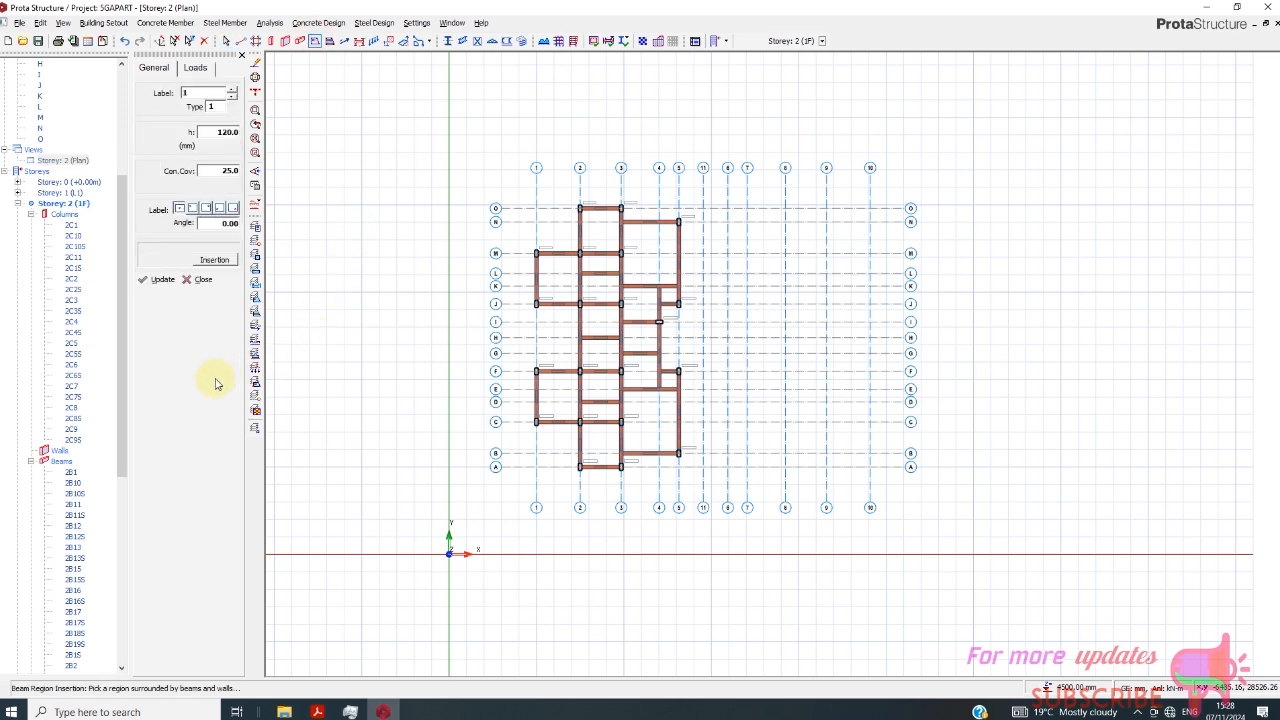
{"action": "double_click", "coordinate": [211, 132]}
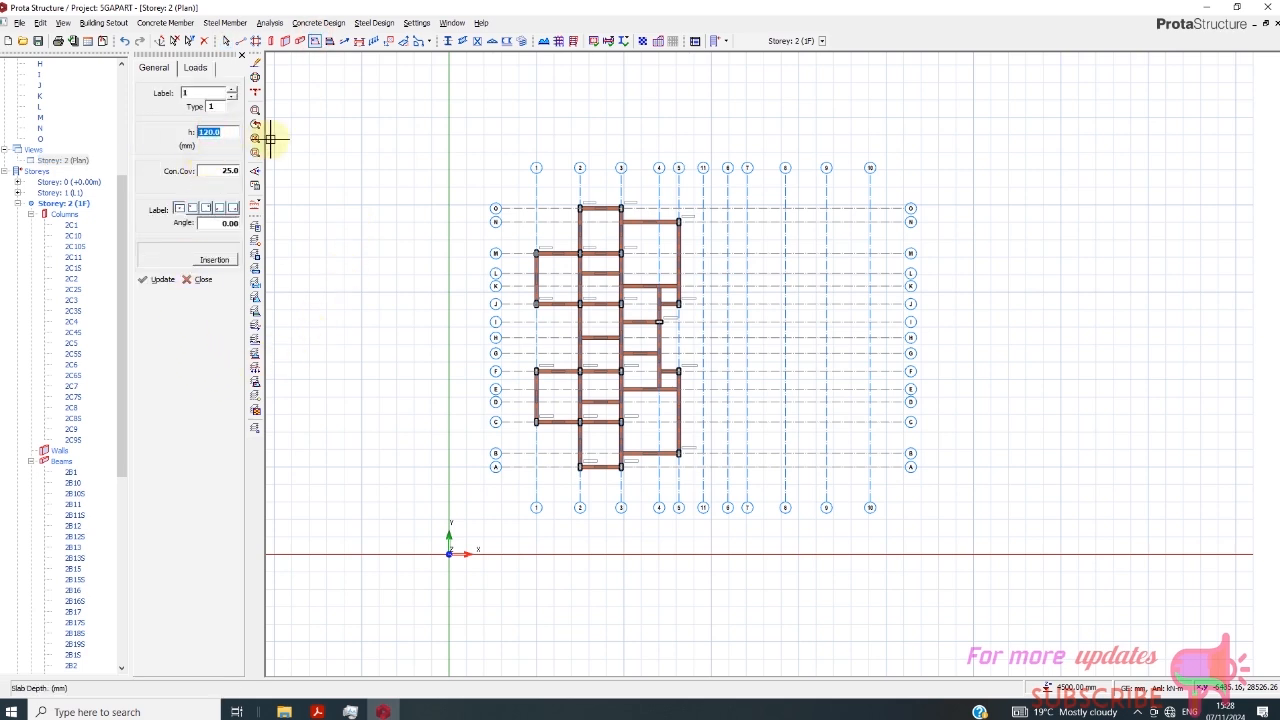
{"action": "key", "text": "Return"}
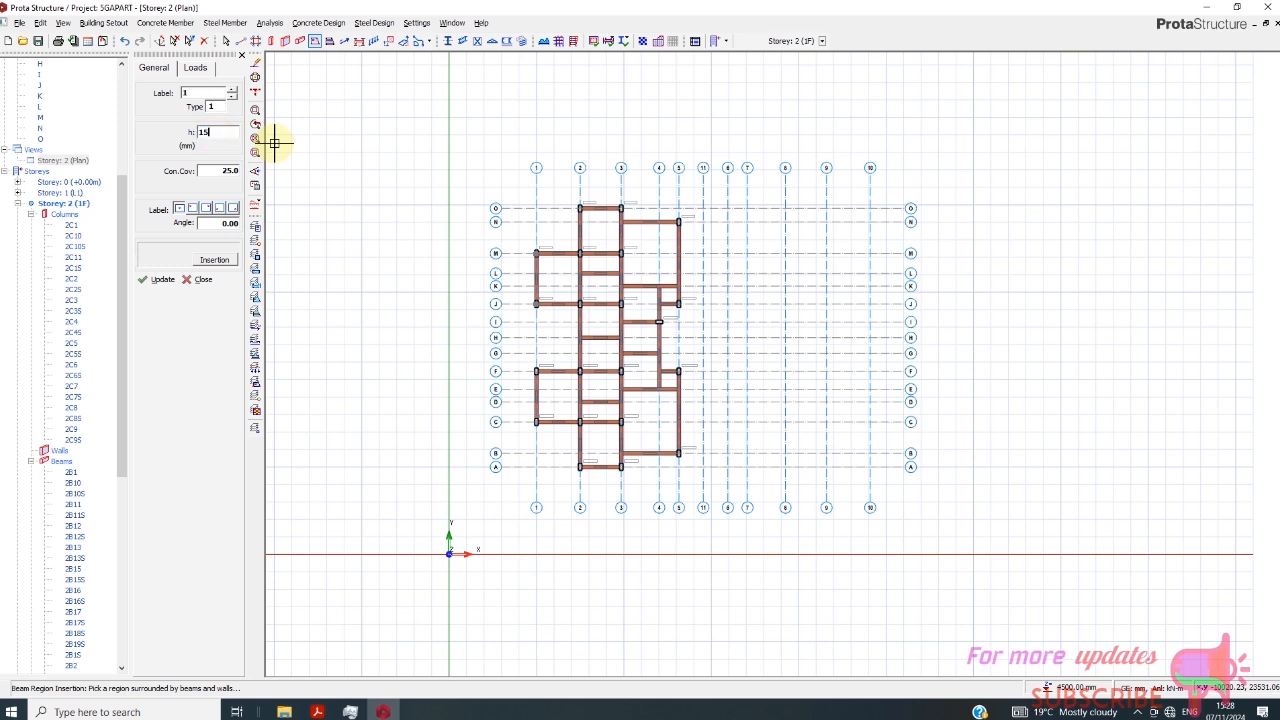
{"action": "double_click", "coordinate": [212, 171]}
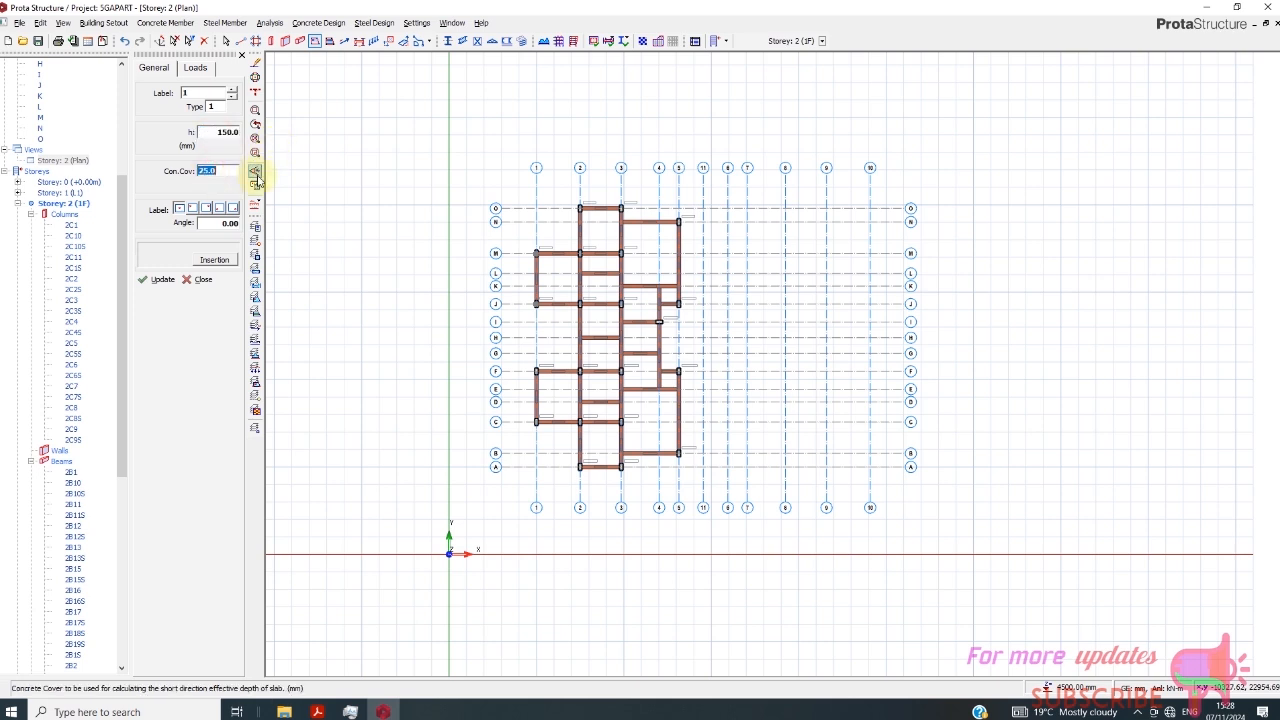
{"action": "type", "text": "20"}
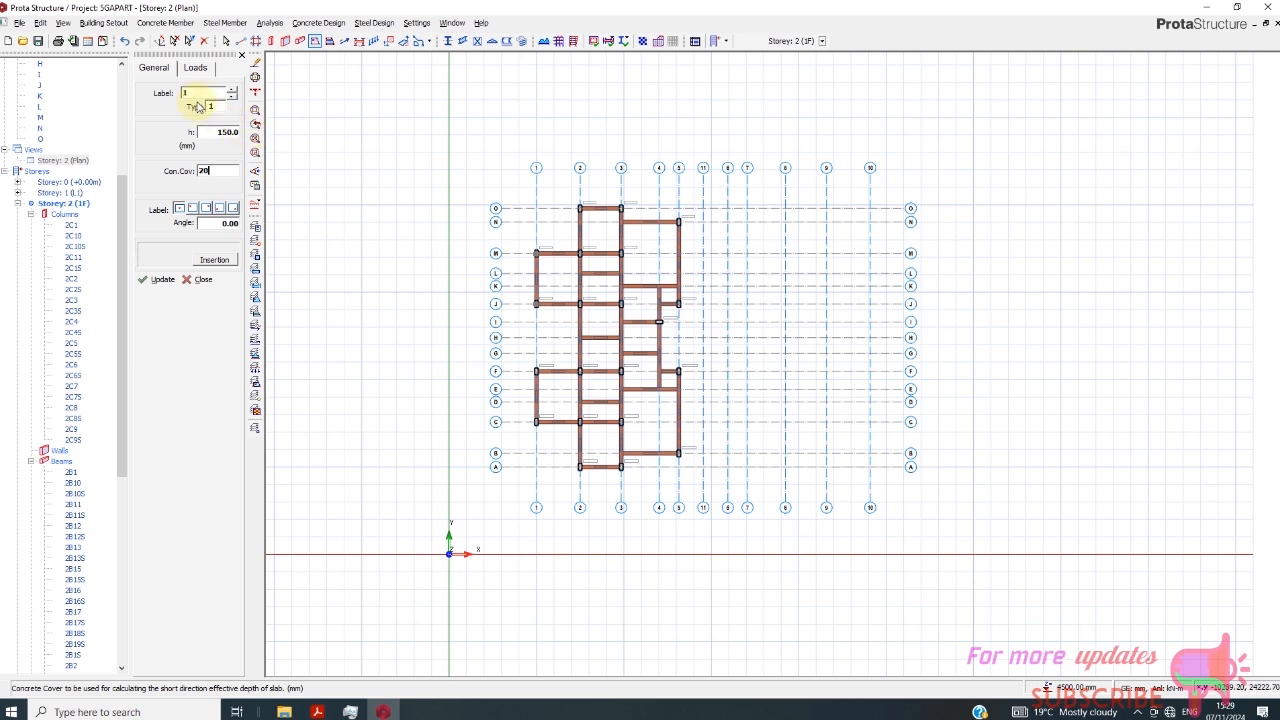
- Set the slab loads to the Room dead load and an imposed load of 2 kN/m2
{"action": "left_click", "coordinate": [195, 68]}
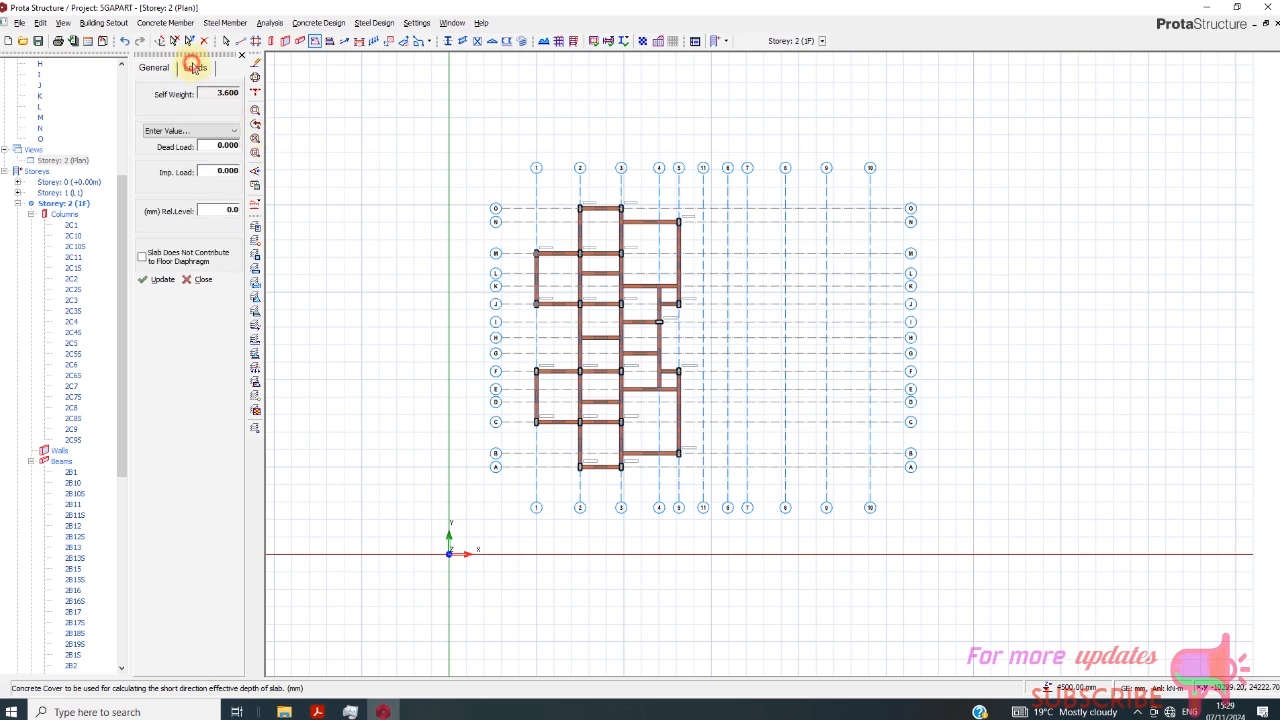
{"action": "left_click", "coordinate": [212, 132]}
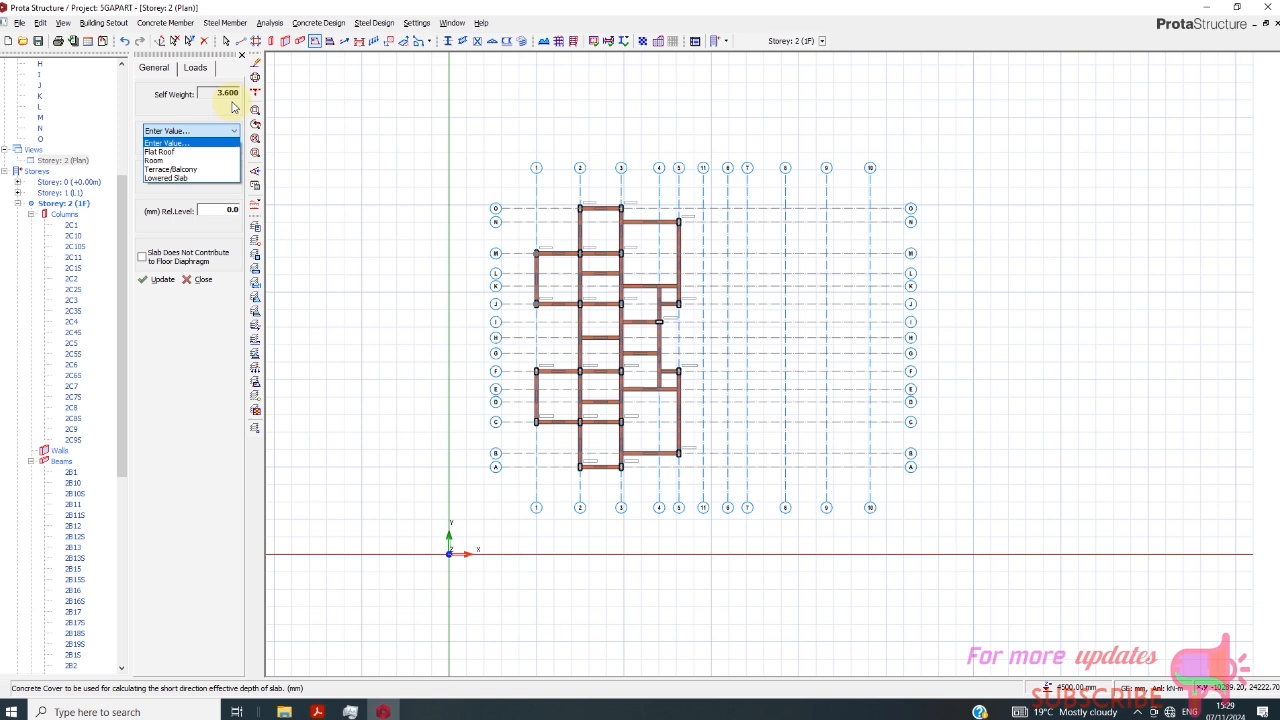
{"action": "left_click", "coordinate": [195, 160]}
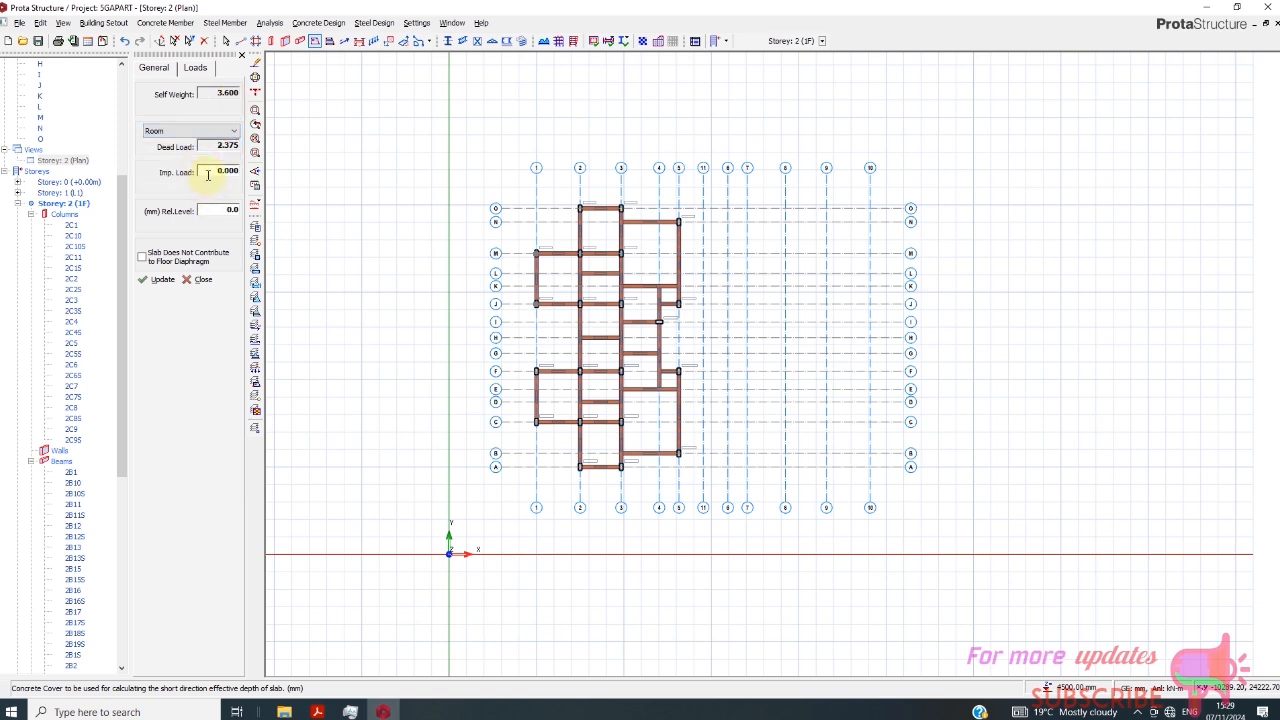
{"action": "left_click", "coordinate": [208, 172]}
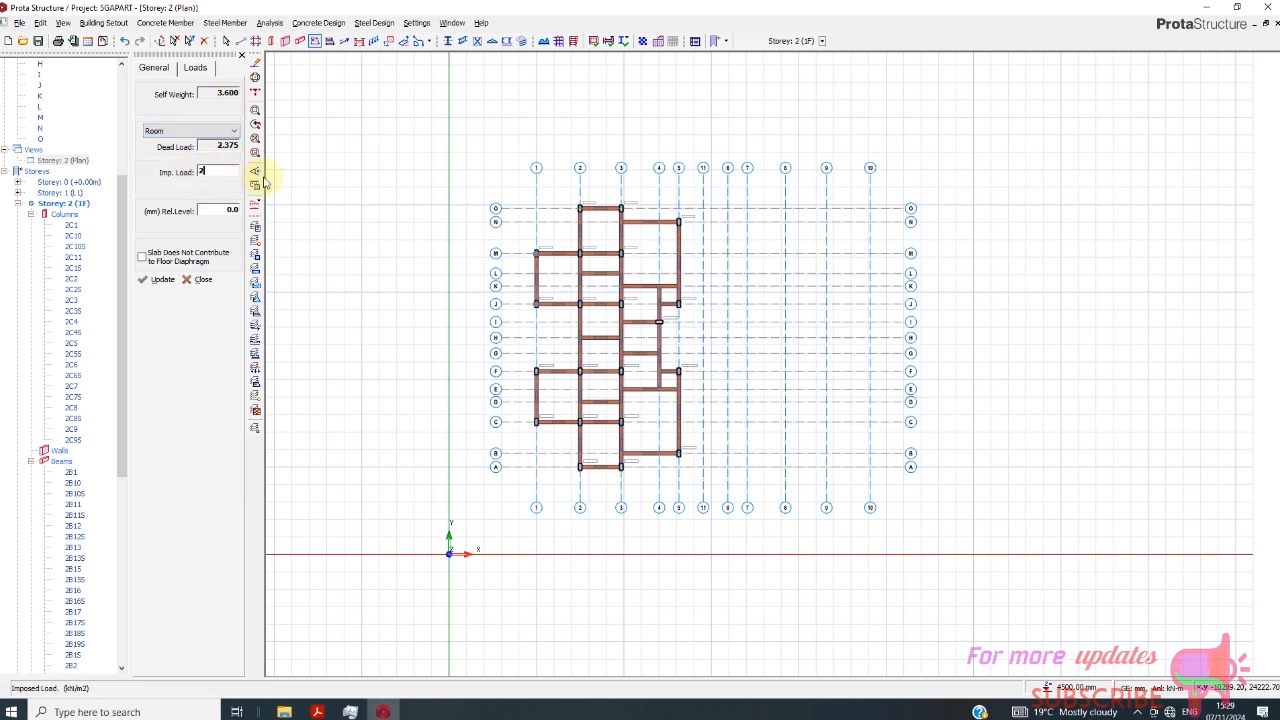
- Insert slabs in the panels of axes 1–3 between J and O, and in panels 3–5/K–N and 3–4/I–K
{"action": "left_click", "coordinate": [548, 270]}
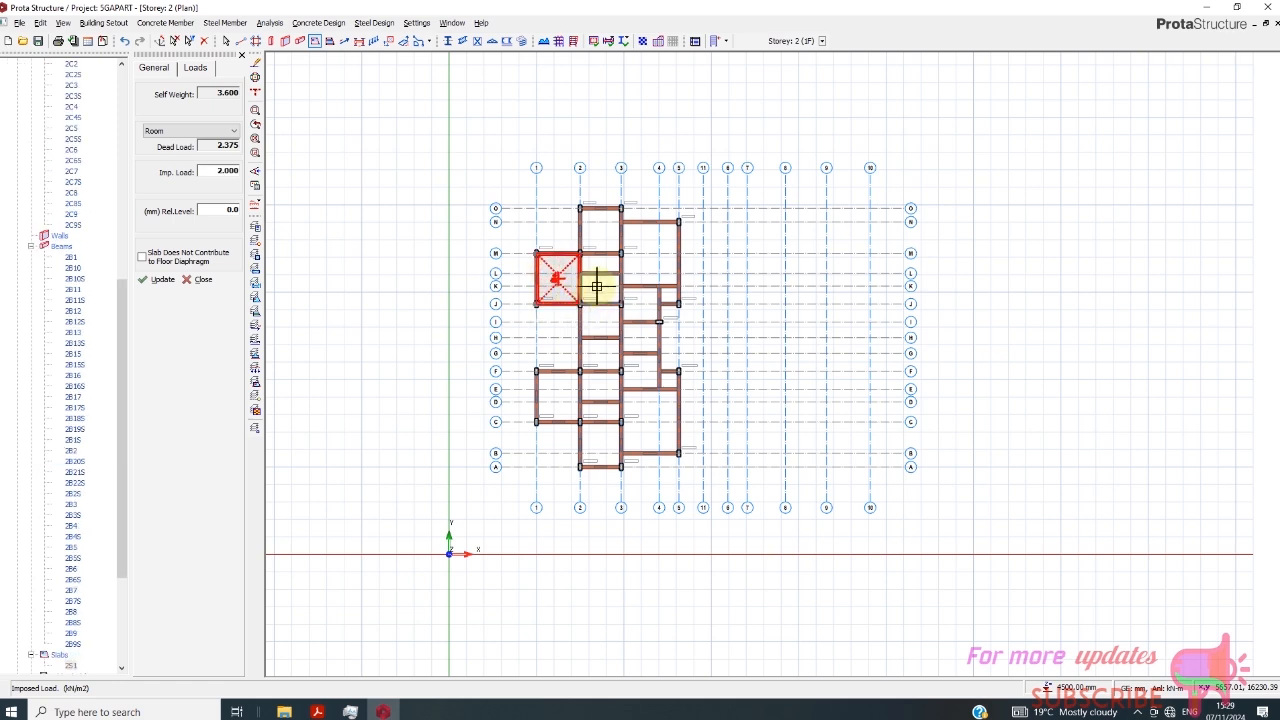
{"action": "left_click", "coordinate": [597, 265]}
{"action": "left_click", "coordinate": [600, 290]}
{"action": "left_click", "coordinate": [648, 255]}
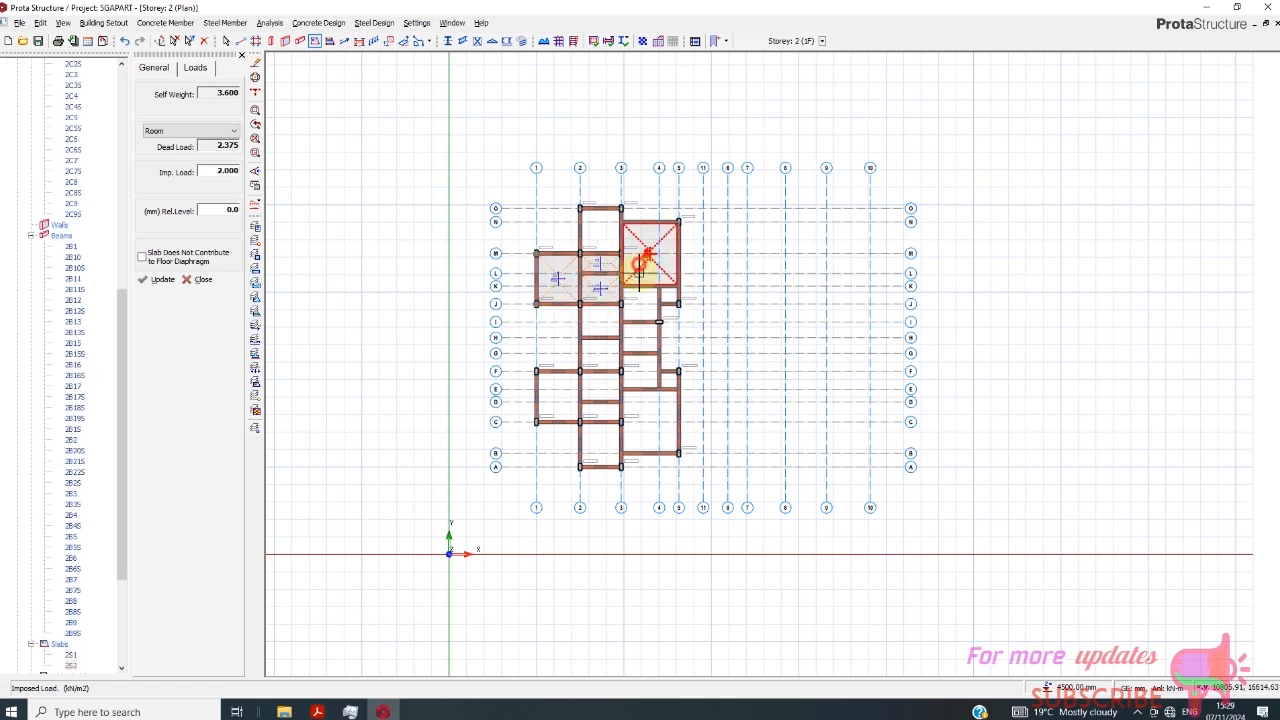
{"action": "left_click", "coordinate": [593, 228]}
{"action": "left_click", "coordinate": [637, 301]}
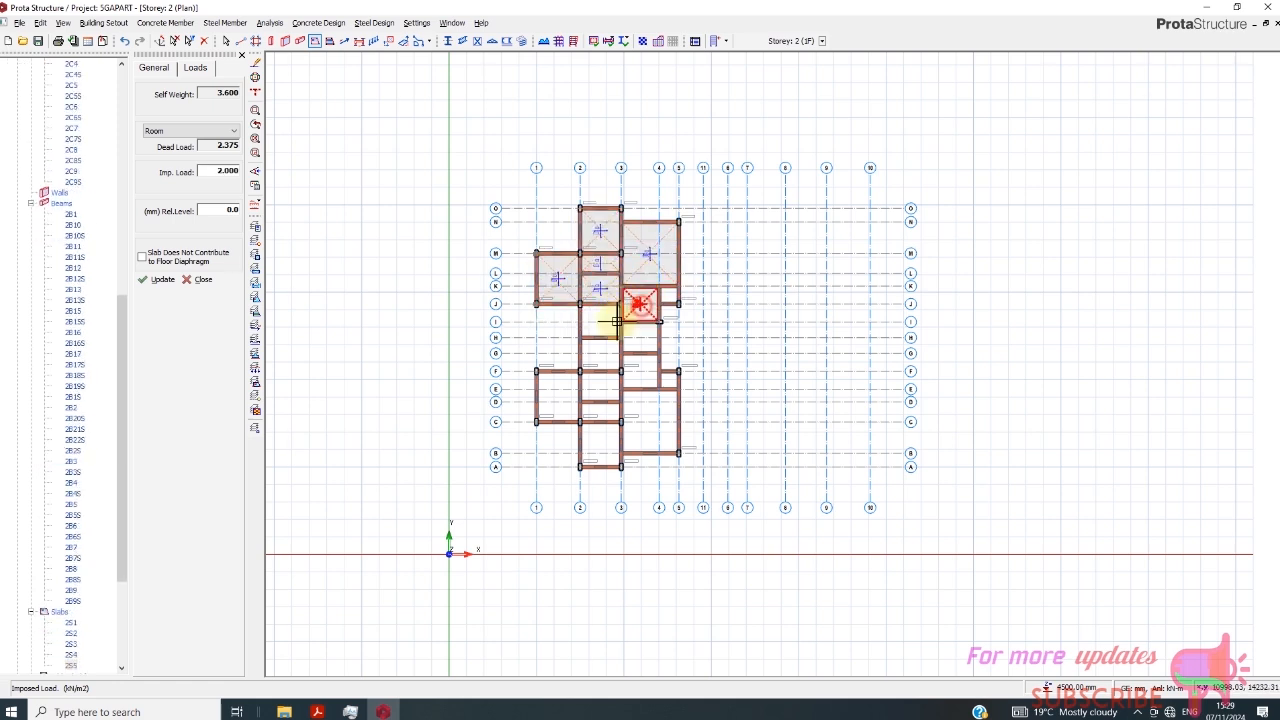
- Insert slabs in all panels between axes 2 and 3 from J to A, and in panel 1–2/C–F
{"action": "left_click", "coordinate": [601, 322]}
{"action": "left_click", "coordinate": [602, 350]}
{"action": "left_click", "coordinate": [595, 386]}
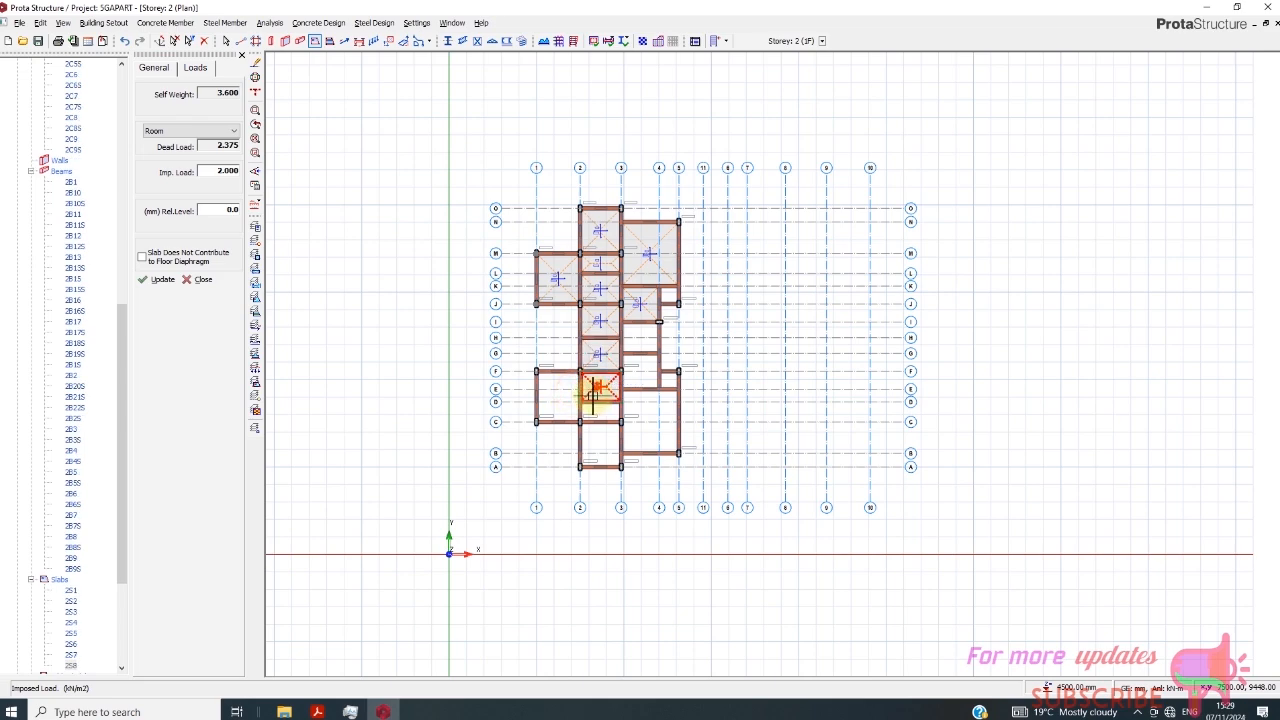
{"action": "left_click", "coordinate": [568, 403]}
{"action": "left_click", "coordinate": [602, 440]}
- Insert slabs in panels 3–5/B–E, 4–5/E–F, 3–4/E–G and 4–5/J–K, and end slab insertion
{"action": "left_click", "coordinate": [648, 420]}
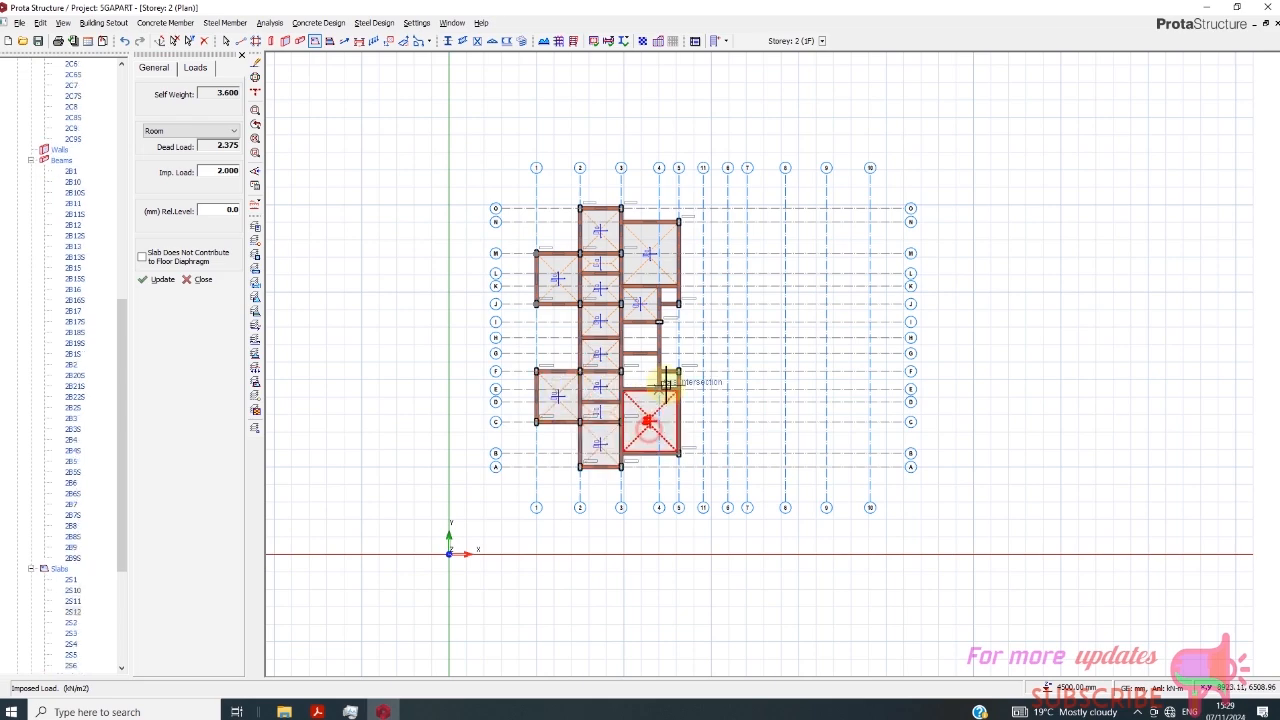
{"action": "left_click", "coordinate": [652, 369]}
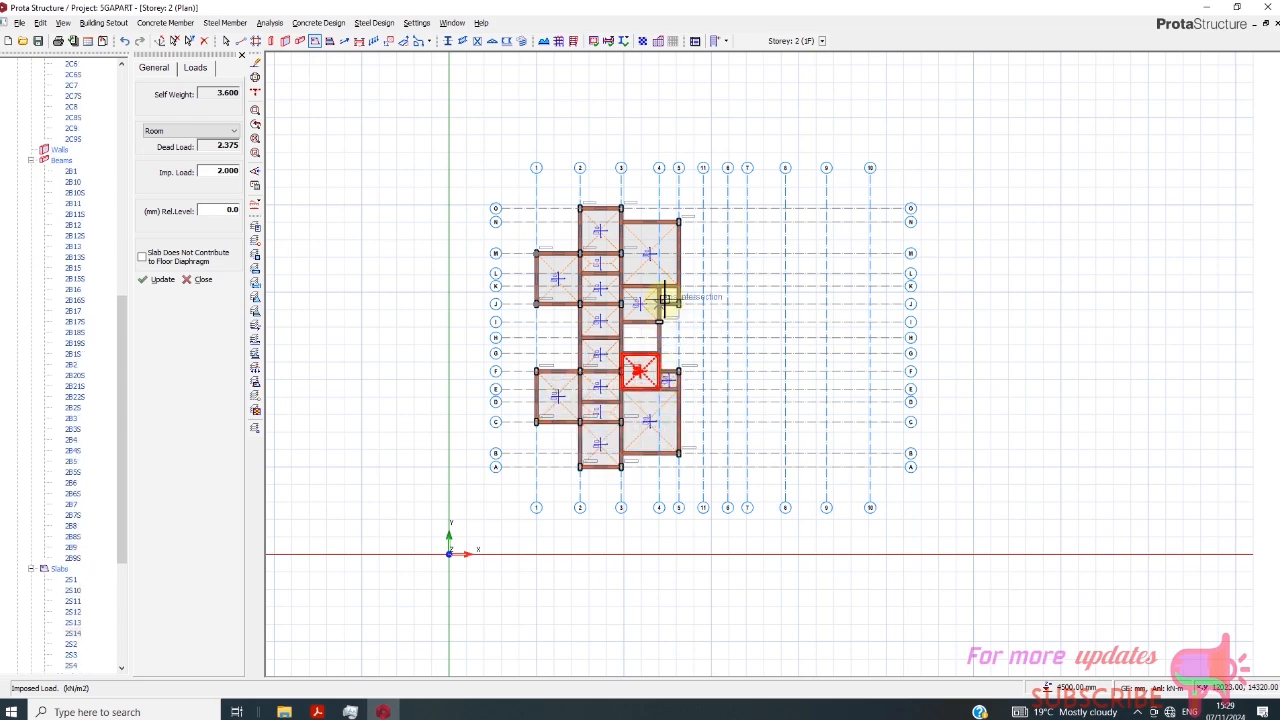
{"action": "left_click", "coordinate": [670, 294]}
{"action": "scroll", "coordinate": [680, 338], "scroll_direction": "up", "scroll_amount": 3}
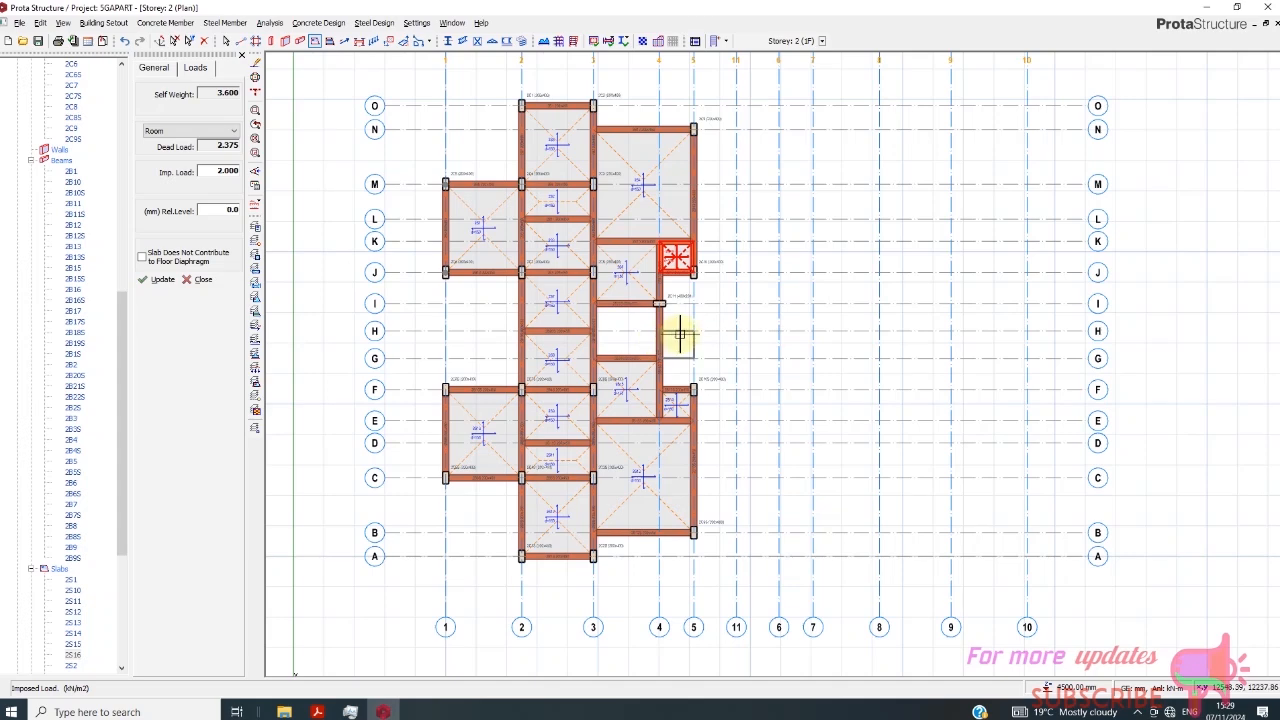
{"action": "key", "text": "Escape"}
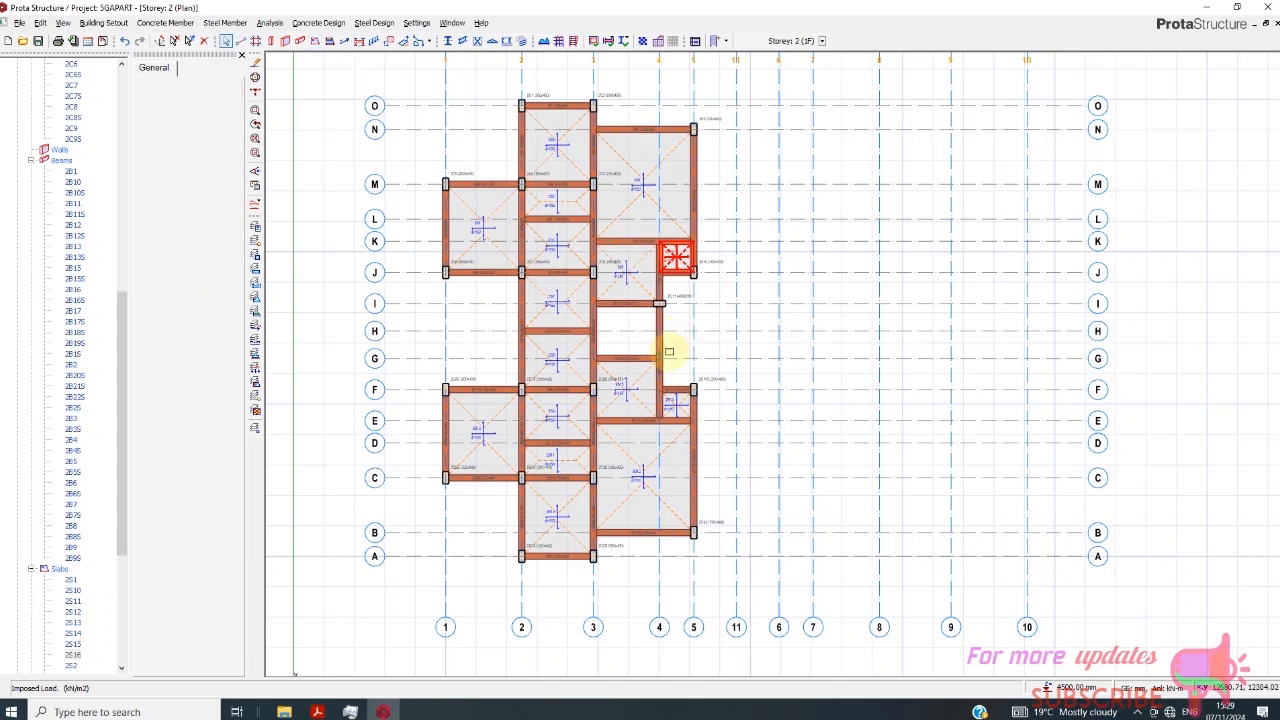
- Mirror the framing and slabs between axes 1 and 5 about axis 11, copying the beam wall loads with S as label suffix
{"action": "scroll", "coordinate": [603, 335], "scroll_direction": "down", "scroll_amount": 2}
{"action": "left_click_drag", "start_coordinate": [456, 151], "coordinate": [692, 542]}
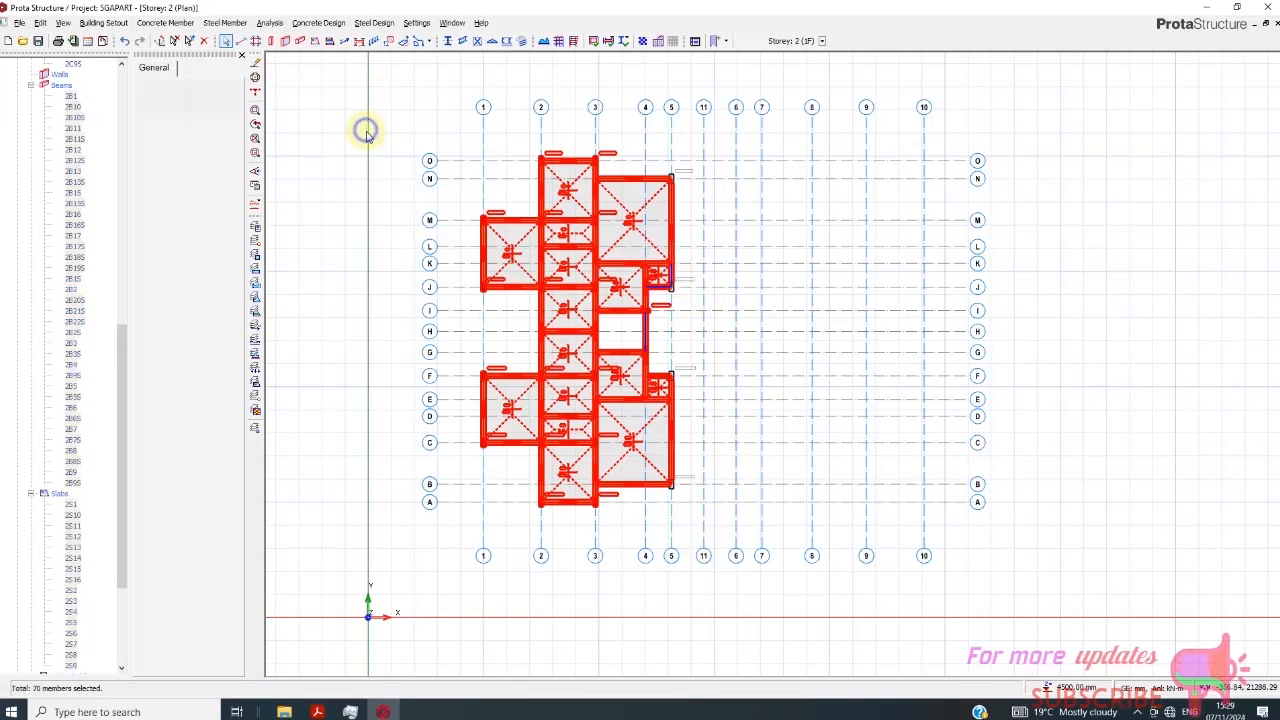
{"action": "right_click", "coordinate": [366, 133]}
{"action": "left_click", "coordinate": [412, 376]}
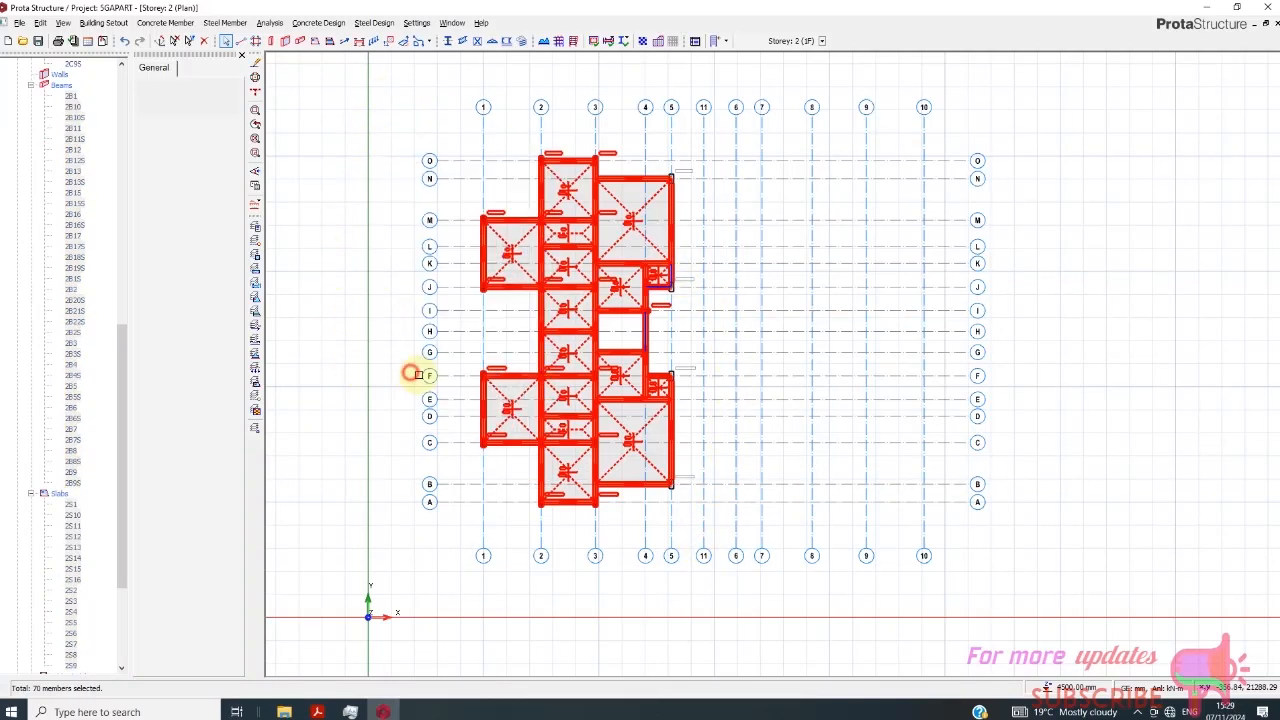
{"action": "left_click", "coordinate": [703, 194]}
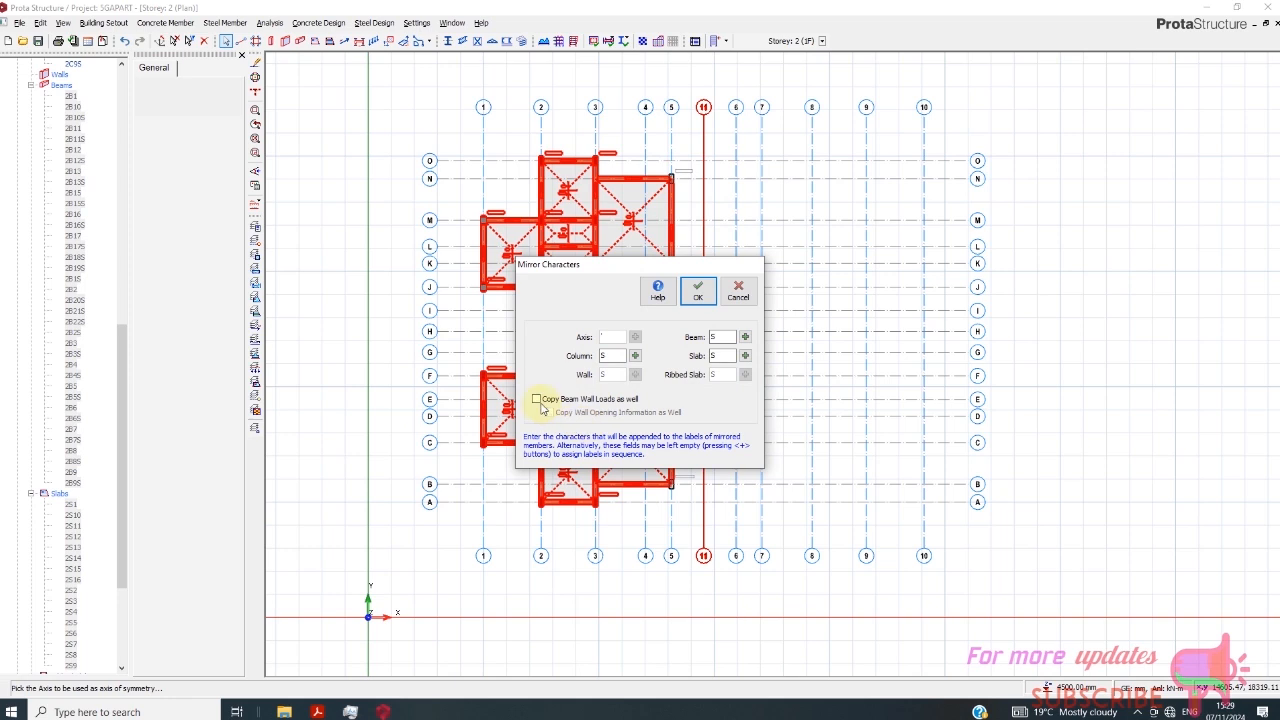
{"action": "left_click", "coordinate": [537, 400]}
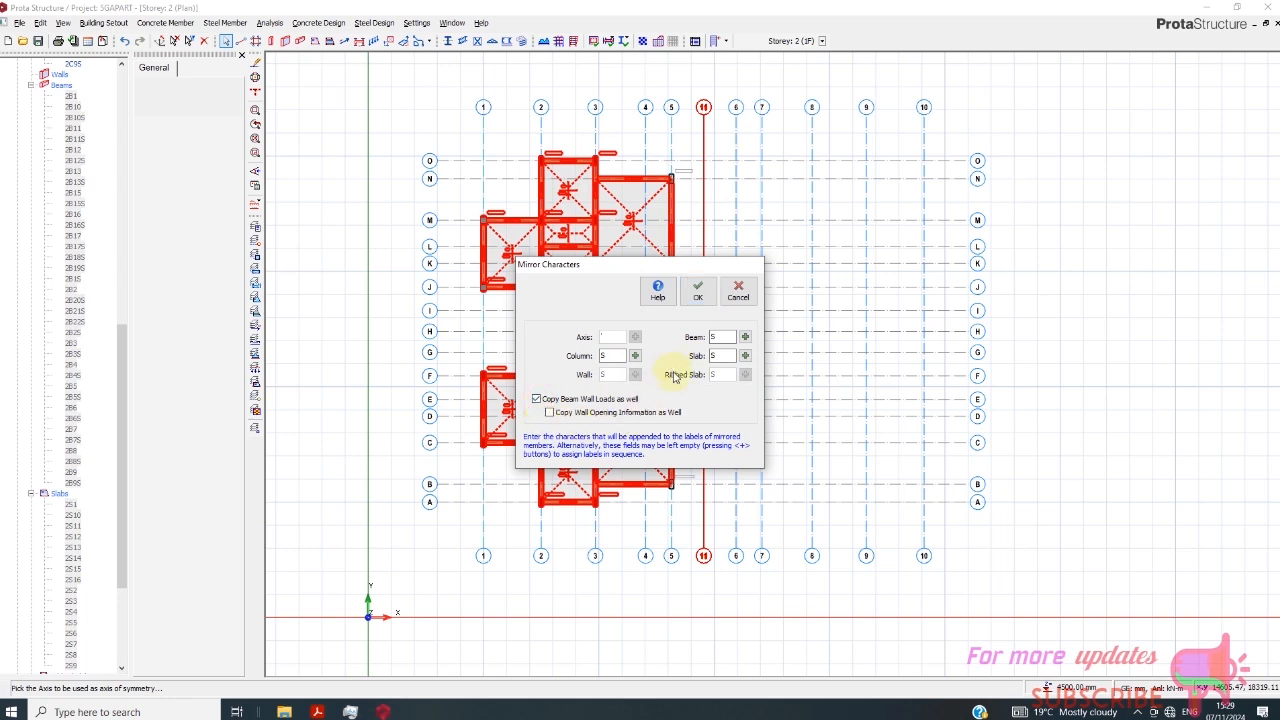
{"action": "left_click", "coordinate": [698, 292]}
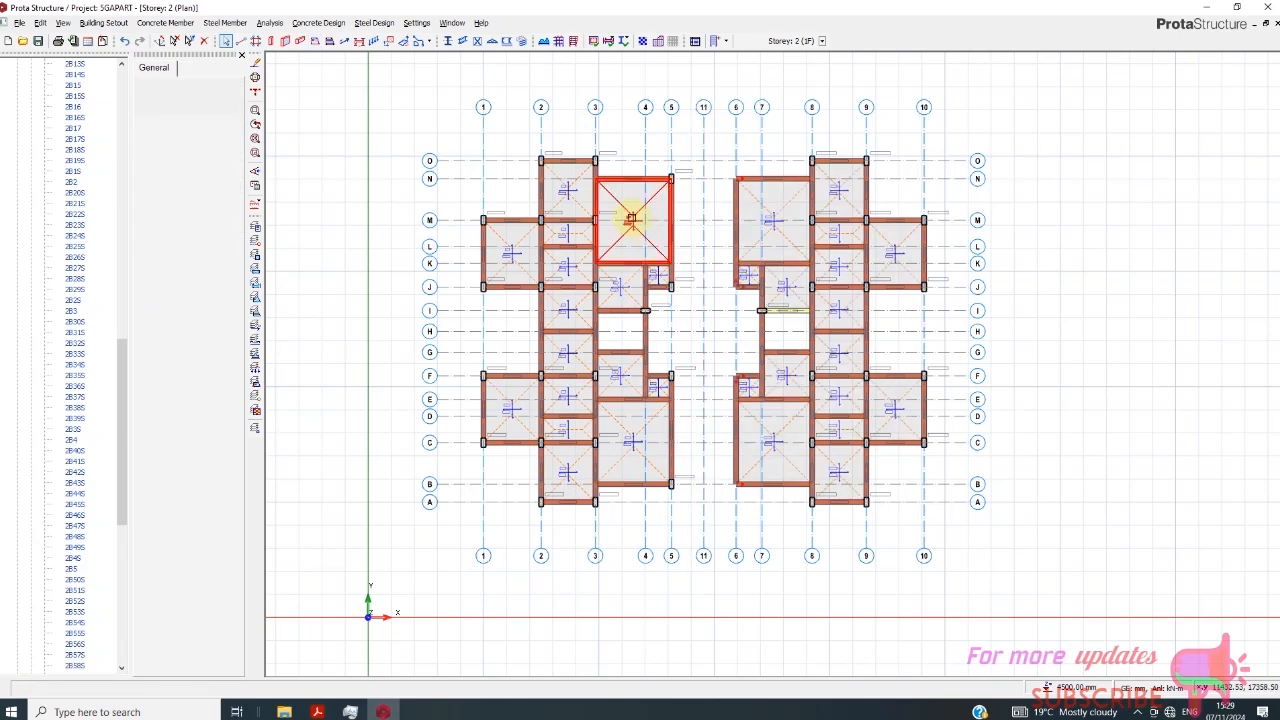
- Paste the copied beam loads onto the mirrored beam on axis I between axes 7 and 8
{"action": "scroll", "coordinate": [781, 362], "scroll_direction": "up", "scroll_amount": 2}
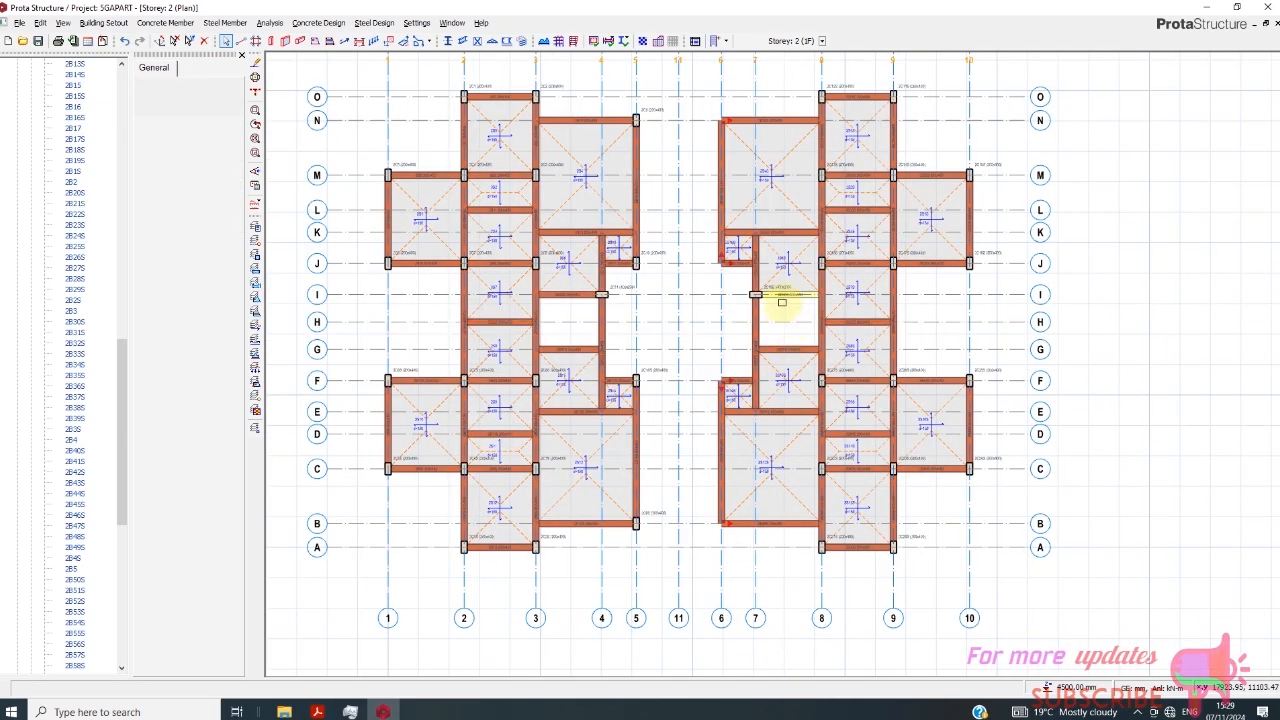
{"action": "scroll", "coordinate": [784, 299], "scroll_direction": "up", "scroll_amount": 1}
{"action": "scroll", "coordinate": [793, 302], "scroll_direction": "down", "scroll_amount": 1}
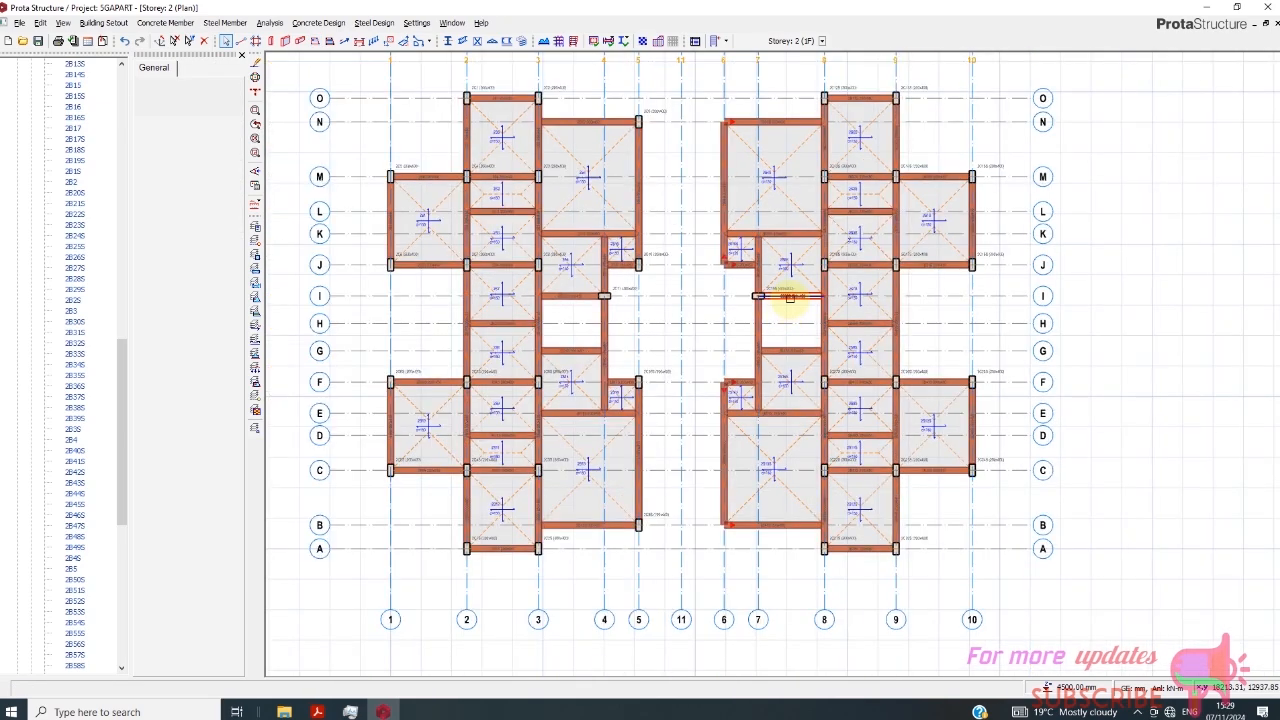
{"action": "right_click", "coordinate": [791, 303]}
{"action": "left_click", "coordinate": [770, 316]}
{"action": "scroll", "coordinate": [791, 309], "scroll_direction": "up", "scroll_amount": 4}
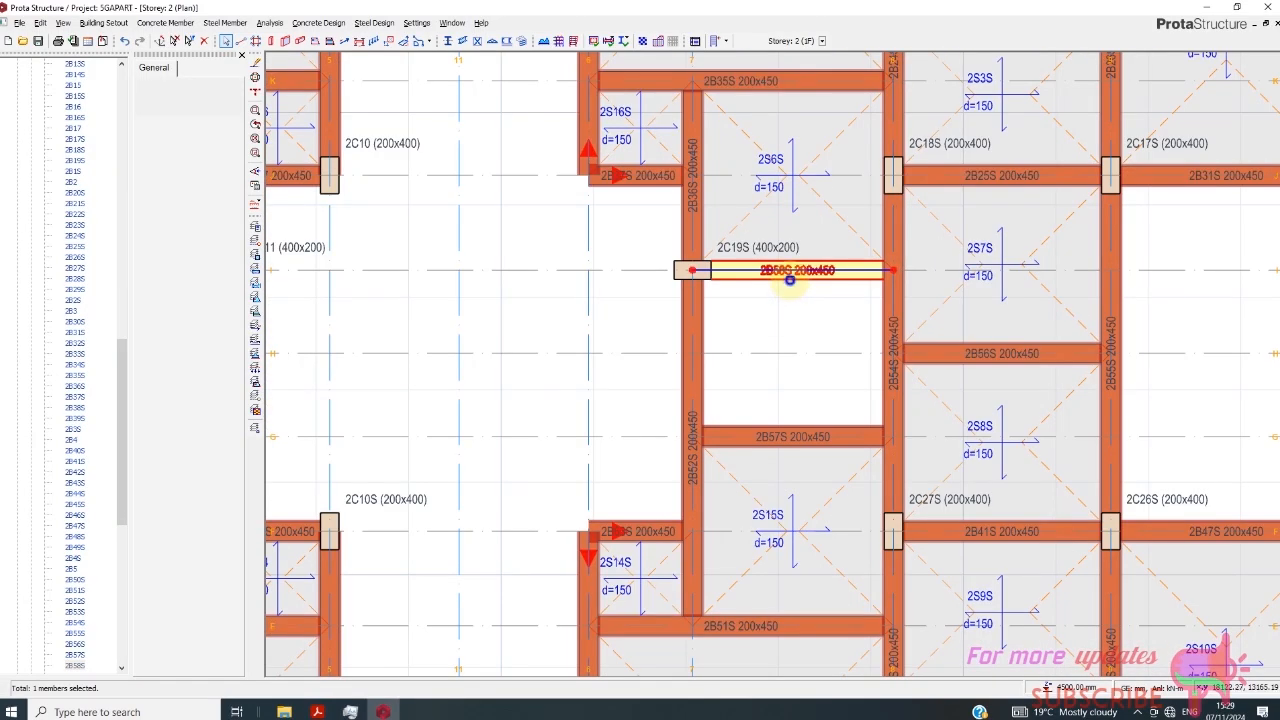
{"action": "right_click", "coordinate": [791, 282]}
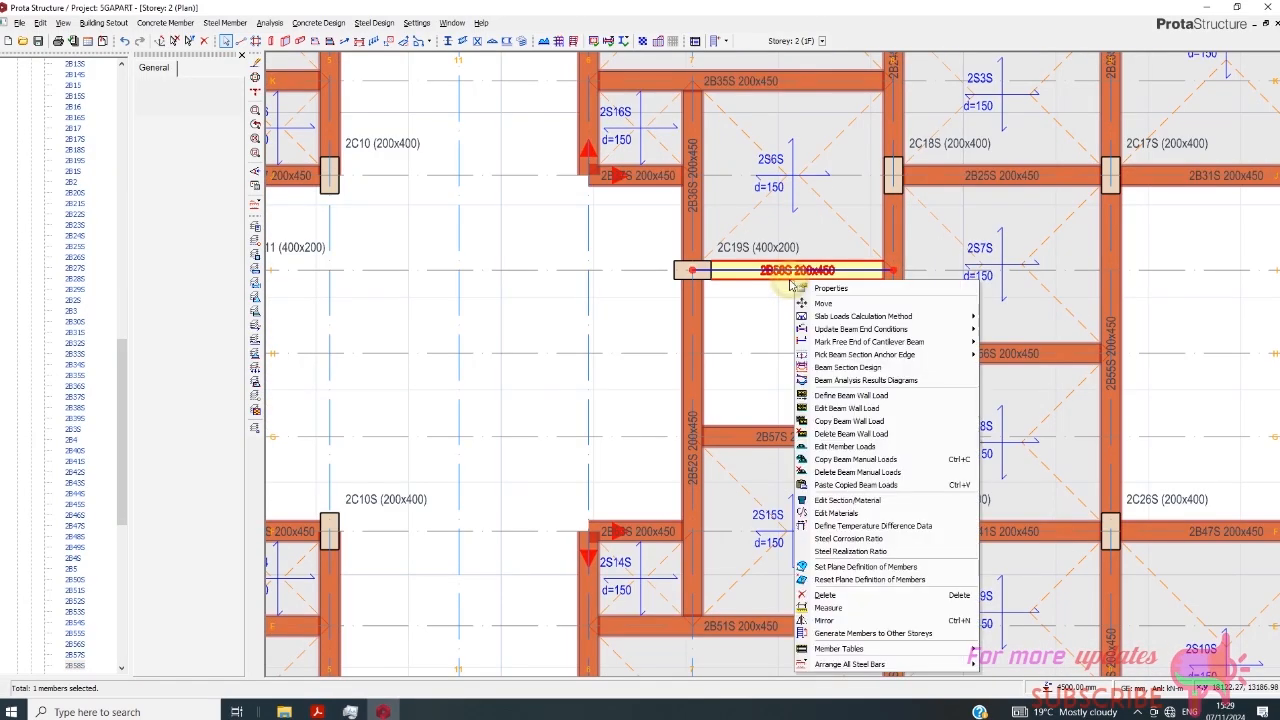
{"action": "left_click", "coordinate": [841, 484]}
{"action": "left_click", "coordinate": [688, 401]}
{"action": "scroll", "coordinate": [790, 360], "scroll_direction": "down", "scroll_amount": 4}
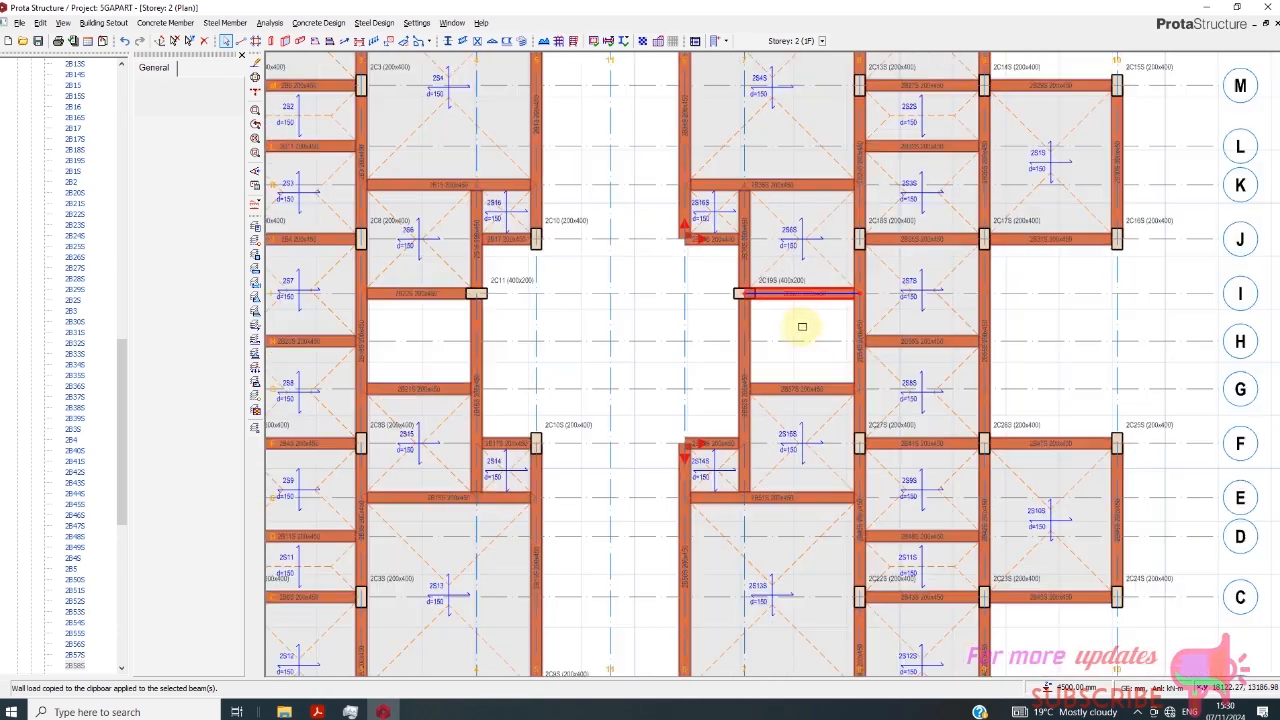
- Examine the mirrored half of the plan, comparing the beam ends on axis 6 with the columns on axis 5
{"action": "scroll", "coordinate": [732, 315], "scroll_direction": "up", "scroll_amount": 4}
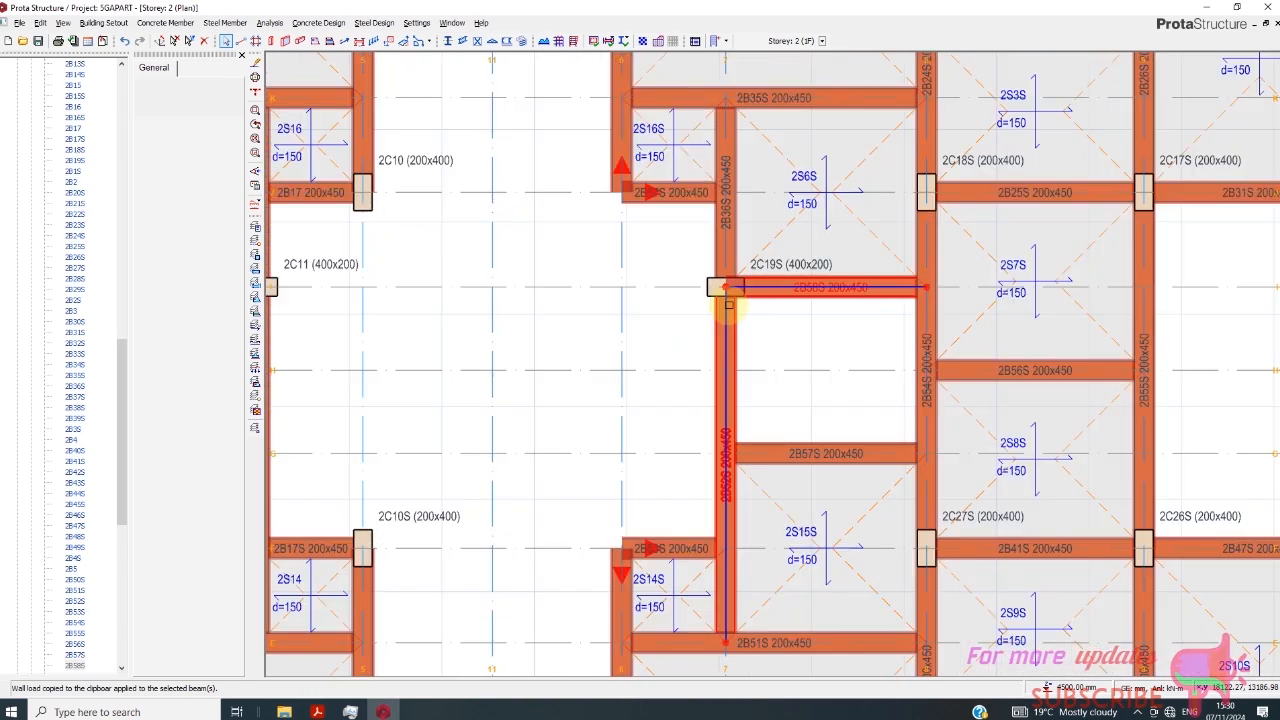
{"action": "scroll", "coordinate": [856, 300], "scroll_direction": "down", "scroll_amount": 5}
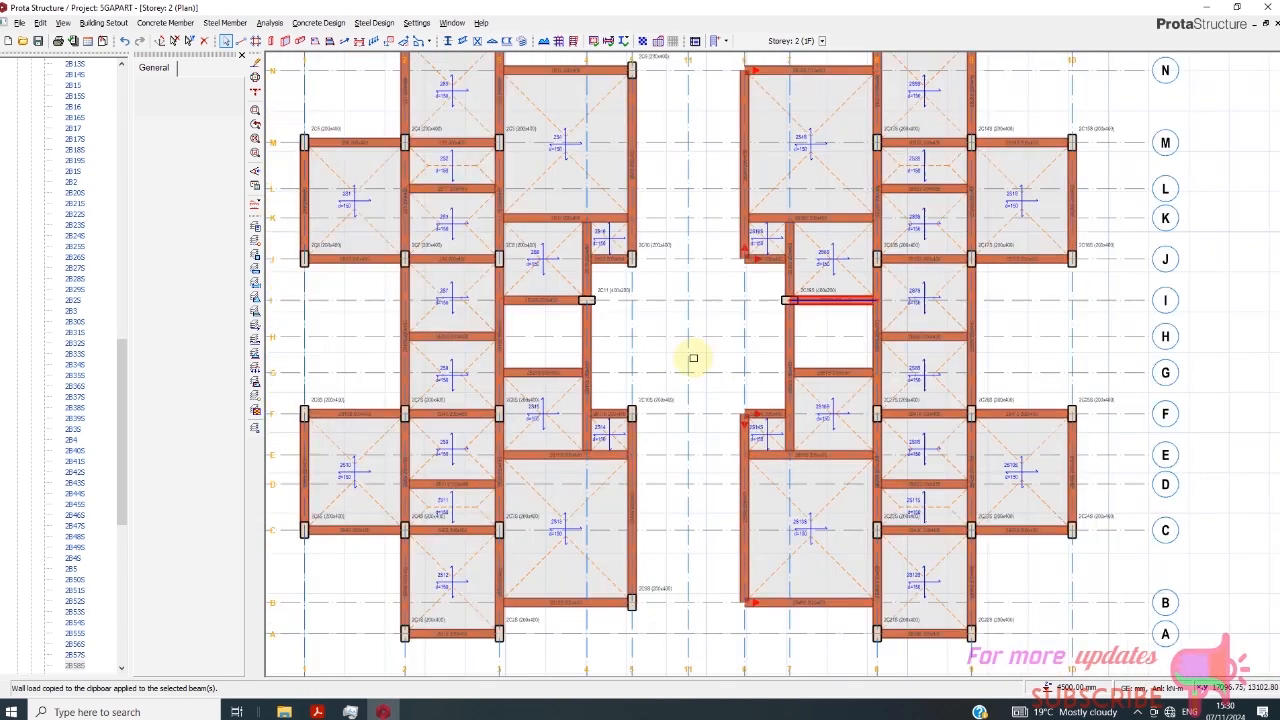
{"action": "scroll", "coordinate": [897, 128], "scroll_direction": "up", "scroll_amount": 7}
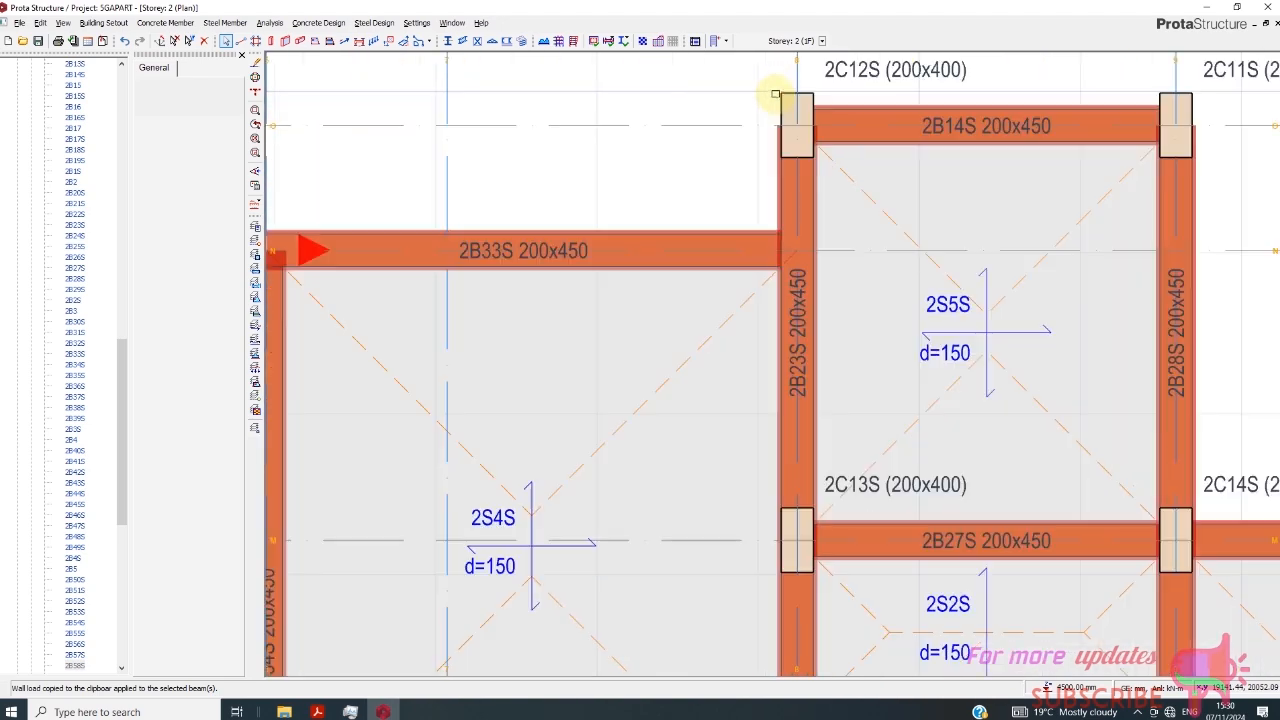
{"action": "scroll", "coordinate": [780, 145], "scroll_direction": "down", "scroll_amount": 6}
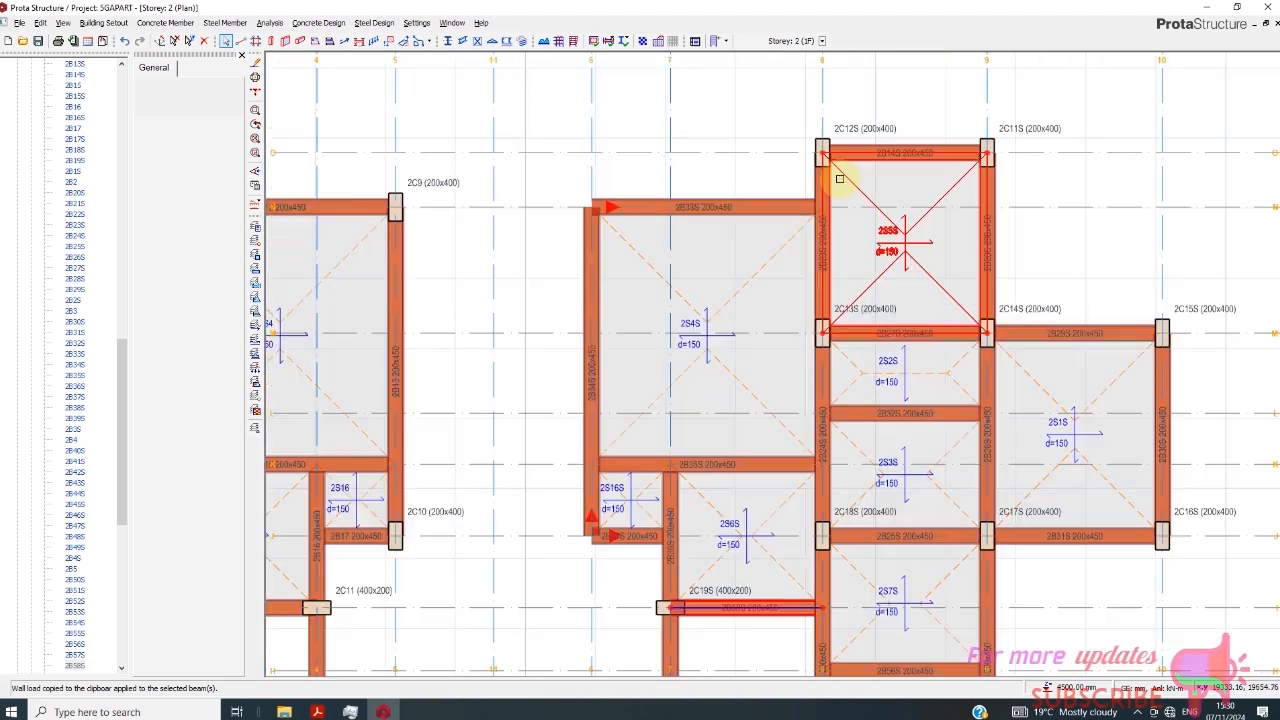
{"action": "scroll", "coordinate": [620, 243], "scroll_direction": "up", "scroll_amount": 5}
{"action": "scroll", "coordinate": [455, 210], "scroll_direction": "up", "scroll_amount": 2}
{"action": "scroll", "coordinate": [628, 189], "scroll_direction": "down", "scroll_amount": 8}
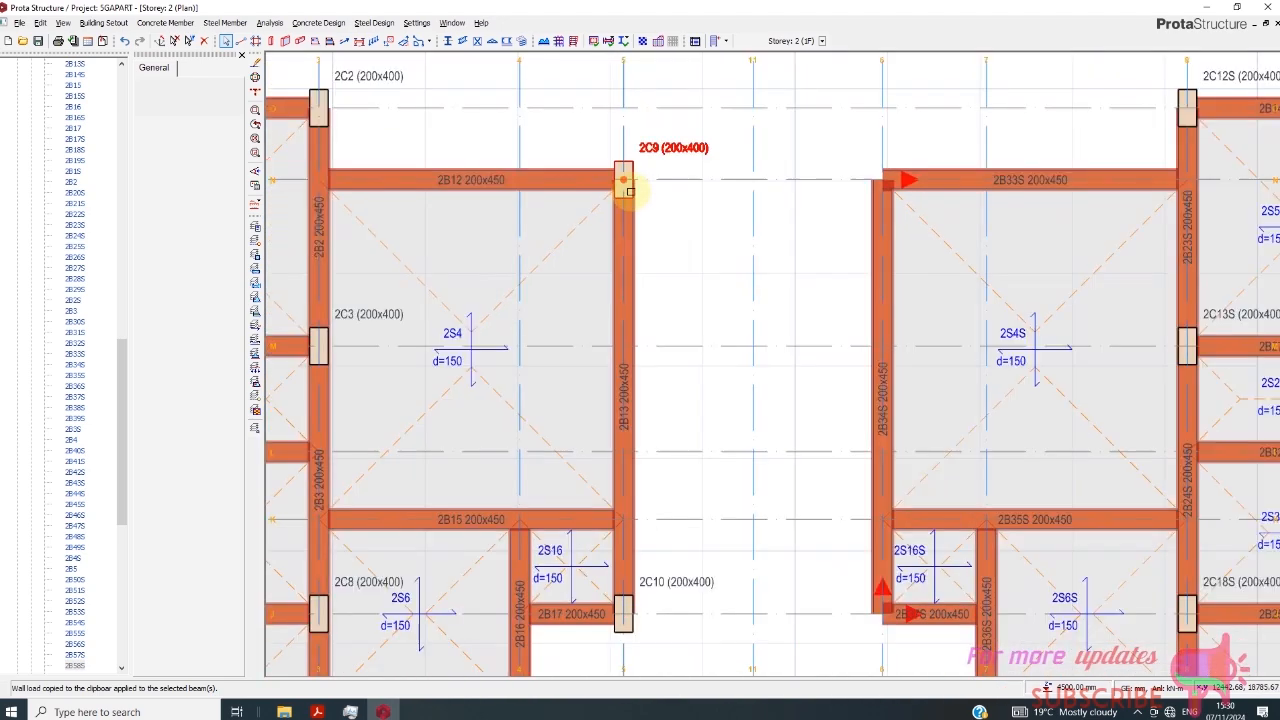
{"action": "scroll", "coordinate": [600, 286], "scroll_direction": "up", "scroll_amount": 1}
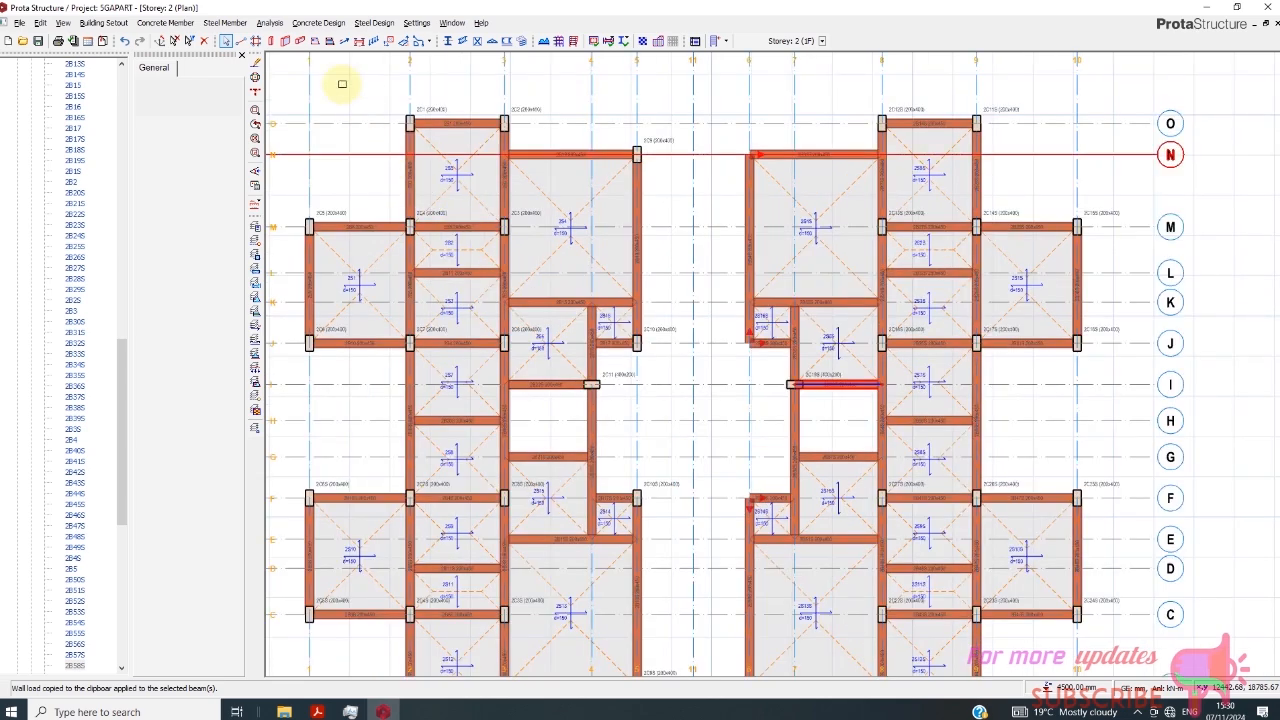
{"action": "left_click", "coordinate": [299, 41]}
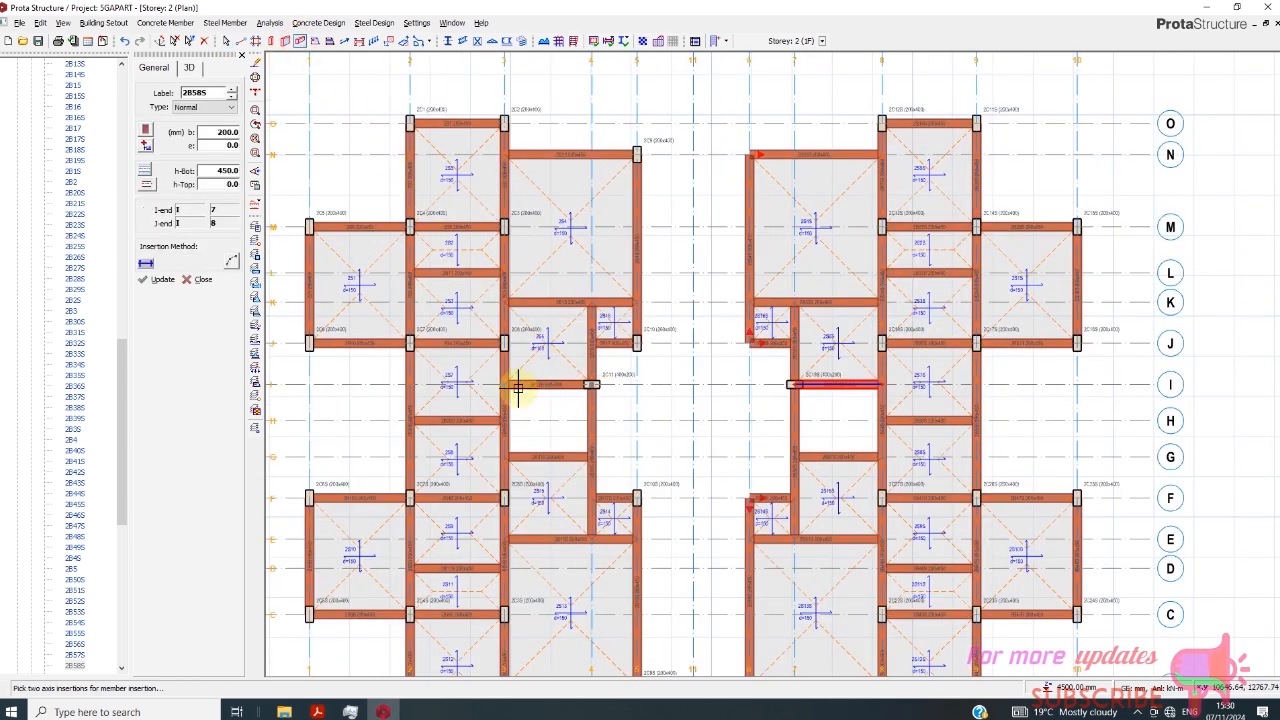
{"action": "scroll", "coordinate": [640, 186], "scroll_direction": "up", "scroll_amount": 2}
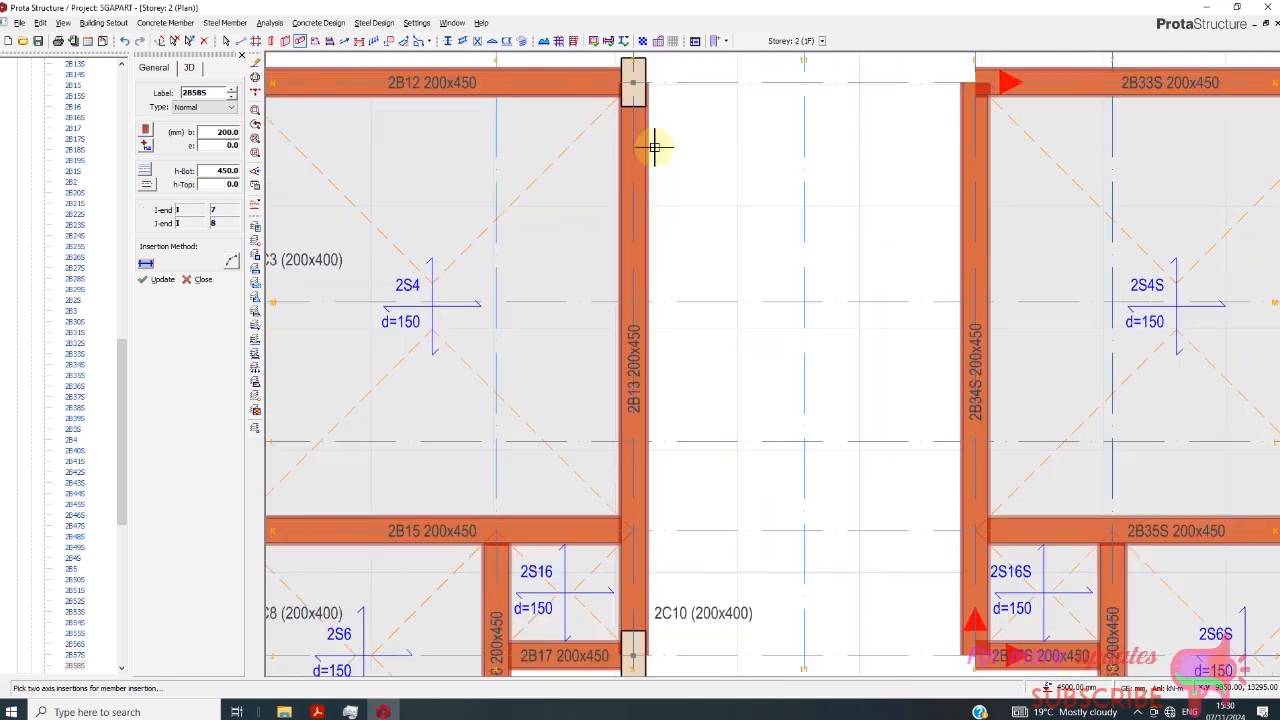
{"action": "scroll", "coordinate": [646, 214], "scroll_direction": "down", "scroll_amount": 1}
{"action": "scroll", "coordinate": [619, 285], "scroll_direction": "down", "scroll_amount": 2}
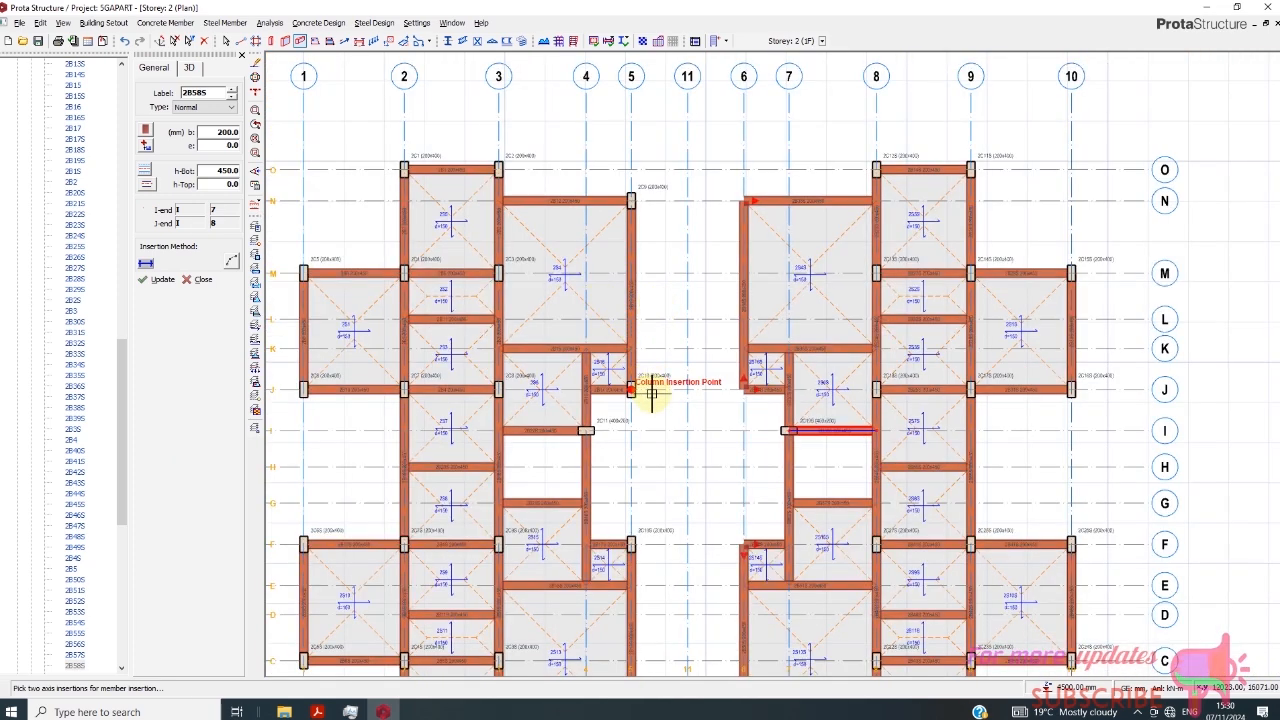
{"action": "scroll", "coordinate": [674, 300], "scroll_direction": "down", "scroll_amount": 1}
{"action": "scroll", "coordinate": [668, 366], "scroll_direction": "up", "scroll_amount": 2}
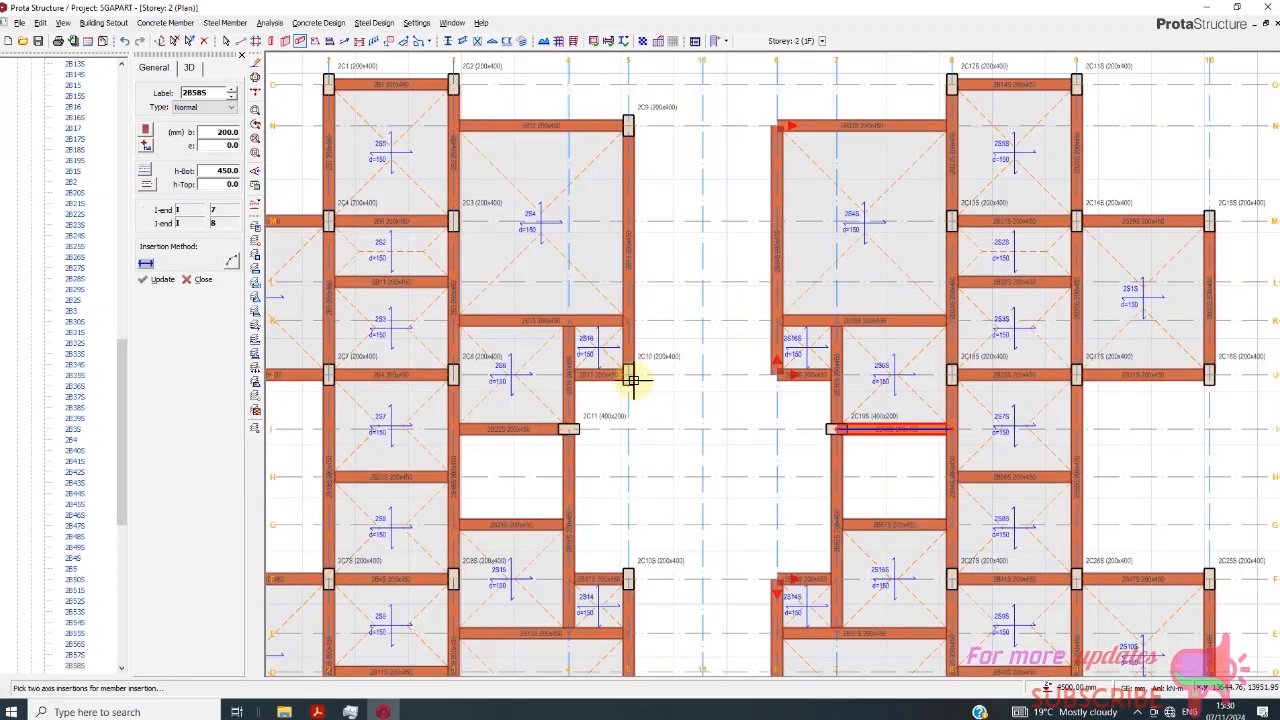
{"action": "left_click", "coordinate": [642, 368]}
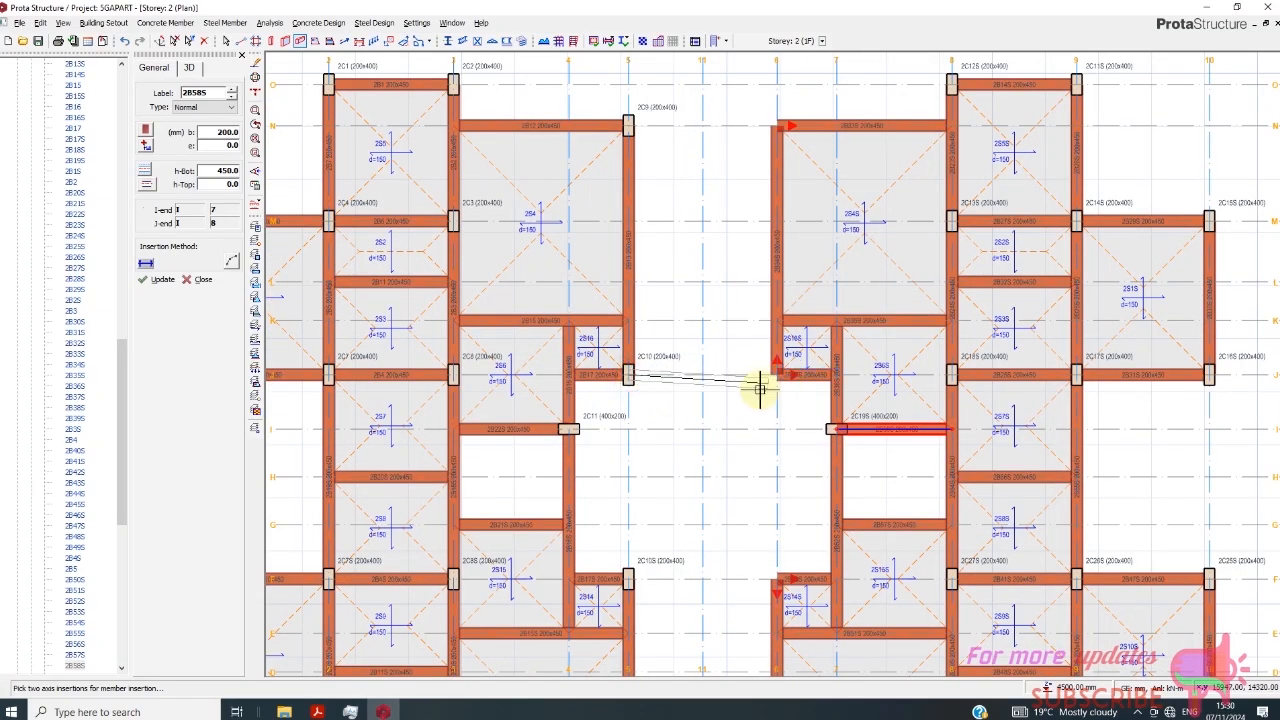
{"action": "scroll", "coordinate": [745, 395], "scroll_direction": "up", "scroll_amount": 1}
{"action": "scroll", "coordinate": [716, 413], "scroll_direction": "down", "scroll_amount": 2}
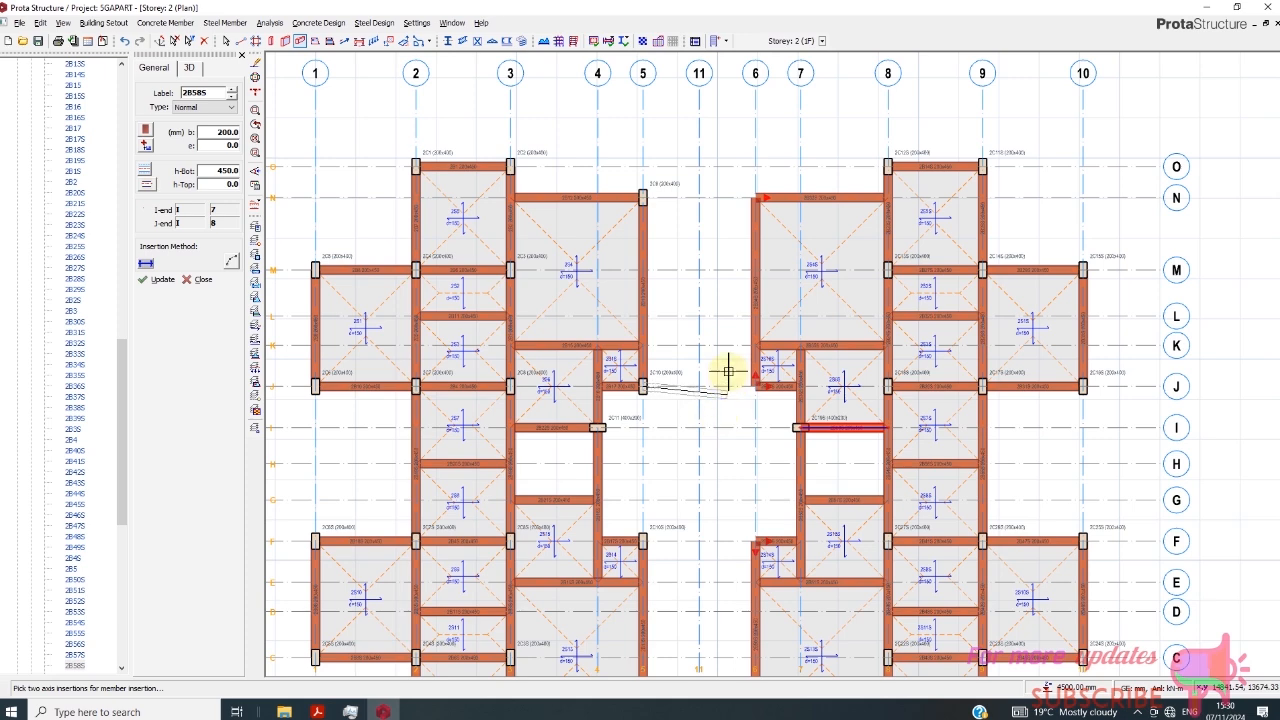
{"action": "key", "text": "Escape"}
{"action": "scroll", "coordinate": [699, 427], "scroll_direction": "down", "scroll_amount": 1}
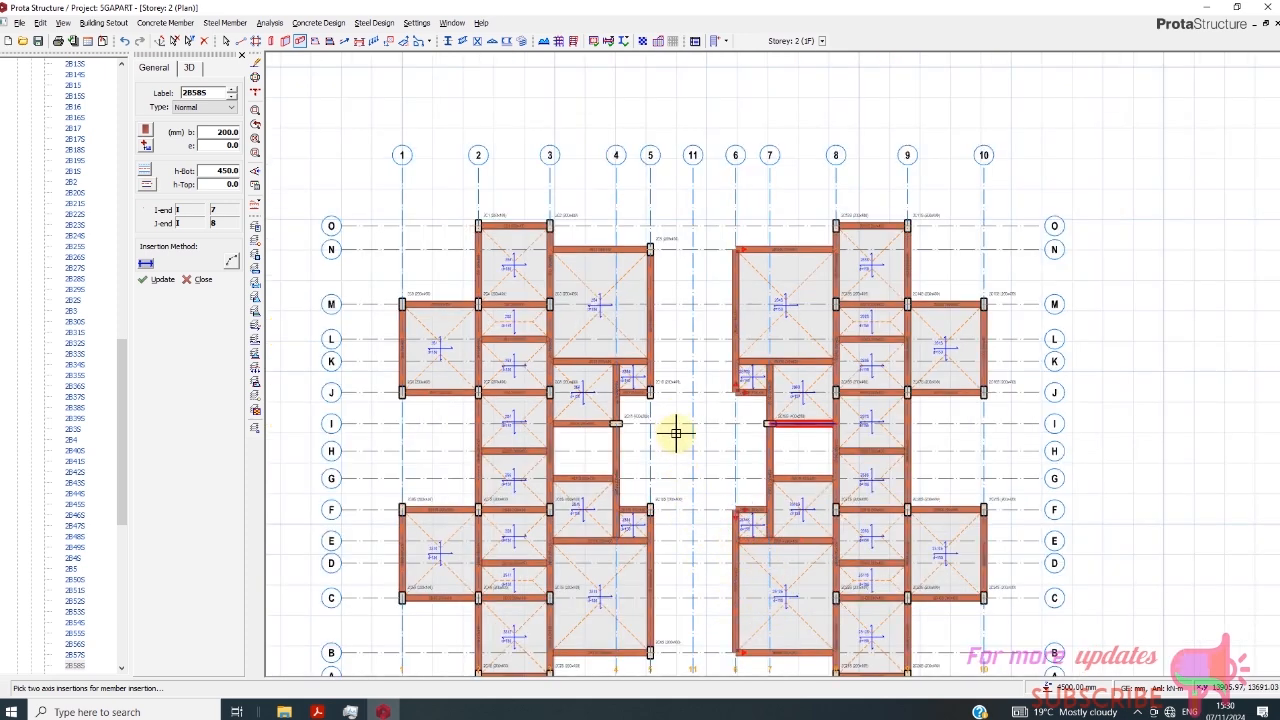
{"action": "key", "text": "Escape"}
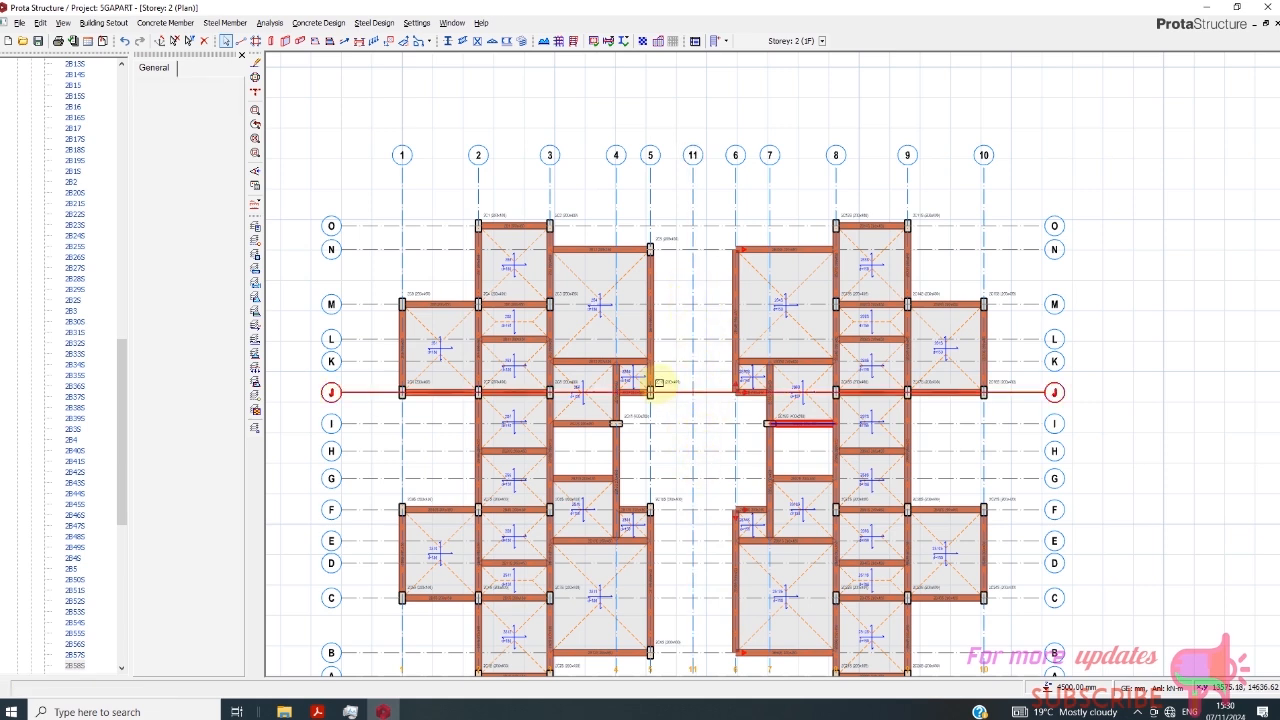
- Select the three columns on axis 5 at axes N, J and B
{"action": "left_click", "coordinate": [655, 387]}
{"action": "left_click", "coordinate": [667, 241]}
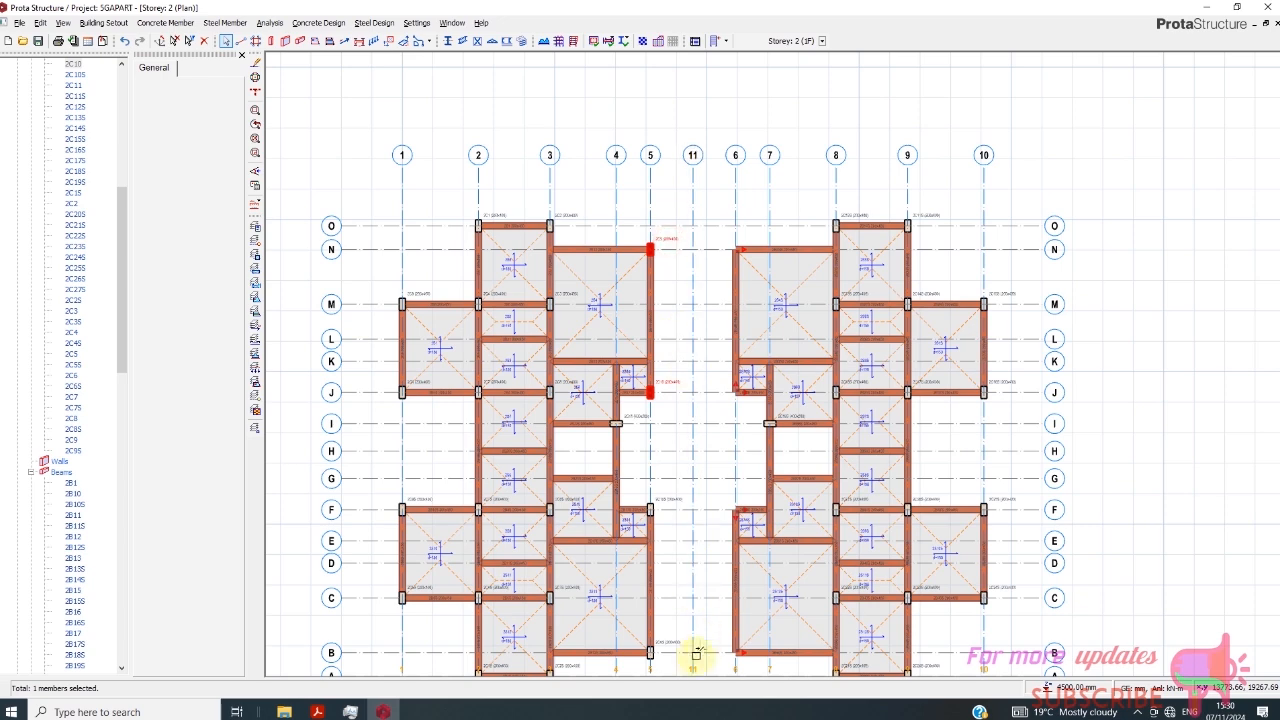
{"action": "left_click", "coordinate": [662, 636]}
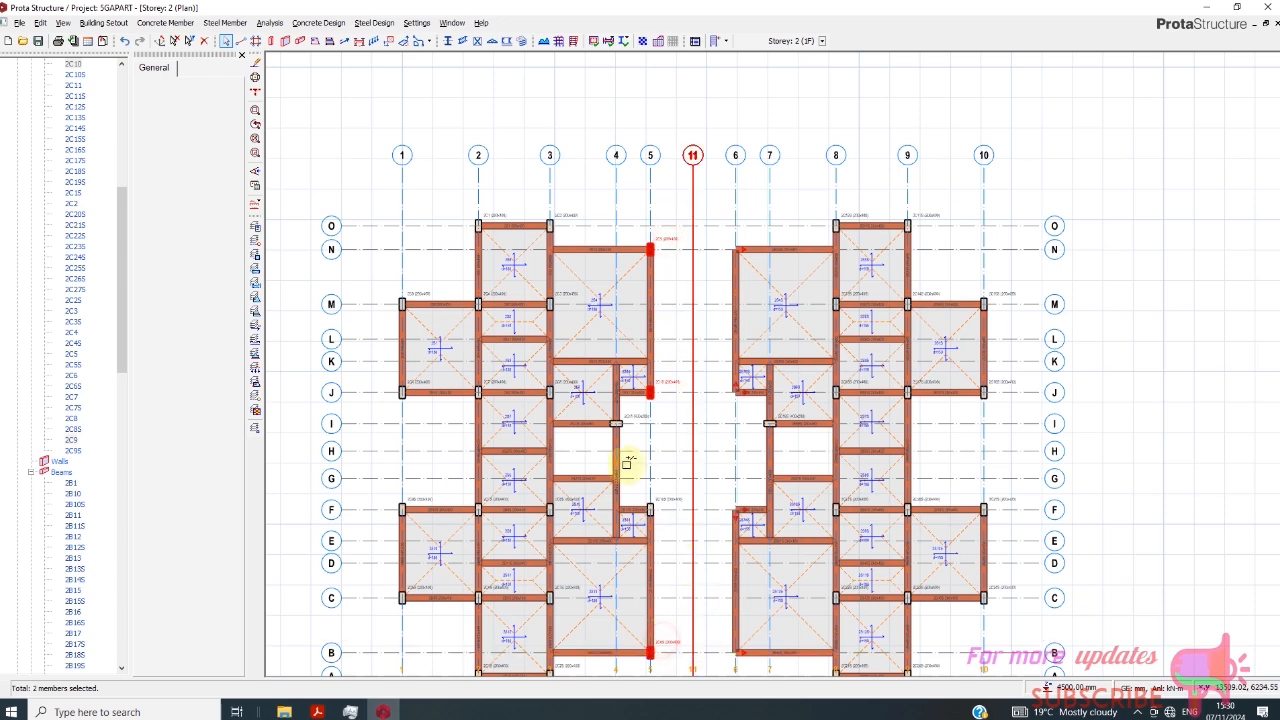
{"action": "scroll", "coordinate": [620, 455], "scroll_direction": "down", "scroll_amount": 1}
{"action": "scroll", "coordinate": [710, 490], "scroll_direction": "up", "scroll_amount": 1}
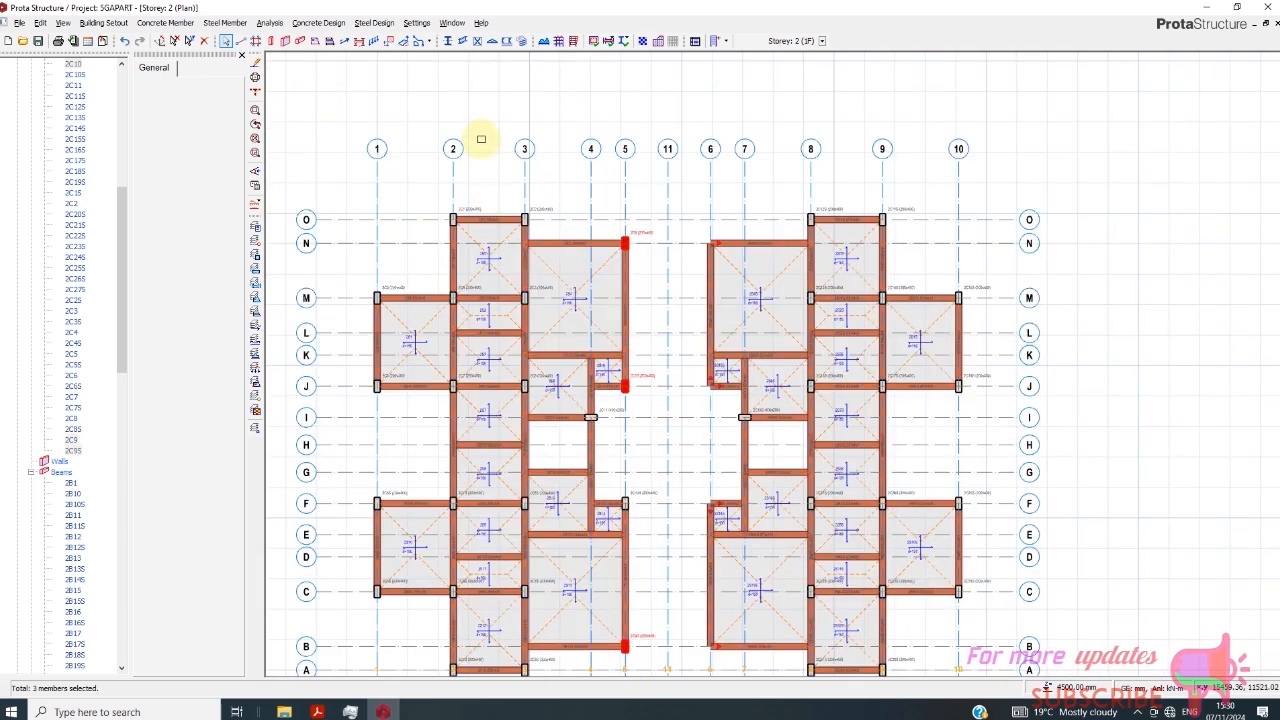
{"action": "right_click", "coordinate": [393, 102]}
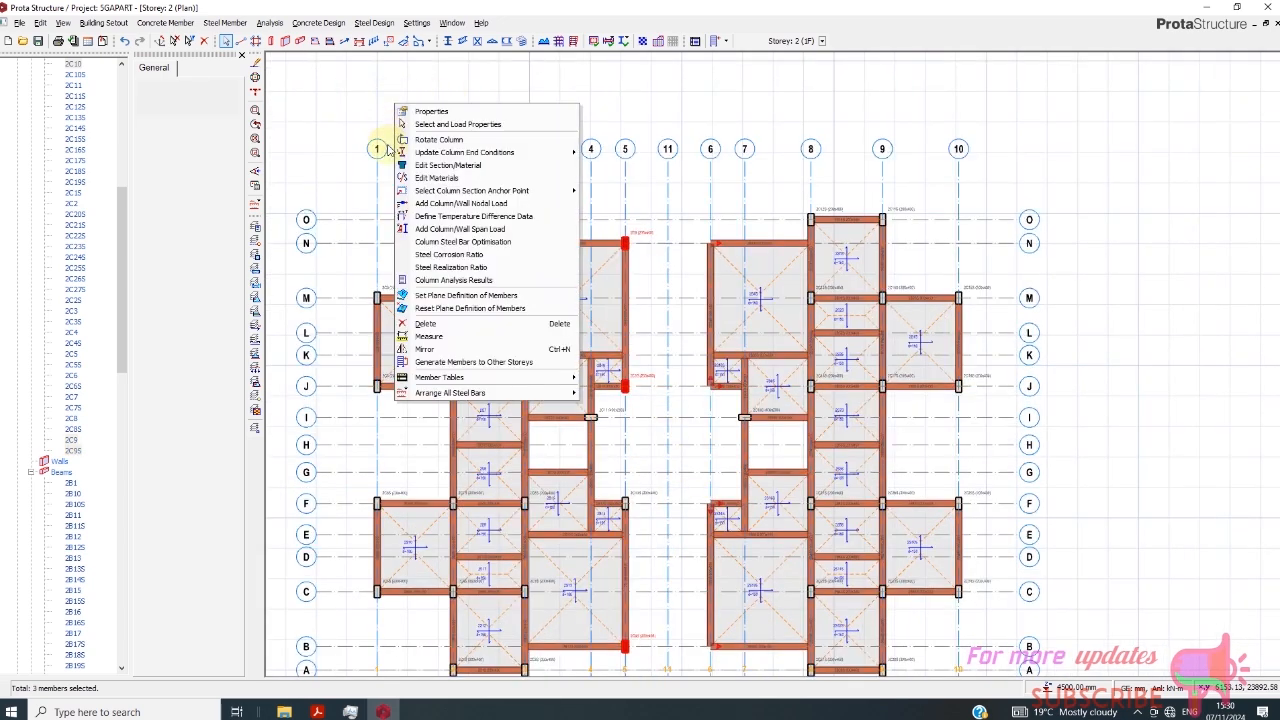
{"action": "left_click", "coordinate": [440, 361]}
{"action": "left_click", "coordinate": [771, 222]}
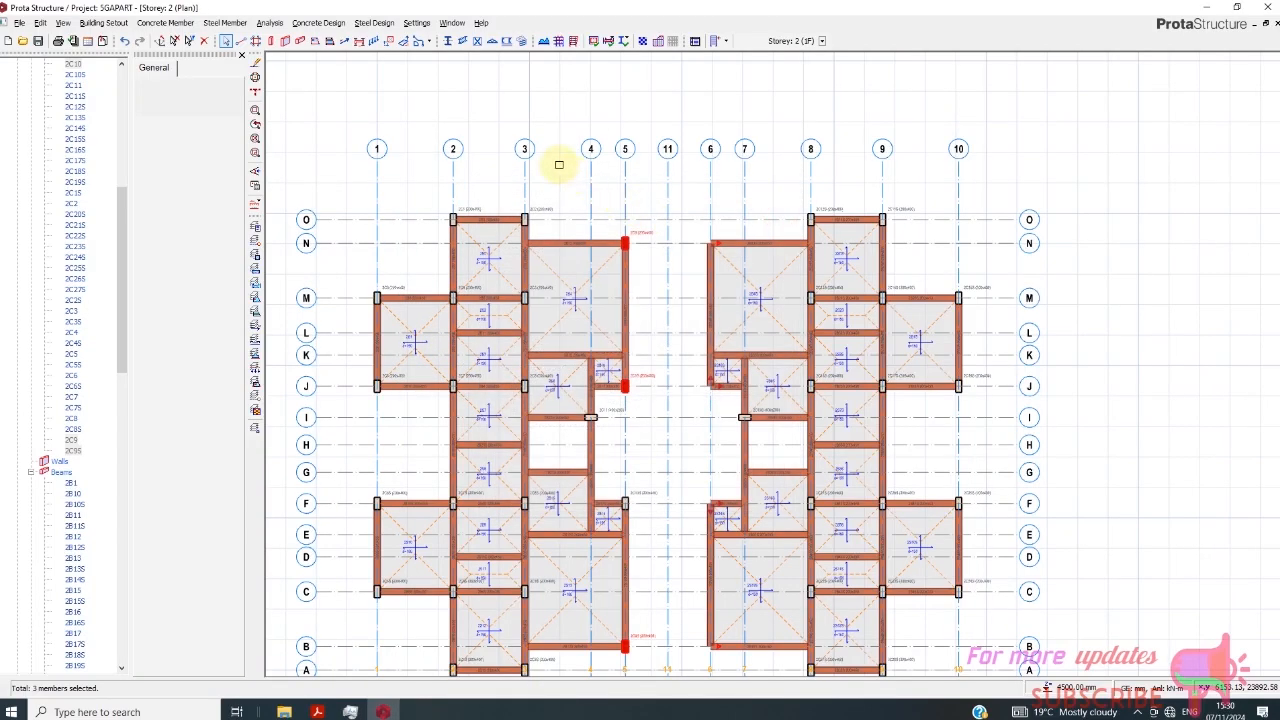
- Mirror the selected axis 5 columns about axis 11
{"action": "right_click", "coordinate": [560, 113]}
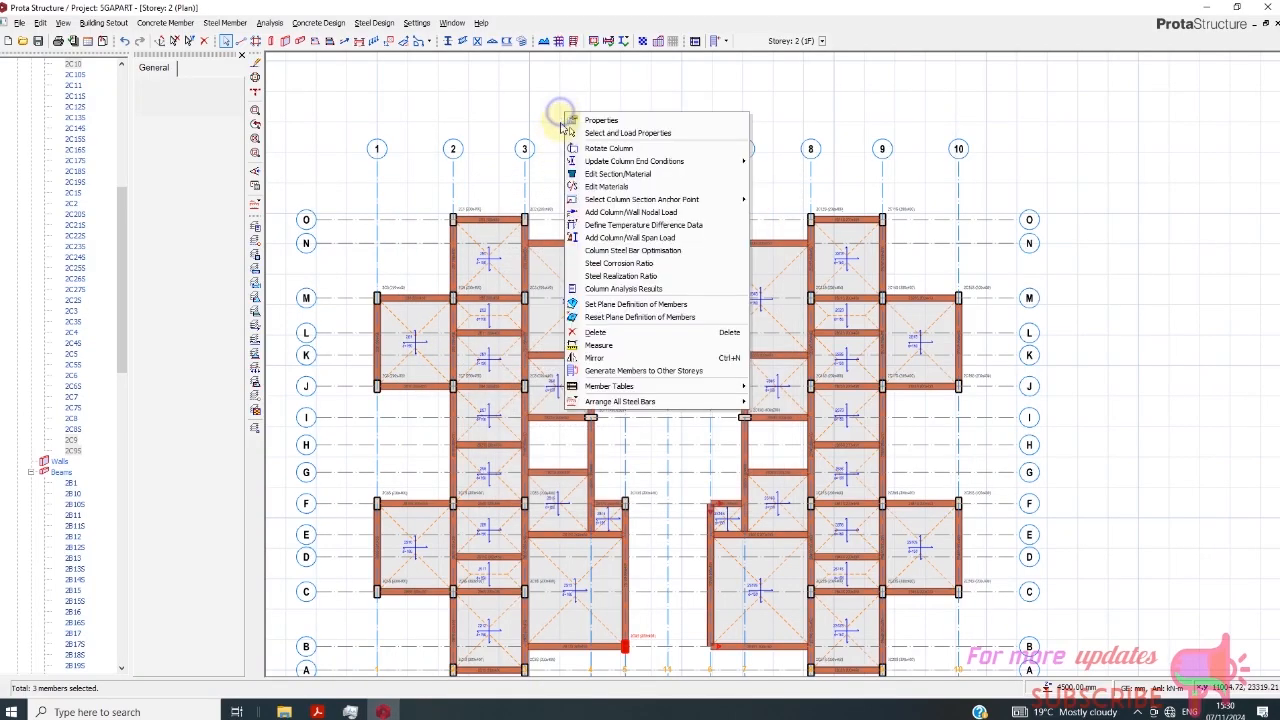
{"action": "left_click", "coordinate": [605, 358]}
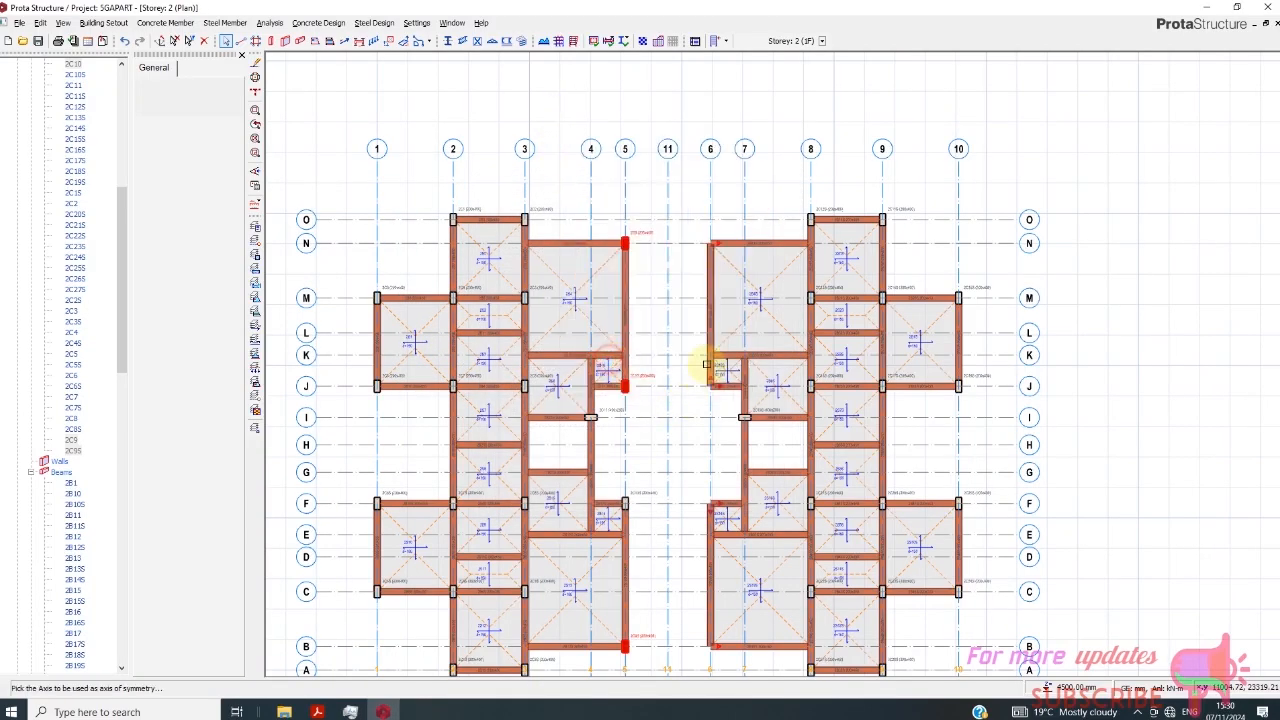
{"action": "left_click", "coordinate": [666, 266]}
{"action": "left_click", "coordinate": [697, 291]}
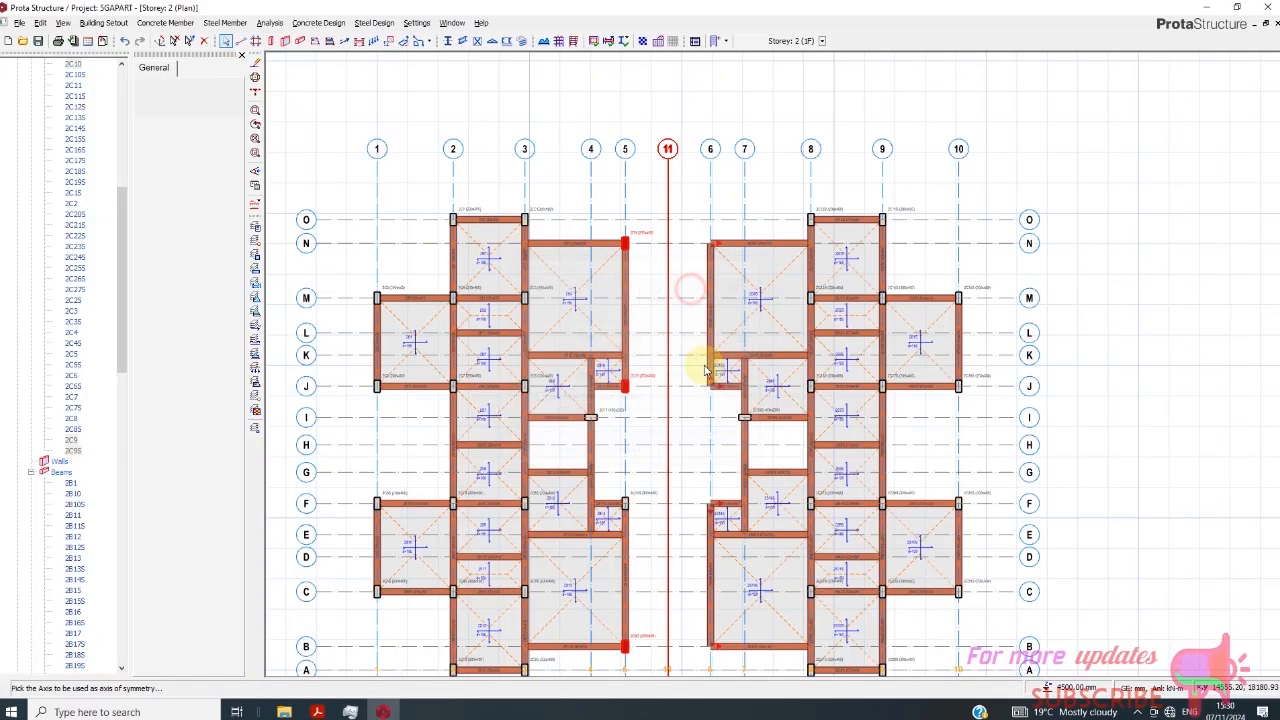
- Mirror the column on axis 5 at axis F about axis 11, keeping the label suffix S
{"action": "scroll", "coordinate": [714, 523], "scroll_direction": "up", "scroll_amount": 2}
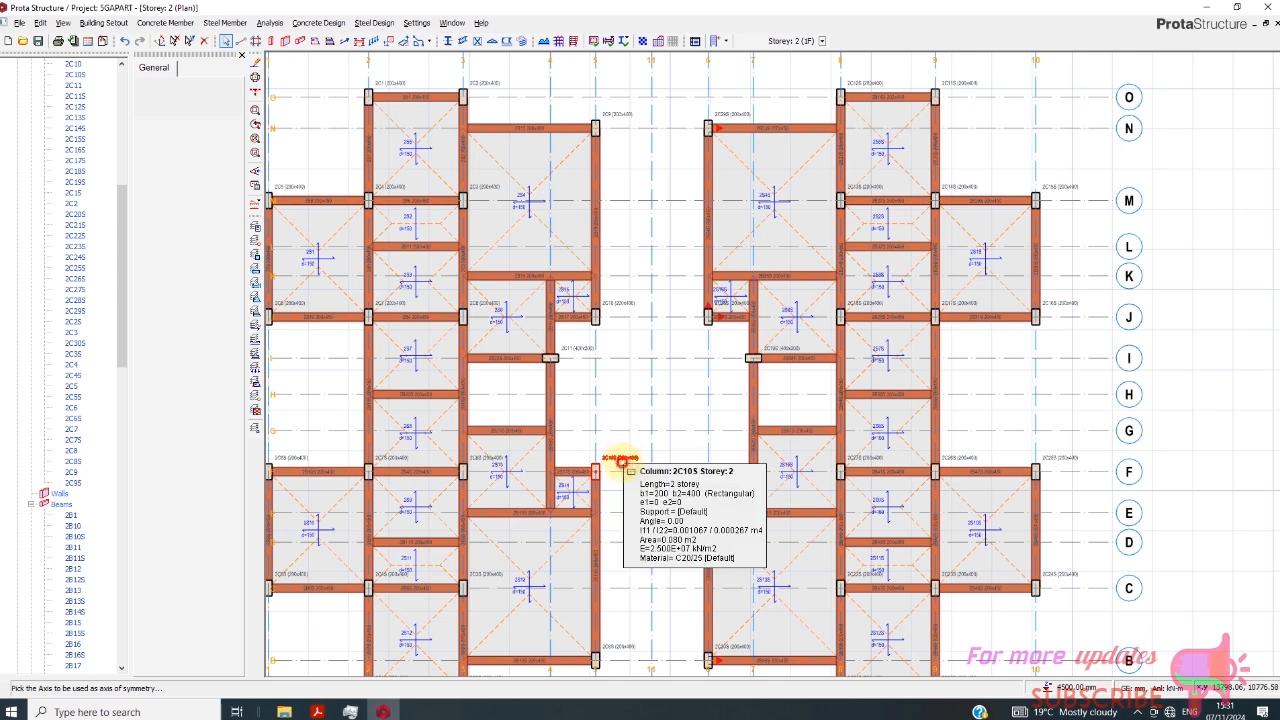
{"action": "left_click", "coordinate": [618, 455]}
{"action": "right_click", "coordinate": [644, 436]}
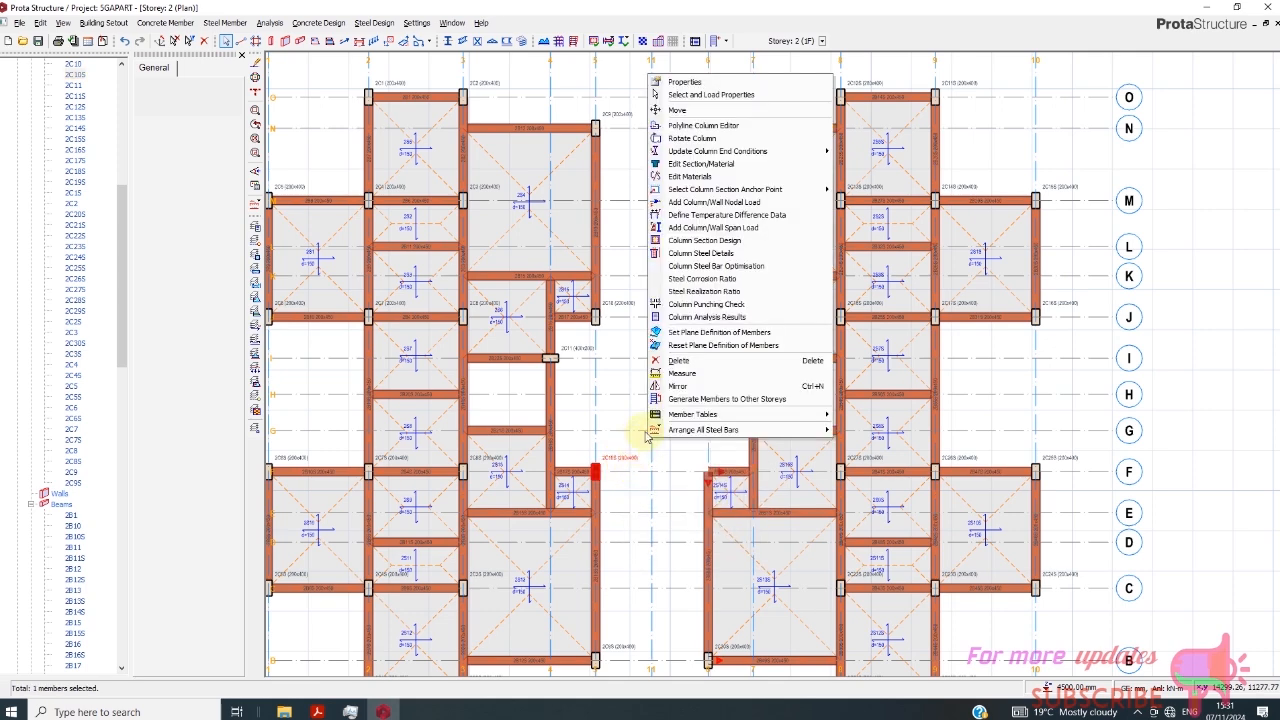
{"action": "left_click", "coordinate": [678, 386]}
{"action": "left_click", "coordinate": [653, 418]}
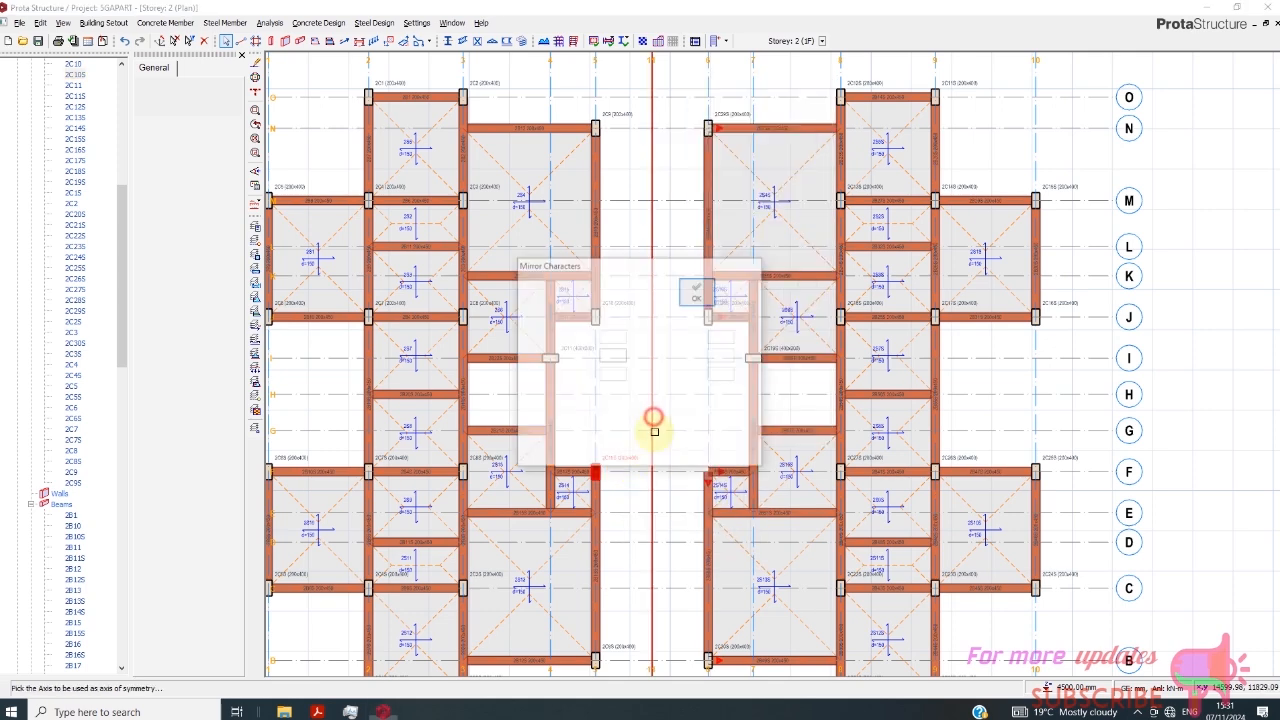
{"action": "left_click", "coordinate": [697, 291]}
{"action": "scroll", "coordinate": [715, 500], "scroll_direction": "up", "scroll_amount": 4}
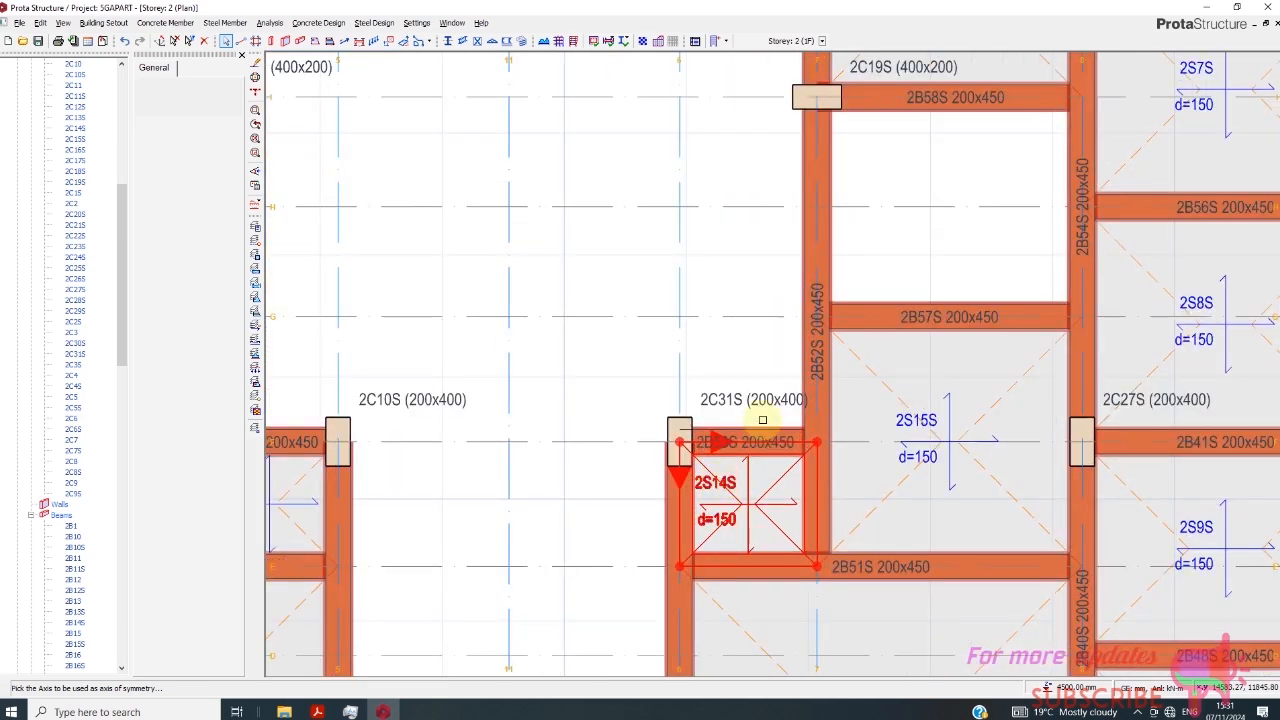
- Delete the mirrored beams on axis F between axes 6 and 7 and on axis 6 between axes B and F
{"action": "scroll", "coordinate": [724, 492], "scroll_direction": "down", "scroll_amount": 2}
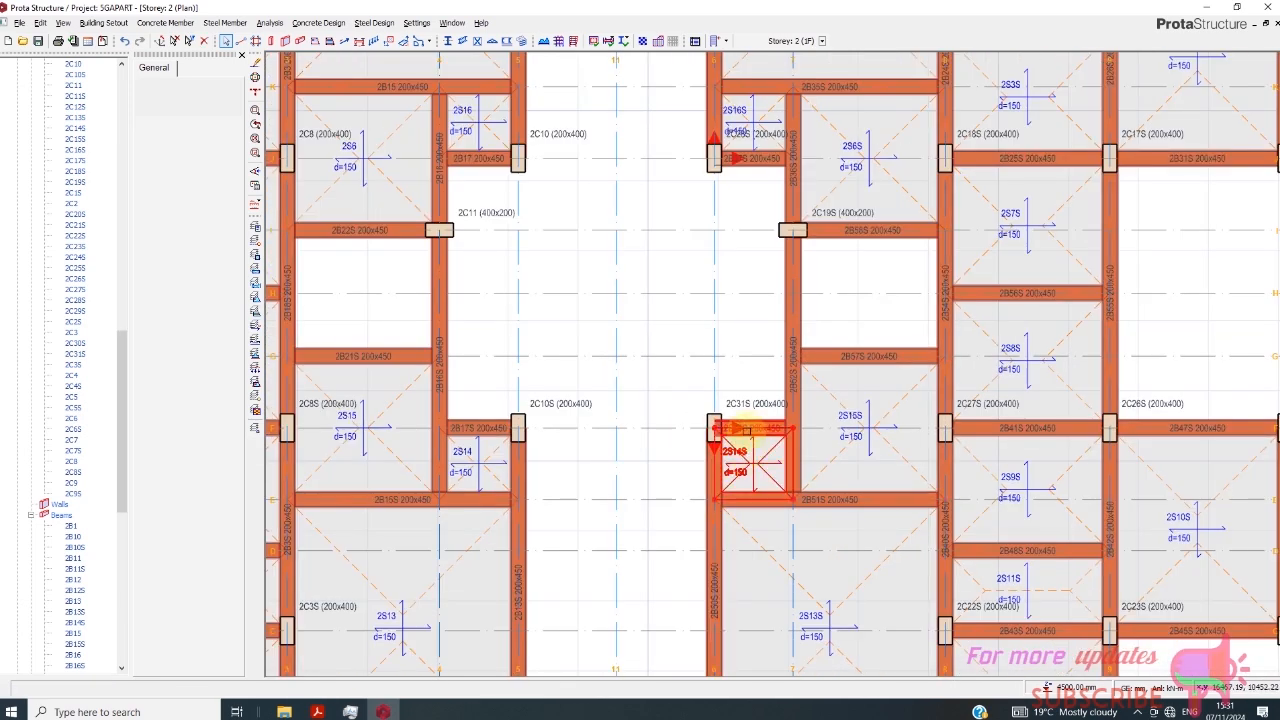
{"action": "left_click", "coordinate": [752, 404]}
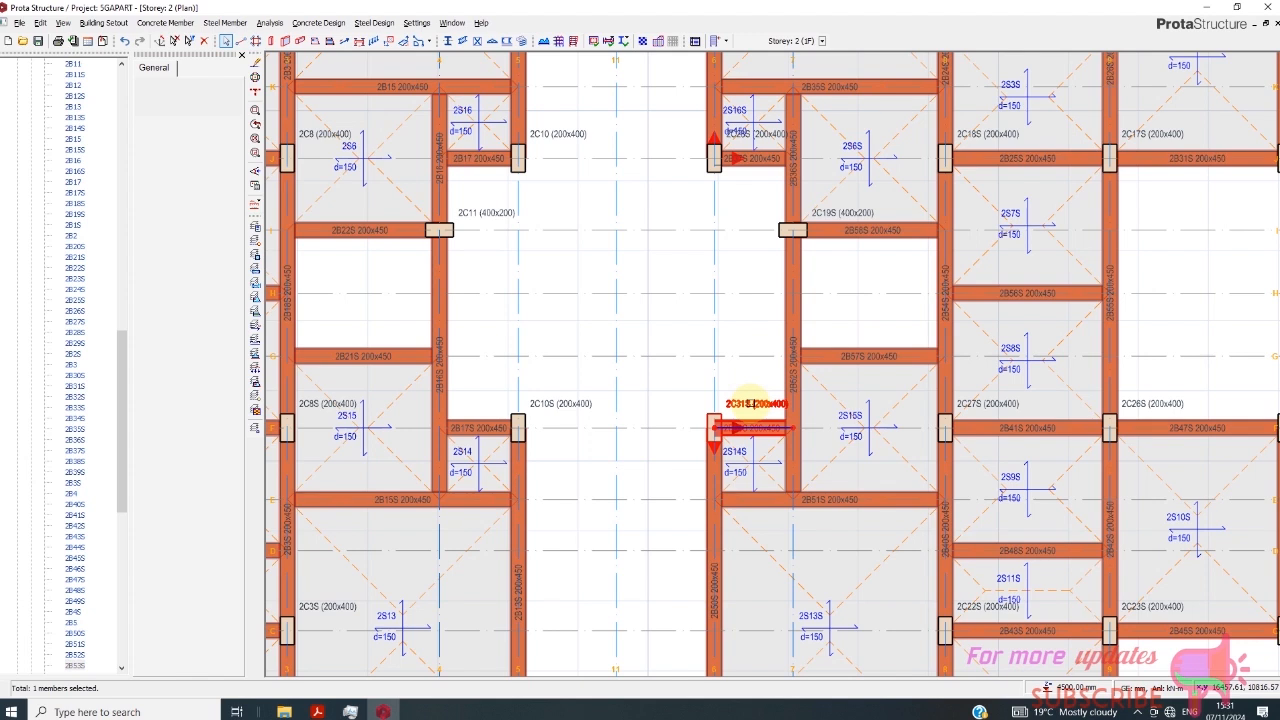
{"action": "mouse_move", "coordinate": [754, 407]}
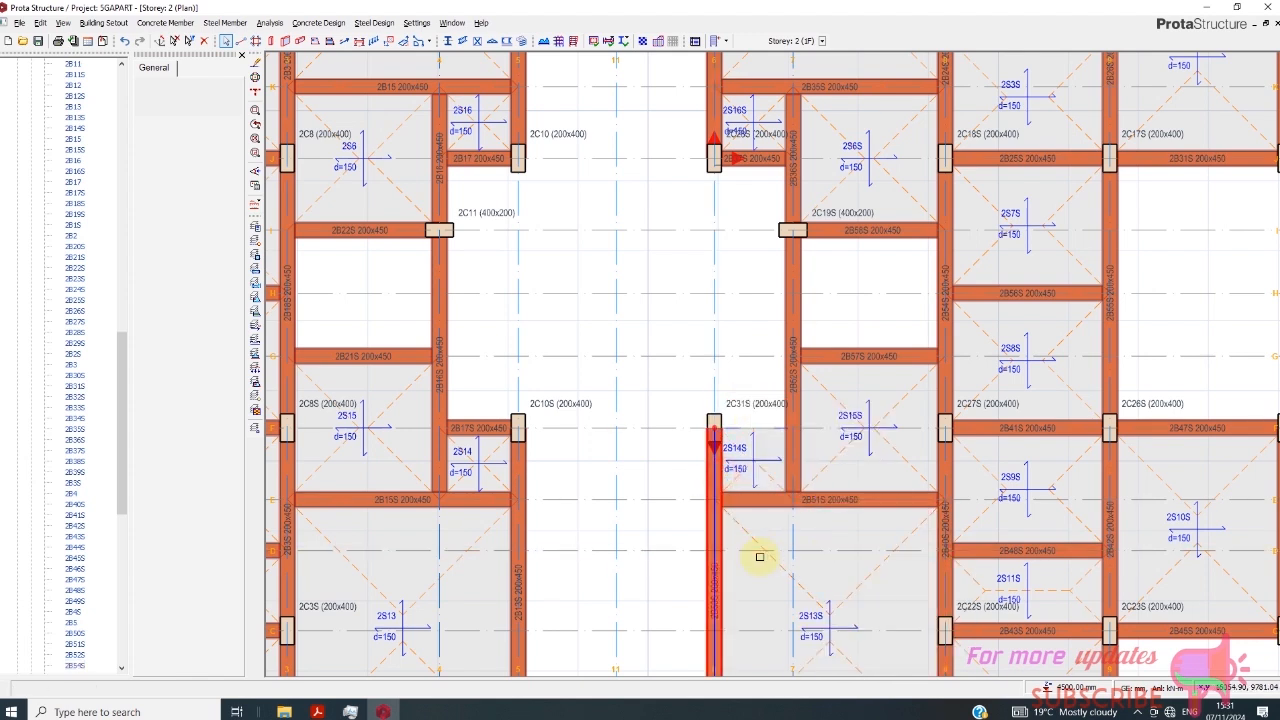
{"action": "key", "text": "Delete"}
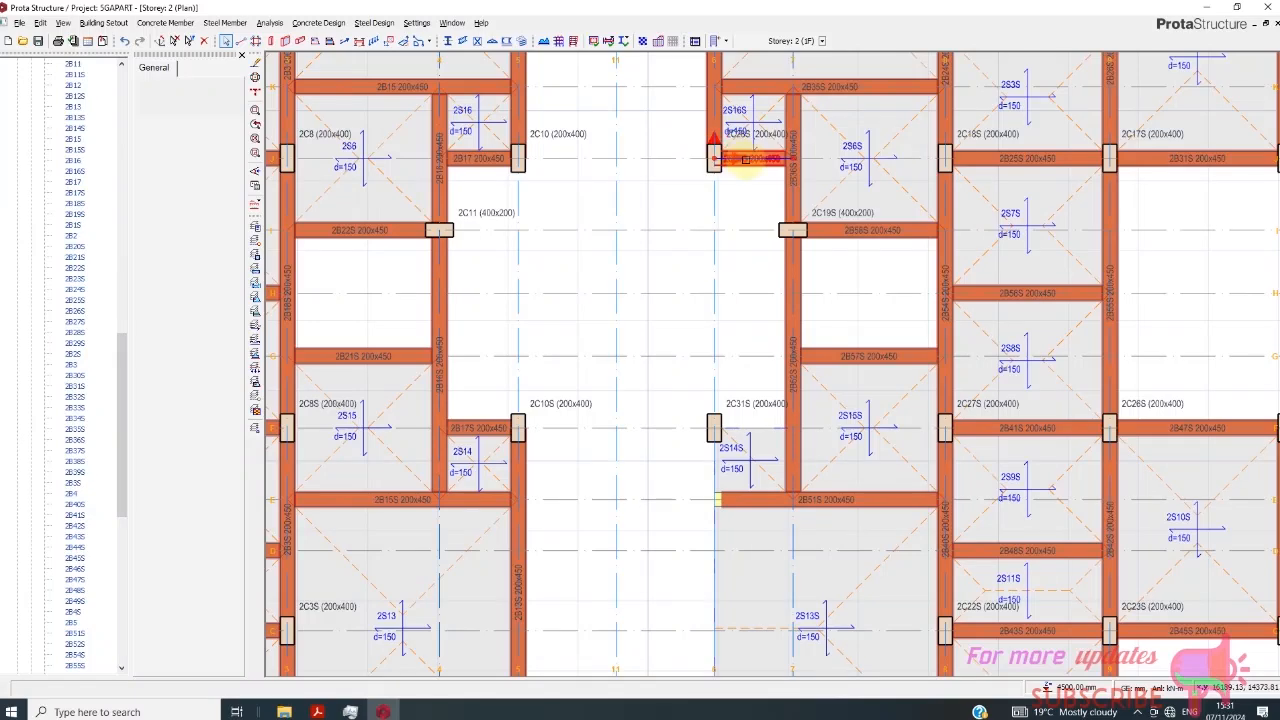
- Delete the mirrored beams on axis N between 6 and 8, axis 6 between J and N, and axis J between 6 and 7
{"action": "scroll", "coordinate": [671, 393], "scroll_direction": "down", "scroll_amount": 6}
{"action": "scroll", "coordinate": [703, 196], "scroll_direction": "up", "scroll_amount": 8}
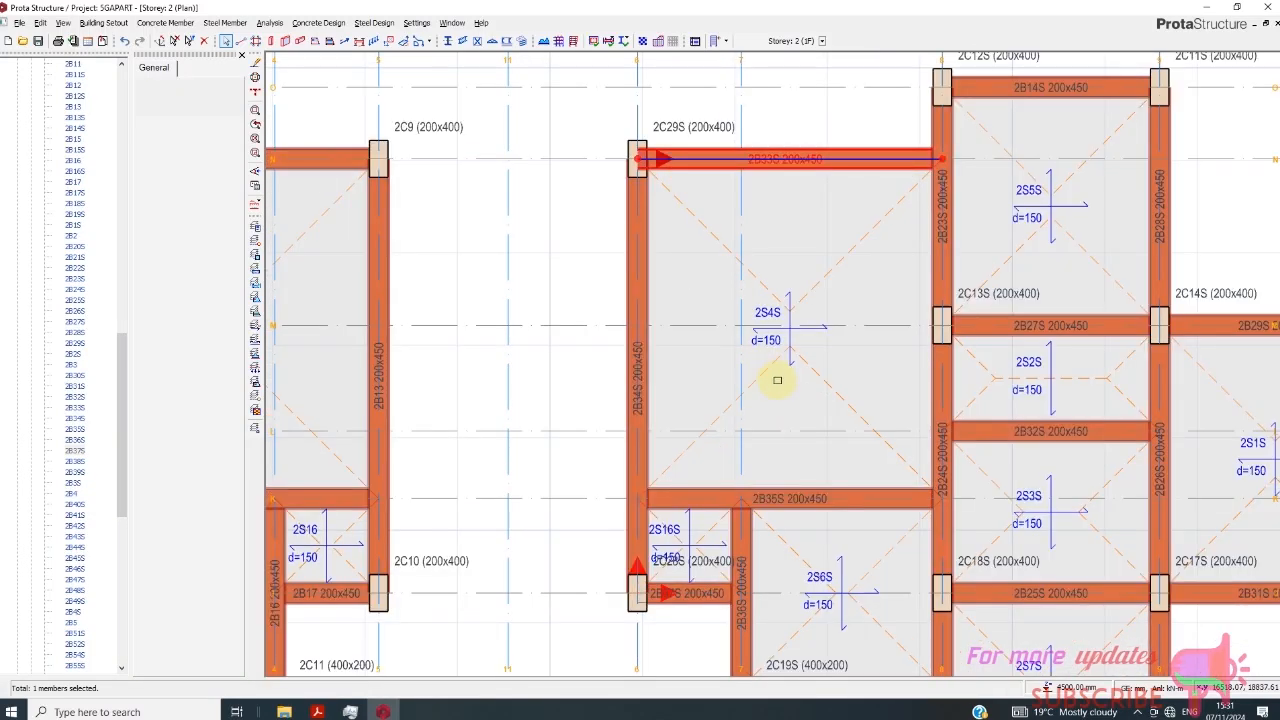
{"action": "scroll", "coordinate": [803, 449], "scroll_direction": "down", "scroll_amount": 4}
{"action": "scroll", "coordinate": [746, 535], "scroll_direction": "up", "scroll_amount": 4}
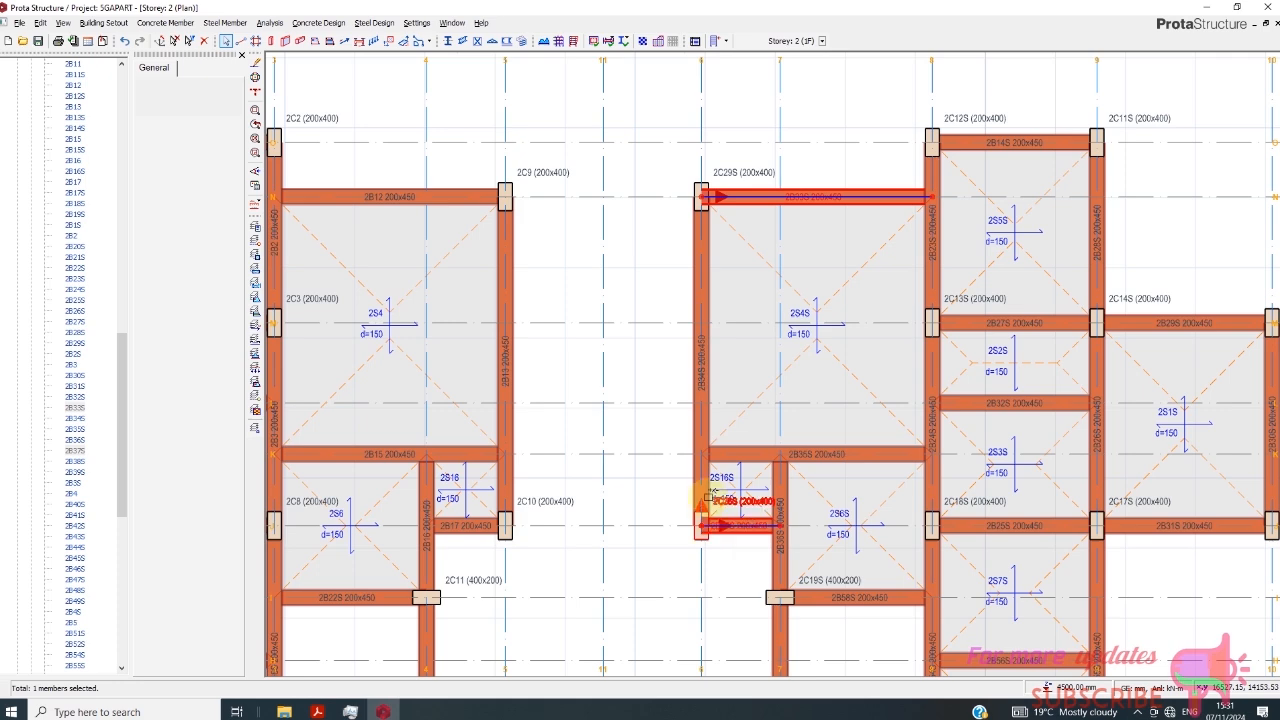
{"action": "left_click", "coordinate": [701, 502]}
{"action": "left_click", "coordinate": [786, 509], "text": "ctrl"}
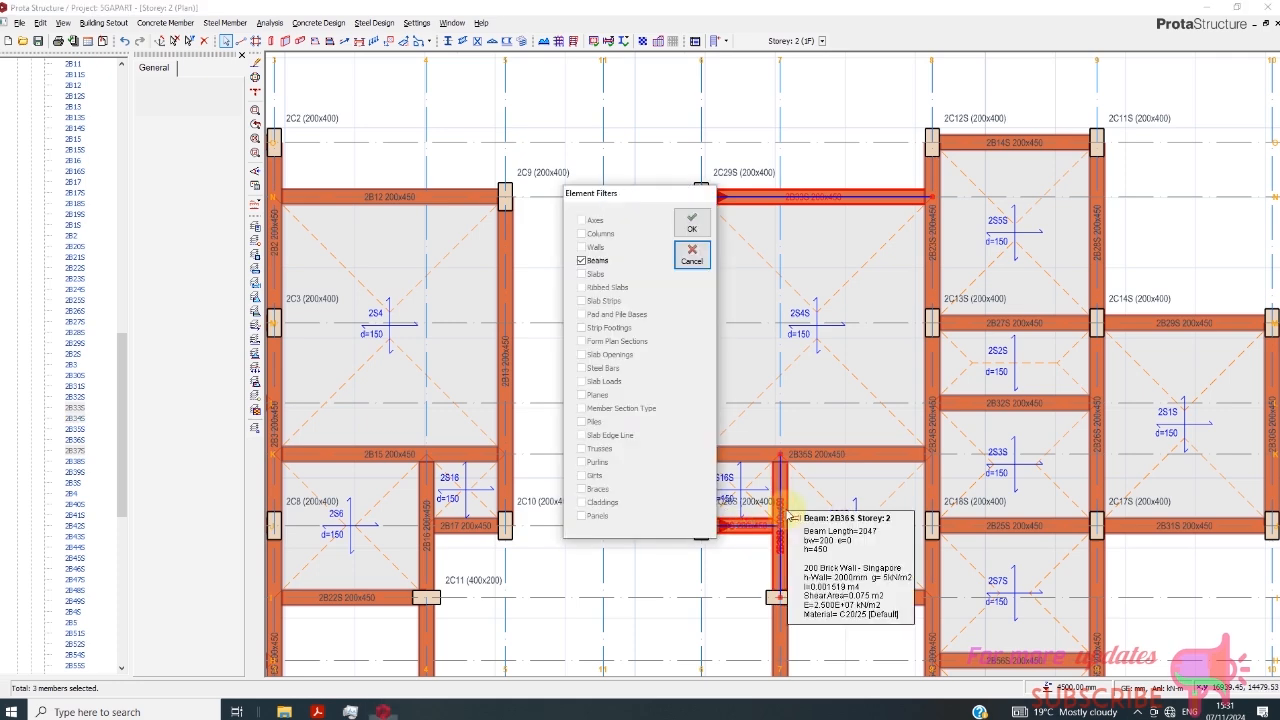
{"action": "left_click", "coordinate": [692, 222]}
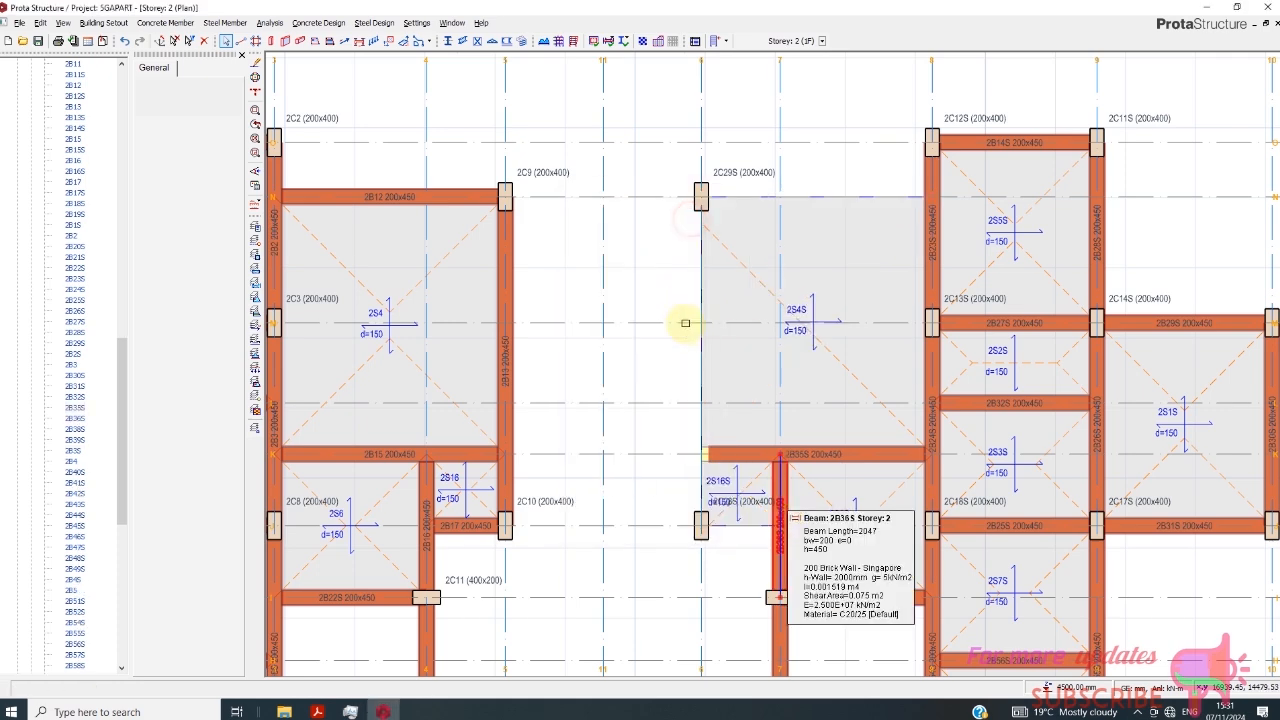
- Mirror the axis 5 beams, the axis J and F stubs and the axis N beam about axis 11, splitting new beams at supporting spans
{"action": "scroll", "coordinate": [680, 323], "scroll_direction": "down", "scroll_amount": 3}
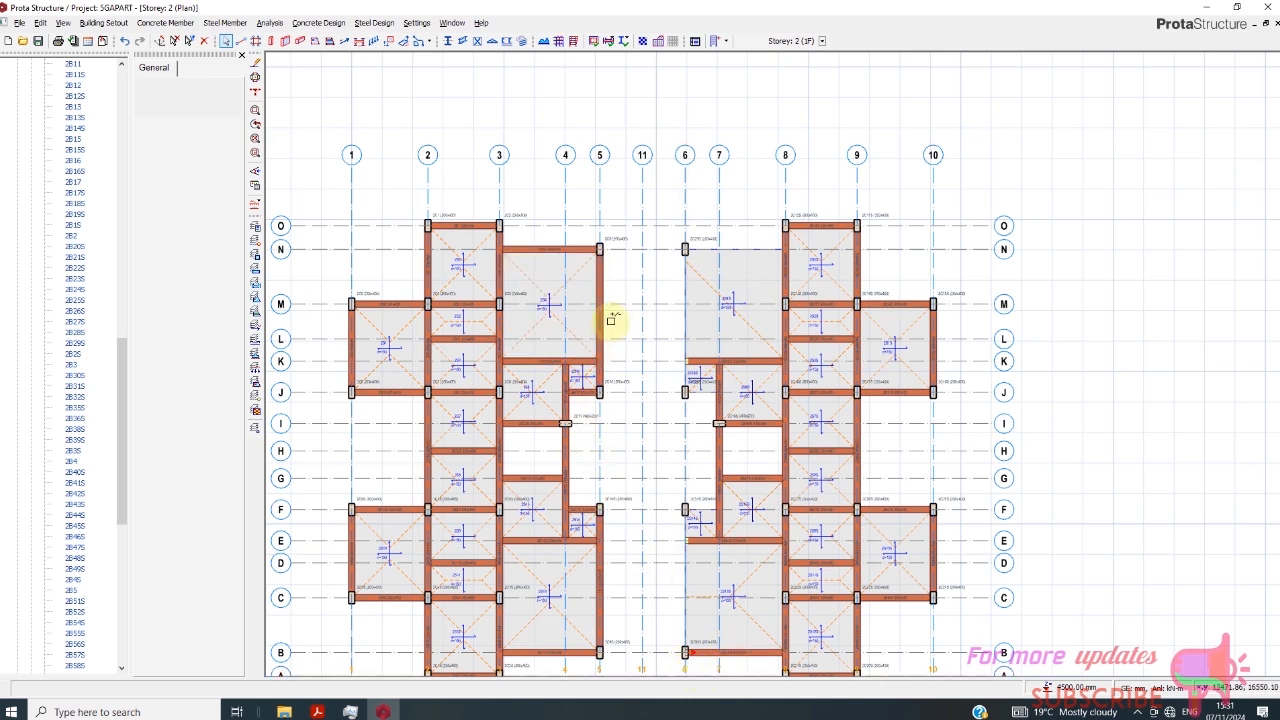
{"action": "mouse_move", "coordinate": [607, 314]}
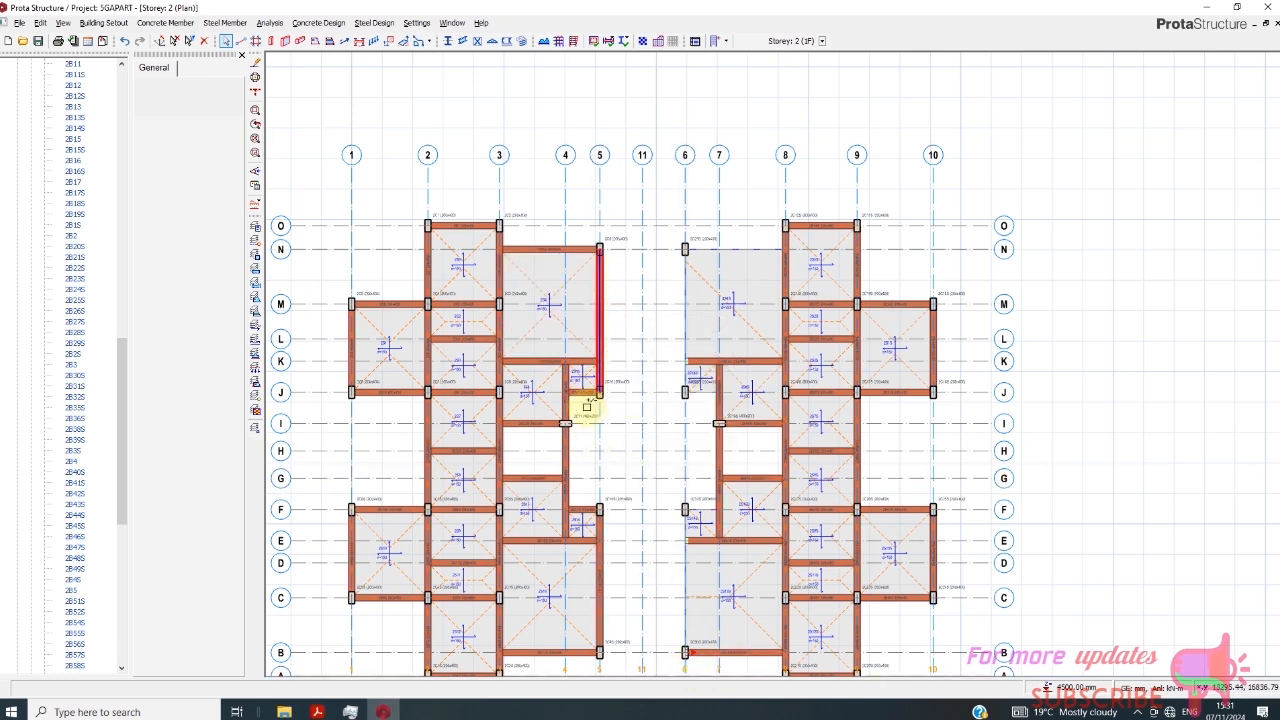
{"action": "left_click", "coordinate": [606, 577]}
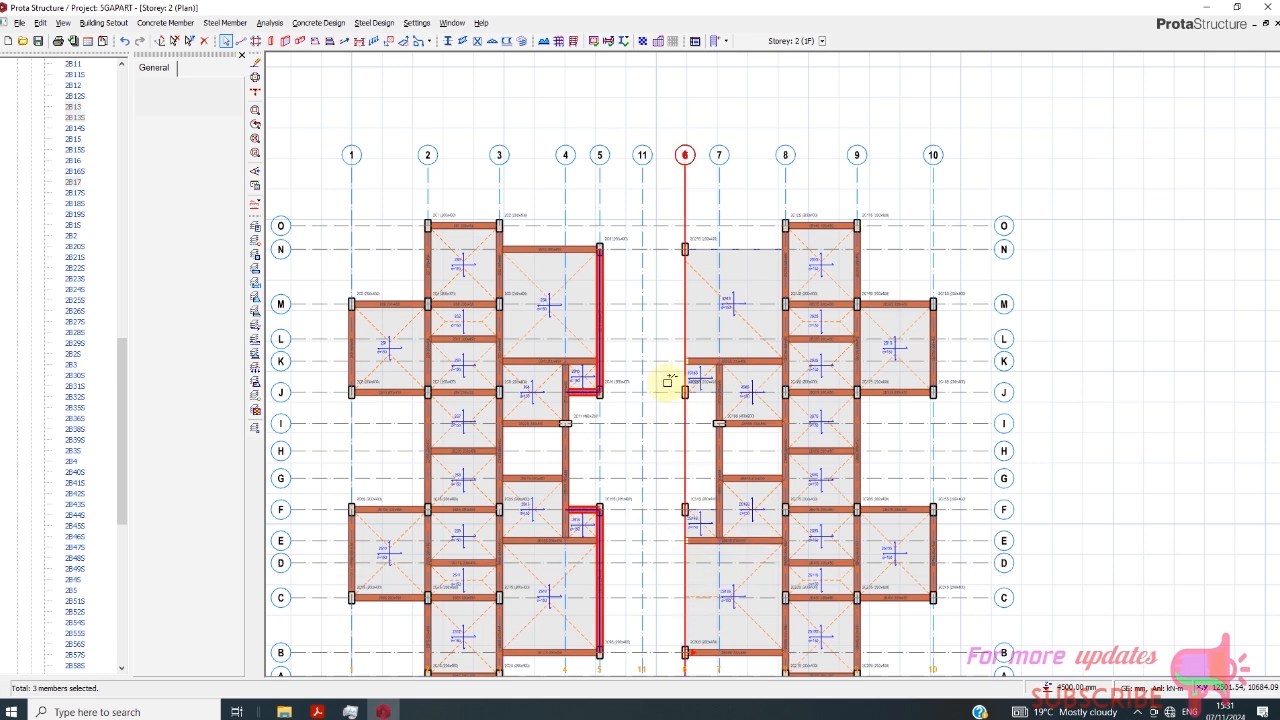
{"action": "left_click", "coordinate": [548, 243]}
{"action": "right_click", "coordinate": [622, 307]}
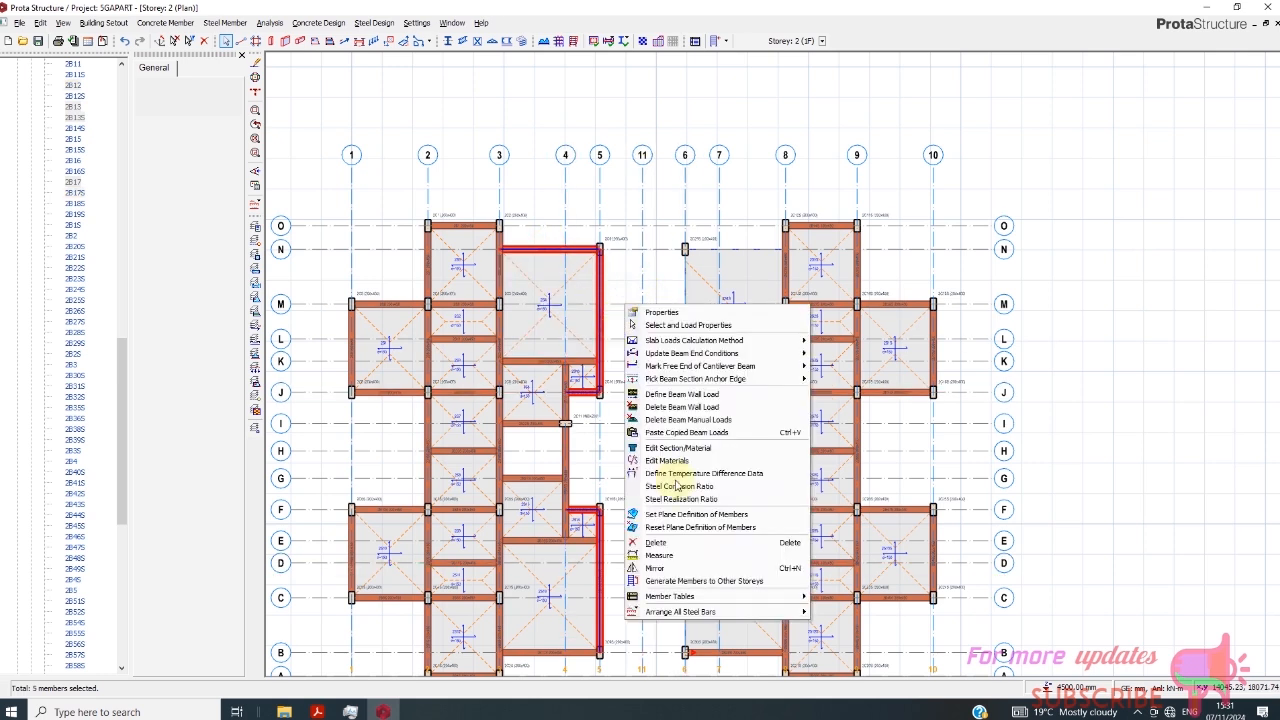
{"action": "left_click", "coordinate": [655, 567]}
{"action": "left_click", "coordinate": [643, 323]}
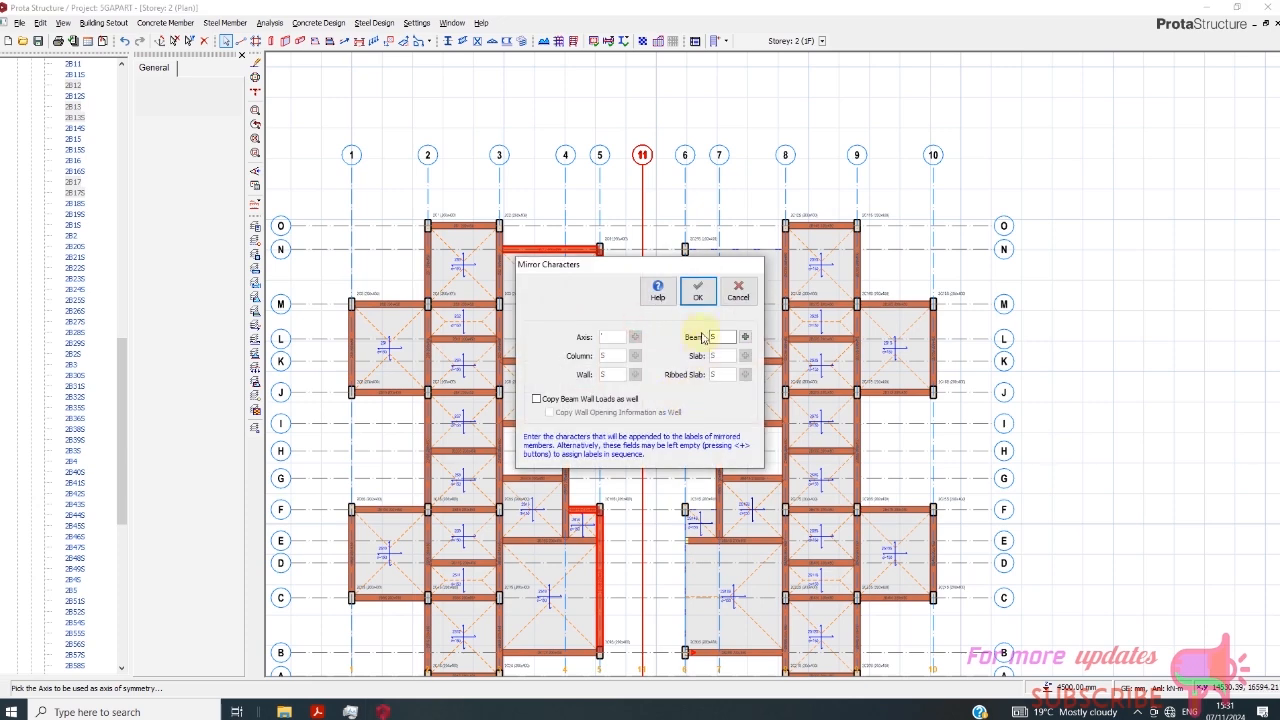
{"action": "left_click", "coordinate": [697, 290]}
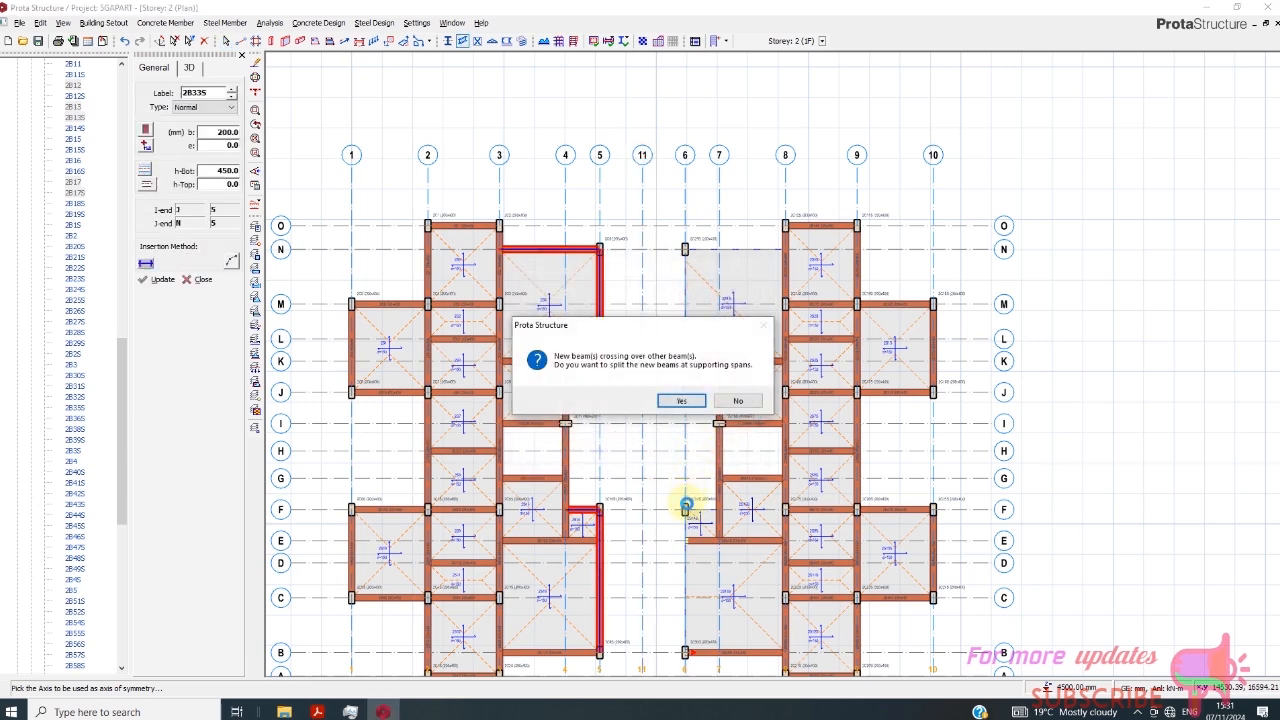
{"action": "left_click", "coordinate": [684, 401]}
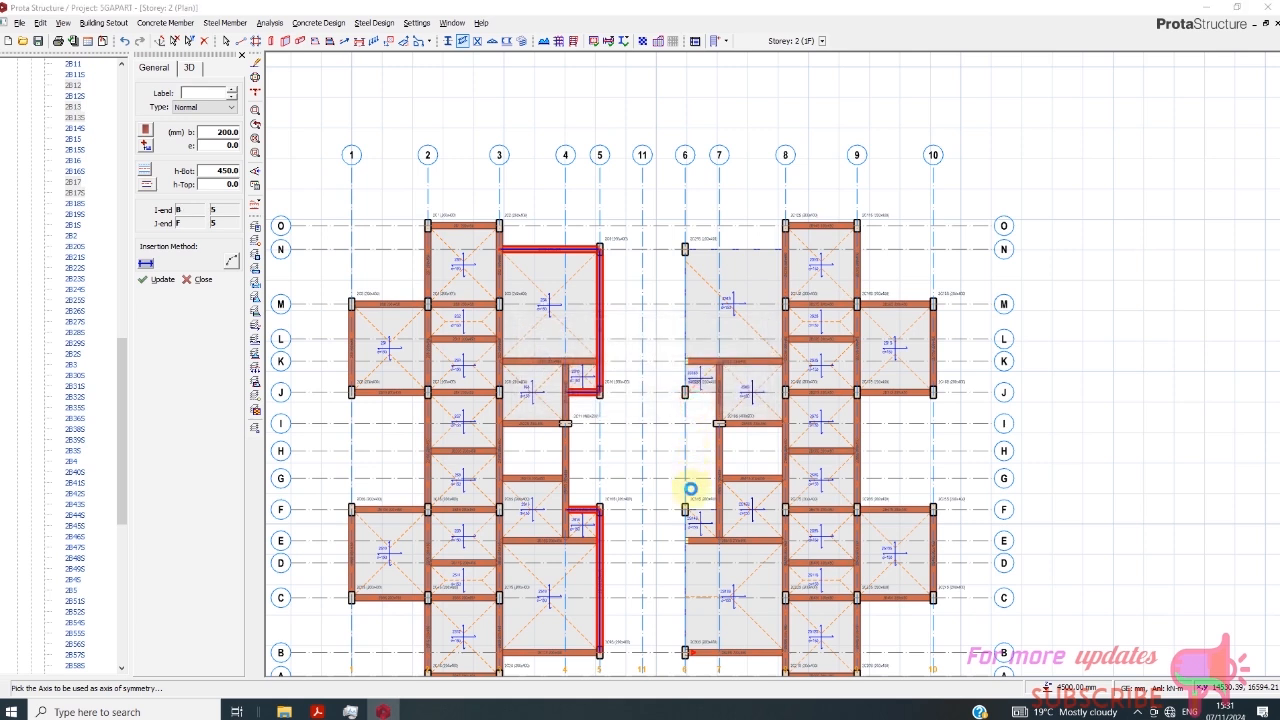
{"action": "left_click", "coordinate": [684, 401]}
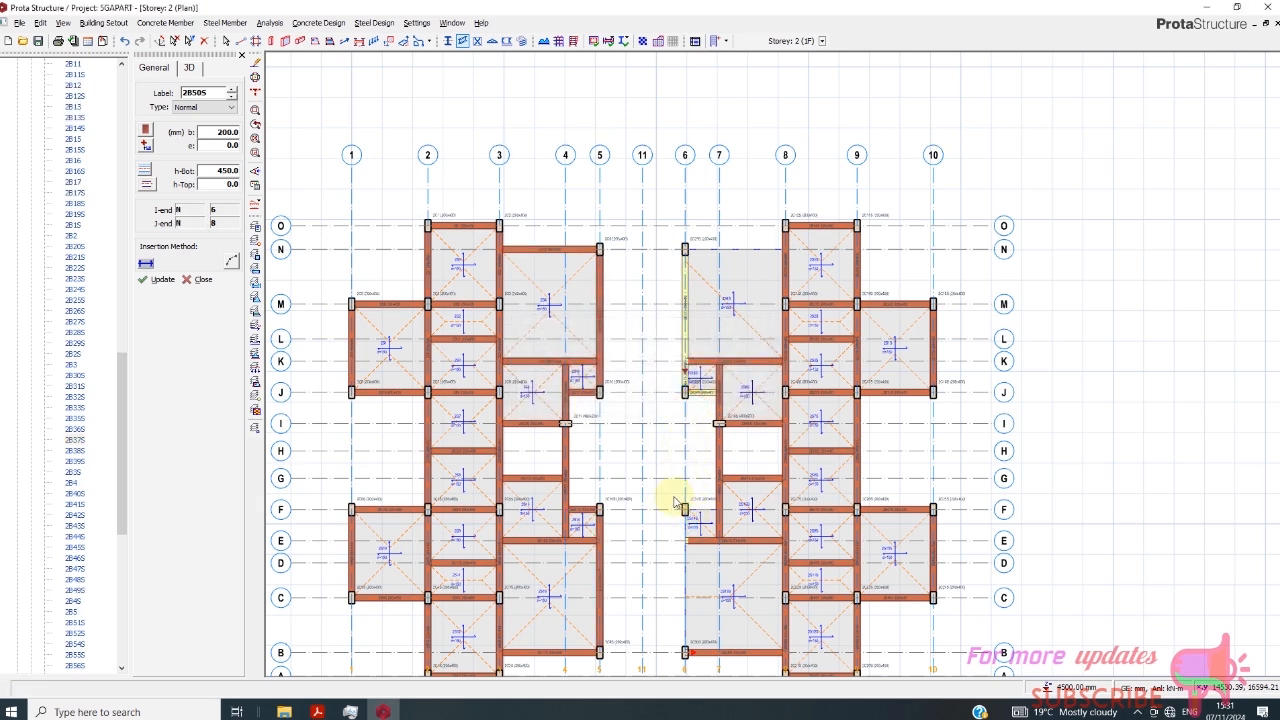
{"action": "key", "text": "Escape"}
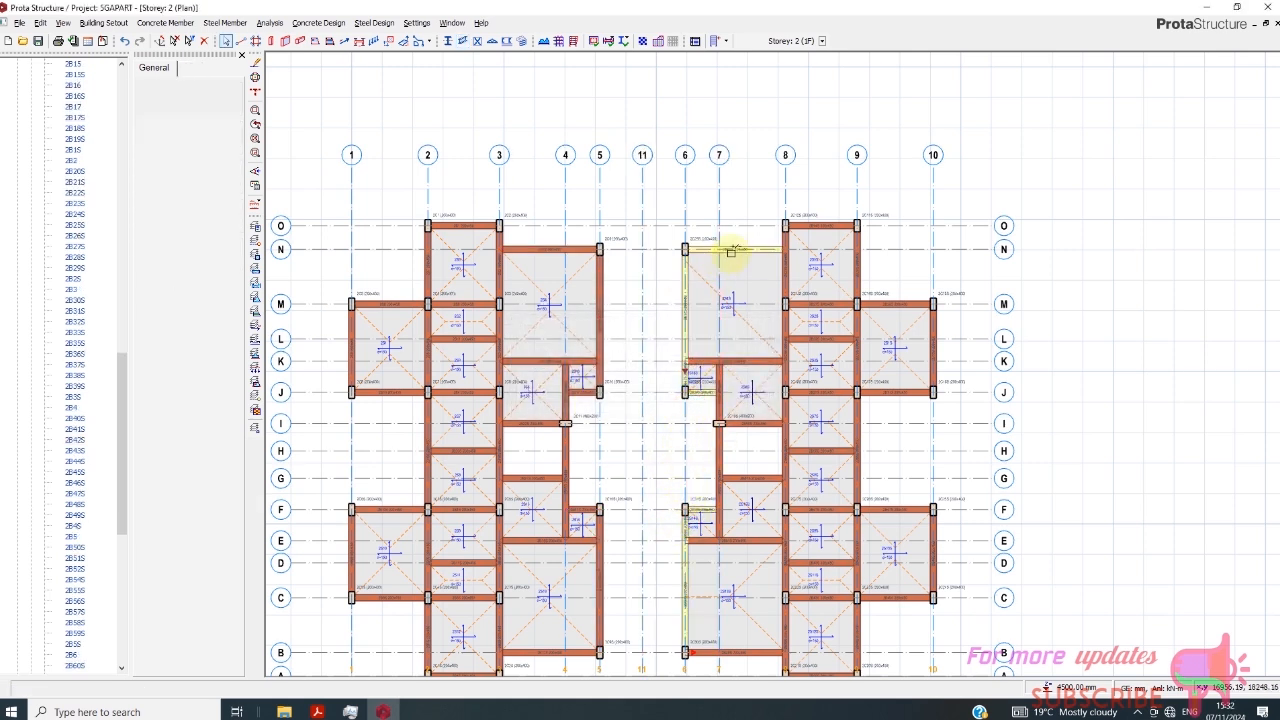
- Paste the copied beam loads onto the five re-mirrored beams on axes N, J, F and 6, excluding the short axis 6 segments
{"action": "left_click", "coordinate": [731, 253]}
{"action": "left_click", "coordinate": [690, 297], "text": "ctrl"}
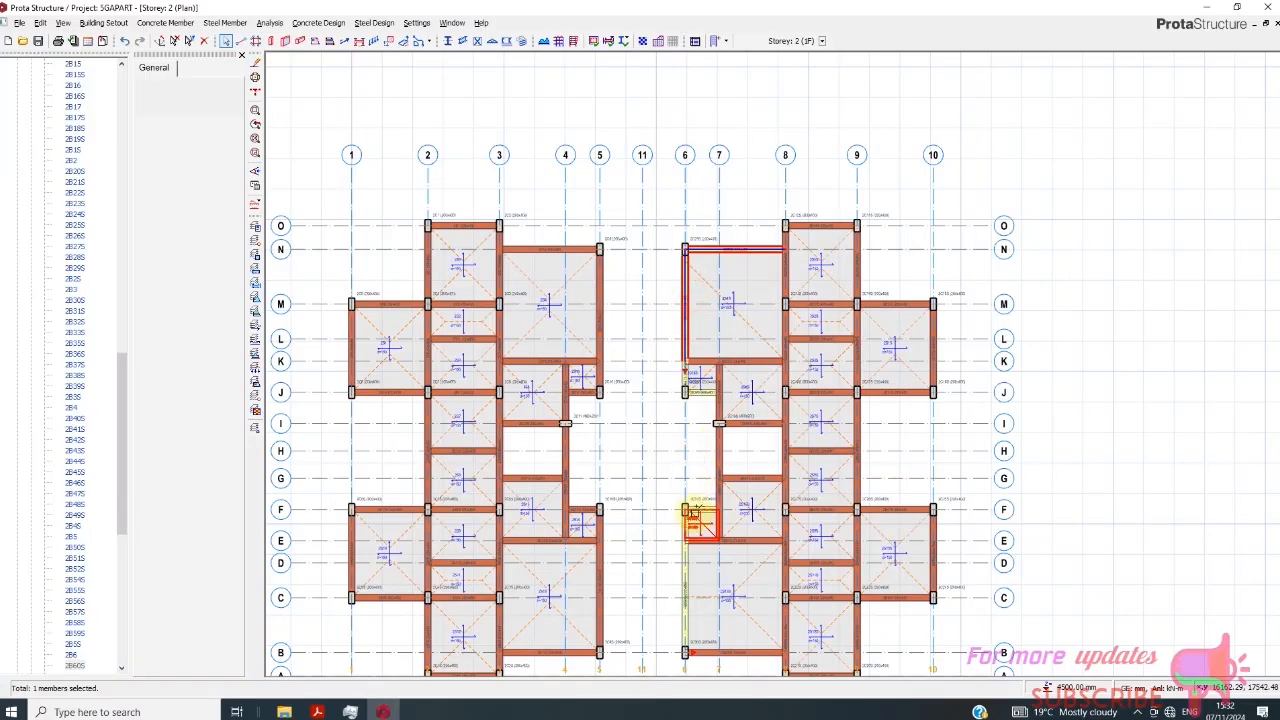
{"action": "left_click", "coordinate": [703, 395], "text": "ctrl"}
{"action": "left_click", "coordinate": [686, 380], "text": "ctrl"}
{"action": "scroll", "coordinate": [688, 380], "scroll_direction": "up", "scroll_amount": 5}
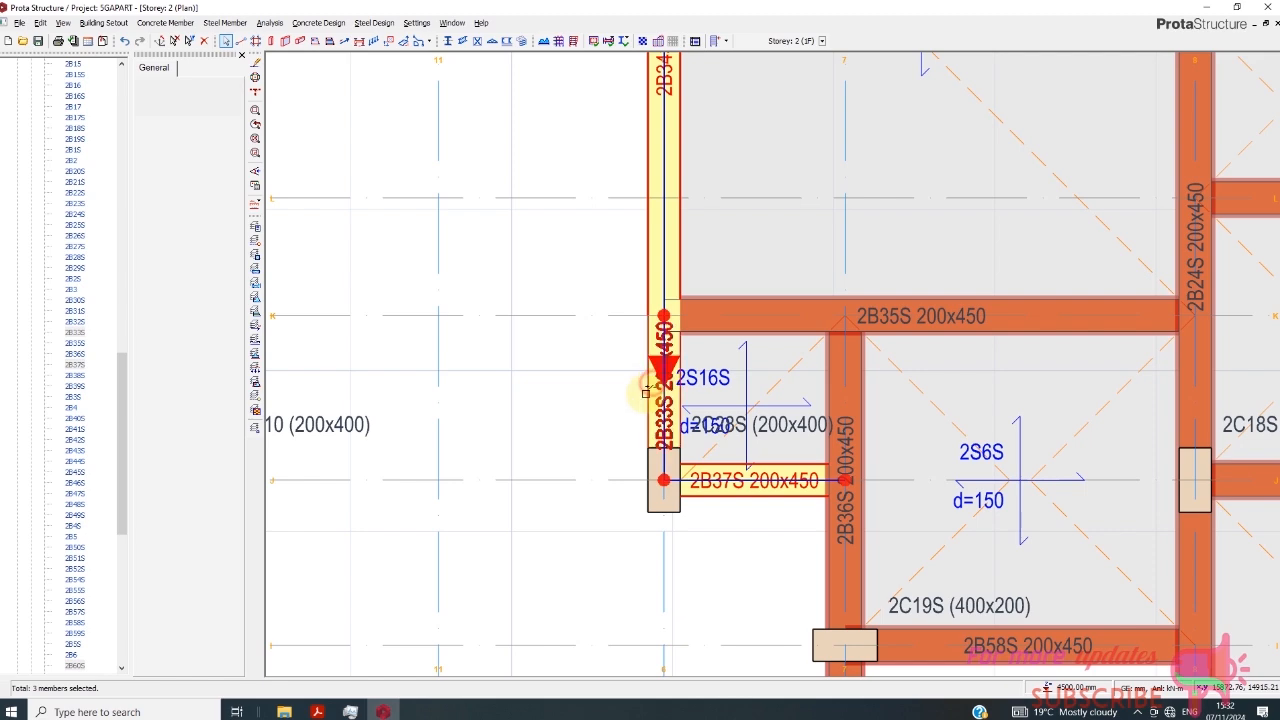
{"action": "scroll", "coordinate": [650, 368], "scroll_direction": "down", "scroll_amount": 5}
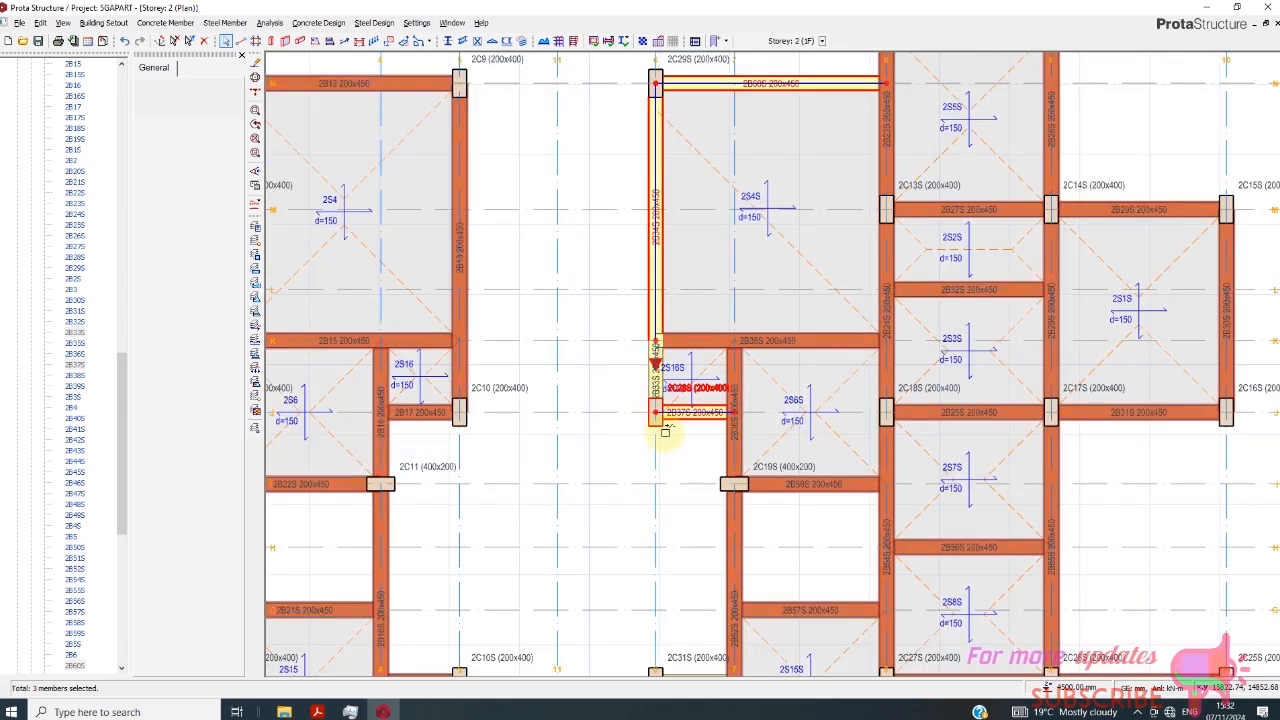
{"action": "scroll", "coordinate": [657, 450], "scroll_direction": "down", "scroll_amount": 1}
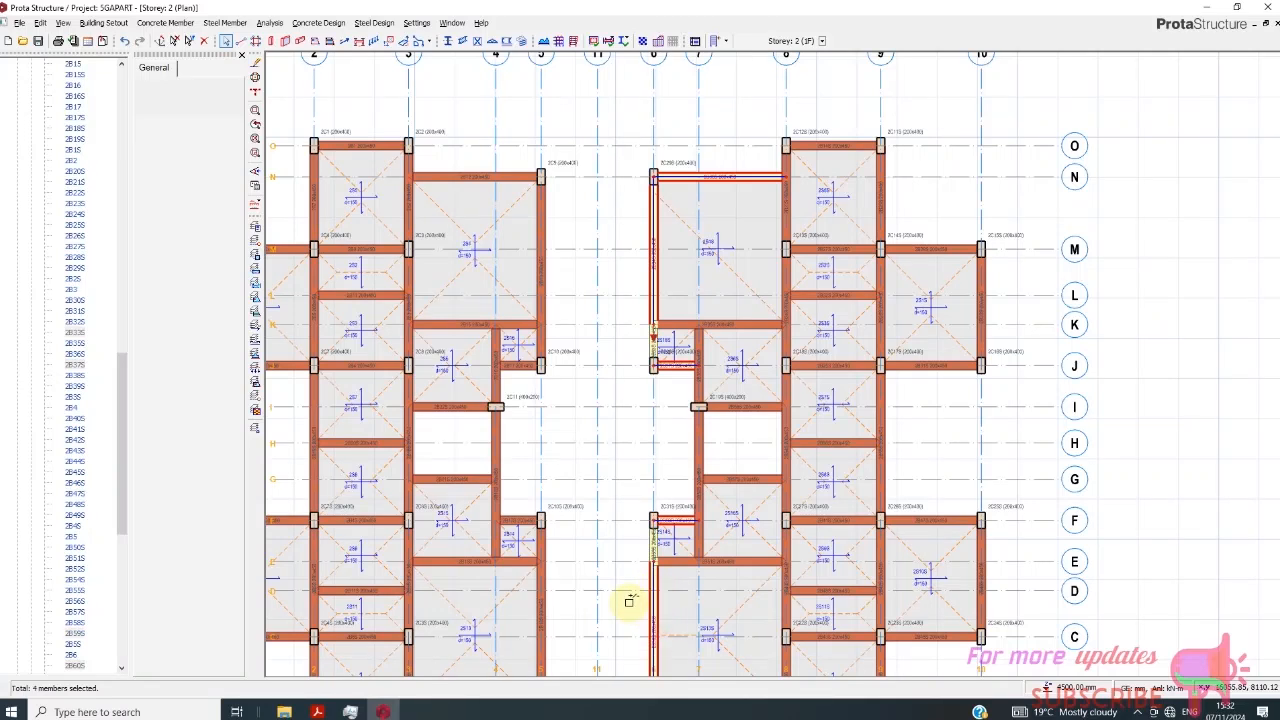
{"action": "right_click", "coordinate": [627, 604]}
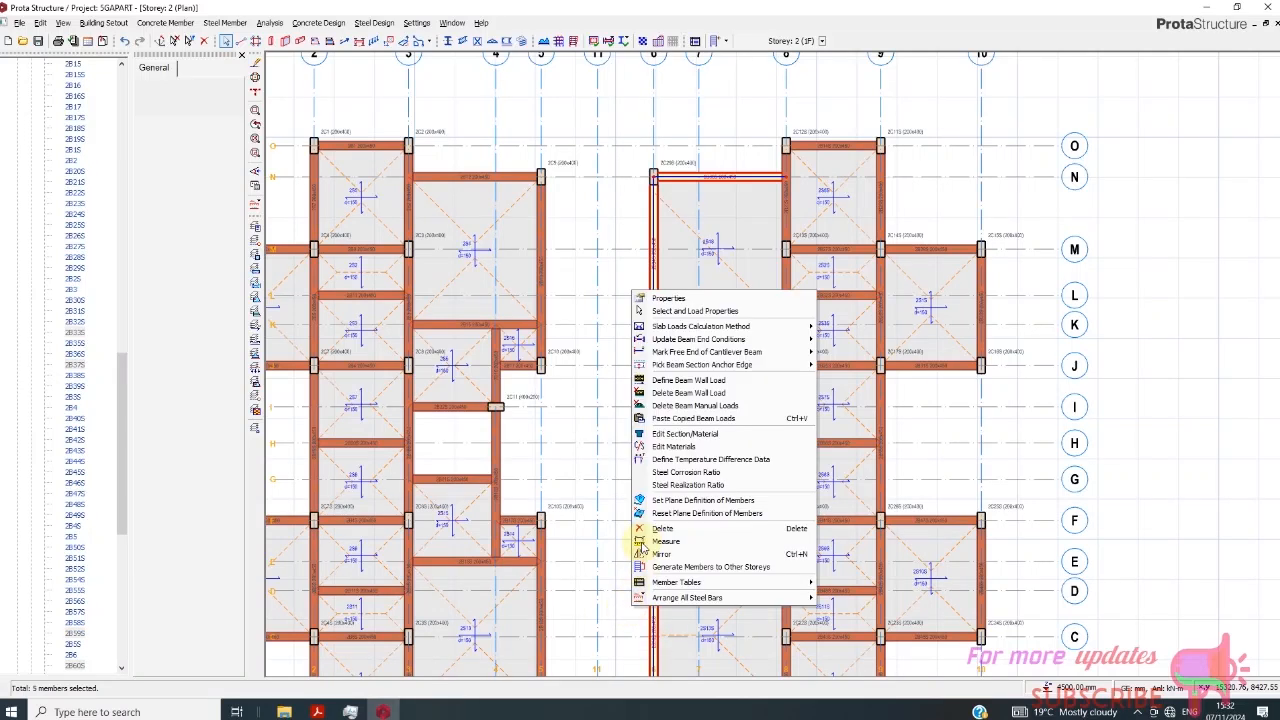
{"action": "left_click", "coordinate": [672, 423]}
{"action": "left_click", "coordinate": [686, 400]}
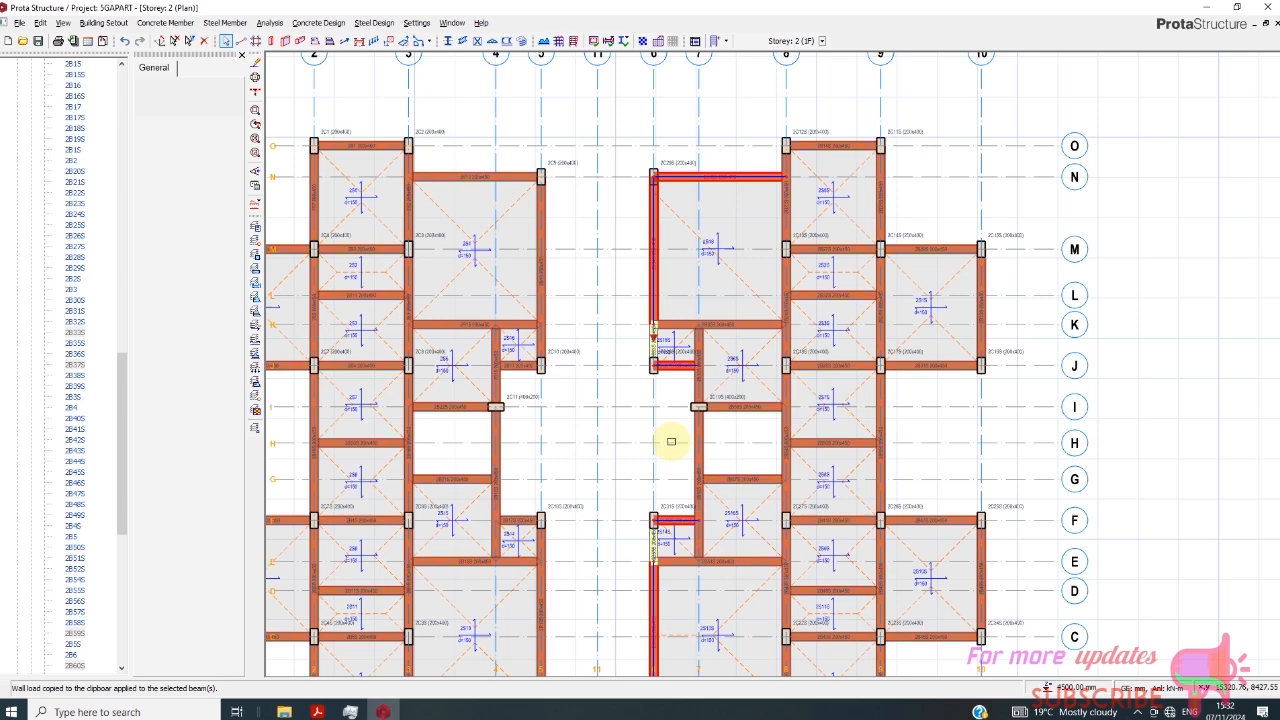
- Delete the short mirrored beam on axis 6 between axes J and K
{"action": "left_click", "coordinate": [652, 340]}
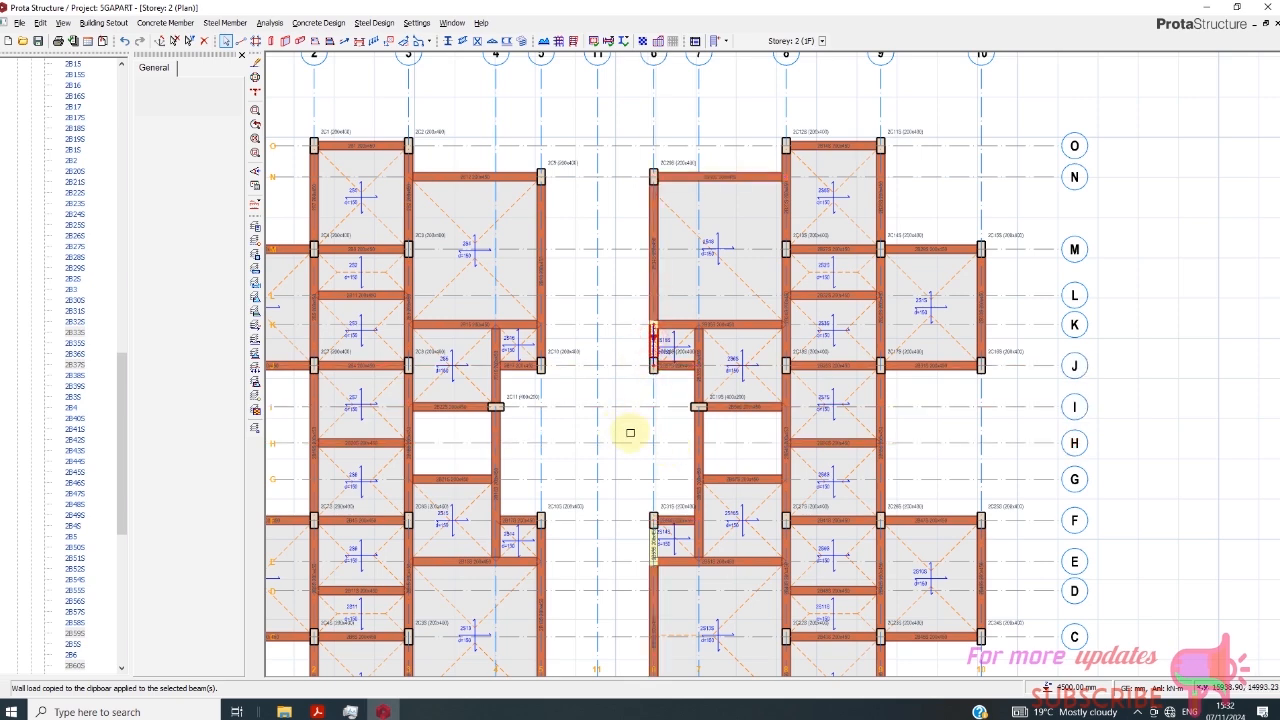
{"action": "key", "text": "Delete"}
{"action": "scroll", "coordinate": [653, 420], "scroll_direction": "up", "scroll_amount": 4}
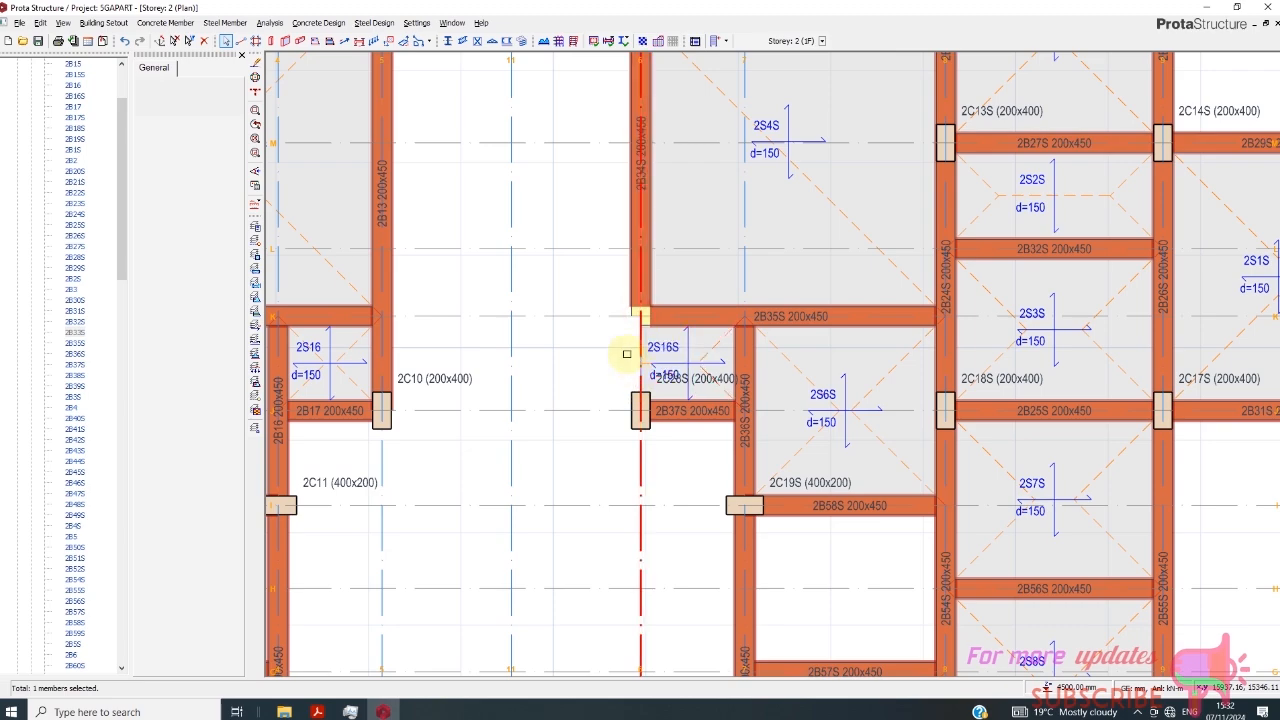
- Insert a new 200 x 450 mm beam on axis 6 between axes K and J, matching the beam above it
{"action": "left_click", "coordinate": [624, 194]}
{"action": "scroll", "coordinate": [611, 340], "scroll_direction": "down", "scroll_amount": 6}
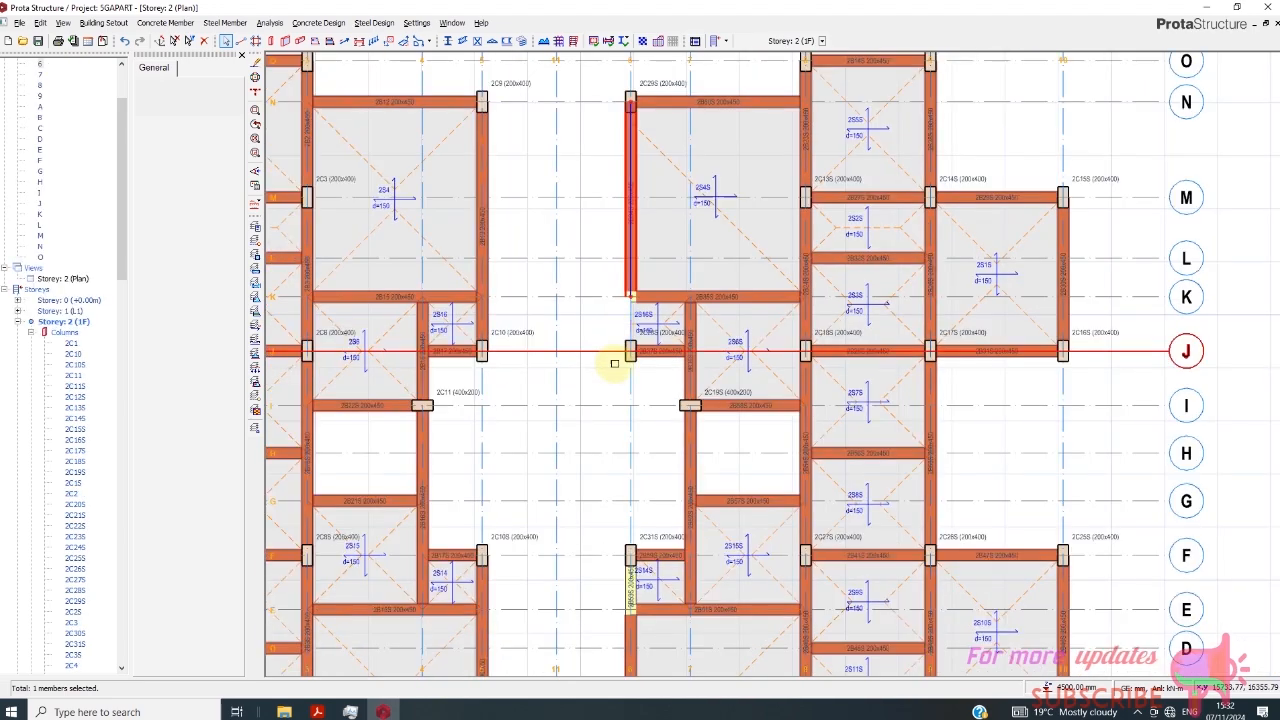
{"action": "scroll", "coordinate": [617, 331], "scroll_direction": "up", "scroll_amount": 5}
{"action": "scroll", "coordinate": [620, 331], "scroll_direction": "up", "scroll_amount": 2}
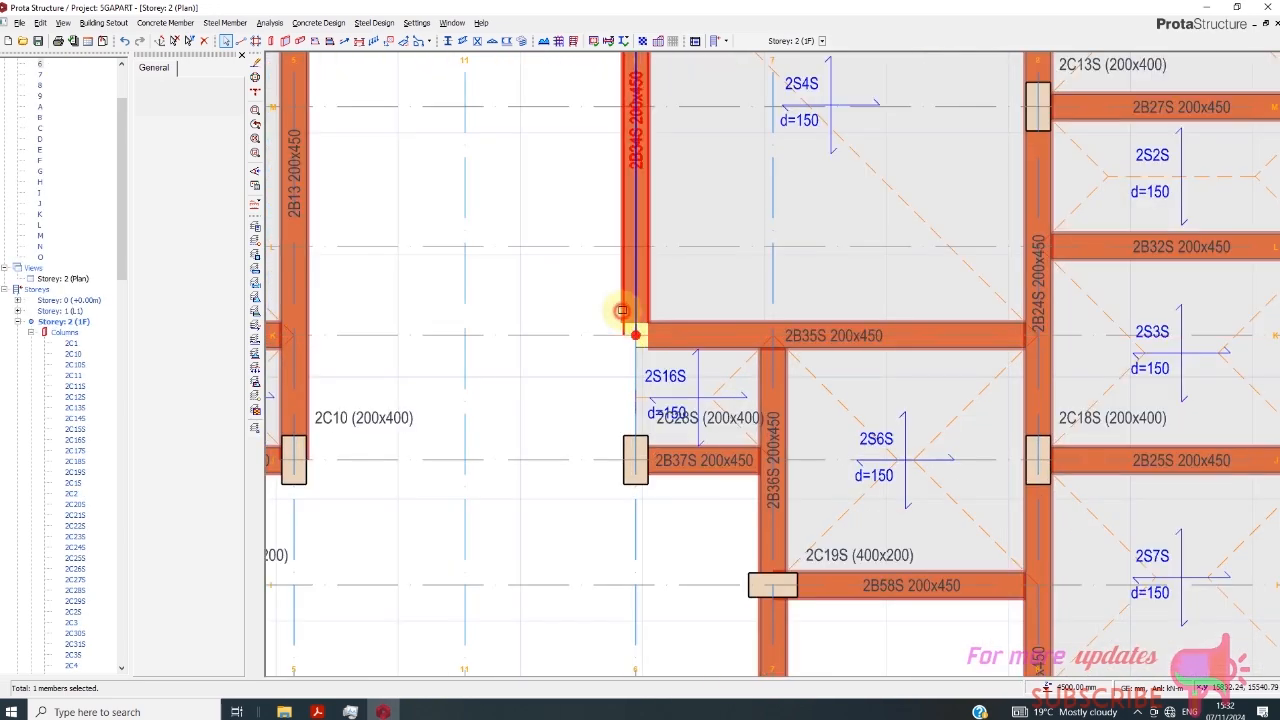
{"action": "scroll", "coordinate": [623, 360], "scroll_direction": "down", "scroll_amount": 2}
{"action": "scroll", "coordinate": [493, 345], "scroll_direction": "down", "scroll_amount": 2}
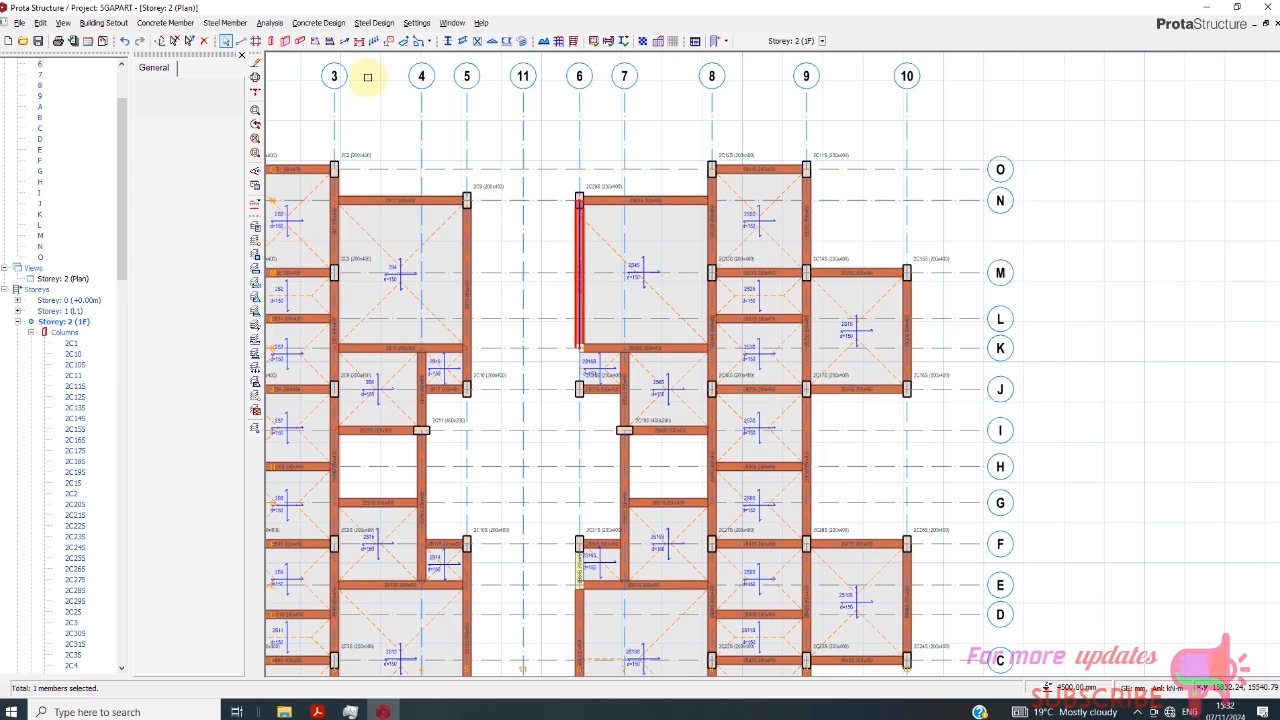
{"action": "left_click", "coordinate": [301, 41]}
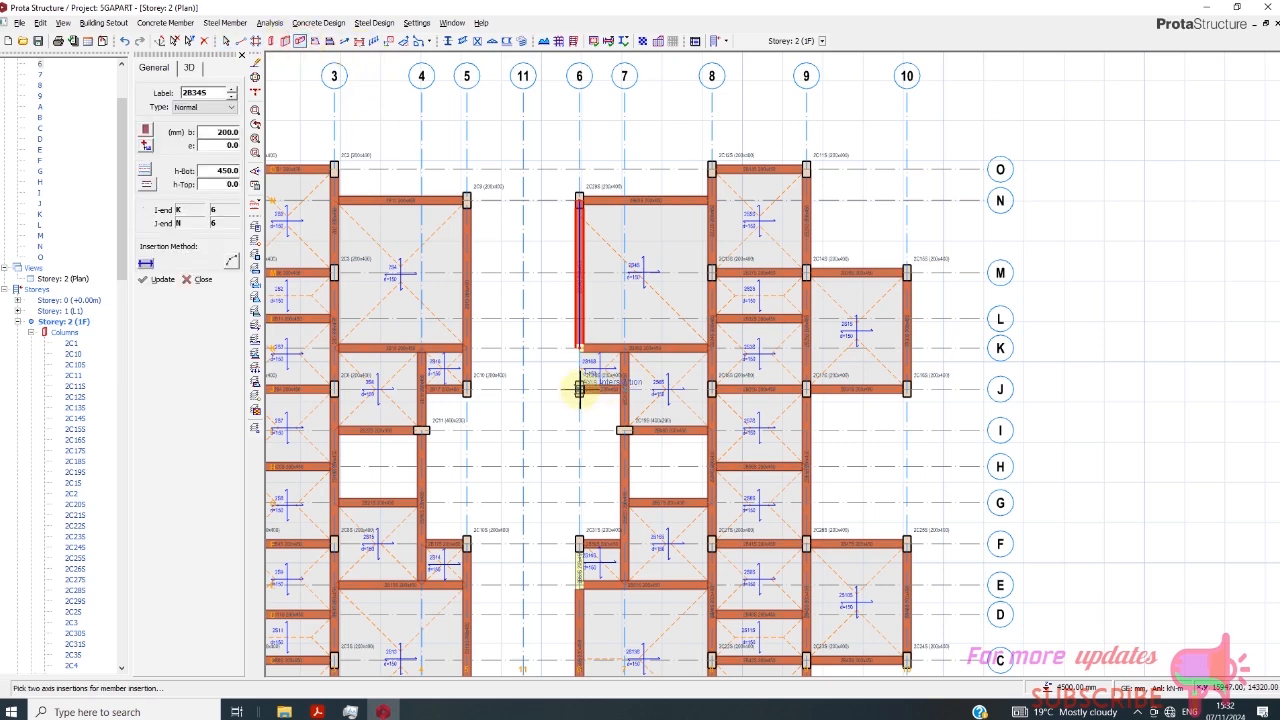
{"action": "left_click", "coordinate": [580, 348]}
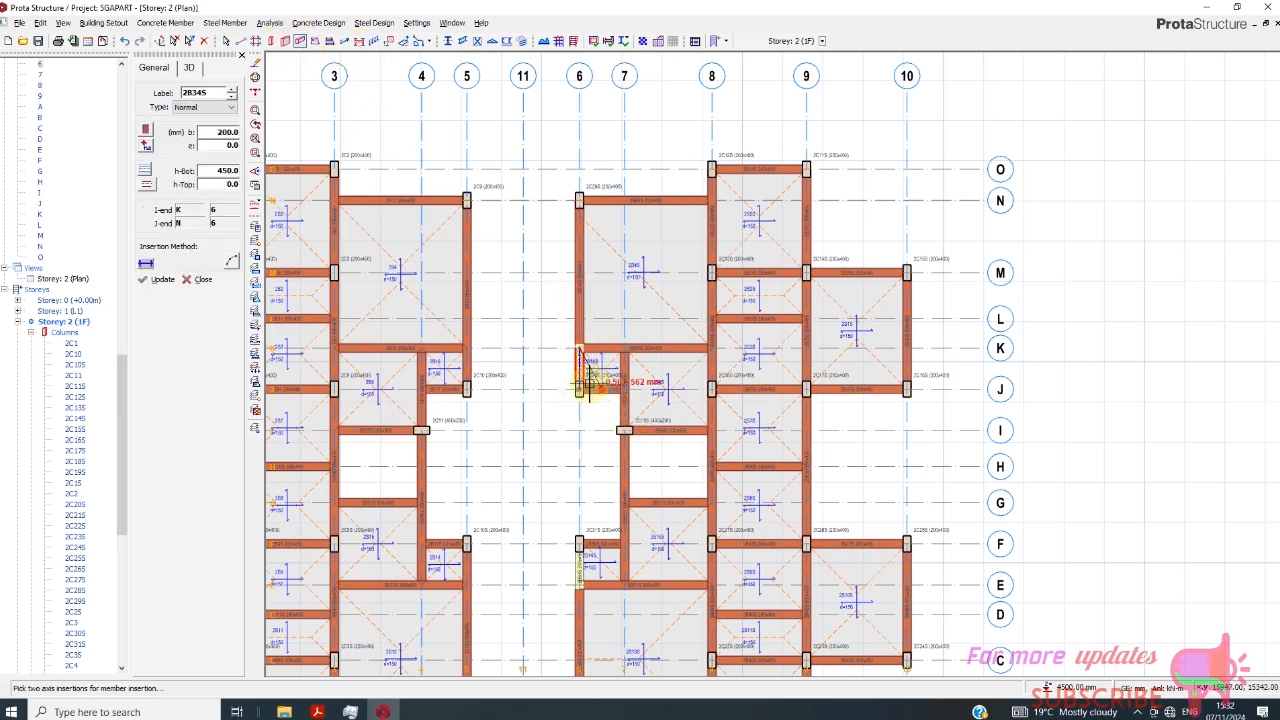
{"action": "scroll", "coordinate": [586, 380], "scroll_direction": "up", "scroll_amount": 3}
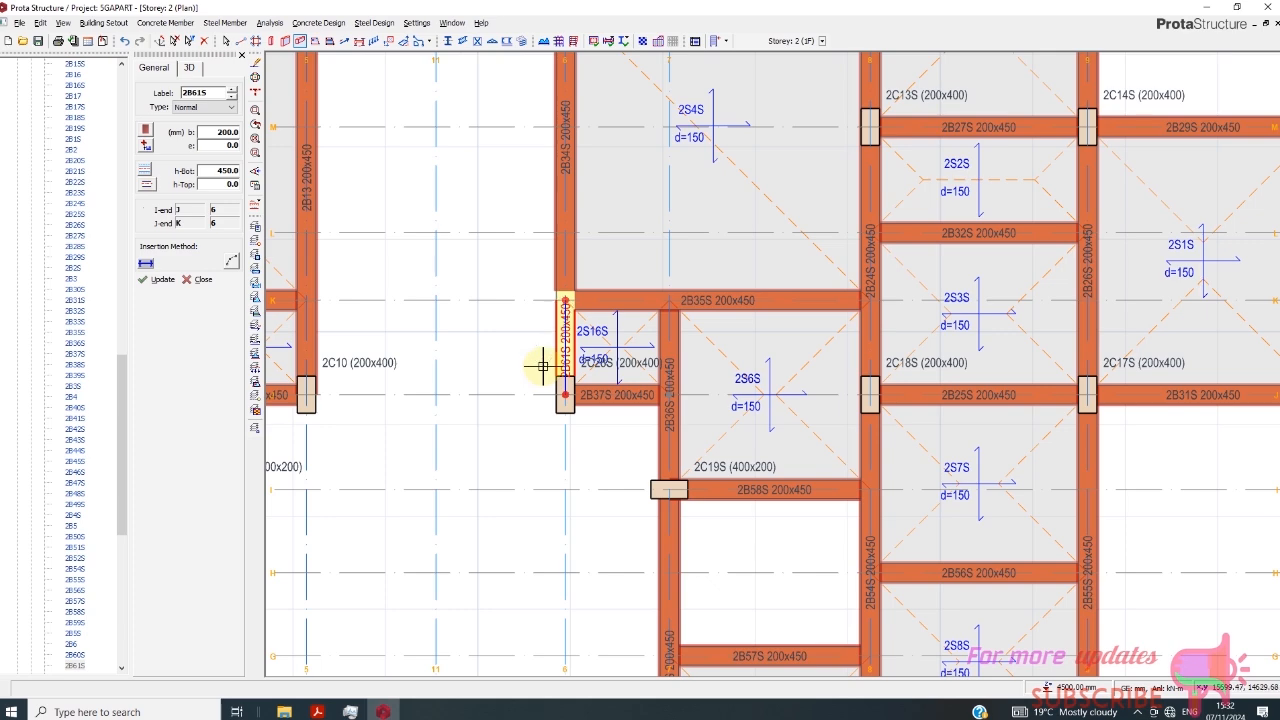
- Insert two 200 x 450 mm beams between axes 5 and 6, one on axis J and one on axis F
{"action": "scroll", "coordinate": [580, 292], "scroll_direction": "down", "scroll_amount": 5}
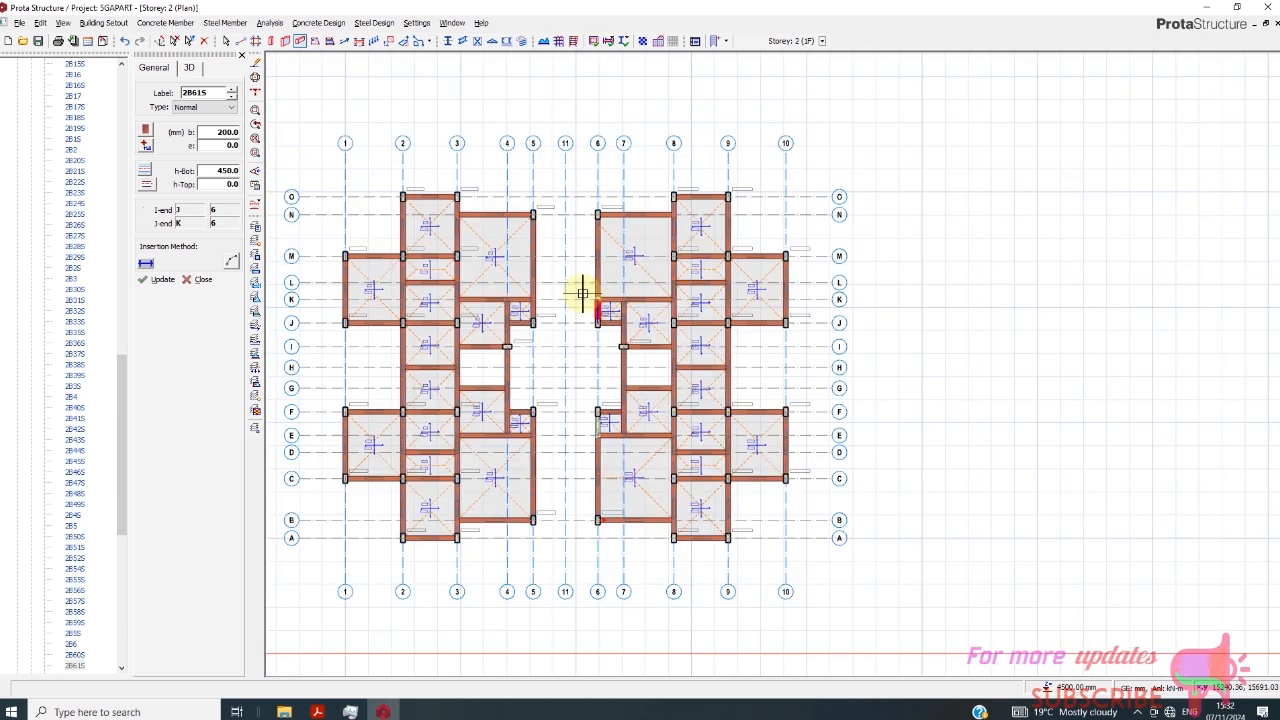
{"action": "scroll", "coordinate": [580, 430], "scroll_direction": "up", "scroll_amount": 2}
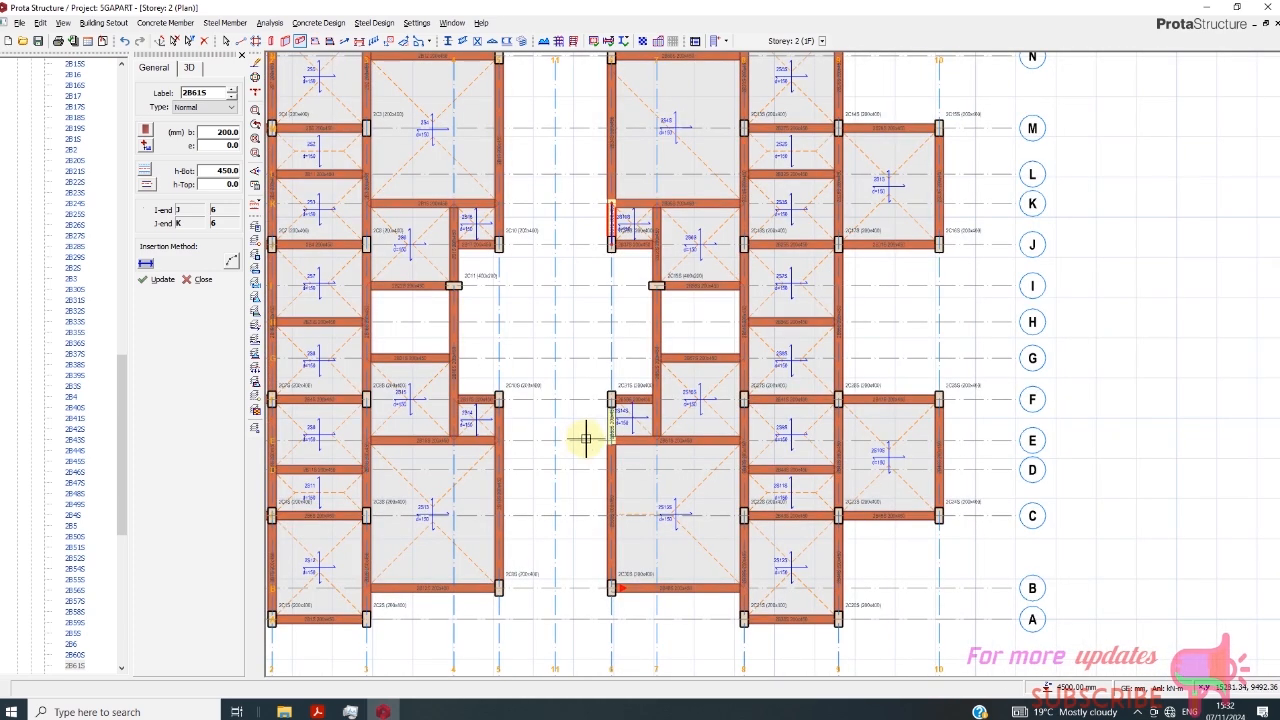
{"action": "key", "text": "Escape"}
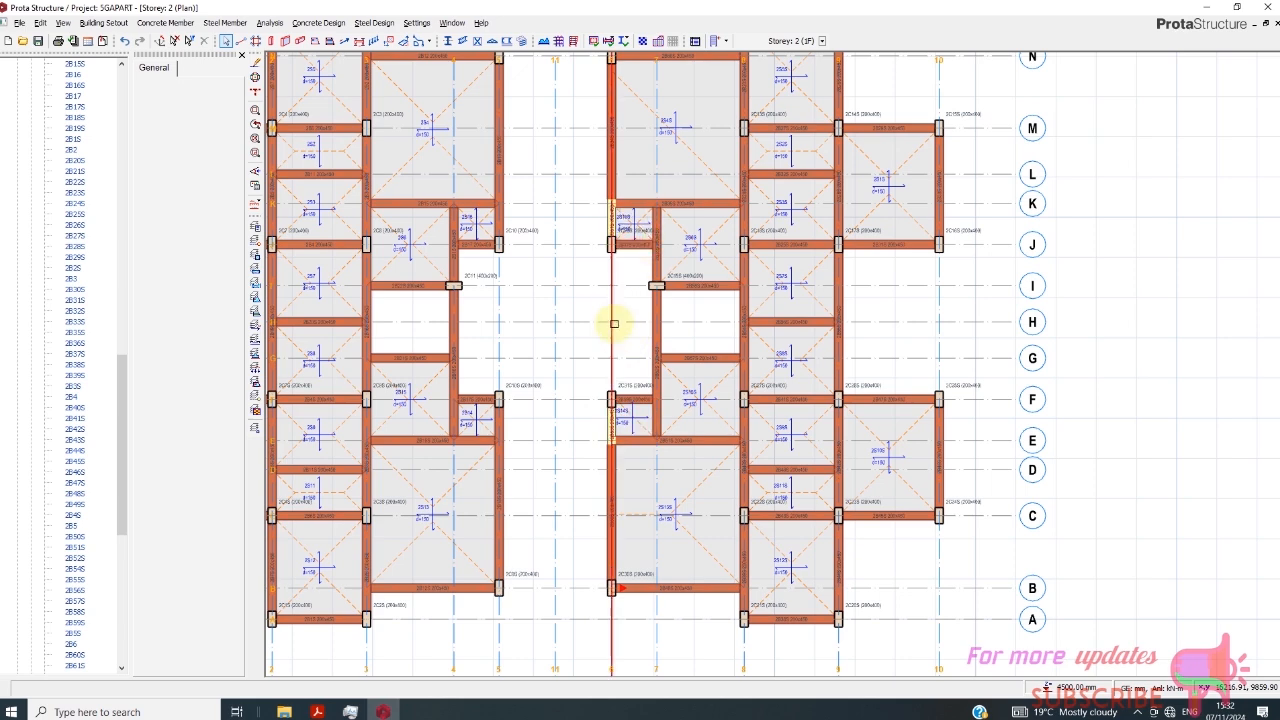
{"action": "scroll", "coordinate": [614, 323], "scroll_direction": "down", "scroll_amount": 3}
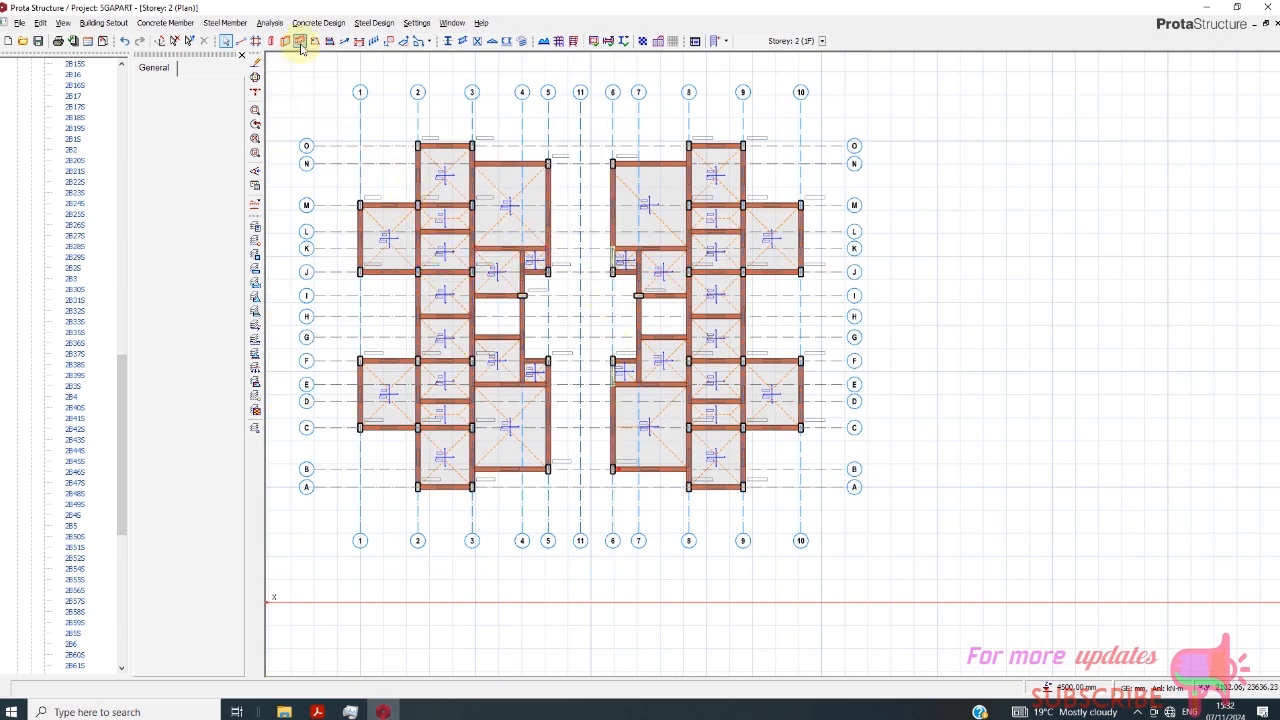
{"action": "scroll", "coordinate": [555, 298], "scroll_direction": "up", "scroll_amount": 3}
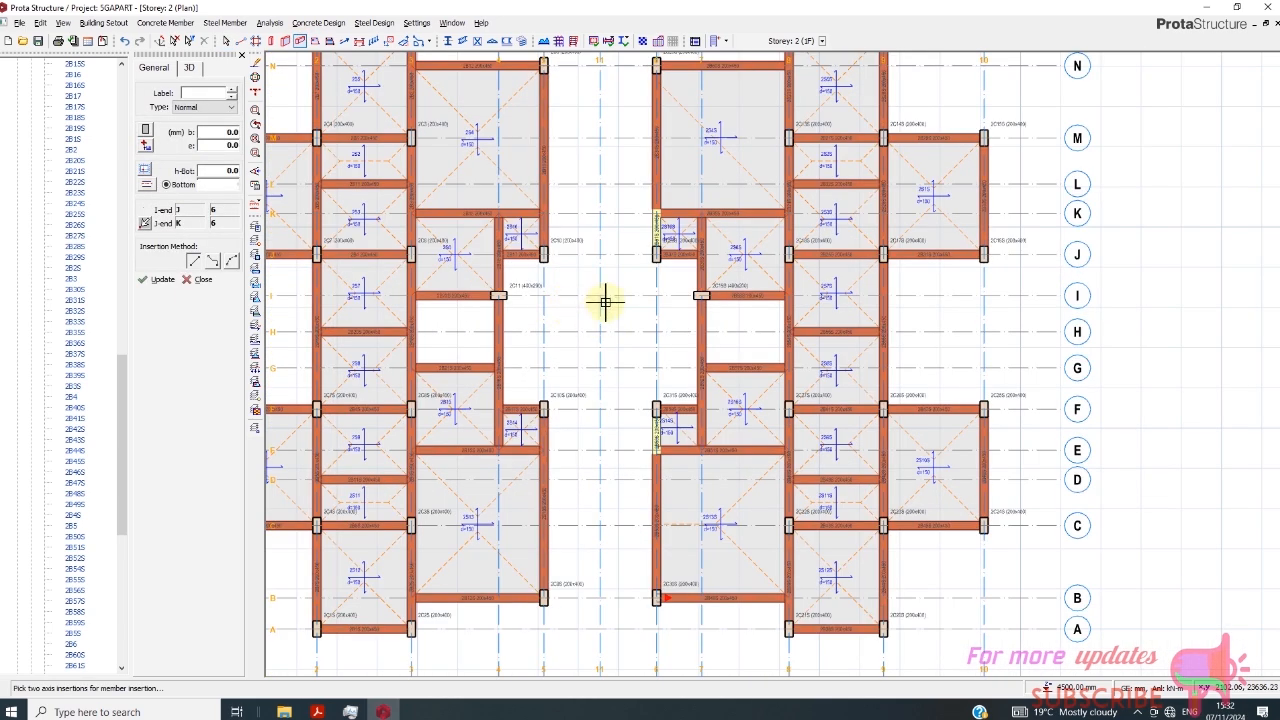
{"action": "scroll", "coordinate": [608, 306], "scroll_direction": "up", "scroll_amount": 3}
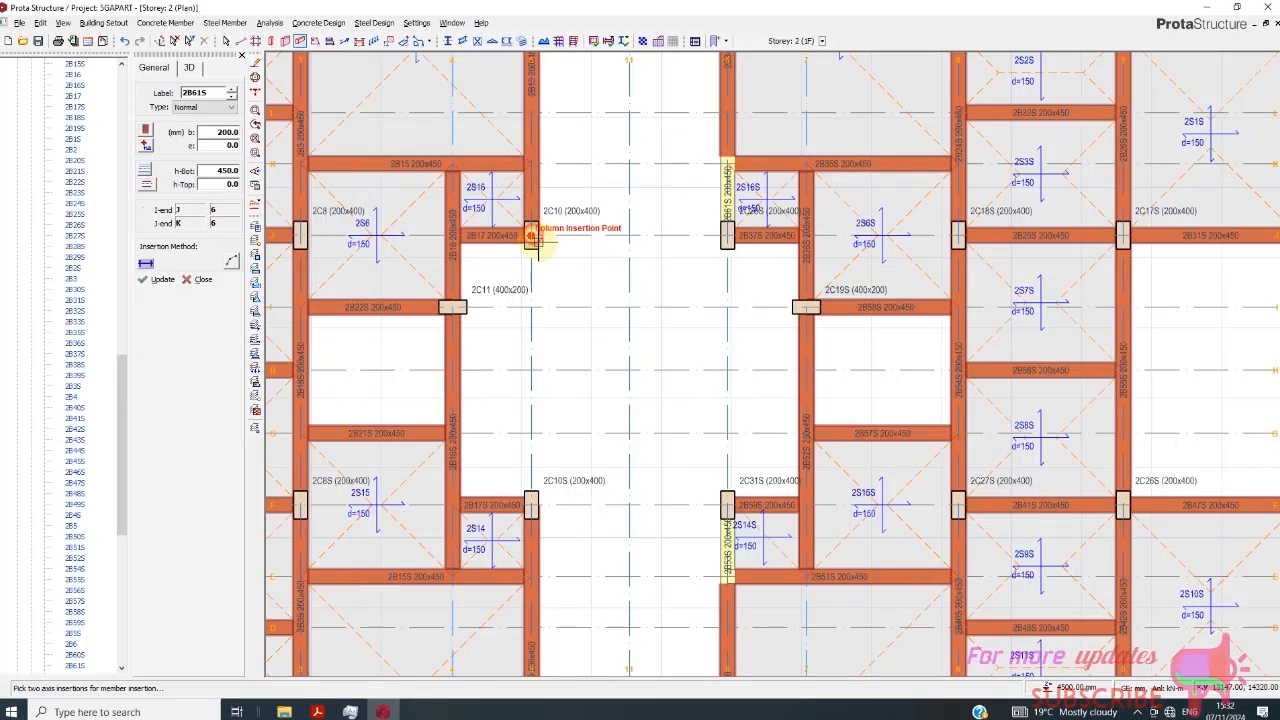
{"action": "left_click", "coordinate": [531, 236]}
{"action": "left_click", "coordinate": [726, 236]}
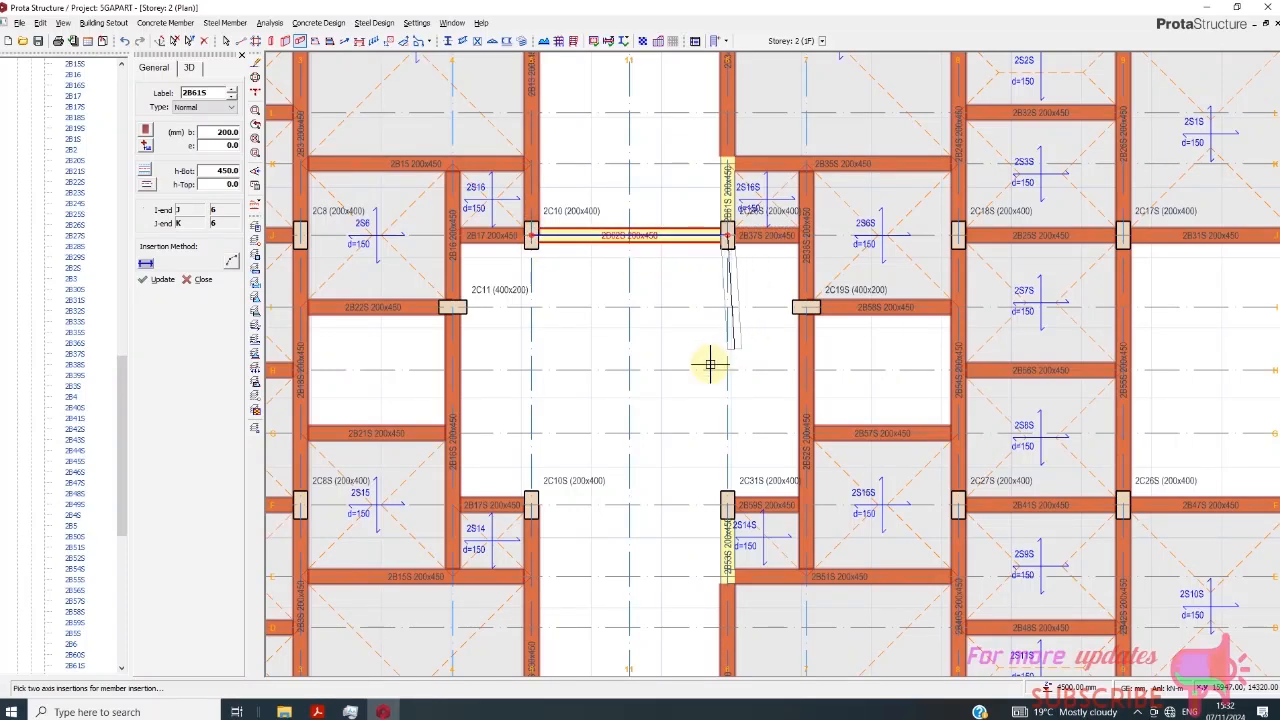
{"action": "left_click", "coordinate": [530, 500]}
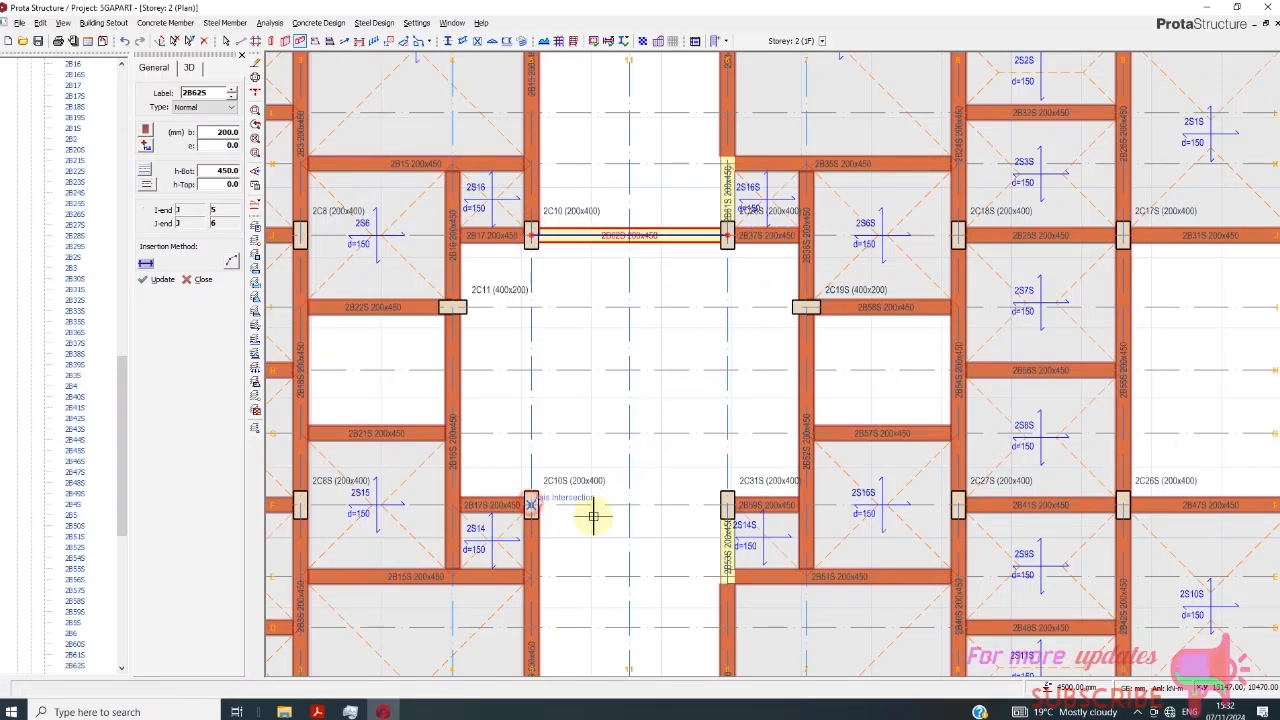
{"action": "left_click", "coordinate": [726, 505]}
{"action": "scroll", "coordinate": [722, 507], "scroll_direction": "down", "scroll_amount": 3}
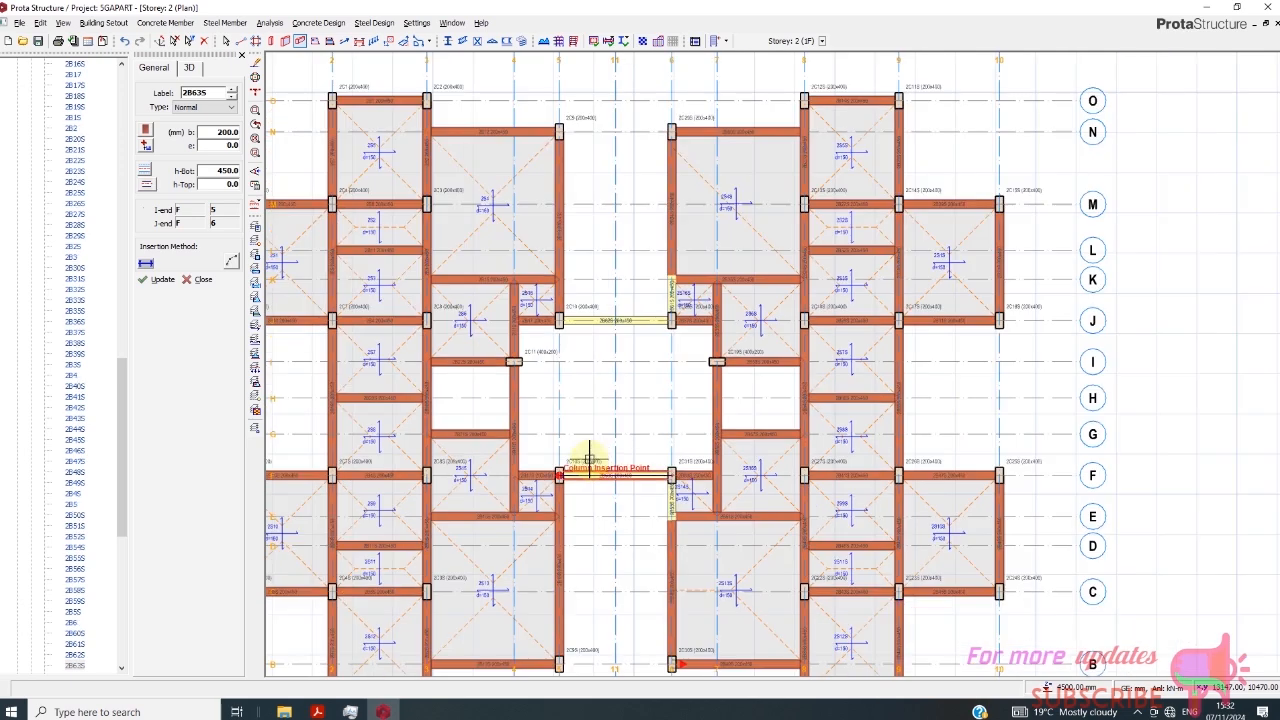
{"action": "scroll", "coordinate": [634, 294], "scroll_direction": "down", "scroll_amount": 2}
{"action": "scroll", "coordinate": [634, 294], "scroll_direction": "up", "scroll_amount": 4}
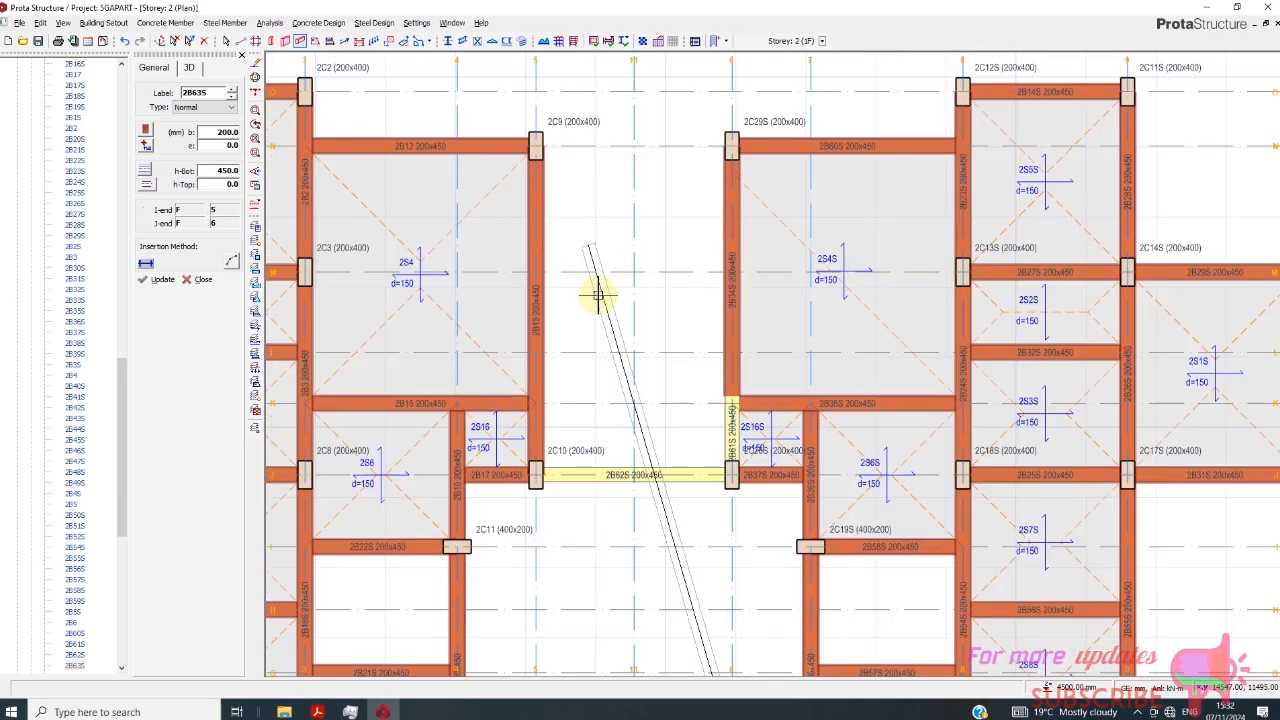
{"action": "right_click", "coordinate": [673, 506]}
{"action": "left_click", "coordinate": [611, 252]}
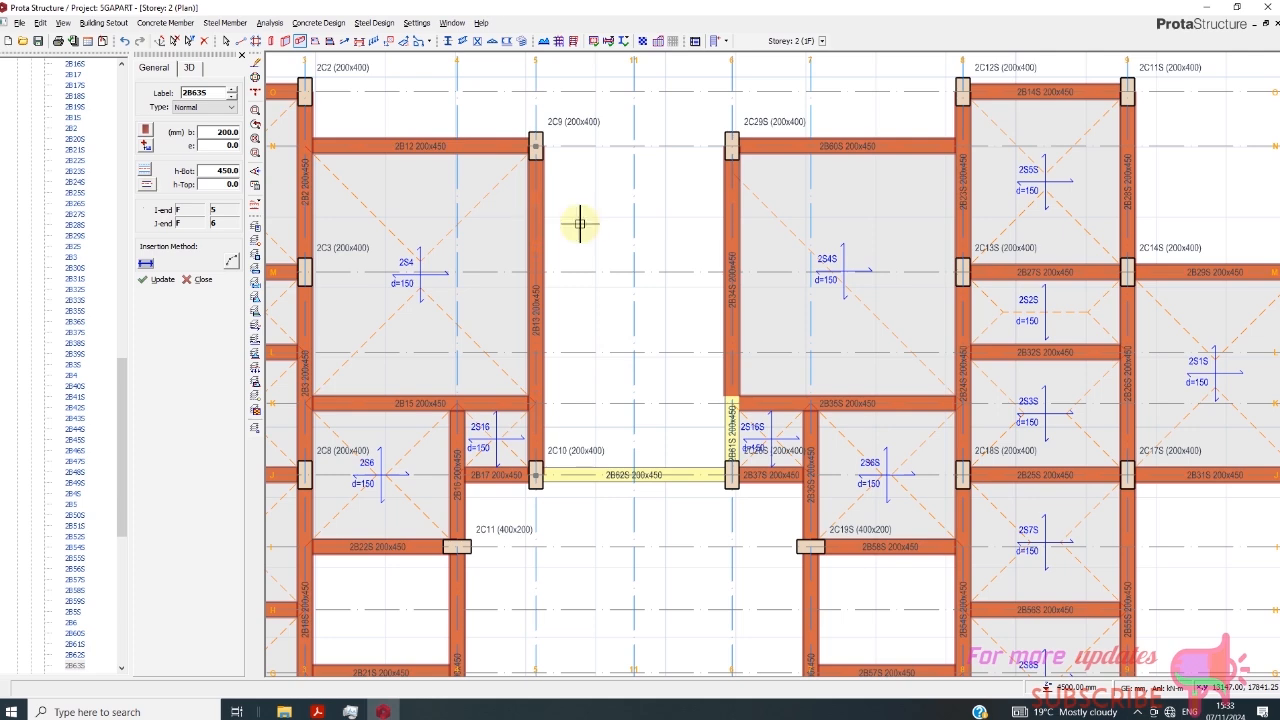
- Offset axis N by 1000 mm towards axis M to create a new axis between them
{"action": "scroll", "coordinate": [590, 217], "scroll_direction": "down", "scroll_amount": 2}
{"action": "scroll", "coordinate": [605, 214], "scroll_direction": "up", "scroll_amount": 2}
{"action": "scroll", "coordinate": [626, 212], "scroll_direction": "down", "scroll_amount": 3}
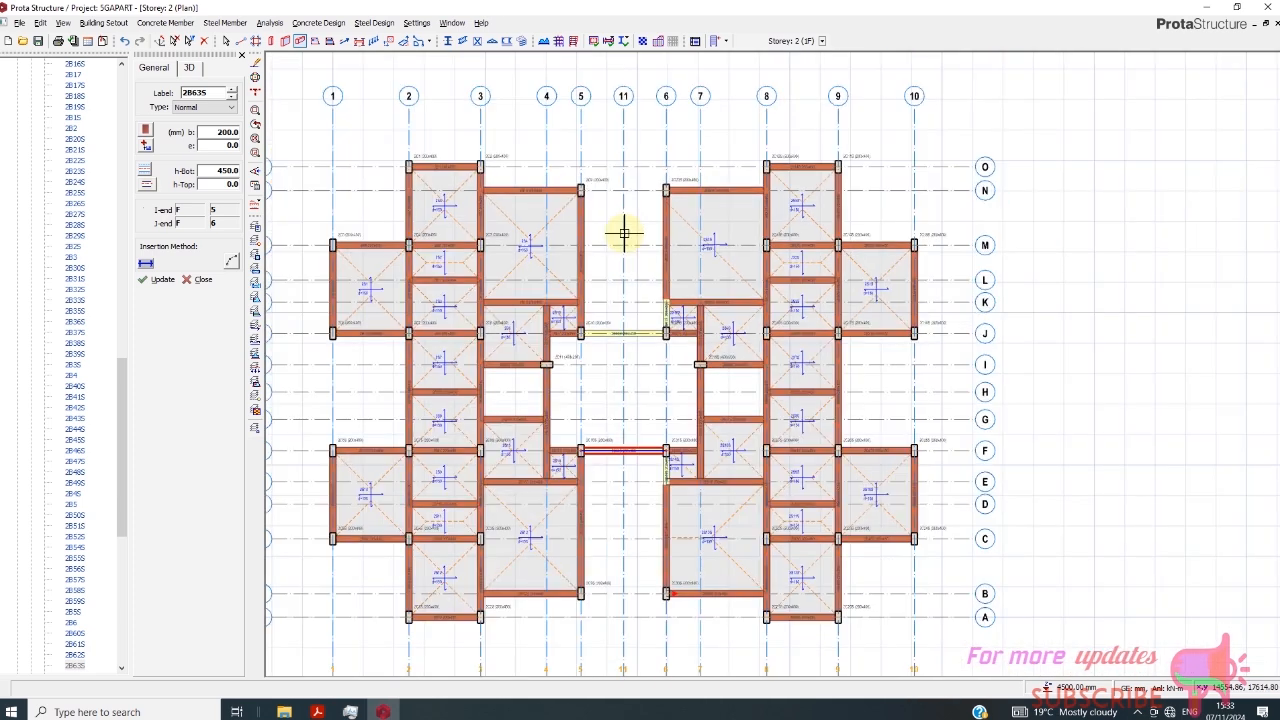
{"action": "key", "text": "Escape"}
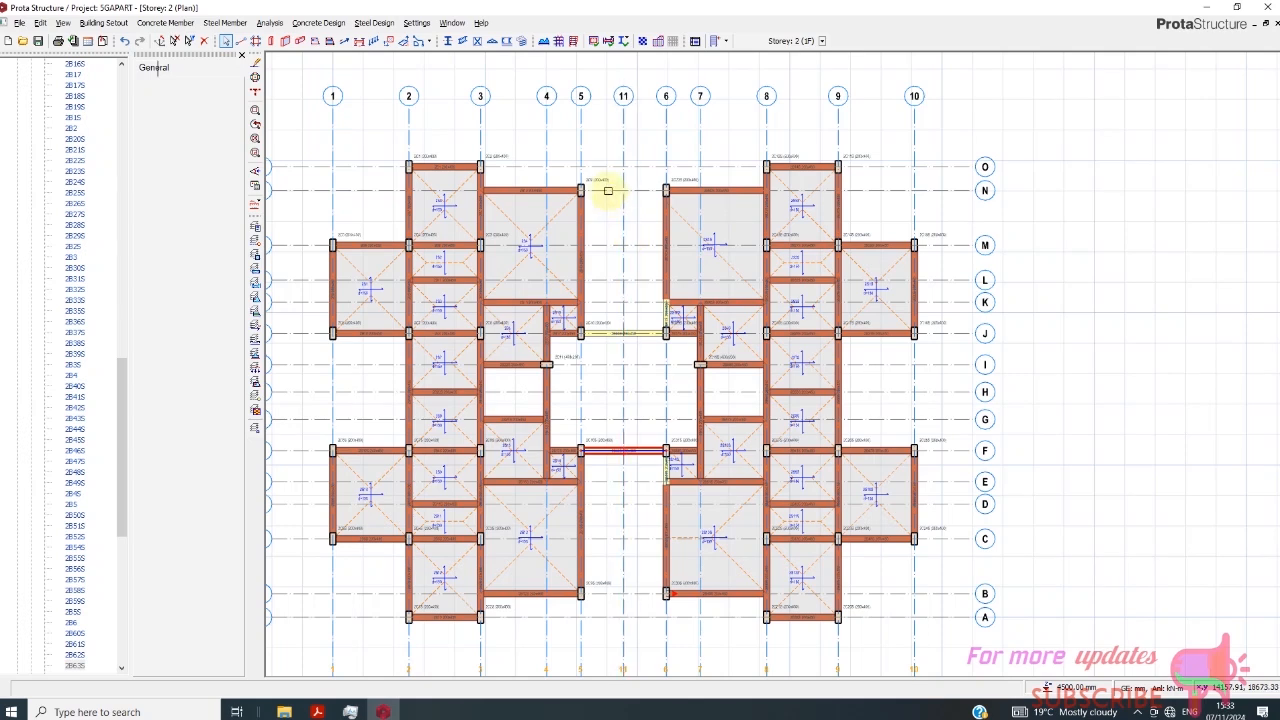
{"action": "left_click", "coordinate": [608, 190]}
{"action": "right_click", "coordinate": [608, 190]}
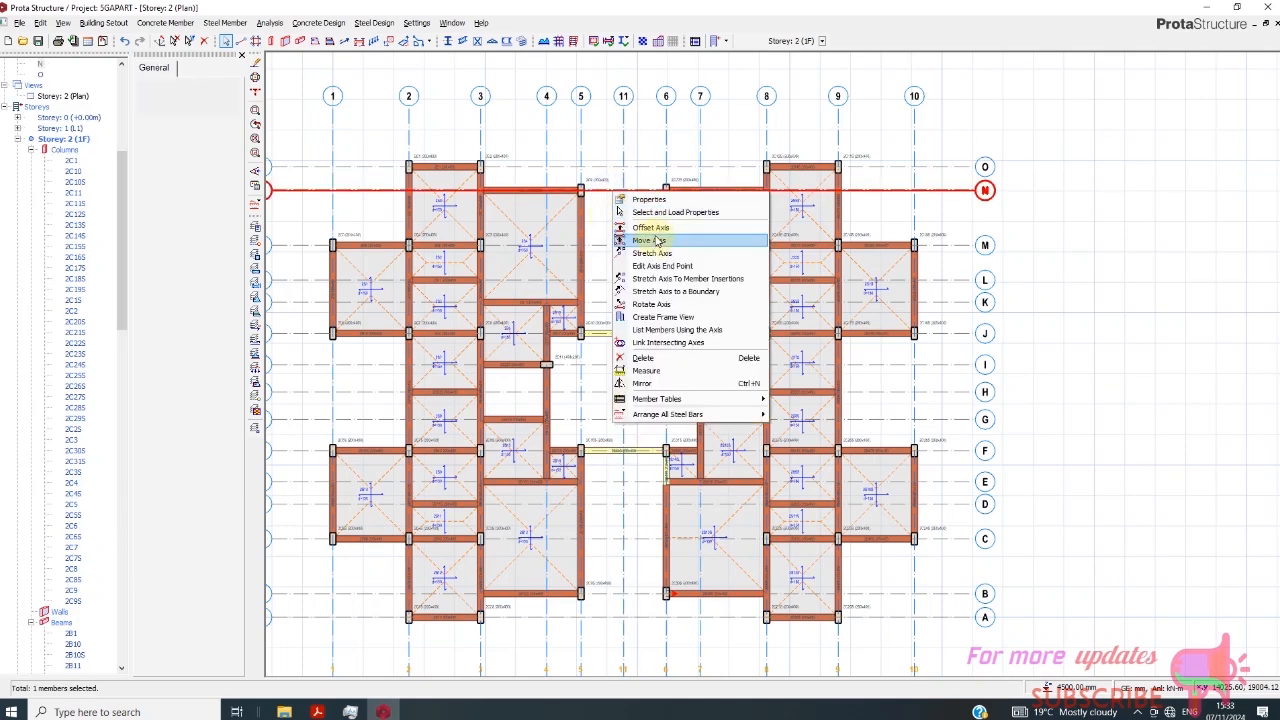
{"action": "left_click", "coordinate": [655, 232]}
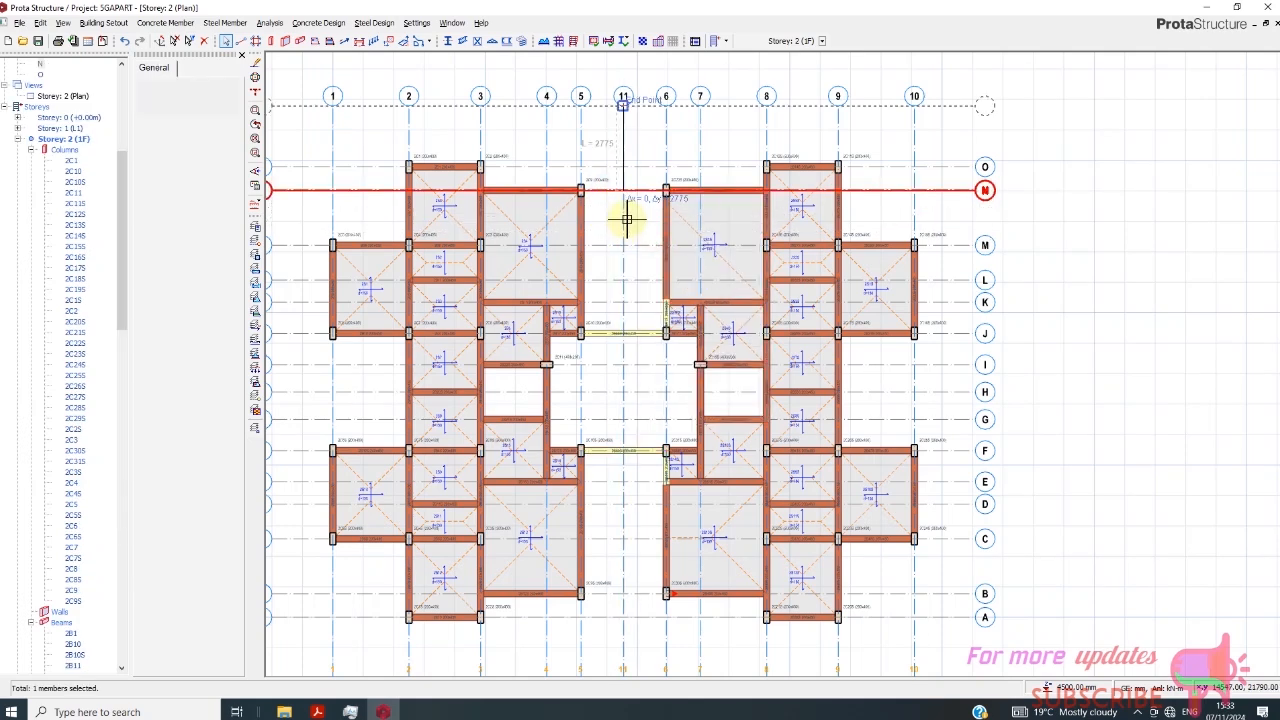
{"action": "left_click", "coordinate": [626, 182]}
{"action": "scroll", "coordinate": [626, 250], "scroll_direction": "up", "scroll_amount": 2}
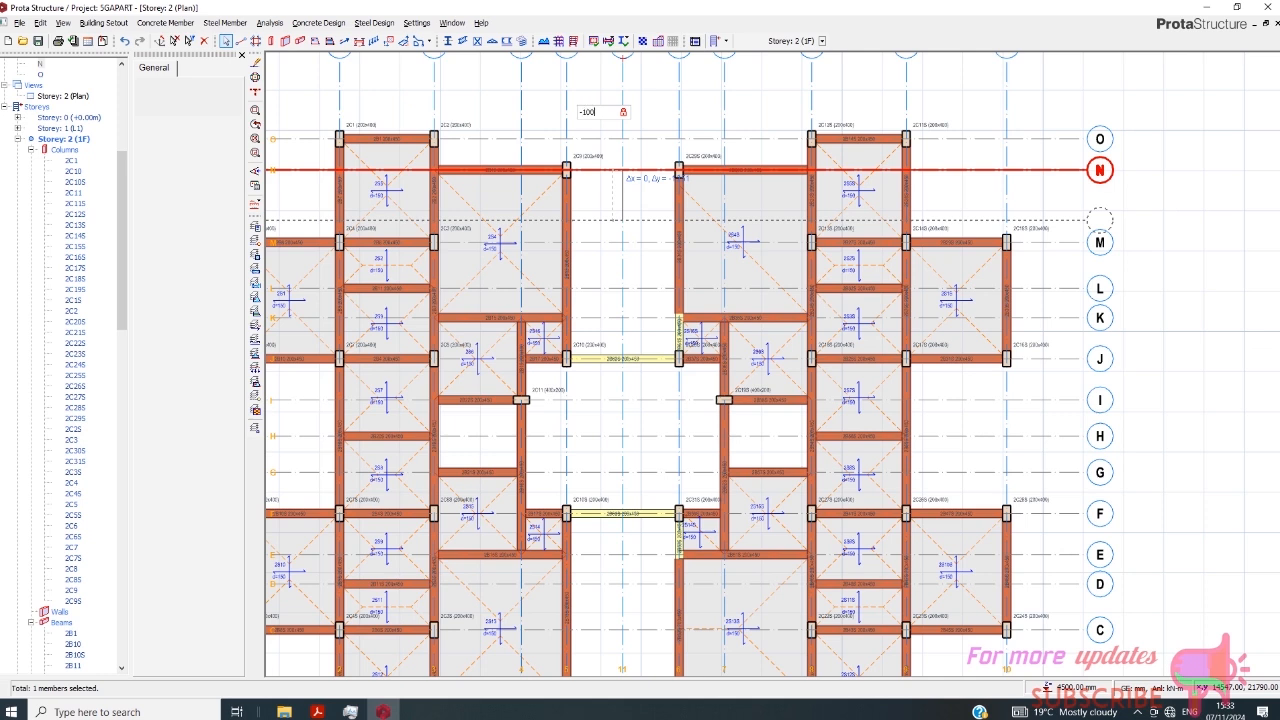
{"action": "left_click", "coordinate": [621, 220]}
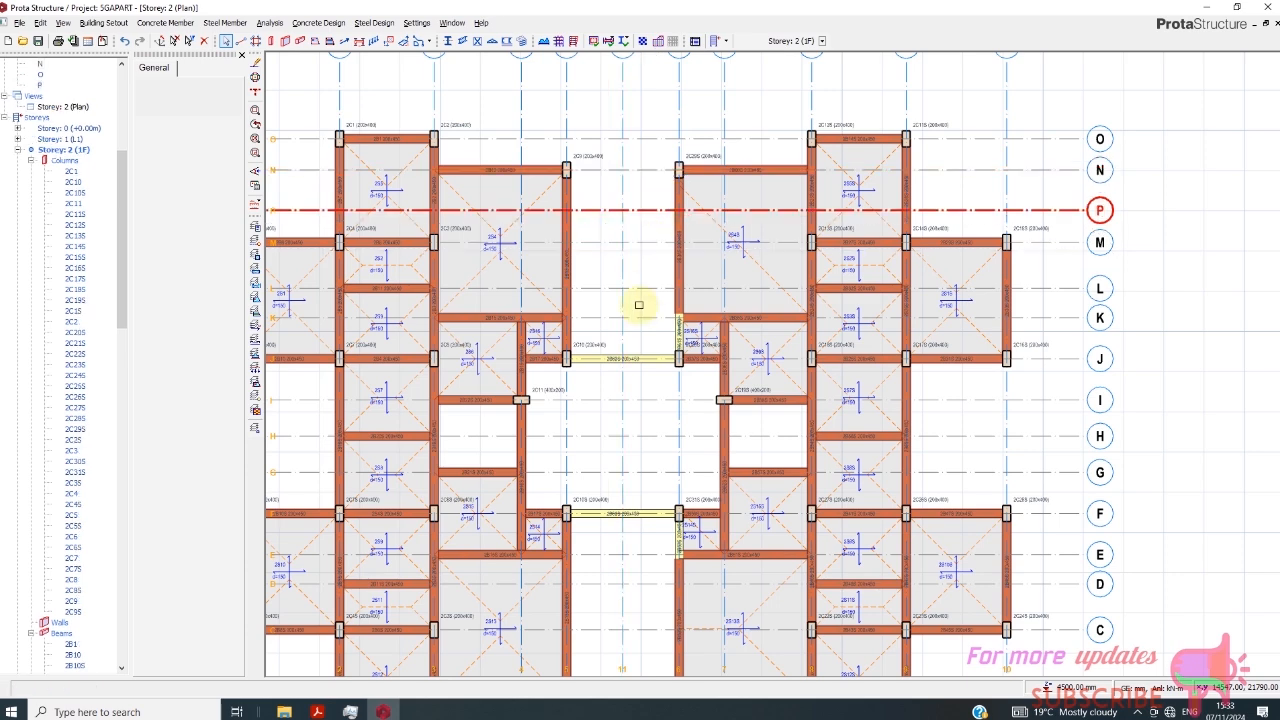
- Insert a 200 x 450 mm beam on axis P between axes 5 and 6
{"action": "scroll", "coordinate": [641, 326], "scroll_direction": "down", "scroll_amount": 3}
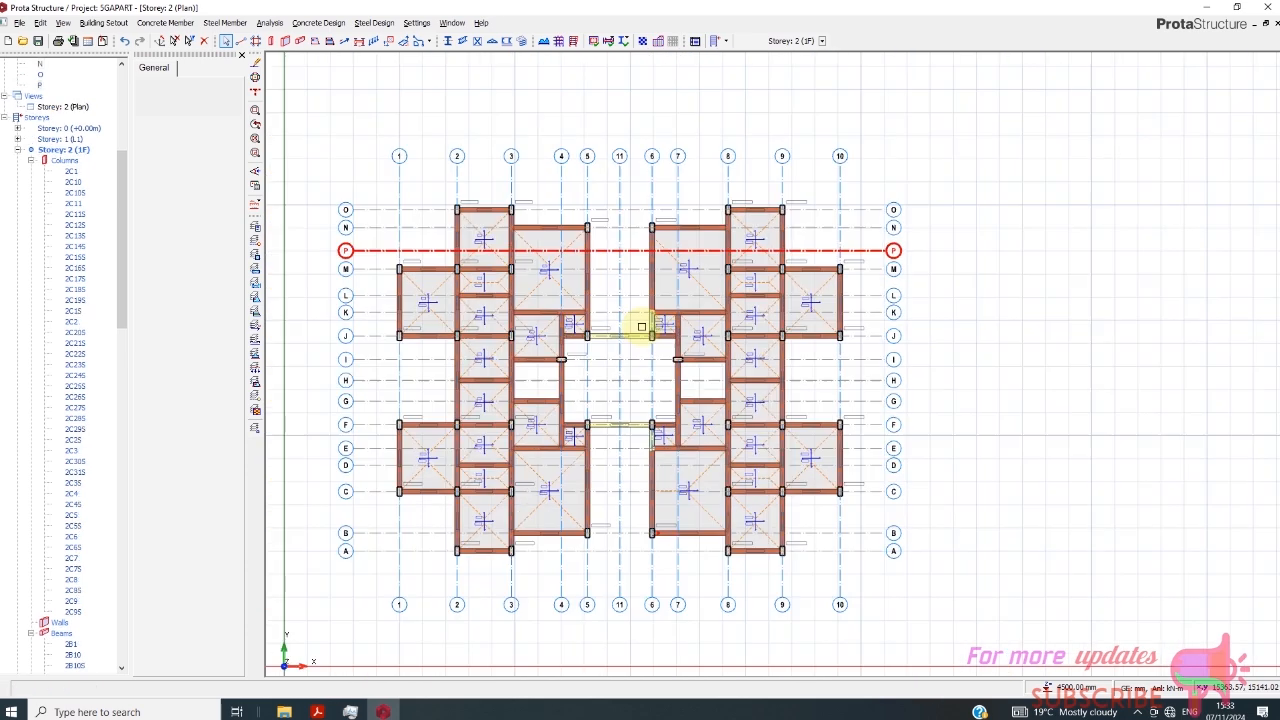
{"action": "left_click", "coordinate": [303, 40]}
{"action": "scroll", "coordinate": [530, 238], "scroll_direction": "up", "scroll_amount": 1}
{"action": "left_click", "coordinate": [605, 257]}
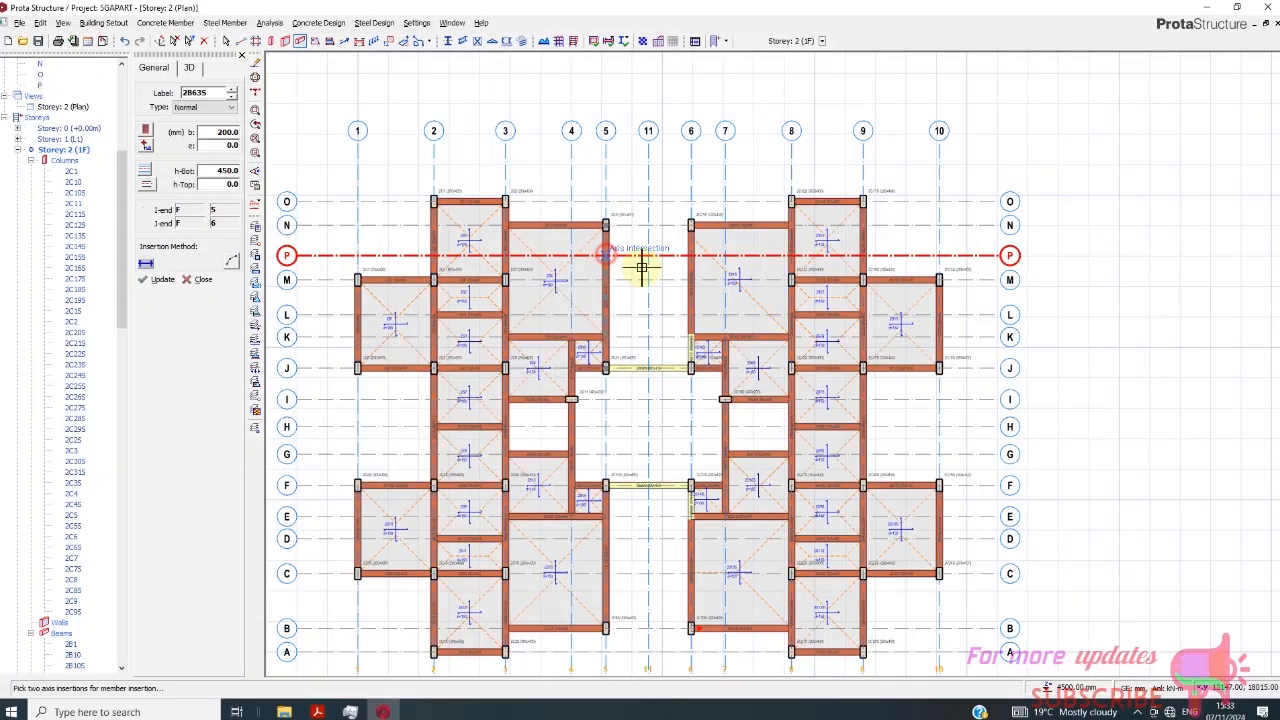
{"action": "scroll", "coordinate": [680, 259], "scroll_direction": "up", "scroll_amount": 1}
{"action": "left_click", "coordinate": [697, 268]}
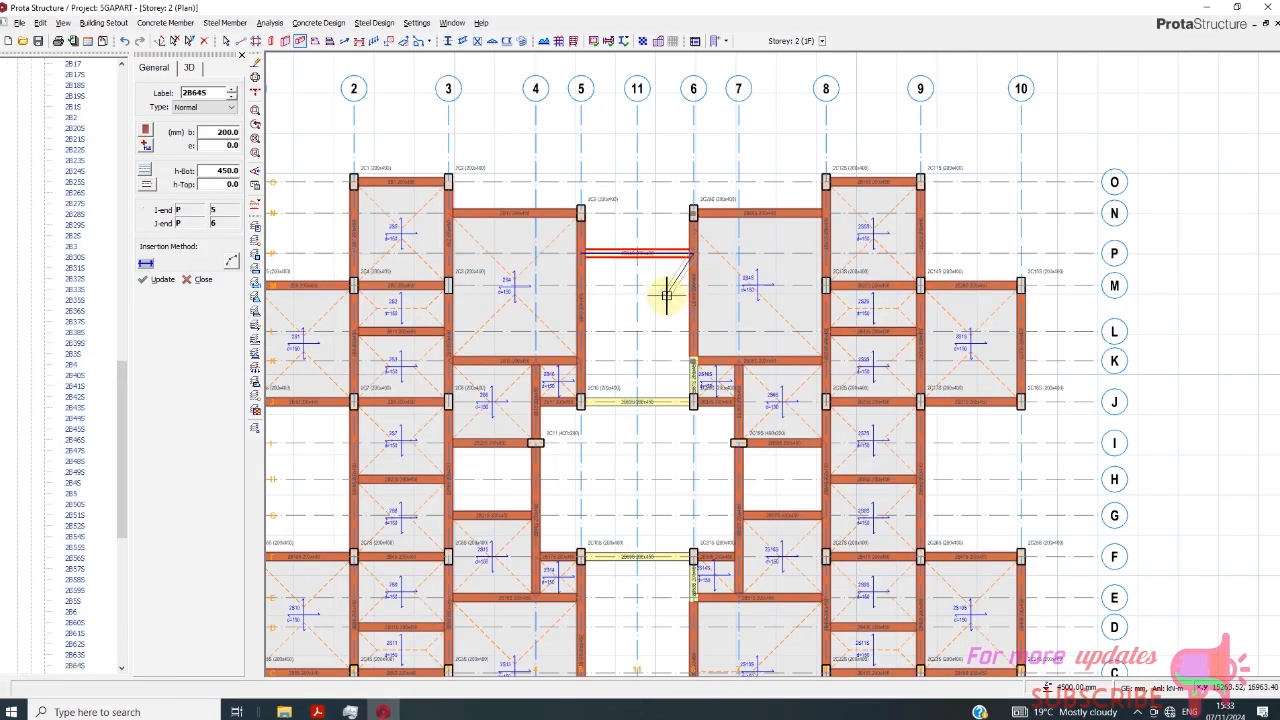
{"action": "scroll", "coordinate": [663, 286], "scroll_direction": "up", "scroll_amount": 2}
{"action": "right_click", "coordinate": [669, 313]}
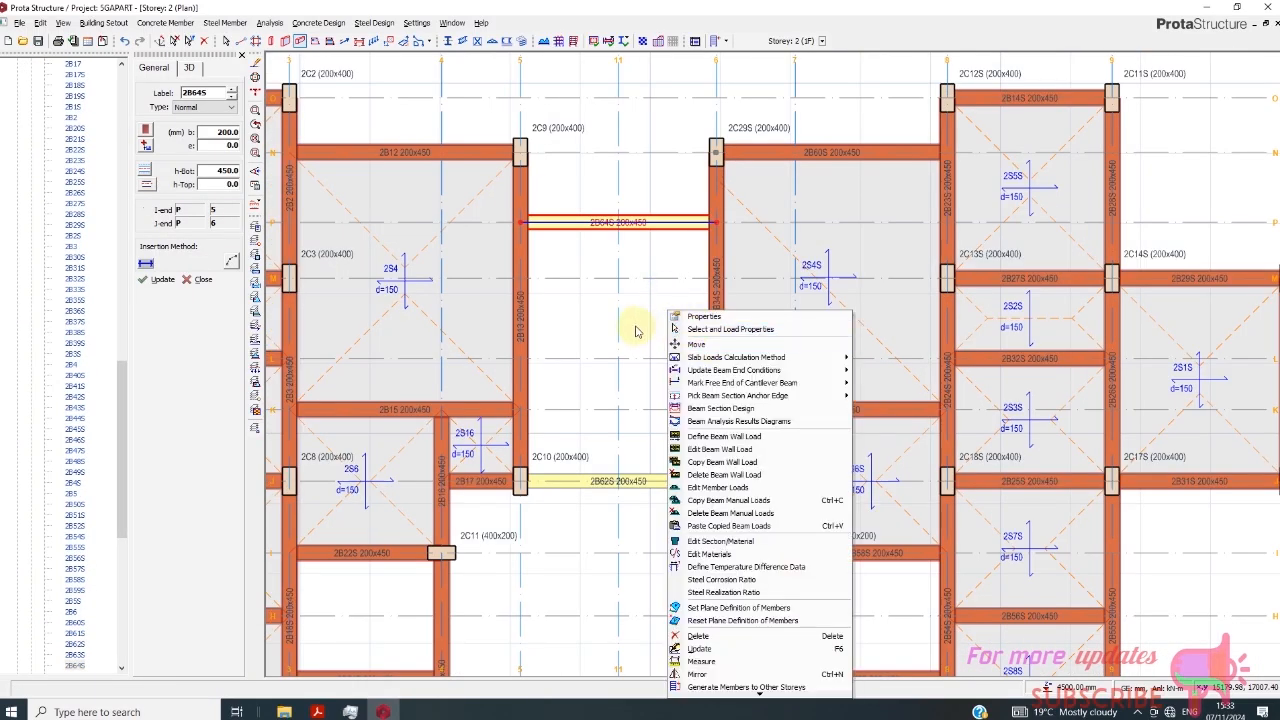
{"action": "scroll", "coordinate": [620, 323], "scroll_direction": "down", "scroll_amount": 3}
{"action": "scroll", "coordinate": [620, 345], "scroll_direction": "up", "scroll_amount": 1}
{"action": "scroll", "coordinate": [606, 343], "scroll_direction": "down", "scroll_amount": 1}
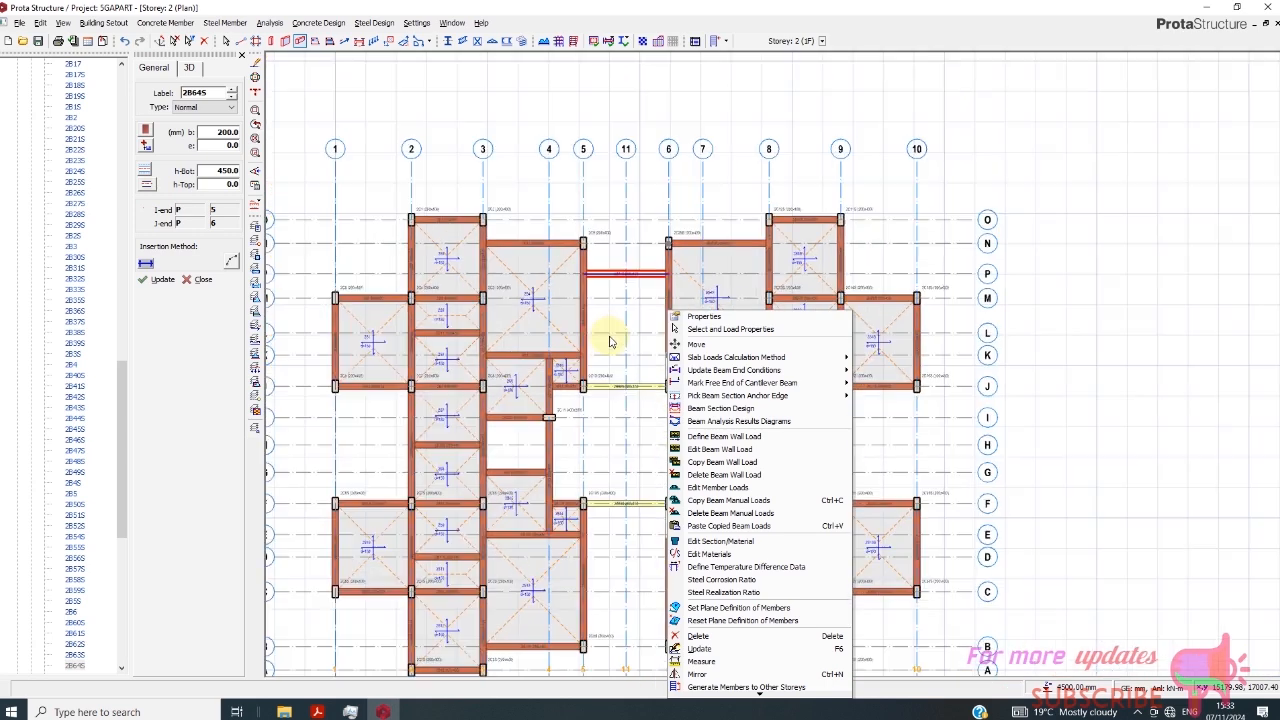
{"action": "left_click", "coordinate": [617, 325]}
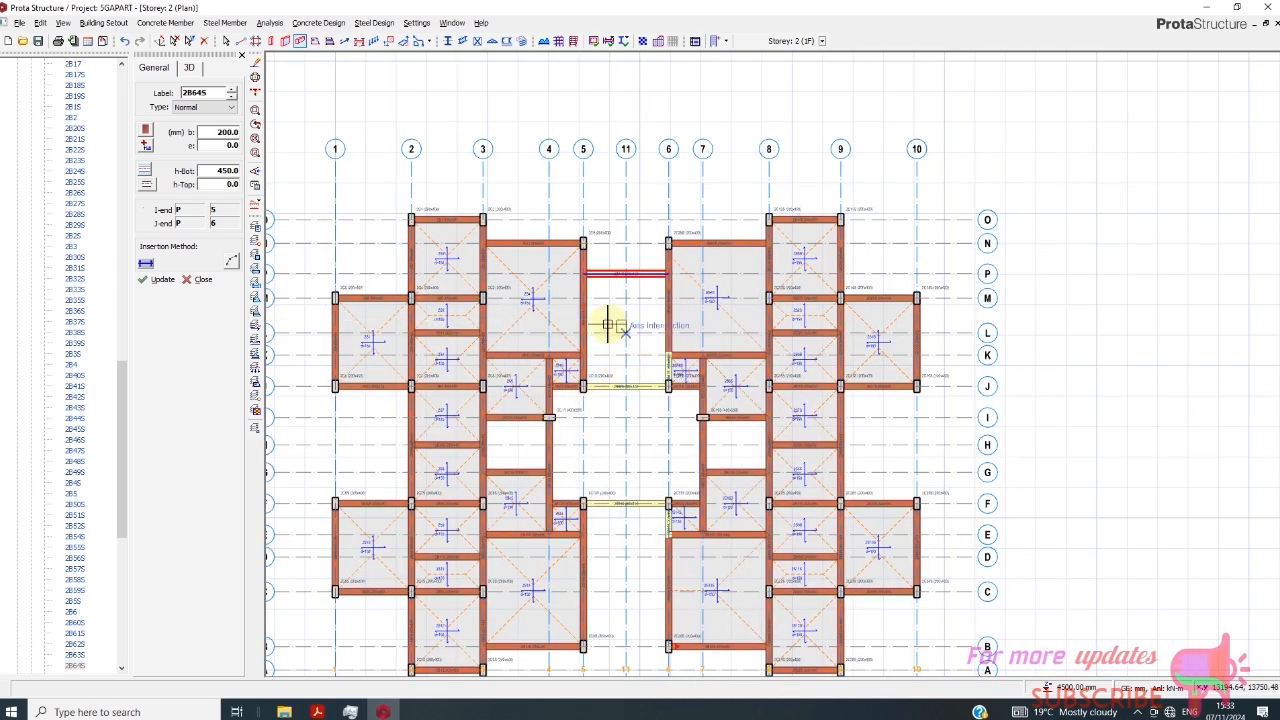
- Insert a slab with the Terrace/Balcony load type in the central region between axes 4 and 7 and axes F and J
{"action": "left_click", "coordinate": [314, 40]}
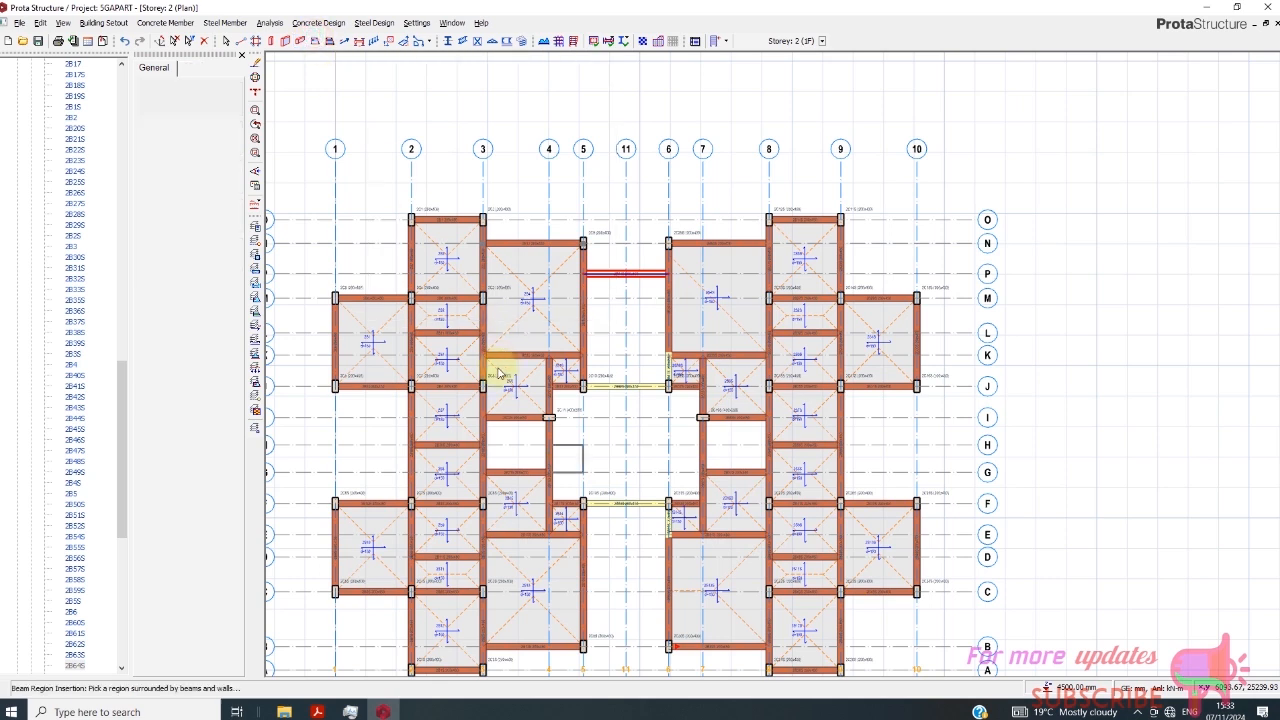
{"action": "left_click", "coordinate": [196, 68]}
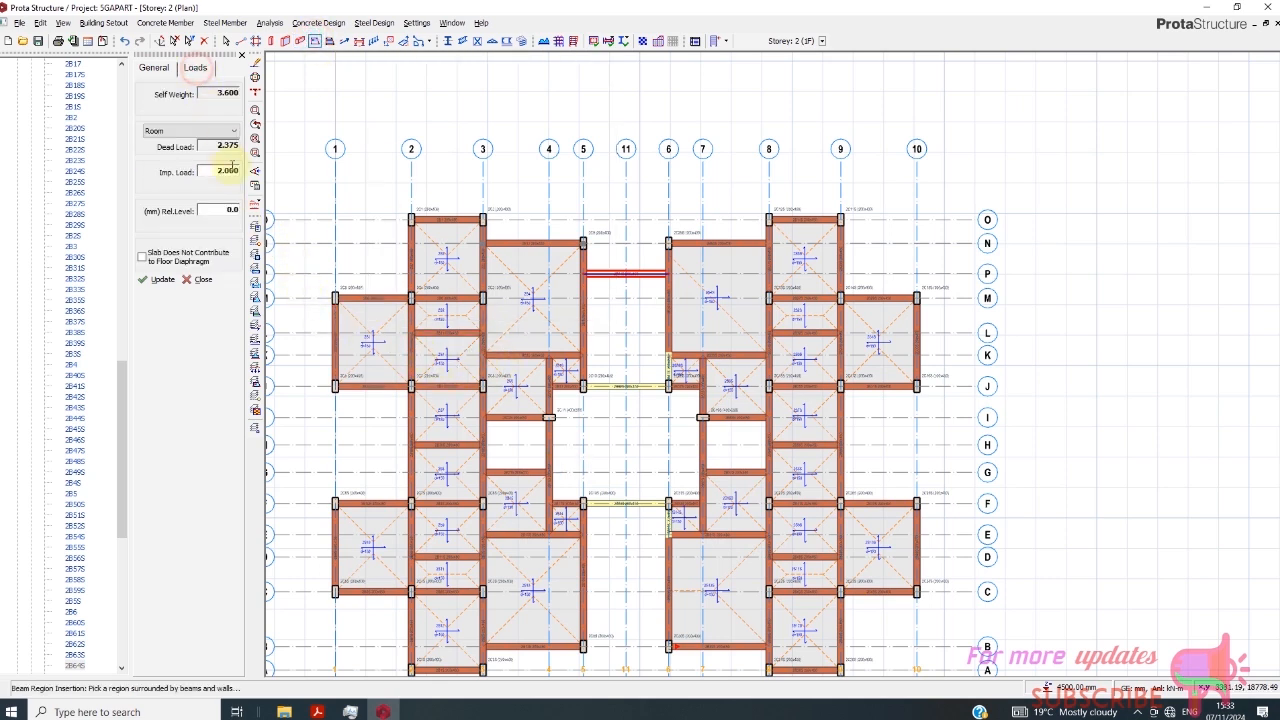
{"action": "left_click", "coordinate": [603, 436]}
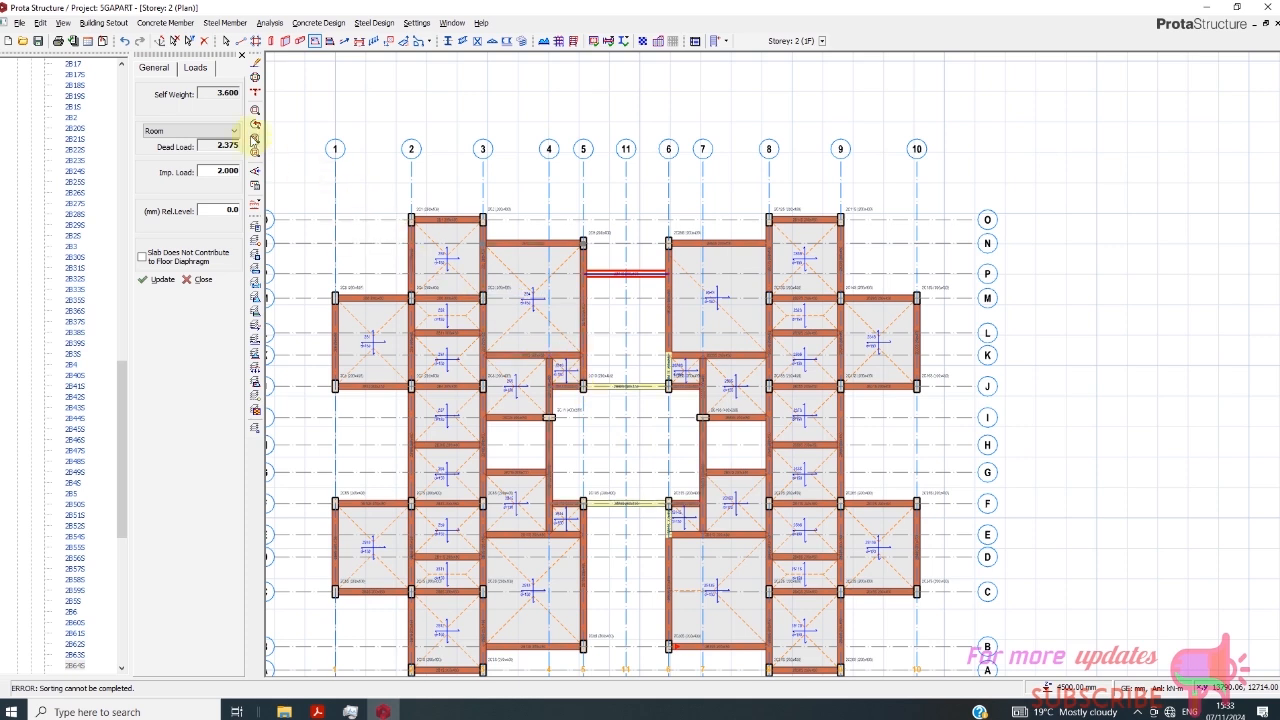
{"action": "left_click", "coordinate": [220, 131]}
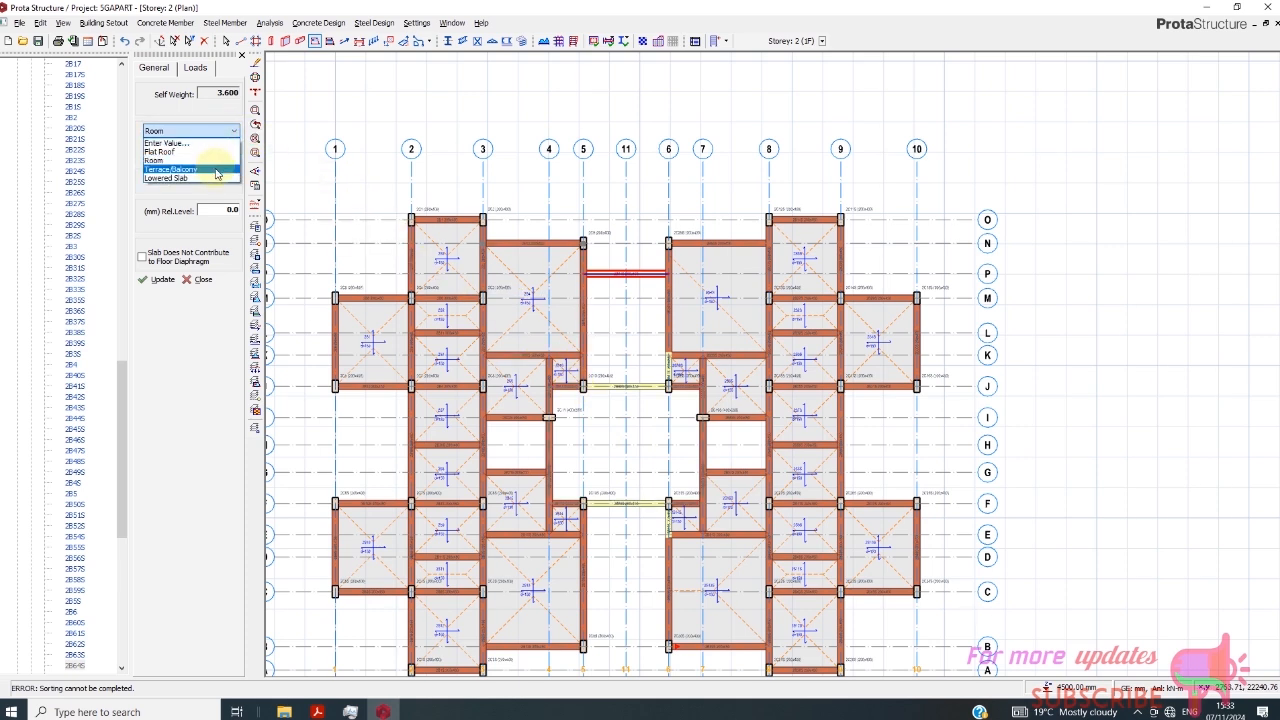
{"action": "left_click", "coordinate": [216, 170]}
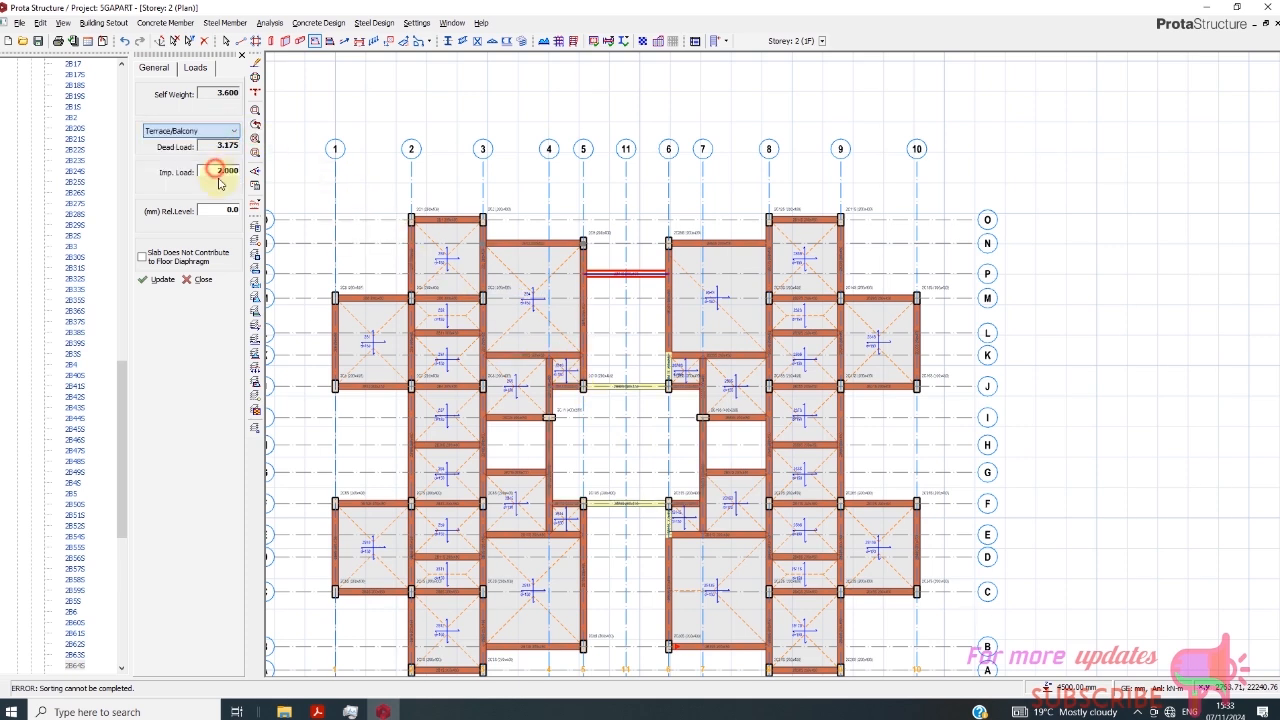
{"action": "left_click", "coordinate": [595, 436]}
{"action": "scroll", "coordinate": [630, 420], "scroll_direction": "up", "scroll_amount": 2}
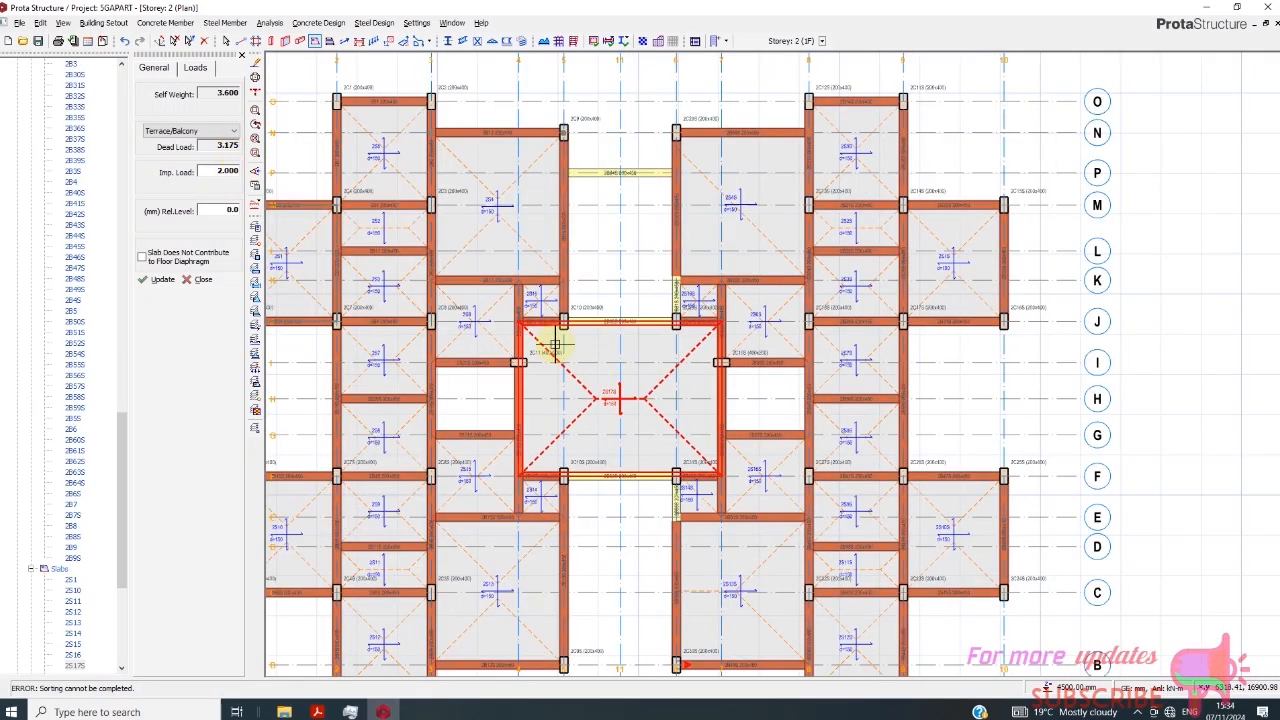
- Insert a 150 mm thick slab in the central bay between axes 5 and 6 and axes E and F, defined by its corner points
{"action": "scroll", "coordinate": [600, 320], "scroll_direction": "down", "scroll_amount": 1}
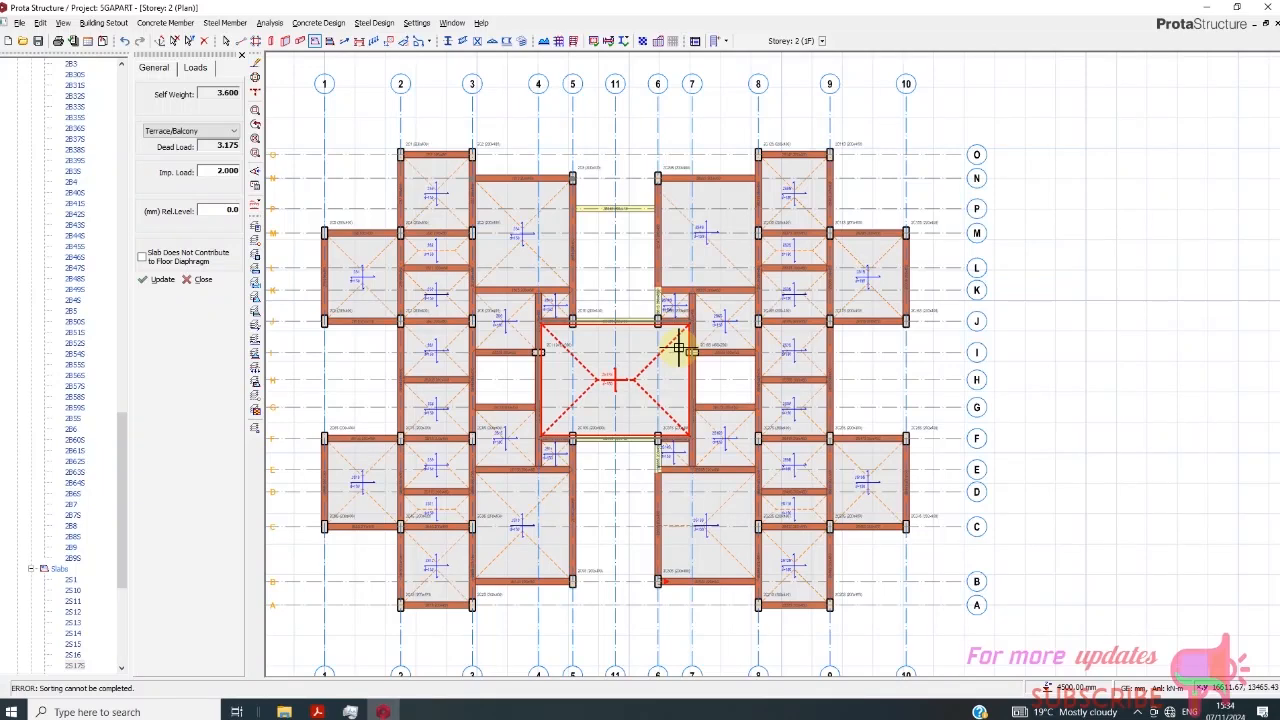
{"action": "scroll", "coordinate": [604, 495], "scroll_direction": "up", "scroll_amount": 2}
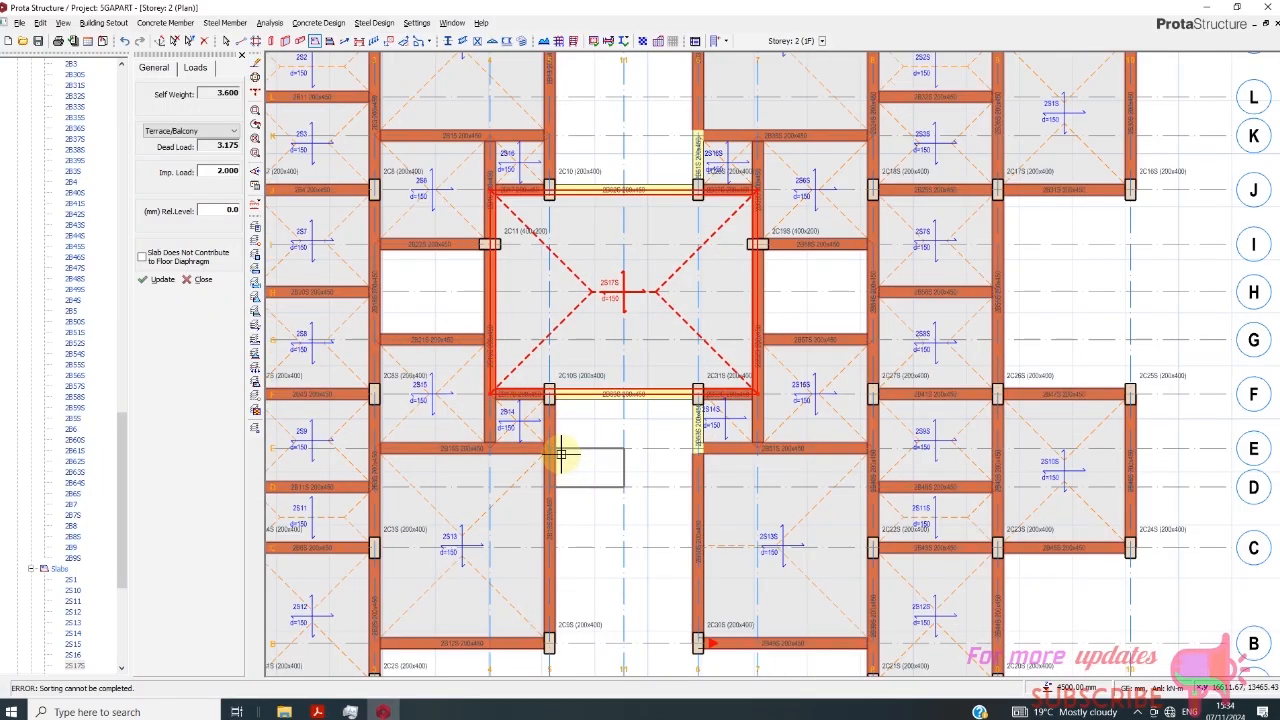
{"action": "scroll", "coordinate": [561, 455], "scroll_direction": "up", "scroll_amount": 2}
{"action": "left_click", "coordinate": [158, 72]}
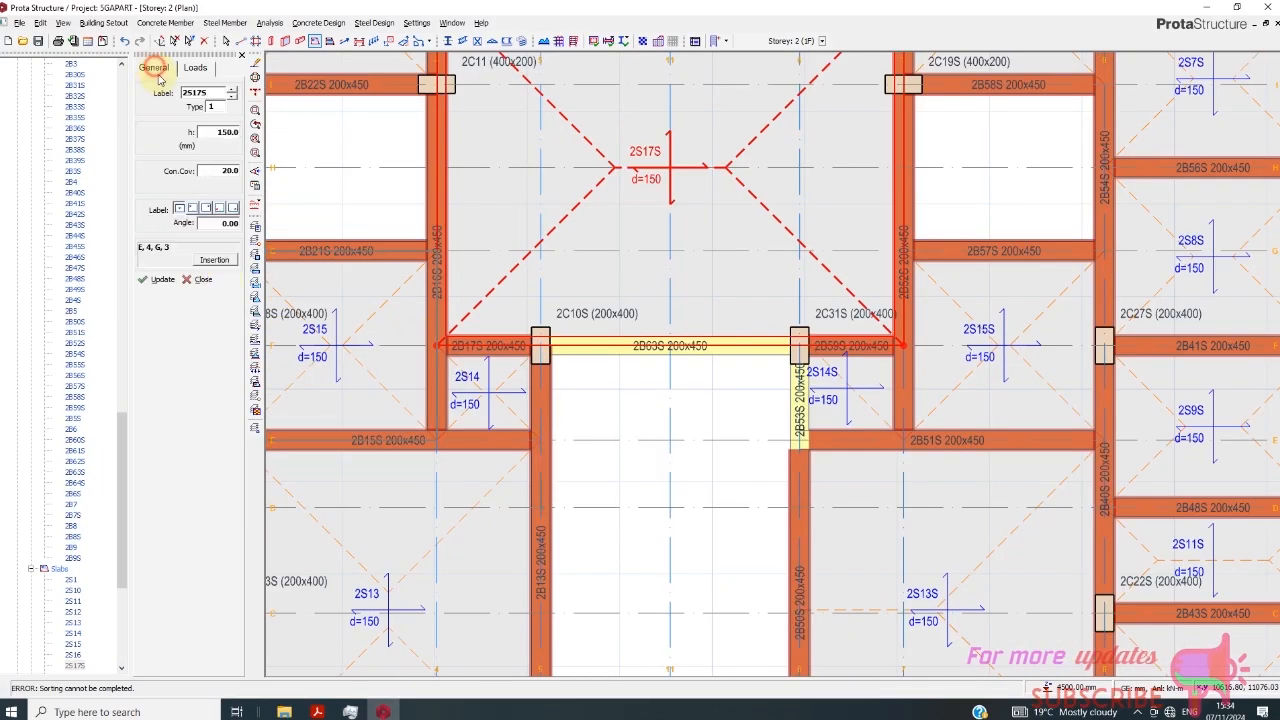
{"action": "left_click", "coordinate": [217, 260]}
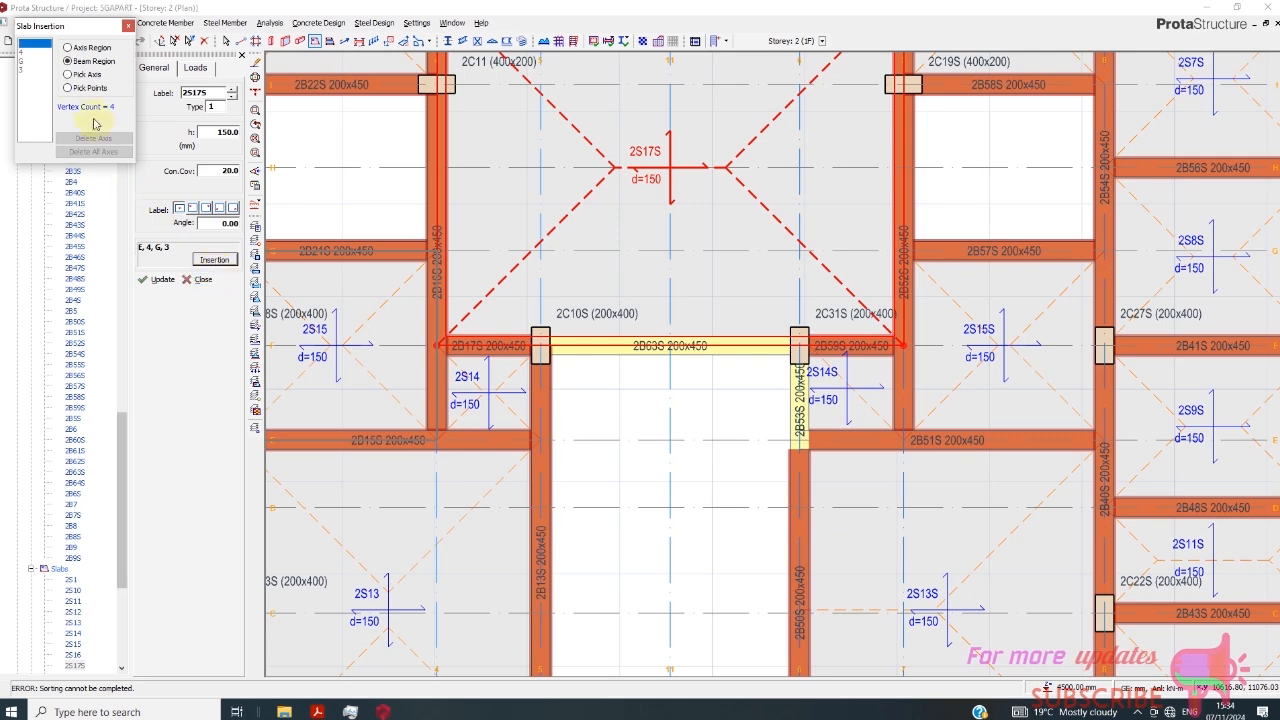
{"action": "left_click", "coordinate": [69, 88]}
{"action": "scroll", "coordinate": [520, 345], "scroll_direction": "down", "scroll_amount": 1}
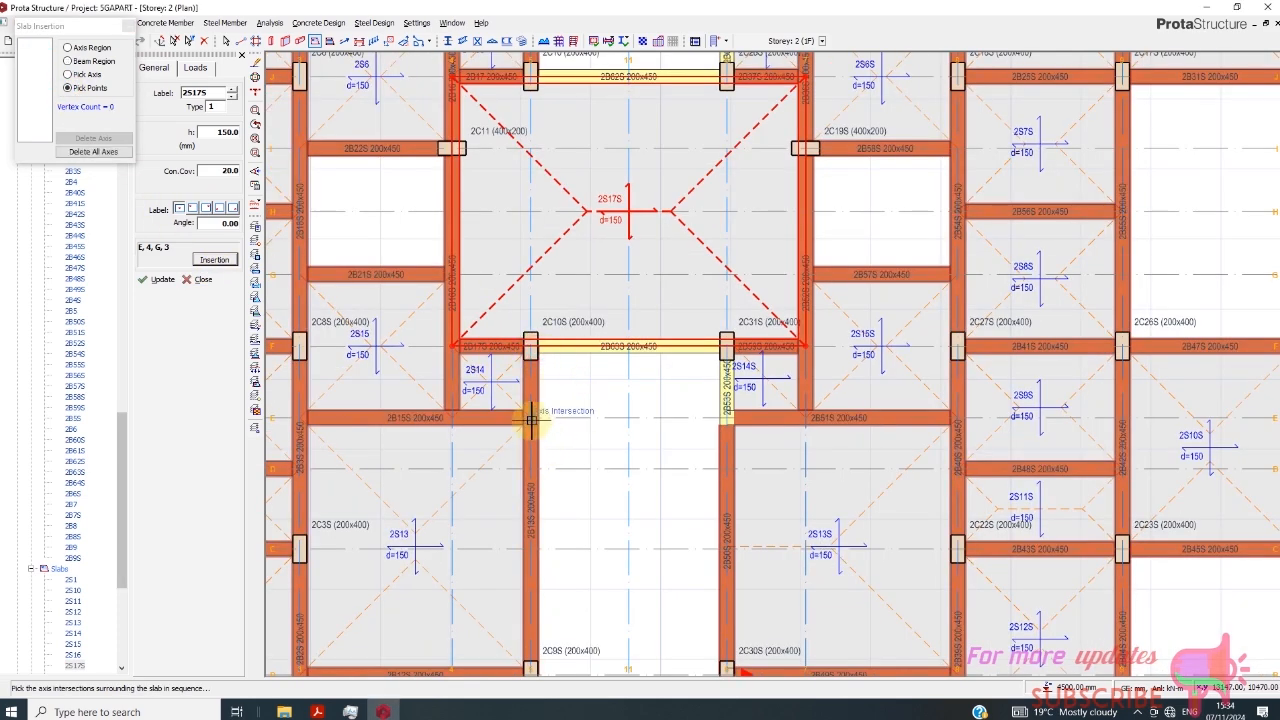
{"action": "left_click", "coordinate": [530, 418]}
{"action": "left_click", "coordinate": [725, 418]}
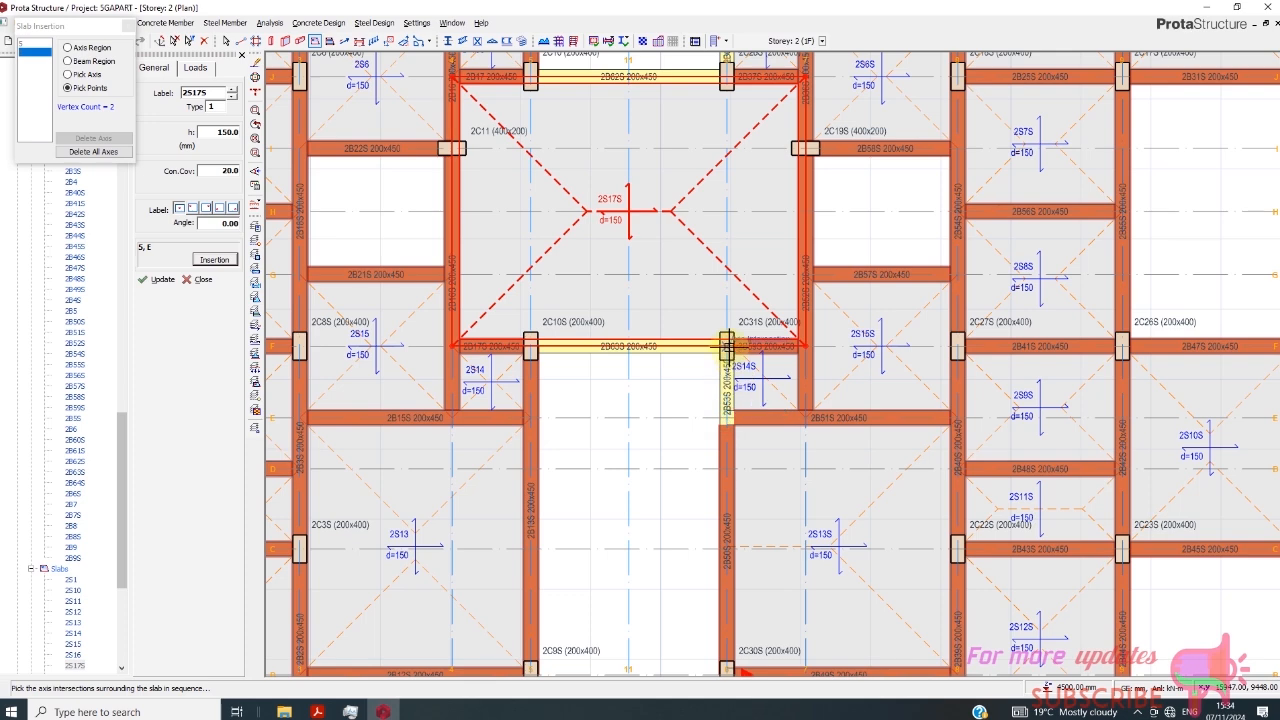
{"action": "scroll", "coordinate": [664, 410], "scroll_direction": "down", "scroll_amount": 2}
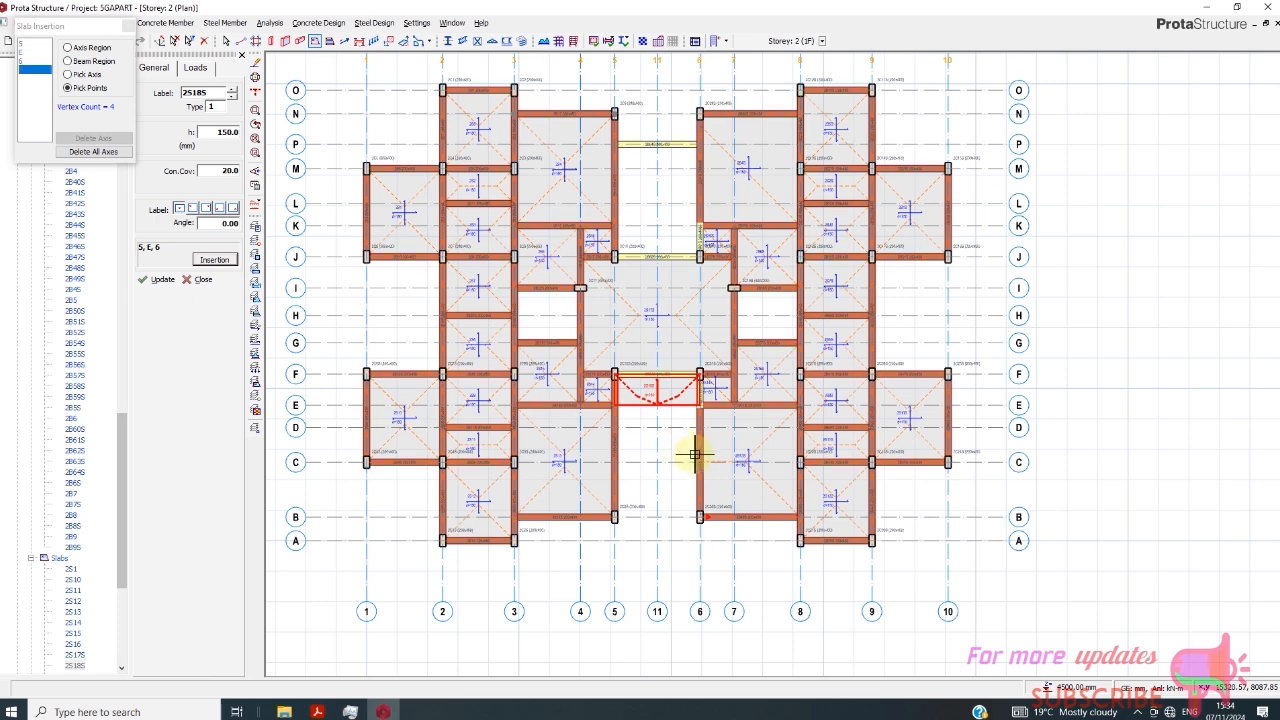
{"action": "scroll", "coordinate": [660, 410], "scroll_direction": "up", "scroll_amount": 1}
{"action": "scroll", "coordinate": [662, 418], "scroll_direction": "down", "scroll_amount": 2}
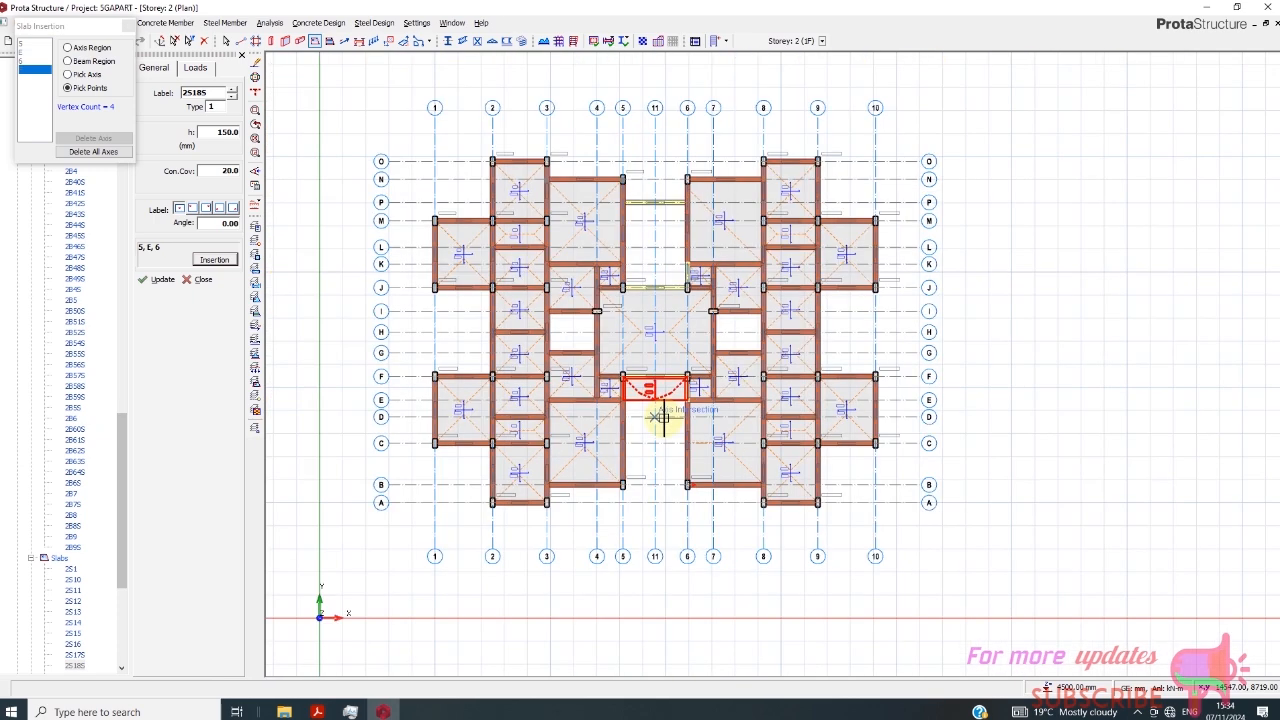
{"action": "right_click", "coordinate": [663, 418]}
- Assign a 140 Block Wall load with a wall height of 1.5 m to the axis P beam between axes 5 and 6
{"action": "scroll", "coordinate": [647, 203], "scroll_direction": "up", "scroll_amount": 3}
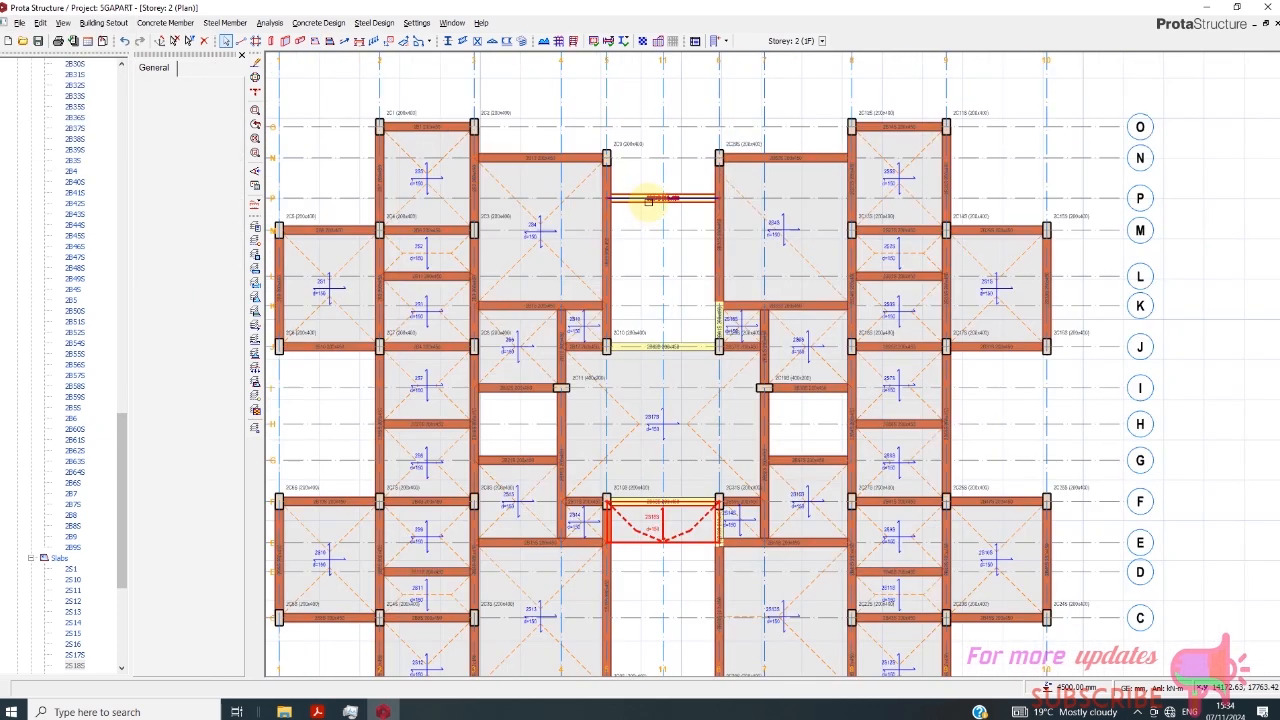
{"action": "left_click", "coordinate": [648, 200]}
{"action": "right_click", "coordinate": [647, 208]}
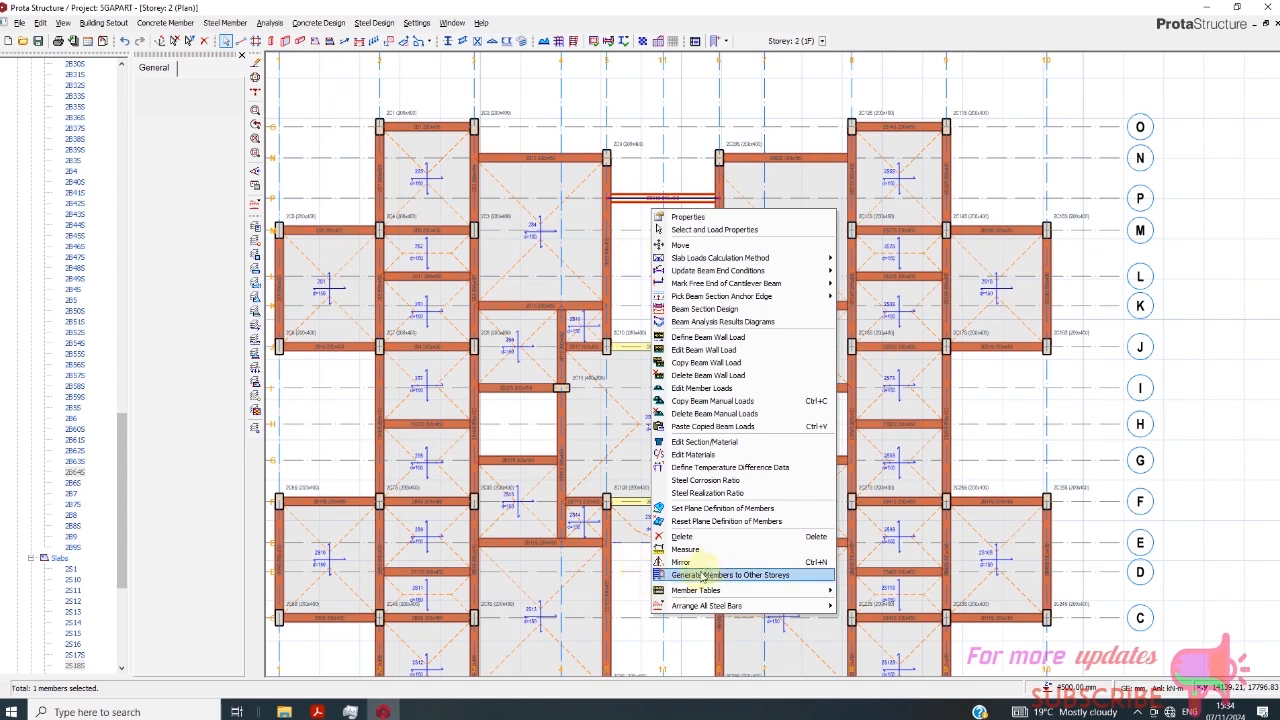
{"action": "left_click", "coordinate": [704, 350]}
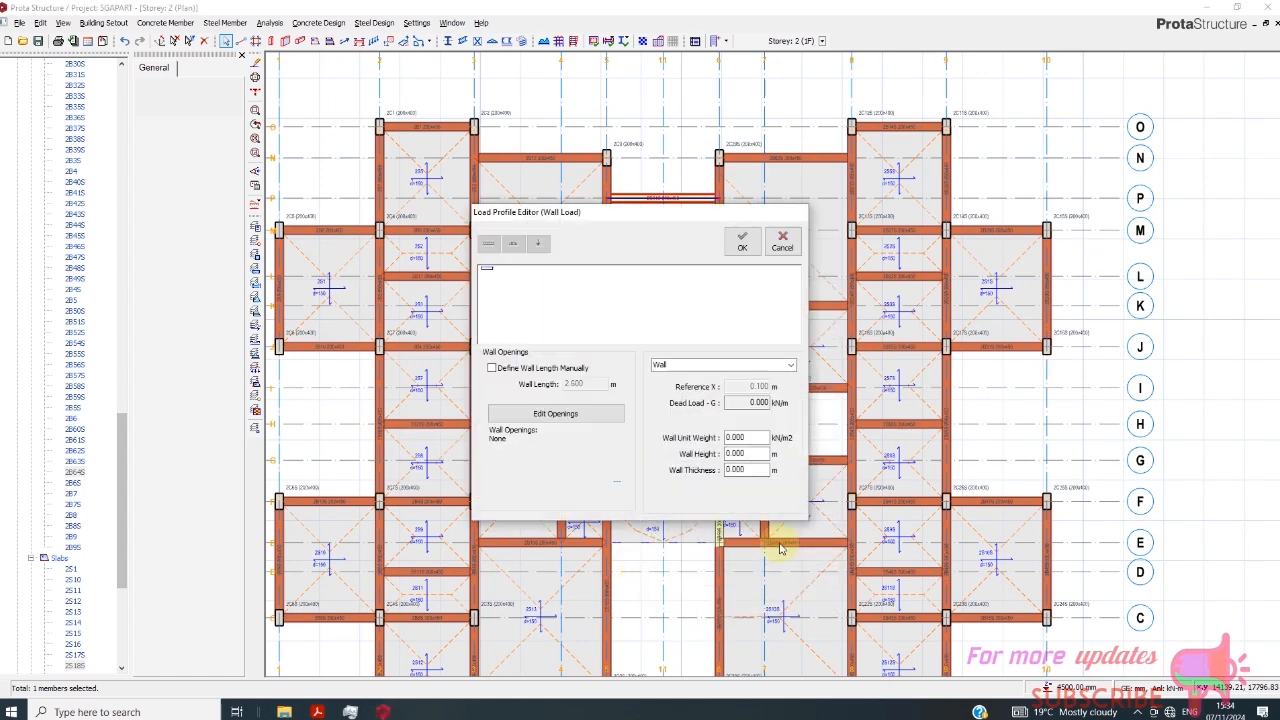
{"action": "left_click", "coordinate": [738, 366]}
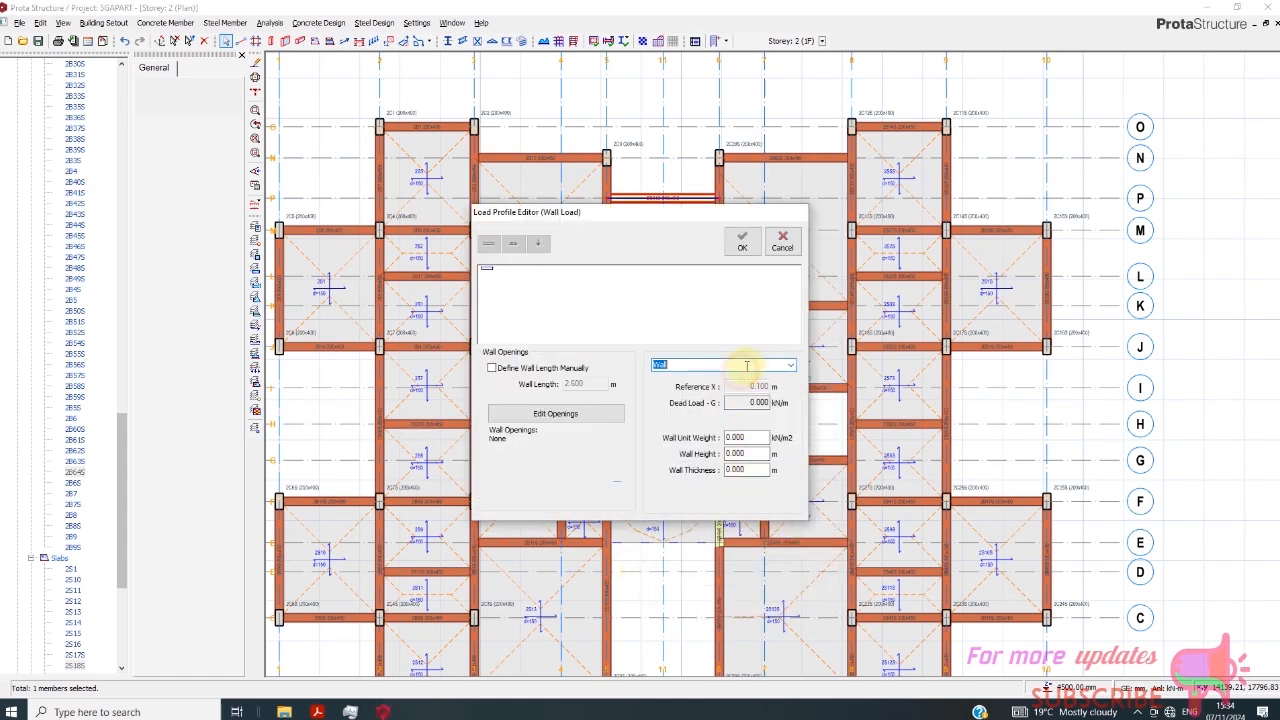
{"action": "left_click", "coordinate": [790, 368]}
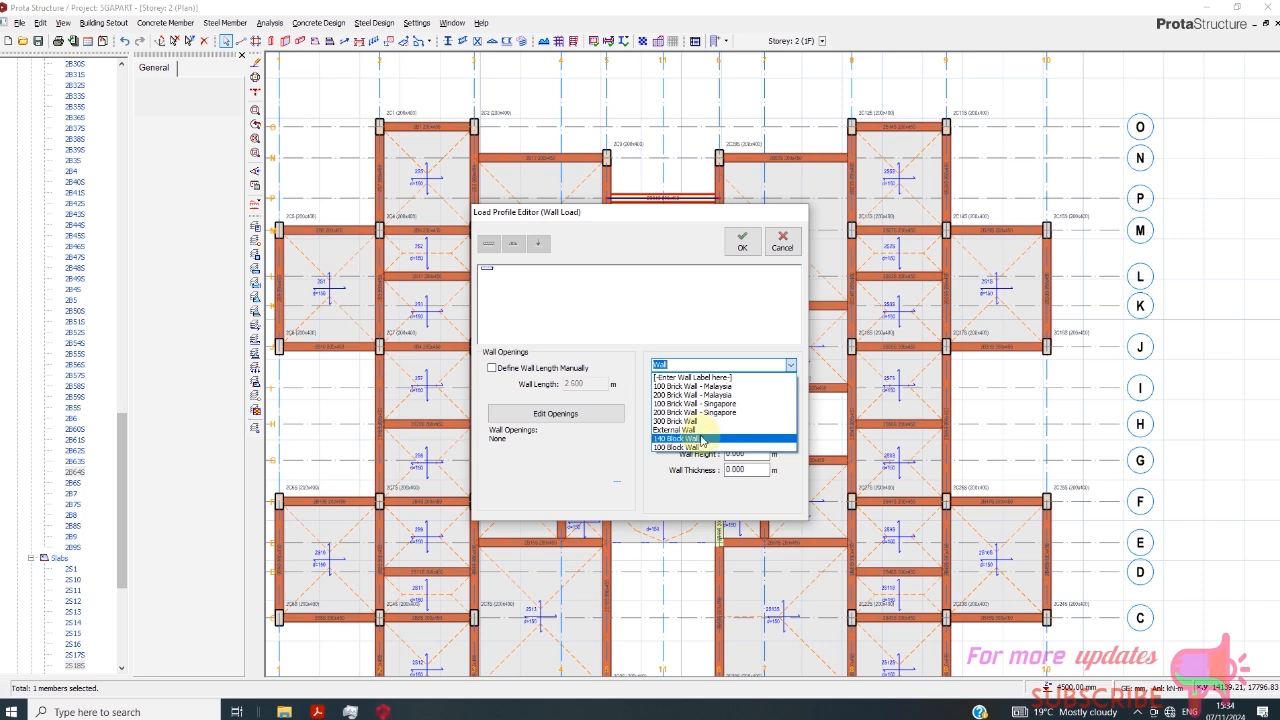
{"action": "left_click", "coordinate": [706, 440]}
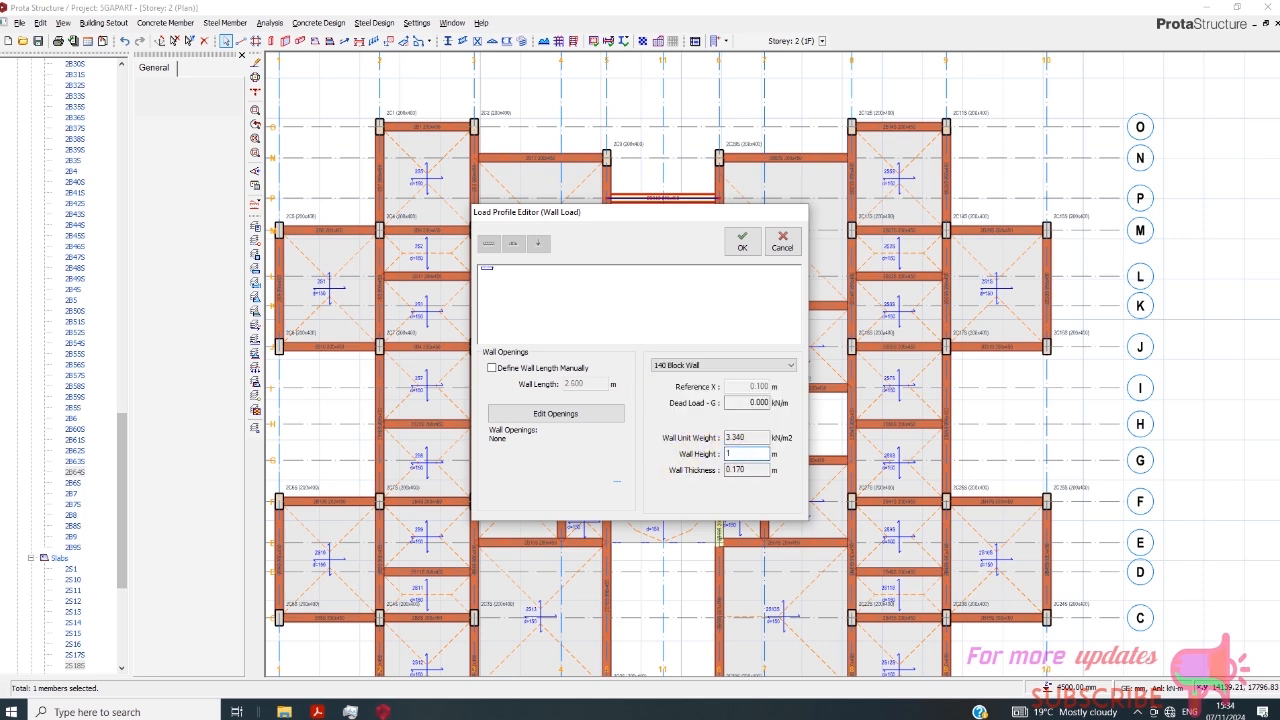
{"action": "left_click", "coordinate": [742, 242]}
{"action": "scroll", "coordinate": [677, 423], "scroll_direction": "up", "scroll_amount": 2}
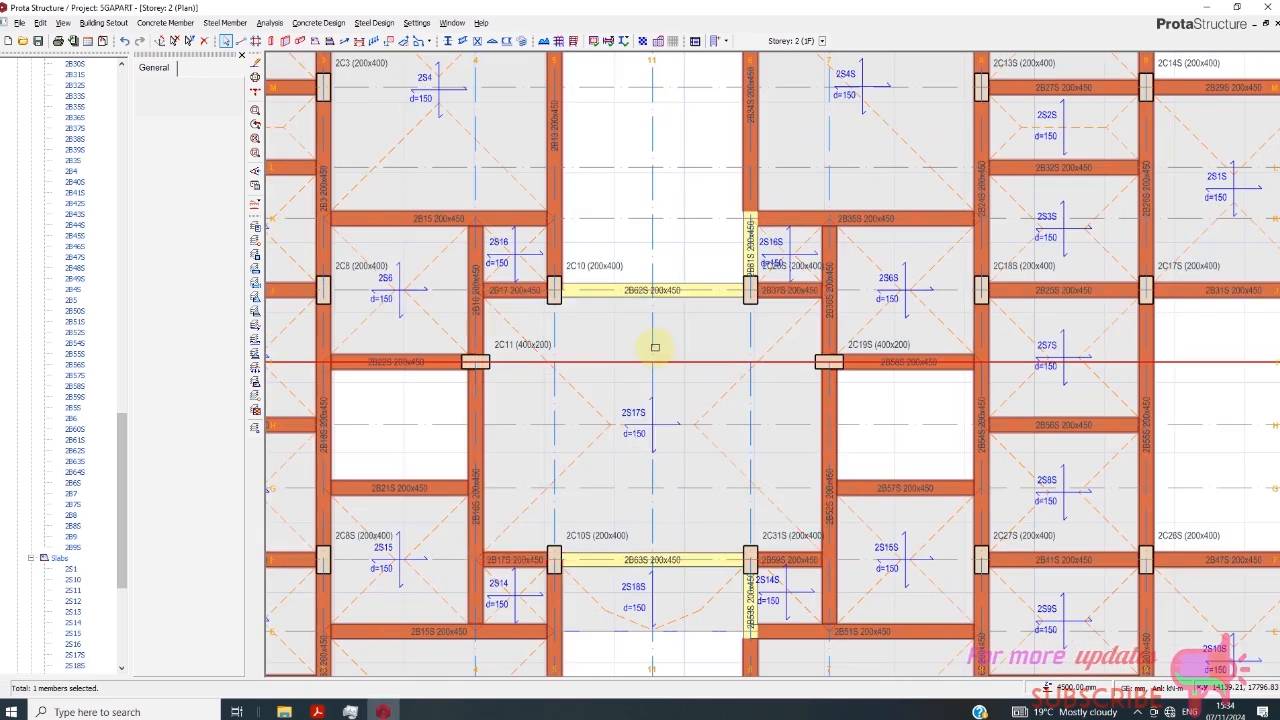
{"action": "scroll", "coordinate": [657, 343], "scroll_direction": "down", "scroll_amount": 4}
{"action": "scroll", "coordinate": [694, 400], "scroll_direction": "up", "scroll_amount": 4}
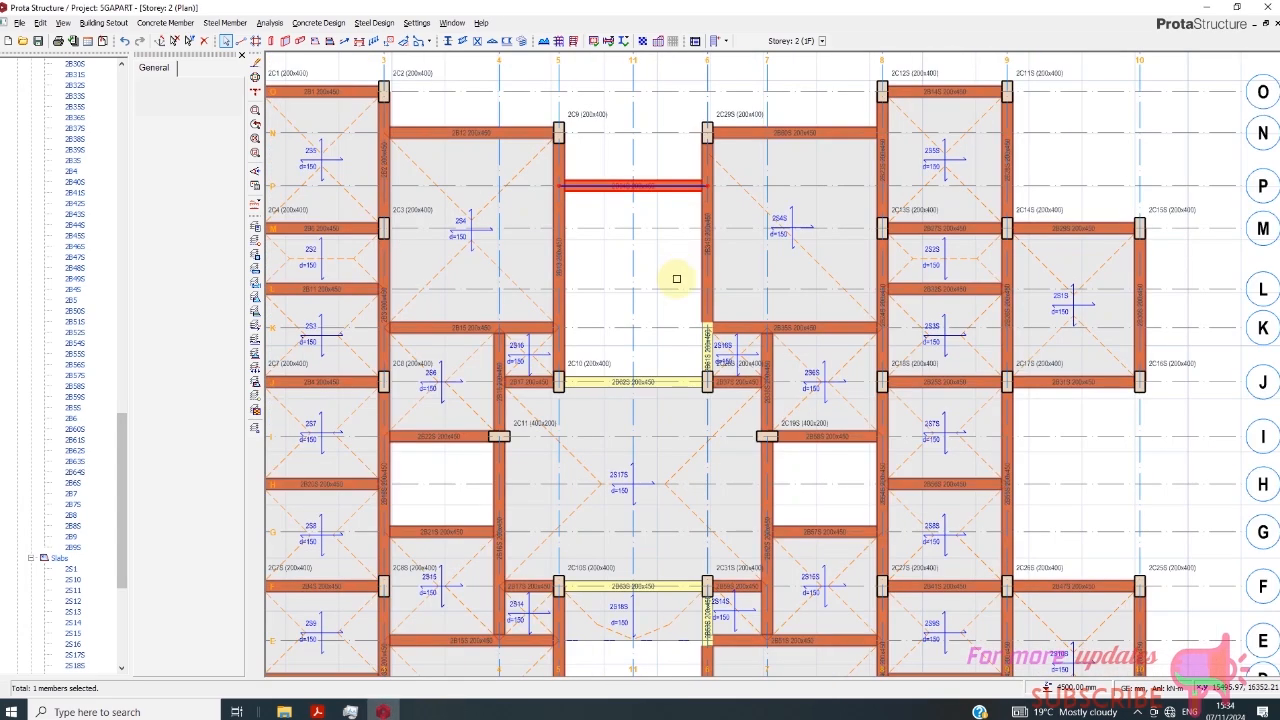
{"action": "scroll", "coordinate": [676, 279], "scroll_direction": "down", "scroll_amount": 2}
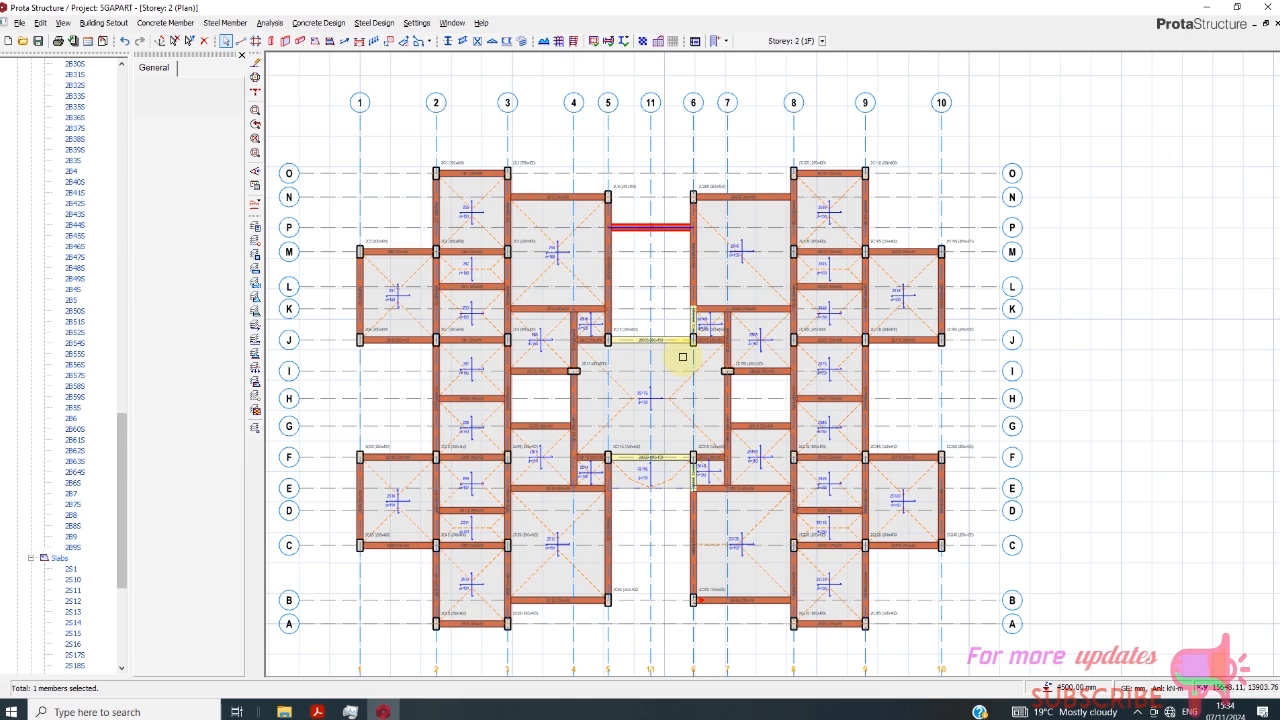
{"action": "scroll", "coordinate": [704, 239], "scroll_direction": "up", "scroll_amount": 1}
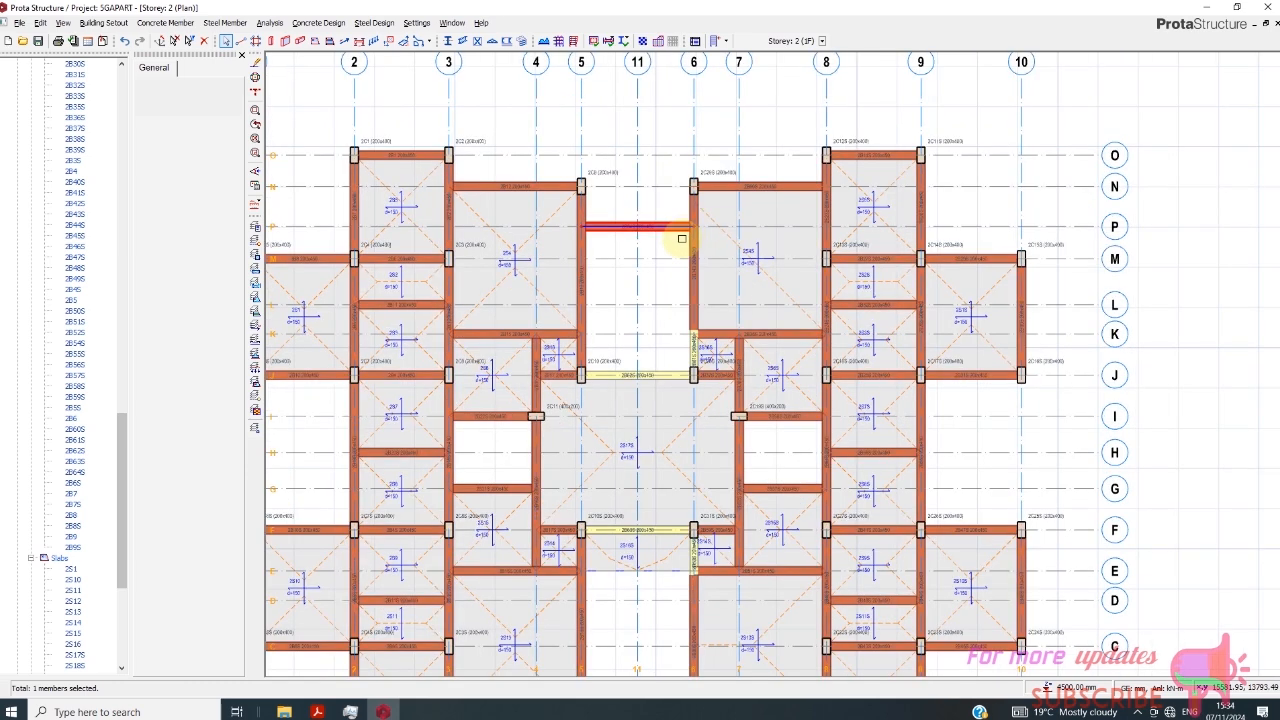
{"action": "scroll", "coordinate": [678, 256], "scroll_direction": "down", "scroll_amount": 1}
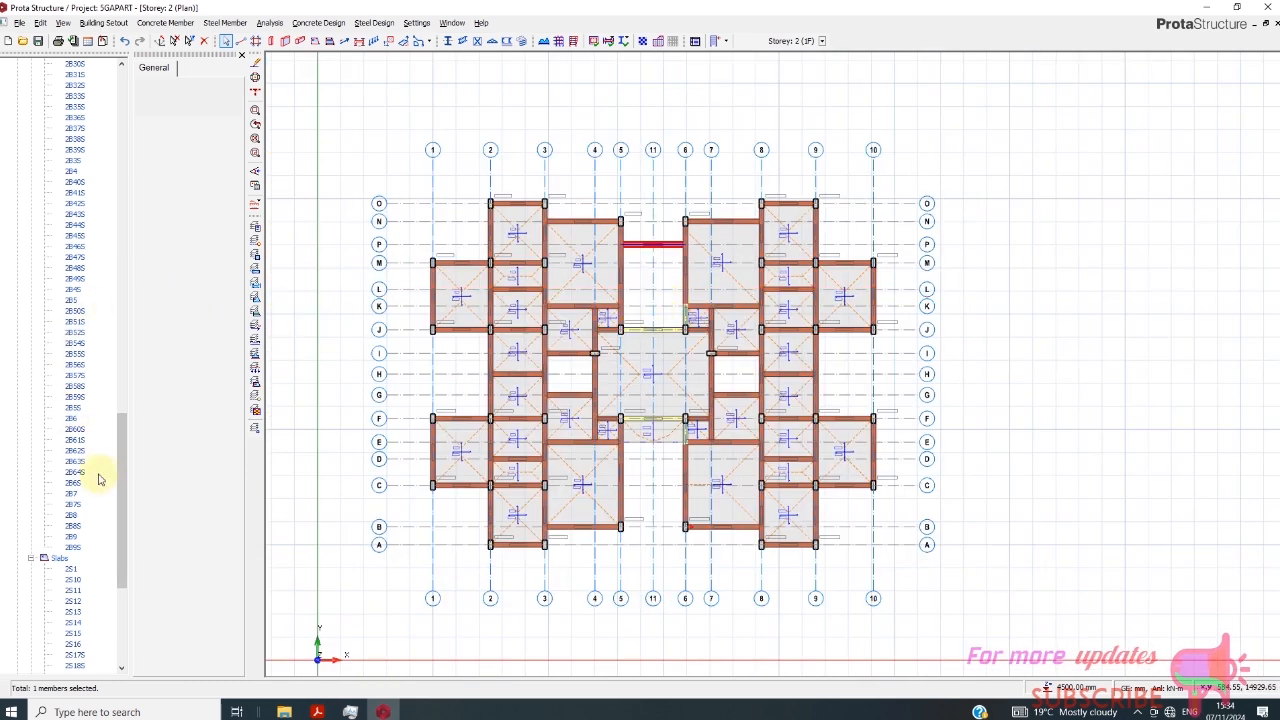
{"action": "left_click_drag", "start_coordinate": [117, 463], "coordinate": [94, 180]}
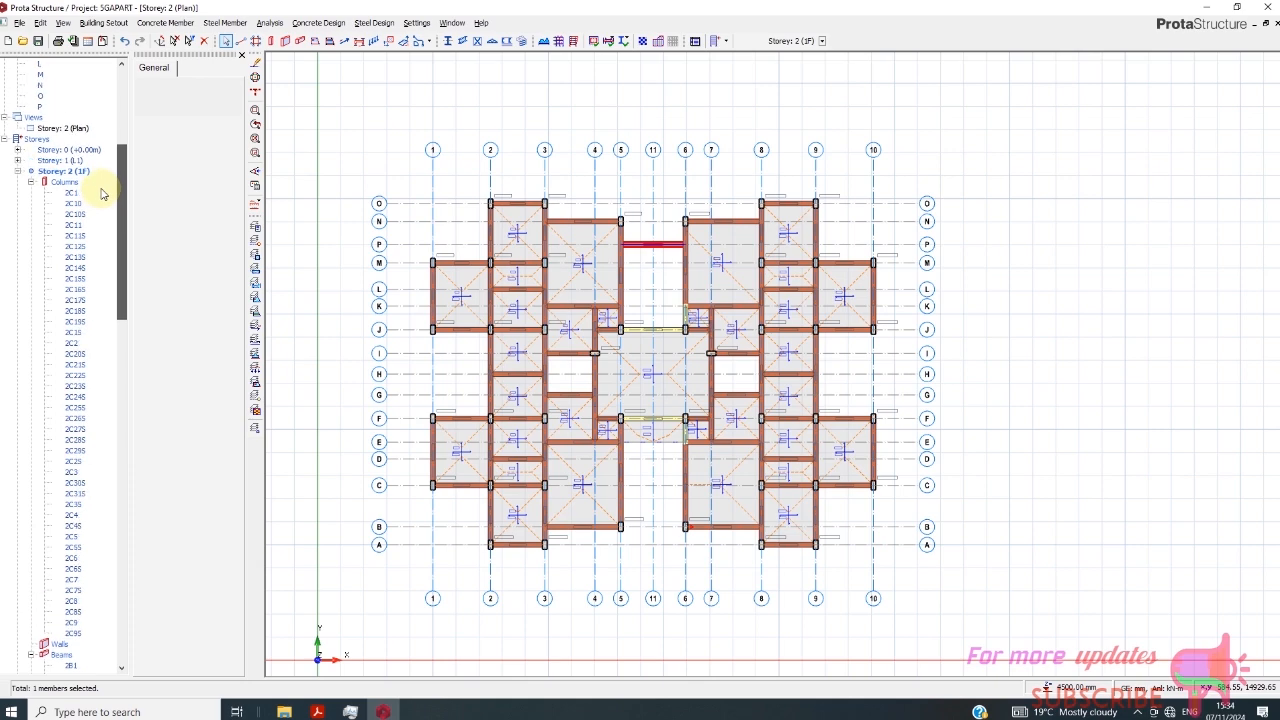
{"action": "double_click", "coordinate": [60, 160]}
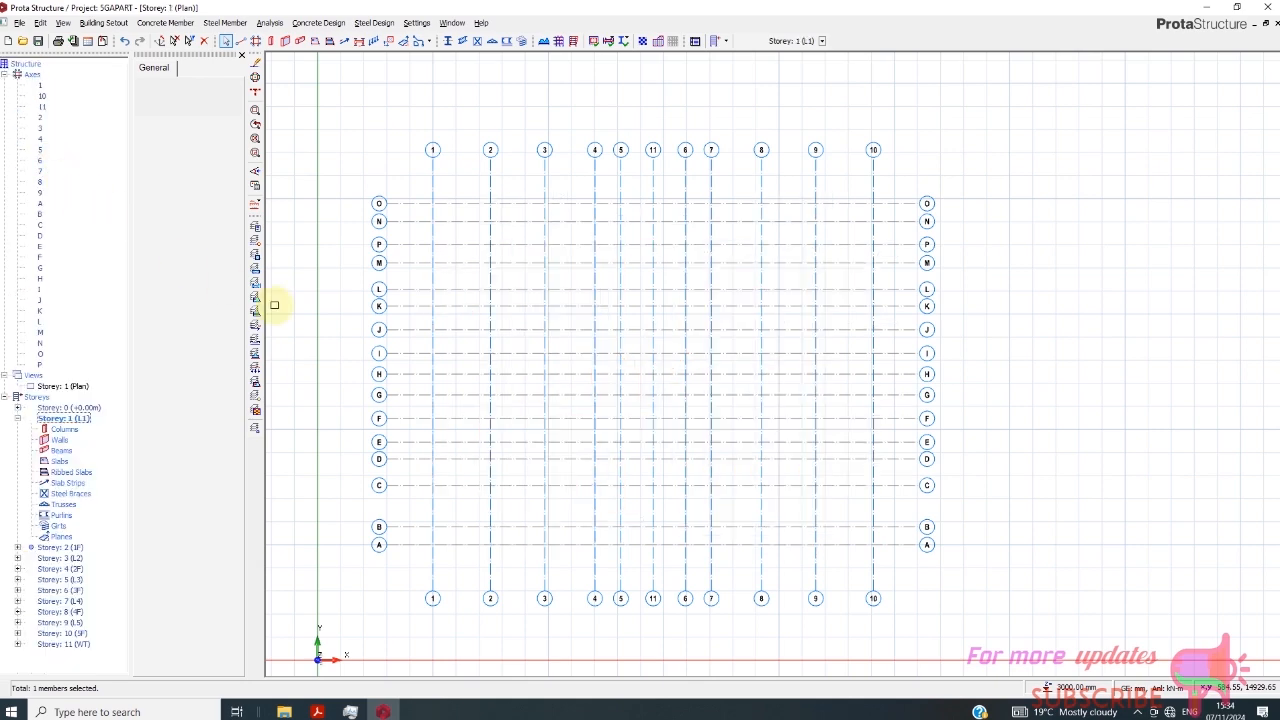
{"action": "scroll", "coordinate": [736, 278], "scroll_direction": "up", "scroll_amount": 1}
{"action": "scroll", "coordinate": [703, 280], "scroll_direction": "down", "scroll_amount": 1}
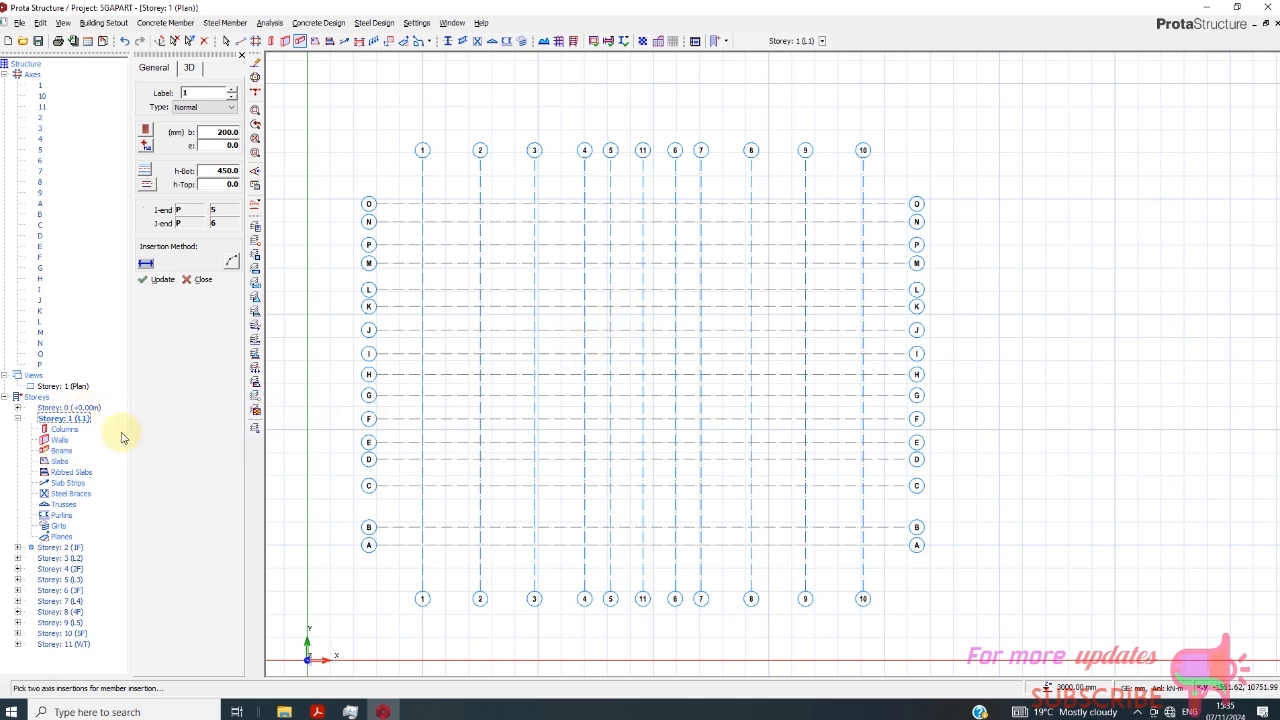
{"action": "left_click", "coordinate": [6, 398]}
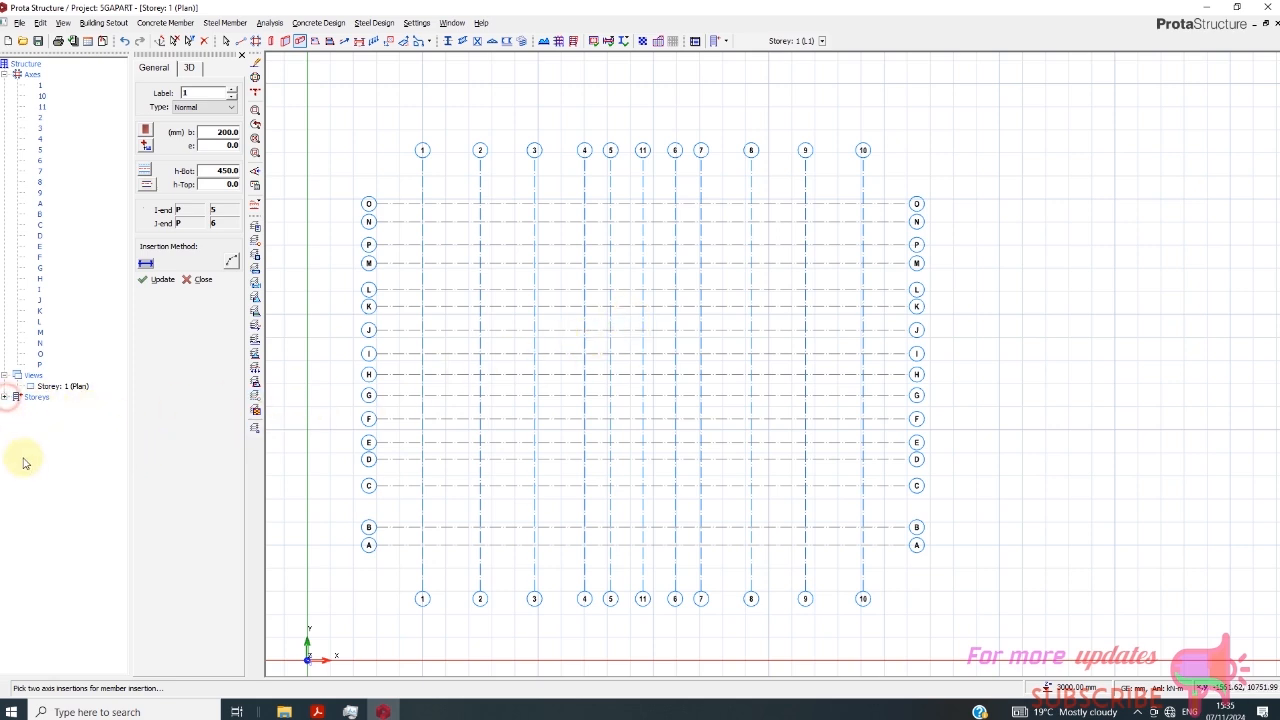
{"action": "left_click", "coordinate": [6, 398]}
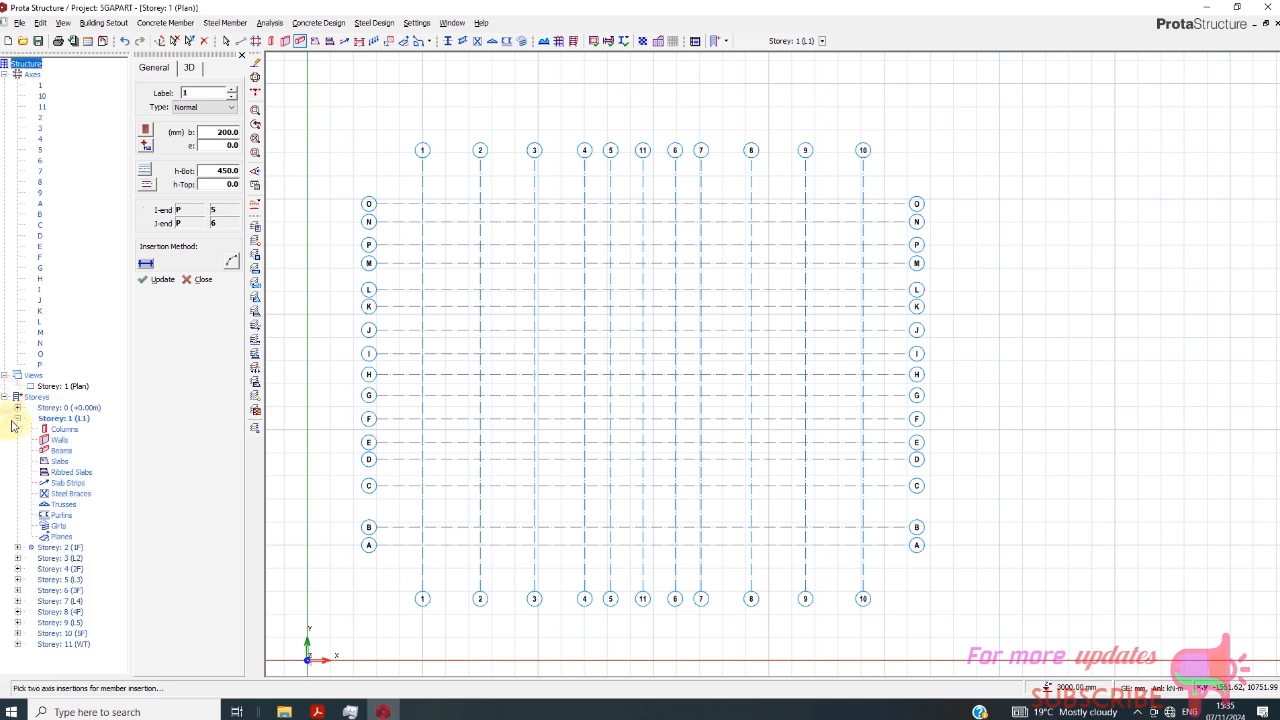
{"action": "left_click", "coordinate": [17, 418]}
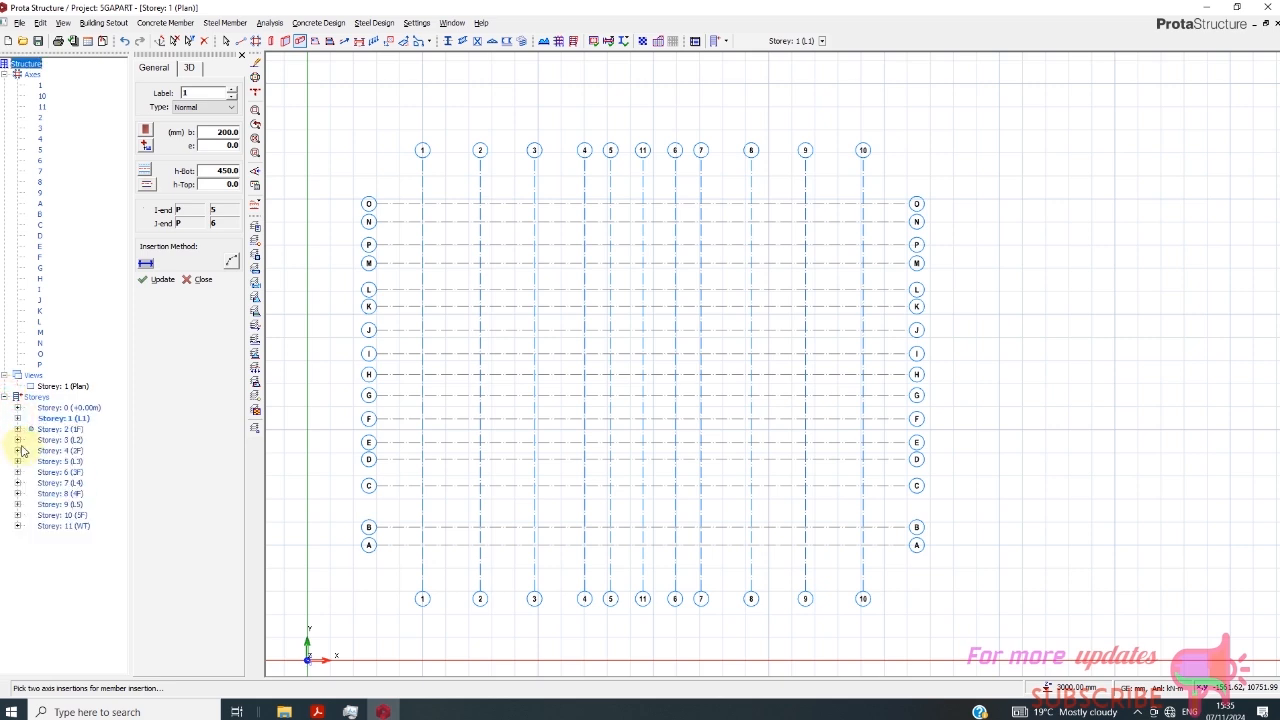
{"action": "double_click", "coordinate": [62, 430]}
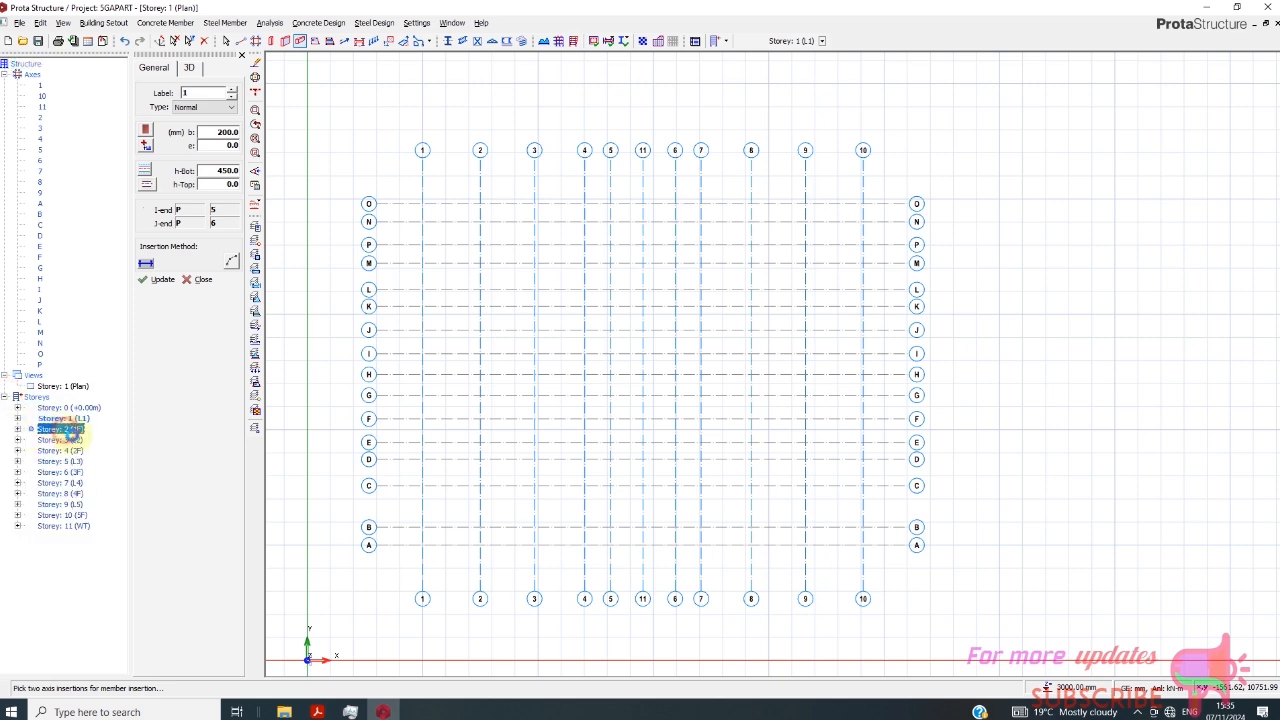
- Examine the Storey 2 (1F) plan around the central beams and slabs between axes 5 and 6
{"action": "scroll", "coordinate": [654, 305], "scroll_direction": "up", "scroll_amount": 3}
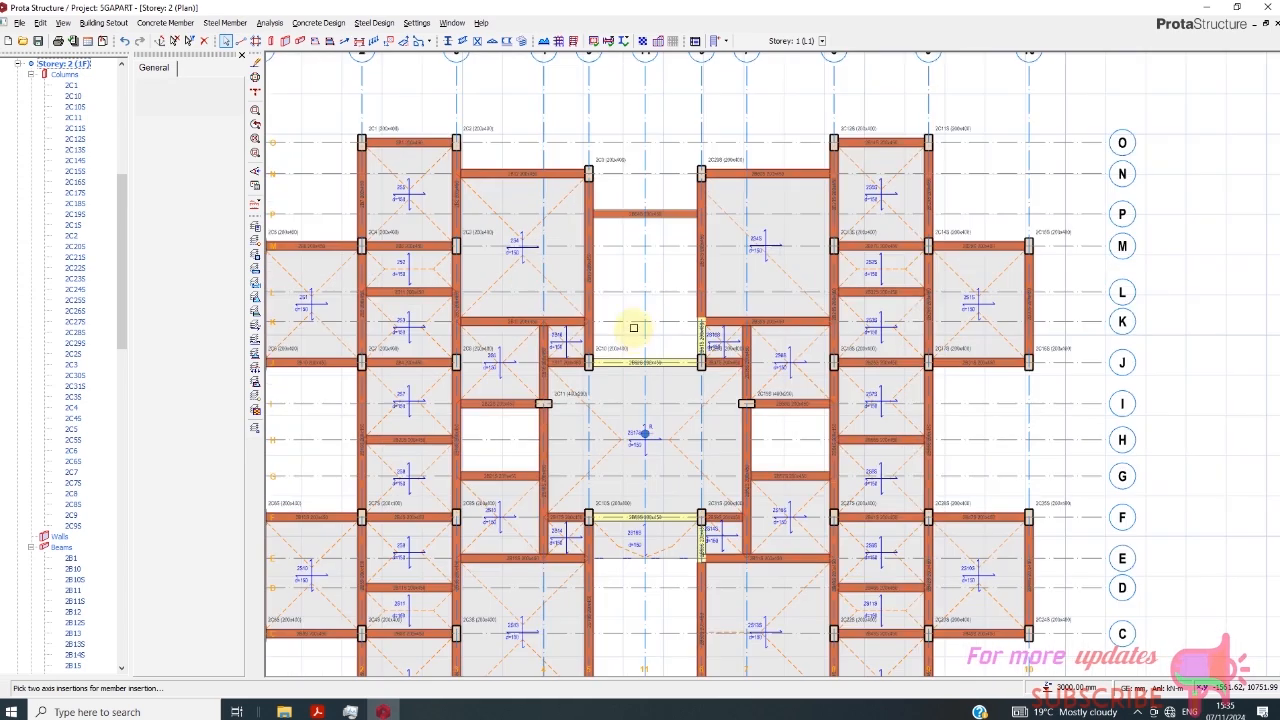
{"action": "scroll", "coordinate": [636, 347], "scroll_direction": "up", "scroll_amount": 1}
{"action": "scroll", "coordinate": [660, 336], "scroll_direction": "down", "scroll_amount": 1}
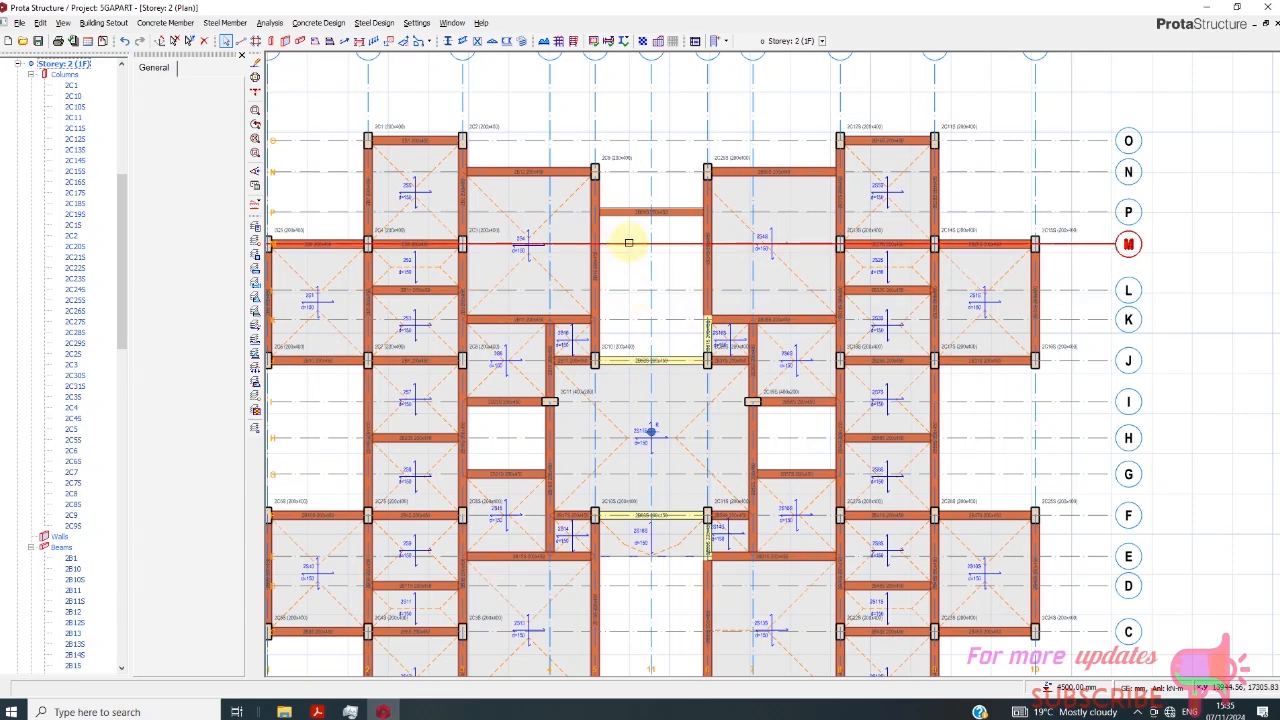
{"action": "scroll", "coordinate": [629, 240], "scroll_direction": "up", "scroll_amount": 3}
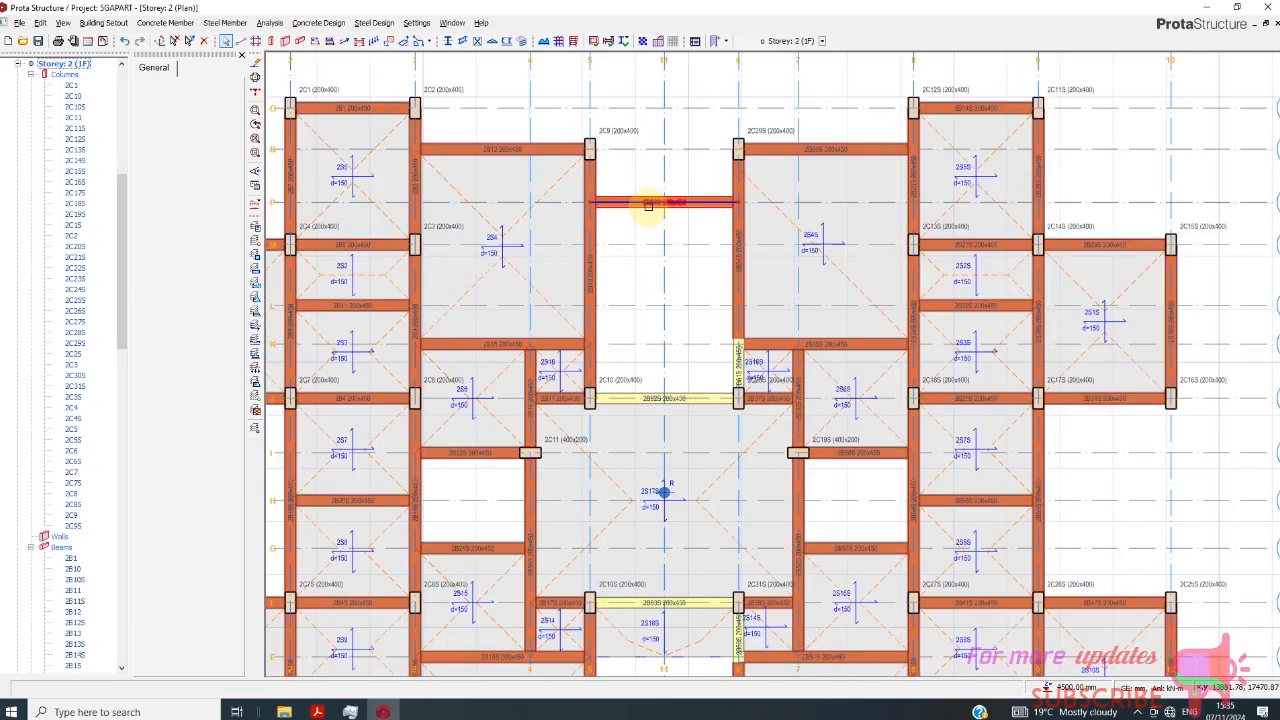
{"action": "scroll", "coordinate": [648, 205], "scroll_direction": "down", "scroll_amount": 1}
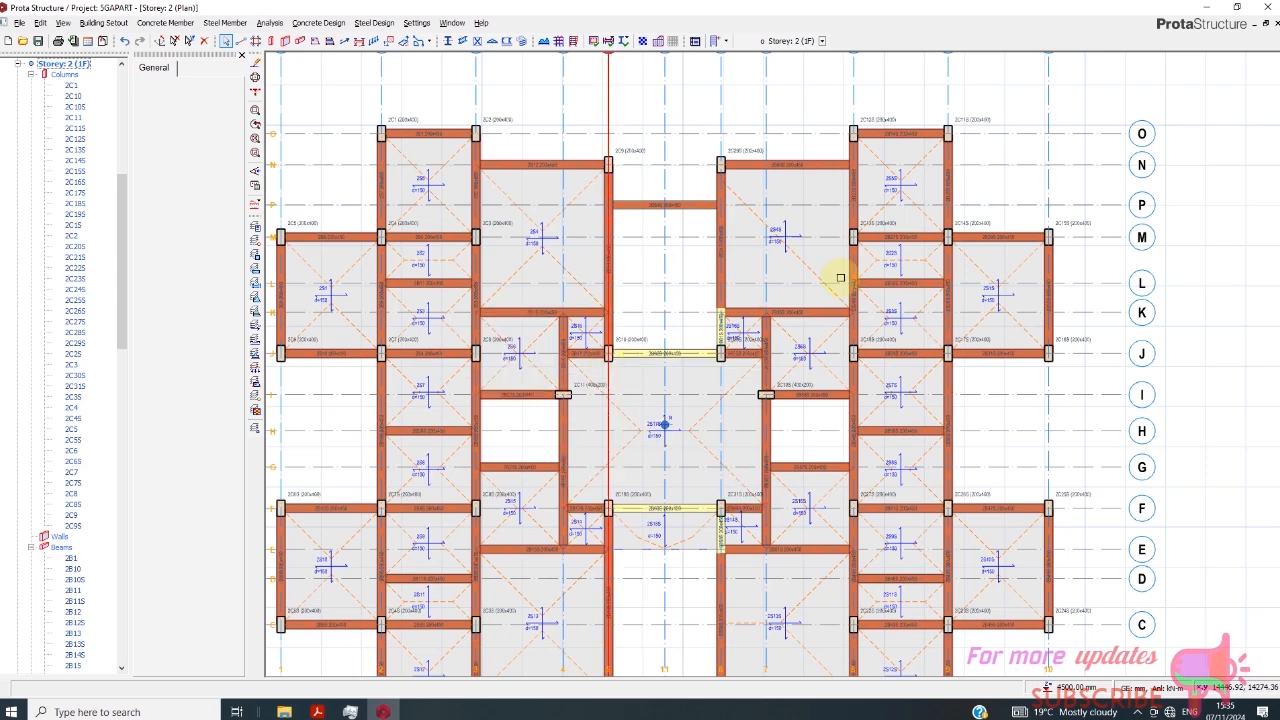
{"action": "scroll", "coordinate": [809, 306], "scroll_direction": "down", "scroll_amount": 2}
{"action": "scroll", "coordinate": [631, 318], "scroll_direction": "up", "scroll_amount": 1}
{"action": "scroll", "coordinate": [631, 318], "scroll_direction": "up", "scroll_amount": 1}
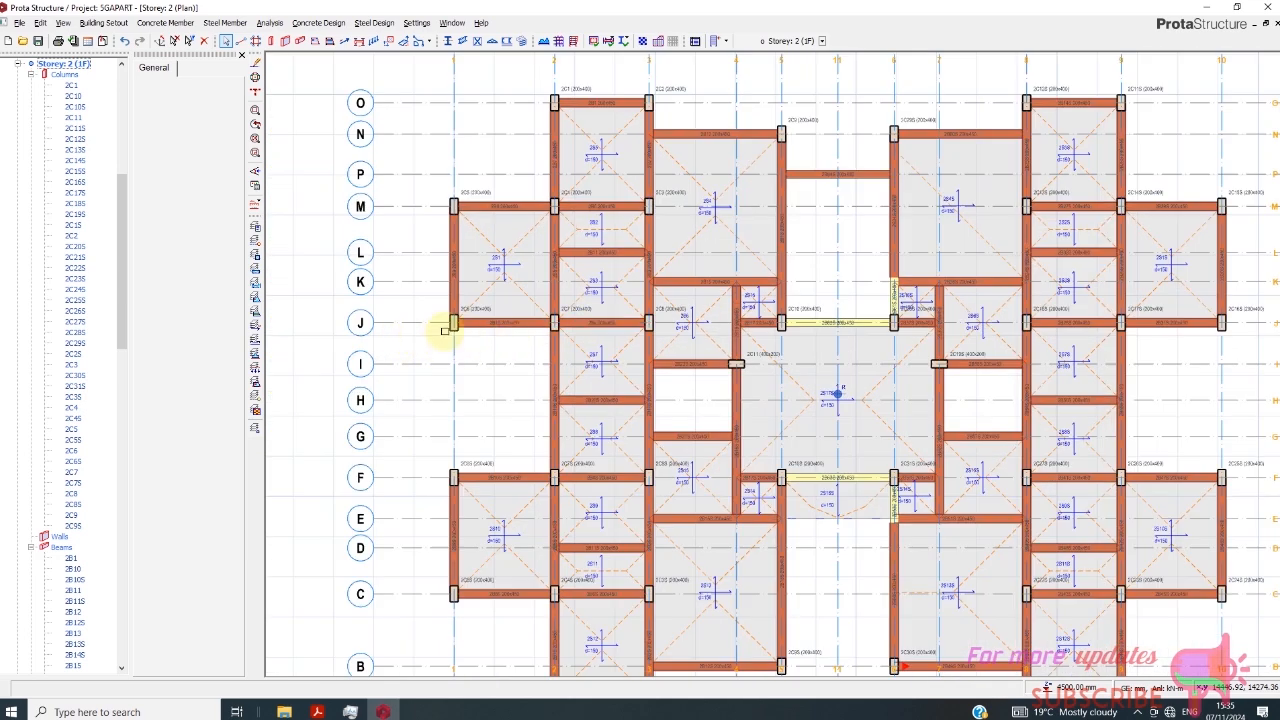
{"action": "scroll", "coordinate": [447, 330], "scroll_direction": "down", "scroll_amount": 1}
{"action": "scroll", "coordinate": [128, 310], "scroll_direction": "up", "scroll_amount": 7}
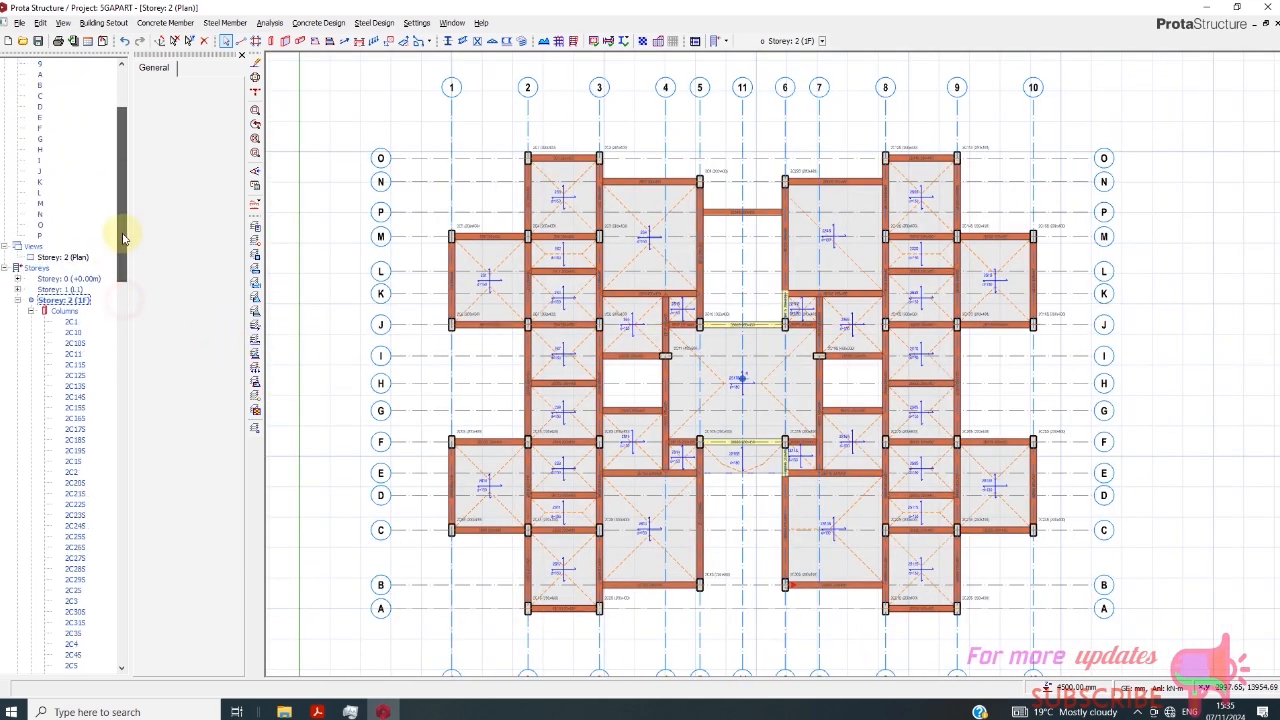
- Insert a 200 x 450 mm beam on axis J between axes 5 and 6 in Storey 1 (L1)
{"action": "double_click", "coordinate": [70, 289]}
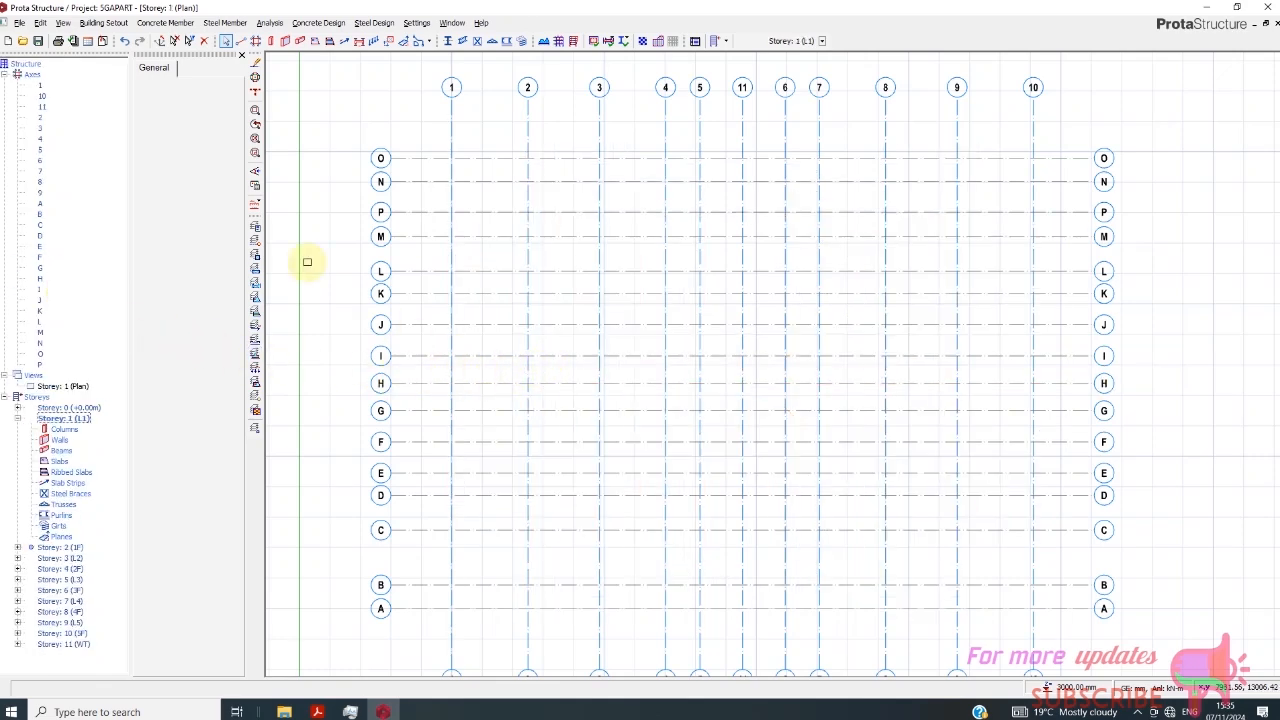
{"action": "left_click", "coordinate": [299, 42]}
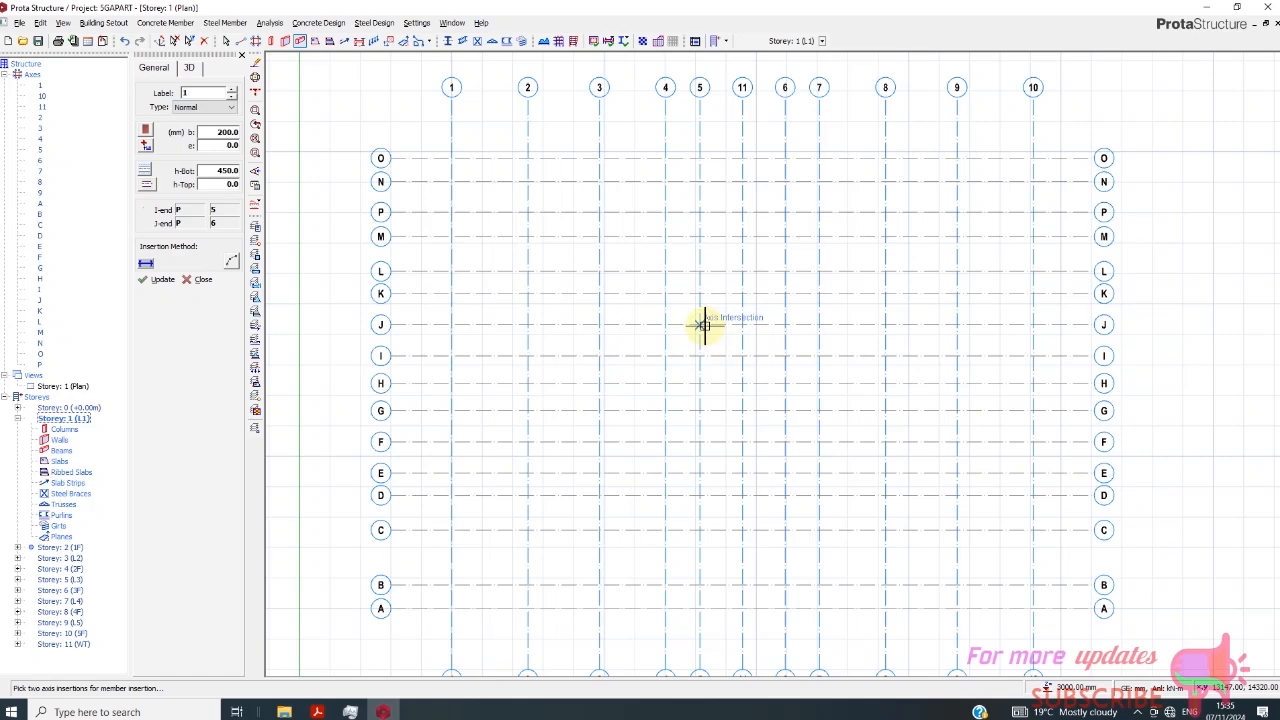
{"action": "left_click", "coordinate": [704, 325]}
{"action": "left_click", "coordinate": [785, 326]}
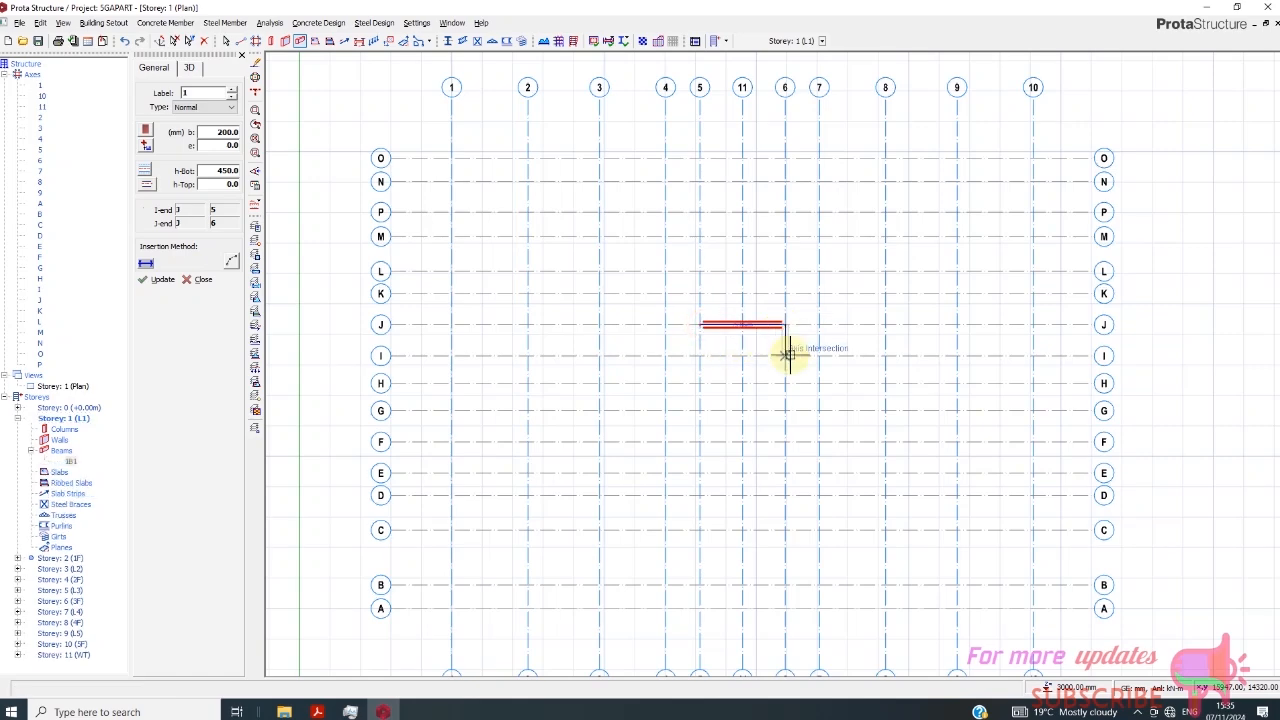
- Assign a 140 Block Wall load with a wall height of 1.5 m to the axis J beam between axes 5 and 6
{"action": "right_click", "coordinate": [809, 347]}
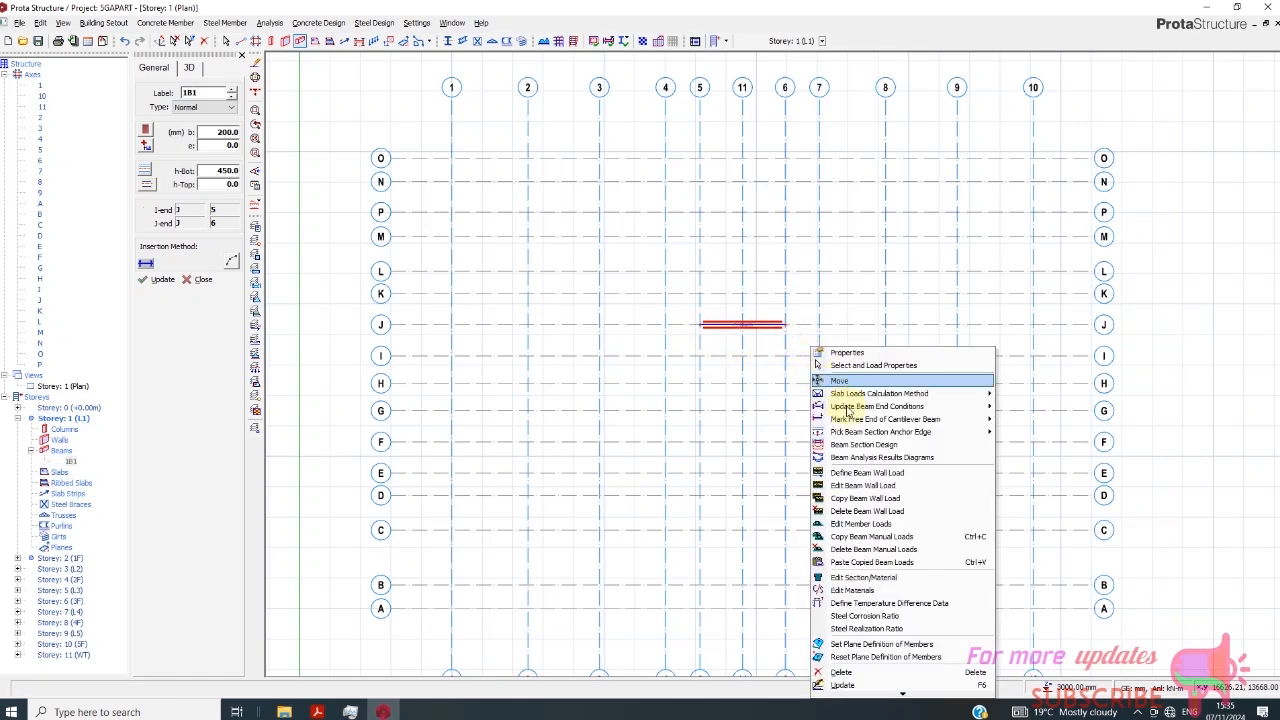
{"action": "scroll", "coordinate": [720, 403], "scroll_direction": "up", "scroll_amount": 5}
{"action": "left_click", "coordinate": [714, 298]}
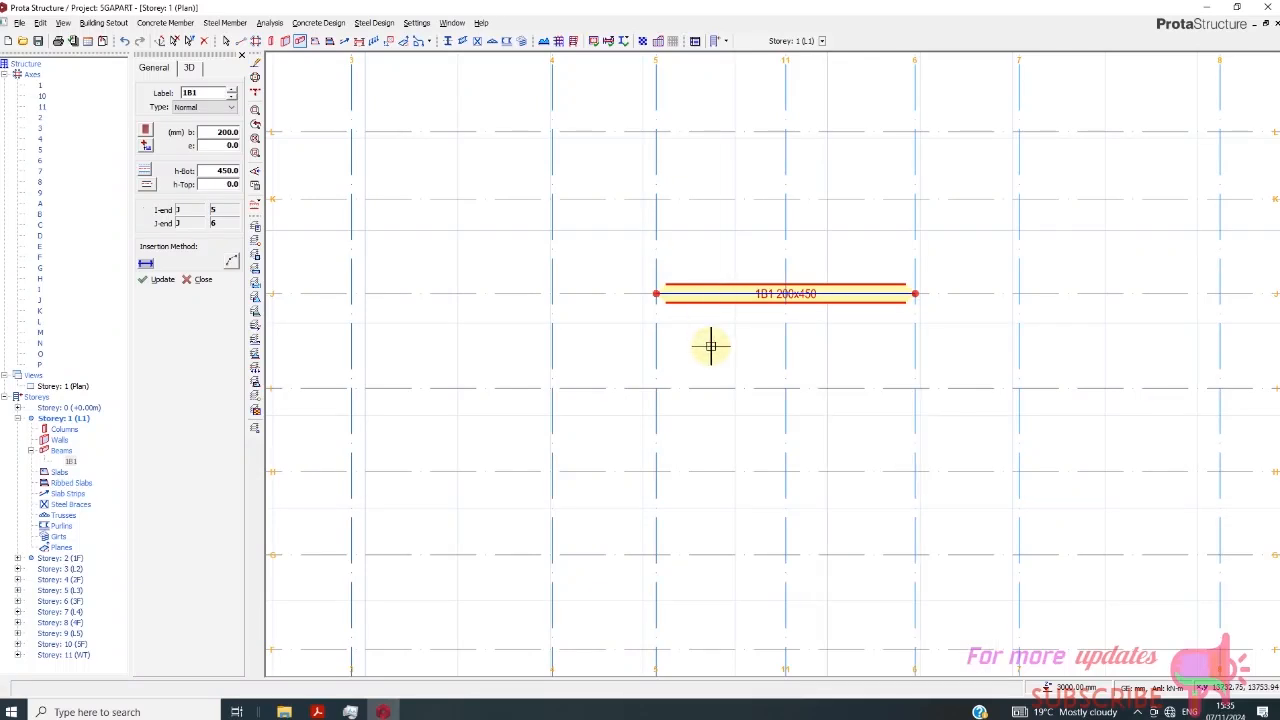
{"action": "key", "text": "Escape"}
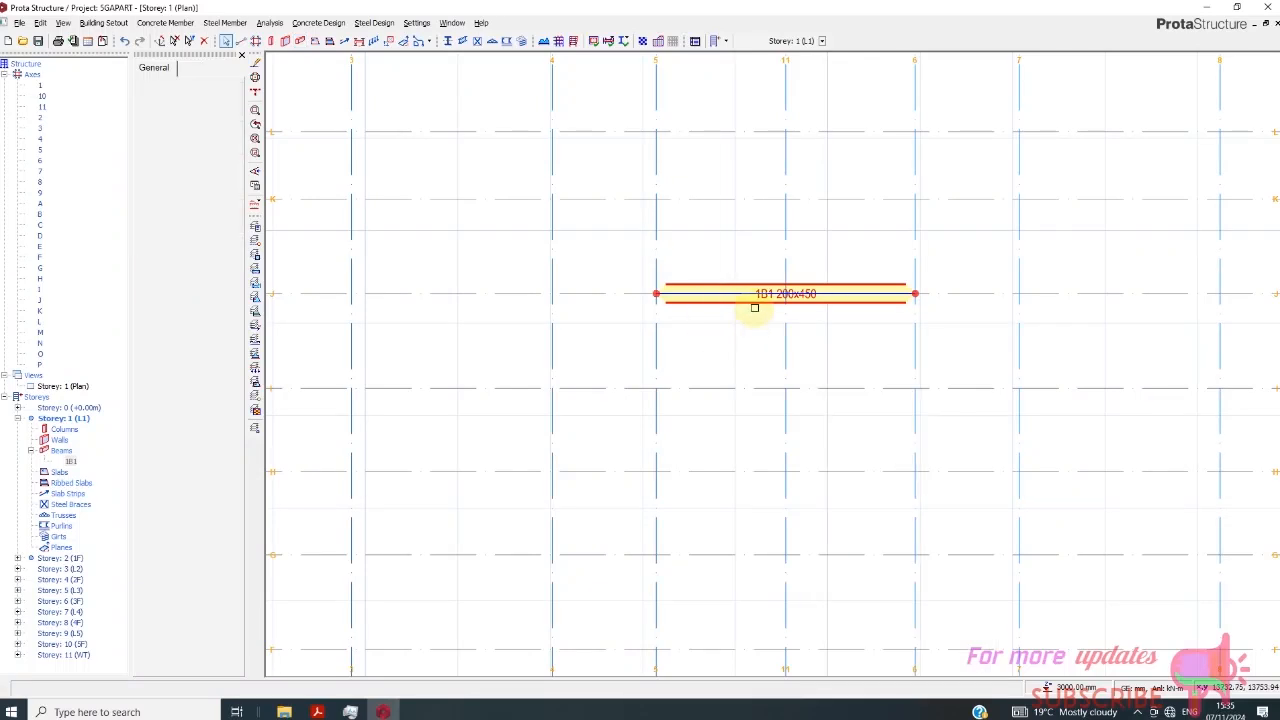
{"action": "right_click", "coordinate": [752, 318]}
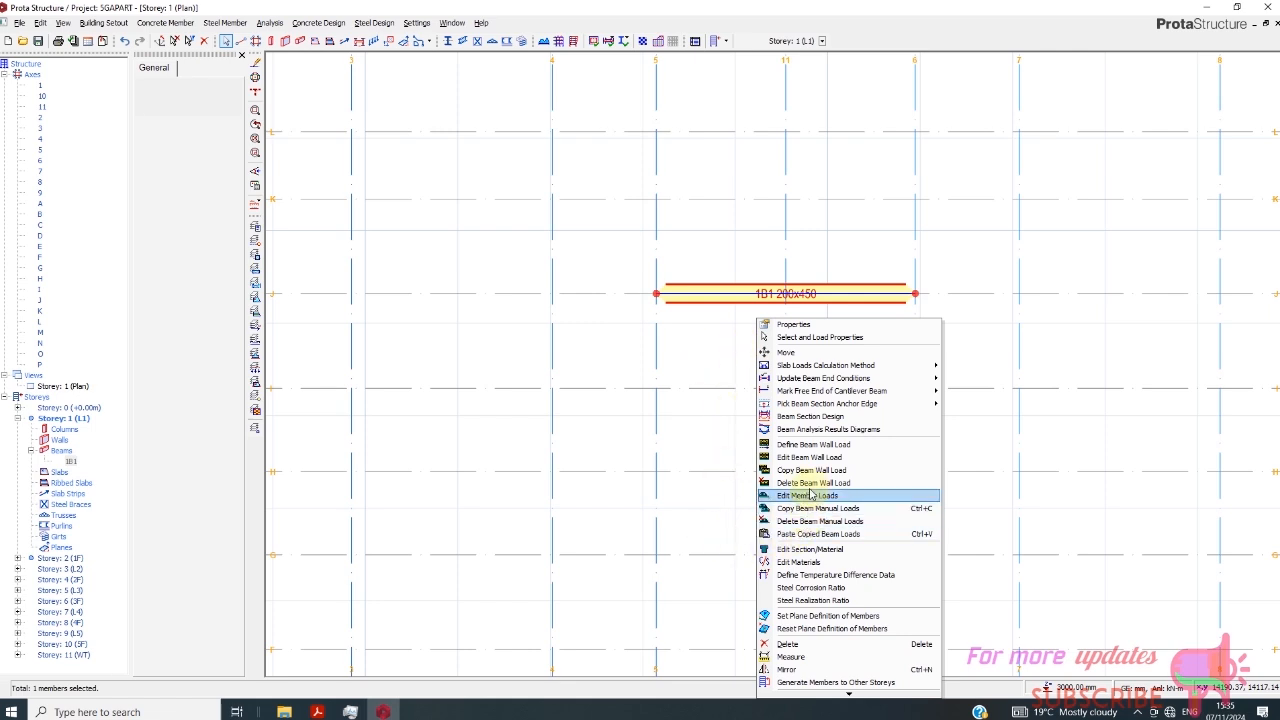
{"action": "left_click", "coordinate": [812, 457]}
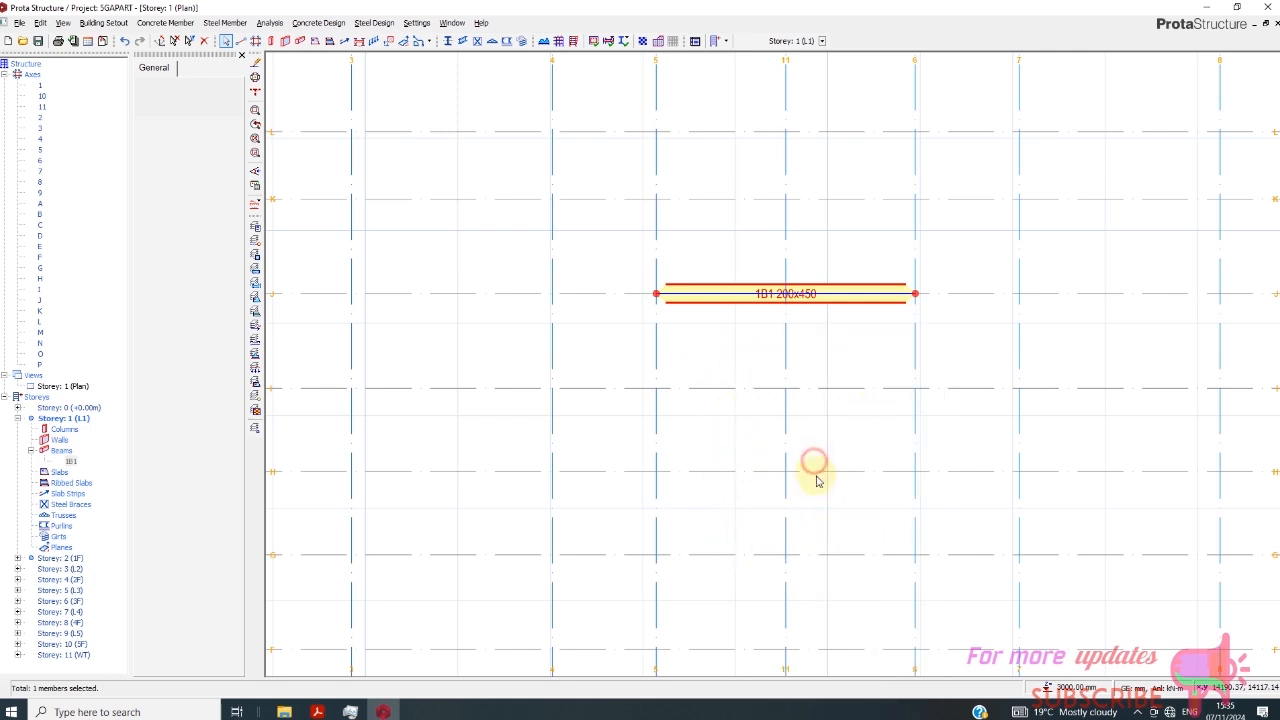
{"action": "left_click", "coordinate": [757, 366]}
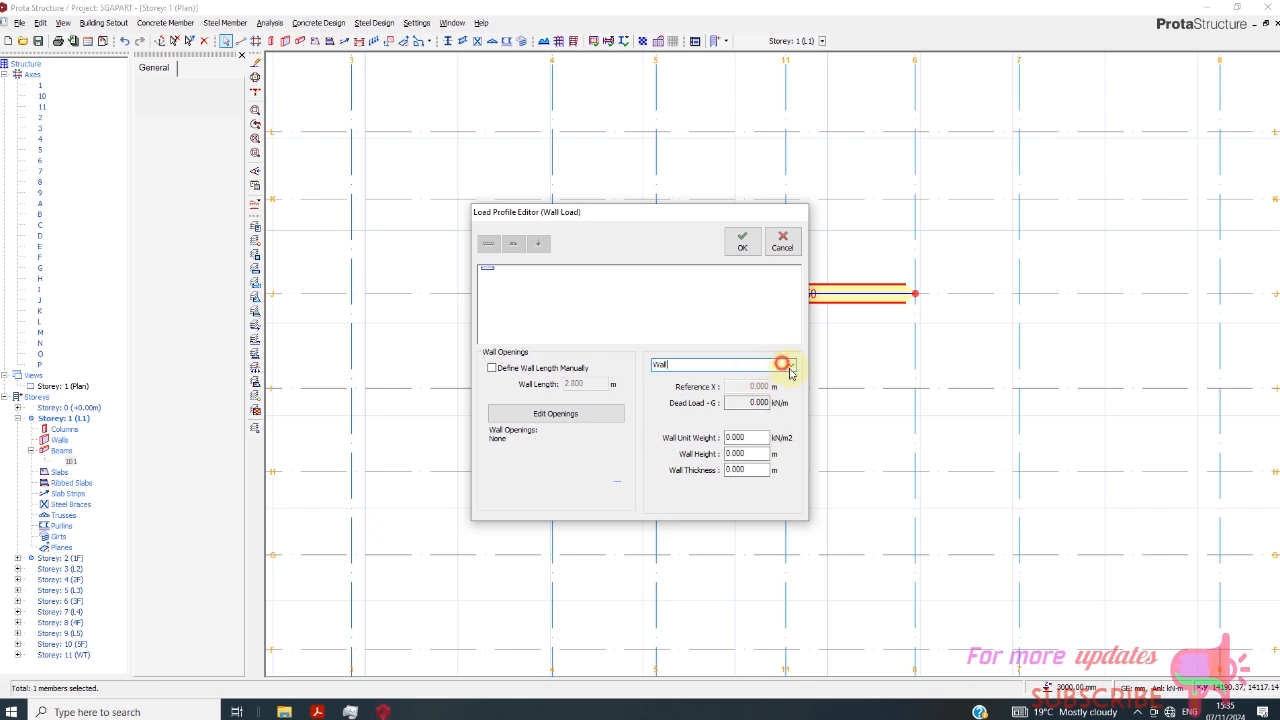
{"action": "left_click", "coordinate": [790, 372]}
{"action": "left_click", "coordinate": [757, 441]}
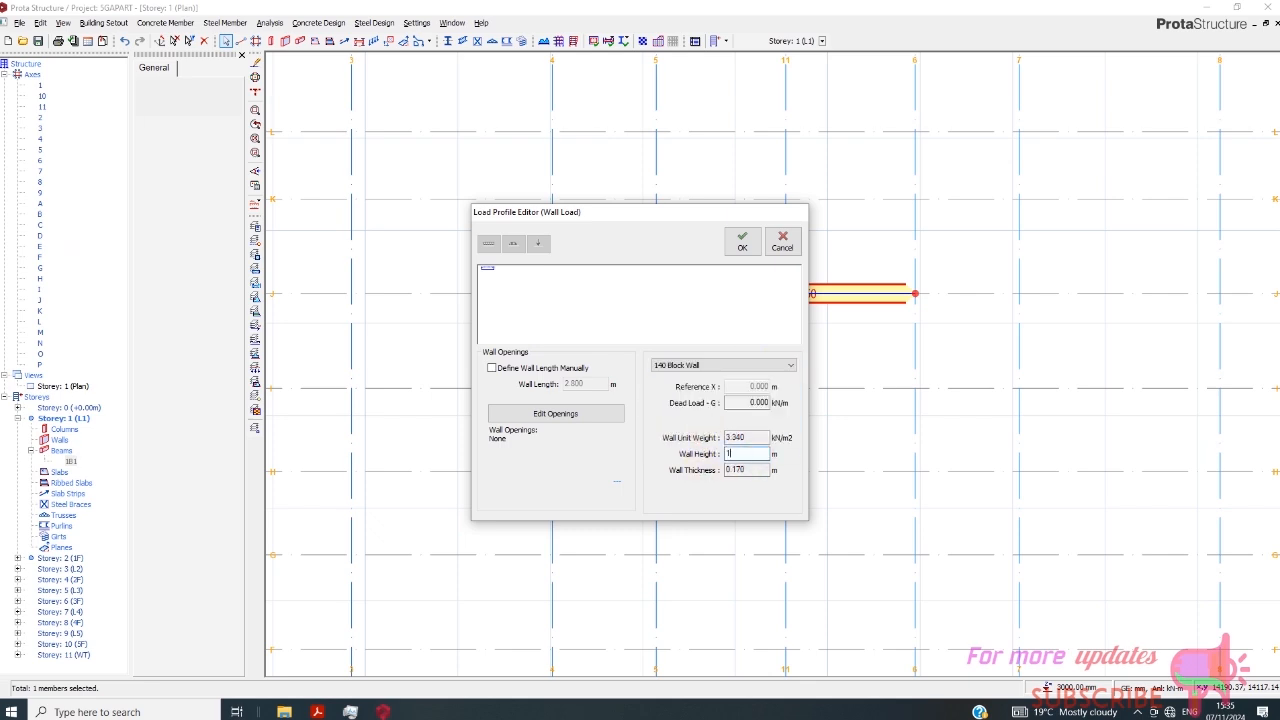
{"action": "type", "text": "1.5"}
{"action": "left_click", "coordinate": [737, 468]}
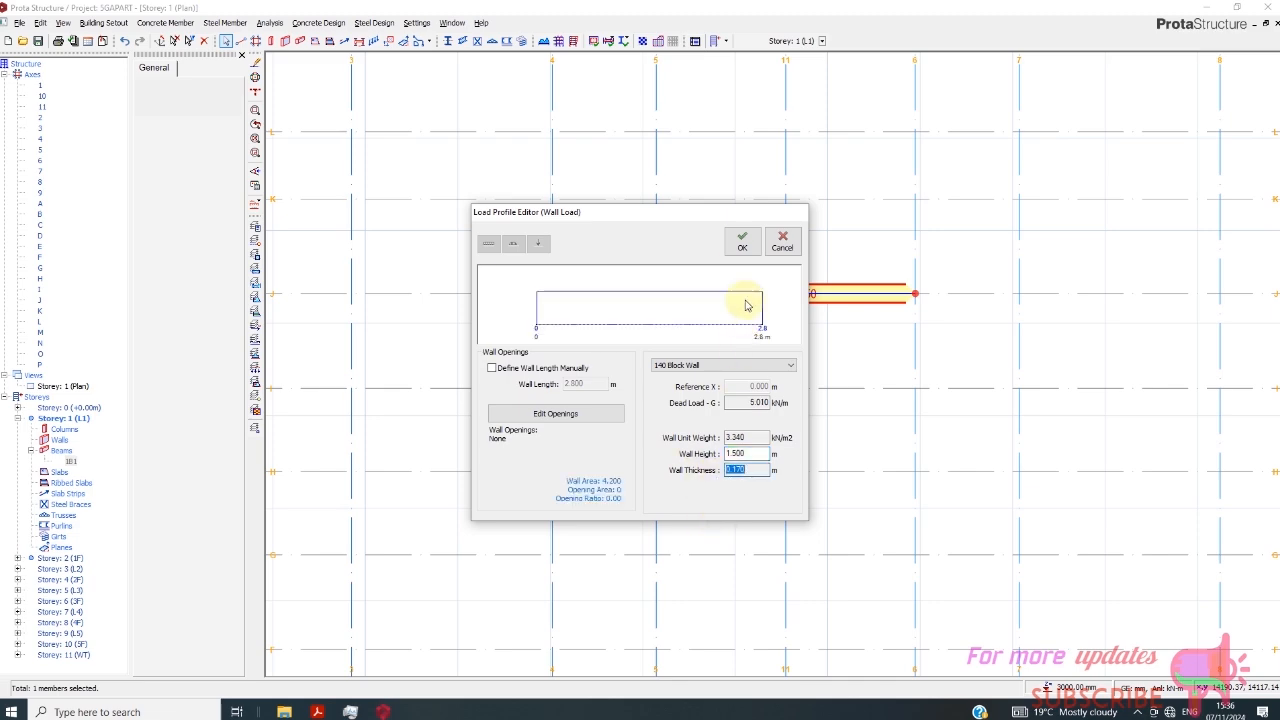
{"action": "left_click", "coordinate": [741, 242]}
- Examine the Storey 1 (L1) plan around the axis J beam and the axes beyond it up to axis O
{"action": "scroll", "coordinate": [600, 360], "scroll_direction": "down", "scroll_amount": 5}
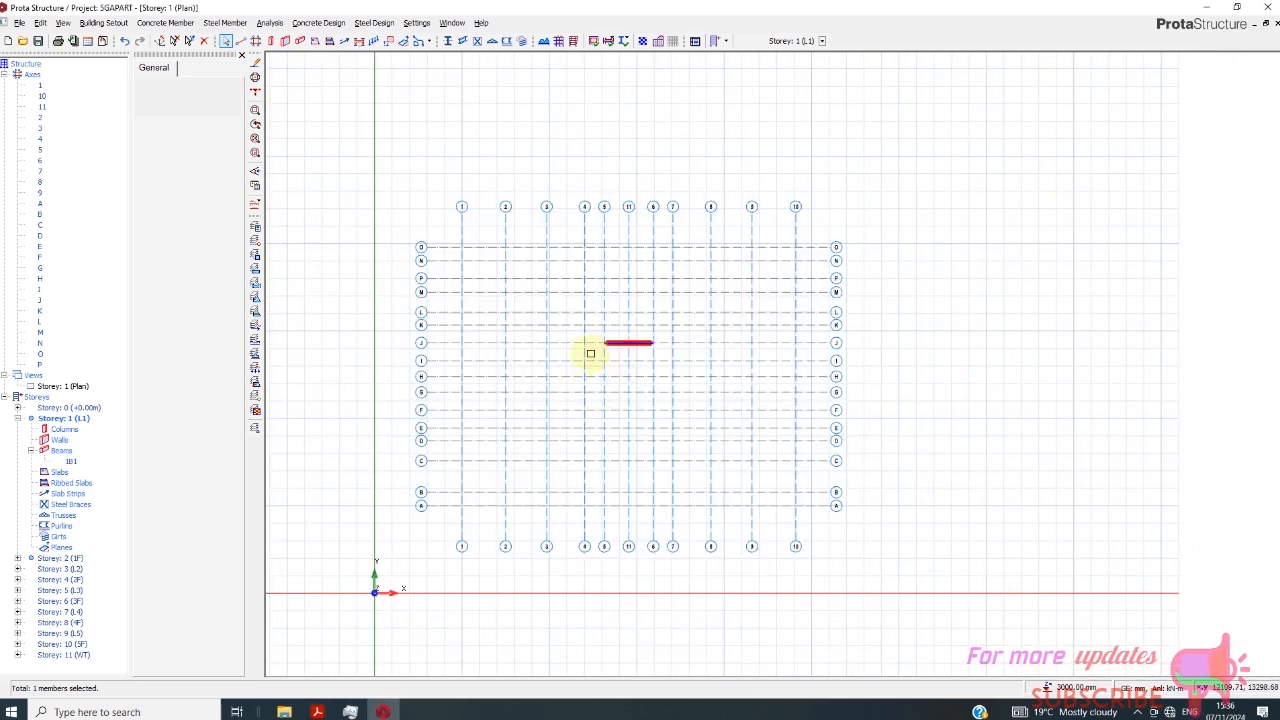
{"action": "scroll", "coordinate": [588, 355], "scroll_direction": "up", "scroll_amount": 3}
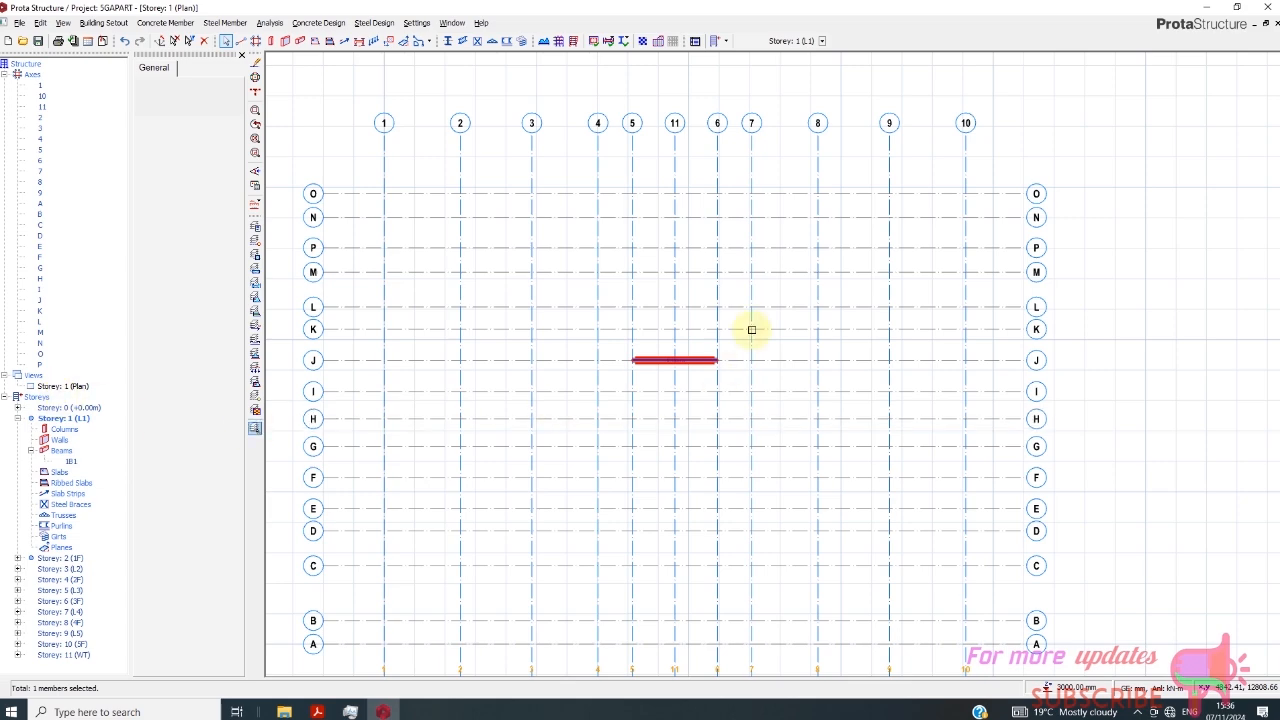
{"action": "scroll", "coordinate": [748, 329], "scroll_direction": "up", "scroll_amount": 1}
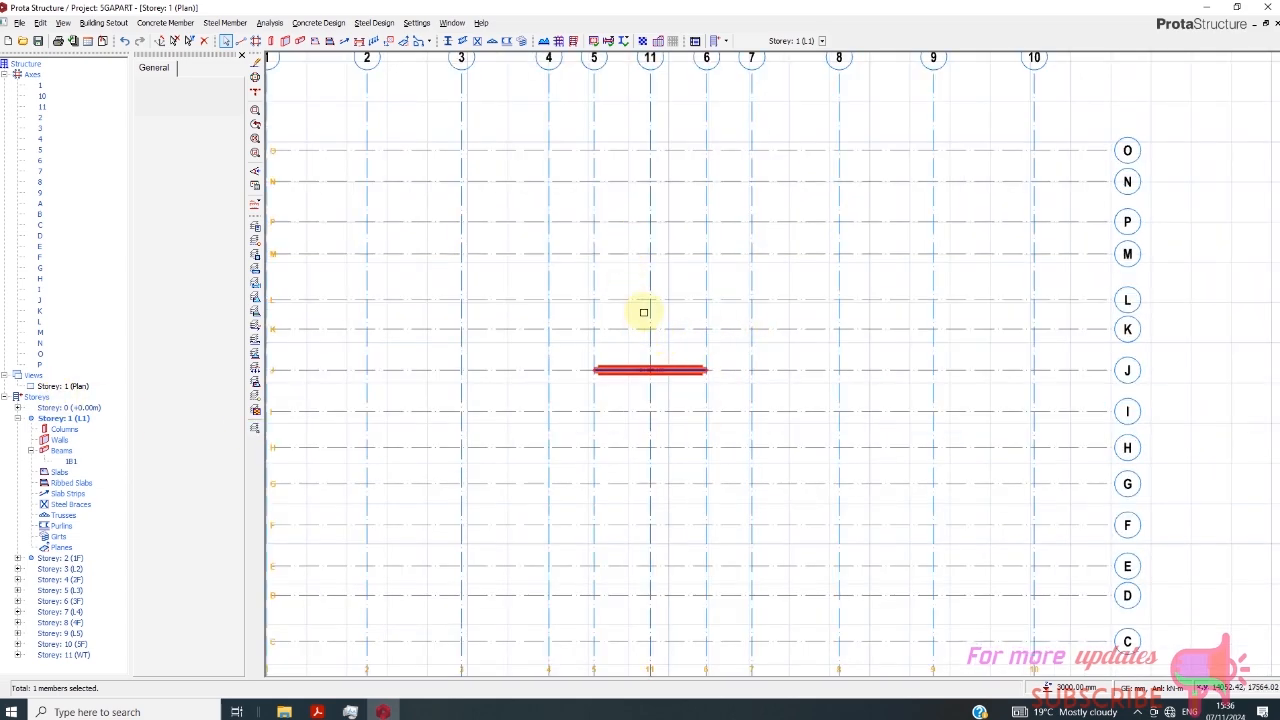
{"action": "scroll", "coordinate": [641, 333], "scroll_direction": "up", "scroll_amount": 2}
{"action": "scroll", "coordinate": [642, 332], "scroll_direction": "down", "scroll_amount": 2}
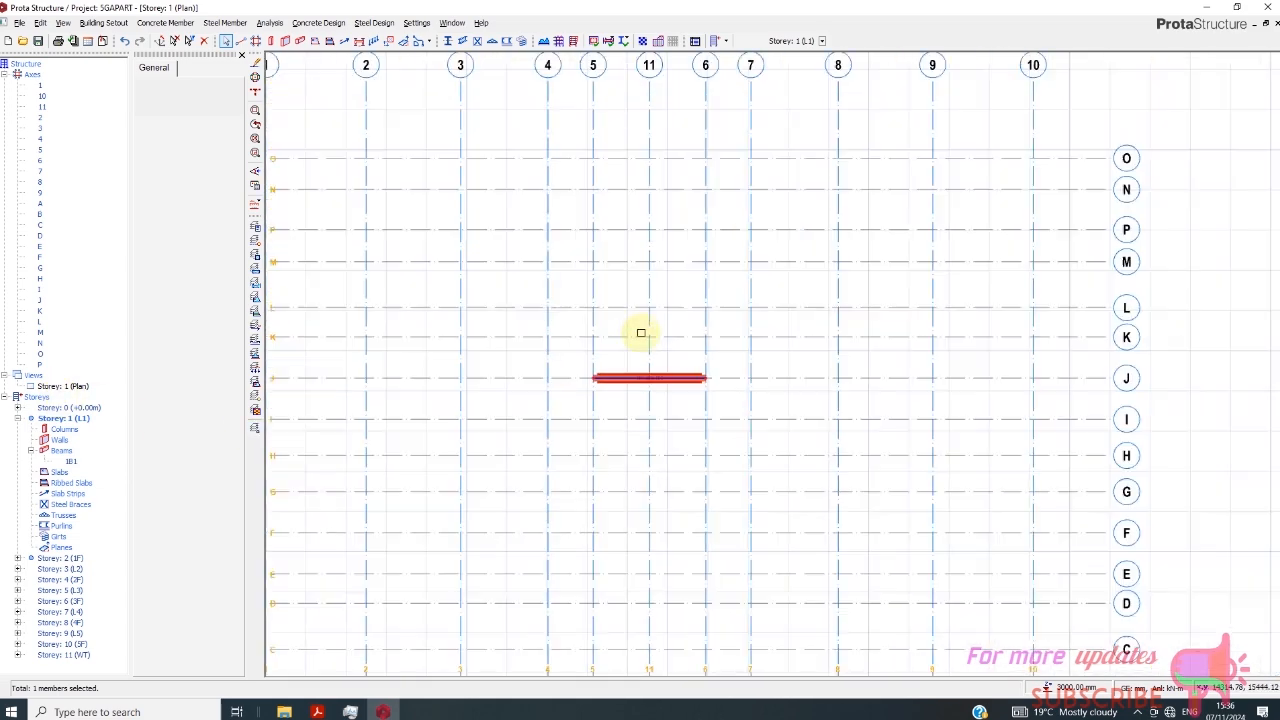
{"action": "scroll", "coordinate": [650, 335], "scroll_direction": "down", "scroll_amount": 1}
{"action": "scroll", "coordinate": [646, 222], "scroll_direction": "up", "scroll_amount": 1}
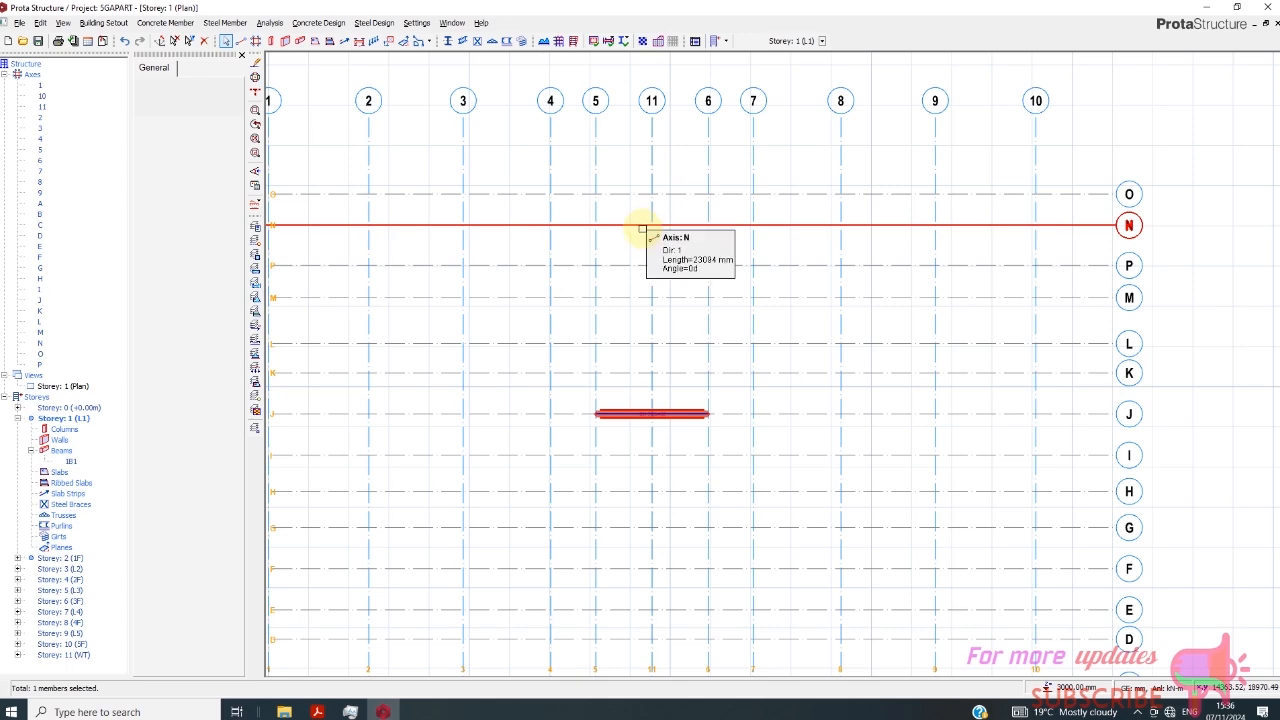
{"action": "scroll", "coordinate": [677, 229], "scroll_direction": "down", "scroll_amount": 1}
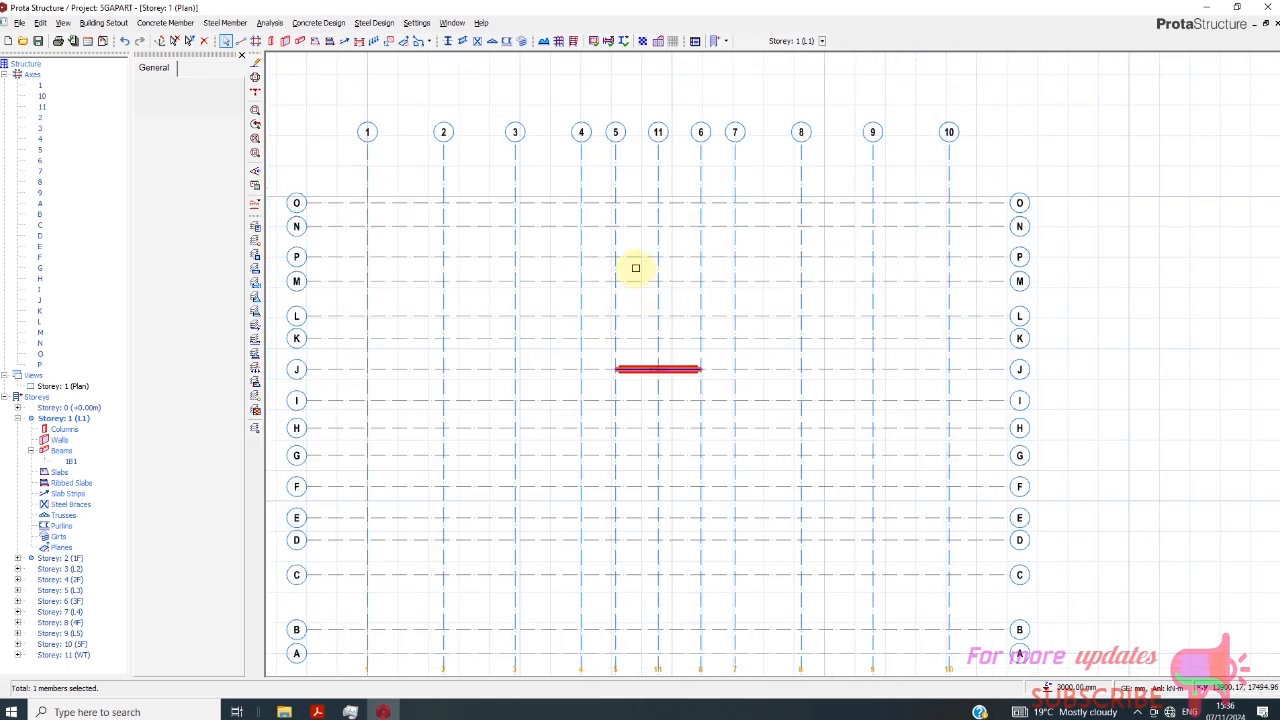
{"action": "scroll", "coordinate": [634, 267], "scroll_direction": "up", "scroll_amount": 1}
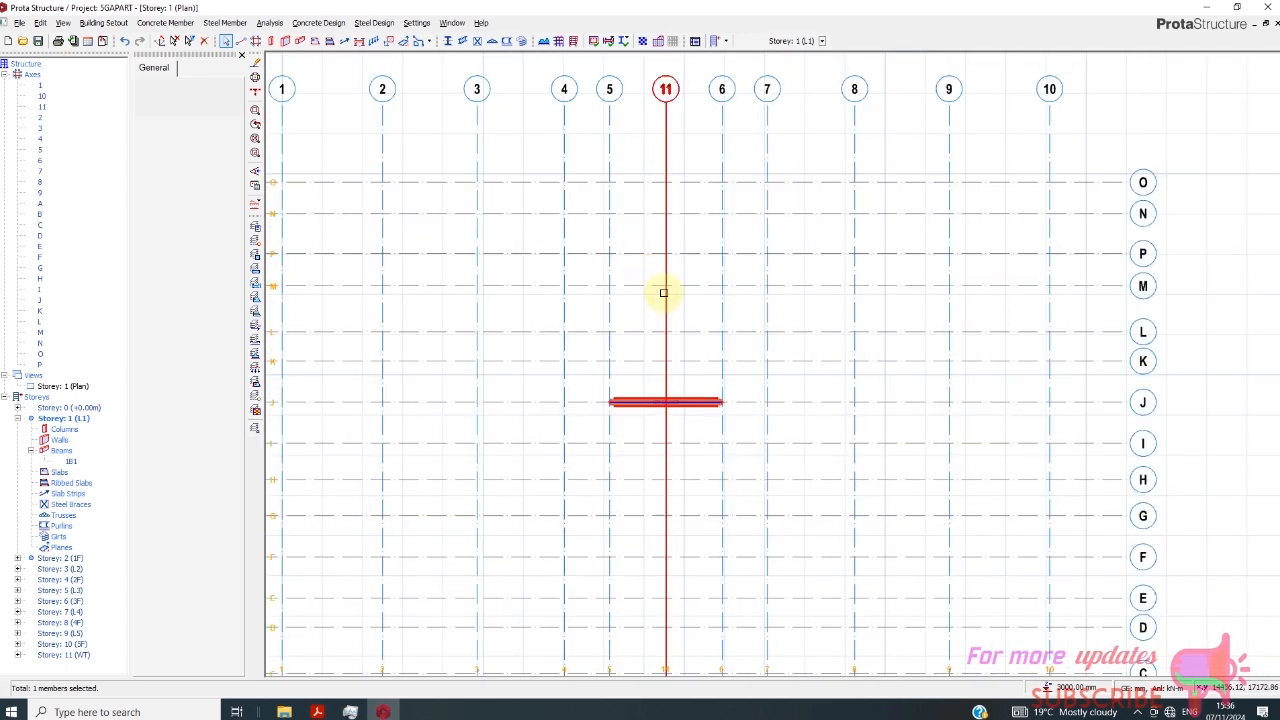
{"action": "scroll", "coordinate": [632, 262], "scroll_direction": "down", "scroll_amount": 1}
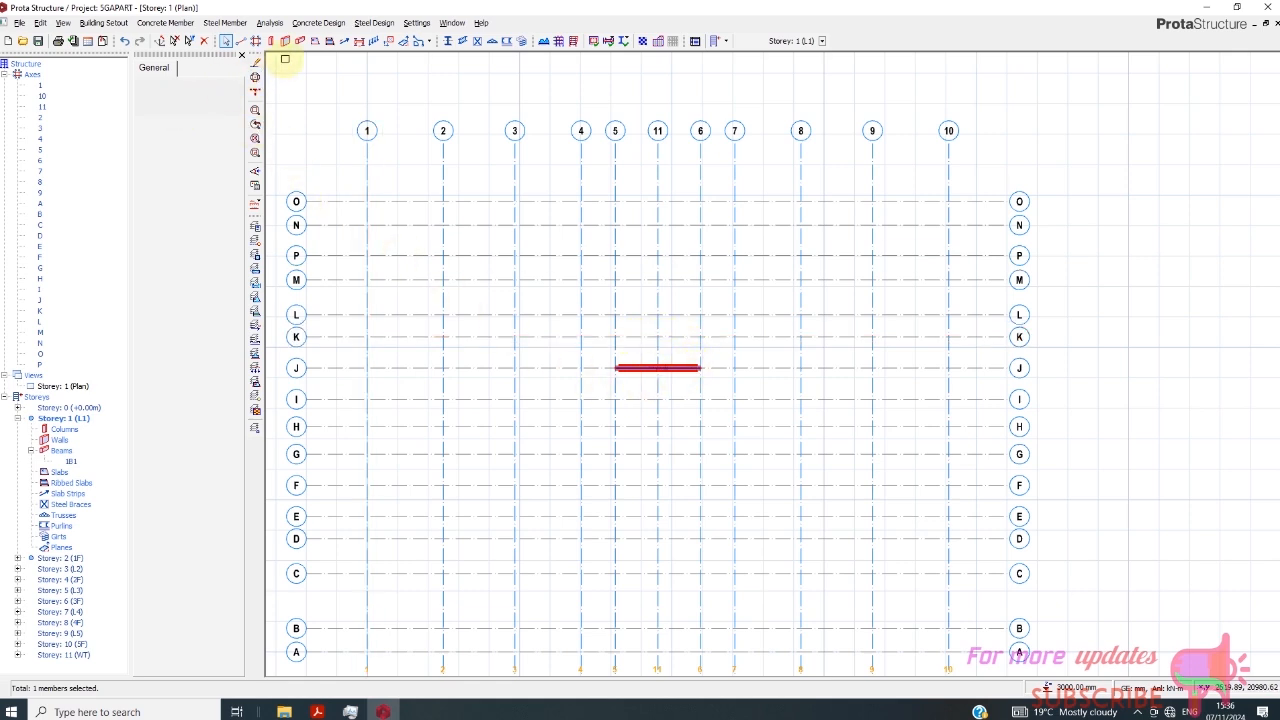
- Insert a 150 mm thick slab with the Terrace/Balcony load between axes 5 and 6 and axes J and K in Storey 1 (L1)
{"action": "left_click", "coordinate": [314, 43]}
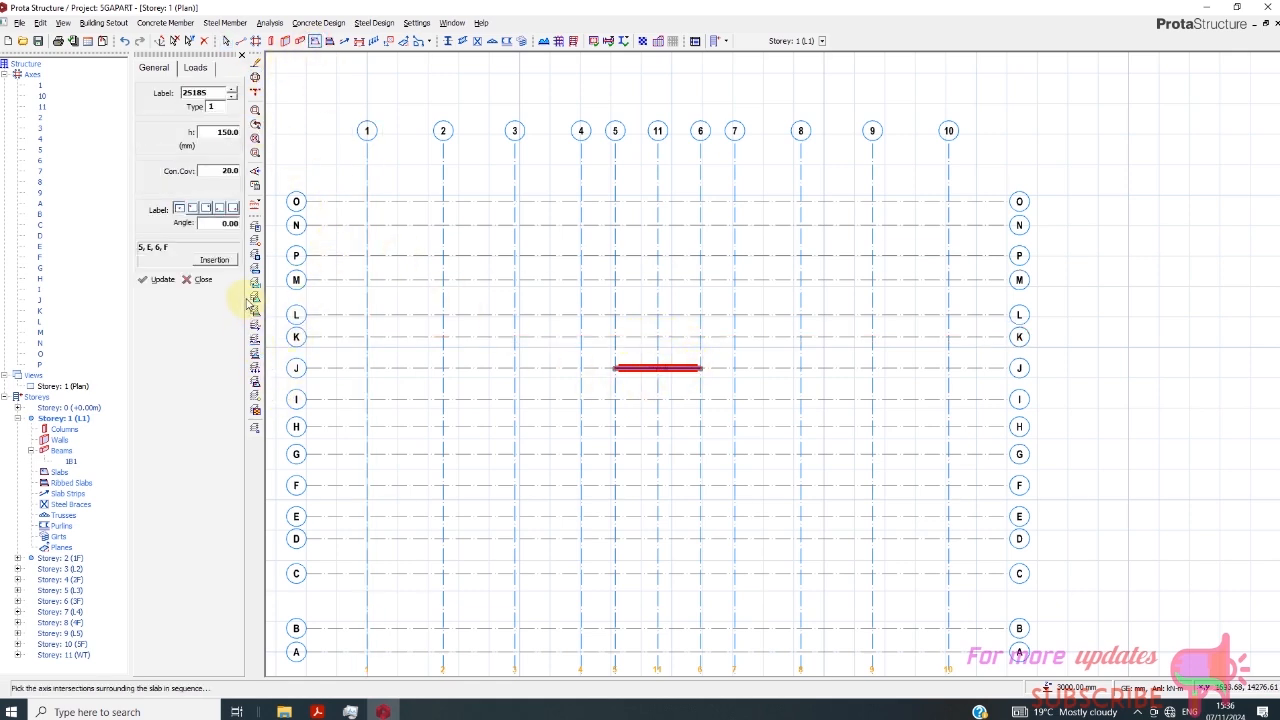
{"action": "left_click", "coordinate": [195, 68]}
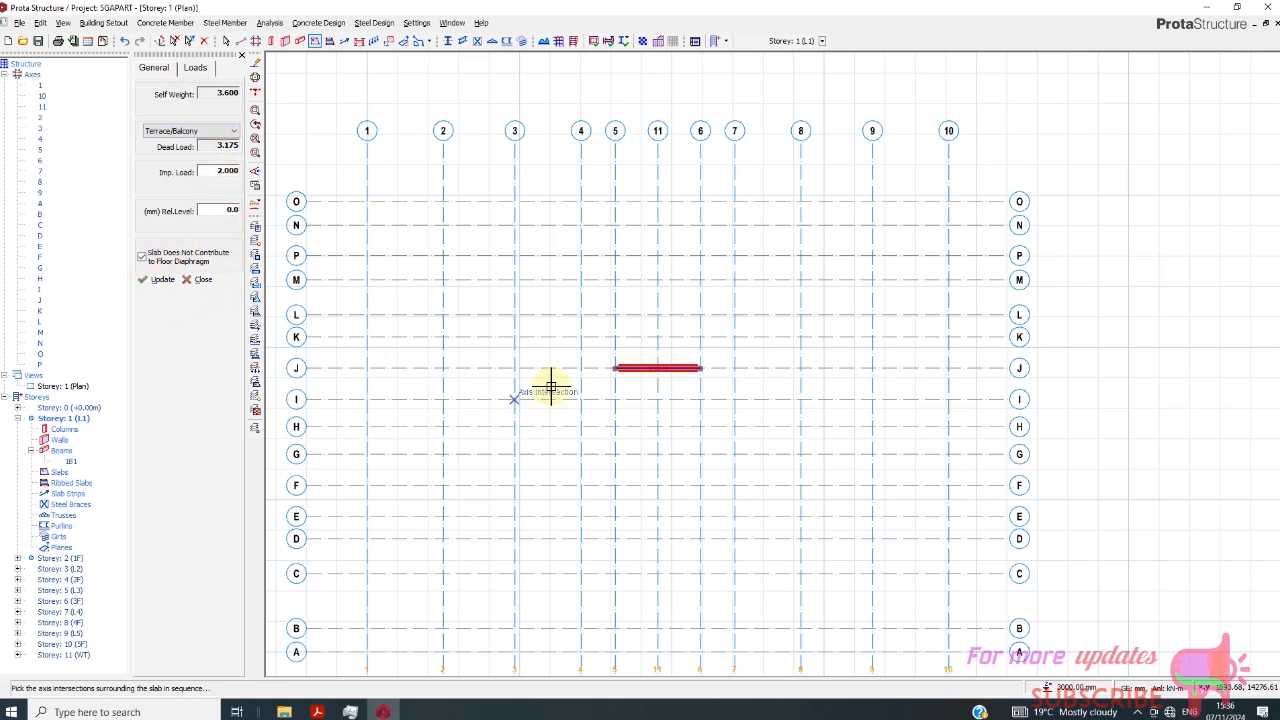
{"action": "scroll", "coordinate": [640, 411], "scroll_direction": "up", "scroll_amount": 1}
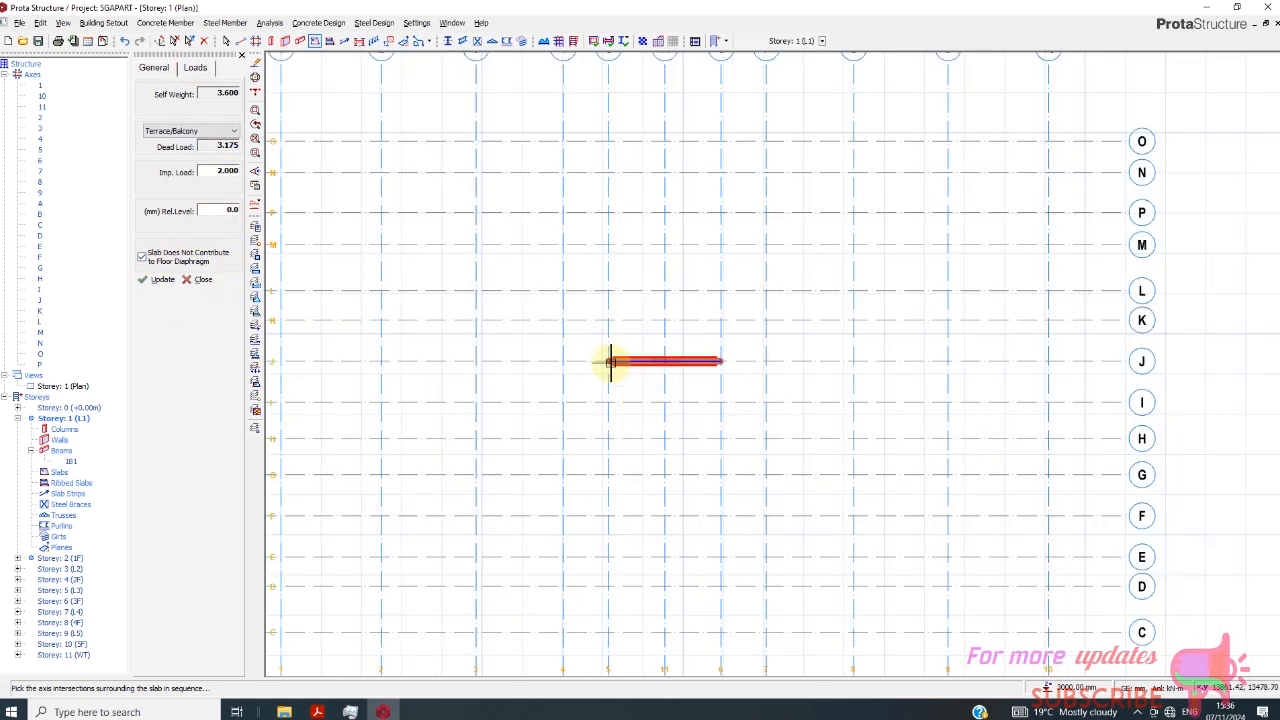
{"action": "left_click", "coordinate": [605, 319]}
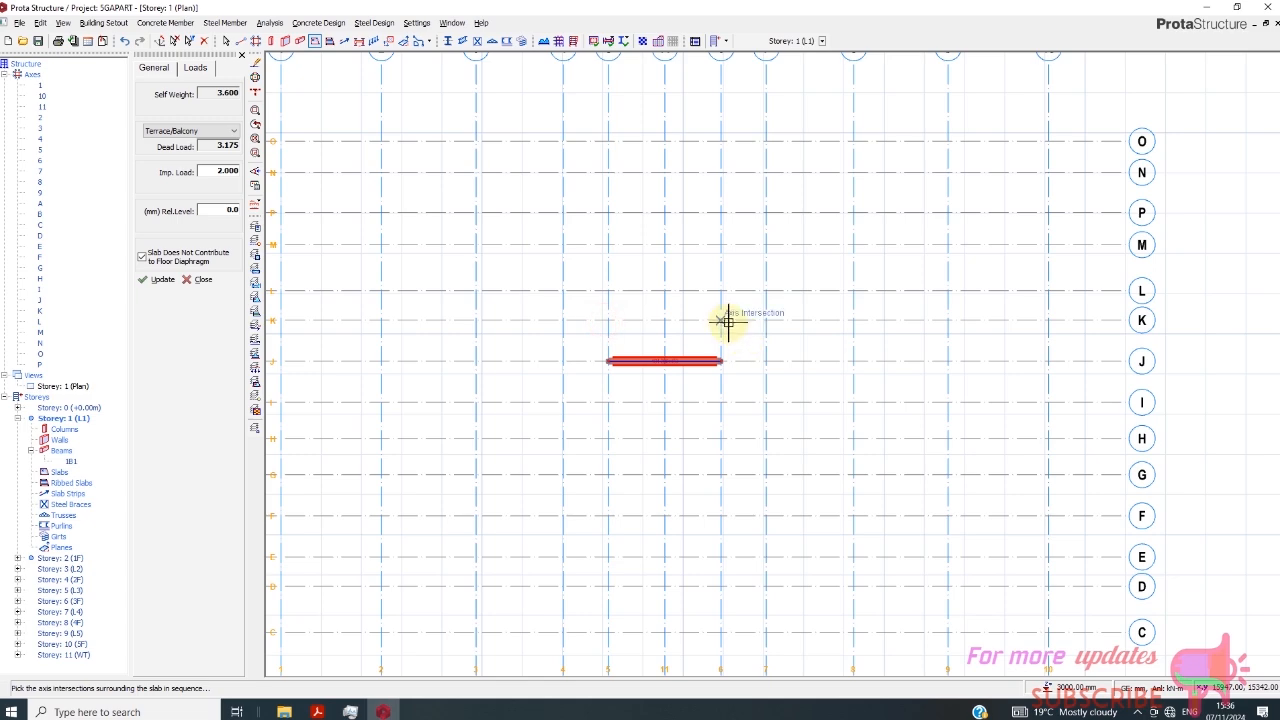
{"action": "left_click", "coordinate": [725, 320]}
{"action": "left_click", "coordinate": [723, 362]}
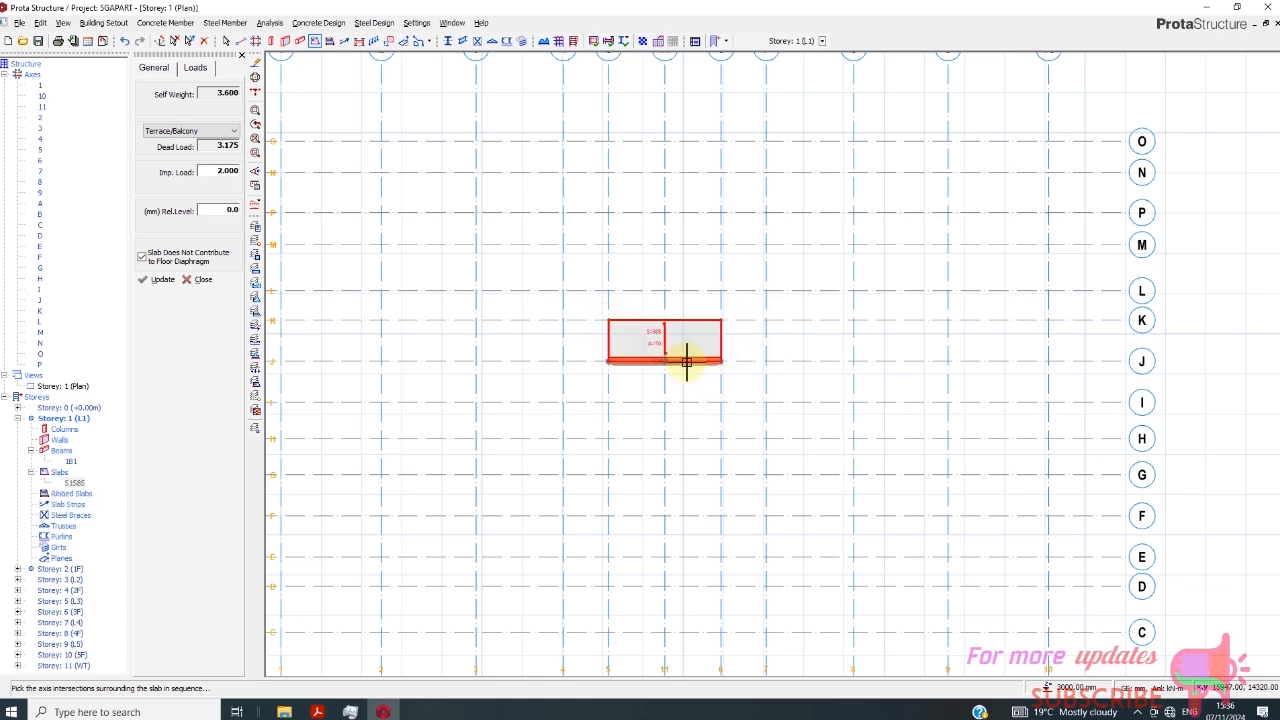
- Examine the slab between axes J and K in relation to the surrounding Storey 1 (L1) axes
{"action": "scroll", "coordinate": [686, 361], "scroll_direction": "down", "scroll_amount": 1}
{"action": "scroll", "coordinate": [645, 338], "scroll_direction": "up", "scroll_amount": 2}
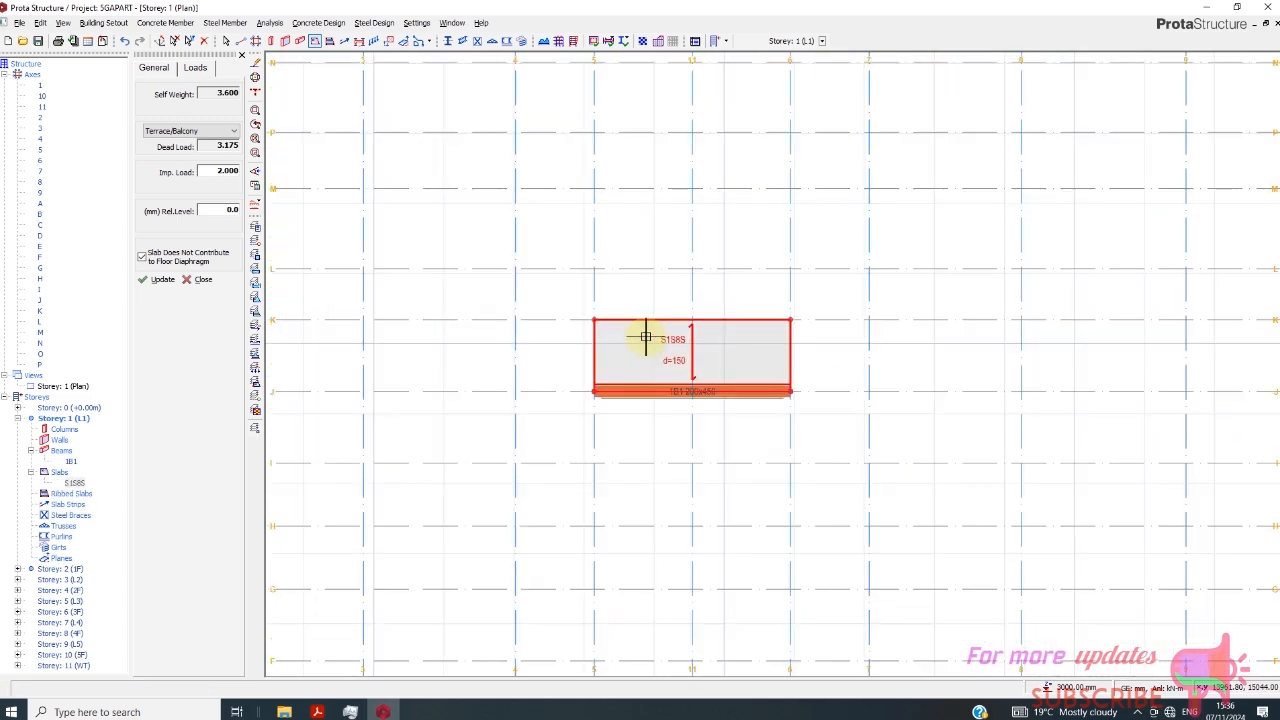
{"action": "scroll", "coordinate": [645, 336], "scroll_direction": "down", "scroll_amount": 3}
{"action": "scroll", "coordinate": [642, 328], "scroll_direction": "up", "scroll_amount": 3}
{"action": "scroll", "coordinate": [650, 334], "scroll_direction": "down", "scroll_amount": 1}
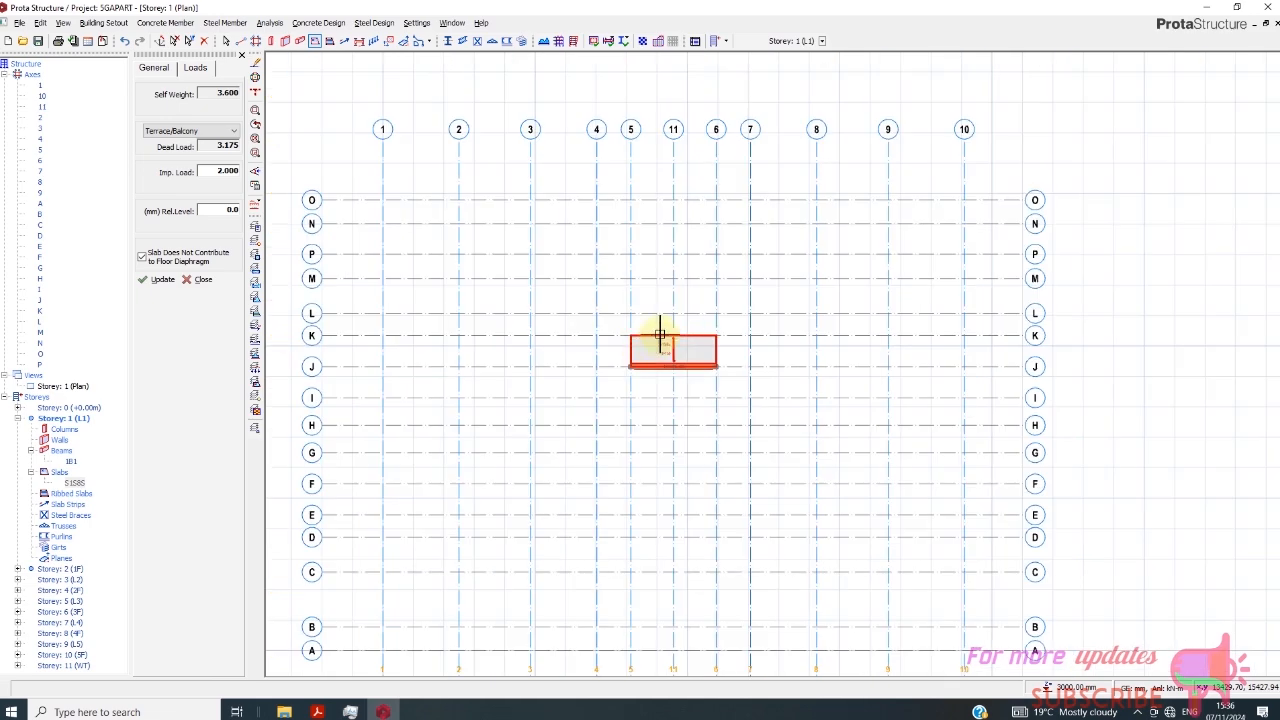
{"action": "scroll", "coordinate": [646, 257], "scroll_direction": "up", "scroll_amount": 1}
{"action": "scroll", "coordinate": [647, 280], "scroll_direction": "down", "scroll_amount": 1}
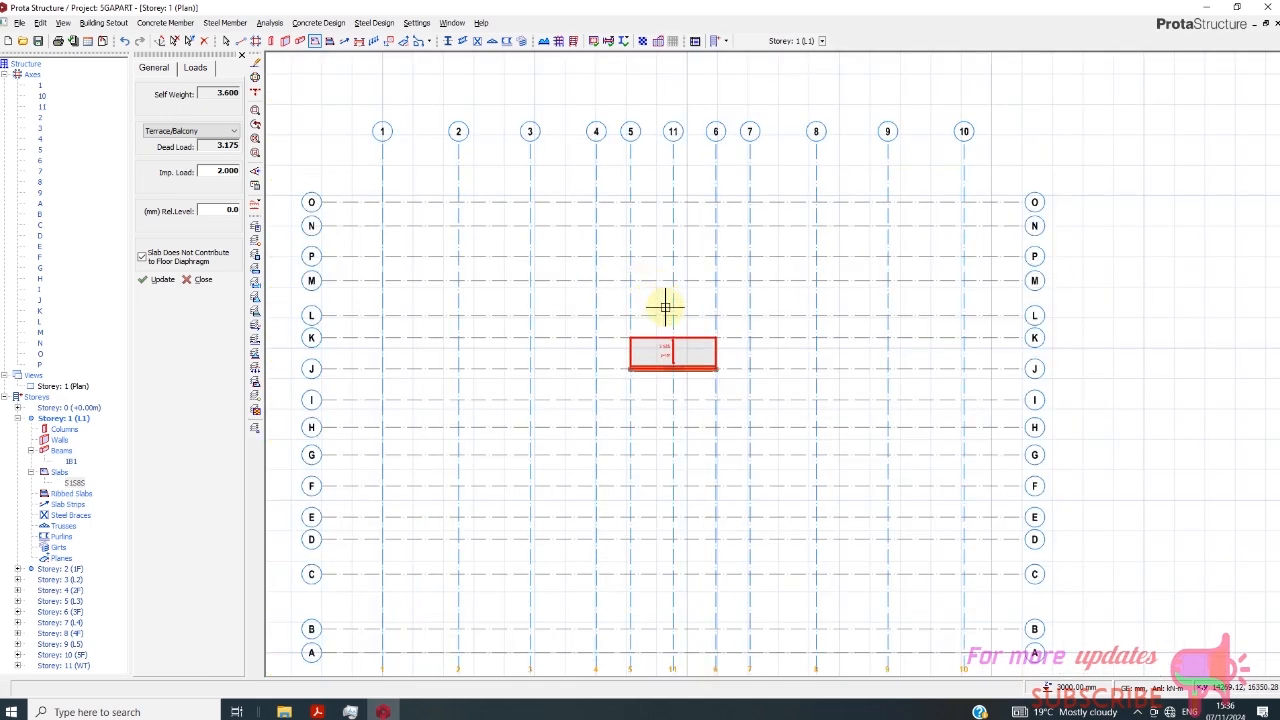
{"action": "scroll", "coordinate": [665, 308], "scroll_direction": "down", "scroll_amount": 1}
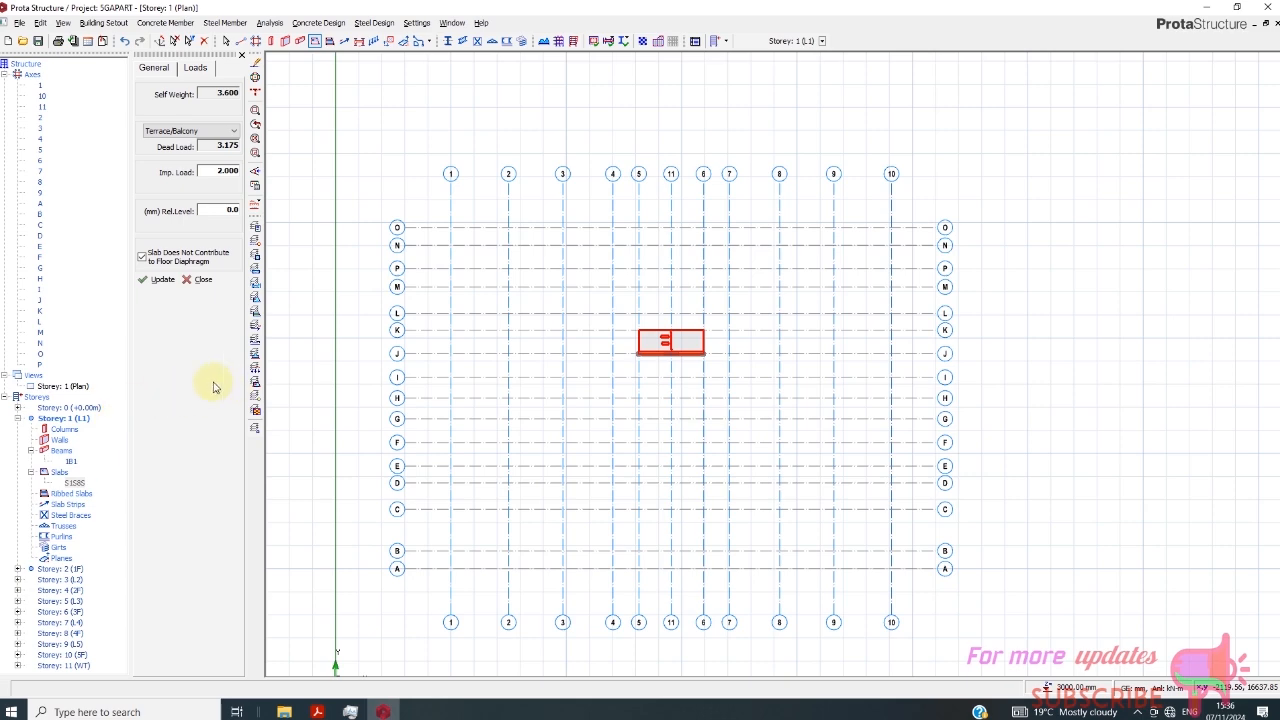
- Switch to the Storey 2 (1F) plan and examine the open central bay between axes 5 and 6 and axes J and P
{"action": "left_click", "coordinate": [16, 418]}
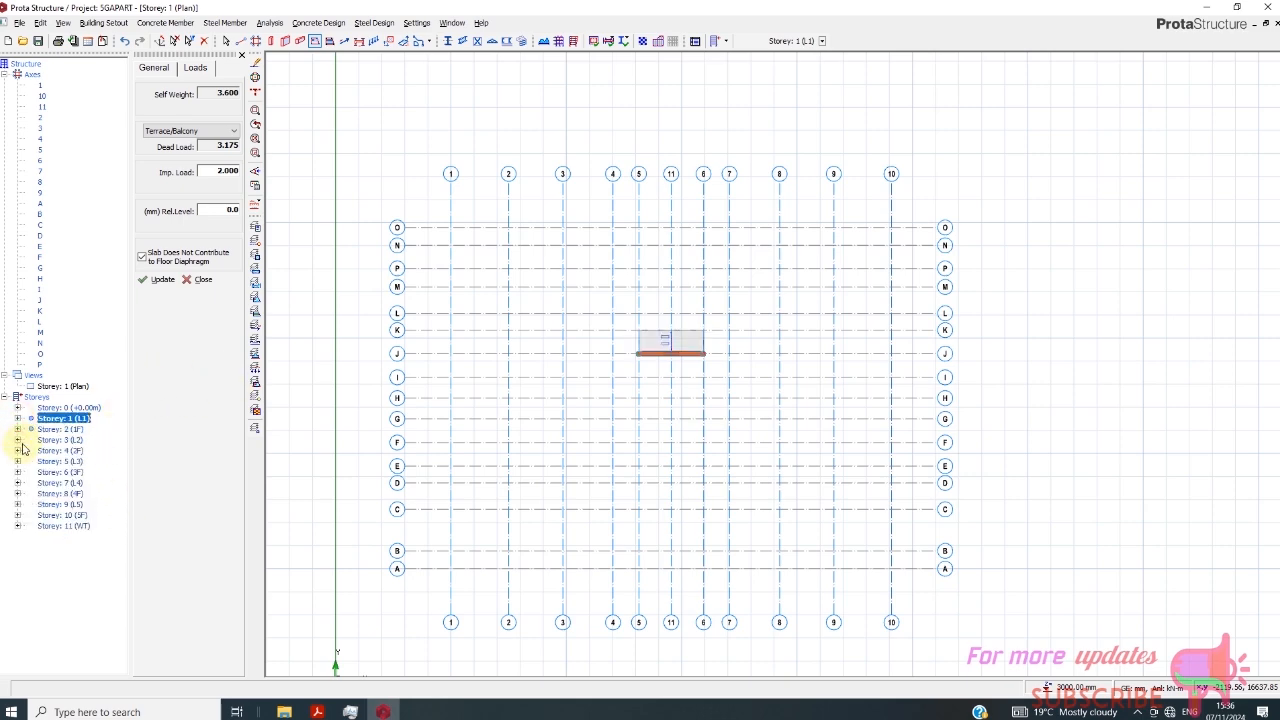
{"action": "double_click", "coordinate": [57, 430]}
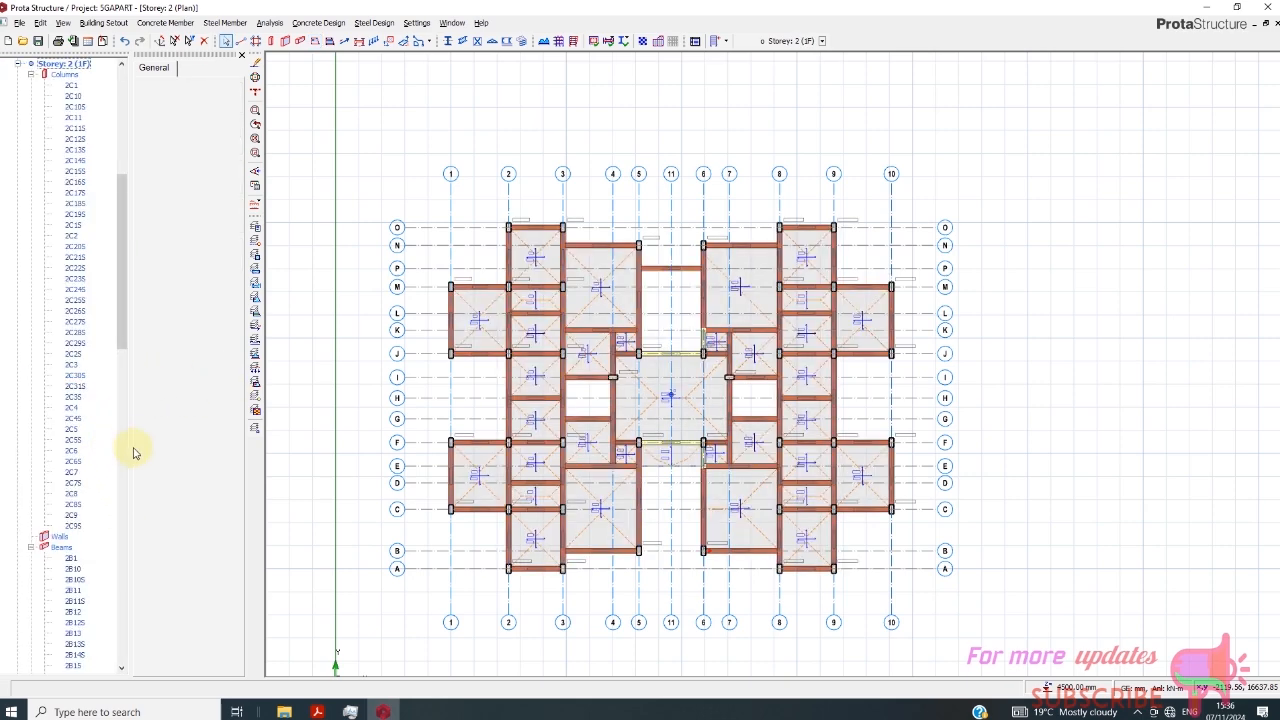
{"action": "scroll", "coordinate": [664, 330], "scroll_direction": "up", "scroll_amount": 2}
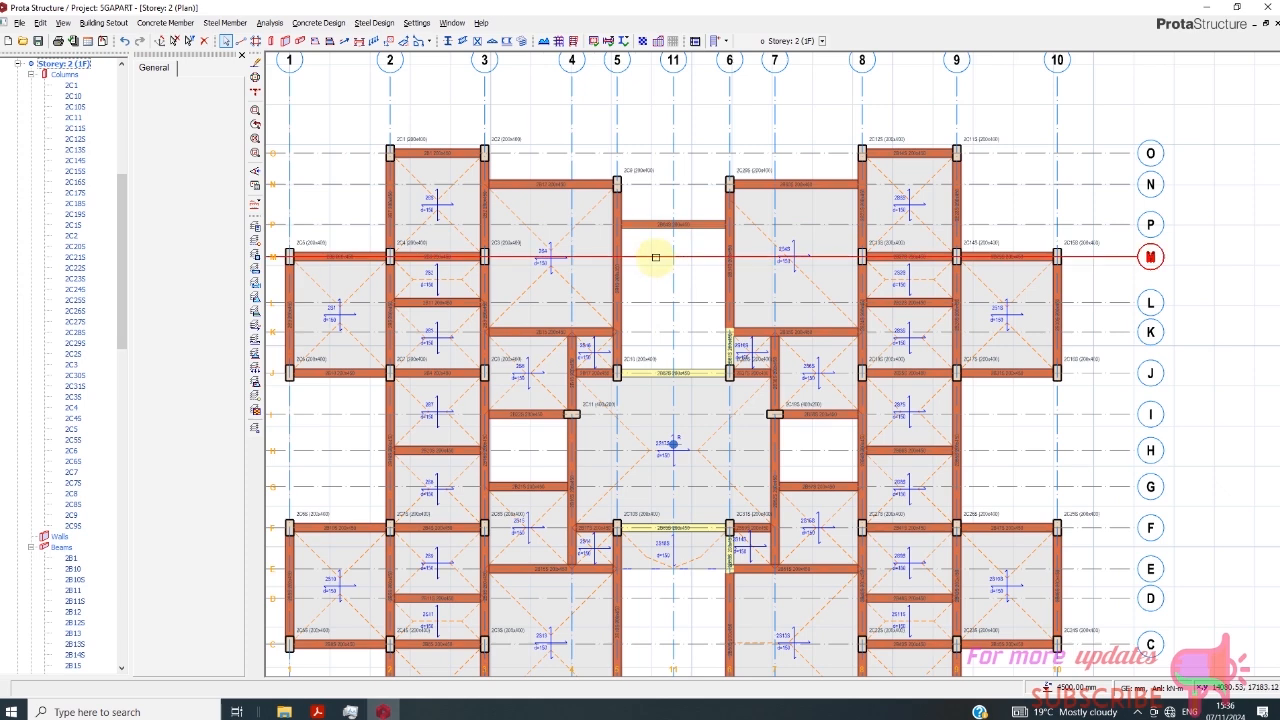
{"action": "scroll", "coordinate": [654, 266], "scroll_direction": "down", "scroll_amount": 1}
{"action": "scroll", "coordinate": [652, 268], "scroll_direction": "up", "scroll_amount": 2}
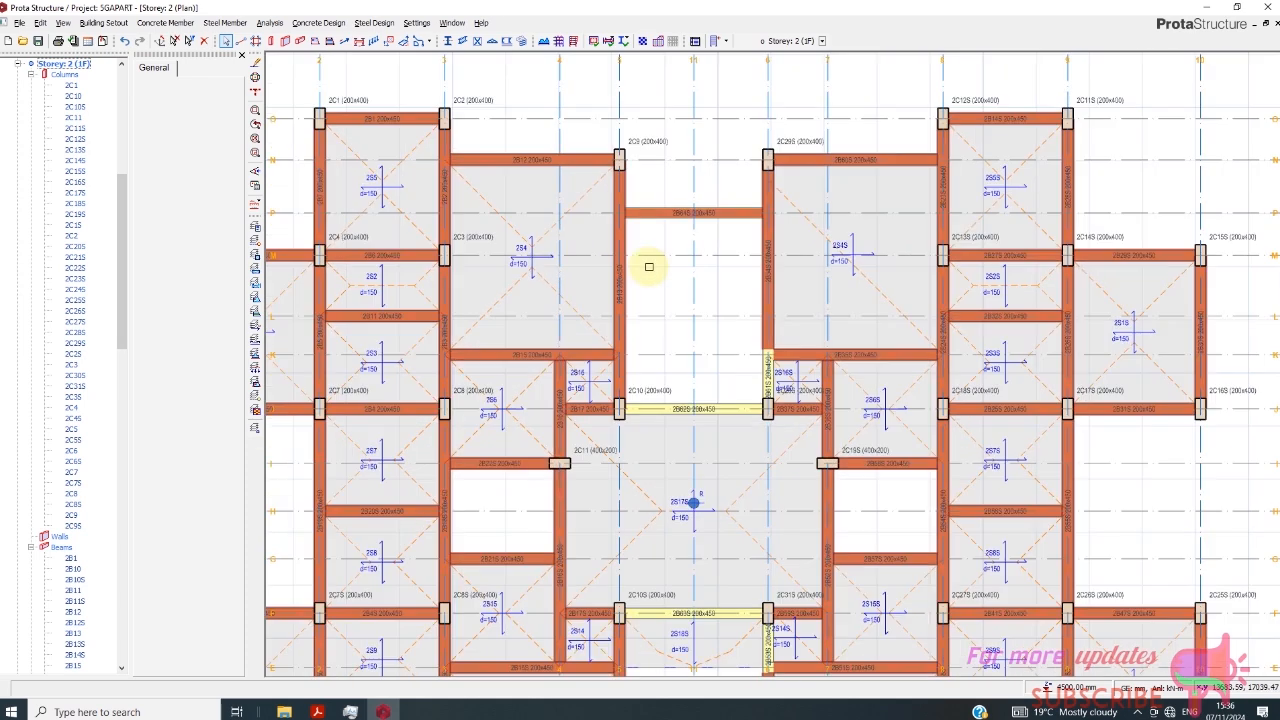
{"action": "scroll", "coordinate": [770, 256], "scroll_direction": "down", "scroll_amount": 2}
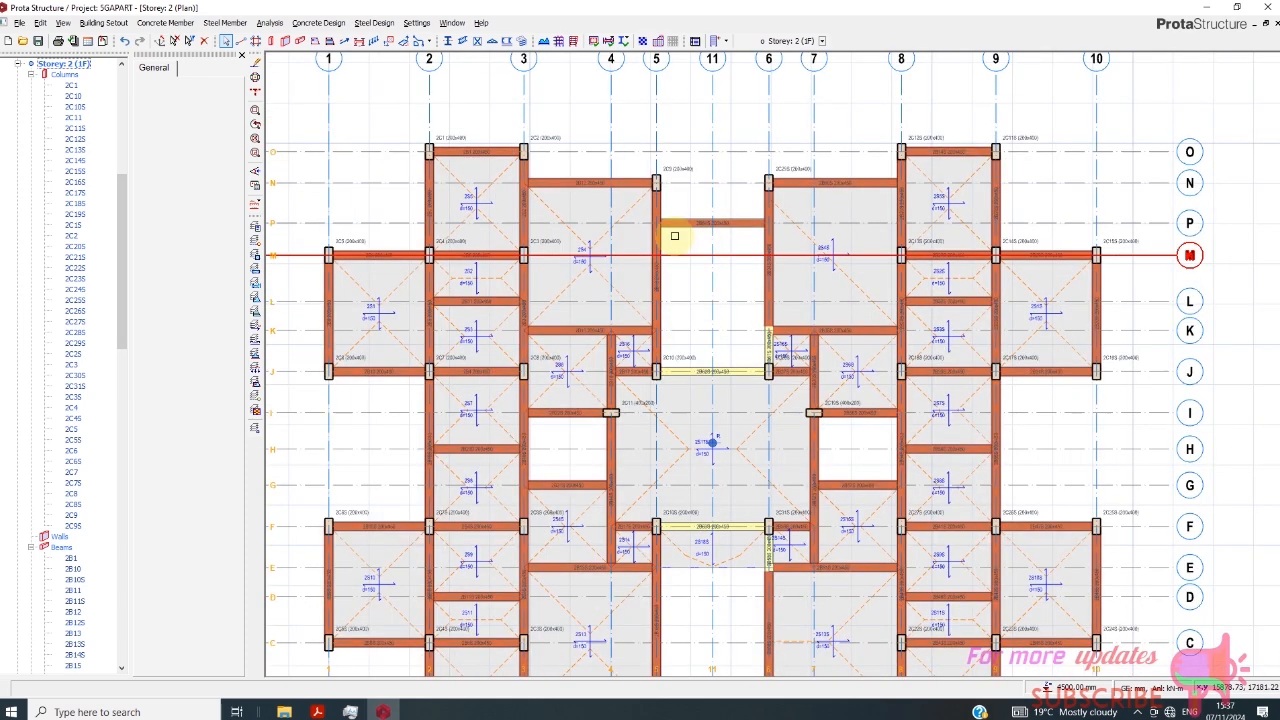
{"action": "scroll", "coordinate": [690, 237], "scroll_direction": "down", "scroll_amount": 1}
{"action": "scroll", "coordinate": [686, 290], "scroll_direction": "up", "scroll_amount": 3}
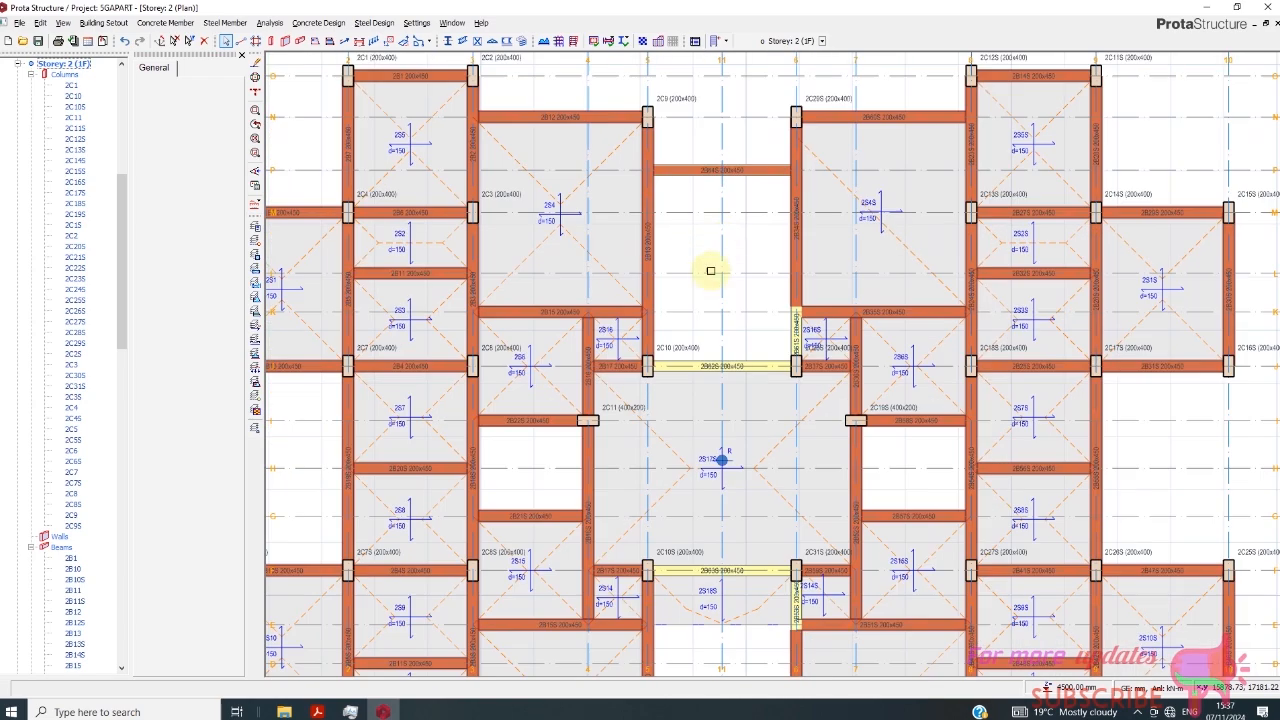
{"action": "scroll", "coordinate": [700, 215], "scroll_direction": "down", "scroll_amount": 1}
{"action": "scroll", "coordinate": [688, 197], "scroll_direction": "up", "scroll_amount": 1}
{"action": "scroll", "coordinate": [686, 228], "scroll_direction": "down", "scroll_amount": 2}
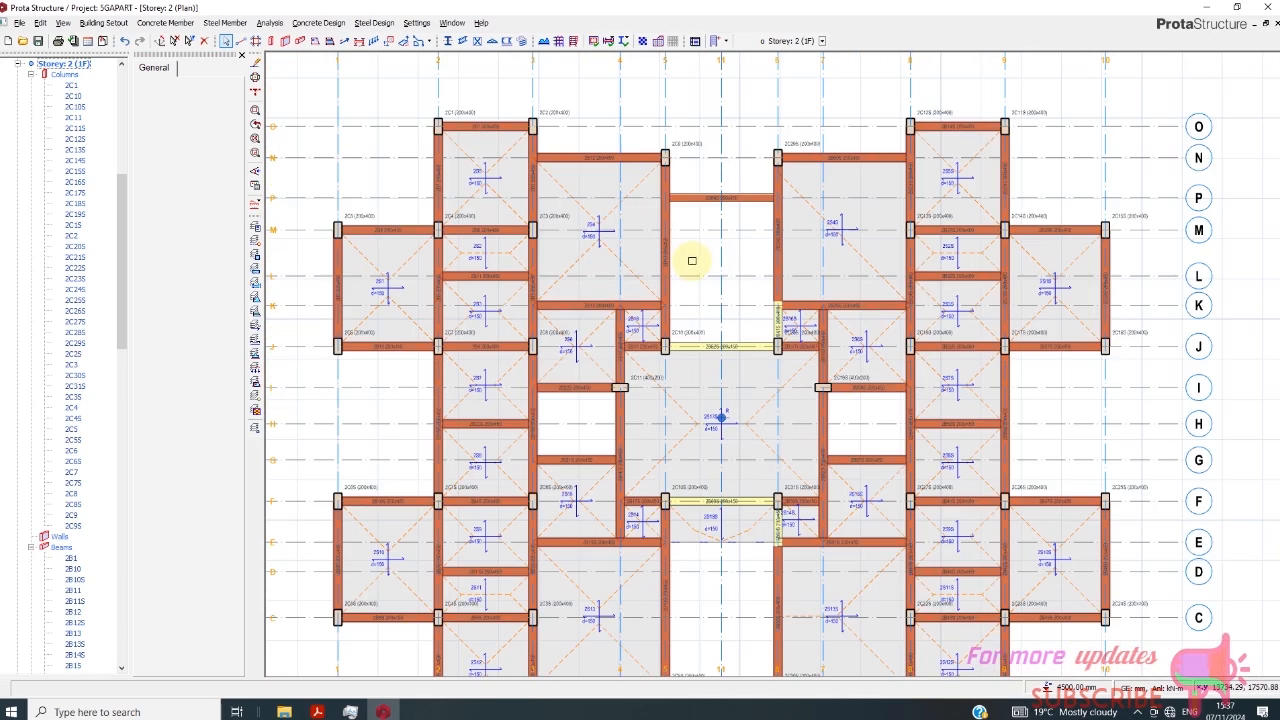
{"action": "scroll", "coordinate": [723, 208], "scroll_direction": "up", "scroll_amount": 1}
{"action": "scroll", "coordinate": [691, 214], "scroll_direction": "up", "scroll_amount": 2}
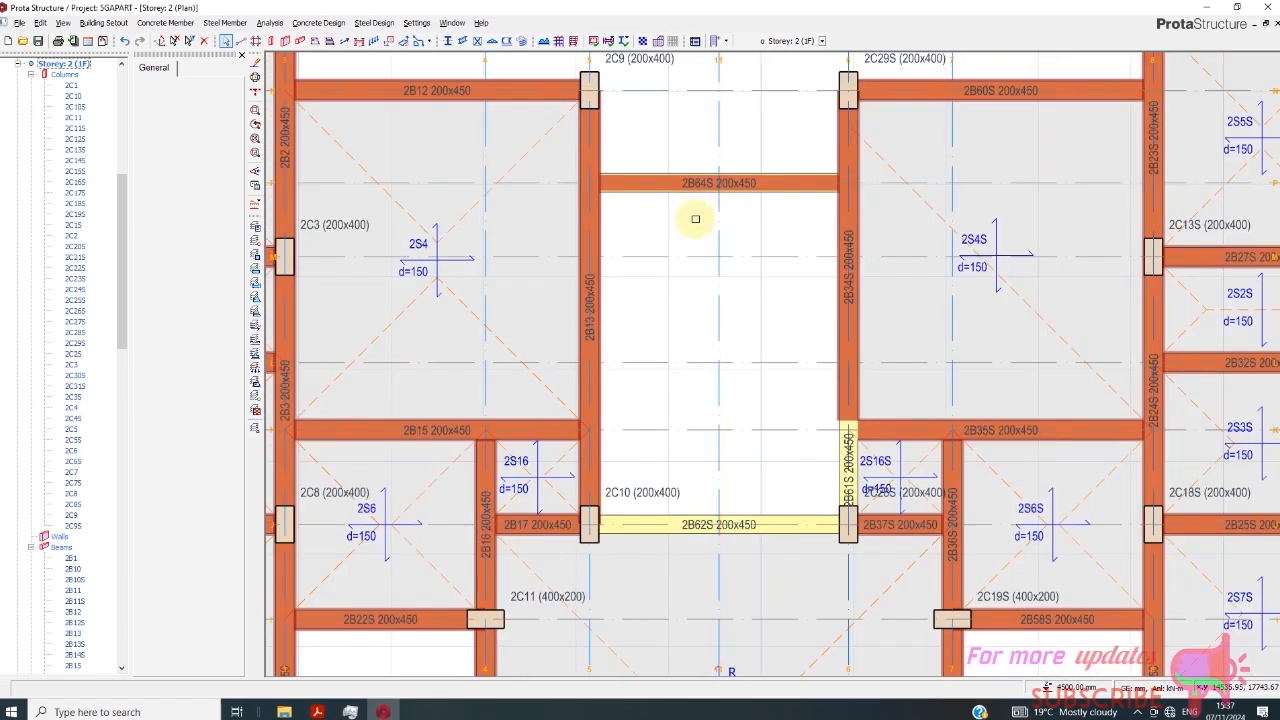
{"action": "scroll", "coordinate": [650, 255], "scroll_direction": "down", "scroll_amount": 2}
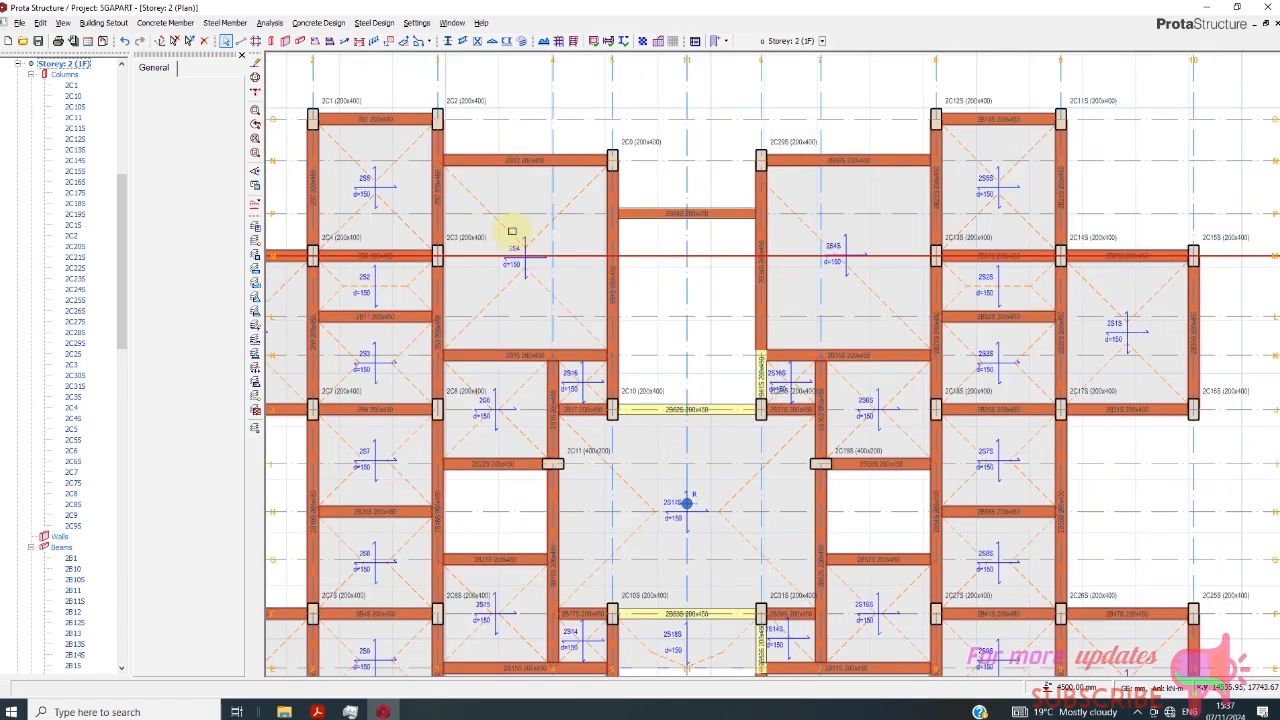
{"action": "left_click", "coordinate": [315, 41]}
{"action": "left_click", "coordinate": [612, 213]}
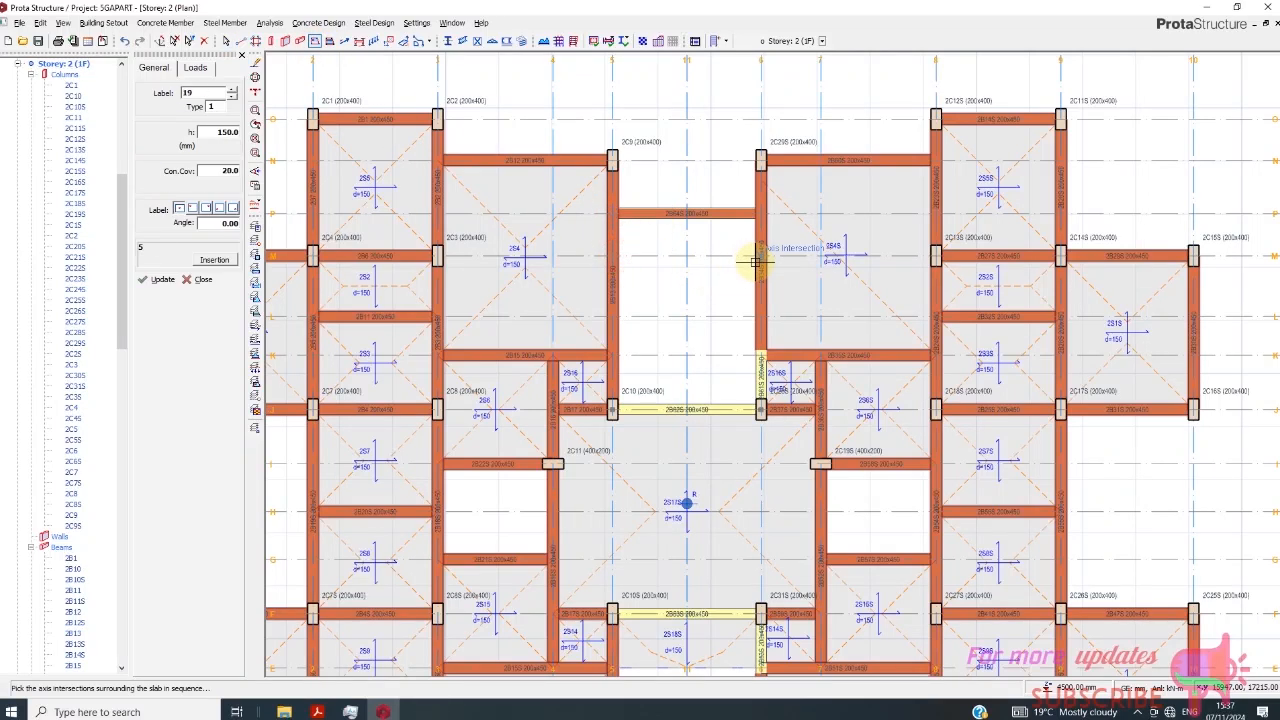
{"action": "left_click", "coordinate": [195, 69]}
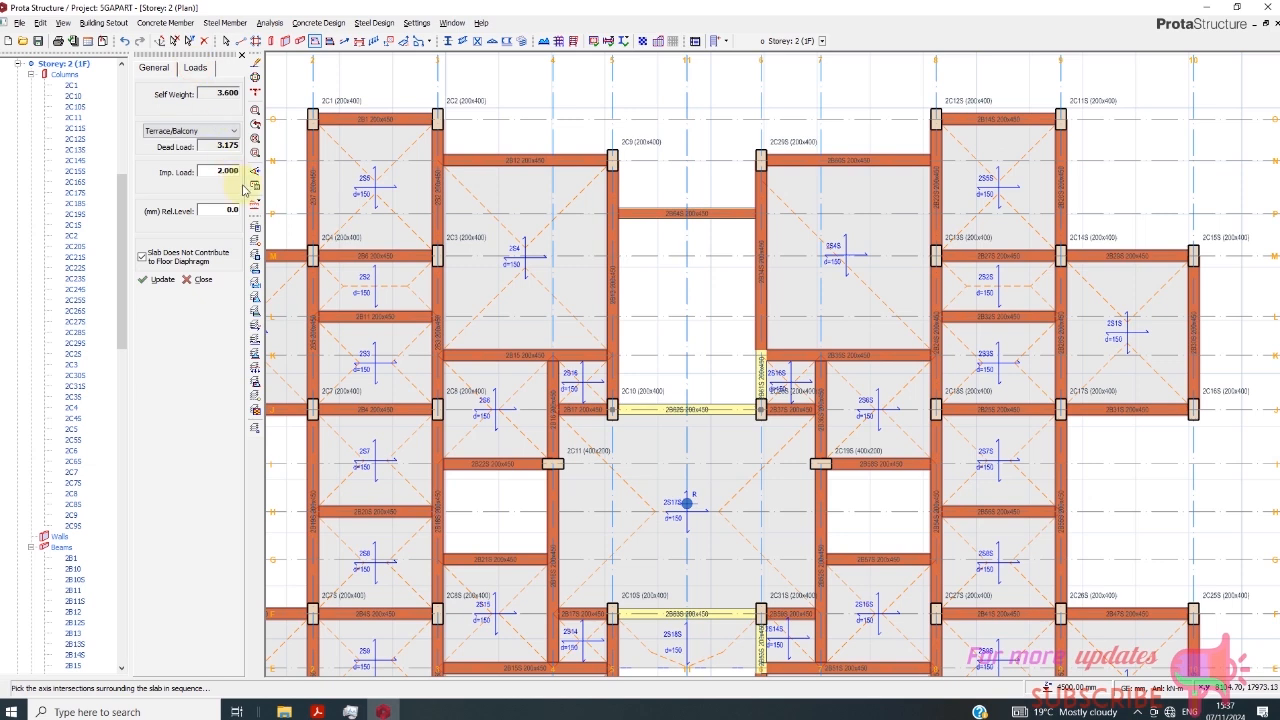
{"action": "left_click", "coordinate": [610, 214]}
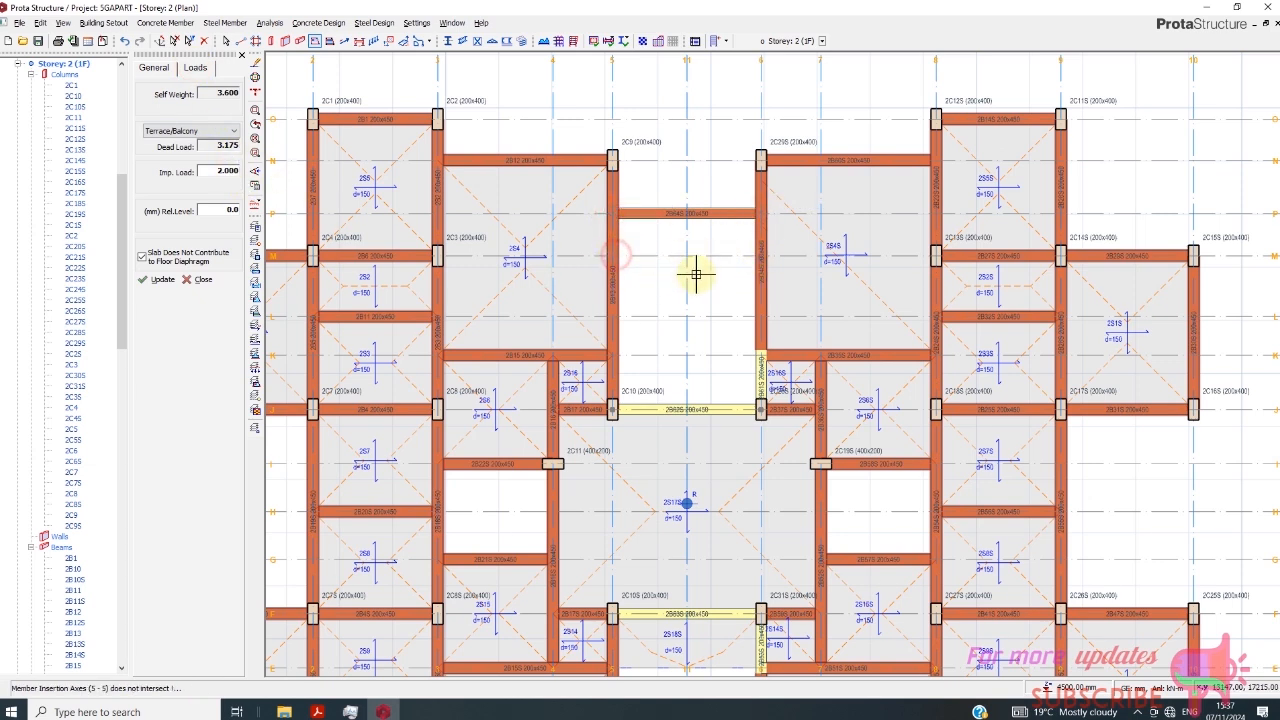
{"action": "left_click", "coordinate": [194, 279]}
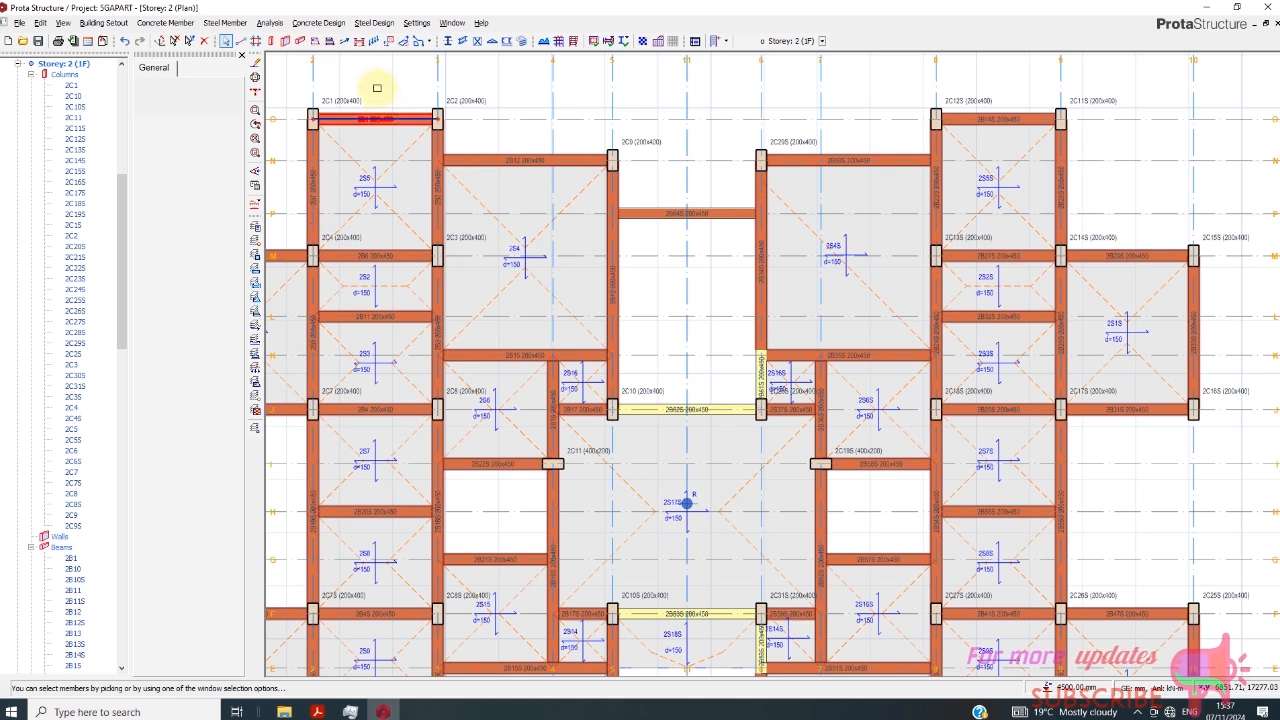
- Insert a 150 mm thick slab with the Terrace/Balcony load between axes 5 and 6 and axes M and P in Storey 2 (1F)
{"action": "left_click", "coordinate": [318, 41]}
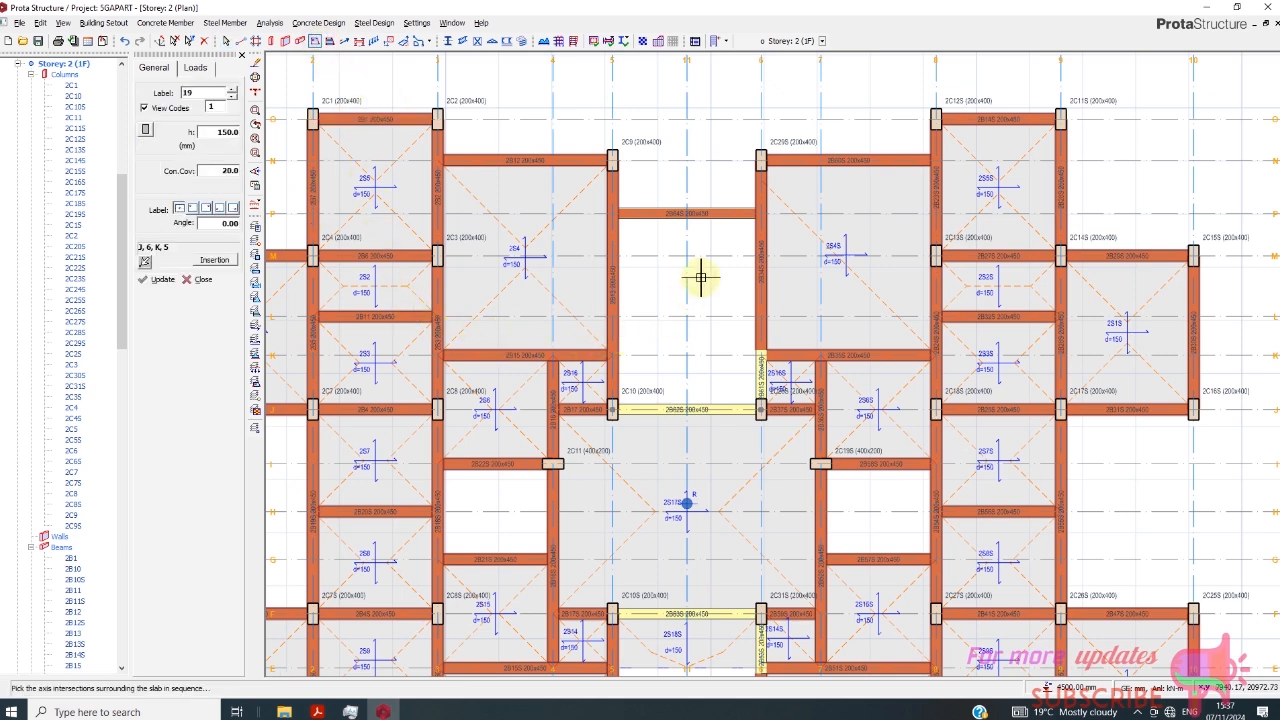
{"action": "left_click", "coordinate": [196, 67]}
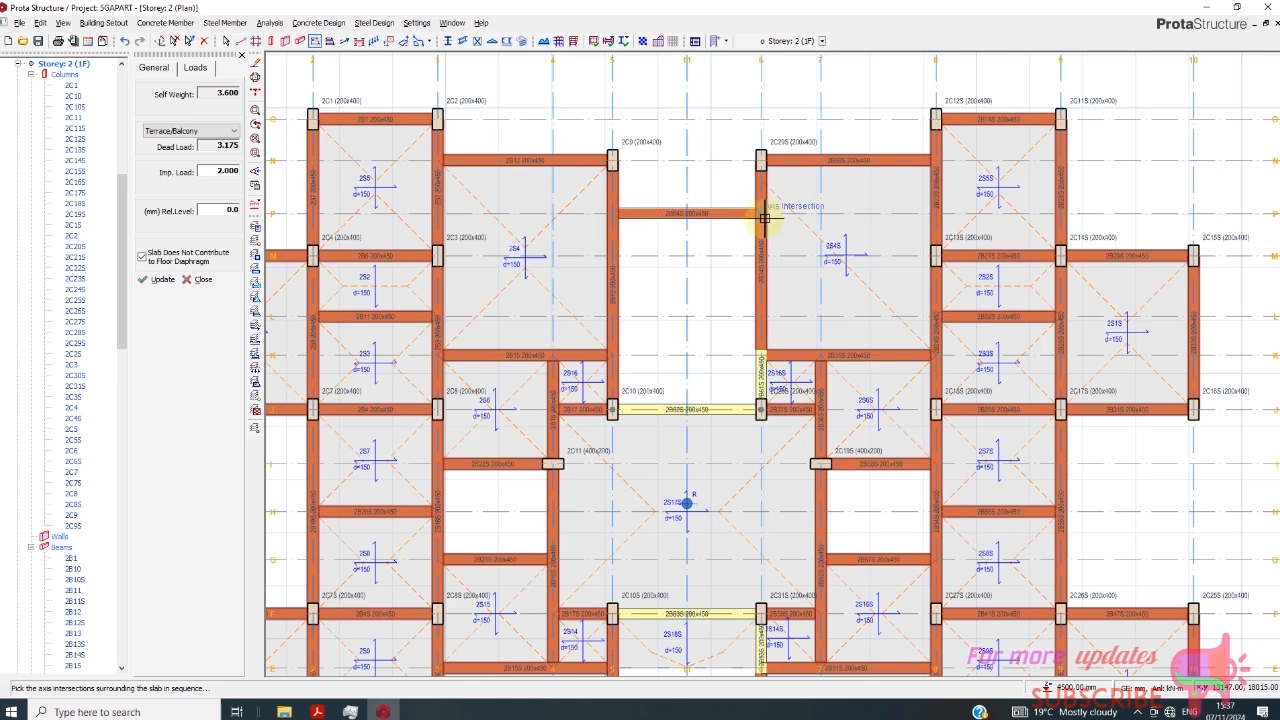
{"action": "left_click", "coordinate": [760, 256]}
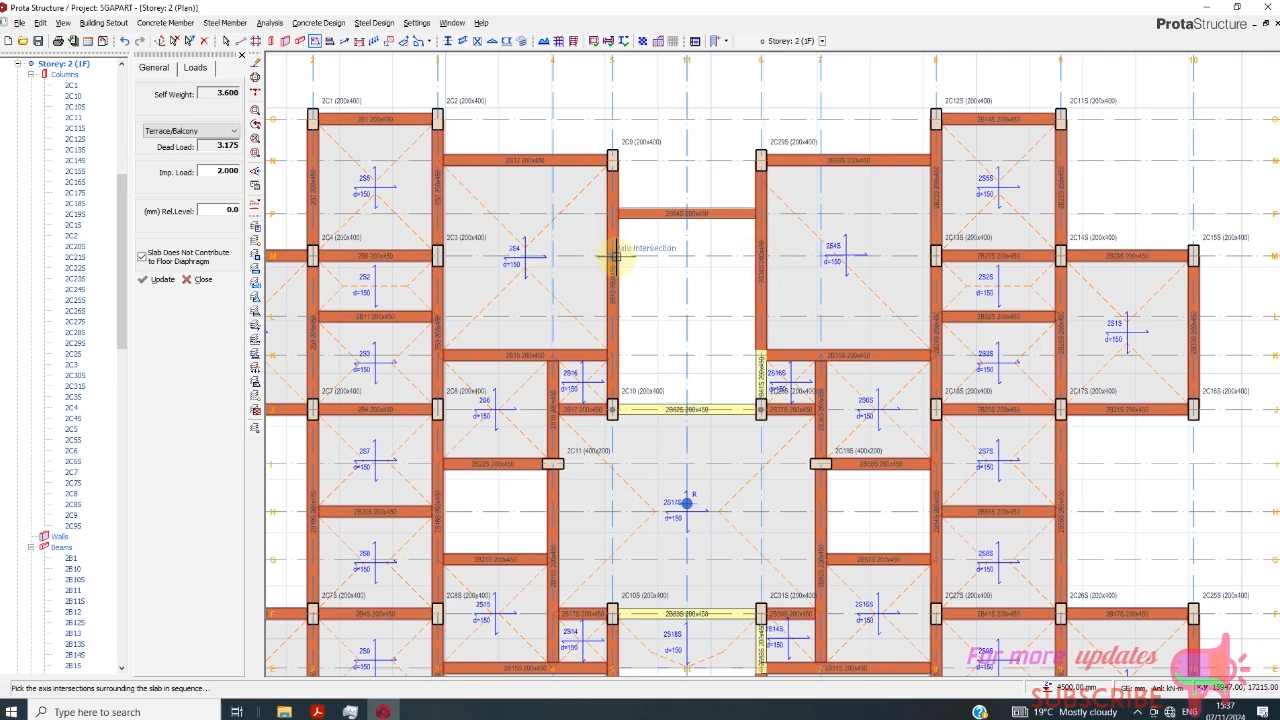
{"action": "left_click", "coordinate": [612, 256]}
{"action": "scroll", "coordinate": [651, 316], "scroll_direction": "down", "scroll_amount": 1}
{"action": "scroll", "coordinate": [666, 355], "scroll_direction": "up", "scroll_amount": 1}
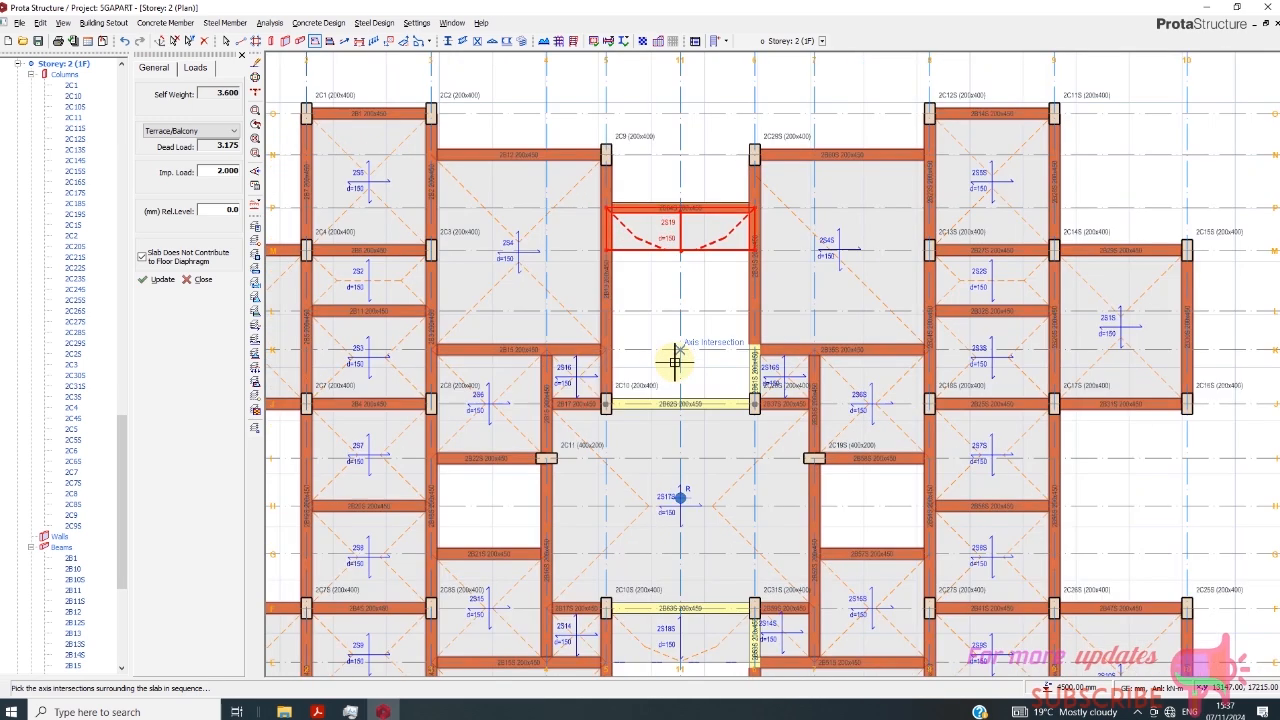
{"action": "scroll", "coordinate": [666, 355], "scroll_direction": "down", "scroll_amount": 1}
{"action": "scroll", "coordinate": [667, 356], "scroll_direction": "up", "scroll_amount": 1}
{"action": "scroll", "coordinate": [652, 329], "scroll_direction": "down", "scroll_amount": 1}
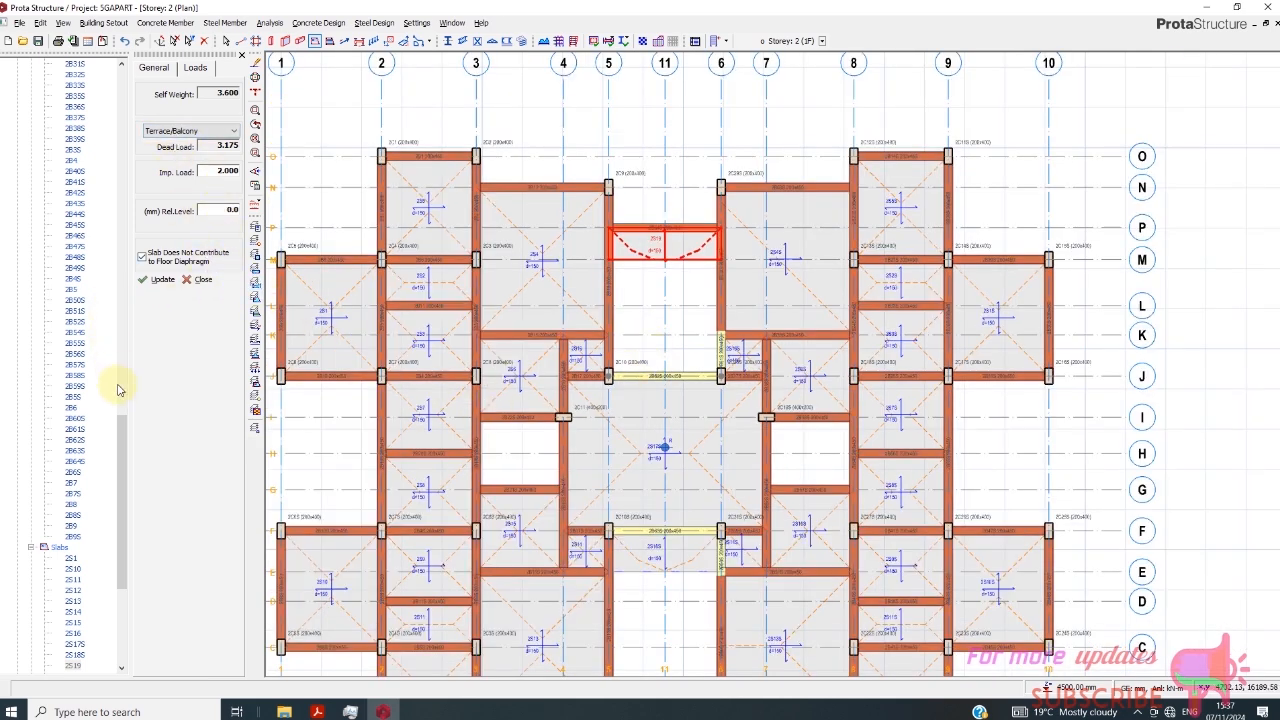
- Switch to the Storey 1 (L1) plan and insert a 150 mm thick slab between axes 5 and 11 and axes K and P
{"action": "left_click_drag", "start_coordinate": [127, 425], "coordinate": [126, 328]}
{"action": "left_click_drag", "start_coordinate": [136, 455], "coordinate": [118, 206]}
{"action": "double_click", "coordinate": [57, 75]}
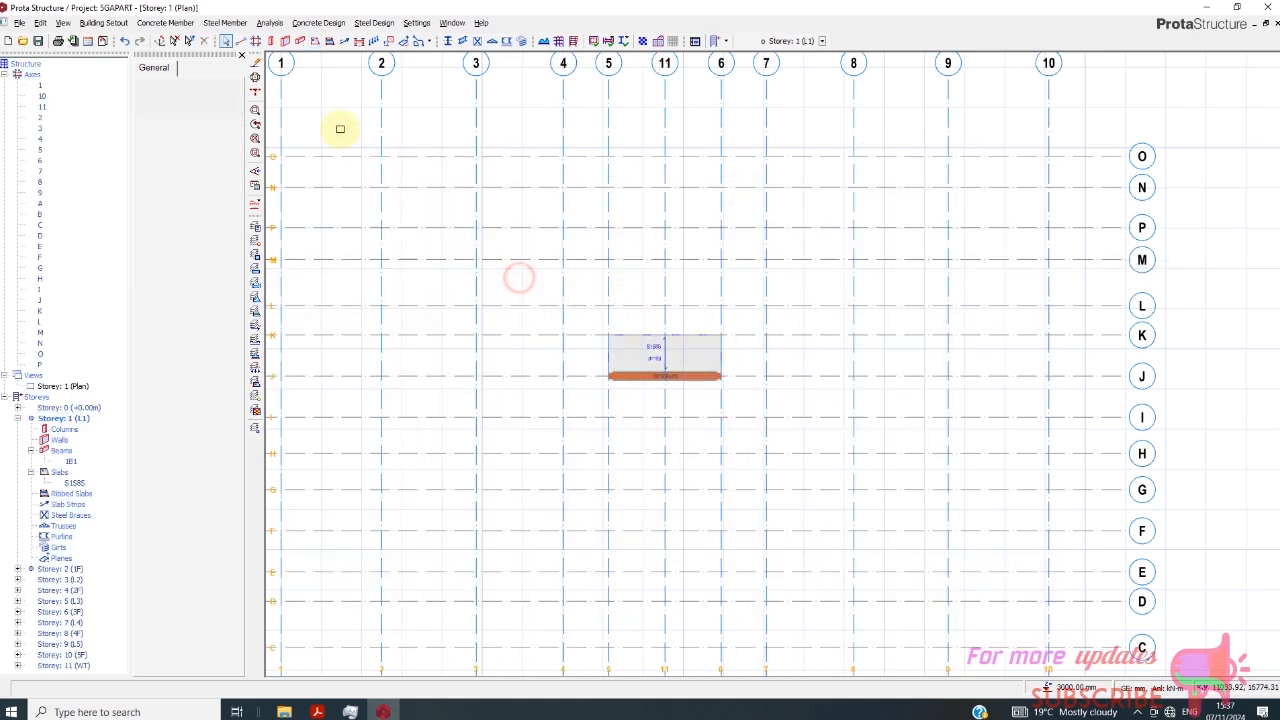
{"action": "left_click", "coordinate": [315, 44]}
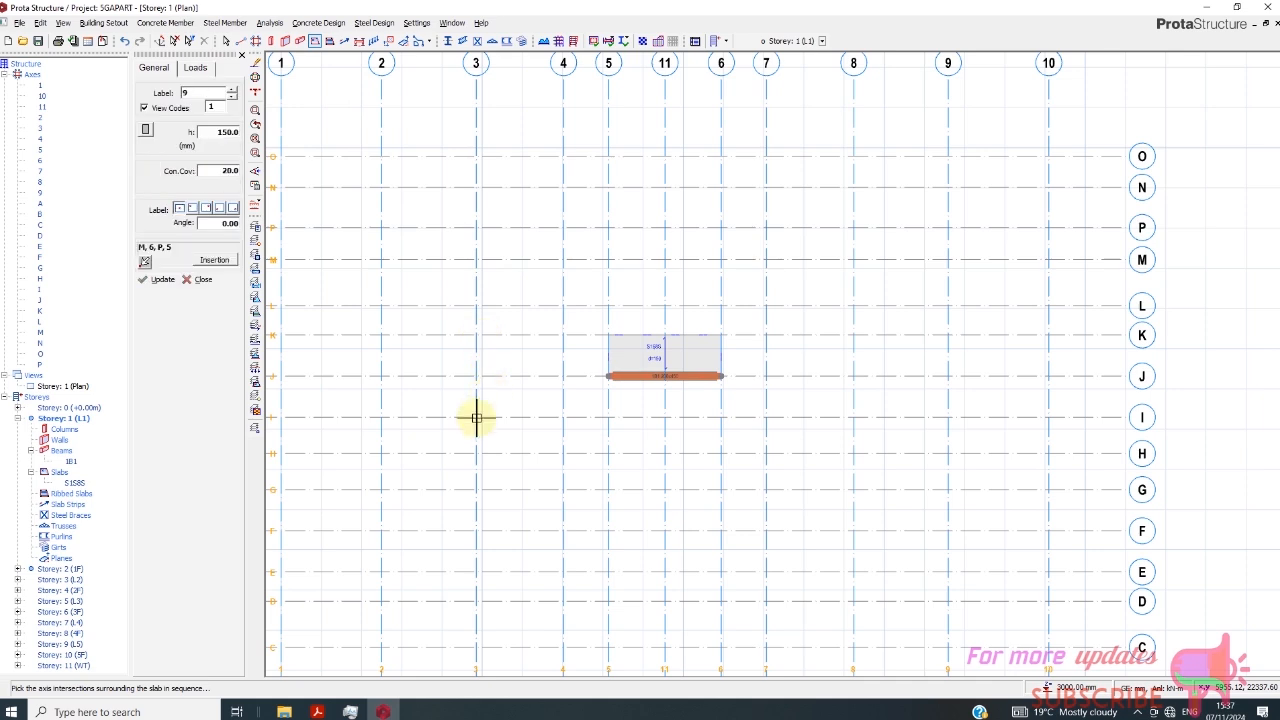
{"action": "left_click", "coordinate": [611, 331]}
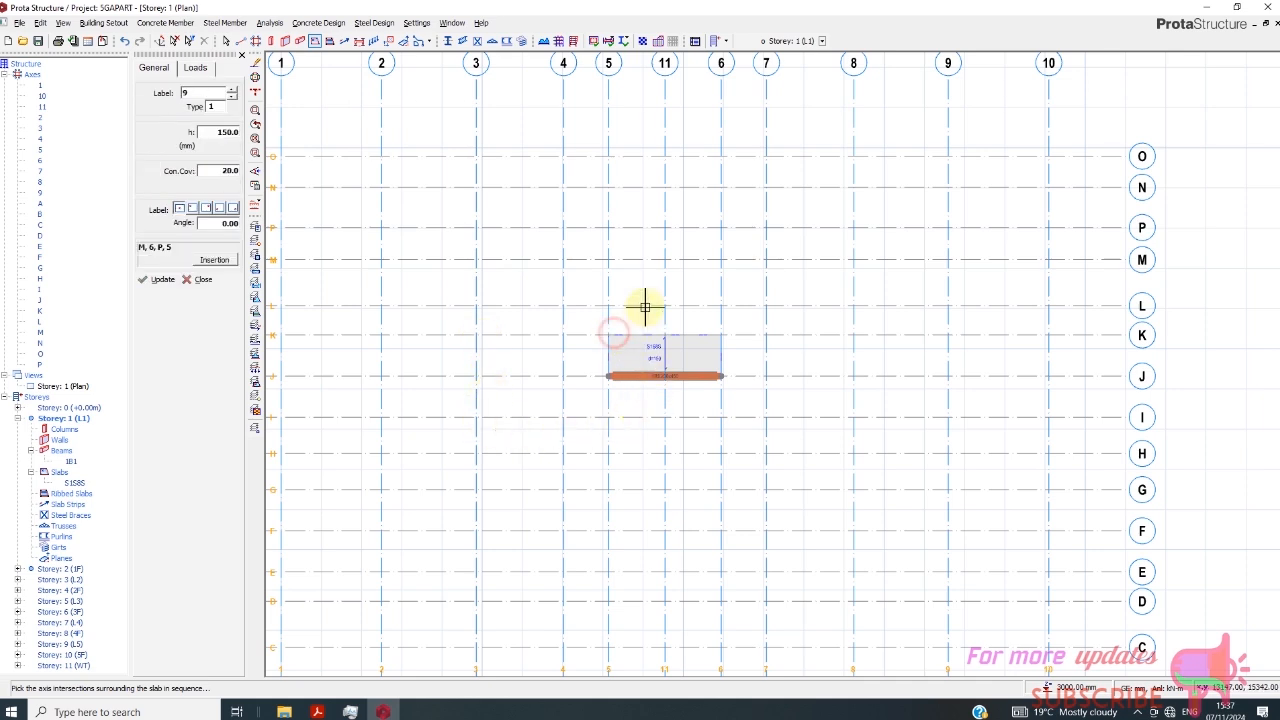
{"action": "left_click", "coordinate": [613, 228]}
{"action": "left_click", "coordinate": [668, 229]}
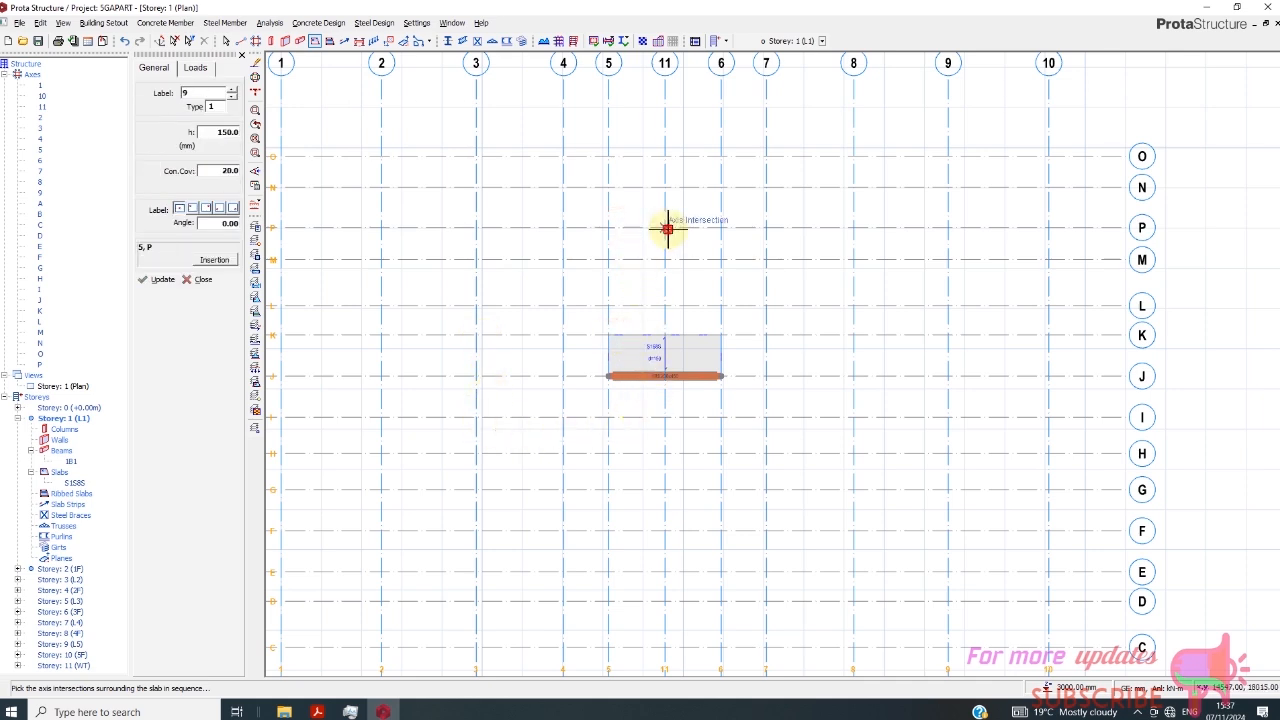
{"action": "left_click", "coordinate": [665, 336]}
{"action": "left_click", "coordinate": [198, 279]}
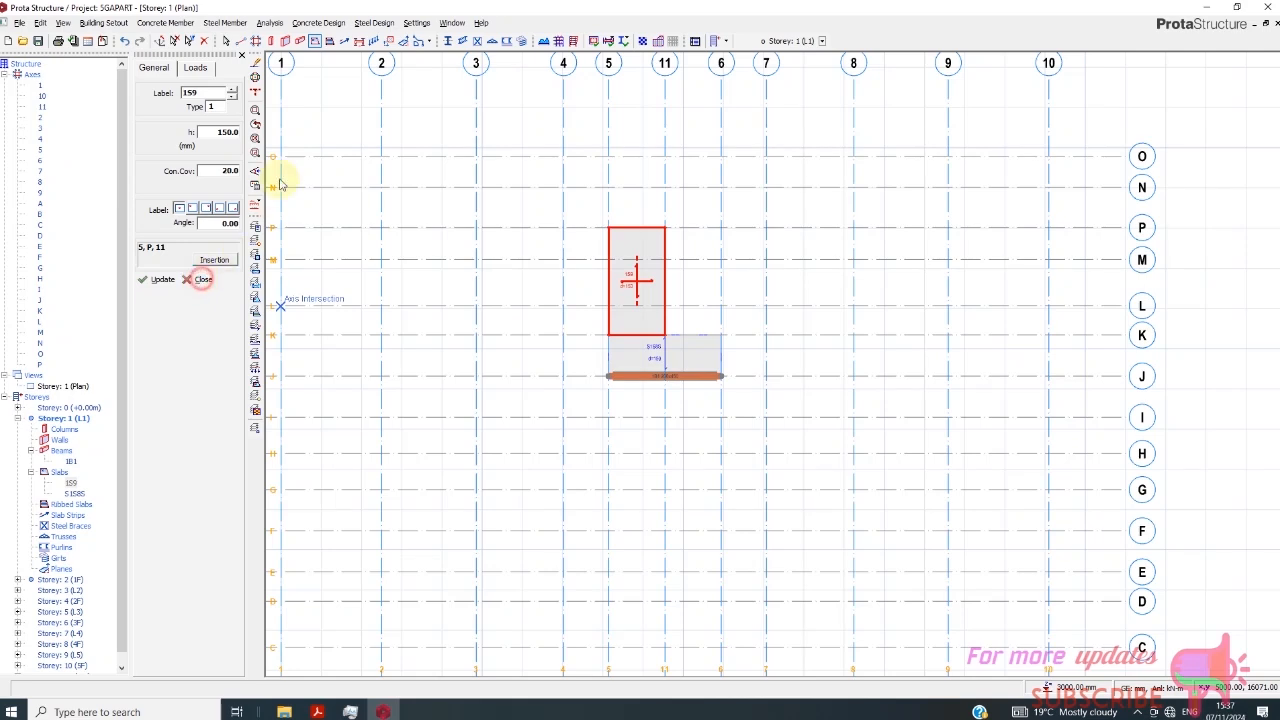
- Insert a matching 150 mm thick slab between axes 11 and 6 and axes K and P in Storey 1 (L1)
{"action": "left_click", "coordinate": [316, 41]}
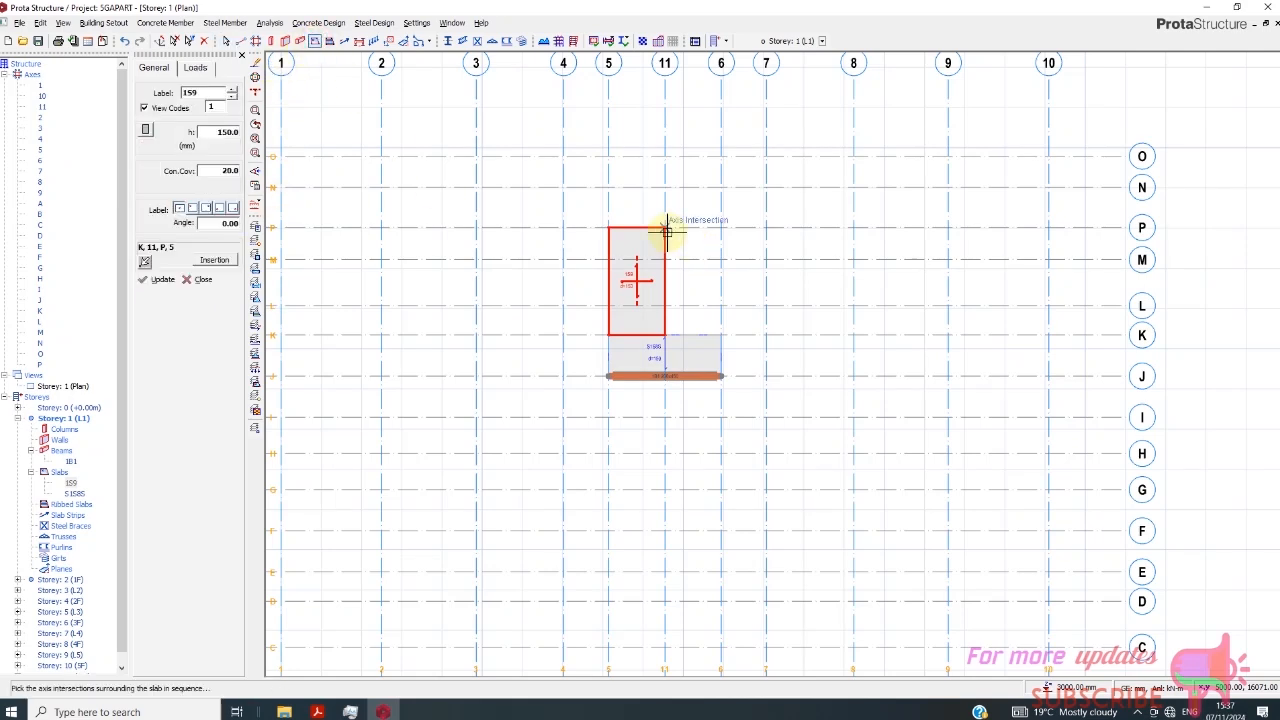
{"action": "left_click", "coordinate": [721, 229]}
{"action": "left_click", "coordinate": [721, 335]}
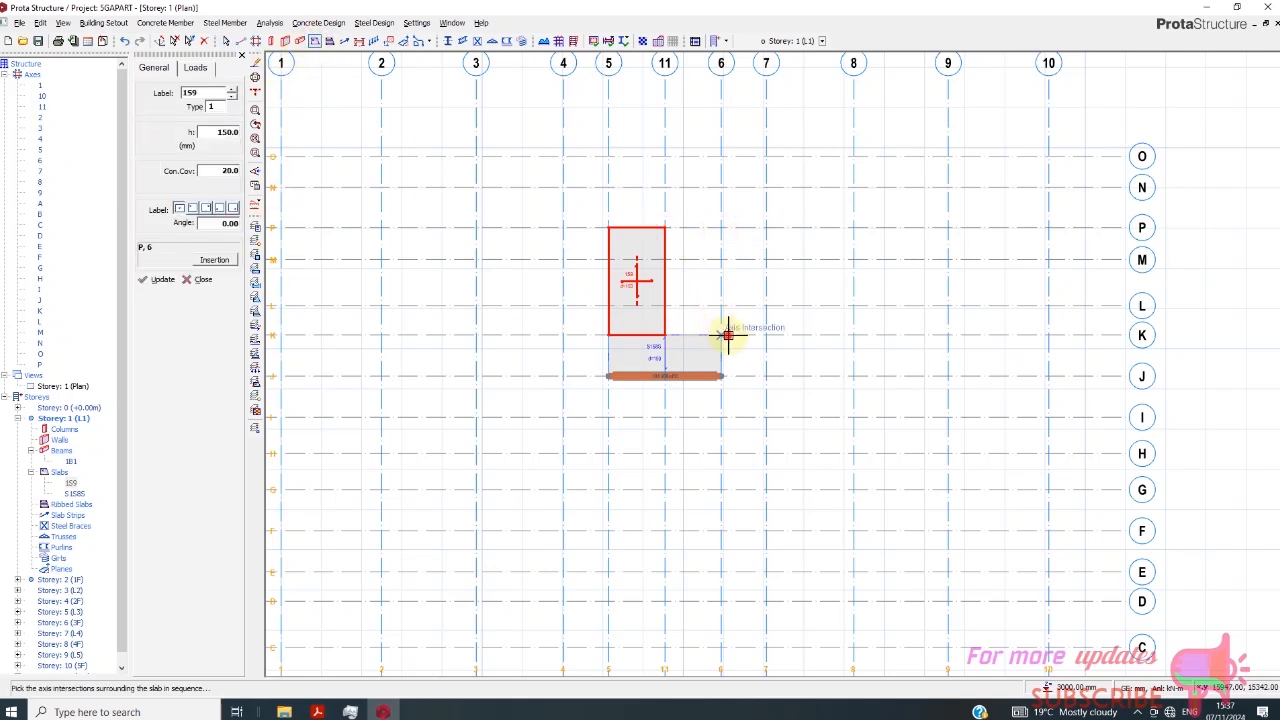
{"action": "left_click", "coordinate": [666, 335]}
{"action": "left_click", "coordinate": [196, 279]}
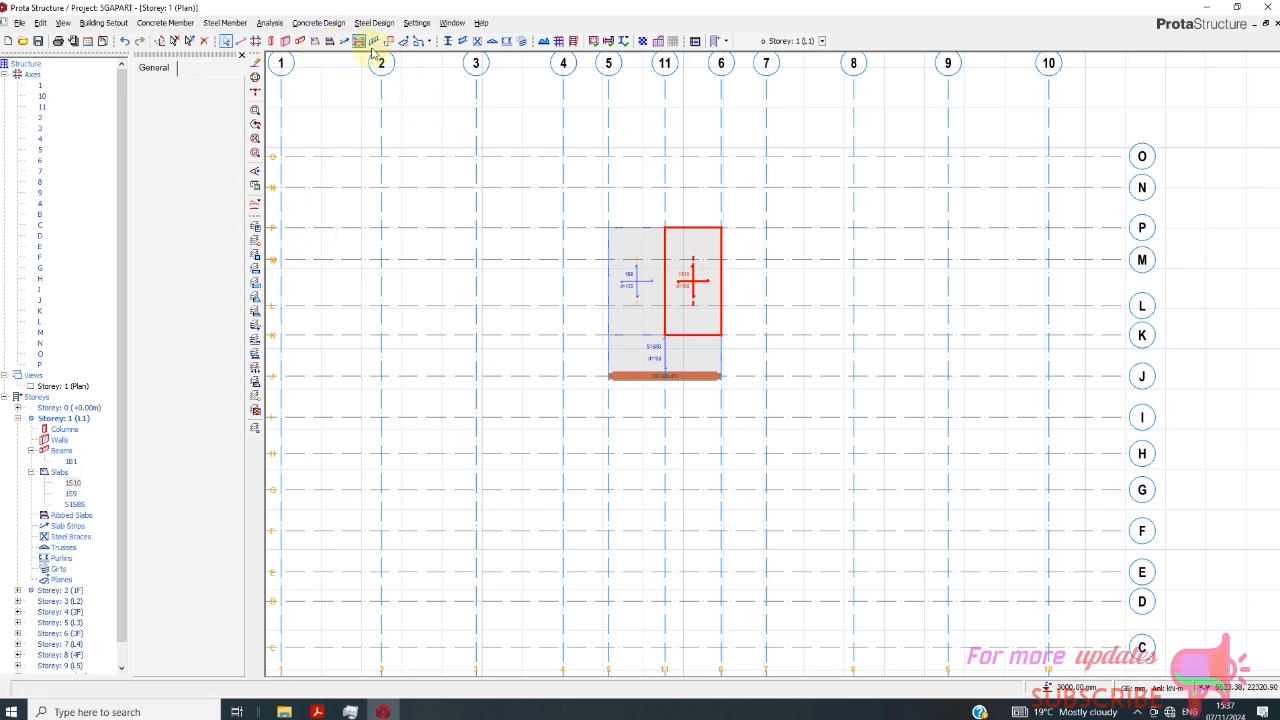
- Try to insert a plane over the slab between axes 5 and 11 by picking its corner intersections on axes P and K
{"action": "left_click", "coordinate": [406, 41]}
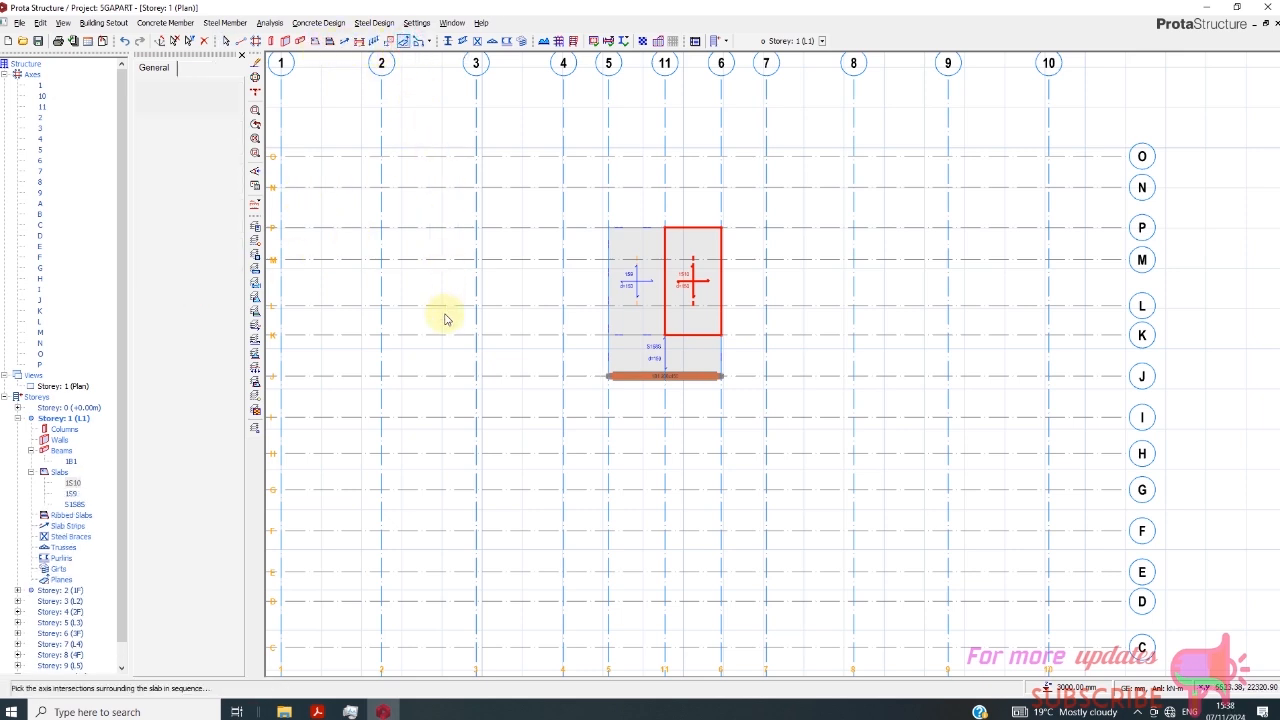
{"action": "left_click", "coordinate": [664, 232]}
{"action": "left_click", "coordinate": [662, 335]}
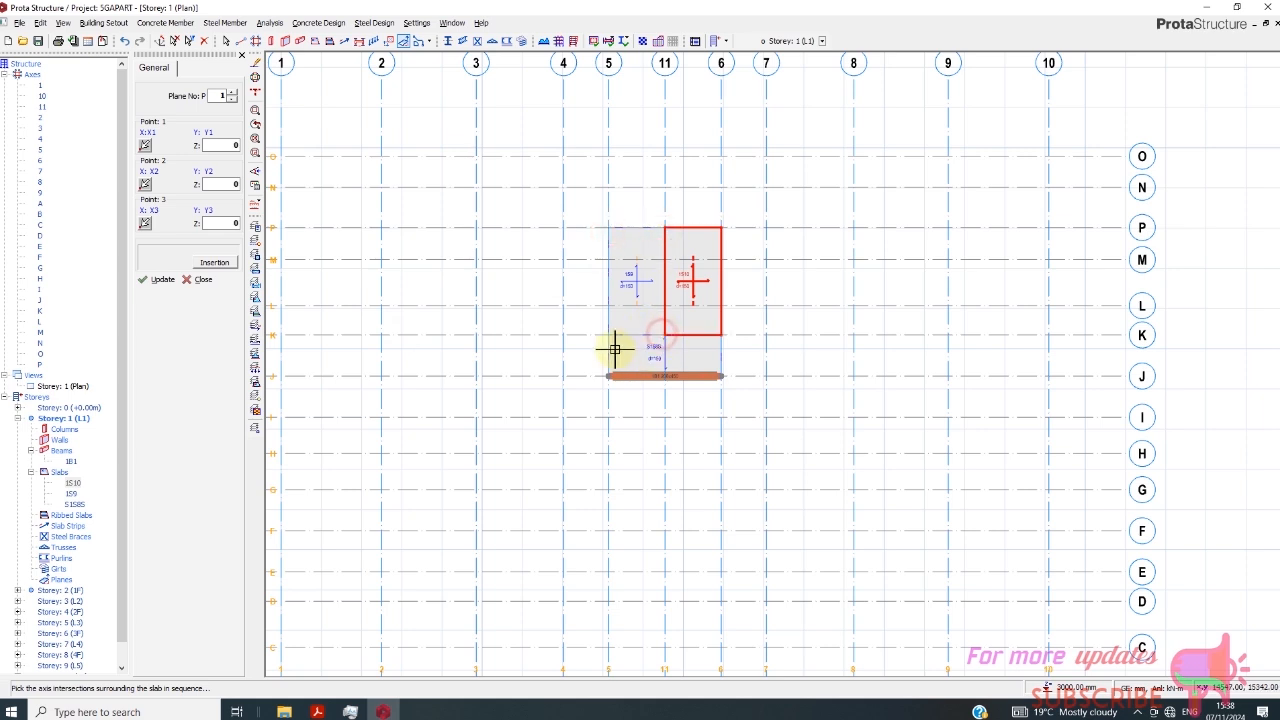
{"action": "left_click", "coordinate": [609, 337]}
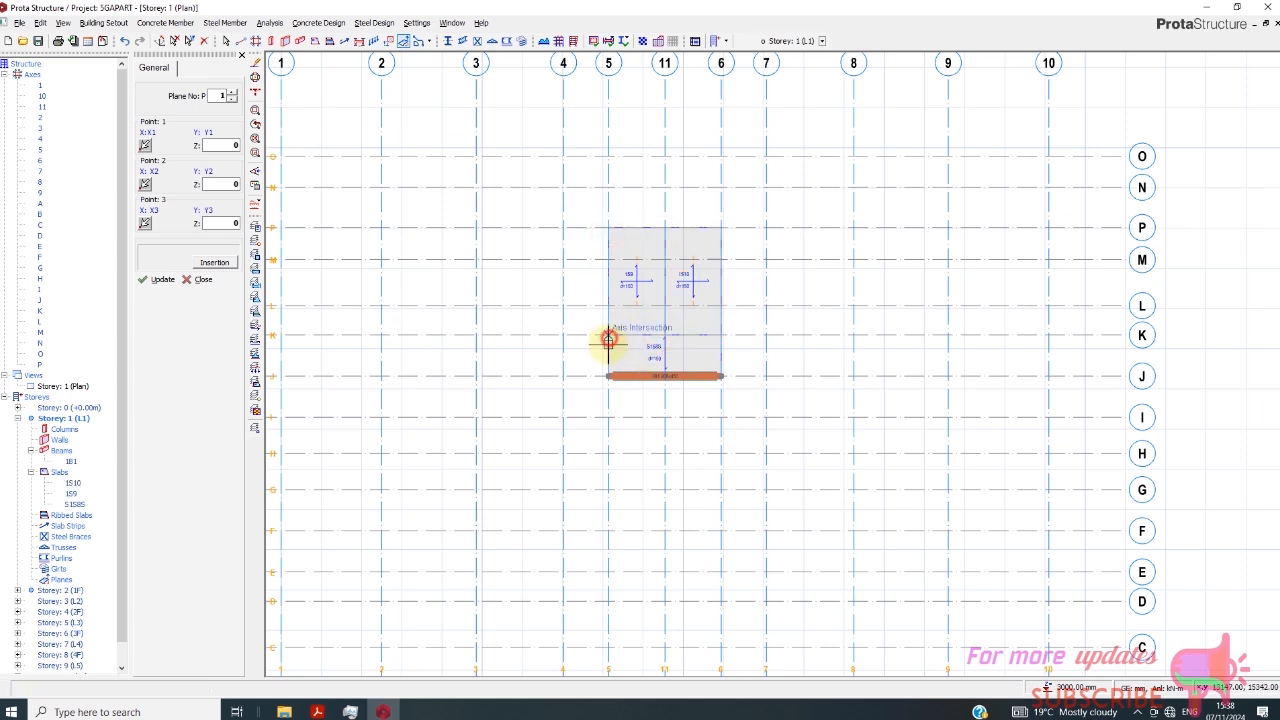
{"action": "left_click", "coordinate": [204, 281]}
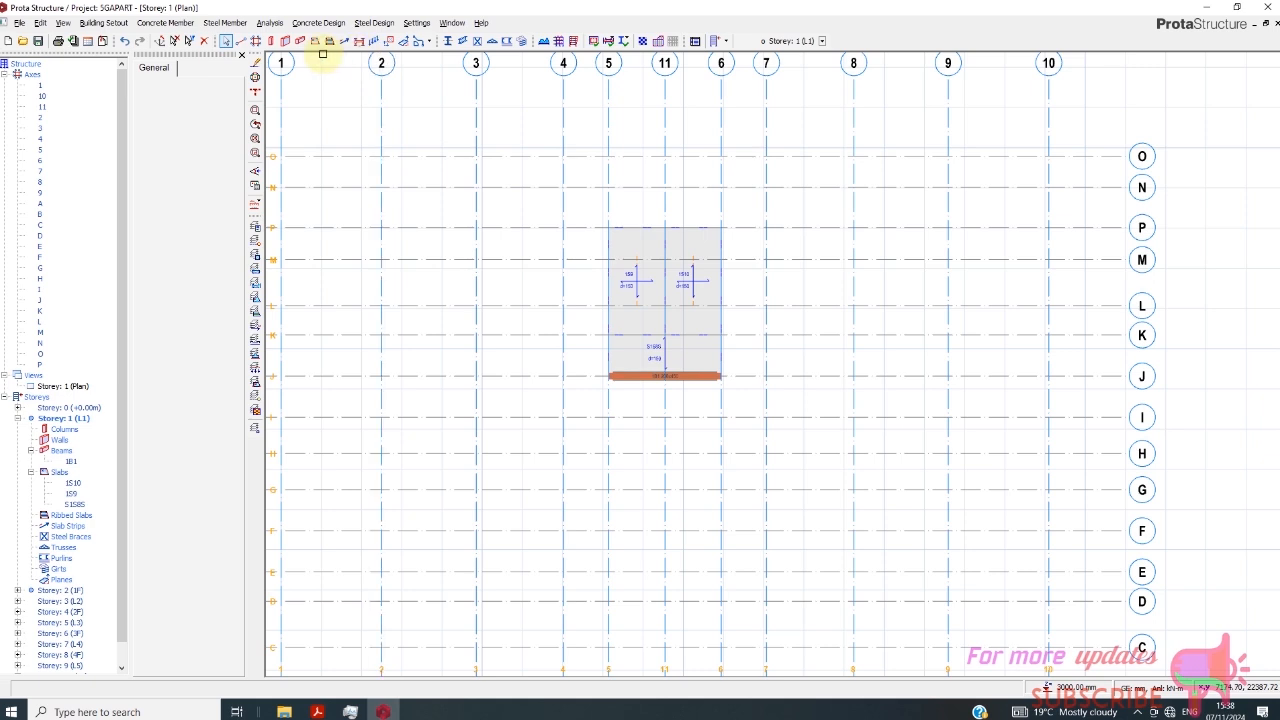
{"action": "left_click", "coordinate": [403, 41]}
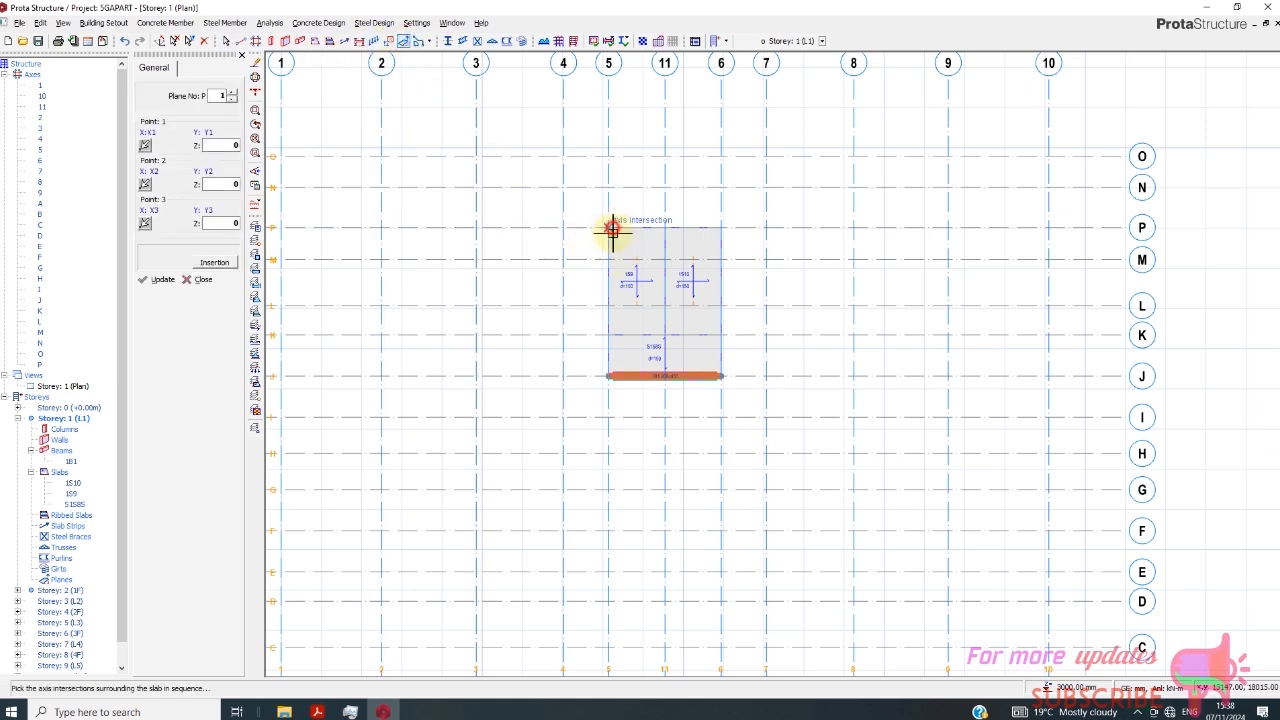
{"action": "left_click", "coordinate": [663, 229]}
{"action": "left_click", "coordinate": [659, 337]}
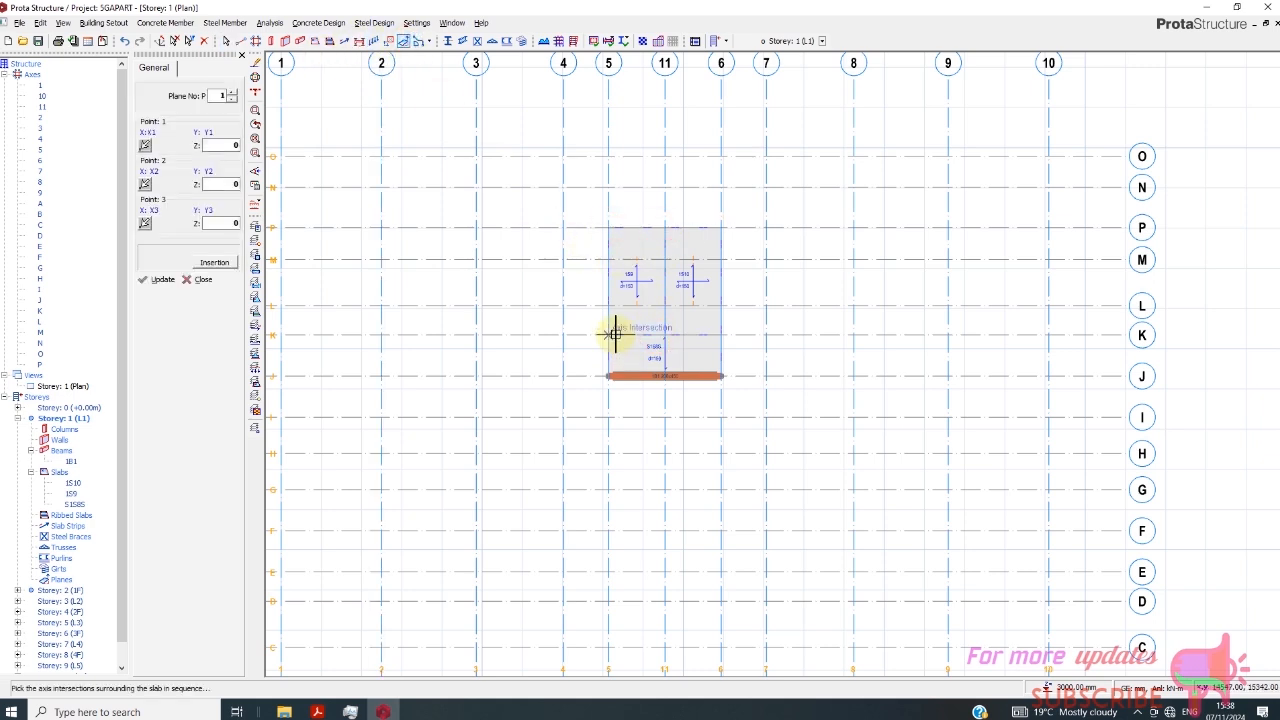
- Try to insert the plane with the Pick Axis method, using axes 5, P, 11 and K as its boundary
{"action": "left_click", "coordinate": [212, 263]}
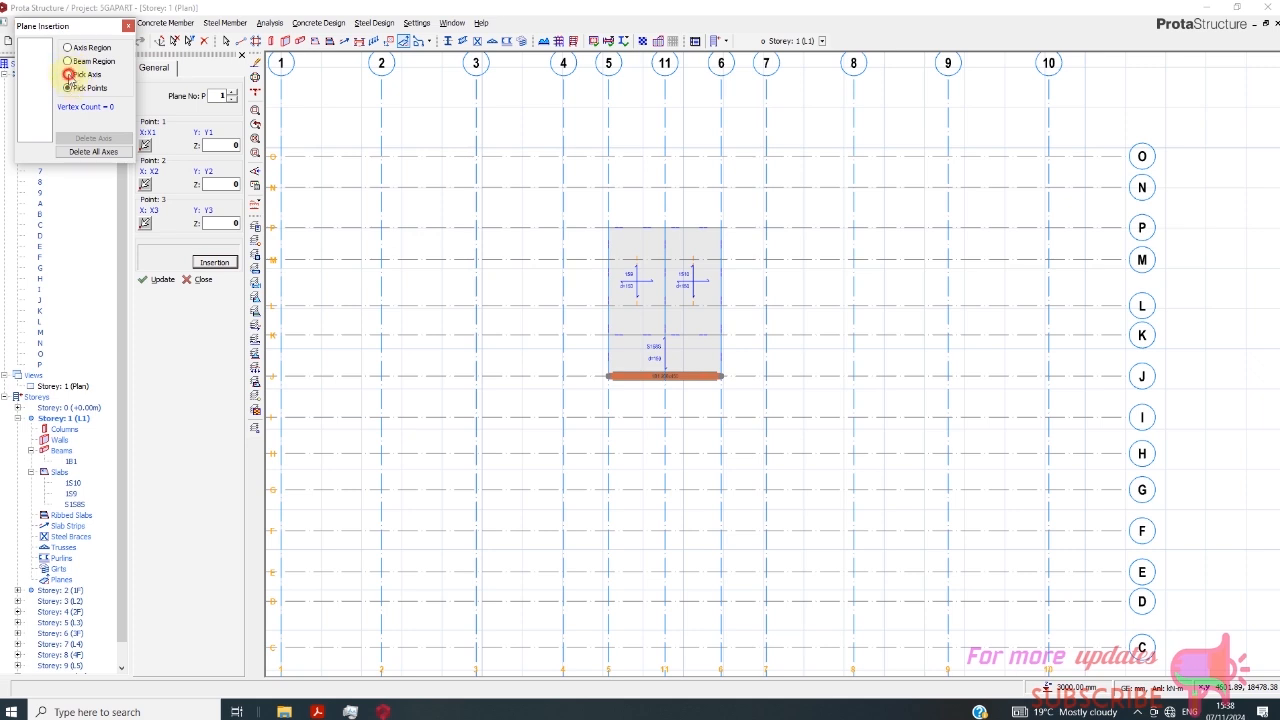
{"action": "left_click", "coordinate": [68, 74]}
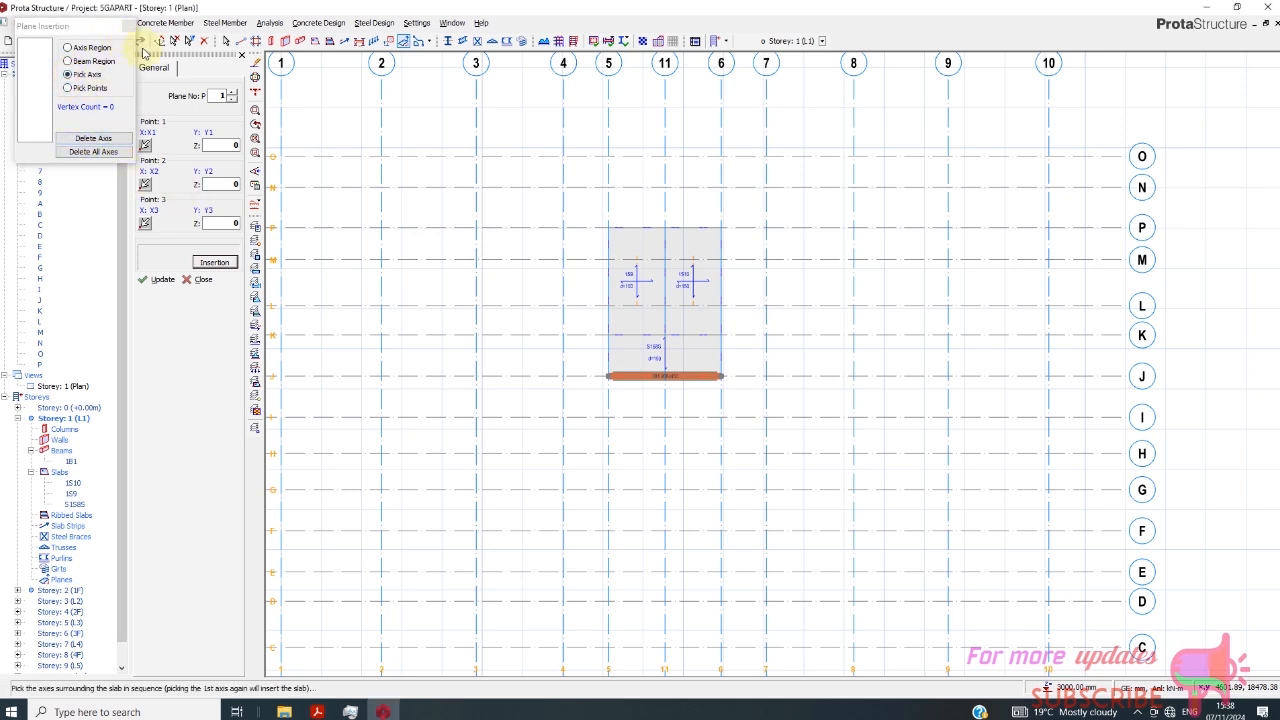
{"action": "left_click", "coordinate": [607, 213]}
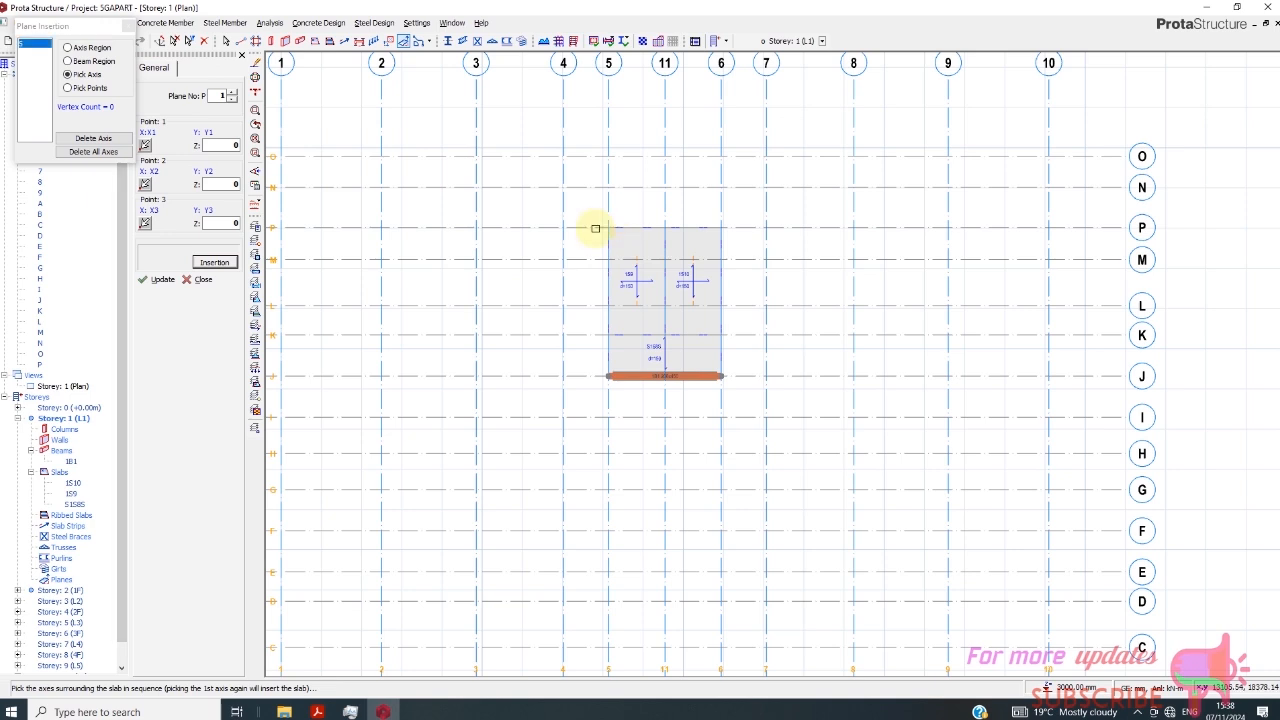
{"action": "left_click", "coordinate": [590, 229]}
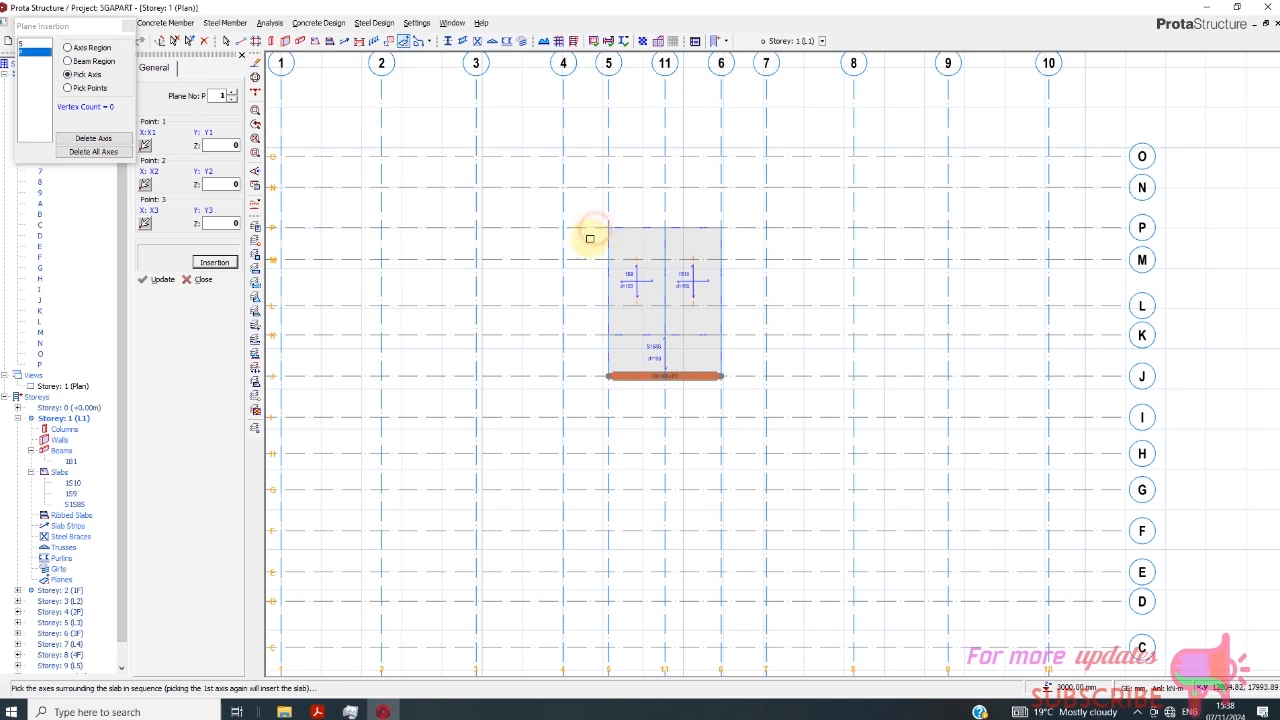
{"action": "left_click", "coordinate": [666, 211]}
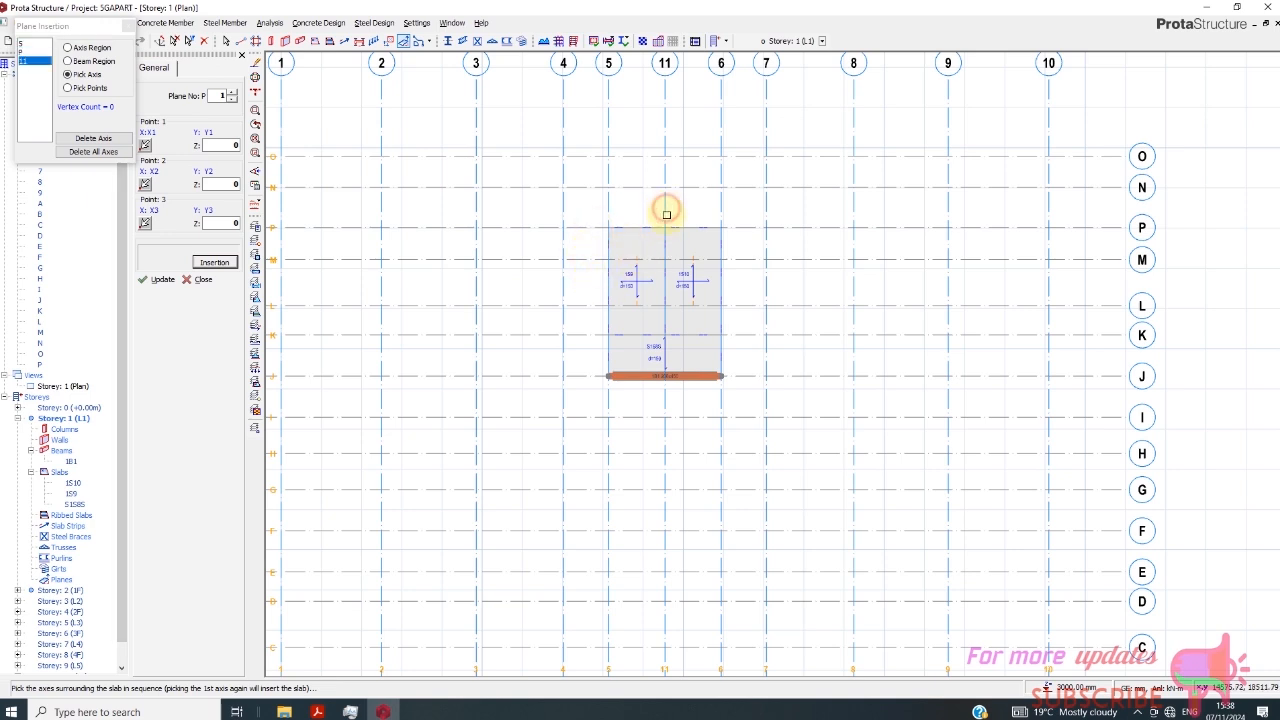
{"action": "left_click", "coordinate": [596, 334]}
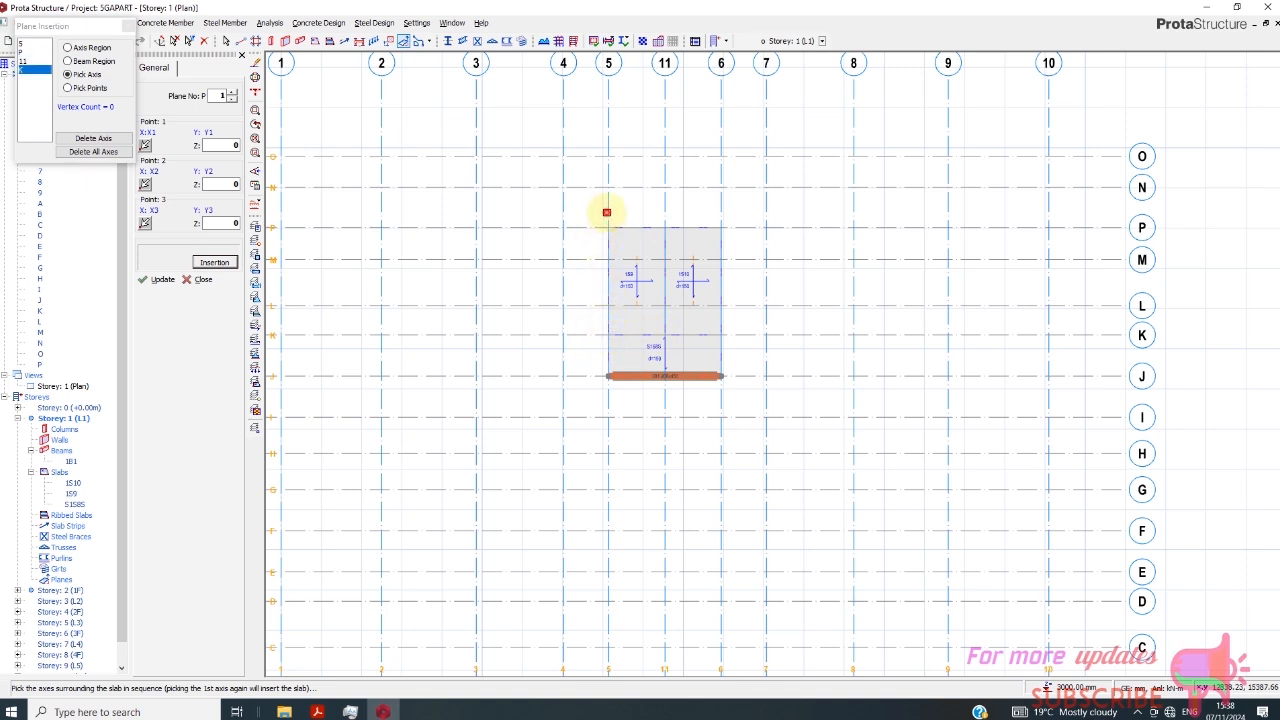
{"action": "left_click", "coordinate": [606, 212]}
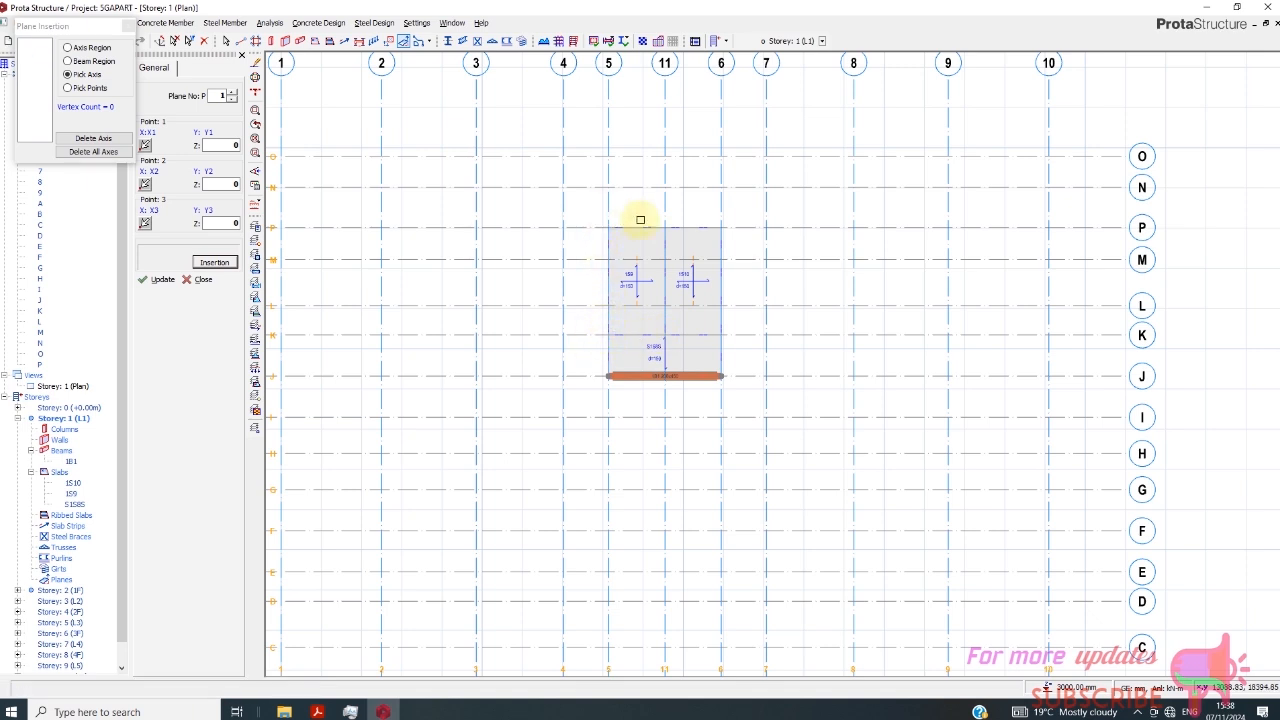
- Try to insert the plane with the Pick Points method at the intersections of axes 5 and 11 with P and K, then cancel the command
{"action": "left_click", "coordinate": [68, 88]}
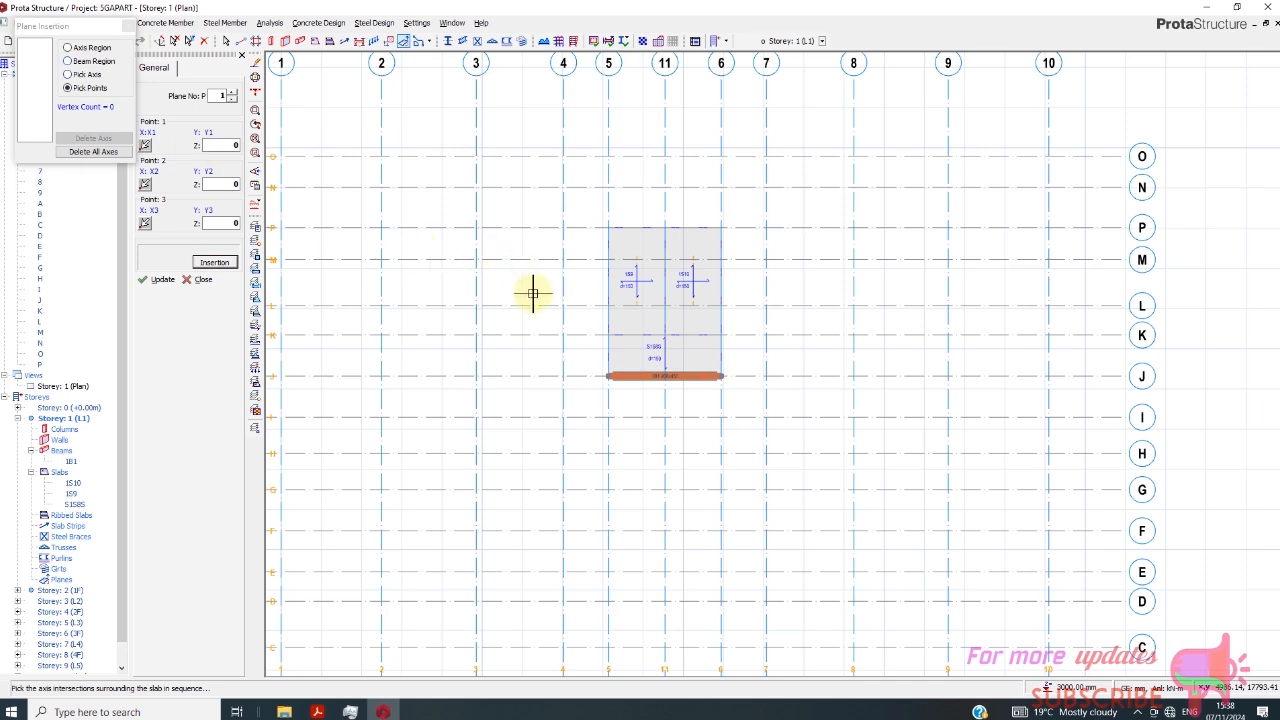
{"action": "scroll", "coordinate": [529, 291], "scroll_direction": "down", "scroll_amount": 1}
{"action": "left_click", "coordinate": [588, 236]}
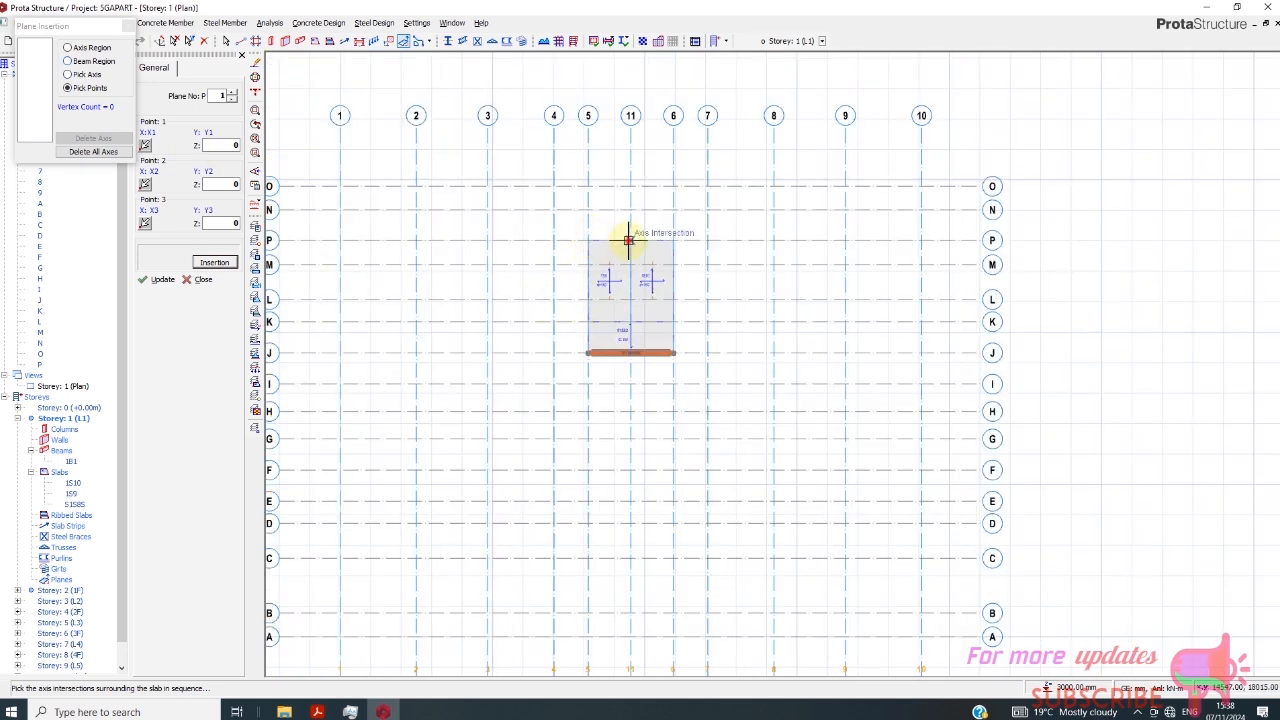
{"action": "left_click", "coordinate": [628, 240]}
{"action": "left_click", "coordinate": [635, 316]}
{"action": "left_click", "coordinate": [592, 320]}
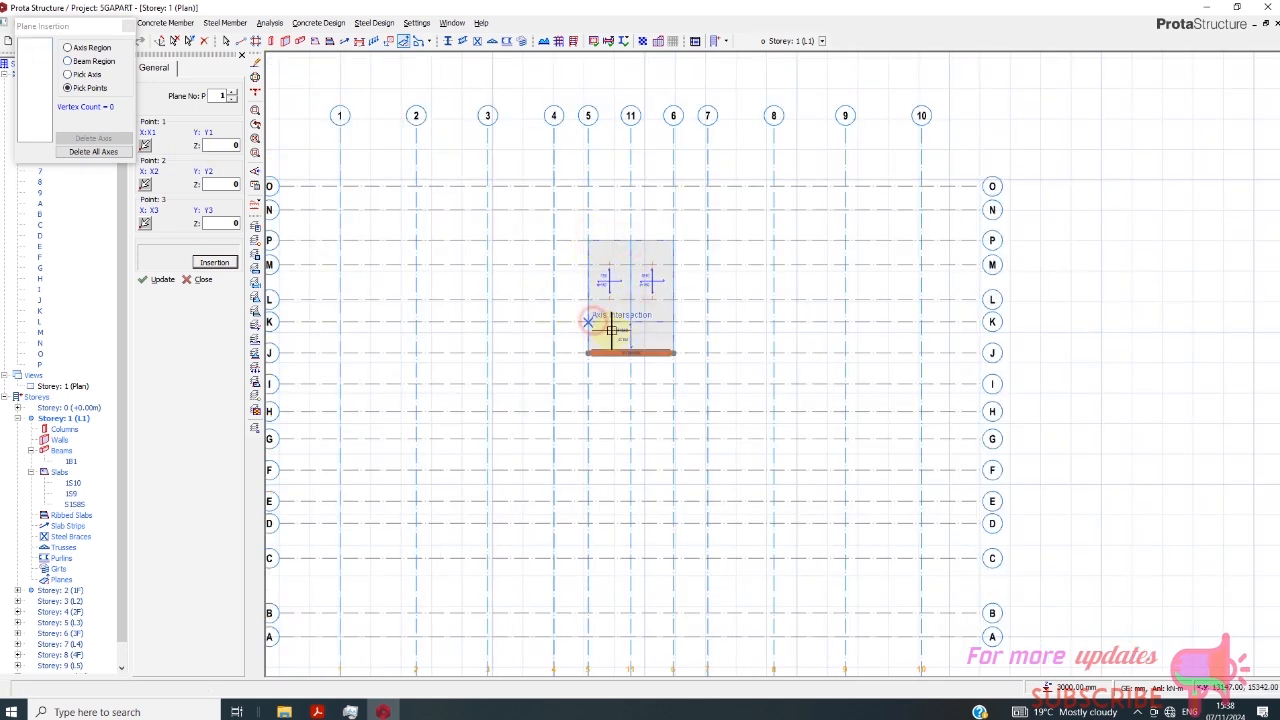
{"action": "left_click", "coordinate": [128, 30]}
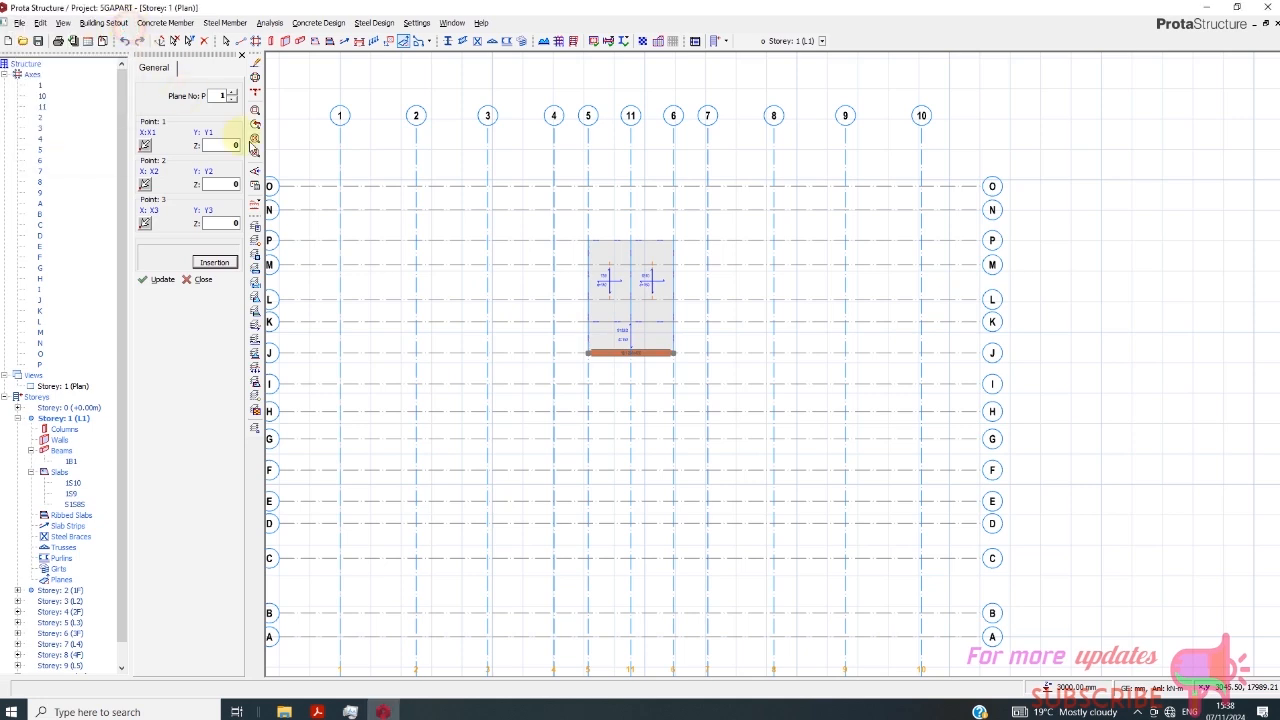
{"action": "scroll", "coordinate": [472, 247], "scroll_direction": "down", "scroll_amount": 1}
{"action": "key", "text": "Escape"}
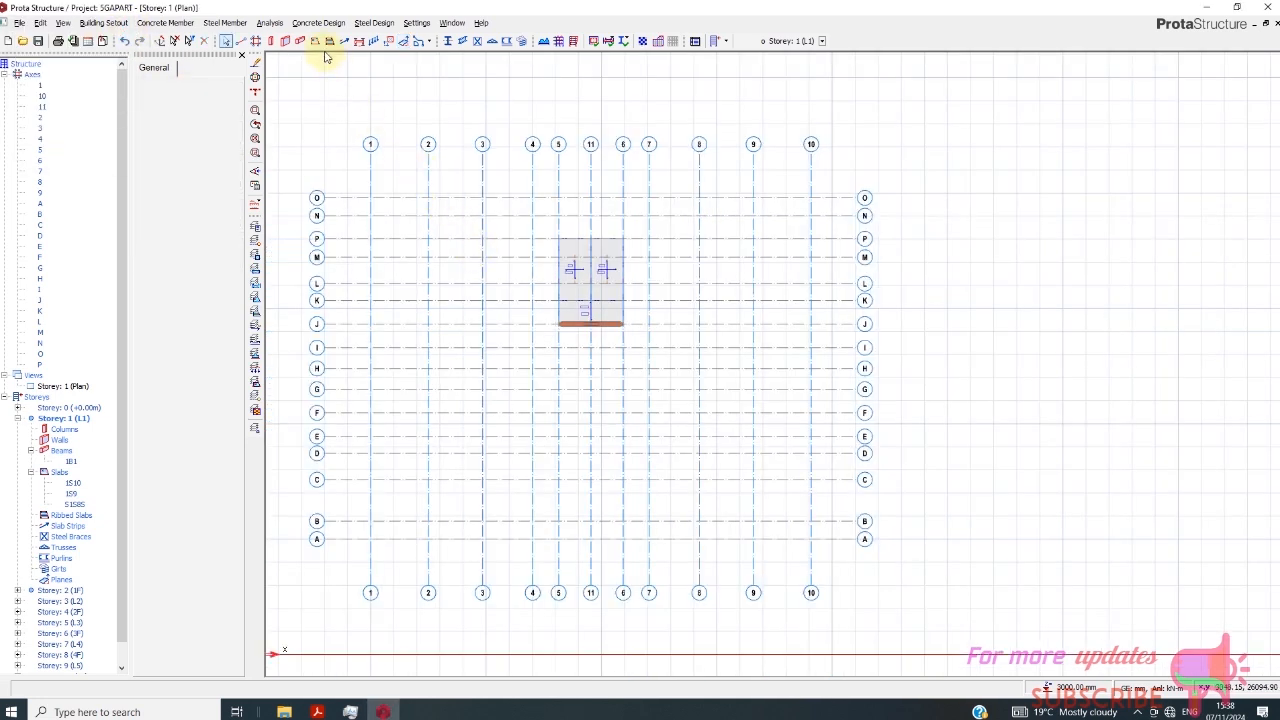
- Insert a plane over the slab between axes 5 and 11 and axes K and P by picking its corner intersections
{"action": "left_click", "coordinate": [405, 41]}
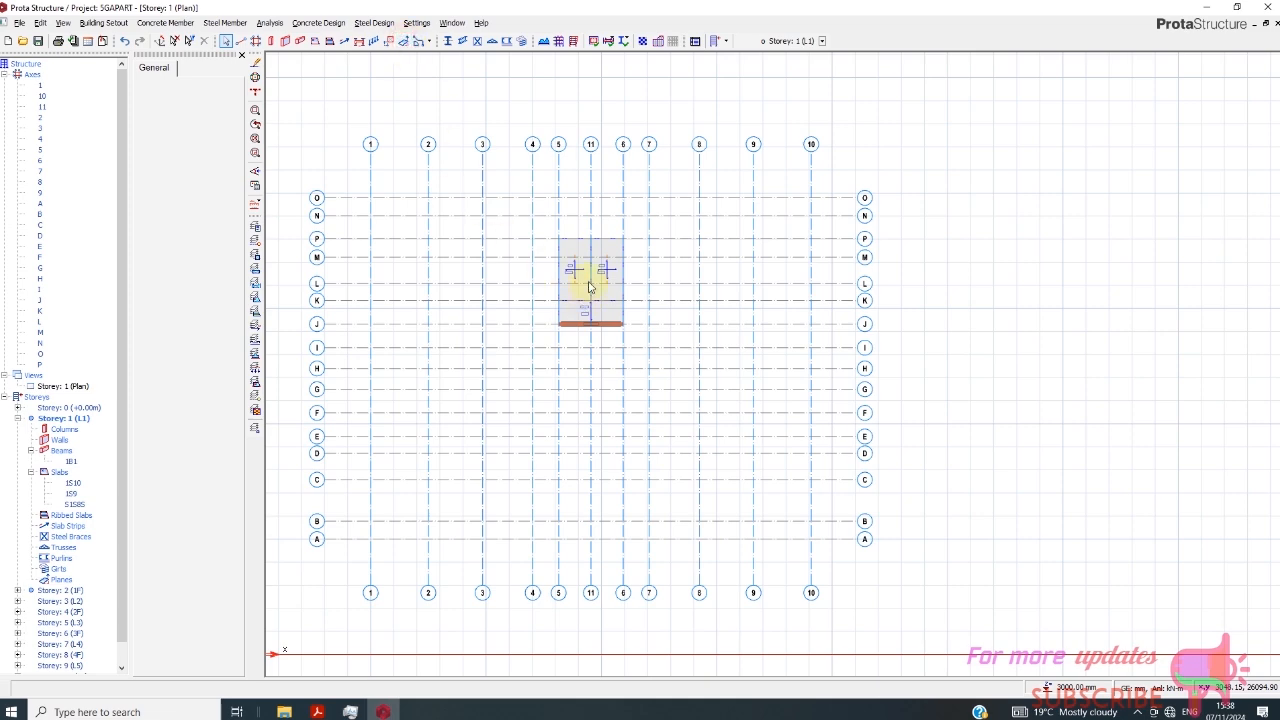
{"action": "scroll", "coordinate": [563, 297], "scroll_direction": "up", "scroll_amount": 5}
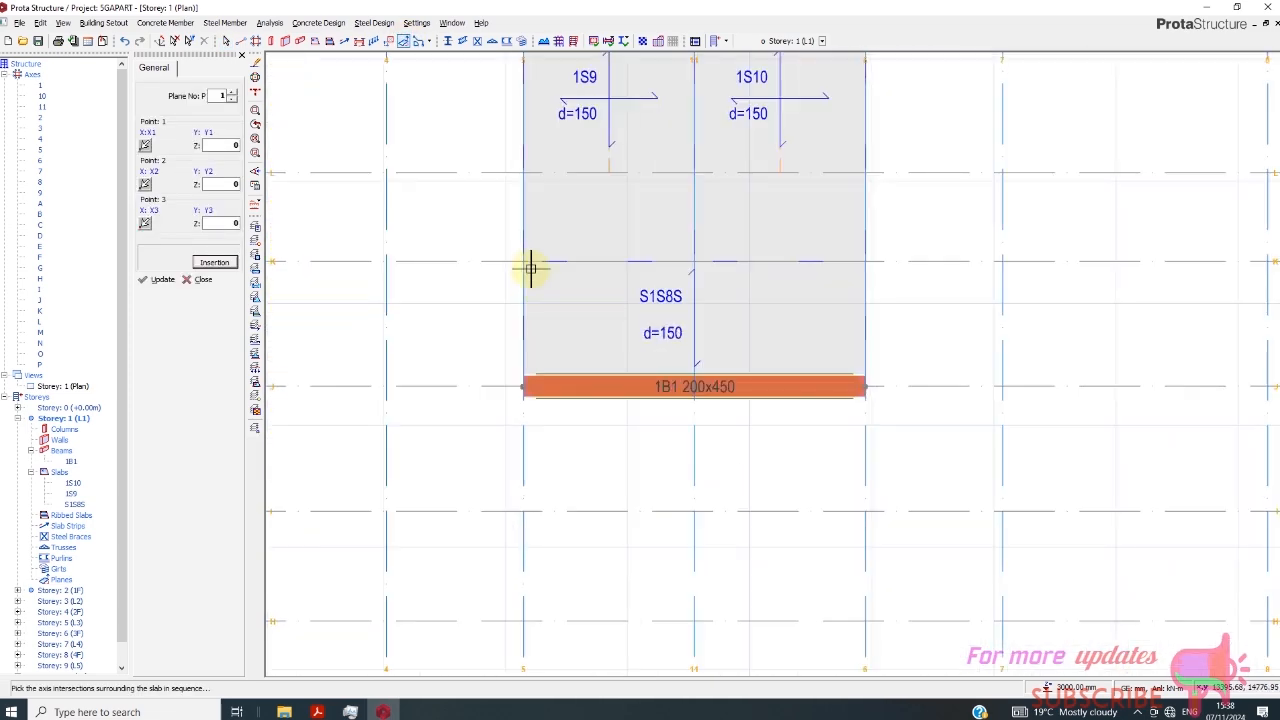
{"action": "left_click", "coordinate": [214, 262]}
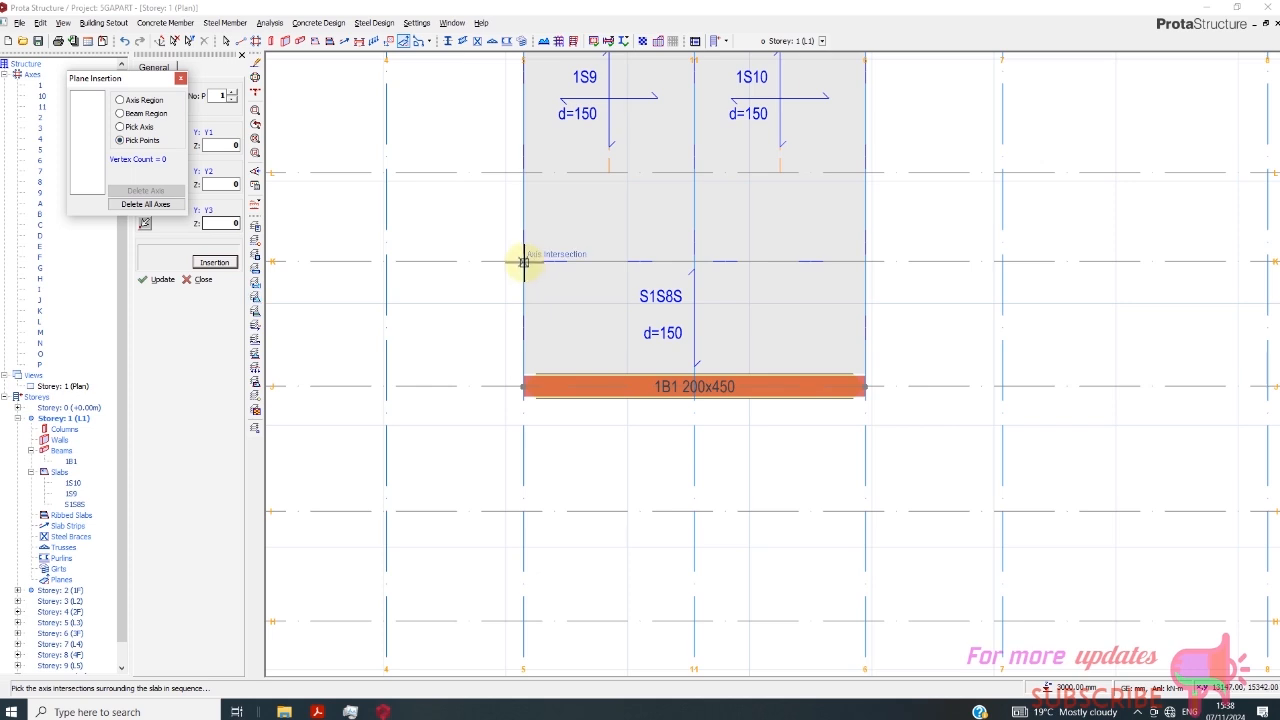
{"action": "left_click", "coordinate": [698, 260]}
{"action": "scroll", "coordinate": [609, 474], "scroll_direction": "down", "scroll_amount": 3}
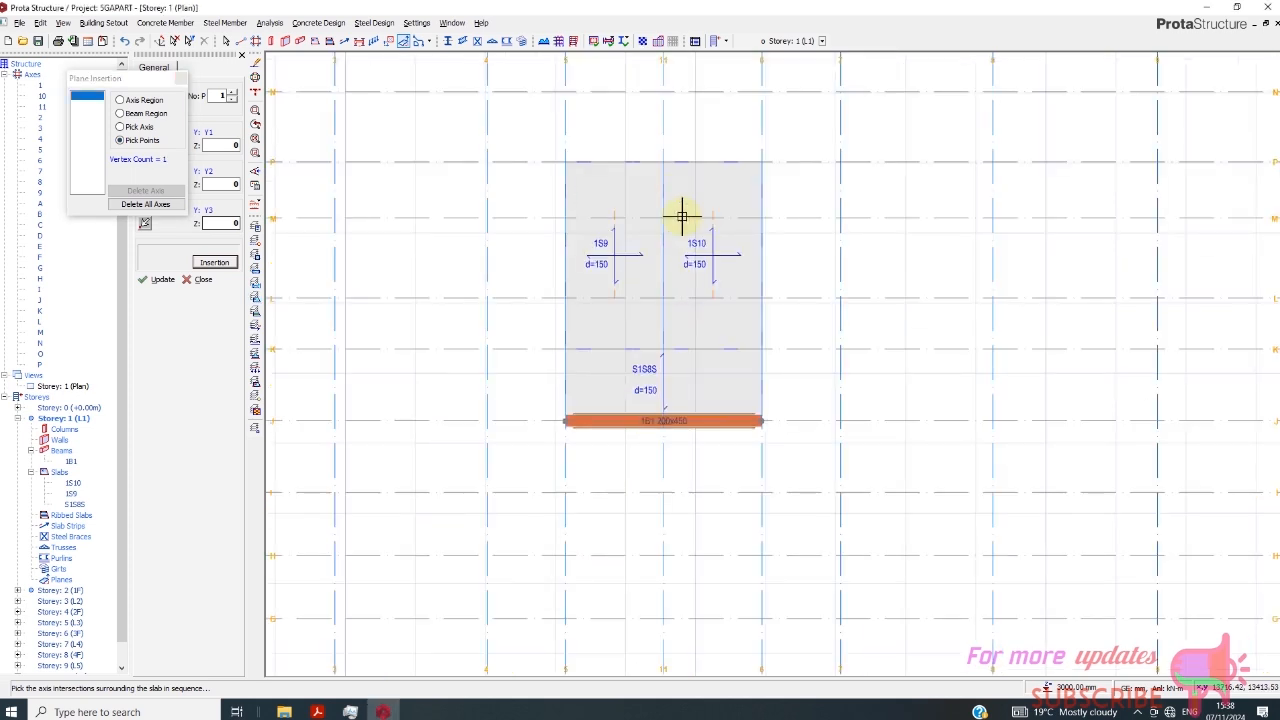
{"action": "left_click", "coordinate": [667, 164]}
{"action": "left_click", "coordinate": [566, 163]}
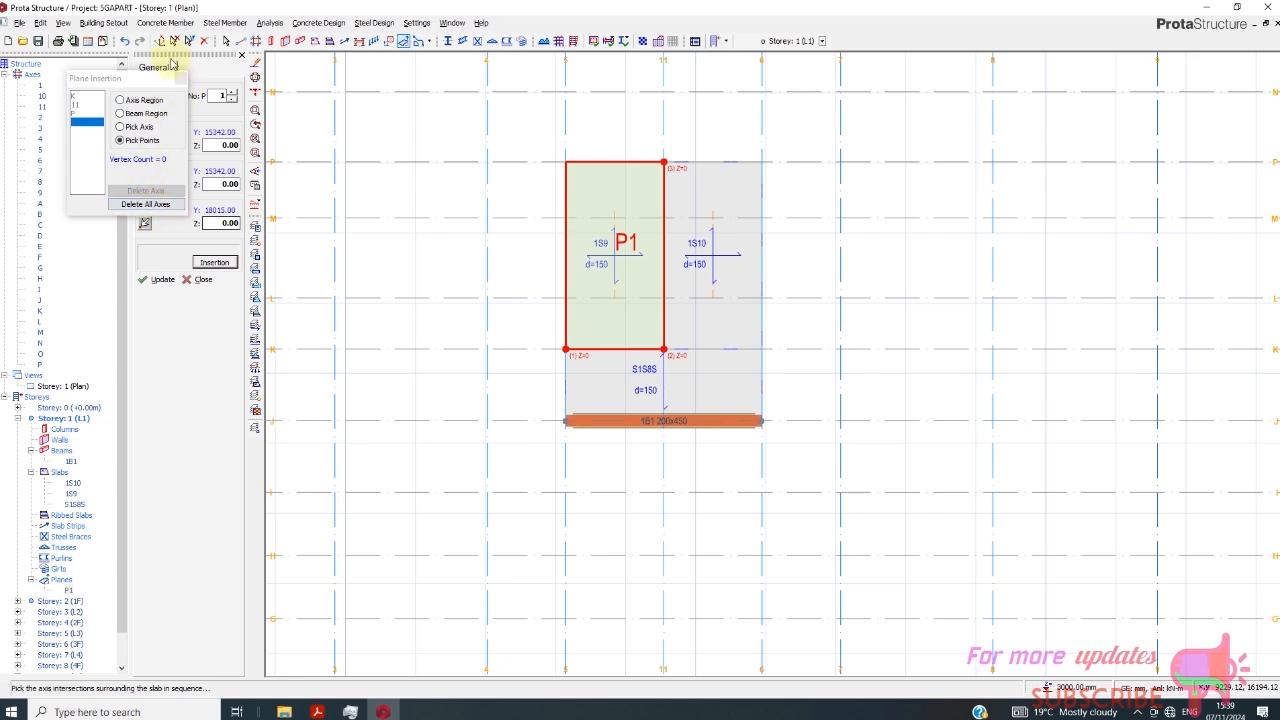
{"action": "left_click", "coordinate": [229, 223]}
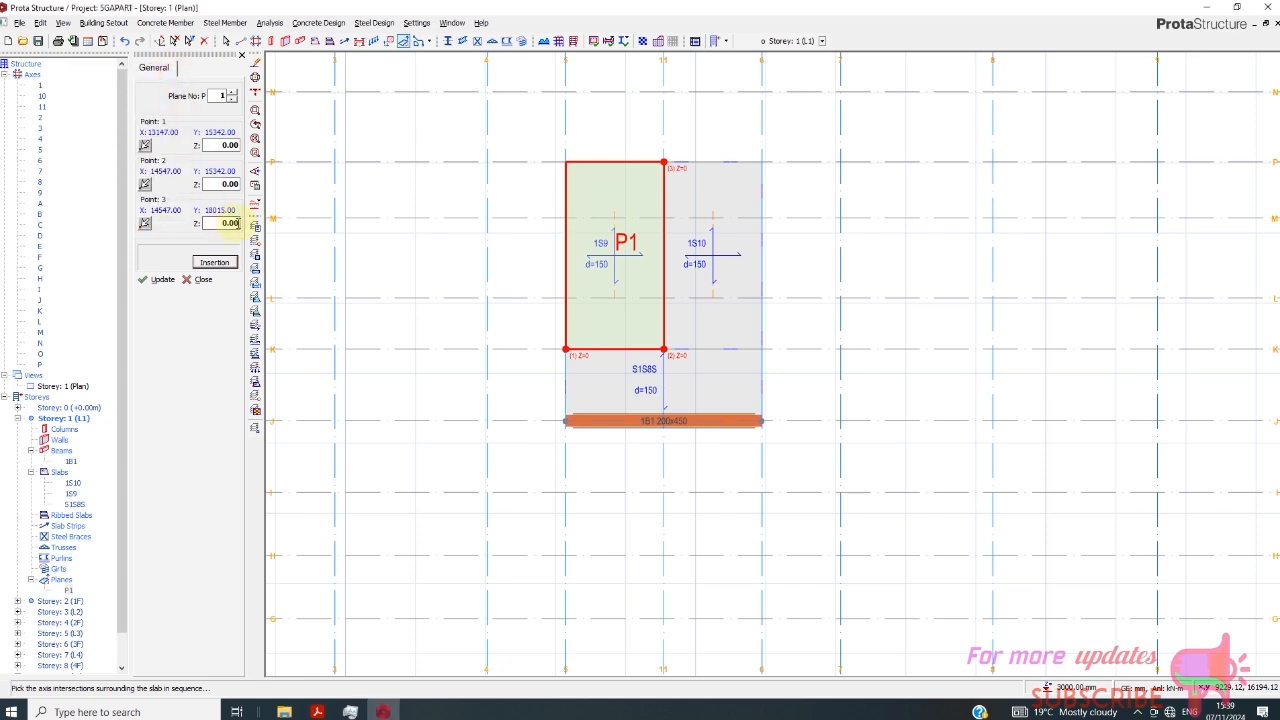
{"action": "key", "text": "Escape"}
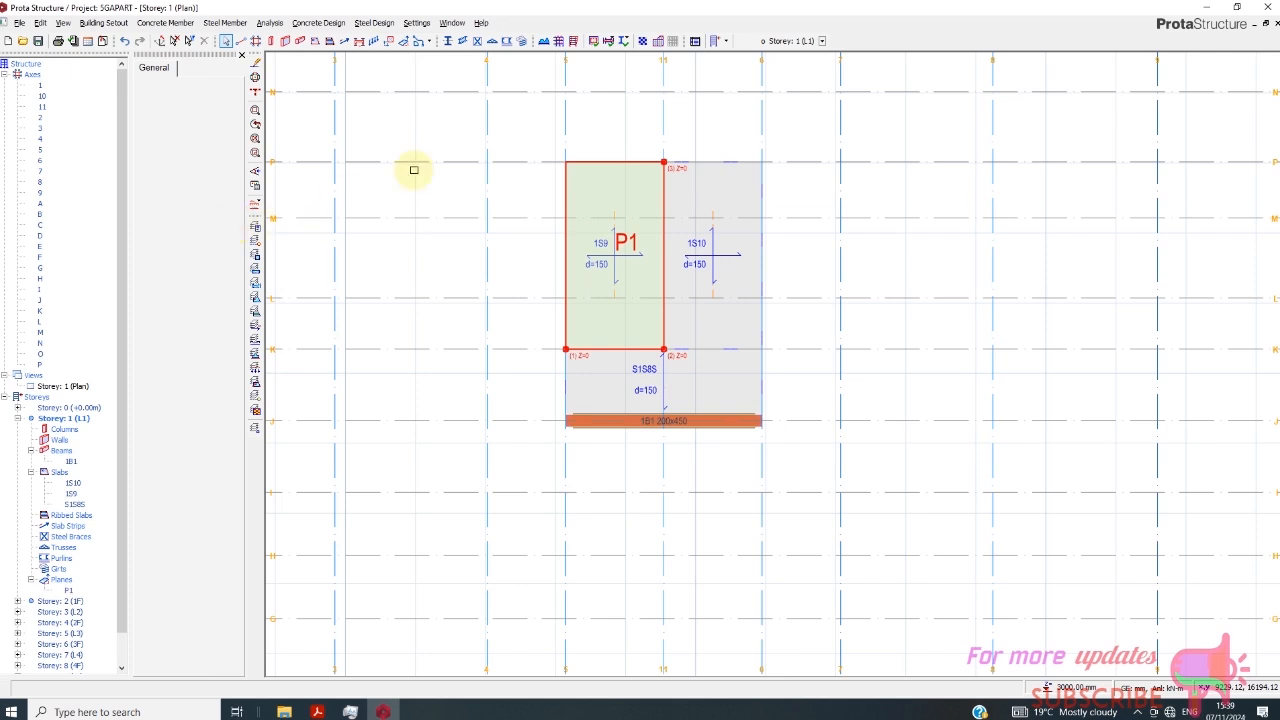
{"action": "left_click", "coordinate": [405, 40]}
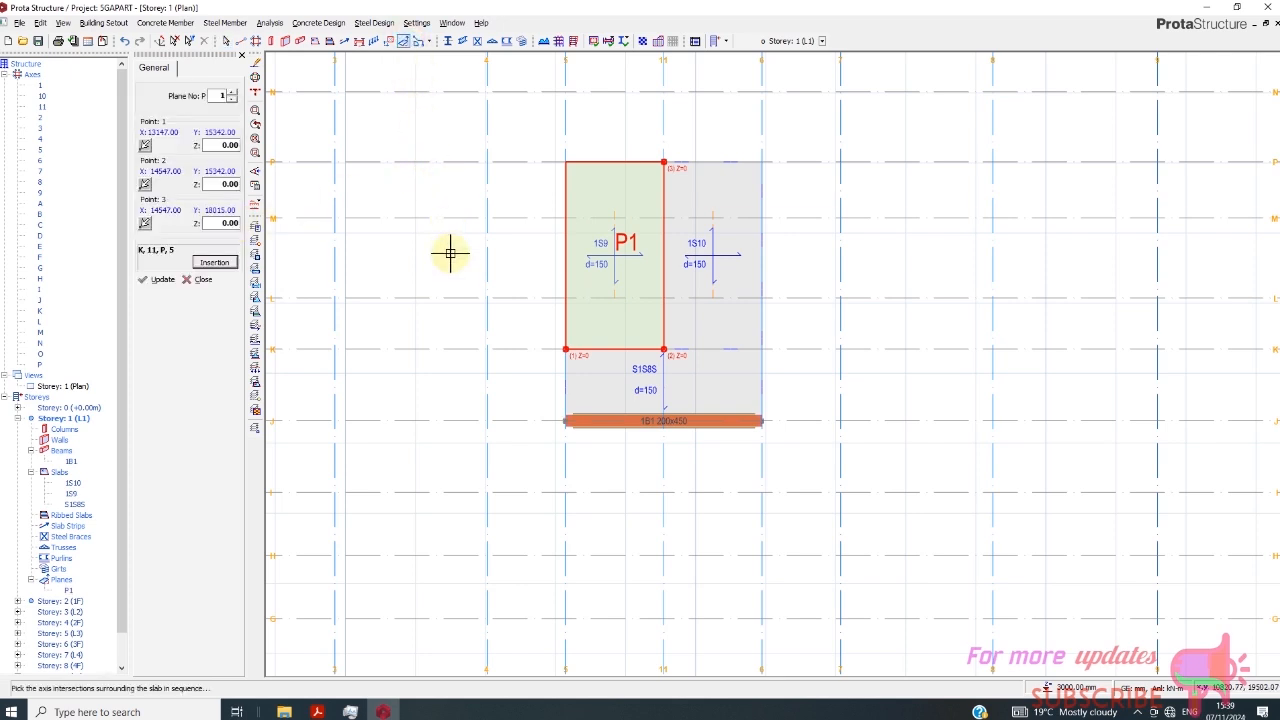
{"action": "scroll", "coordinate": [656, 275], "scroll_direction": "up", "scroll_amount": 1}
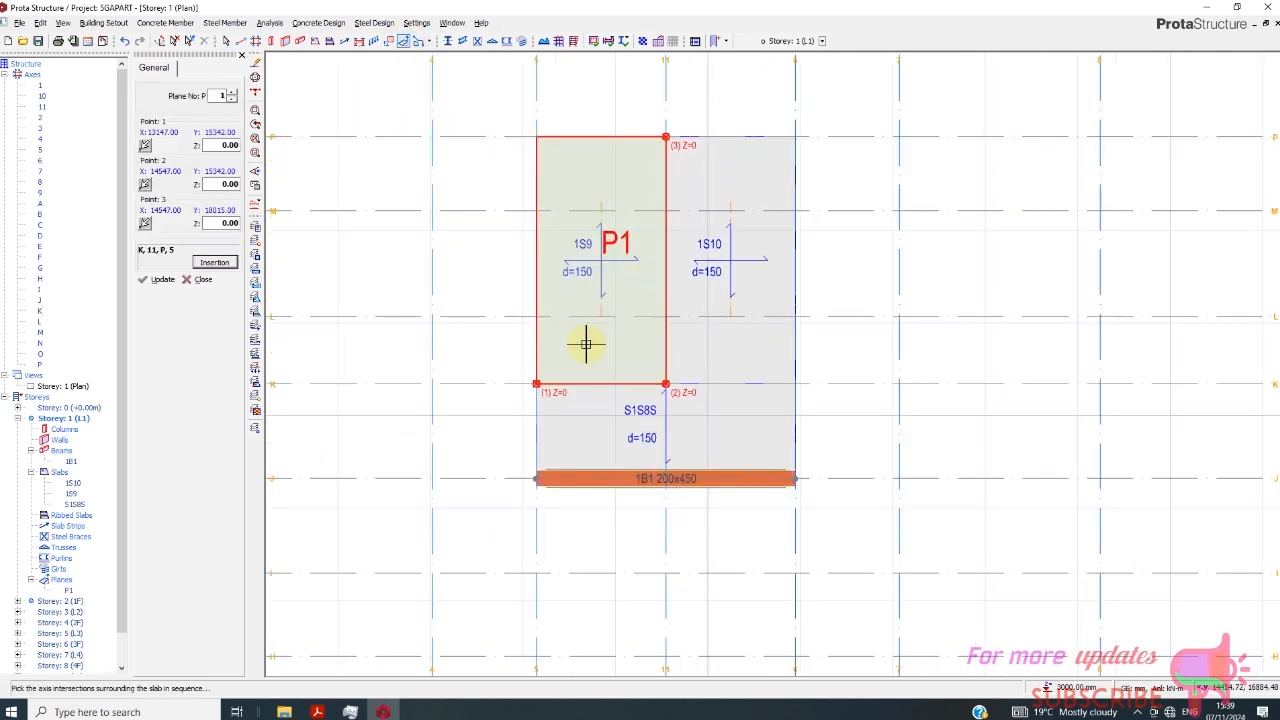
{"action": "left_click", "coordinate": [199, 279]}
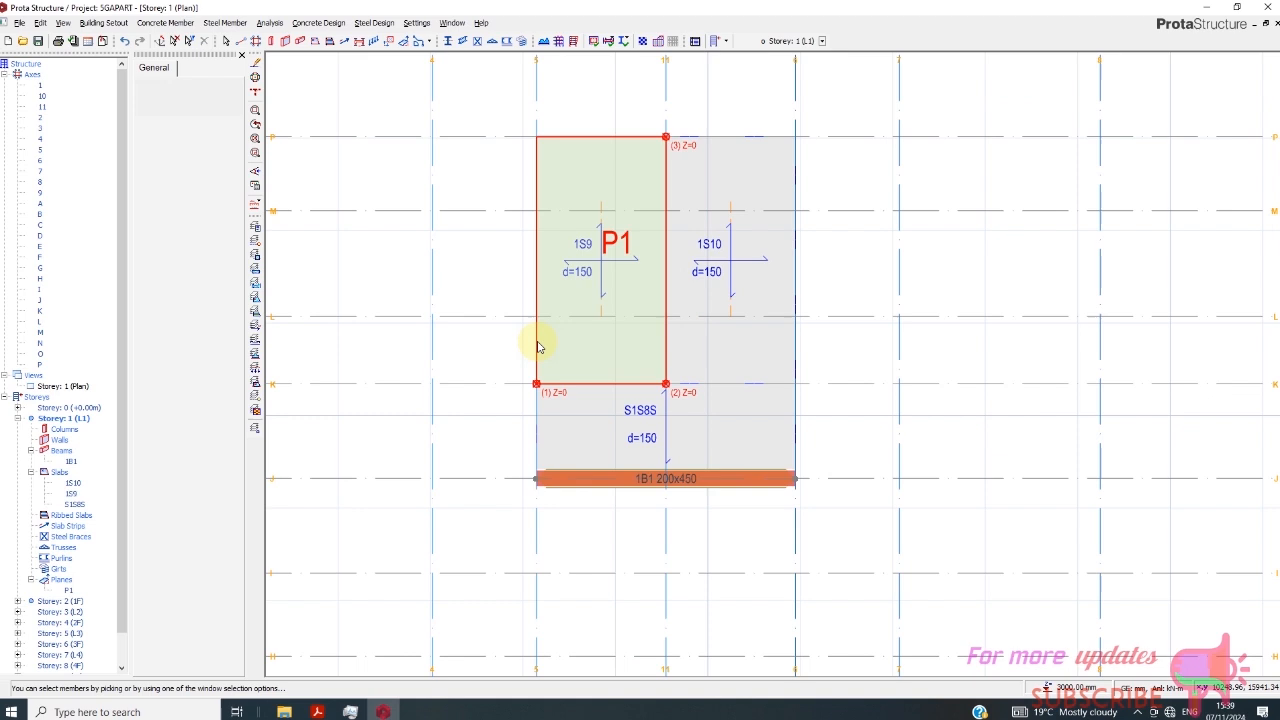
- Set the Z value of point 3 of plane P1 to -1500 mm
{"action": "right_click", "coordinate": [609, 138]}
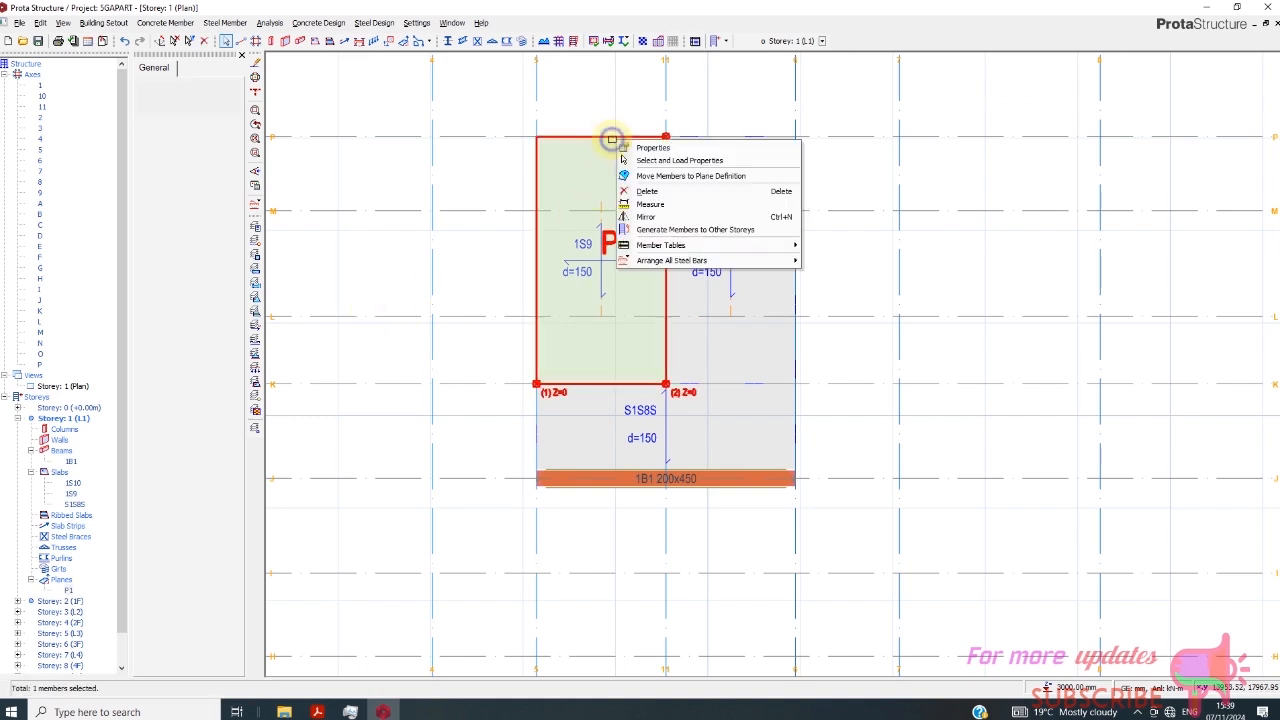
{"action": "left_click", "coordinate": [659, 143]}
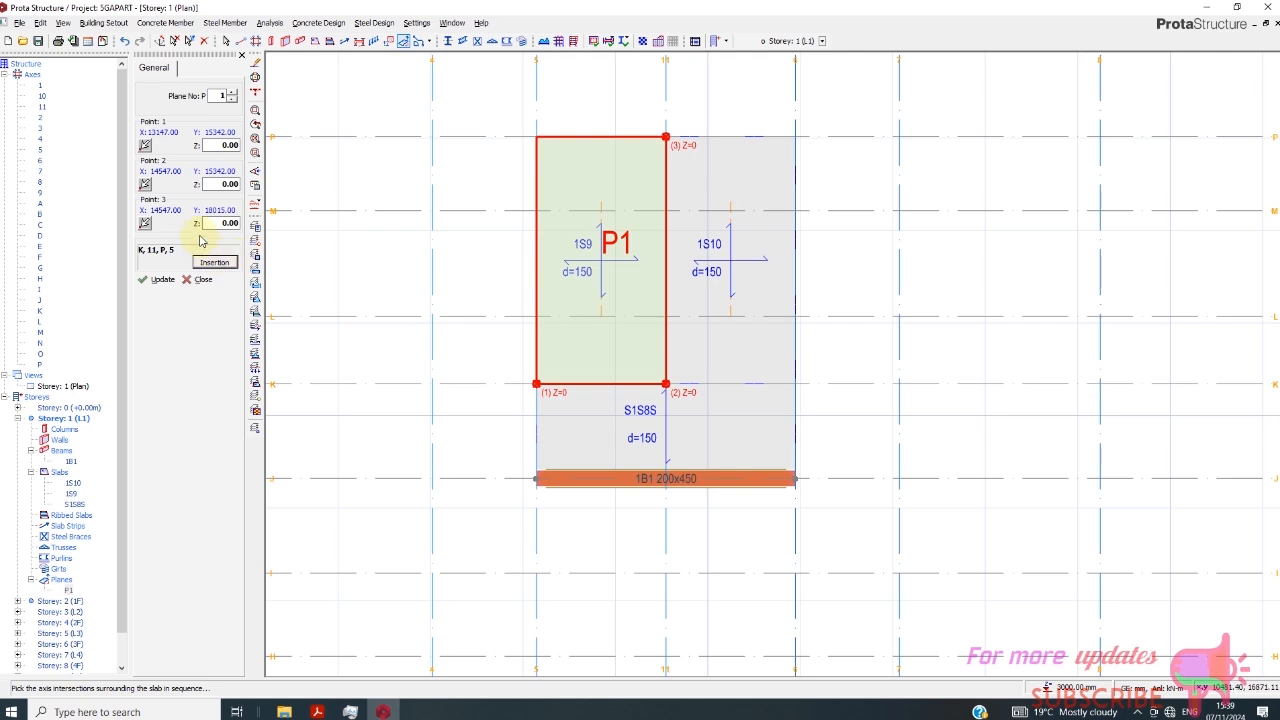
{"action": "double_click", "coordinate": [211, 223]}
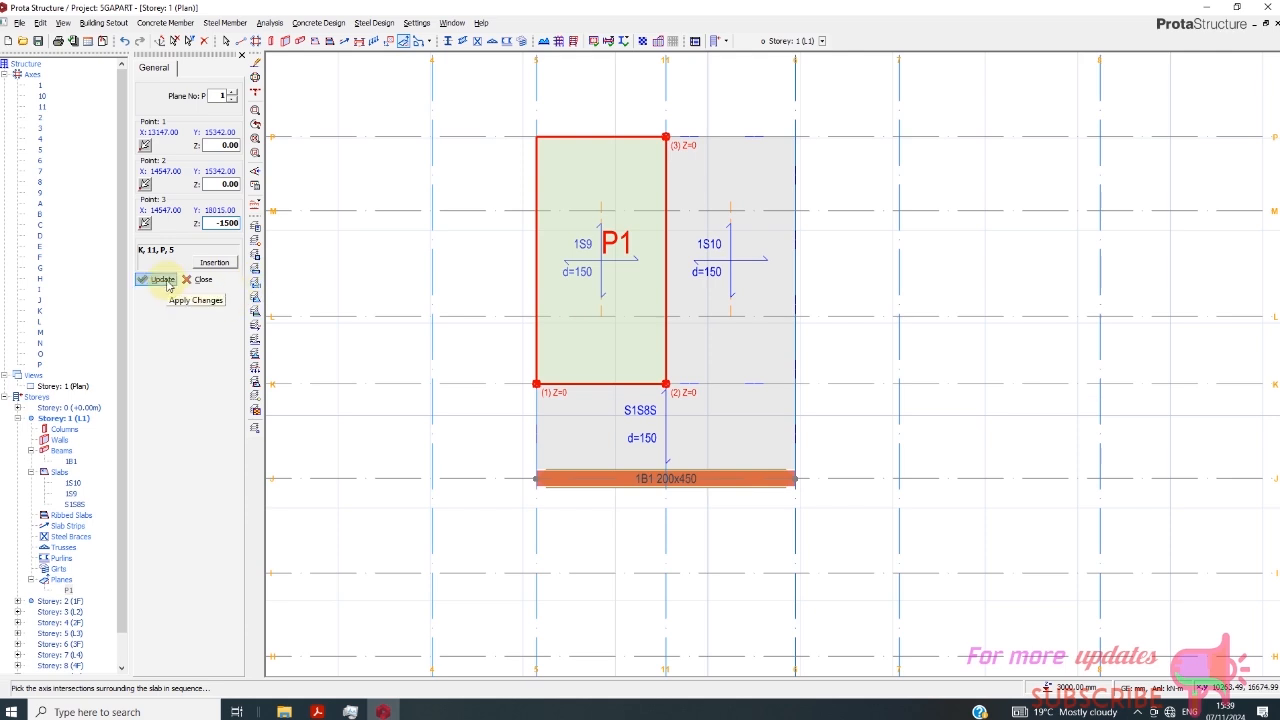
{"action": "left_click", "coordinate": [165, 281]}
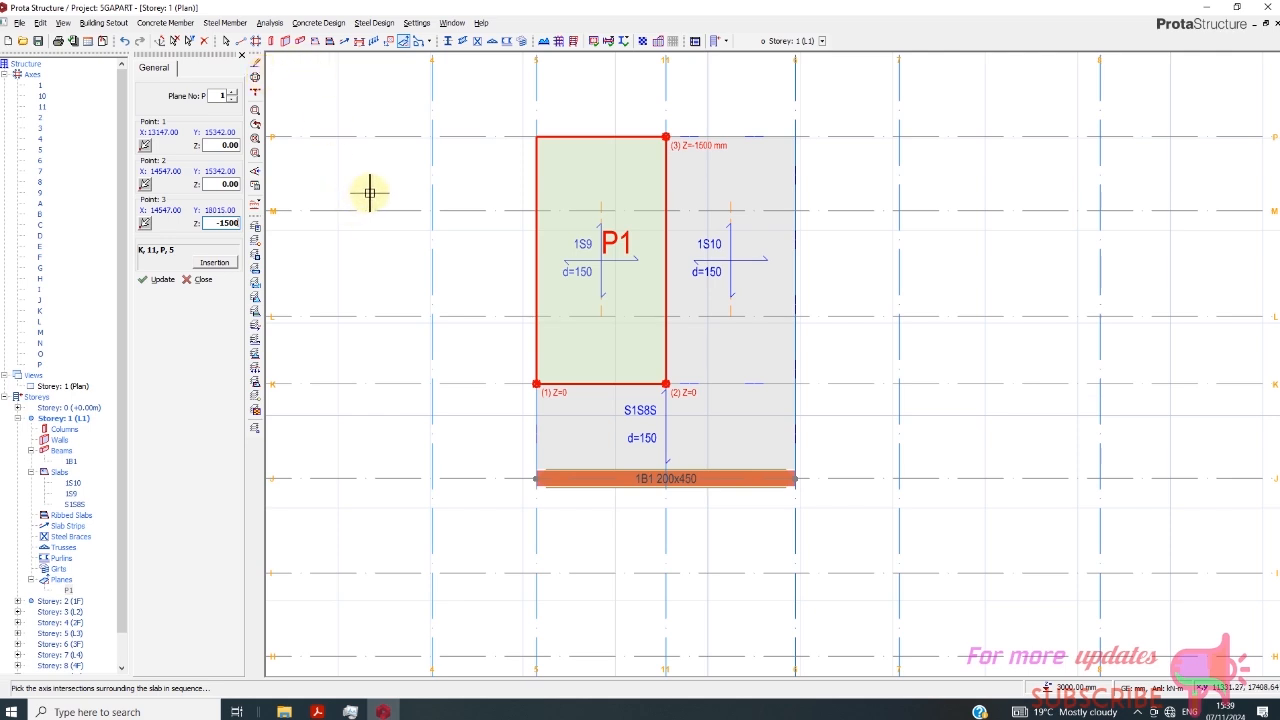
{"action": "left_click", "coordinate": [201, 281]}
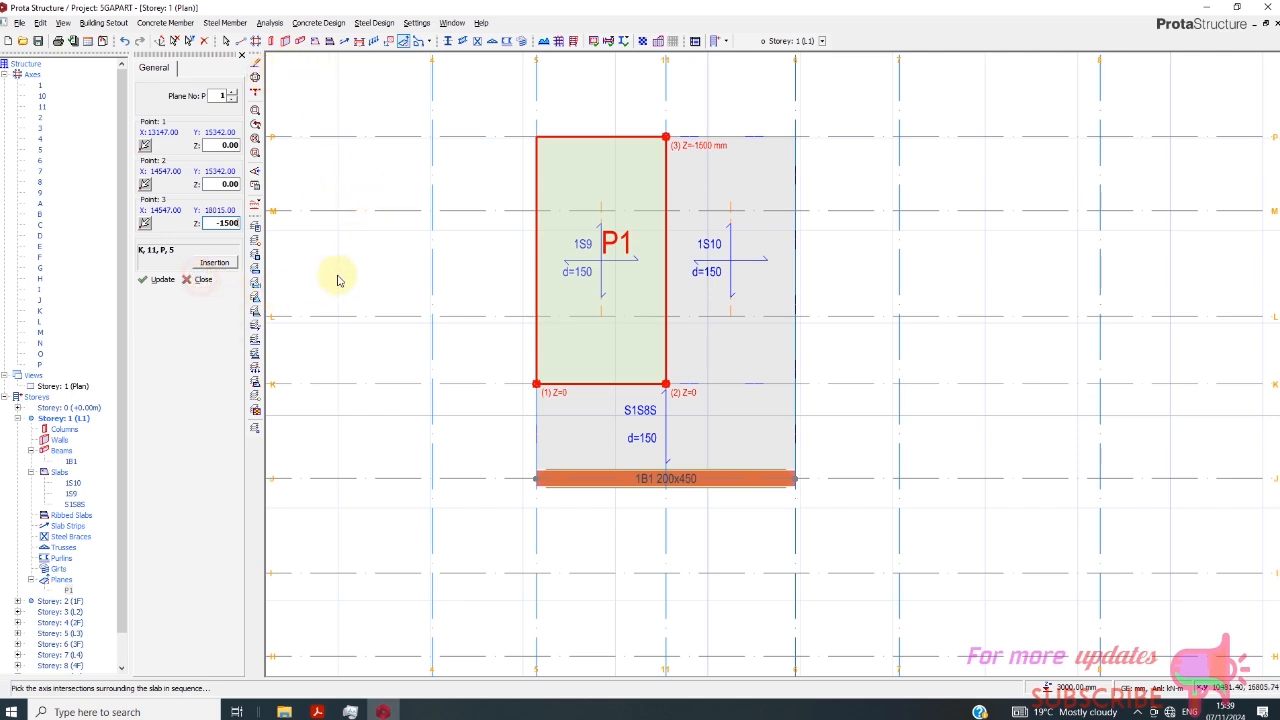
- Move the slab between axes 5 and 11 to the sloped definition of plane P1
{"action": "left_click", "coordinate": [612, 133]}
{"action": "right_click", "coordinate": [613, 134]}
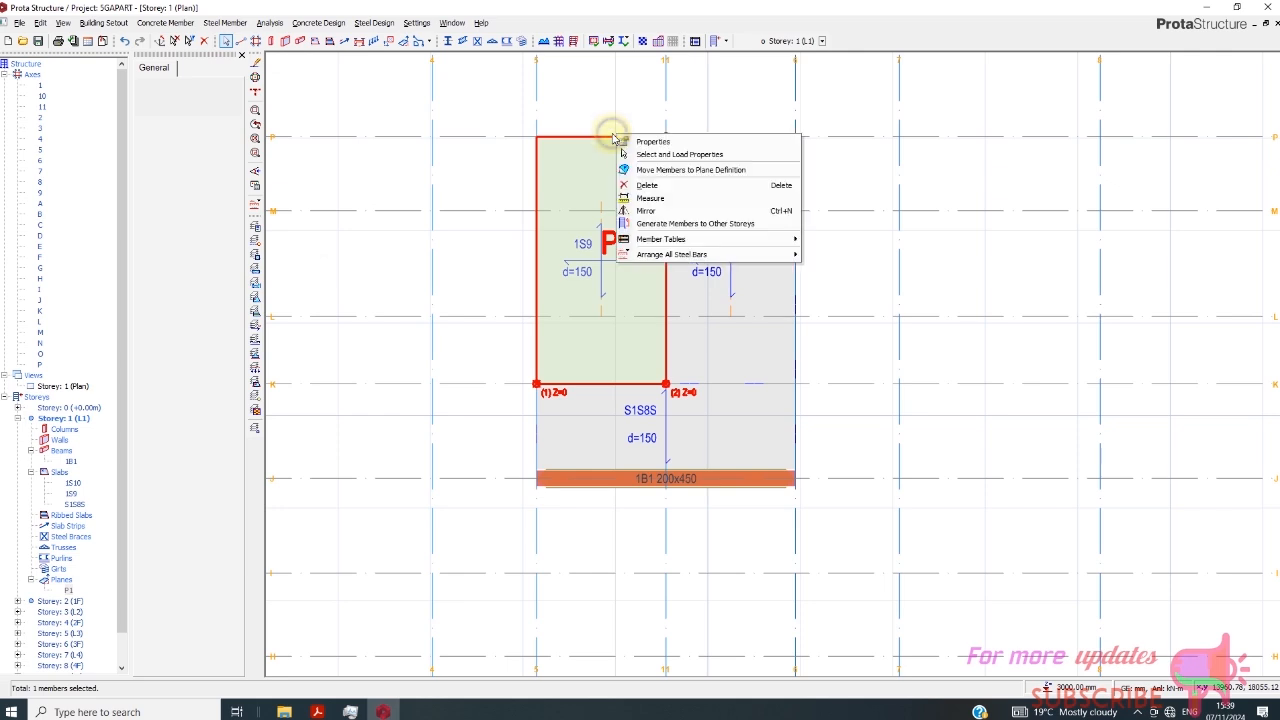
{"action": "left_click", "coordinate": [687, 170]}
{"action": "left_click", "coordinate": [698, 411]}
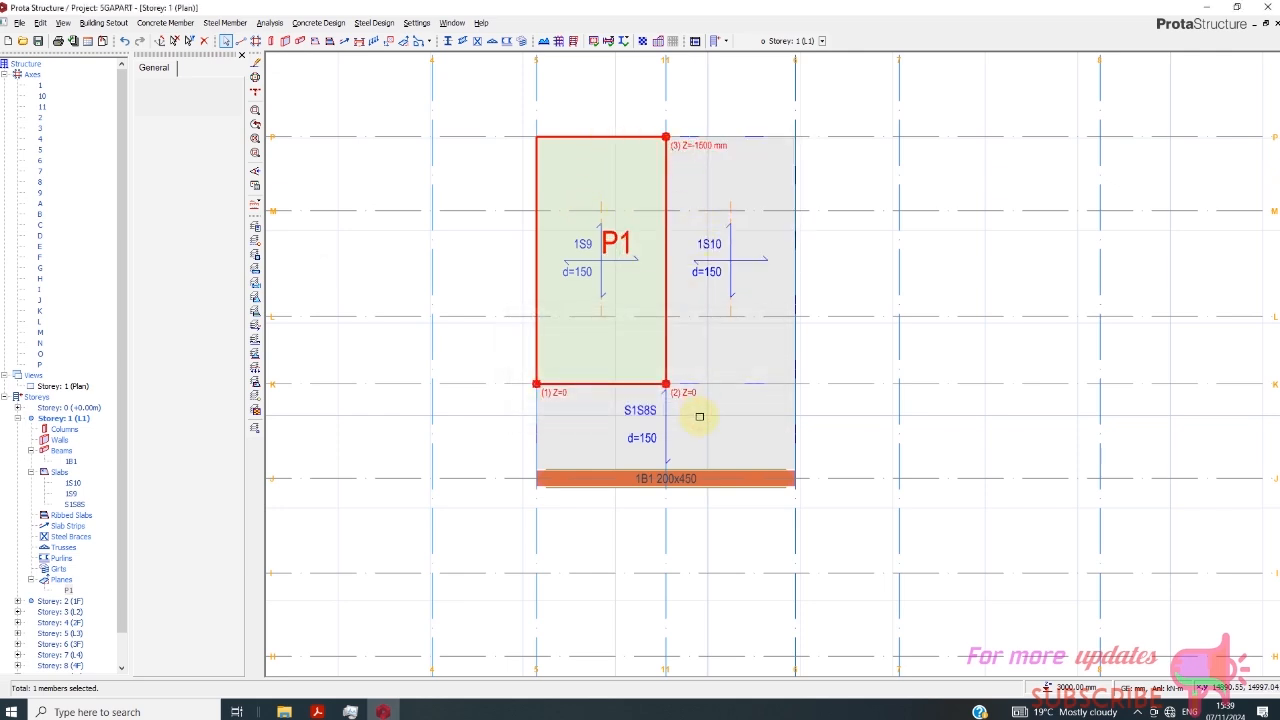
{"action": "scroll", "coordinate": [712, 146], "scroll_direction": "up", "scroll_amount": 2}
{"action": "scroll", "coordinate": [448, 155], "scroll_direction": "down", "scroll_amount": 2}
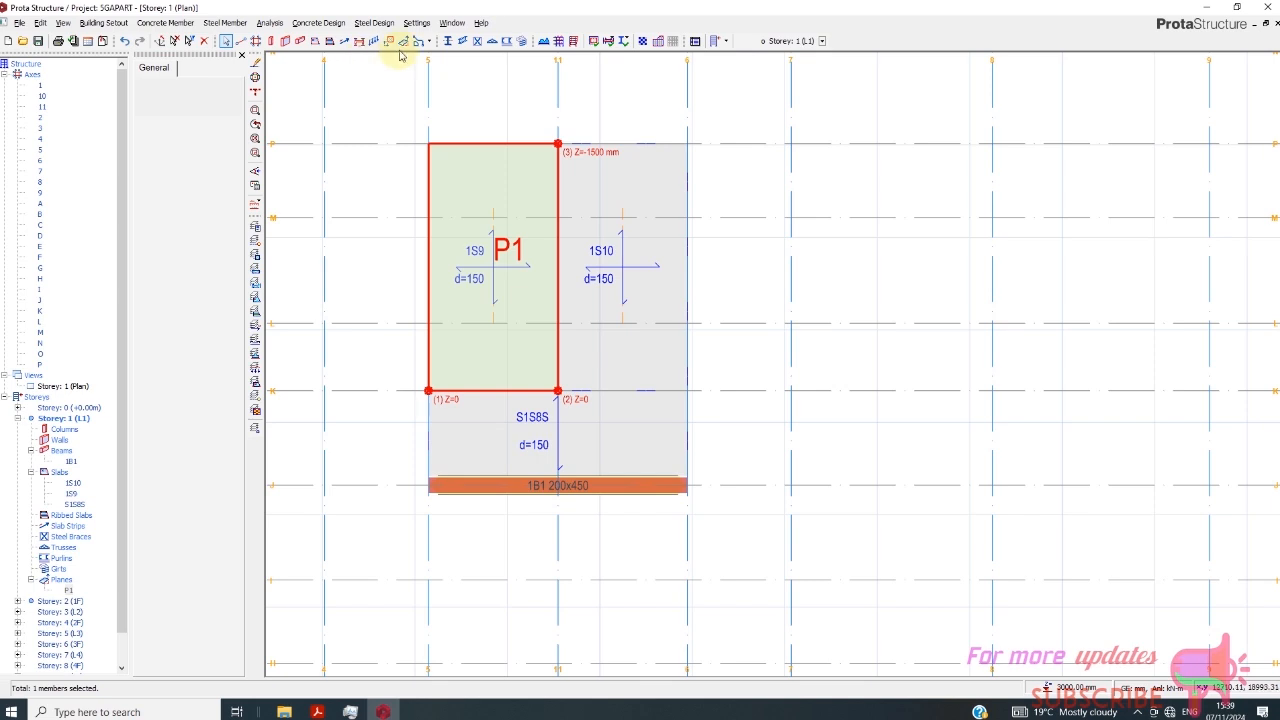
{"action": "left_click", "coordinate": [408, 43]}
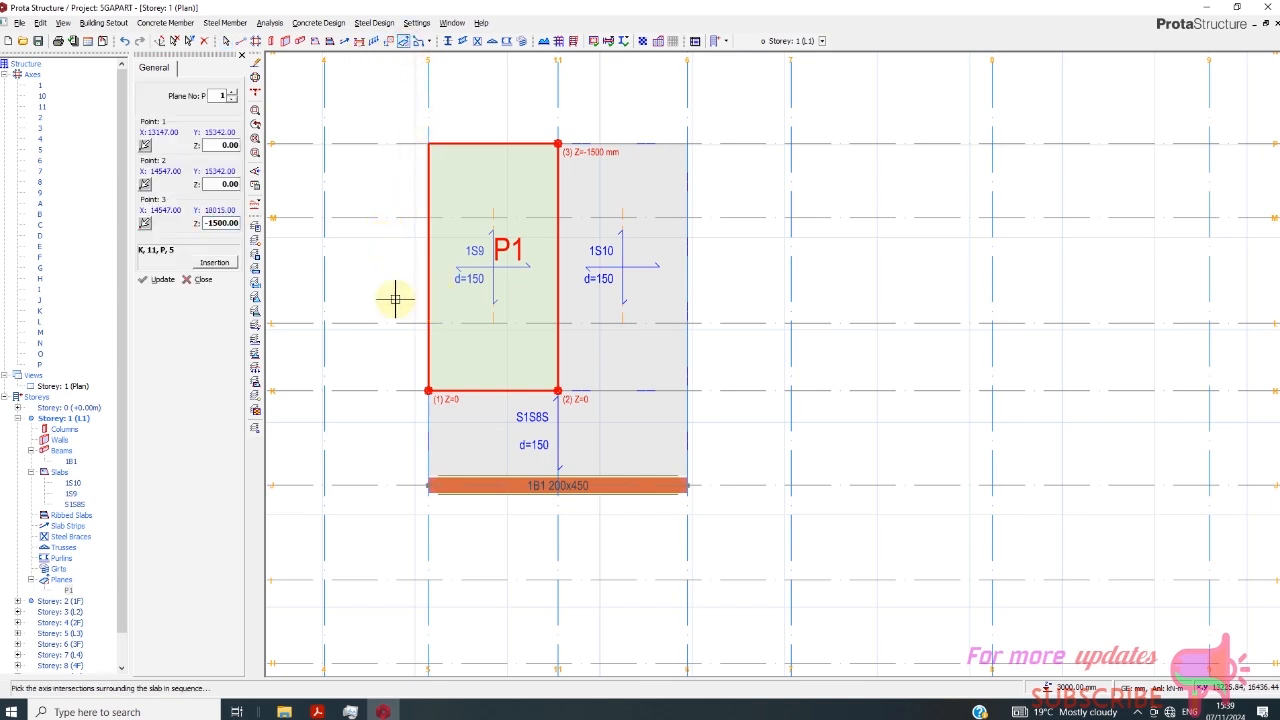
{"action": "left_click", "coordinate": [213, 223]}
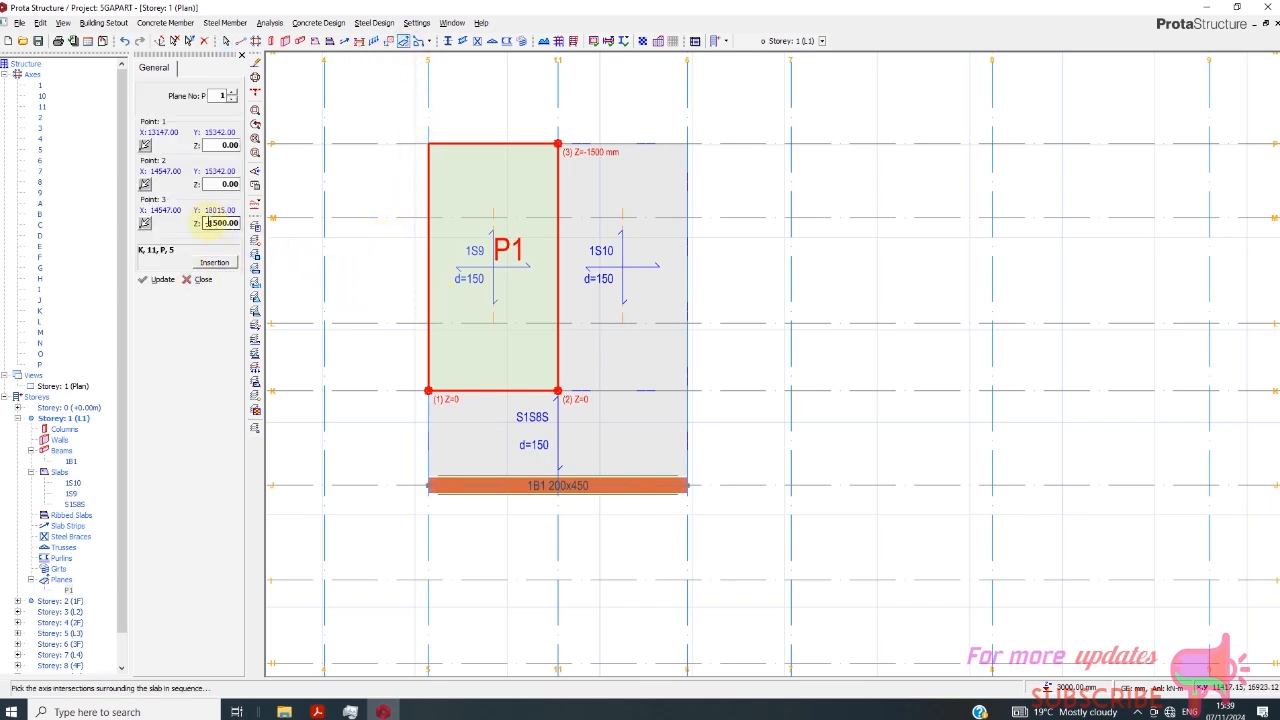
{"action": "double_click", "coordinate": [210, 222]}
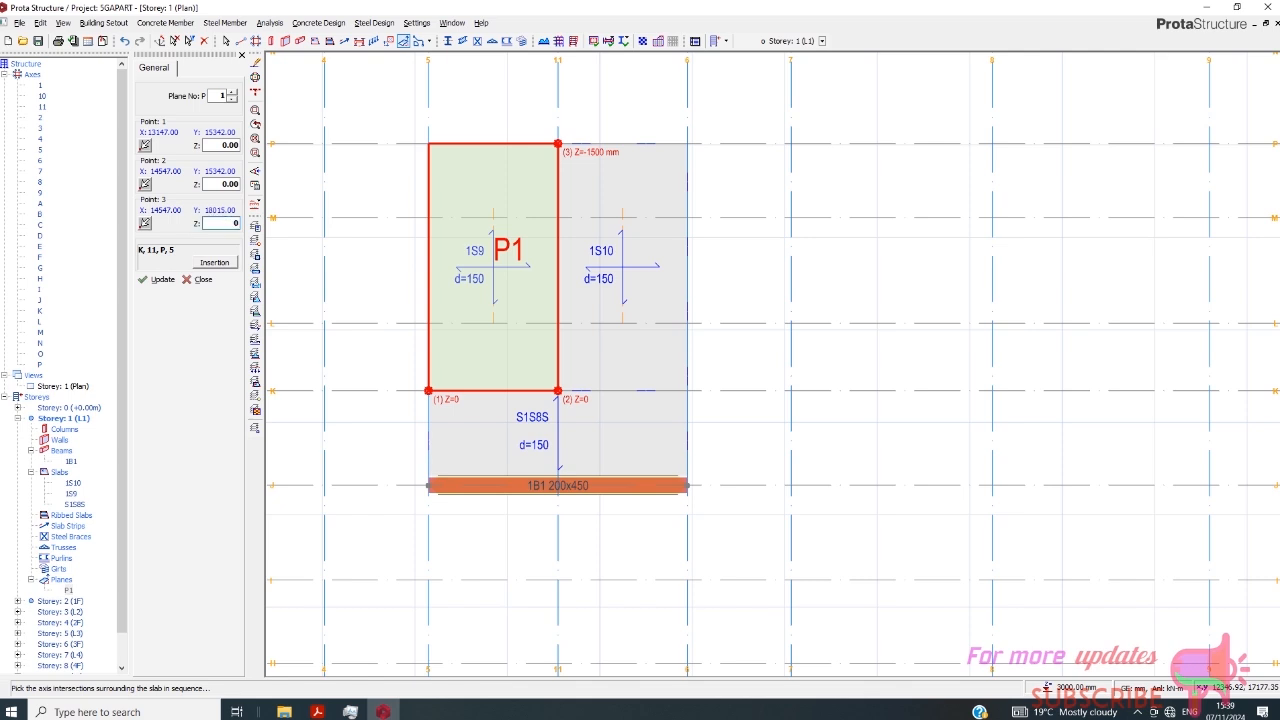
{"action": "left_click", "coordinate": [203, 282]}
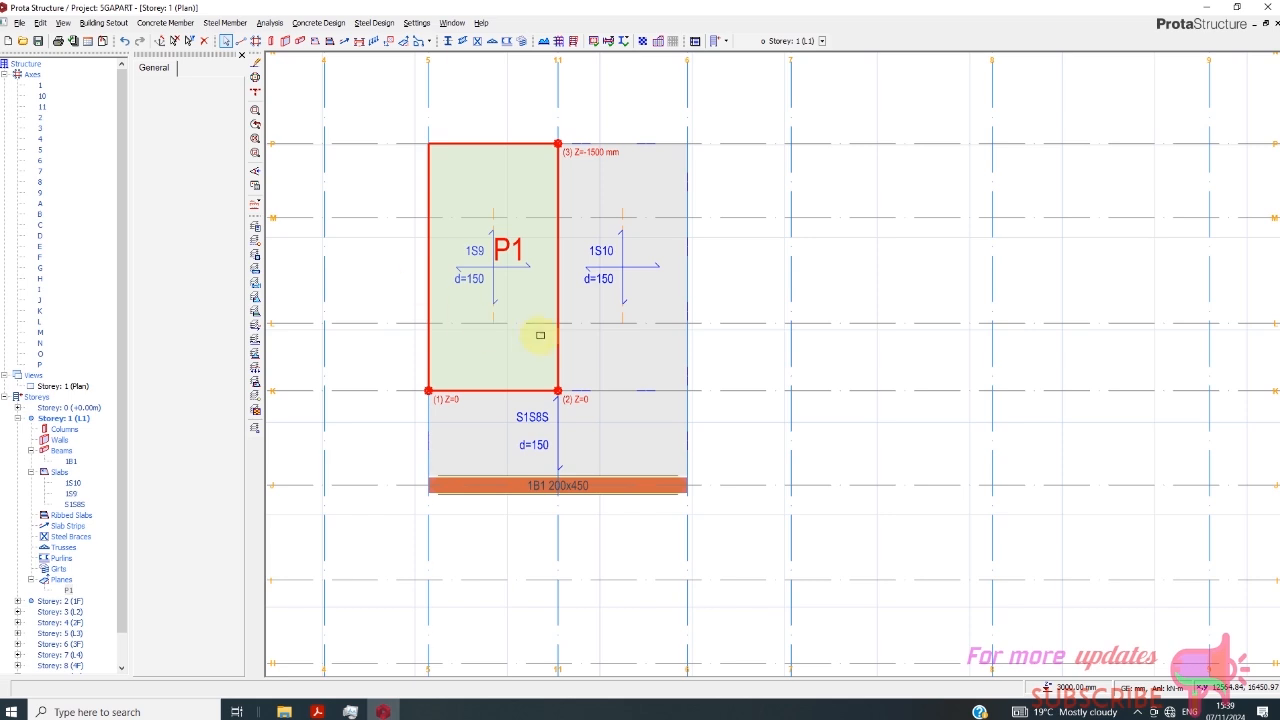
{"action": "scroll", "coordinate": [558, 330], "scroll_direction": "down", "scroll_amount": 3}
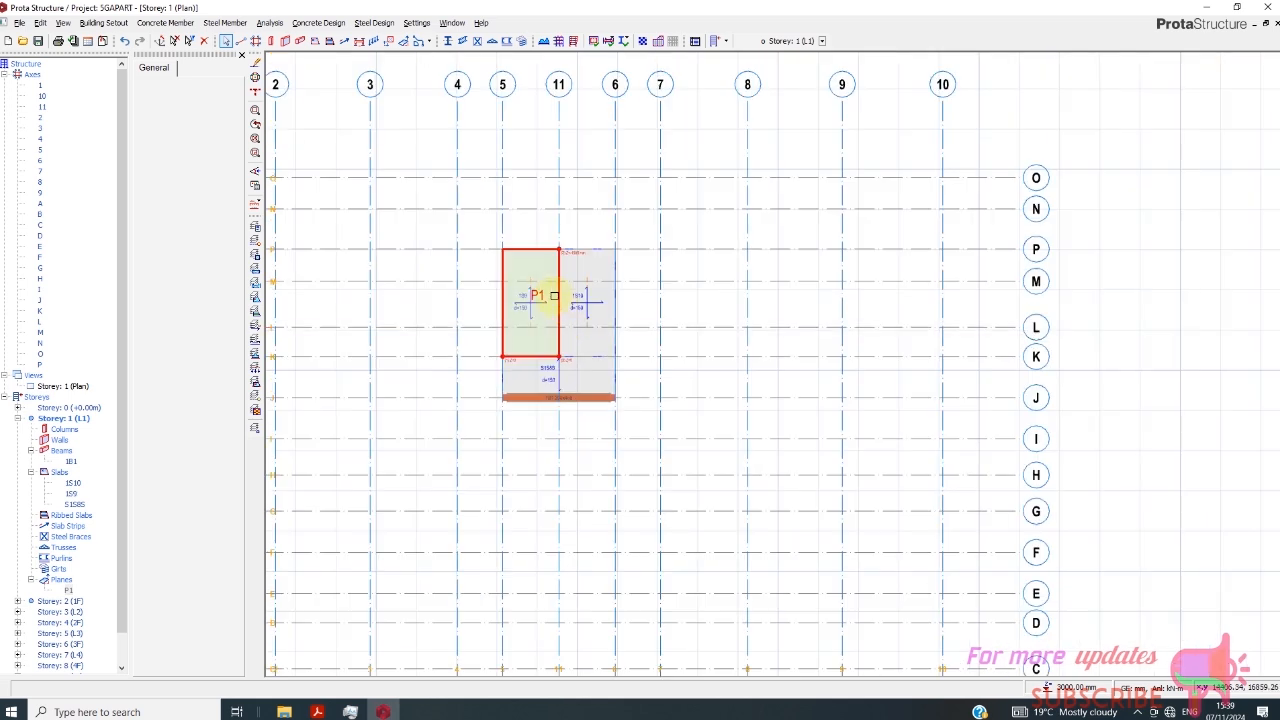
{"action": "scroll", "coordinate": [553, 296], "scroll_direction": "down", "scroll_amount": 1}
{"action": "scroll", "coordinate": [505, 330], "scroll_direction": "up", "scroll_amount": 2}
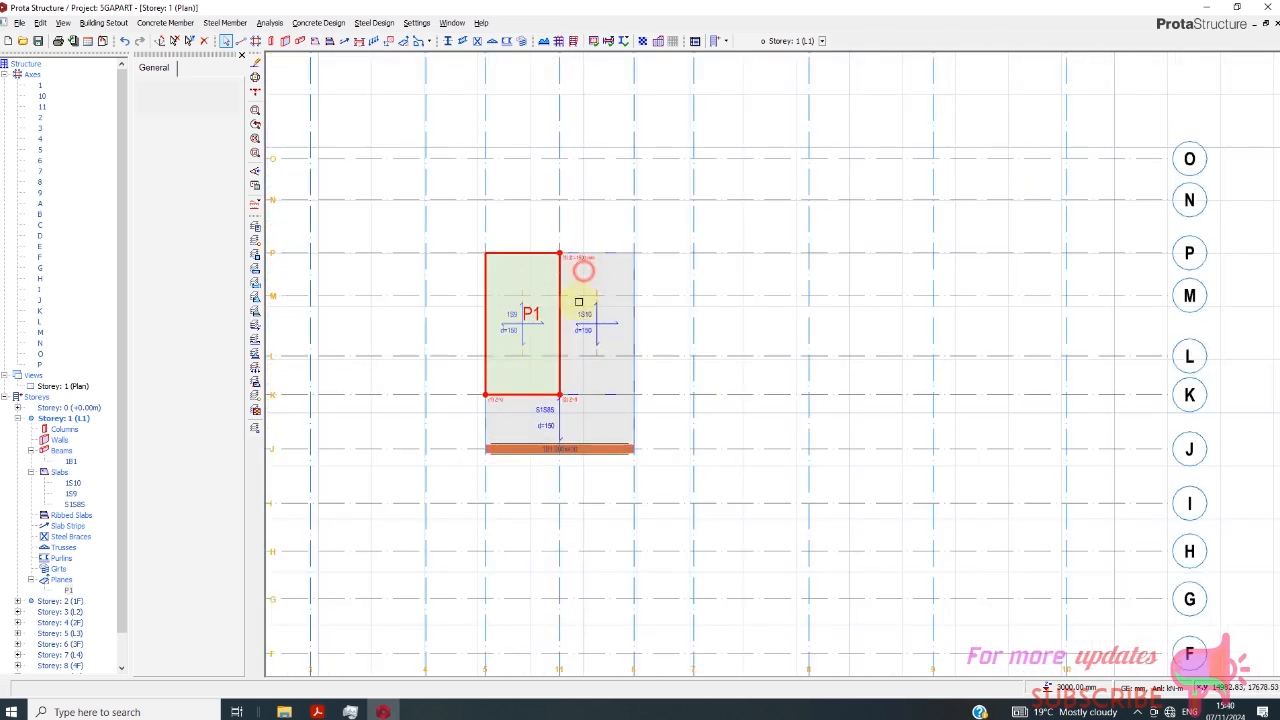
{"action": "left_click", "coordinate": [587, 321]}
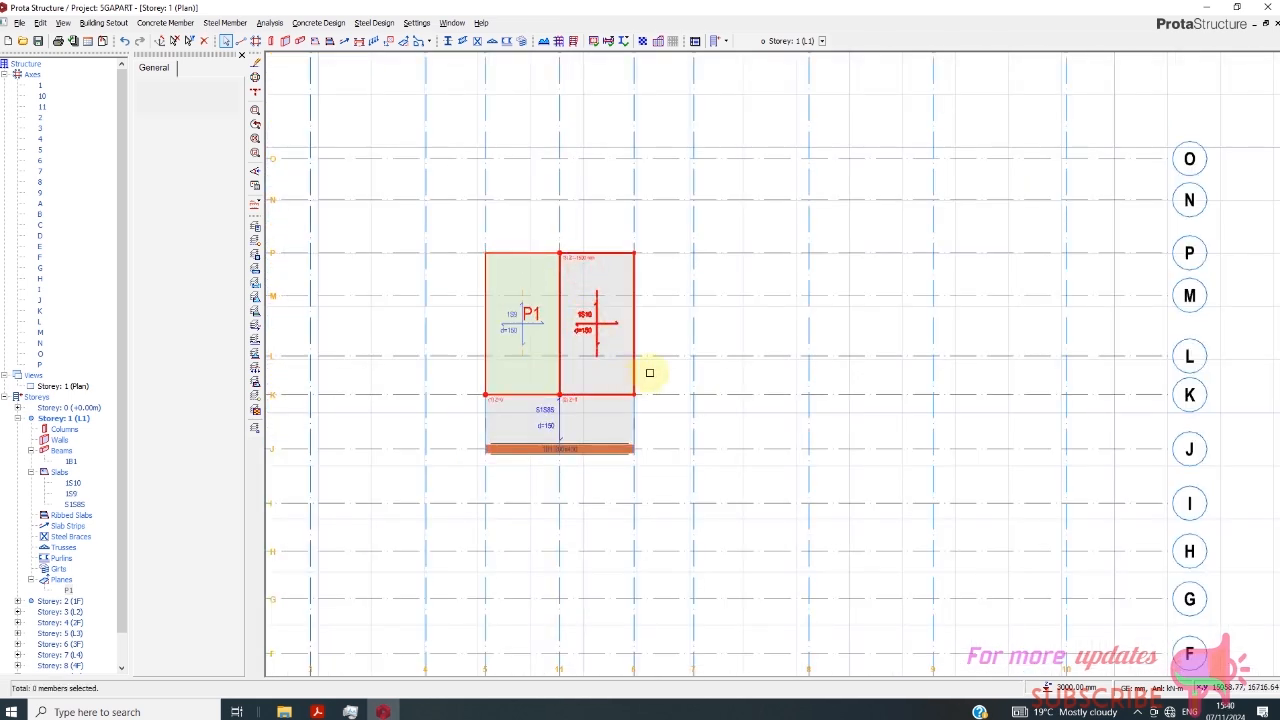
{"action": "left_click", "coordinate": [744, 329]}
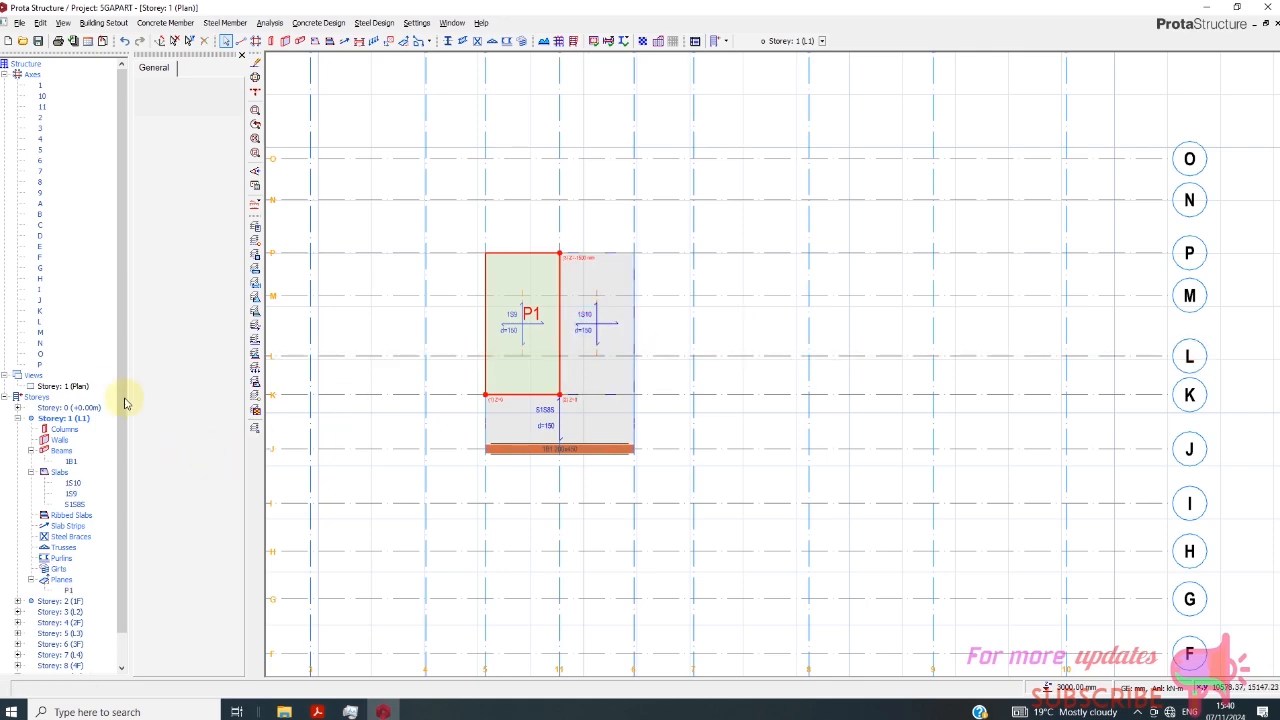
- Examine the sloped slab in the Storey 1 3D view from the back of the building, and return to plan
{"action": "right_click", "coordinate": [75, 387]}
{"action": "left_click", "coordinate": [100, 405]}
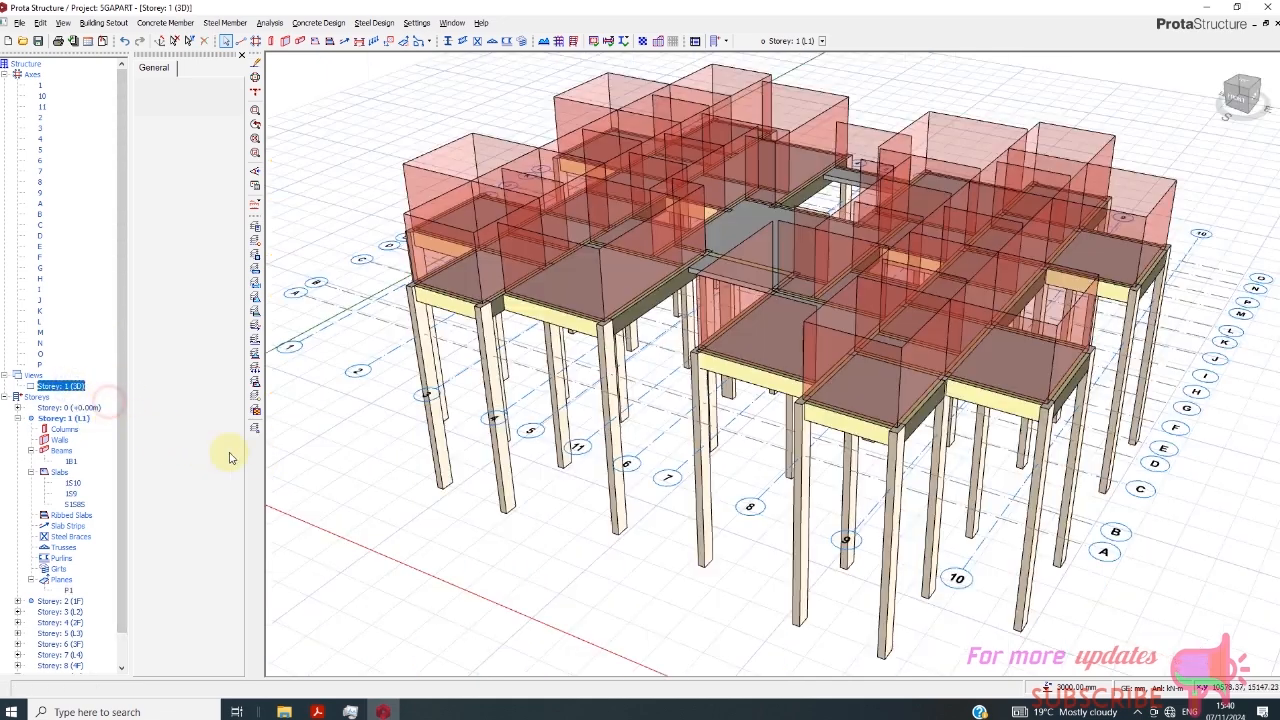
{"action": "scroll", "coordinate": [585, 442], "scroll_direction": "down", "scroll_amount": 1}
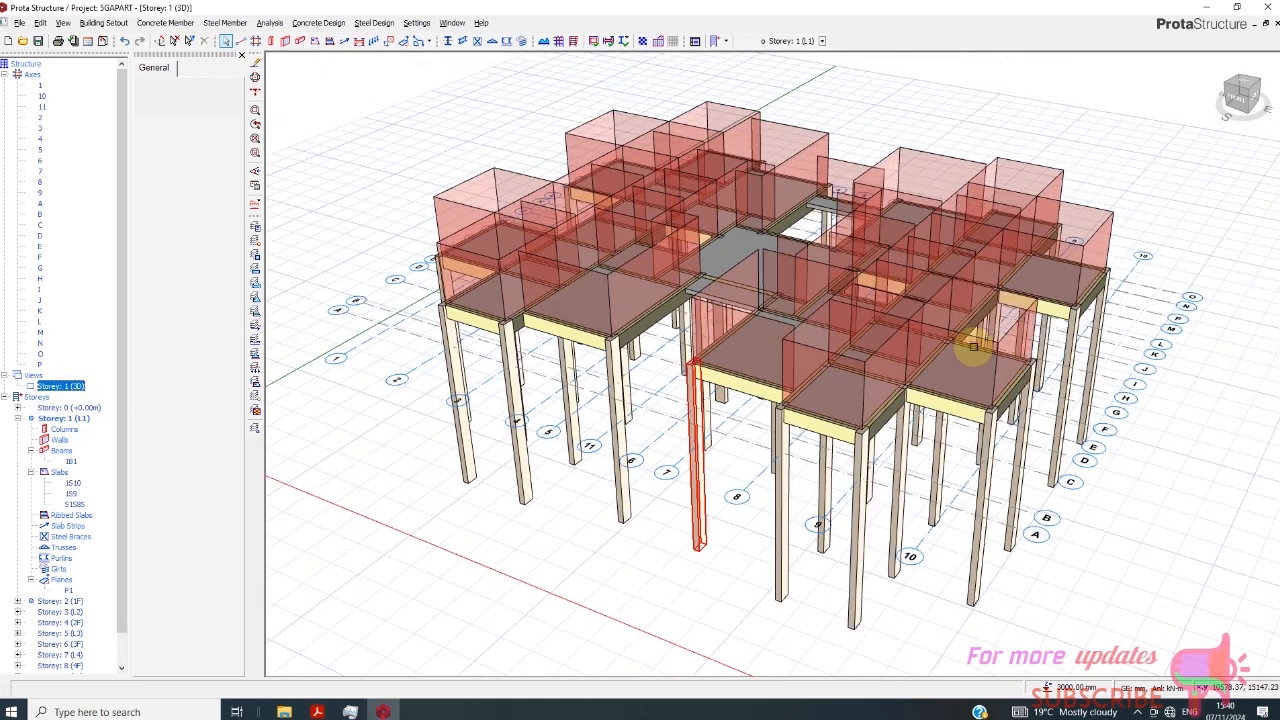
{"action": "left_click", "coordinate": [1250, 104]}
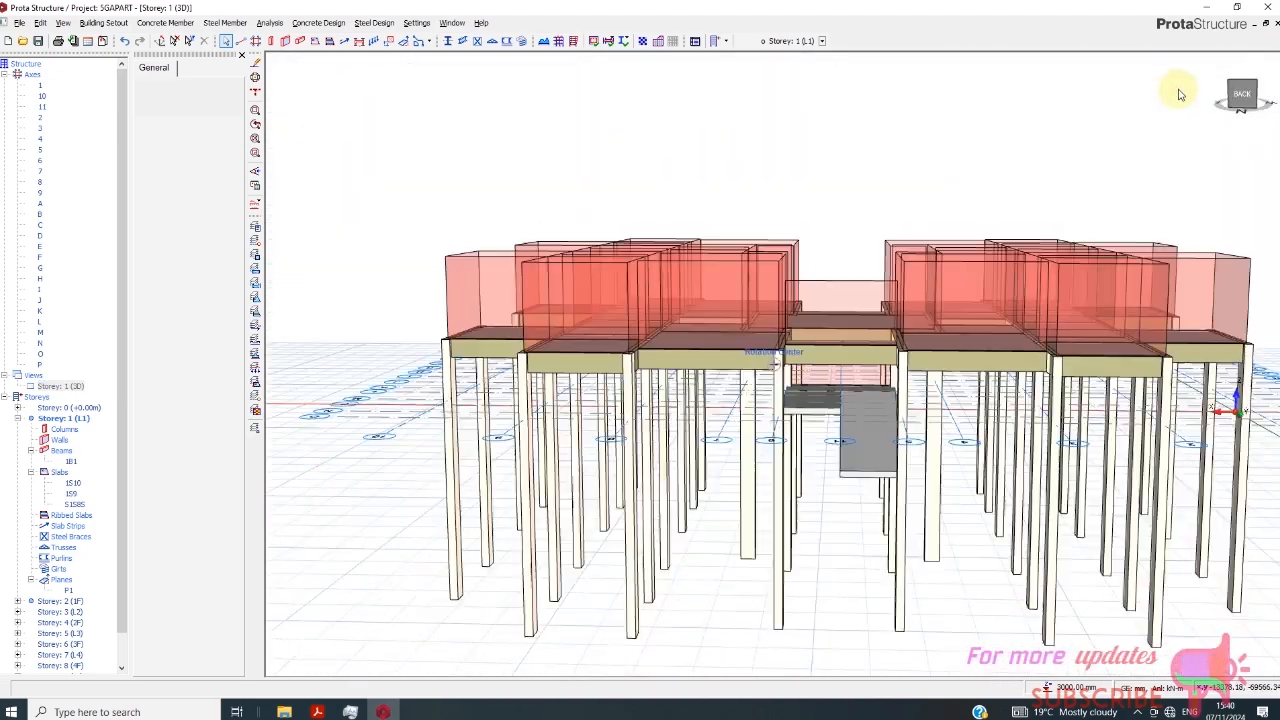
{"action": "left_click_drag", "start_coordinate": [1180, 94], "coordinate": [1184, 98]}
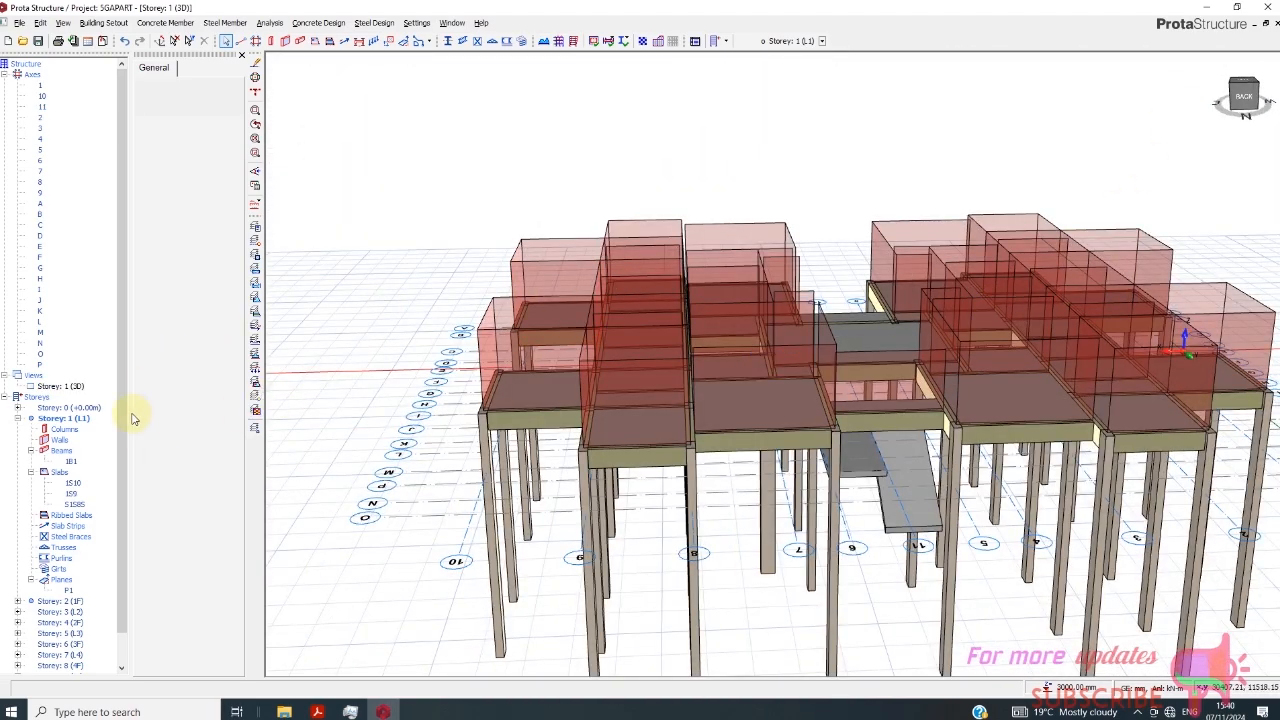
{"action": "right_click", "coordinate": [62, 386]}
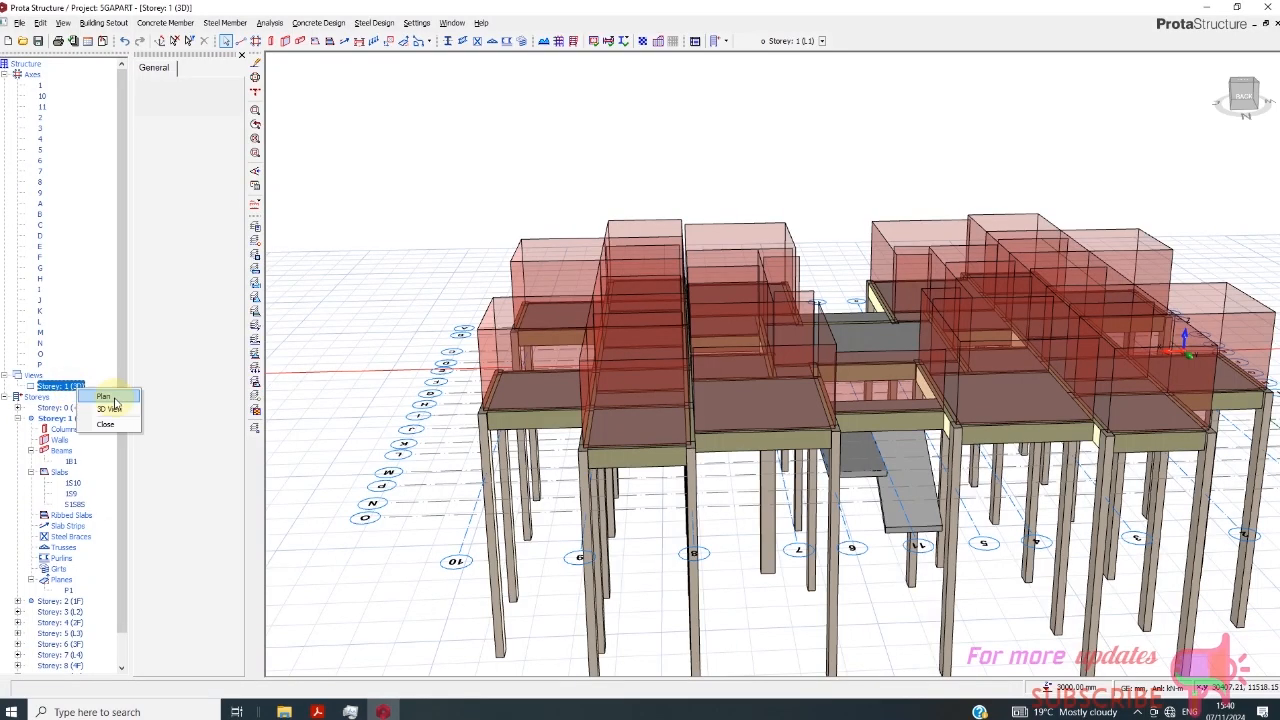
{"action": "left_click", "coordinate": [110, 397]}
- Start inserting another plane in the central bay of the Storey 1 plan
{"action": "scroll", "coordinate": [760, 230], "scroll_direction": "up", "scroll_amount": 4}
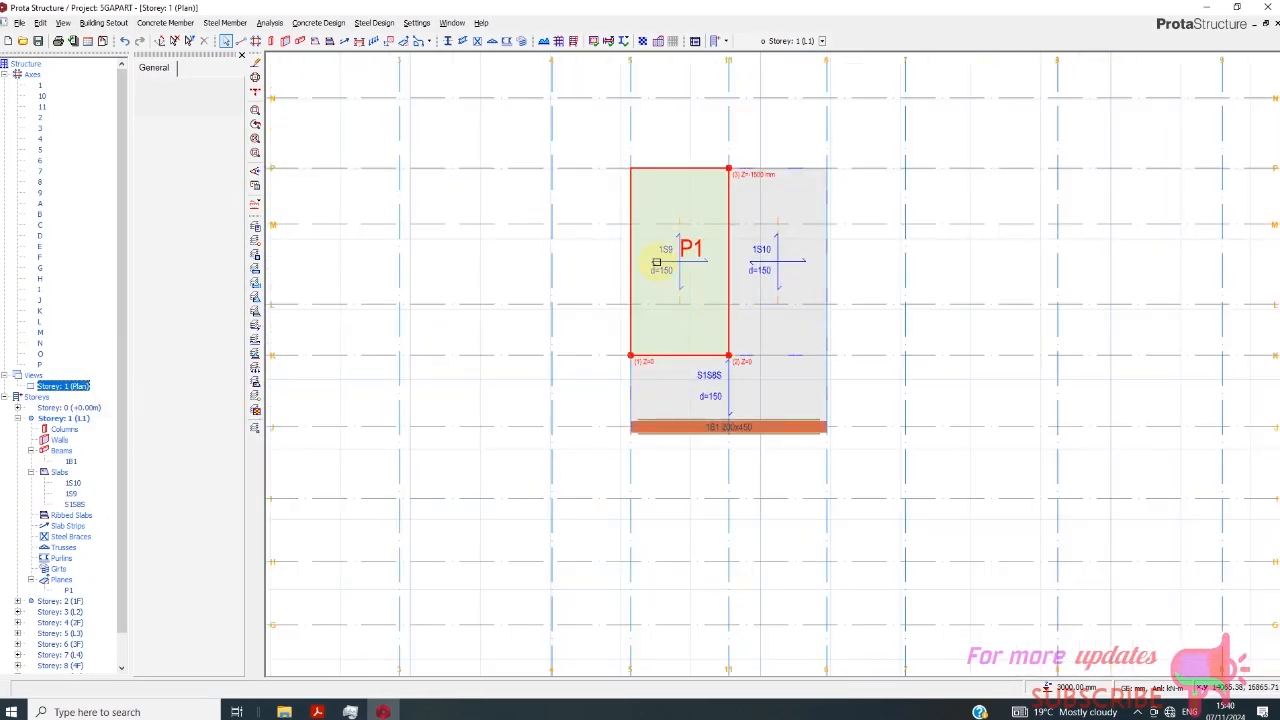
{"action": "scroll", "coordinate": [651, 240], "scroll_direction": "down", "scroll_amount": 1}
{"action": "left_click", "coordinate": [404, 41]}
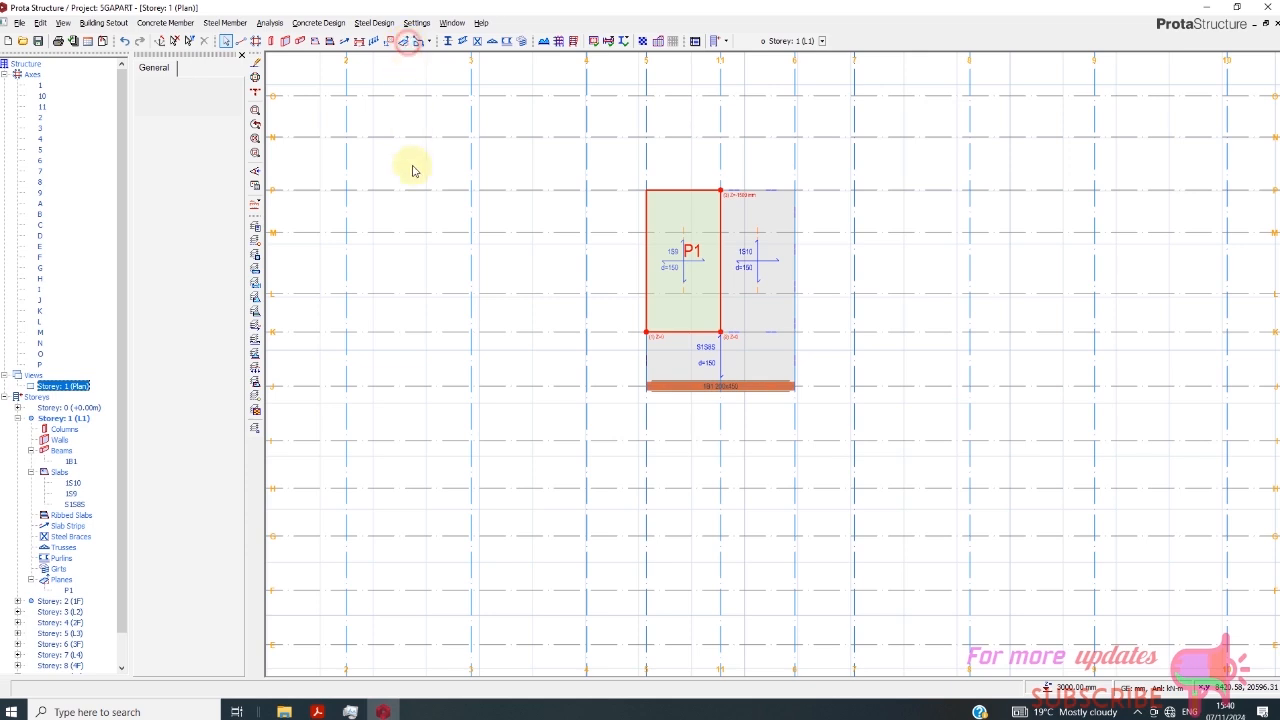
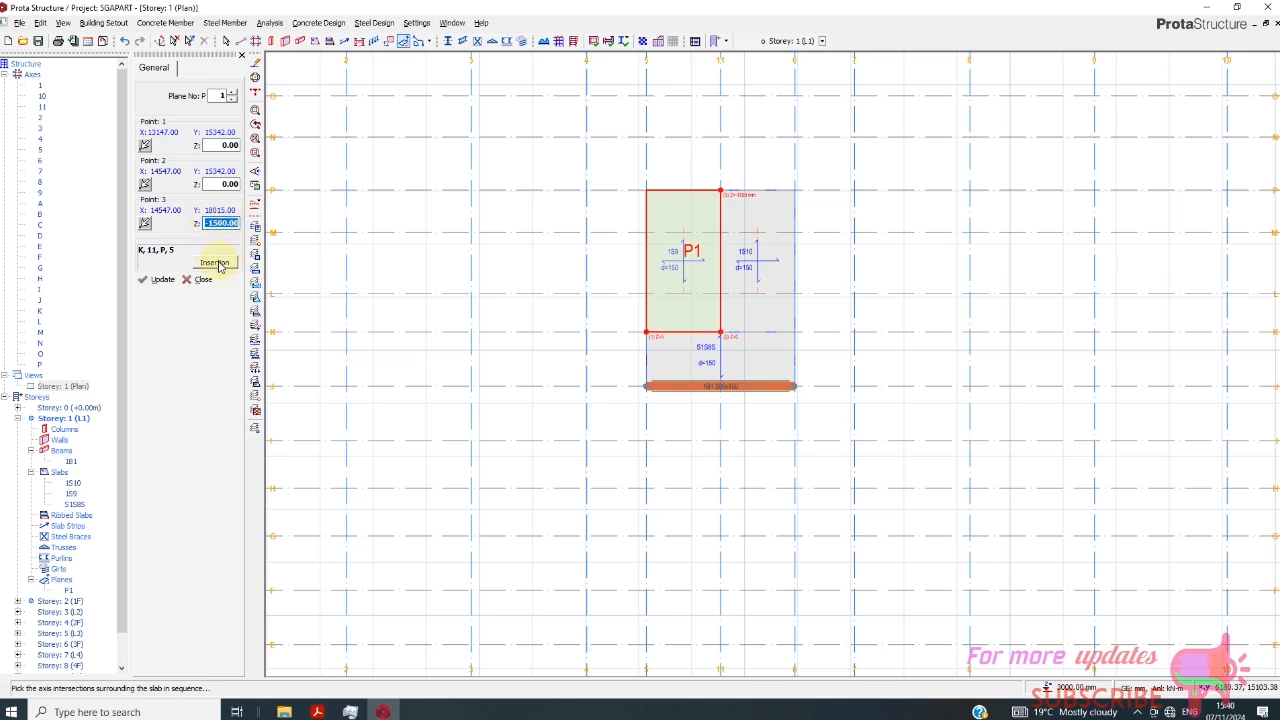
- Insert a second plane over the slab between axes 11 and 6, from axis K to axis P, by picking axis intersections
{"action": "left_click", "coordinate": [218, 262]}
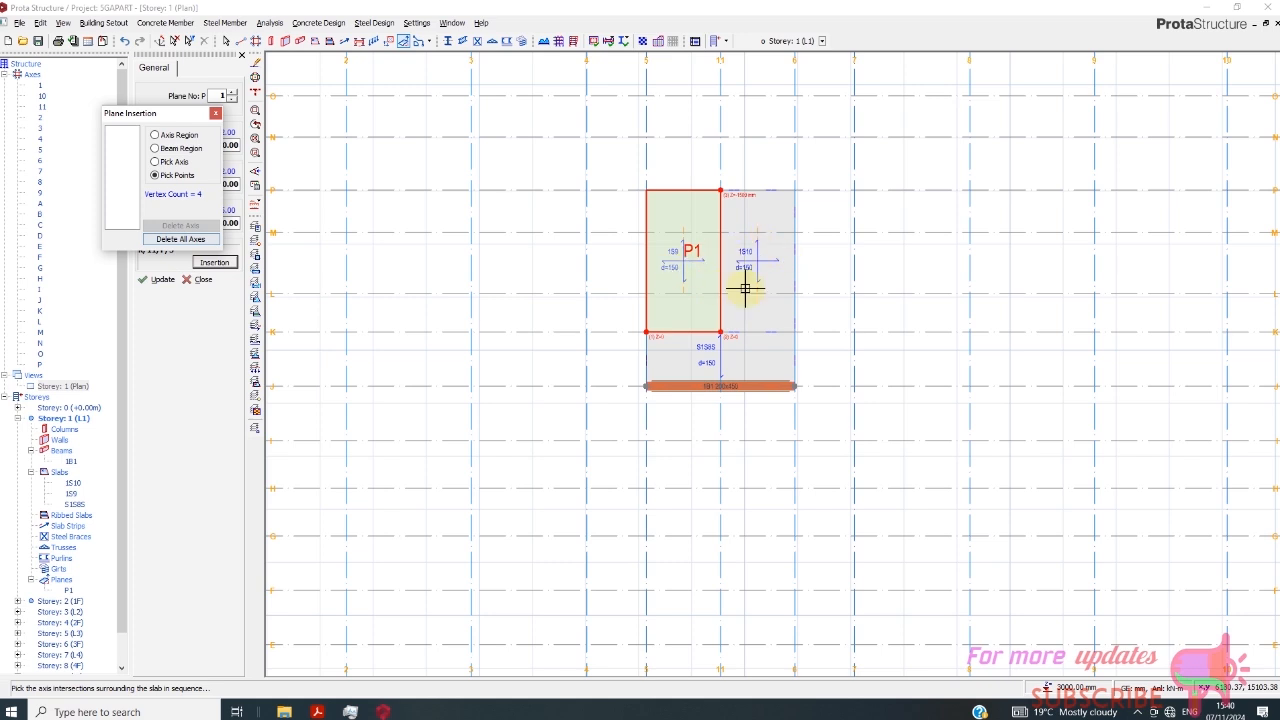
{"action": "scroll", "coordinate": [780, 243], "scroll_direction": "up", "scroll_amount": 1}
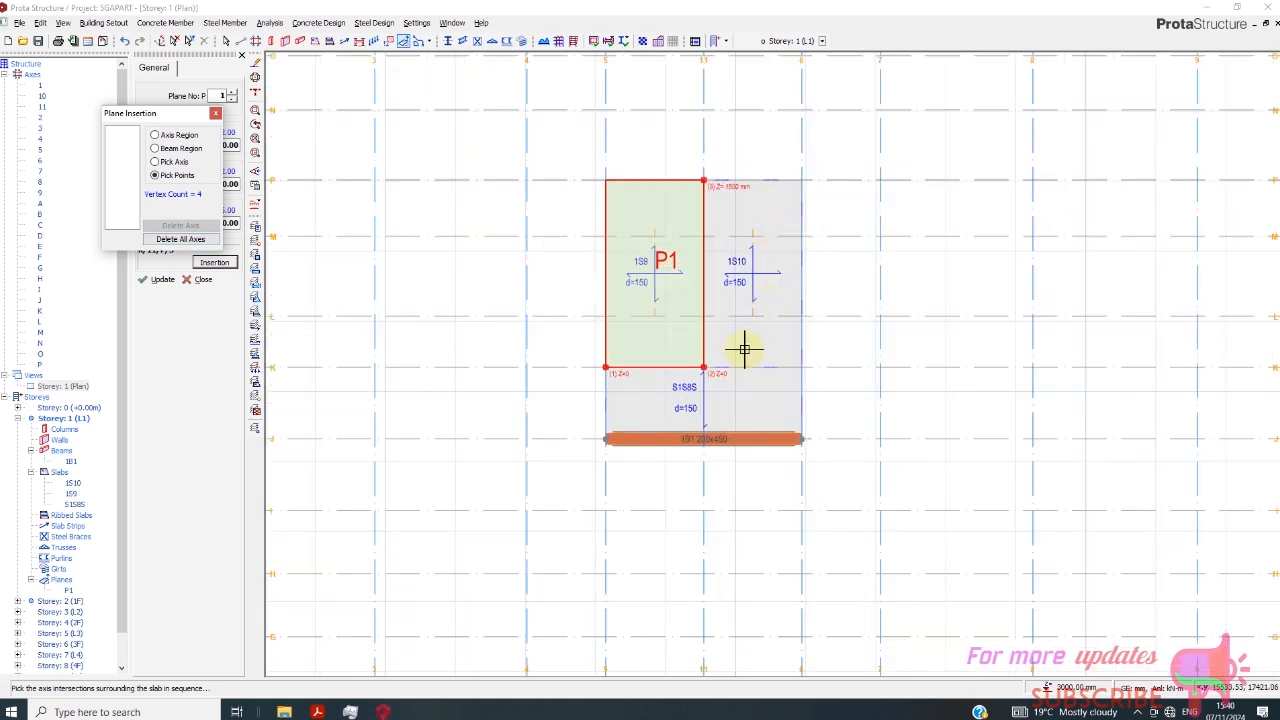
{"action": "left_click", "coordinate": [808, 368]}
{"action": "left_click", "coordinate": [808, 182]}
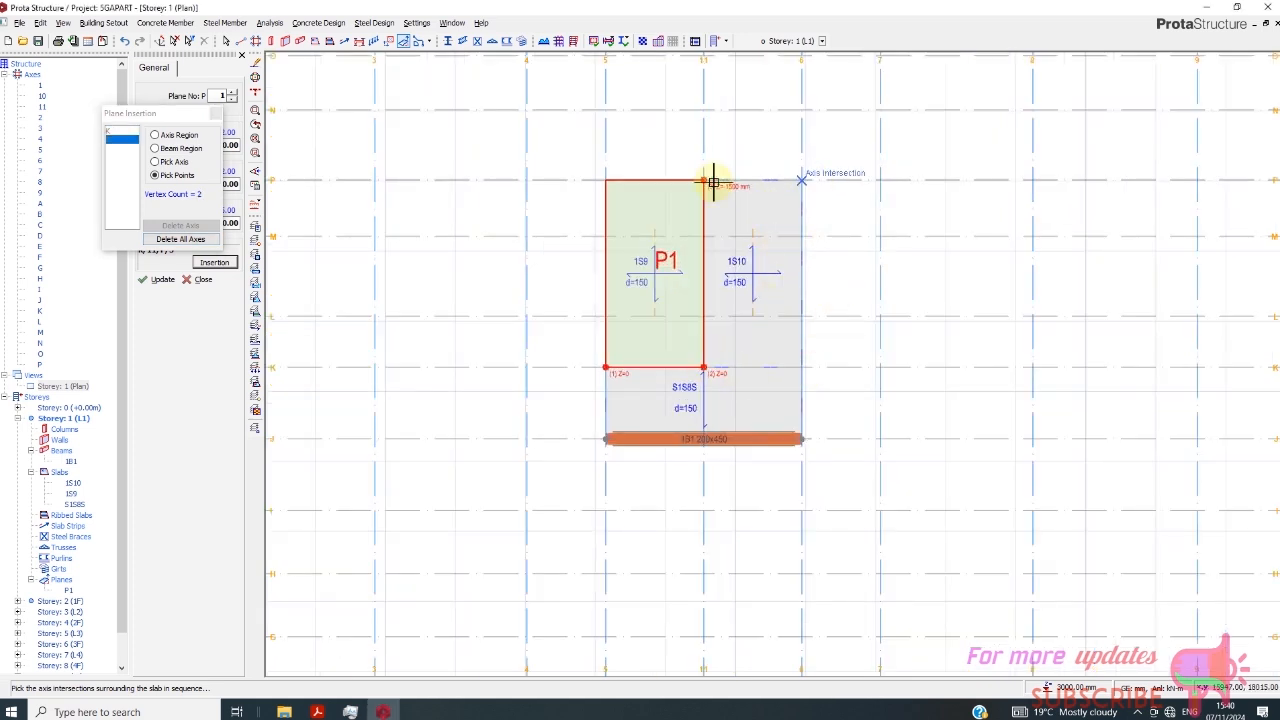
{"action": "left_click", "coordinate": [710, 182]}
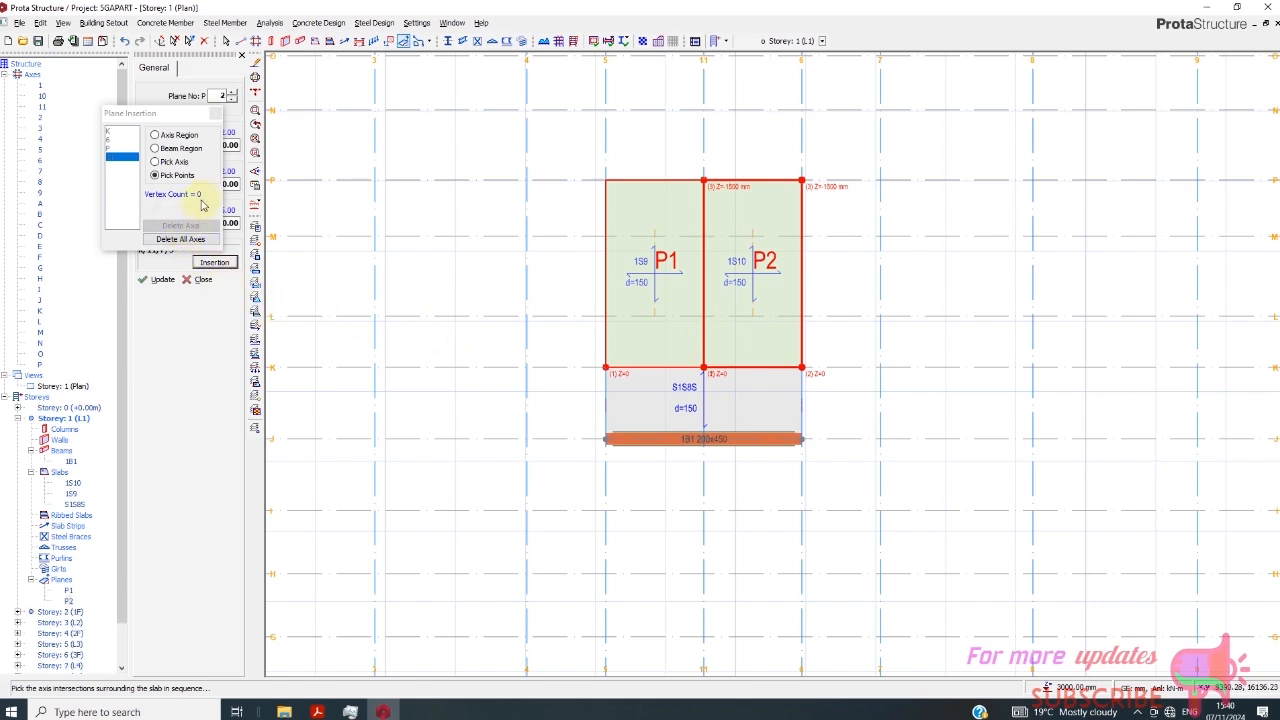
{"action": "scroll", "coordinate": [765, 172], "scroll_direction": "up", "scroll_amount": 3}
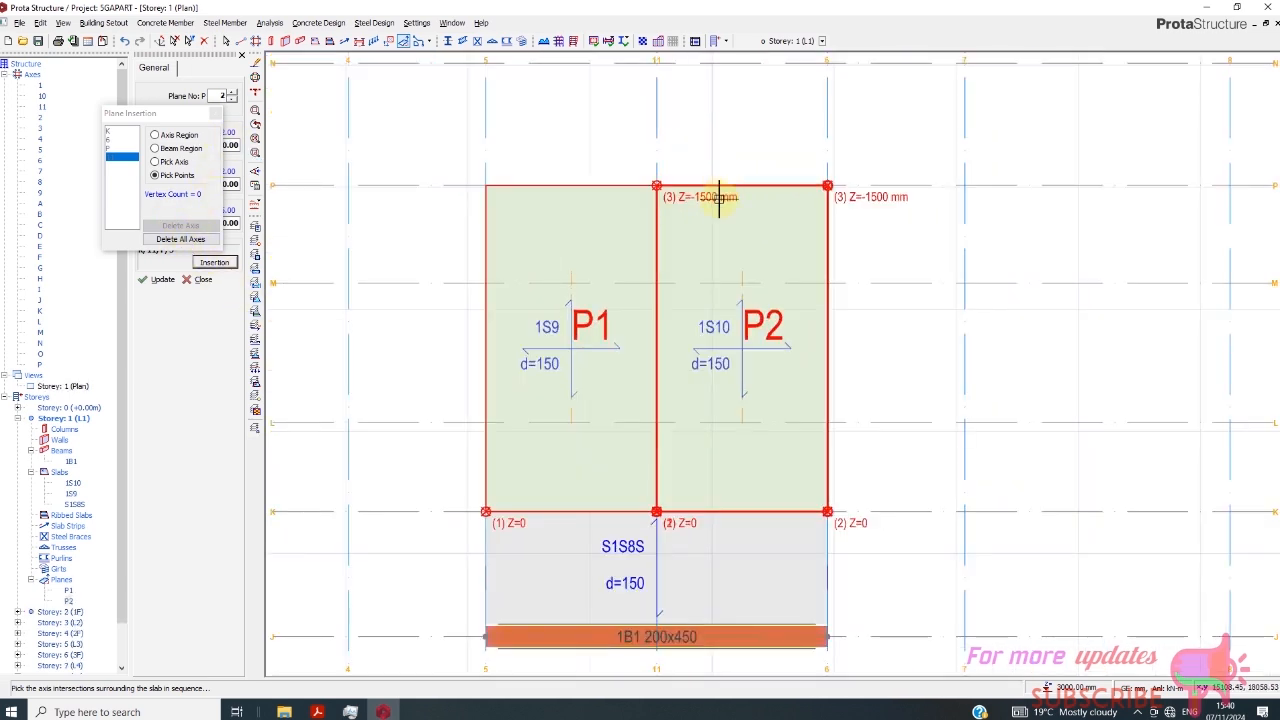
{"action": "scroll", "coordinate": [717, 203], "scroll_direction": "up", "scroll_amount": 1}
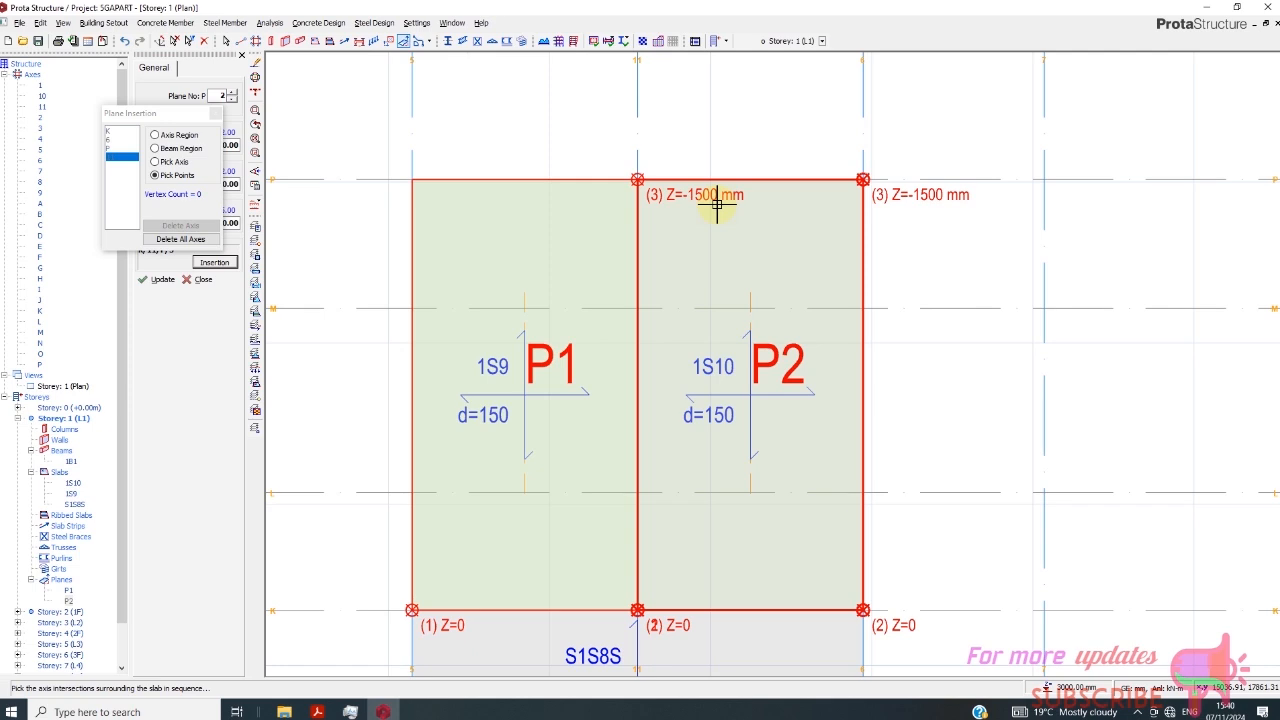
{"action": "scroll", "coordinate": [717, 203], "scroll_direction": "down", "scroll_amount": 1}
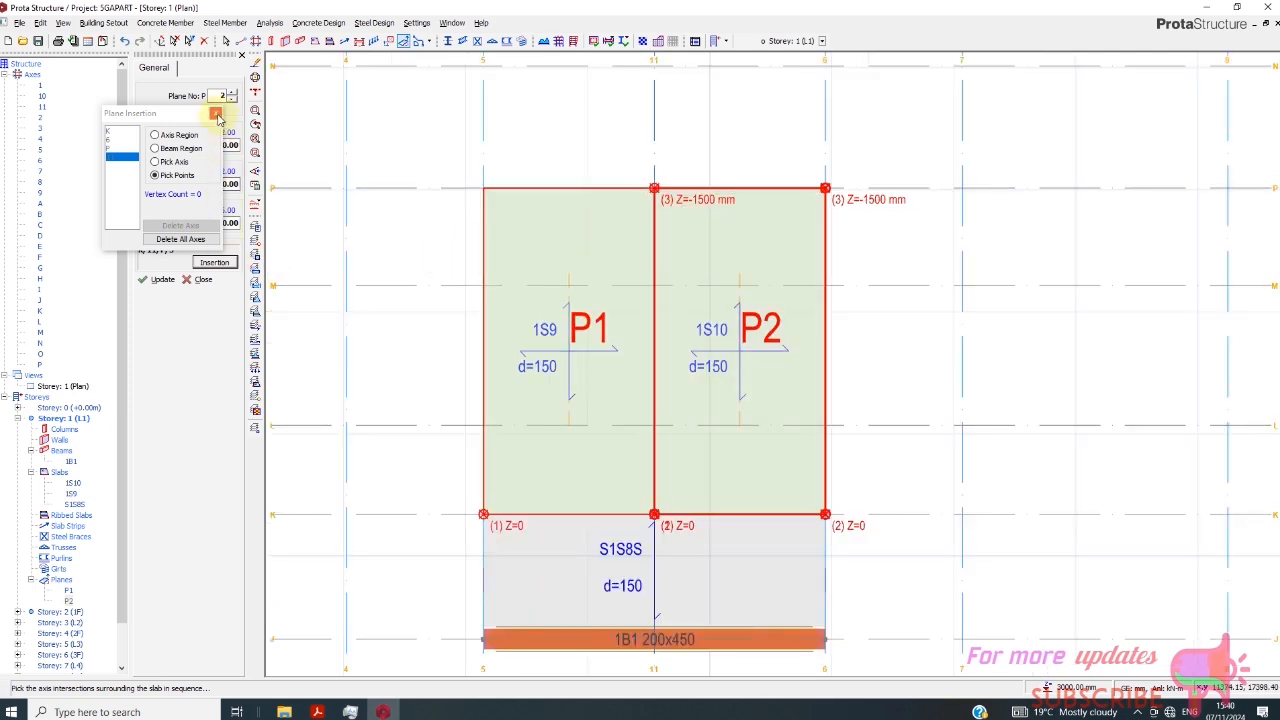
- Set the Z value of point 3 of plane P2 to 1500 mm and update the plane
{"action": "left_click", "coordinate": [216, 116]}
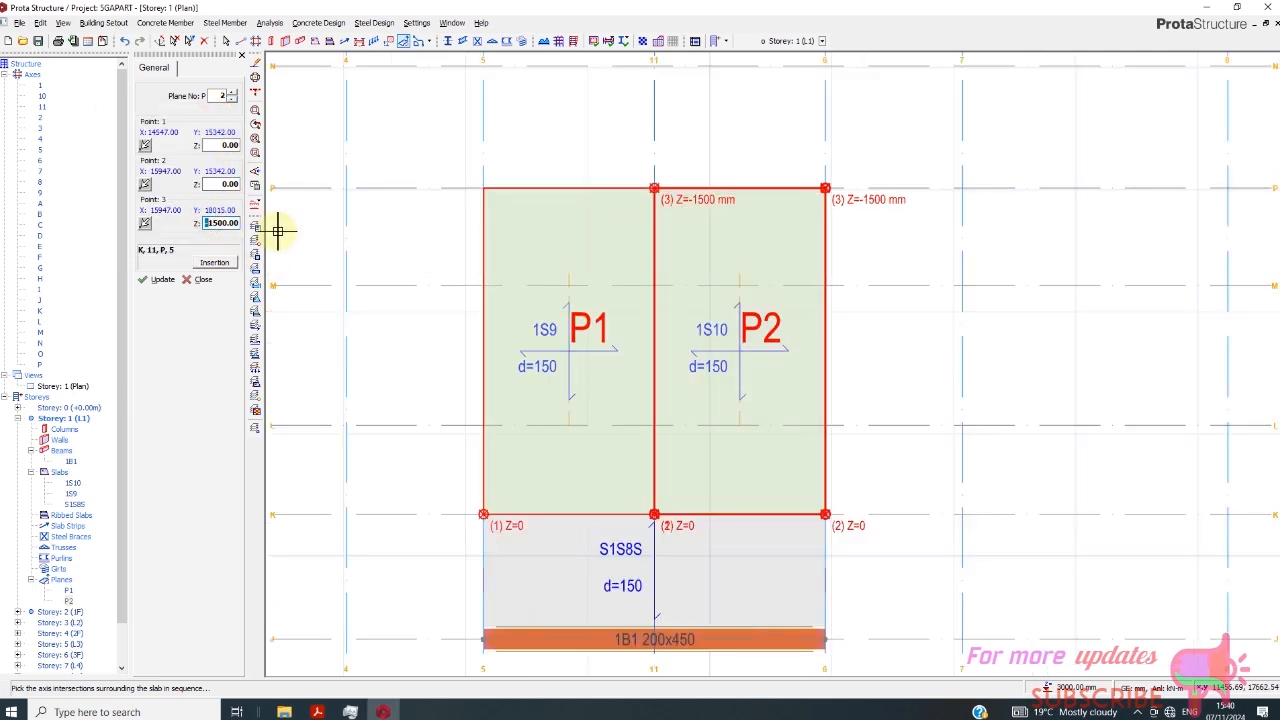
{"action": "type", "text": "0"}
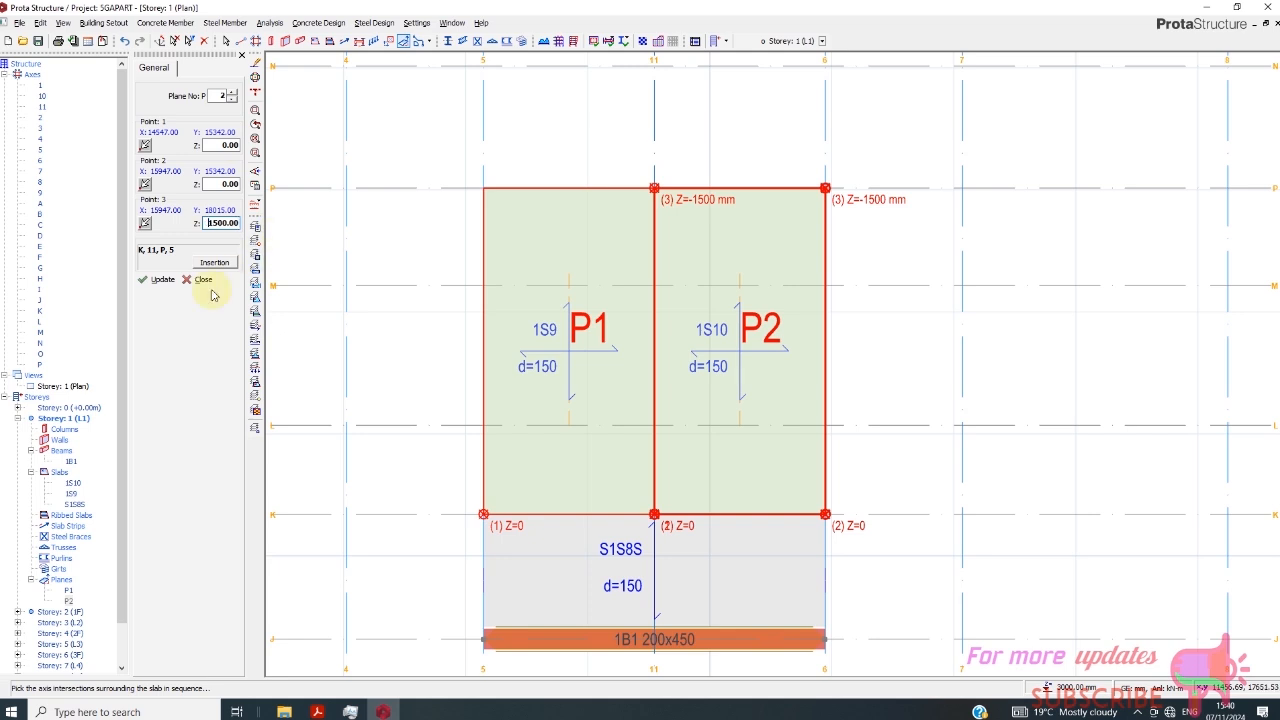
{"action": "left_click", "coordinate": [148, 282]}
{"action": "left_click", "coordinate": [204, 281]}
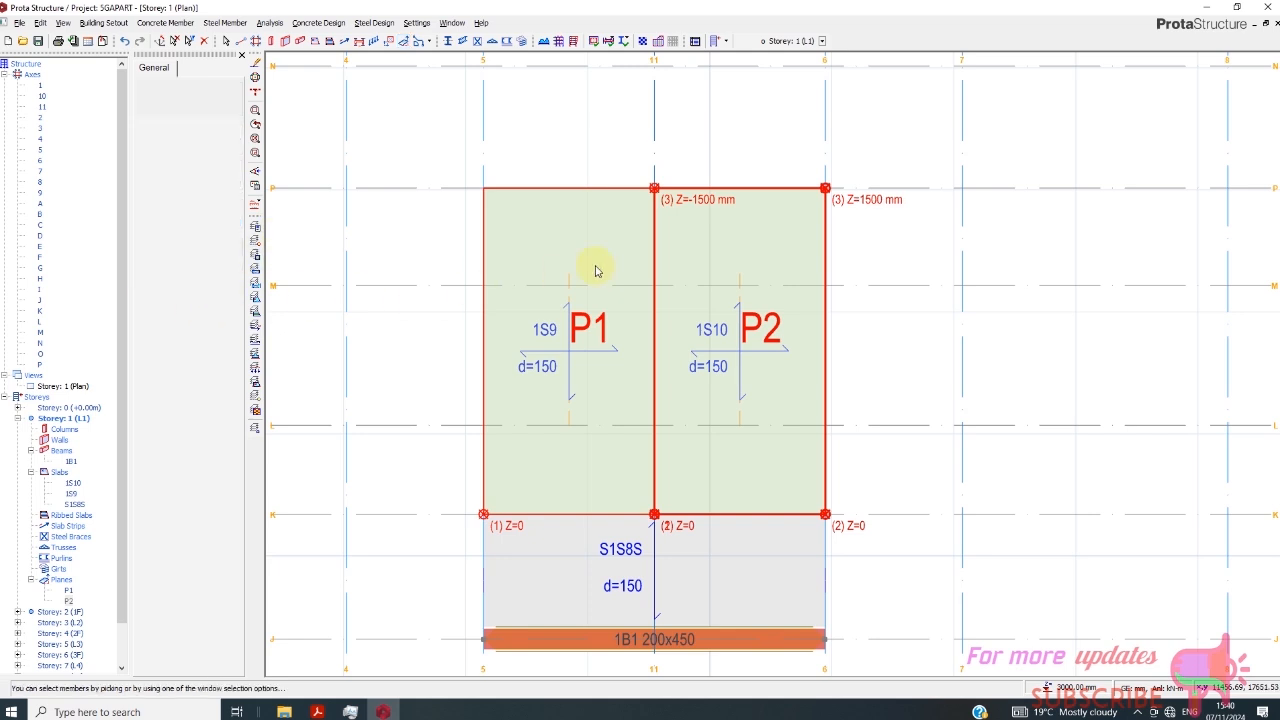
- Move the slab between axes 11 and 6 to the sloped definition of plane P2
{"action": "left_click", "coordinate": [741, 184]}
{"action": "right_click", "coordinate": [743, 188]}
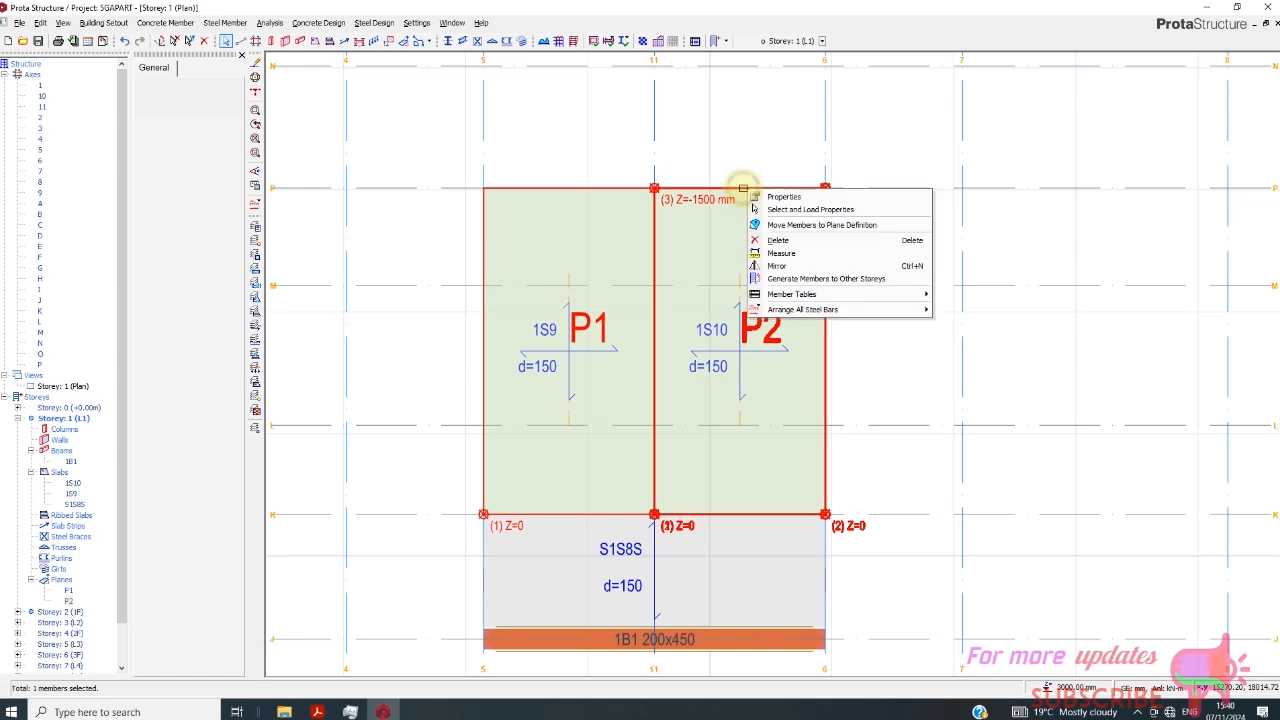
{"action": "left_click", "coordinate": [800, 225]}
{"action": "left_click", "coordinate": [689, 412]}
- Examine both sloped slabs in the Storey 1 3D view from another side of the building
{"action": "scroll", "coordinate": [686, 350], "scroll_direction": "down", "scroll_amount": 5}
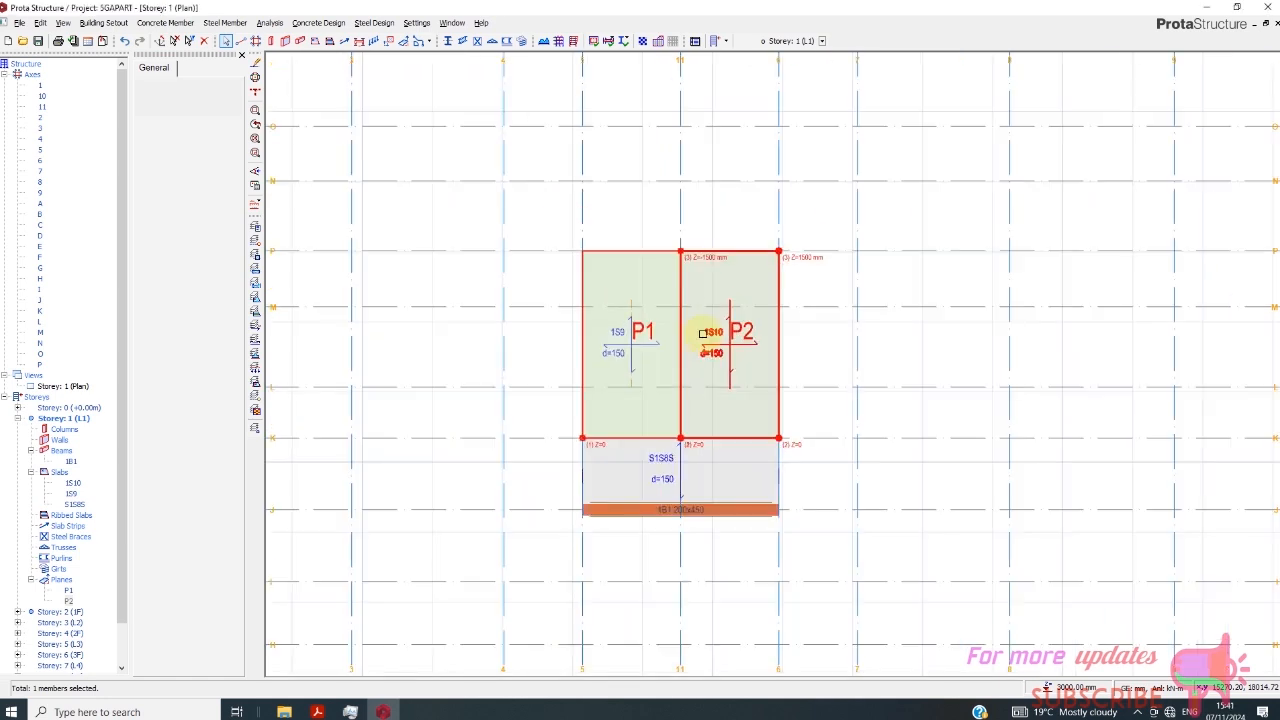
{"action": "right_click", "coordinate": [82, 386]}
{"action": "left_click", "coordinate": [112, 407]}
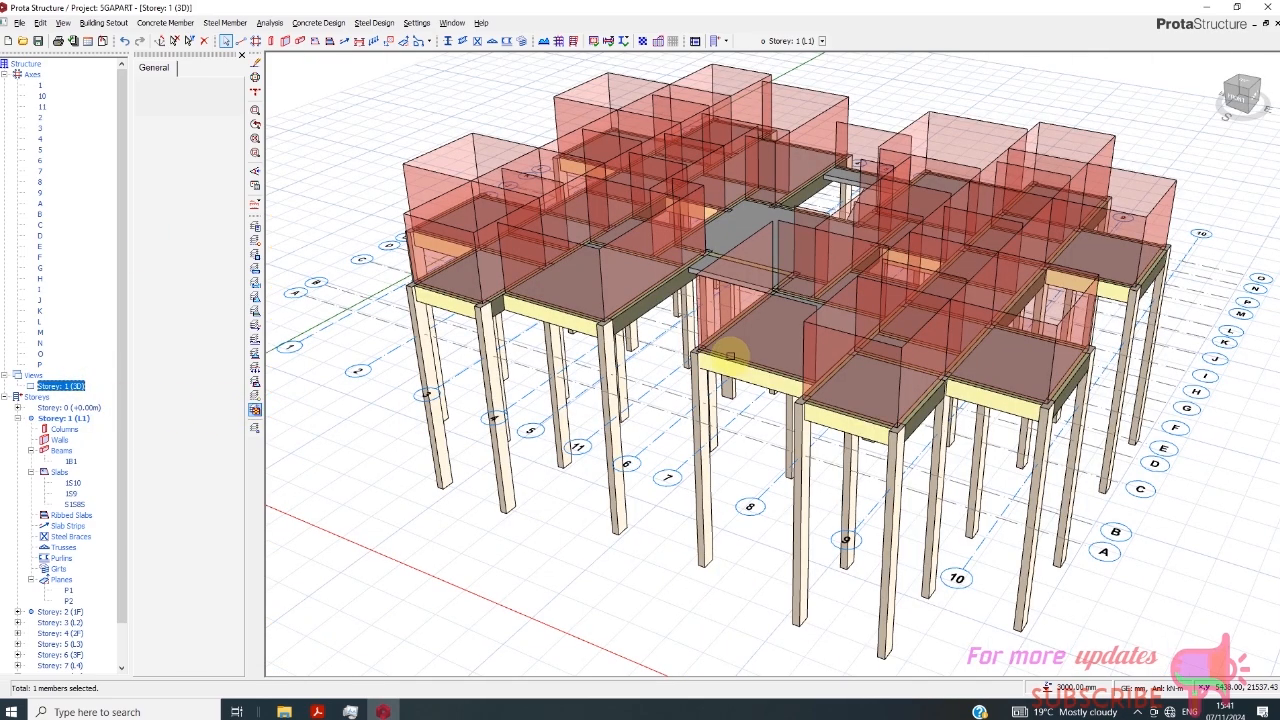
{"action": "left_click_drag", "start_coordinate": [1247, 106], "coordinate": [622, 290]}
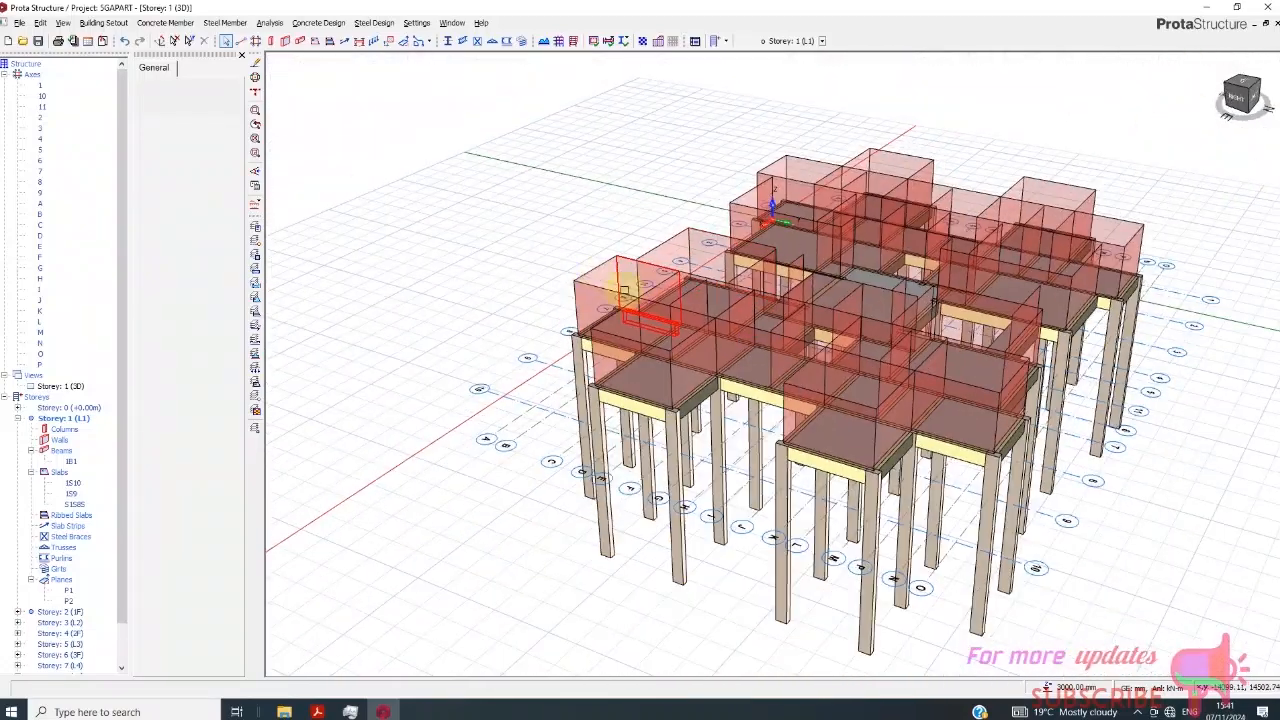
- Run the Building Model Check with all checks enabled for all storeys, and leave Building Analysis
{"action": "left_click", "coordinate": [330, 23]}
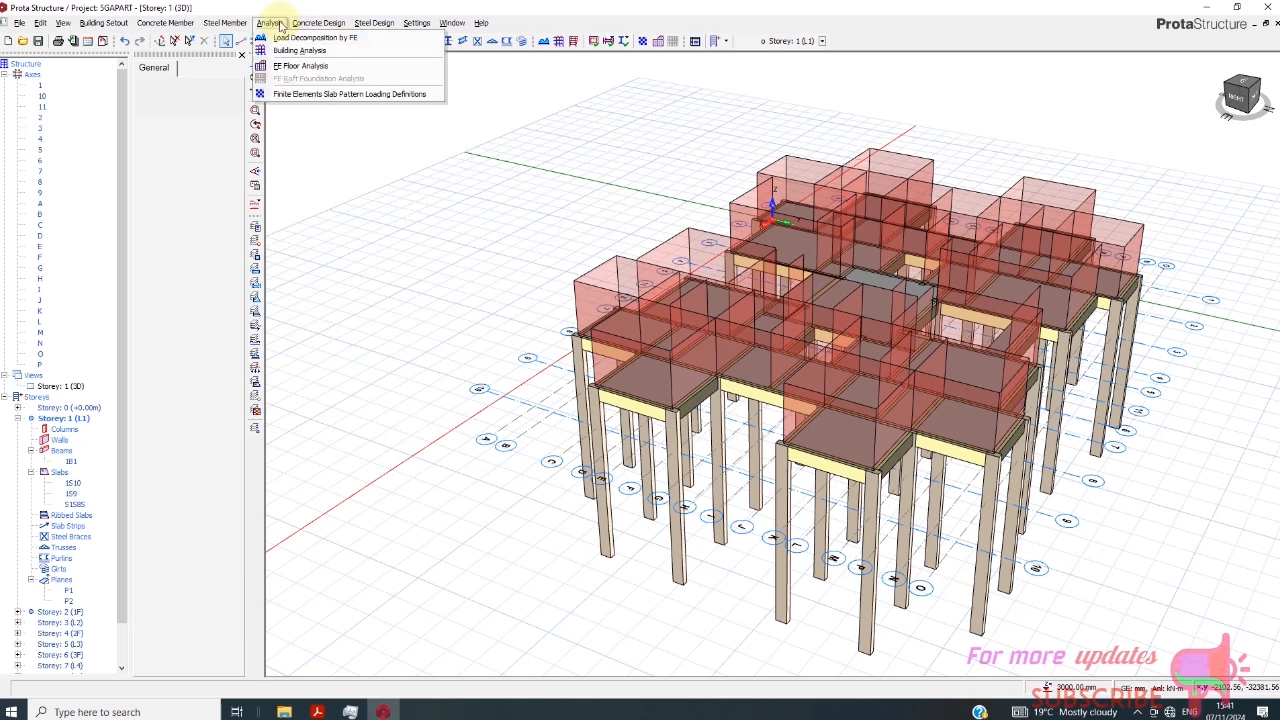
{"action": "left_click", "coordinate": [278, 25]}
{"action": "left_click", "coordinate": [278, 25]}
{"action": "left_click", "coordinate": [290, 50]}
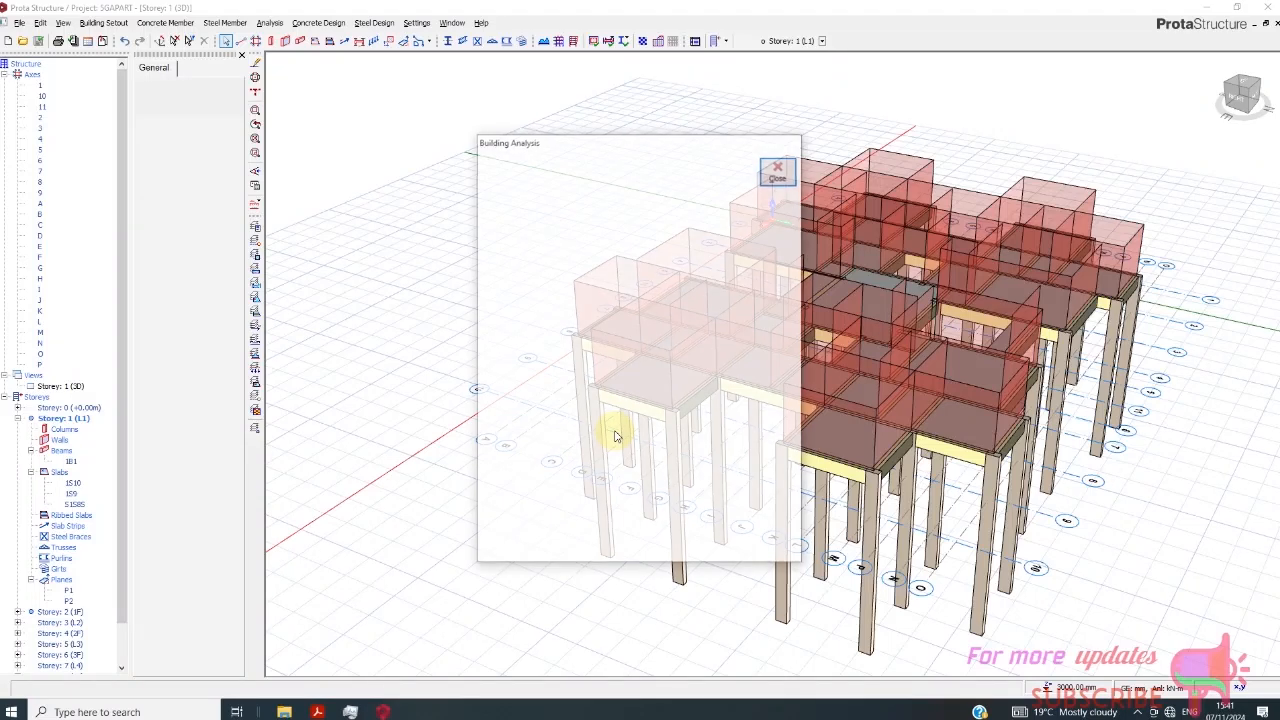
{"action": "left_click", "coordinate": [566, 198]}
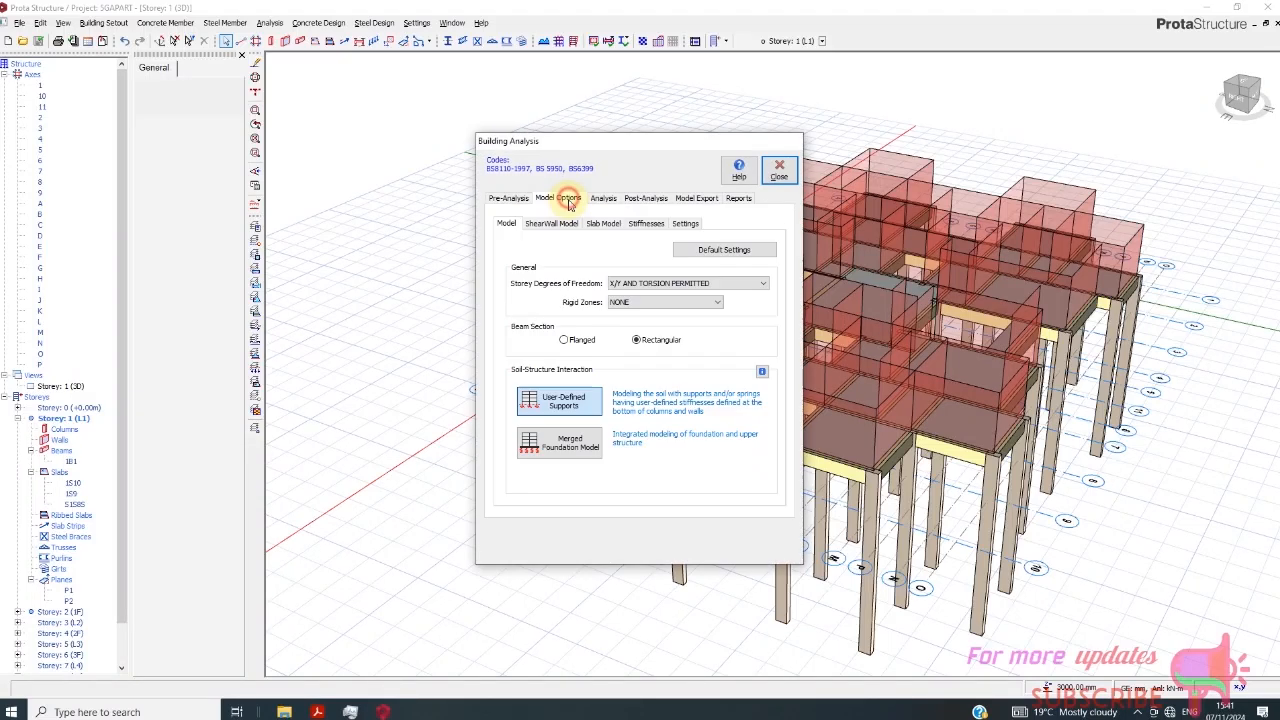
{"action": "left_click", "coordinate": [606, 198]}
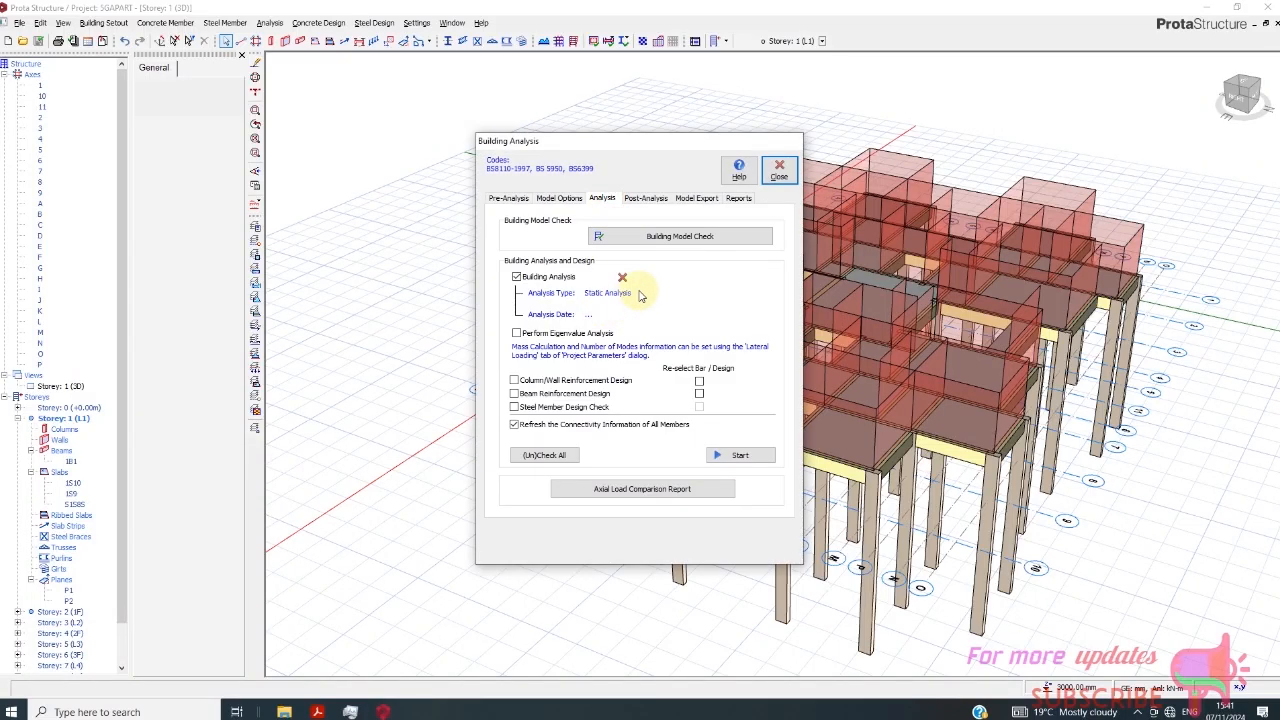
{"action": "left_click", "coordinate": [675, 237]}
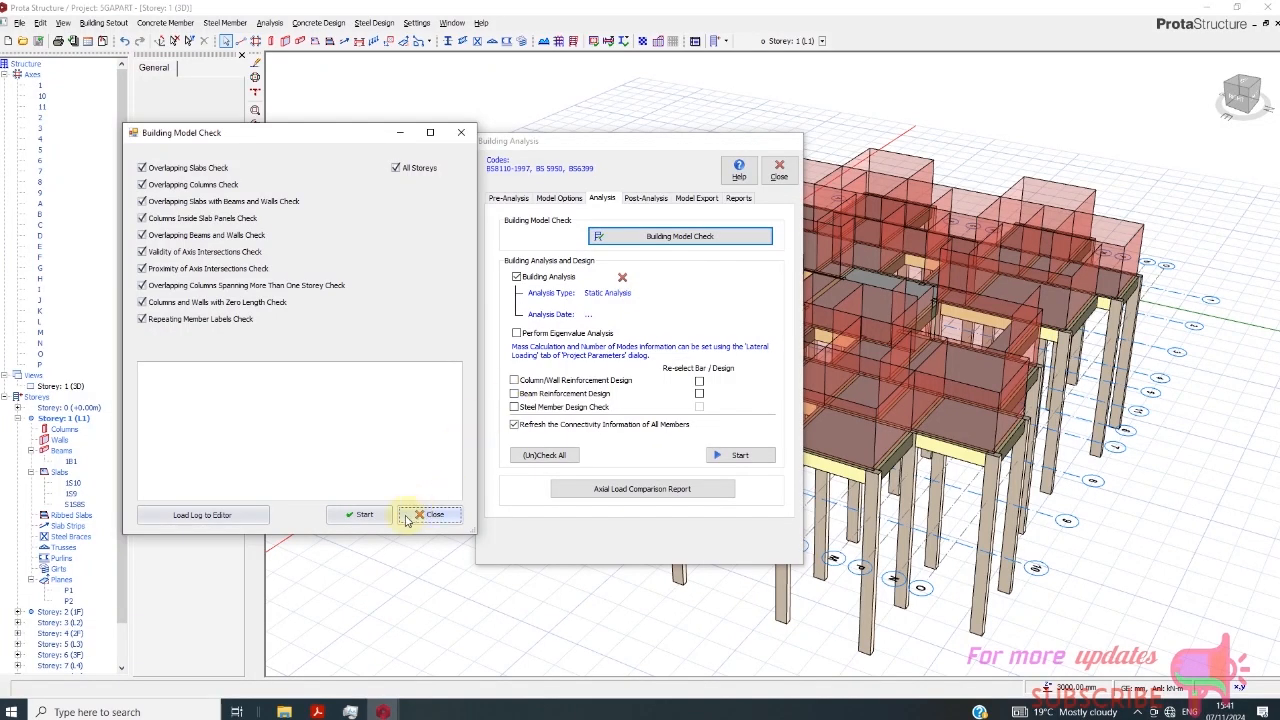
{"action": "left_click", "coordinate": [362, 515]}
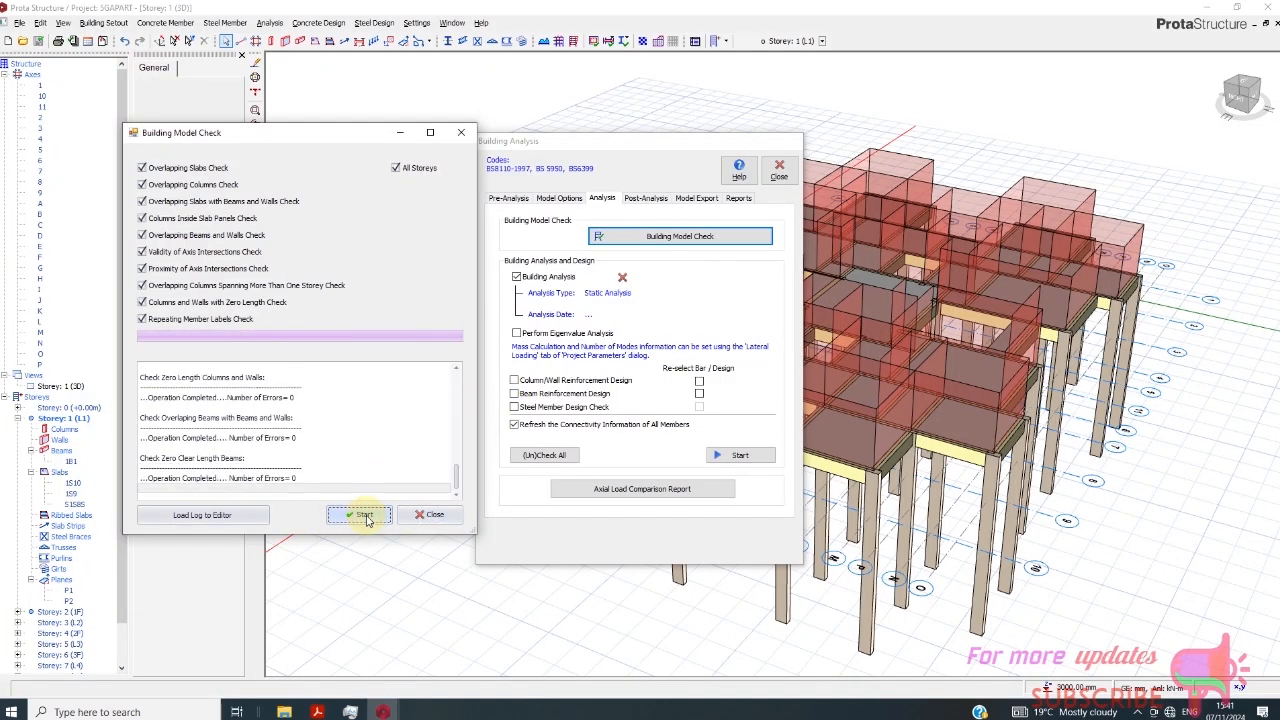
{"action": "left_click", "coordinate": [428, 518]}
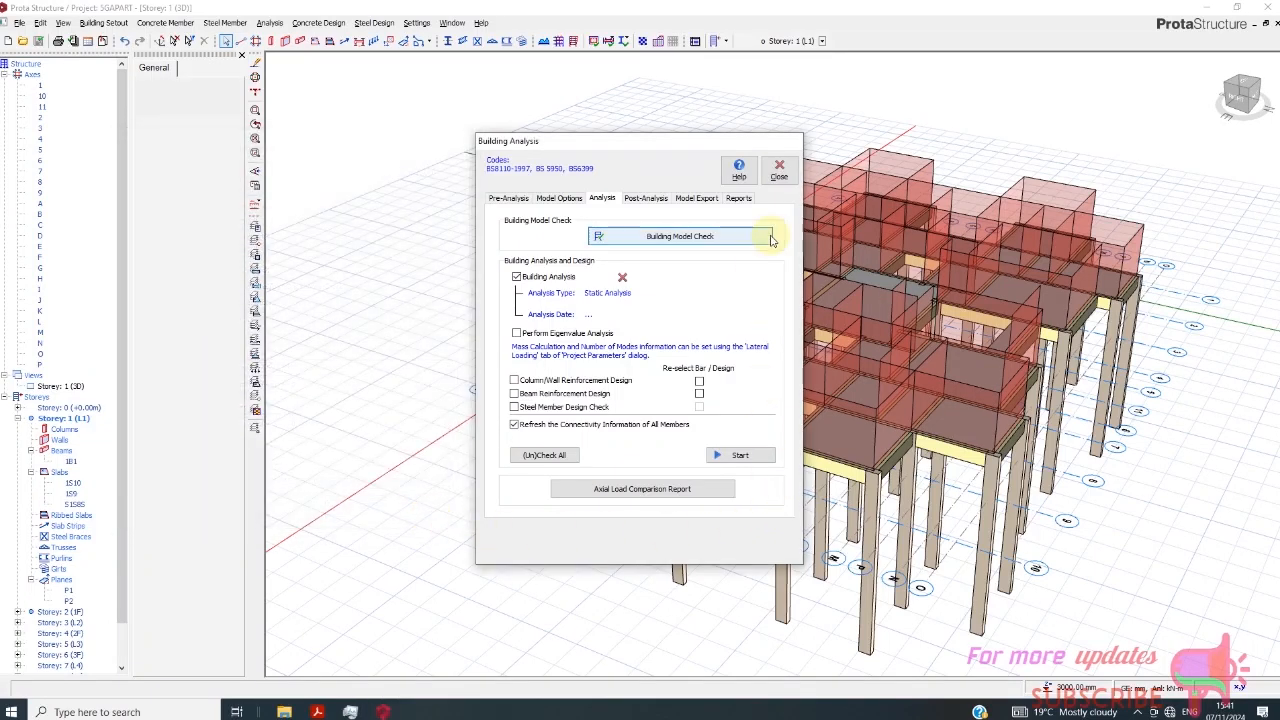
{"action": "left_click", "coordinate": [779, 172]}
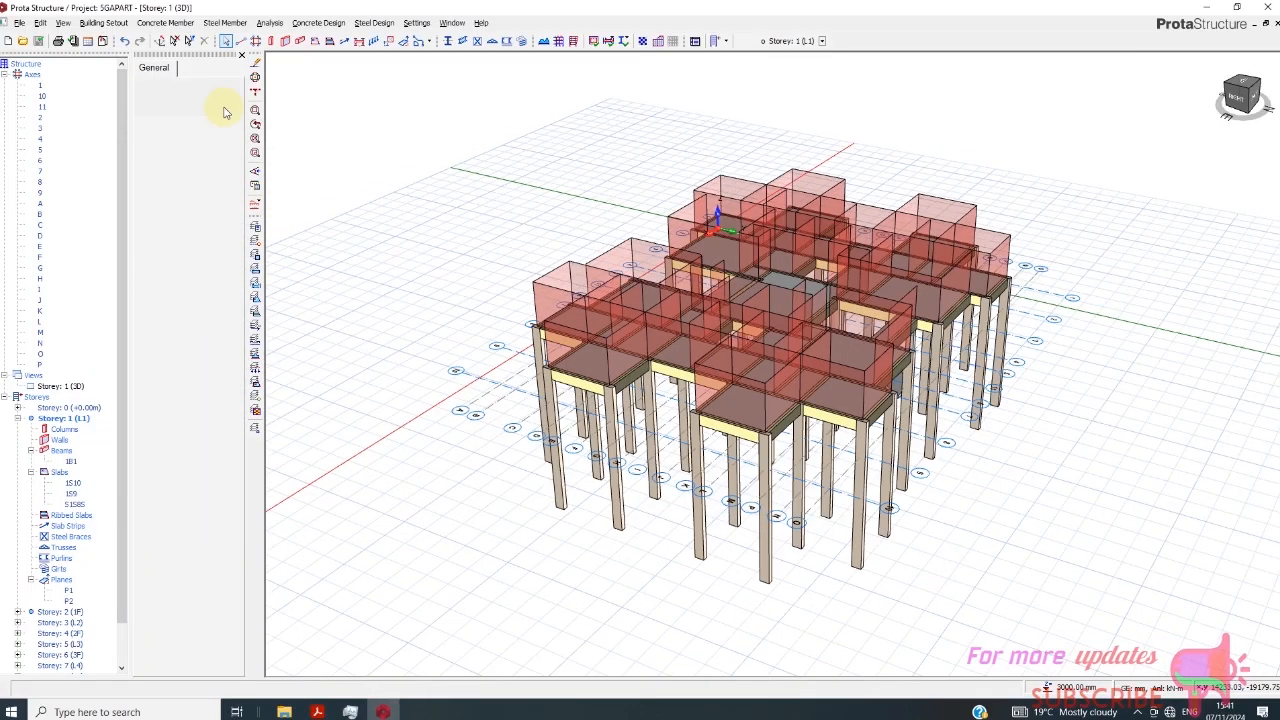
- Generate Storey 1 (L1) with all member types onto Storeys 3 (L2), 5 (L3), 7 (L4) and 9 (L5)
{"action": "left_click", "coordinate": [92, 26]}
{"action": "left_click", "coordinate": [118, 115]}
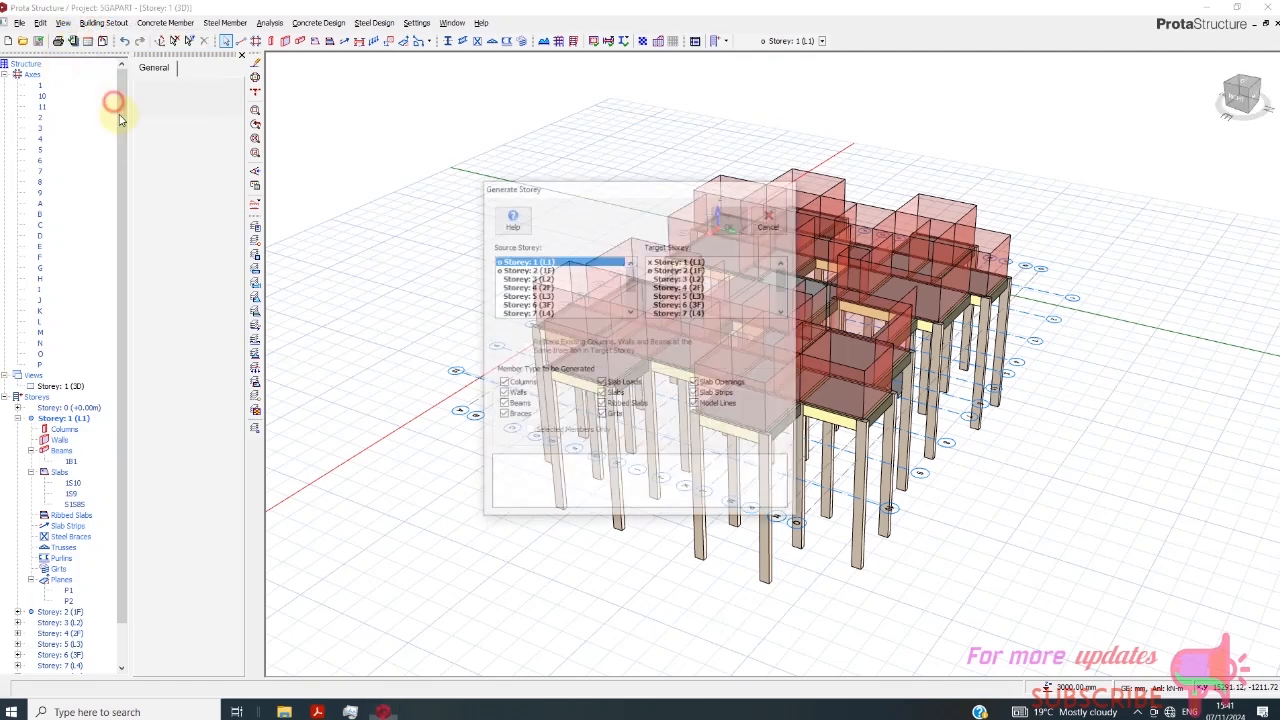
{"action": "left_click", "coordinate": [688, 287]}
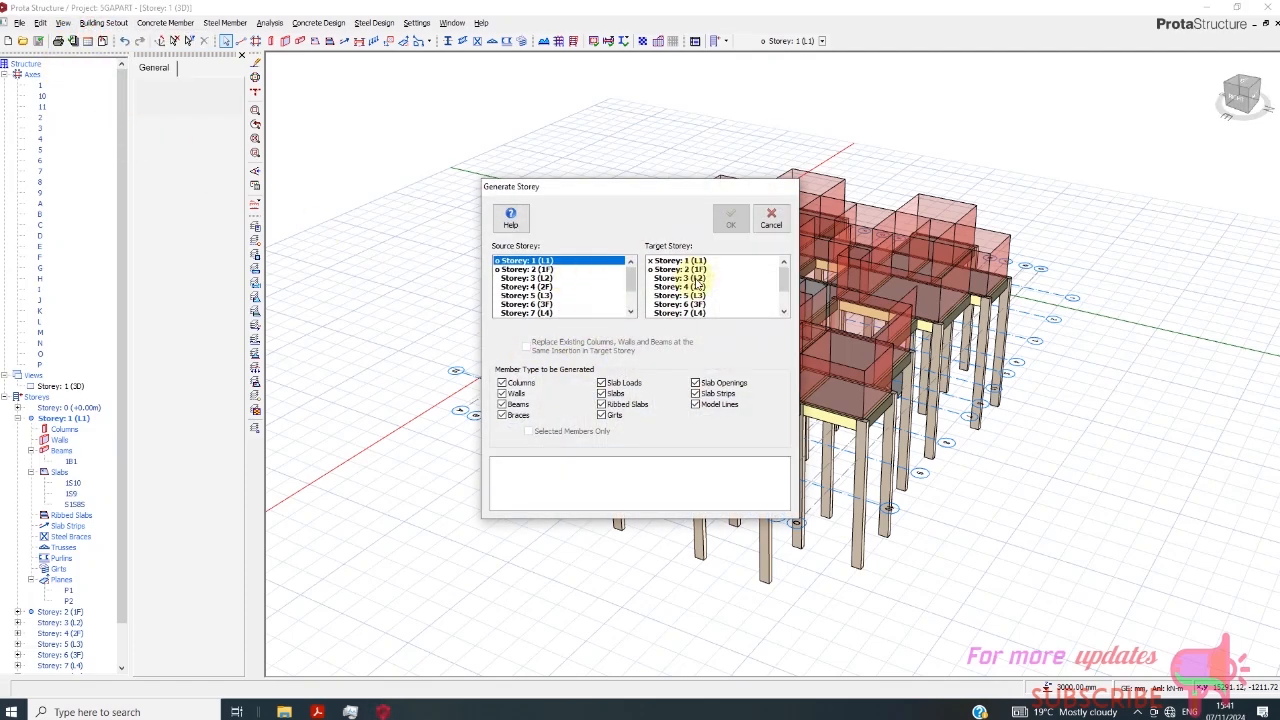
{"action": "left_click", "coordinate": [702, 279]}
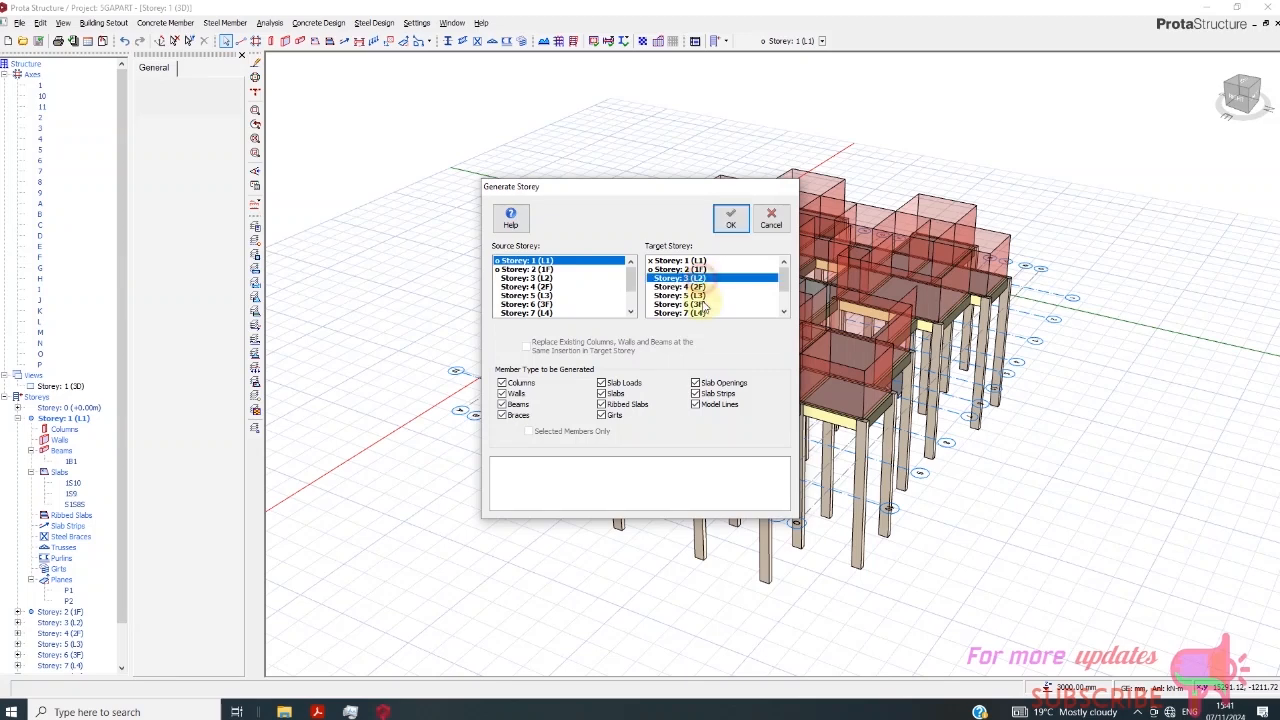
{"action": "left_click", "coordinate": [757, 297], "text": "ctrl"}
{"action": "left_click_drag", "start_coordinate": [784, 284], "coordinate": [787, 294]}
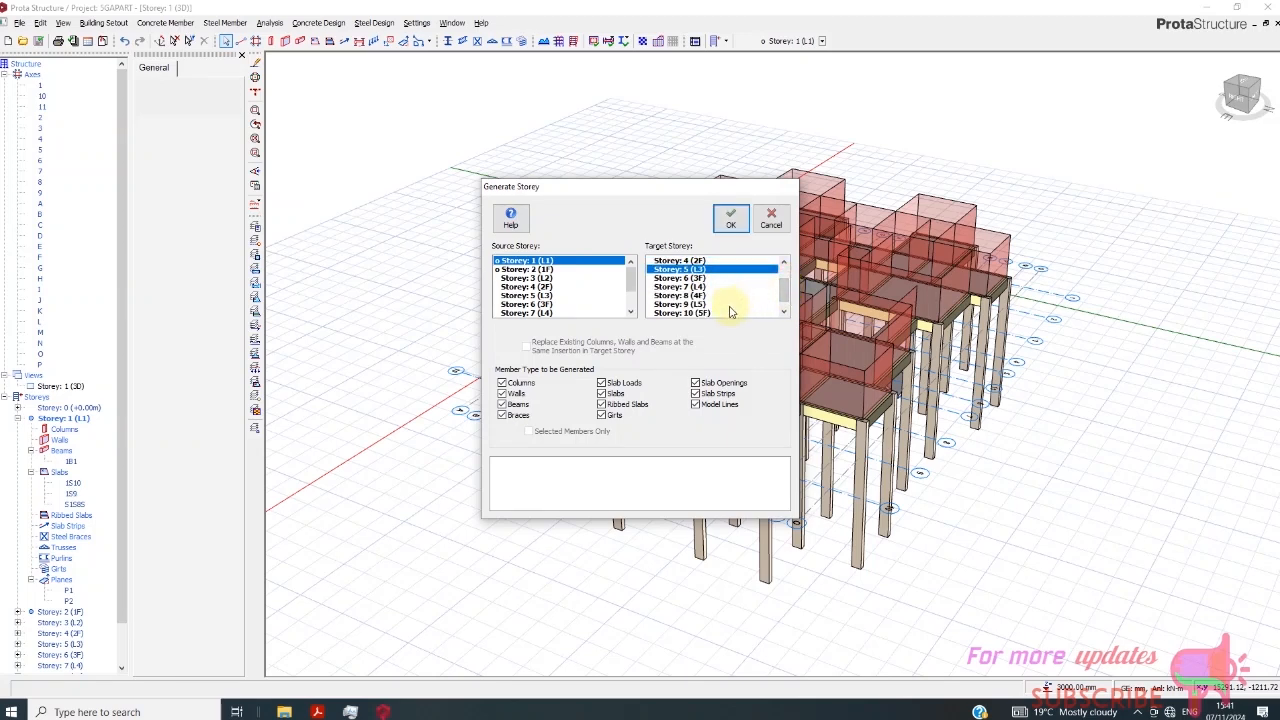
{"action": "left_click", "coordinate": [700, 287], "text": "ctrl"}
{"action": "left_click", "coordinate": [700, 304], "text": "ctrl"}
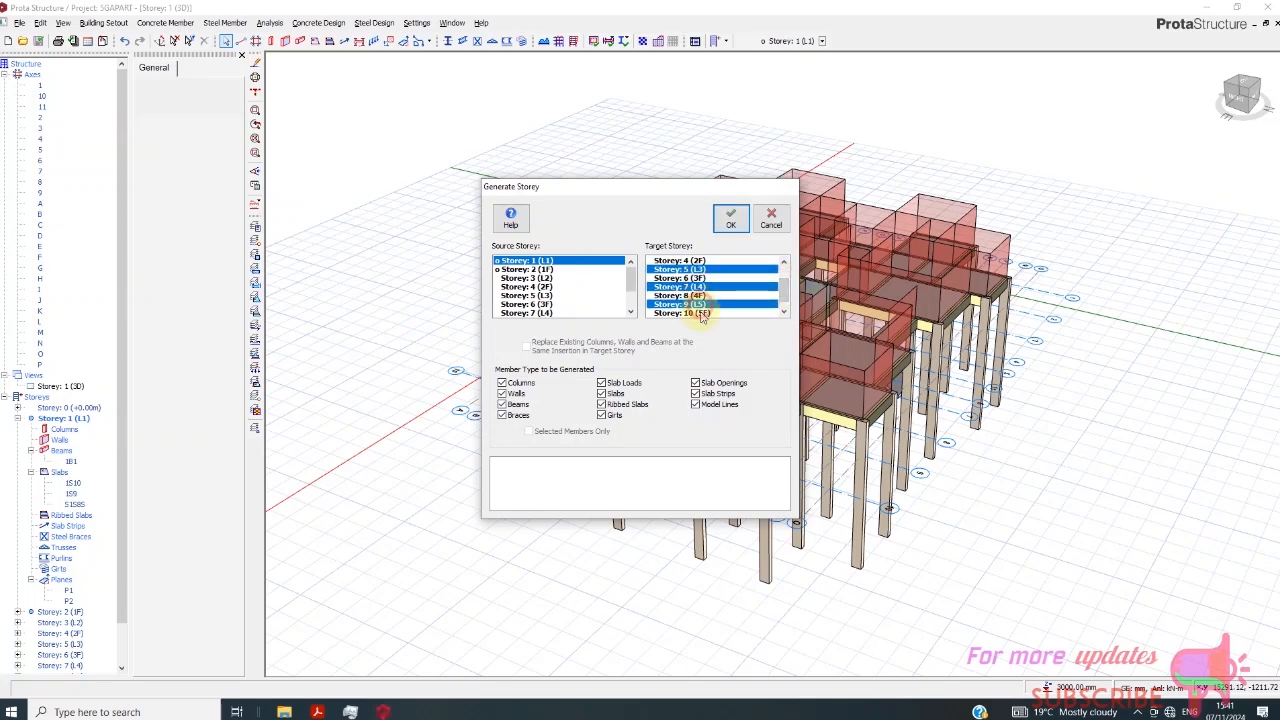
{"action": "left_click", "coordinate": [741, 226]}
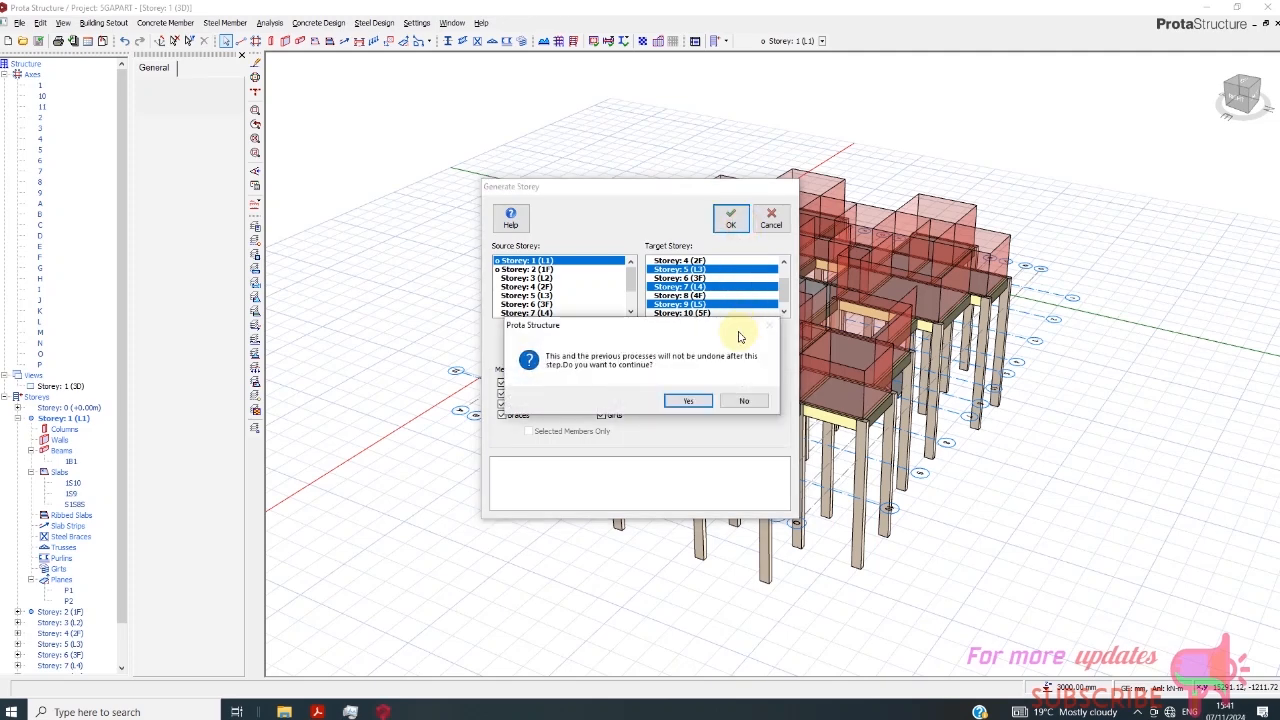
{"action": "left_click", "coordinate": [686, 402]}
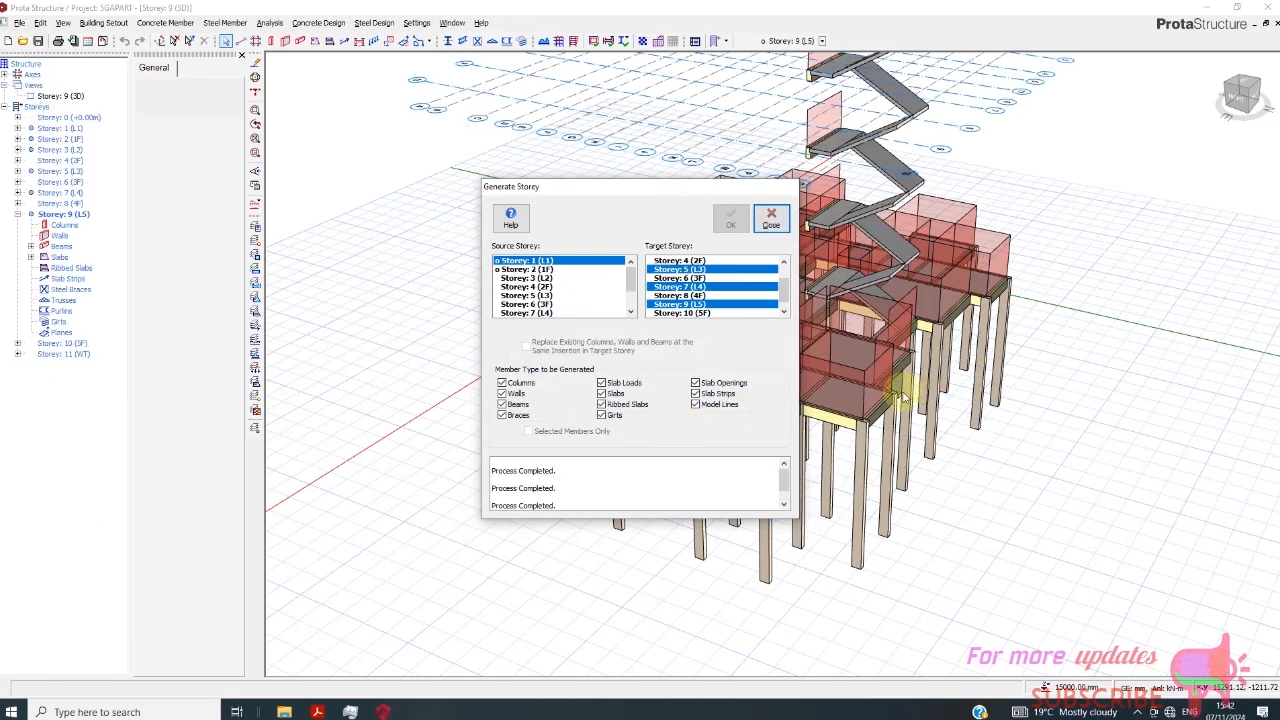
{"action": "left_click", "coordinate": [771, 217]}
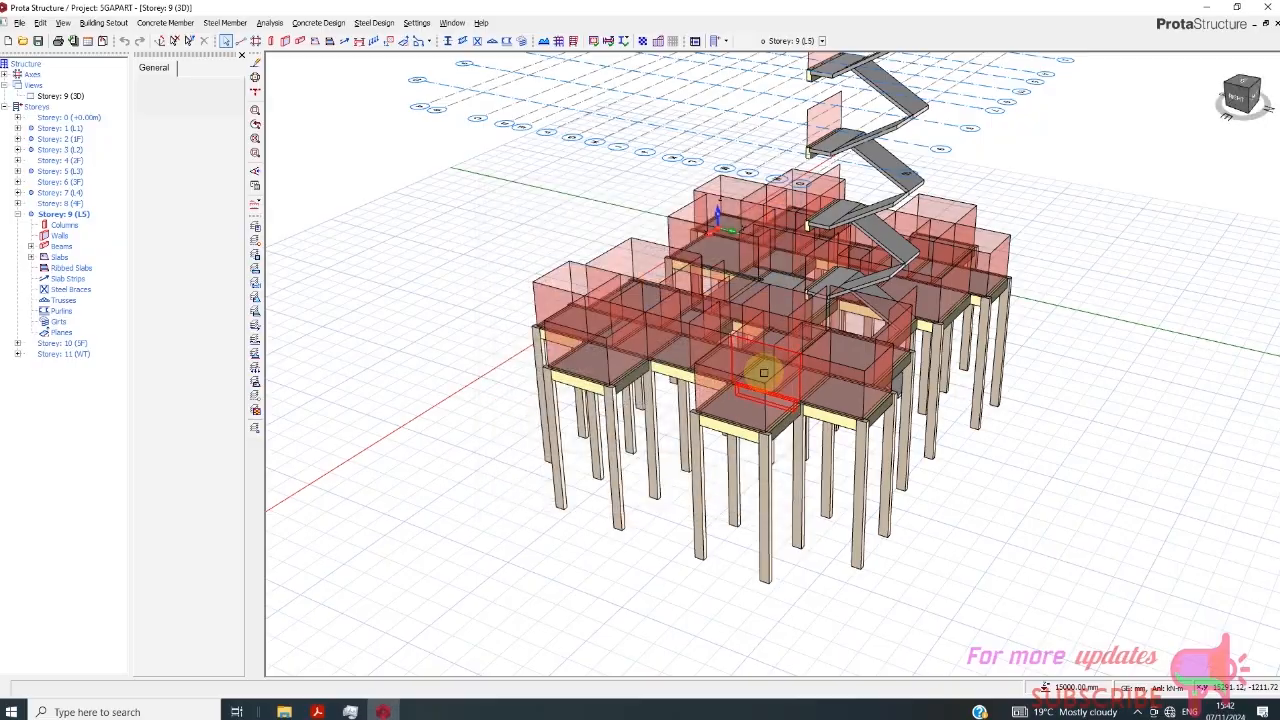
- Examine the generated stair flights in the 3D view from the back of the building
{"action": "scroll", "coordinate": [764, 374], "scroll_direction": "down", "scroll_amount": 3}
{"action": "scroll", "coordinate": [857, 251], "scroll_direction": "up", "scroll_amount": 2}
{"action": "scroll", "coordinate": [828, 314], "scroll_direction": "up", "scroll_amount": 2}
{"action": "scroll", "coordinate": [828, 314], "scroll_direction": "down", "scroll_amount": 3}
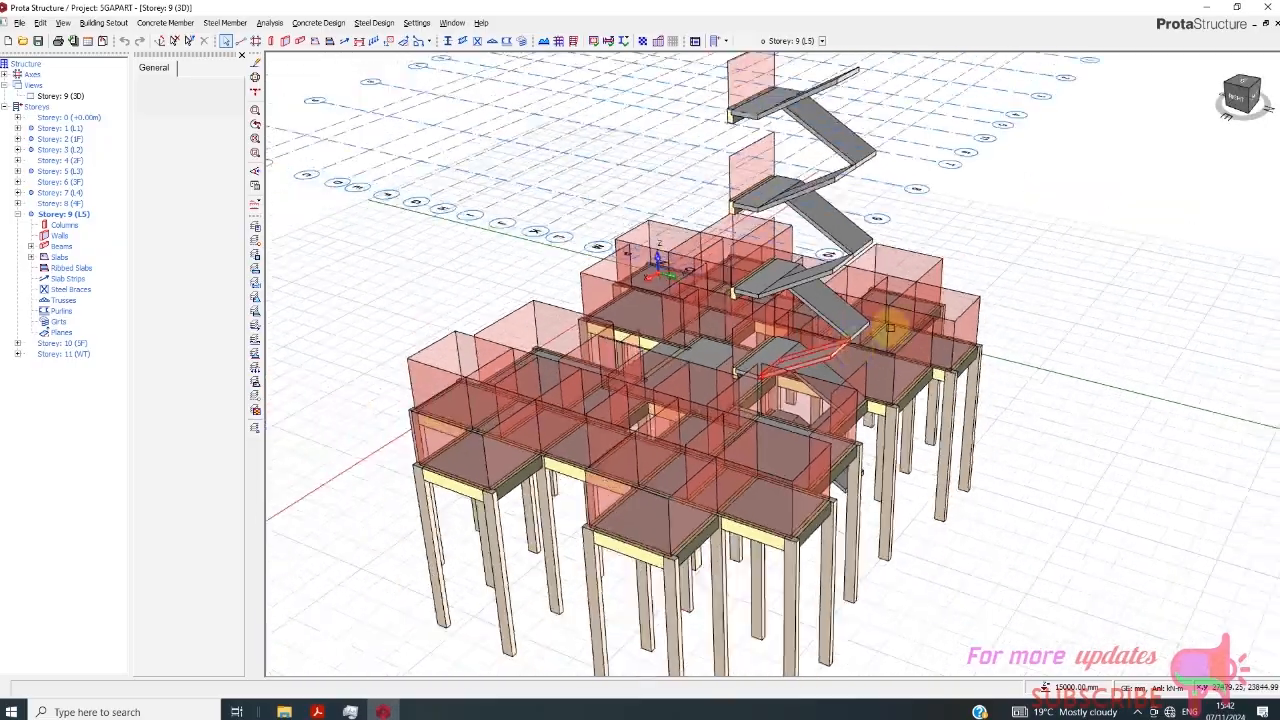
{"action": "left_click_drag", "start_coordinate": [1242, 102], "coordinate": [1168, 114]}
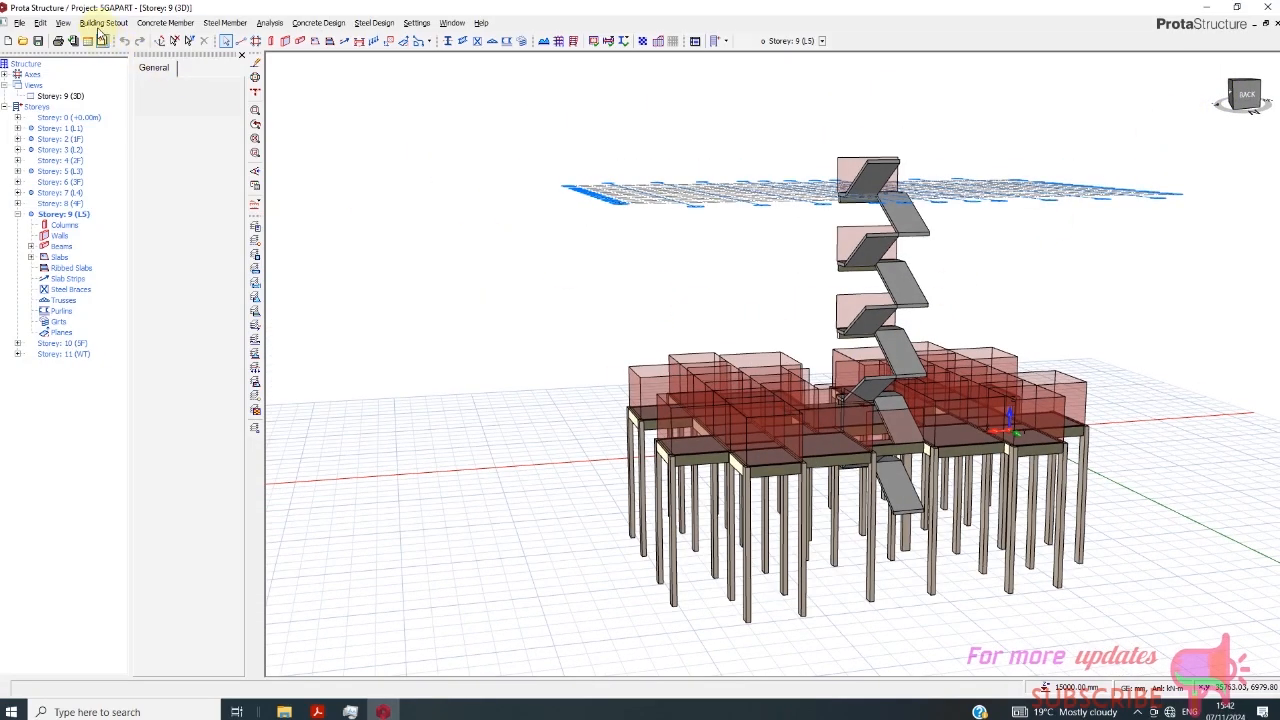
{"action": "left_click", "coordinate": [100, 23]}
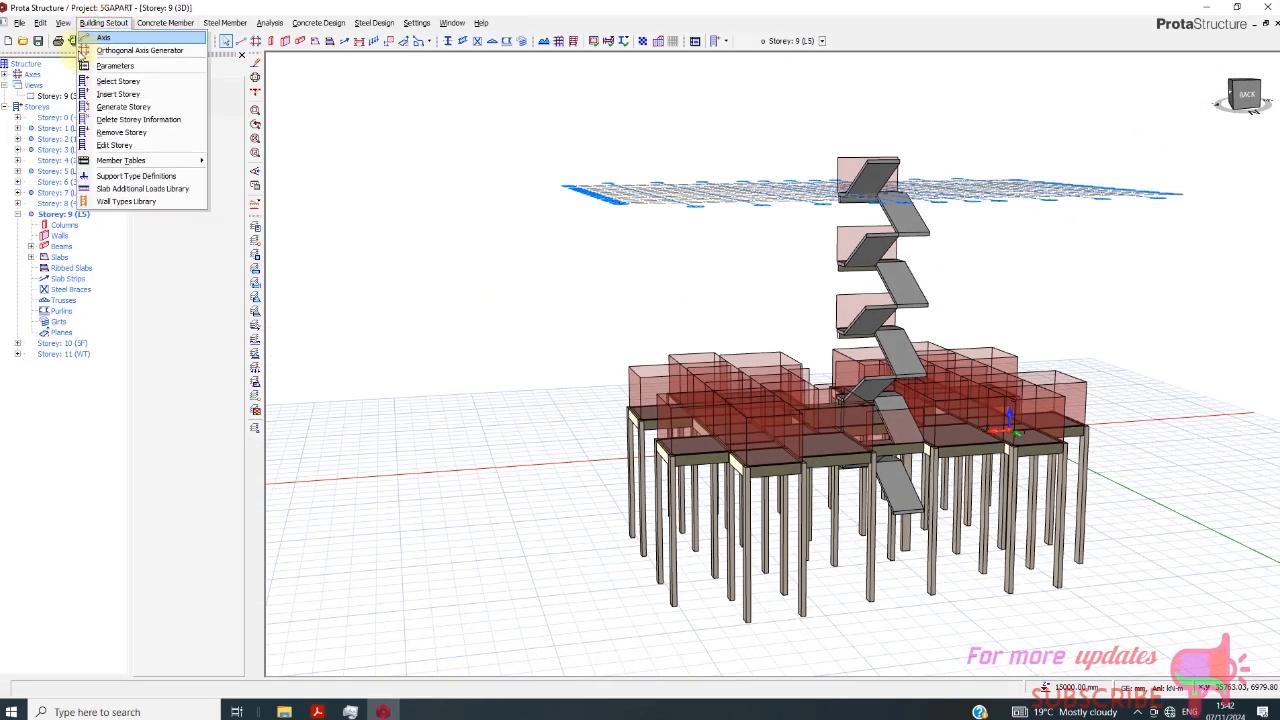
{"action": "left_click", "coordinate": [120, 106]}
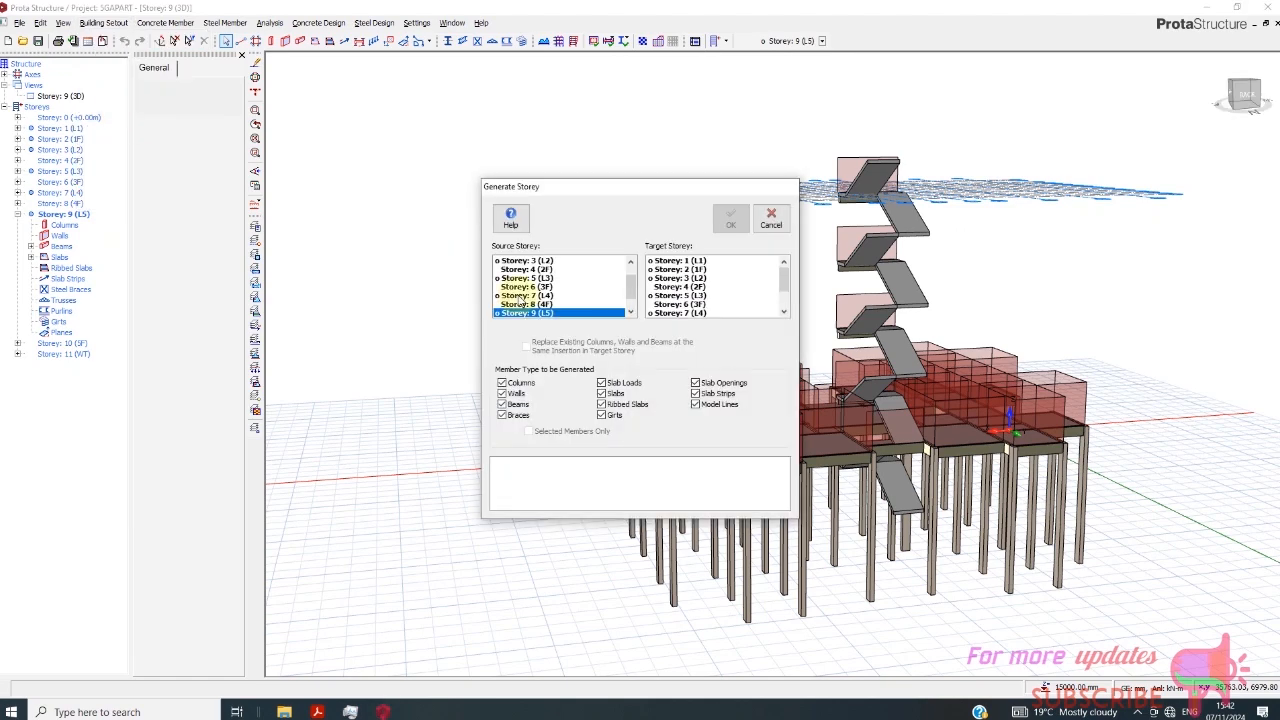
{"action": "left_click", "coordinate": [538, 277]}
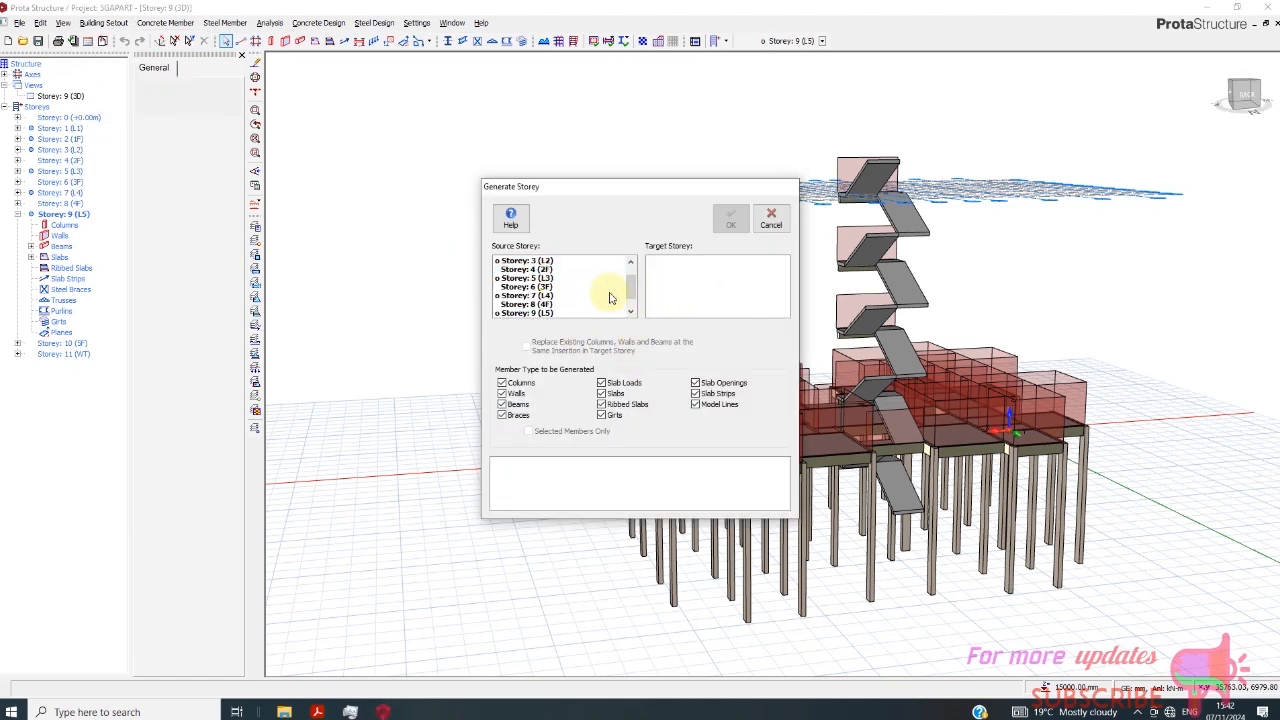
{"action": "scroll", "coordinate": [553, 281], "scroll_direction": "up", "scroll_amount": 1}
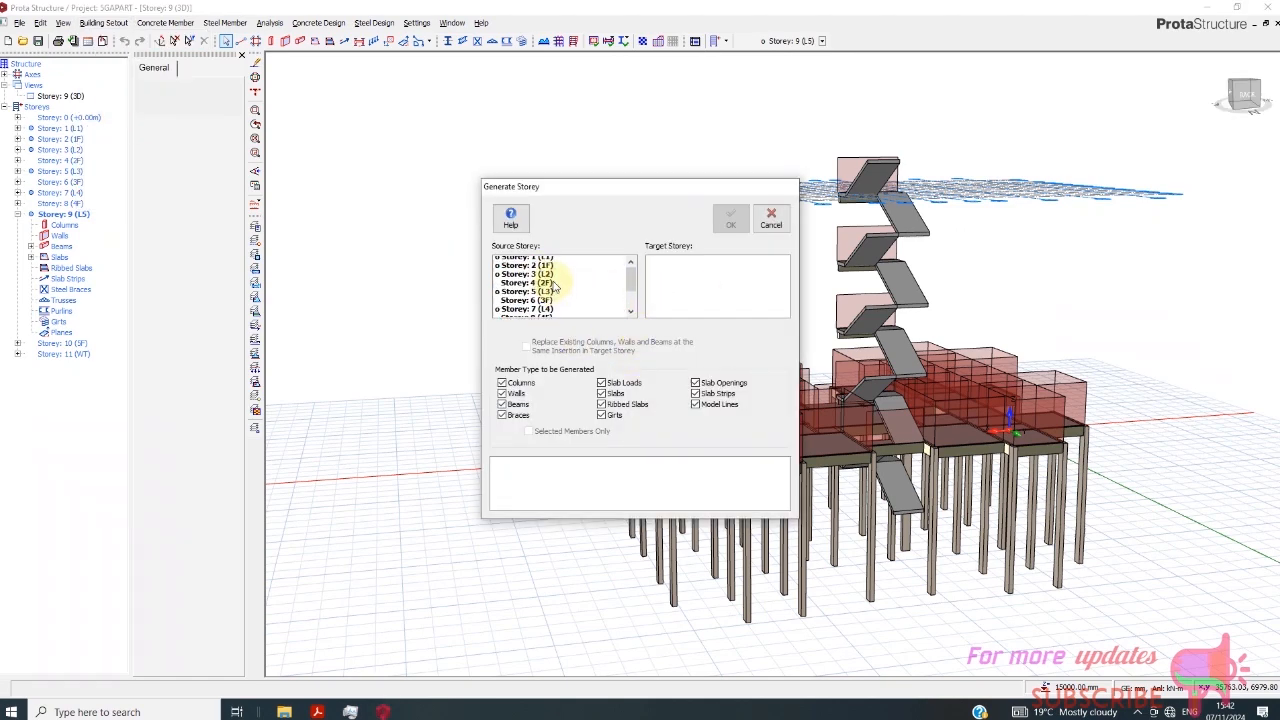
{"action": "left_click", "coordinate": [772, 219]}
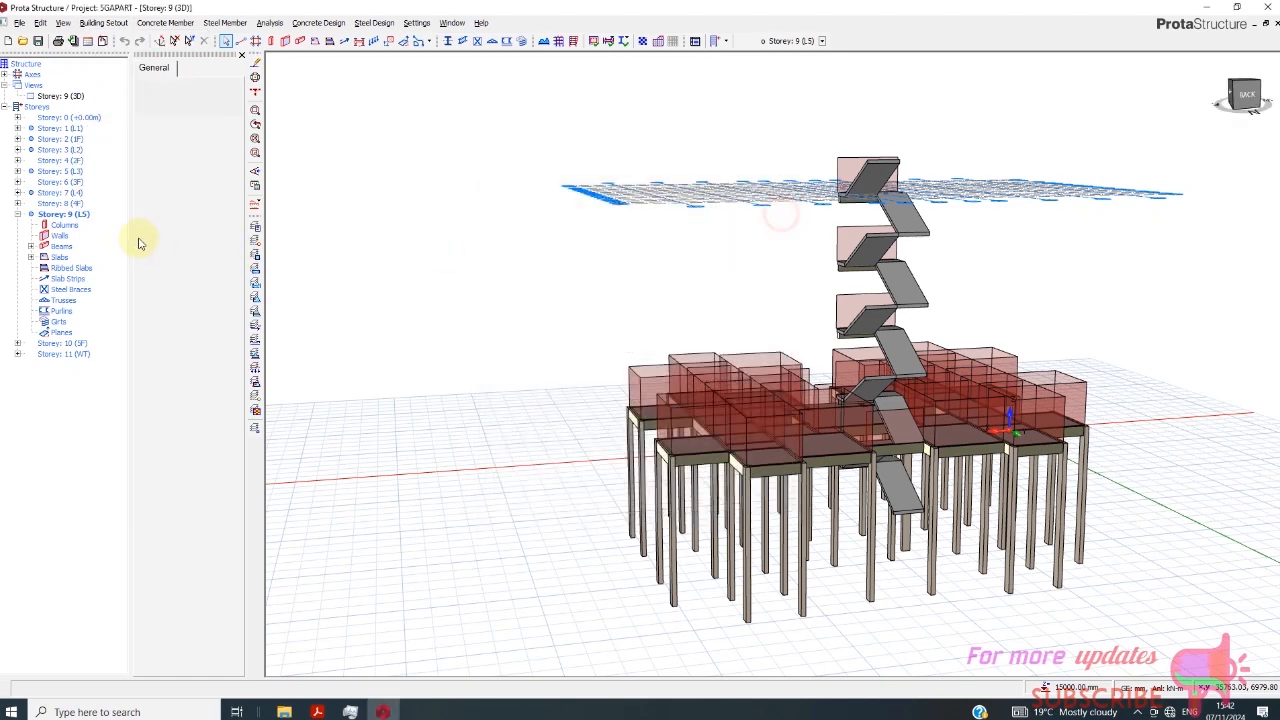
- Generate Storey 2 (1F) with all member types onto Storeys 4 (2F), 6 (3F), 7 (L4) and 9 (L5)
{"action": "double_click", "coordinate": [72, 140]}
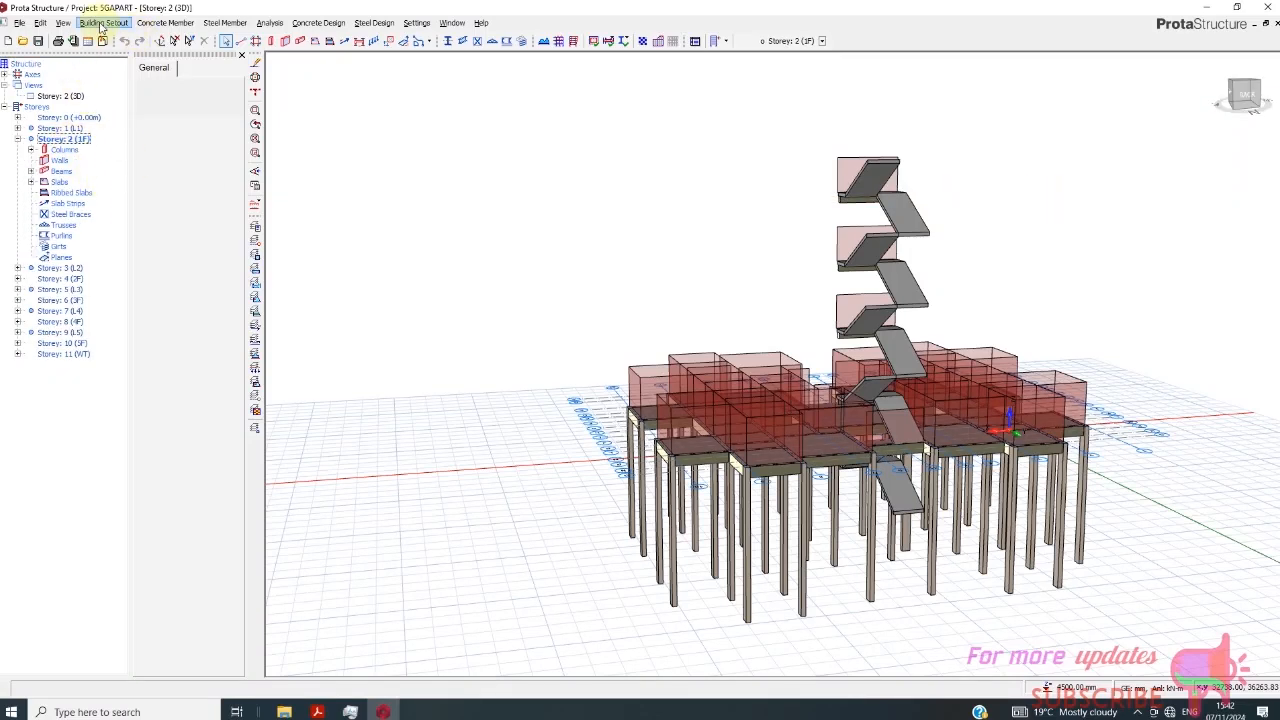
{"action": "left_click", "coordinate": [100, 23]}
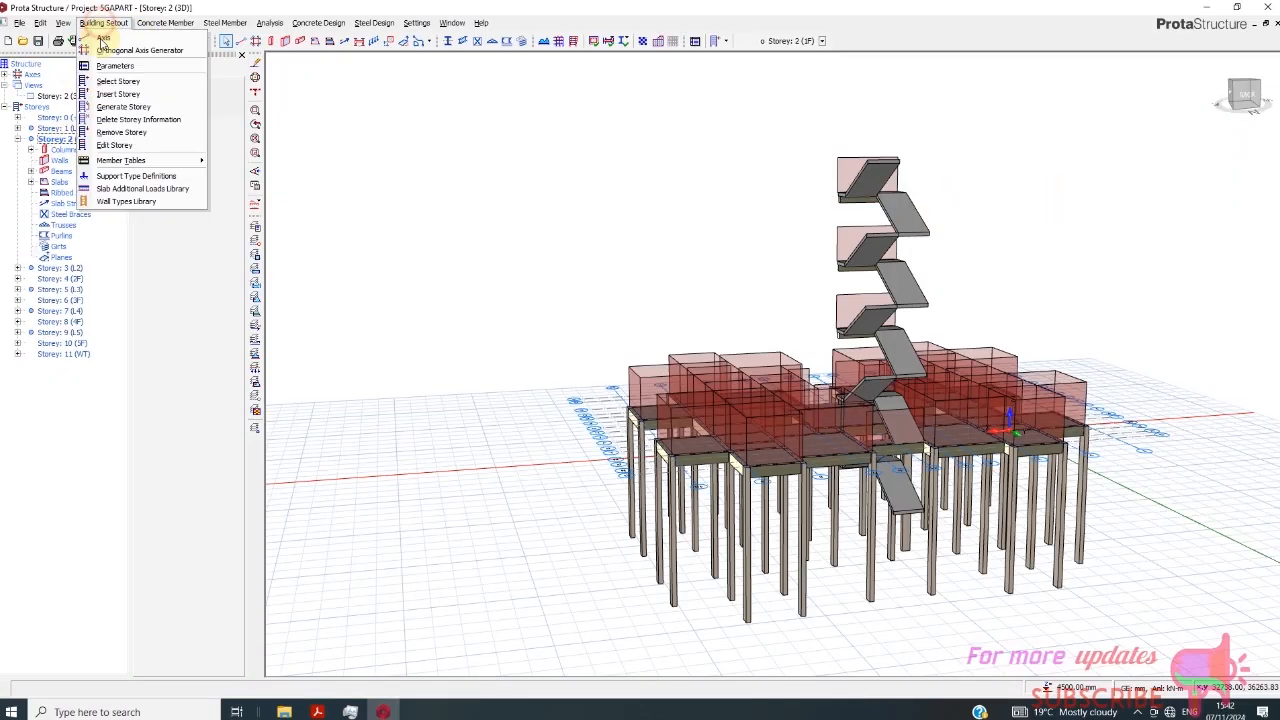
{"action": "left_click", "coordinate": [140, 107]}
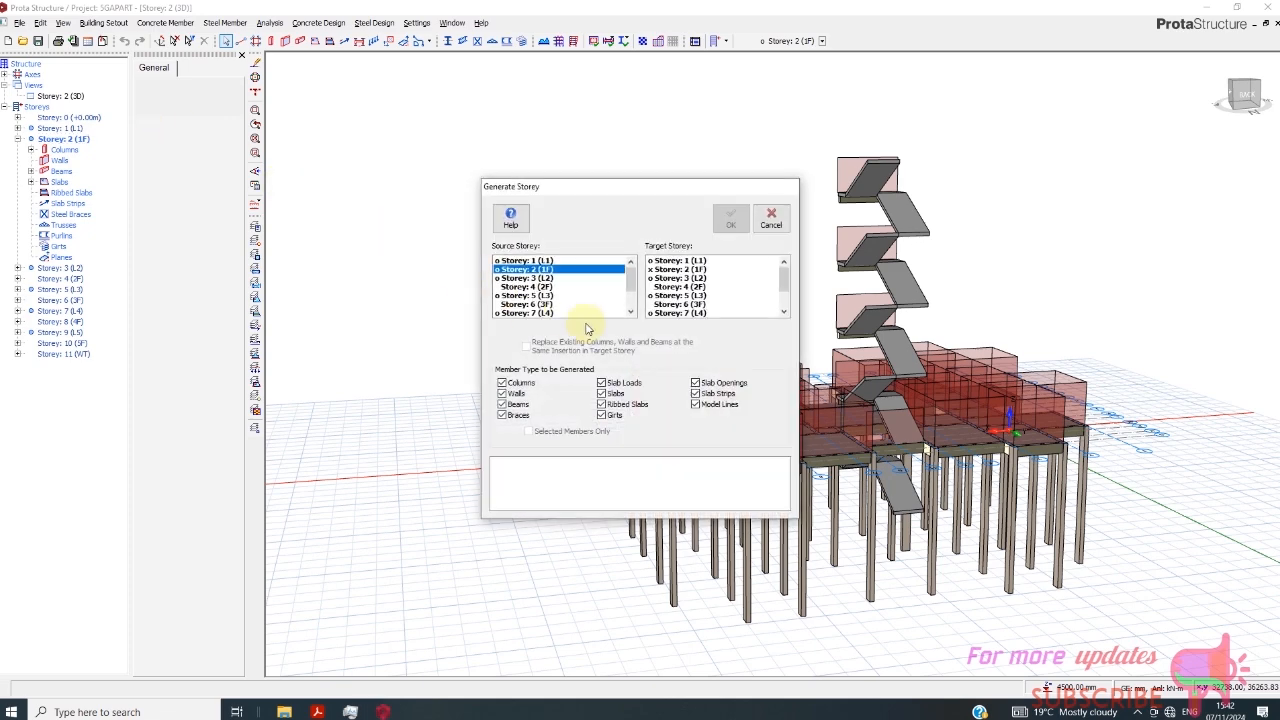
{"action": "left_click", "coordinate": [698, 287]}
{"action": "left_click", "coordinate": [701, 304]}
{"action": "left_click_drag", "start_coordinate": [785, 279], "coordinate": [788, 294]}
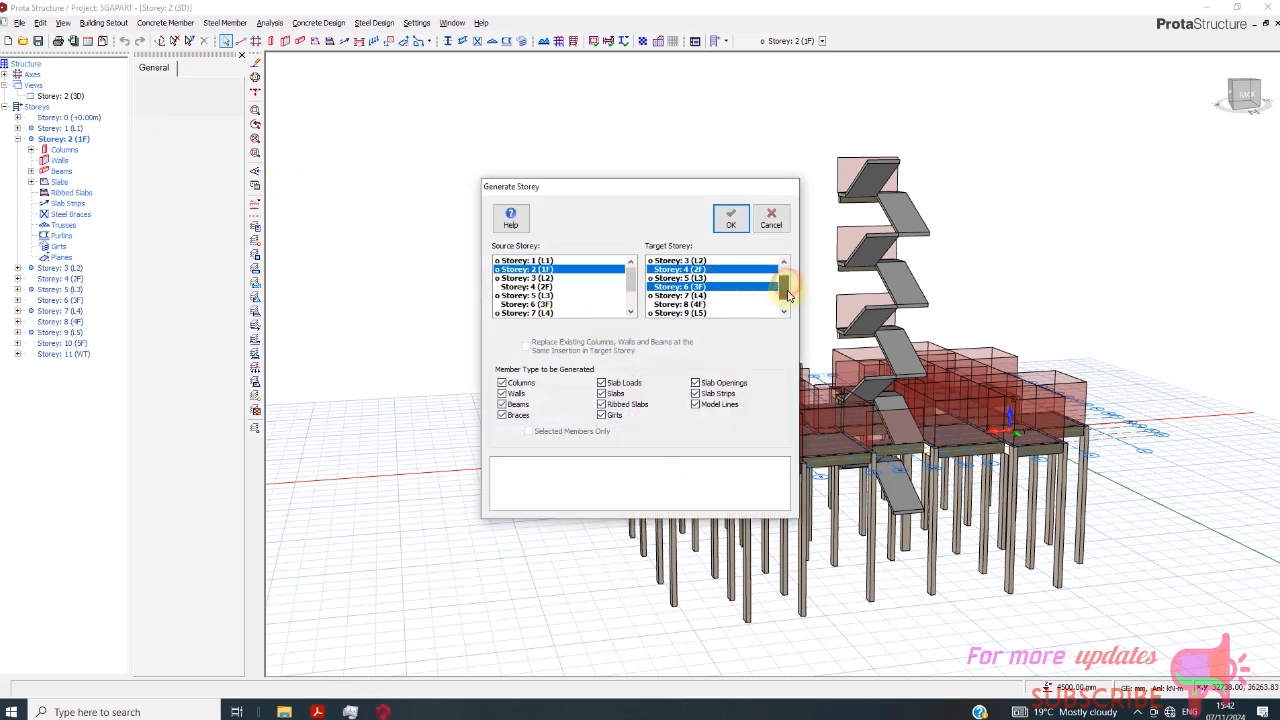
{"action": "left_click", "coordinate": [697, 296]}
{"action": "left_click", "coordinate": [697, 313]}
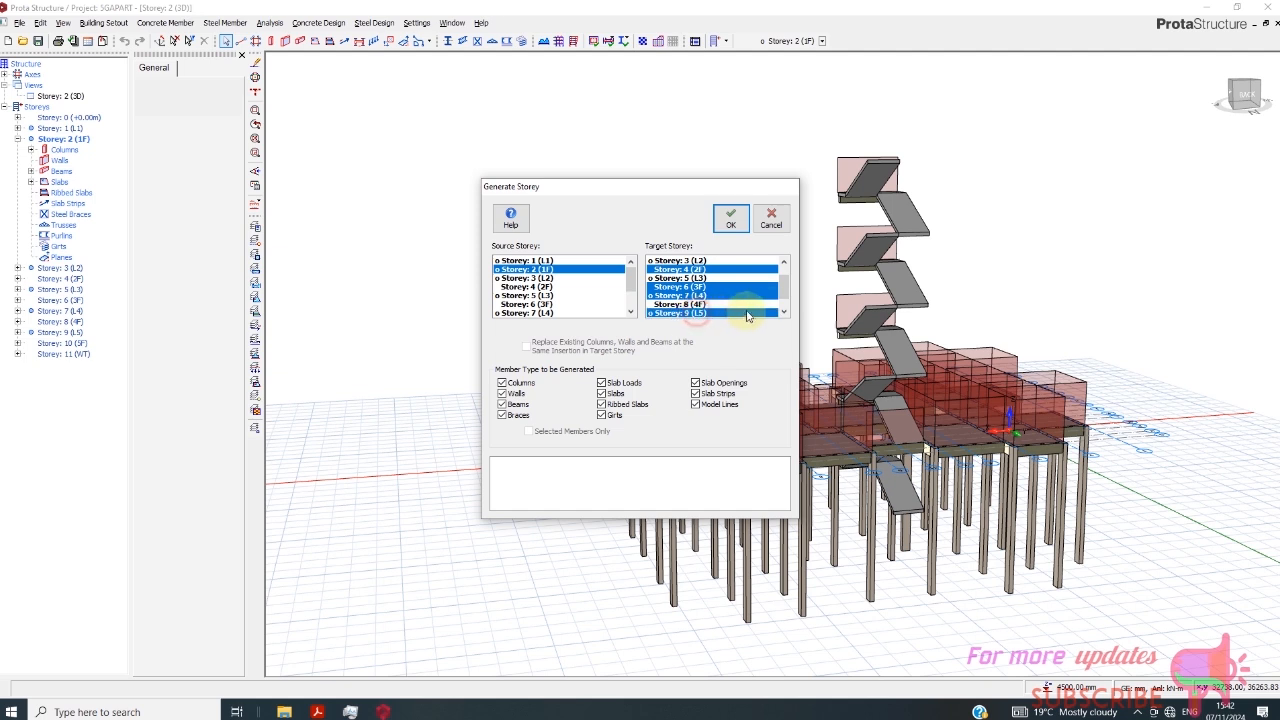
{"action": "left_click", "coordinate": [731, 219]}
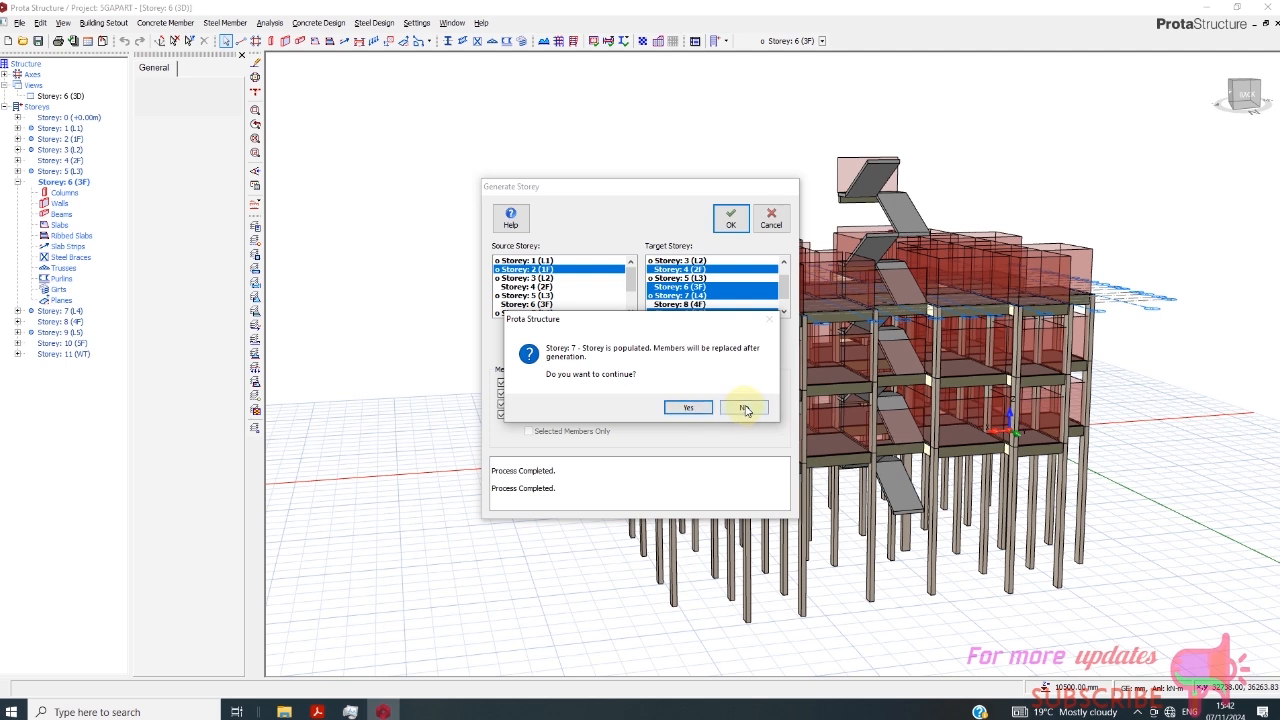
- Decline replacing the existing members of Storeys 7 (L4) and 9 (L5) during the storey generation
{"action": "left_click", "coordinate": [746, 408]}
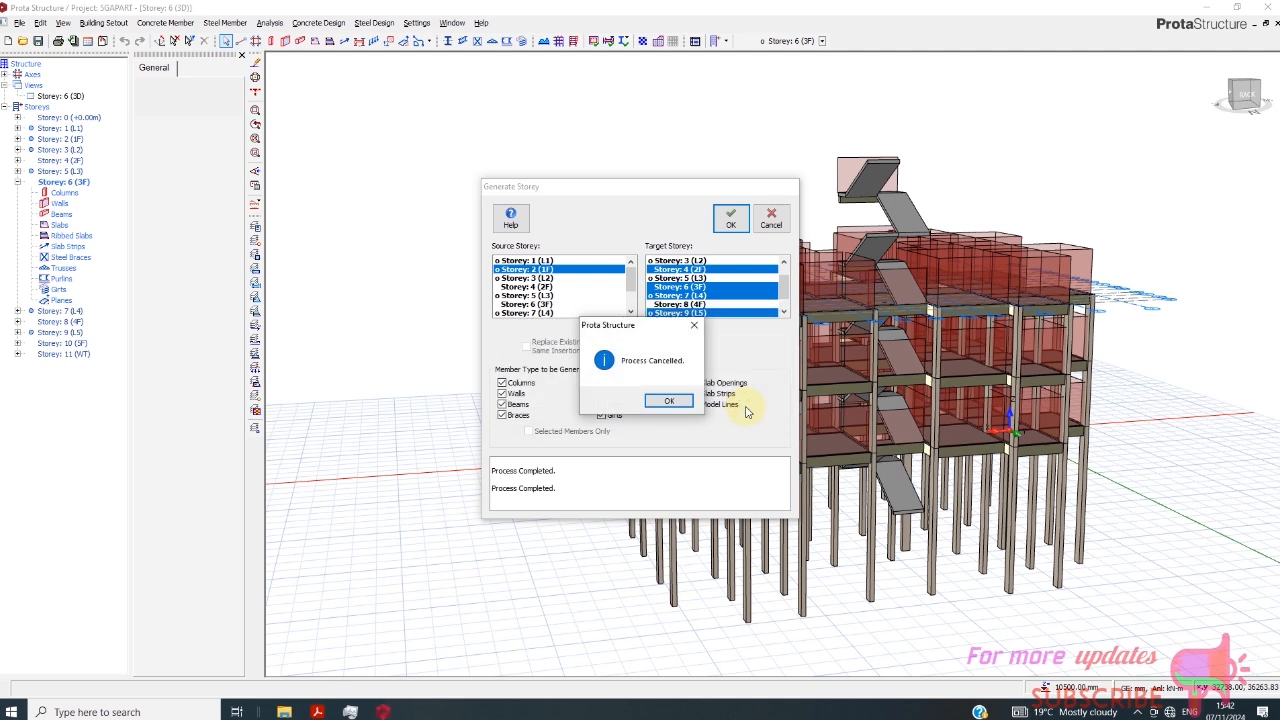
{"action": "left_click", "coordinate": [684, 402]}
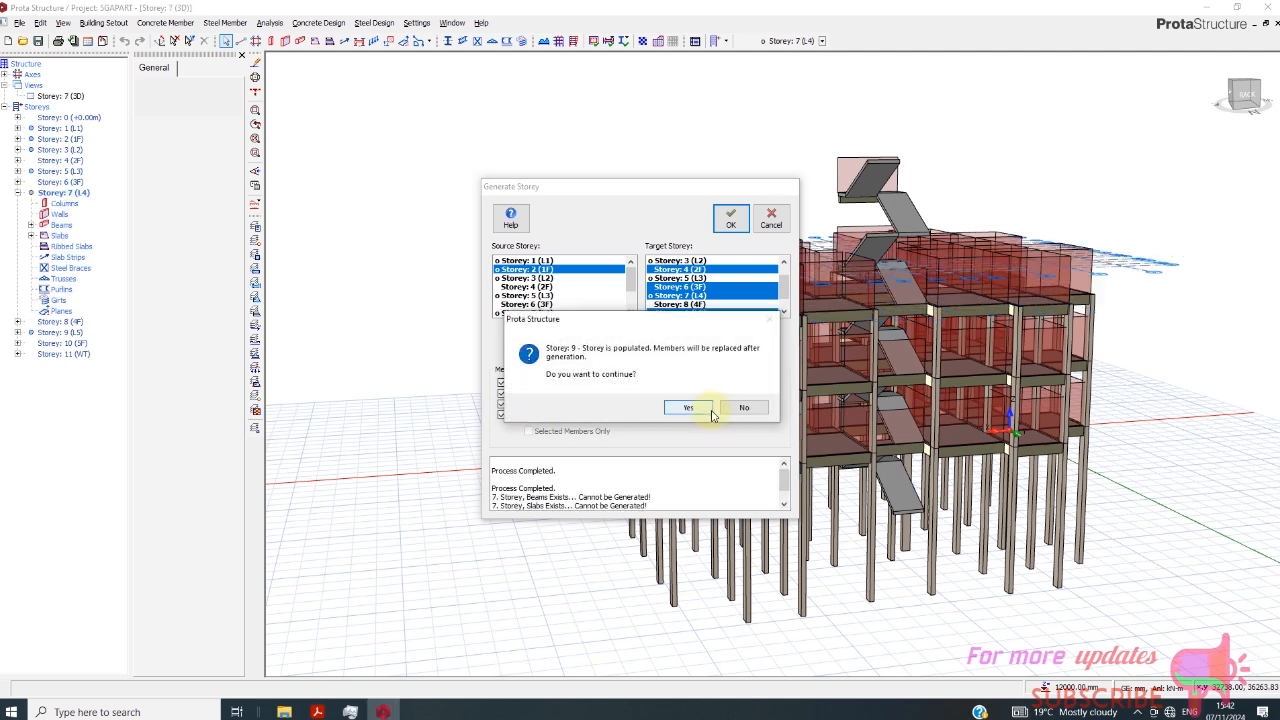
{"action": "left_click", "coordinate": [740, 408]}
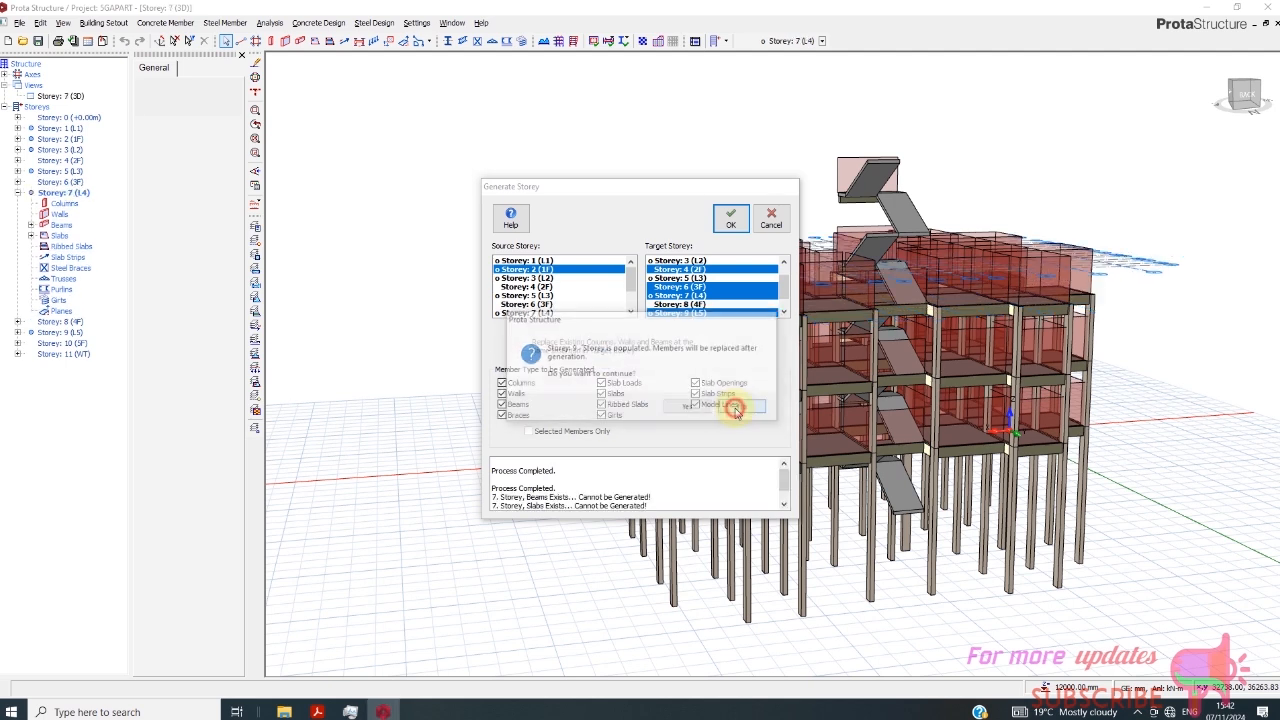
{"action": "left_click", "coordinate": [690, 404]}
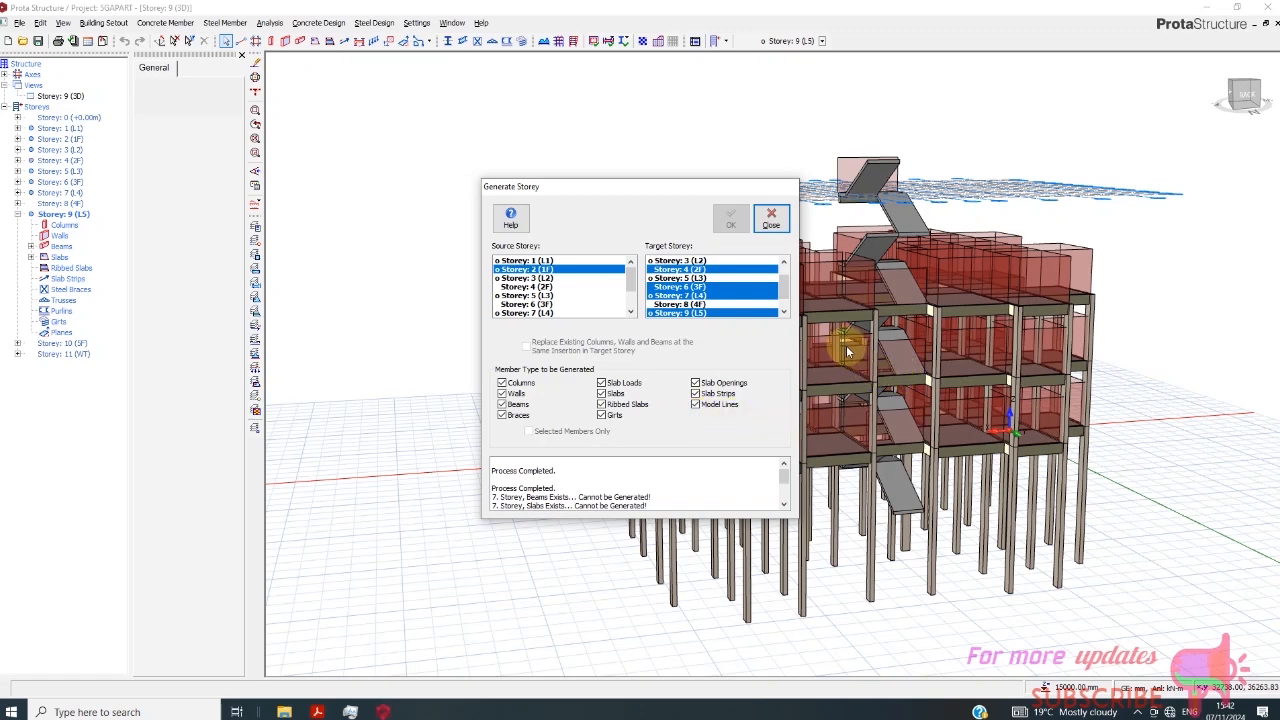
- Generate Storey 2 (1F) with all member types onto Storeys 8 (4F) and 10 (5F), and leave Generate Storey
{"action": "left_click", "coordinate": [700, 296]}
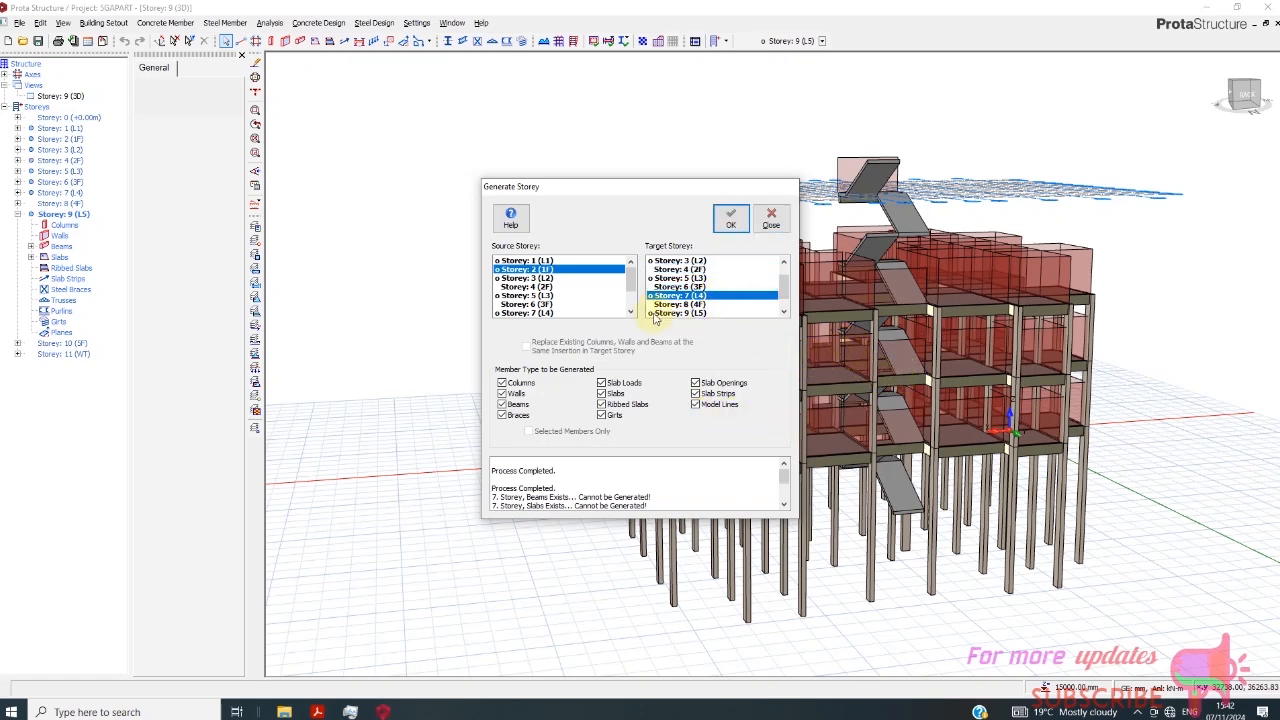
{"action": "left_click", "coordinate": [549, 270]}
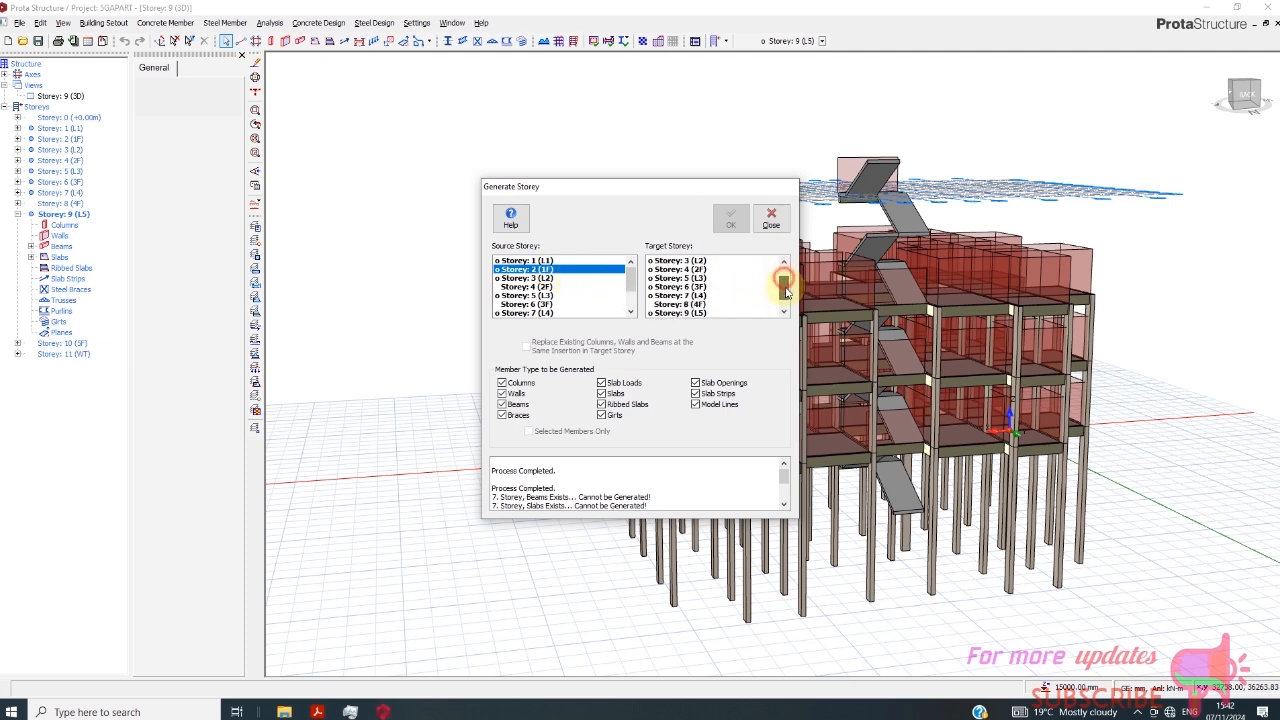
{"action": "left_click_drag", "start_coordinate": [785, 287], "coordinate": [785, 290]}
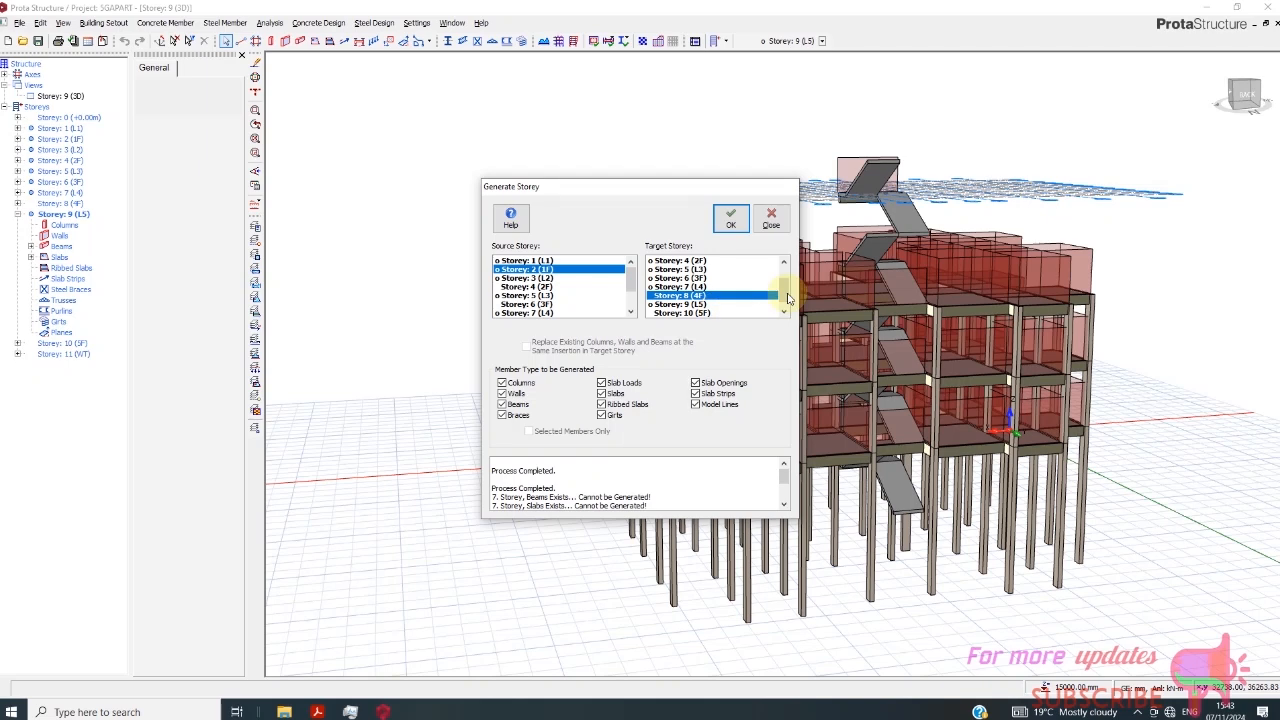
{"action": "left_click_drag", "start_coordinate": [787, 297], "coordinate": [774, 310]}
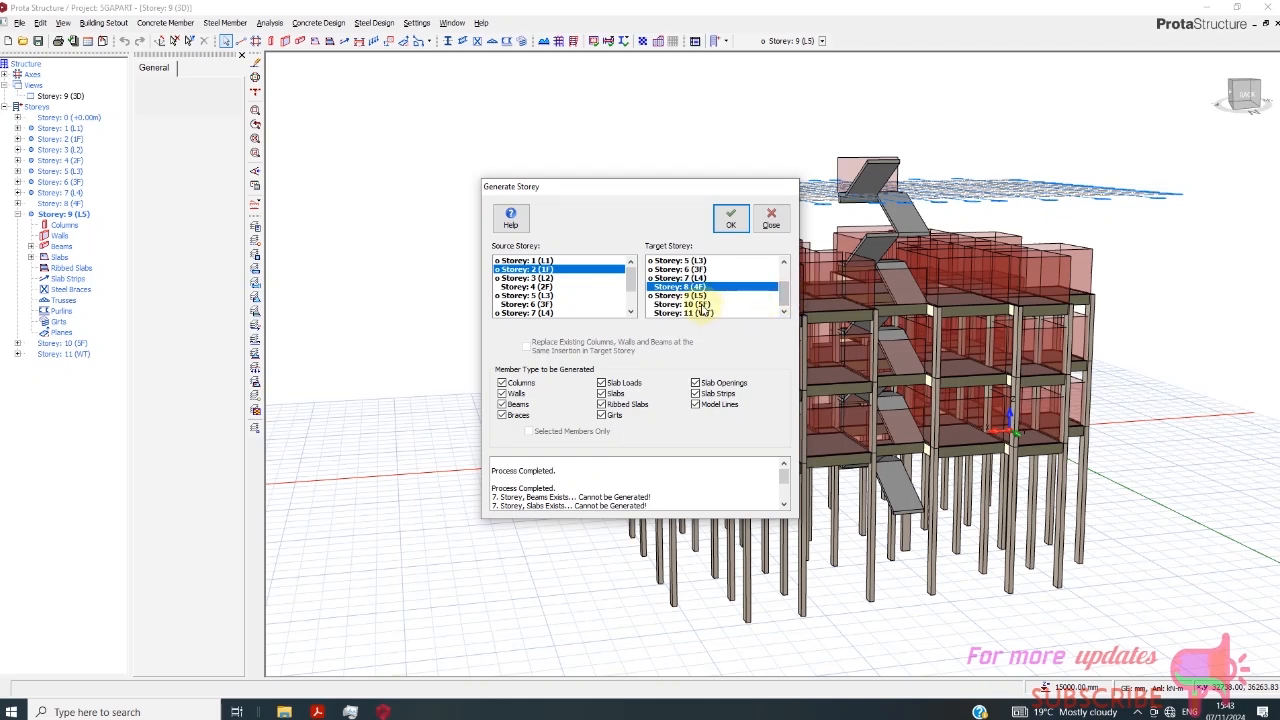
{"action": "left_click", "coordinate": [683, 304], "text": "ctrl"}
{"action": "left_click", "coordinate": [731, 218]}
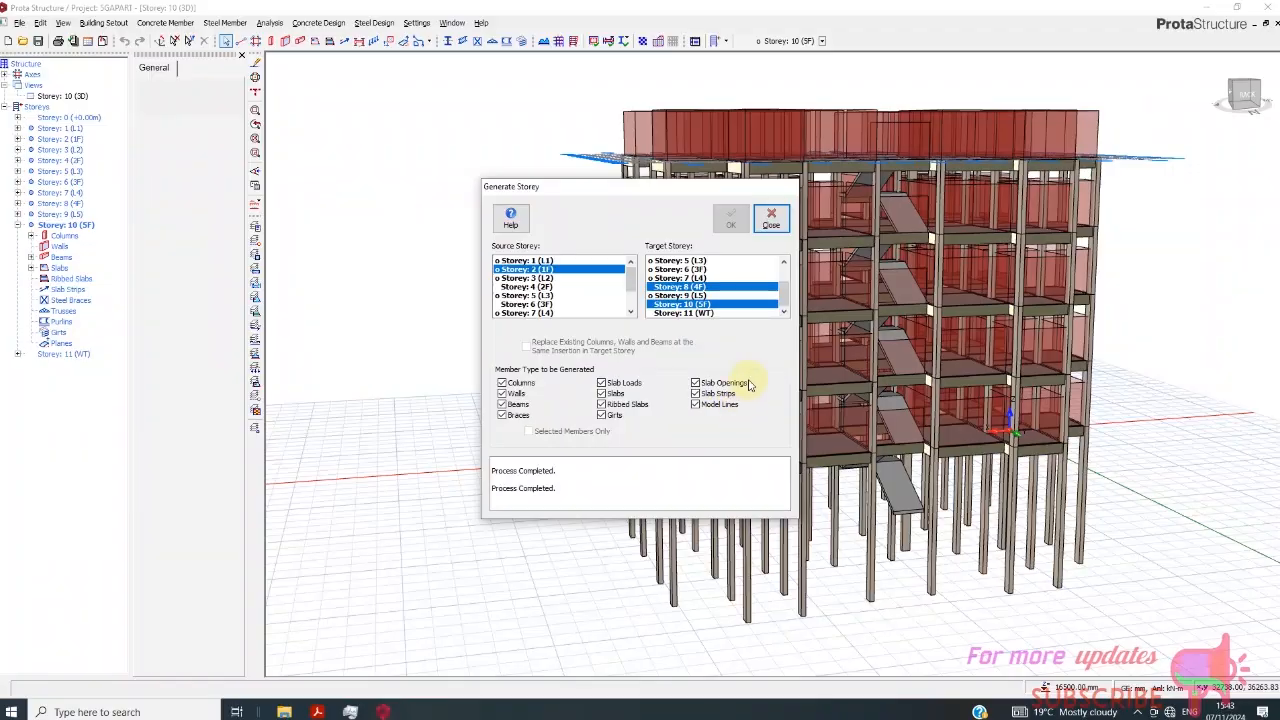
{"action": "left_click", "coordinate": [771, 218]}
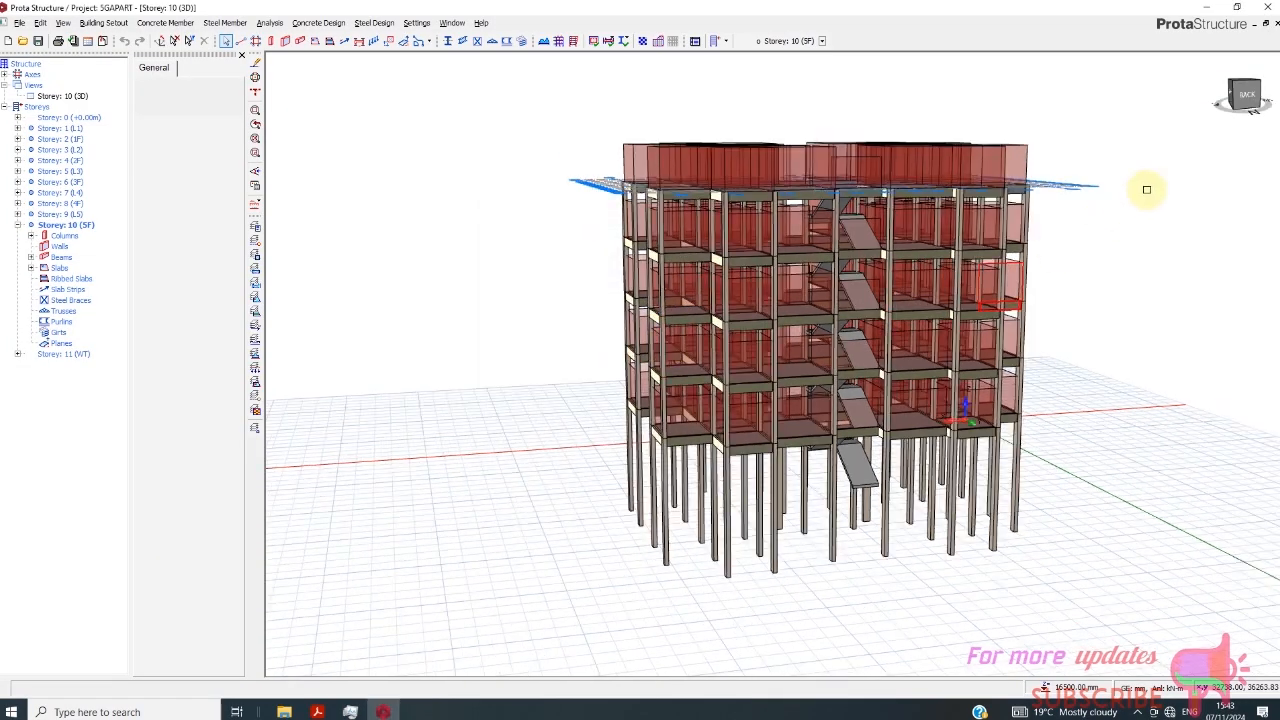
- Run the Building Model Check on the generated building with all checks enabled for all storeys, and leave Building Analysis
{"action": "left_click_drag", "start_coordinate": [1246, 104], "coordinate": [1086, 109]}
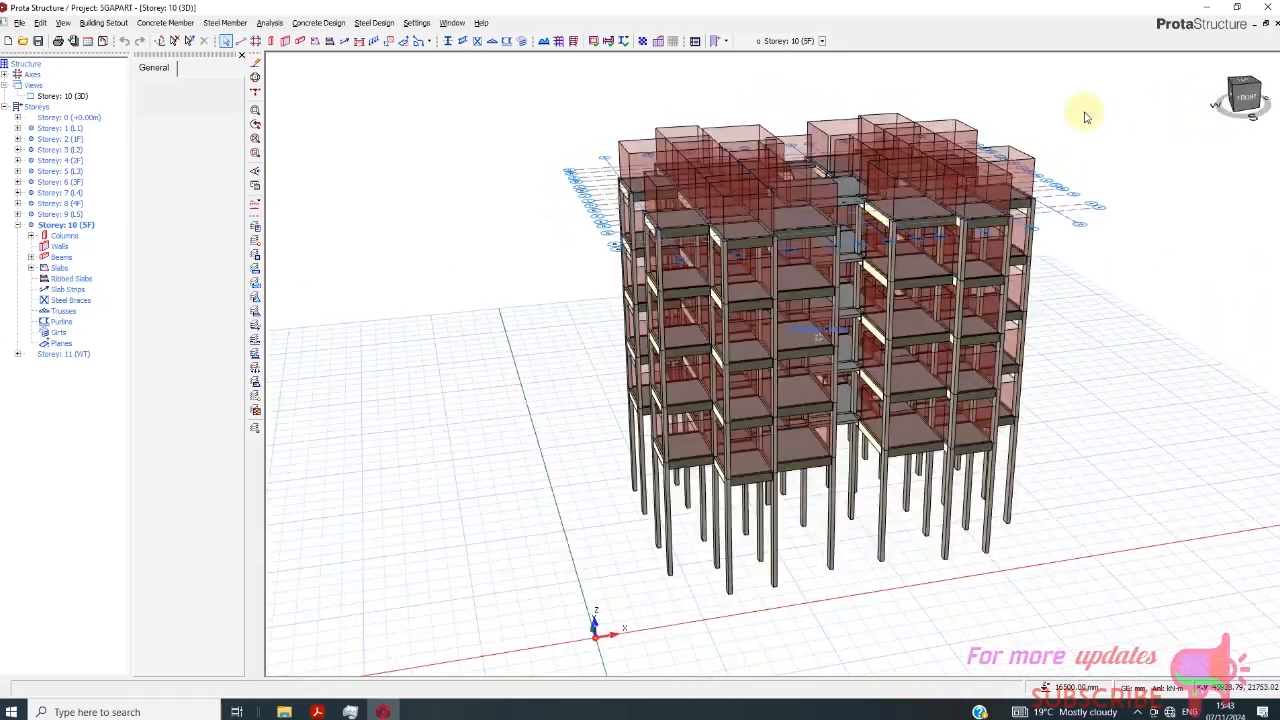
{"action": "left_click", "coordinate": [279, 27]}
{"action": "left_click", "coordinate": [292, 50]}
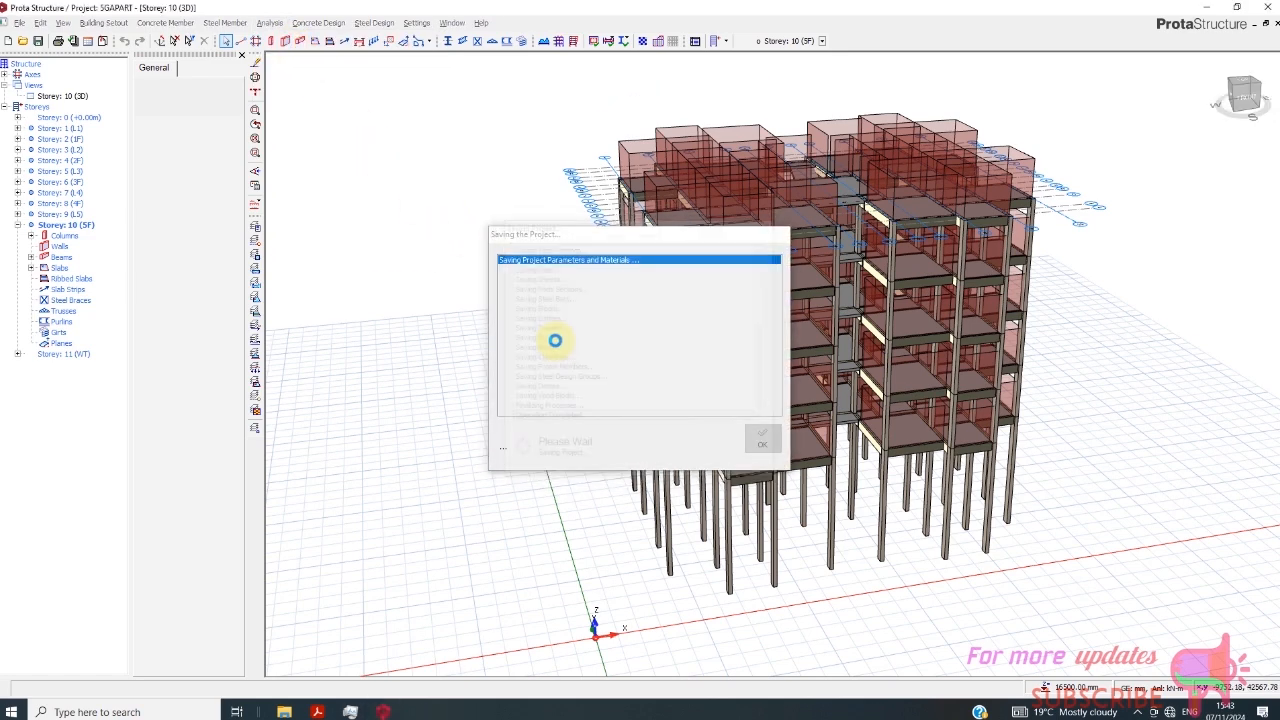
{"action": "left_click", "coordinate": [608, 198]}
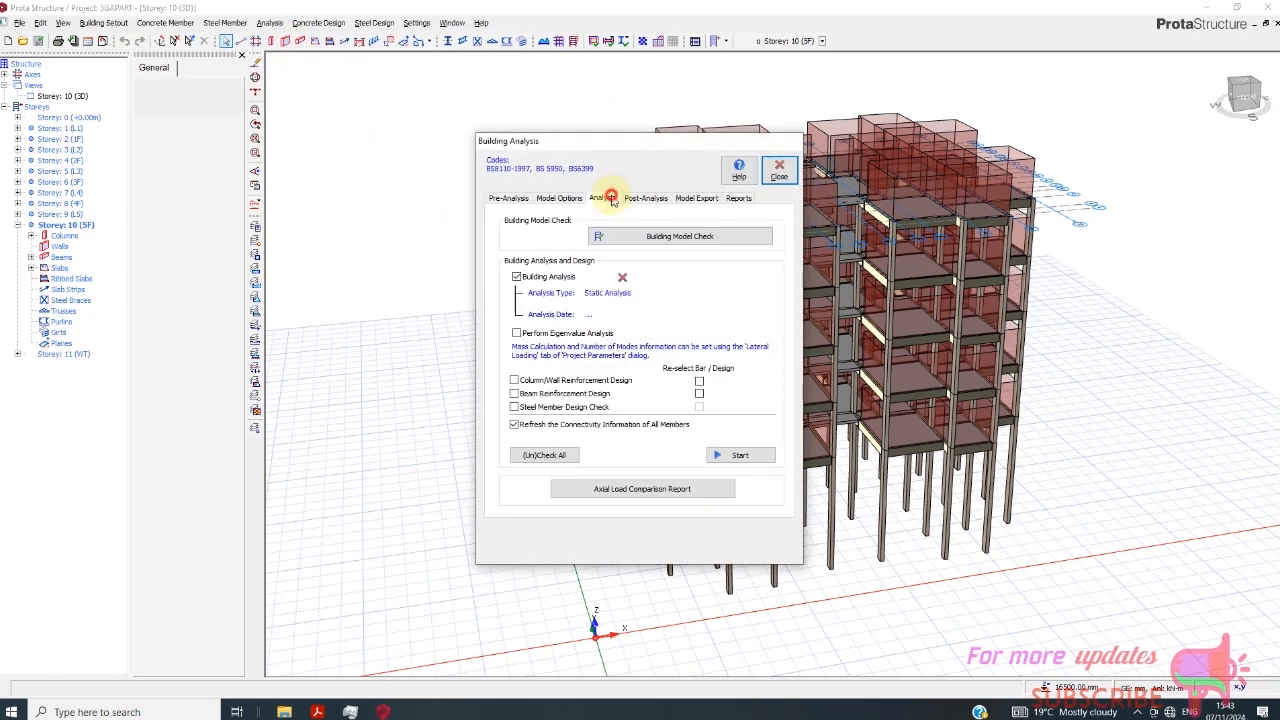
{"action": "left_click", "coordinate": [644, 240]}
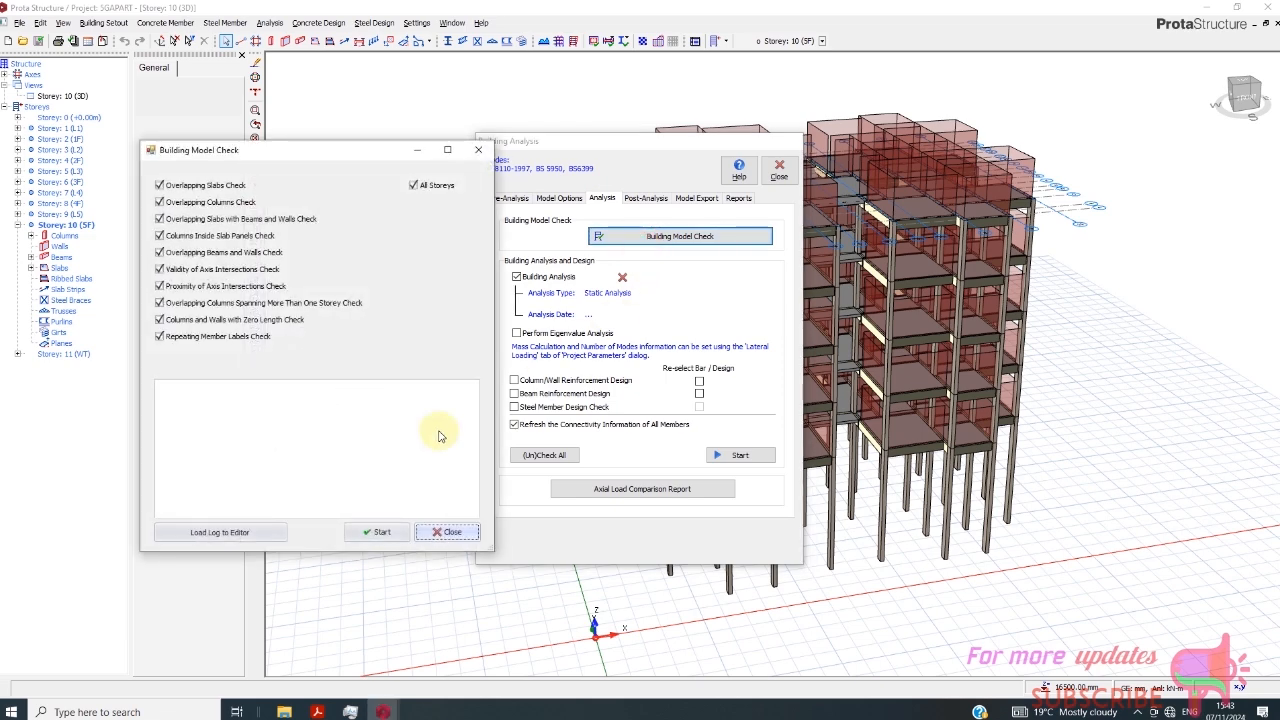
{"action": "left_click", "coordinate": [394, 535]}
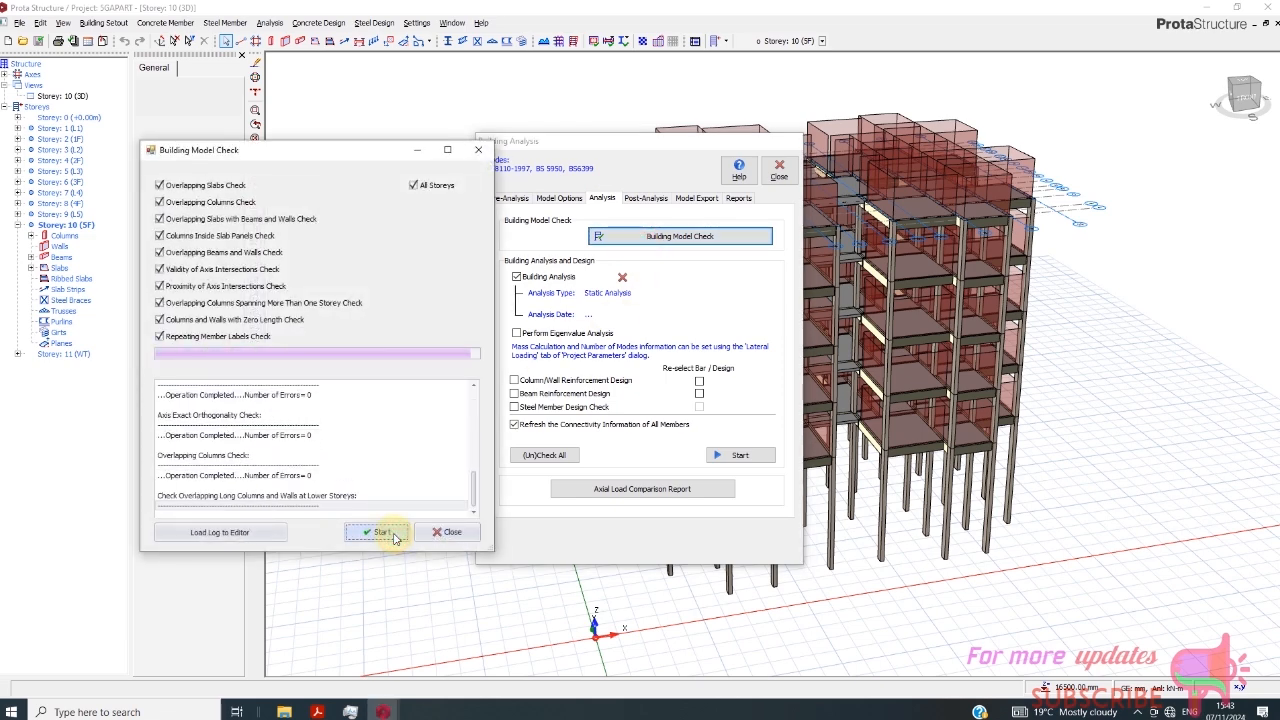
{"action": "left_click", "coordinate": [446, 532]}
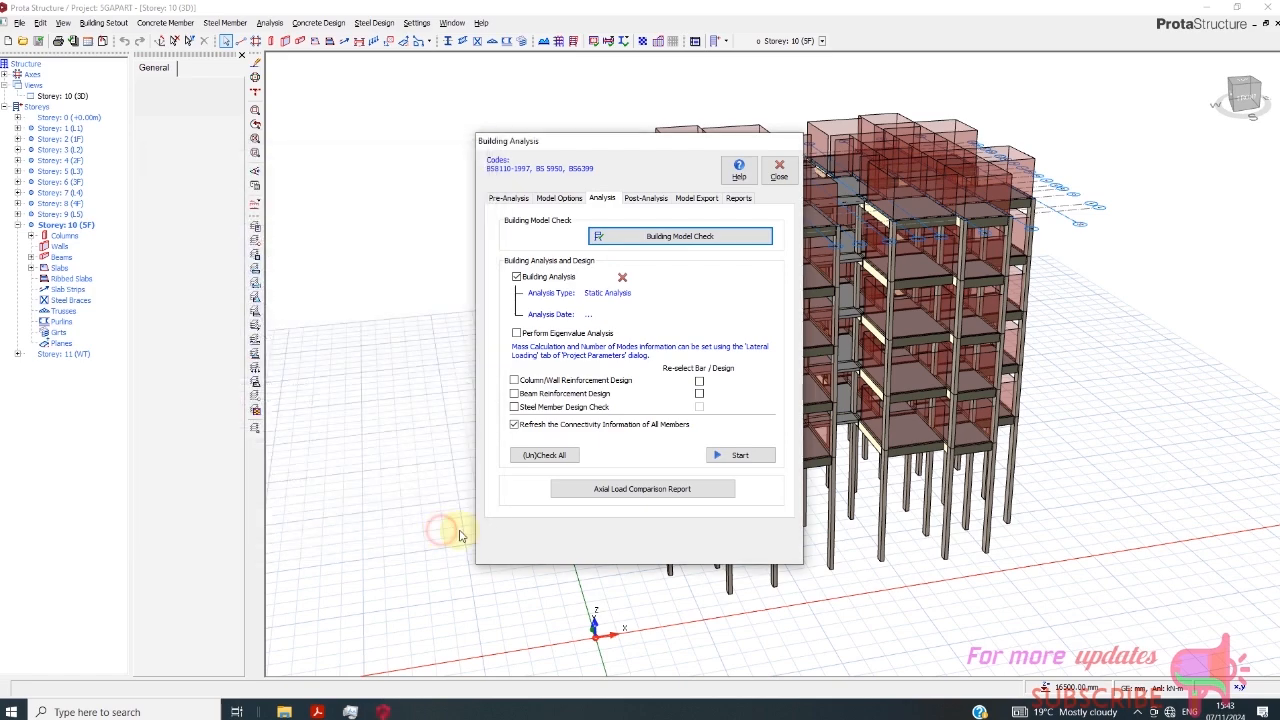
{"action": "left_click", "coordinate": [779, 170]}
- Select the four columns around the stairwell on Storey 10 (5F)
{"action": "scroll", "coordinate": [830, 245], "scroll_direction": "up", "scroll_amount": 5}
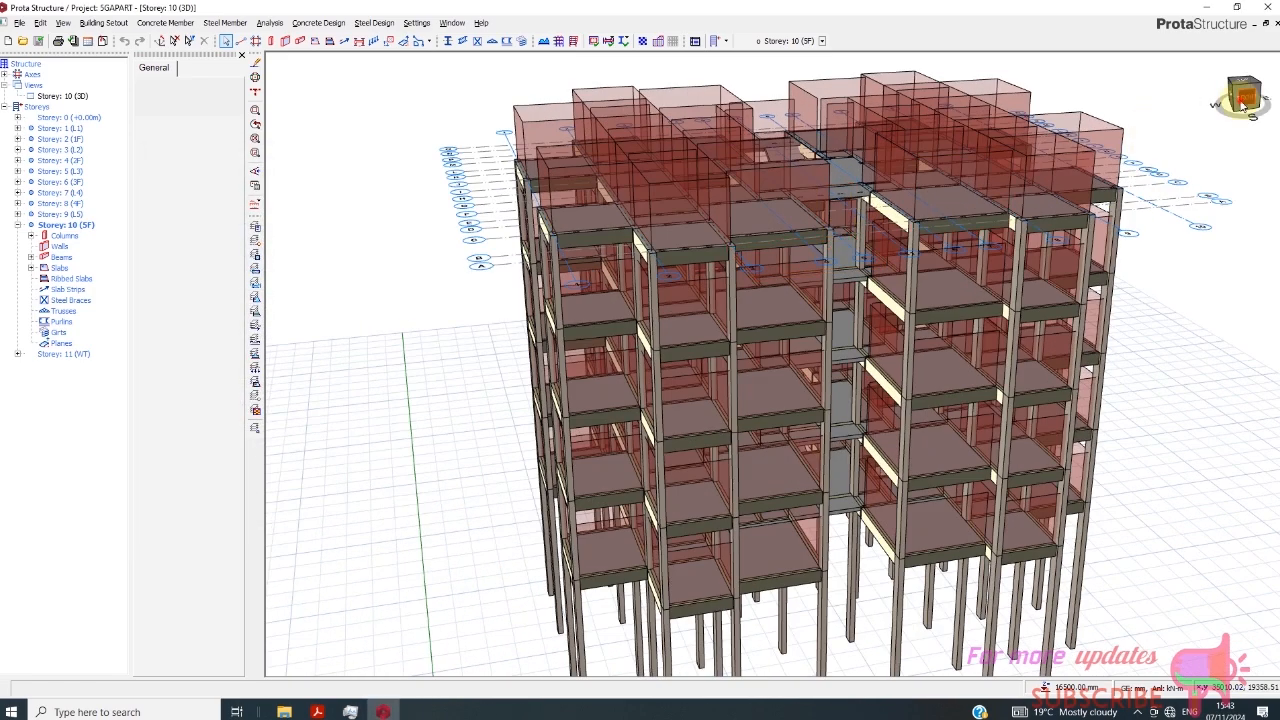
{"action": "left_click", "coordinate": [1243, 106]}
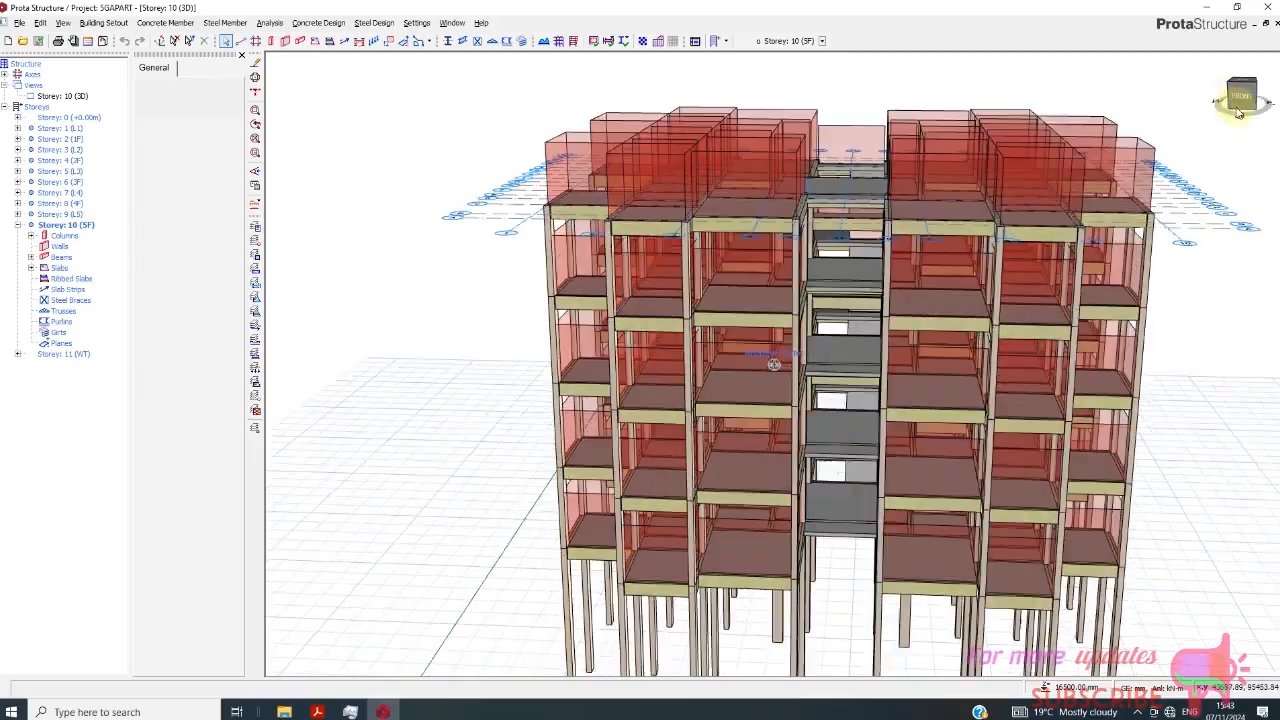
{"action": "left_click_drag", "start_coordinate": [1238, 112], "coordinate": [1154, 110]}
{"action": "scroll", "coordinate": [671, 472], "scroll_direction": "up", "scroll_amount": 2}
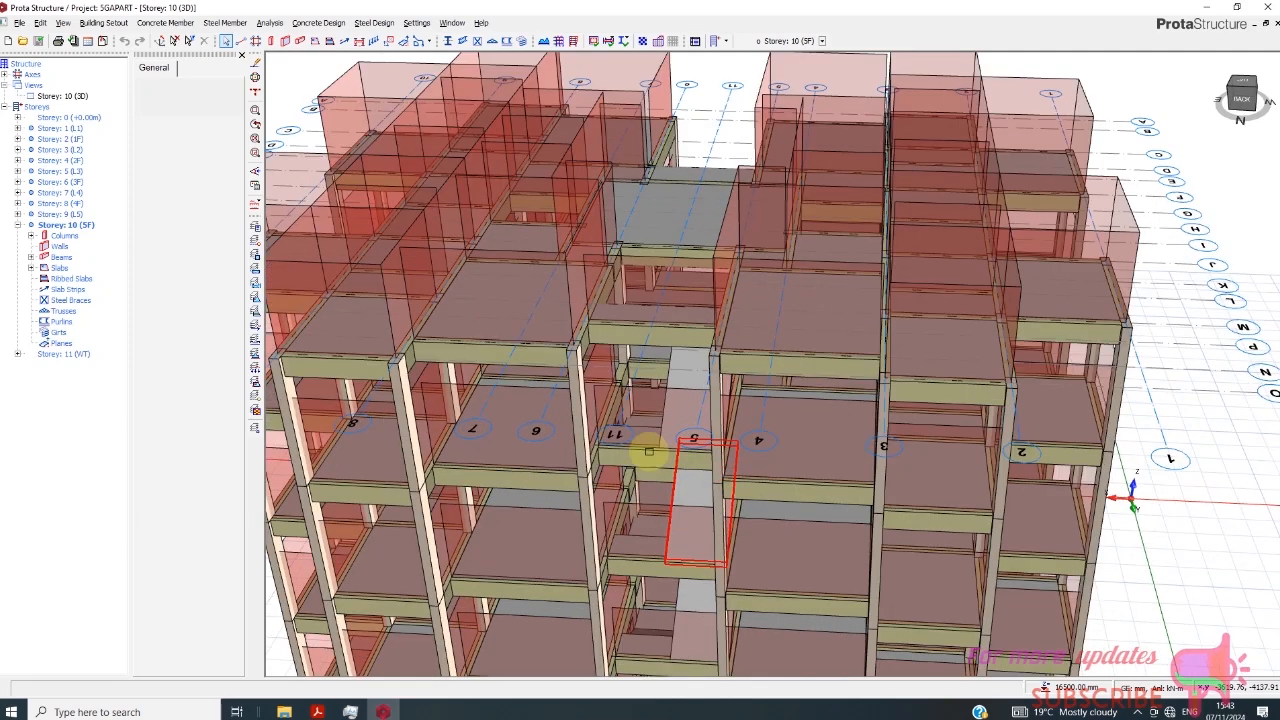
{"action": "left_click", "coordinate": [580, 437]}
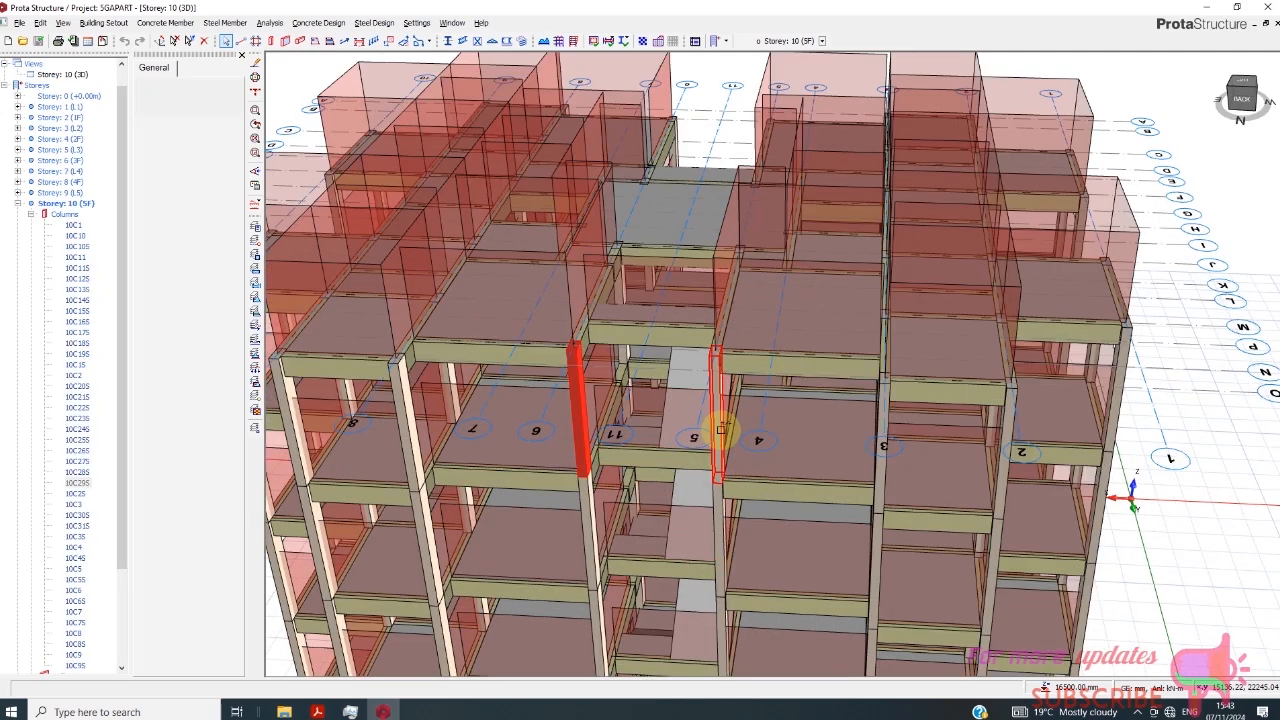
{"action": "left_click", "coordinate": [718, 430]}
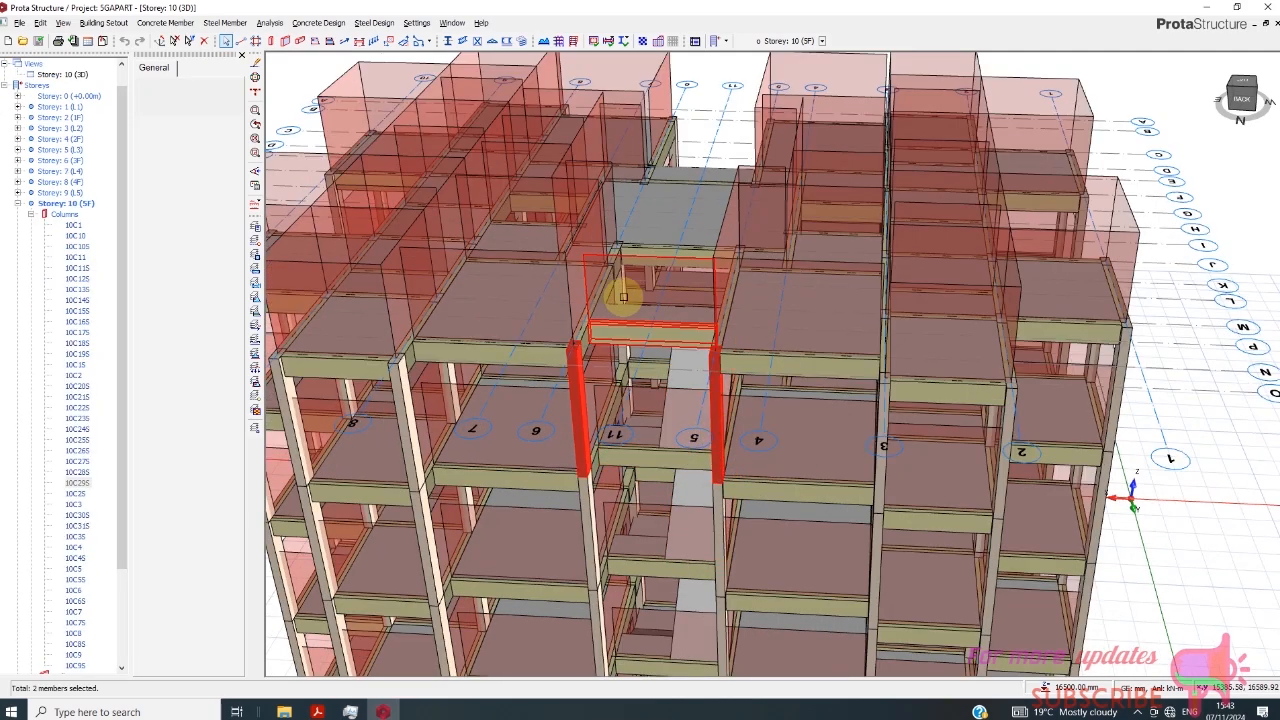
{"action": "scroll", "coordinate": [623, 297], "scroll_direction": "up", "scroll_amount": 1}
{"action": "scroll", "coordinate": [605, 358], "scroll_direction": "up", "scroll_amount": 1}
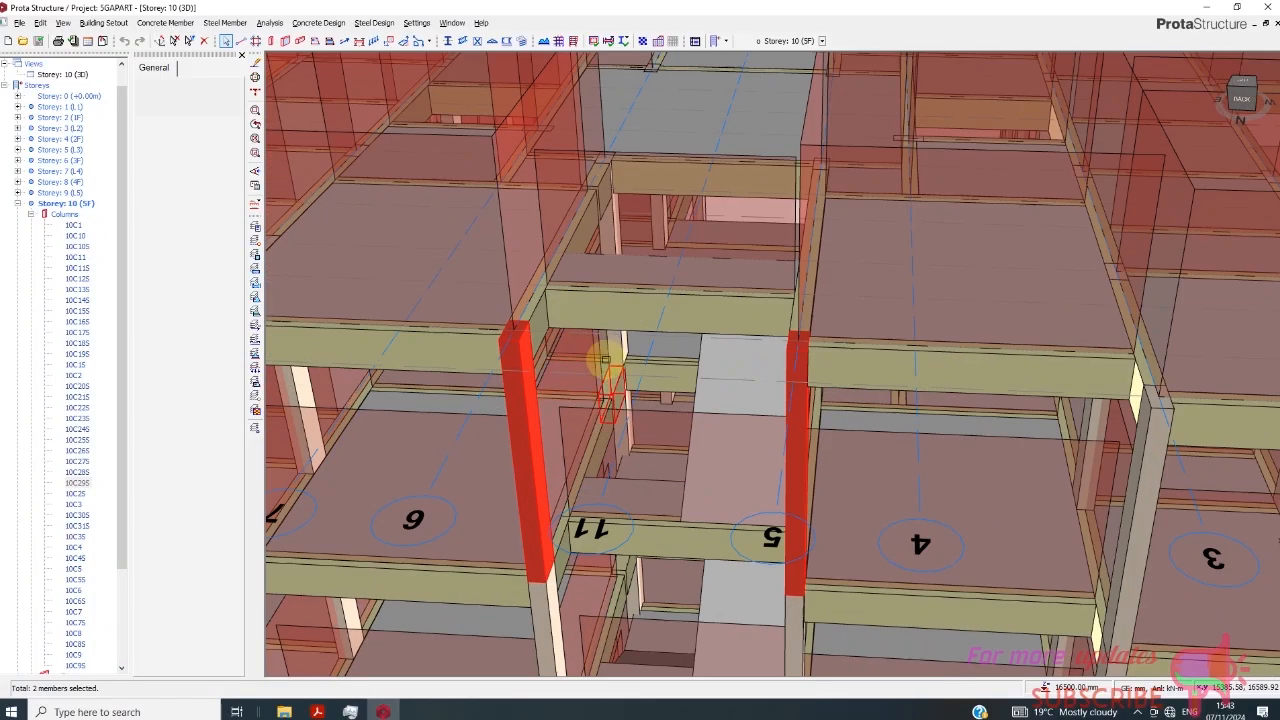
{"action": "scroll", "coordinate": [605, 358], "scroll_direction": "up", "scroll_amount": 1}
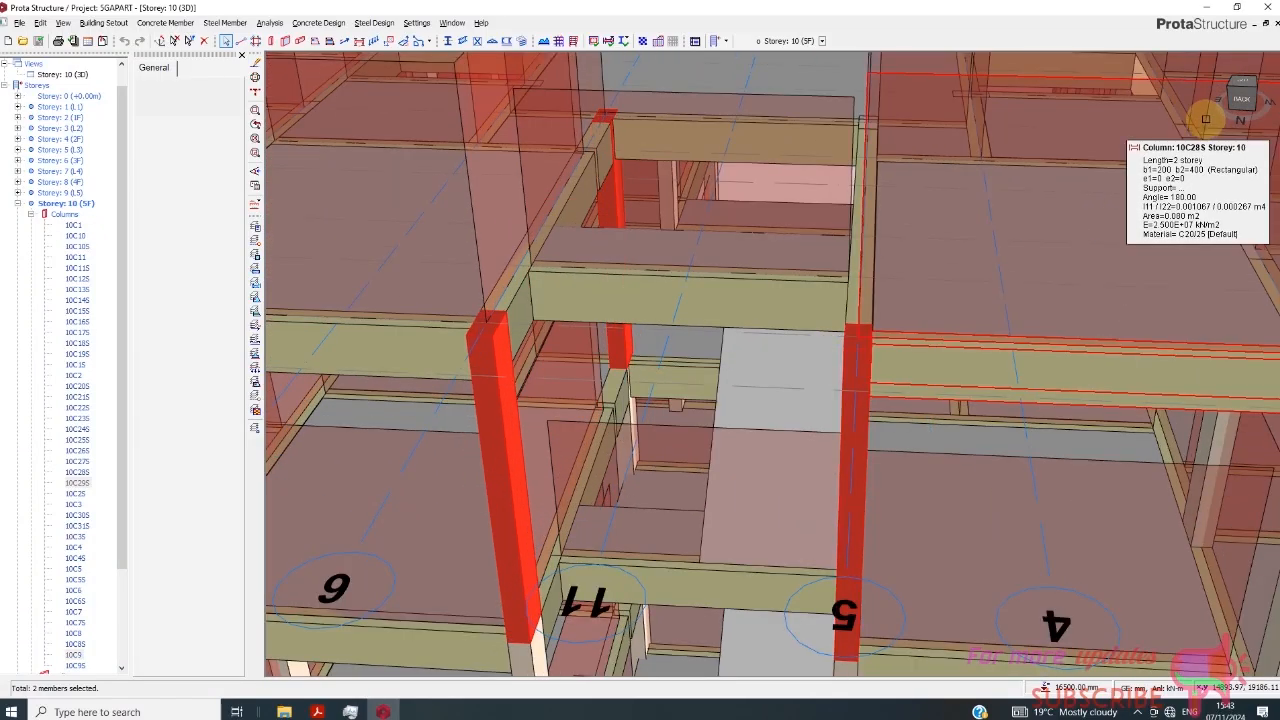
{"action": "left_click_drag", "start_coordinate": [1241, 99], "coordinate": [1250, 96]}
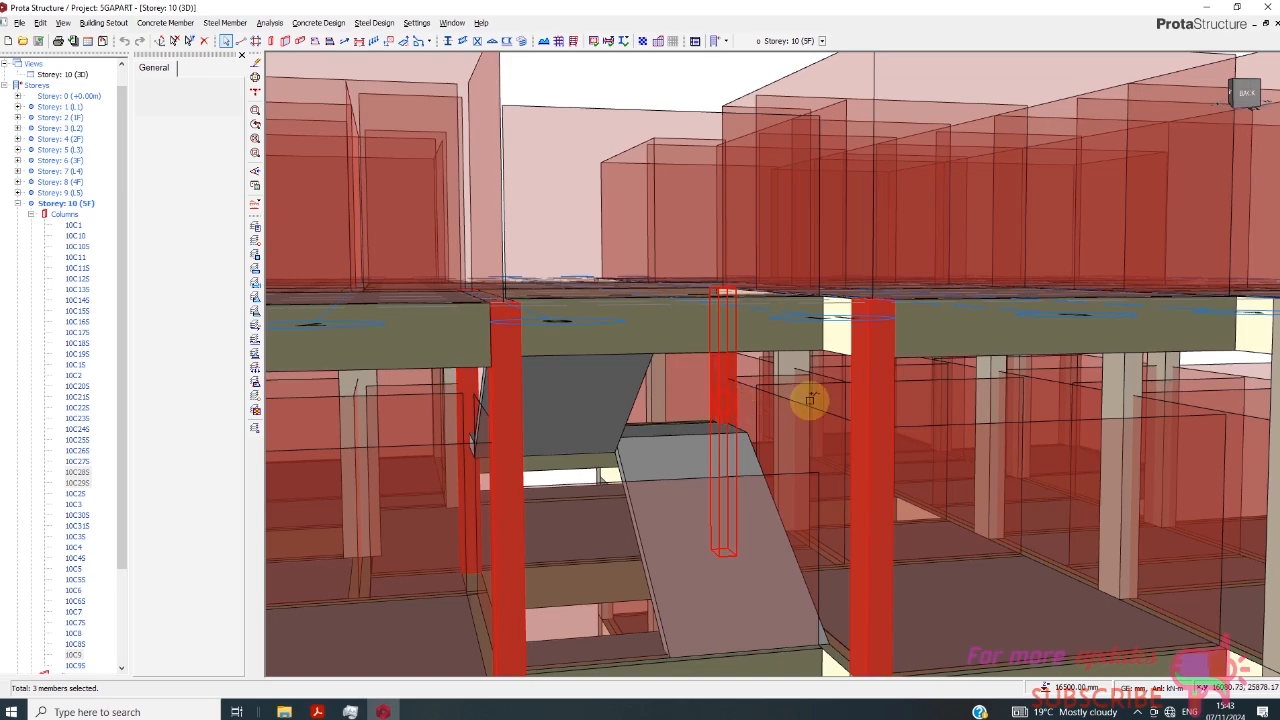
{"action": "left_click_drag", "start_coordinate": [1246, 96], "coordinate": [1246, 126]}
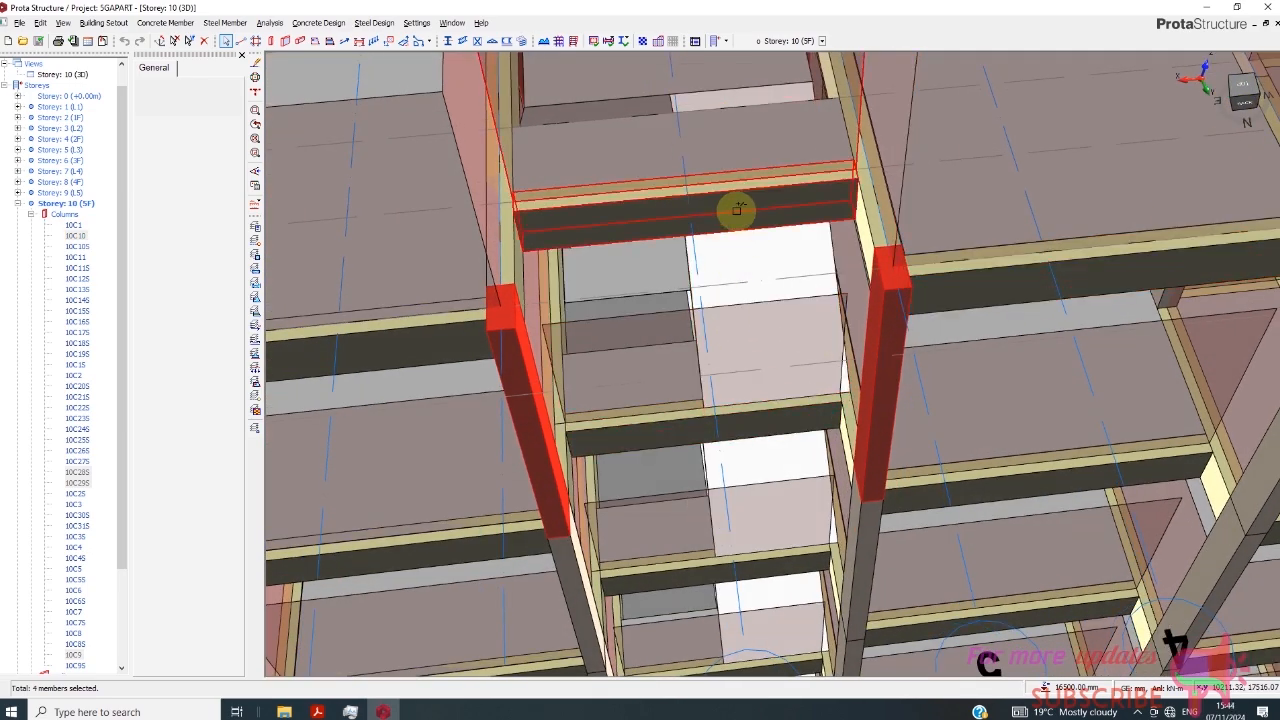
- Add the beams framing the stairwell on Storey 10 (5F) to the column selection
{"action": "scroll", "coordinate": [647, 315], "scroll_direction": "down", "scroll_amount": 3}
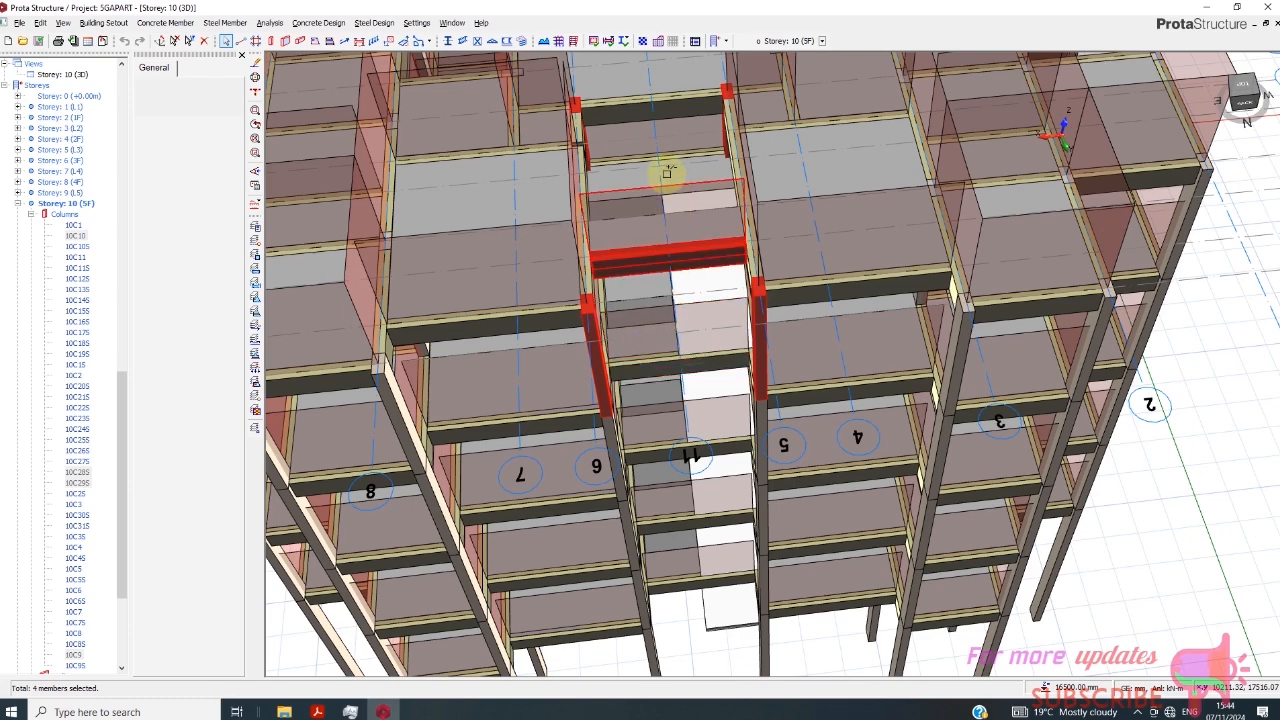
{"action": "left_click", "coordinate": [653, 107]}
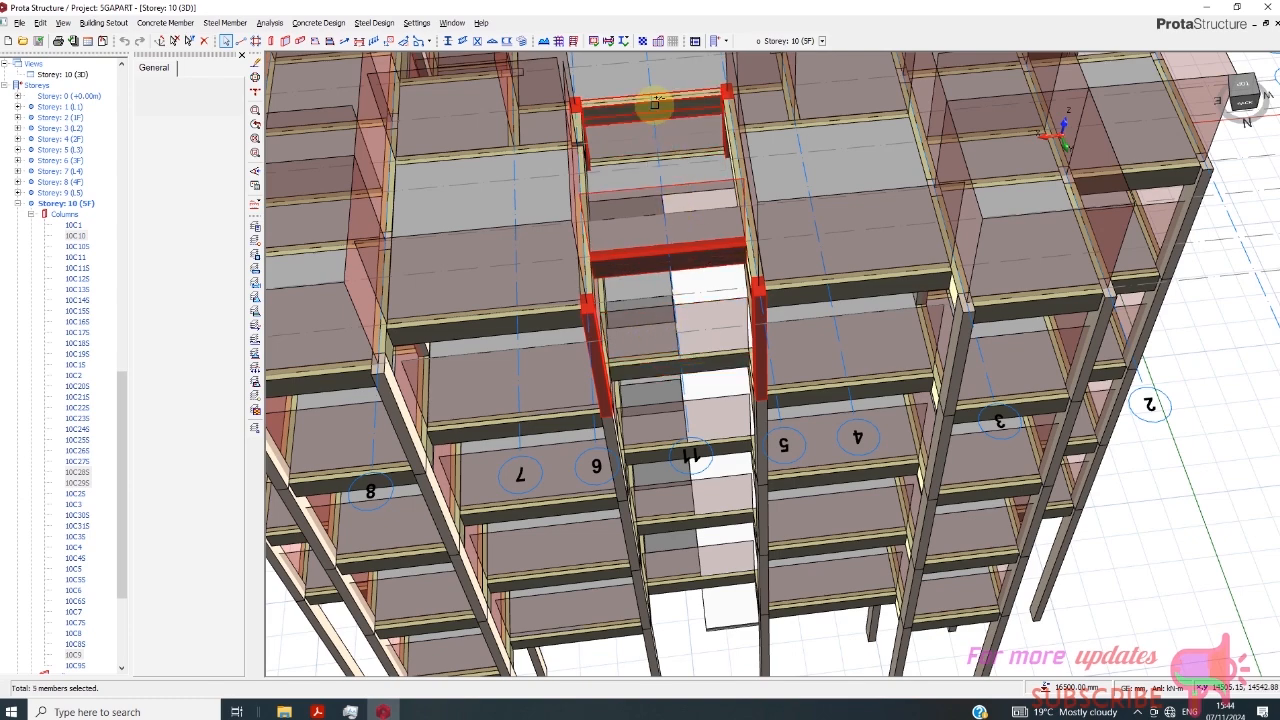
{"action": "left_click", "coordinate": [585, 207]}
{"action": "scroll", "coordinate": [584, 212], "scroll_direction": "up", "scroll_amount": 3}
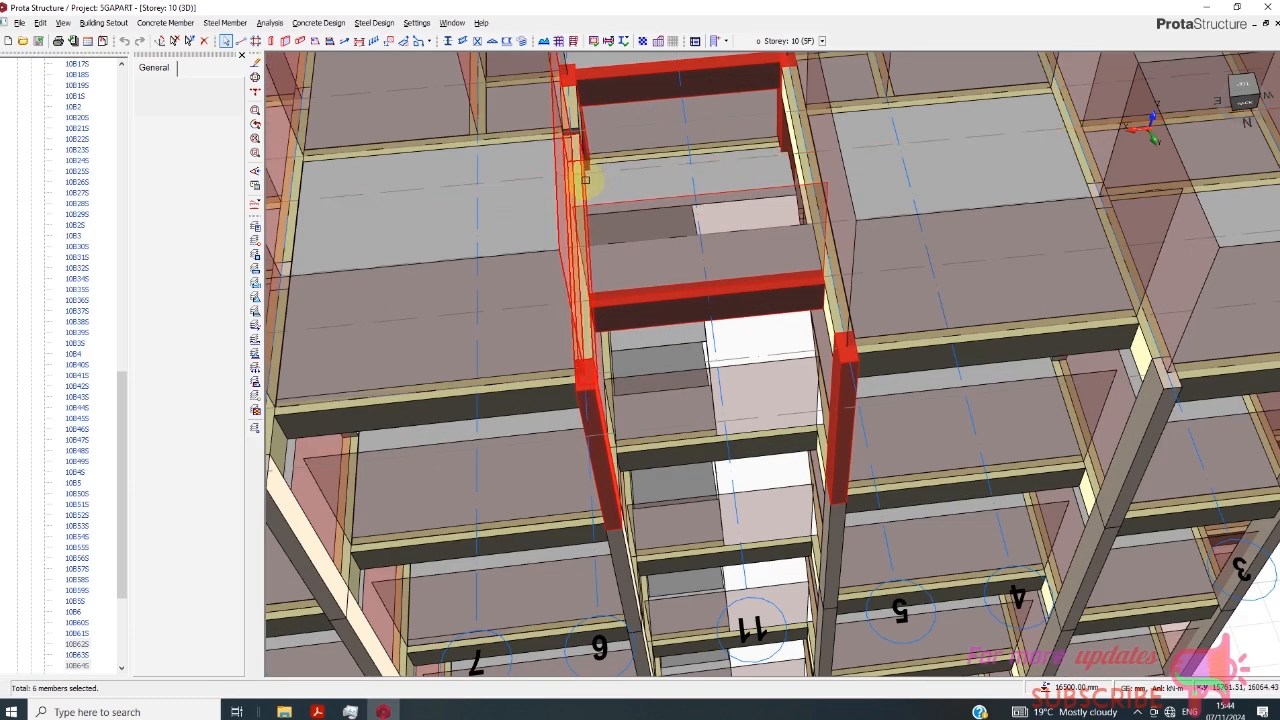
{"action": "scroll", "coordinate": [582, 220], "scroll_direction": "down", "scroll_amount": 2}
{"action": "scroll", "coordinate": [584, 221], "scroll_direction": "down", "scroll_amount": 3}
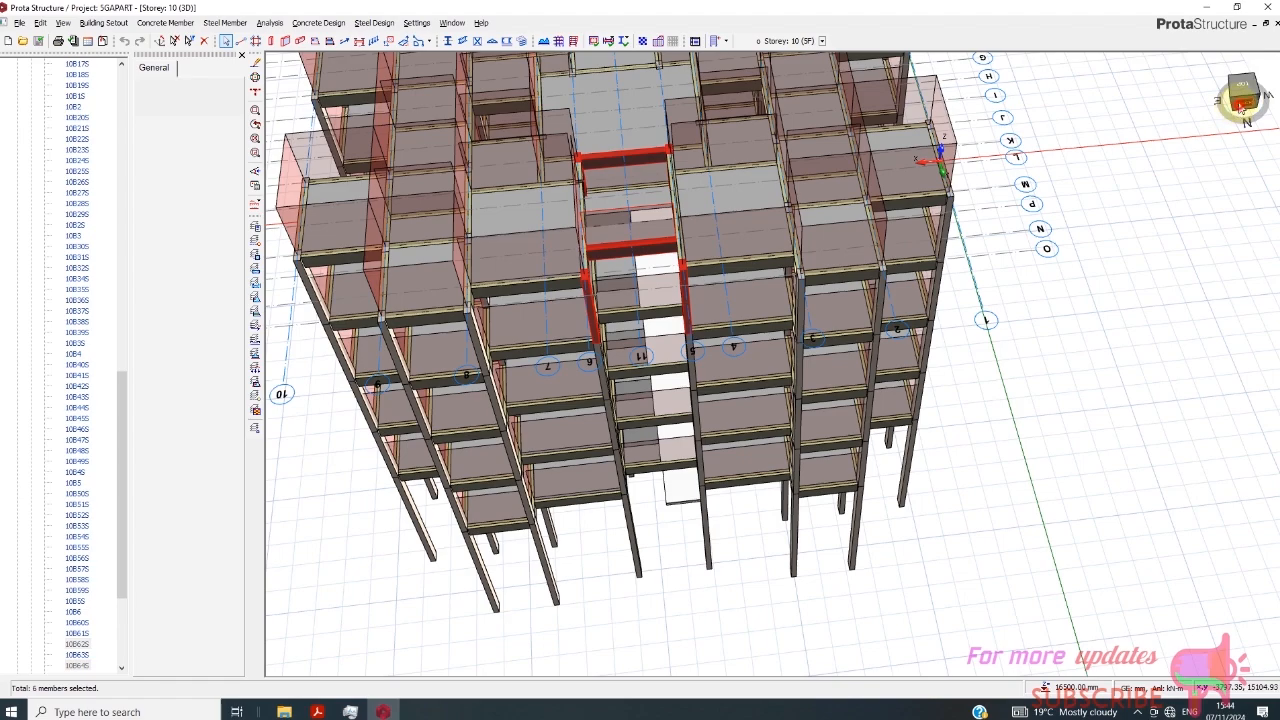
{"action": "mouse_move", "coordinate": [1241, 107]}
{"action": "left_mouse_down"}
{"action": "mouse_move", "coordinate": [1241, 94]}
{"action": "mouse_move", "coordinate": [1220, 112]}
{"action": "left_mouse_up"}
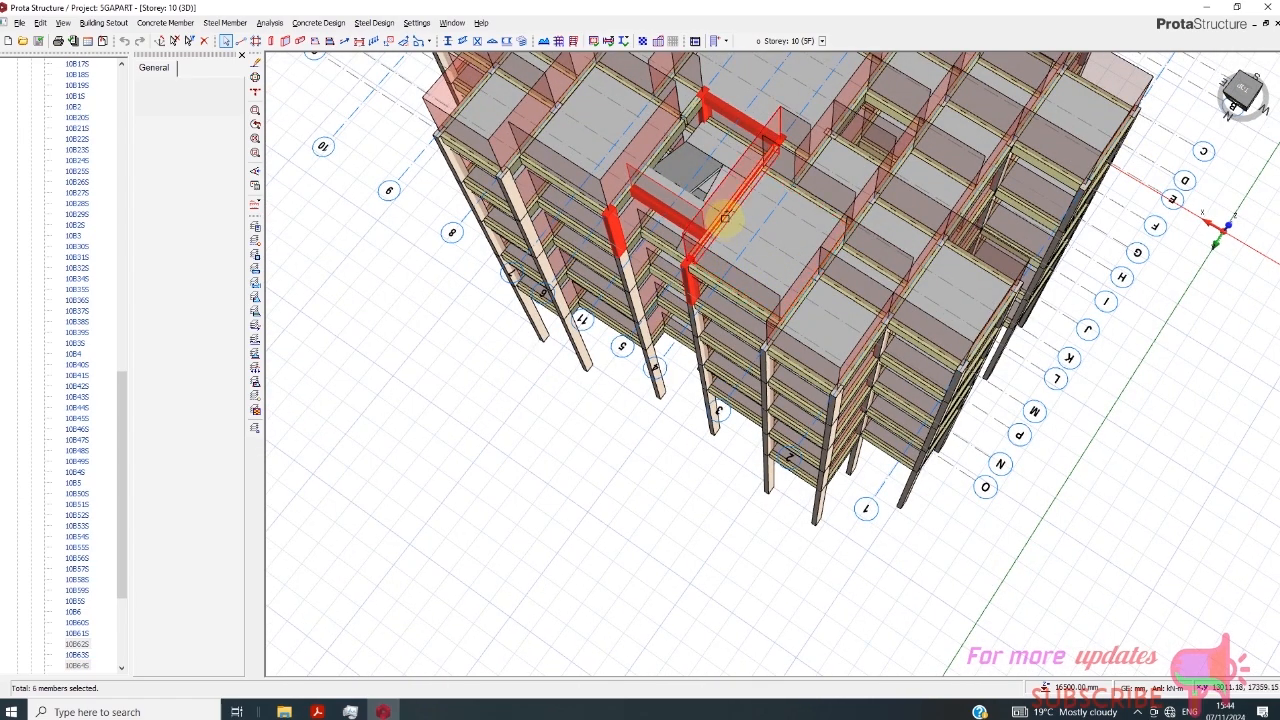
{"action": "left_click", "coordinate": [662, 146]}
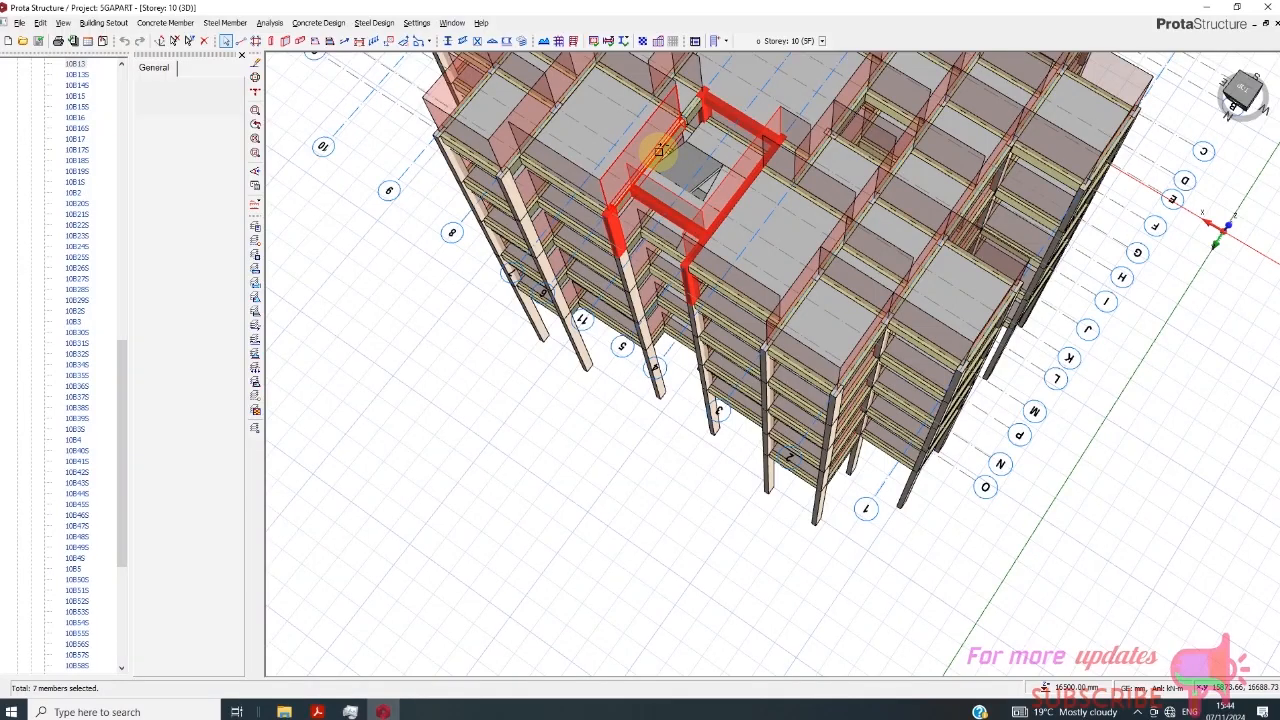
{"action": "left_click", "coordinate": [692, 110]}
{"action": "left_click", "coordinate": [739, 187]}
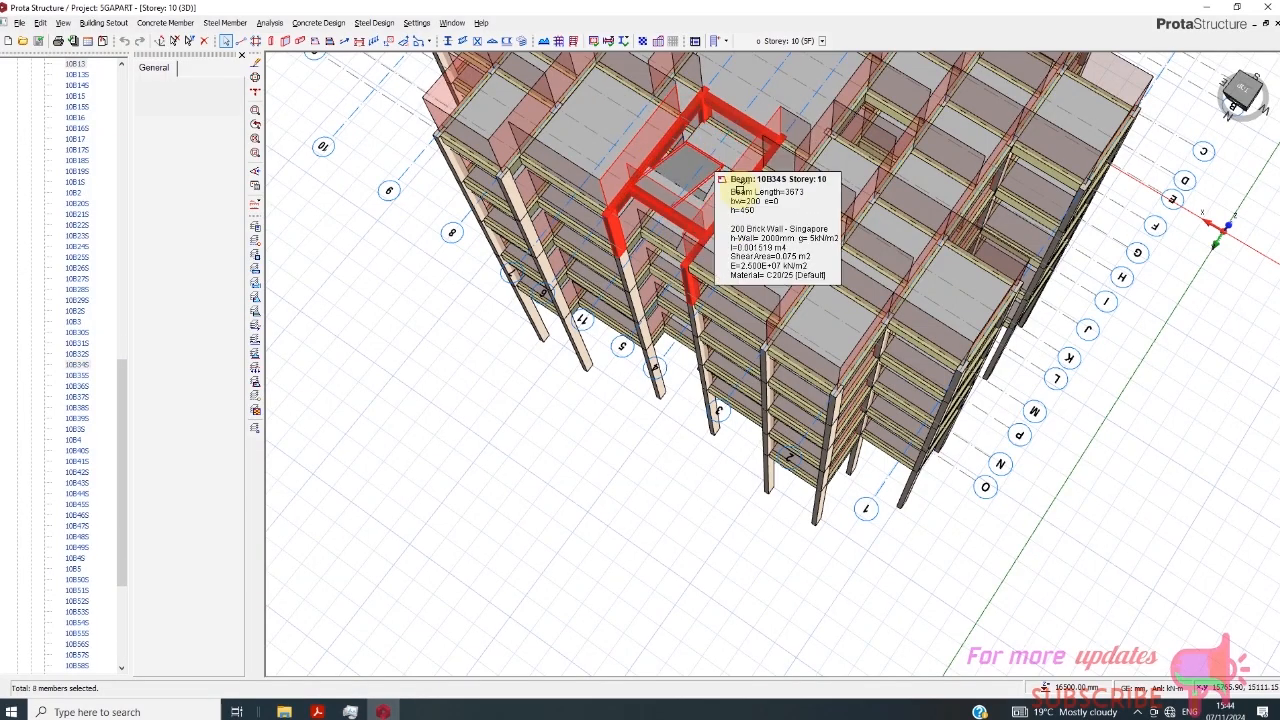
{"action": "scroll", "coordinate": [742, 186], "scroll_direction": "up", "scroll_amount": 2}
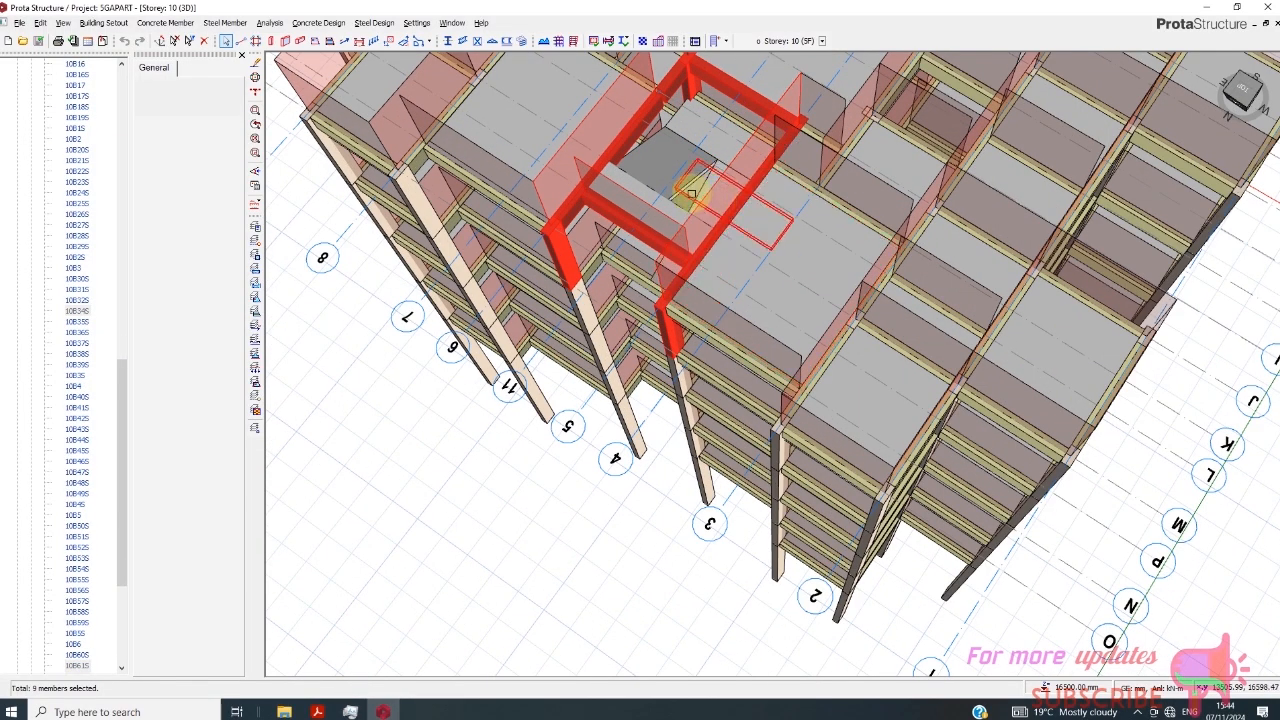
{"action": "scroll", "coordinate": [680, 217], "scroll_direction": "down", "scroll_amount": 2}
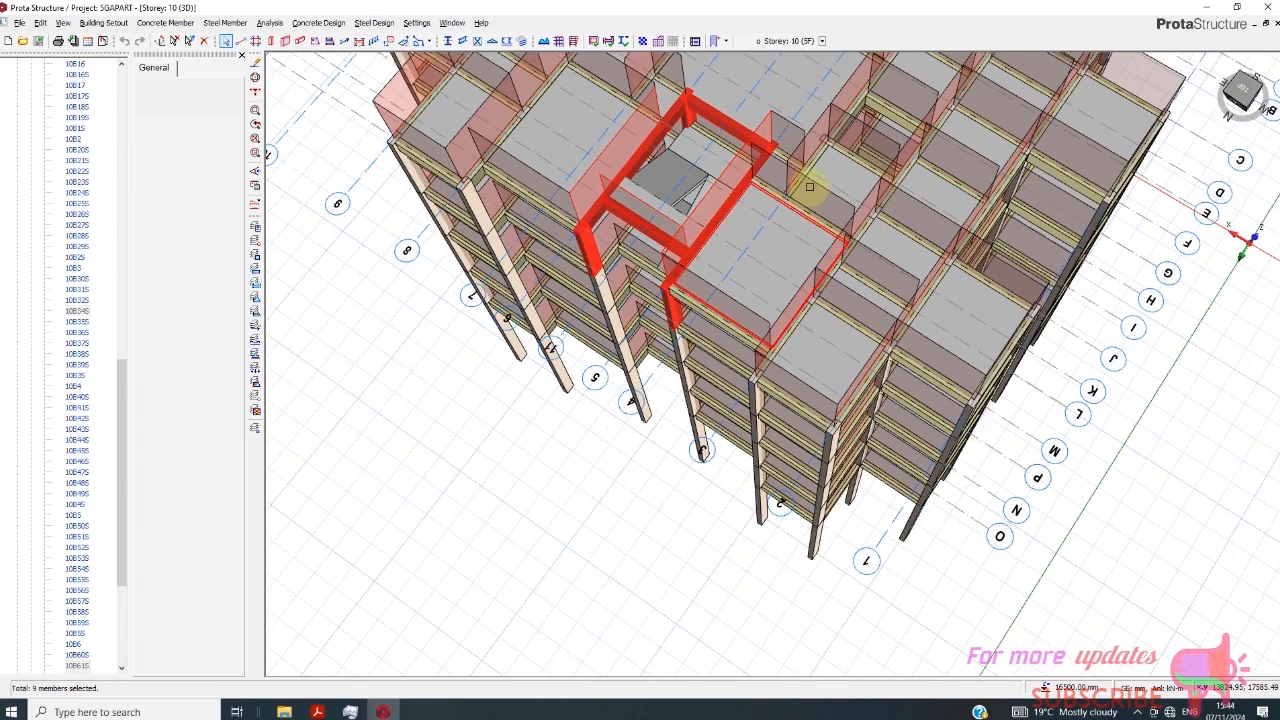
{"action": "scroll", "coordinate": [785, 173], "scroll_direction": "up", "scroll_amount": 3}
{"action": "scroll", "coordinate": [785, 173], "scroll_direction": "down", "scroll_amount": 1}
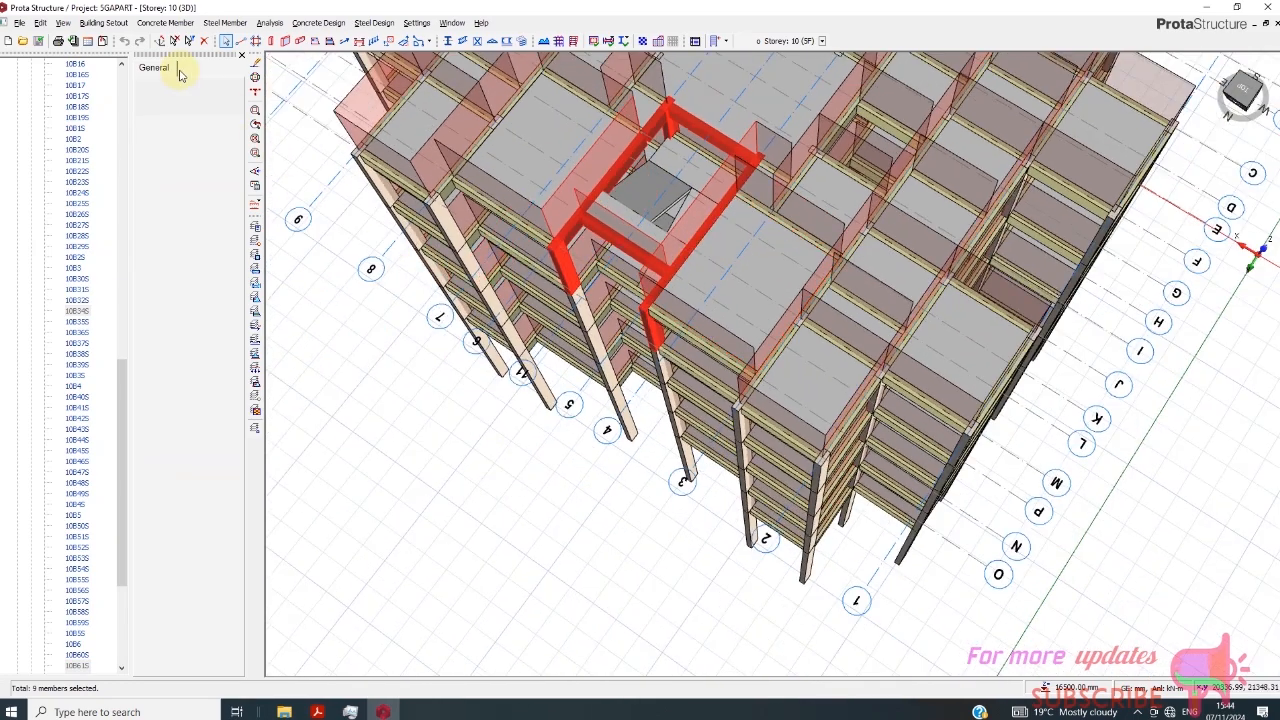
- Generate only the selected stairwell columns and beams from Storey 10 (5F) onto Storey 11 (WT), and leave Generate Storey
{"action": "left_click", "coordinate": [104, 22]}
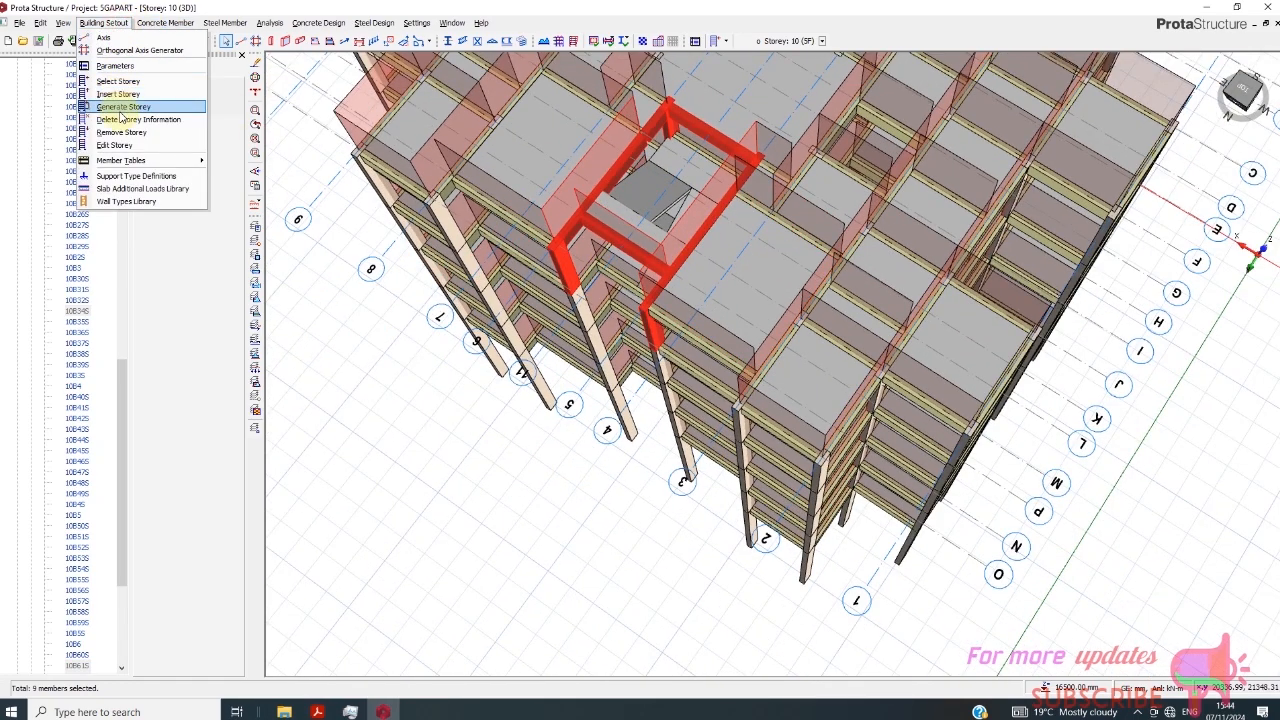
{"action": "left_click", "coordinate": [119, 105]}
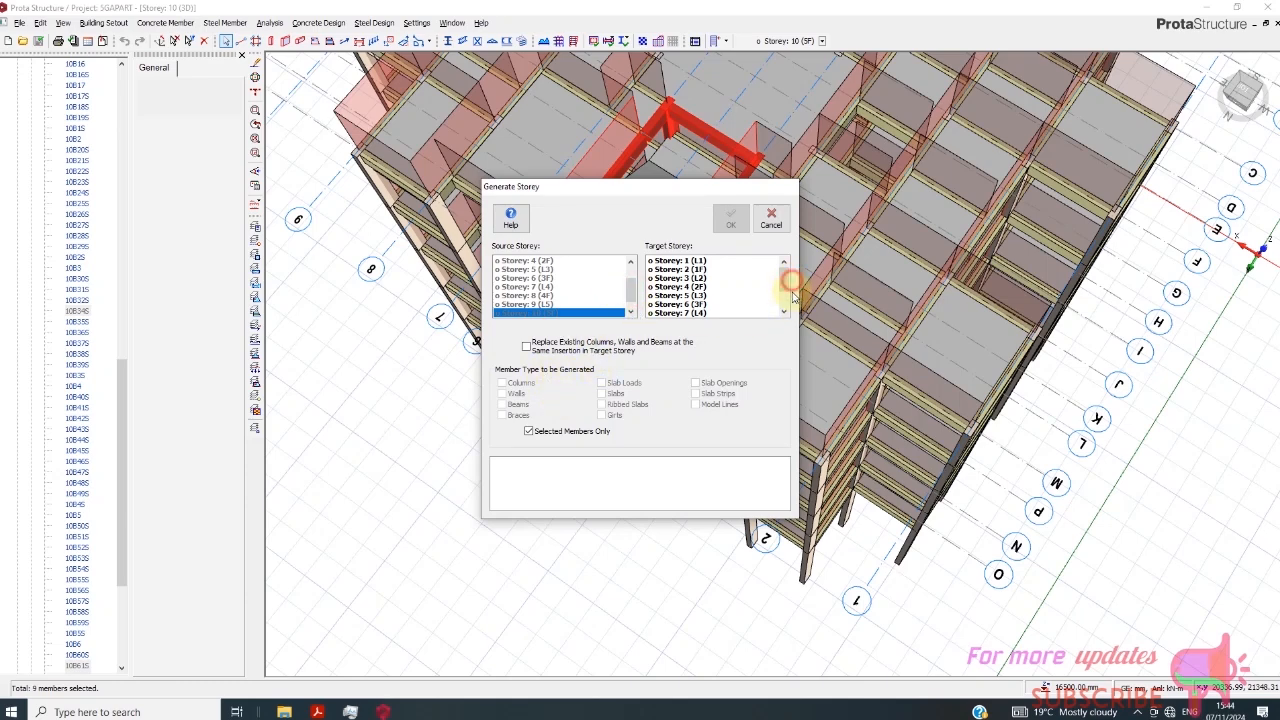
{"action": "left_click_drag", "start_coordinate": [793, 295], "coordinate": [787, 307]}
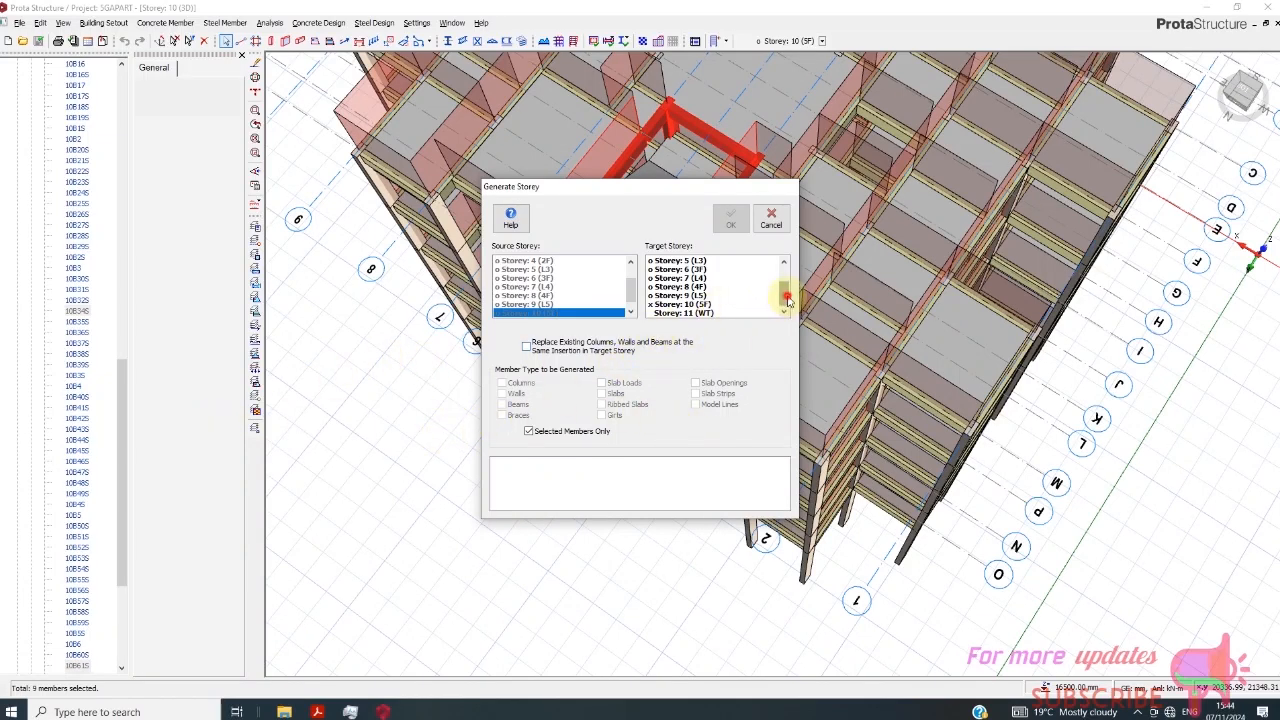
{"action": "left_click", "coordinate": [689, 314]}
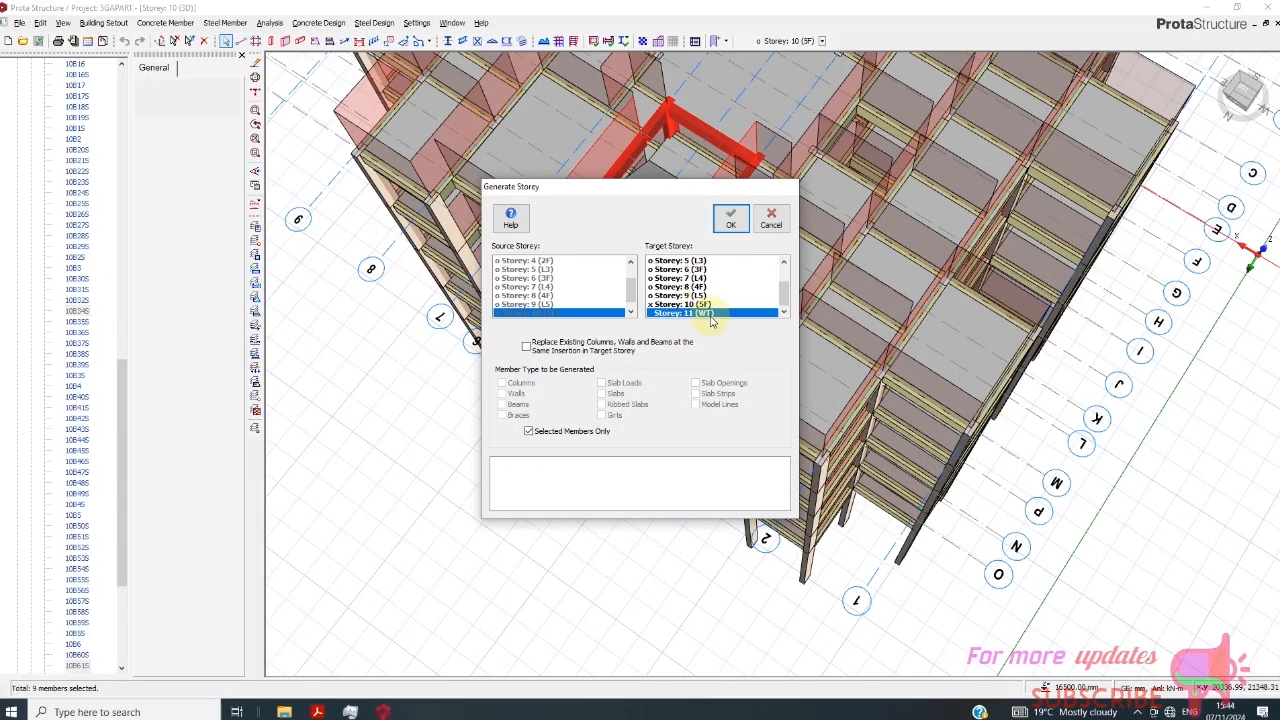
{"action": "left_click", "coordinate": [734, 226]}
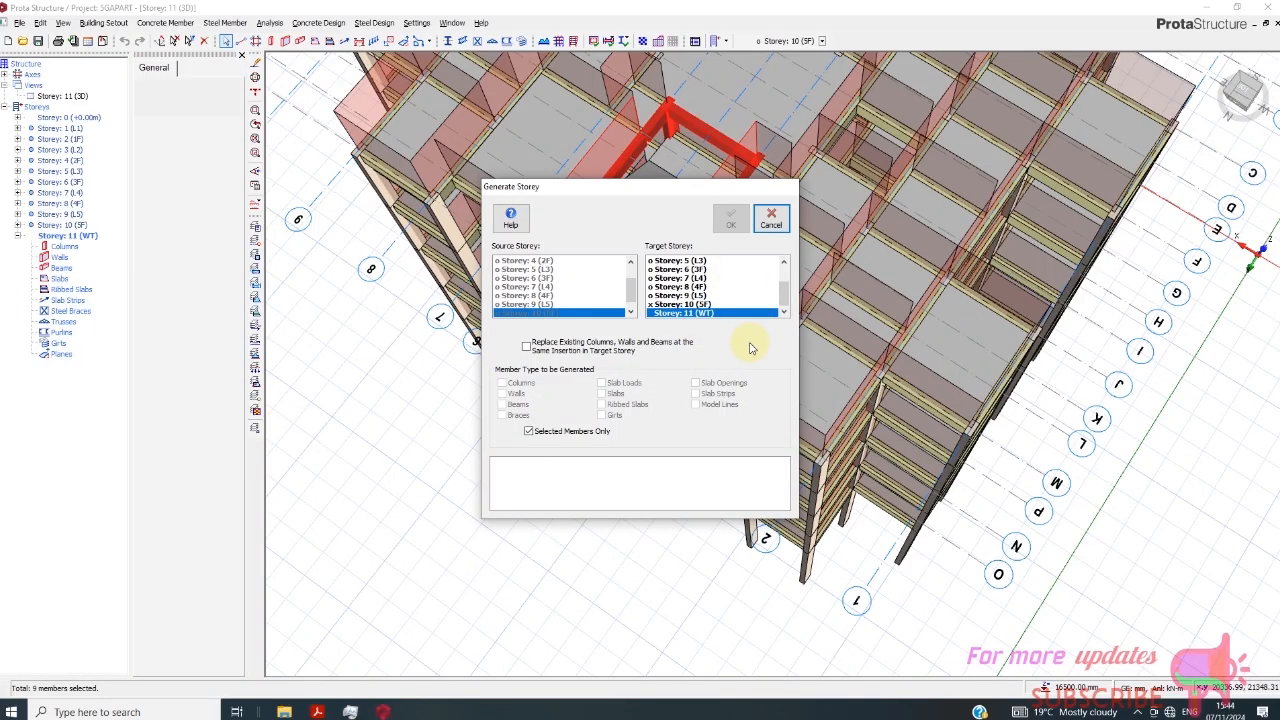
{"action": "left_click", "coordinate": [771, 218]}
- Select the four generated stairwell columns on Storey 11 (WT)
{"action": "left_click", "coordinate": [1243, 88]}
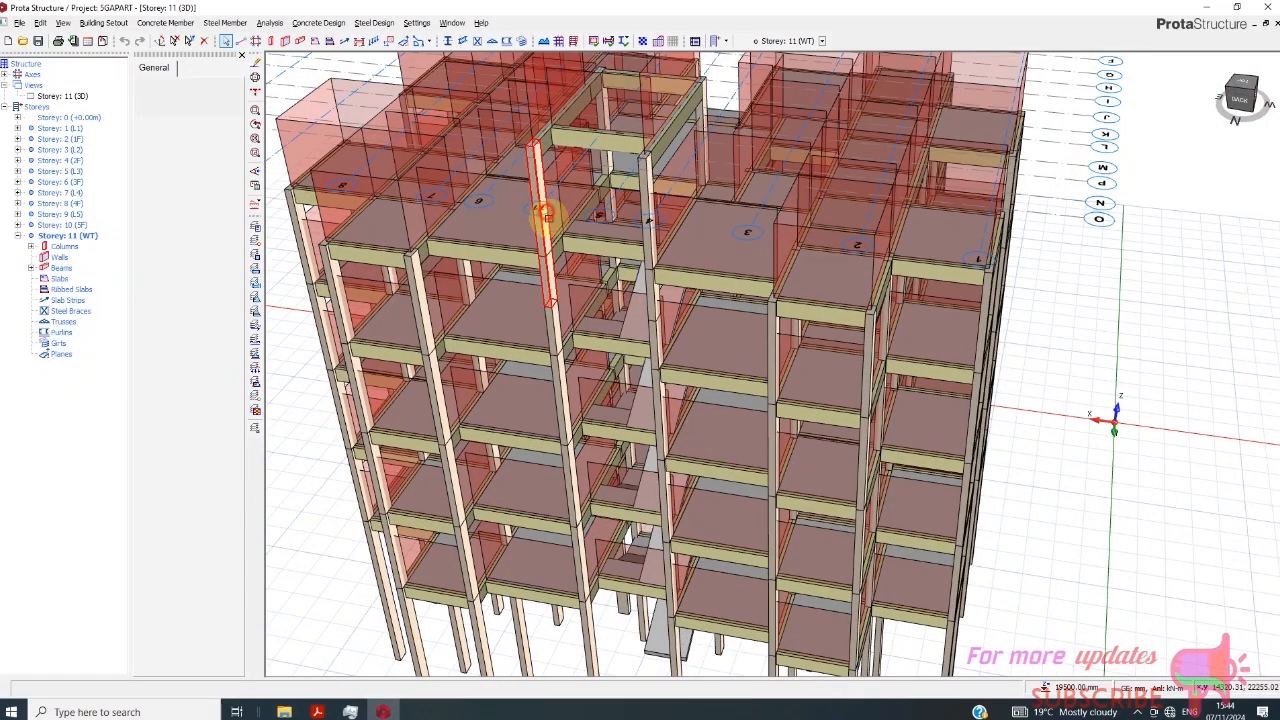
{"action": "left_click", "coordinate": [543, 214]}
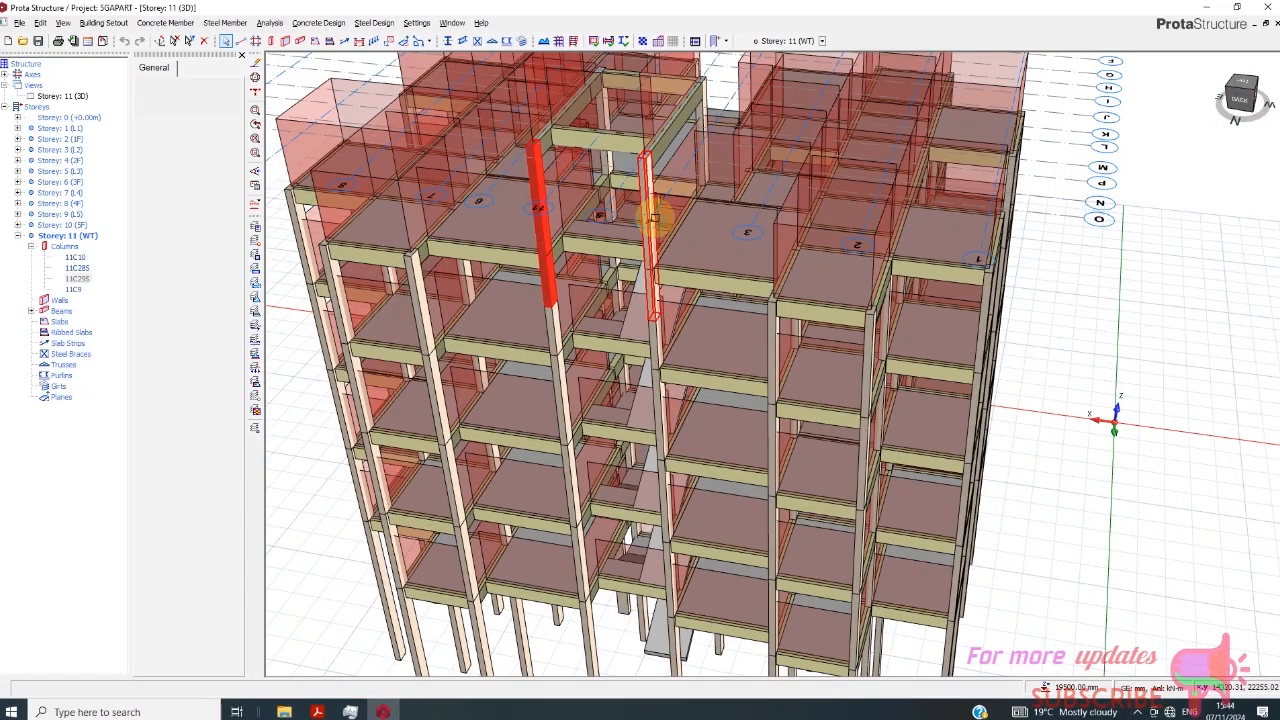
{"action": "left_click", "coordinate": [539, 195]}
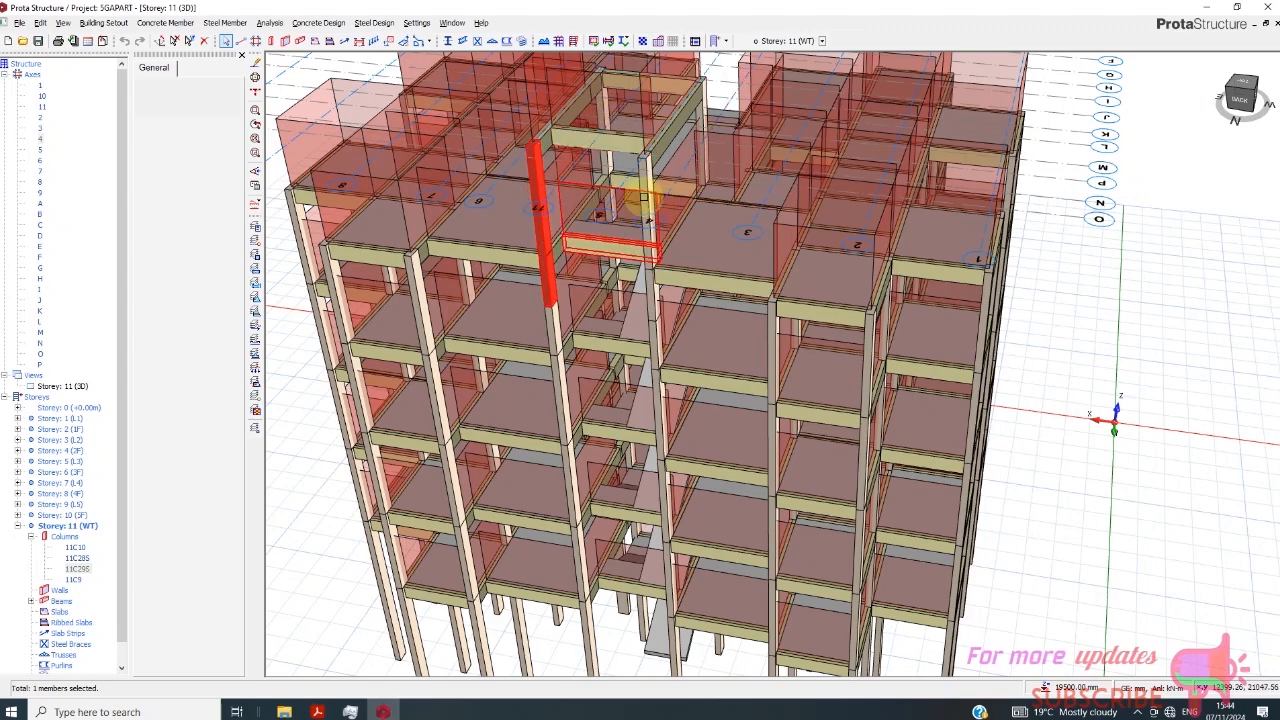
{"action": "left_click", "coordinate": [650, 232]}
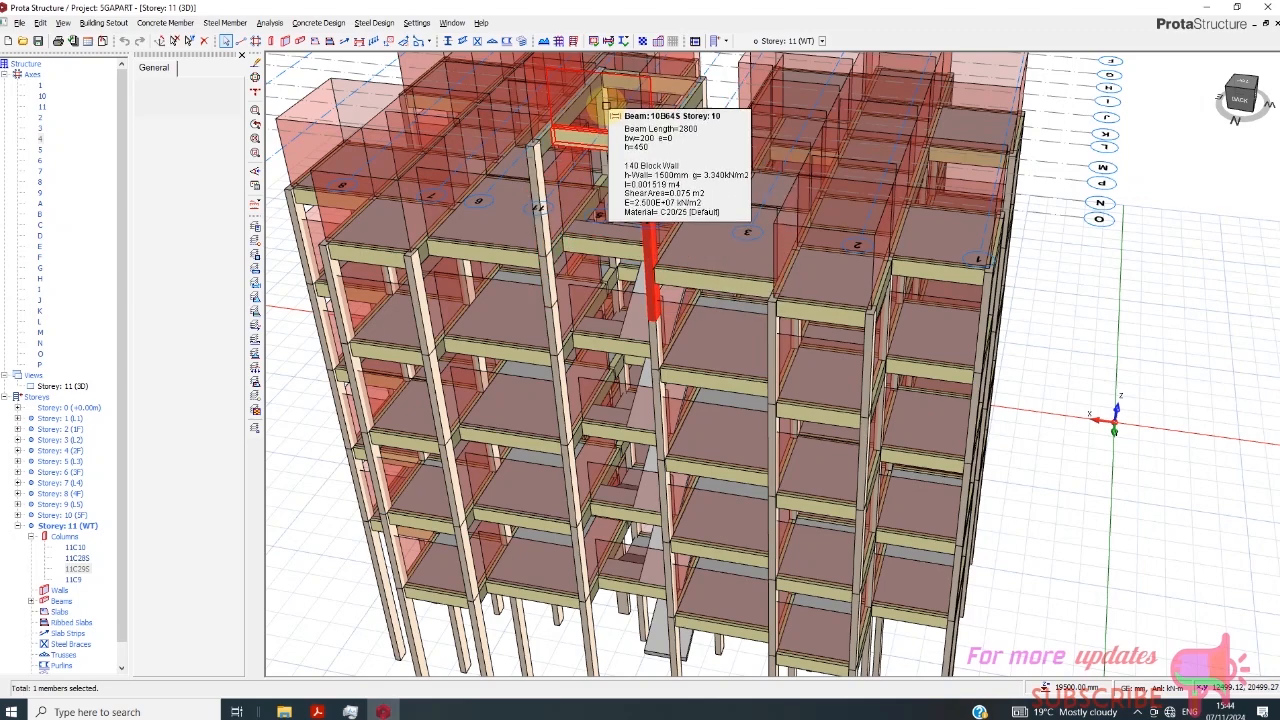
{"action": "scroll", "coordinate": [553, 218], "scroll_direction": "up", "scroll_amount": 2}
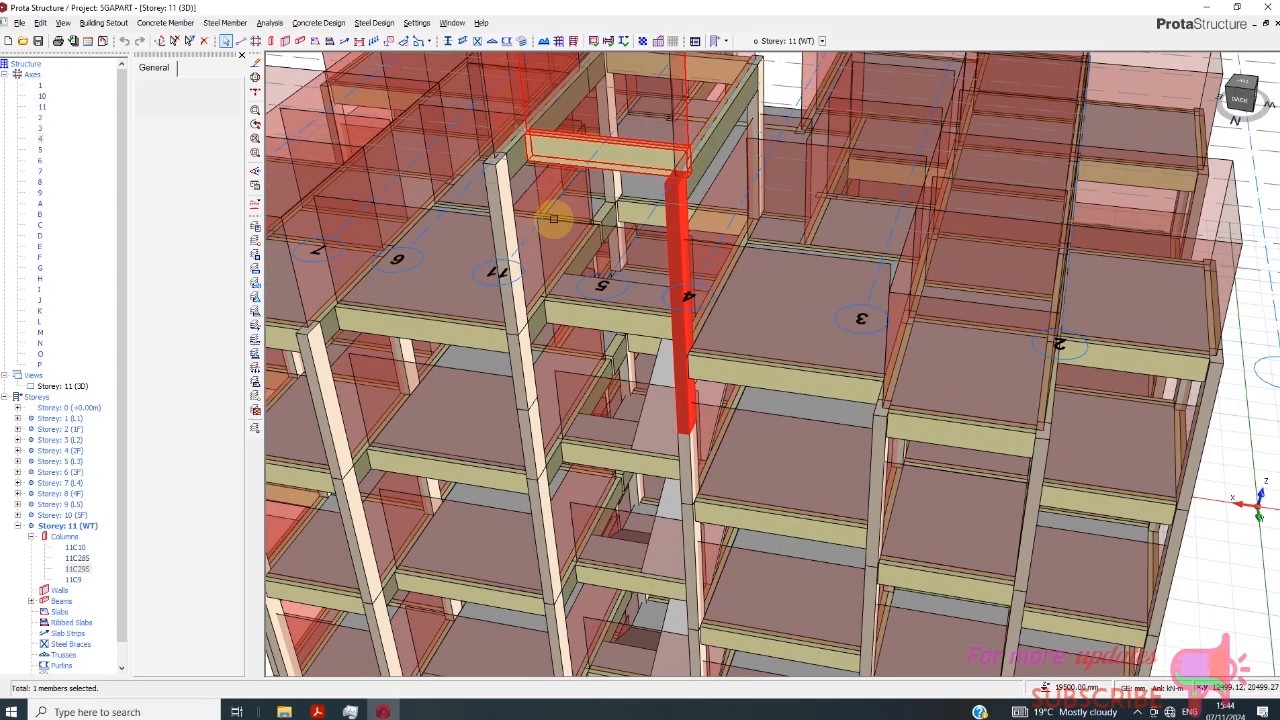
{"action": "left_click", "coordinate": [506, 243]}
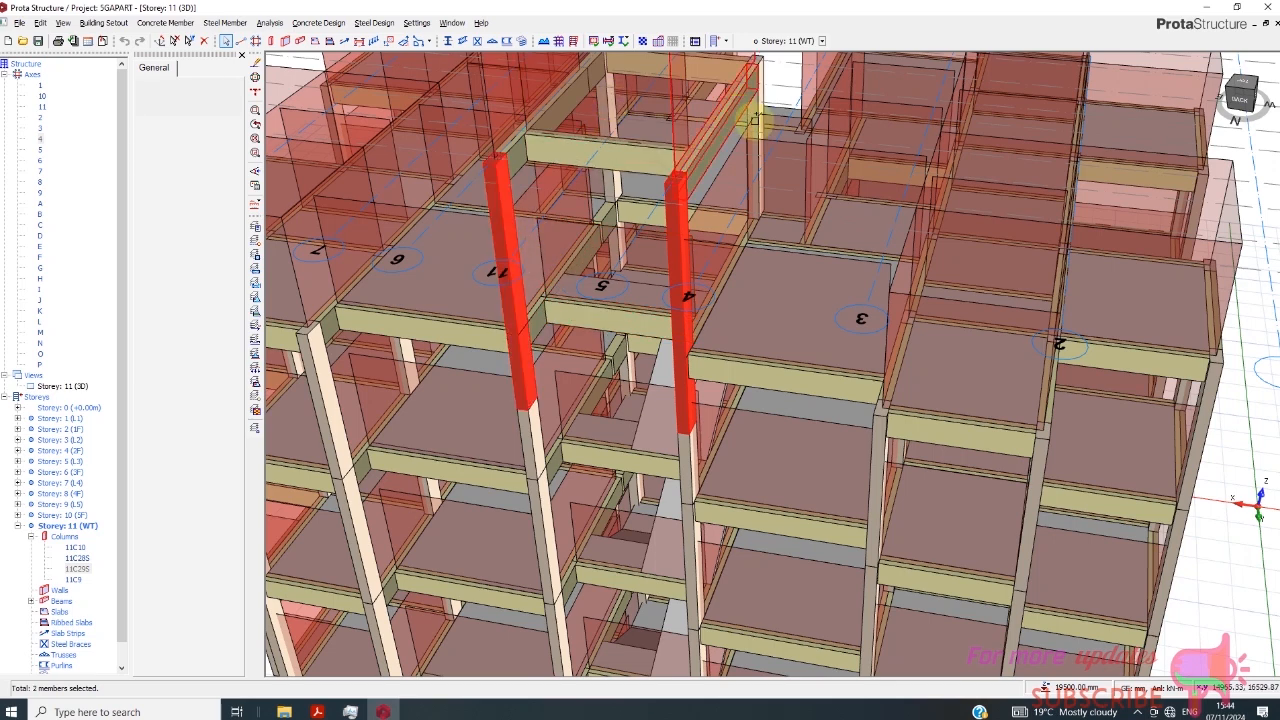
{"action": "left_click", "coordinate": [758, 130]}
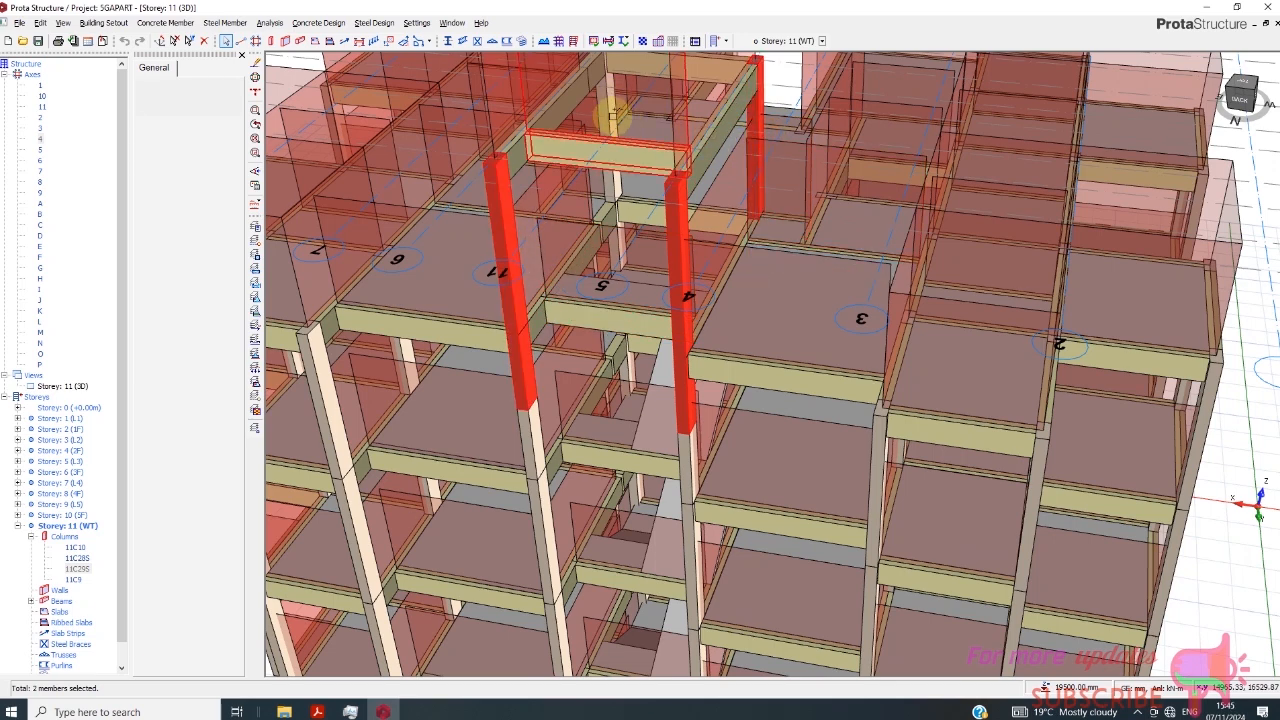
{"action": "left_click", "coordinate": [617, 190]}
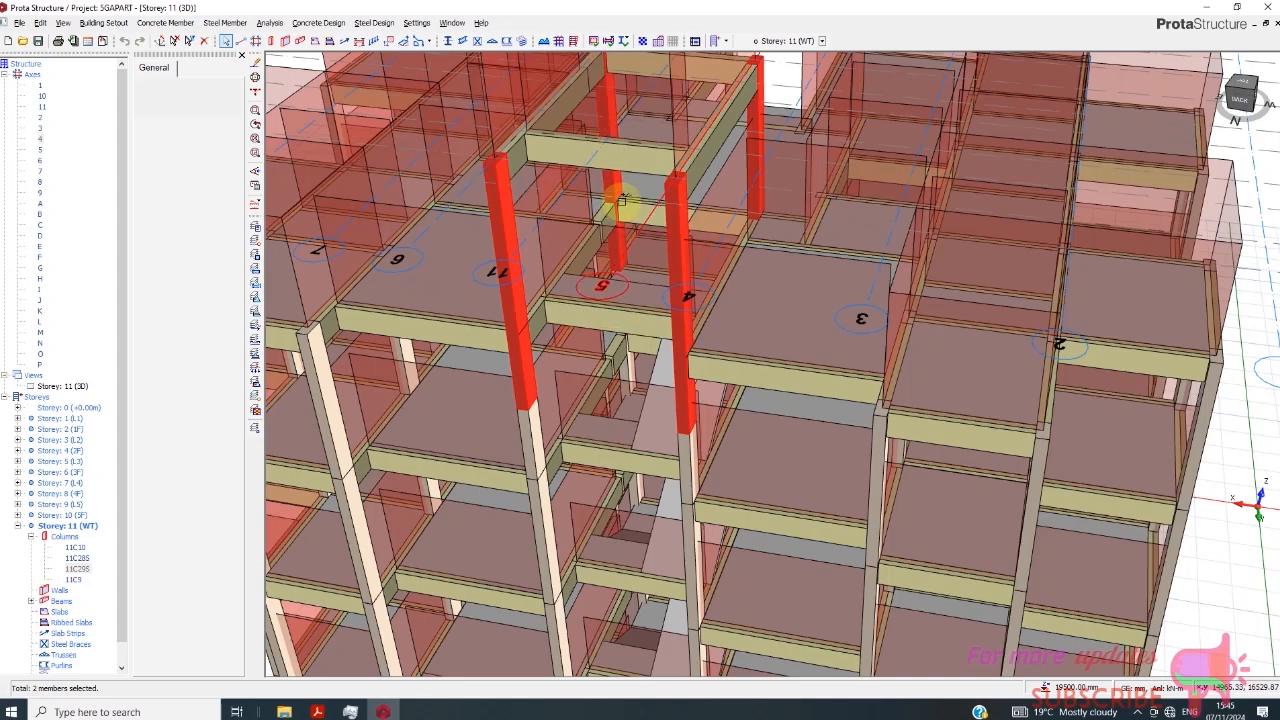
{"action": "scroll", "coordinate": [607, 210], "scroll_direction": "down", "scroll_amount": 4}
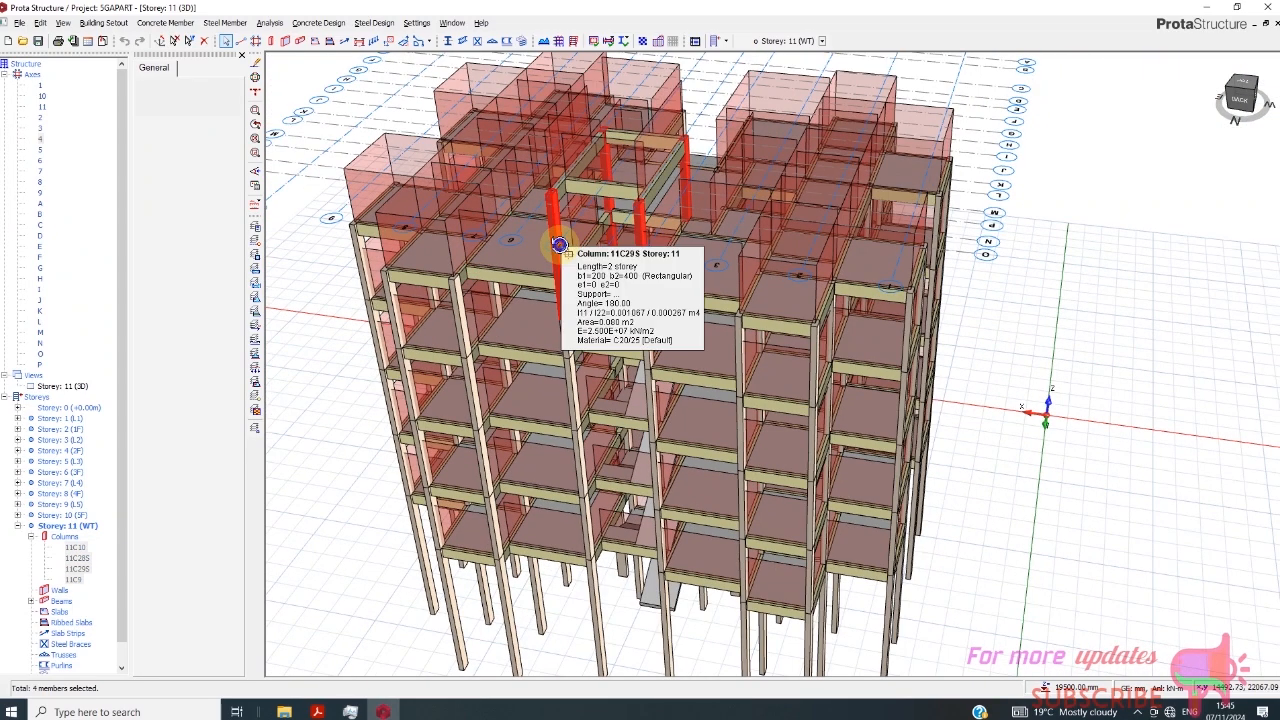
- Set the length of the four selected stairwell columns on Storey 11 (WT) to 1 storey in the Column Table
{"action": "right_click", "coordinate": [559, 246]}
{"action": "left_click", "coordinate": [629, 385]}
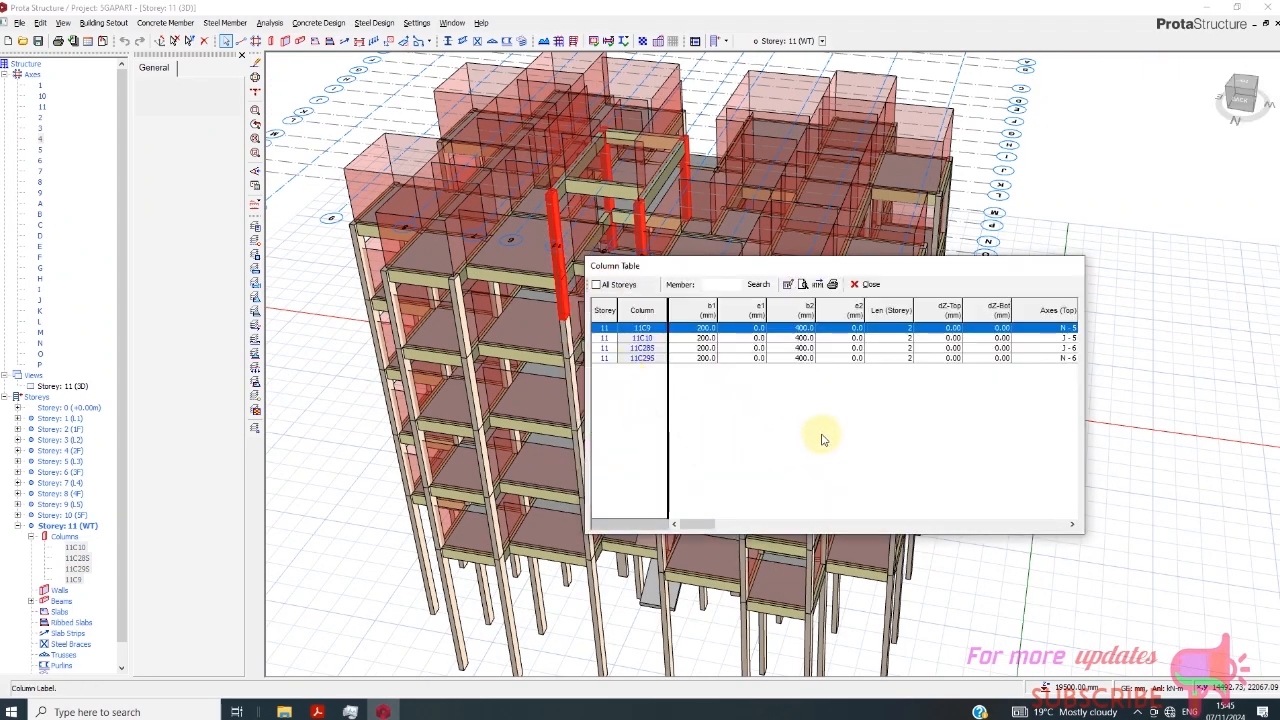
{"action": "left_click", "coordinate": [890, 310]}
{"action": "left_click", "coordinate": [788, 284]}
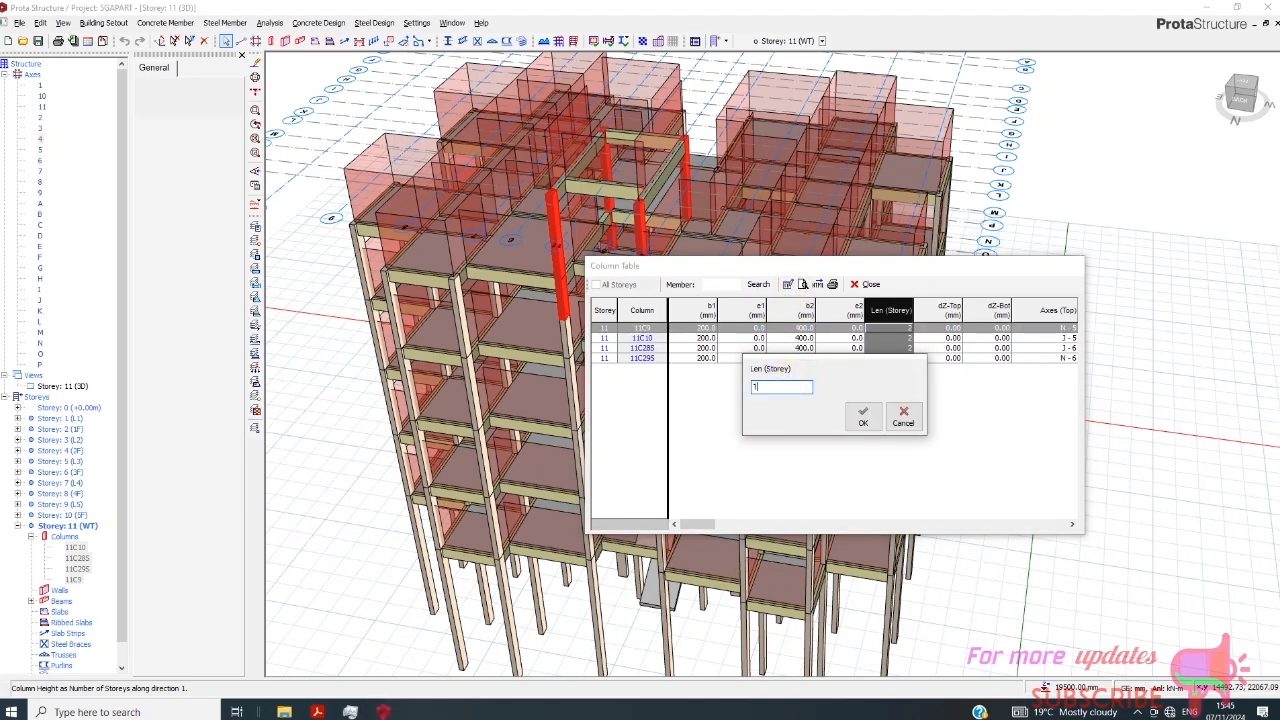
{"action": "left_click", "coordinate": [860, 417]}
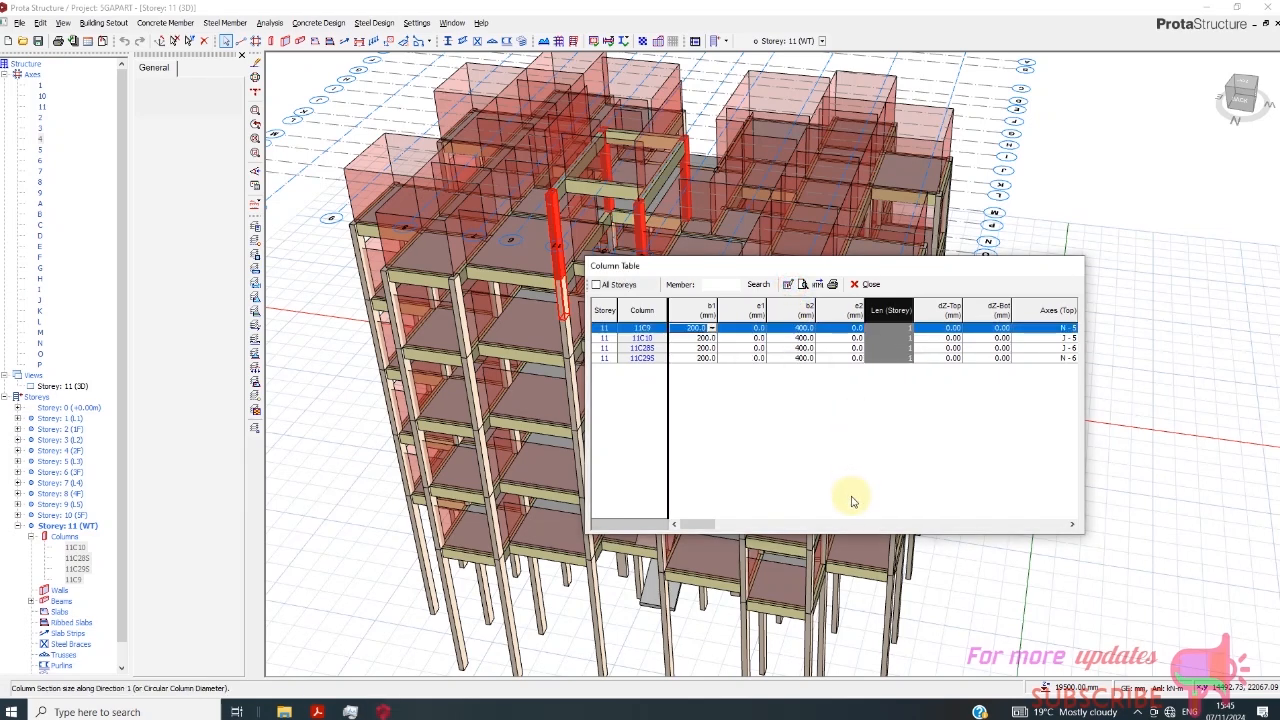
{"action": "left_click", "coordinate": [860, 284]}
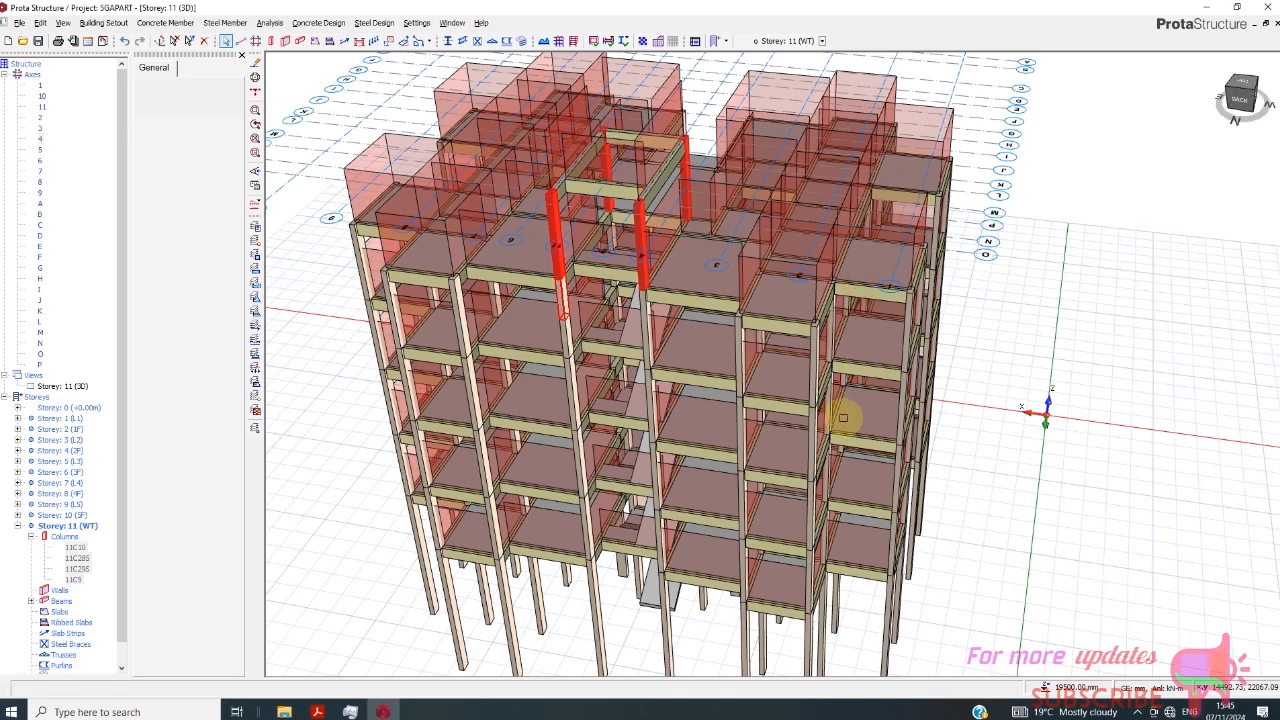
{"action": "scroll", "coordinate": [626, 305], "scroll_direction": "up", "scroll_amount": 1}
{"action": "scroll", "coordinate": [617, 357], "scroll_direction": "down", "scroll_amount": 2}
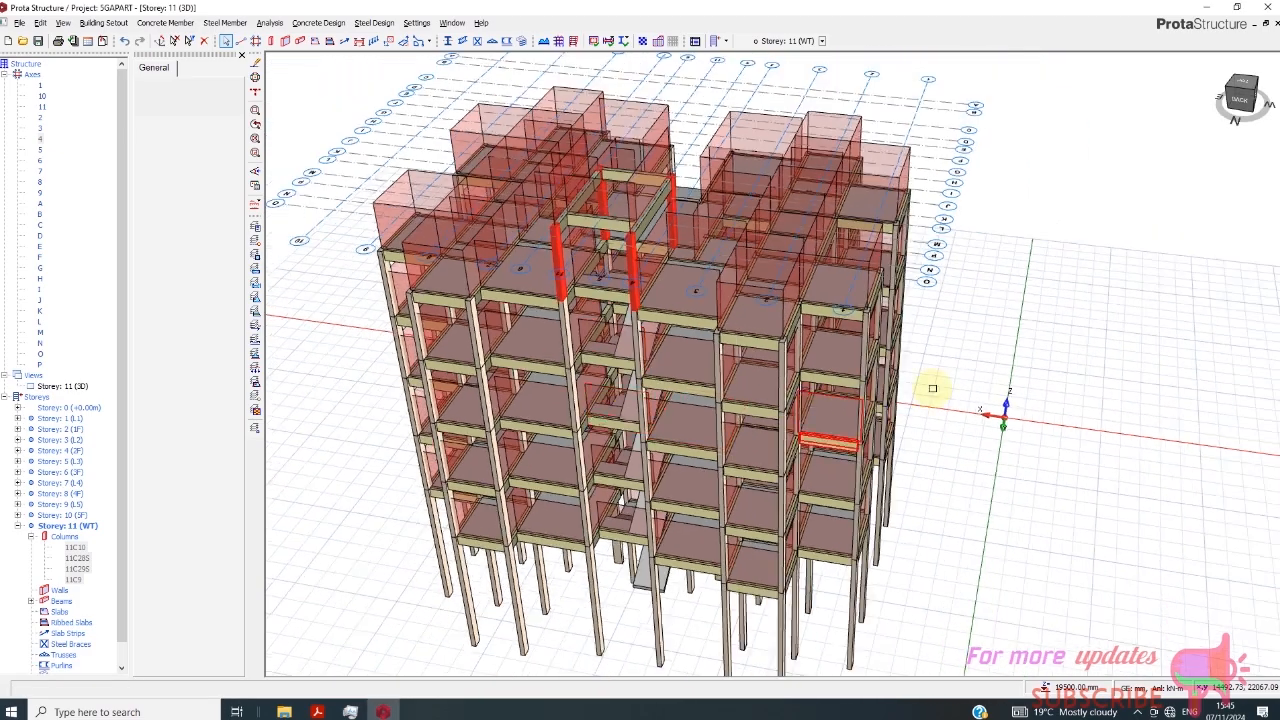
{"action": "scroll", "coordinate": [900, 330], "scroll_direction": "up", "scroll_amount": 1}
{"action": "left_click", "coordinate": [1240, 100]}
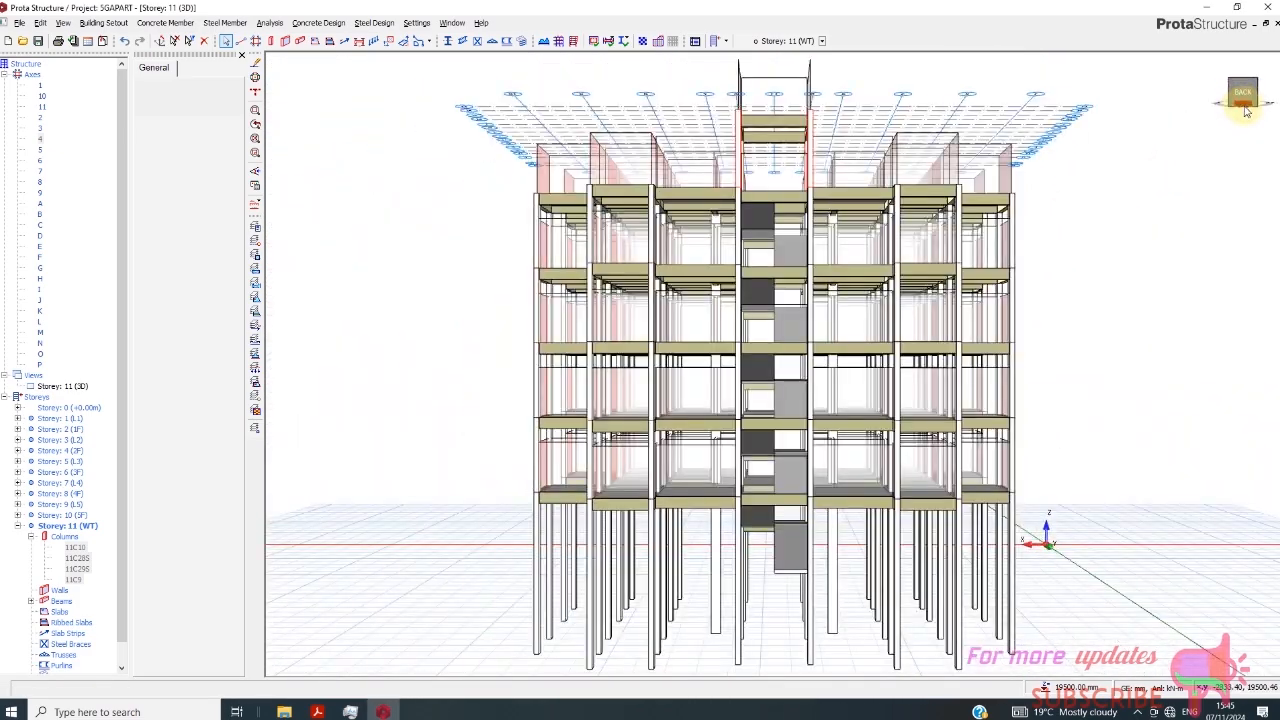
{"action": "mouse_move", "coordinate": [1246, 112]}
{"action": "left_mouse_down"}
{"action": "mouse_move", "coordinate": [1220, 135]}
{"action": "mouse_move", "coordinate": [1220, 117]}
{"action": "mouse_move", "coordinate": [1208, 128]}
{"action": "mouse_move", "coordinate": [1214, 112]}
{"action": "mouse_move", "coordinate": [1247, 117]}
{"action": "mouse_move", "coordinate": [1234, 112]}
{"action": "mouse_move", "coordinate": [1244, 104]}
{"action": "mouse_move", "coordinate": [1246, 124]}
{"action": "left_mouse_up"}
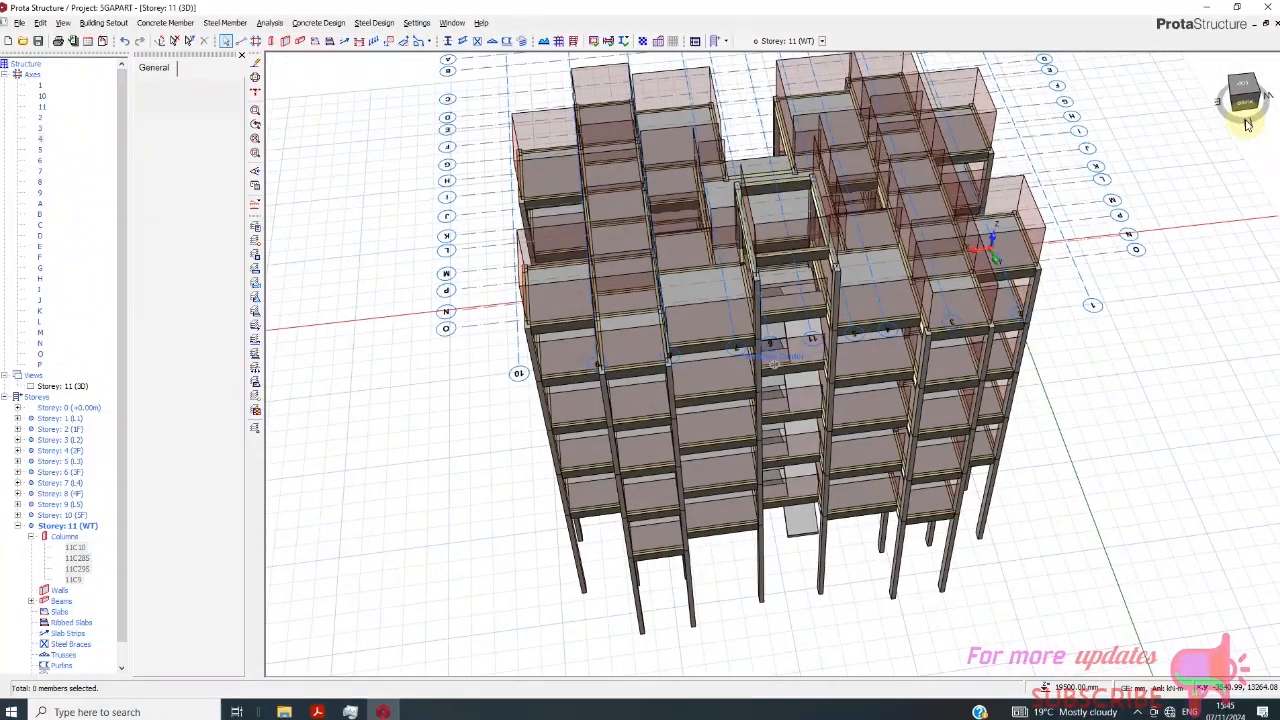
{"action": "scroll", "coordinate": [746, 317], "scroll_direction": "down", "scroll_amount": 1}
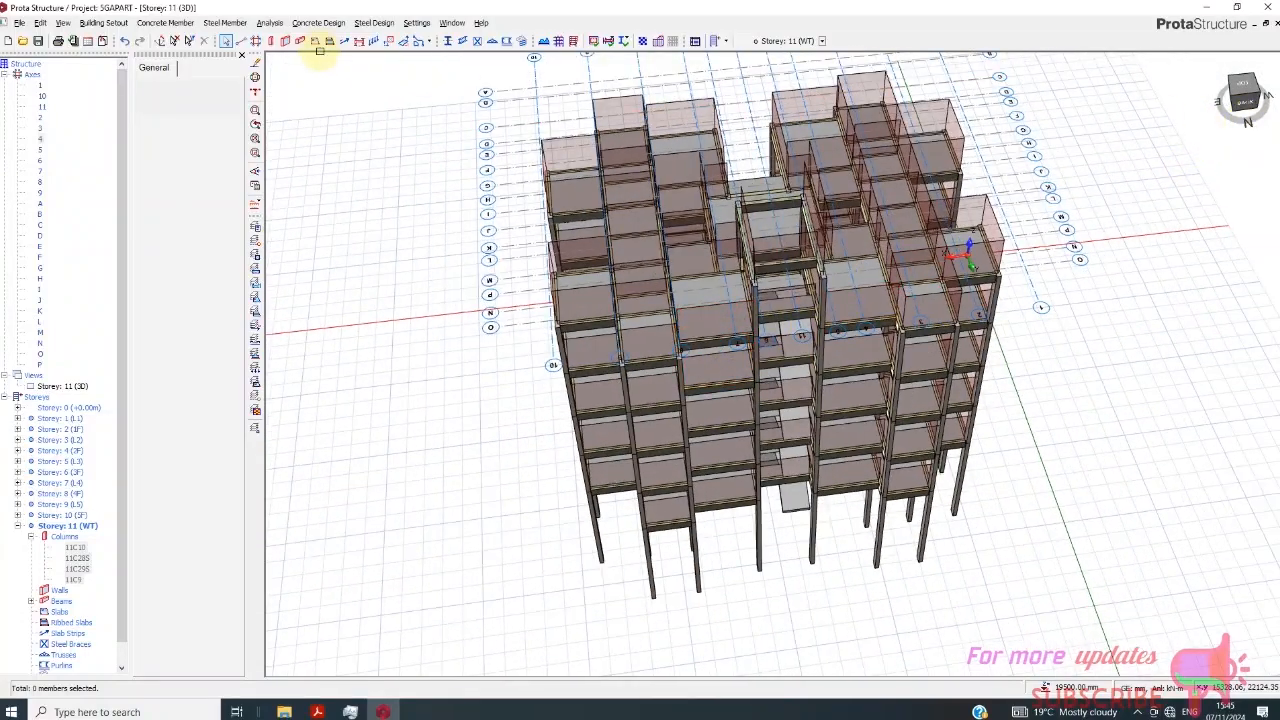
- Save the project, run the Building Model Check on all storeys, and leave Building Analysis
{"action": "left_click", "coordinate": [271, 23]}
{"action": "left_click", "coordinate": [405, 195]}
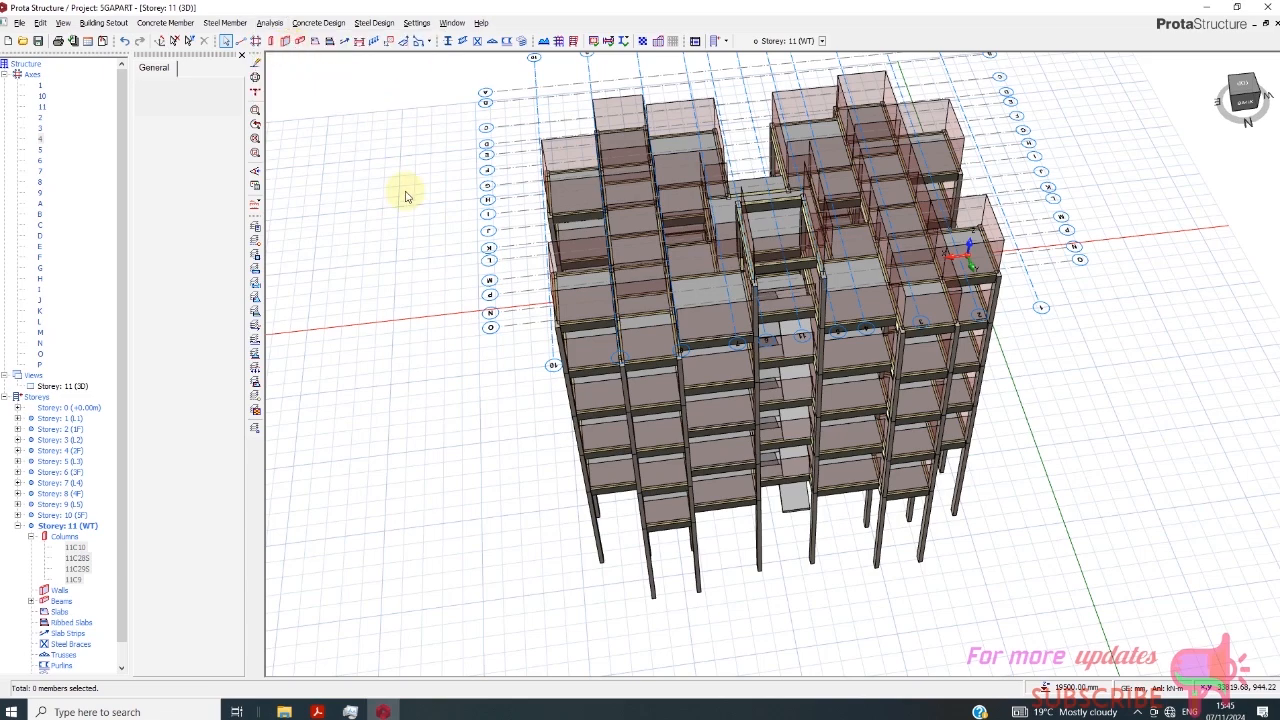
{"action": "key", "text": "ctrl+s"}
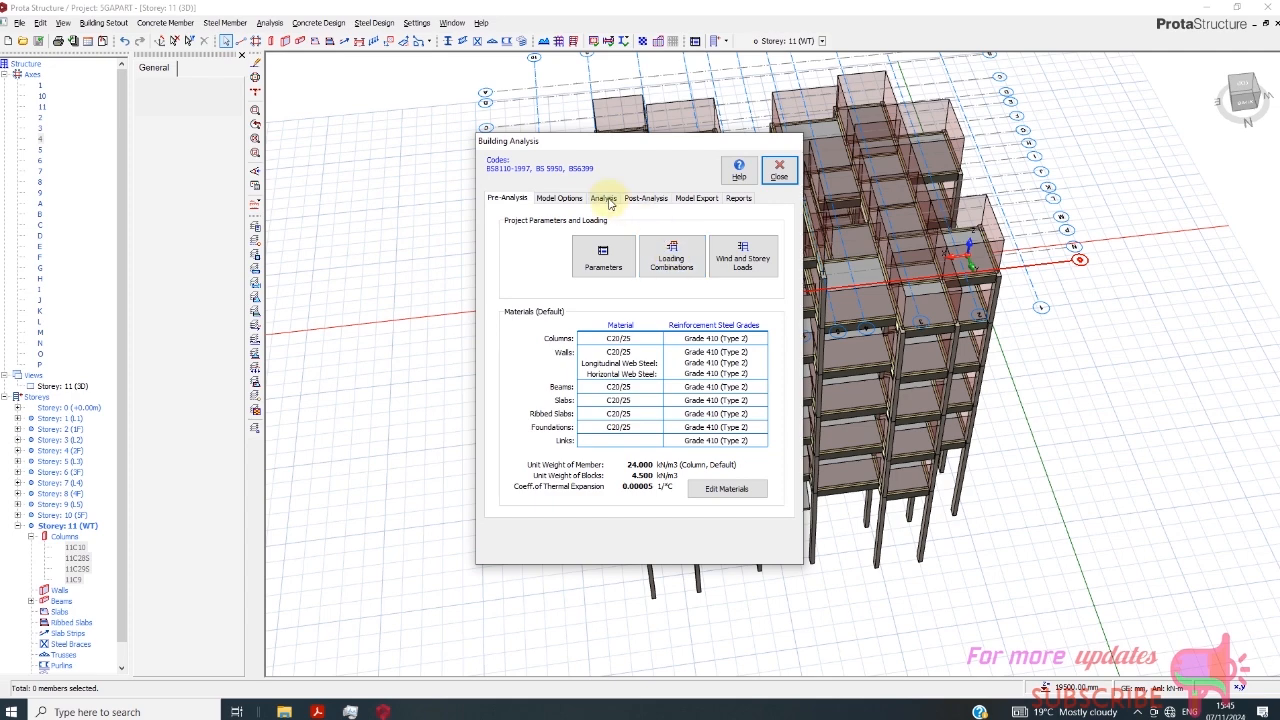
{"action": "left_click", "coordinate": [603, 198]}
{"action": "left_click", "coordinate": [631, 235]}
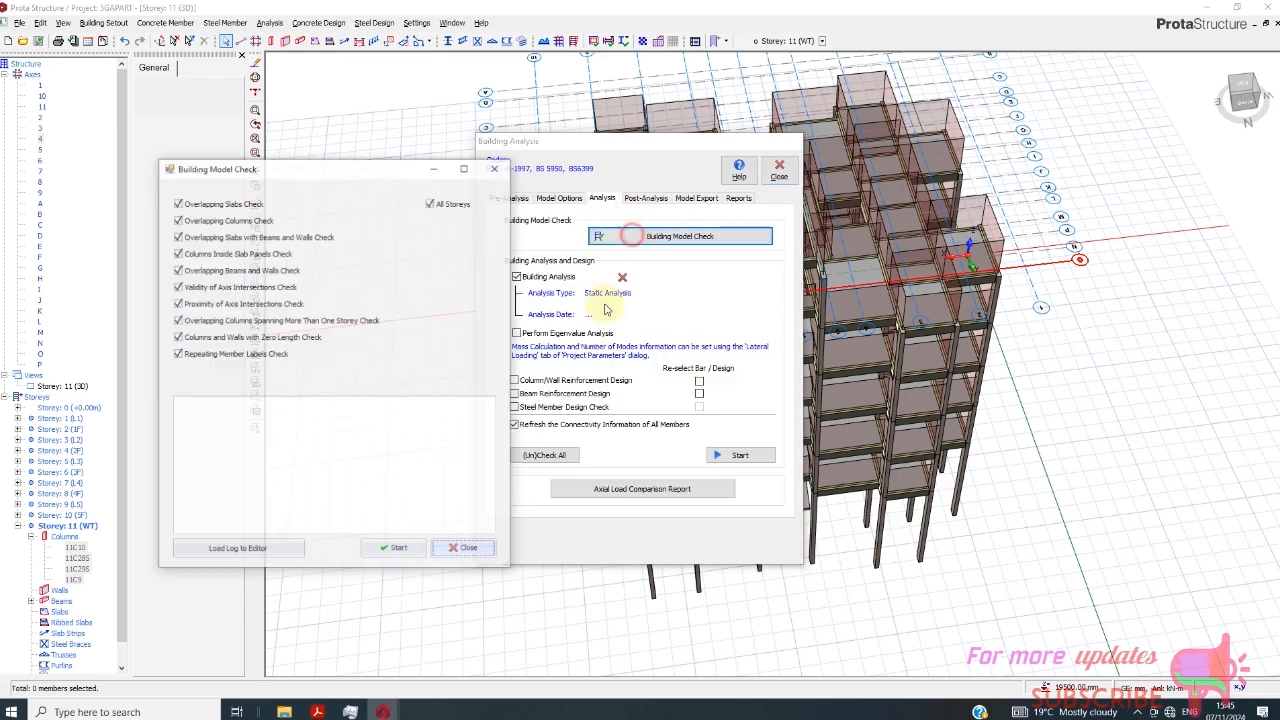
{"action": "left_click", "coordinate": [397, 551]}
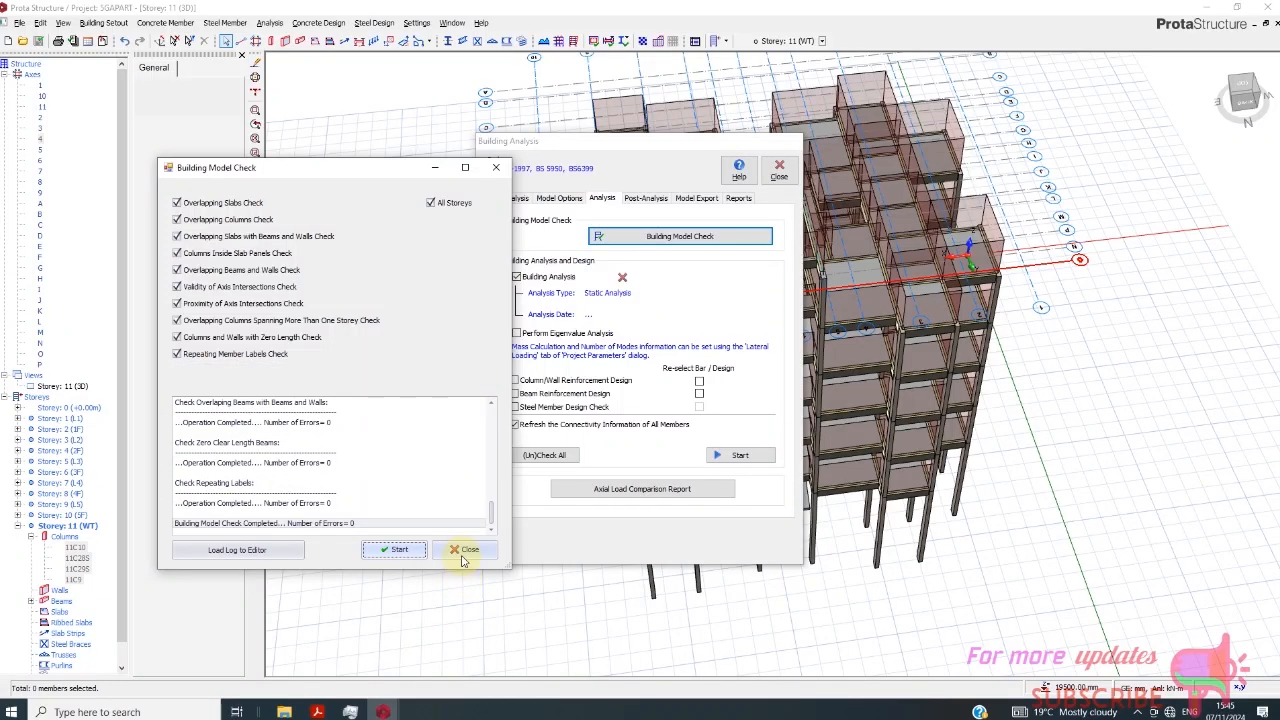
{"action": "left_click", "coordinate": [463, 550]}
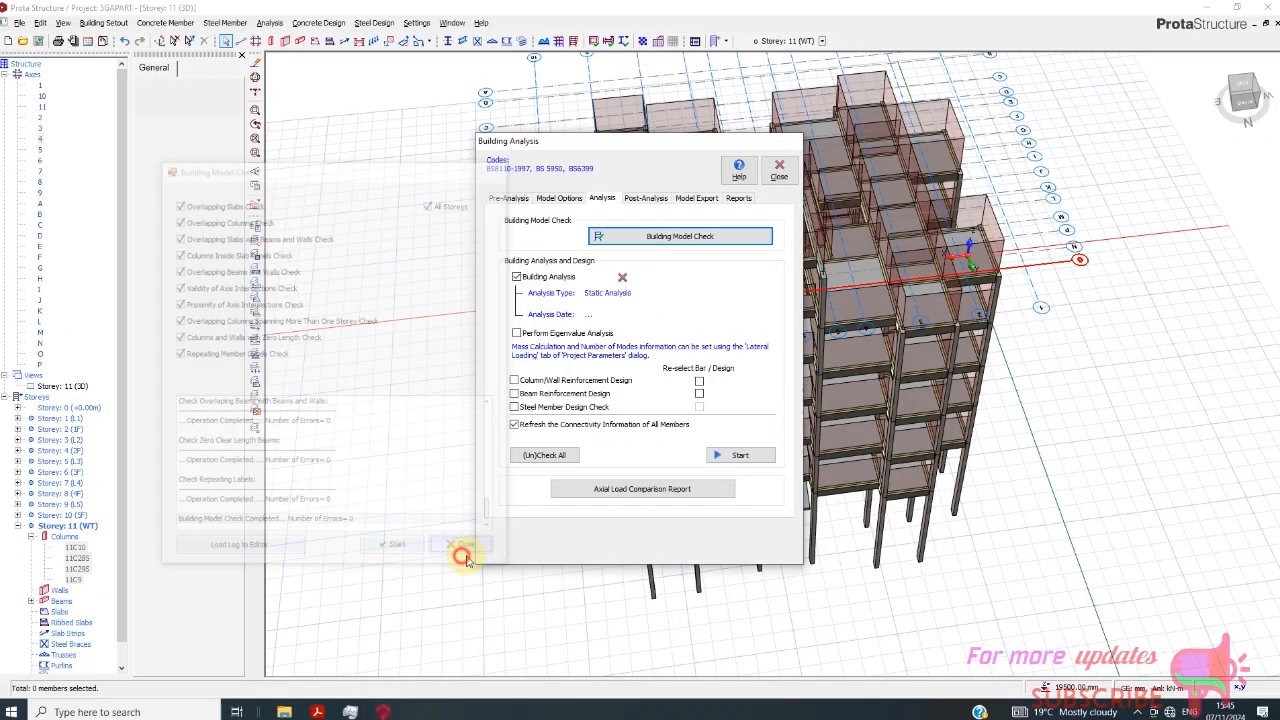
{"action": "left_click", "coordinate": [779, 170]}
- Delete the storey information of Storey 10 (5F), including all its members, and leave Delete Storey
{"action": "left_click", "coordinate": [103, 23]}
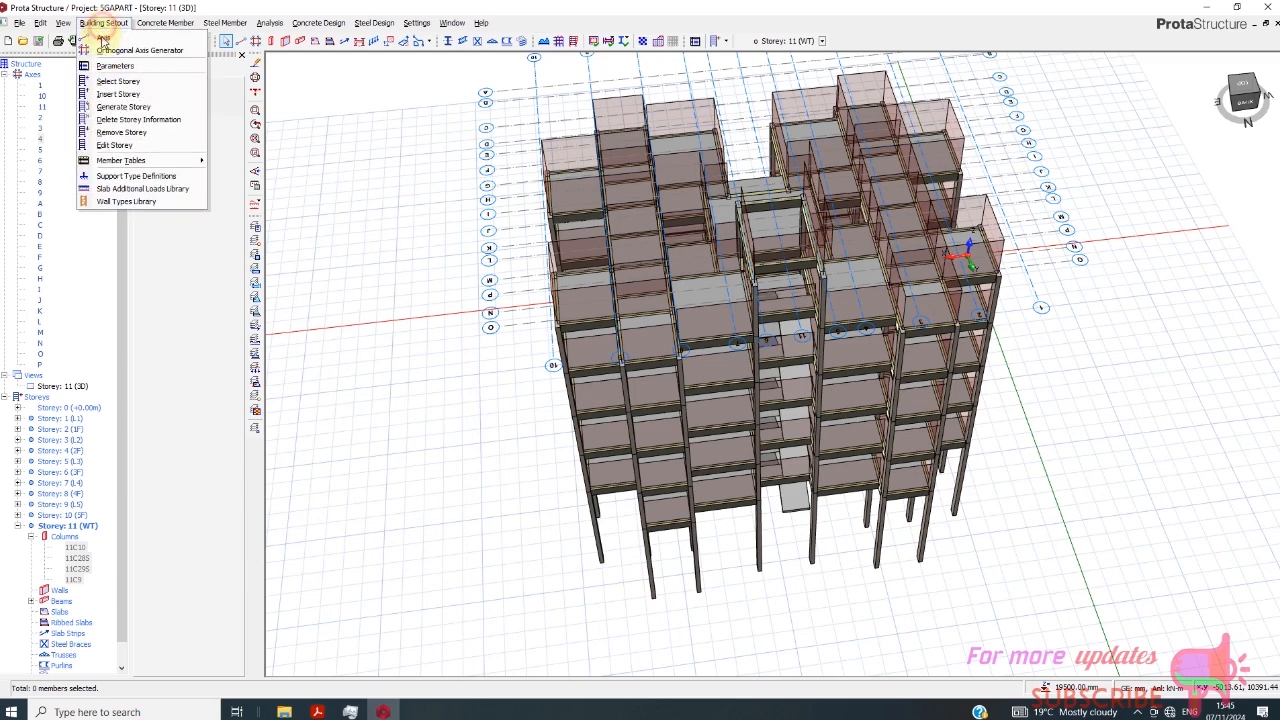
{"action": "left_click", "coordinate": [122, 120]}
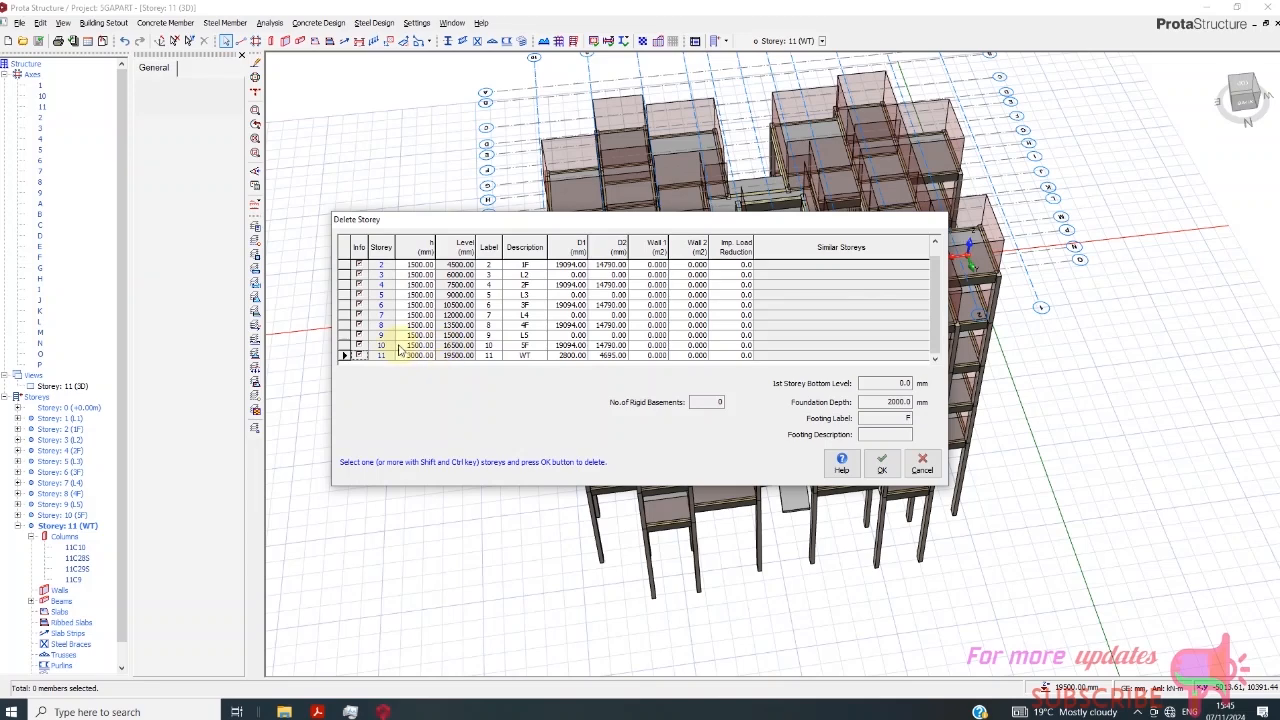
{"action": "left_click", "coordinate": [345, 345]}
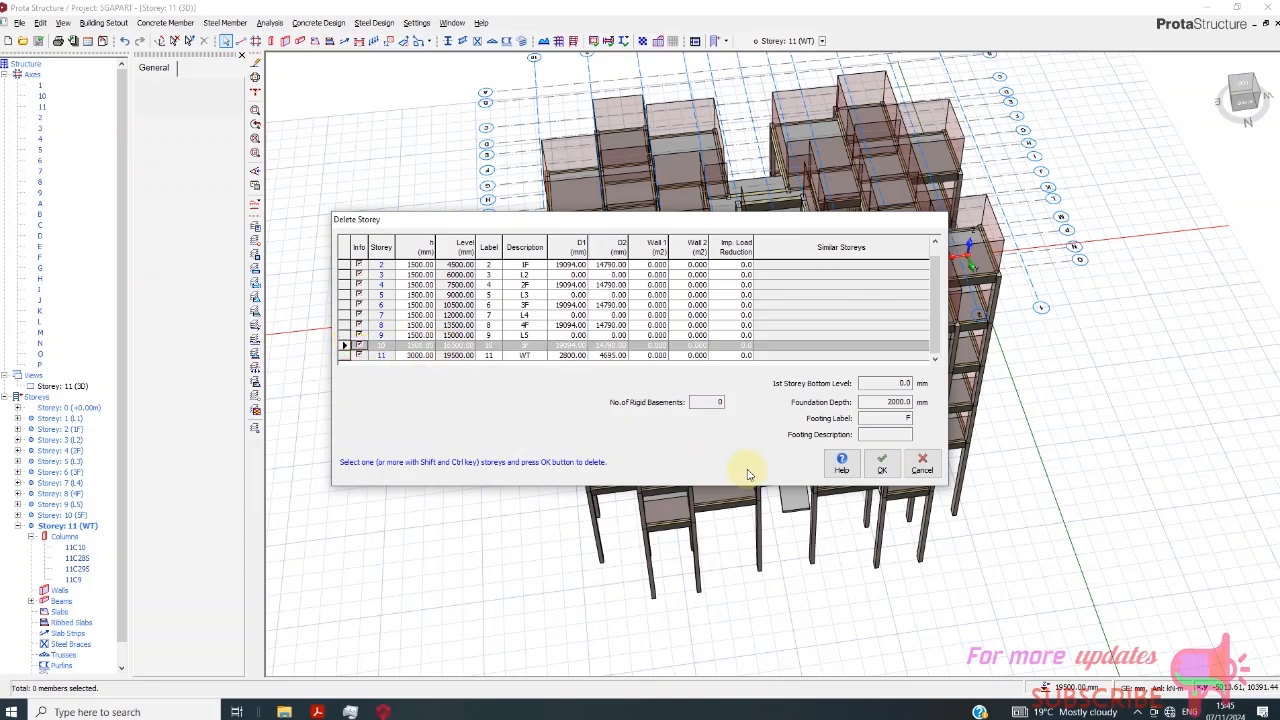
{"action": "left_click", "coordinate": [878, 470]}
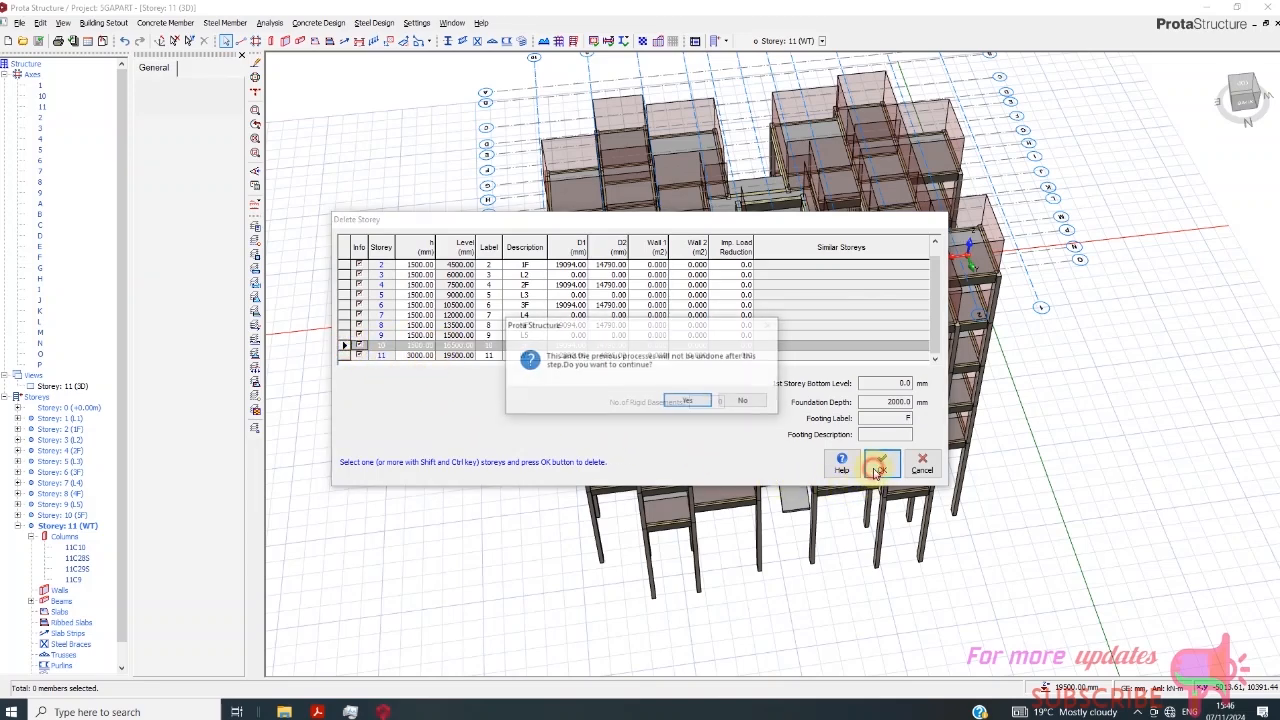
{"action": "left_click", "coordinate": [689, 401]}
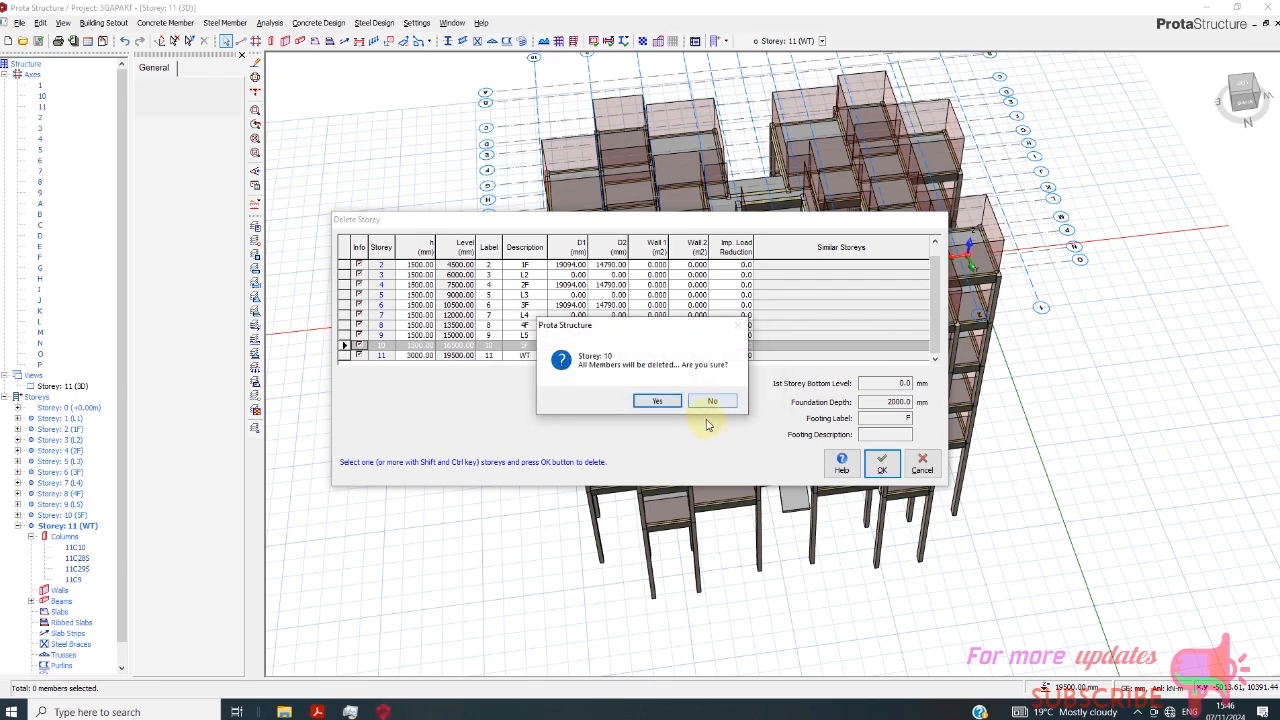
{"action": "left_click", "coordinate": [659, 401]}
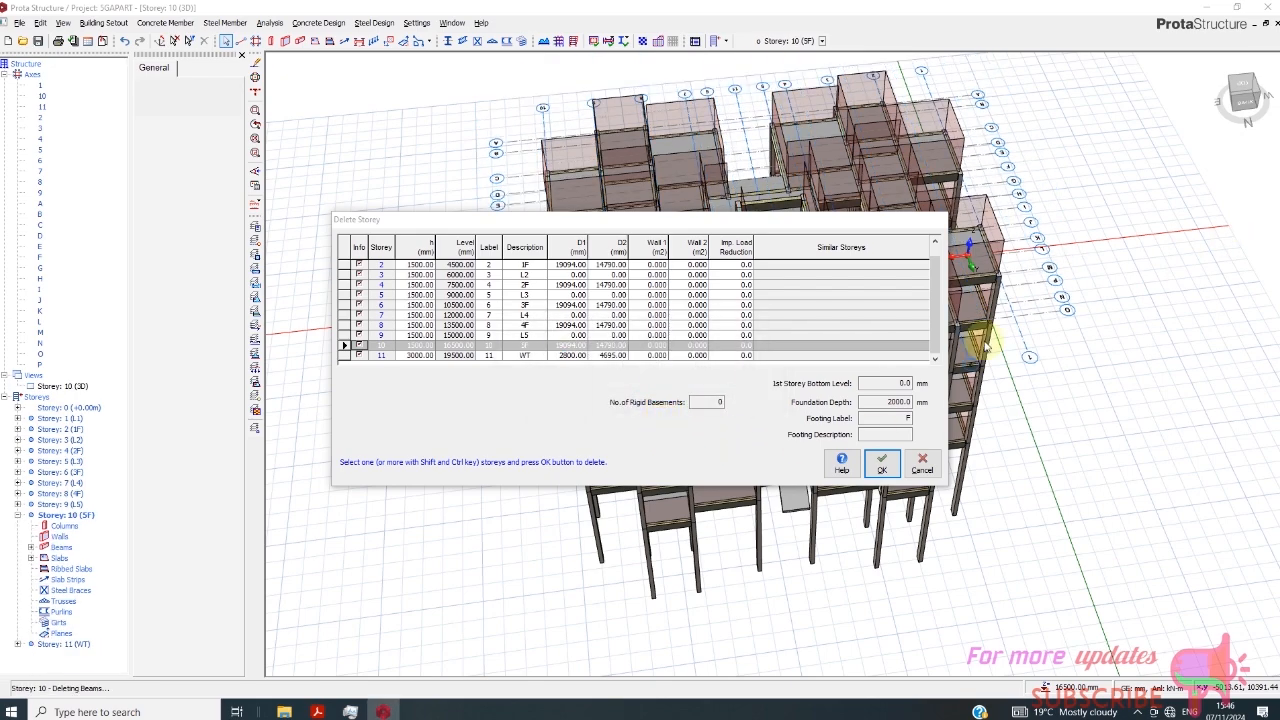
{"action": "left_click", "coordinate": [921, 464]}
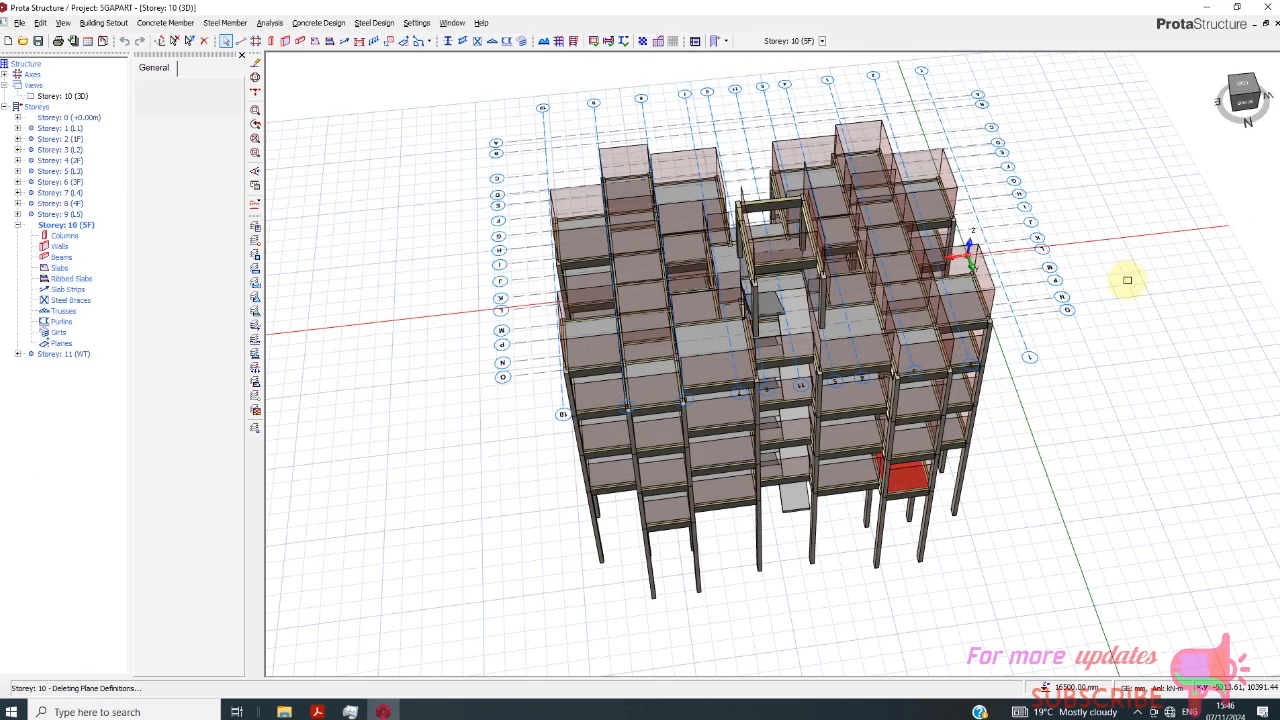
- Make Storey 8 (4F) the active storey
{"action": "left_click", "coordinate": [1245, 104]}
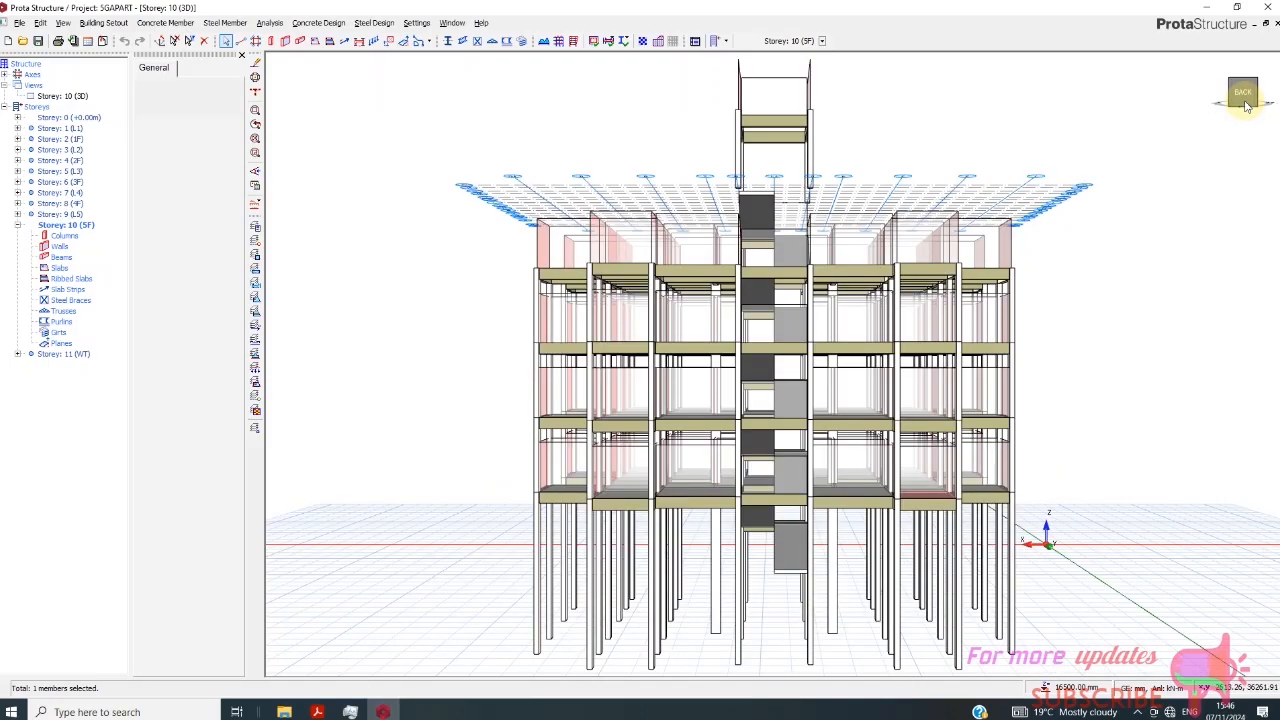
{"action": "left_click_drag", "start_coordinate": [1246, 116], "coordinate": [1220, 124]}
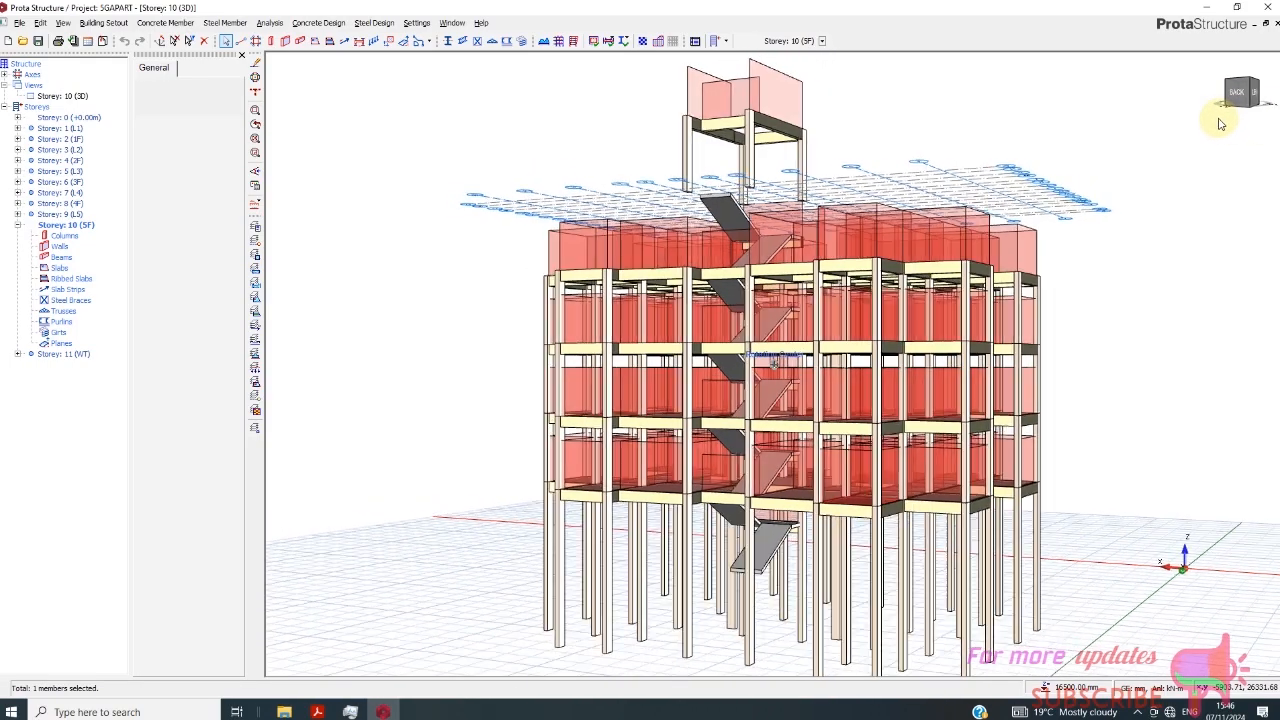
{"action": "left_click", "coordinate": [118, 24]}
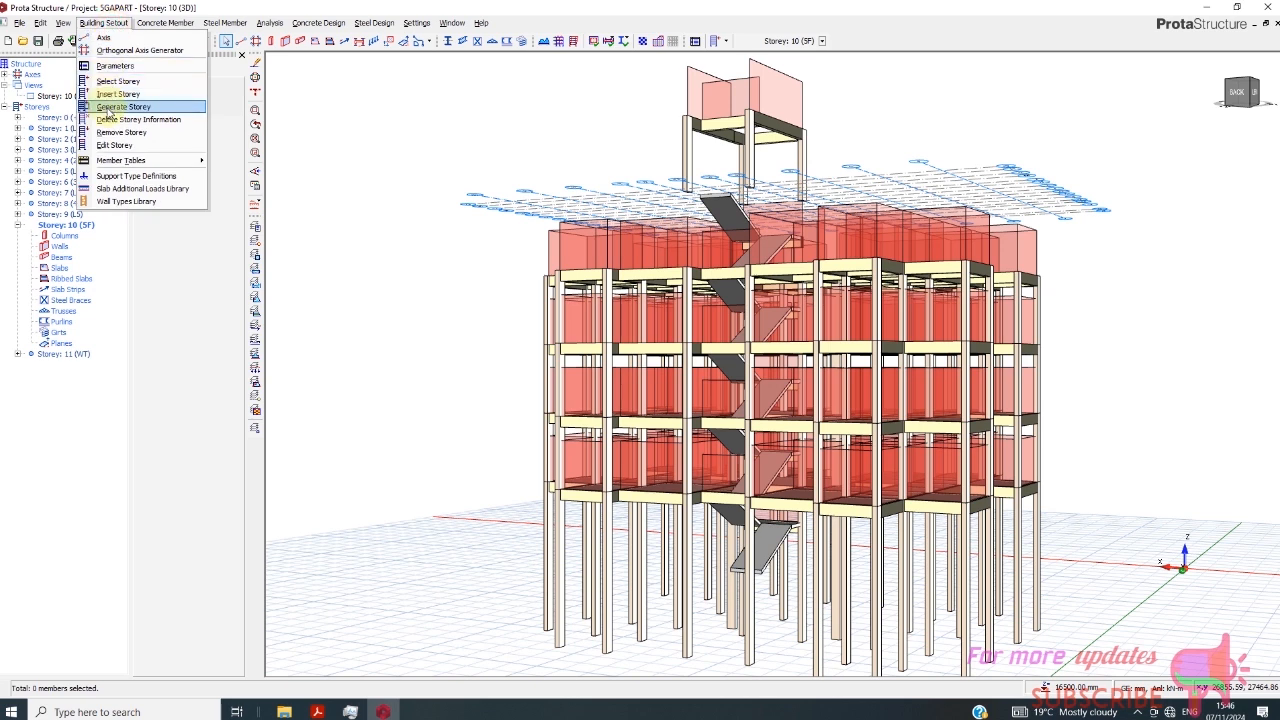
{"action": "left_click", "coordinate": [352, 280]}
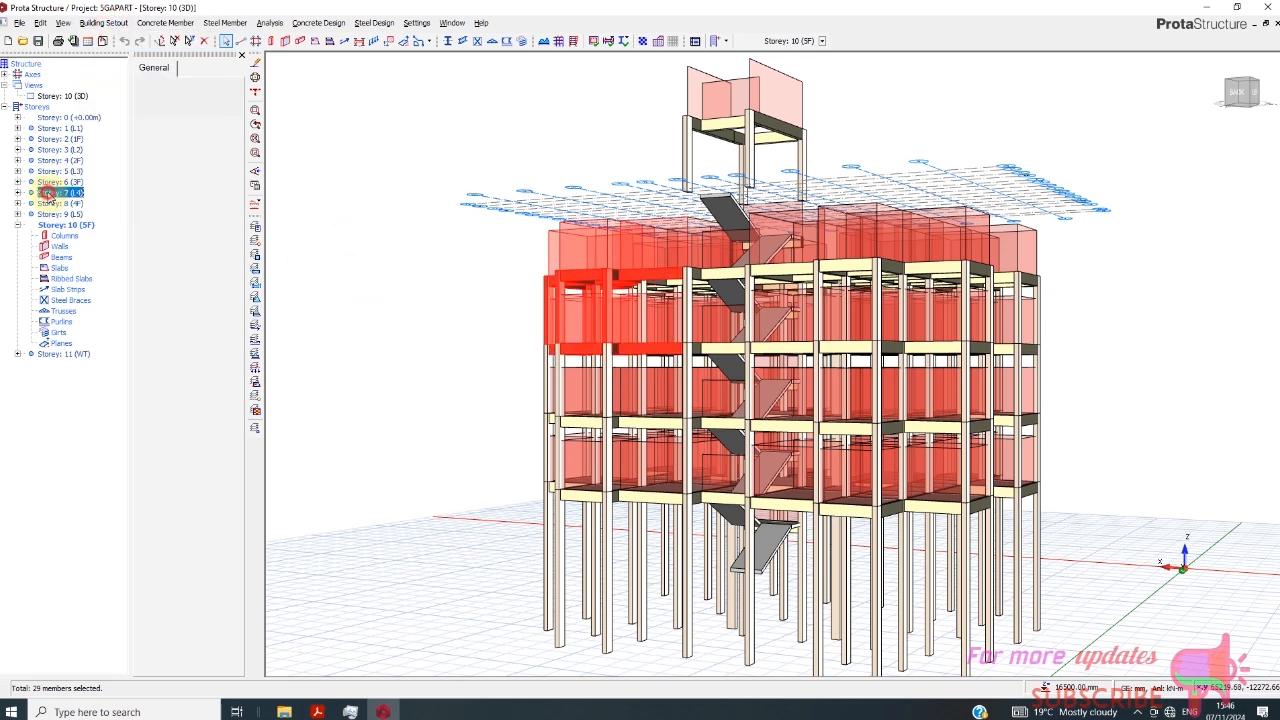
{"action": "double_click", "coordinate": [63, 193]}
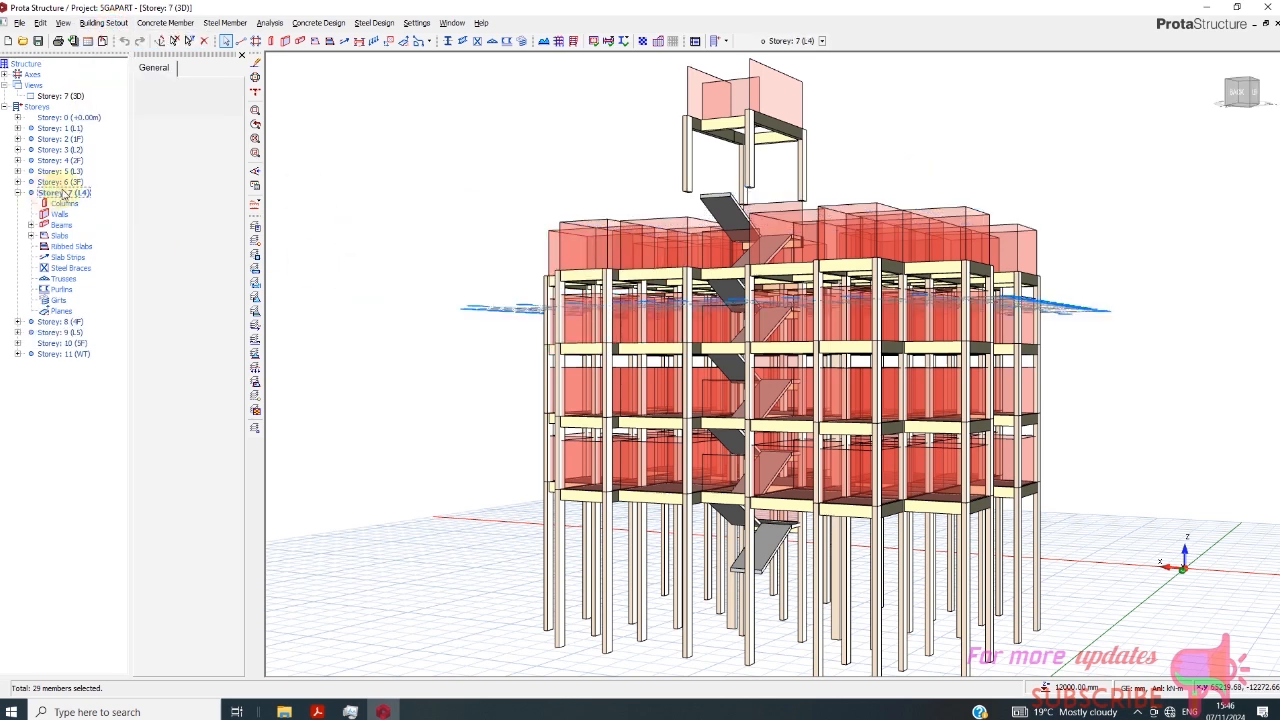
{"action": "double_click", "coordinate": [63, 321]}
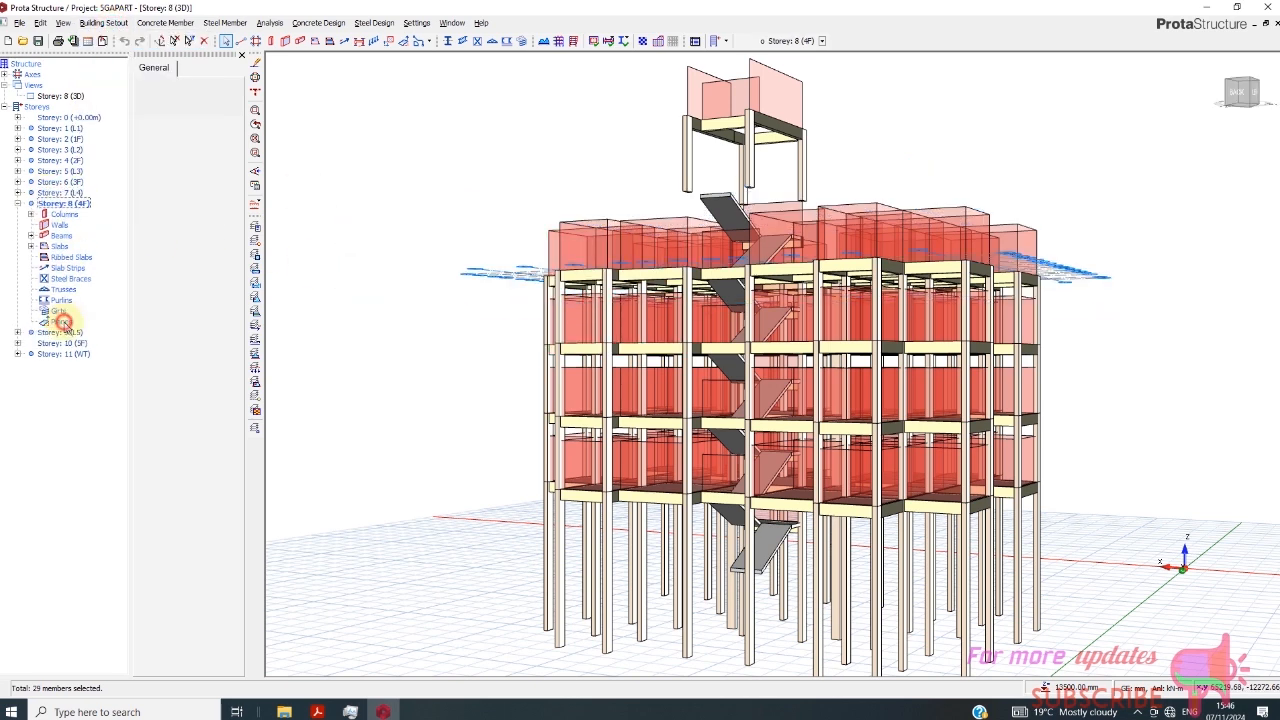
- Generate all member types from Storey 8 (4F) onto Storey 10 (5F), and leave Generate Storey
{"action": "left_click", "coordinate": [118, 24]}
{"action": "left_click", "coordinate": [96, 107]}
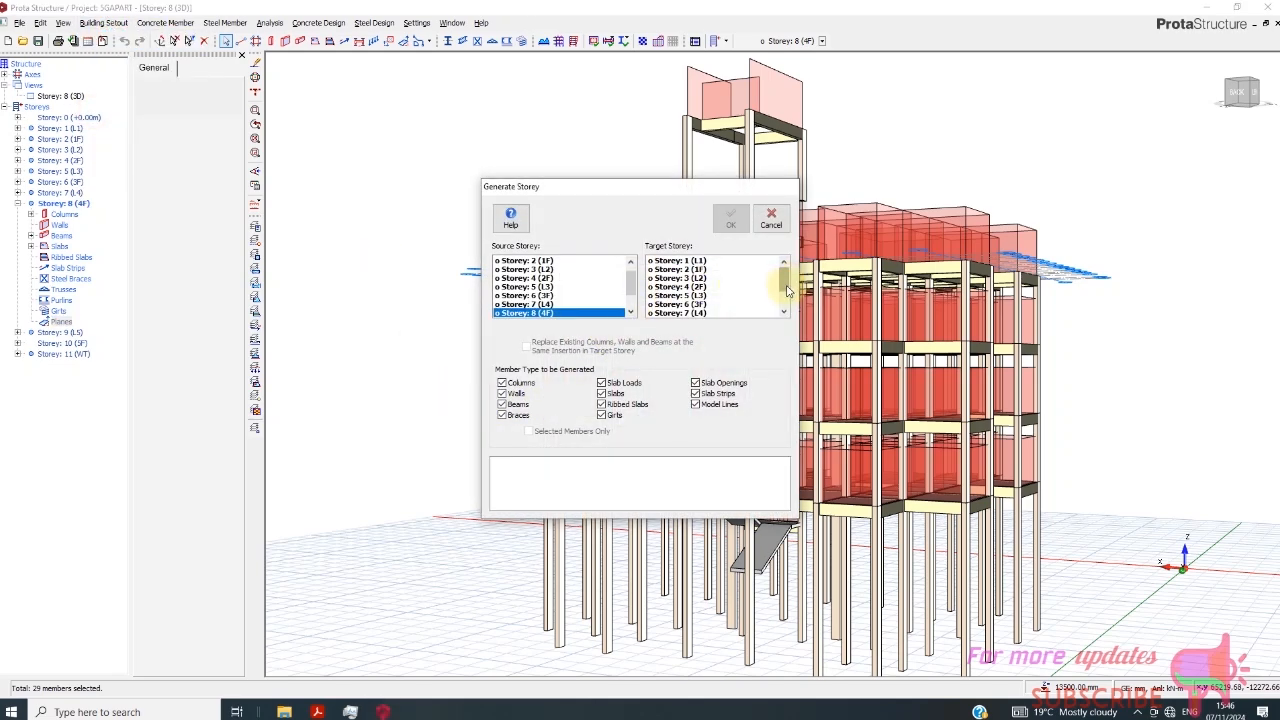
{"action": "scroll", "coordinate": [787, 290], "scroll_direction": "down", "scroll_amount": 2}
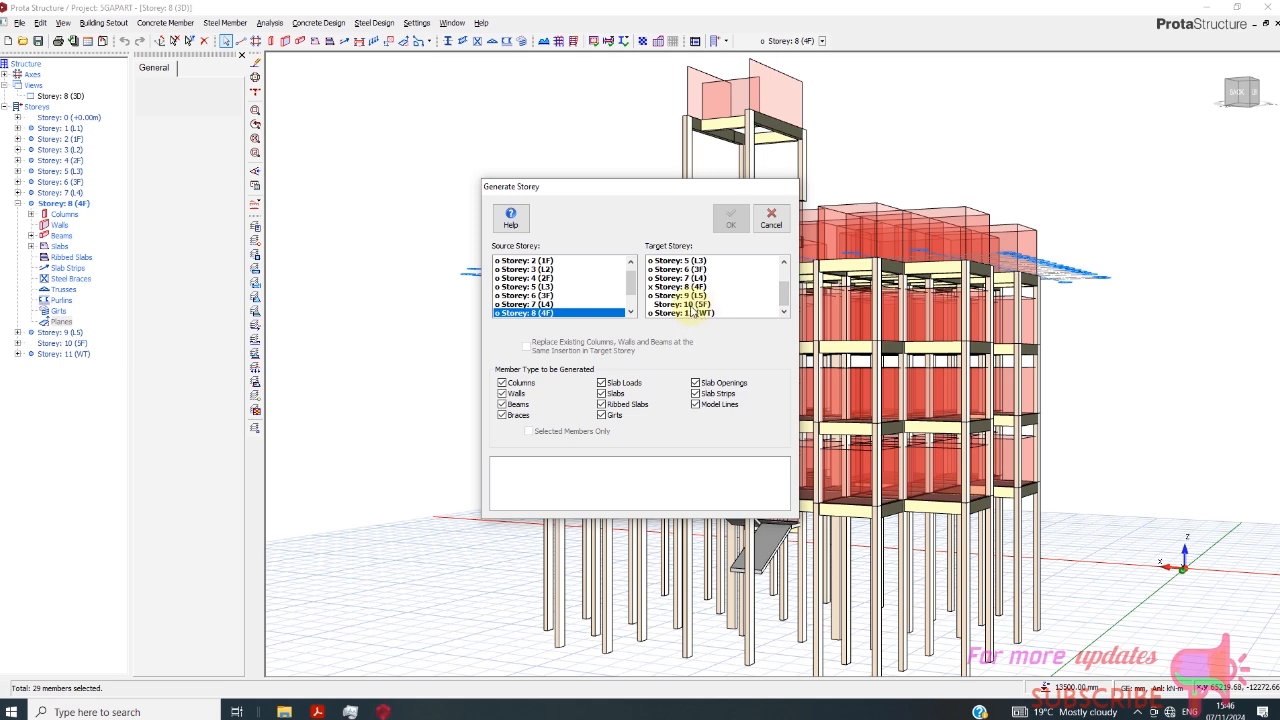
{"action": "left_click", "coordinate": [684, 304]}
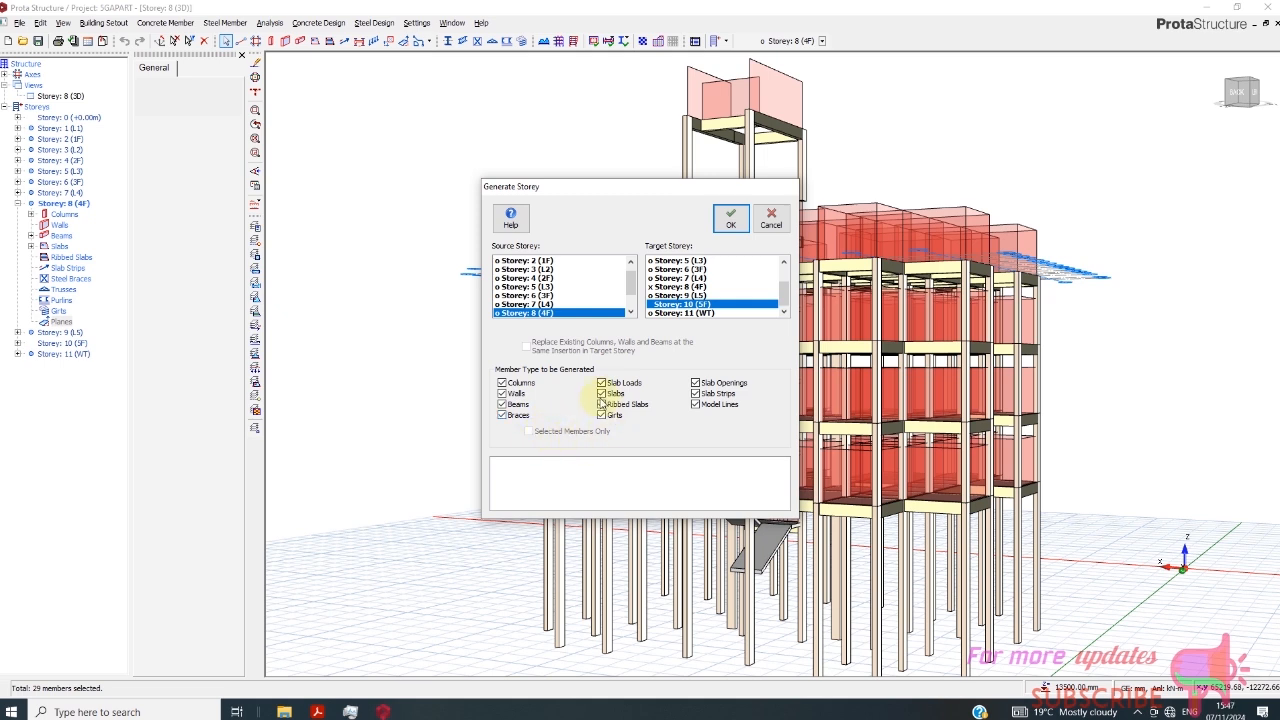
{"action": "left_click_drag", "start_coordinate": [630, 286], "coordinate": [633, 306]}
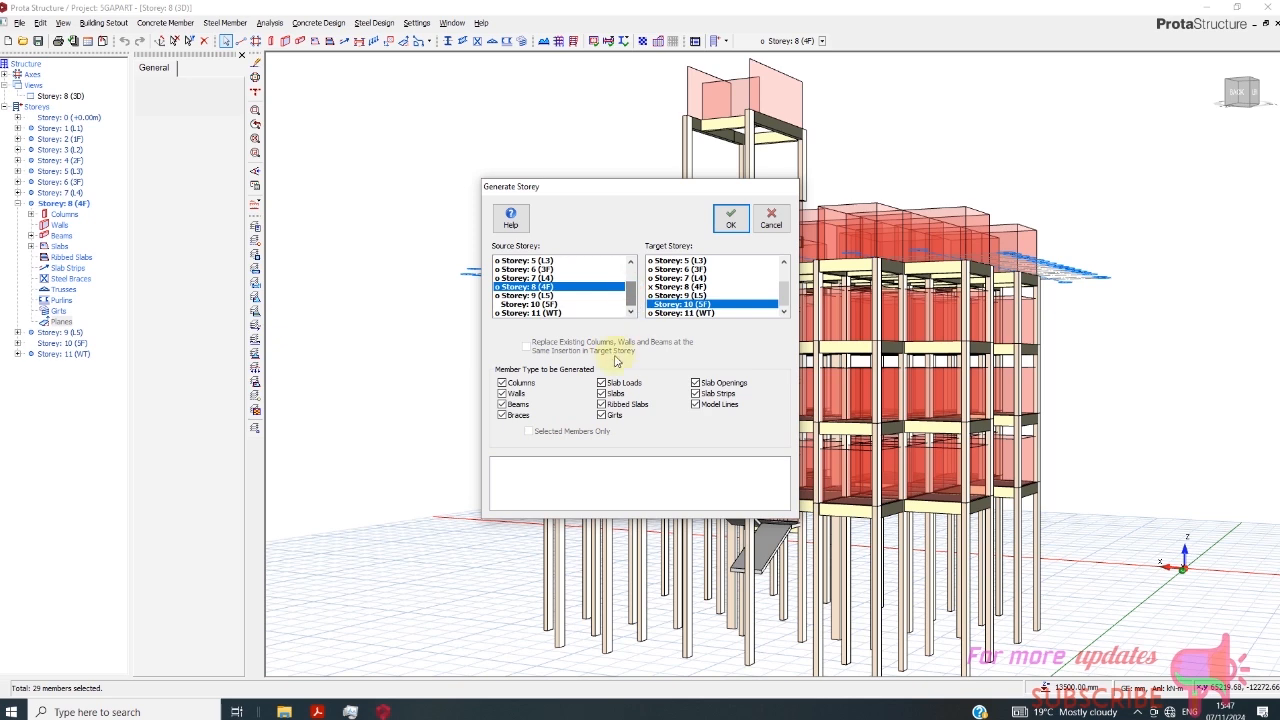
{"action": "left_click", "coordinate": [502, 393]}
{"action": "left_click", "coordinate": [502, 404]}
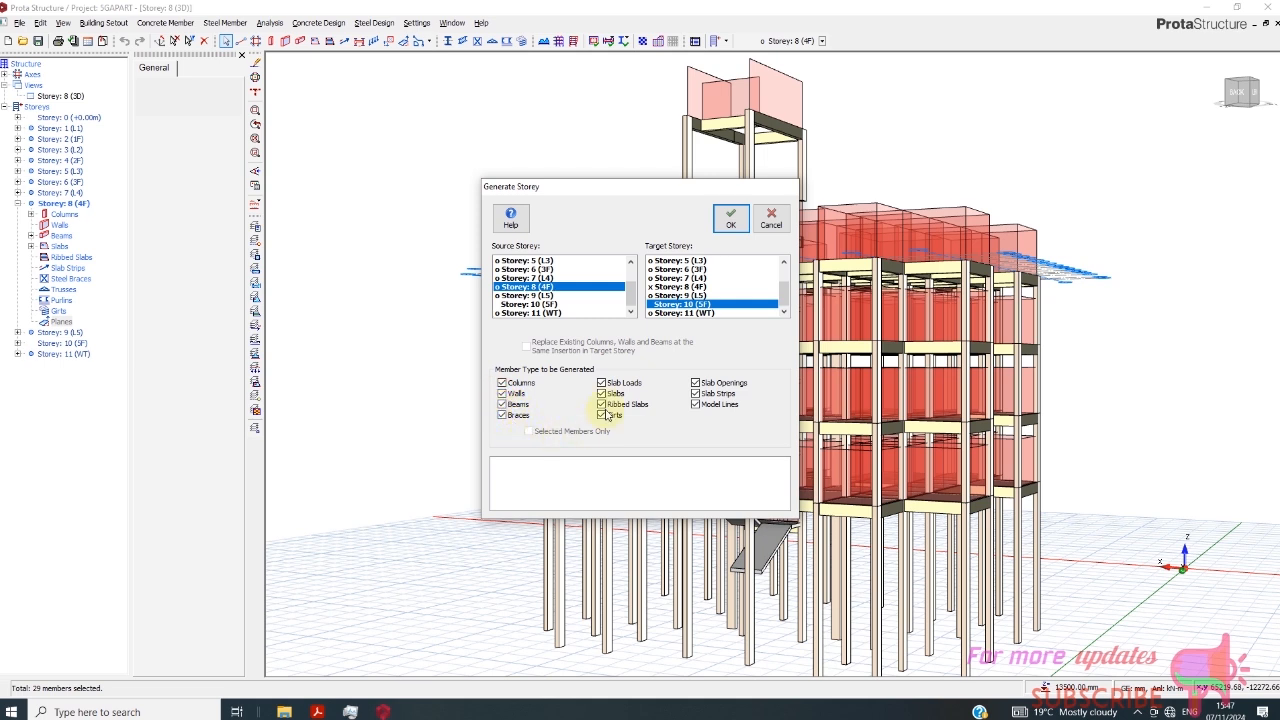
{"action": "left_click", "coordinate": [733, 218]}
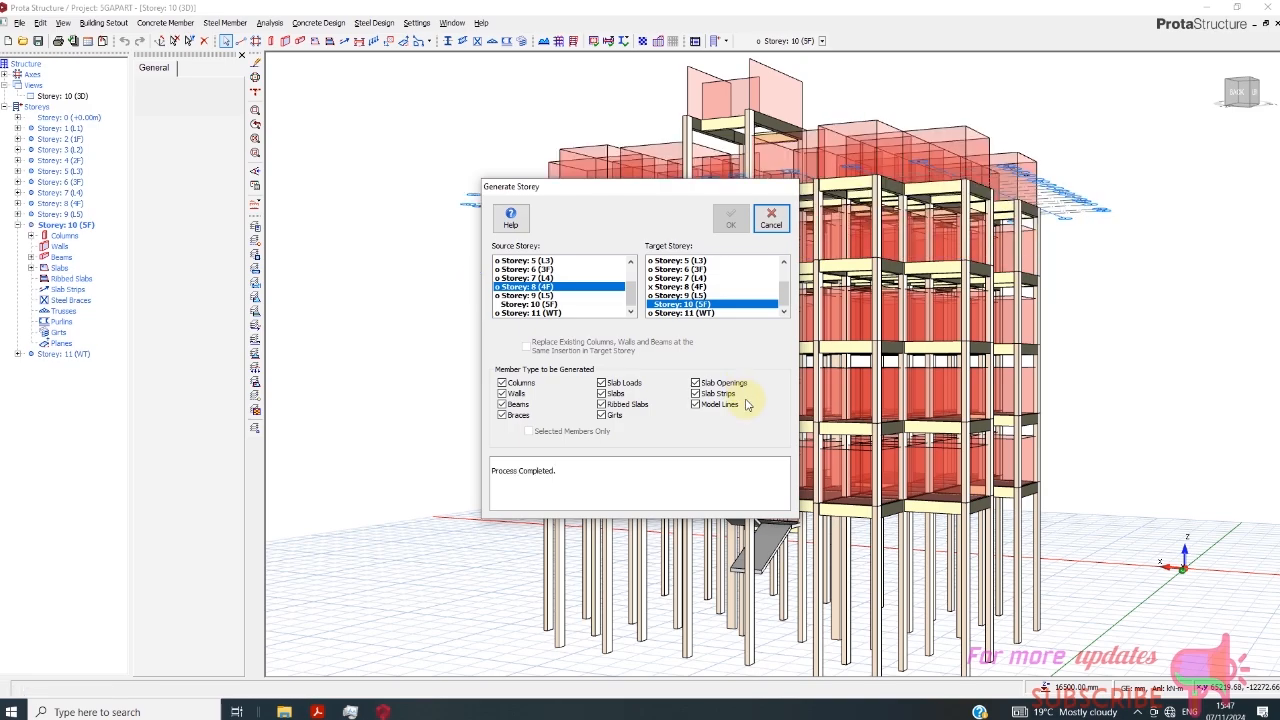
{"action": "left_click", "coordinate": [1244, 94]}
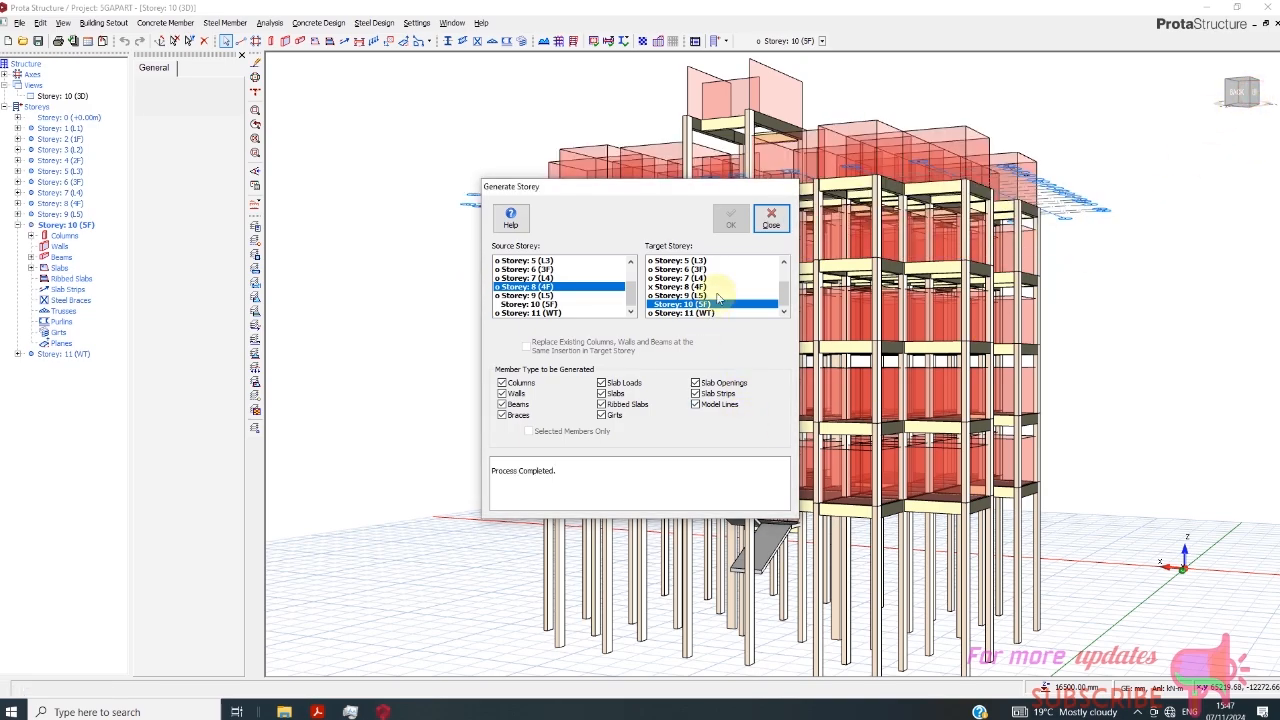
{"action": "left_click", "coordinate": [770, 230]}
- Select the roof-level beams and slabs of Storey 10 (5F) from the back view and delete the wall loads on the selected beams
{"action": "left_click", "coordinate": [1248, 108]}
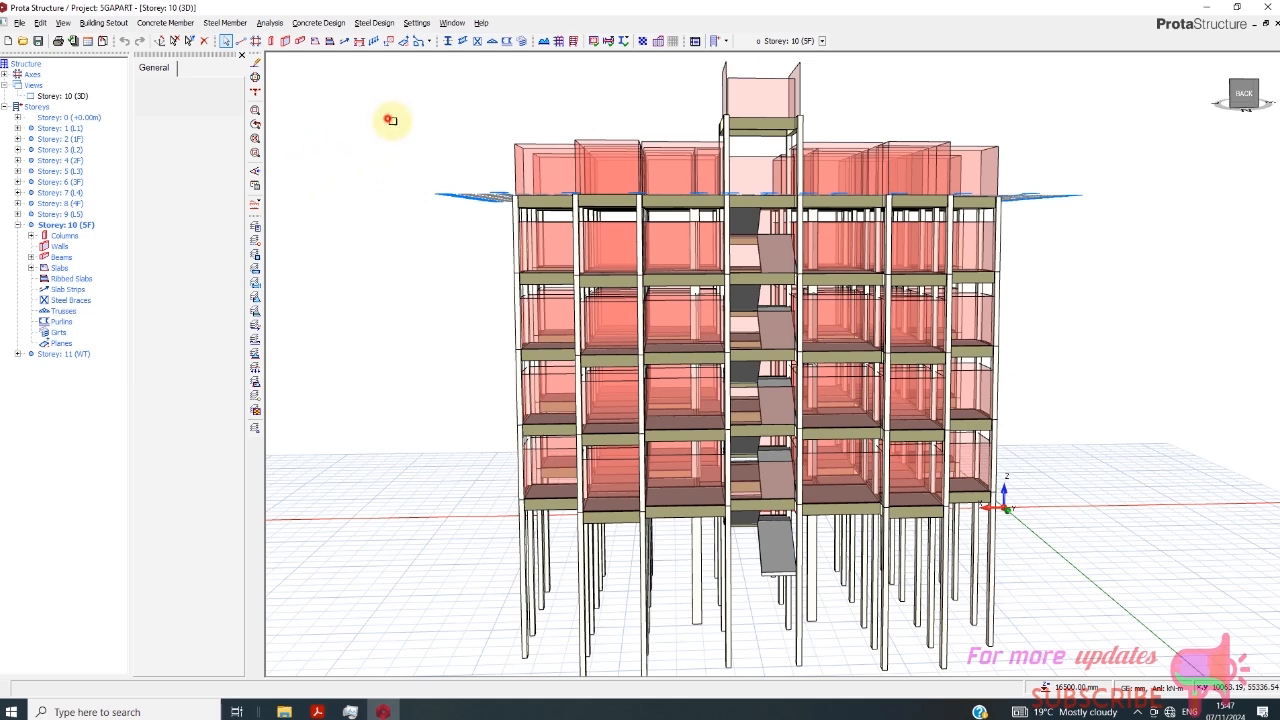
{"action": "left_click_drag", "start_coordinate": [387, 118], "coordinate": [1000, 215]}
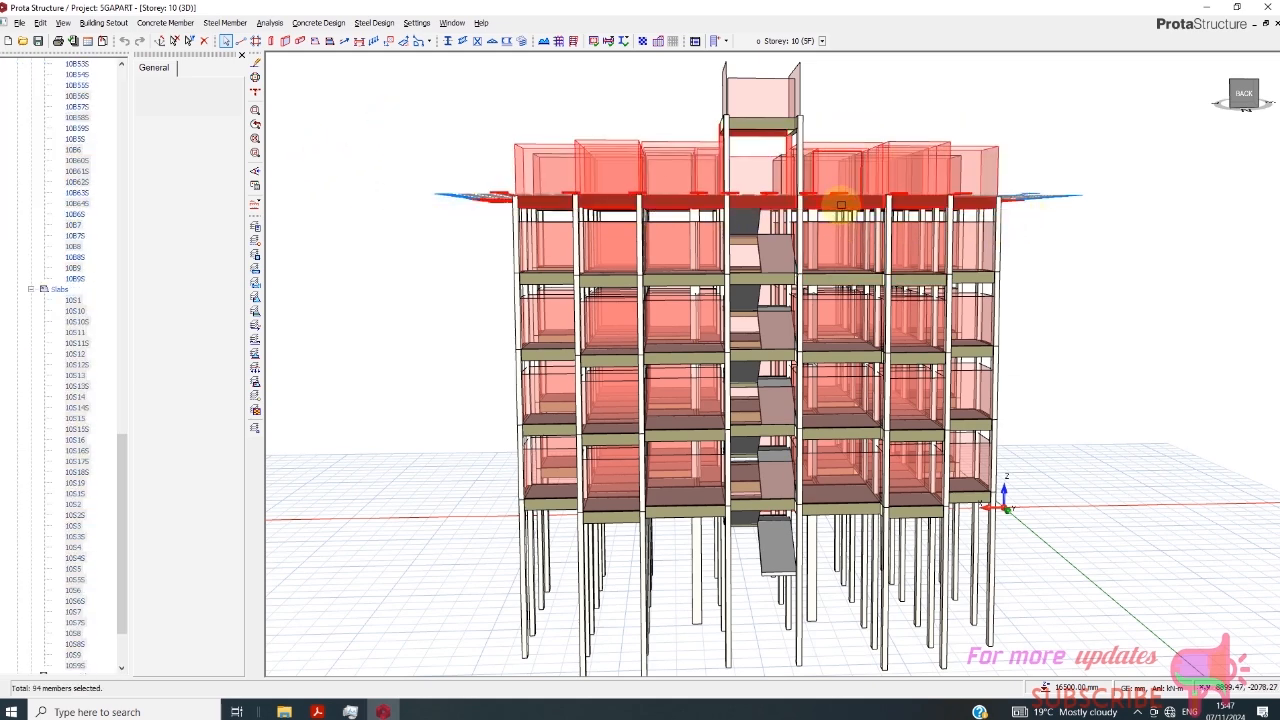
{"action": "right_click", "coordinate": [846, 200]}
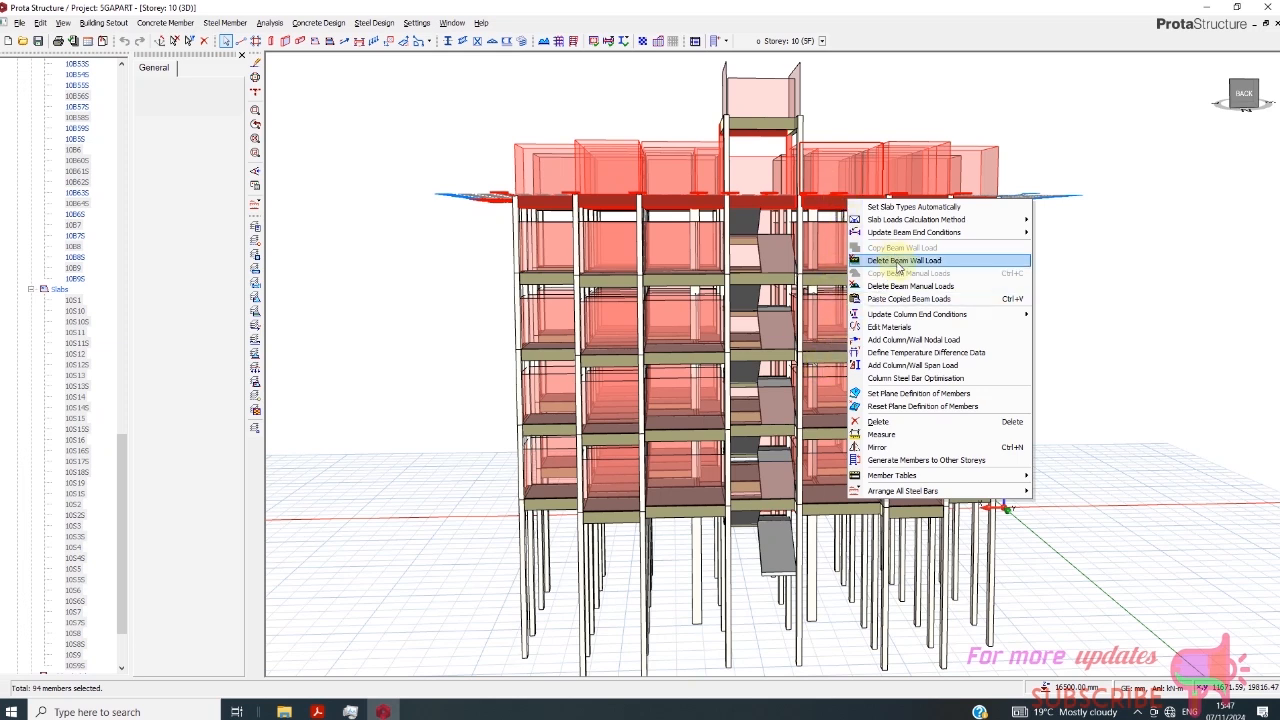
{"action": "left_click", "coordinate": [899, 261]}
{"action": "left_click", "coordinate": [663, 399]}
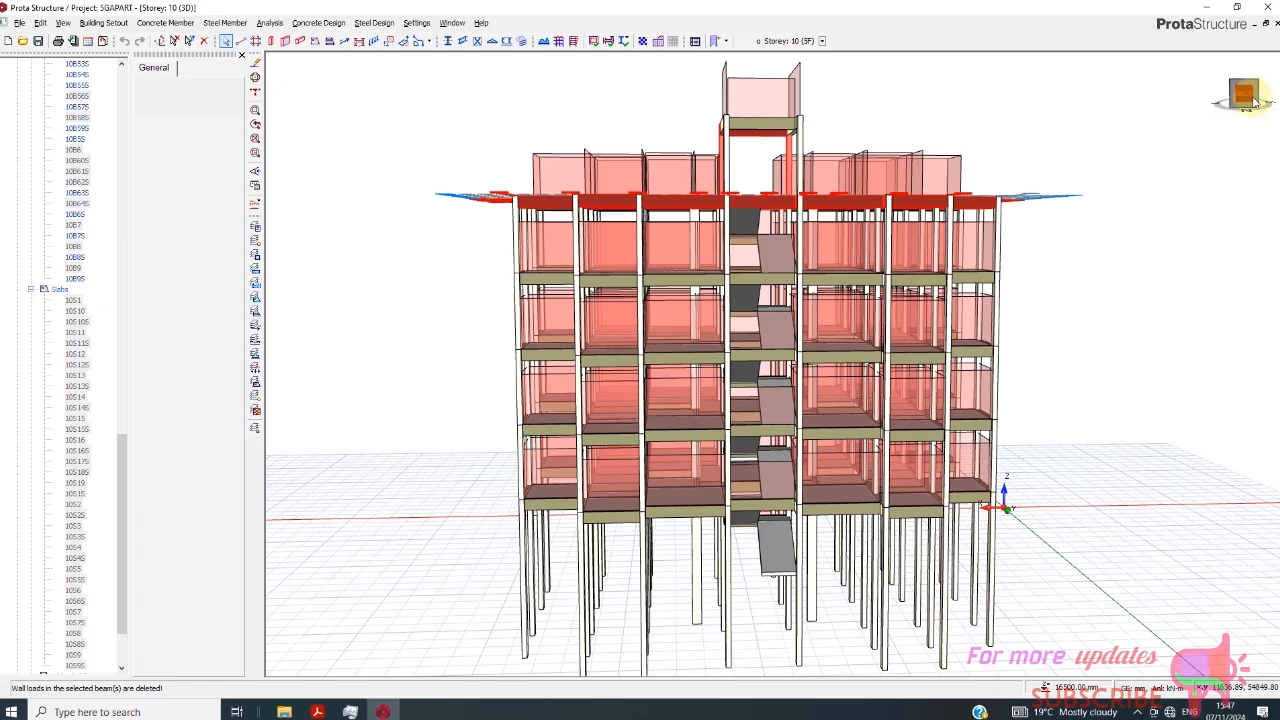
- Select the roof-level members of Storey 10 (5F) from the front view, delete their beam wall loads, and clear the selection
{"action": "left_click_drag", "start_coordinate": [1255, 100], "coordinate": [1168, 96]}
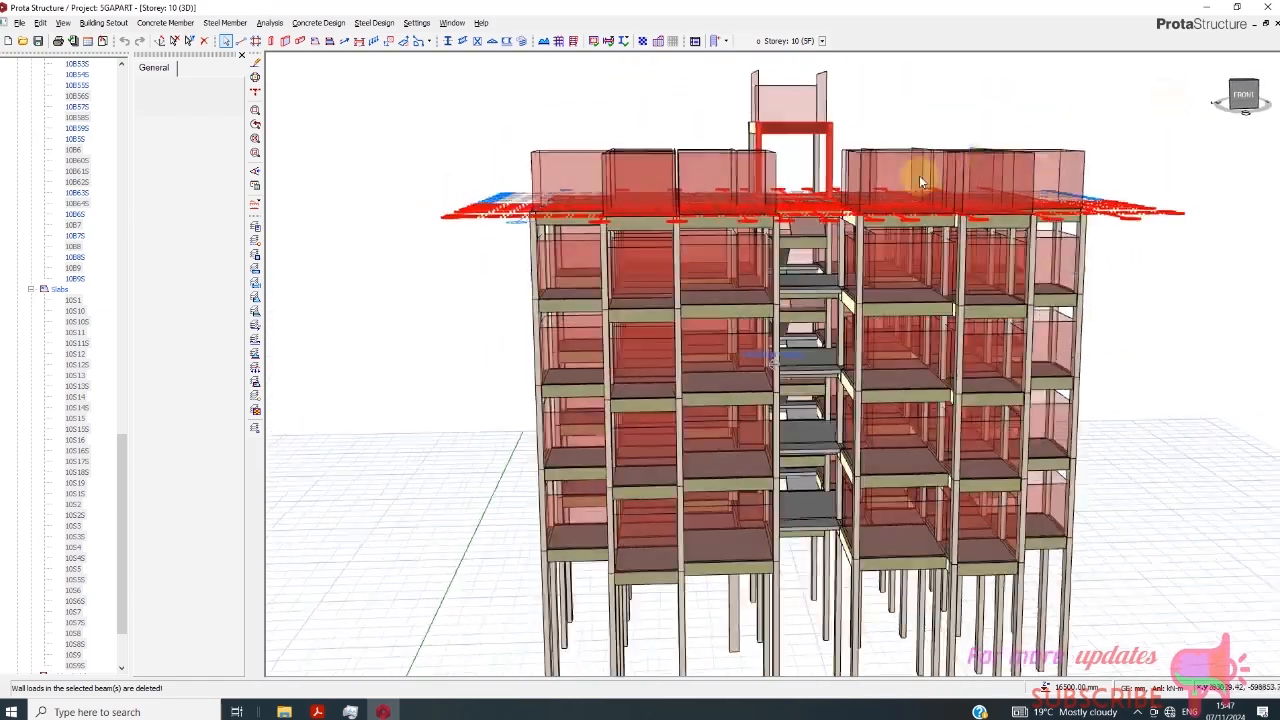
{"action": "left_click_drag", "start_coordinate": [380, 127], "coordinate": [1132, 248]}
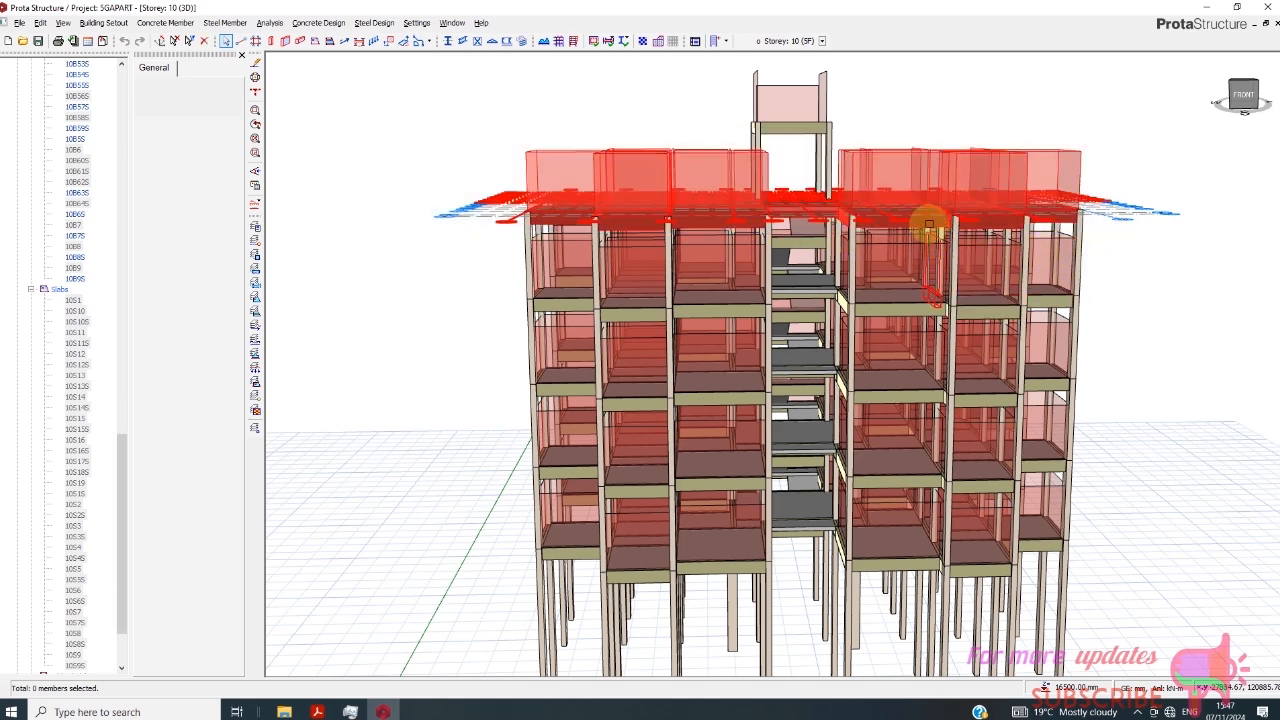
{"action": "right_click", "coordinate": [930, 225]}
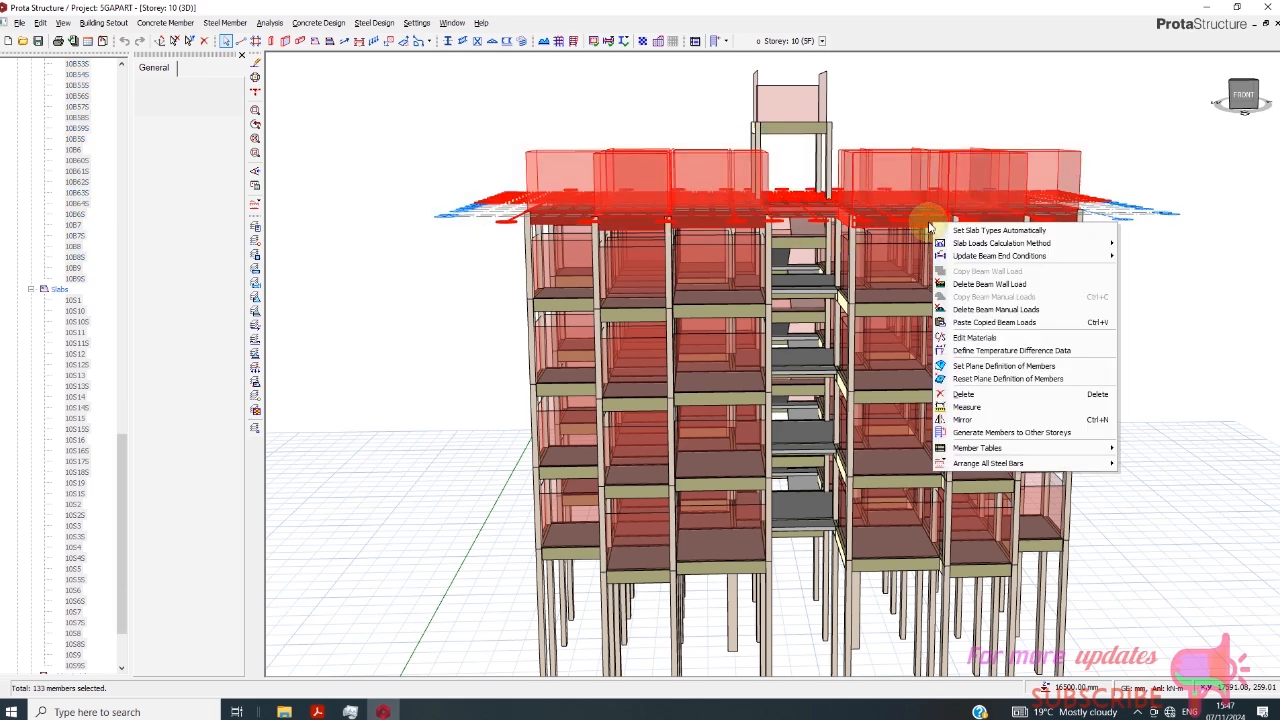
{"action": "left_click", "coordinate": [985, 309]}
{"action": "left_click", "coordinate": [665, 402]}
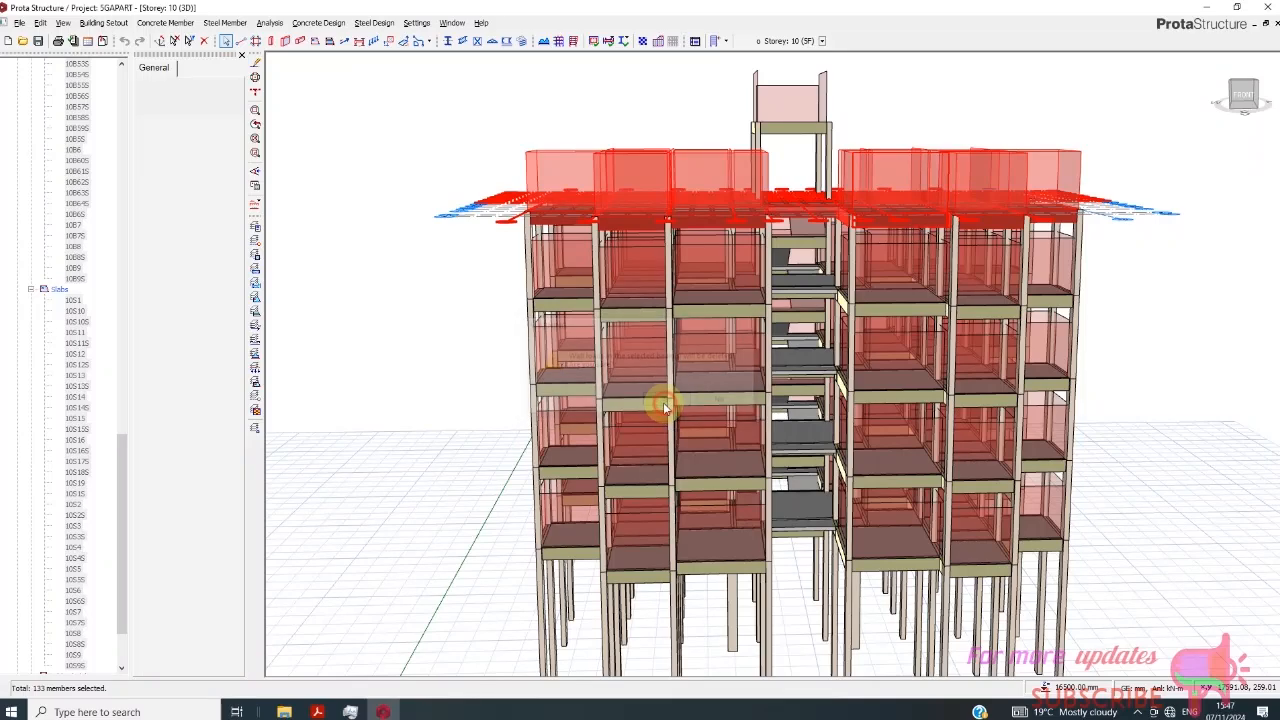
{"action": "left_click", "coordinate": [1220, 115]}
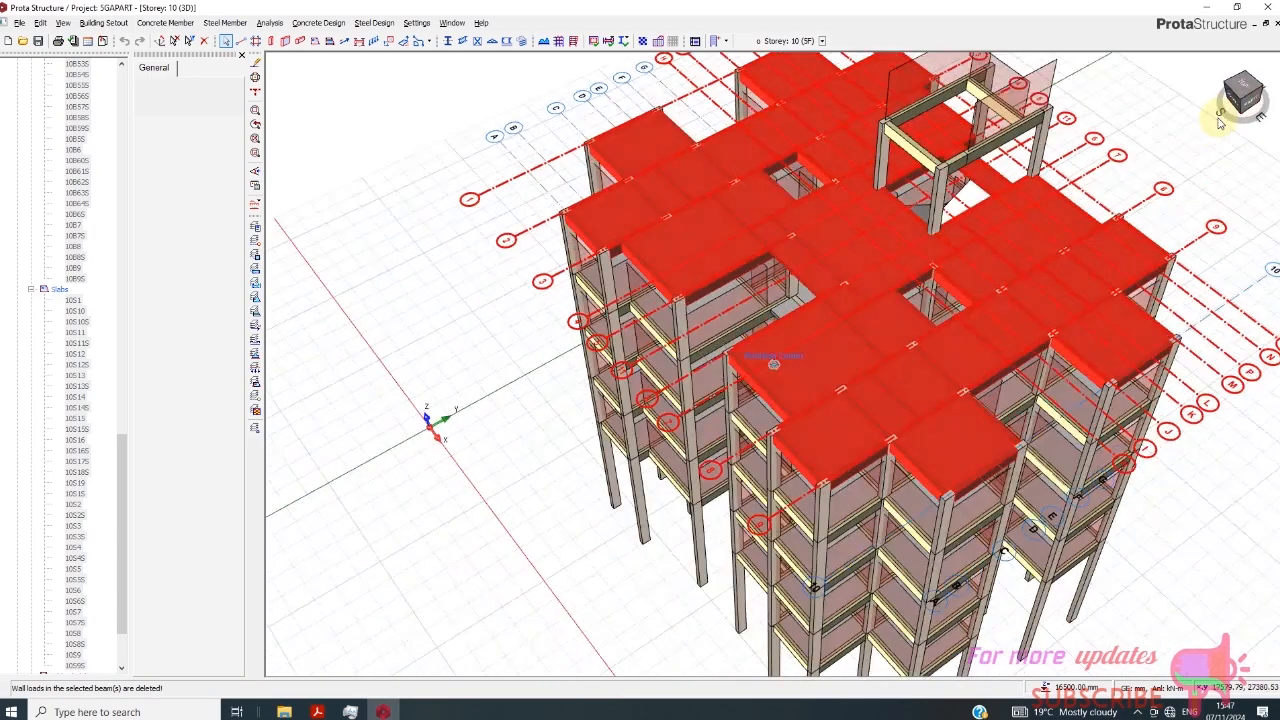
{"action": "left_click_drag", "start_coordinate": [1219, 123], "coordinate": [1206, 102]}
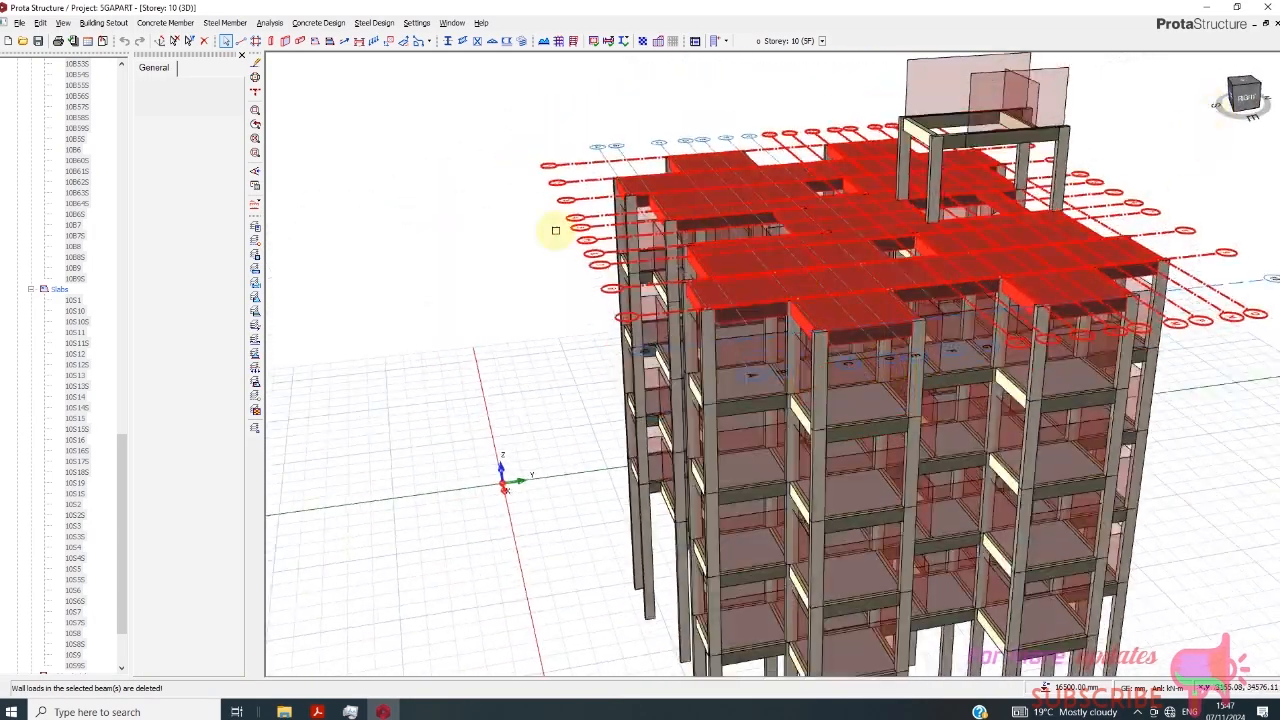
{"action": "scroll", "coordinate": [556, 288], "scroll_direction": "down", "scroll_amount": 2}
{"action": "left_click", "coordinate": [1146, 102]}
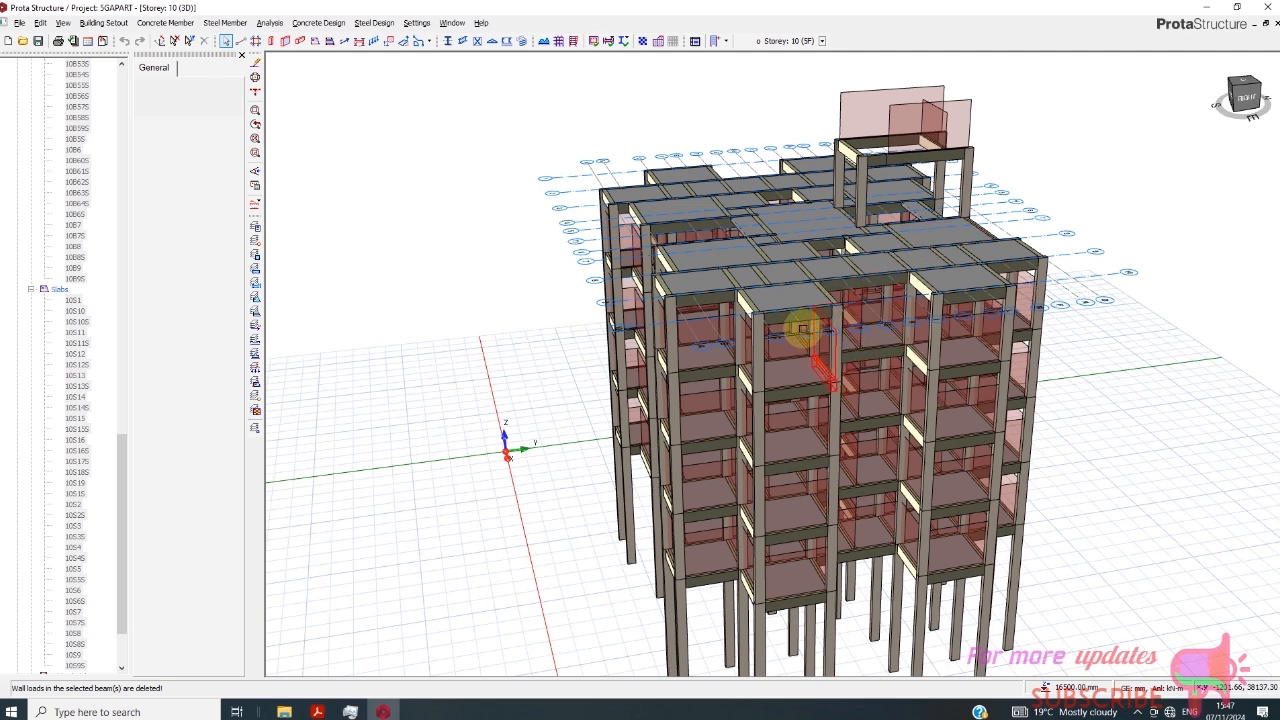
- Assign a 140 Block Wall load with a wall height of 1.000 m to the Storey 10 edge beam on axis 10 between axes C and F
{"action": "scroll", "coordinate": [802, 328], "scroll_direction": "up", "scroll_amount": 2}
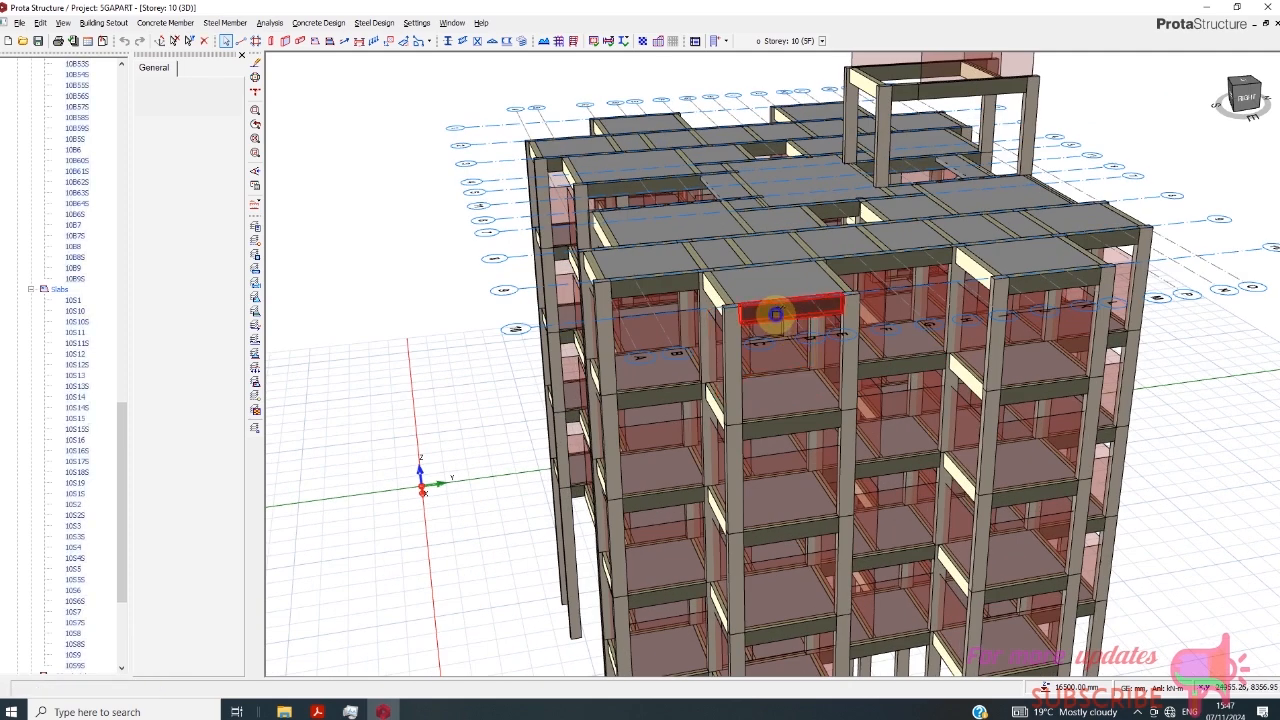
{"action": "right_click", "coordinate": [775, 314]}
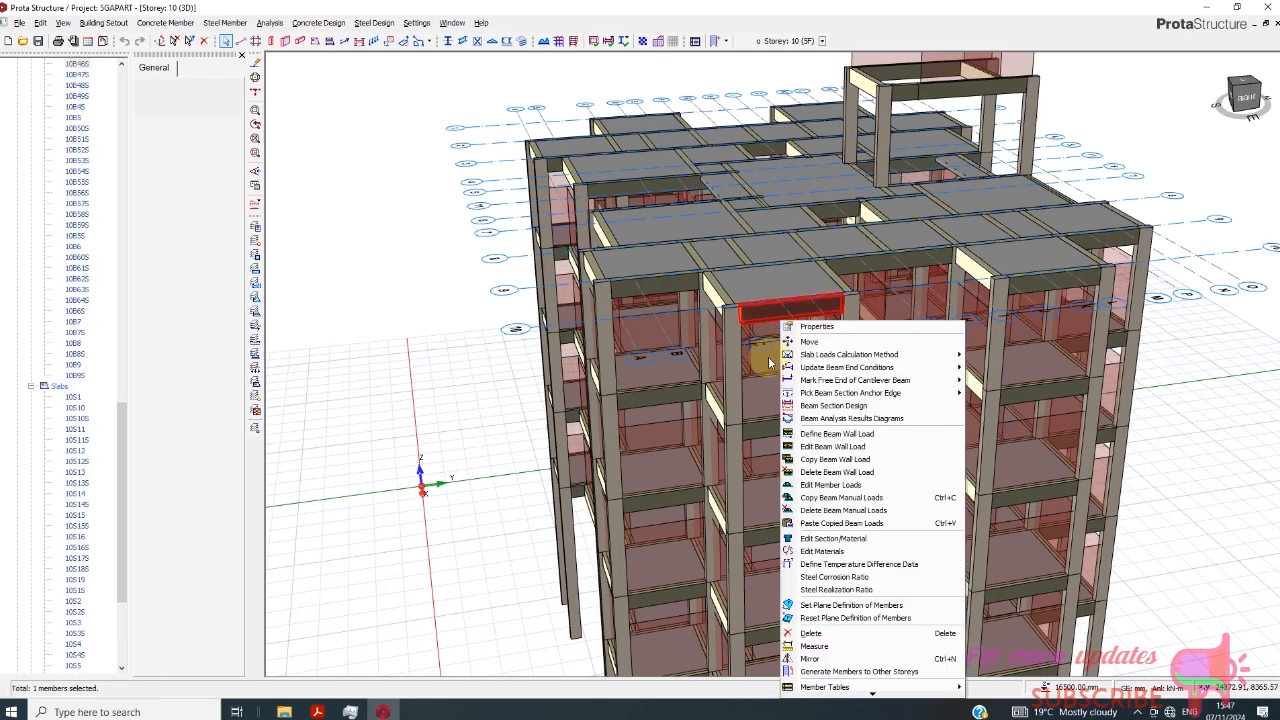
{"action": "left_click", "coordinate": [832, 446]}
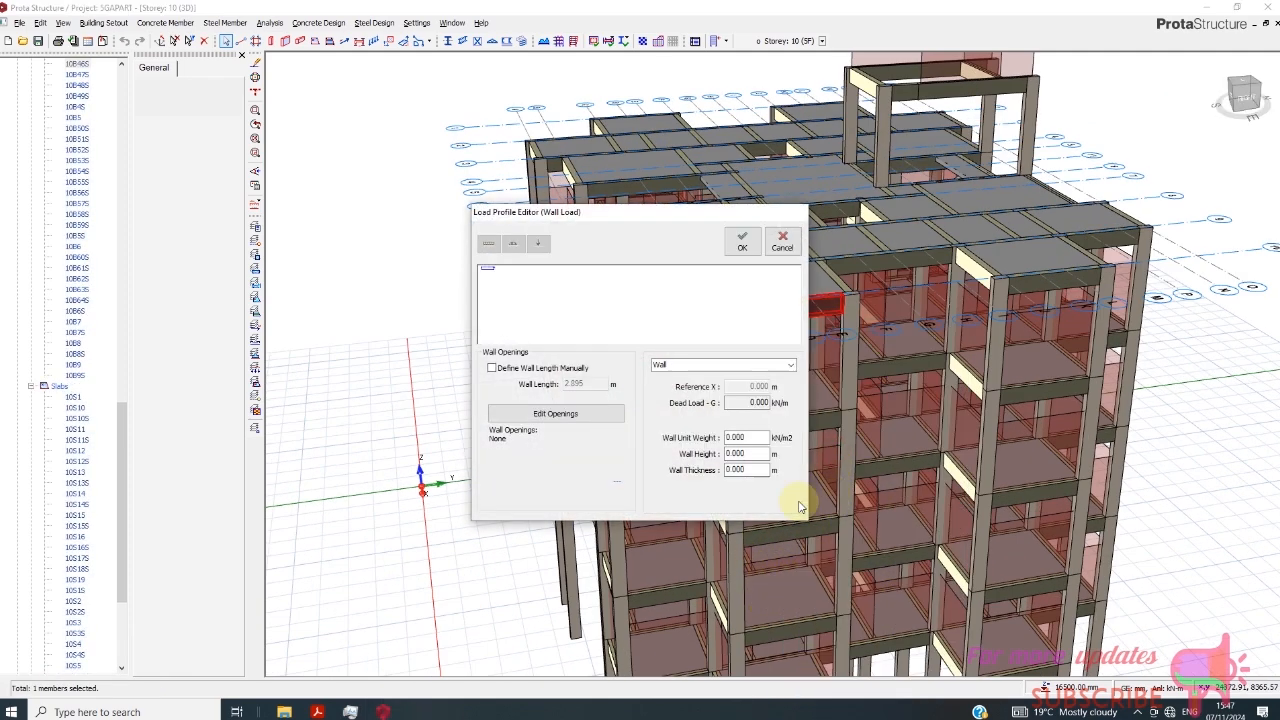
{"action": "left_click", "coordinate": [746, 364]}
{"action": "left_click", "coordinate": [790, 364]}
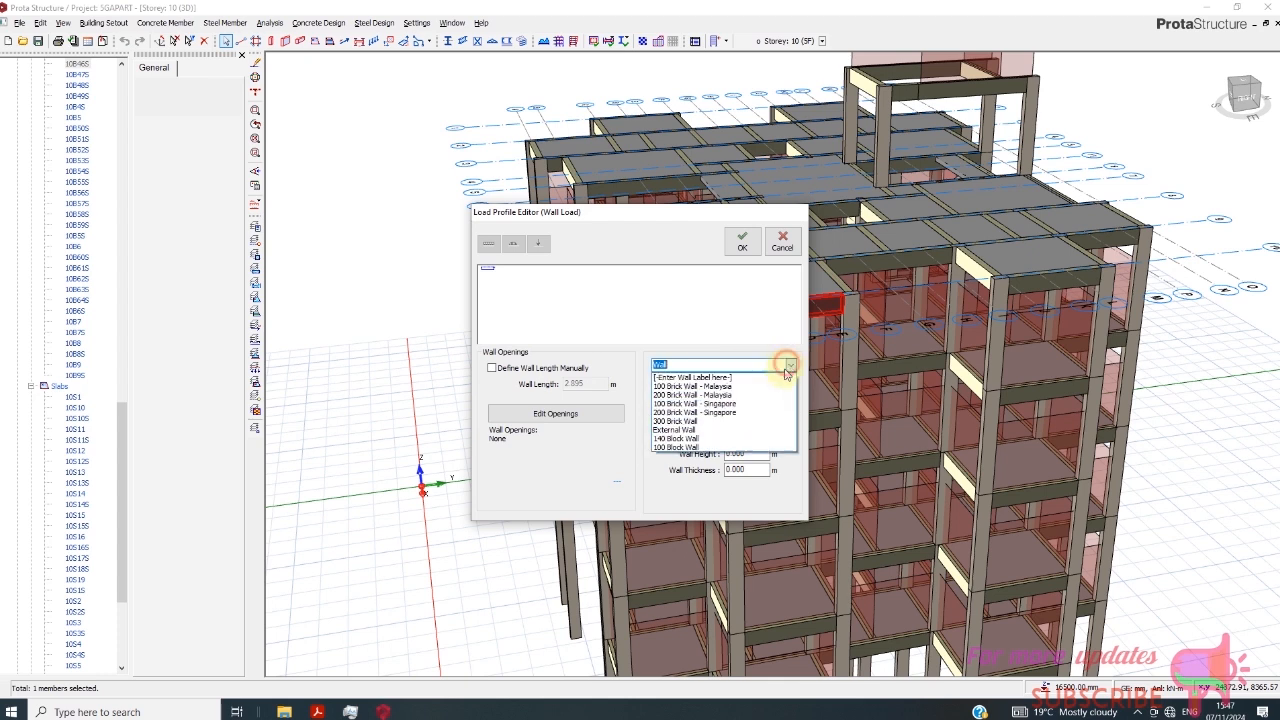
{"action": "left_click", "coordinate": [710, 439]}
{"action": "double_click", "coordinate": [725, 455]}
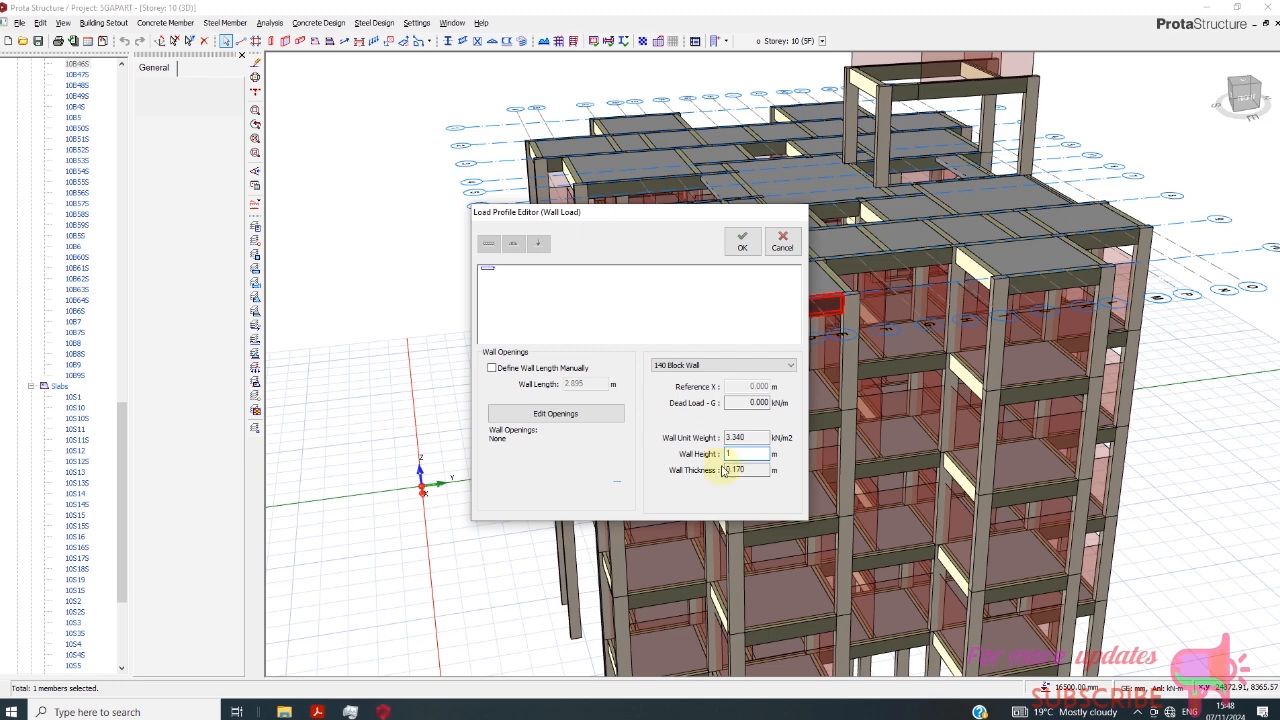
{"action": "left_click", "coordinate": [742, 241]}
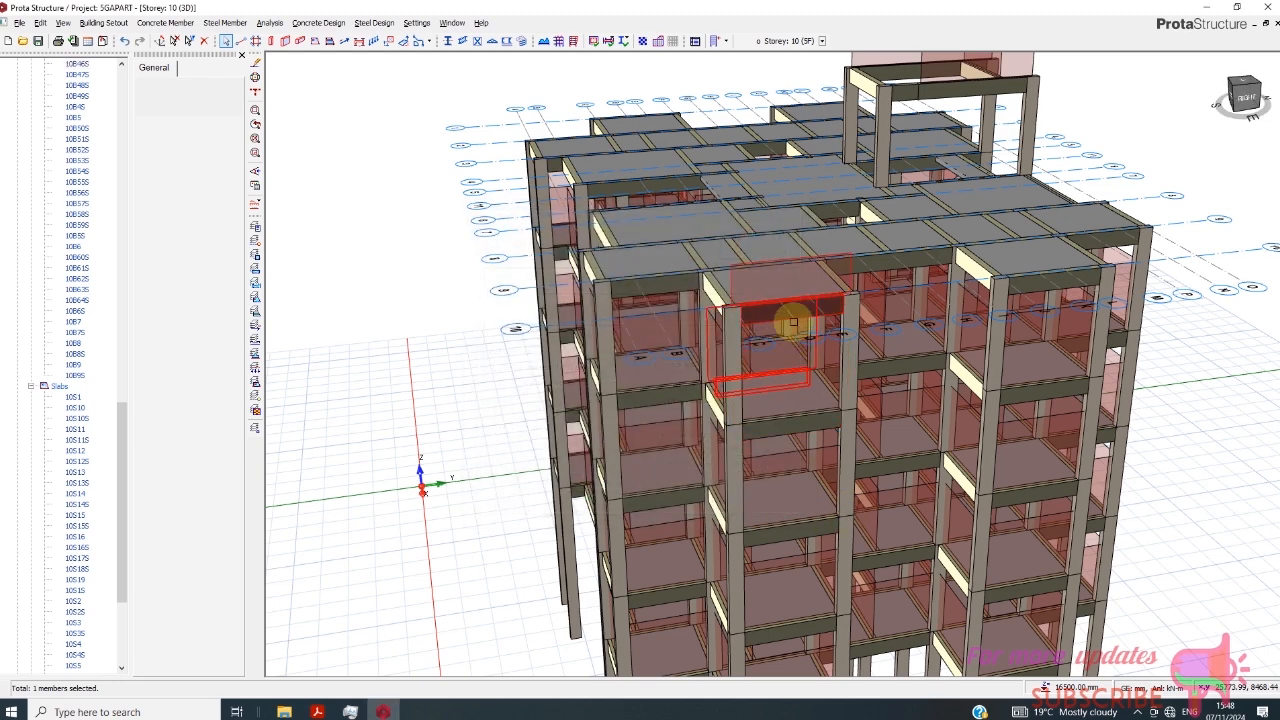
- Copy the wall load of the axis 10 parapet beam and select the neighbouring outer roof beams along the right face of the building
{"action": "right_click", "coordinate": [795, 314]}
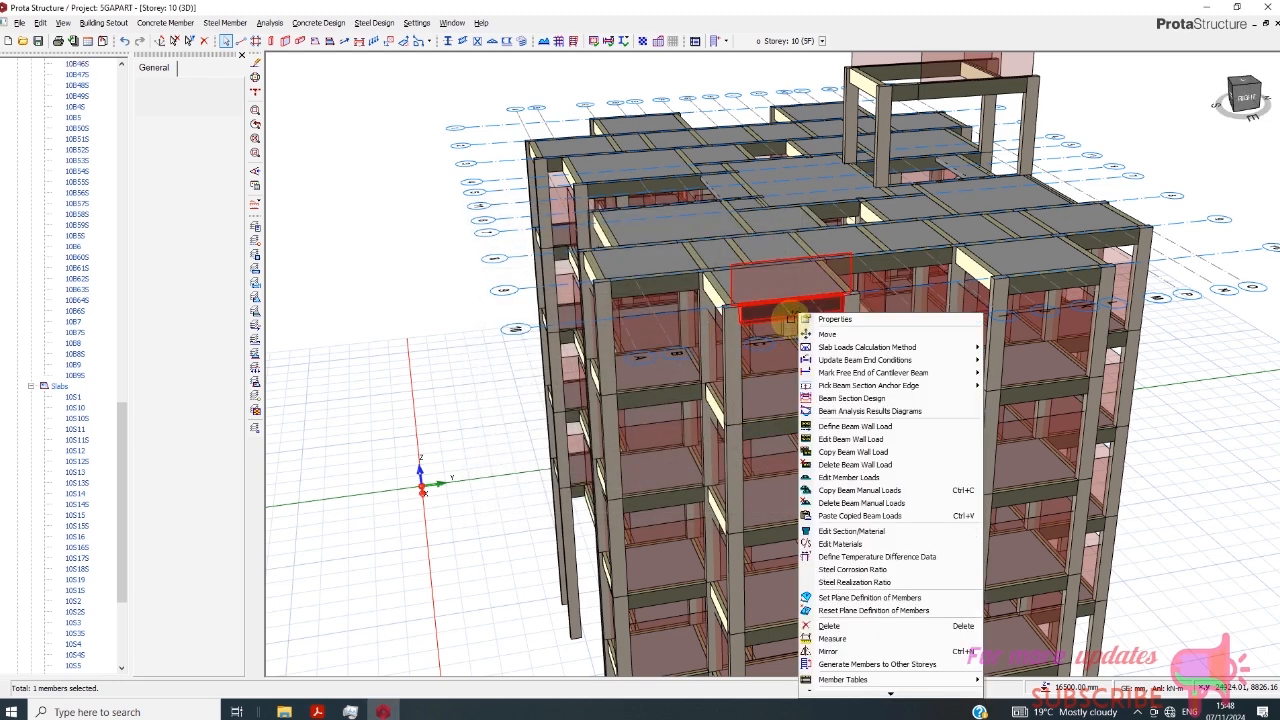
{"action": "left_click", "coordinate": [853, 452]}
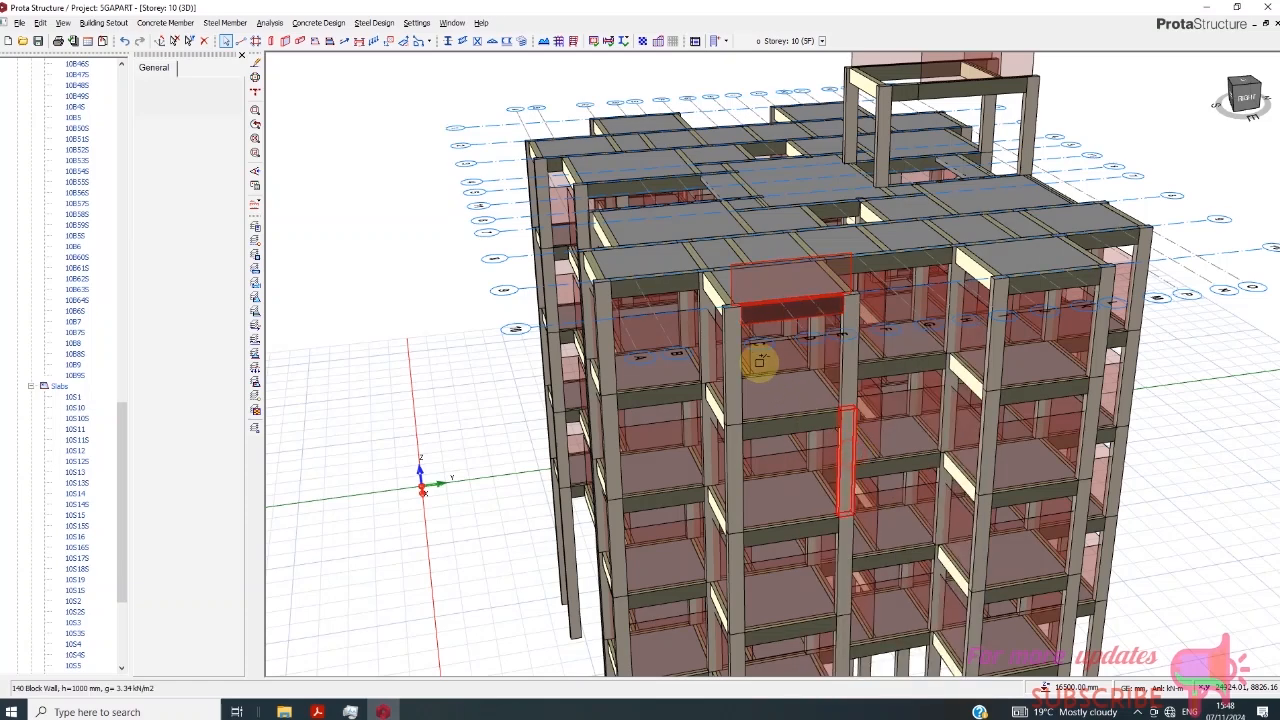
{"action": "left_click", "coordinate": [666, 283]}
{"action": "left_click", "coordinate": [594, 263]}
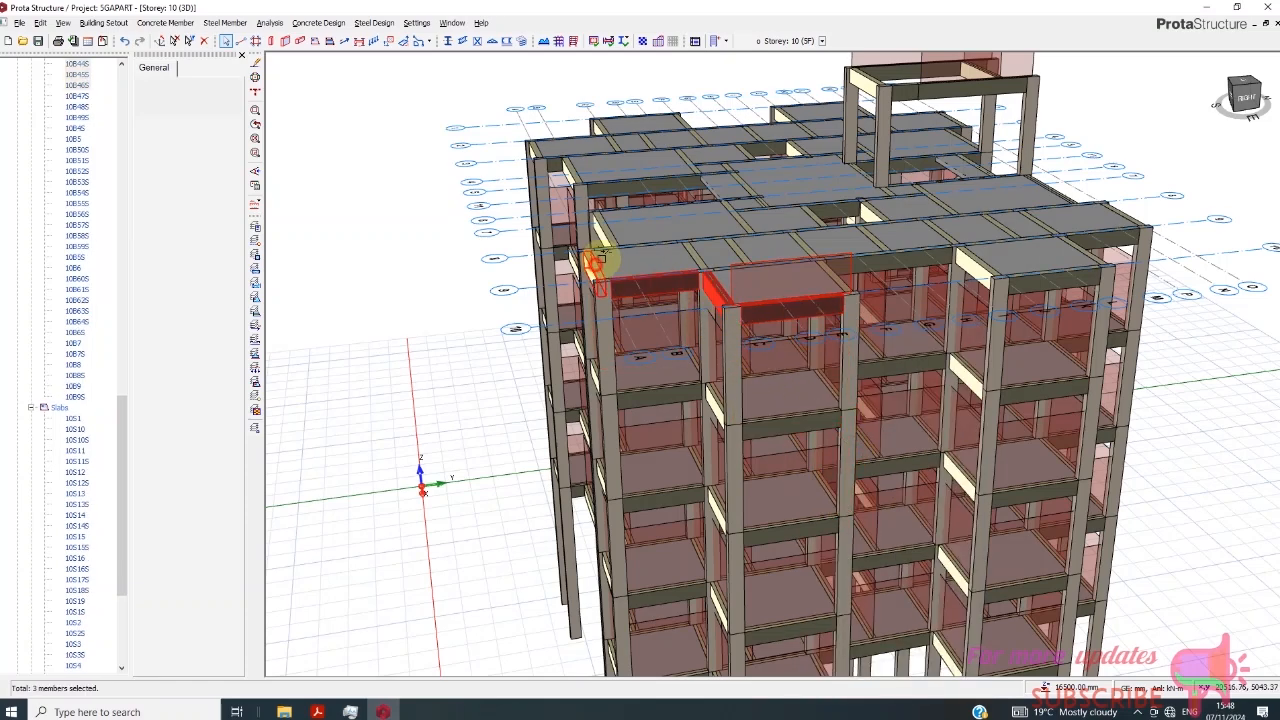
{"action": "left_click", "coordinate": [604, 188]}
{"action": "left_click", "coordinate": [667, 191]}
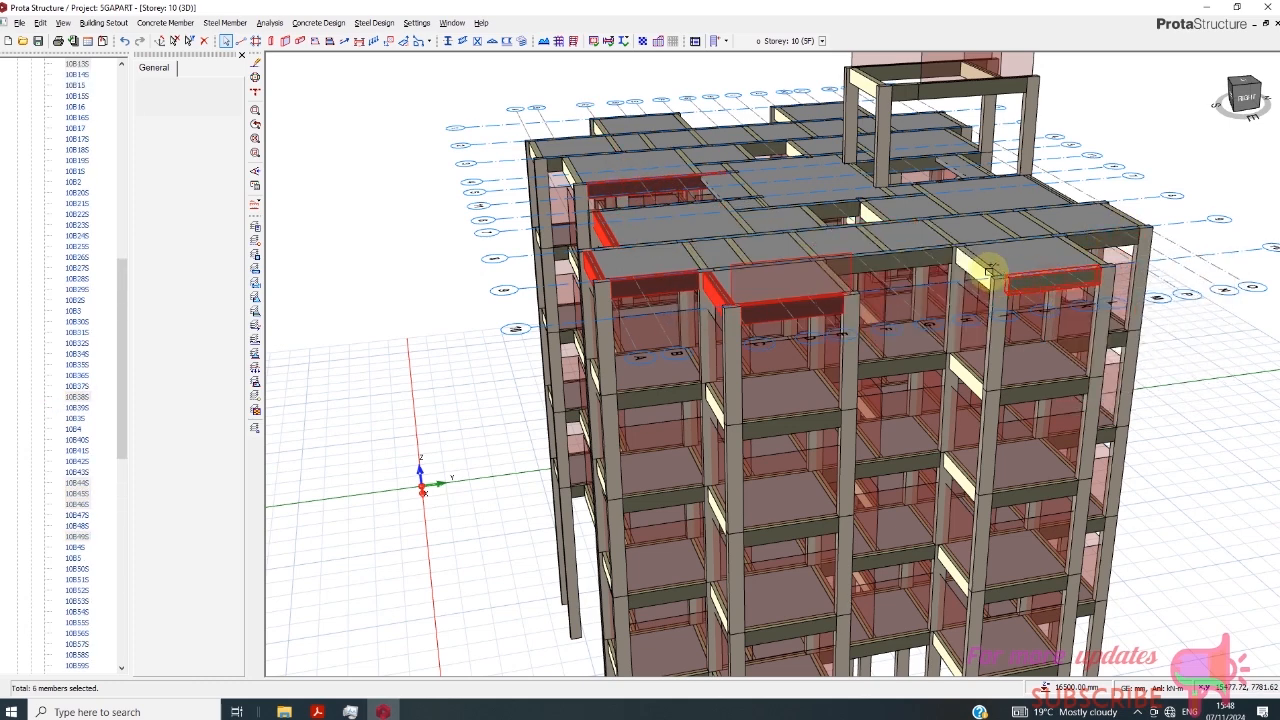
{"action": "left_click", "coordinate": [939, 256], "text": "ctrl"}
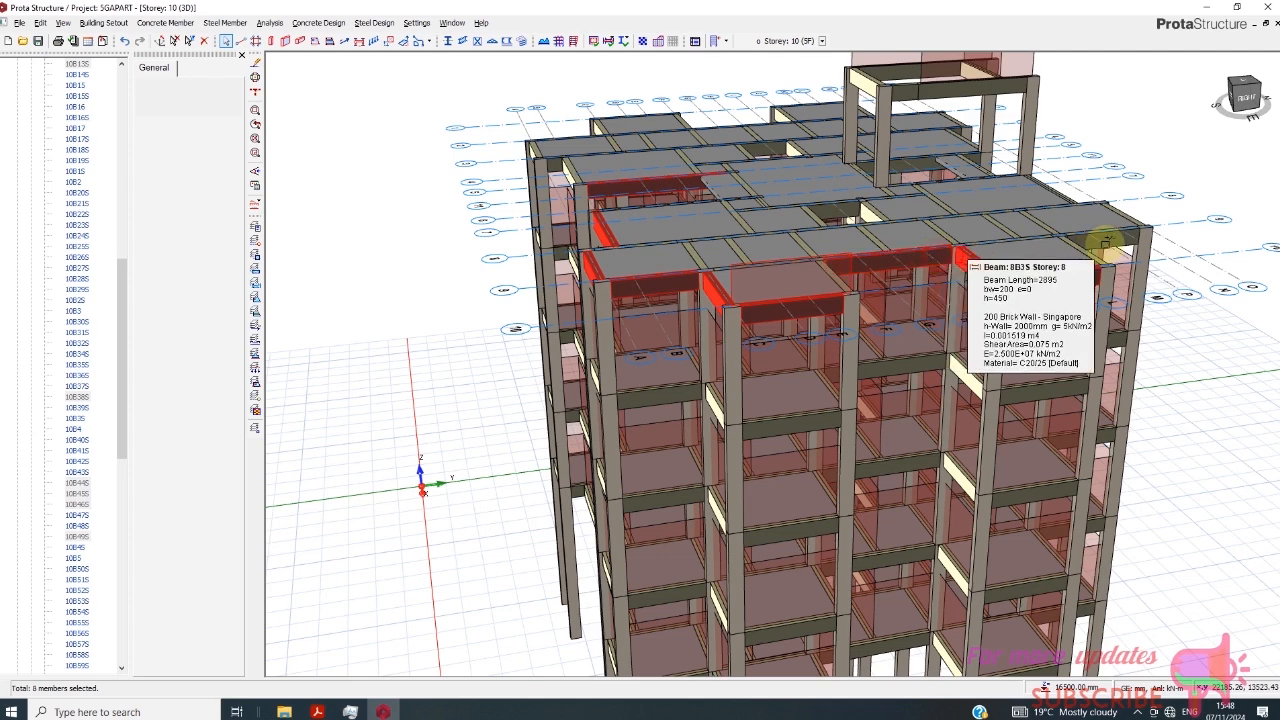
{"action": "left_click", "coordinate": [1102, 239], "text": "ctrl"}
{"action": "left_click", "coordinate": [1131, 210], "text": "ctrl"}
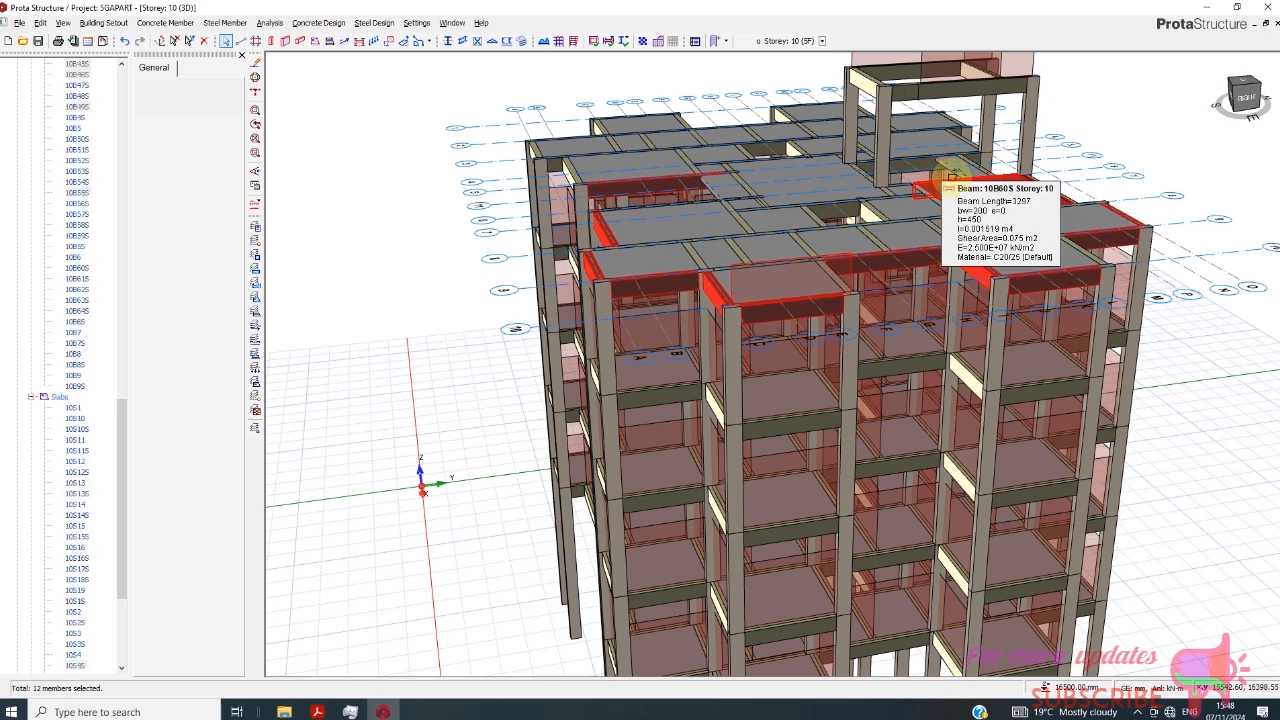
- Add the remaining outer roof beams reachable from the right-hand view to the selection and paste the copied wall load onto them
{"action": "left_click", "coordinate": [944, 178], "text": "ctrl"}
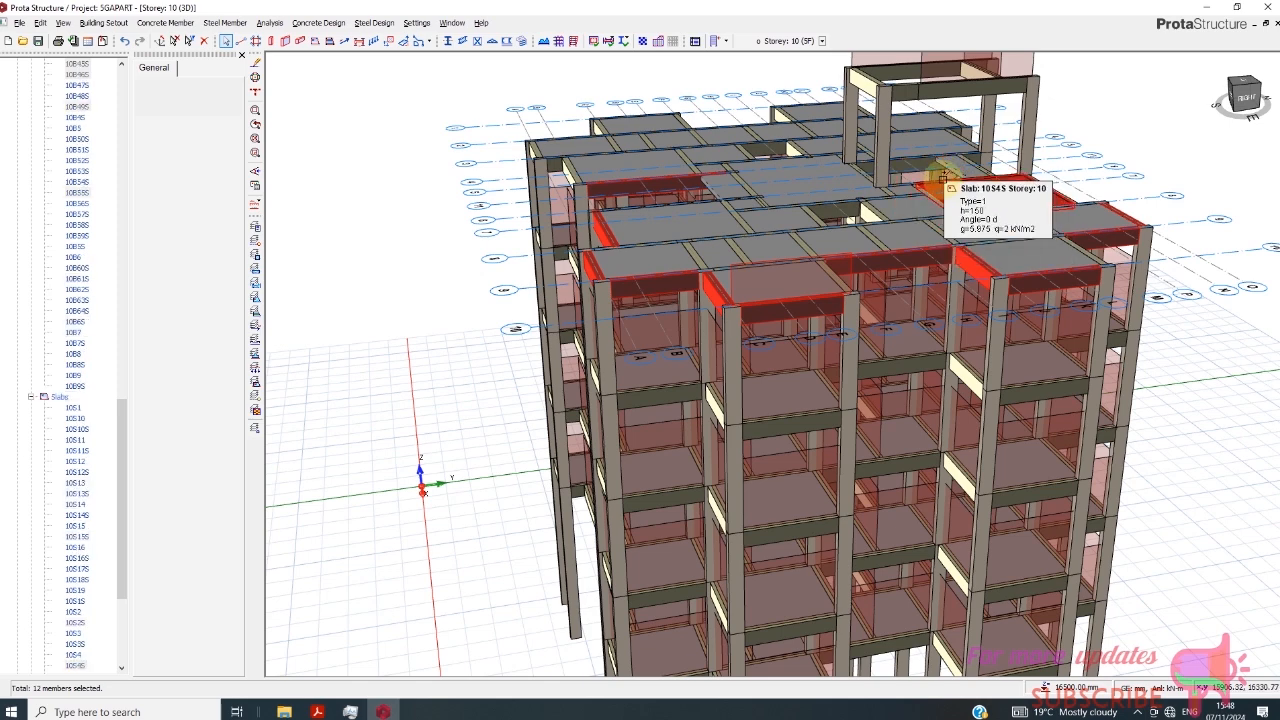
{"action": "scroll", "coordinate": [1031, 237], "scroll_direction": "up", "scroll_amount": 2}
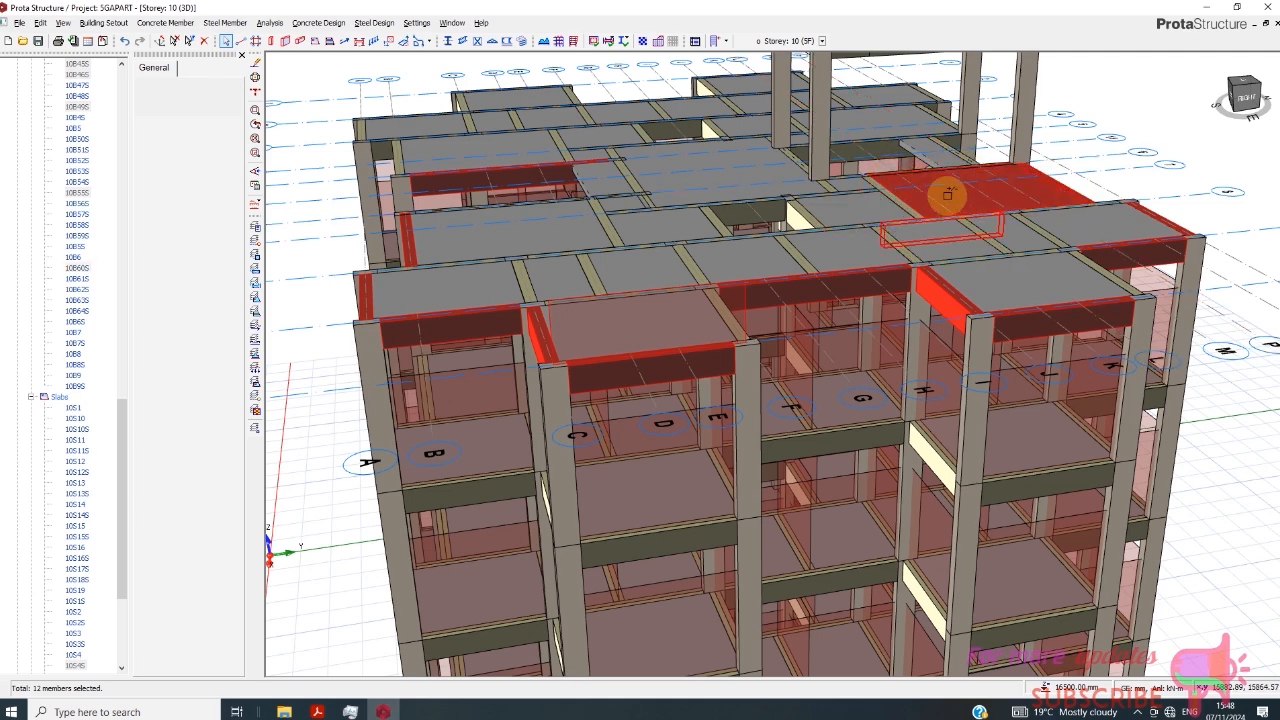
{"action": "scroll", "coordinate": [803, 214], "scroll_direction": "down", "scroll_amount": 1}
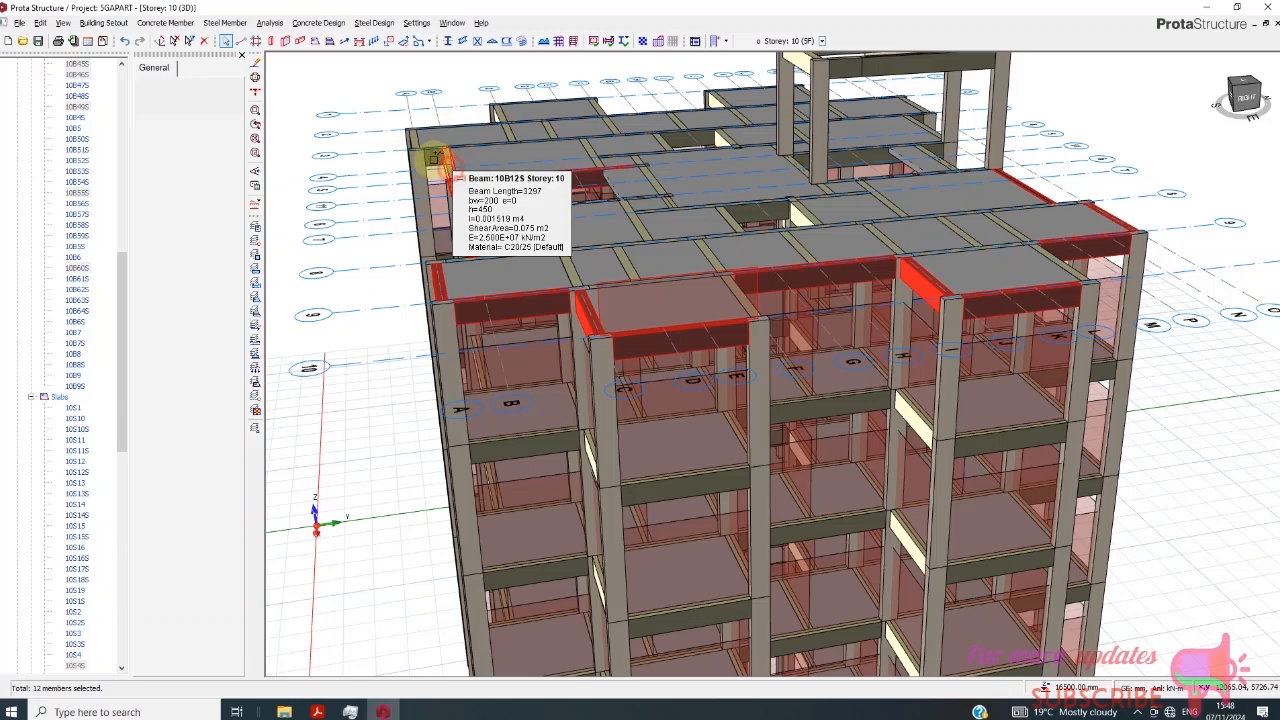
{"action": "left_click", "coordinate": [424, 140]}
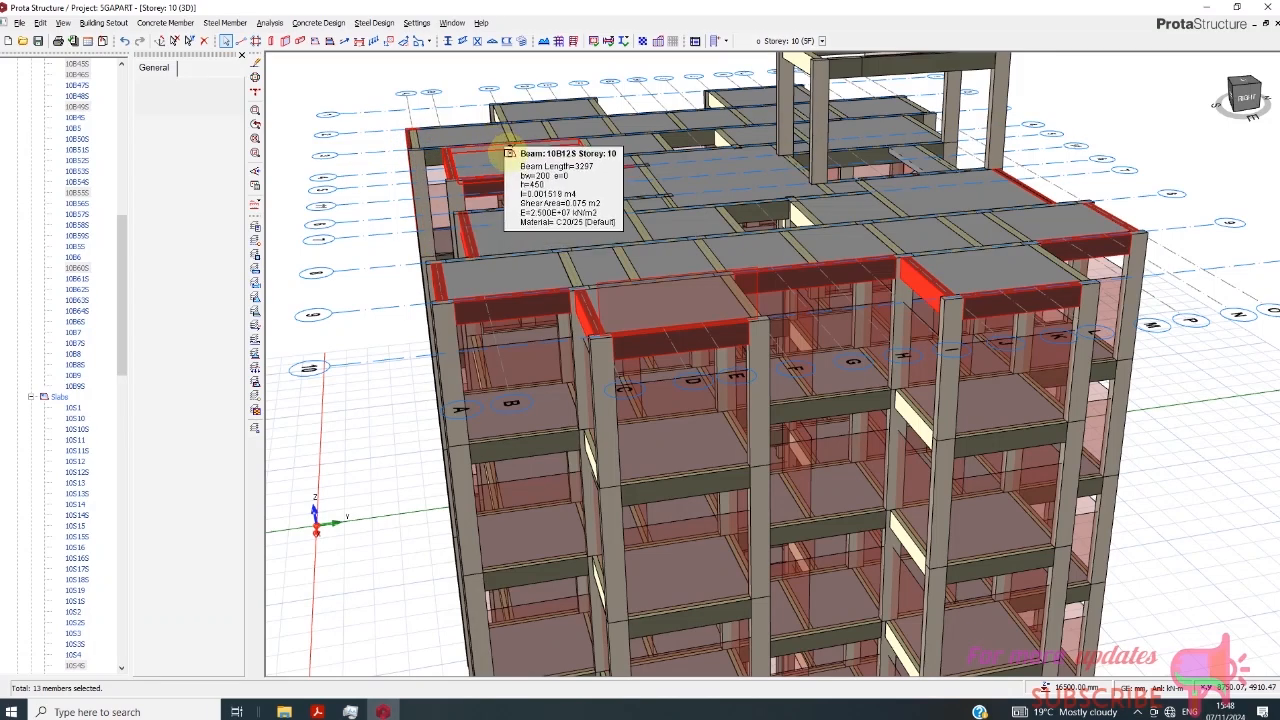
{"action": "scroll", "coordinate": [442, 145], "scroll_direction": "down", "scroll_amount": 2}
{"action": "left_click", "coordinate": [436, 137]}
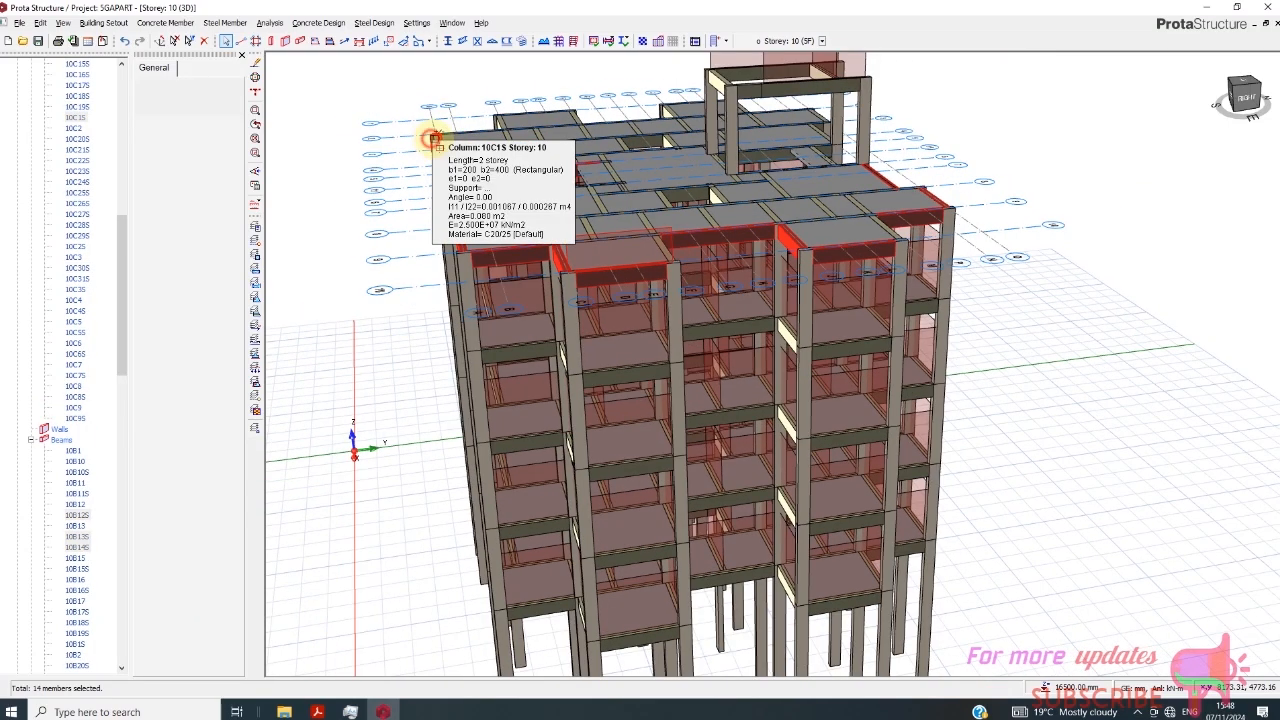
{"action": "right_click", "coordinate": [921, 226]}
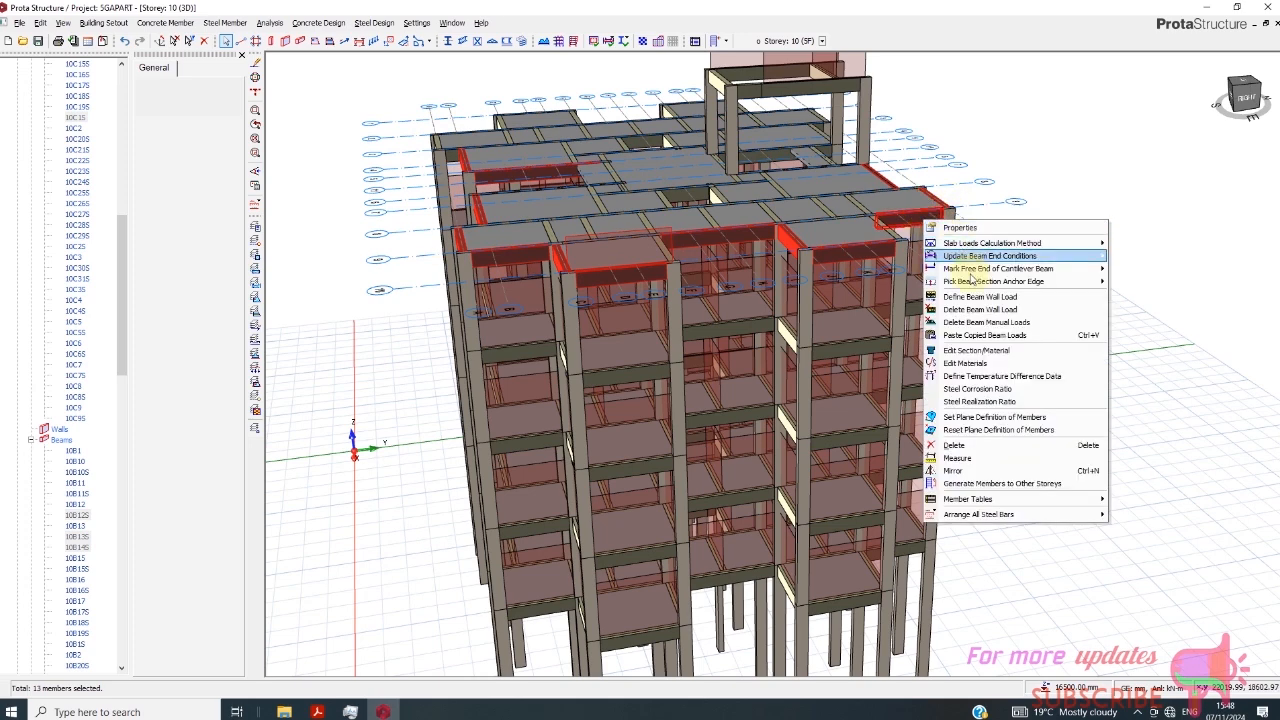
{"action": "left_click", "coordinate": [978, 338]}
{"action": "left_click", "coordinate": [689, 400]}
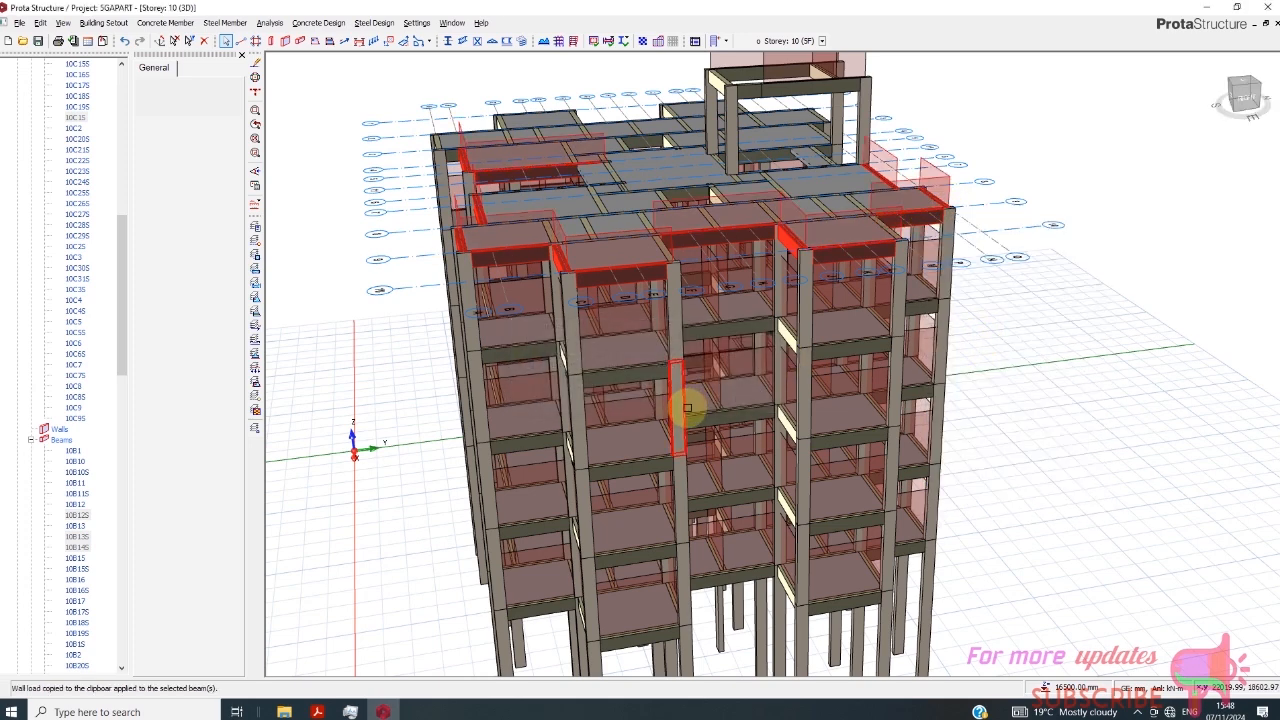
- Switch the Storey 10 view from 3D to plan
{"action": "left_click_drag", "start_coordinate": [130, 382], "coordinate": [129, 243]}
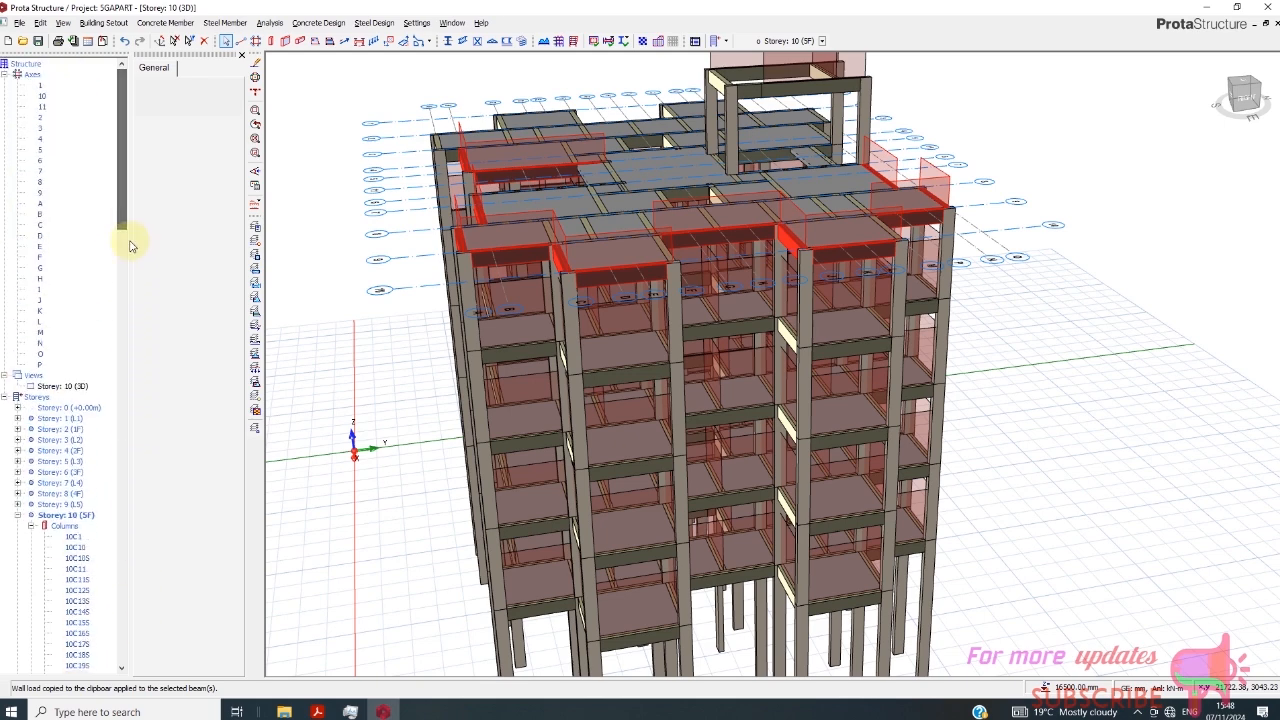
{"action": "left_click", "coordinate": [70, 387]}
{"action": "right_click", "coordinate": [78, 397]}
{"action": "left_click", "coordinate": [108, 399]}
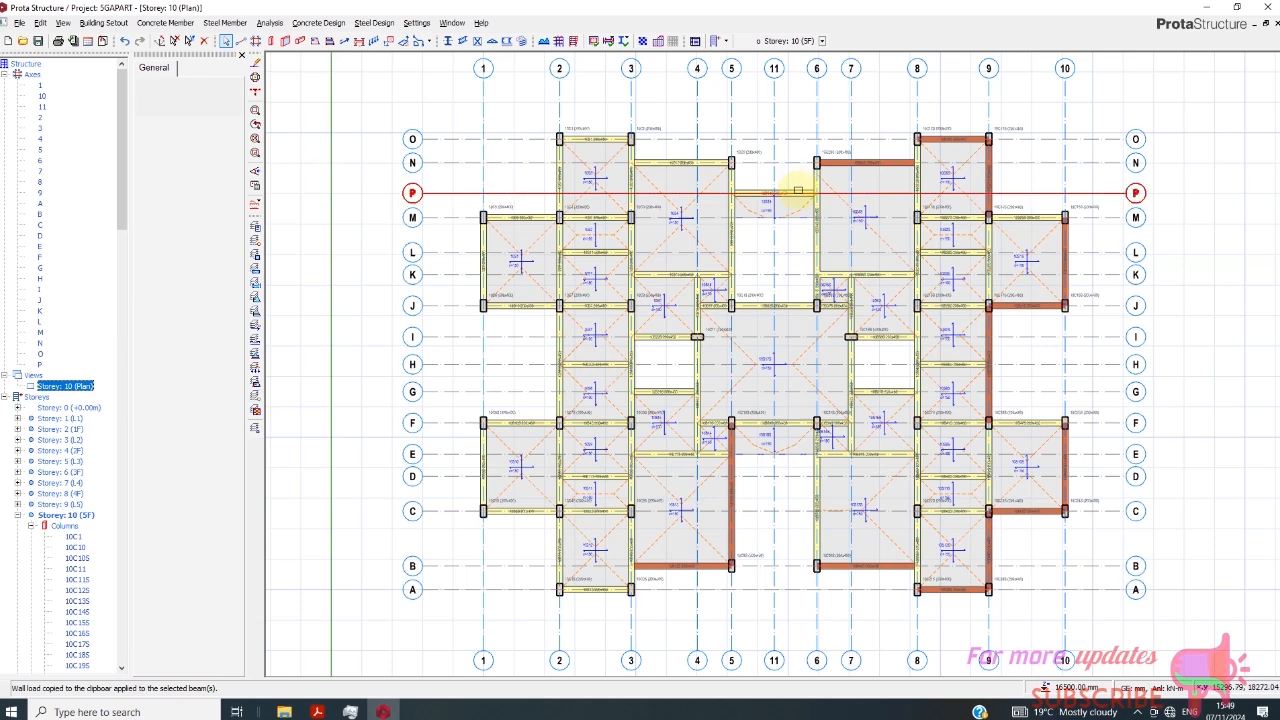
- Select the Storey 10 edge beams on axis P (5–6), axis N (3–5), axis O (2–3) and axis M (1–2)
{"action": "scroll", "coordinate": [790, 192], "scroll_direction": "up", "scroll_amount": 1}
{"action": "left_click", "coordinate": [828, 169]}
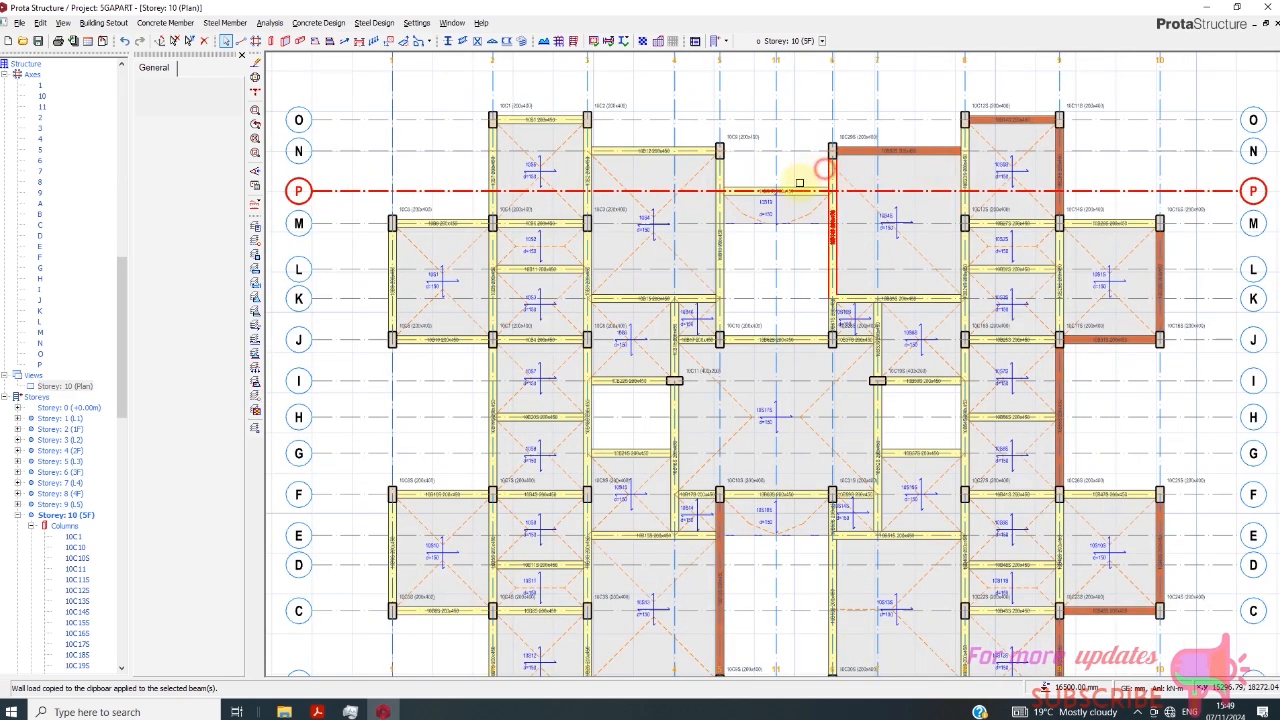
{"action": "left_click", "coordinate": [798, 187]}
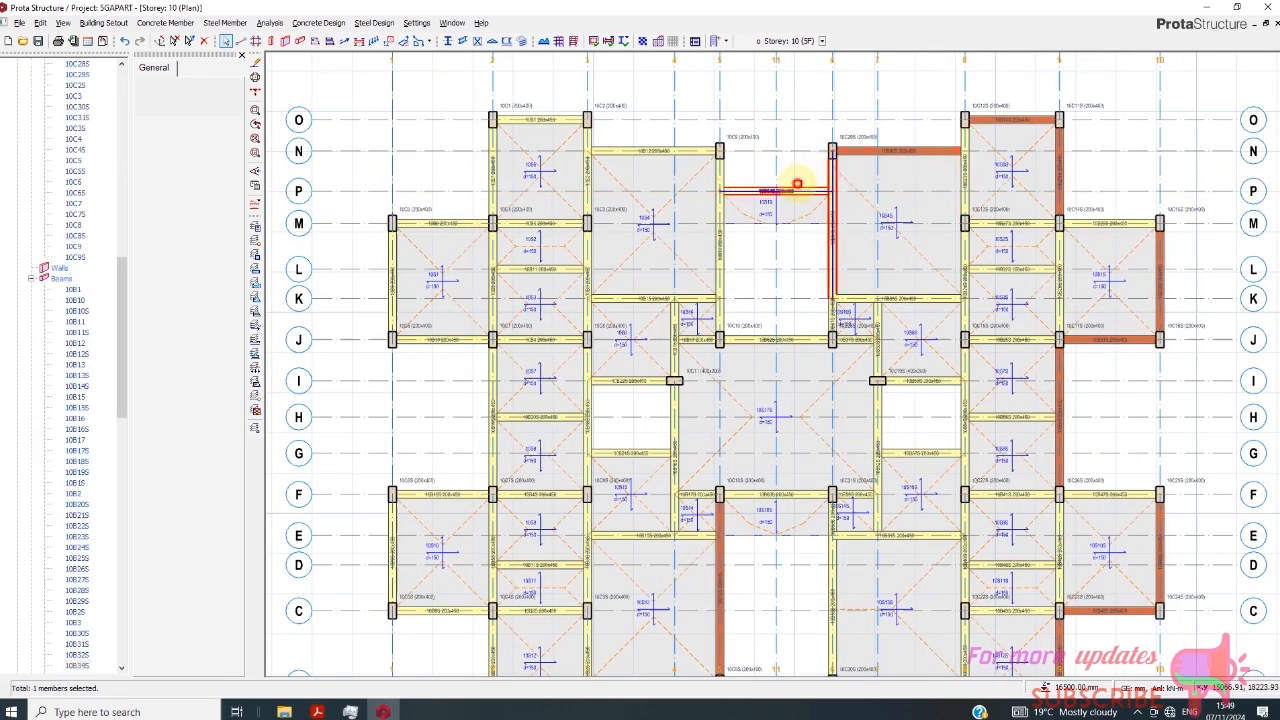
{"action": "left_click", "coordinate": [661, 148]}
{"action": "left_click", "coordinate": [551, 114]}
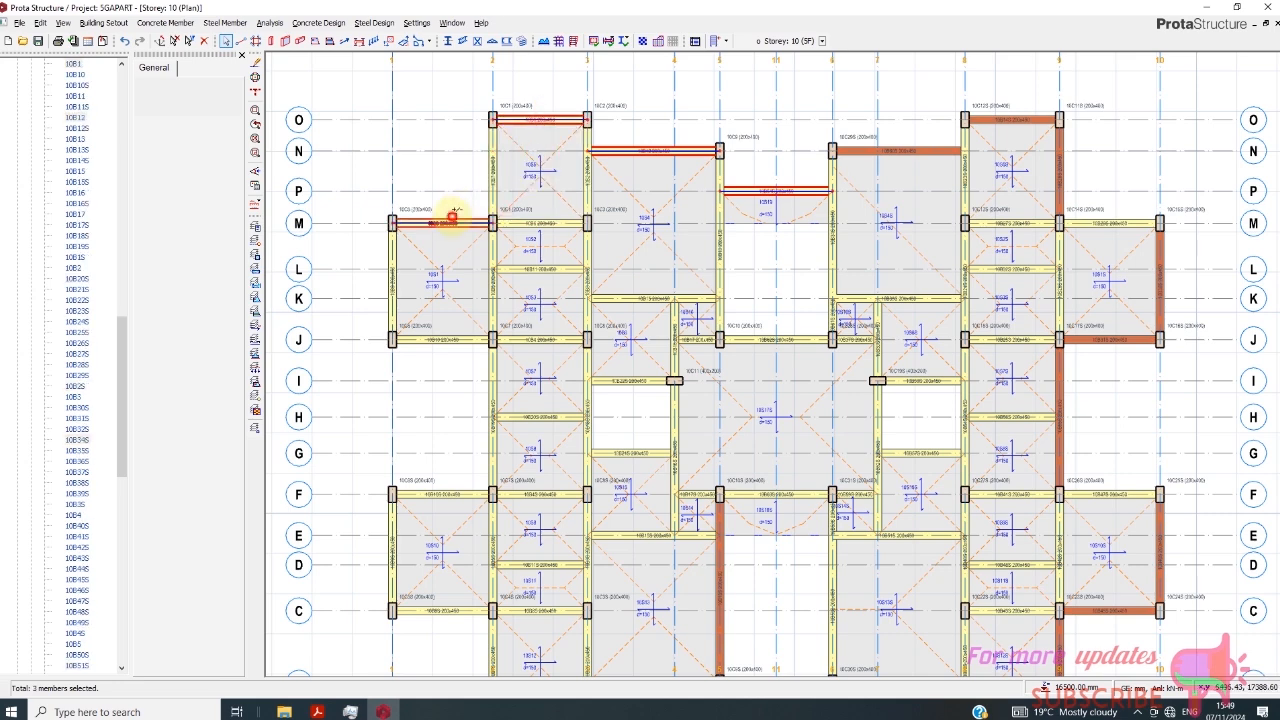
- Add the outer beams on axis 2 (M–O, F–J), axis 1 (J–M, C–F), axis J (1–2) and axis F (1–2) to the selection
{"action": "left_click", "coordinate": [492, 168]}
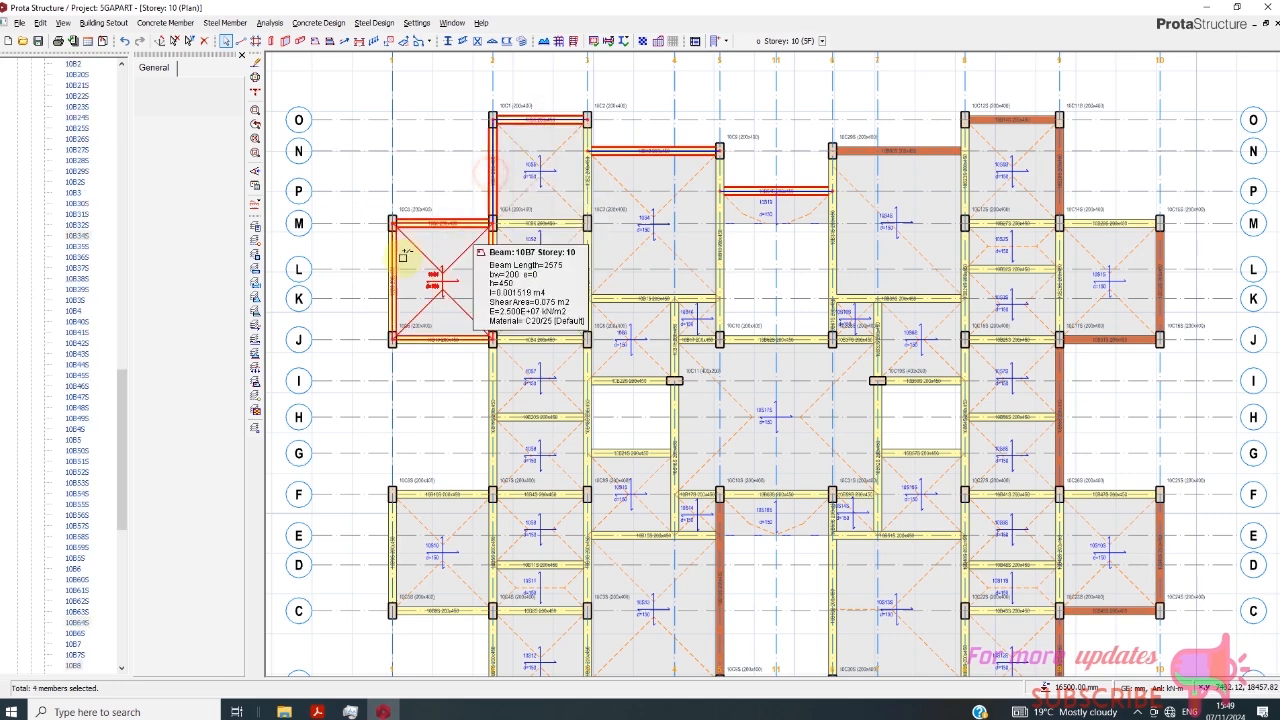
{"action": "left_click", "coordinate": [394, 252]}
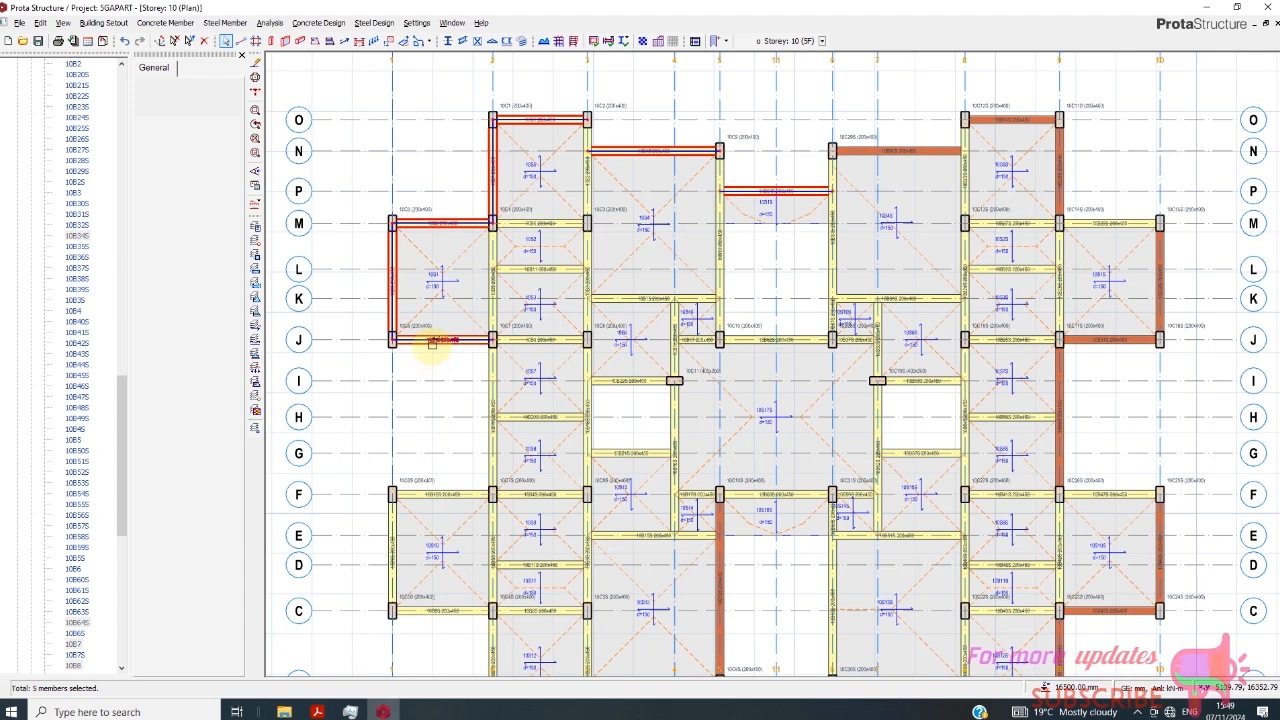
{"action": "left_click", "coordinate": [432, 343]}
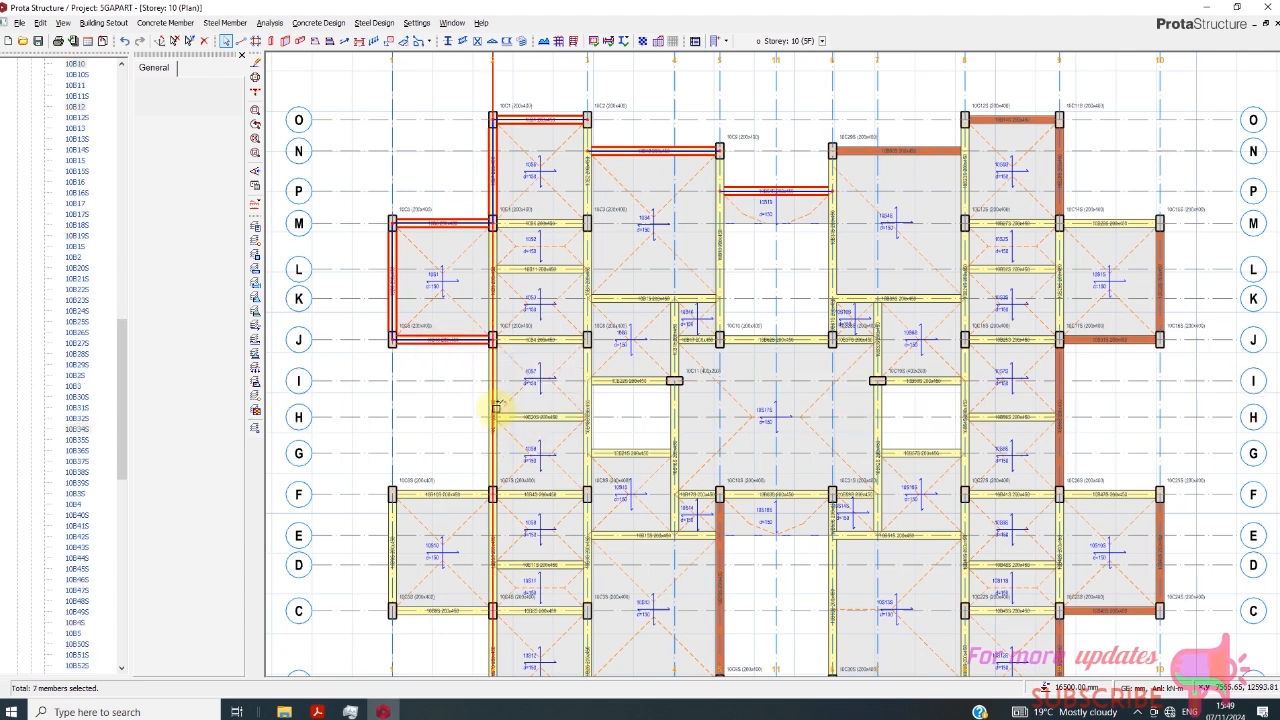
{"action": "left_click", "coordinate": [482, 405]}
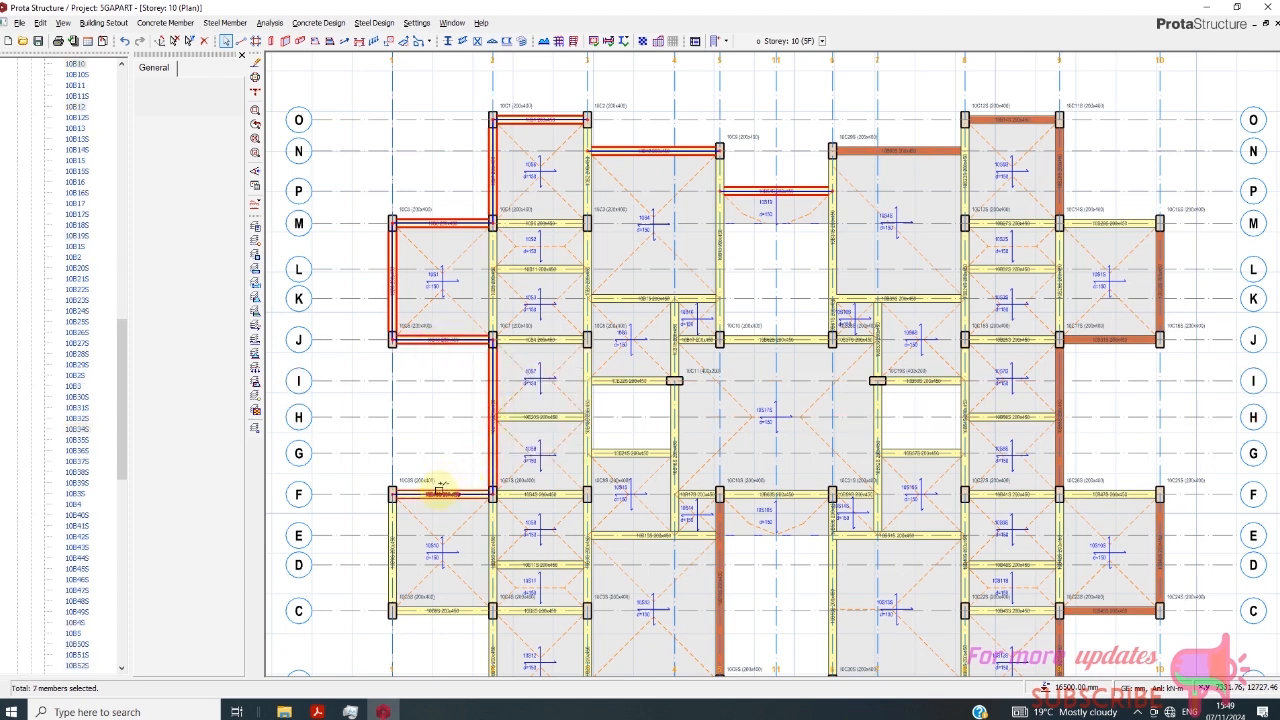
{"action": "left_click", "coordinate": [392, 553]}
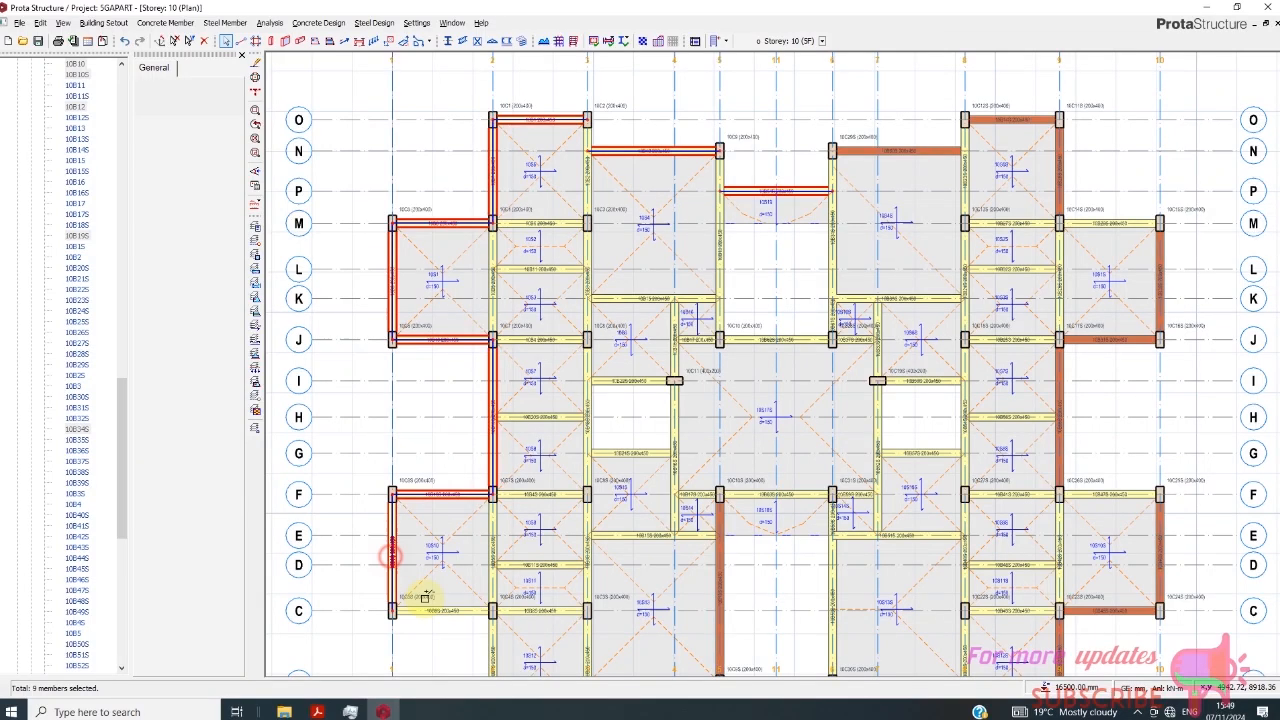
- Add the edge beams on axis C (1–2), axis 2 (A–C), axis A (2–3) and axis F (9–10) to the selection
{"action": "scroll", "coordinate": [541, 513], "scroll_direction": "down", "scroll_amount": 5}
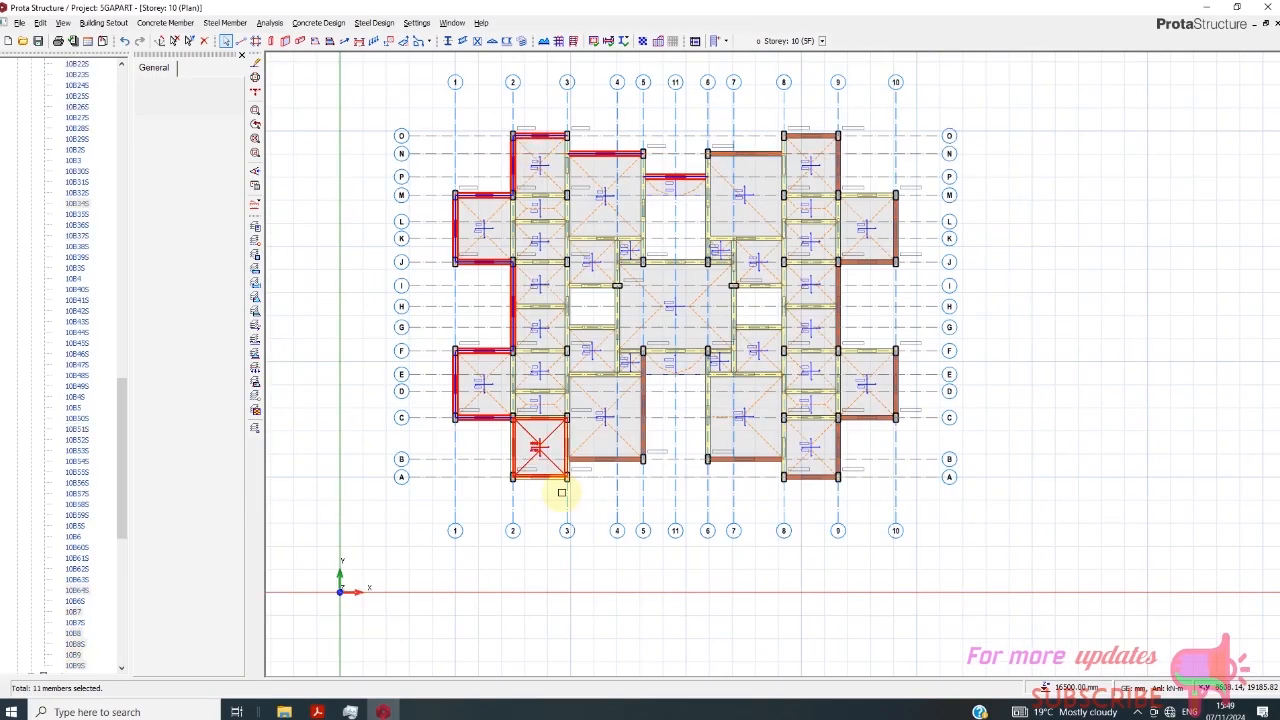
{"action": "scroll", "coordinate": [529, 485], "scroll_direction": "up", "scroll_amount": 5}
{"action": "left_click", "coordinate": [484, 403]}
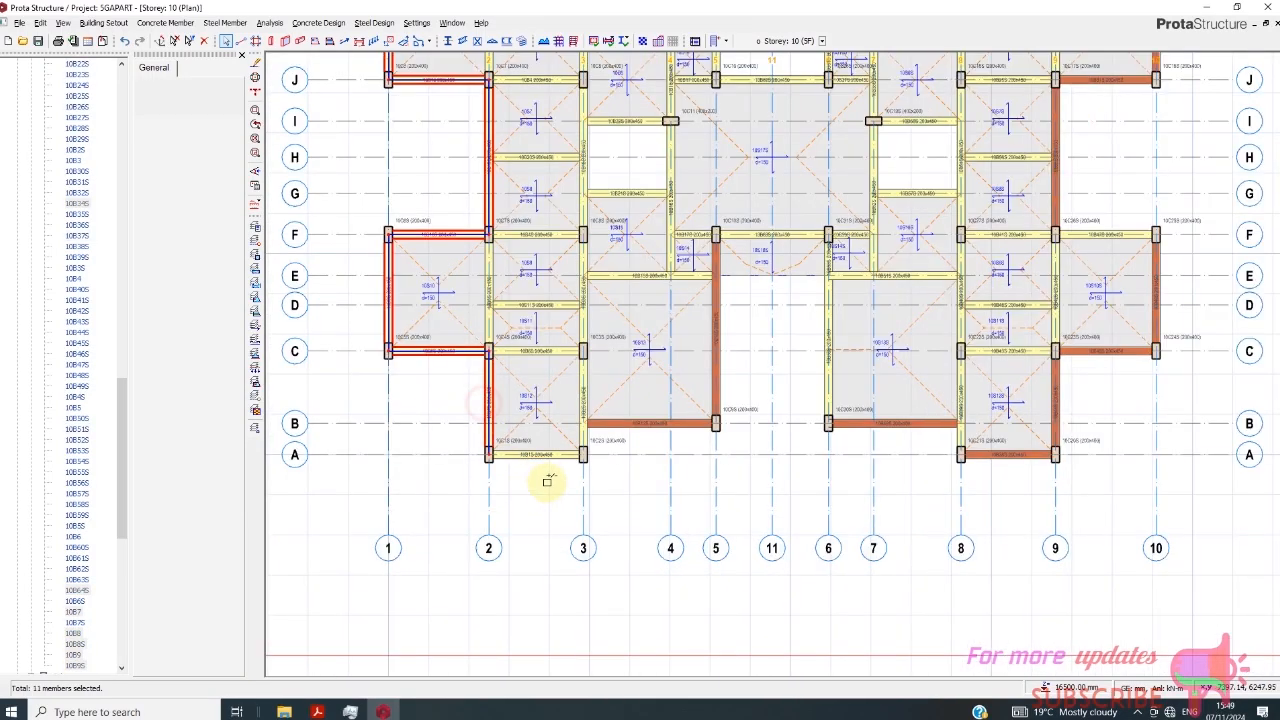
{"action": "scroll", "coordinate": [586, 450], "scroll_direction": "down", "scroll_amount": 2}
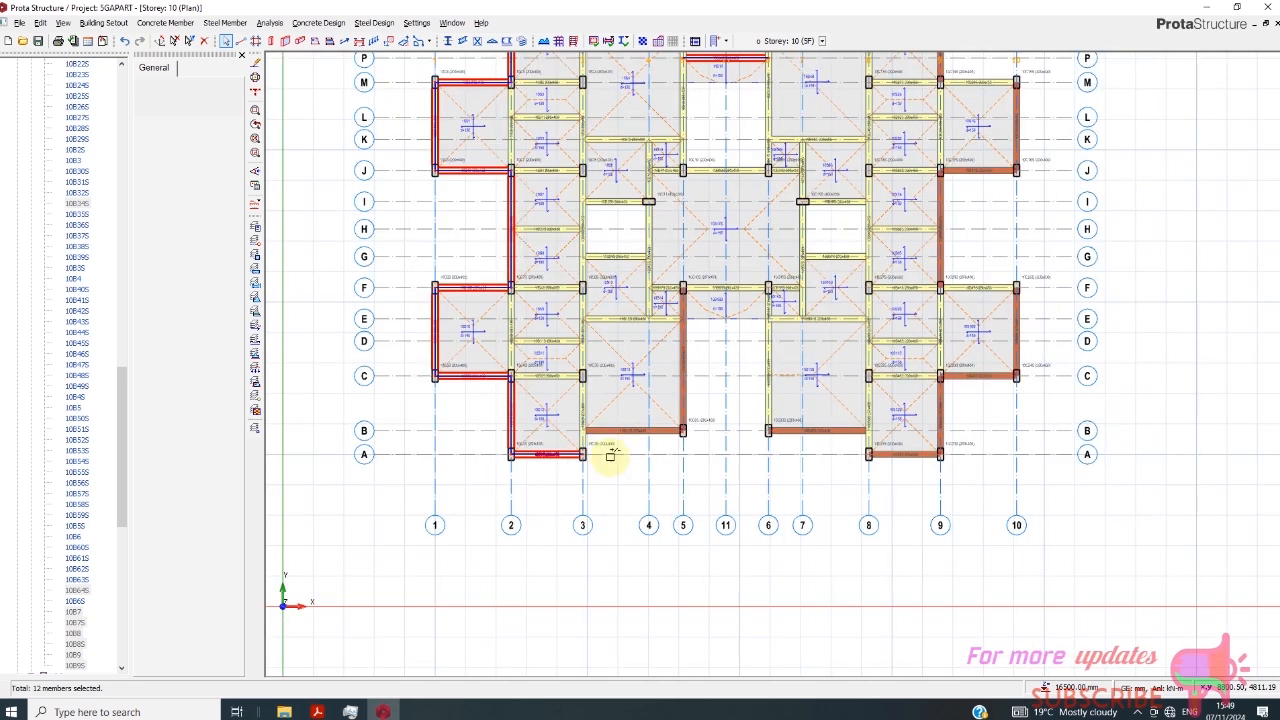
{"action": "left_click", "coordinate": [985, 286]}
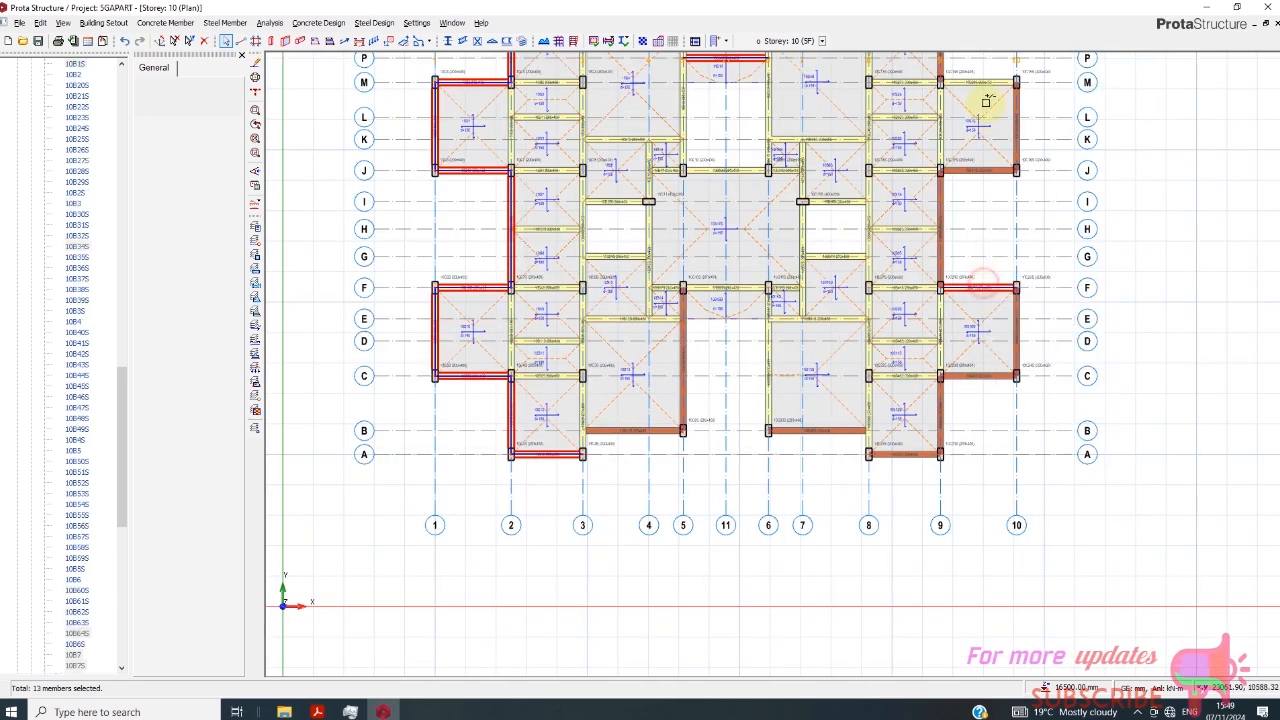
- Add the axis M edge beam between axes 9 and 10 and paste the copied wall load onto all selected beams
{"action": "scroll", "coordinate": [724, 323], "scroll_direction": "down", "scroll_amount": 1}
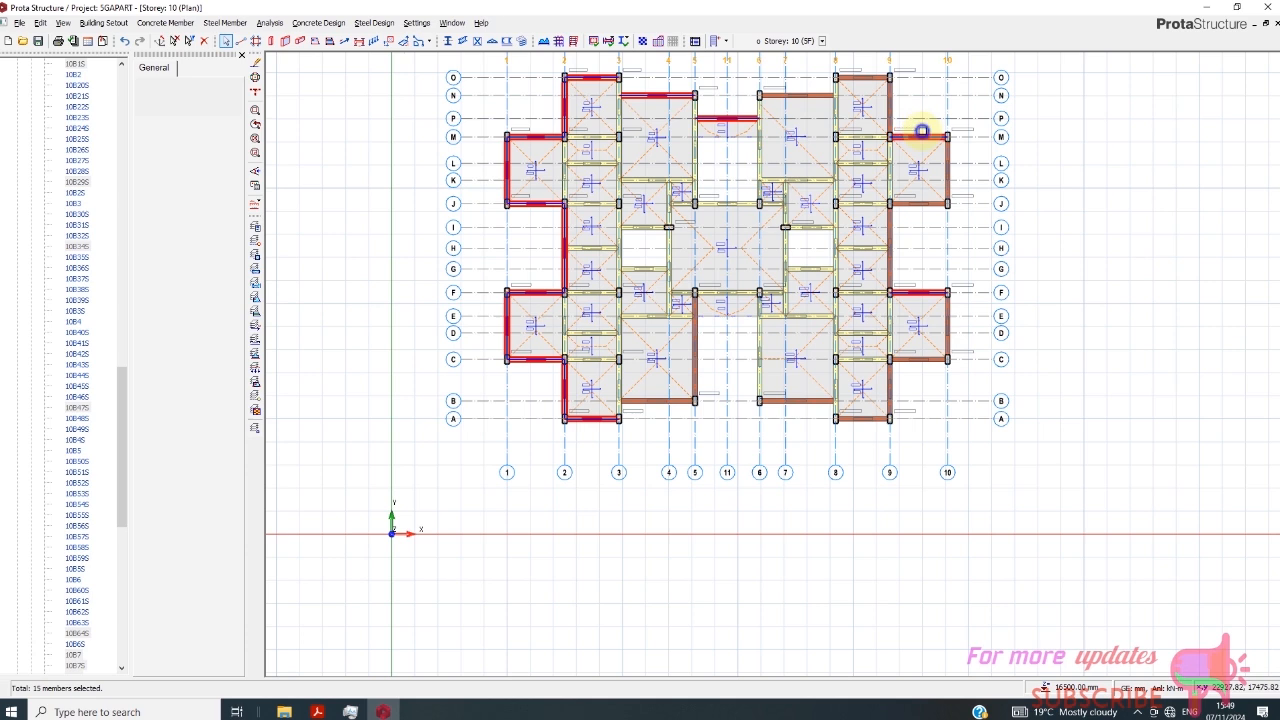
{"action": "right_click", "coordinate": [921, 131]}
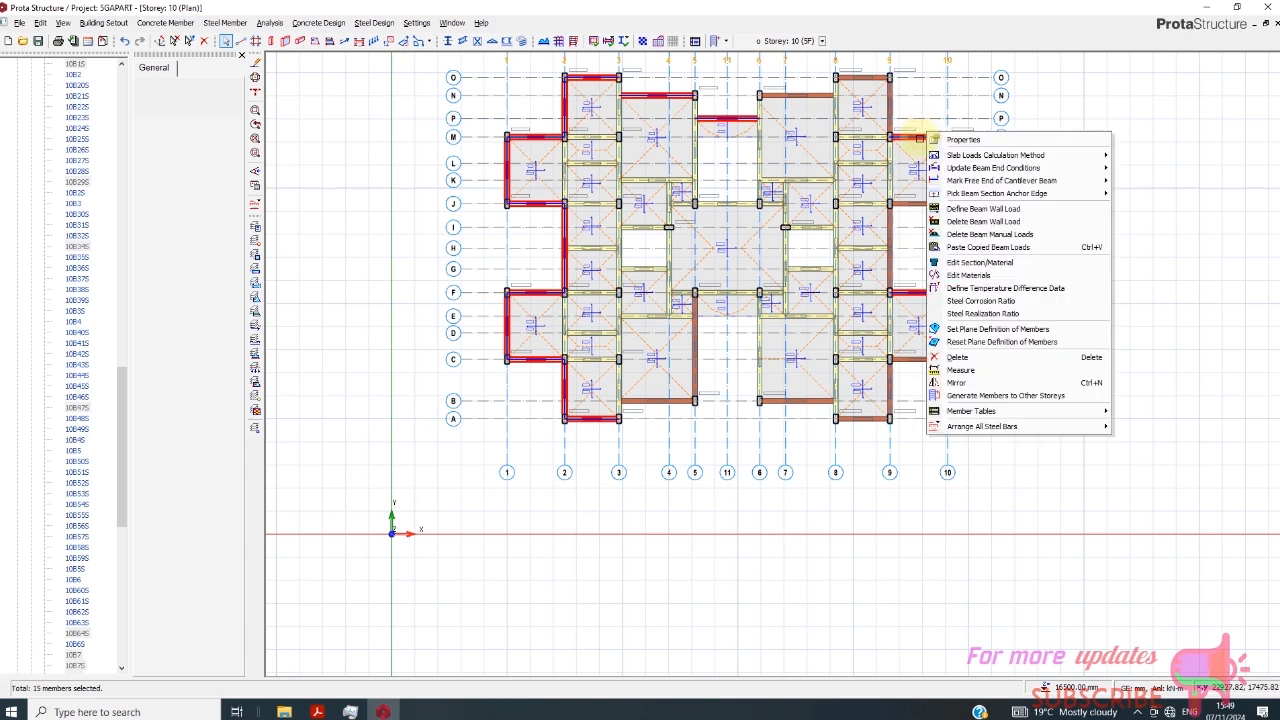
{"action": "left_click", "coordinate": [978, 248]}
{"action": "left_click", "coordinate": [700, 400]}
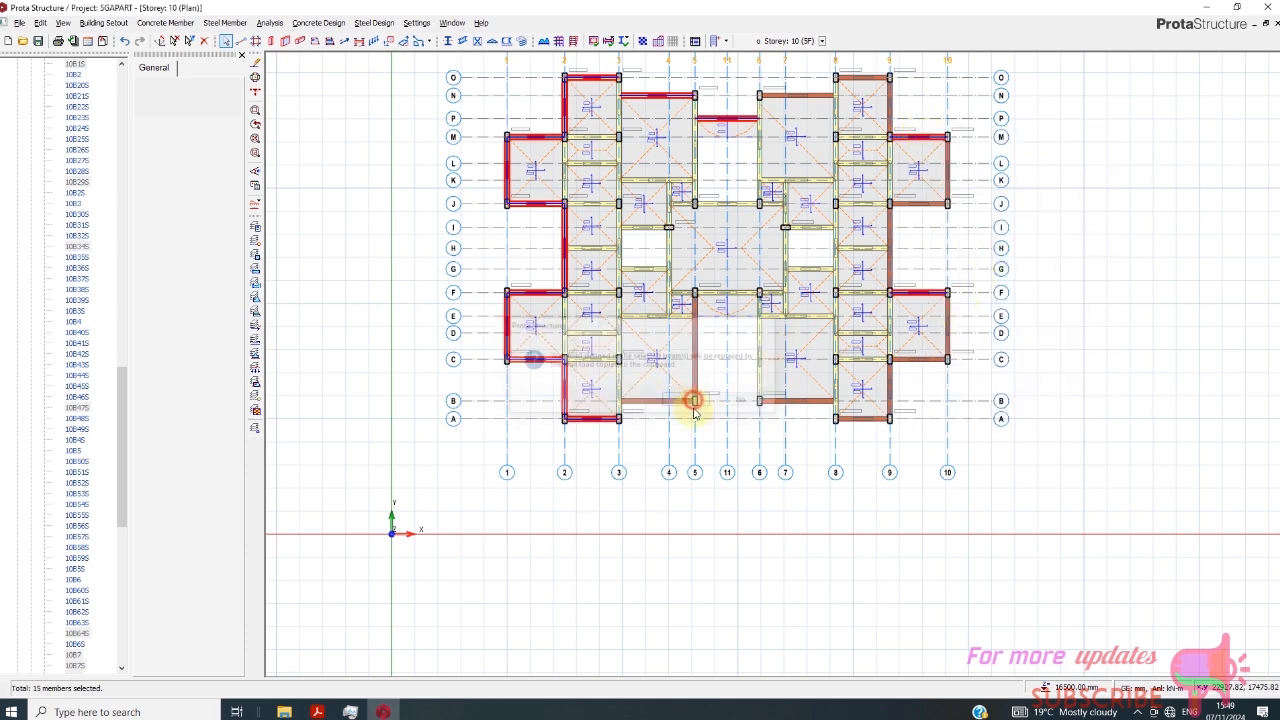
- Paste the copied wall load onto the Storey 10 edge beam on axis 6 between axes B and E
{"action": "scroll", "coordinate": [749, 312], "scroll_direction": "down", "scroll_amount": 1}
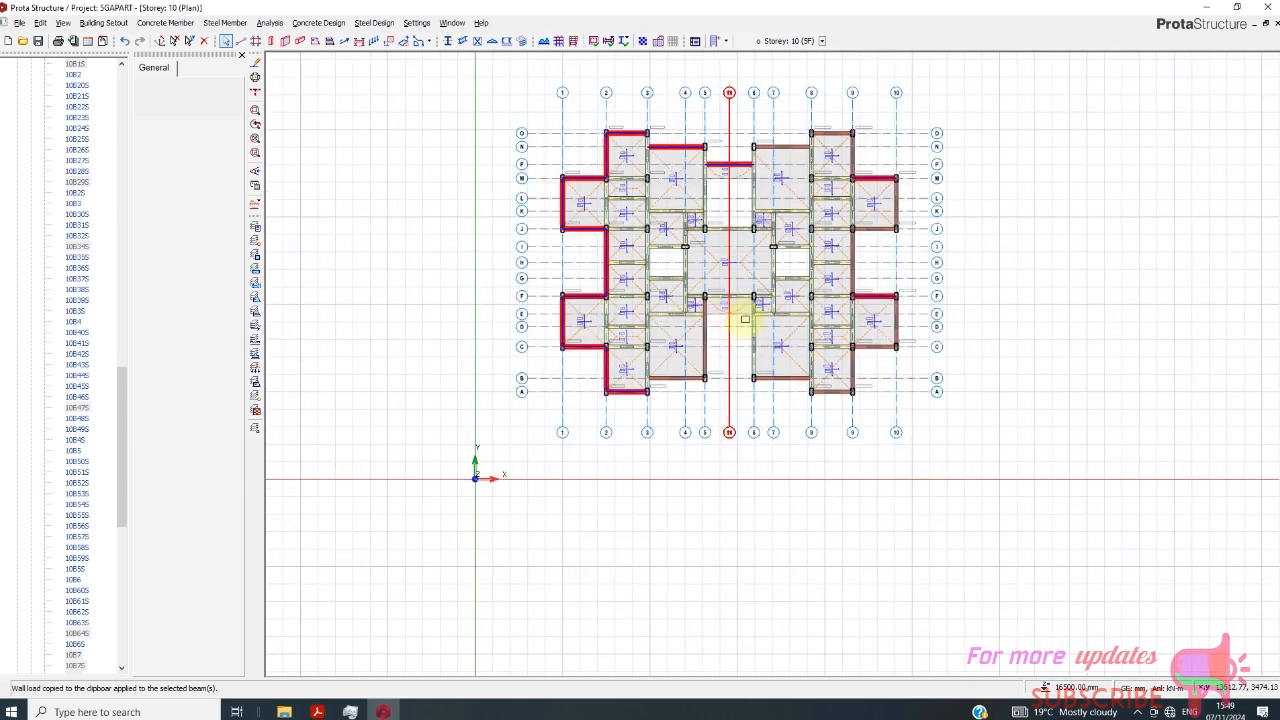
{"action": "scroll", "coordinate": [745, 356], "scroll_direction": "up", "scroll_amount": 1}
{"action": "left_click", "coordinate": [764, 345]}
{"action": "right_click", "coordinate": [767, 347]}
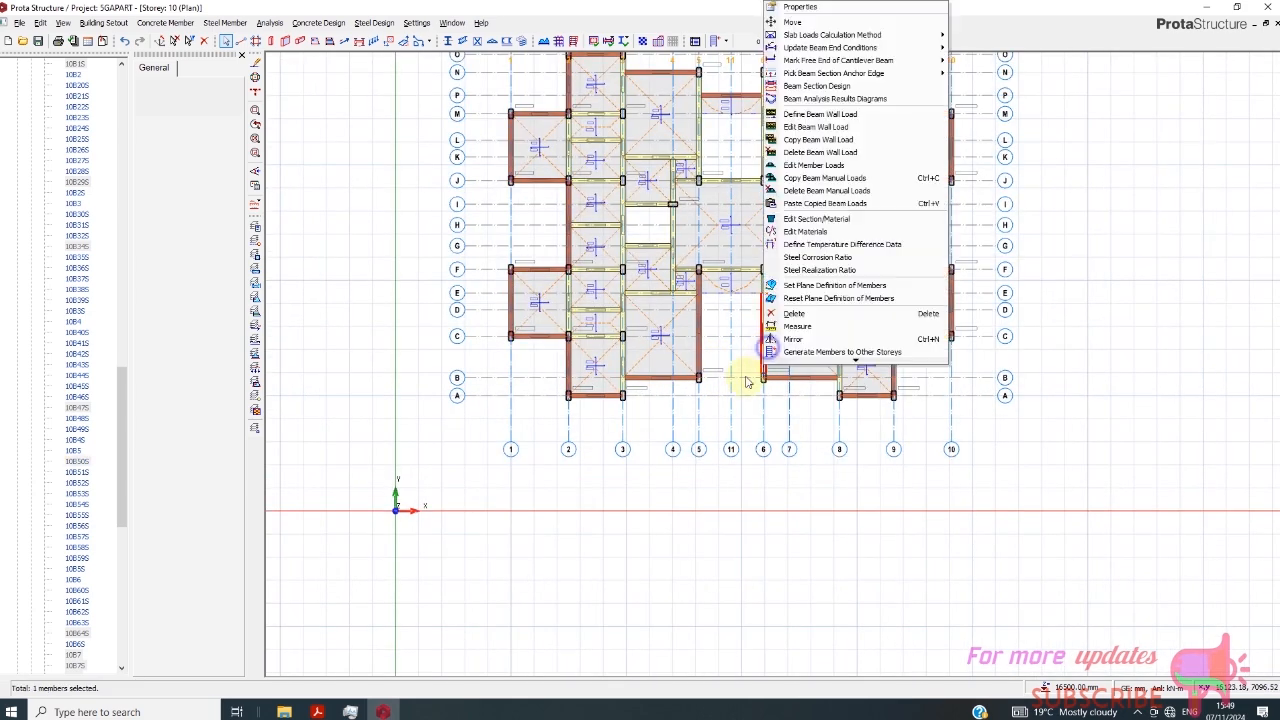
{"action": "left_click", "coordinate": [824, 204]}
{"action": "left_click", "coordinate": [697, 401]}
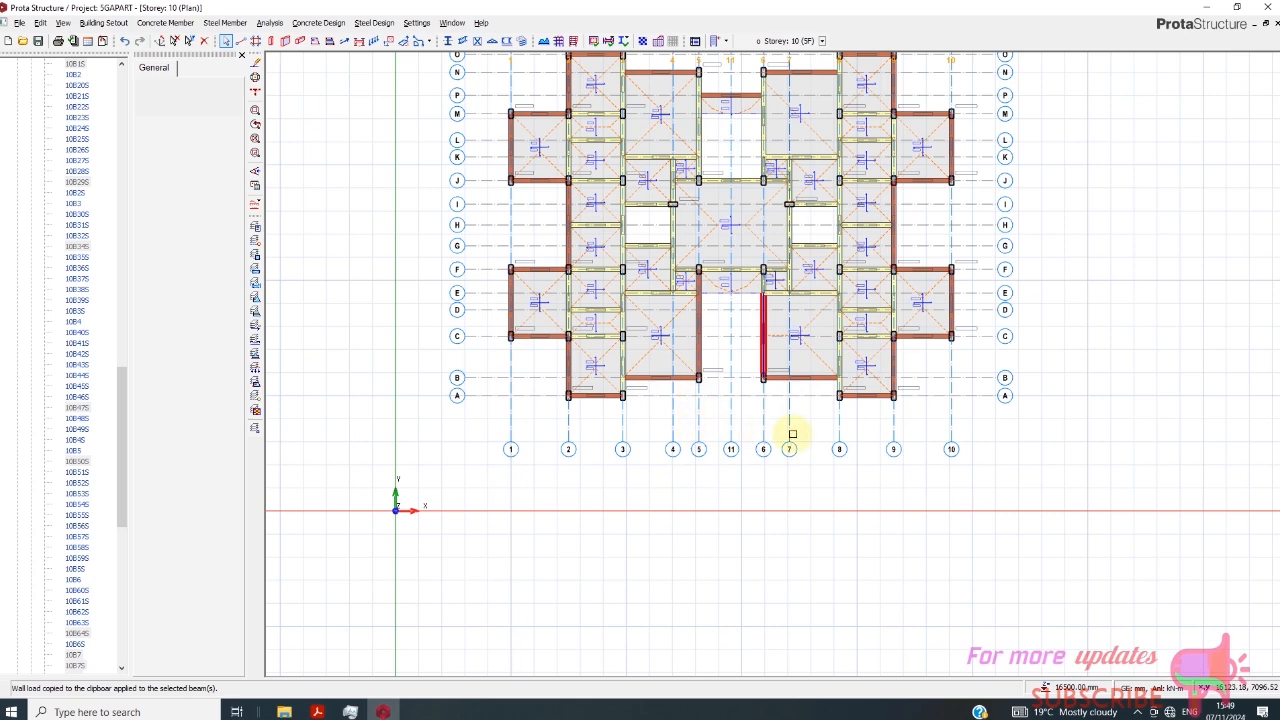
- Switch the Storey 10 view from plan to 3D and examine the parapet wall loads around the roof perimeter
{"action": "scroll", "coordinate": [706, 395], "scroll_direction": "down", "scroll_amount": 1}
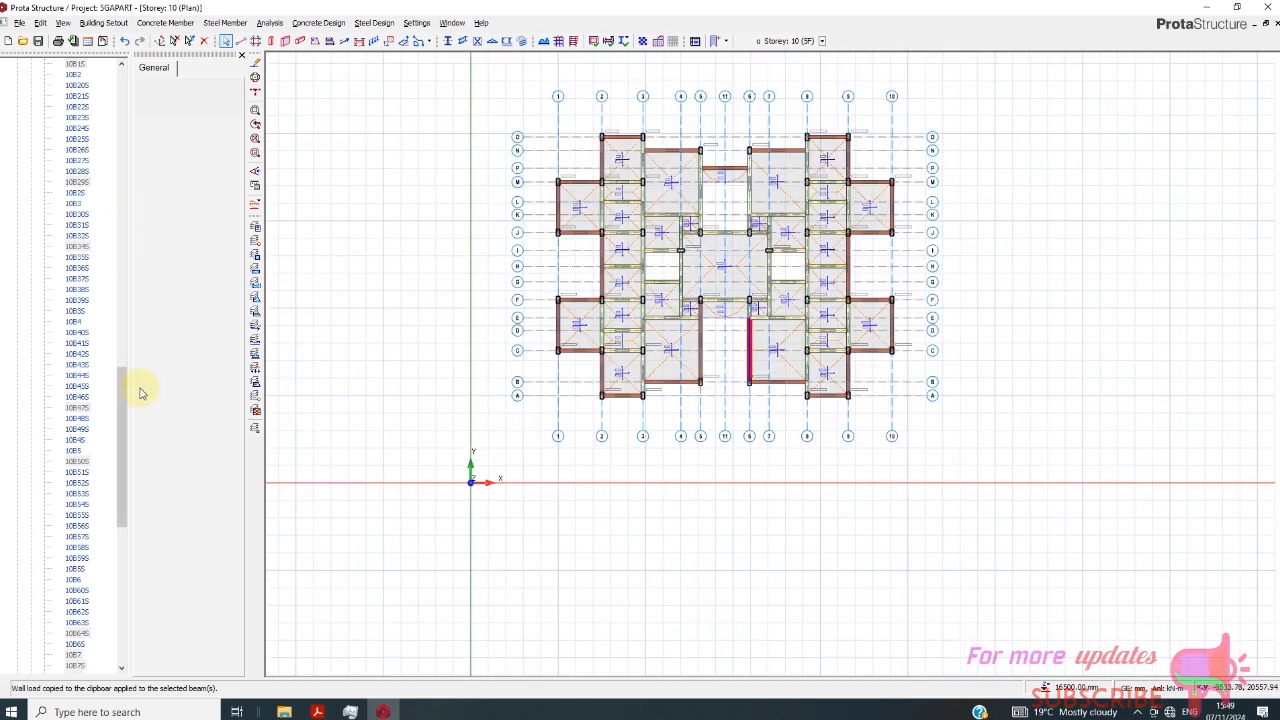
{"action": "left_click_drag", "start_coordinate": [122, 392], "coordinate": [120, 171]}
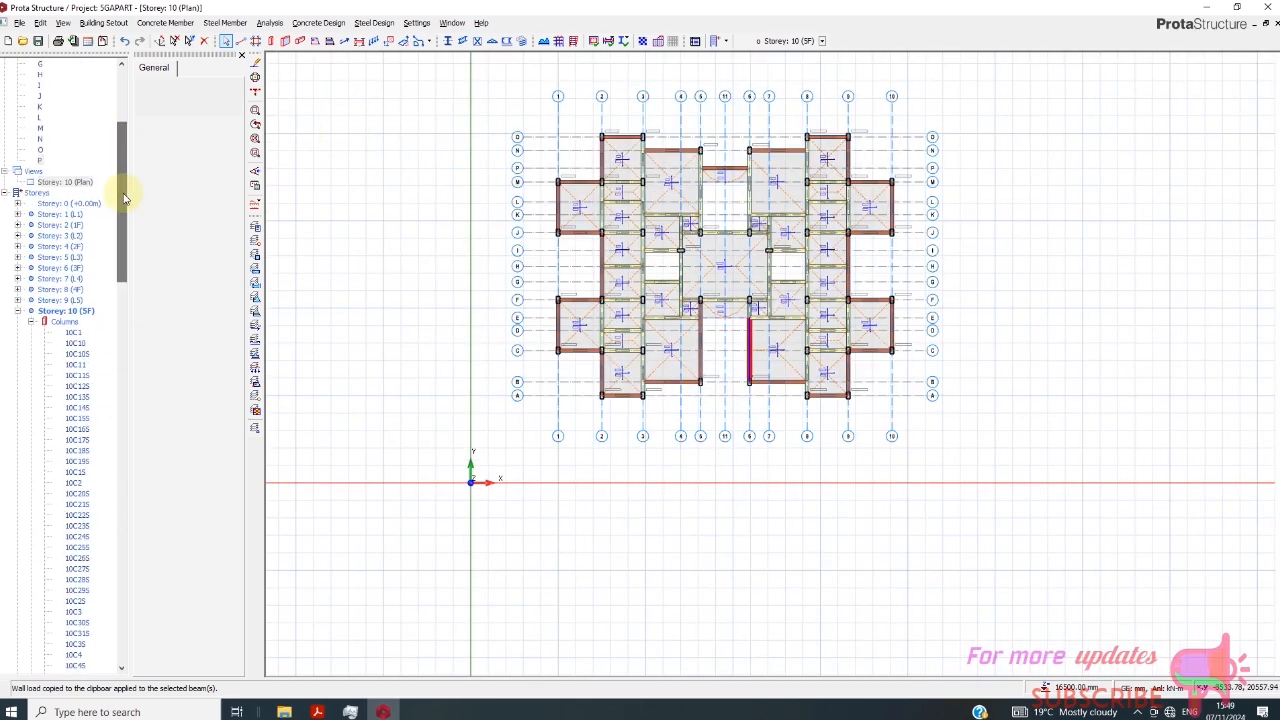
{"action": "right_click", "coordinate": [68, 185]}
{"action": "left_click", "coordinate": [110, 206]}
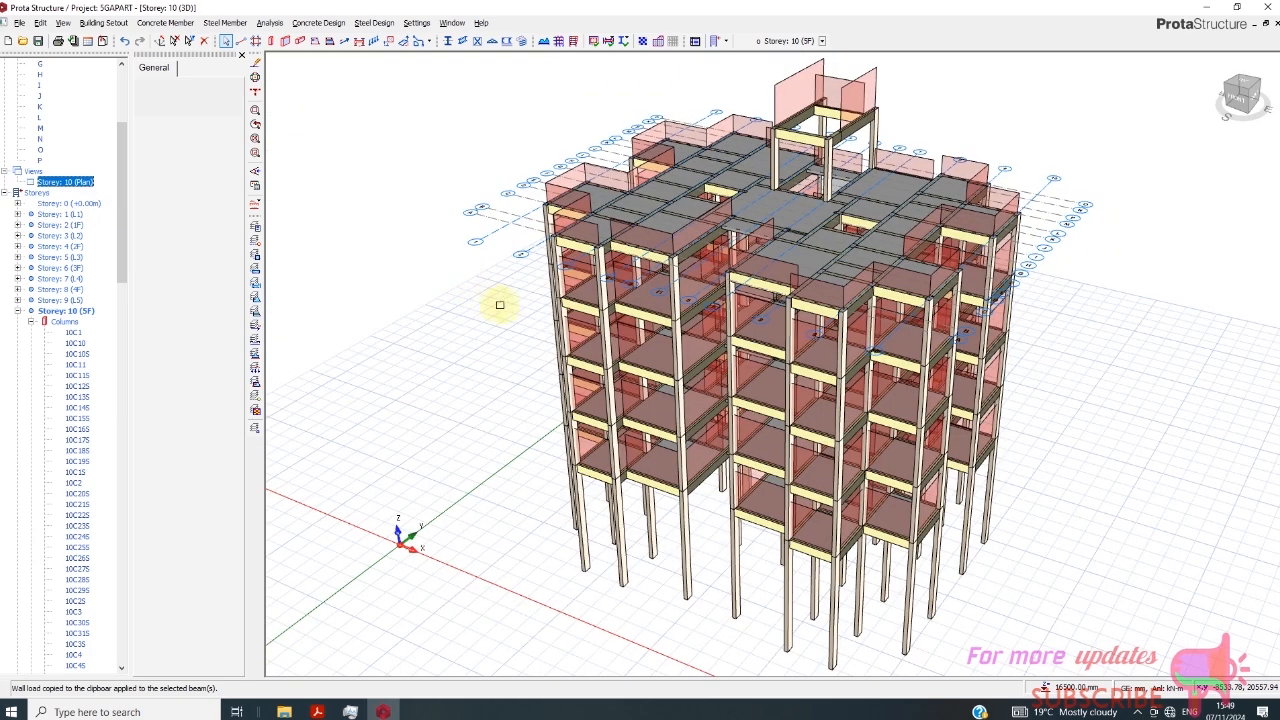
{"action": "scroll", "coordinate": [500, 305], "scroll_direction": "up", "scroll_amount": 3}
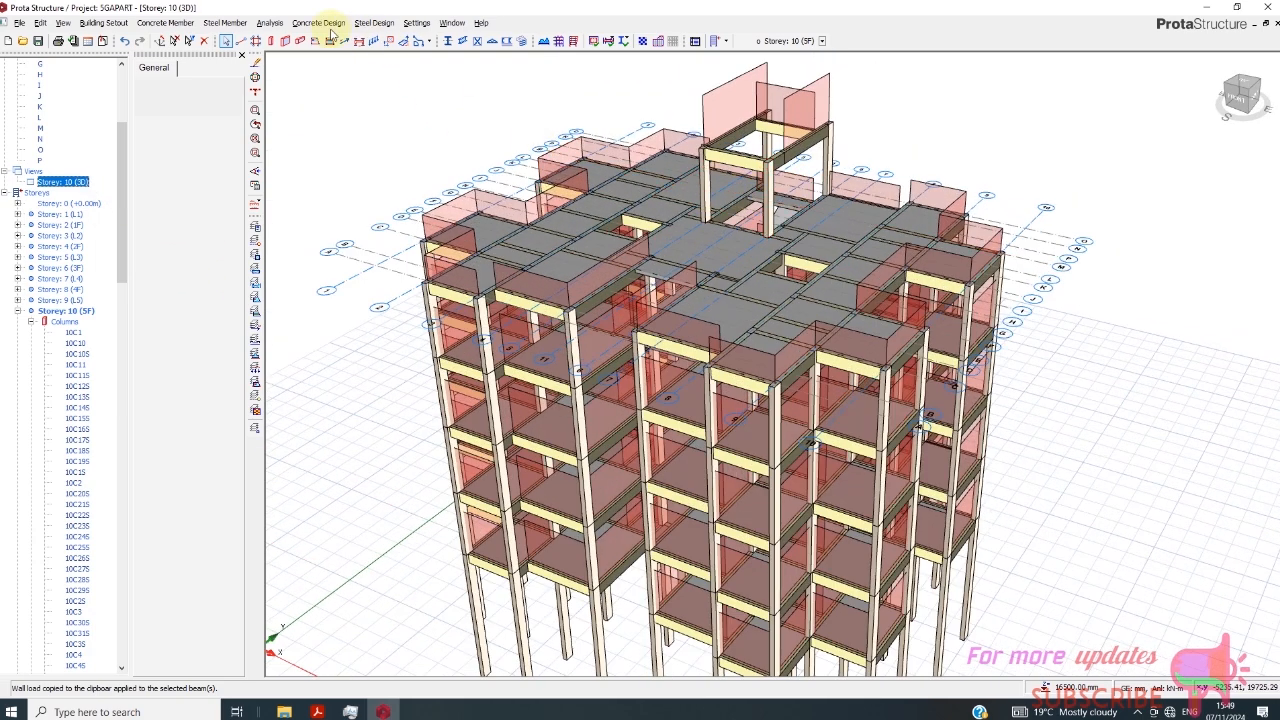
- Run the Building Model Check from Building Analysis for all storeys, and close both dialogs
{"action": "left_click", "coordinate": [269, 25]}
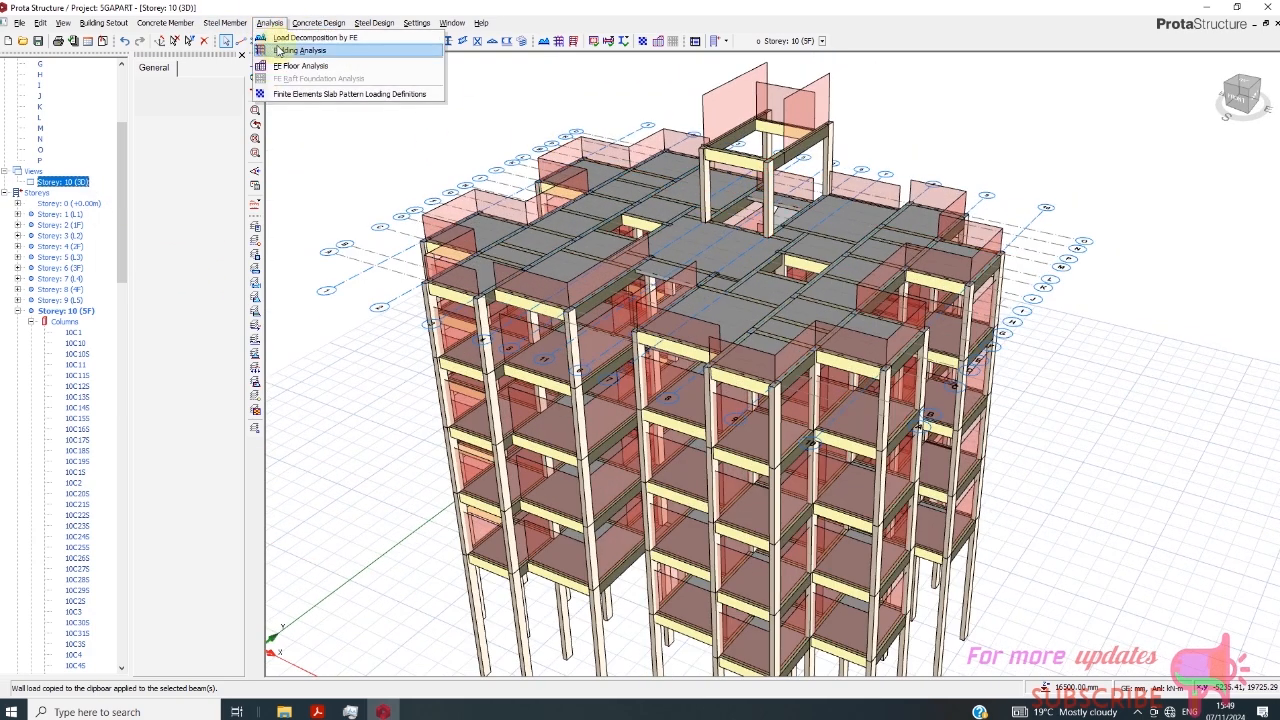
{"action": "left_click", "coordinate": [281, 50]}
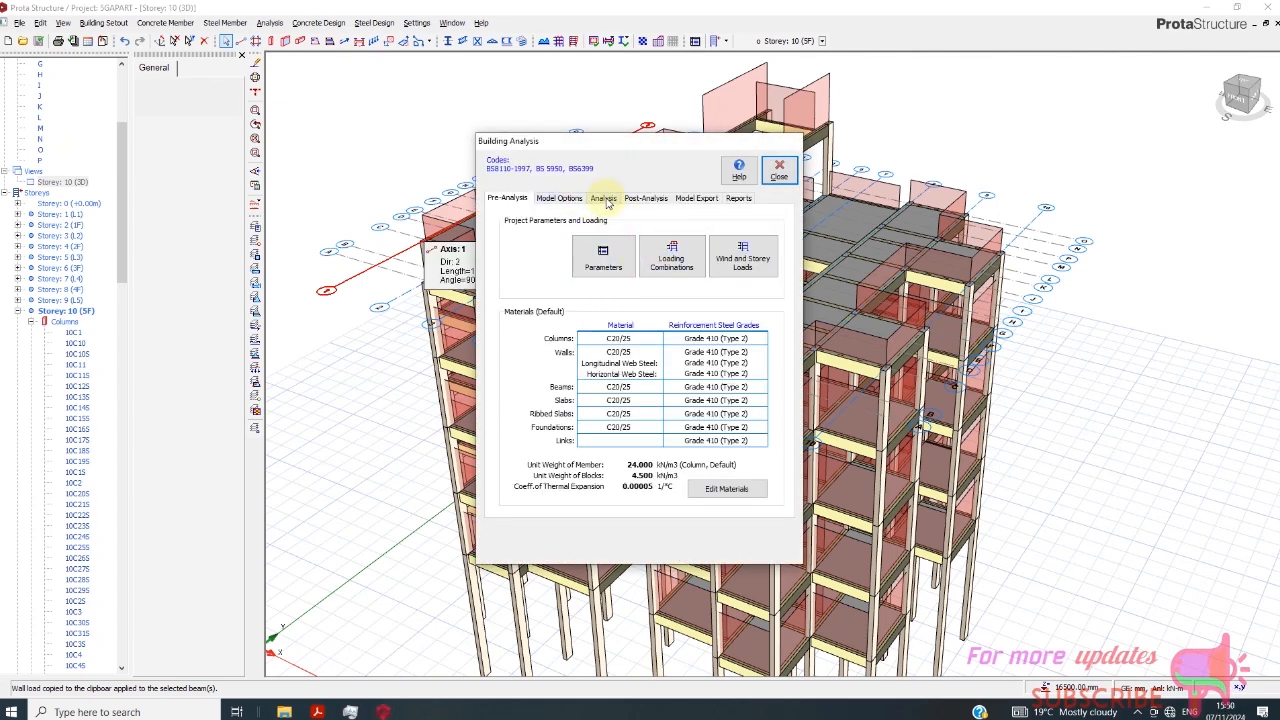
{"action": "left_click", "coordinate": [604, 198]}
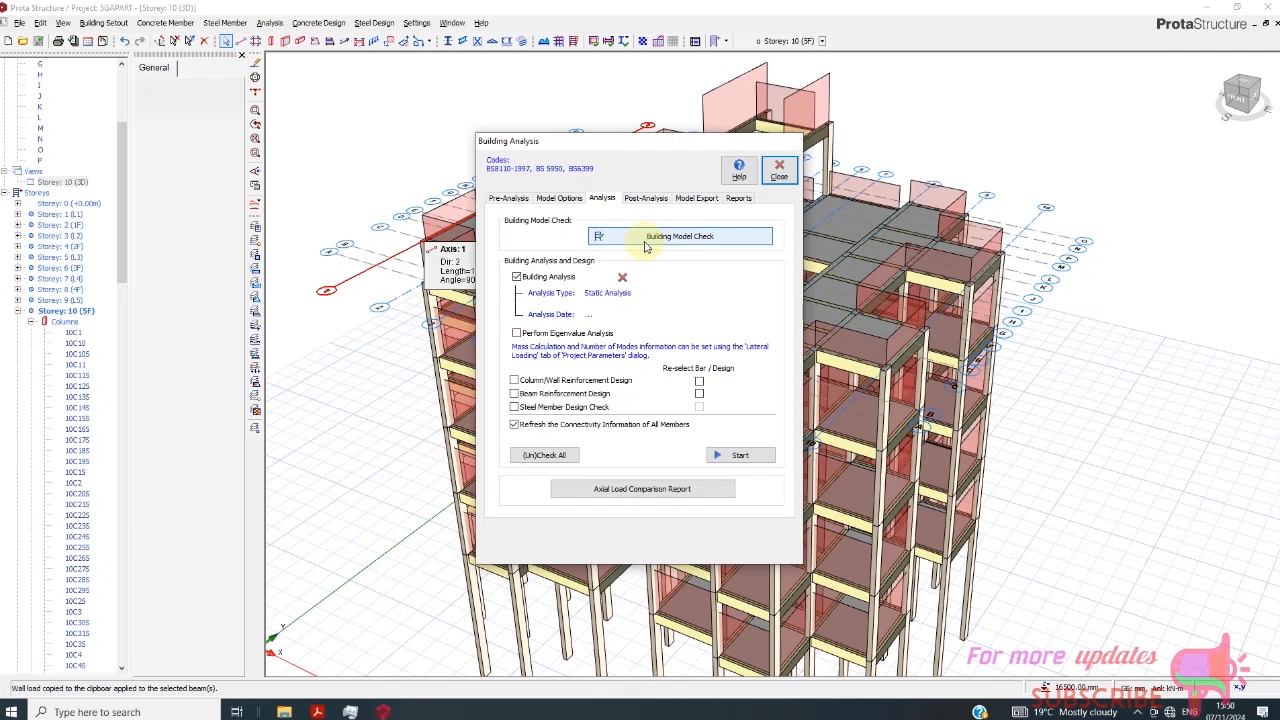
{"action": "left_click", "coordinate": [647, 246]}
{"action": "left_click", "coordinate": [277, 427]}
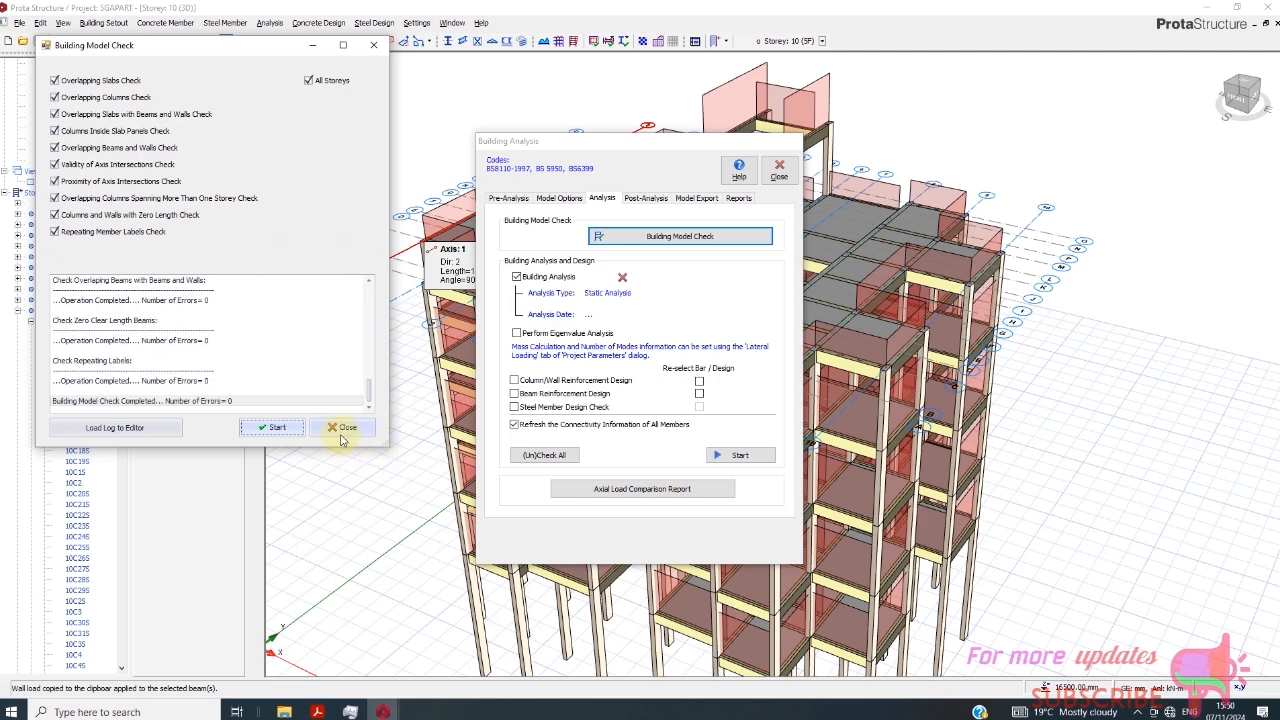
{"action": "left_click", "coordinate": [343, 428]}
{"action": "left_click", "coordinate": [779, 172]}
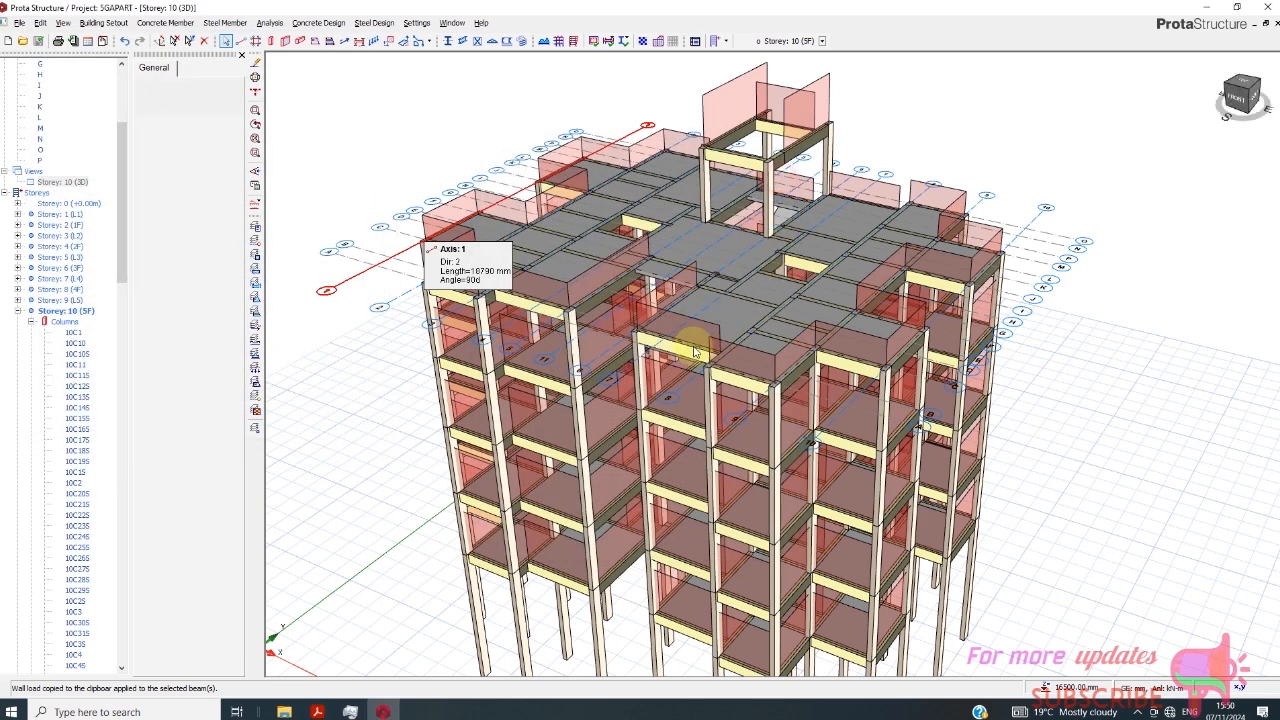
- Make Storey 11 (WT) the active storey and switch its view from 3D to plan
{"action": "left_click", "coordinate": [1232, 92]}
{"action": "left_click_drag", "start_coordinate": [1232, 93], "coordinate": [1172, 108]}
{"action": "scroll", "coordinate": [480, 390], "scroll_direction": "down", "scroll_amount": 1}
{"action": "scroll", "coordinate": [92, 229], "scroll_direction": "down", "scroll_amount": 20}
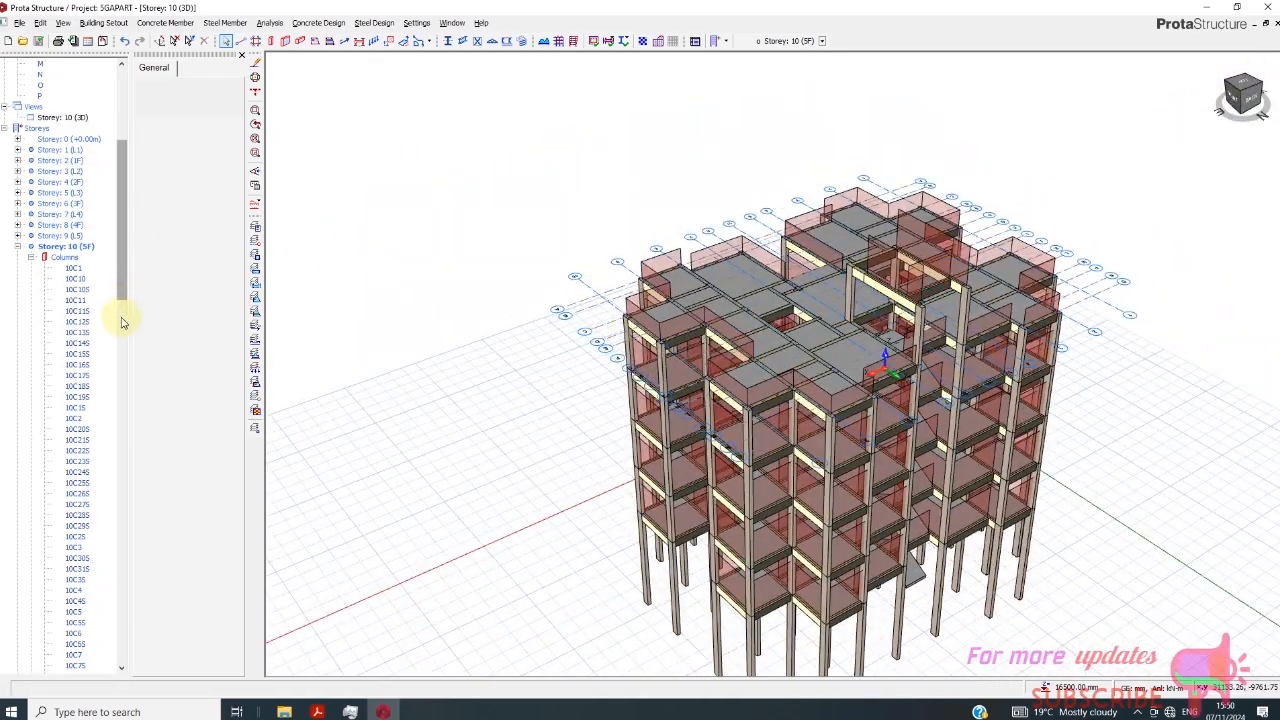
{"action": "scroll", "coordinate": [90, 587], "scroll_direction": "down", "scroll_amount": 18}
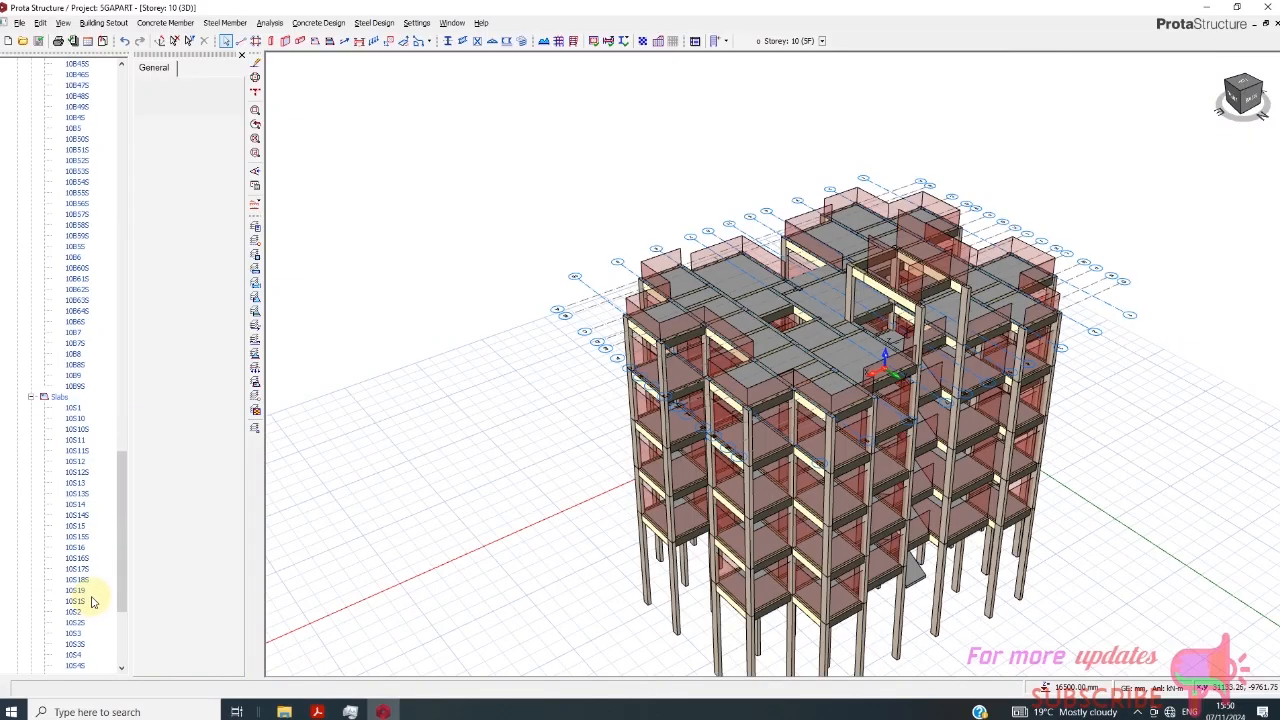
{"action": "double_click", "coordinate": [83, 666]}
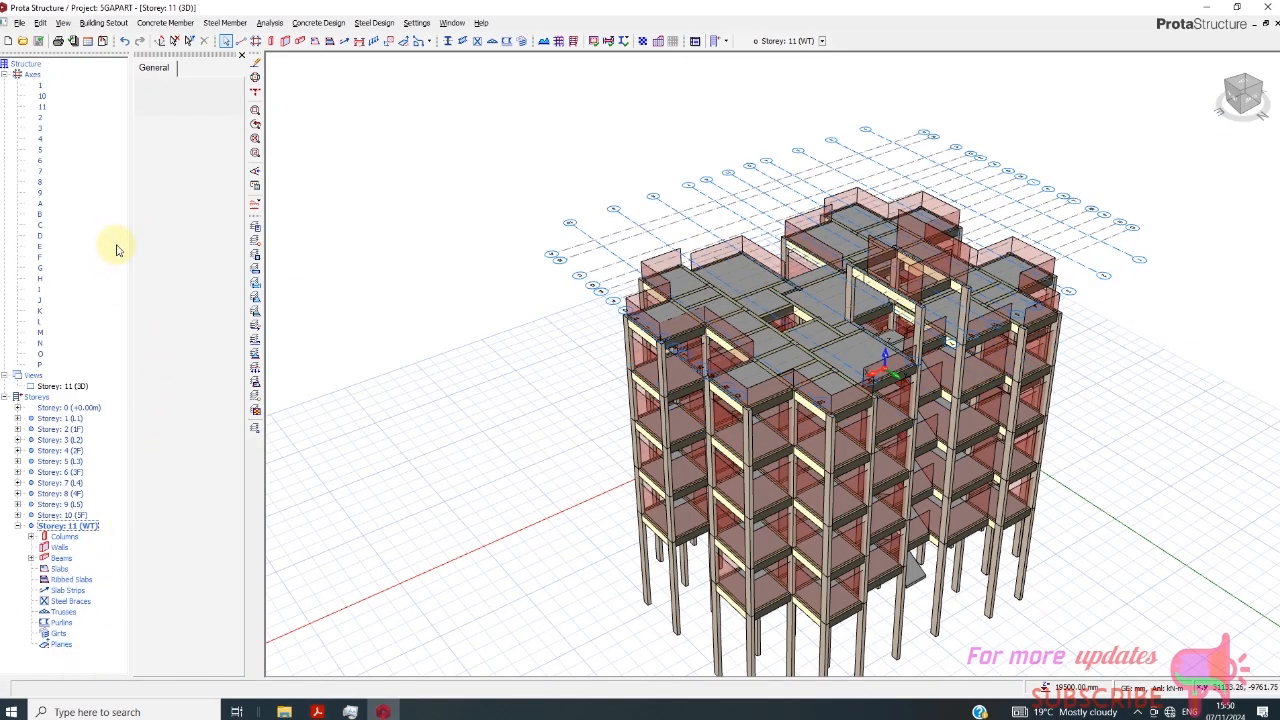
{"action": "right_click", "coordinate": [86, 389]}
{"action": "left_click", "coordinate": [100, 400]}
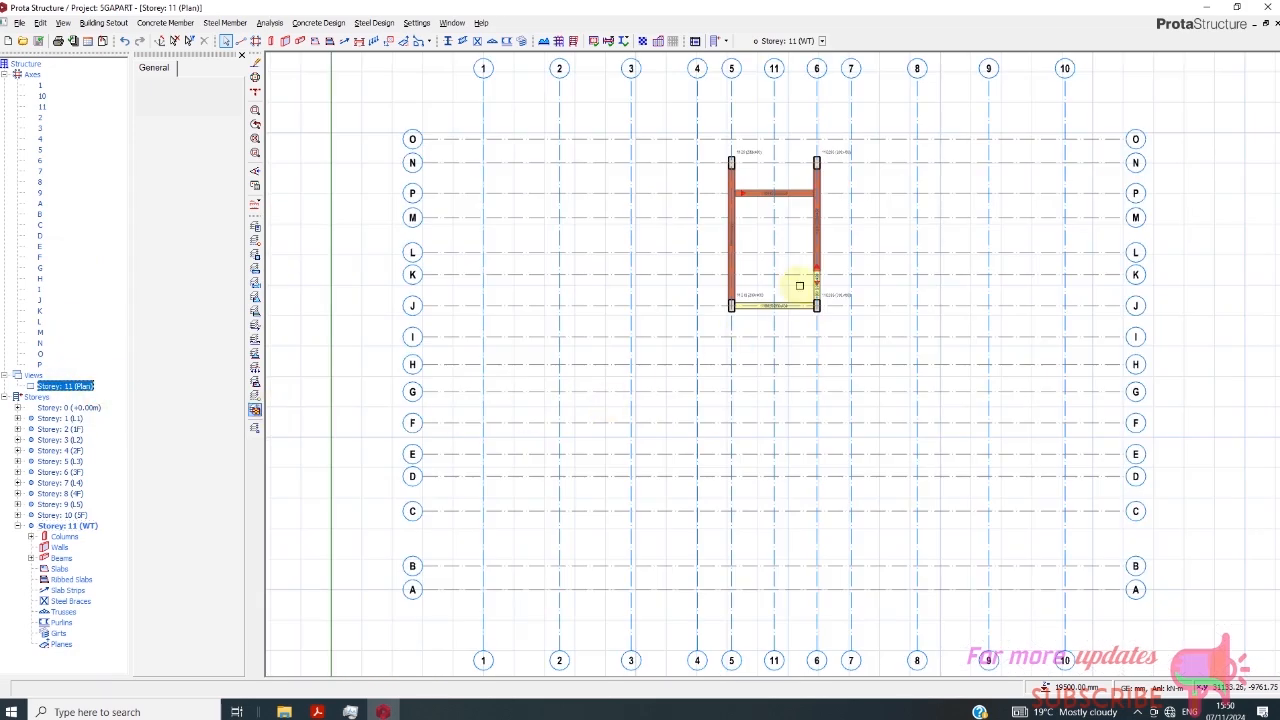
- Delete the two overlapping beams on axis 6 between axes J and N in Storey 11
{"action": "scroll", "coordinate": [792, 284], "scroll_direction": "up", "scroll_amount": 3}
{"action": "scroll", "coordinate": [726, 323], "scroll_direction": "down", "scroll_amount": 3}
{"action": "scroll", "coordinate": [808, 300], "scroll_direction": "up", "scroll_amount": 3}
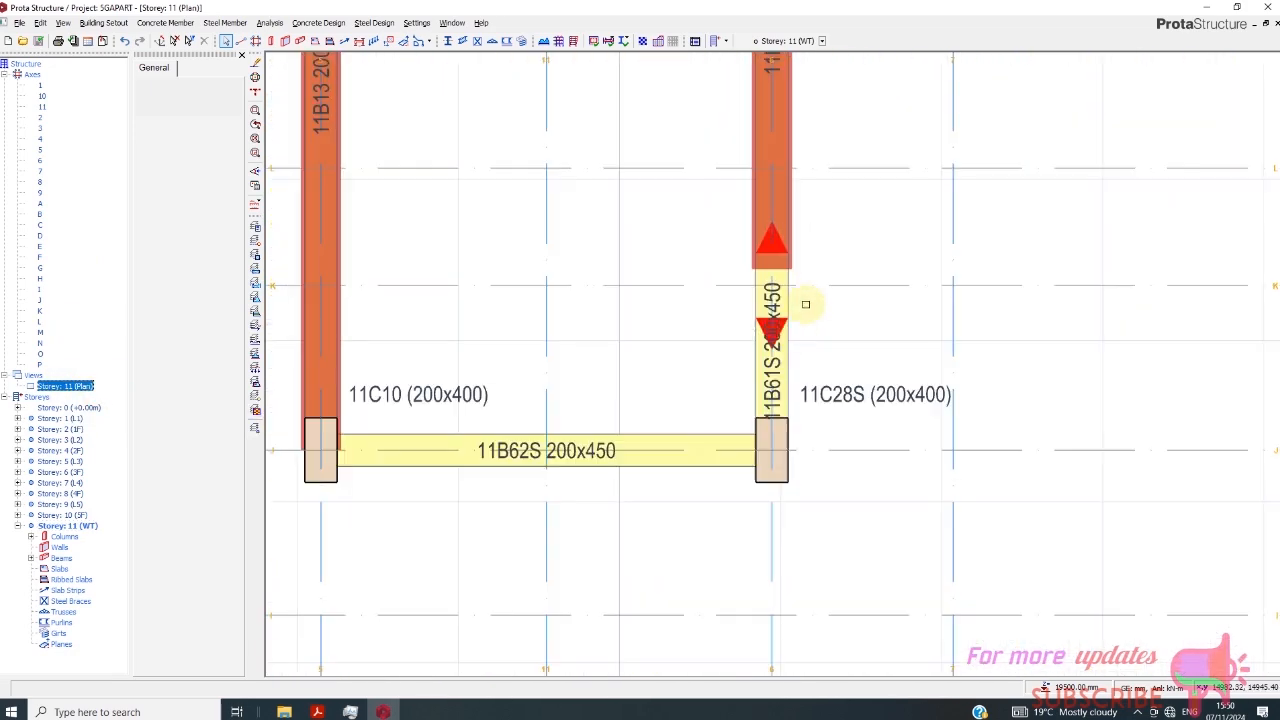
{"action": "scroll", "coordinate": [707, 343], "scroll_direction": "down", "scroll_amount": 3}
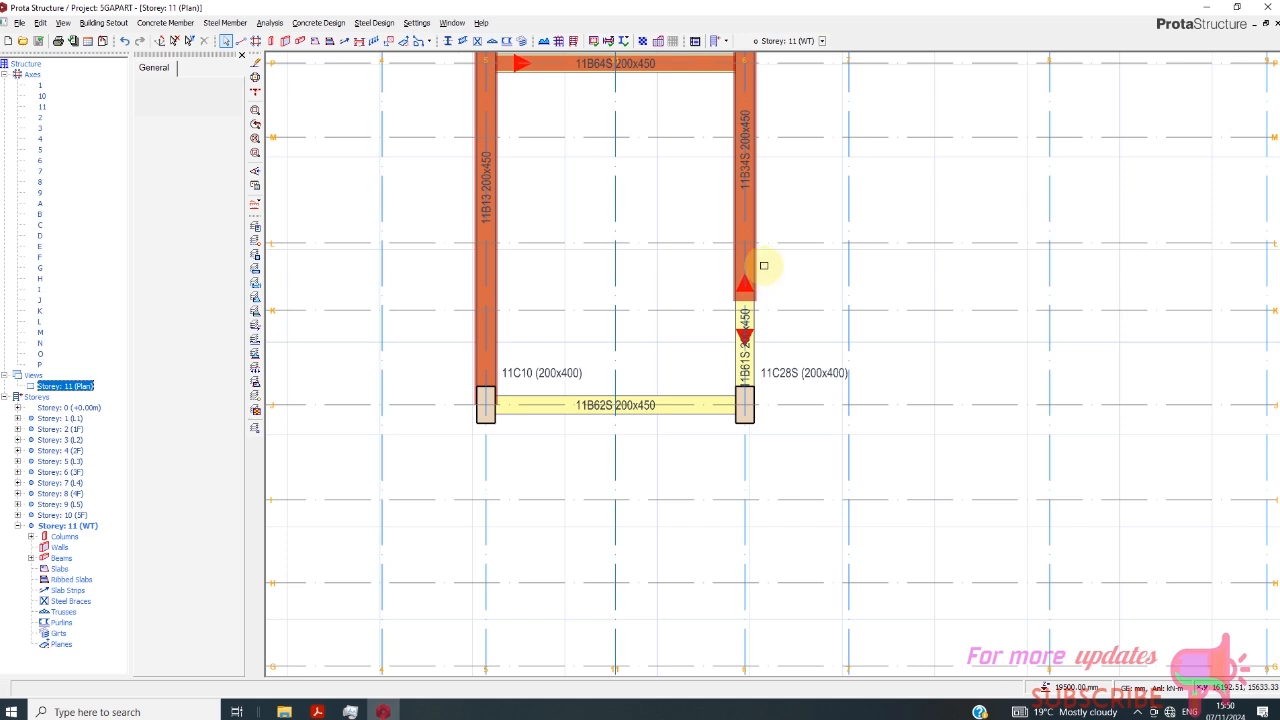
{"action": "left_click", "coordinate": [756, 279]}
{"action": "scroll", "coordinate": [623, 374], "scroll_direction": "down", "scroll_amount": 3}
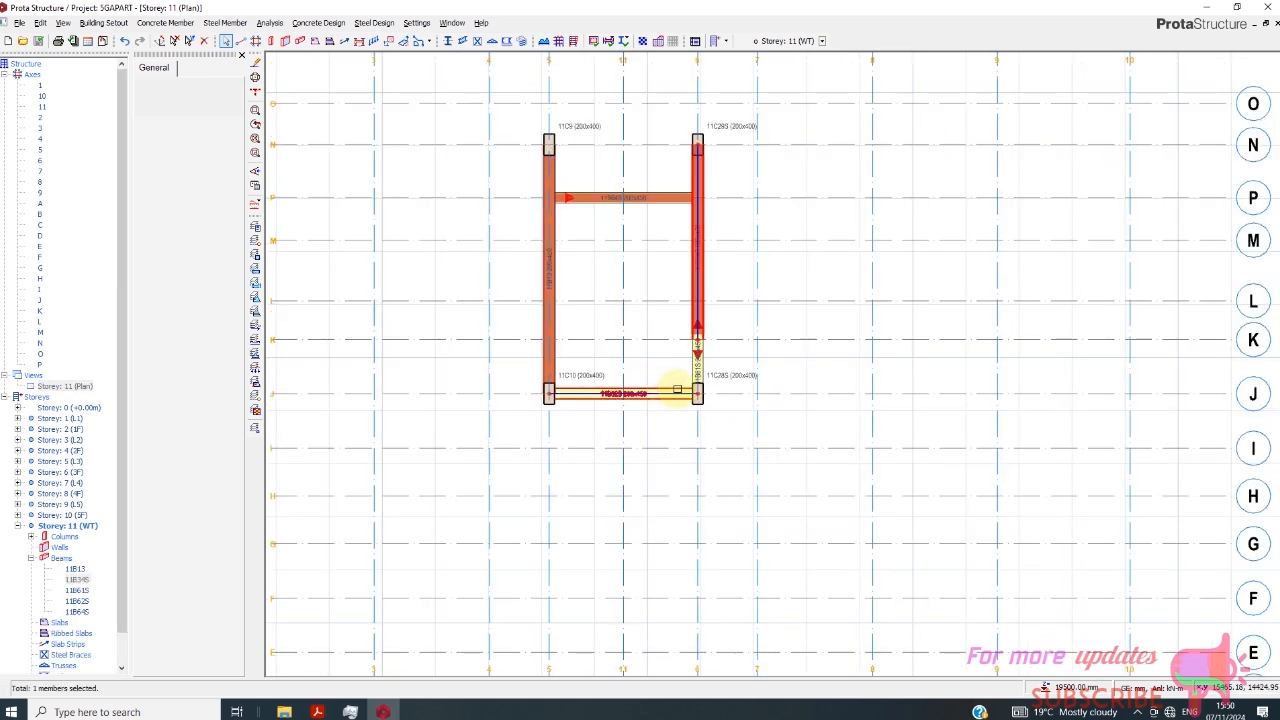
{"action": "key", "text": "Delete"}
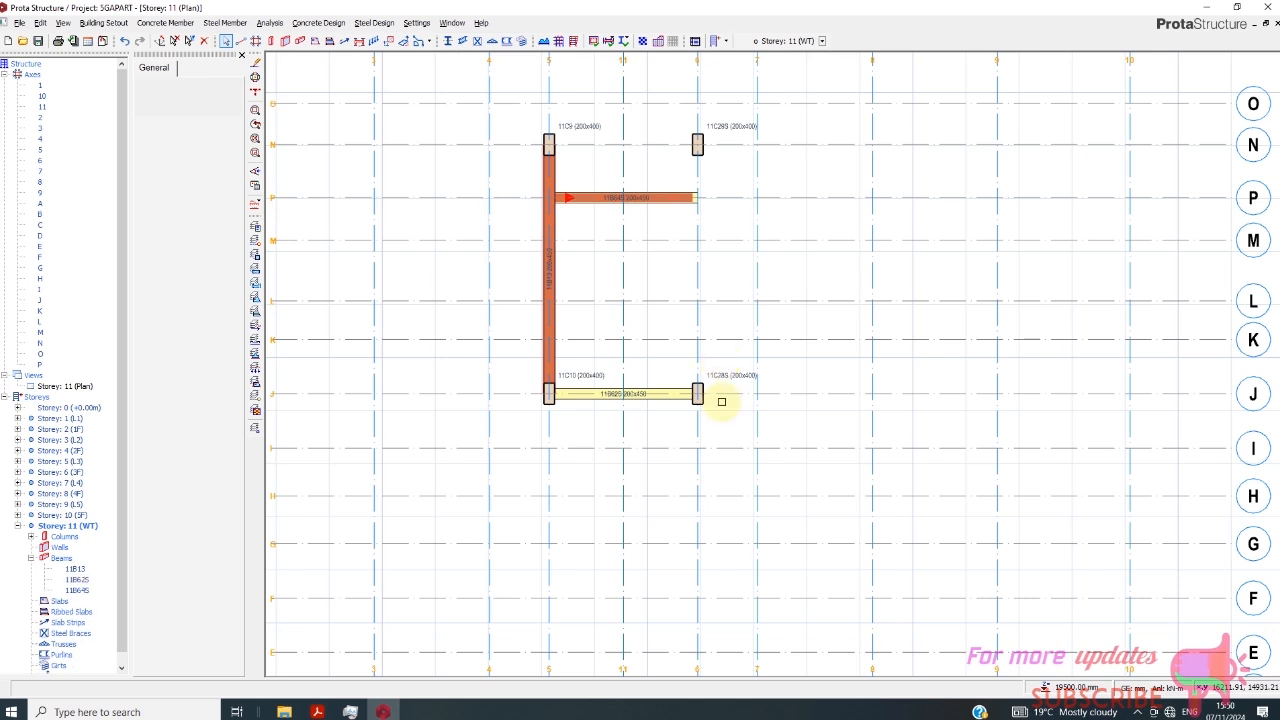
- Mirror the beam on axis 5 between axes J and N about axis 11, without copying its wall load
{"action": "left_click", "coordinate": [551, 270]}
{"action": "right_click", "coordinate": [591, 284]}
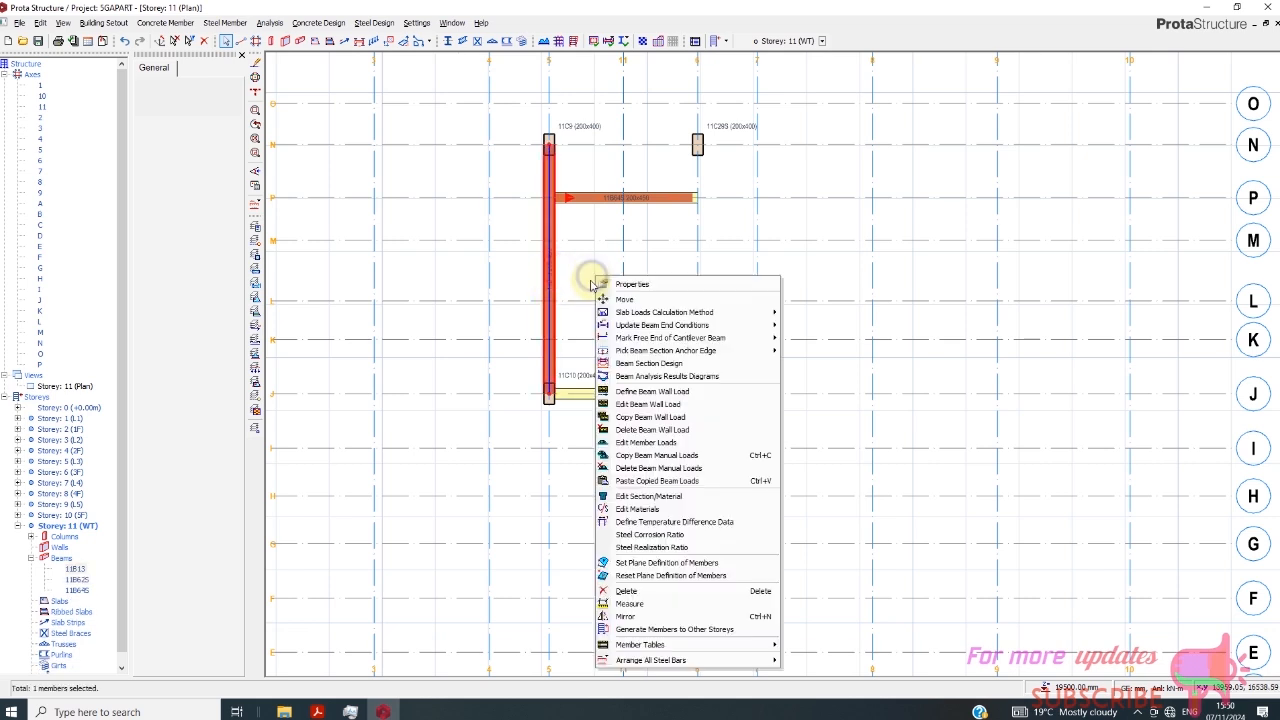
{"action": "left_click", "coordinate": [646, 618]}
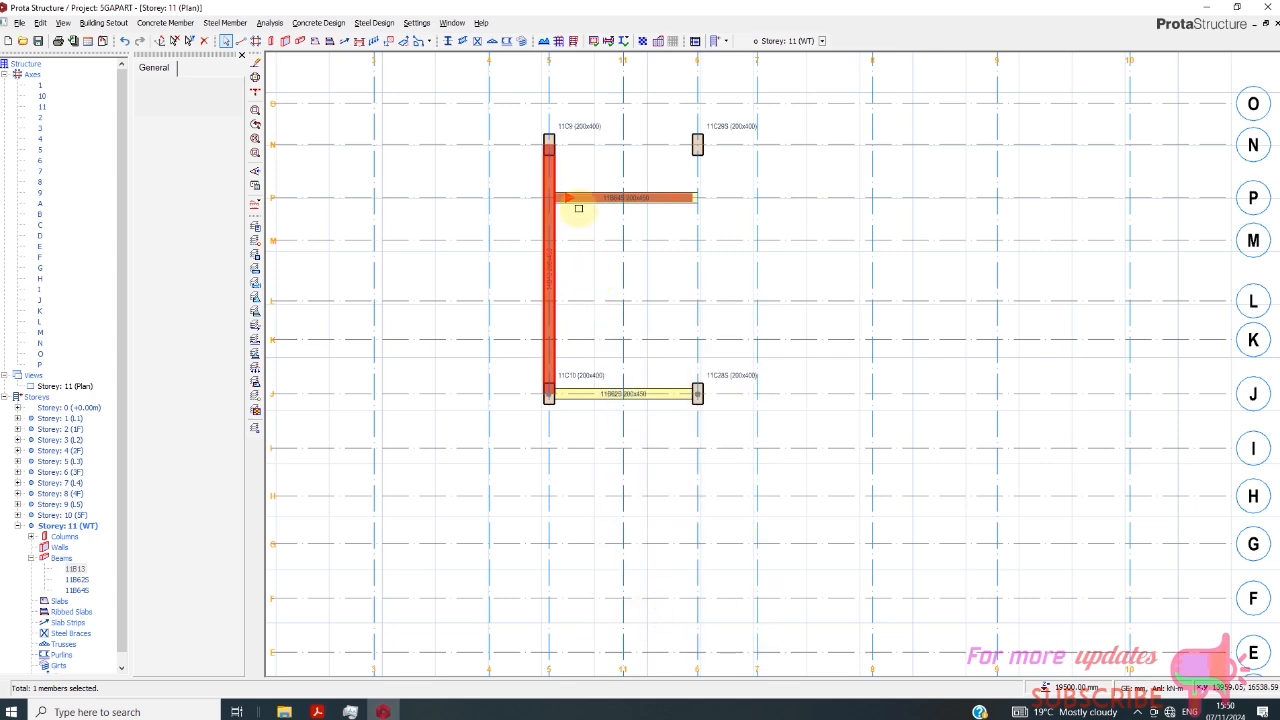
{"action": "left_click", "coordinate": [624, 151]}
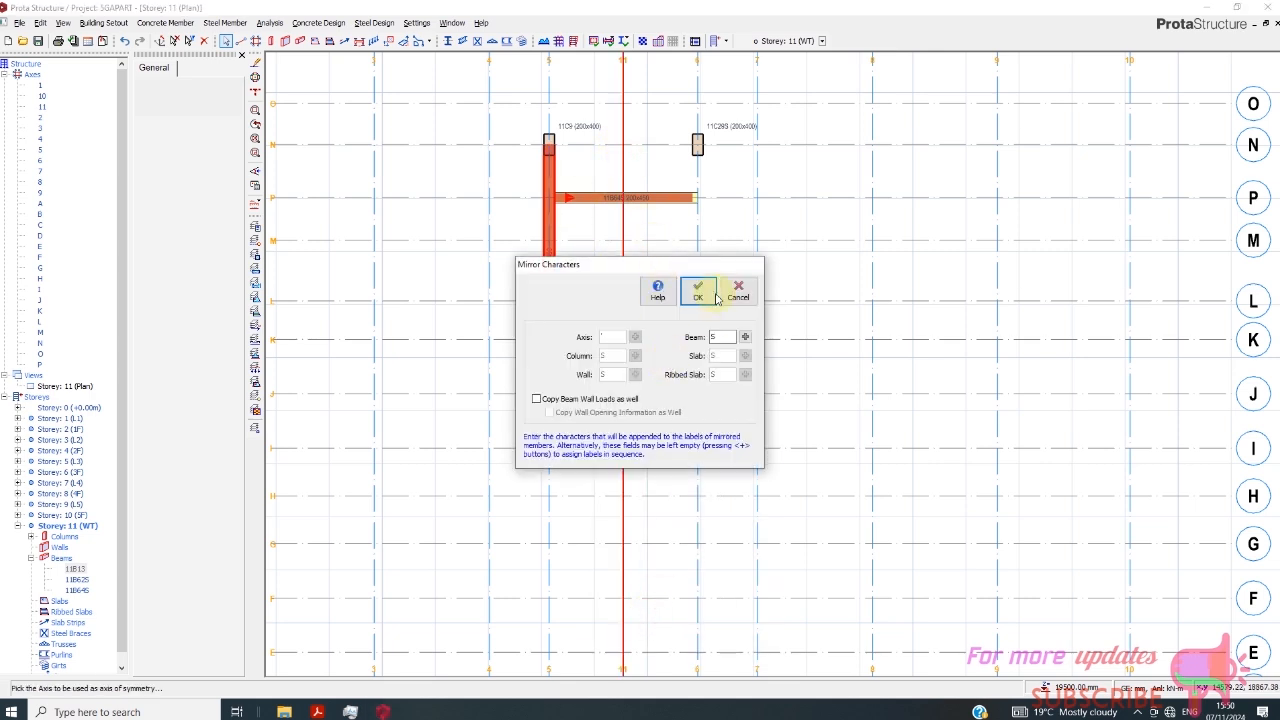
{"action": "left_click", "coordinate": [700, 293]}
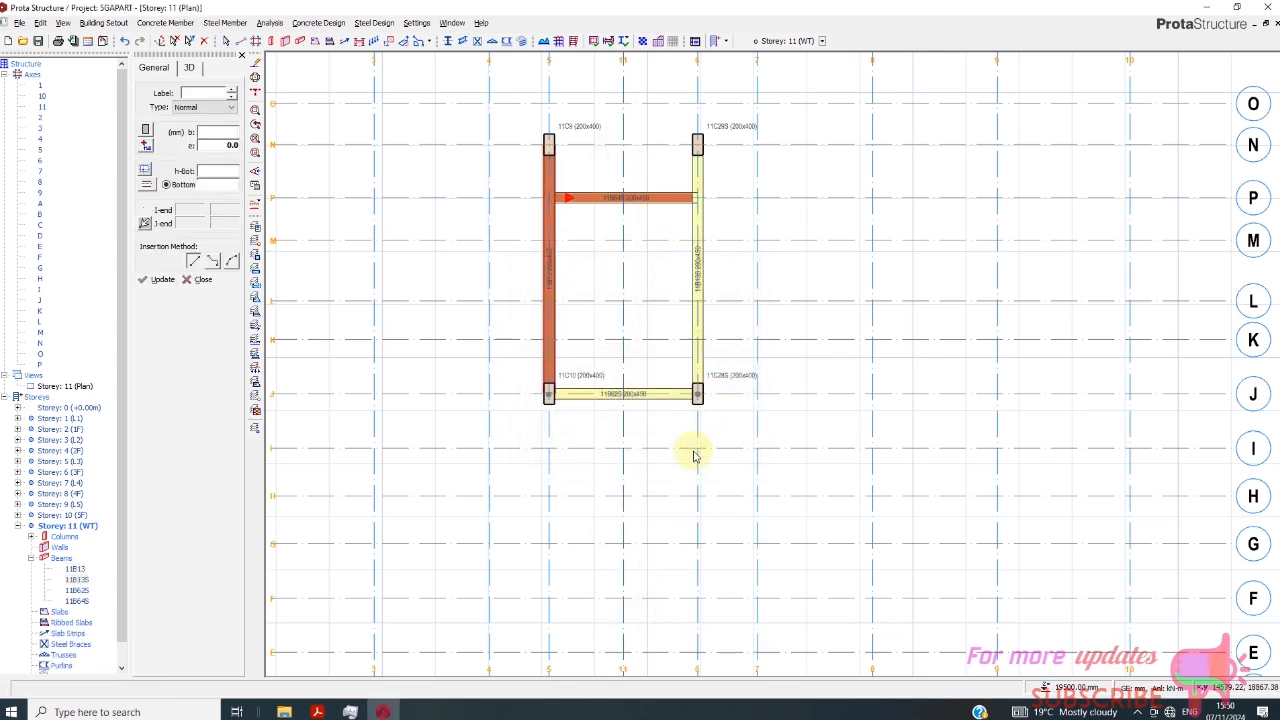
- Paste the copied beam wall load onto all selected Storey 11 beams
{"action": "scroll", "coordinate": [686, 243], "scroll_direction": "up", "scroll_amount": 1}
{"action": "right_click", "coordinate": [706, 283]}
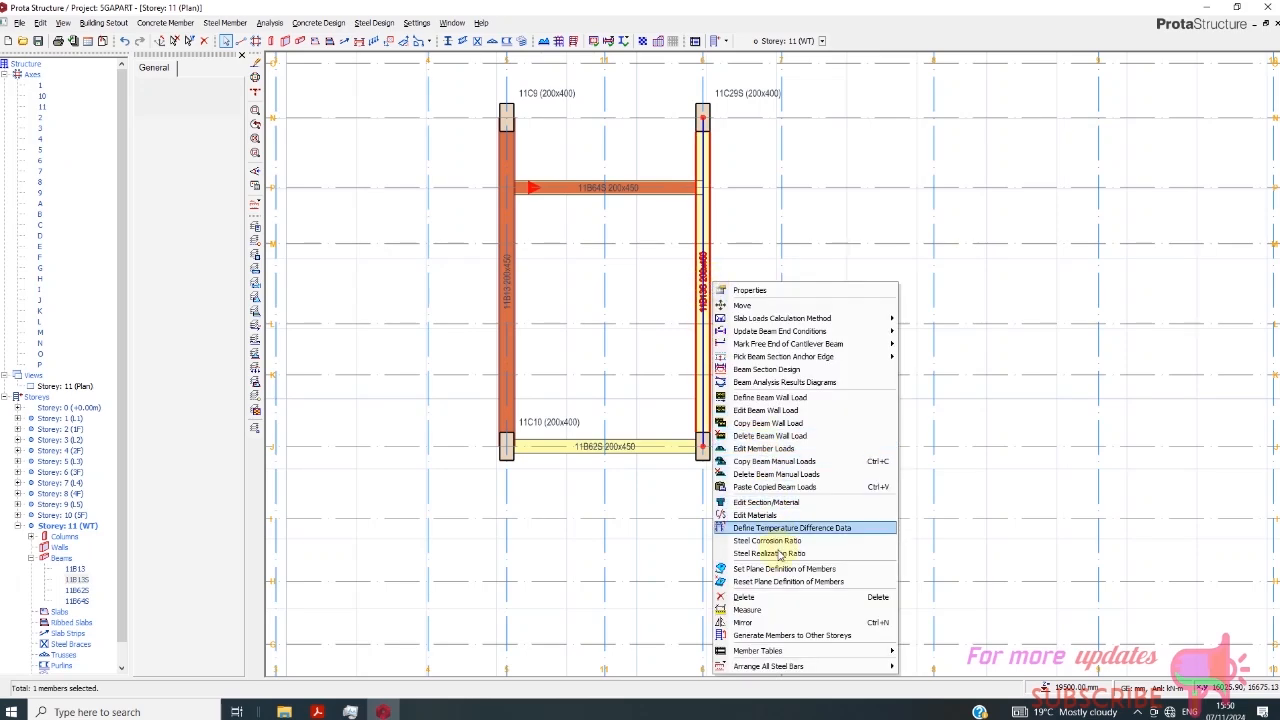
{"action": "left_click", "coordinate": [587, 370]}
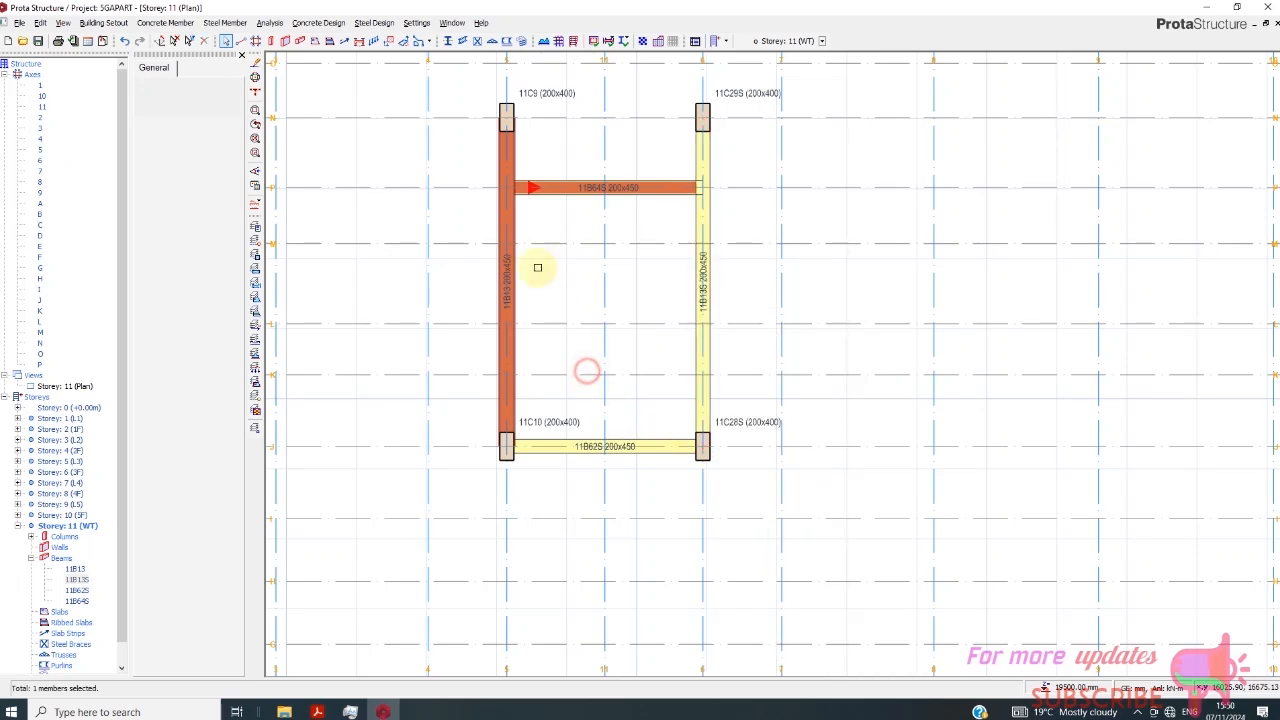
{"action": "left_click_drag", "start_coordinate": [437, 149], "coordinate": [776, 510]}
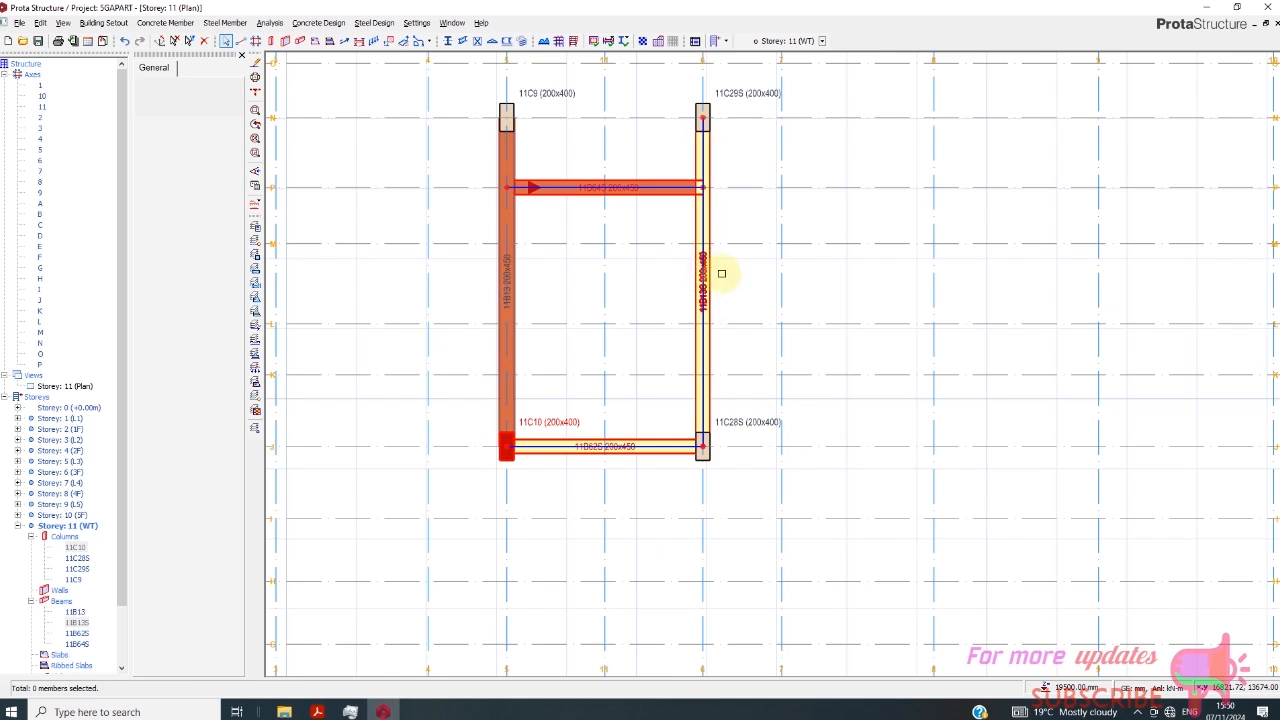
{"action": "left_click_drag", "start_coordinate": [457, 71], "coordinate": [880, 504]}
{"action": "right_click", "coordinate": [707, 272]}
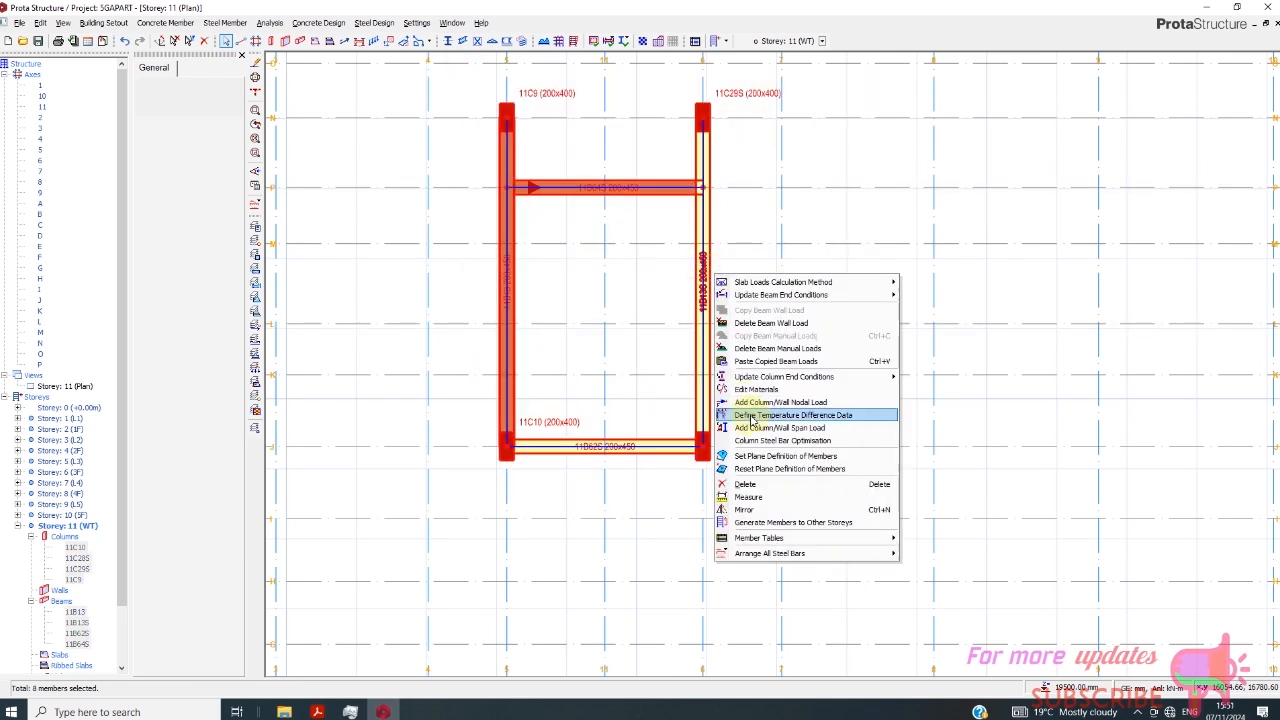
{"action": "left_click", "coordinate": [760, 370]}
{"action": "left_click", "coordinate": [688, 399]}
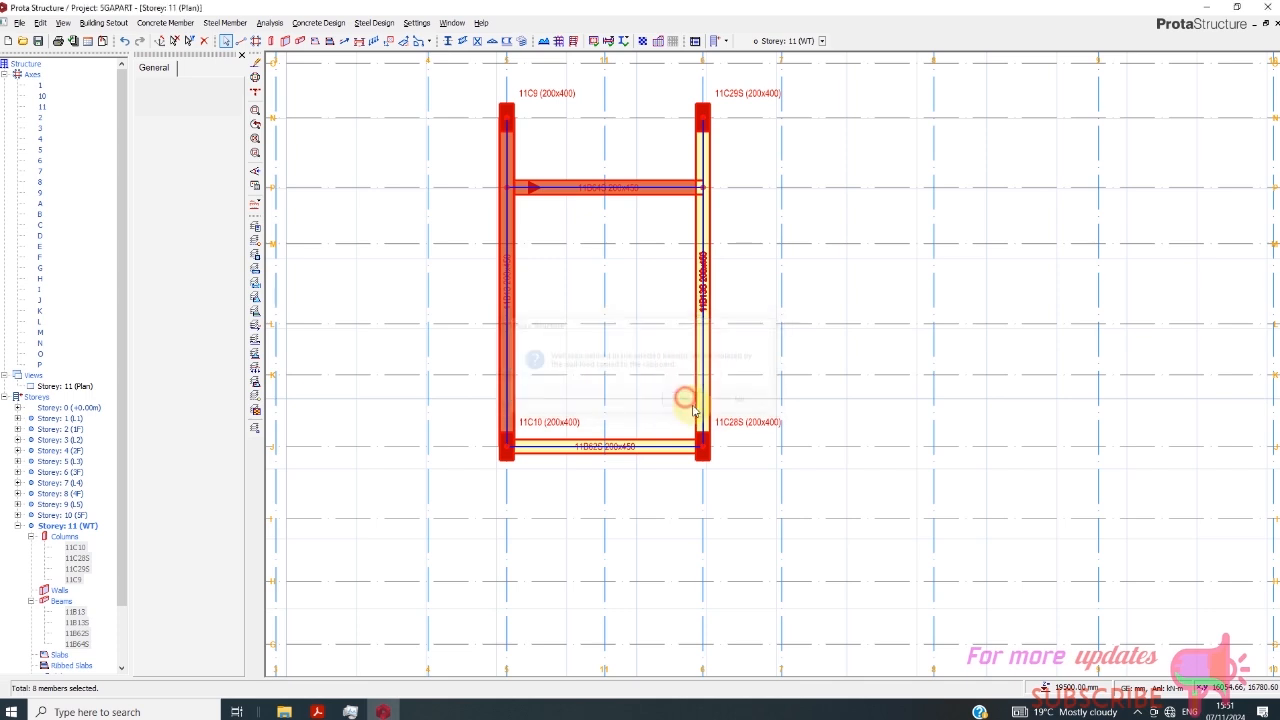
- Delete the beam on axis P and insert a 200x450 beam on axis N between axes 5 and 6
{"action": "left_click", "coordinate": [558, 195]}
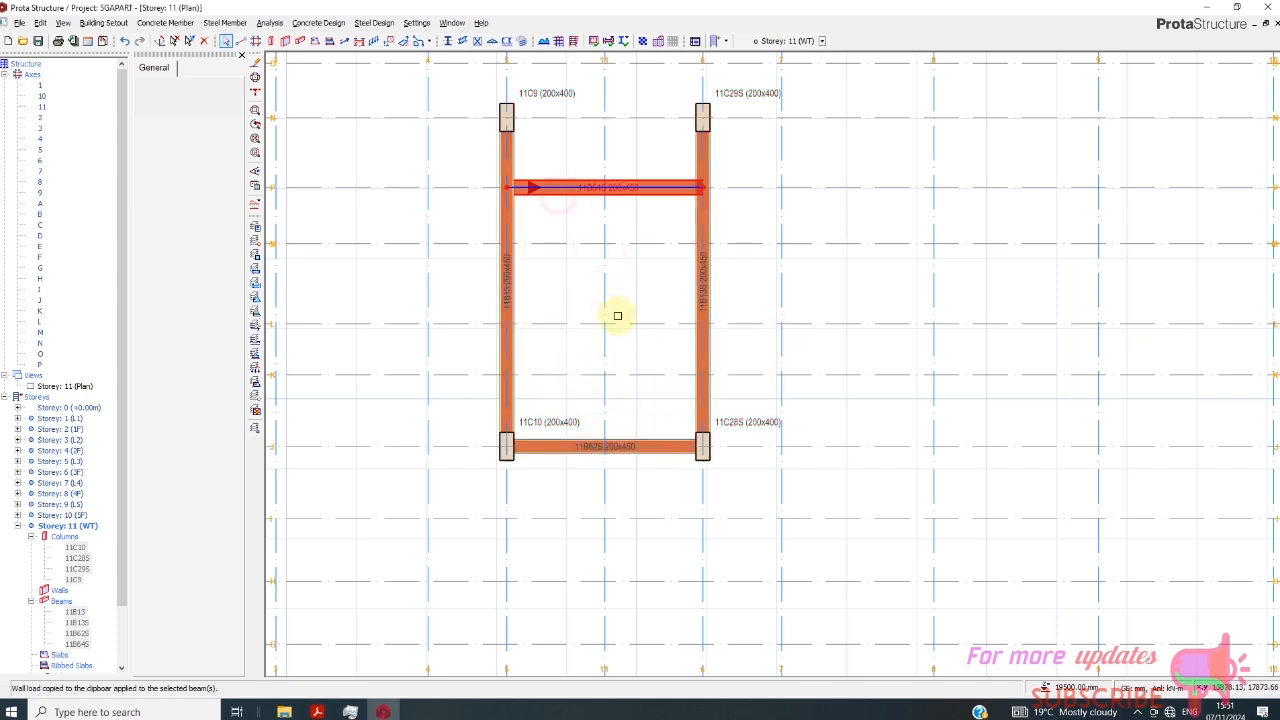
{"action": "key", "text": "Delete"}
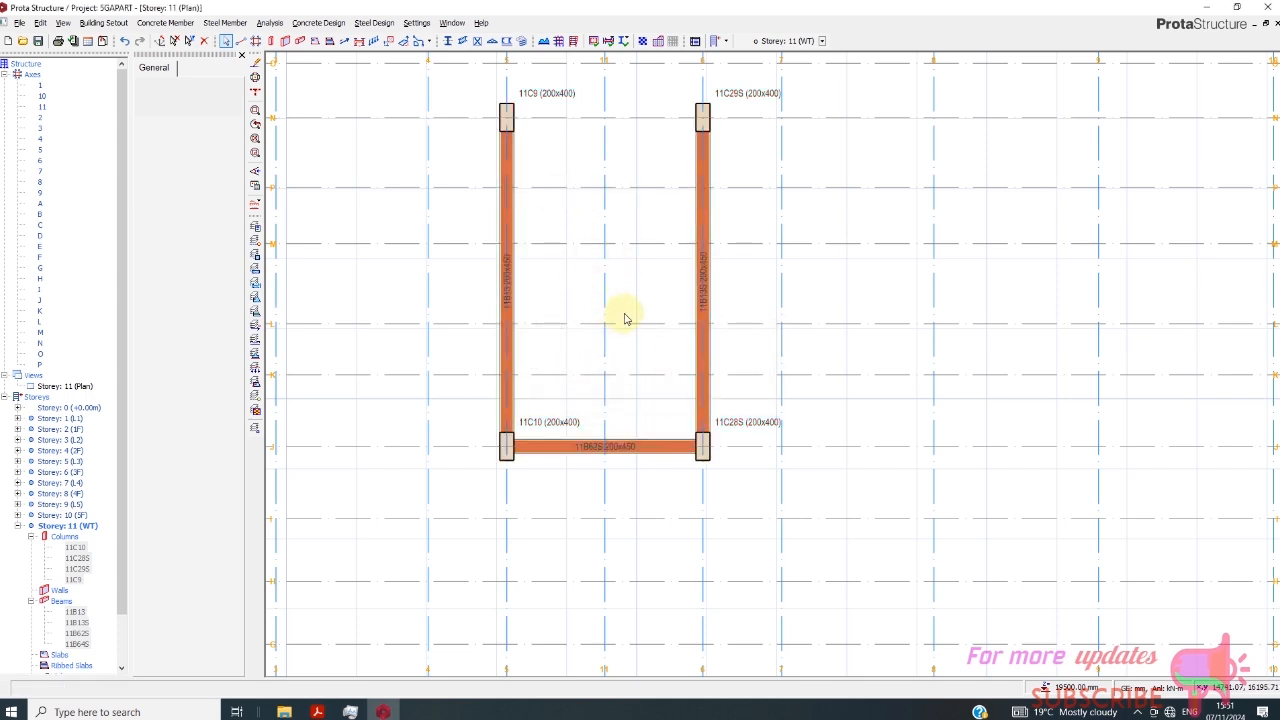
{"action": "scroll", "coordinate": [529, 329], "scroll_direction": "down", "scroll_amount": 1}
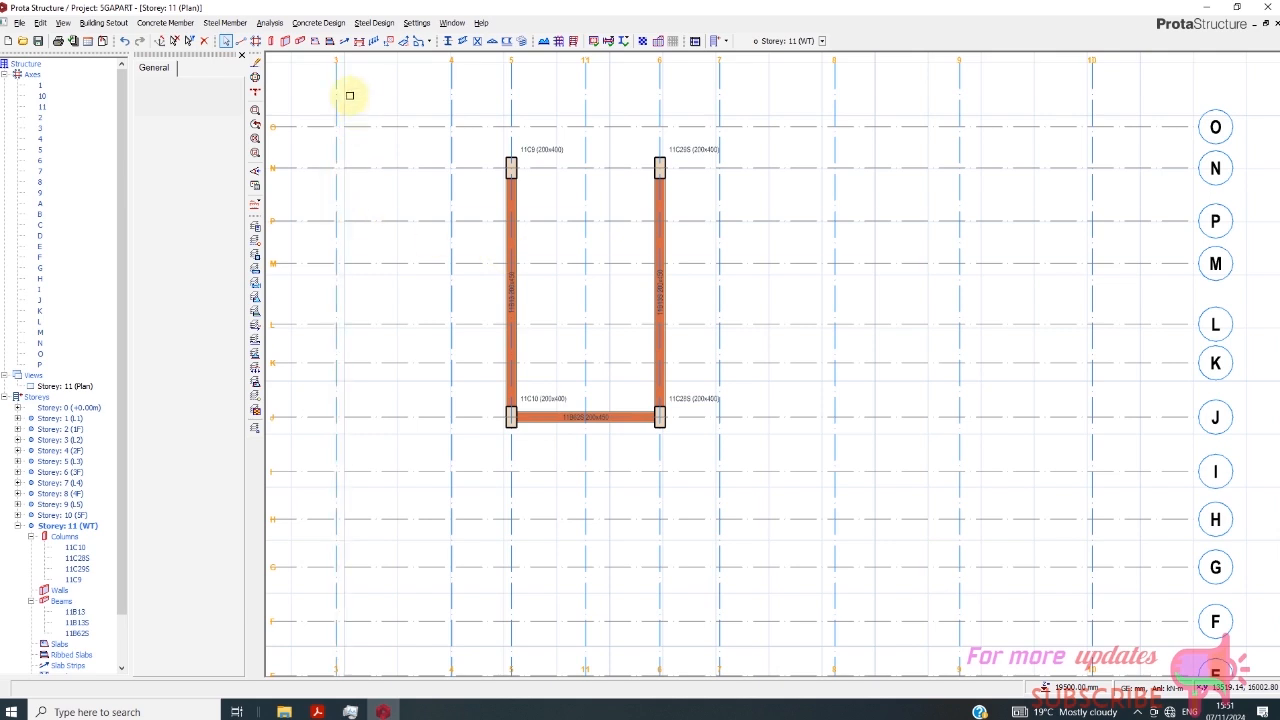
{"action": "left_click", "coordinate": [511, 168]}
{"action": "left_click", "coordinate": [664, 171]}
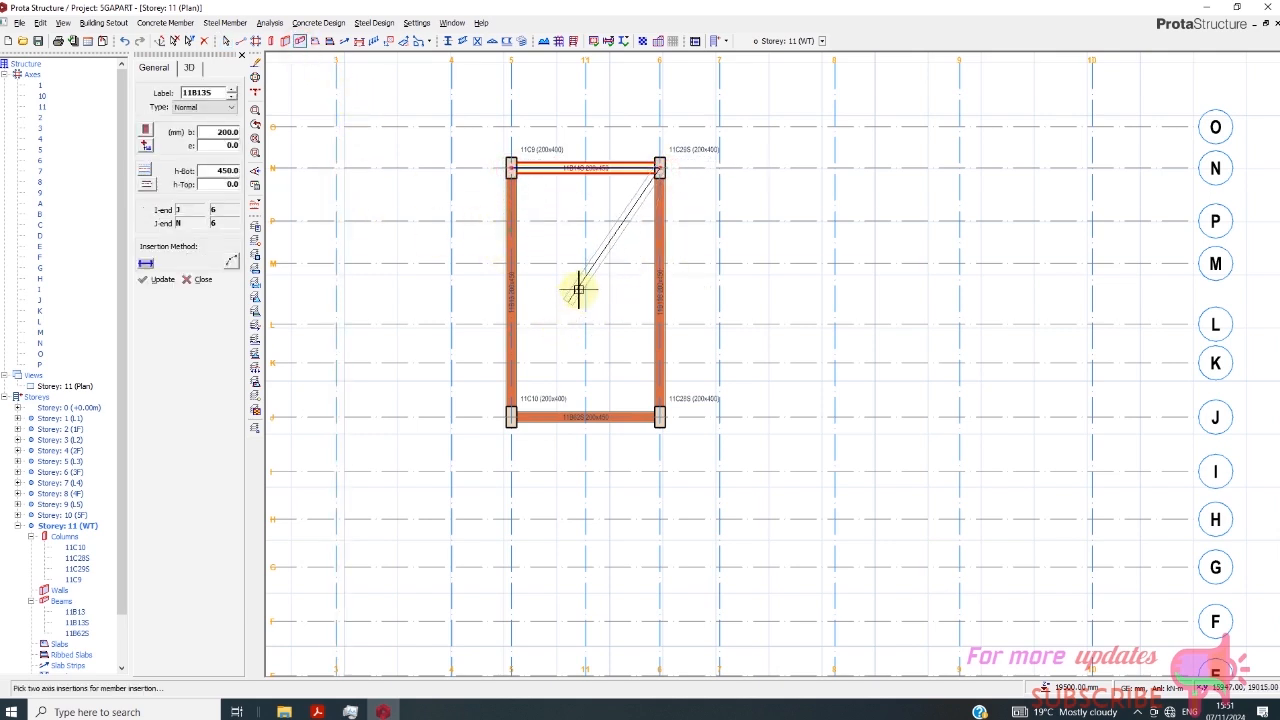
{"action": "right_click", "coordinate": [577, 289]}
- Insert a 200x450 beam midway between axes J and N, spanning perpendicularly between the beams on axes 5 and 6
{"action": "left_click", "coordinate": [551, 292]}
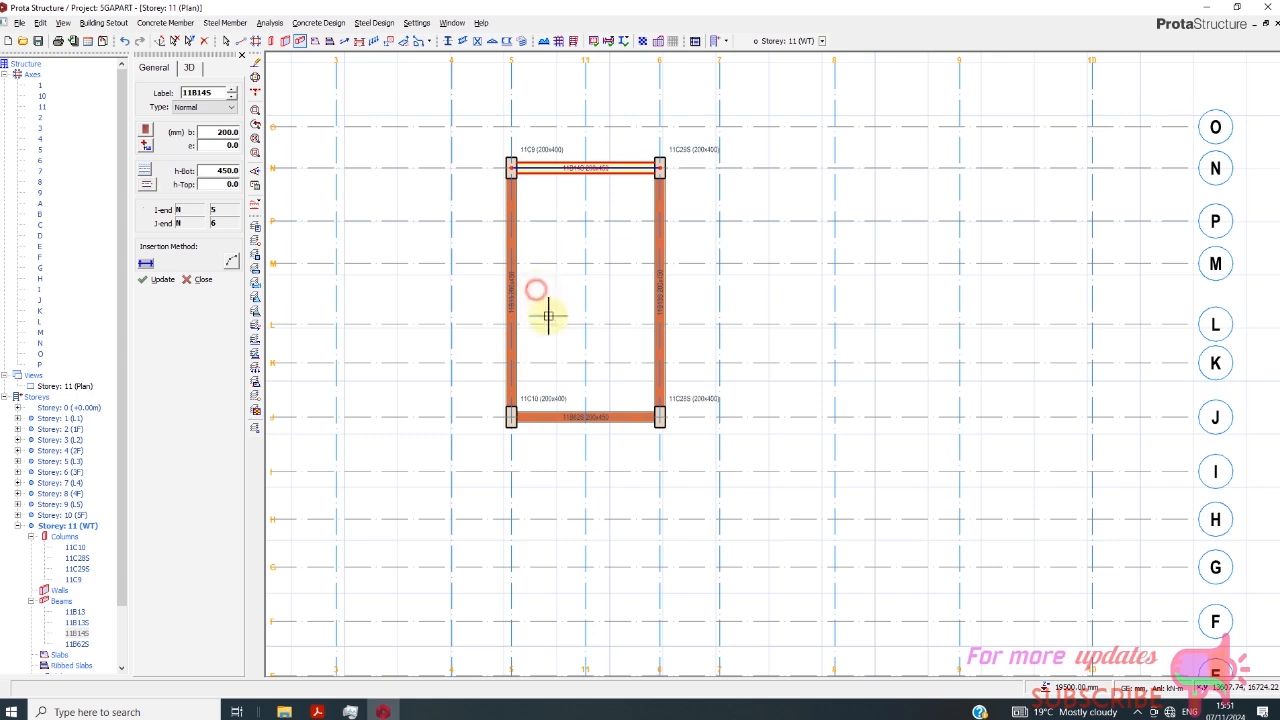
{"action": "left_click", "coordinate": [549, 316]}
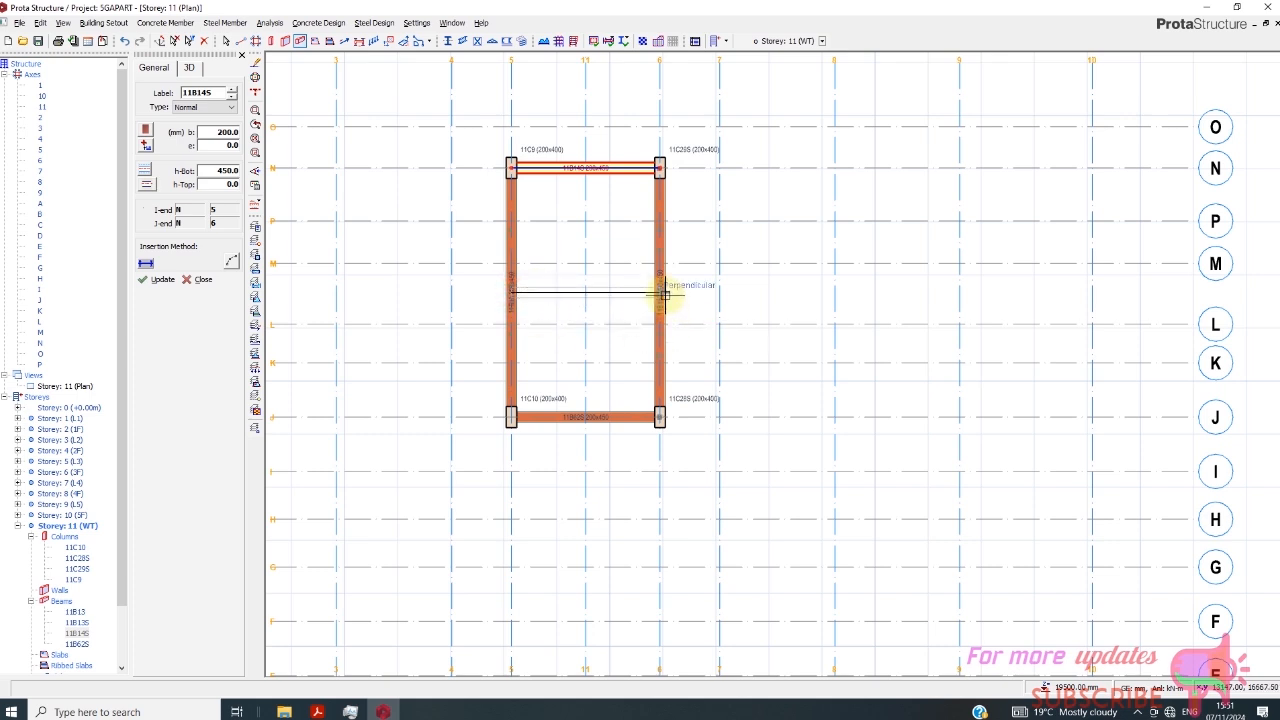
{"action": "left_click", "coordinate": [661, 290]}
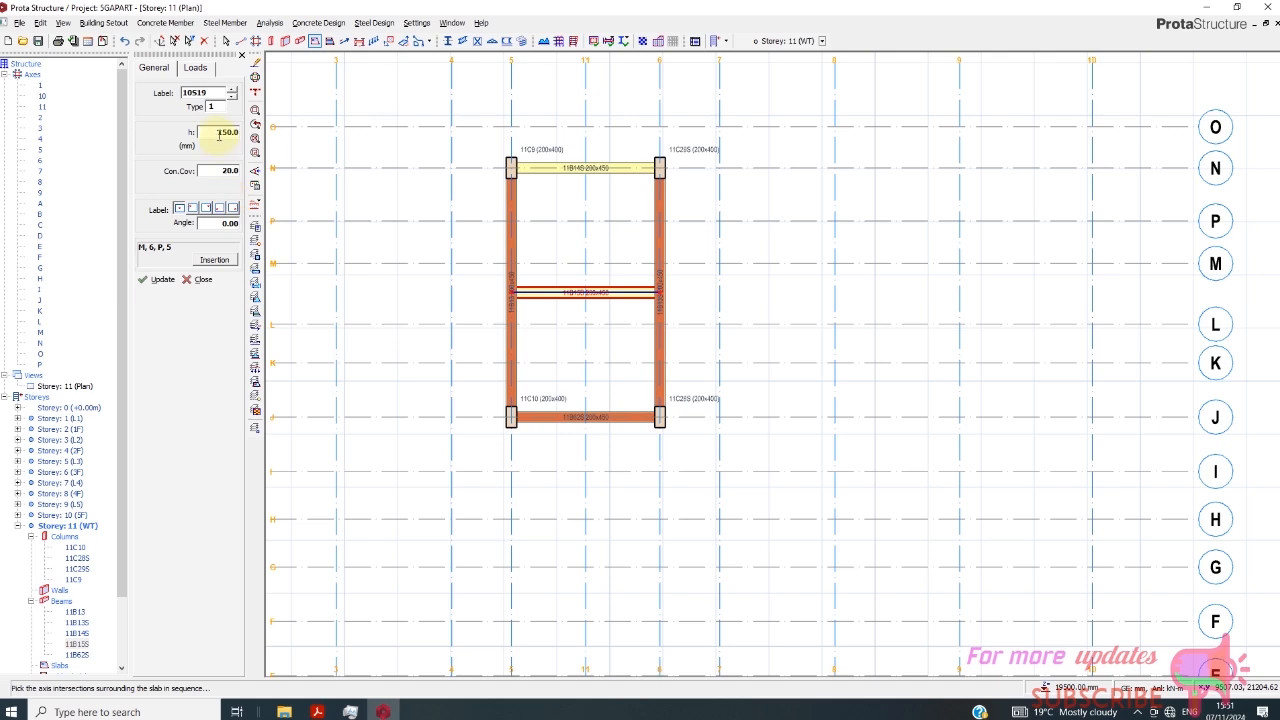
- Set the slab depth to 175 mm, with user-entered loads of 10 kN/m2 dead and 1.5 kN/m2 imposed
{"action": "double_click", "coordinate": [219, 135]}
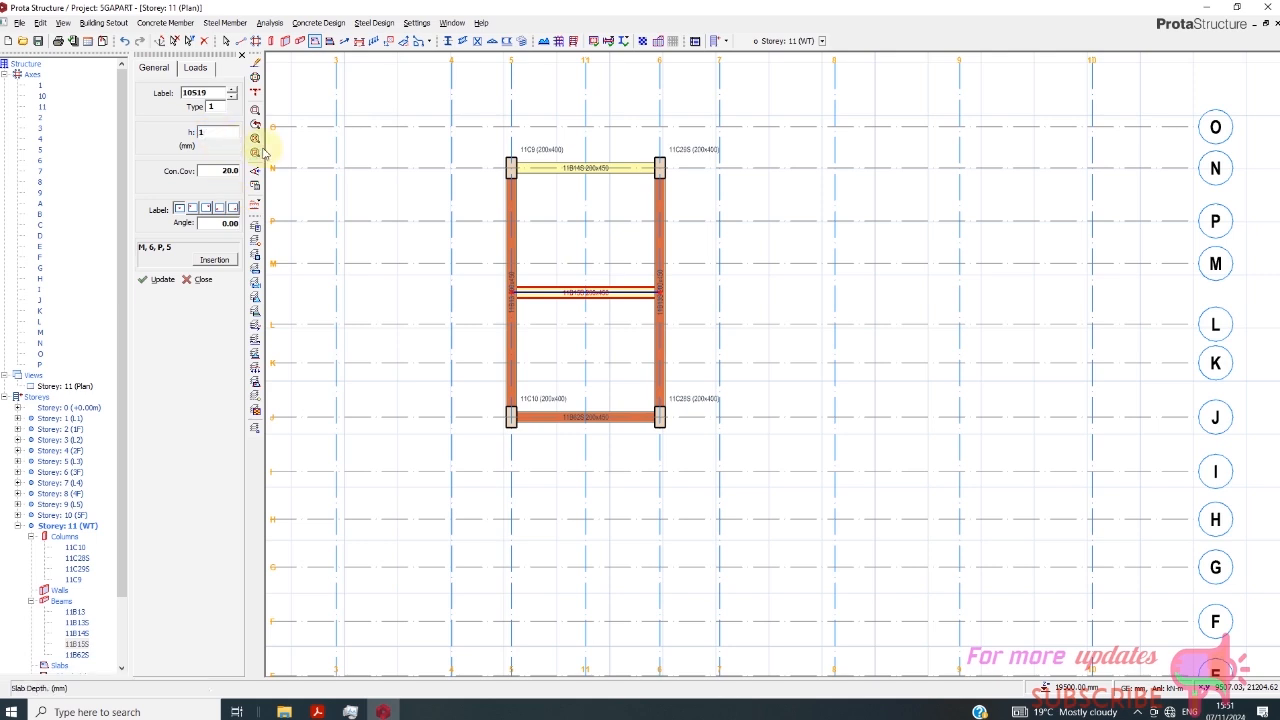
{"action": "left_click", "coordinate": [186, 68]}
{"action": "left_click", "coordinate": [218, 134]}
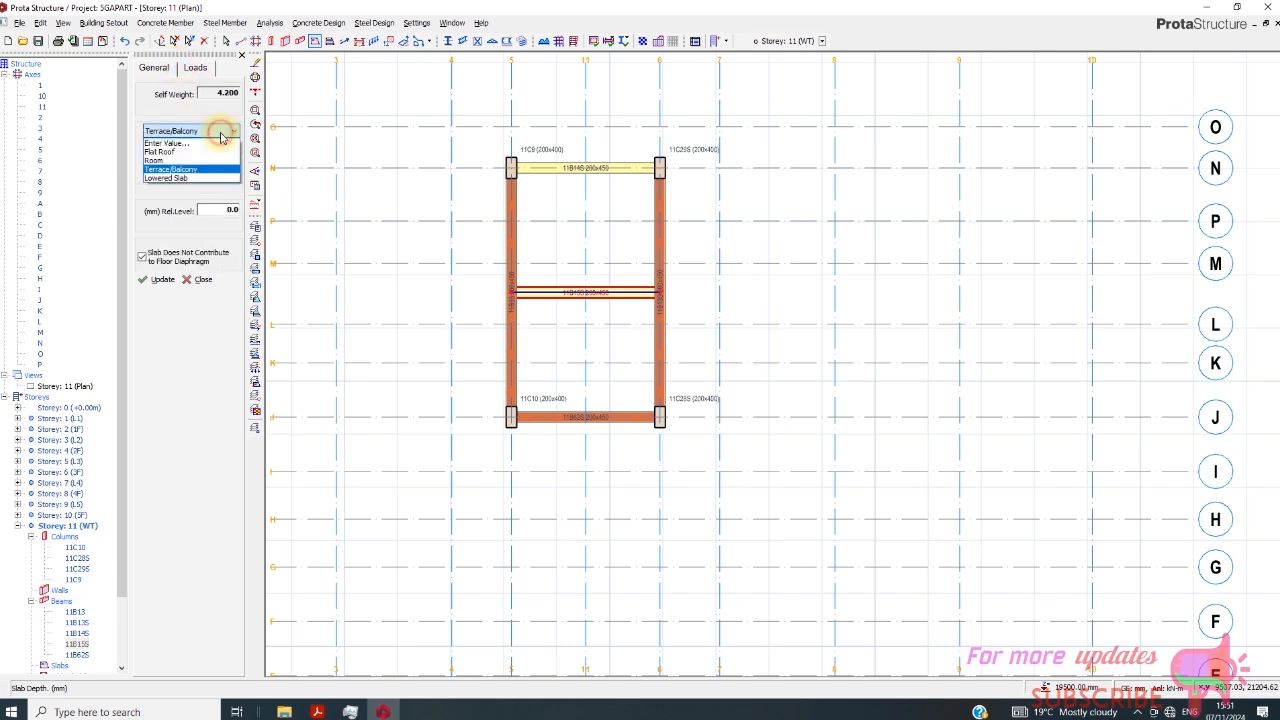
{"action": "left_click", "coordinate": [217, 148]}
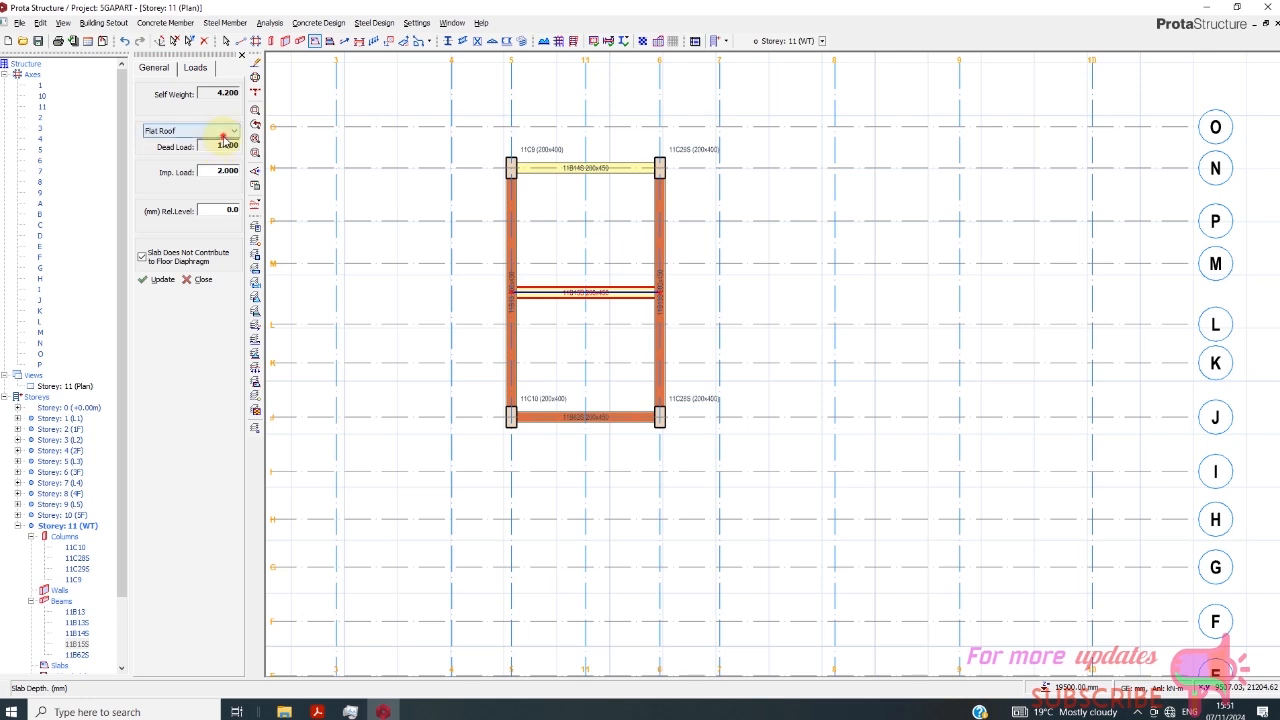
{"action": "left_click", "coordinate": [223, 135]}
{"action": "left_click", "coordinate": [217, 142]}
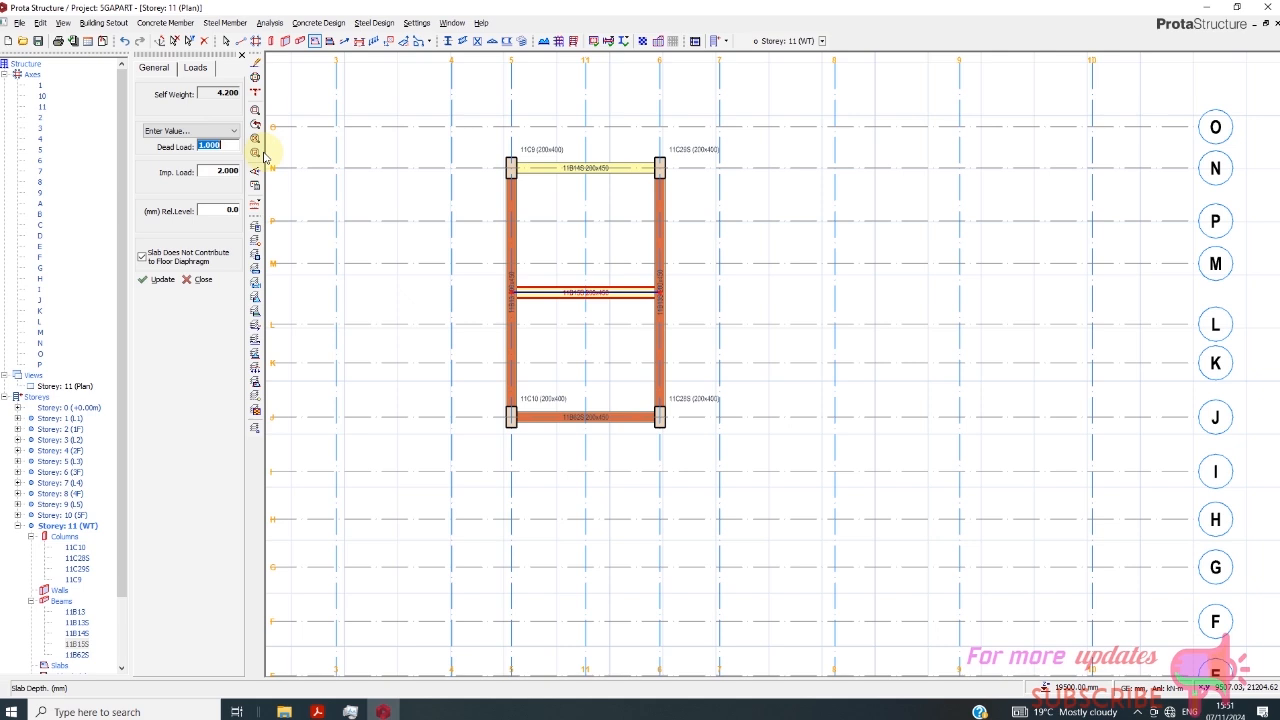
{"action": "left_click", "coordinate": [213, 172]}
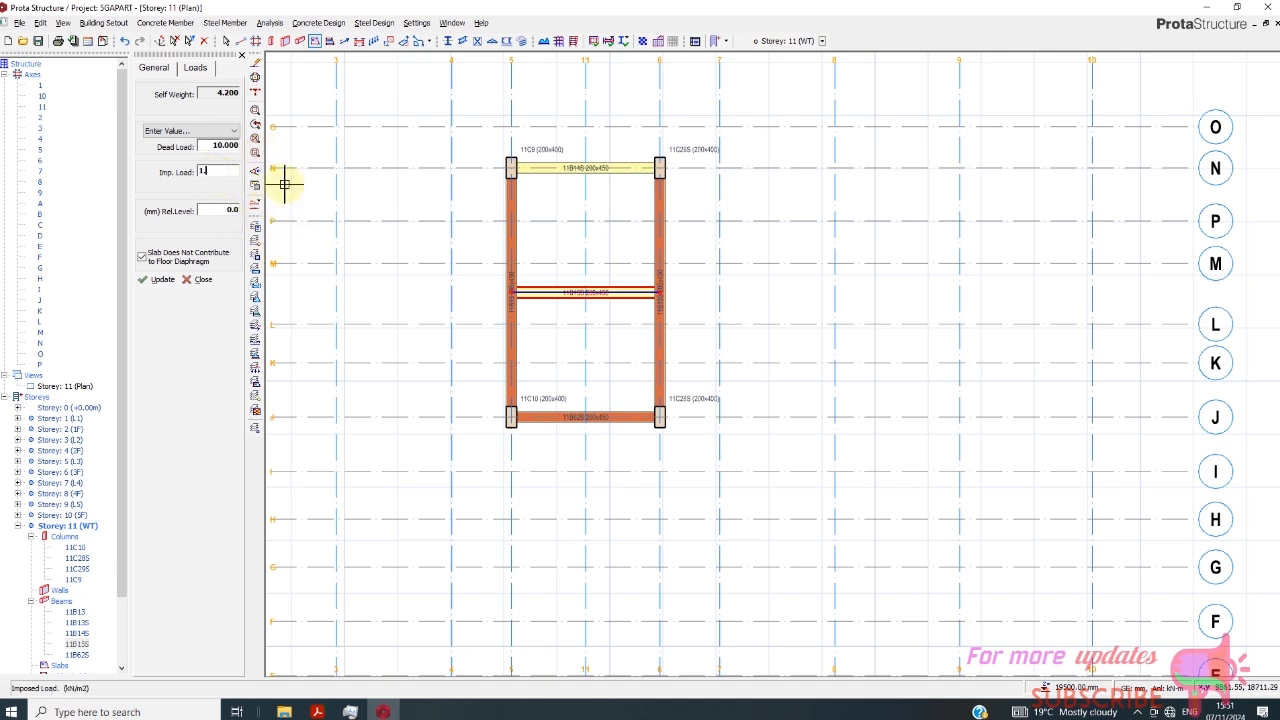
{"action": "left_click", "coordinate": [550, 226]}
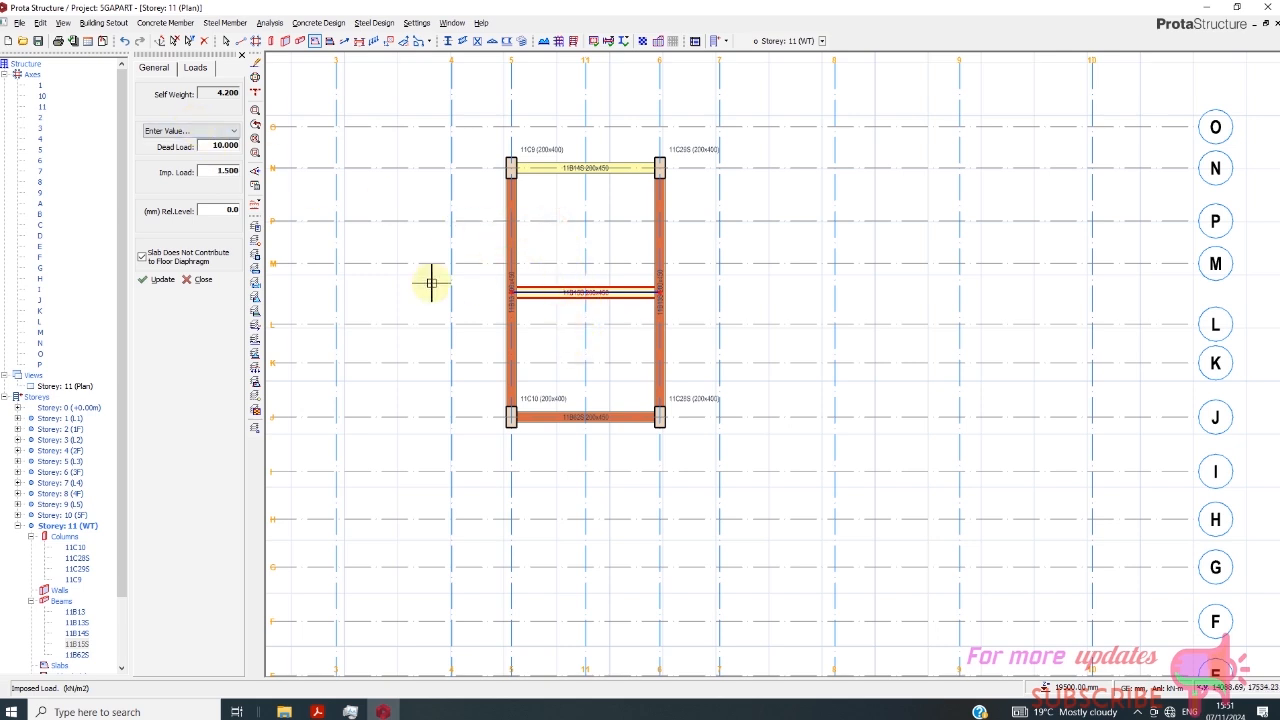
- Insert slabs by beam region in the two Storey 11 panels between axes 5 and 6, and close Slab Insertion
{"action": "left_click", "coordinate": [163, 69]}
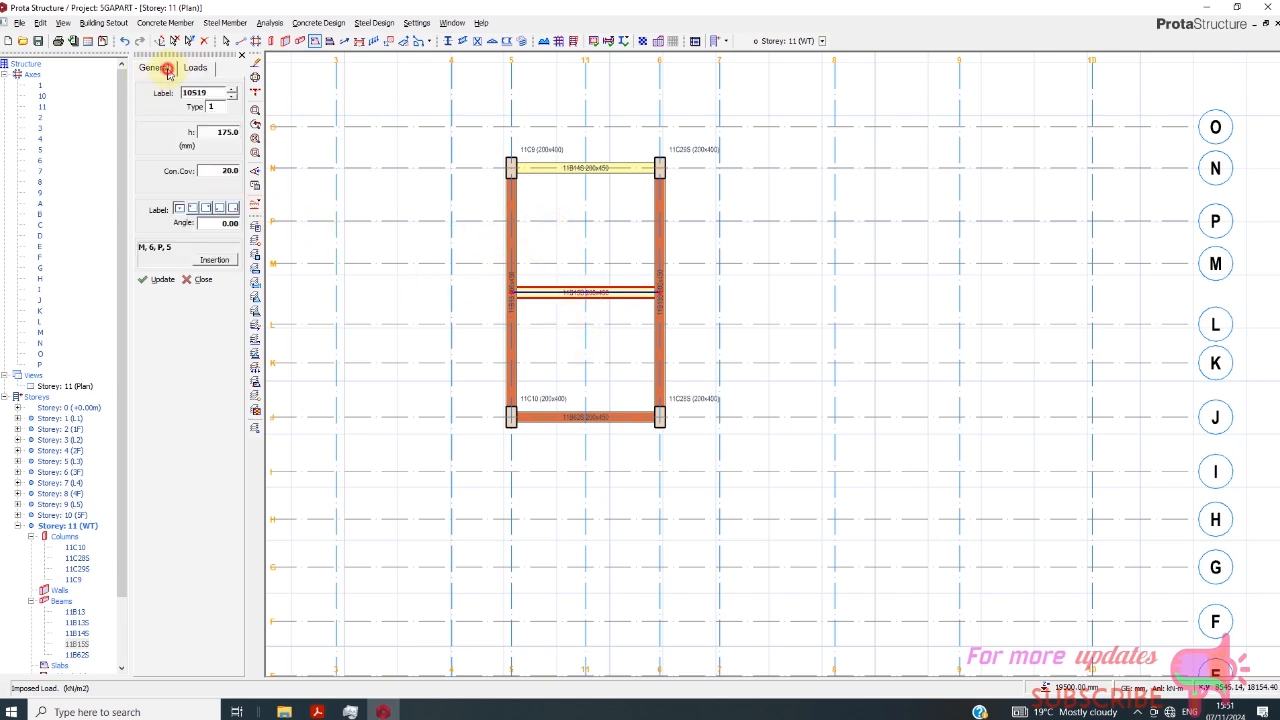
{"action": "left_click", "coordinate": [214, 259]}
{"action": "left_click", "coordinate": [138, 131]}
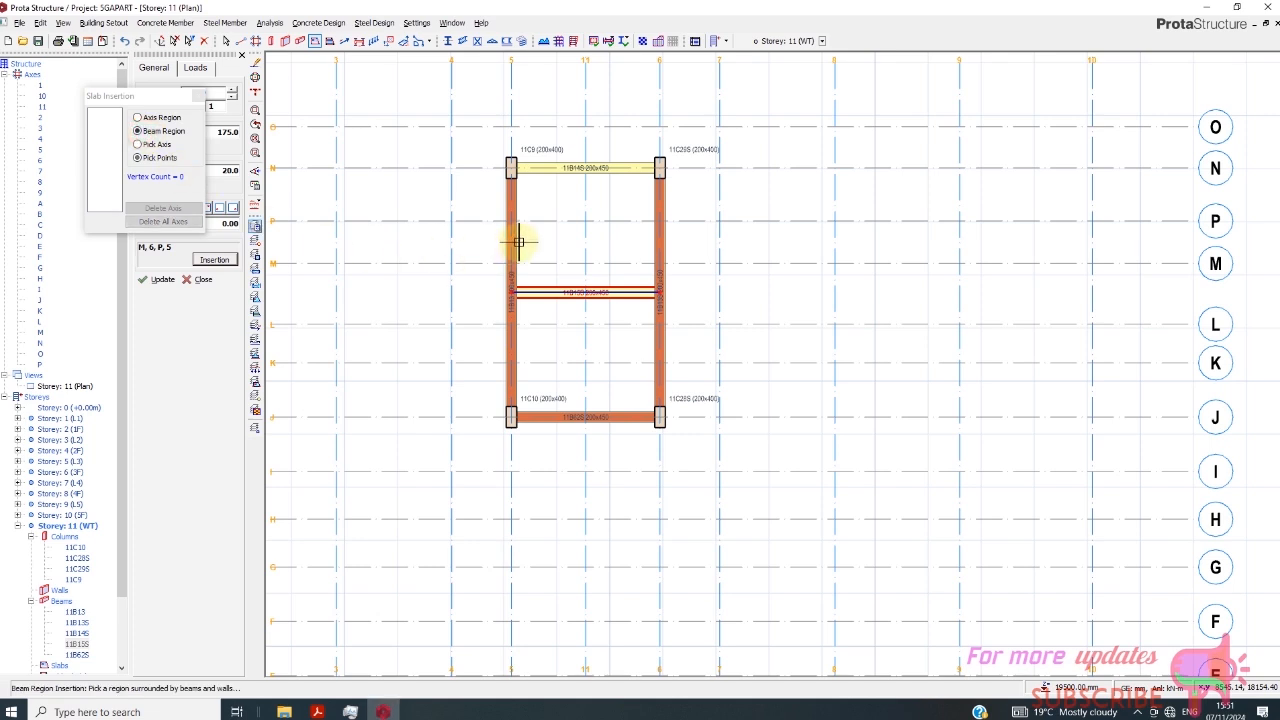
{"action": "left_click", "coordinate": [565, 245]}
{"action": "left_click", "coordinate": [571, 354]}
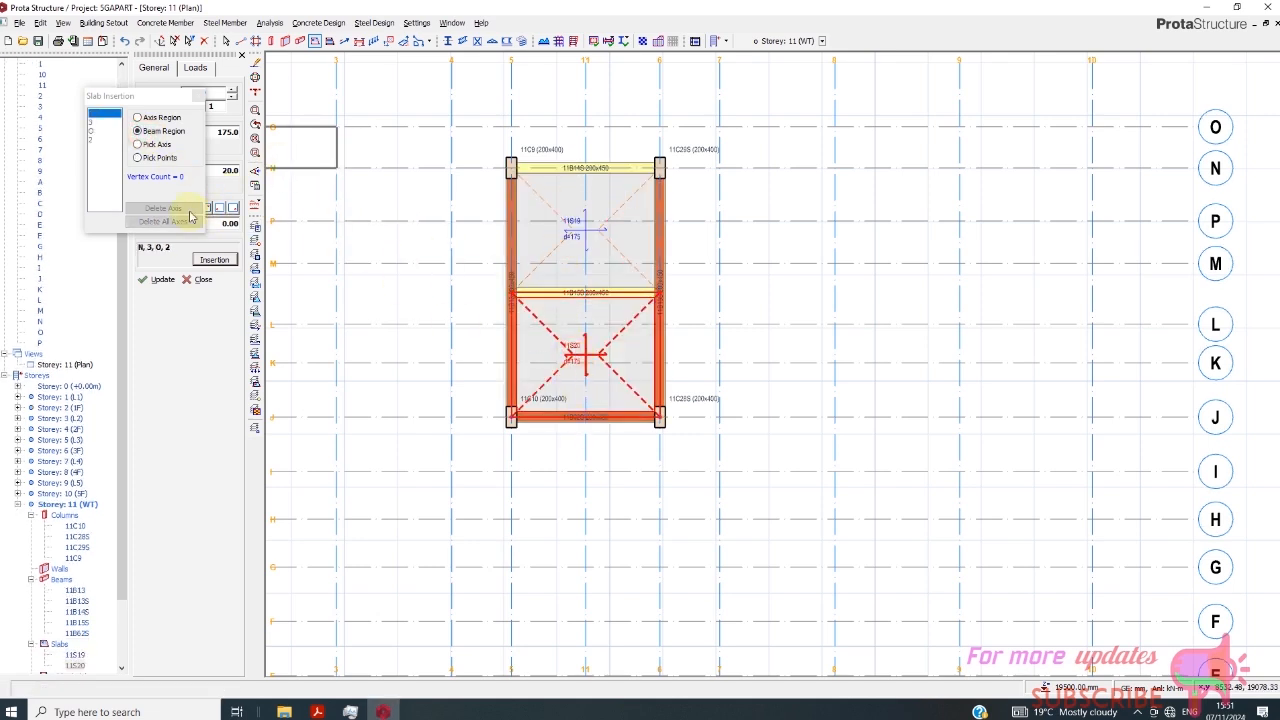
{"action": "left_click", "coordinate": [197, 100]}
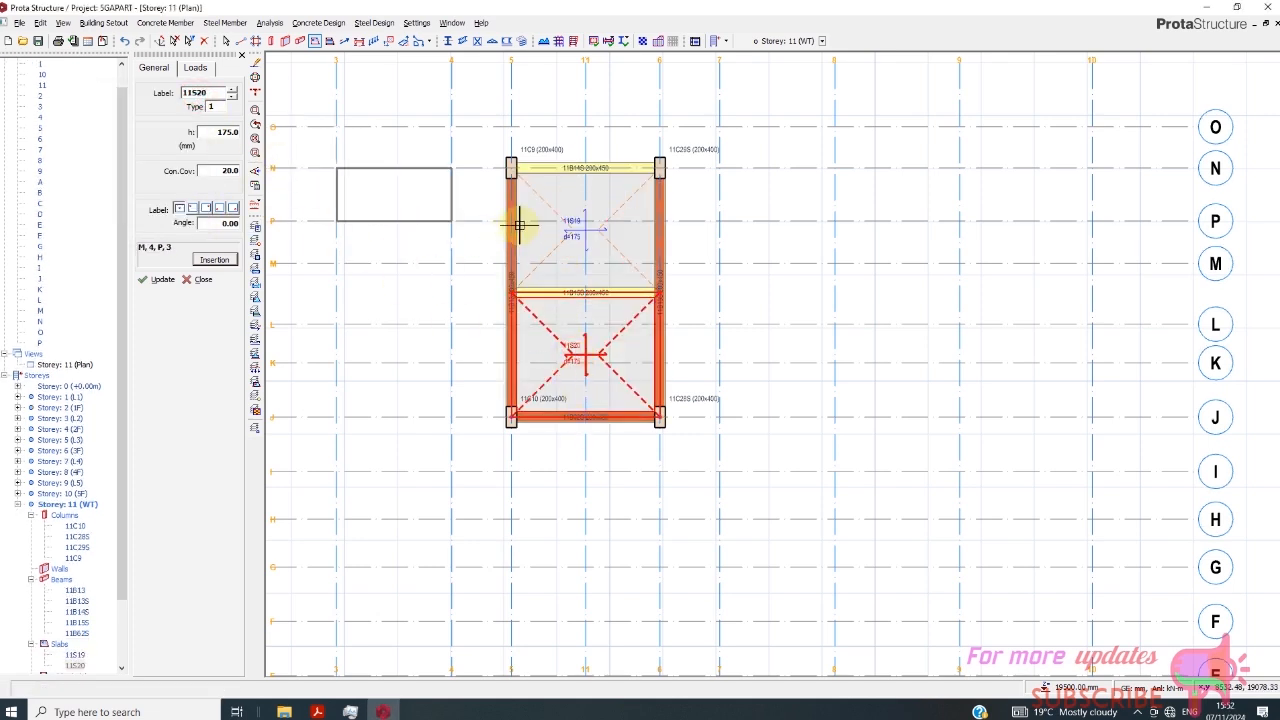
{"action": "scroll", "coordinate": [543, 230], "scroll_direction": "down", "scroll_amount": 2}
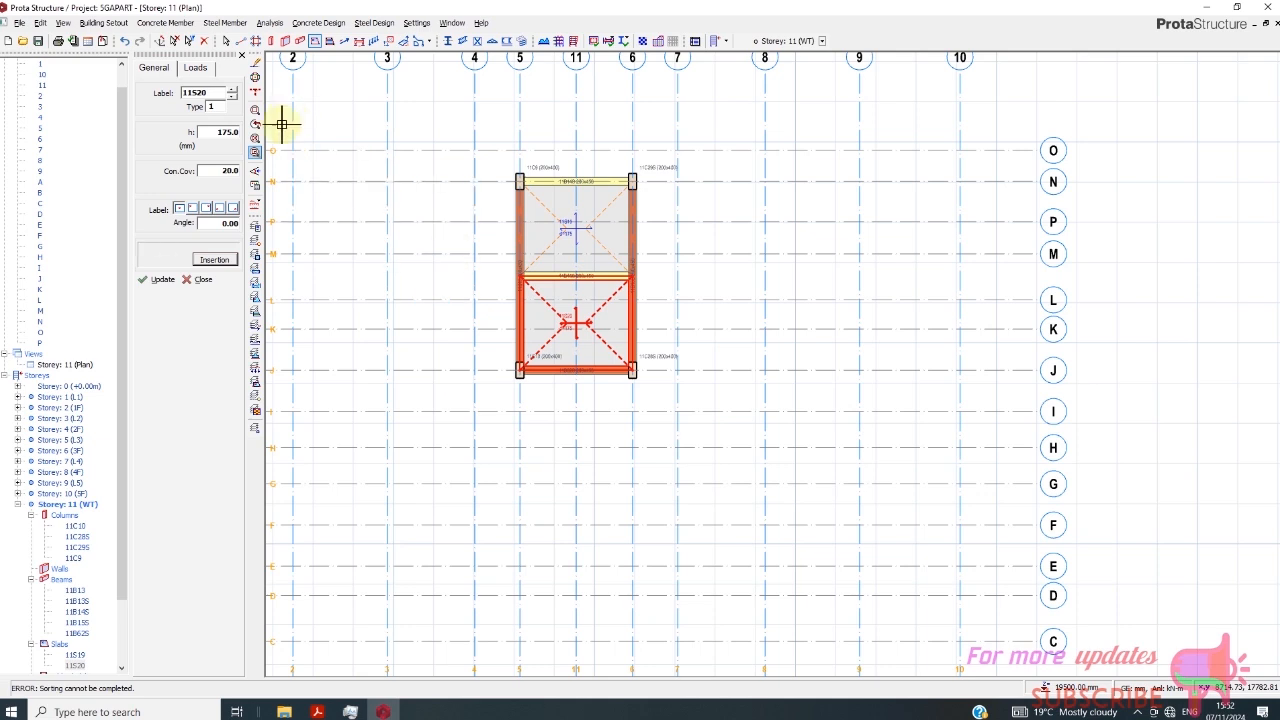
- Rerun the Building Model Check for all storeys from Building Analysis, and close both dialogs
{"action": "left_click", "coordinate": [75, 366]}
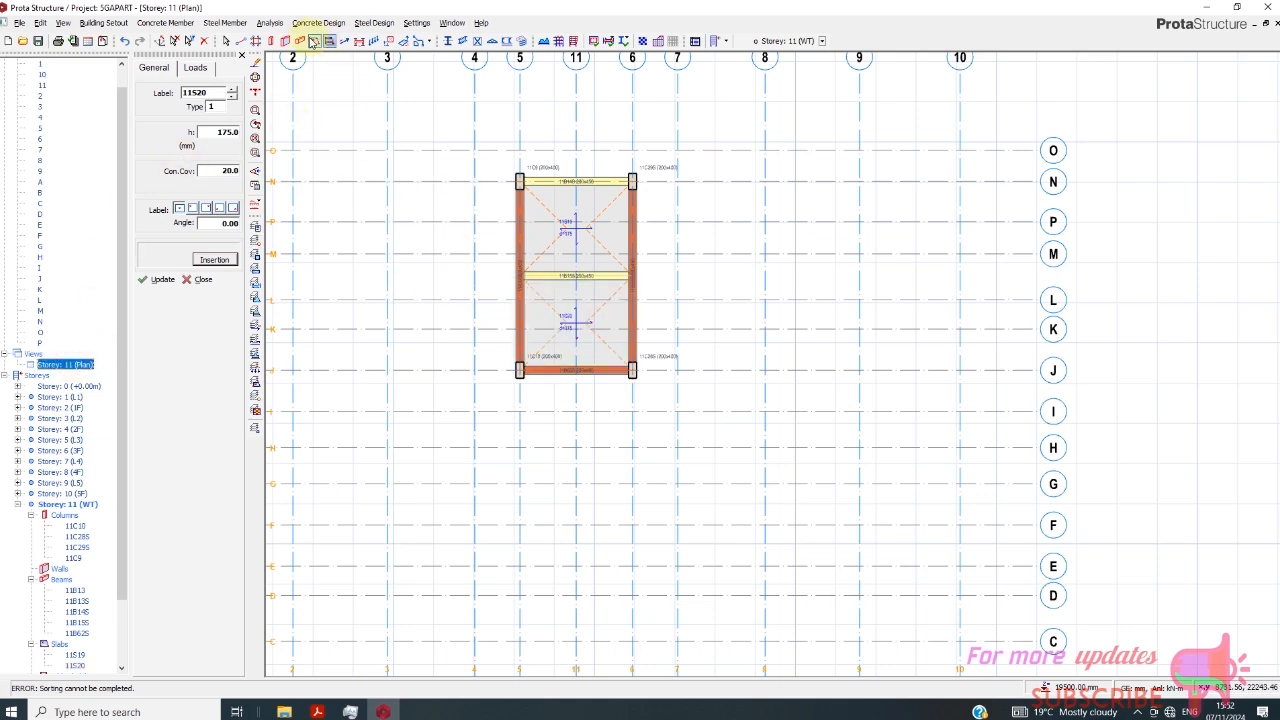
{"action": "left_click", "coordinate": [270, 22]}
{"action": "left_click", "coordinate": [287, 52]}
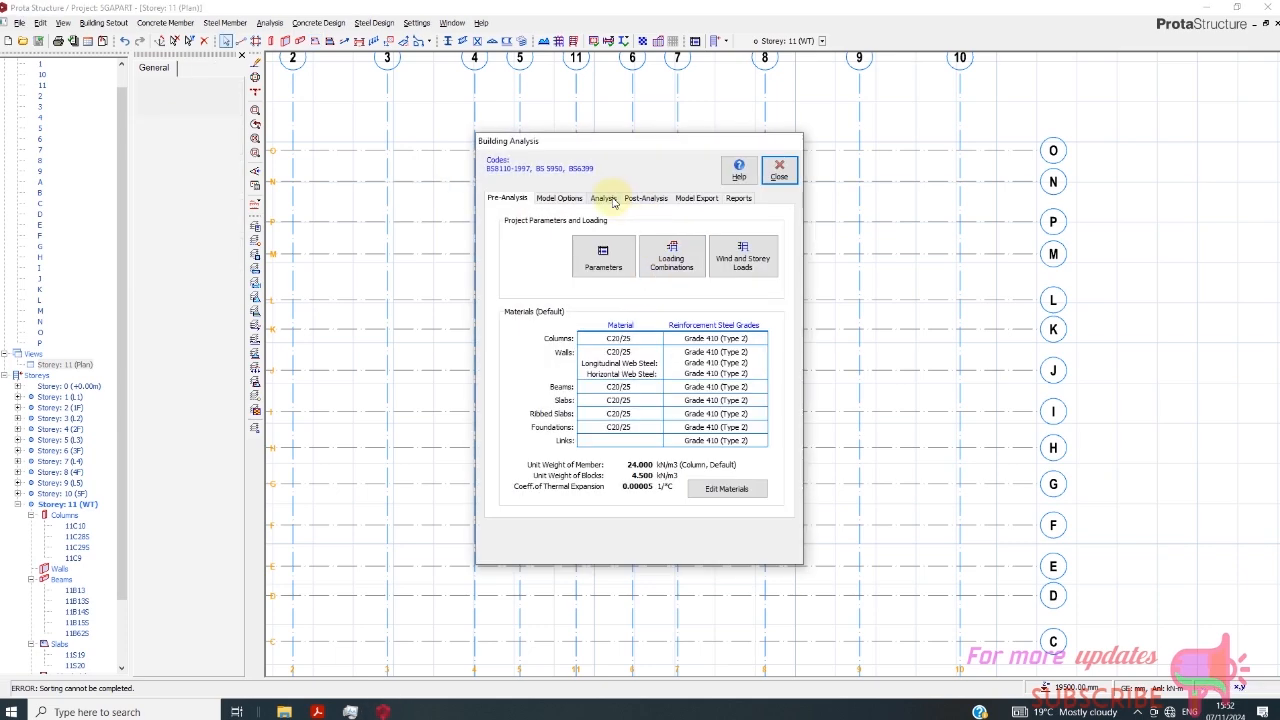
{"action": "left_click", "coordinate": [603, 198]}
{"action": "left_click", "coordinate": [650, 238]}
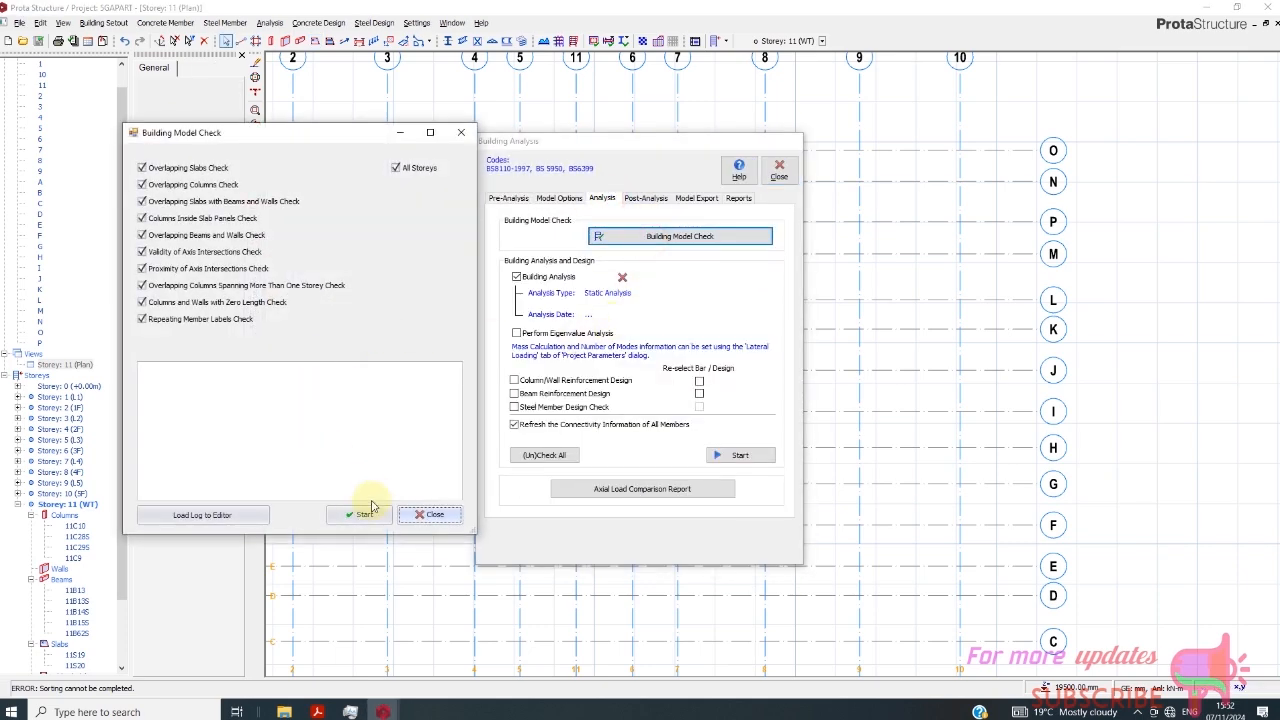
{"action": "left_click", "coordinate": [364, 514]}
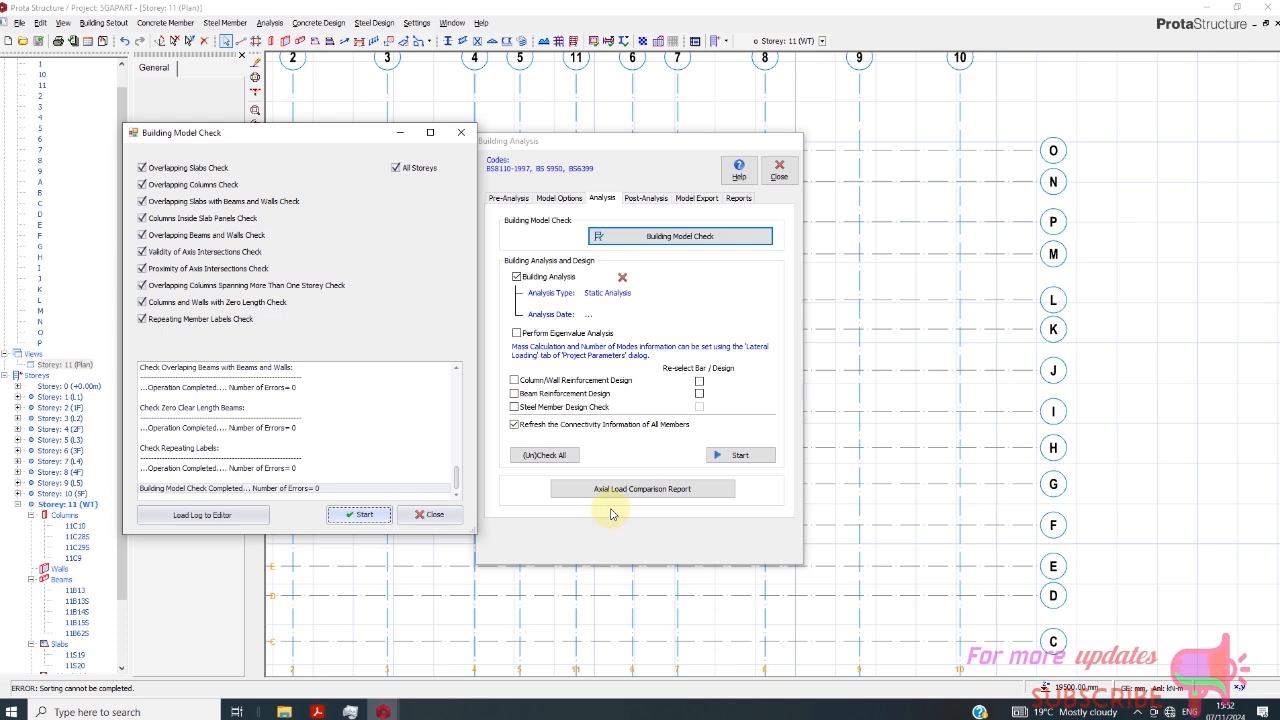
{"action": "left_click", "coordinate": [433, 515]}
{"action": "left_click", "coordinate": [779, 170]}
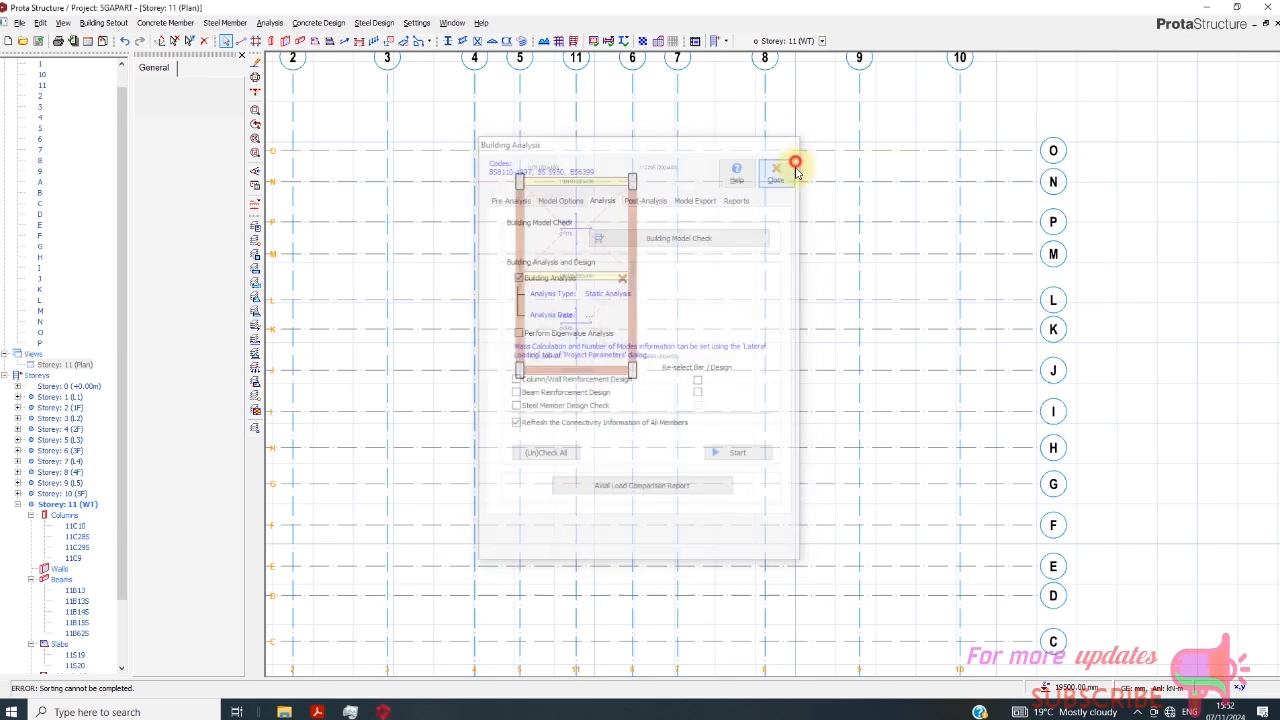
- Switch the Storey 11 view from plan to 3D and examine the whole building, including from the front
{"action": "right_click", "coordinate": [75, 364]}
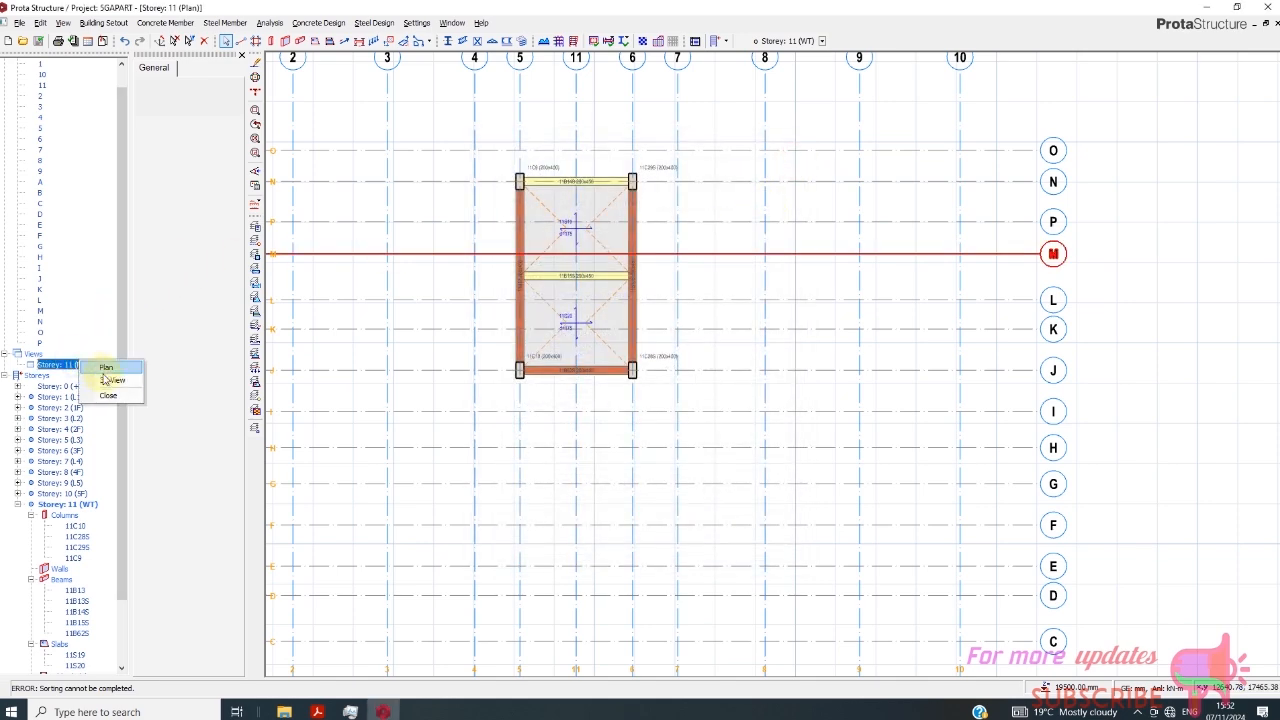
{"action": "left_click", "coordinate": [108, 376]}
{"action": "scroll", "coordinate": [877, 355], "scroll_direction": "down", "scroll_amount": 1}
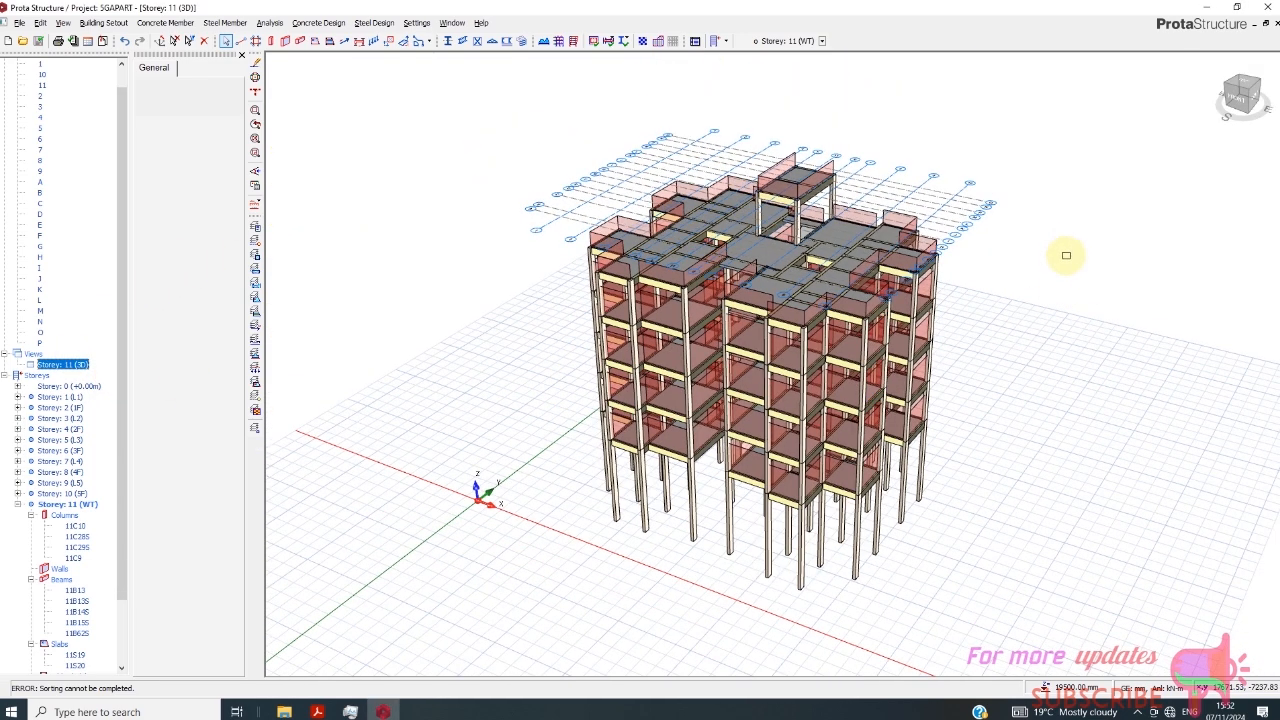
{"action": "scroll", "coordinate": [1109, 236], "scroll_direction": "up", "scroll_amount": 1}
{"action": "left_click_drag", "start_coordinate": [1237, 100], "coordinate": [1097, 85]}
{"action": "scroll", "coordinate": [637, 177], "scroll_direction": "down", "scroll_amount": 1}
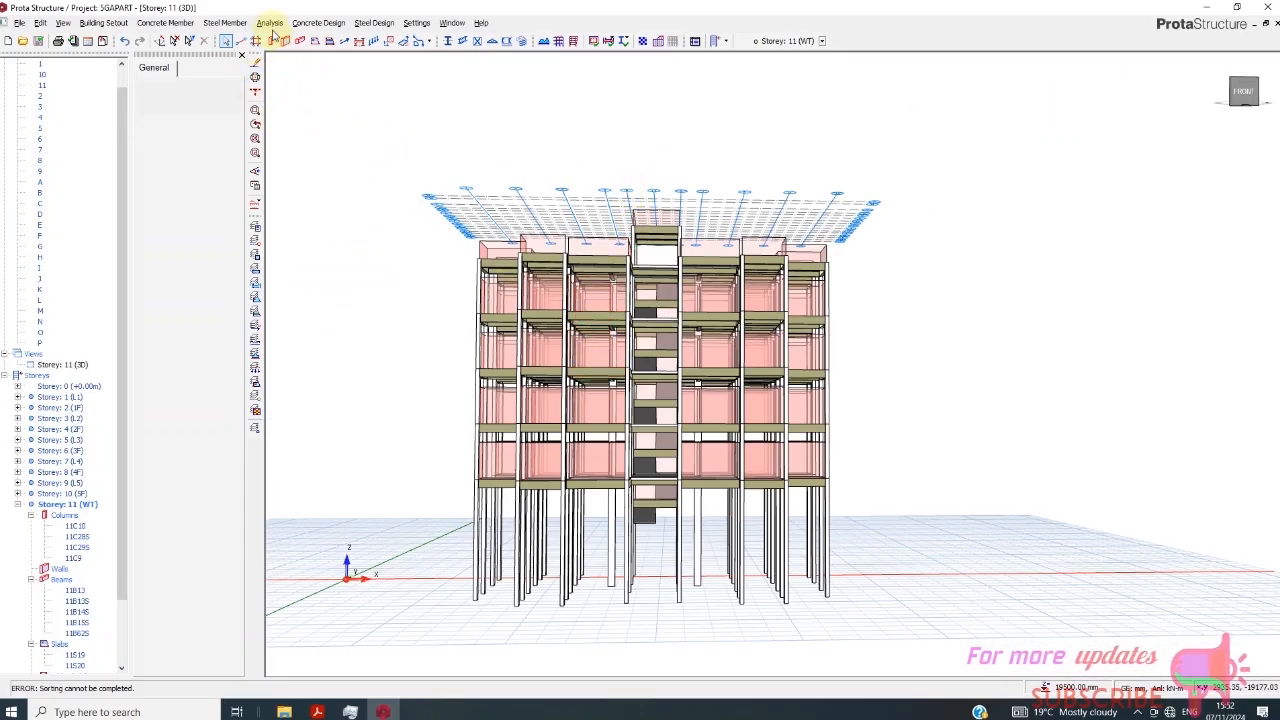
- Make Storey 10 (5F) the current storey and expand its member list in the structure tree
{"action": "left_click_drag", "start_coordinate": [1240, 86], "coordinate": [1256, 108]}
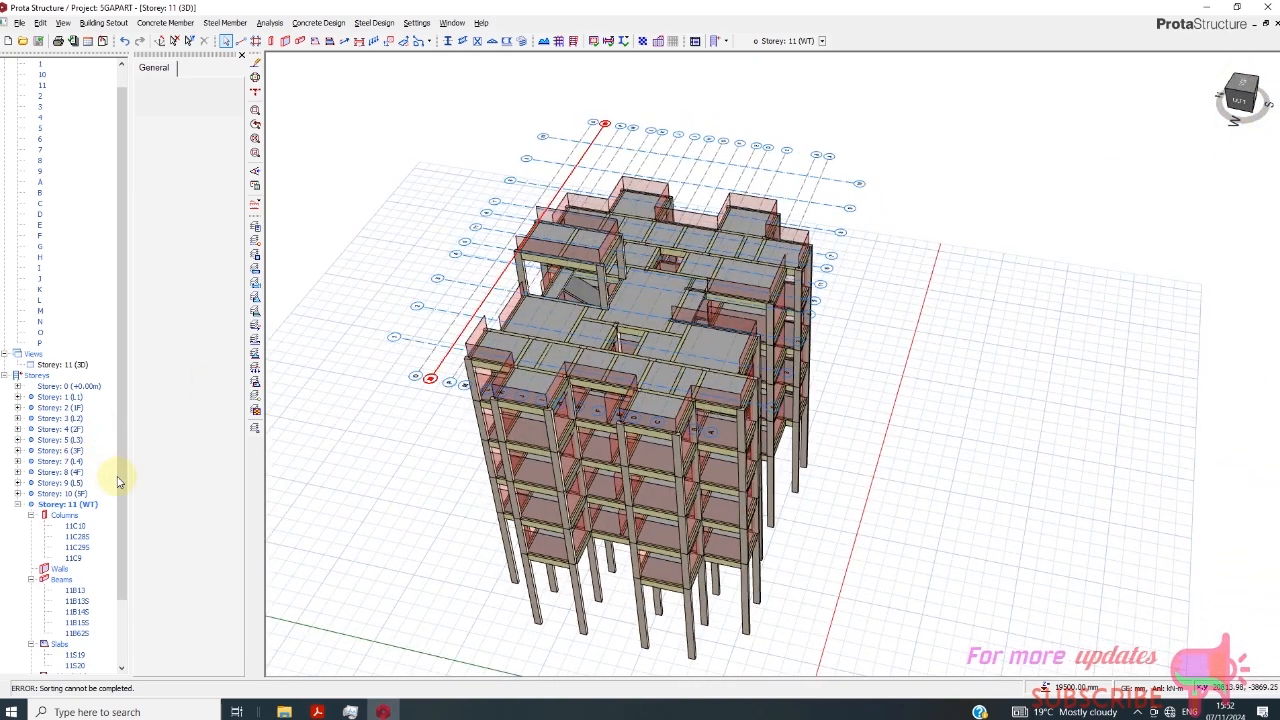
{"action": "left_click_drag", "start_coordinate": [120, 482], "coordinate": [117, 619]}
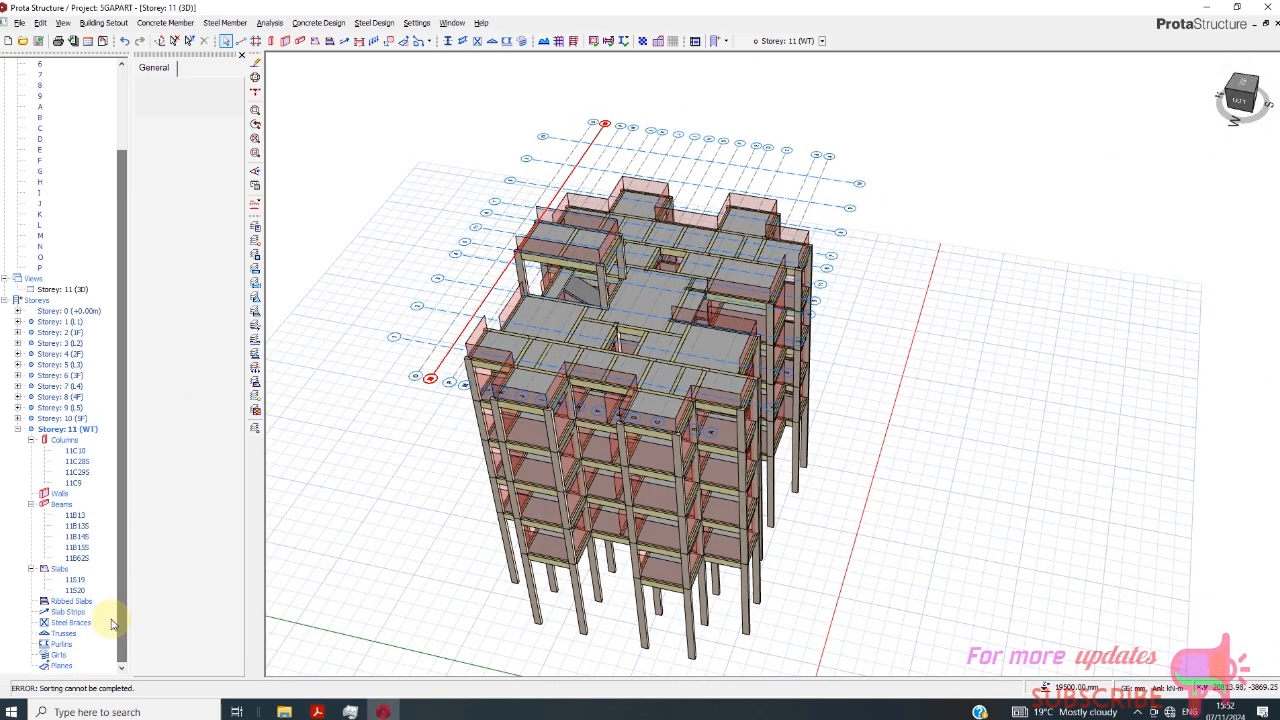
{"action": "left_click", "coordinate": [17, 424]}
{"action": "left_click", "coordinate": [18, 421]}
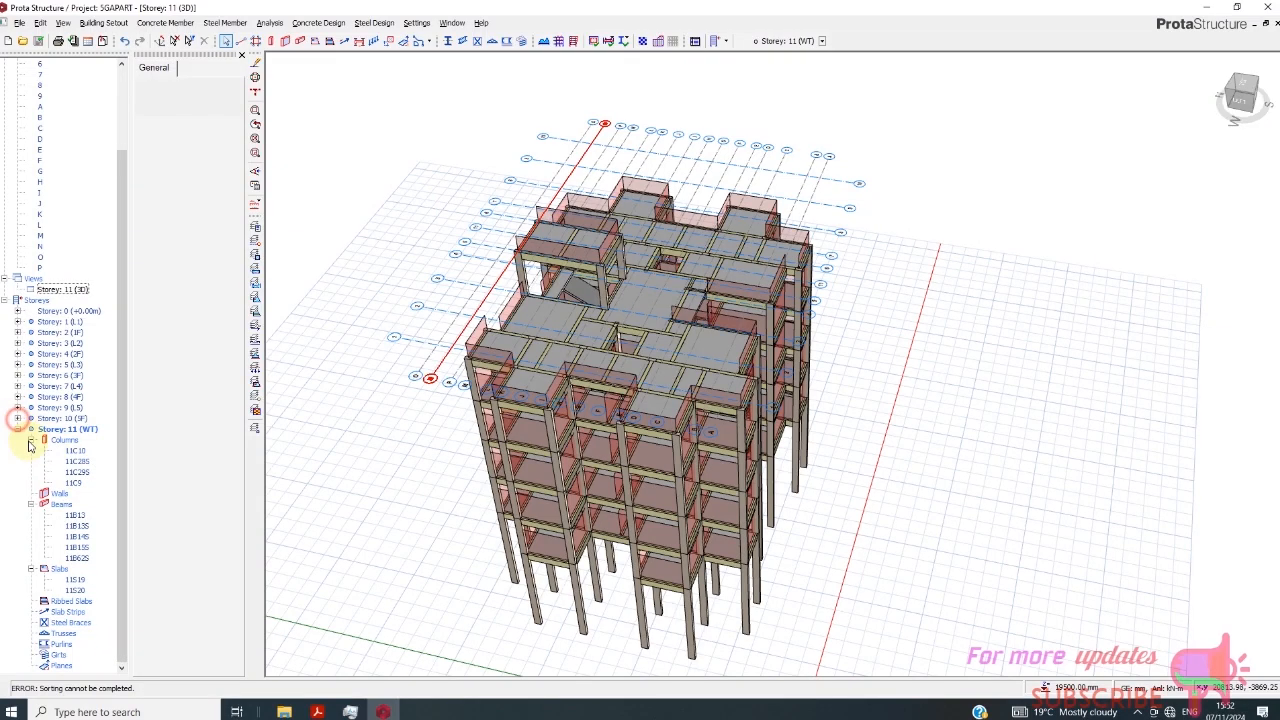
{"action": "left_click", "coordinate": [50, 428]}
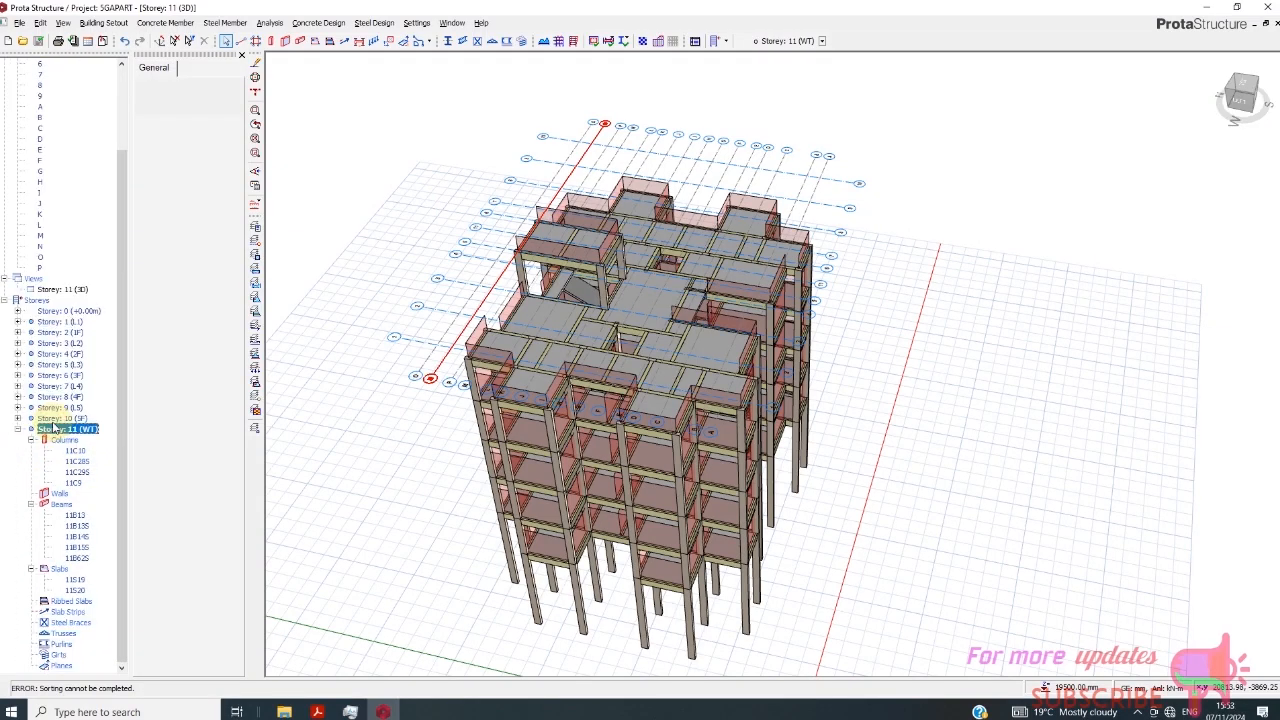
{"action": "left_click", "coordinate": [55, 419]}
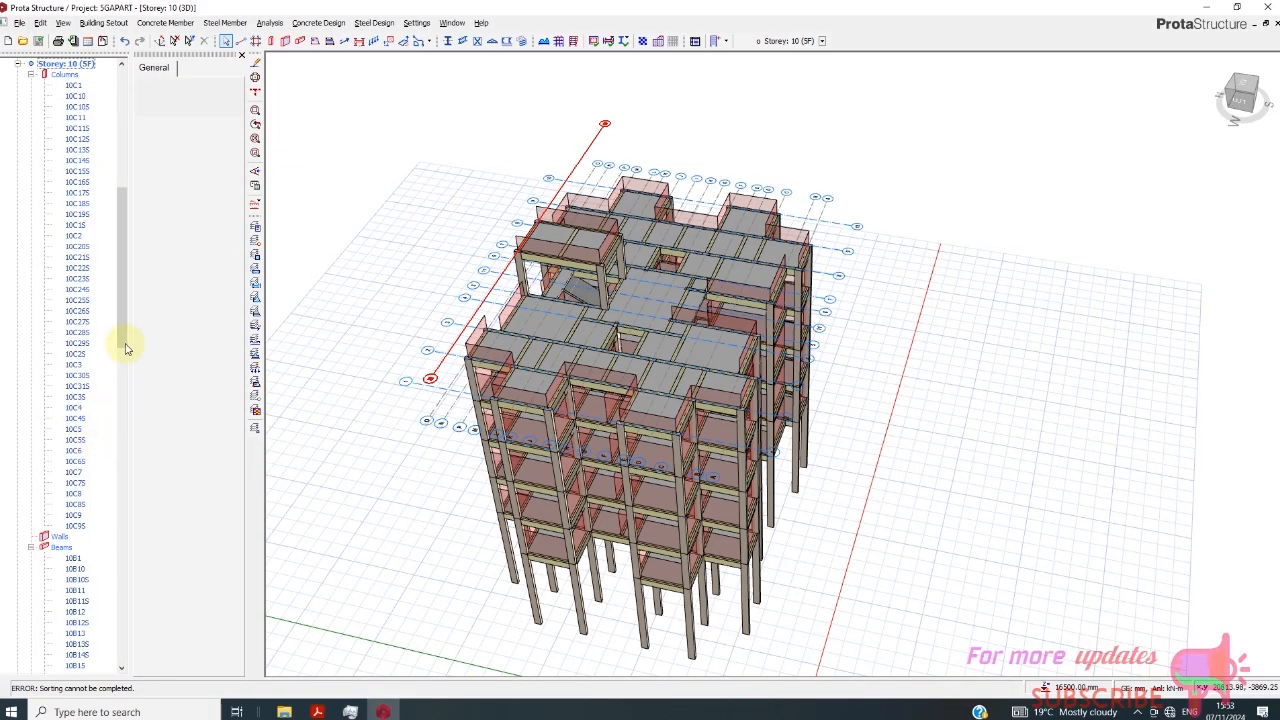
- Select all Storey 10 slabs, from 10S1 to the last one listed, and open them in the Slab Table
{"action": "left_click_drag", "start_coordinate": [120, 306], "coordinate": [120, 578]}
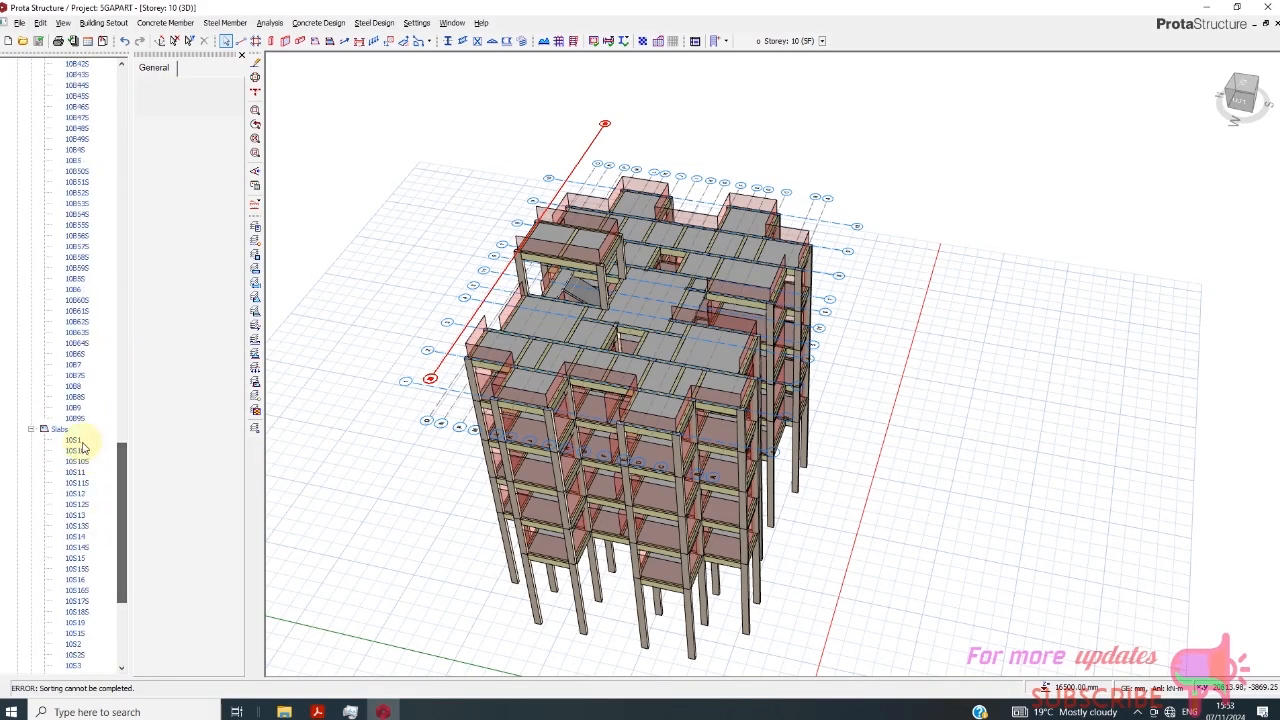
{"action": "left_click", "coordinate": [76, 440]}
{"action": "left_click_drag", "start_coordinate": [120, 518], "coordinate": [120, 590]}
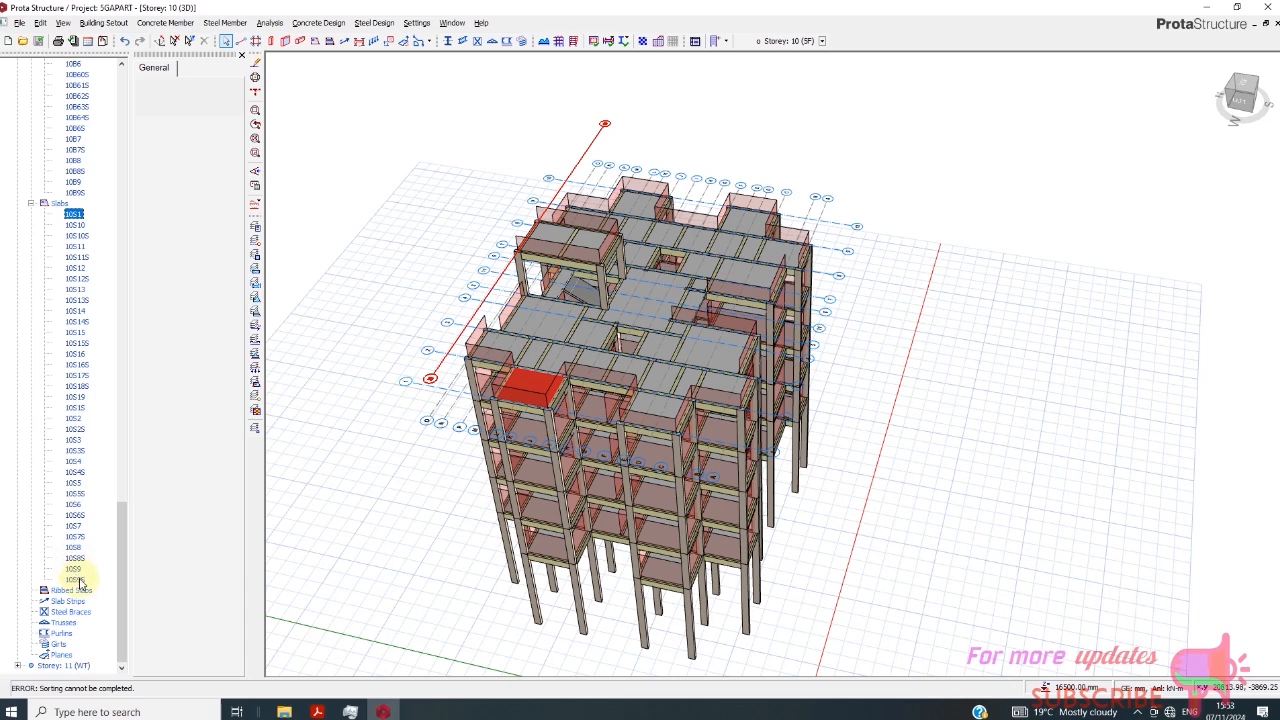
{"action": "left_click", "coordinate": [80, 581], "text": "shift"}
{"action": "right_click", "coordinate": [83, 417]}
{"action": "left_click", "coordinate": [101, 424]}
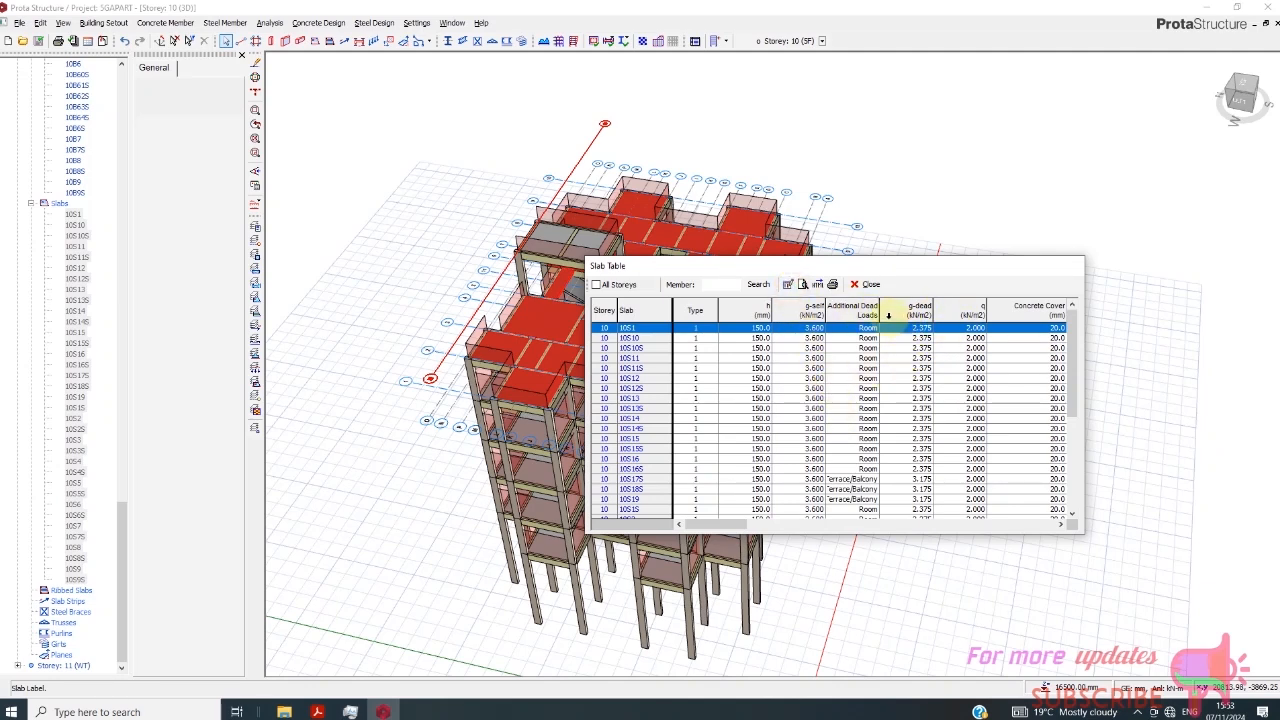
- Set the additional dead load of all selected Storey 10 slabs to Flat Roof, close the Slab Table and clear the selection
{"action": "left_click", "coordinate": [845, 309]}
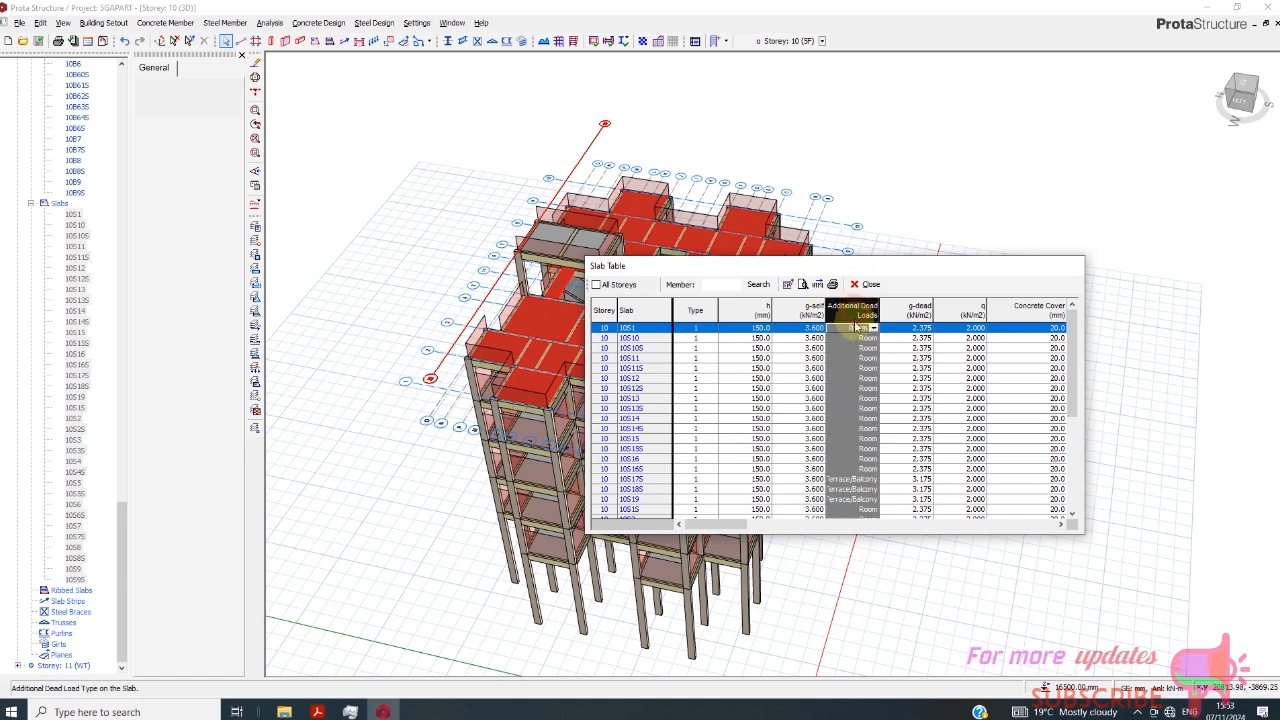
{"action": "left_click", "coordinate": [789, 285]}
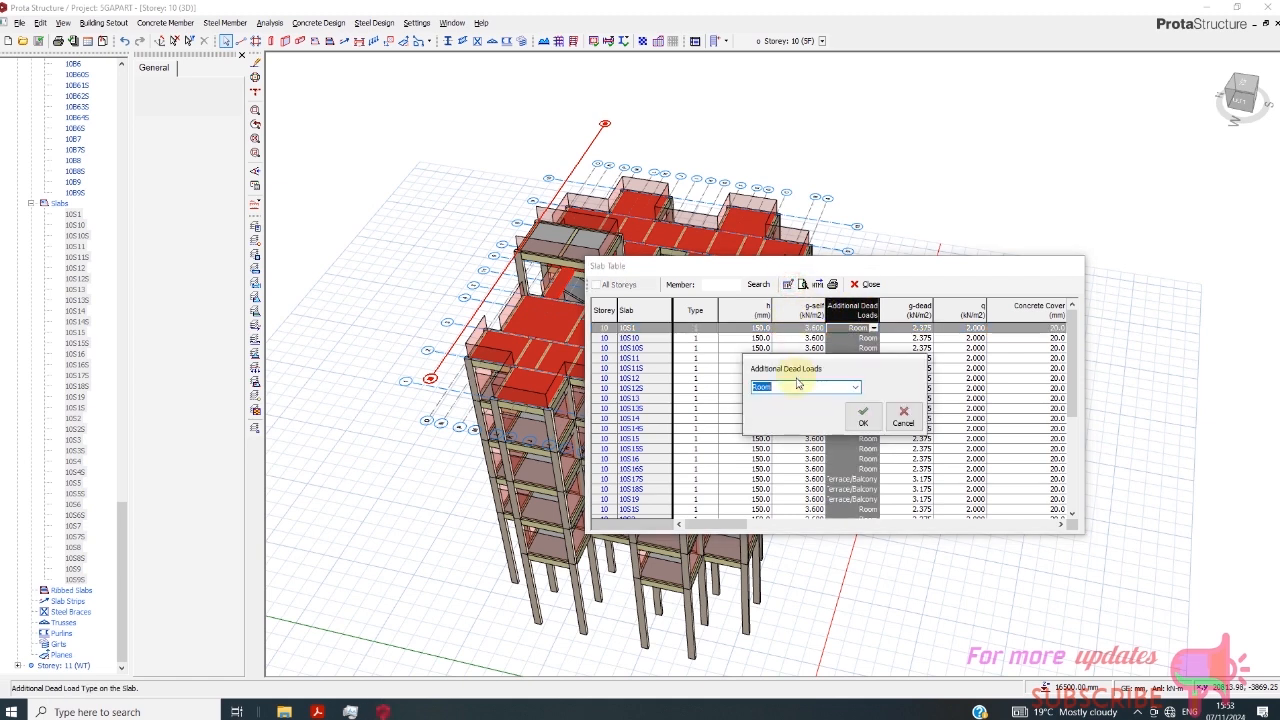
{"action": "left_click", "coordinate": [856, 389]}
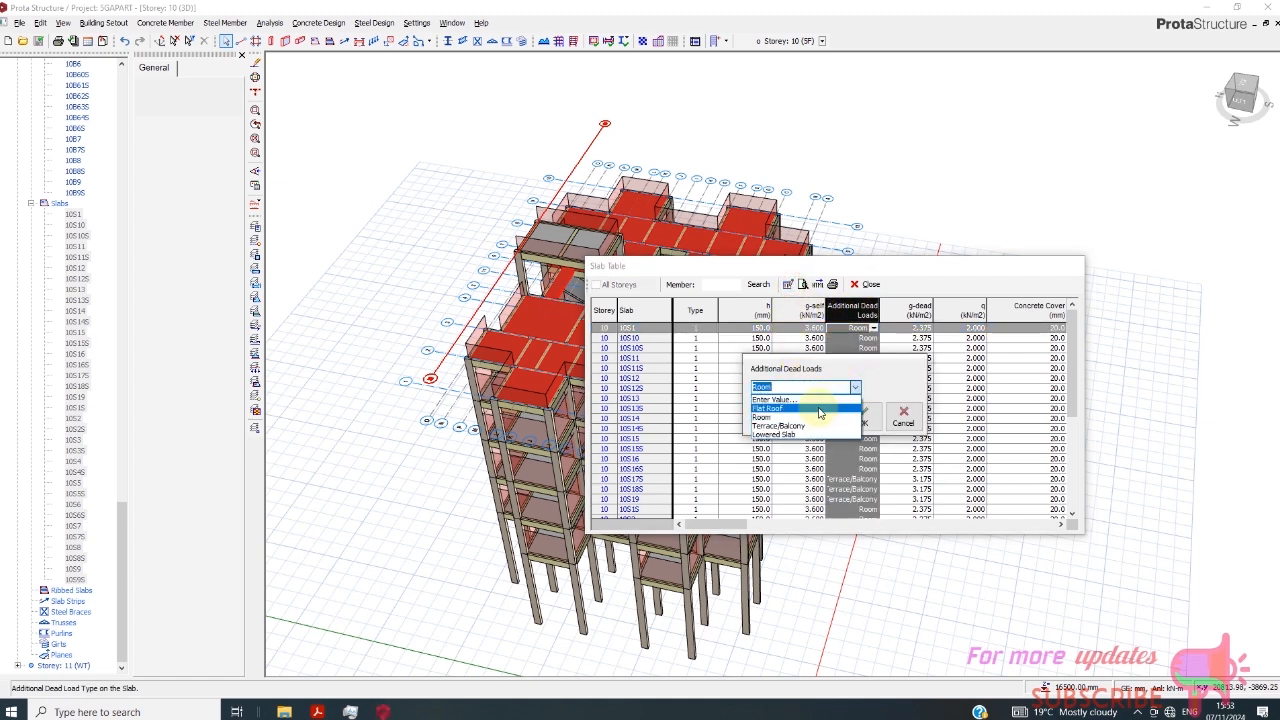
{"action": "left_click", "coordinate": [819, 409]}
{"action": "left_click", "coordinate": [858, 414]}
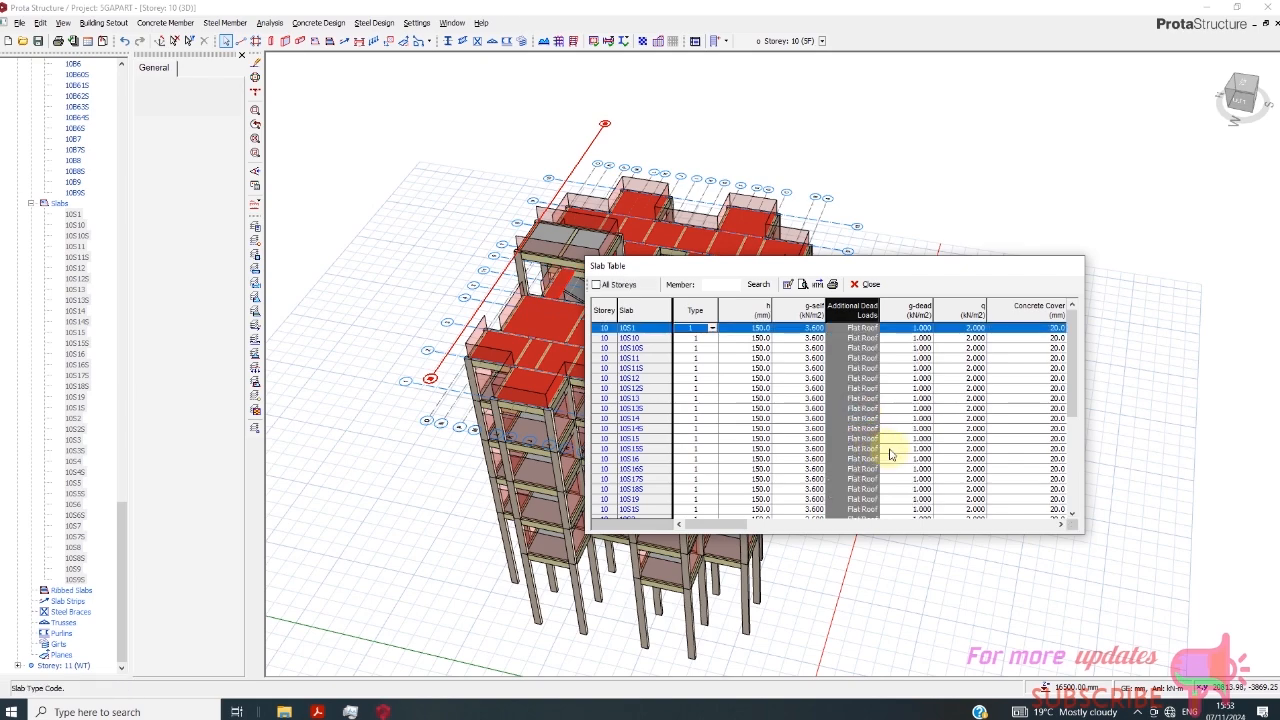
{"action": "left_click", "coordinate": [858, 284]}
{"action": "scroll", "coordinate": [829, 377], "scroll_direction": "down", "scroll_amount": 3}
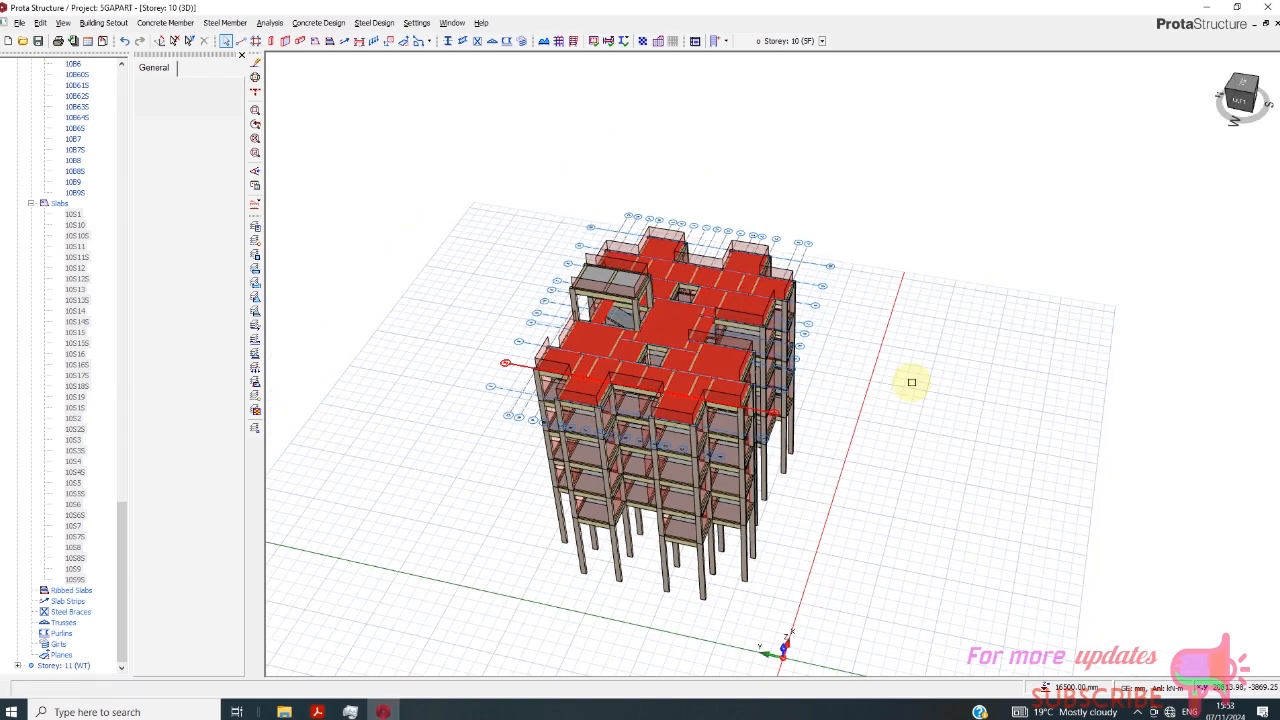
{"action": "left_click", "coordinate": [1235, 113]}
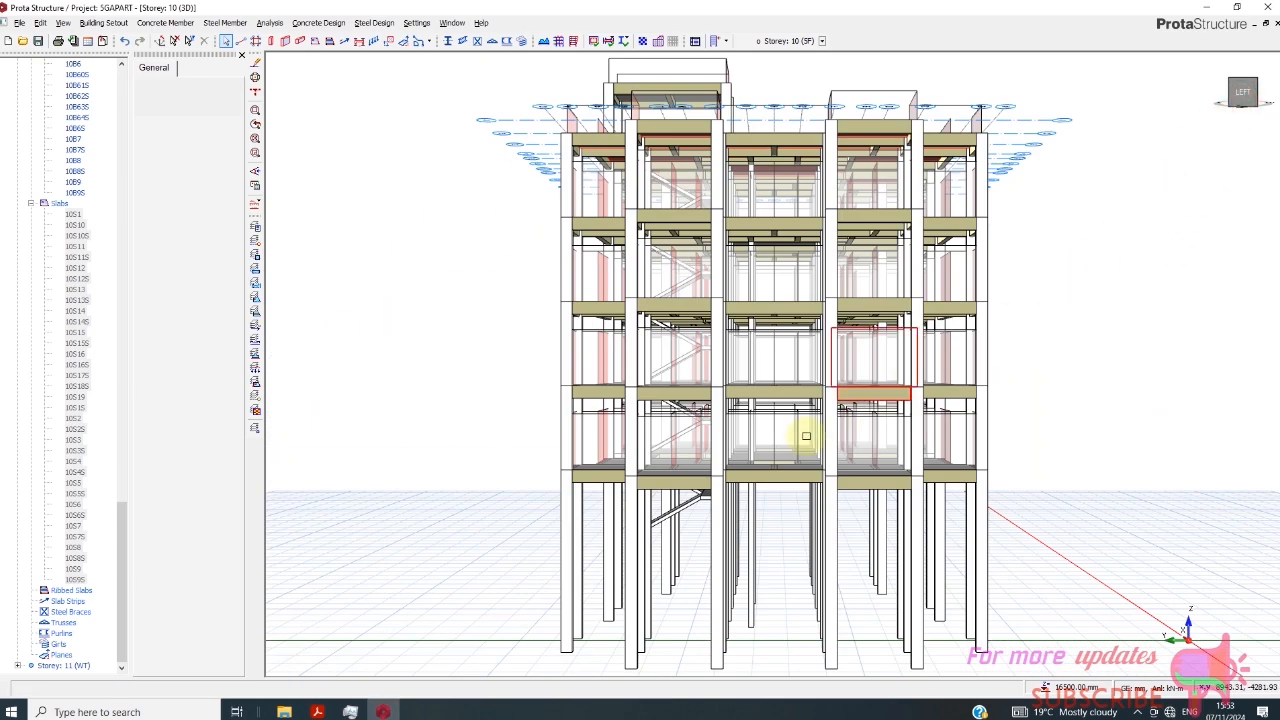
{"action": "left_click", "coordinate": [1228, 108]}
{"action": "left_click_drag", "start_coordinate": [1208, 122], "coordinate": [1206, 120]}
{"action": "key", "text": "Escape"}
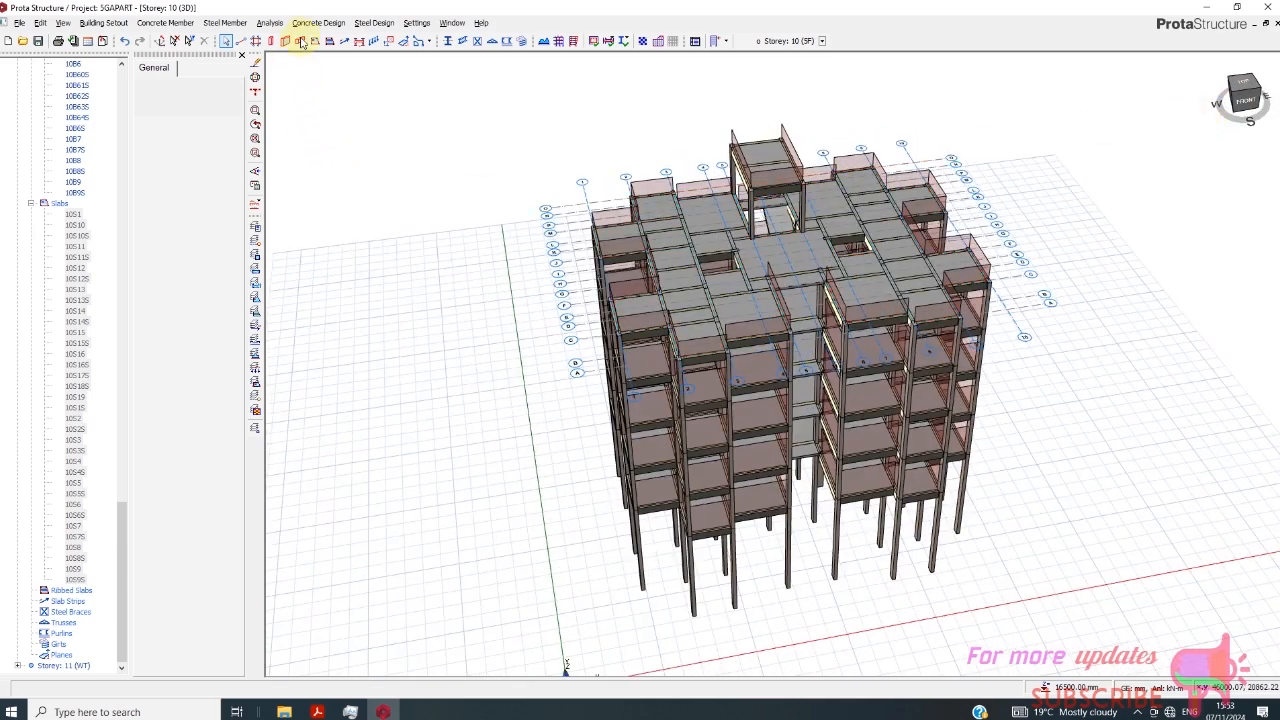
- Edit the default materials in Building Analysis and set the concrete columns to C25/30
{"action": "left_click", "coordinate": [278, 23]}
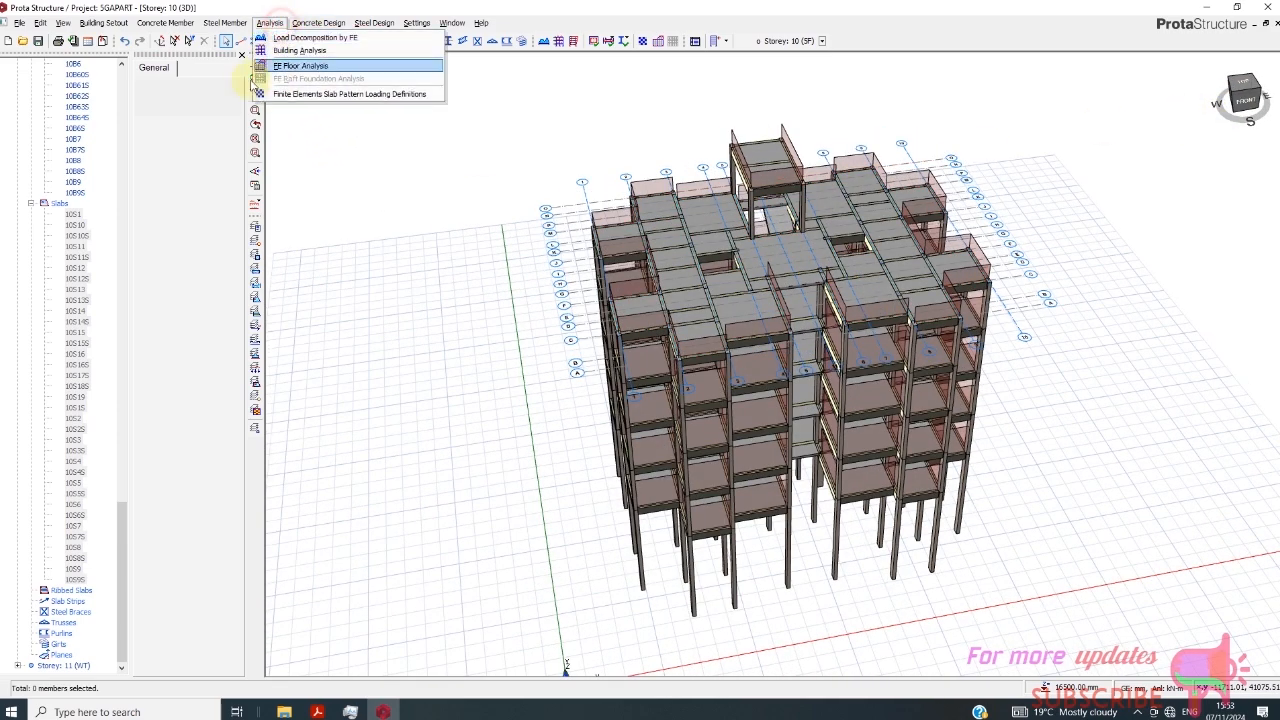
{"action": "left_click", "coordinate": [318, 50]}
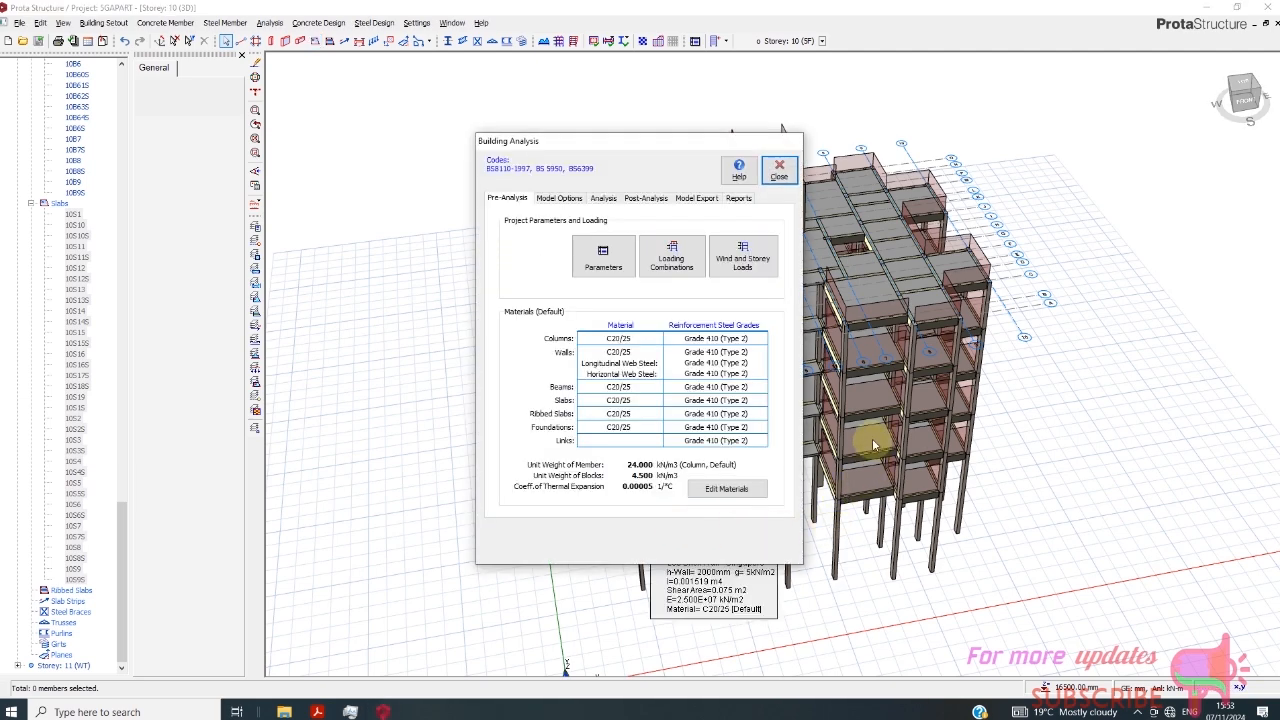
{"action": "left_click", "coordinate": [727, 488]}
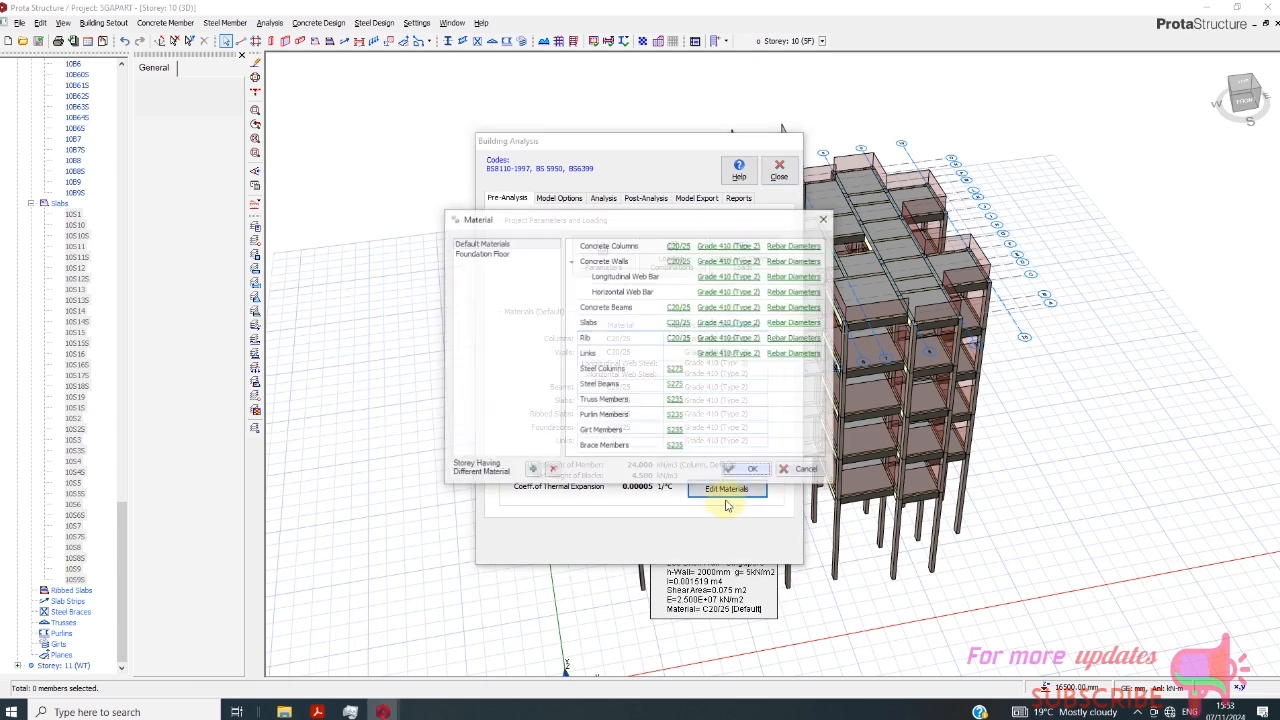
{"action": "left_click", "coordinate": [679, 250]}
{"action": "left_click", "coordinate": [420, 226]}
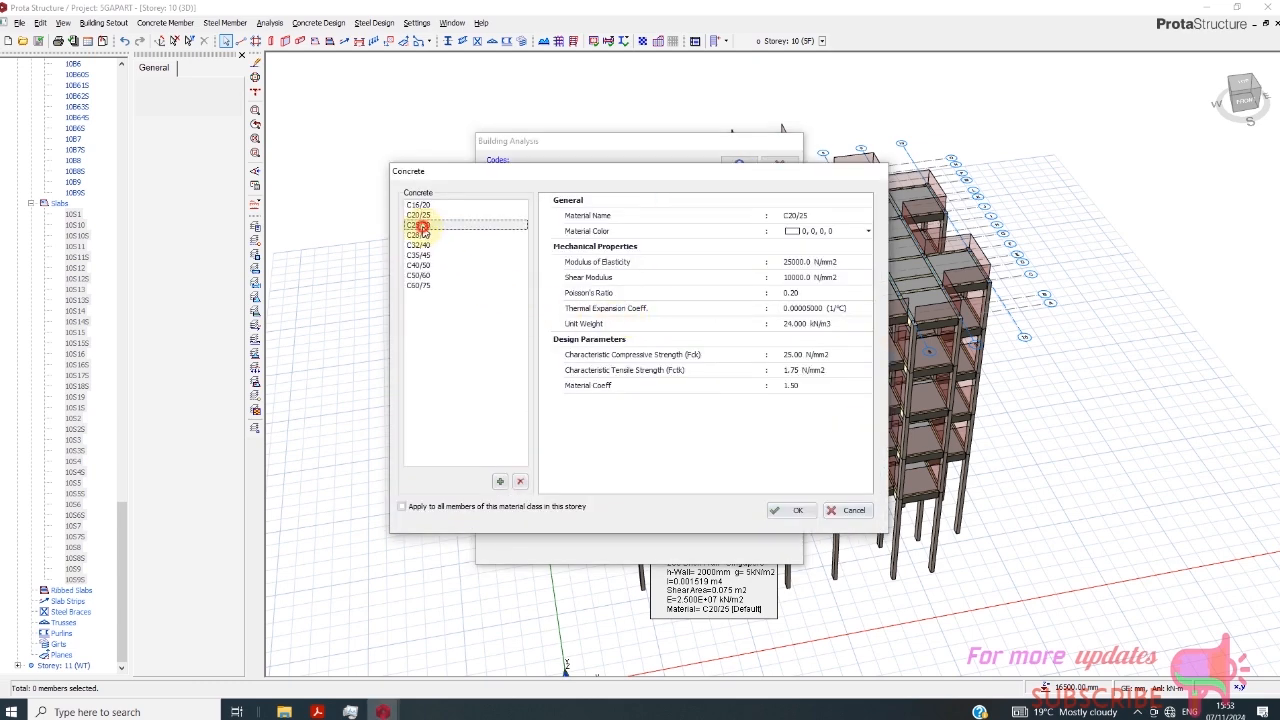
{"action": "left_click", "coordinate": [797, 510]}
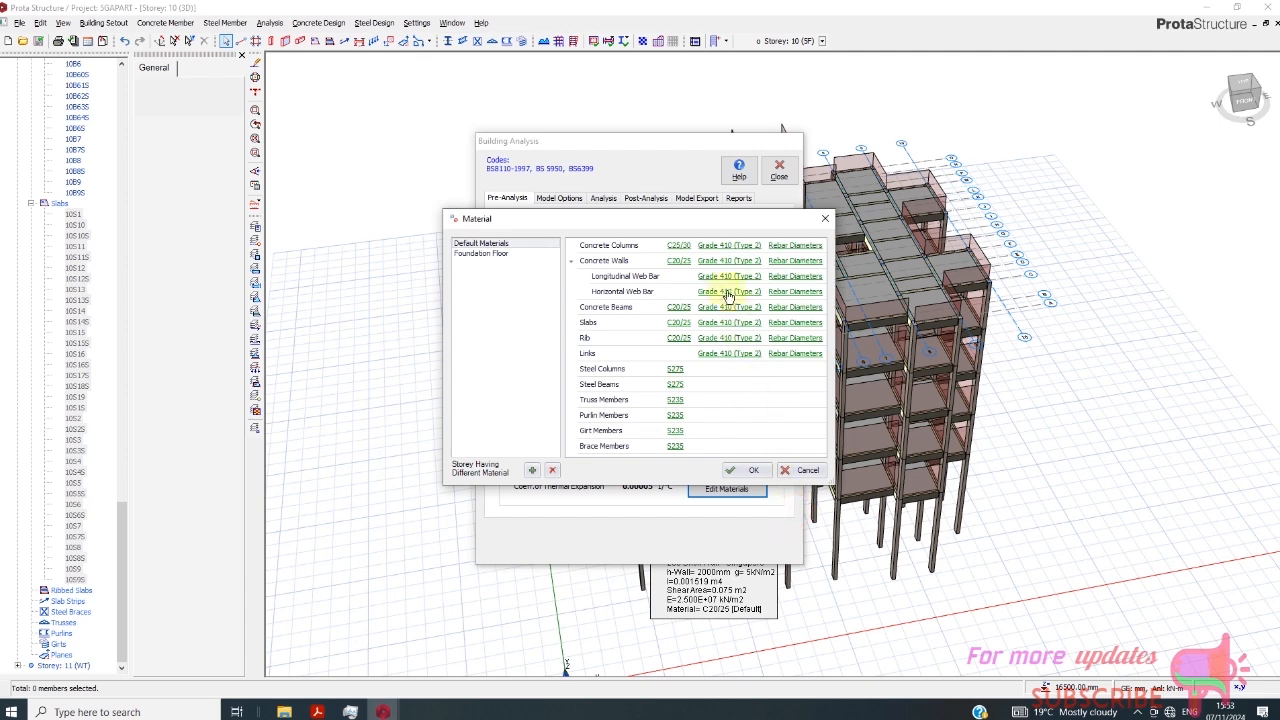
- Set the default concrete of the beams and slabs to C25/30, leaving the rib material as it is
{"action": "left_click", "coordinate": [676, 310]}
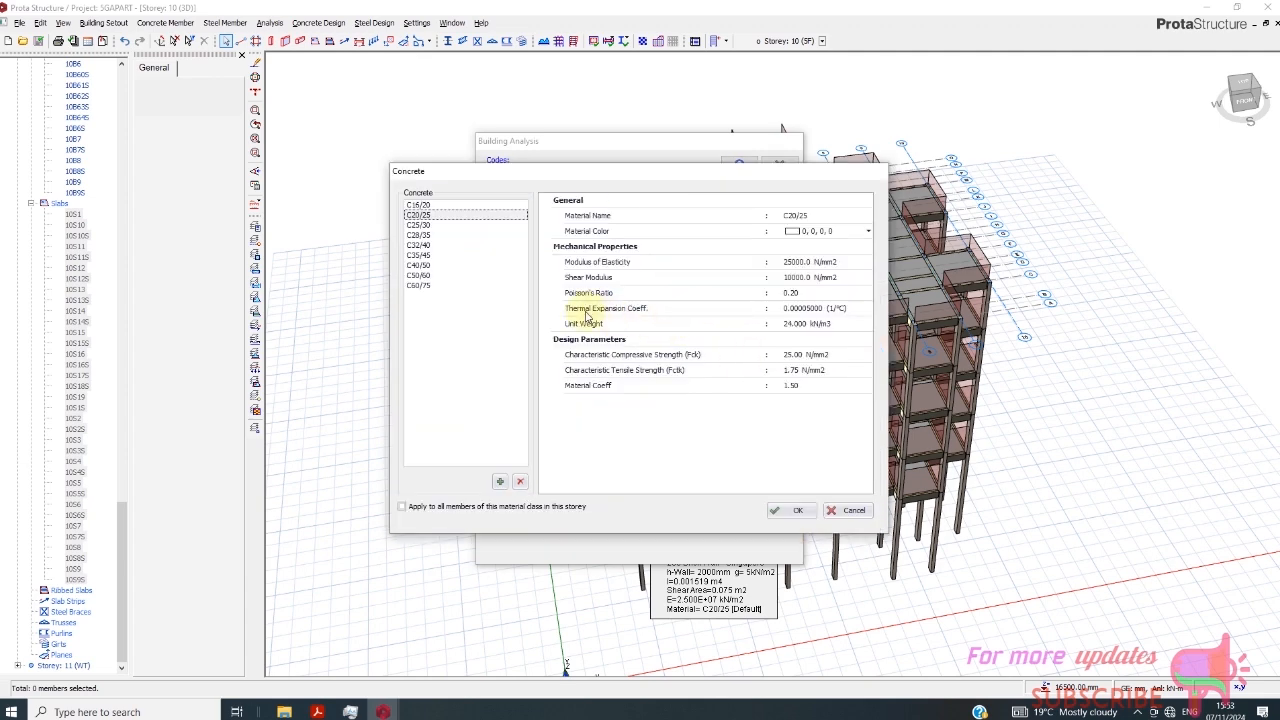
{"action": "left_click", "coordinate": [418, 225]}
{"action": "left_click", "coordinate": [795, 510]}
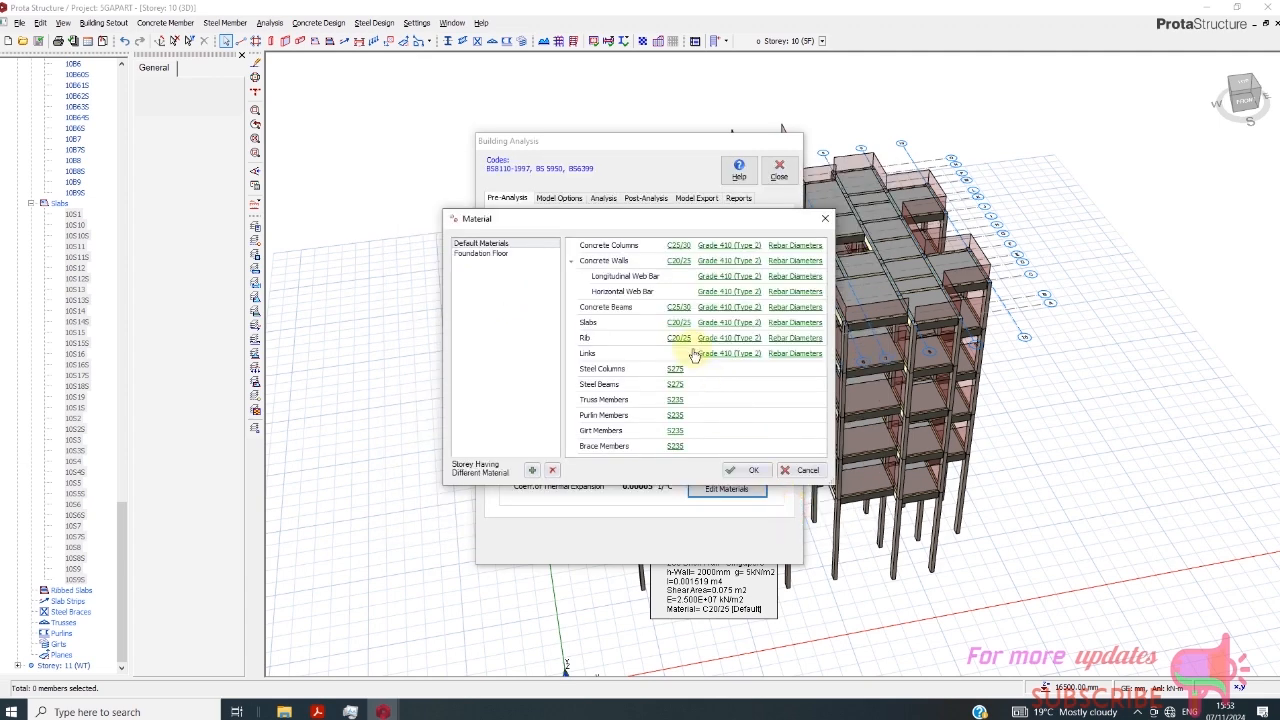
{"action": "left_click", "coordinate": [678, 323]}
{"action": "left_click", "coordinate": [420, 243]}
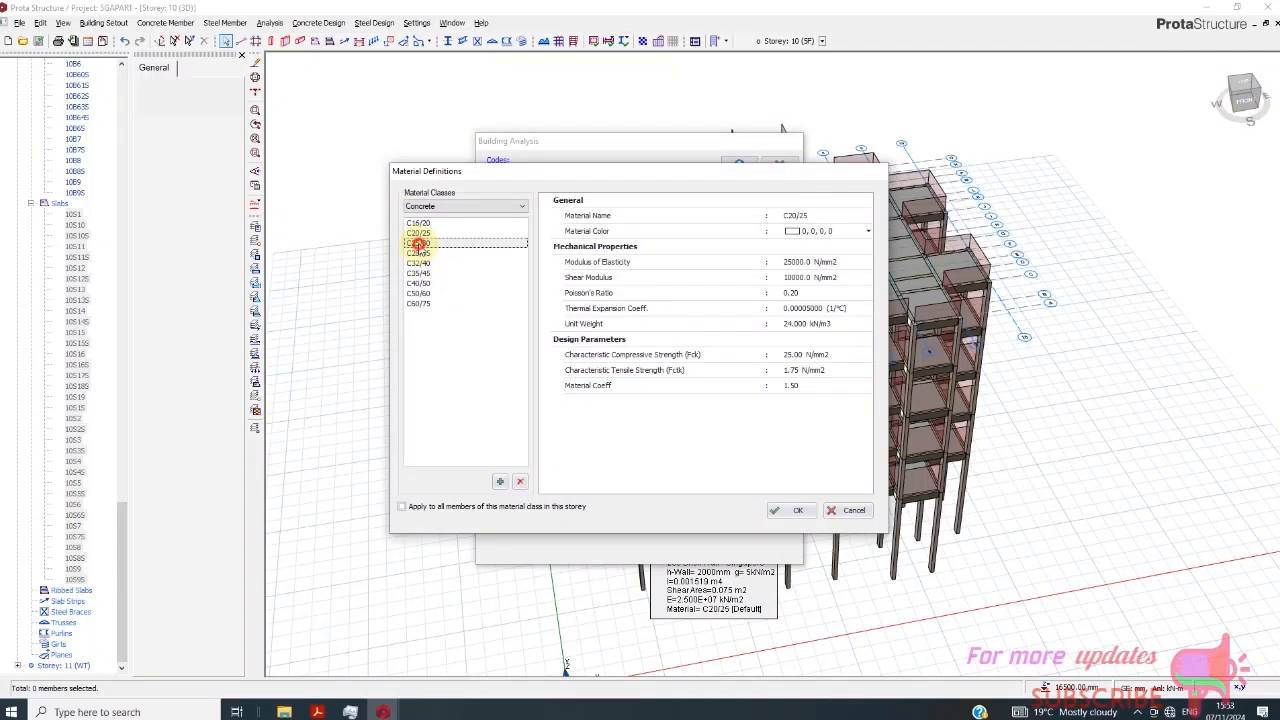
{"action": "left_click", "coordinate": [790, 512]}
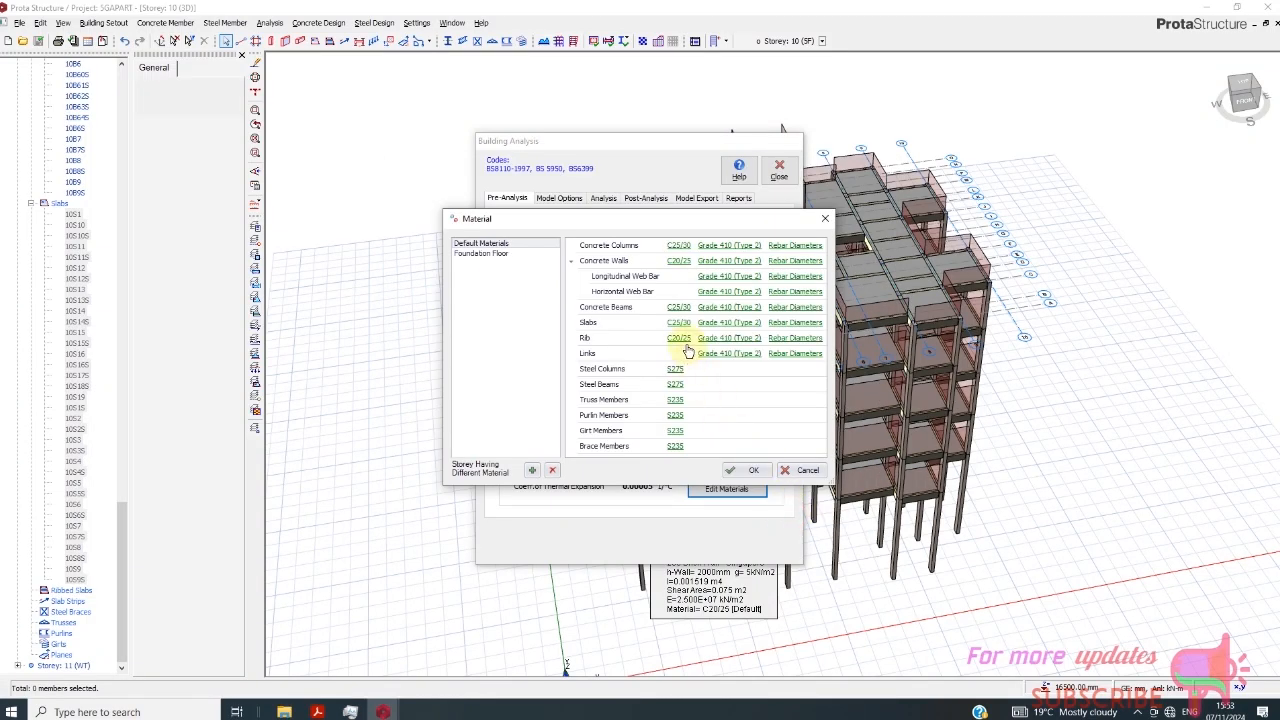
{"action": "left_click", "coordinate": [680, 339]}
{"action": "left_click", "coordinate": [843, 512]}
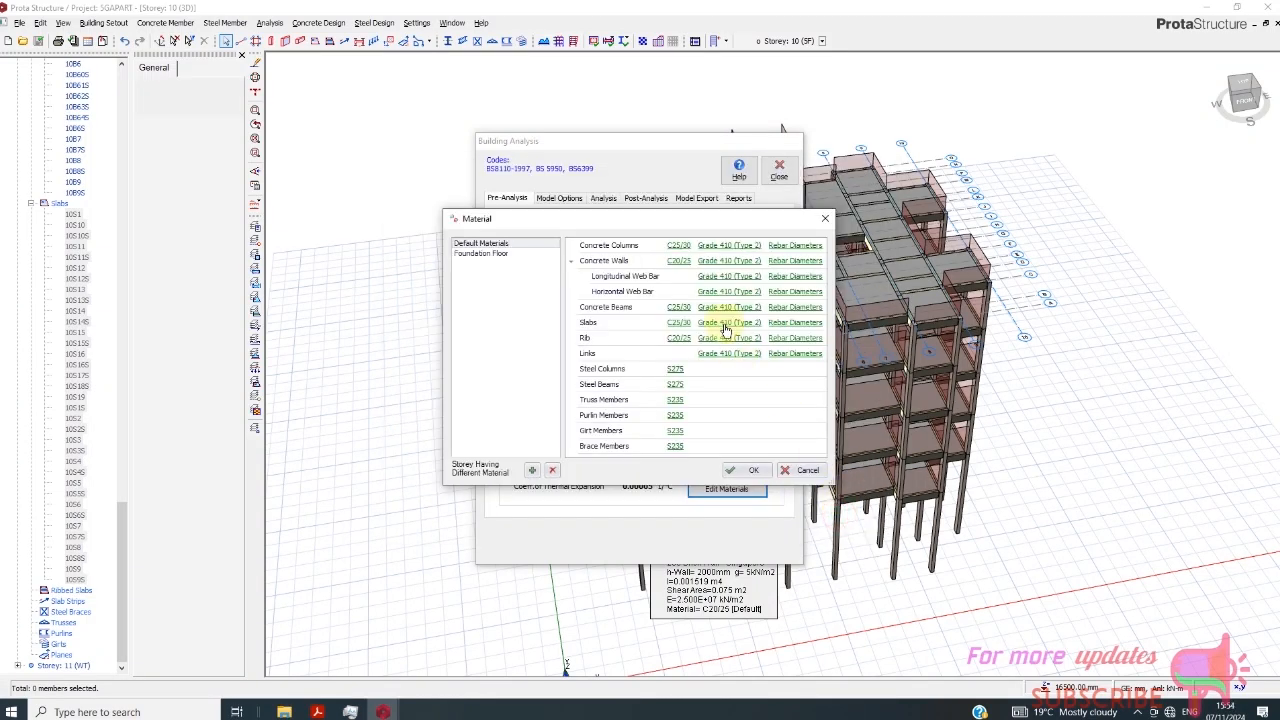
- Set the concrete columns' reinforcement steel to Grade 500 (Type 2)
{"action": "left_click", "coordinate": [734, 255]}
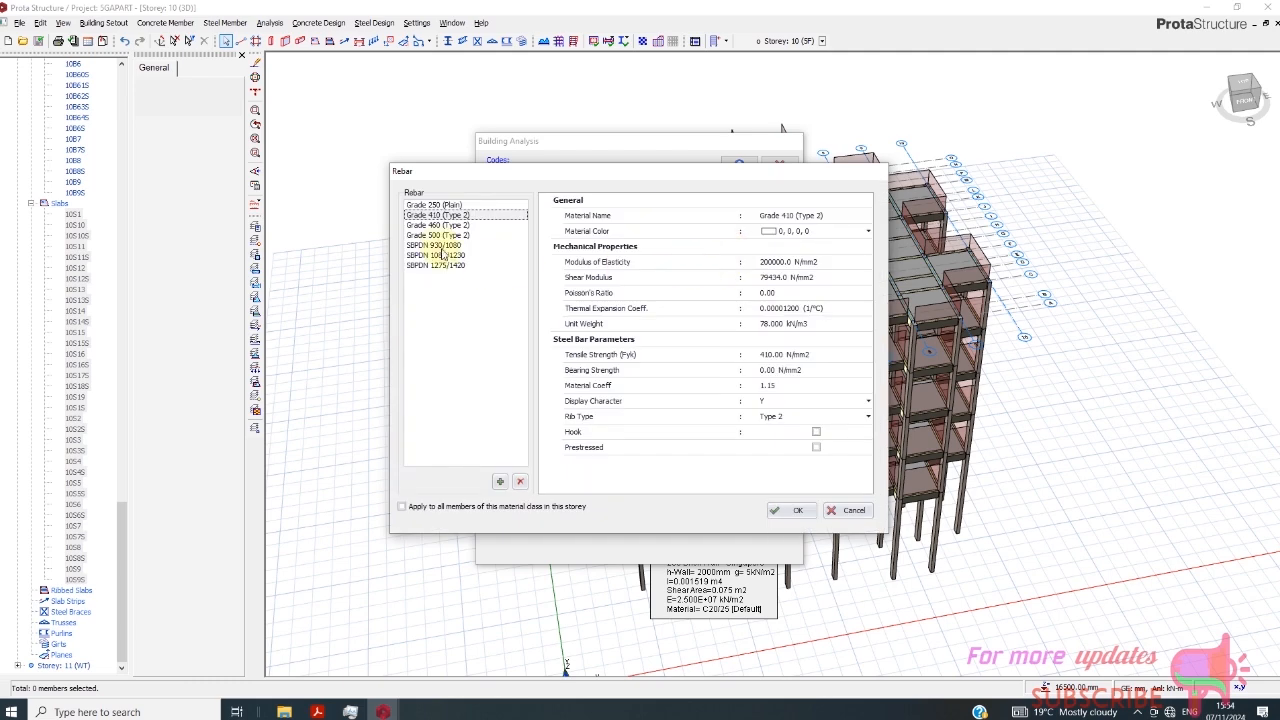
{"action": "left_click", "coordinate": [437, 235]}
{"action": "left_click", "coordinate": [776, 510]}
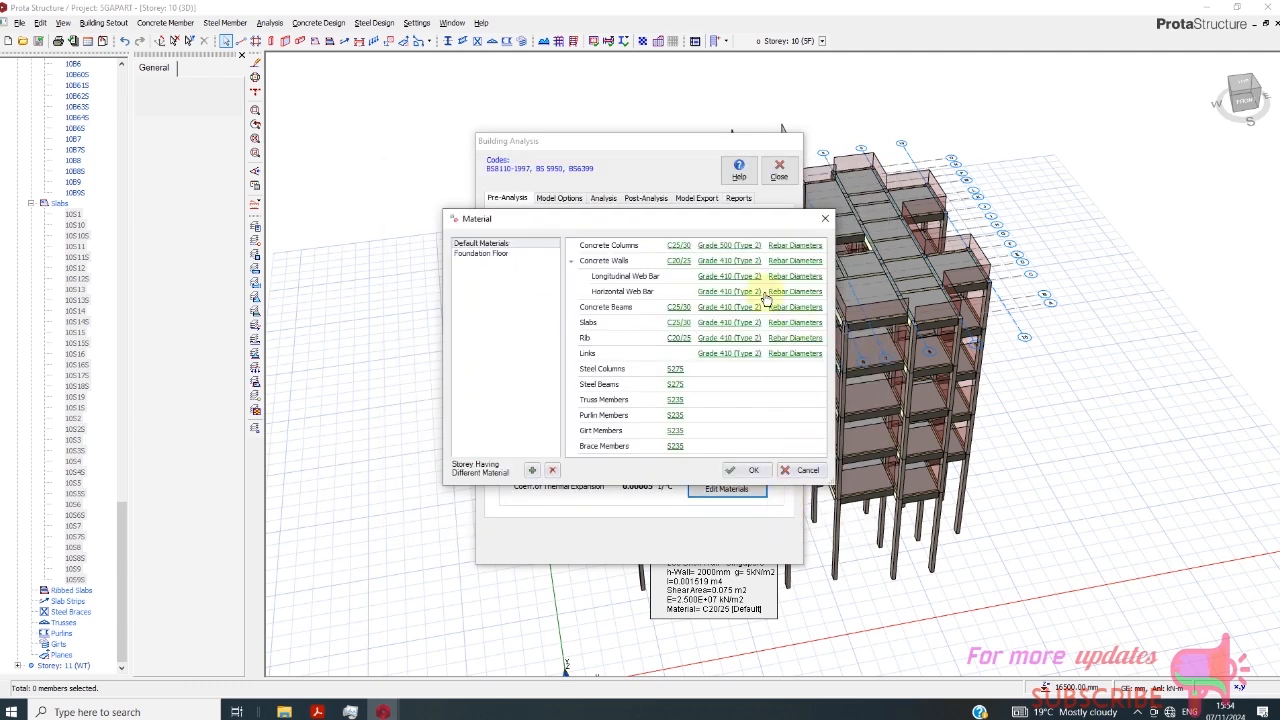
- Limit the column rebar diameters to H16 and H20 by excluding H12, H25 and H32, and accept the table
{"action": "left_click", "coordinate": [798, 246]}
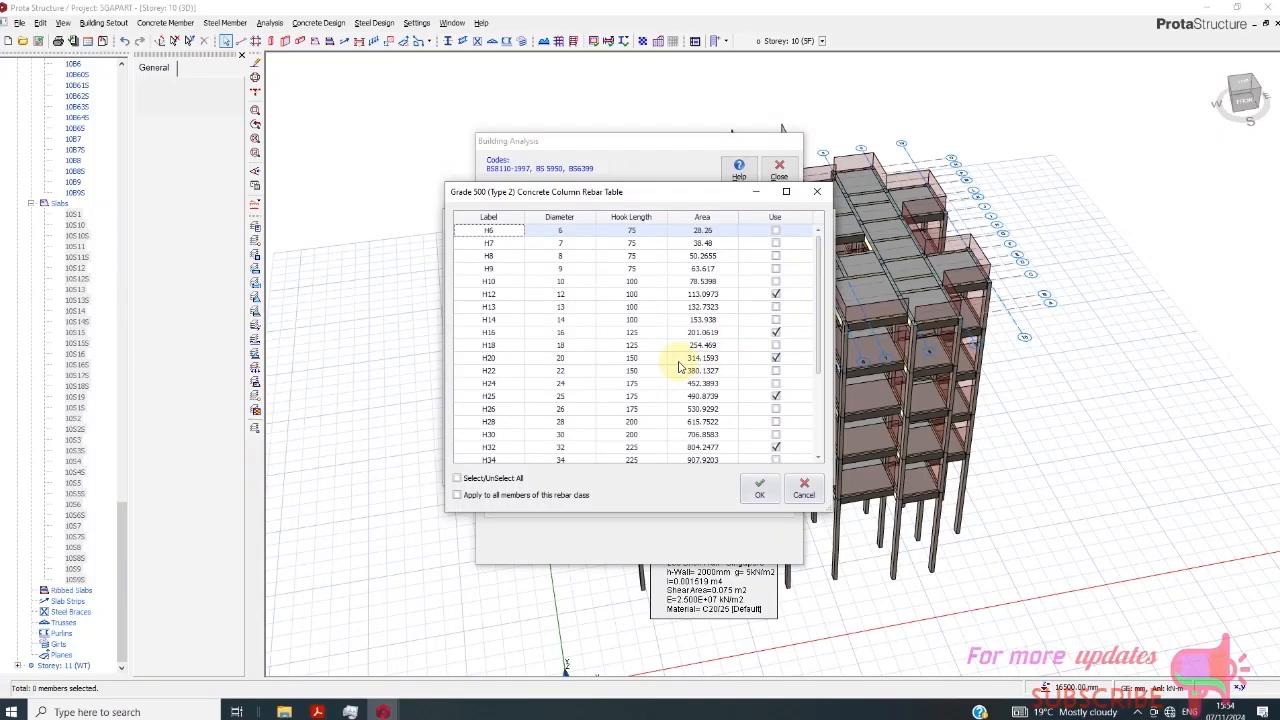
{"action": "left_click", "coordinate": [776, 294]}
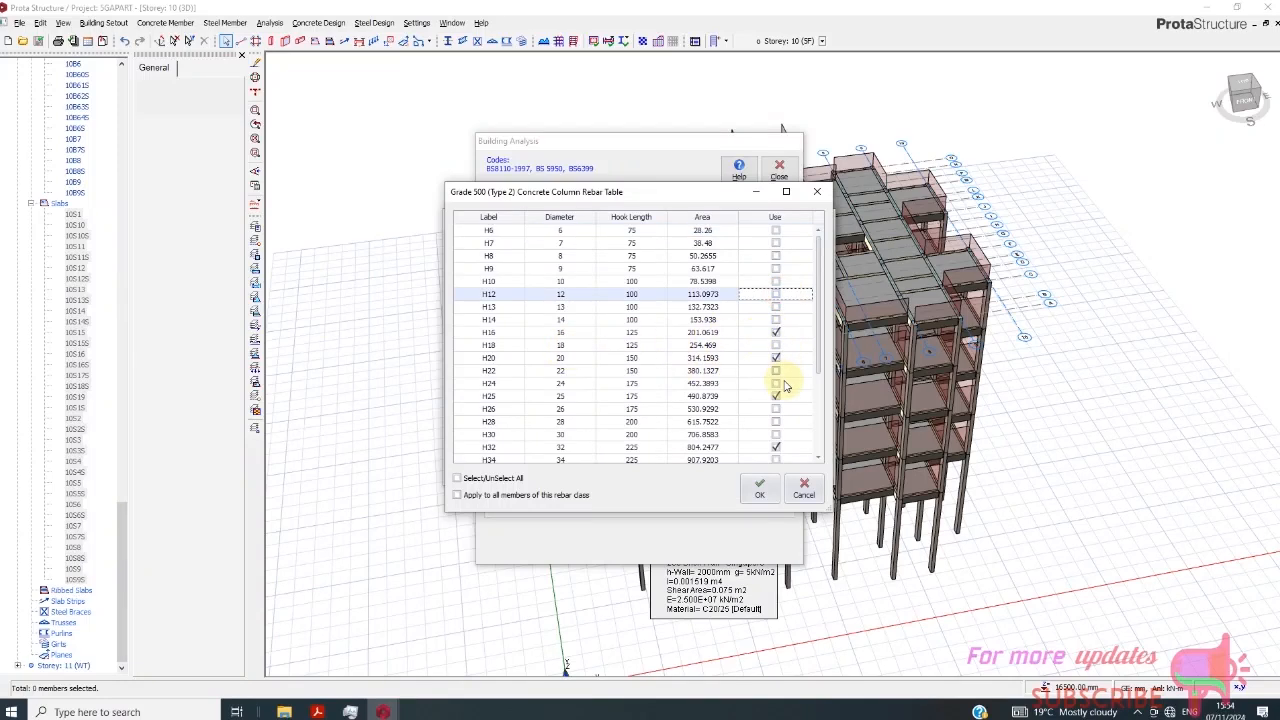
{"action": "left_click", "coordinate": [776, 358]}
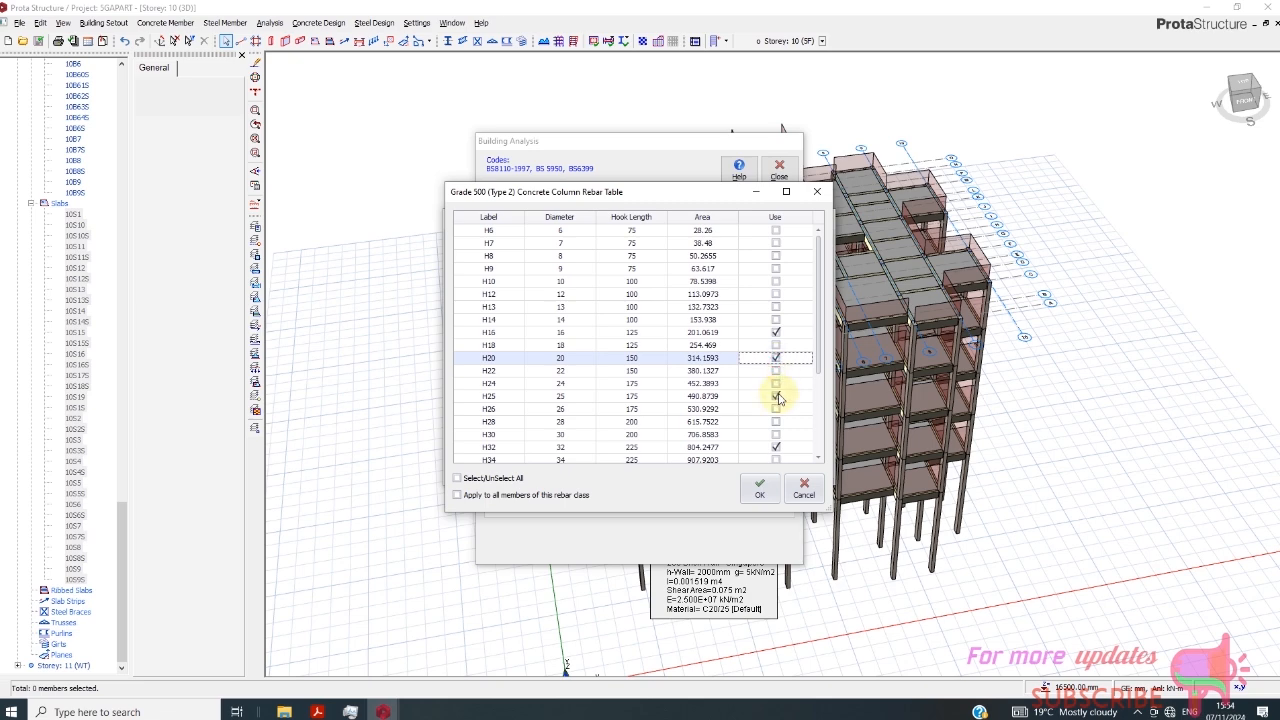
{"action": "left_click", "coordinate": [776, 396]}
{"action": "left_click", "coordinate": [777, 447]}
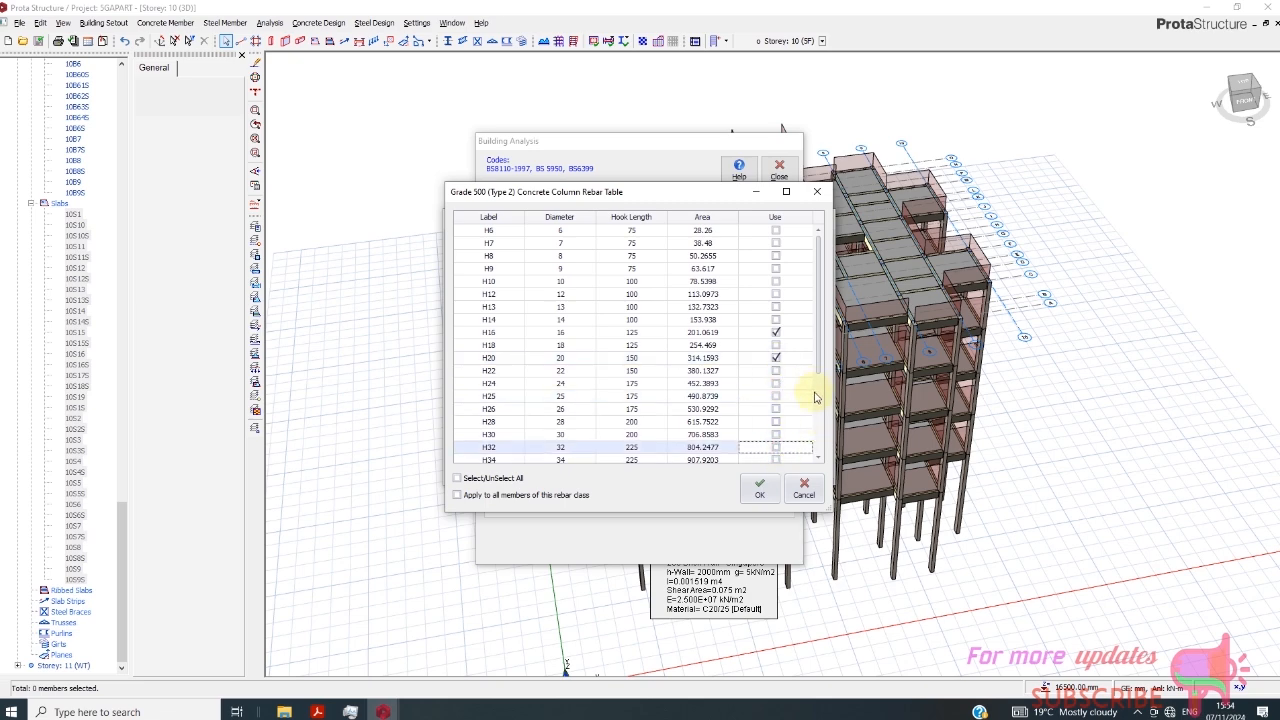
{"action": "mouse_move", "coordinate": [820, 390]}
{"action": "left_mouse_down"}
{"action": "mouse_move", "coordinate": [818, 455]}
{"action": "mouse_move", "coordinate": [818, 367]}
{"action": "left_mouse_up"}
{"action": "left_click", "coordinate": [762, 487]}
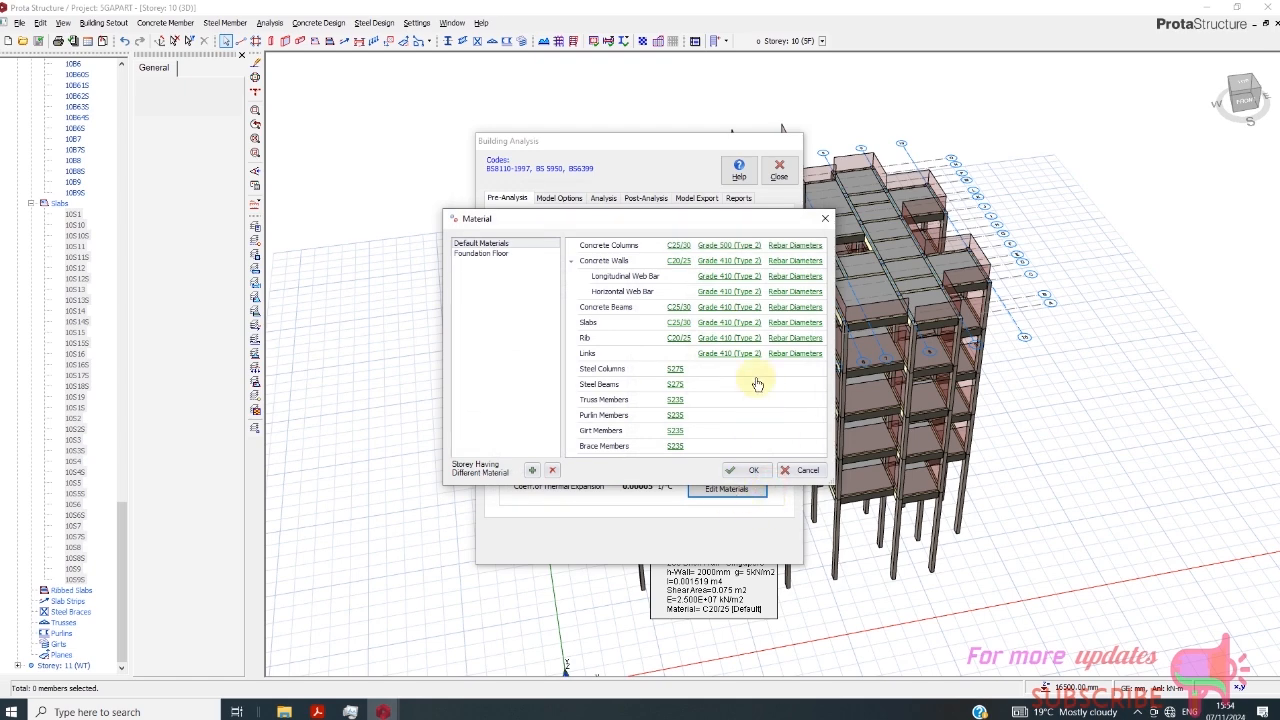
- Limit the concrete beams' rebar diameters to Y12 and Y16 by excluding Y10, Y13, Y20, Y25 and Y32, and accept the table
{"action": "left_click", "coordinate": [795, 307]}
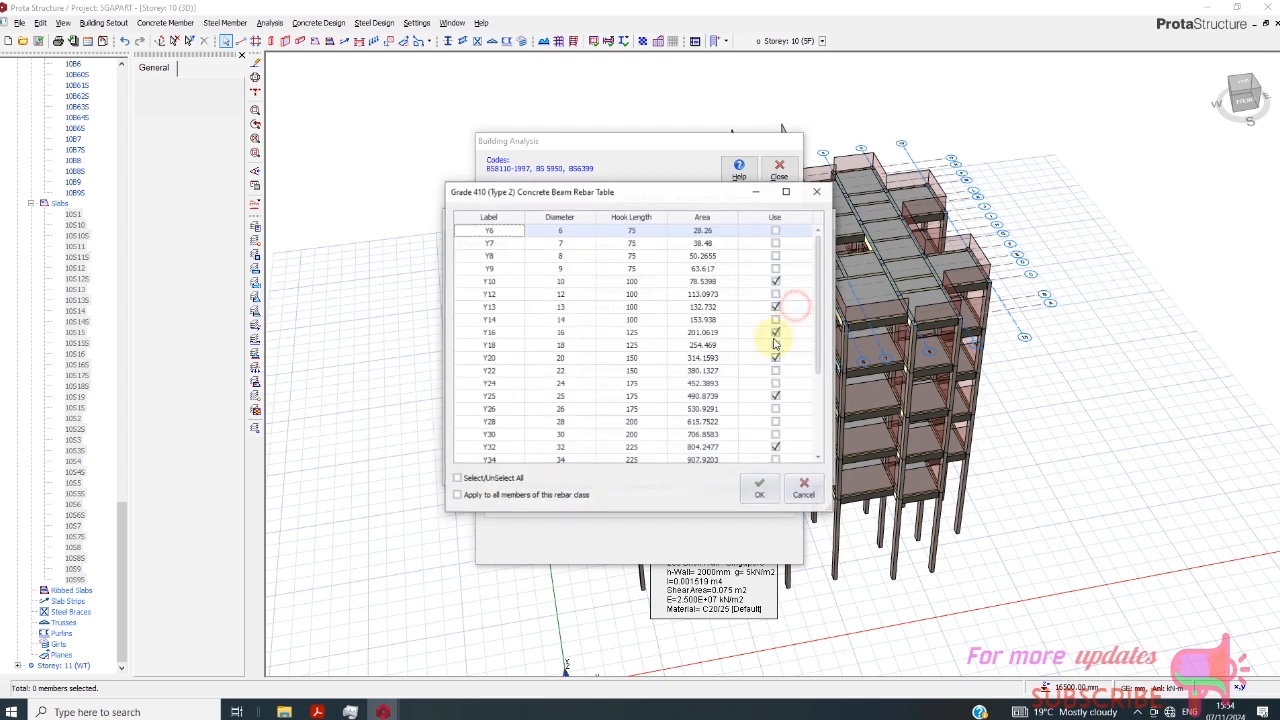
{"action": "left_click", "coordinate": [777, 282]}
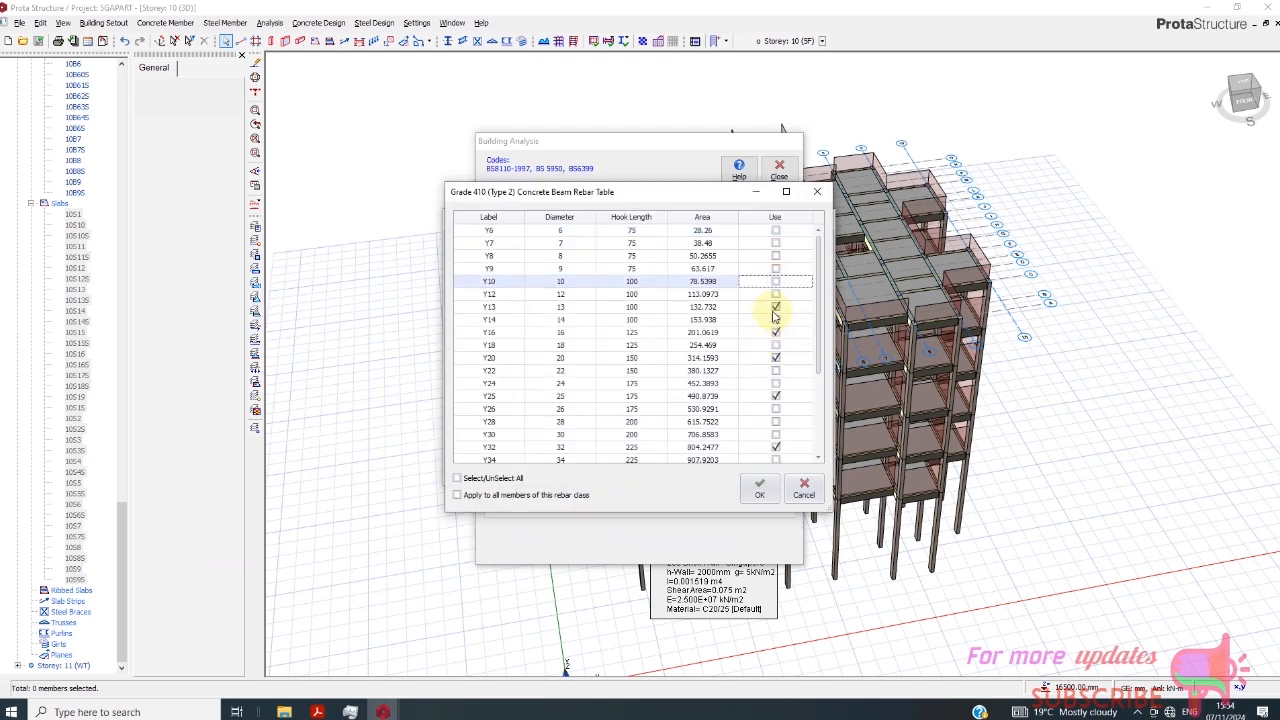
{"action": "left_click", "coordinate": [777, 307]}
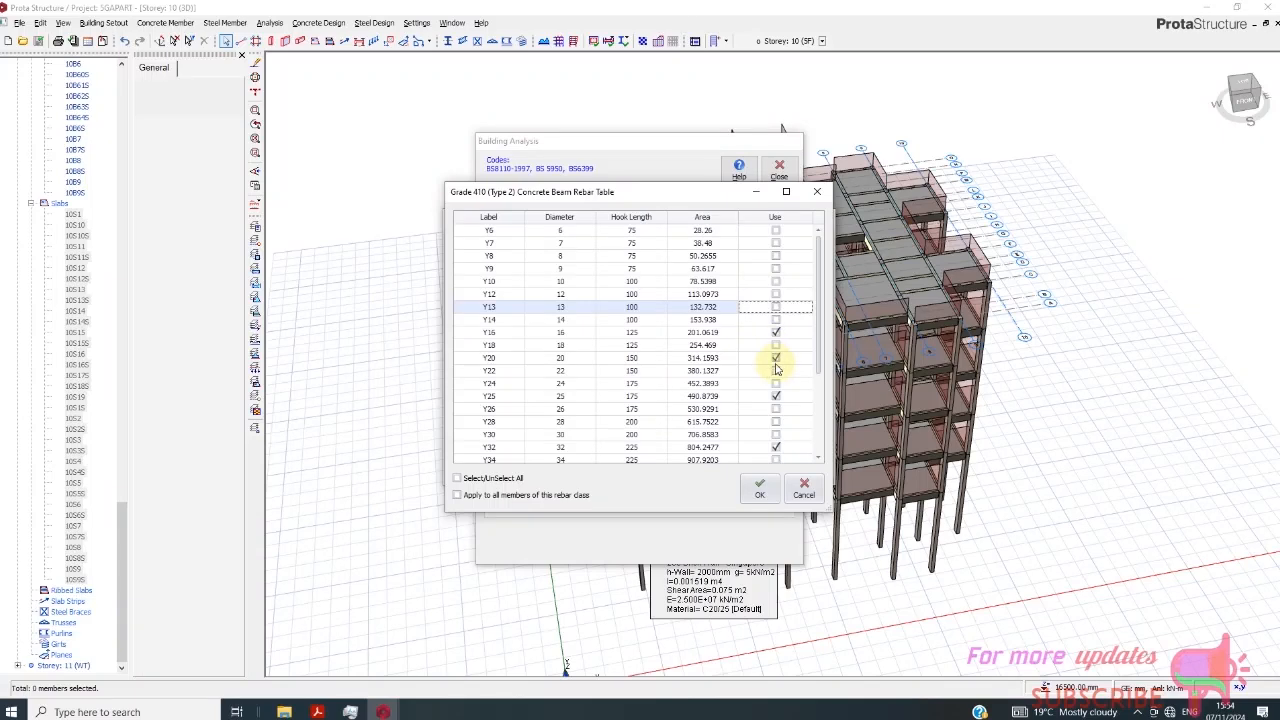
{"action": "left_click", "coordinate": [776, 294]}
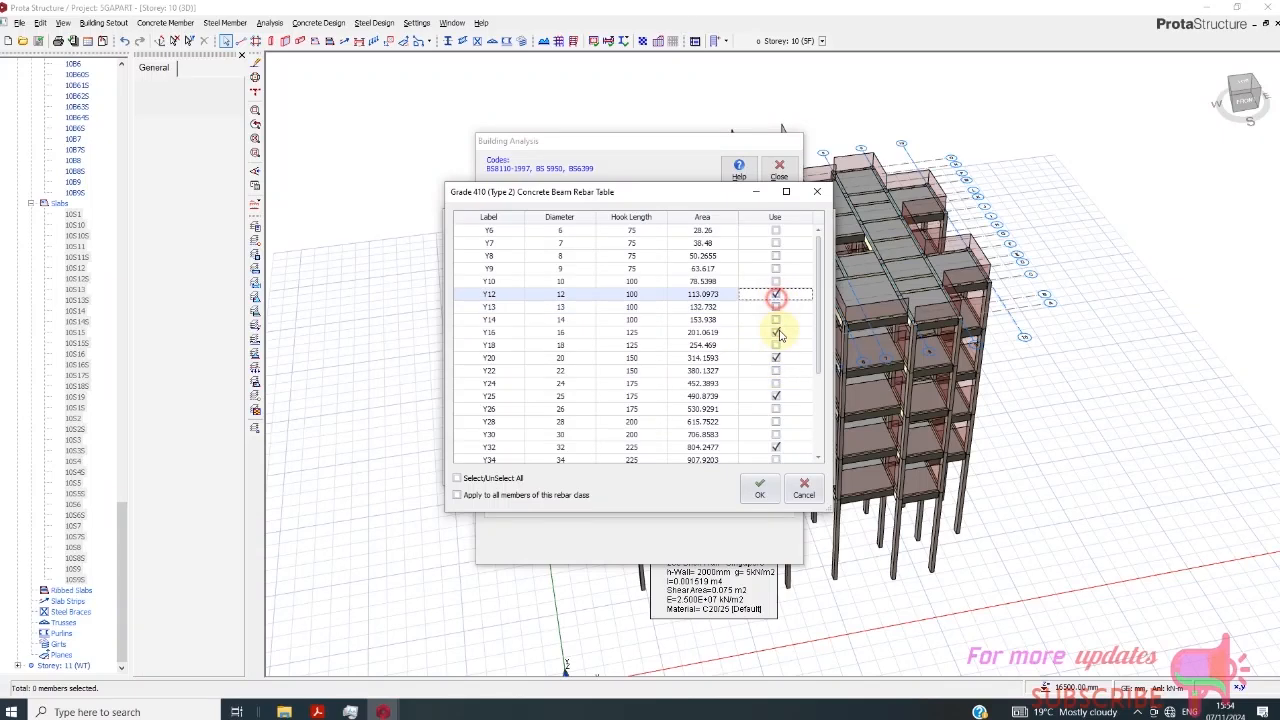
{"action": "left_click", "coordinate": [776, 357]}
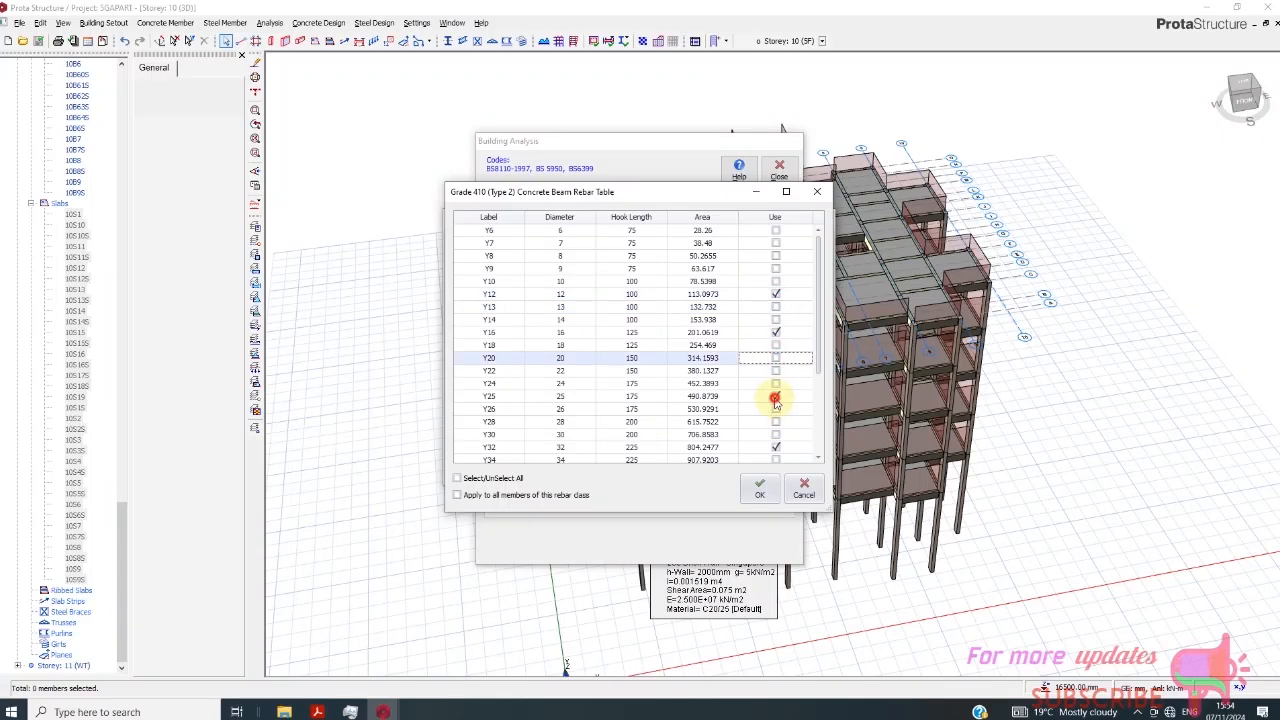
{"action": "left_click", "coordinate": [775, 398]}
{"action": "left_click", "coordinate": [775, 447]}
{"action": "left_click_drag", "start_coordinate": [819, 362], "coordinate": [826, 462]}
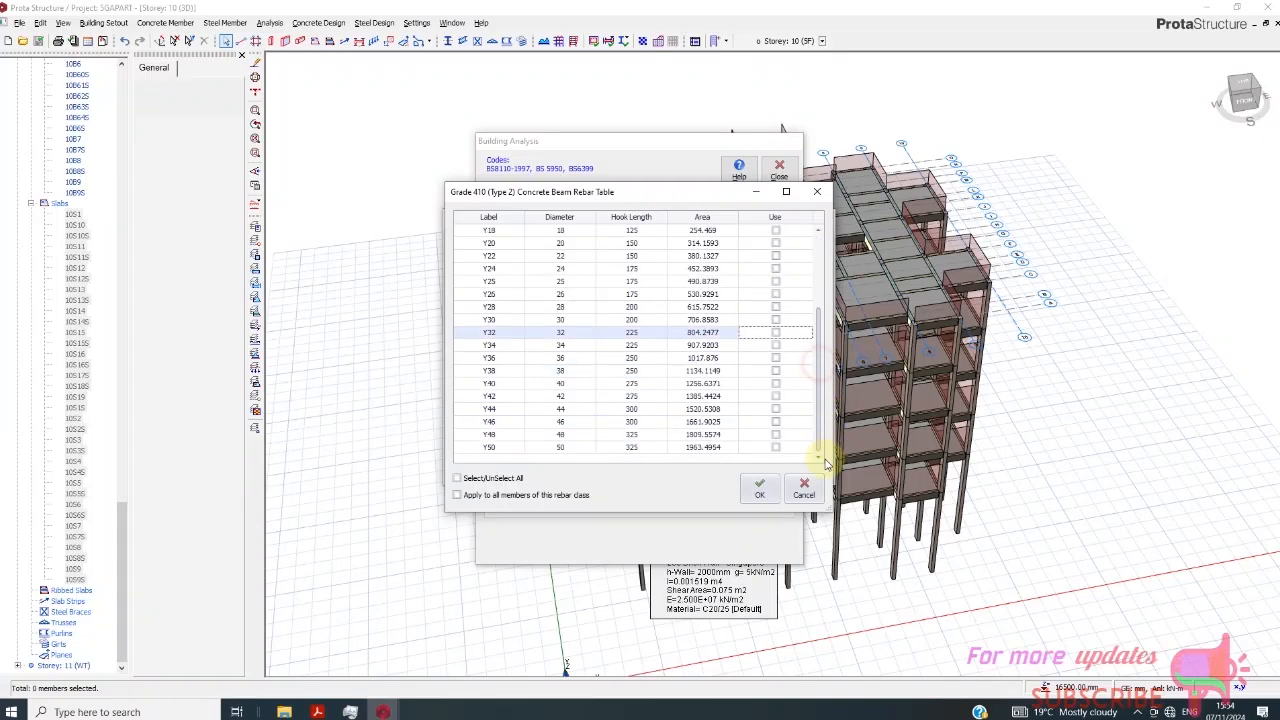
{"action": "left_click", "coordinate": [770, 489]}
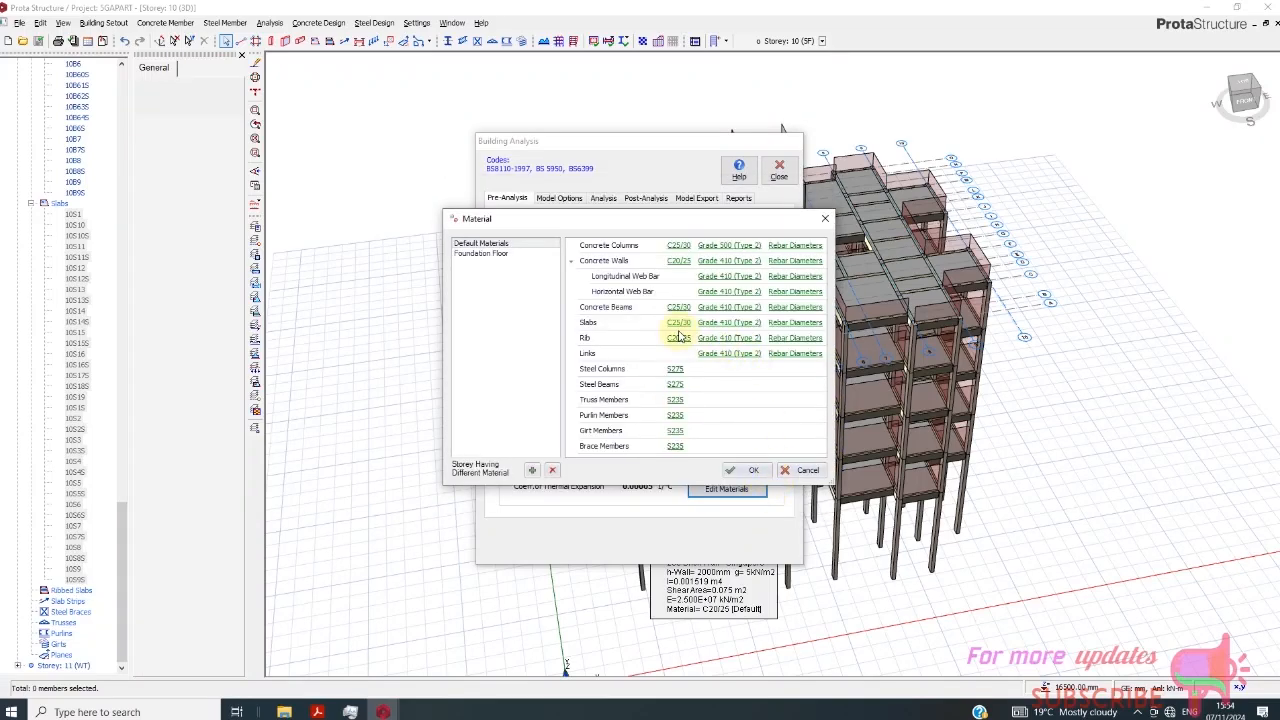
- Clear all slab rebar diameters, allow only Y10, and accept the table
{"action": "left_click", "coordinate": [789, 324]}
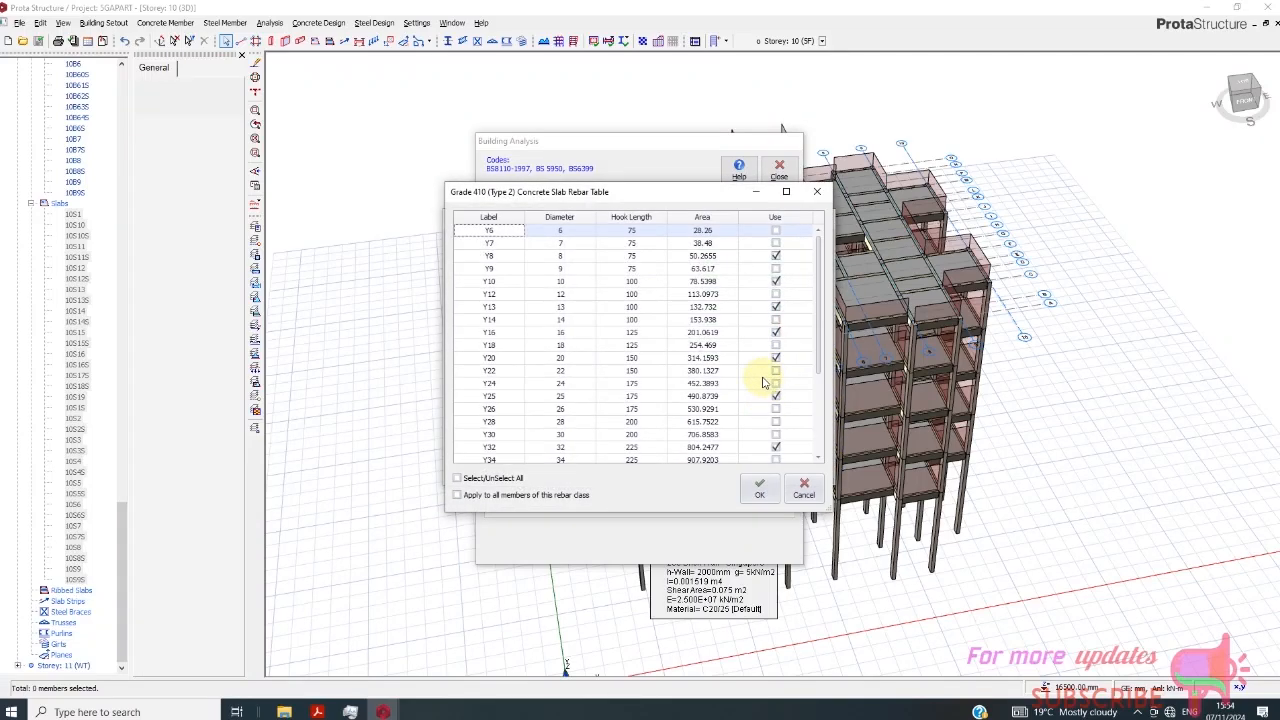
{"action": "left_click", "coordinate": [458, 478]}
{"action": "left_click", "coordinate": [458, 478]}
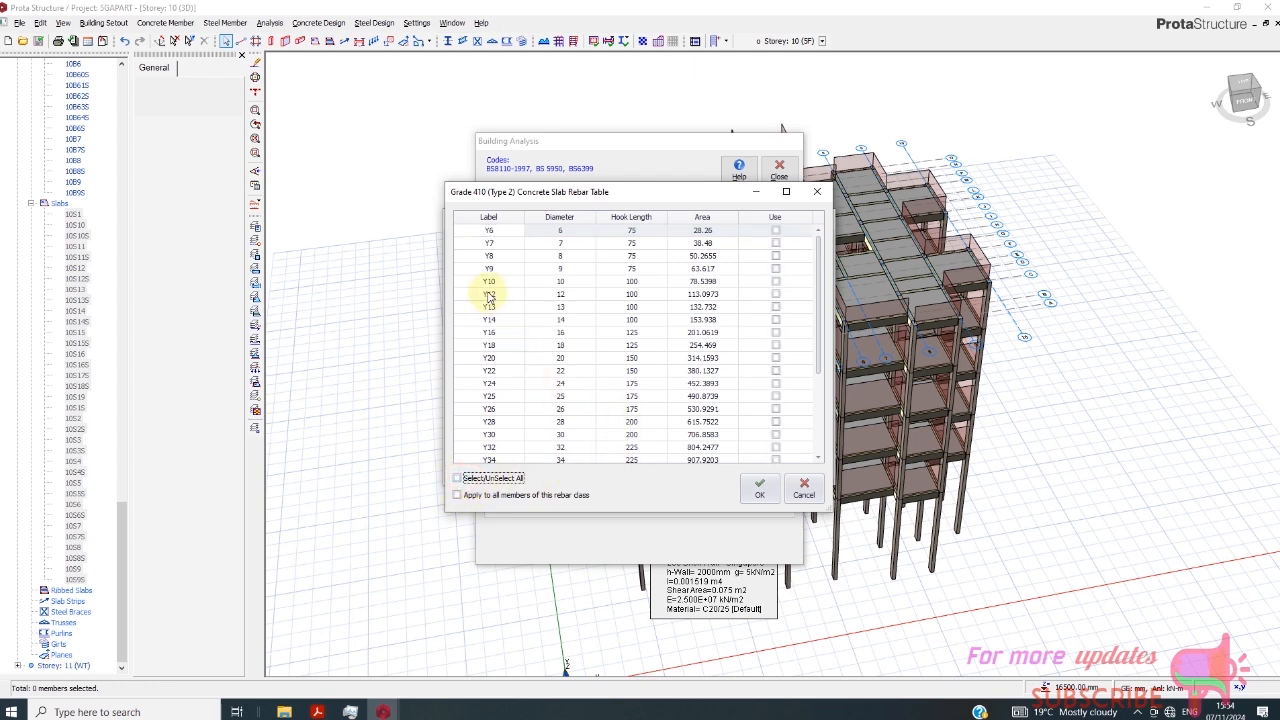
{"action": "left_click", "coordinate": [775, 282]}
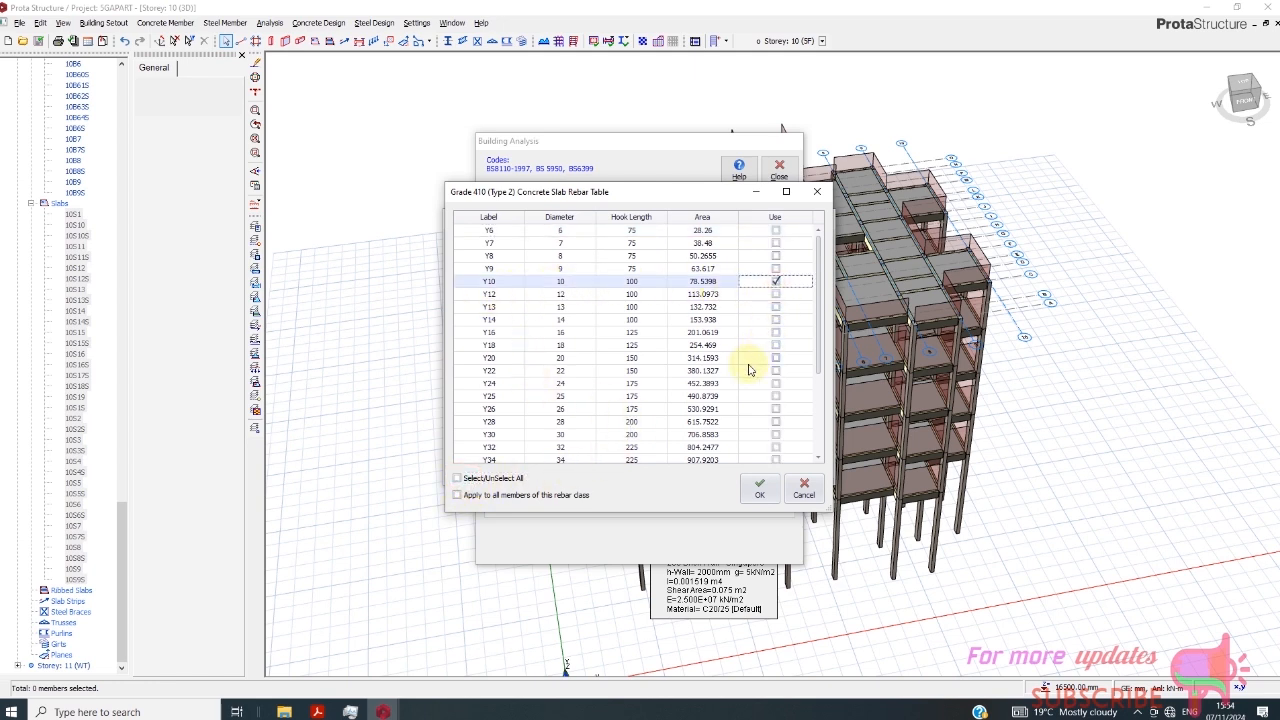
{"action": "left_click", "coordinate": [758, 489]}
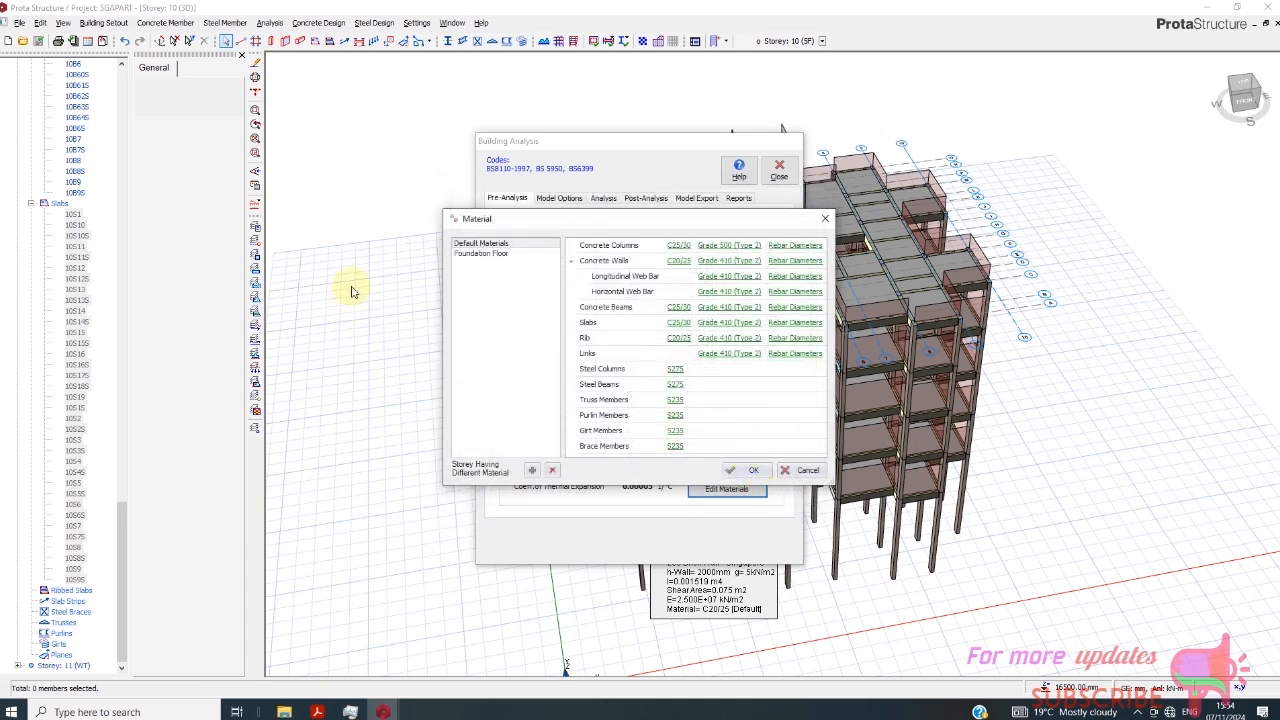
- Set the reinforcement steel of the Foundation Floor's foundations to Grade 460 (Type 2)
{"action": "left_click", "coordinate": [478, 253]}
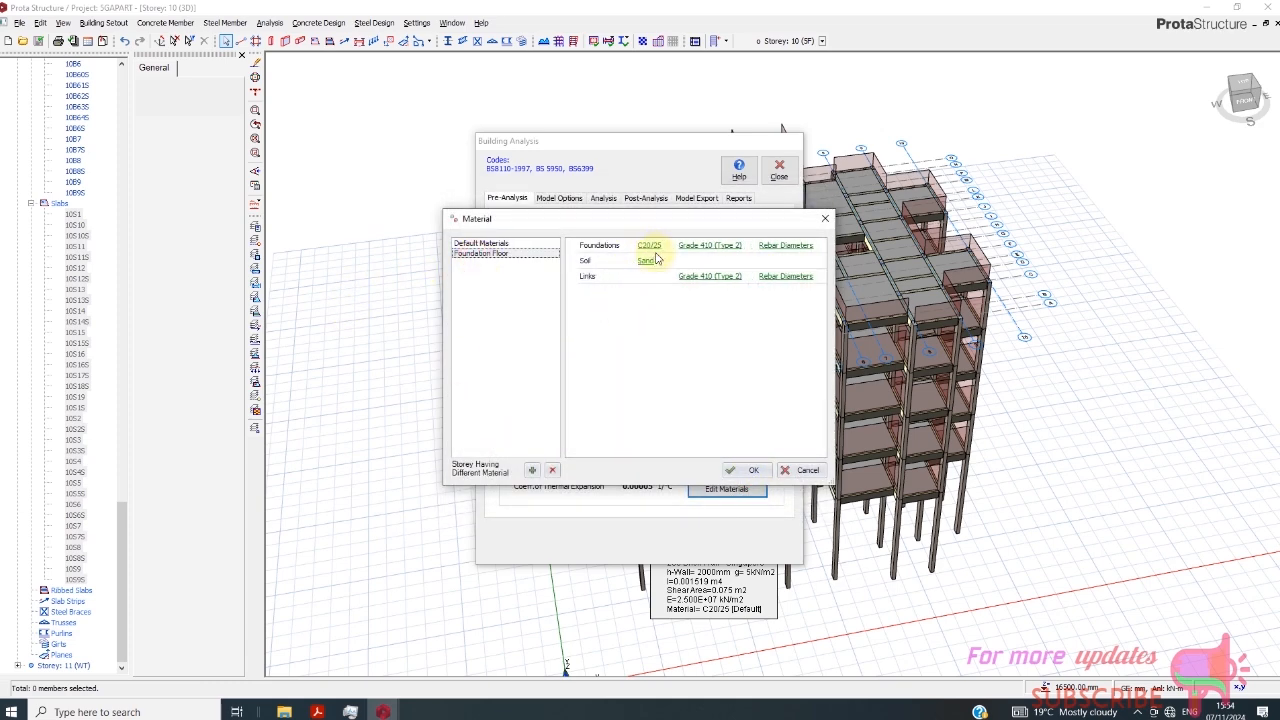
{"action": "left_click", "coordinate": [702, 254]}
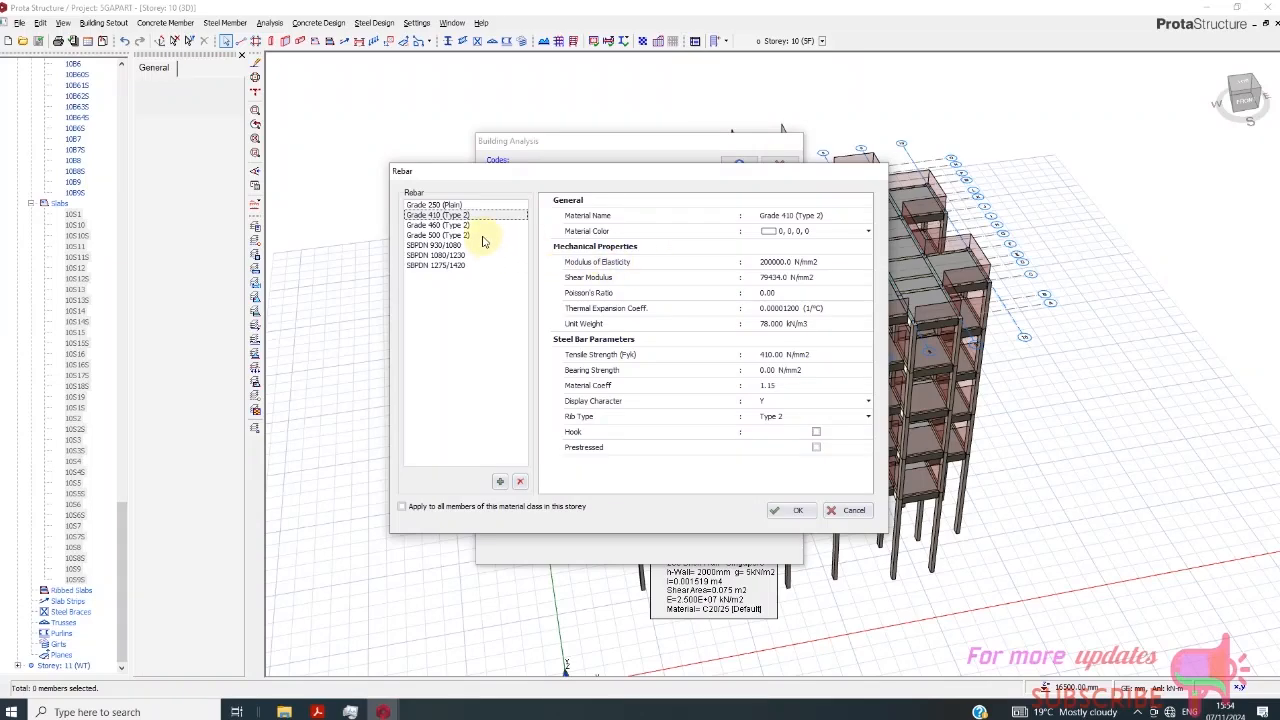
{"action": "left_click", "coordinate": [435, 228]}
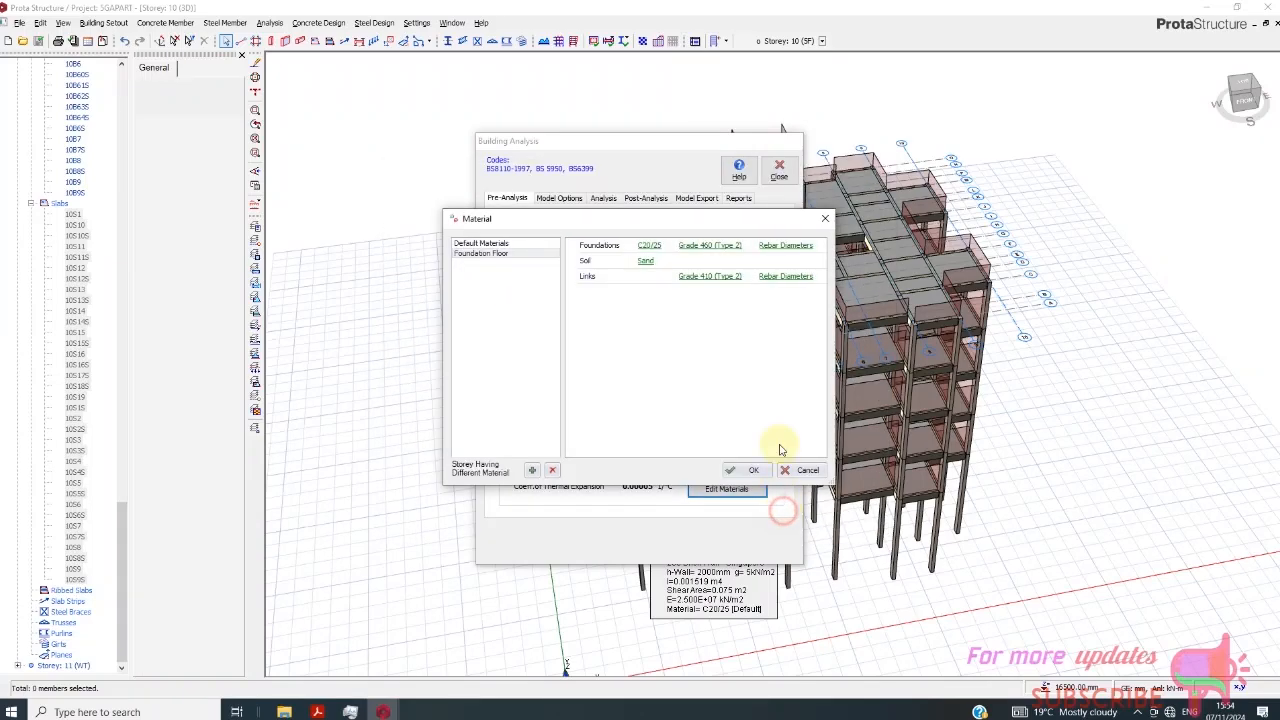
{"action": "left_click", "coordinate": [785, 510]}
- Clear all foundation rebar diameters, allow only T12 and T16, and accept the table
{"action": "left_click", "coordinate": [782, 248]}
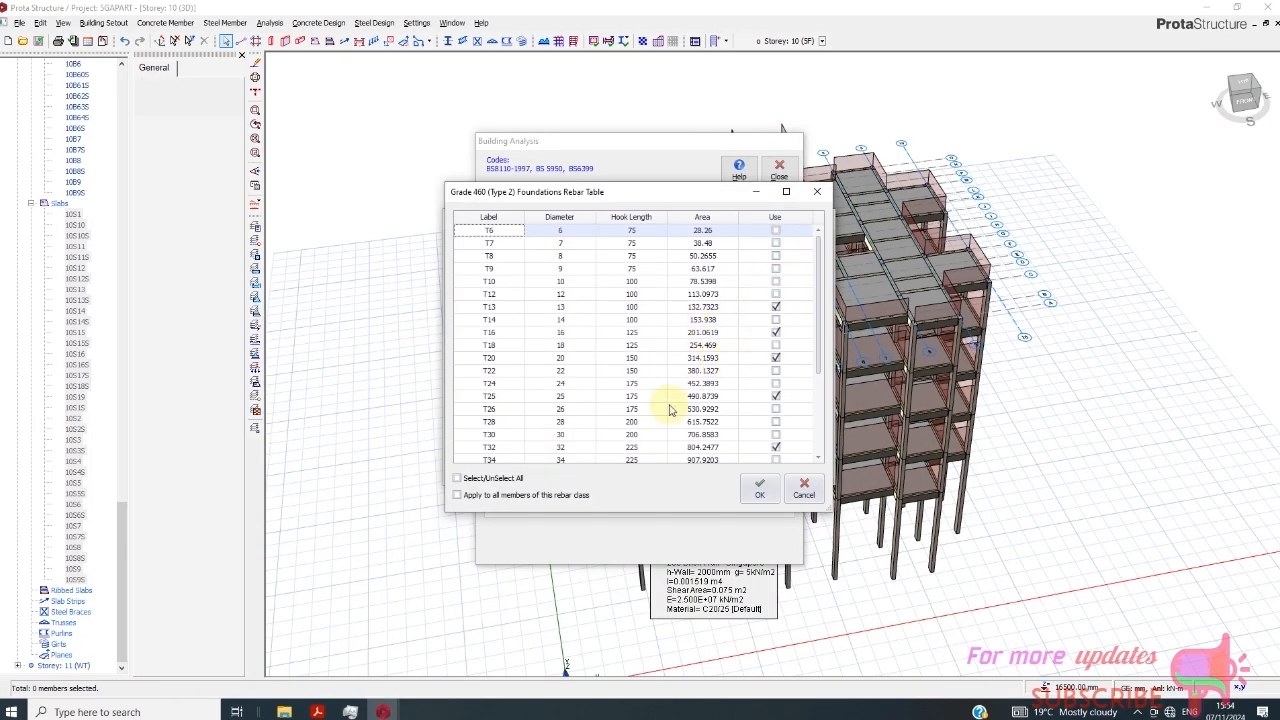
{"action": "left_click", "coordinate": [459, 479]}
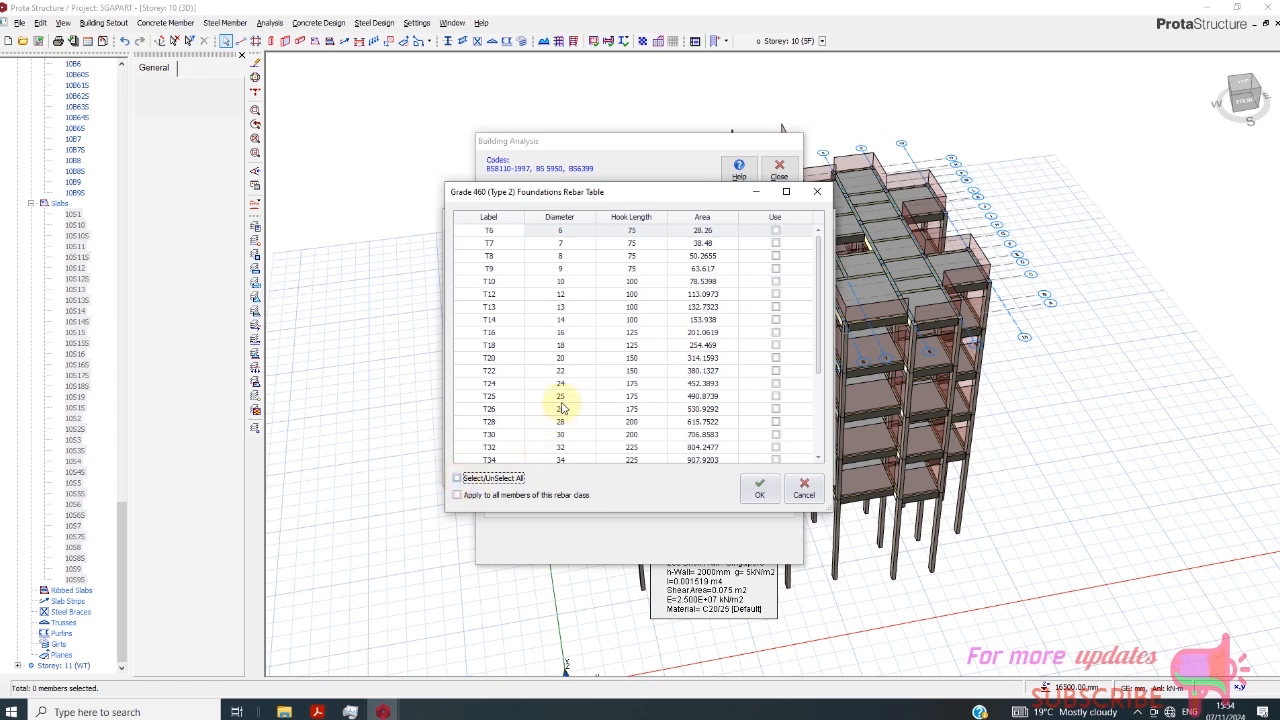
{"action": "left_click", "coordinate": [776, 294]}
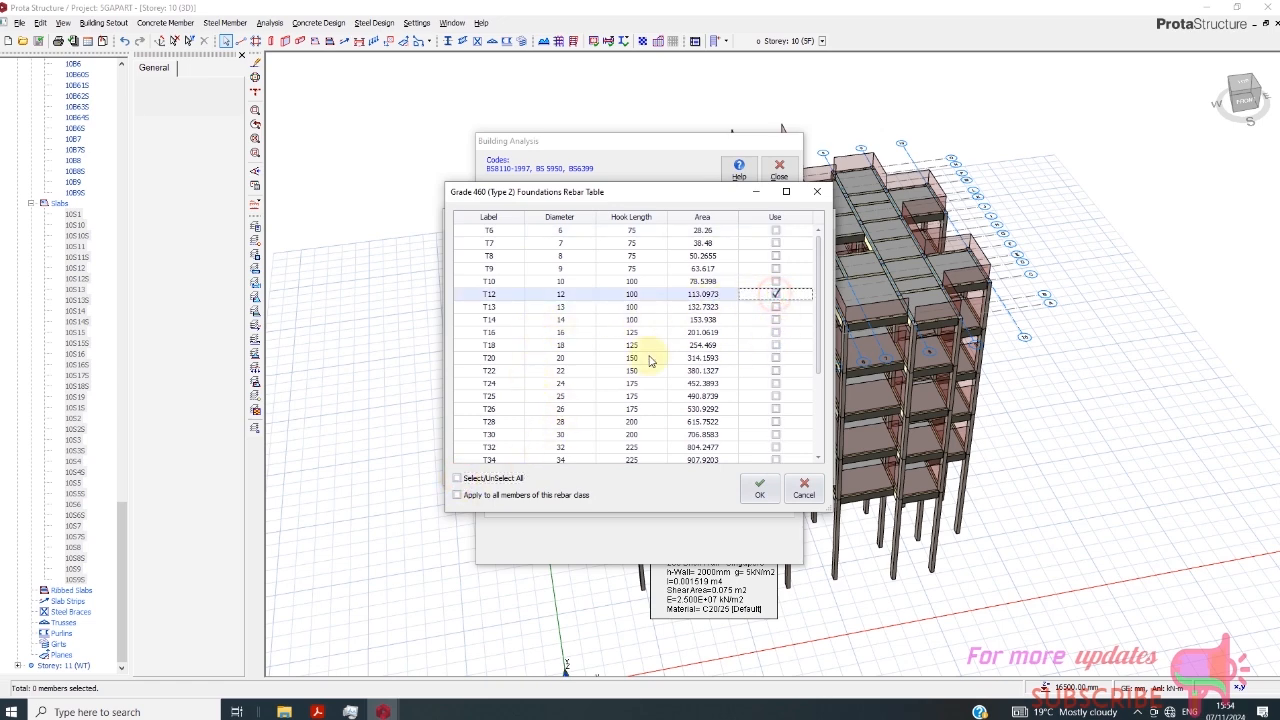
{"action": "left_click", "coordinate": [775, 333]}
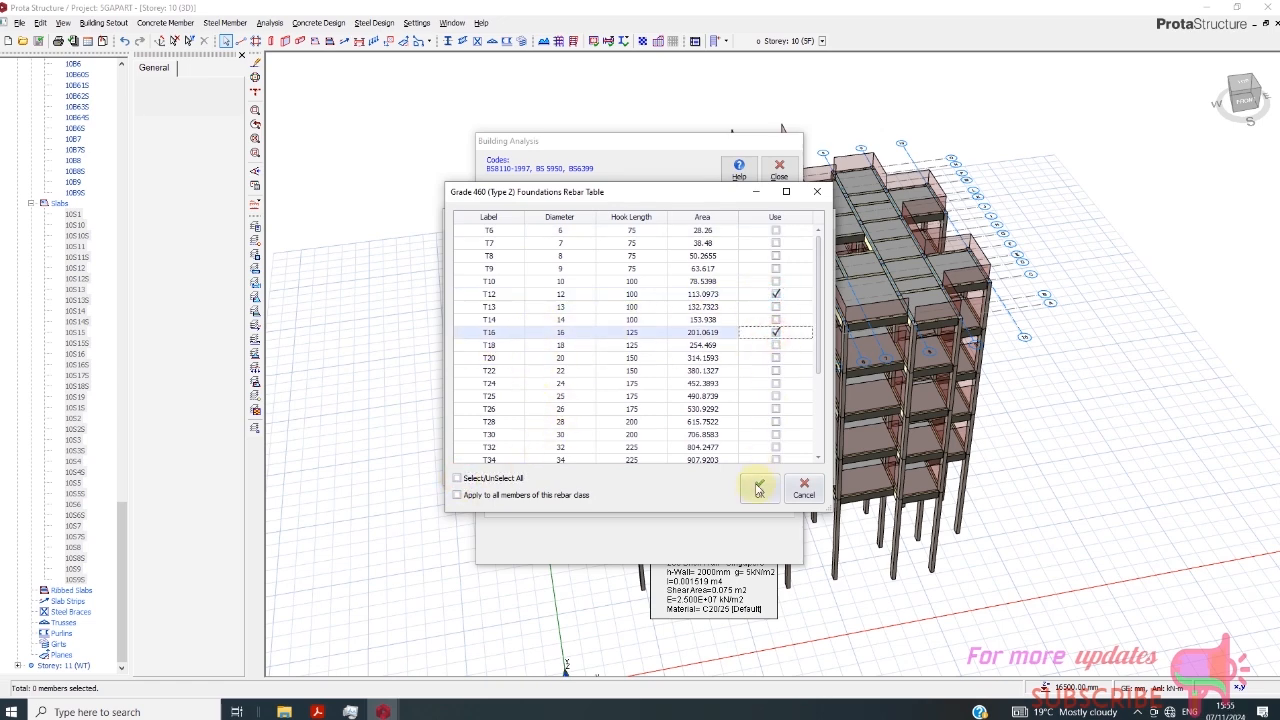
{"action": "left_click", "coordinate": [758, 488]}
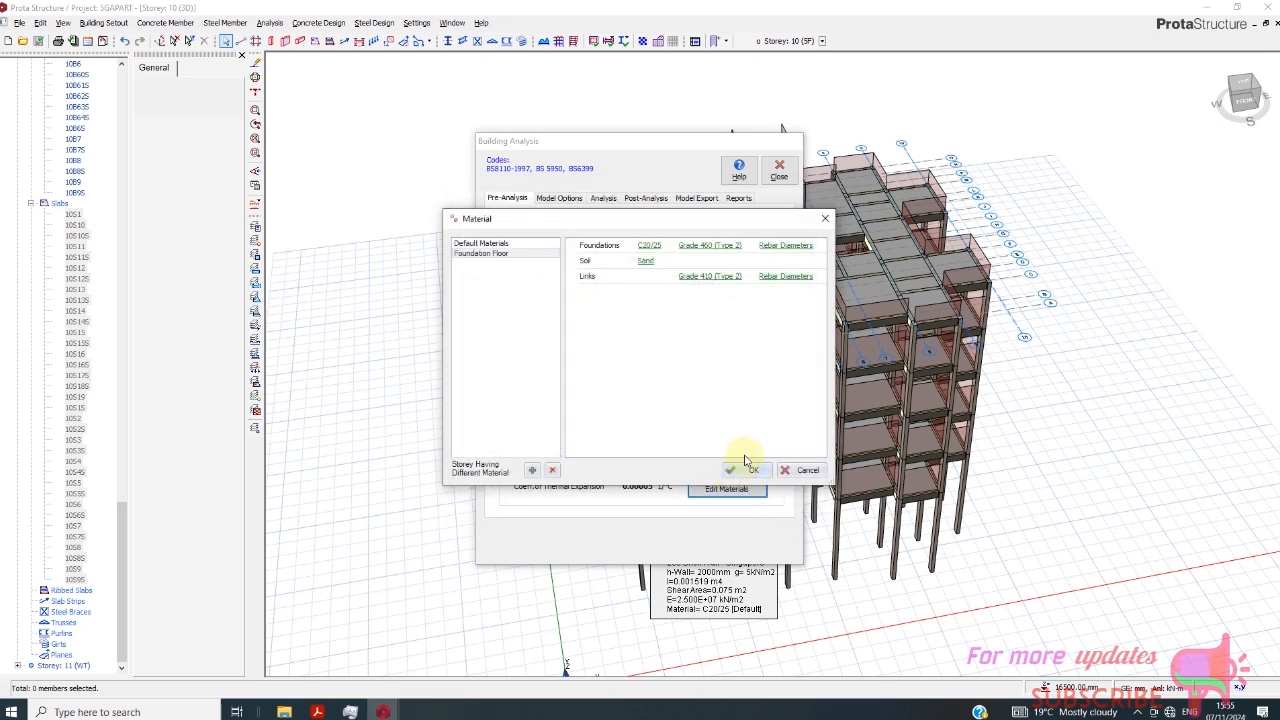
- Clear all link rebar diameters for the Foundation Floor, allow only Y8, and accept the table
{"action": "left_click", "coordinate": [784, 277]}
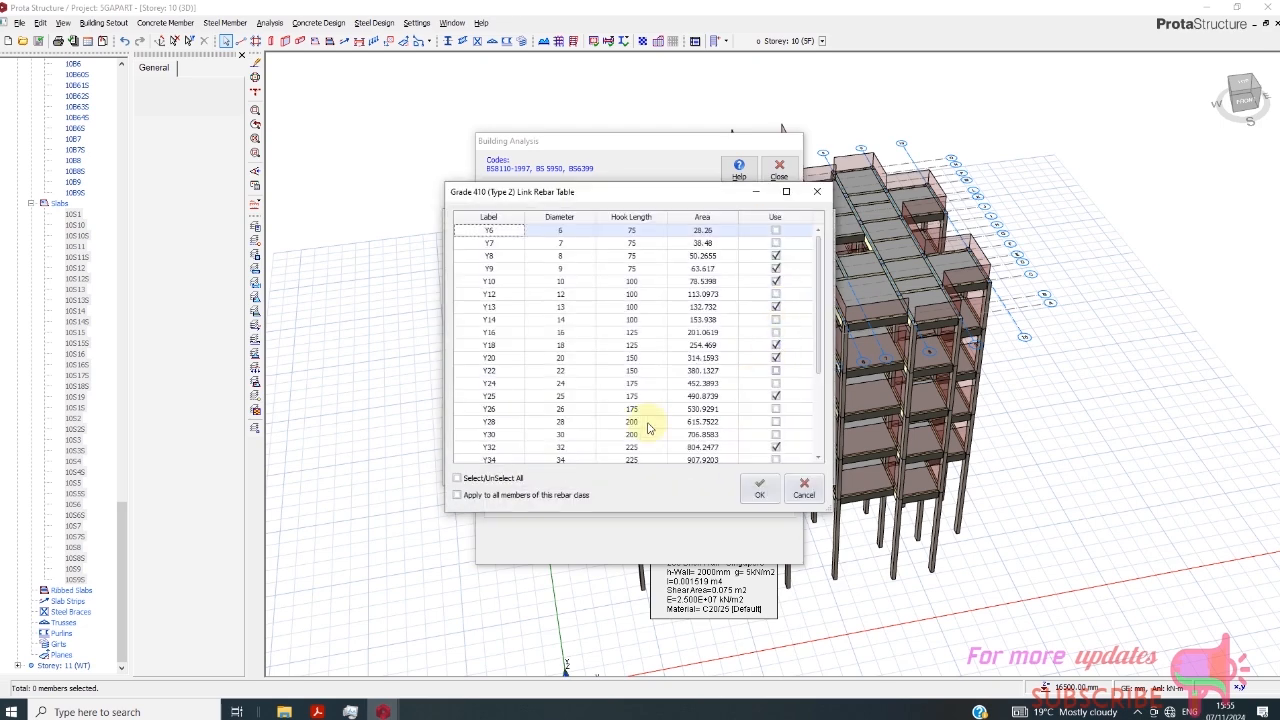
{"action": "left_click", "coordinate": [457, 478]}
{"action": "left_click", "coordinate": [513, 477]}
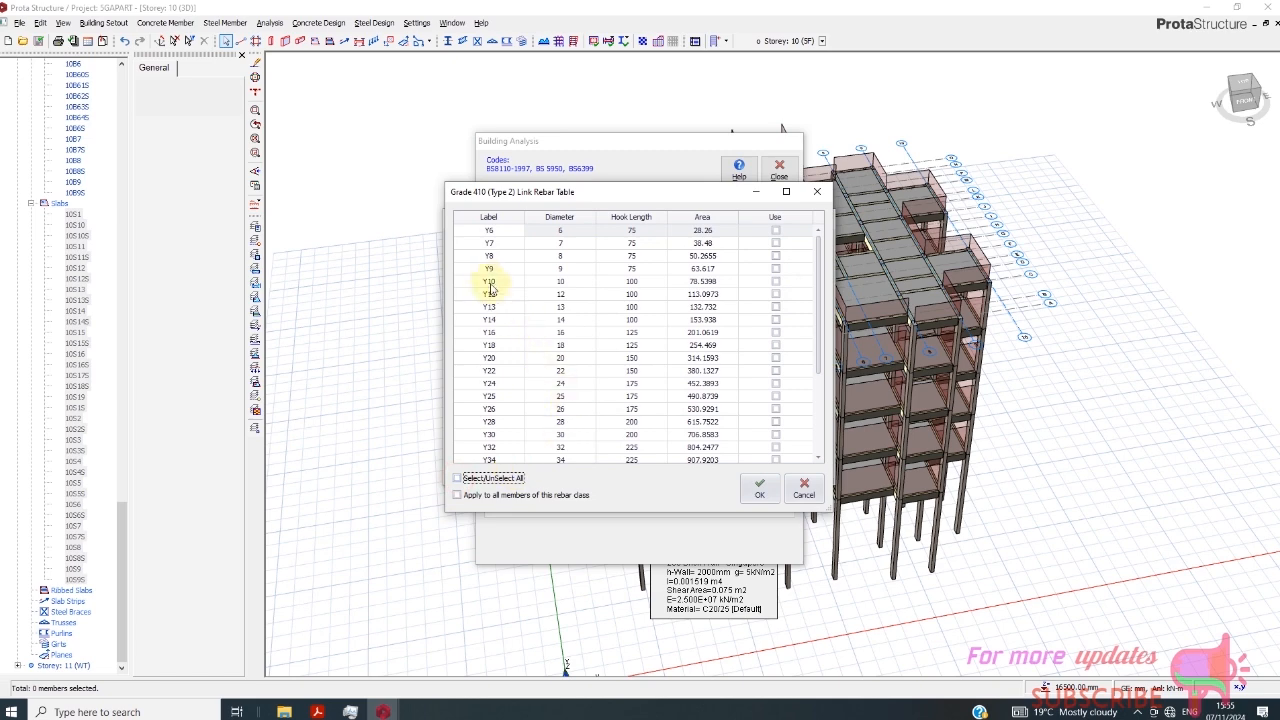
{"action": "left_click", "coordinate": [776, 256]}
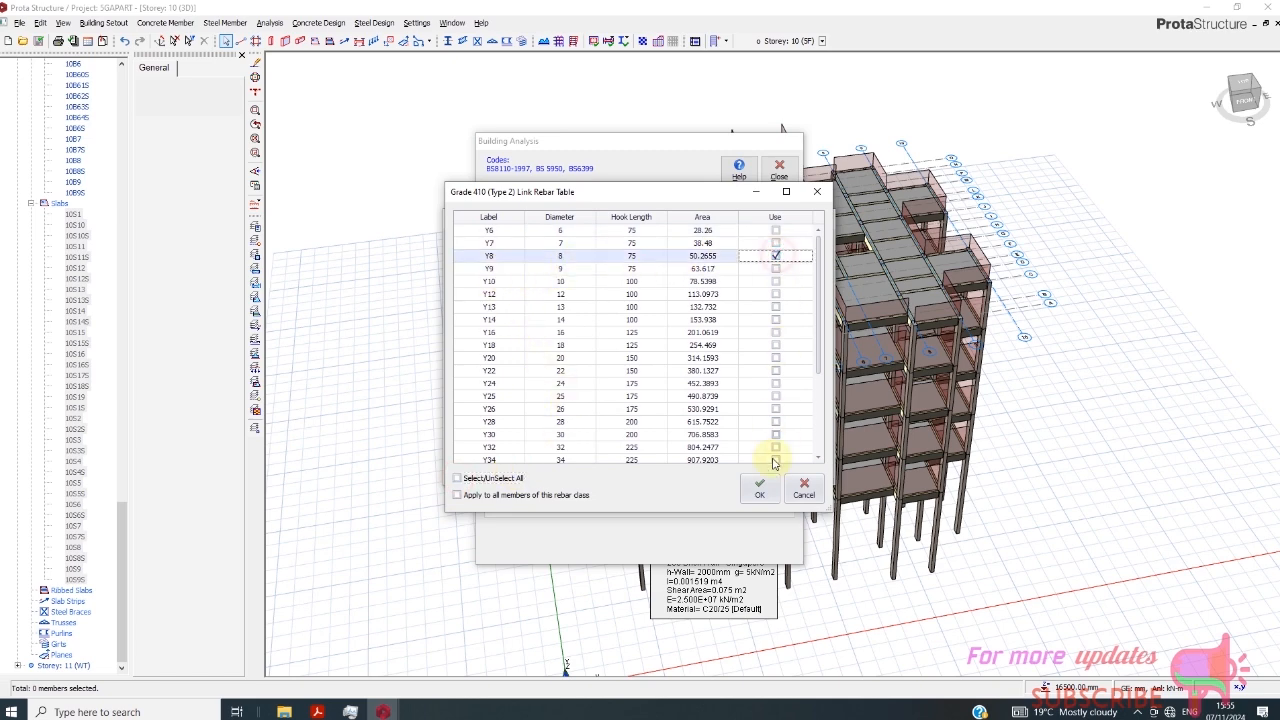
{"action": "left_click", "coordinate": [759, 487]}
- Check the link rebar diameters in the default materials and accept all the material settings
{"action": "left_click", "coordinate": [490, 244]}
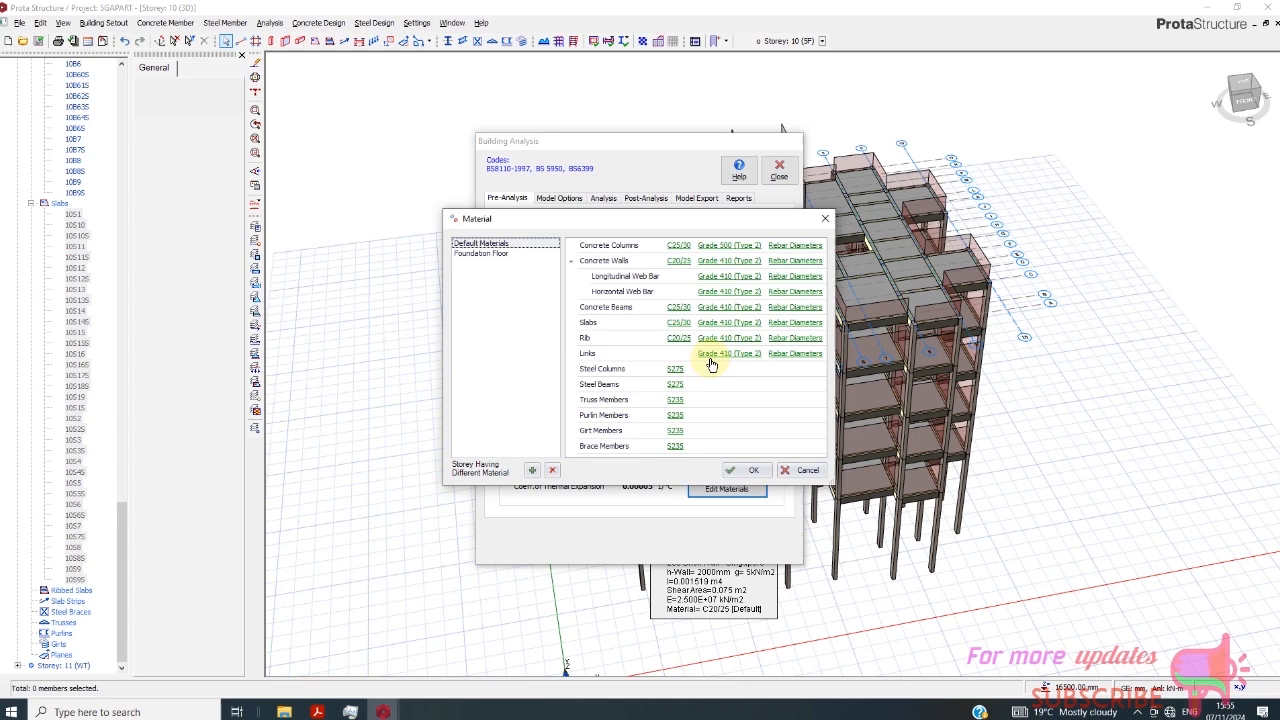
{"action": "left_click", "coordinate": [798, 354]}
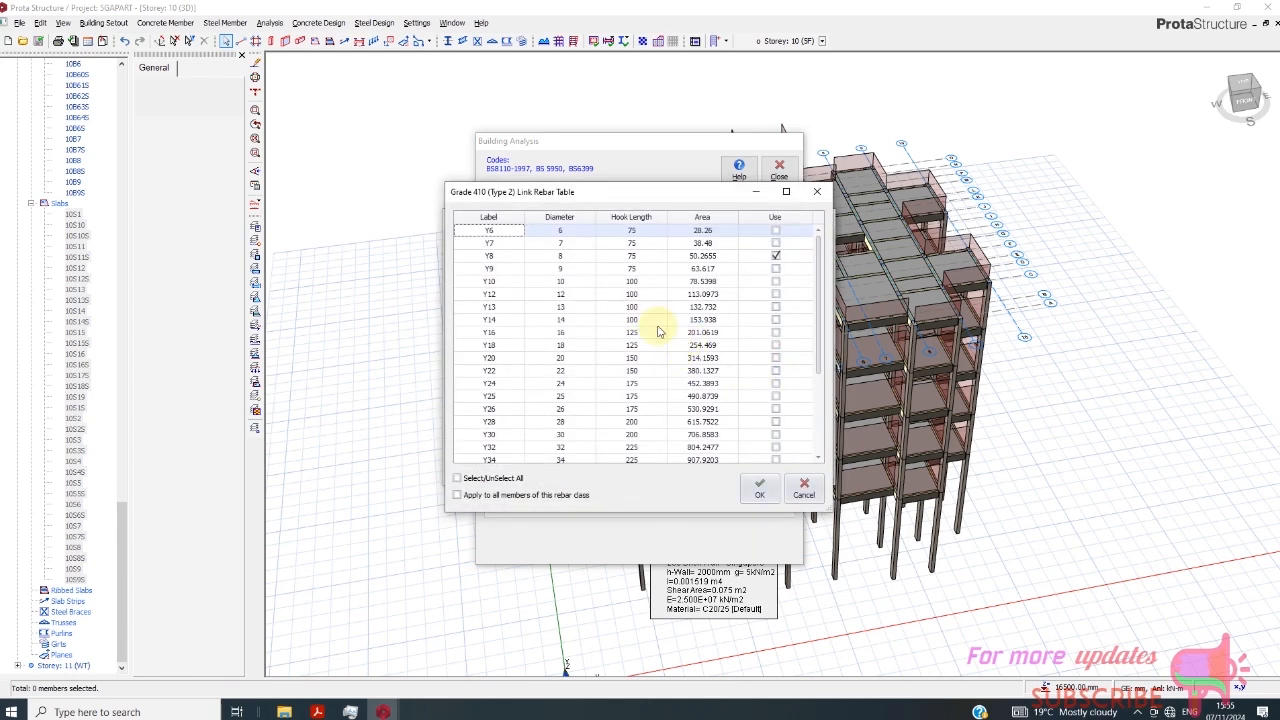
{"action": "left_click", "coordinate": [758, 487]}
{"action": "left_click", "coordinate": [757, 471]}
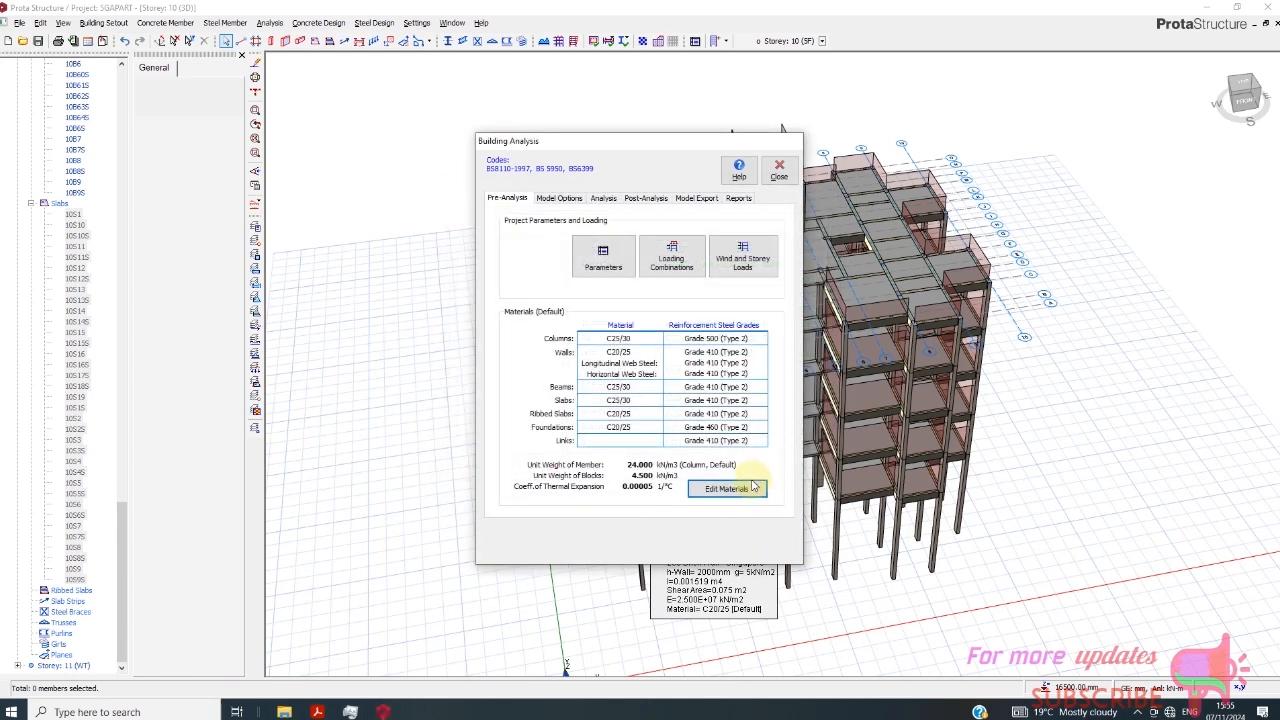
- Generate the load combinations automatically with the unfactored G+Q combination included and notional loading kept, and accept them
{"action": "left_click", "coordinate": [681, 267]}
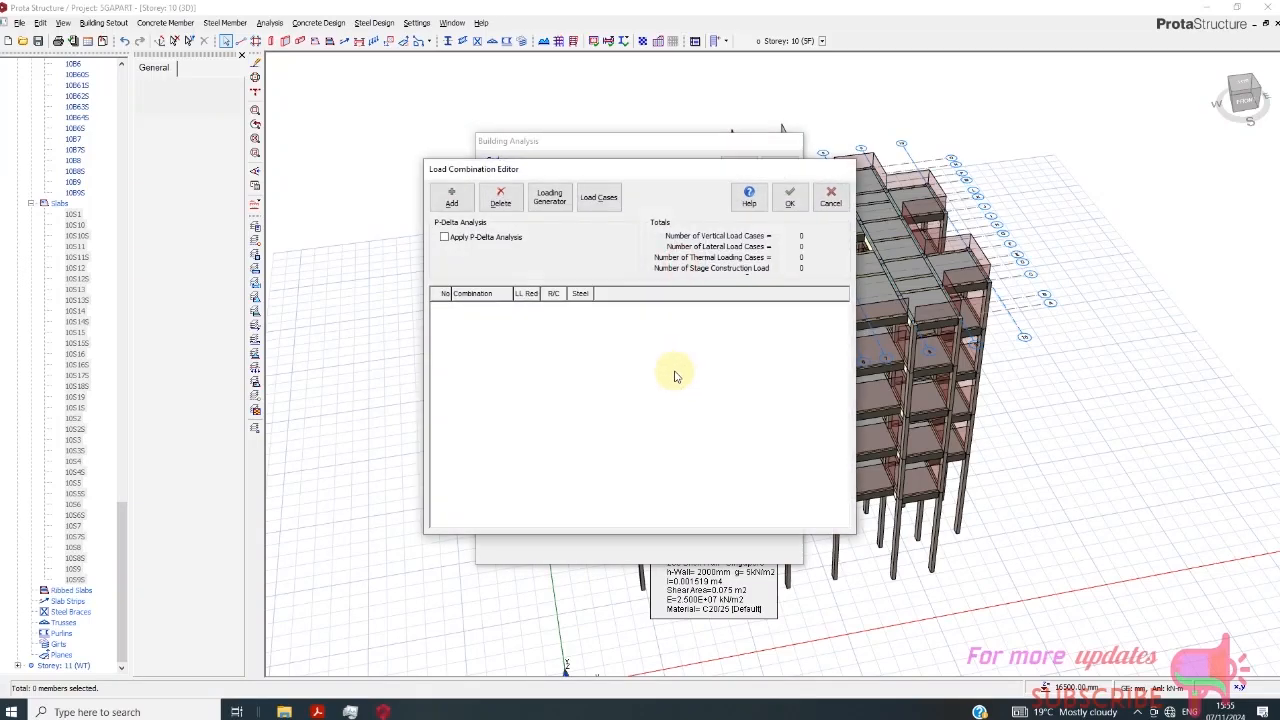
{"action": "left_click", "coordinate": [549, 197]}
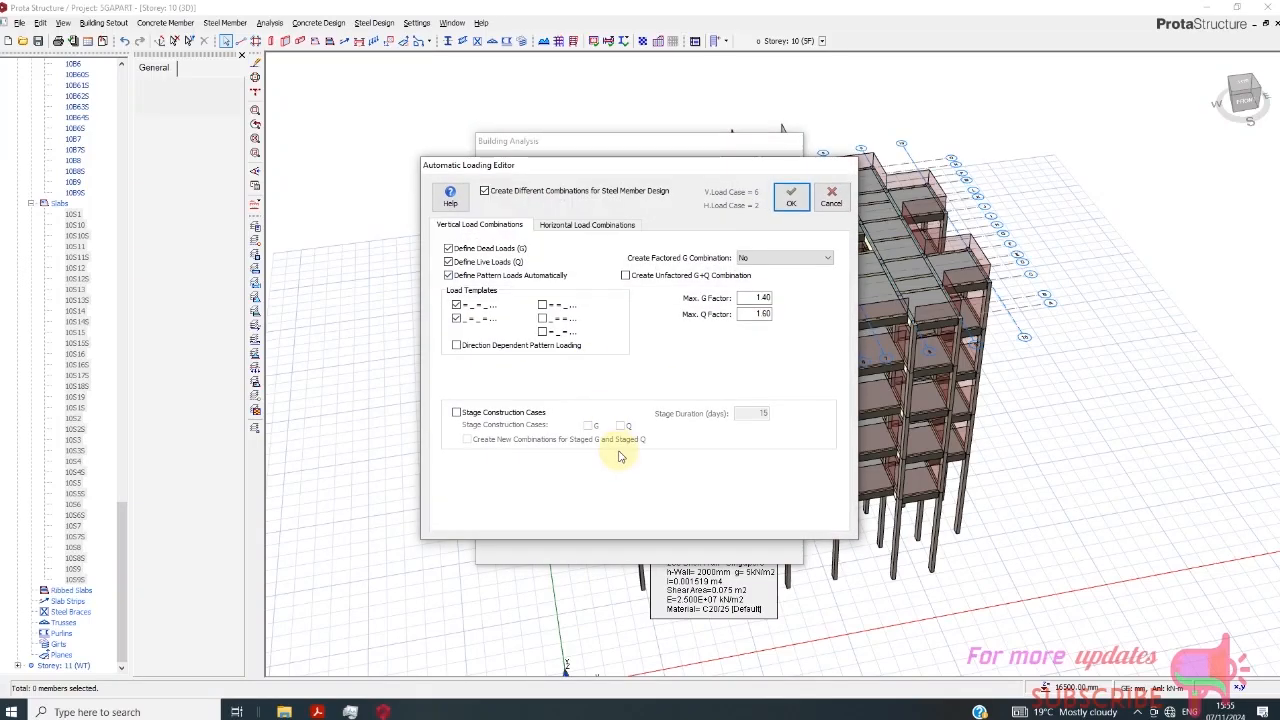
{"action": "left_click", "coordinate": [625, 275]}
{"action": "left_click", "coordinate": [588, 224]}
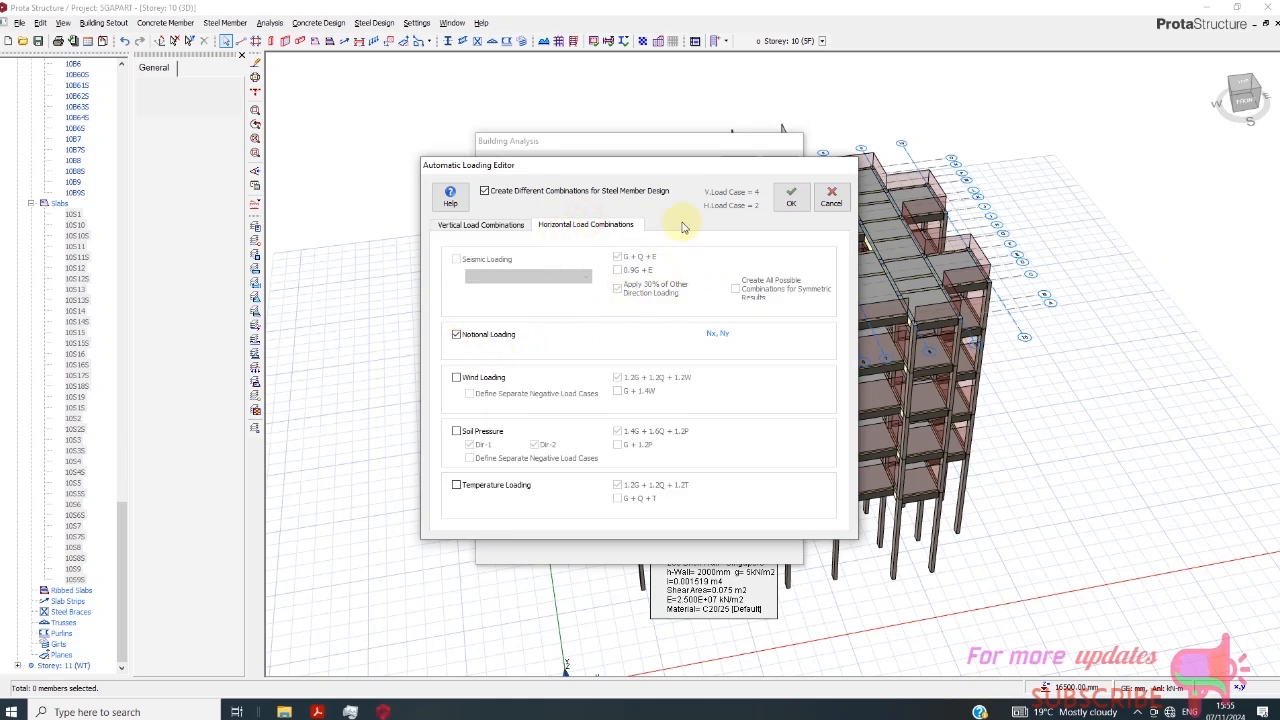
{"action": "left_click", "coordinate": [791, 200]}
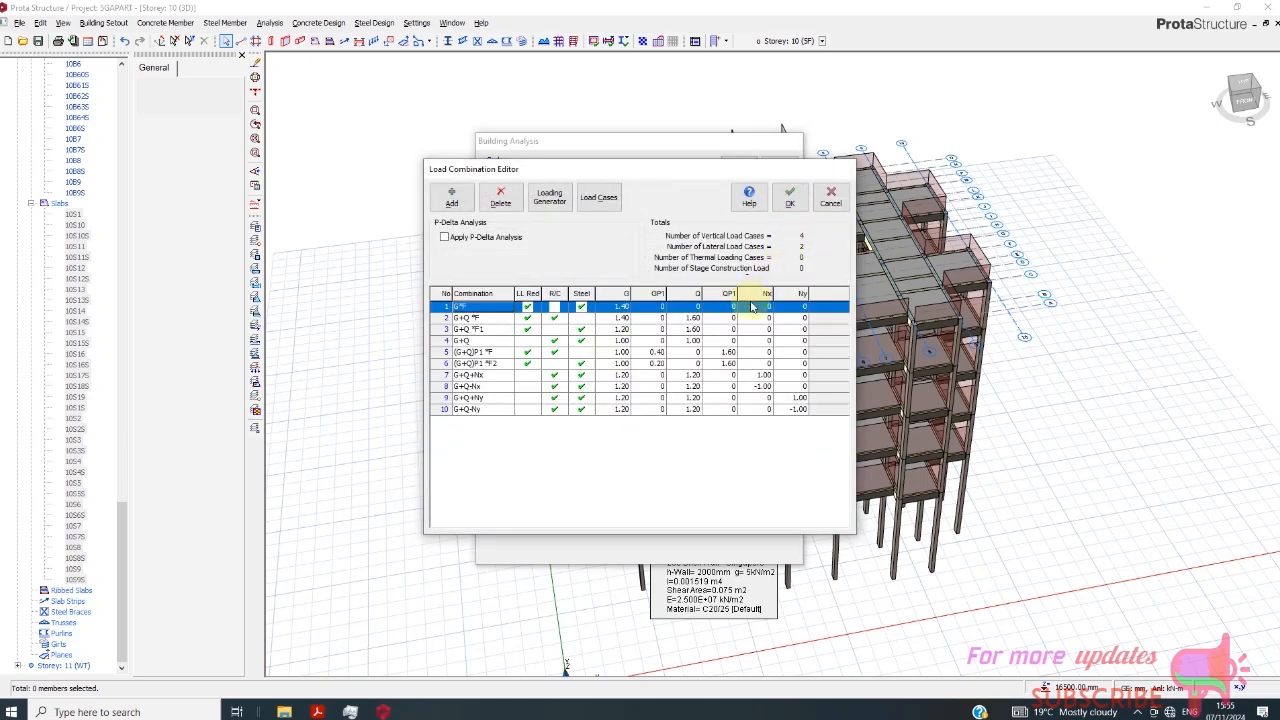
{"action": "left_click", "coordinate": [790, 197]}
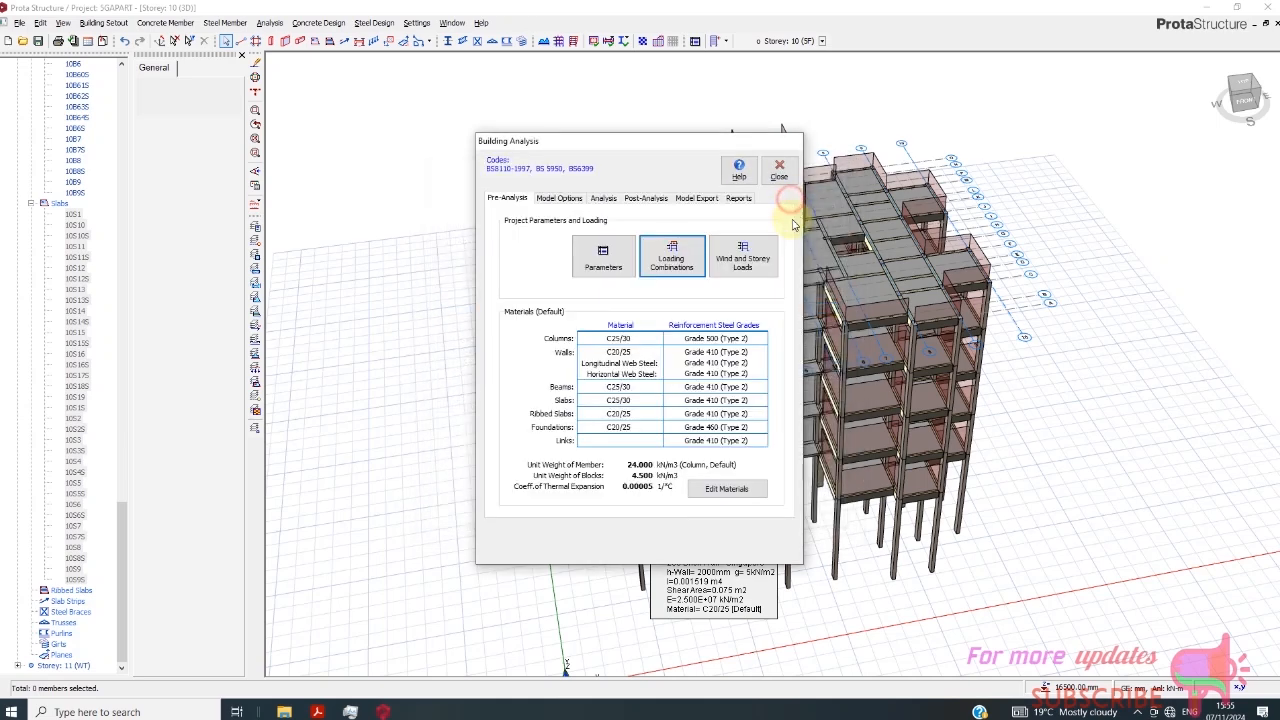
- Run the building analysis with eigenvalue analysis, column/wall and beam reinforcement design, and bar re-selection for both member types
{"action": "left_click", "coordinate": [603, 198]}
{"action": "left_click", "coordinate": [517, 334]}
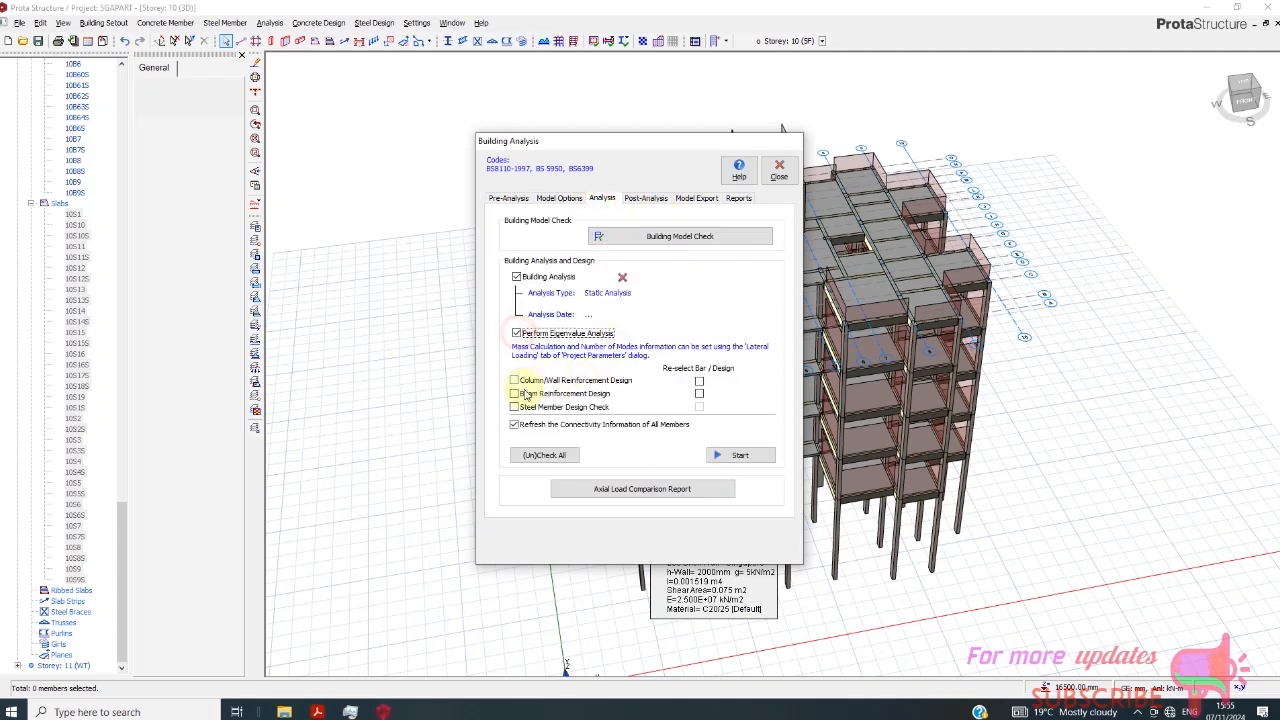
{"action": "left_click", "coordinate": [514, 381]}
{"action": "left_click", "coordinate": [514, 394]}
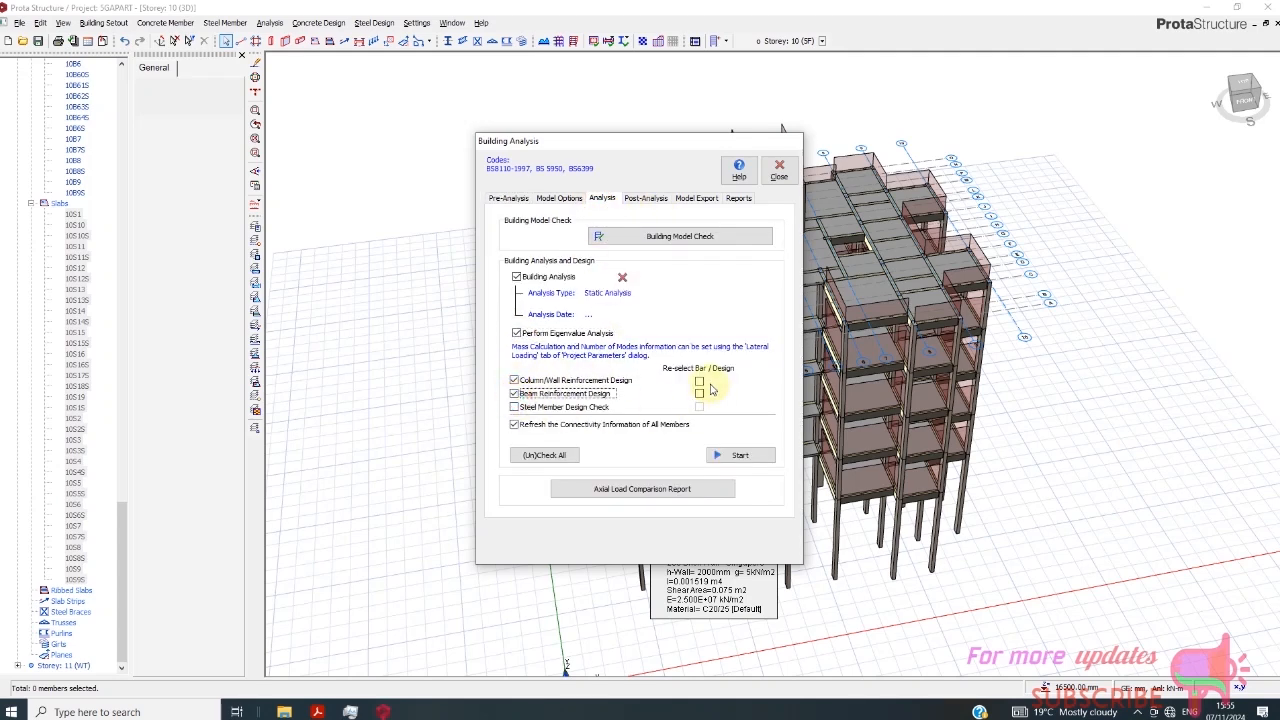
{"action": "left_click", "coordinate": [699, 381]}
{"action": "left_click", "coordinate": [701, 394]}
{"action": "left_click", "coordinate": [738, 455]}
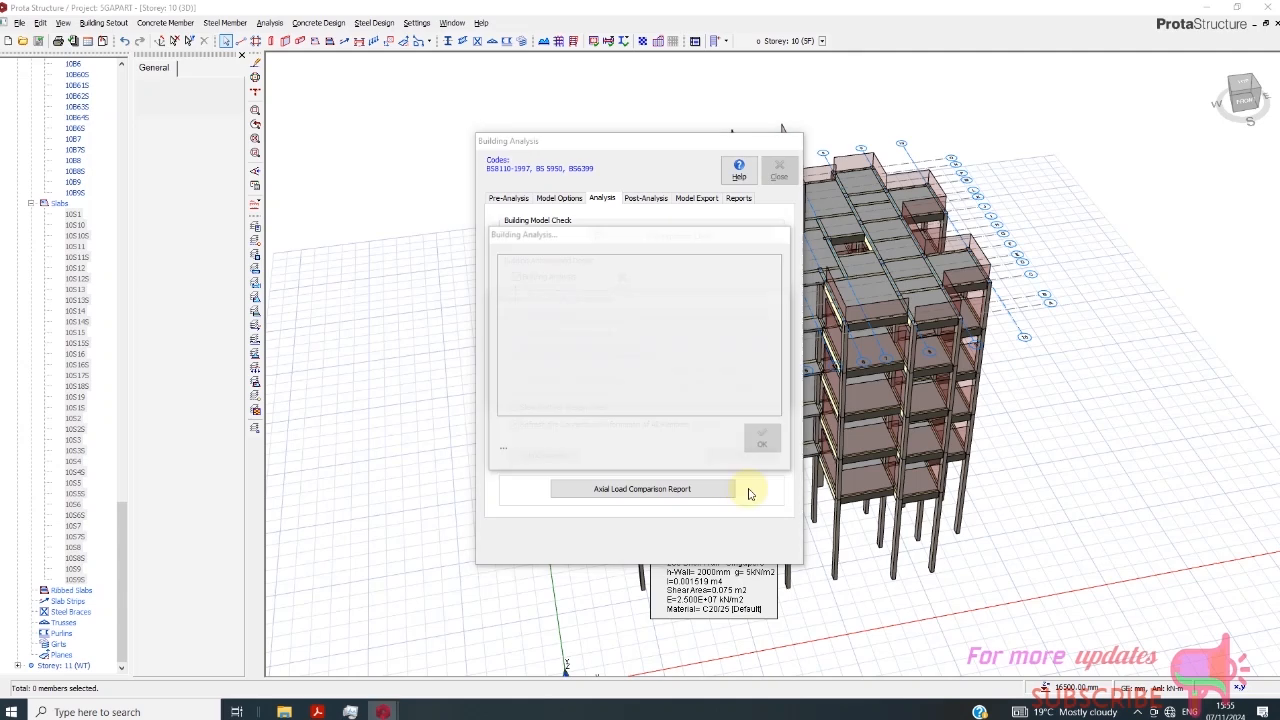
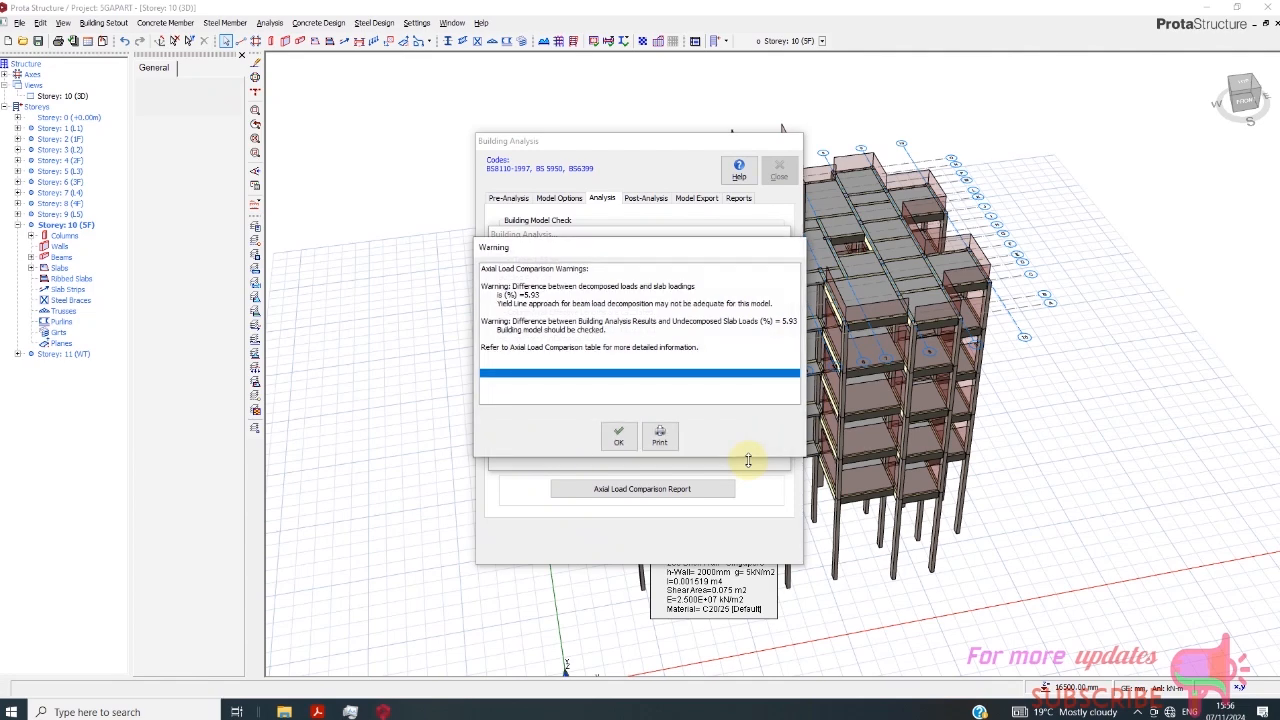
- Accept the axial load comparison warnings, finish the analysis run and close the Building Analysis dialog
{"action": "left_click", "coordinate": [617, 437]}
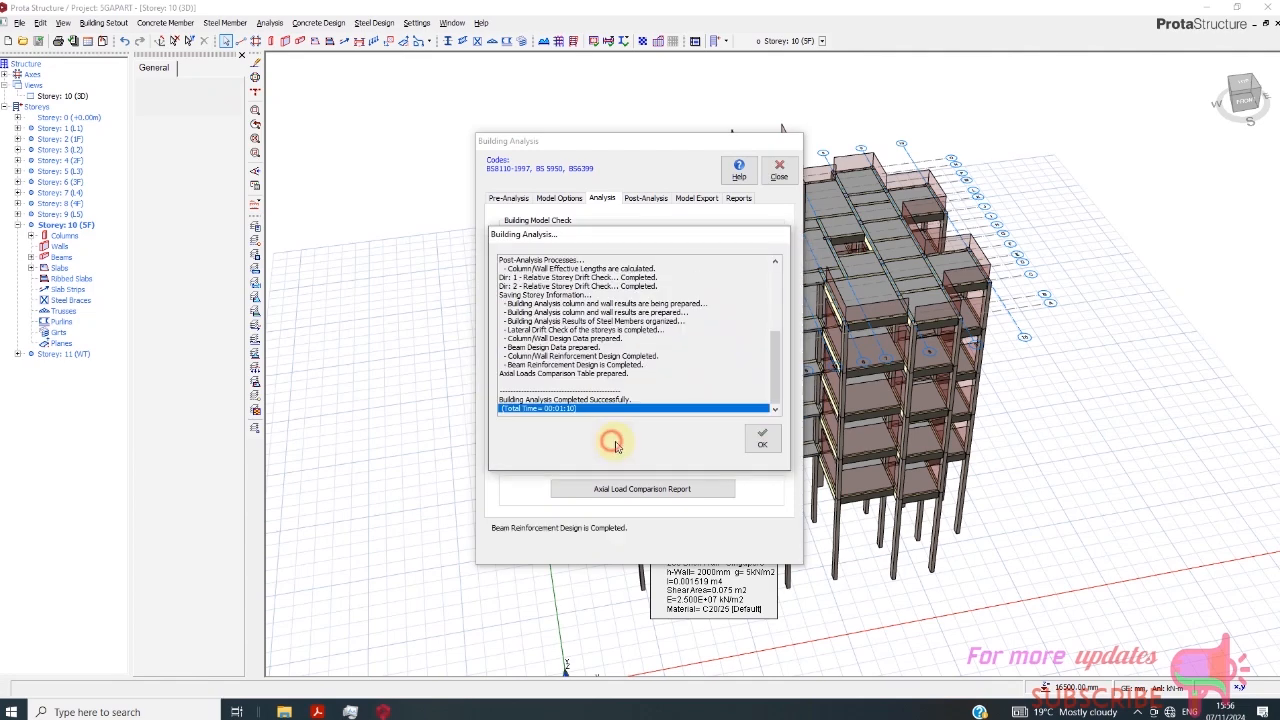
{"action": "left_click", "coordinate": [762, 438]}
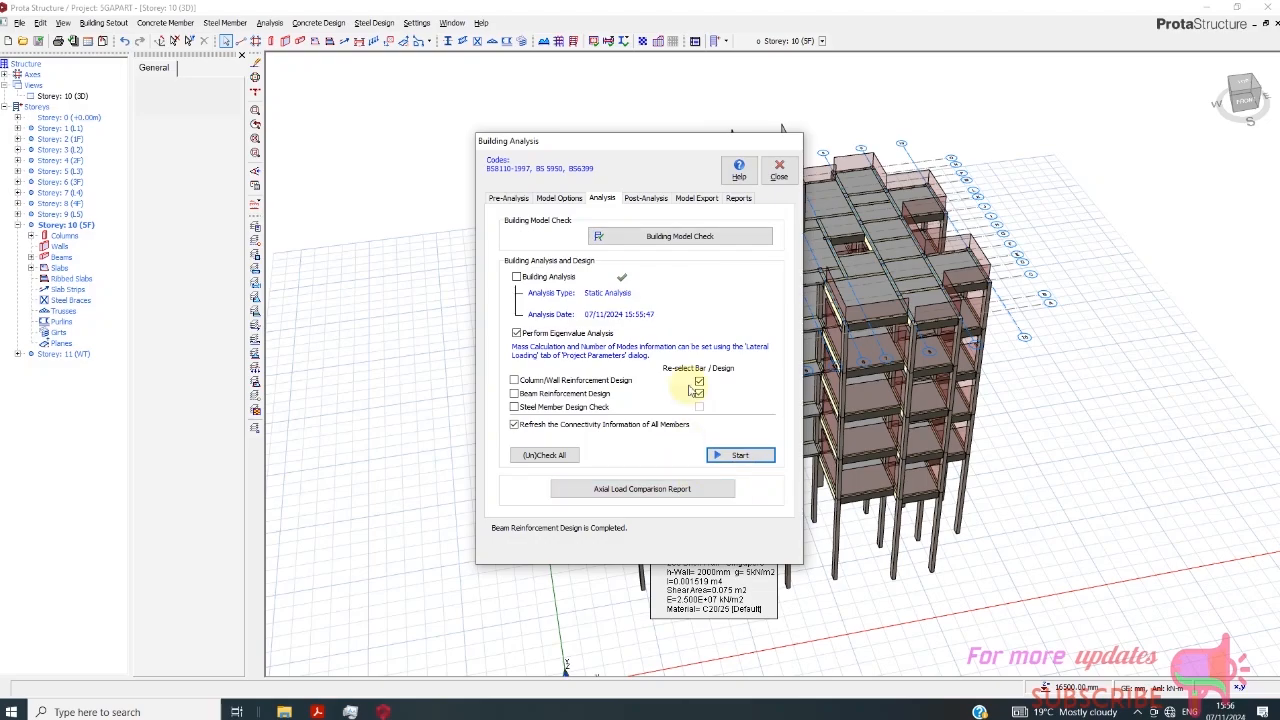
{"action": "left_click", "coordinate": [780, 174]}
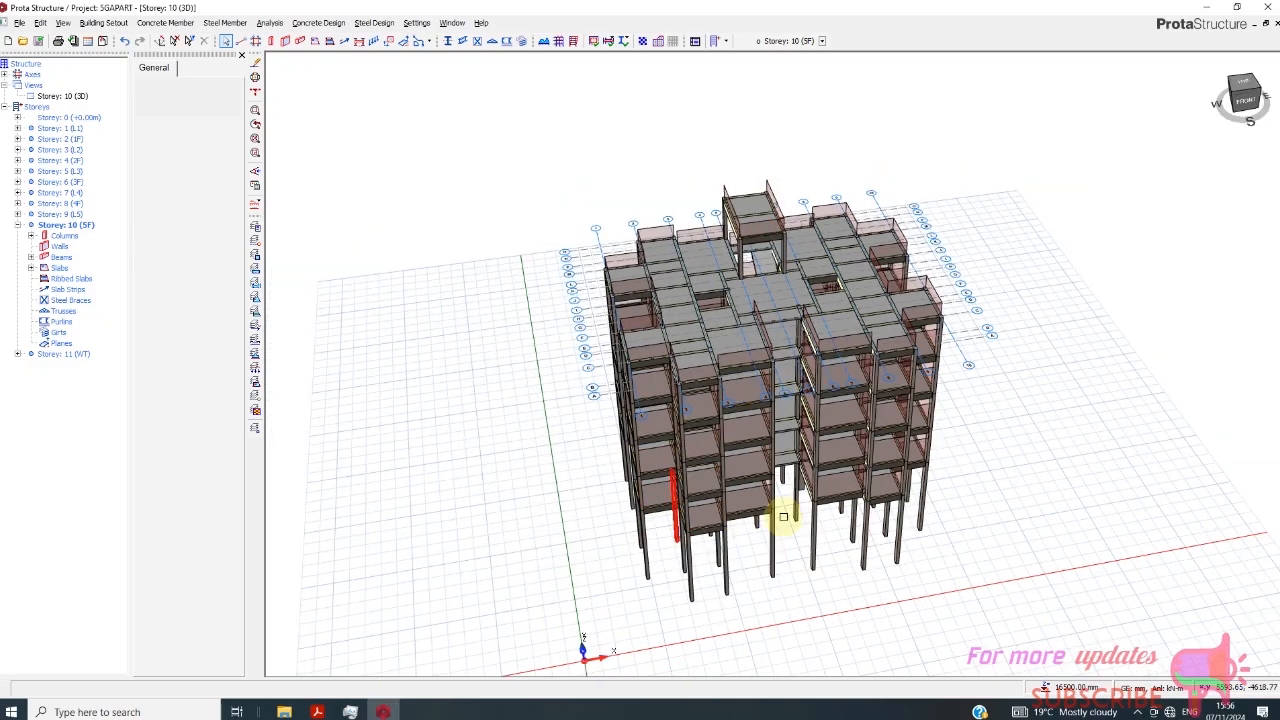
- Recolour the 3D building model by Design Status using visual interrogation
{"action": "left_click_drag", "start_coordinate": [1248, 103], "coordinate": [1151, 91]}
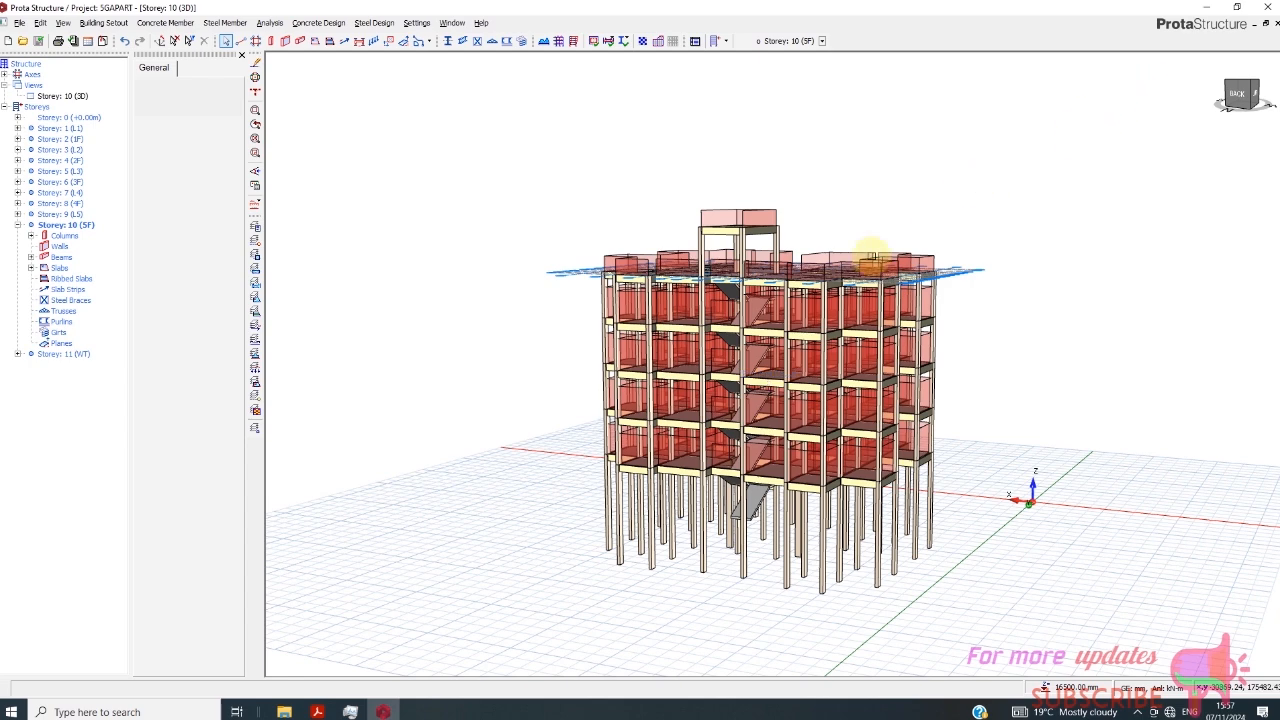
{"action": "scroll", "coordinate": [764, 318], "scroll_direction": "up", "scroll_amount": 2}
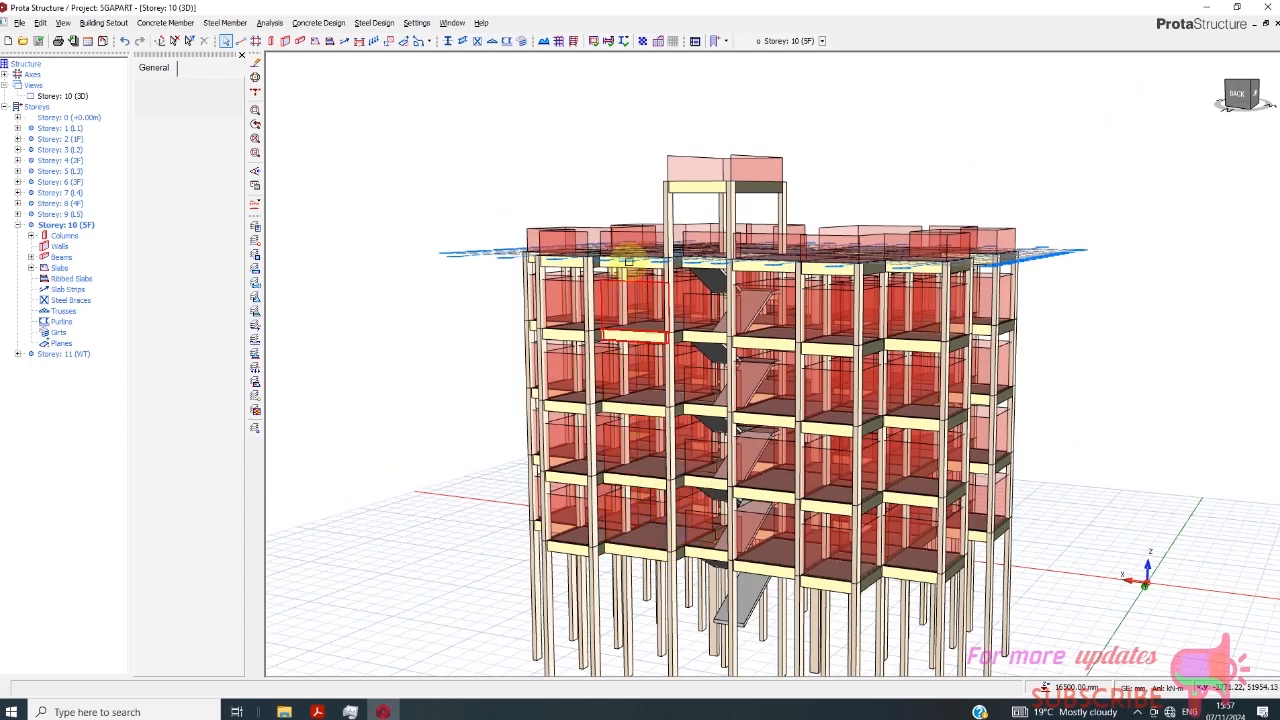
{"action": "scroll", "coordinate": [628, 345], "scroll_direction": "down", "scroll_amount": 1}
{"action": "scroll", "coordinate": [612, 400], "scroll_direction": "down", "scroll_amount": 1}
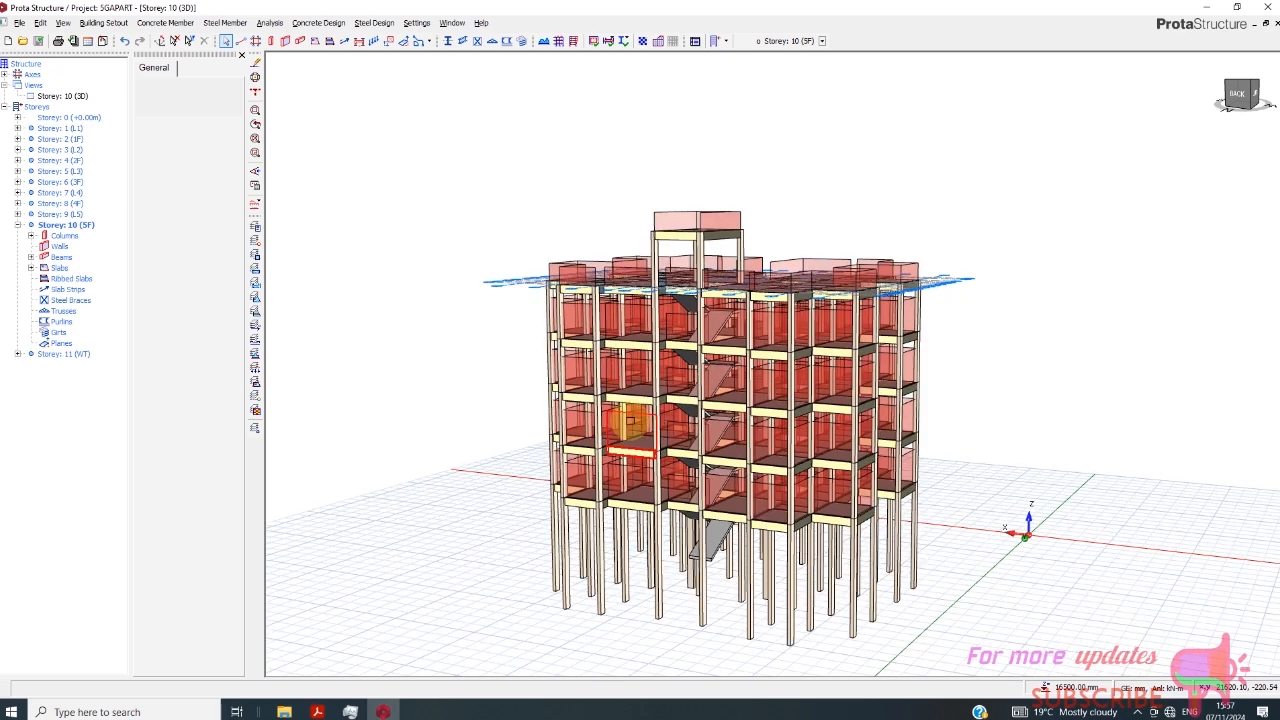
{"action": "left_click", "coordinate": [255, 188]}
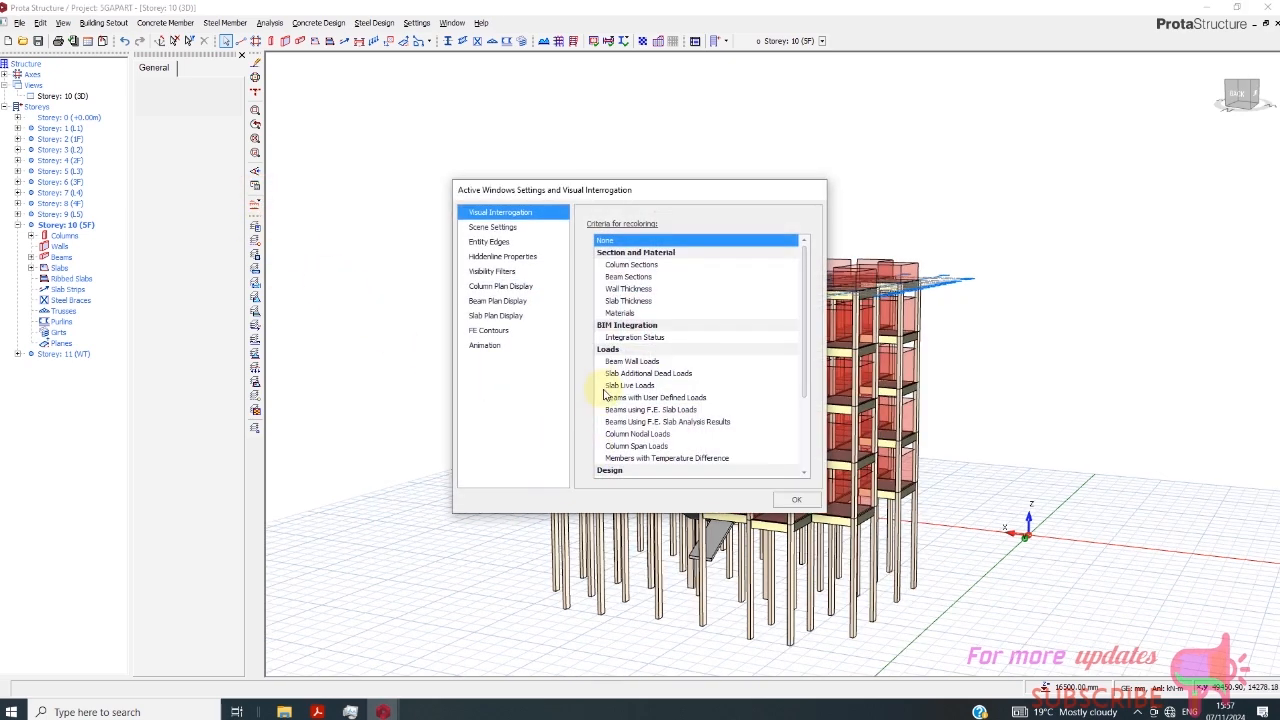
{"action": "scroll", "coordinate": [630, 432], "scroll_direction": "down", "scroll_amount": 2}
{"action": "left_click", "coordinate": [627, 410]}
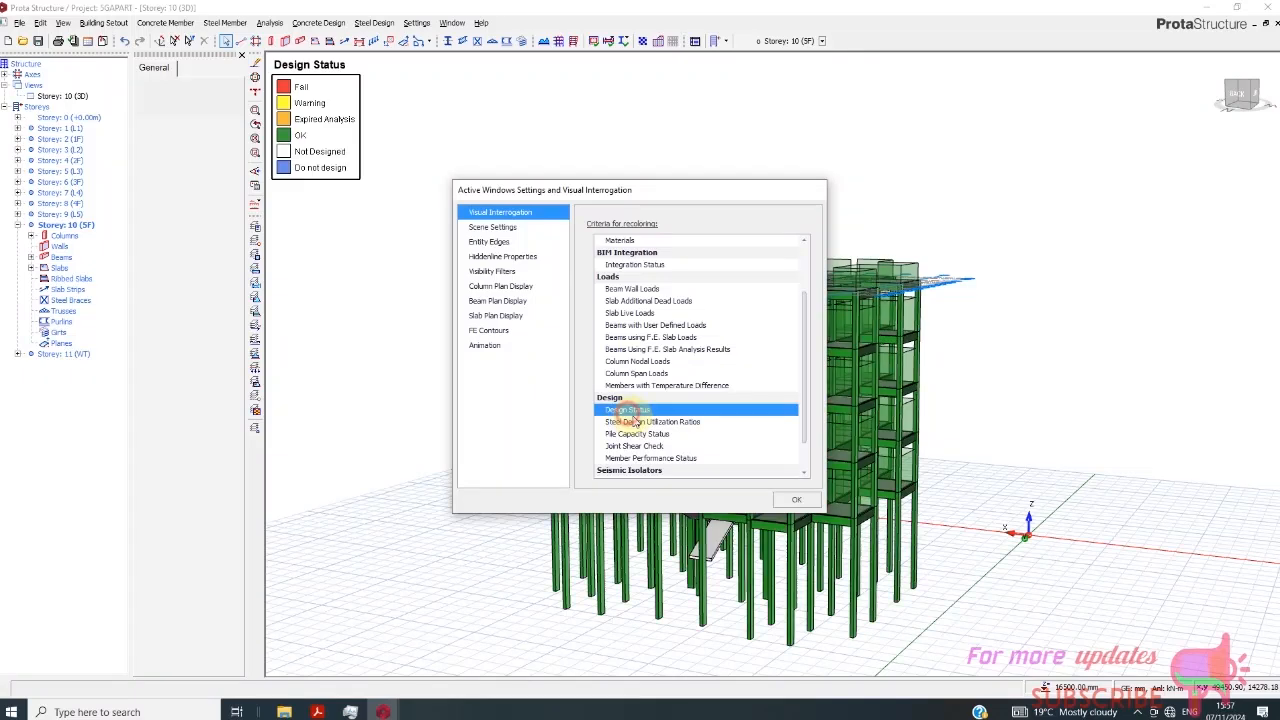
{"action": "left_click", "coordinate": [796, 499]}
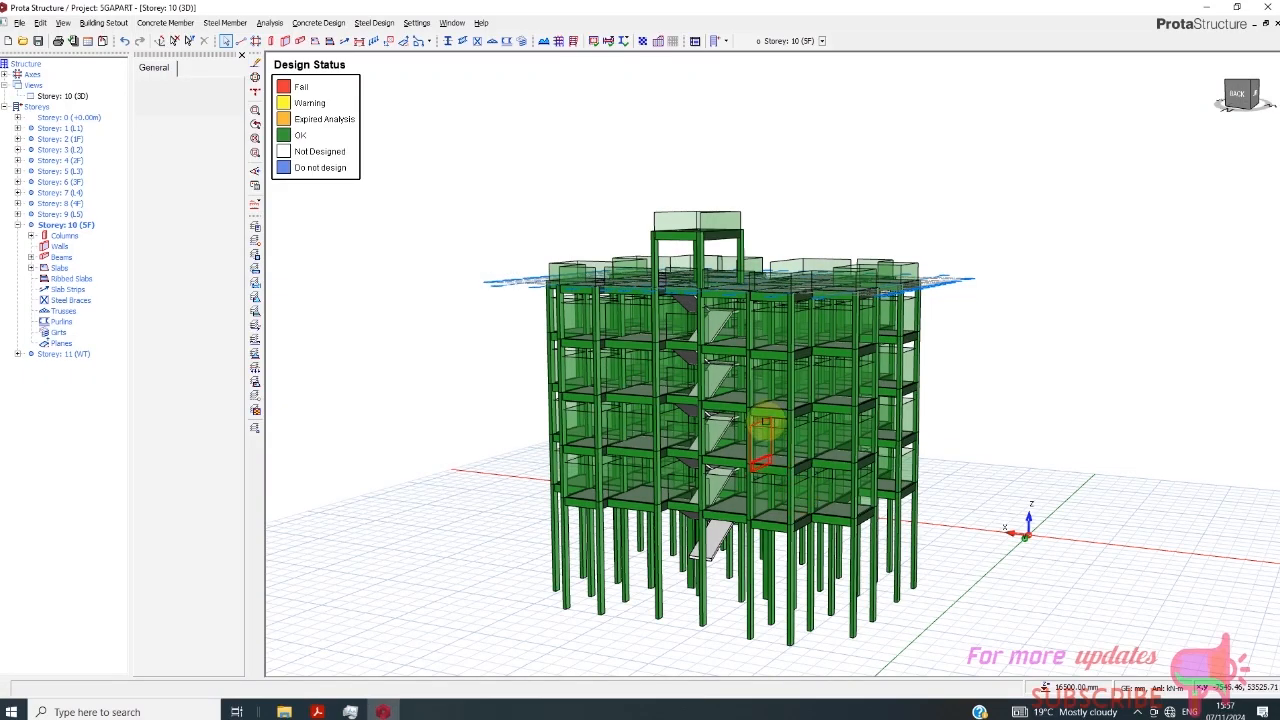
{"action": "scroll", "coordinate": [766, 434], "scroll_direction": "up", "scroll_amount": 2}
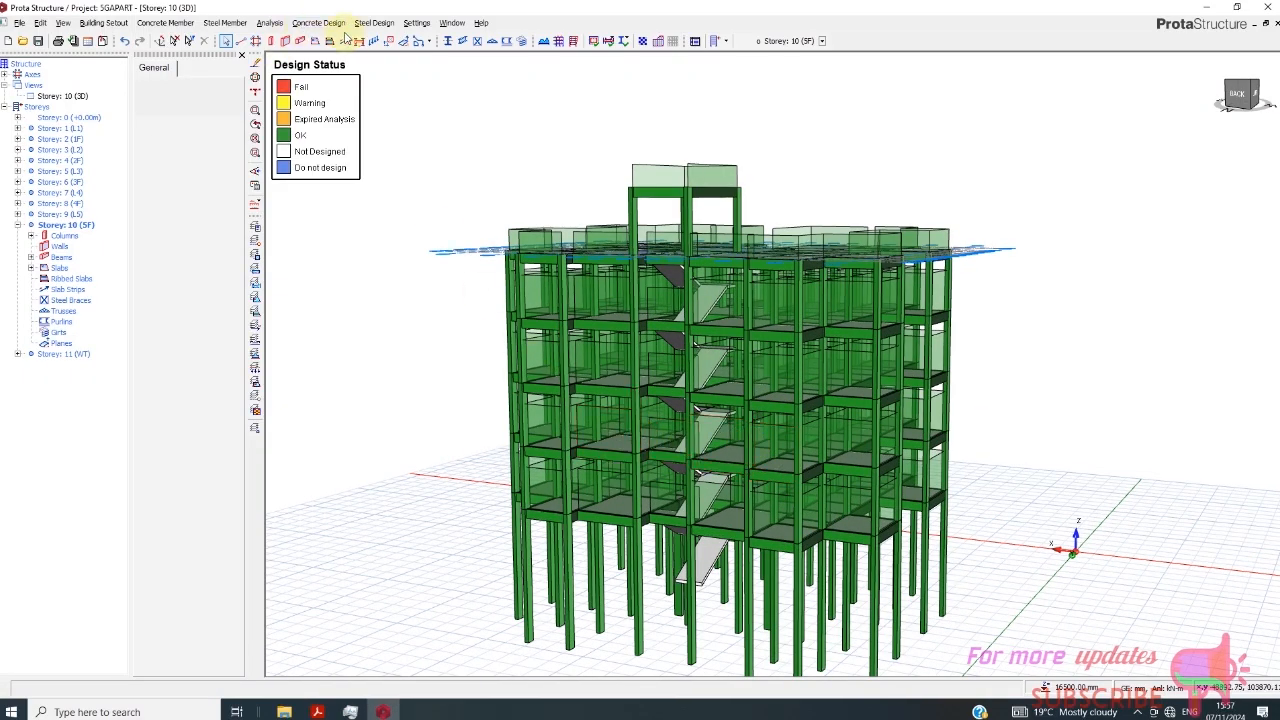
- Open the model and analysis results display from the building's post-analysis options
{"action": "left_click", "coordinate": [270, 22]}
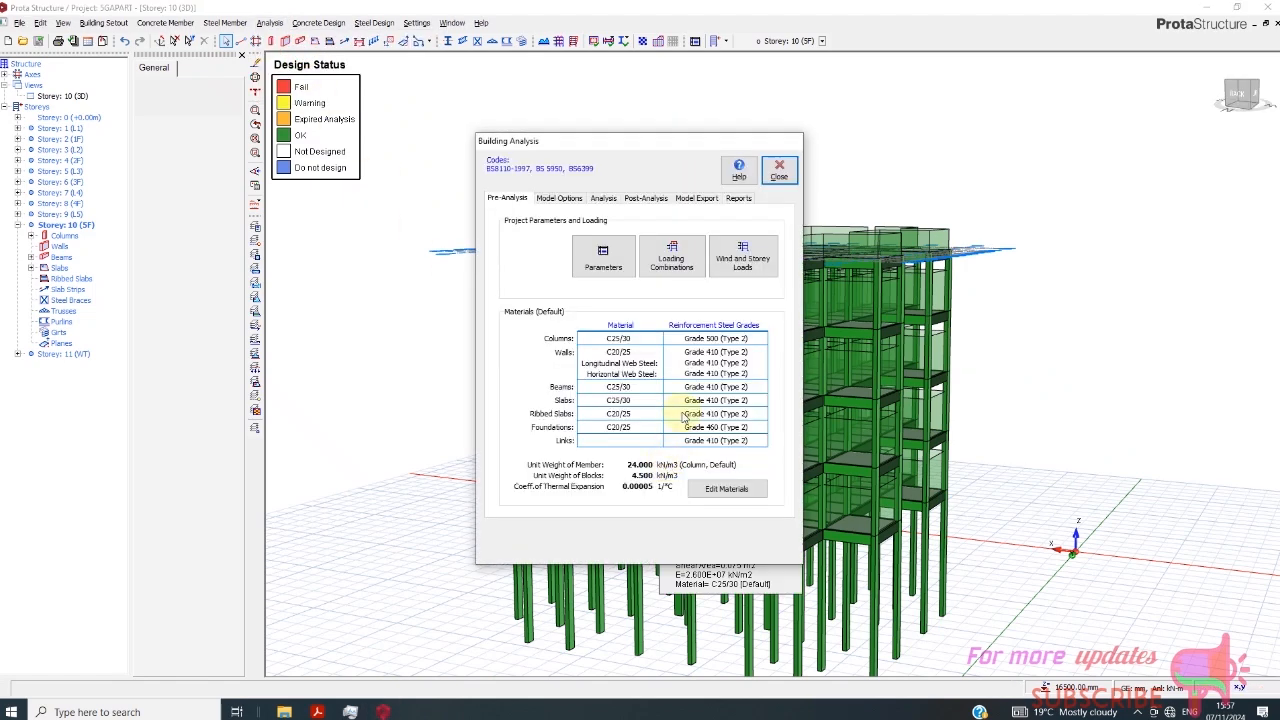
{"action": "left_click", "coordinate": [647, 199]}
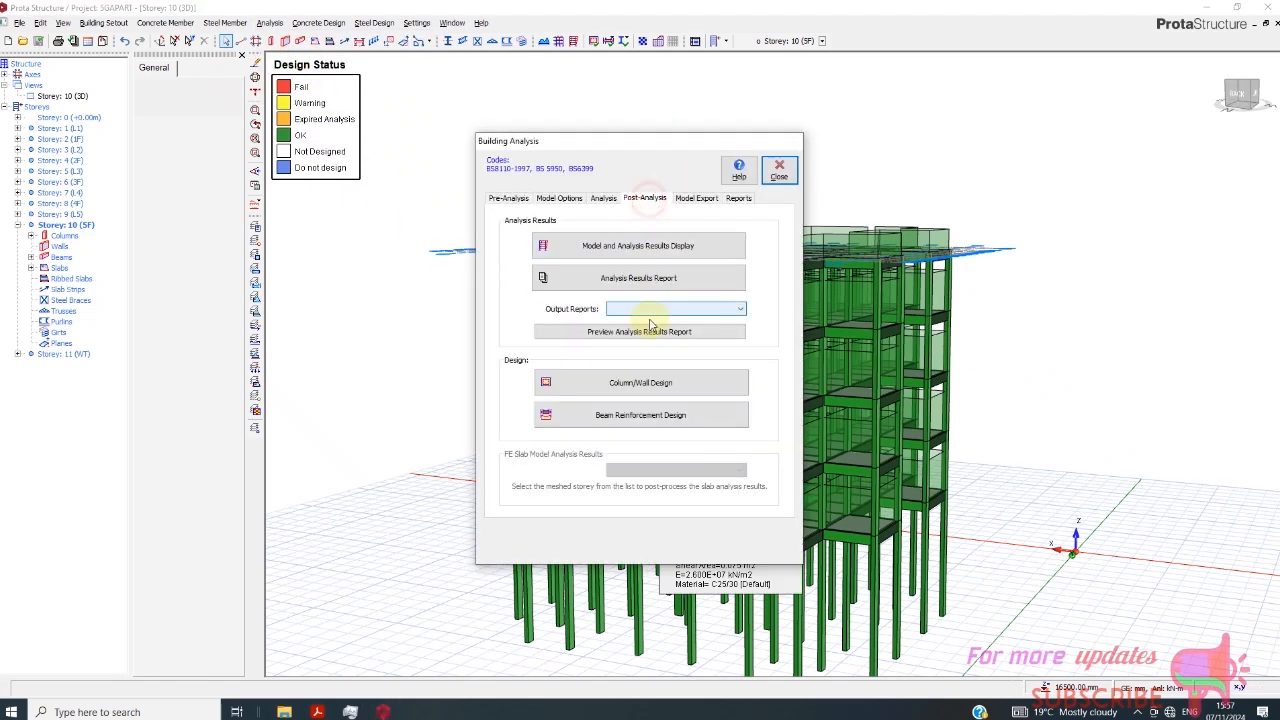
{"action": "left_click", "coordinate": [632, 253]}
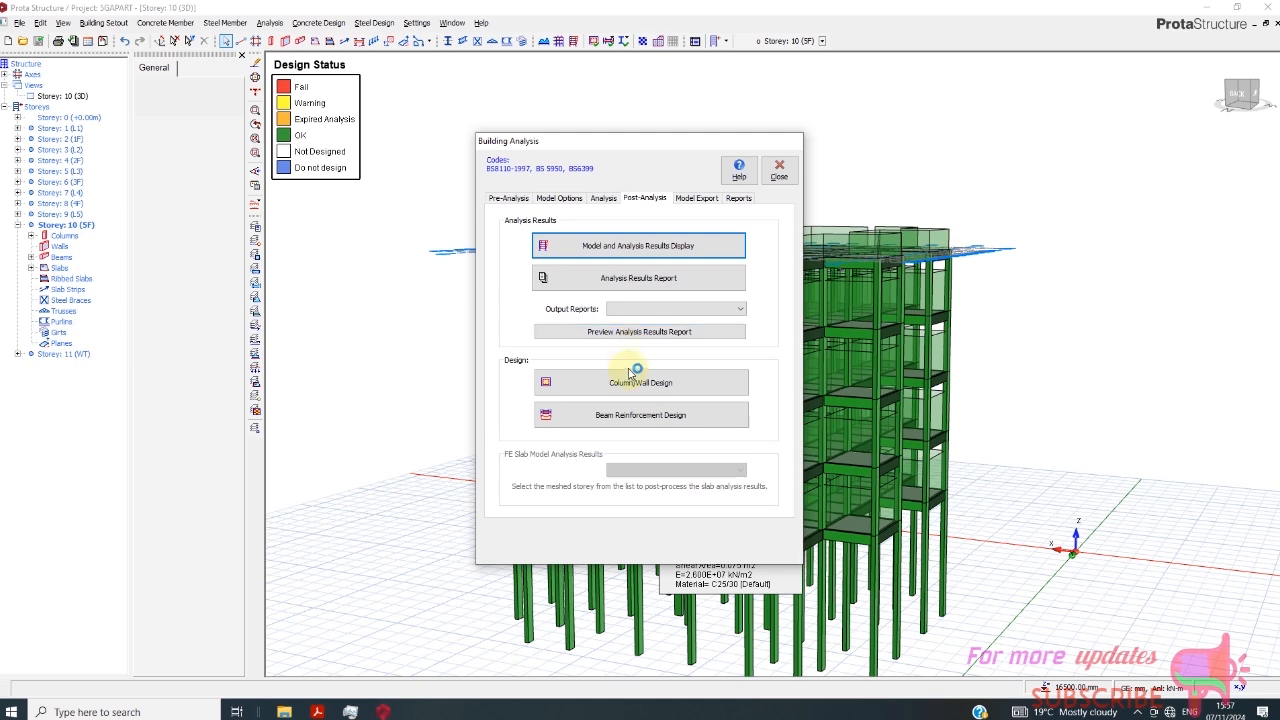
{"action": "left_click", "coordinate": [630, 383]}
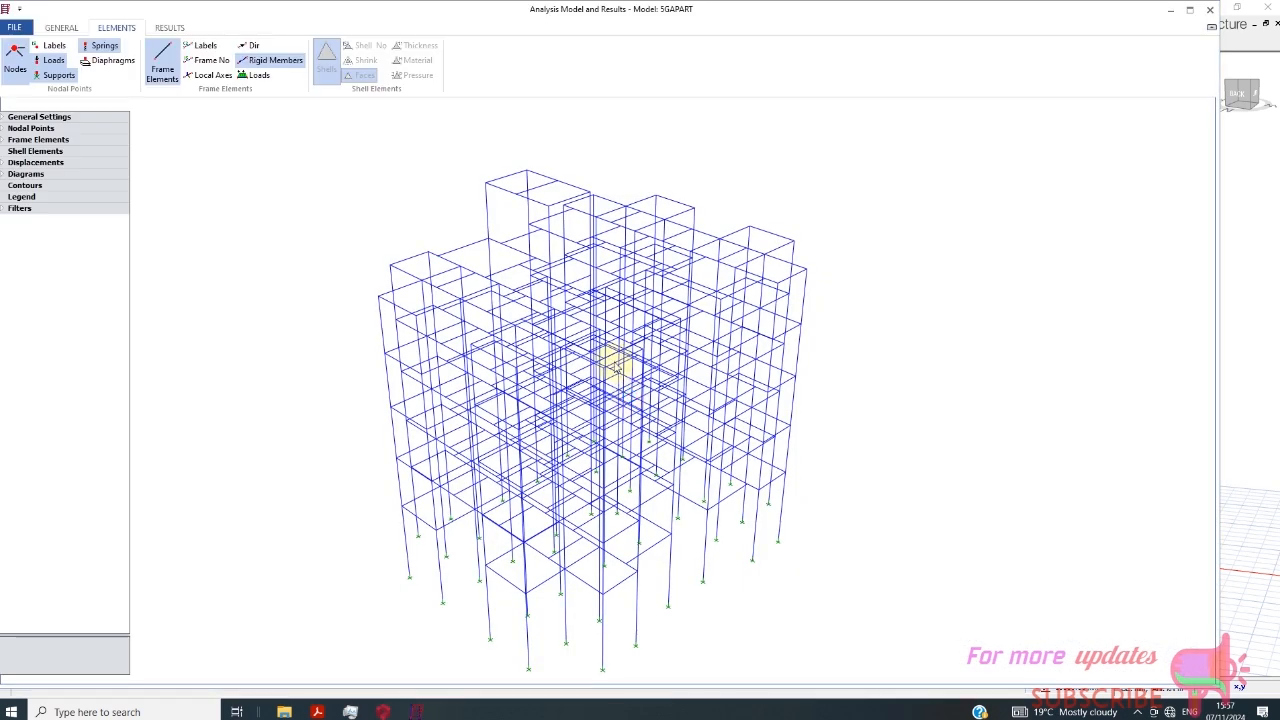
- Display the frame element loads and the floor diaphragms on the analysis model
{"action": "left_click", "coordinate": [256, 76]}
{"action": "scroll", "coordinate": [580, 460], "scroll_direction": "up", "scroll_amount": 4}
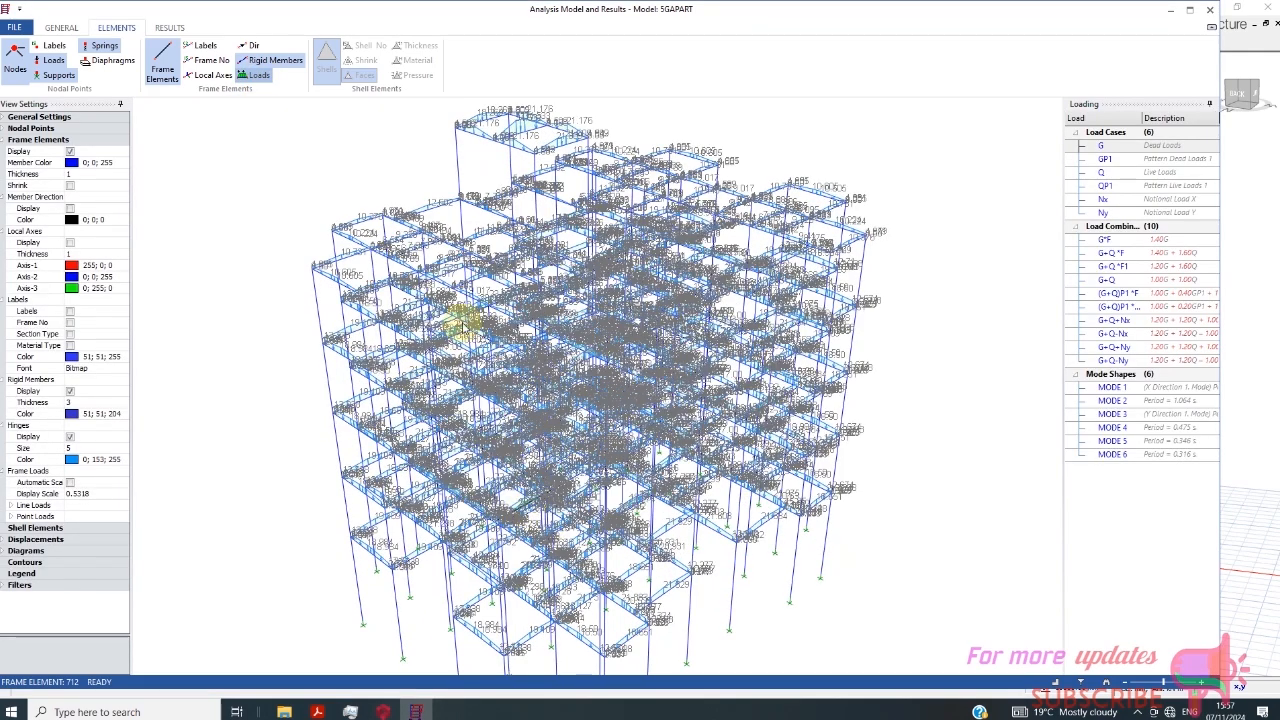
{"action": "left_click", "coordinate": [113, 61]}
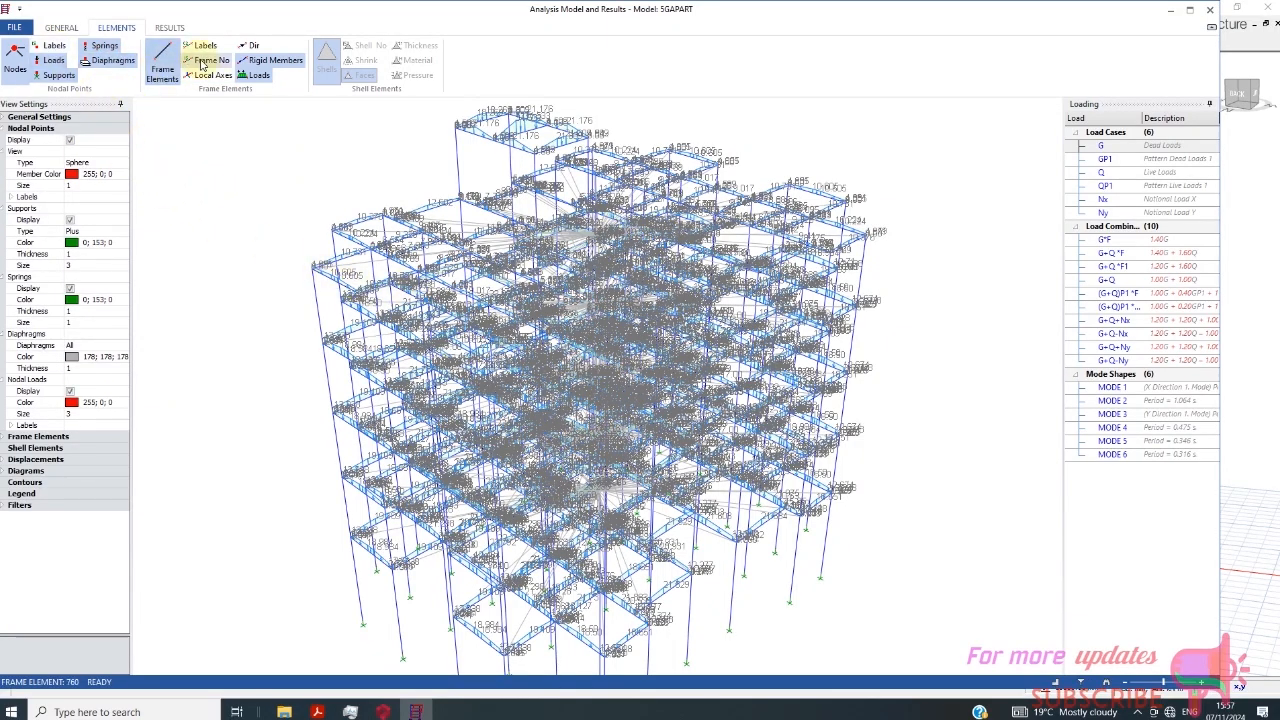
{"action": "scroll", "coordinate": [511, 317], "scroll_direction": "down", "scroll_amount": 1}
{"action": "scroll", "coordinate": [511, 317], "scroll_direction": "down", "scroll_amount": 1}
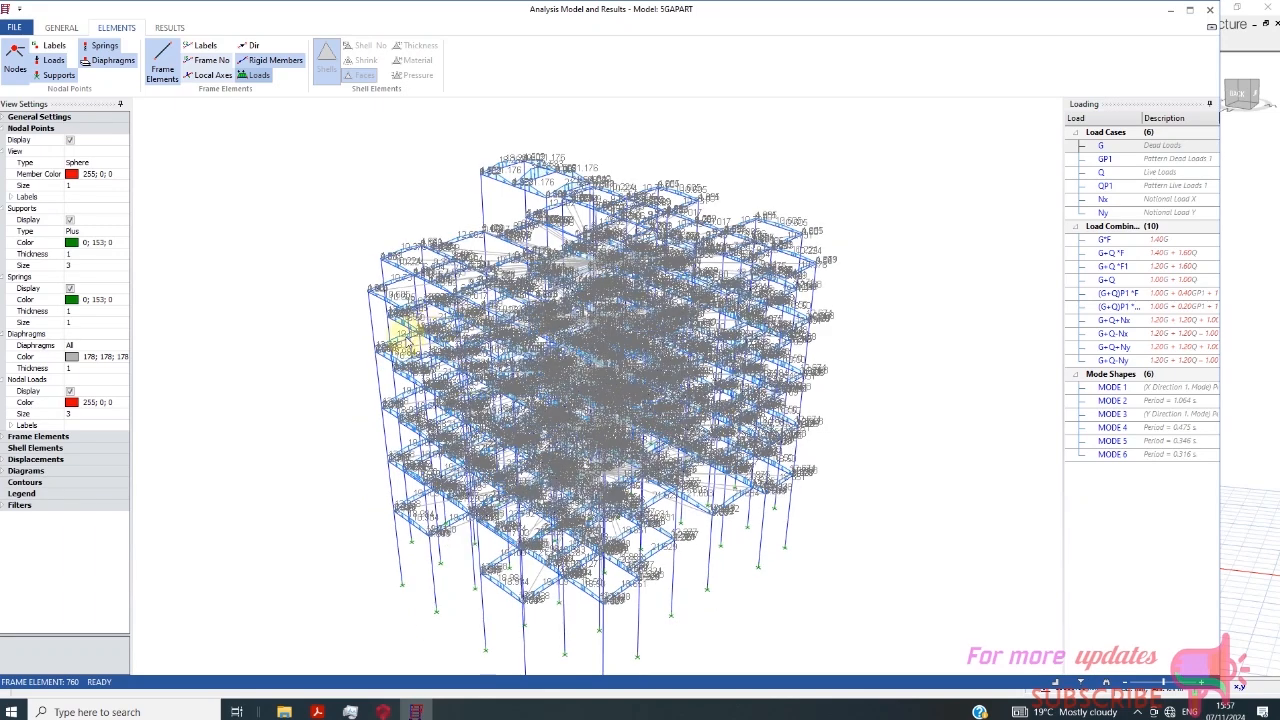
{"action": "scroll", "coordinate": [335, 340], "scroll_direction": "down", "scroll_amount": 1}
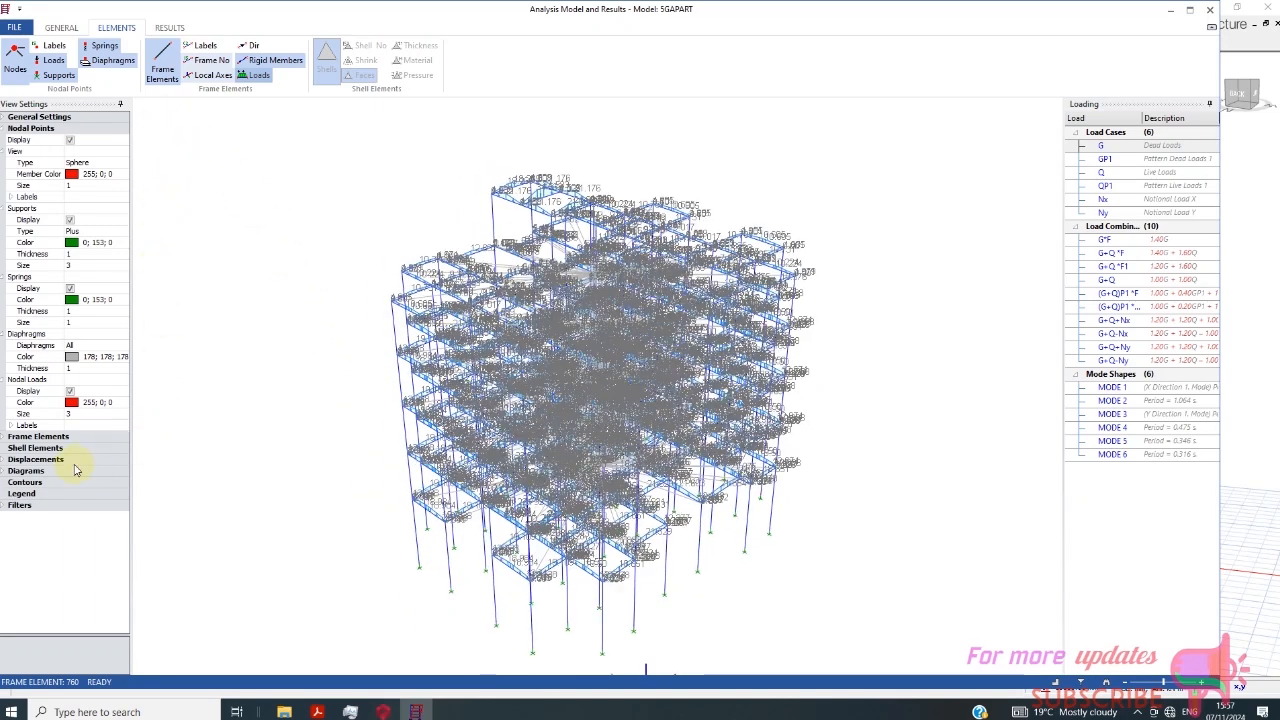
{"action": "left_click", "coordinate": [12, 483]}
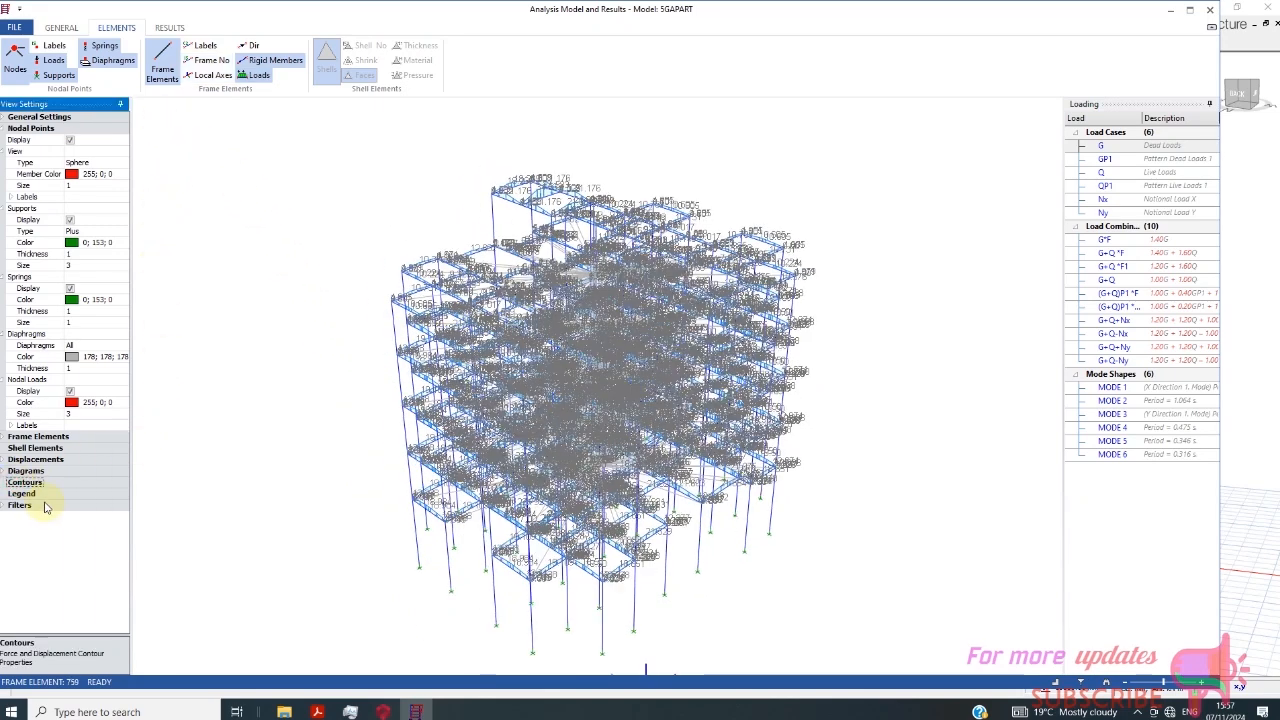
- View the frame loads for load combinations G+Q+Nx, G+Q-Nx, G+Q+Ny and G+Q
{"action": "left_click", "coordinate": [1155, 322]}
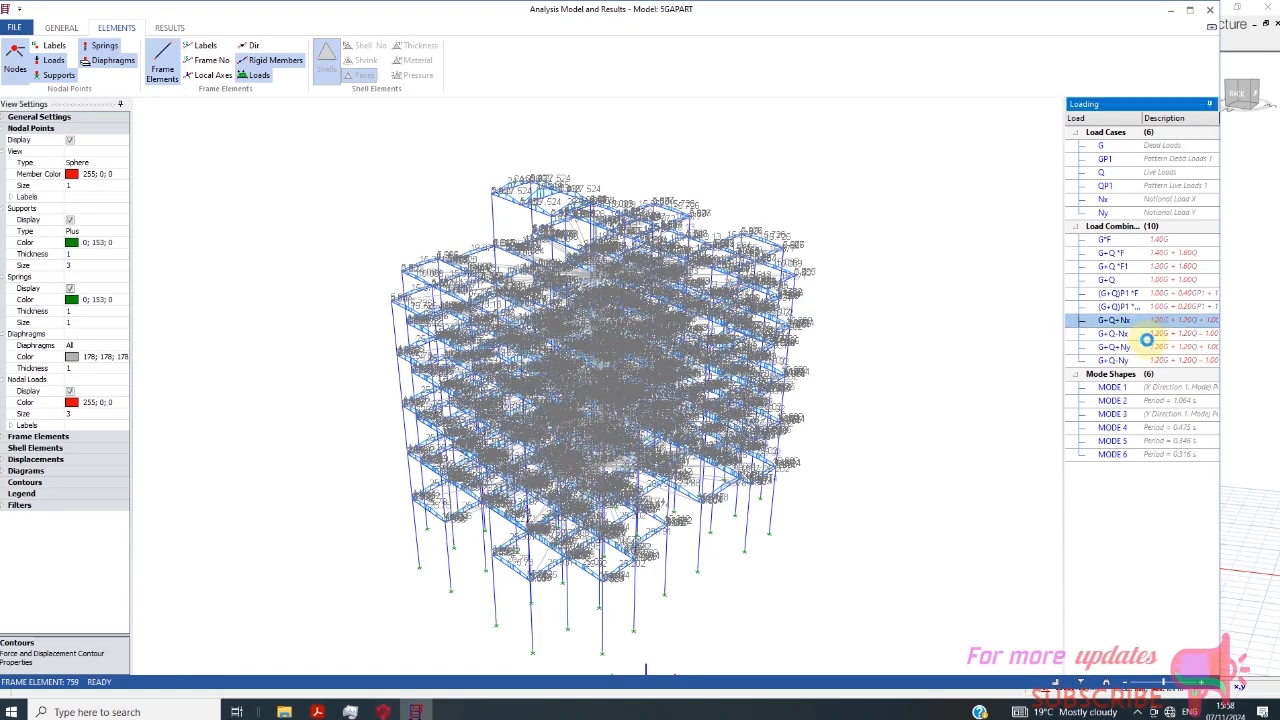
{"action": "left_click", "coordinate": [1146, 349]}
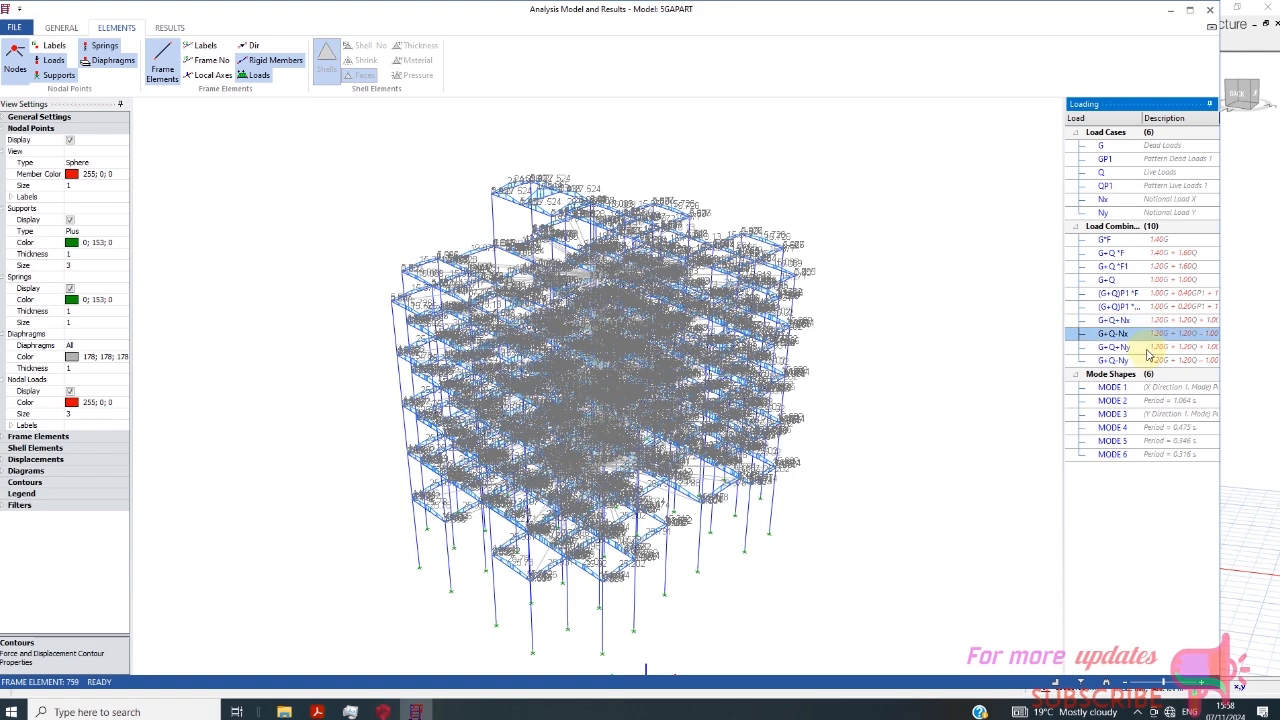
{"action": "left_click", "coordinate": [1135, 254]}
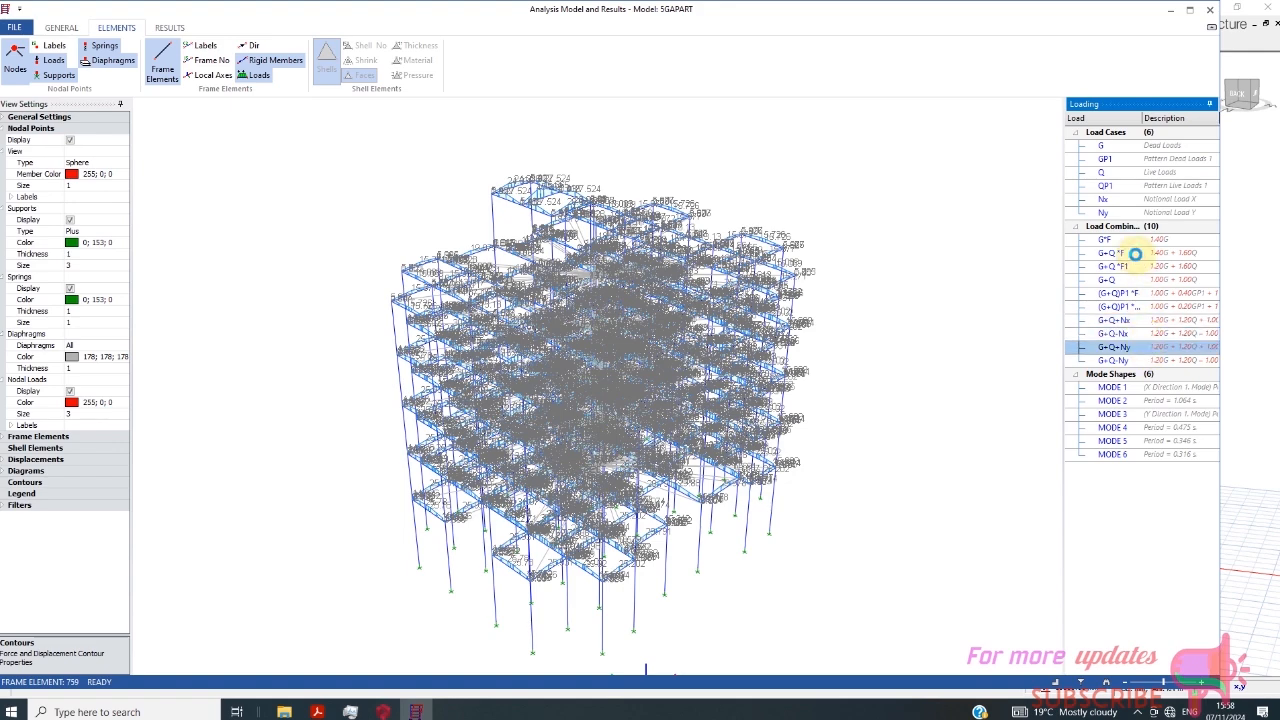
{"action": "left_click", "coordinate": [1134, 267]}
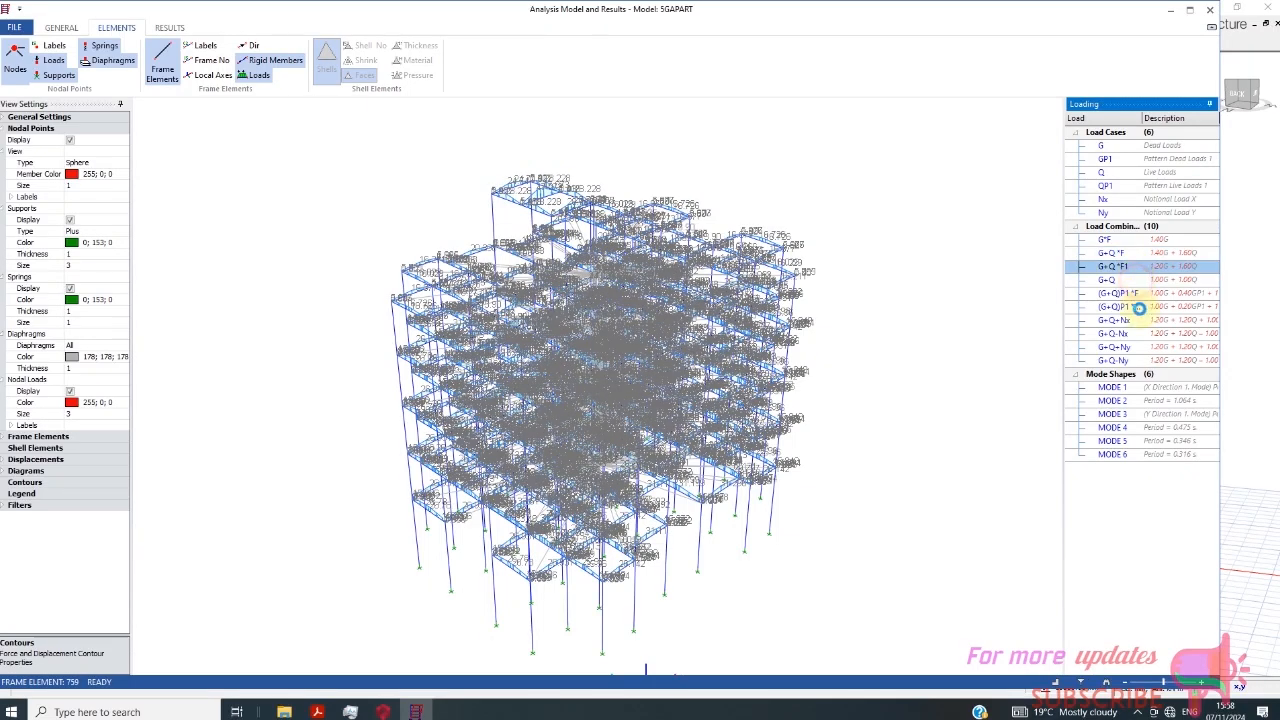
- View the analysis model under mode shapes MODE 1, MODE 3 and MODE 4
{"action": "left_click", "coordinate": [1113, 388]}
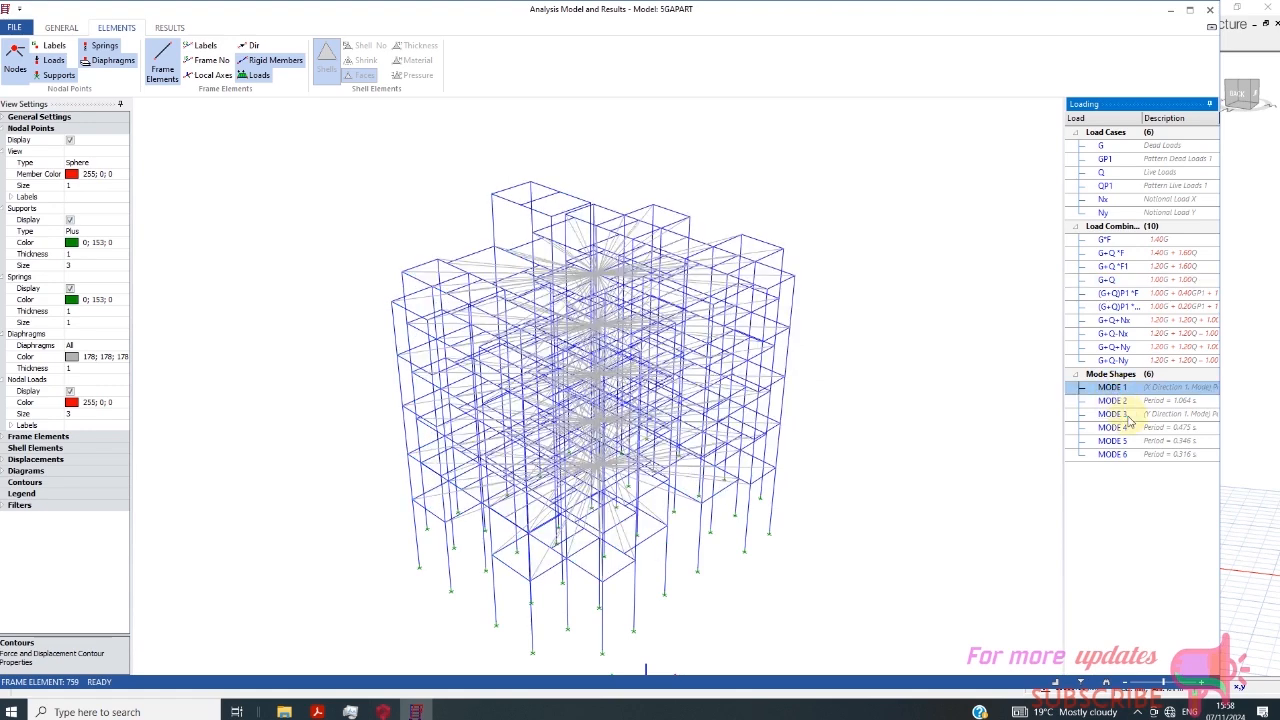
{"action": "left_click", "coordinate": [1126, 415]}
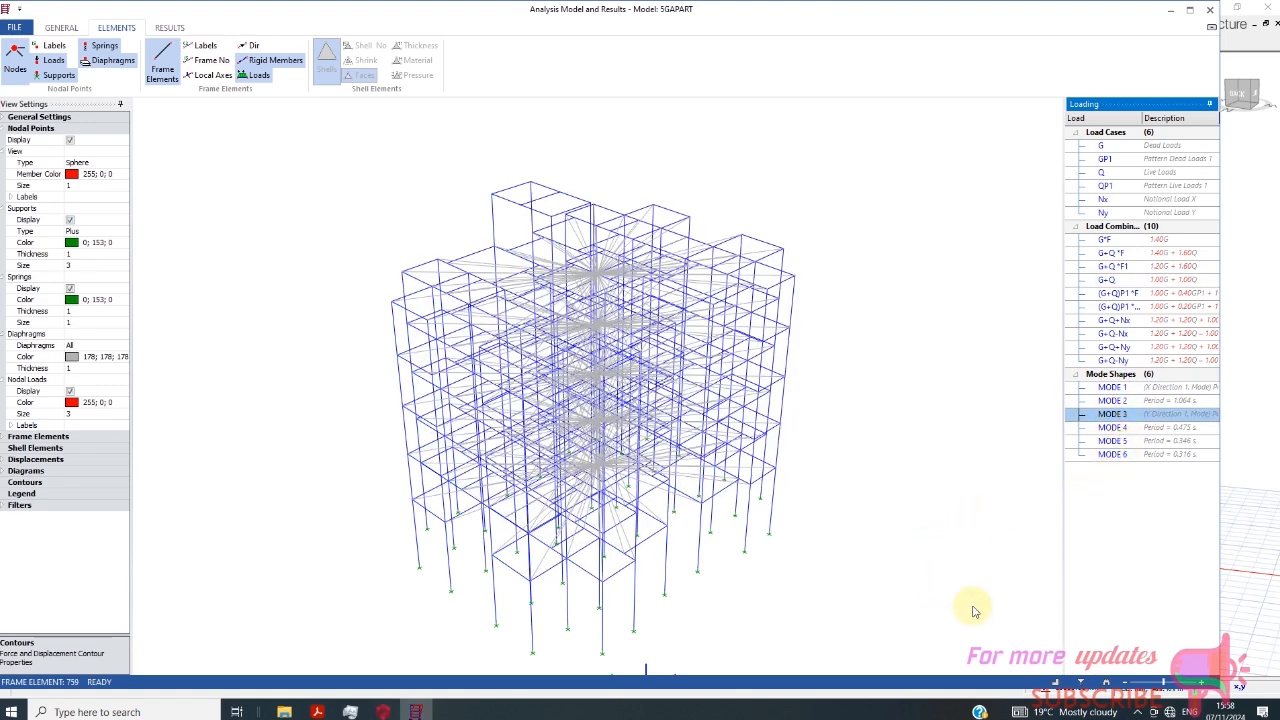
{"action": "key", "text": "Down"}
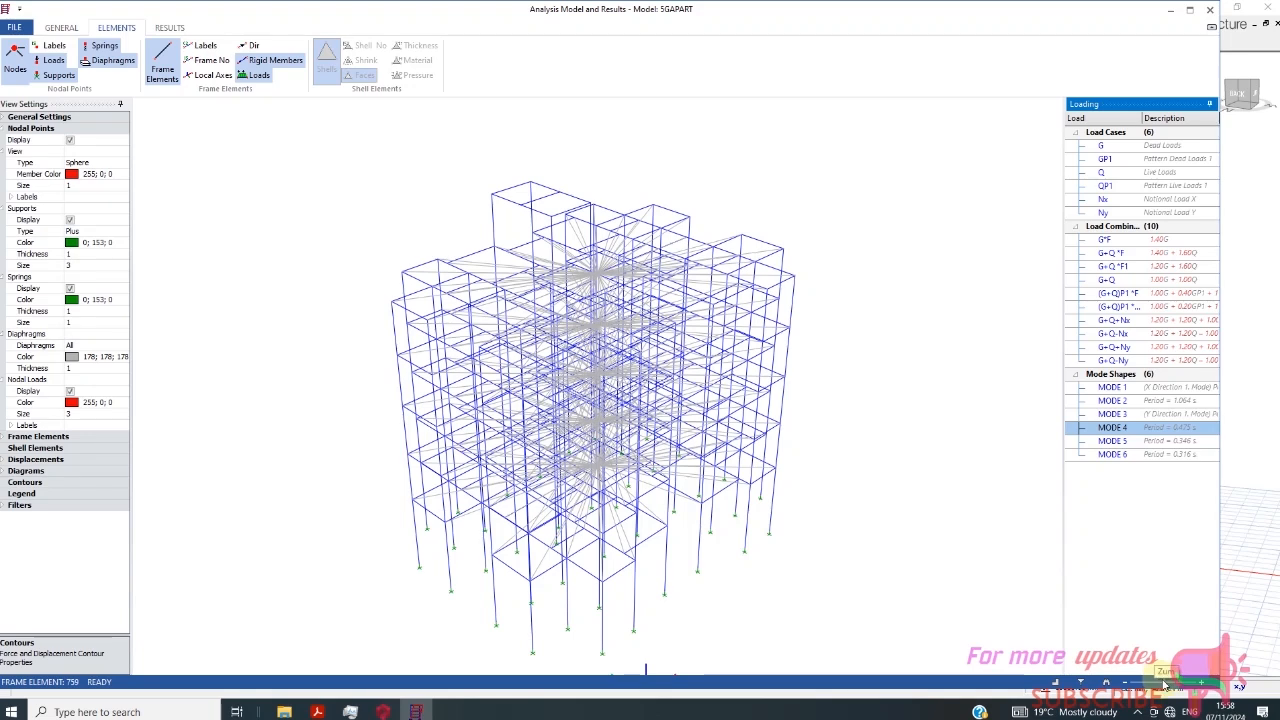
{"action": "left_click", "coordinate": [328, 84]}
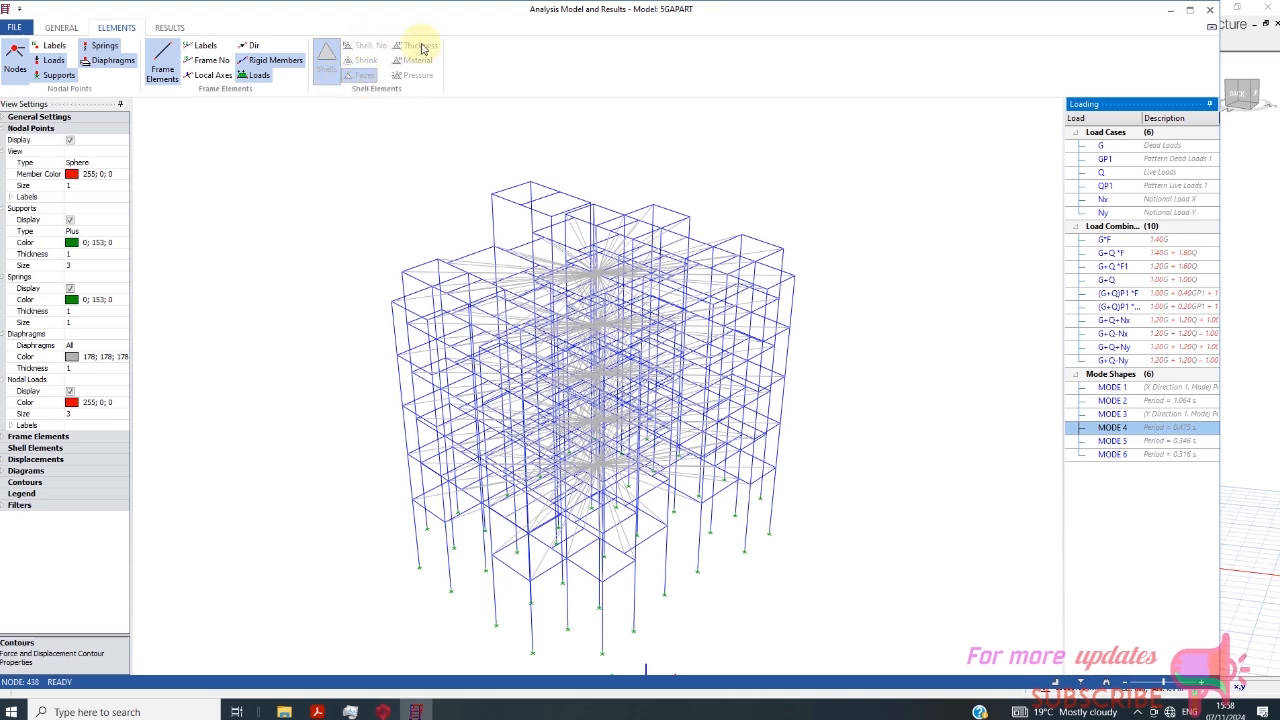
{"action": "scroll", "coordinate": [548, 294], "scroll_direction": "down", "scroll_amount": 1}
{"action": "scroll", "coordinate": [489, 550], "scroll_direction": "up", "scroll_amount": 2}
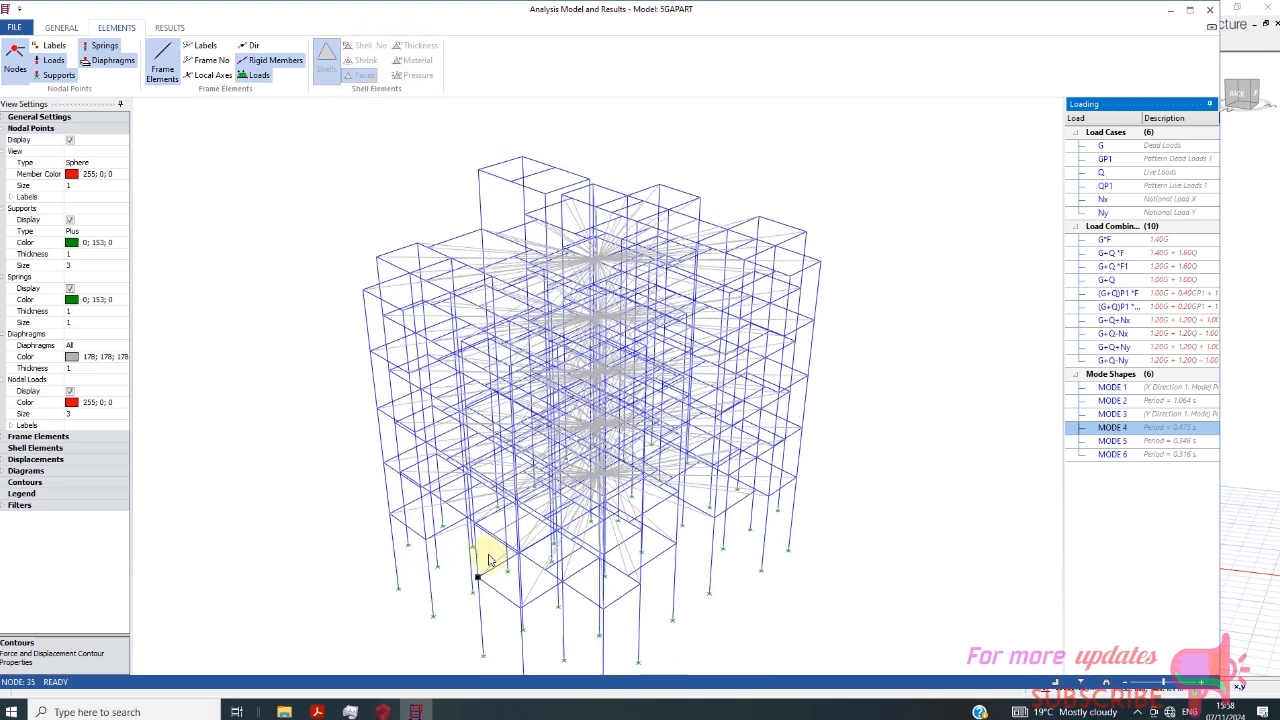
{"action": "scroll", "coordinate": [538, 408], "scroll_direction": "down", "scroll_amount": 2}
{"action": "scroll", "coordinate": [614, 646], "scroll_direction": "up", "scroll_amount": 2}
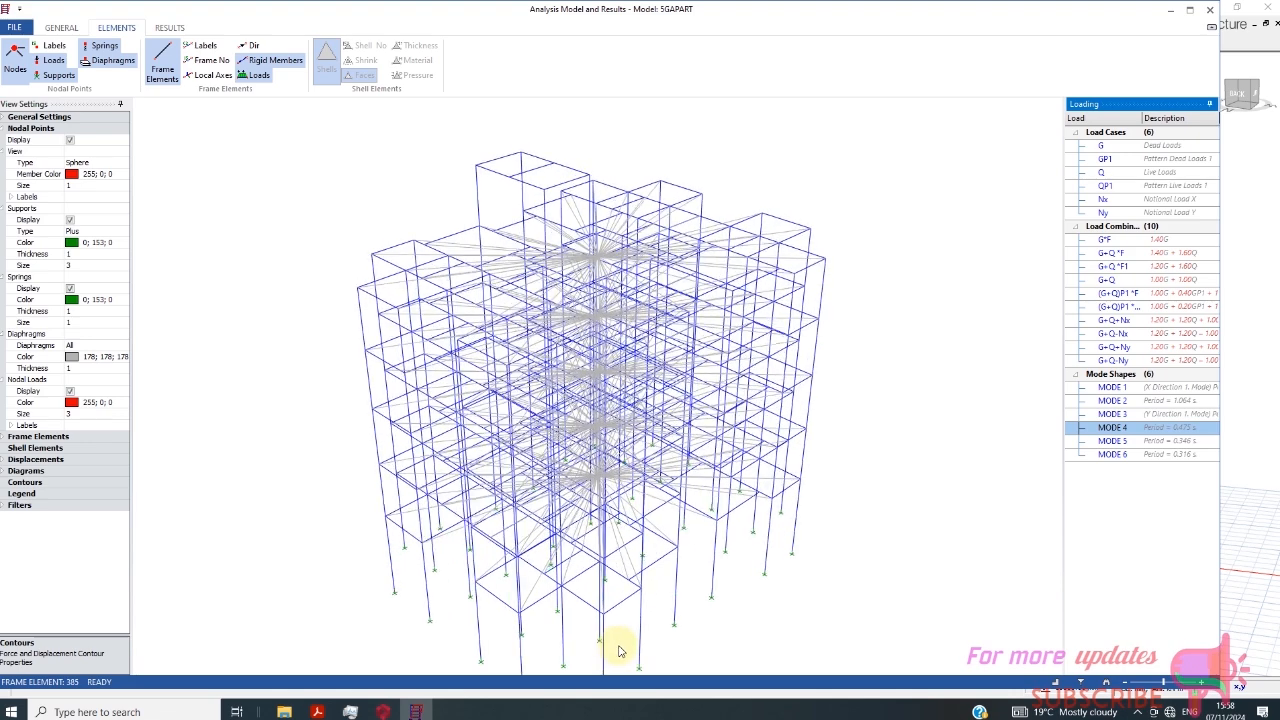
{"action": "scroll", "coordinate": [510, 307], "scroll_direction": "down", "scroll_amount": 1}
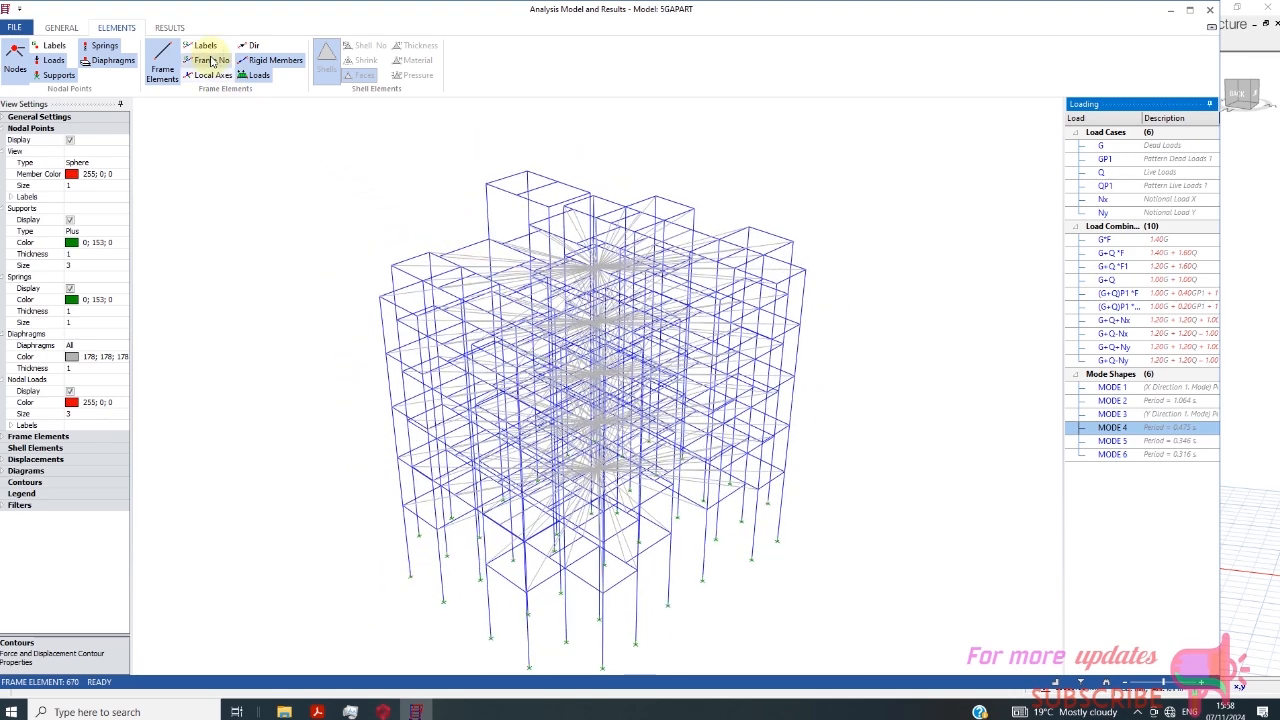
- Hide the nodes and set the analysis view's background colour to red
{"action": "left_click", "coordinate": [14, 55]}
{"action": "left_click", "coordinate": [4, 117]}
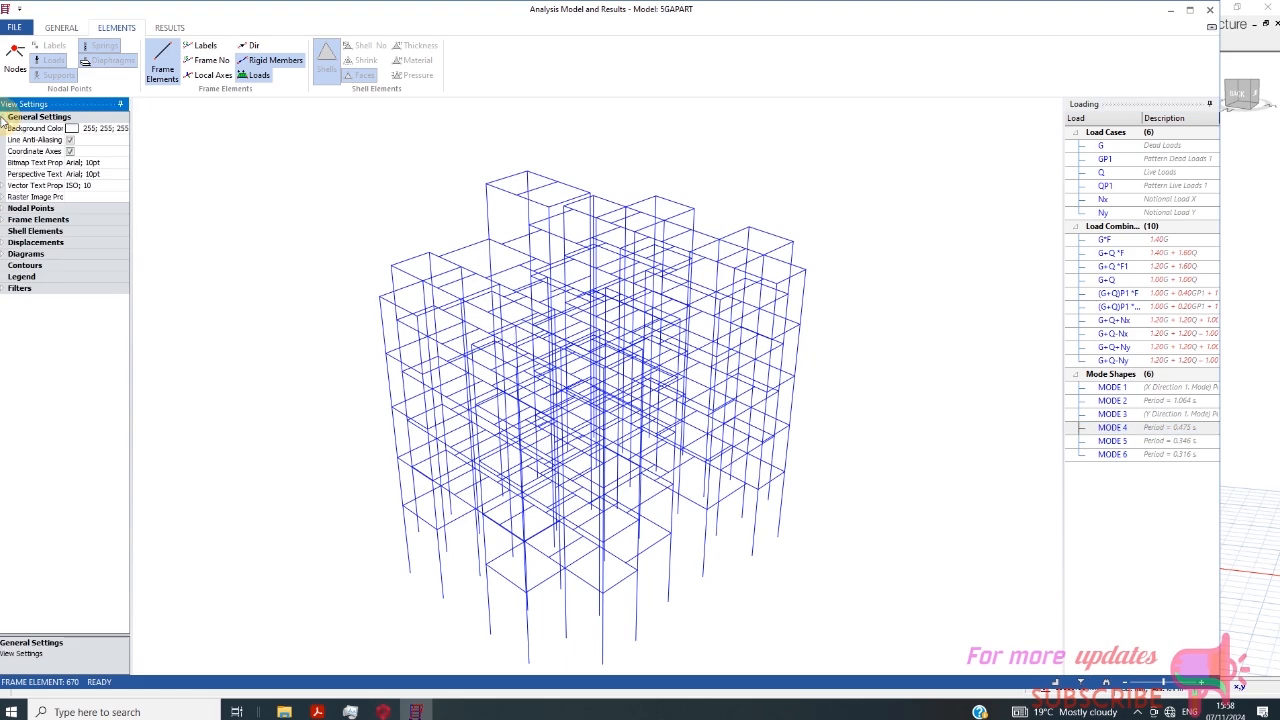
{"action": "left_click", "coordinate": [74, 130]}
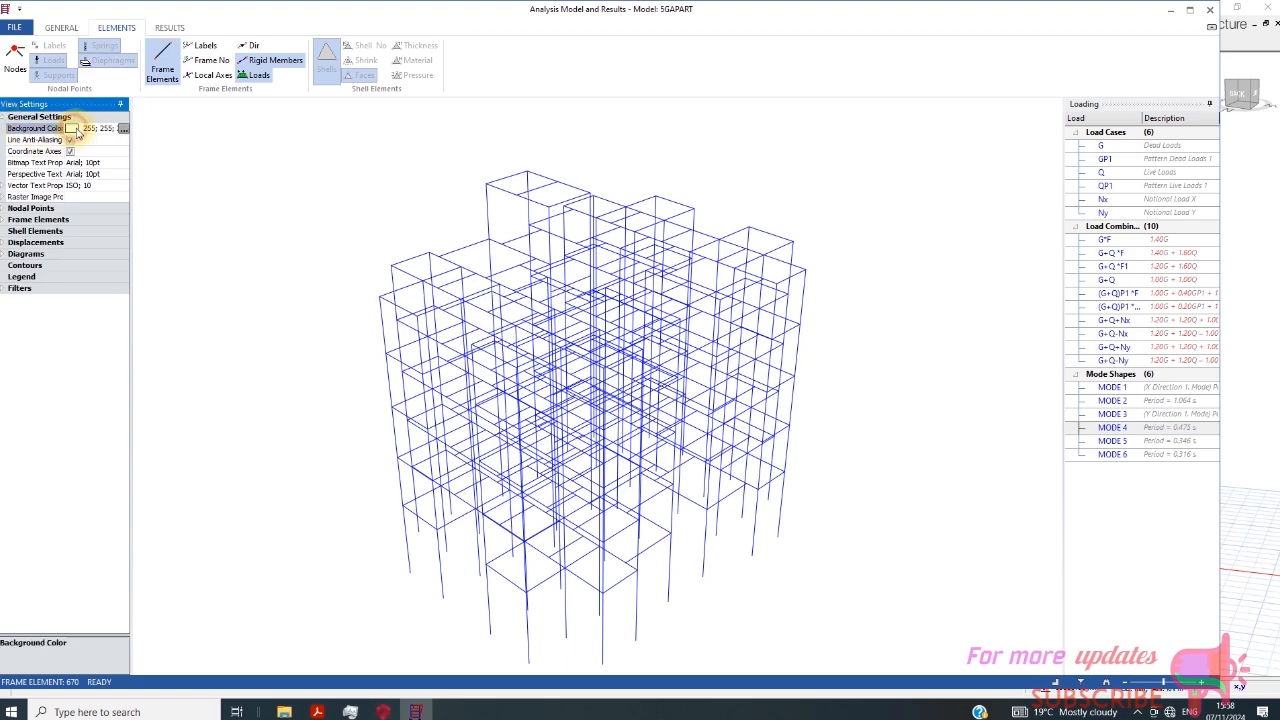
{"action": "left_click", "coordinate": [122, 129]}
{"action": "left_click", "coordinate": [597, 371]}
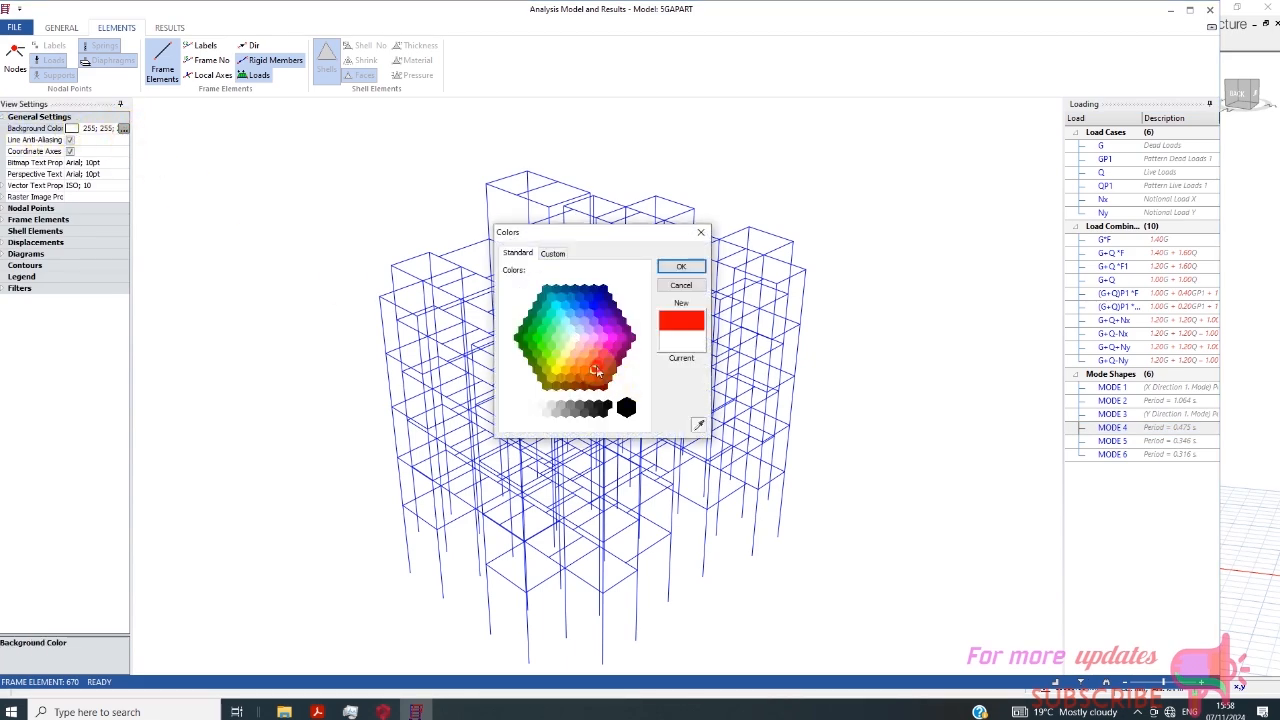
{"action": "left_click", "coordinate": [681, 266]}
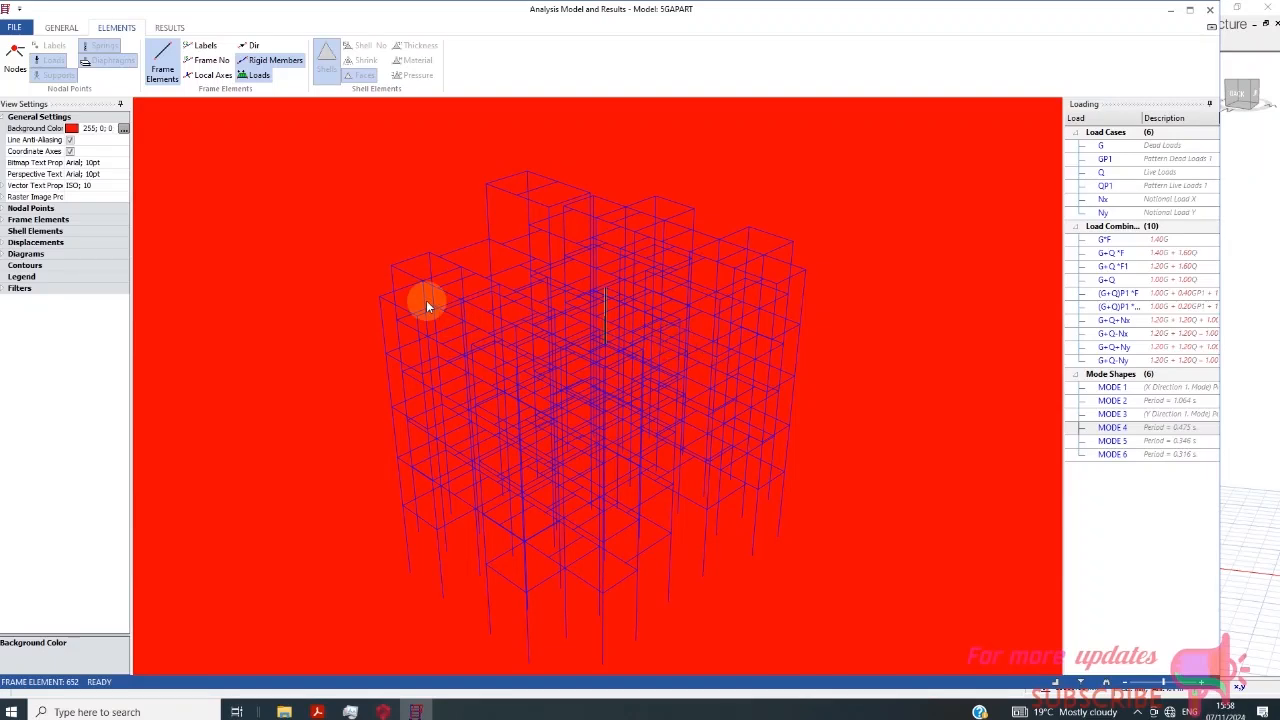
{"action": "left_click", "coordinate": [123, 129]}
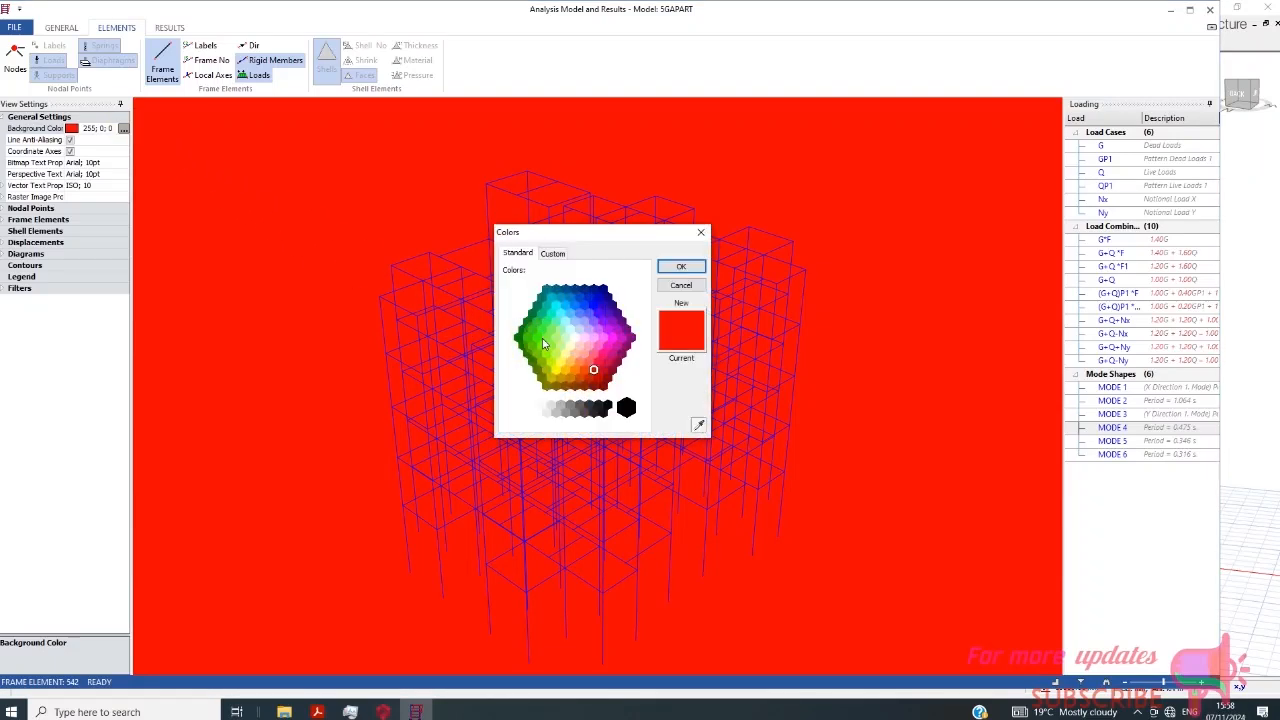
{"action": "left_click", "coordinate": [553, 253]}
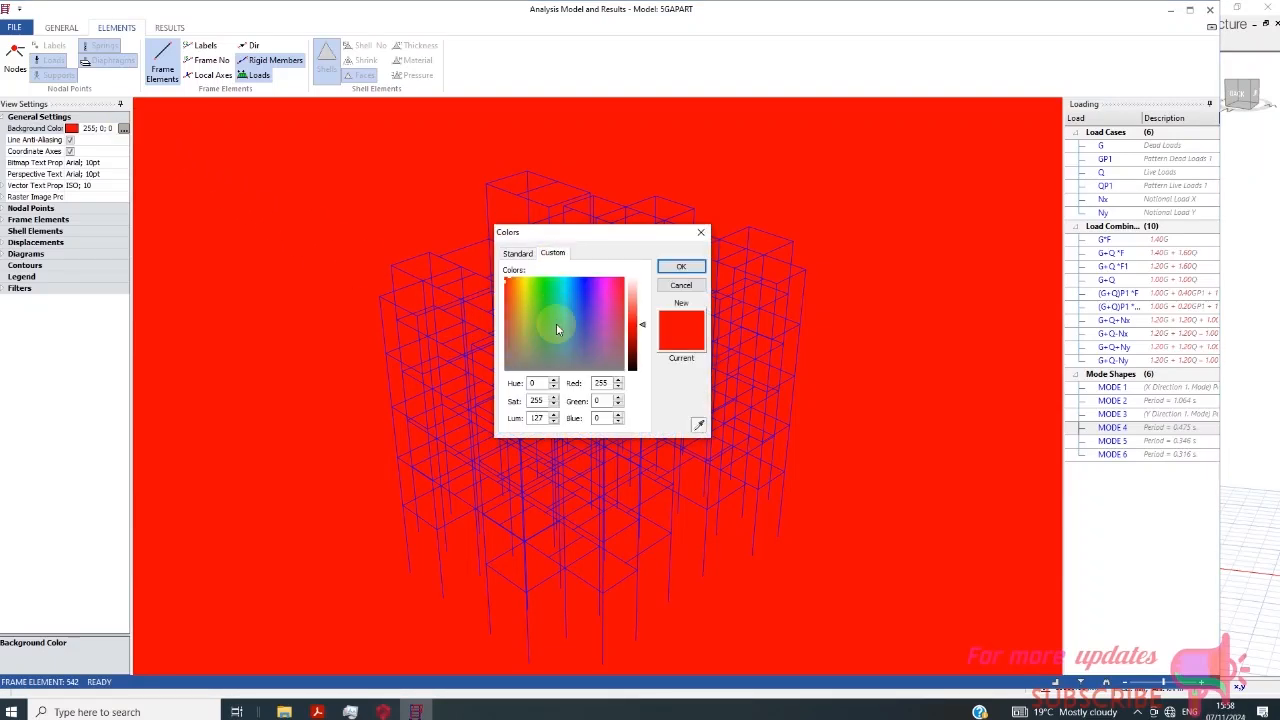
{"action": "left_click", "coordinate": [680, 269]}
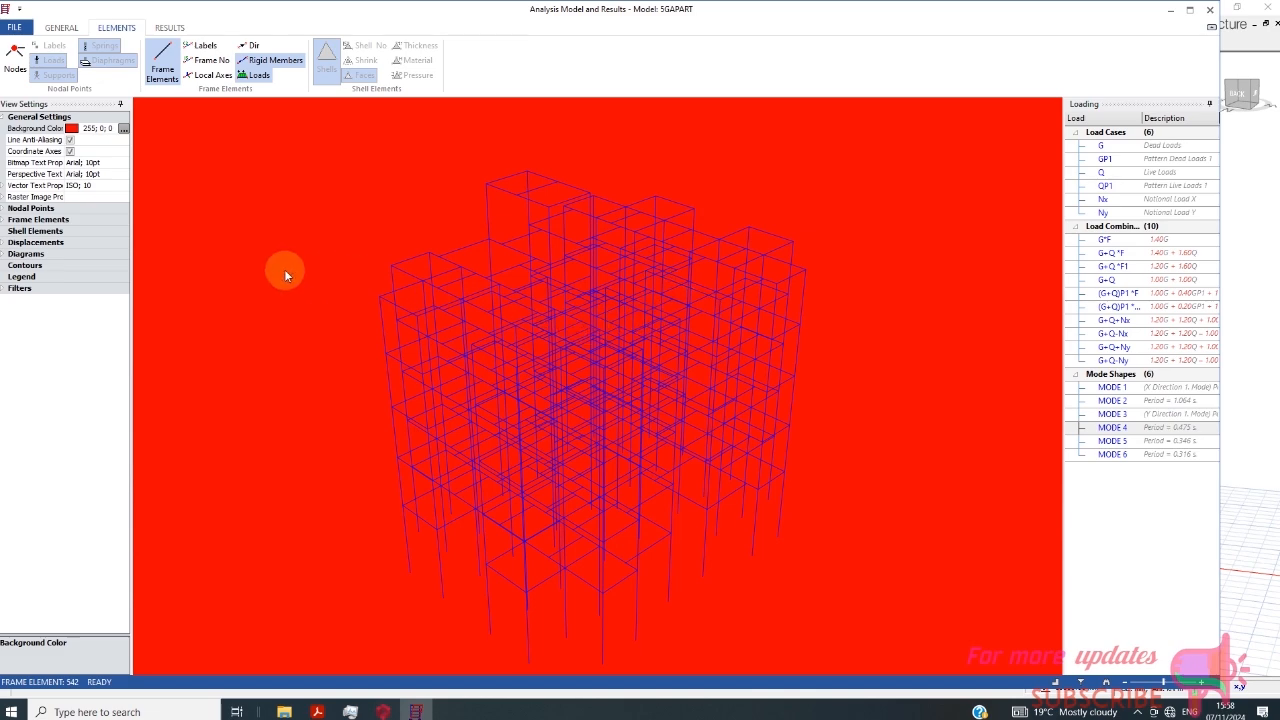
- Set the analysis view's background colour to white
{"action": "scroll", "coordinate": [286, 275], "scroll_direction": "down", "scroll_amount": 1}
{"action": "left_click", "coordinate": [123, 129]}
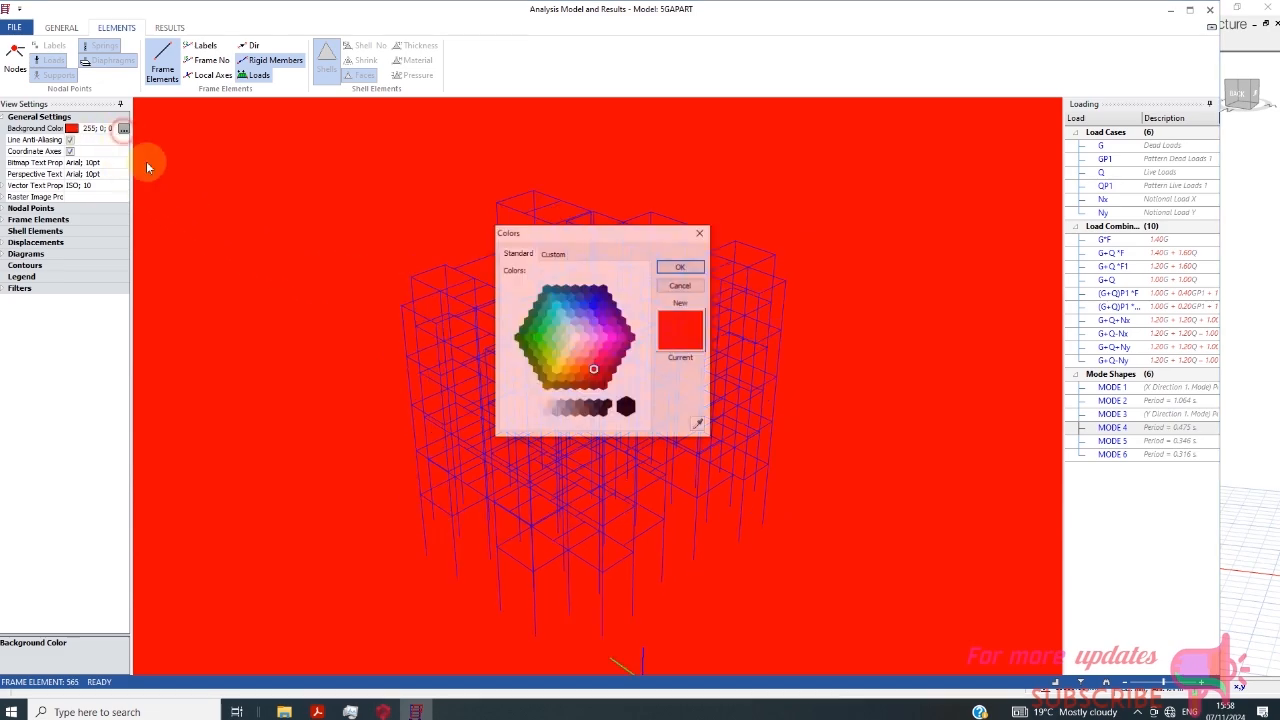
{"action": "left_click", "coordinate": [575, 338]}
{"action": "left_click", "coordinate": [681, 268]}
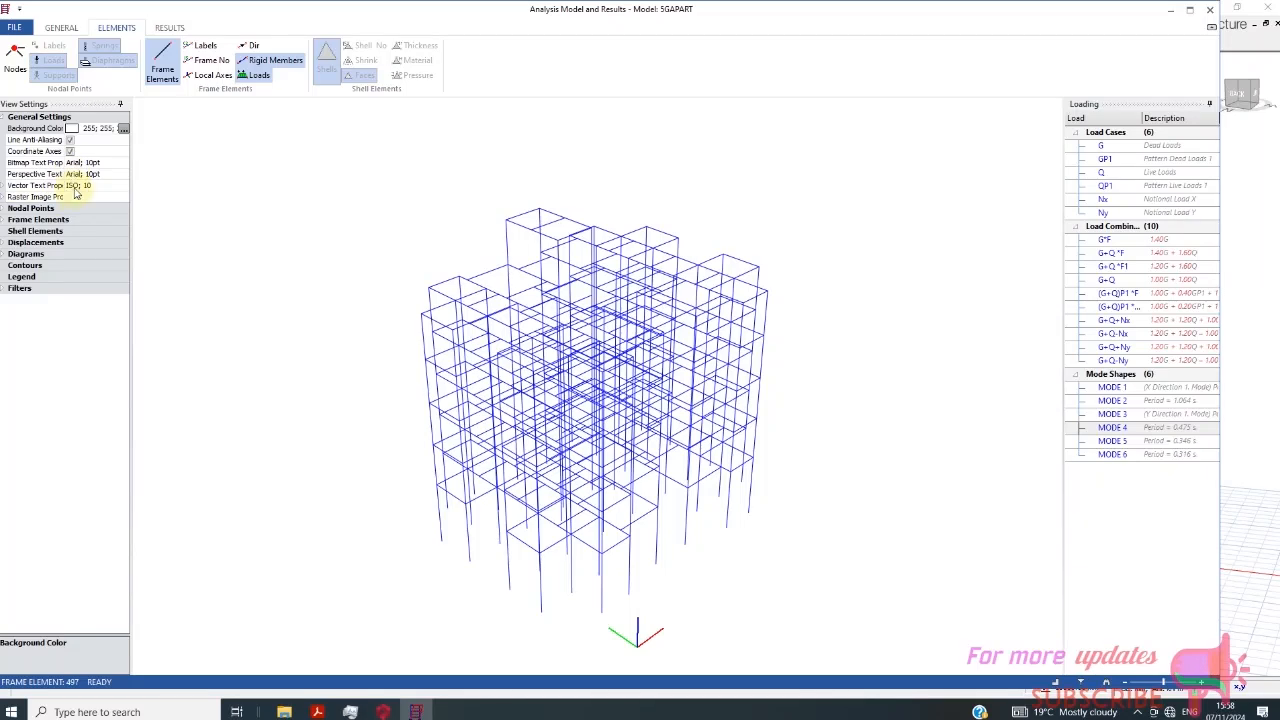
- Turn on the display of the nodal points and expand the Diagrams view settings
{"action": "double_click", "coordinate": [28, 208]}
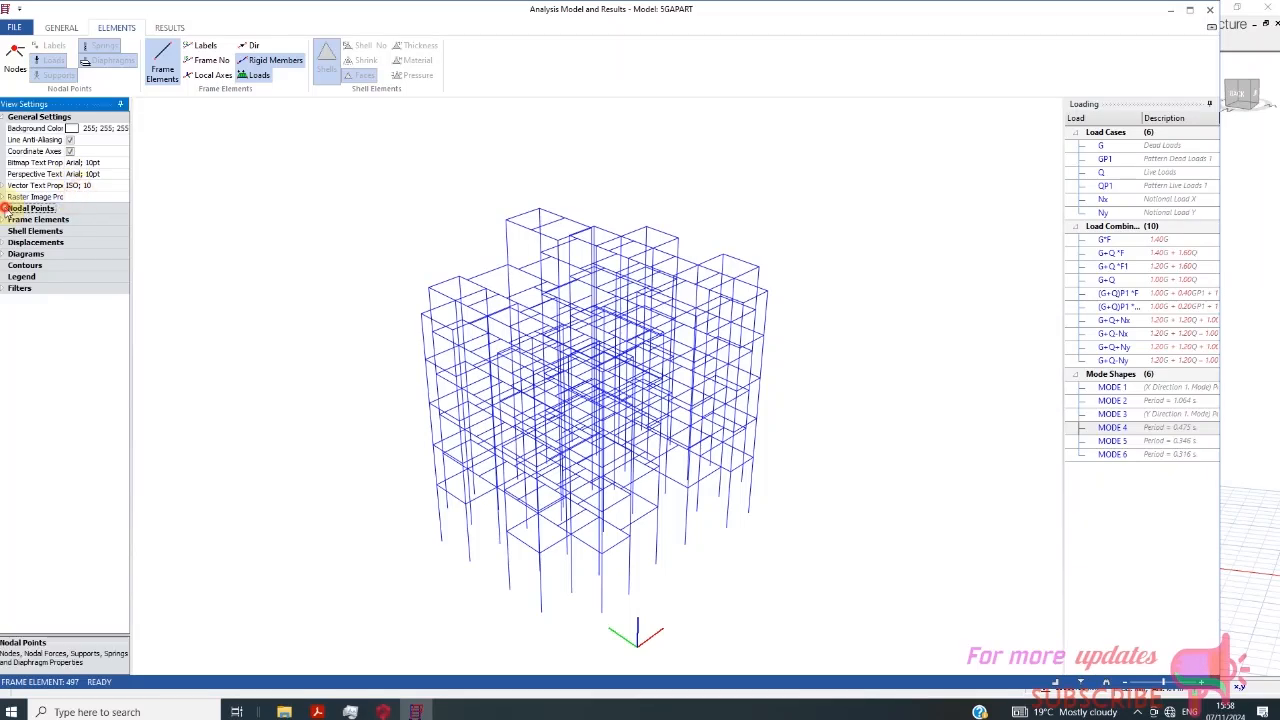
{"action": "left_click", "coordinate": [71, 220]}
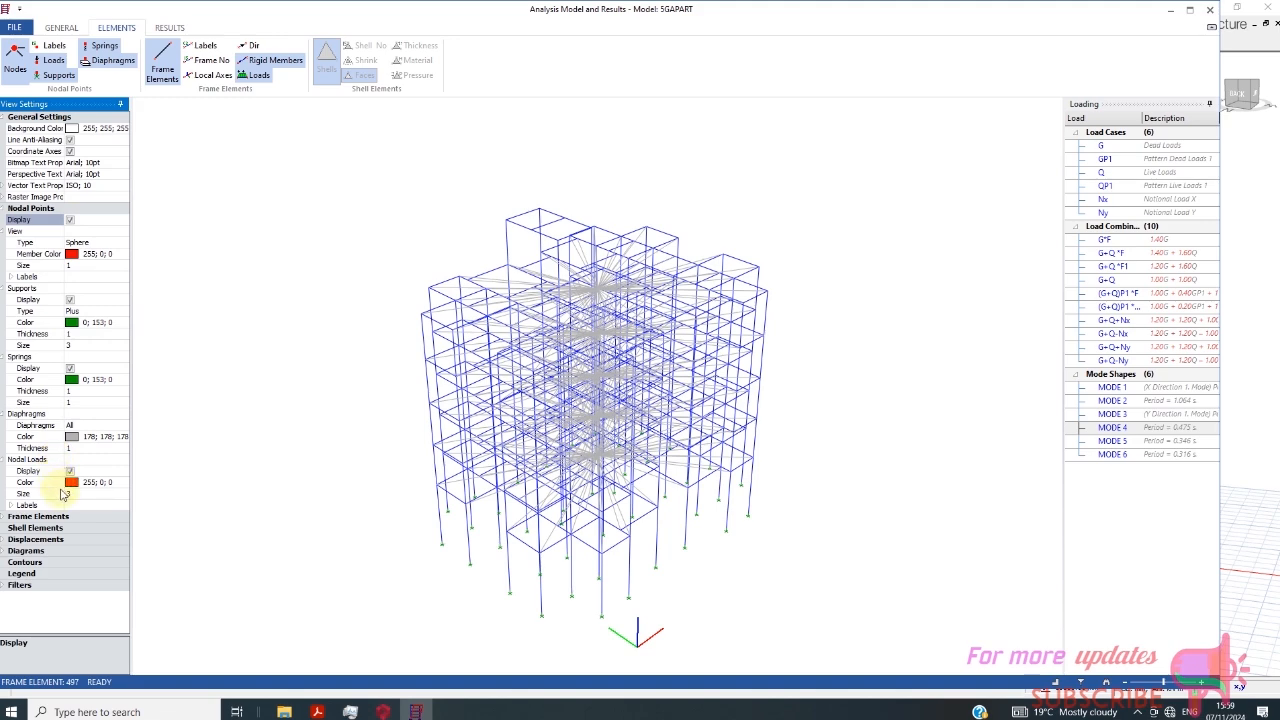
{"action": "left_click", "coordinate": [5, 552]}
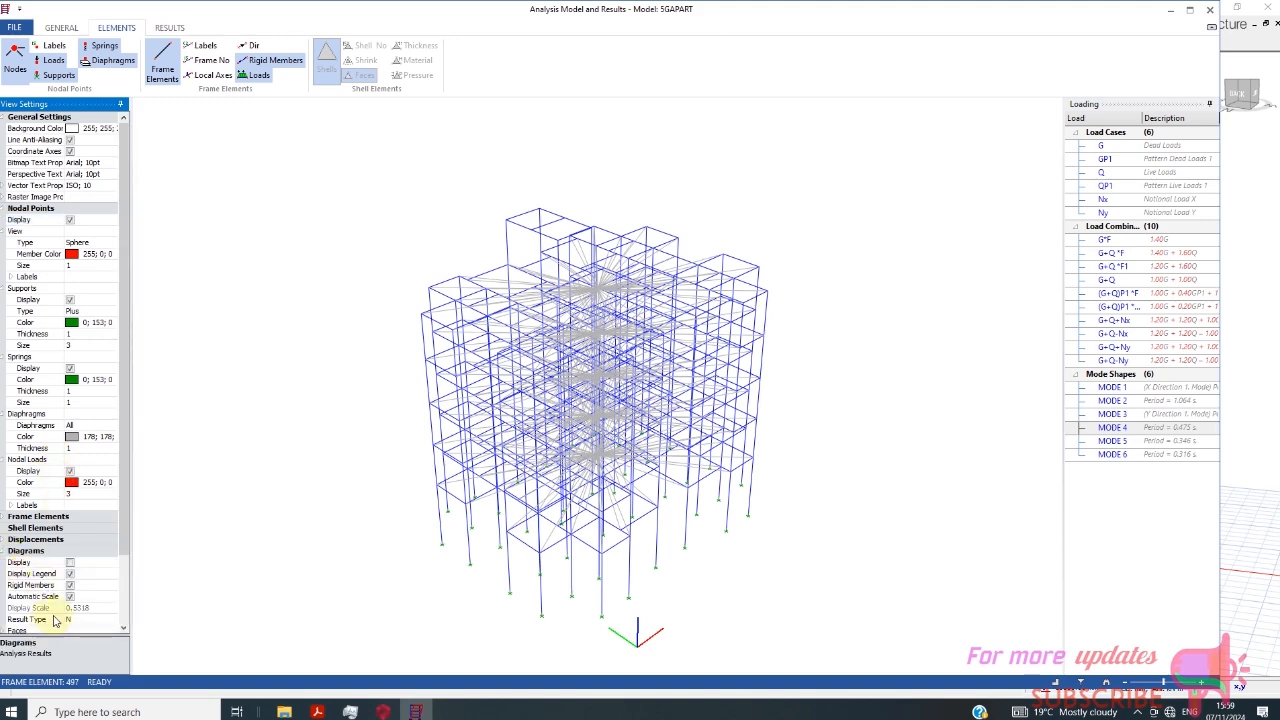
{"action": "left_click_drag", "start_coordinate": [124, 543], "coordinate": [124, 610]}
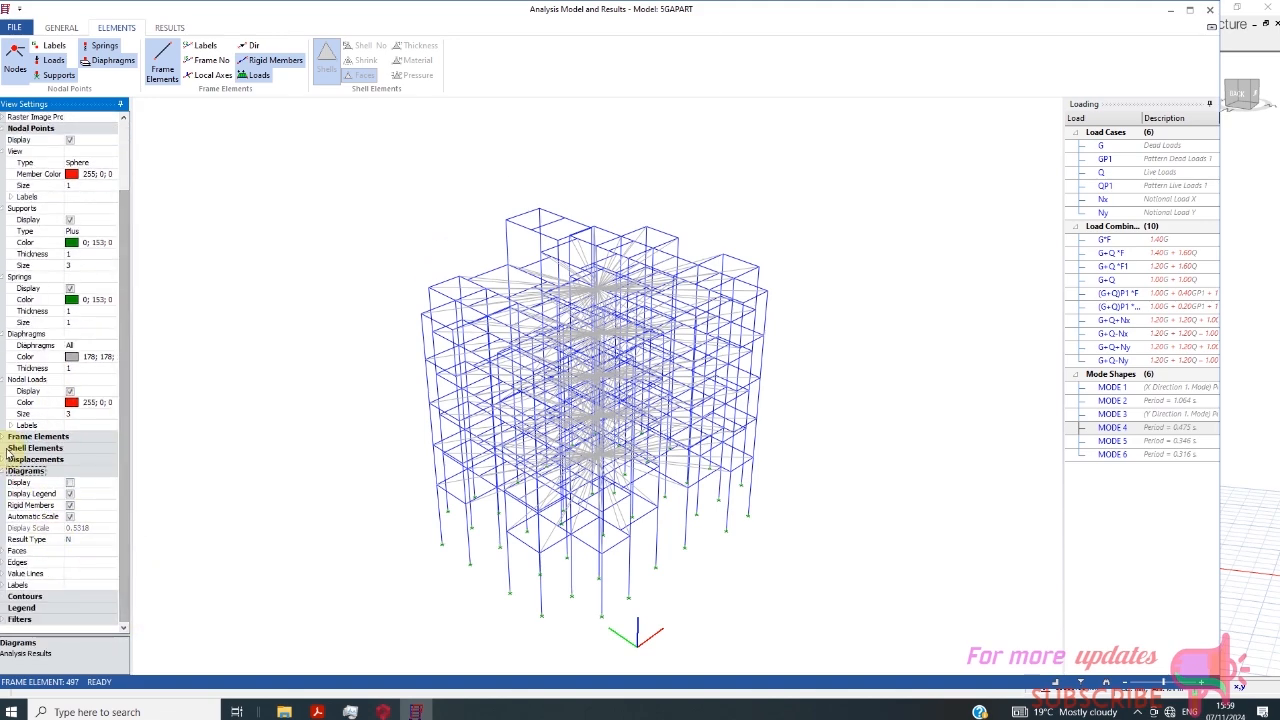
{"action": "left_click", "coordinate": [24, 448]}
{"action": "left_click", "coordinate": [22, 437]}
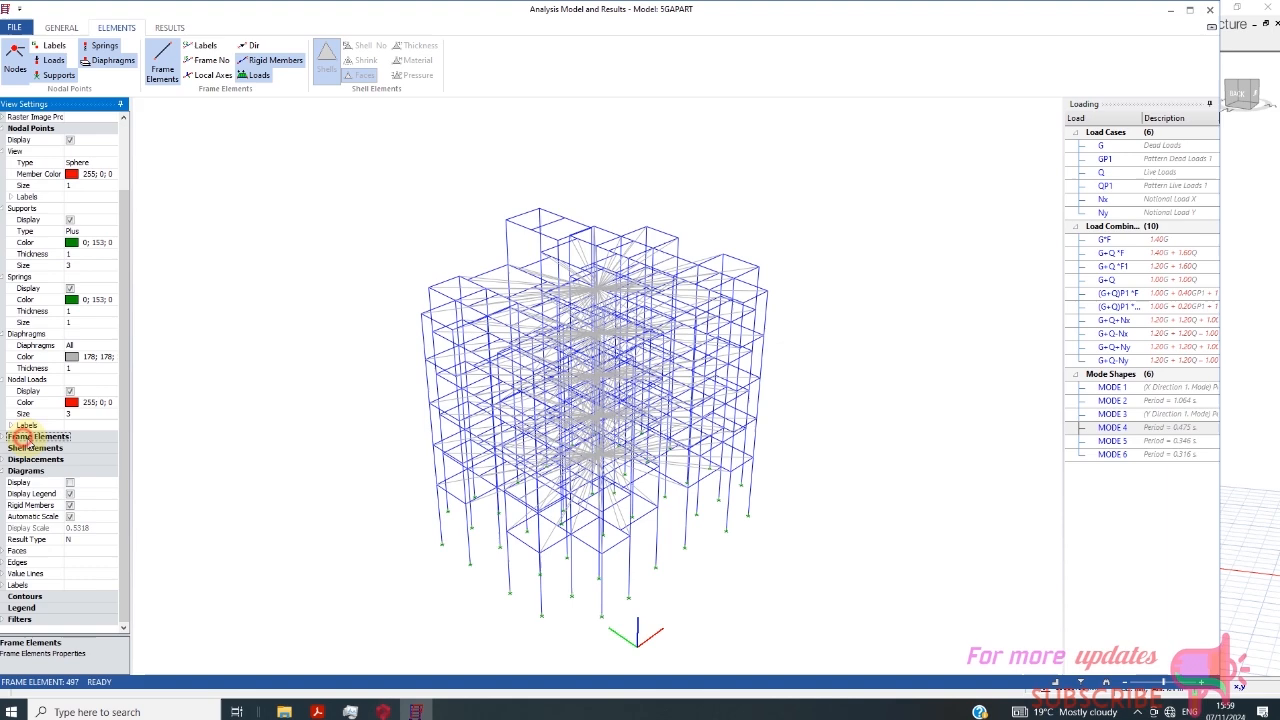
{"action": "left_click", "coordinate": [48, 608]}
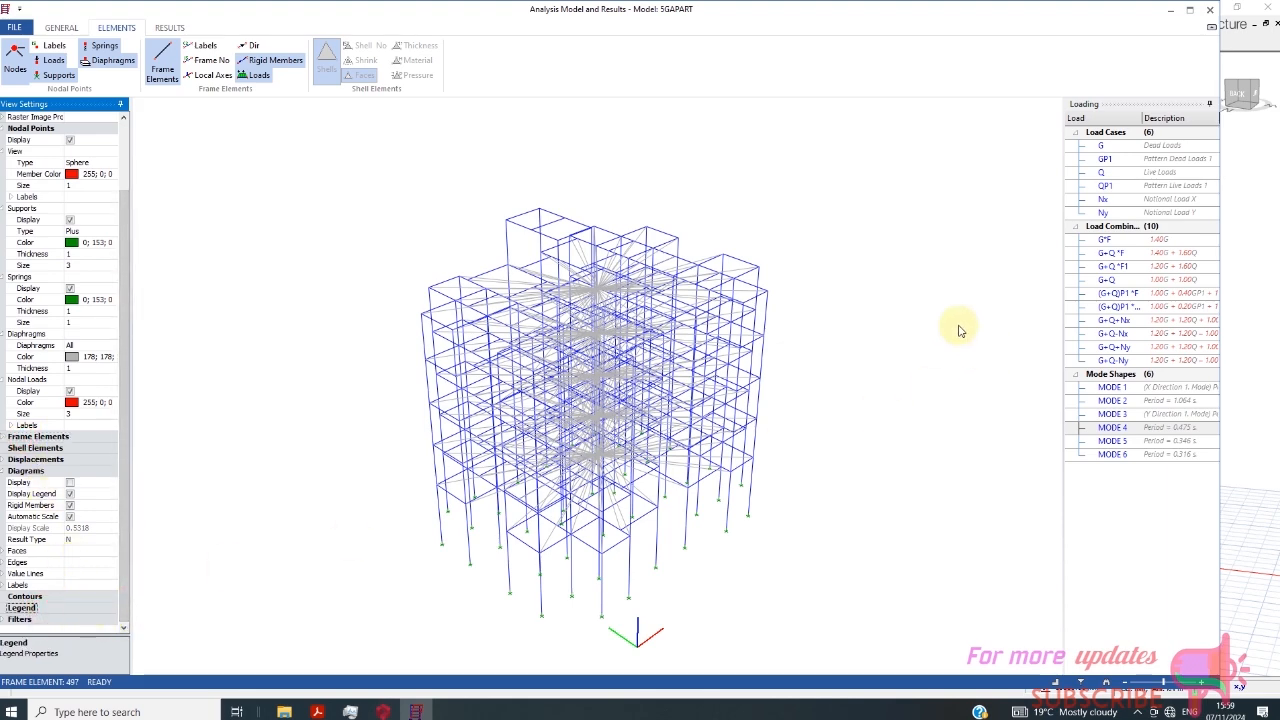
- Close the analysis model and results window and the Building Analysis dialog
{"action": "scroll", "coordinate": [796, 306], "scroll_direction": "down", "scroll_amount": 1}
{"action": "left_click", "coordinate": [1210, 12]}
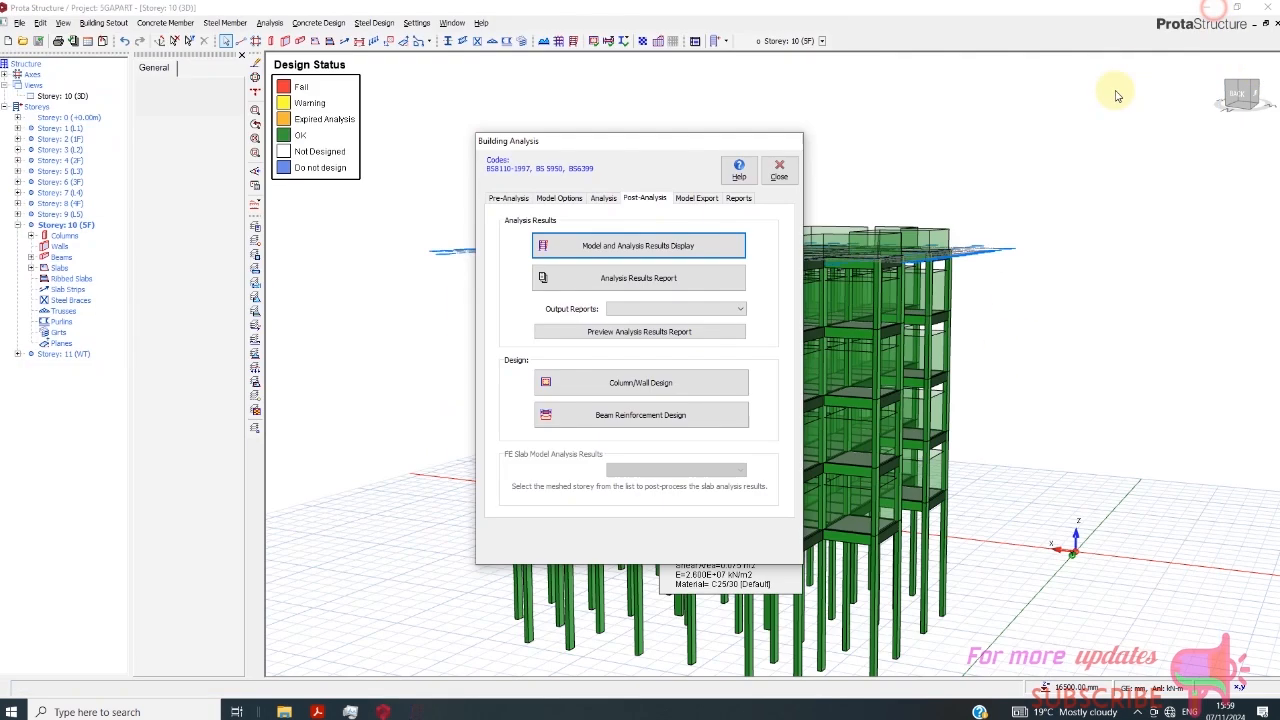
{"action": "left_click", "coordinate": [781, 172]}
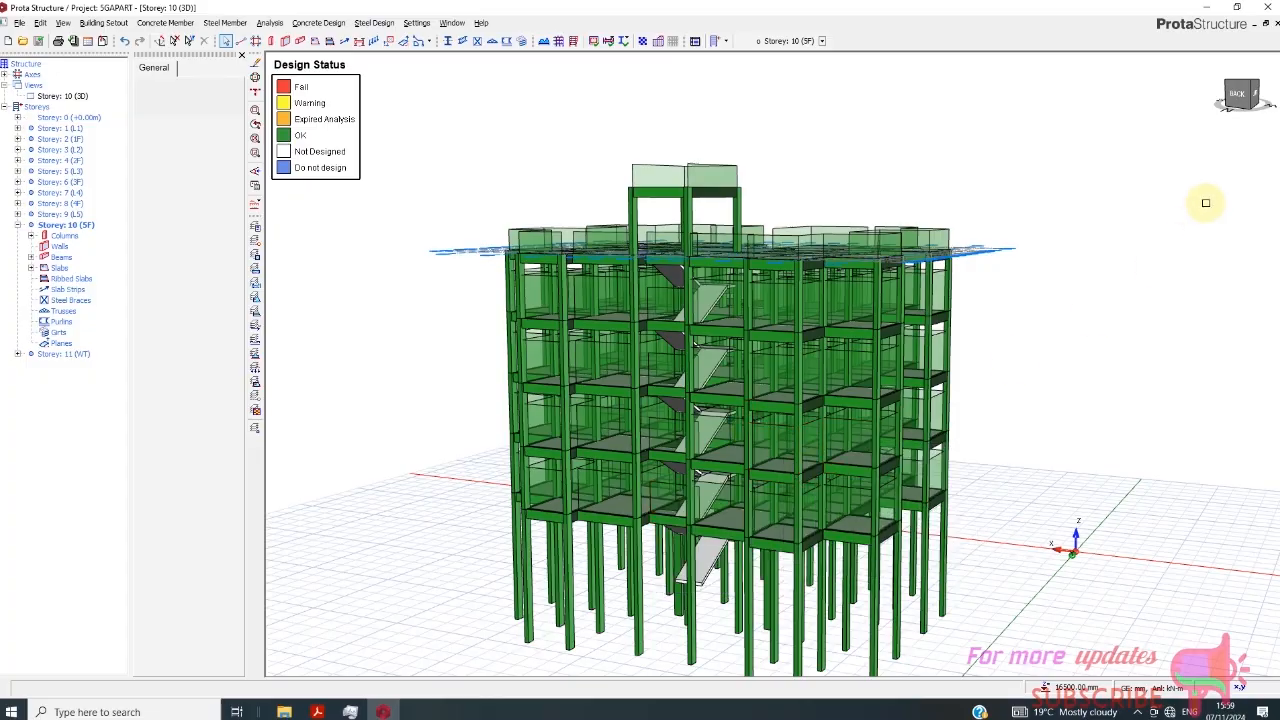
- Make Storey 2 (1F) the current storey and show it in plan view
{"action": "mouse_move", "coordinate": [1242, 97]}
{"action": "left_mouse_down"}
{"action": "mouse_move", "coordinate": [1220, 129]}
{"action": "mouse_move", "coordinate": [1214, 117]}
{"action": "mouse_move", "coordinate": [1248, 98]}
{"action": "mouse_move", "coordinate": [1263, 117]}
{"action": "mouse_move", "coordinate": [1244, 100]}
{"action": "left_mouse_up"}
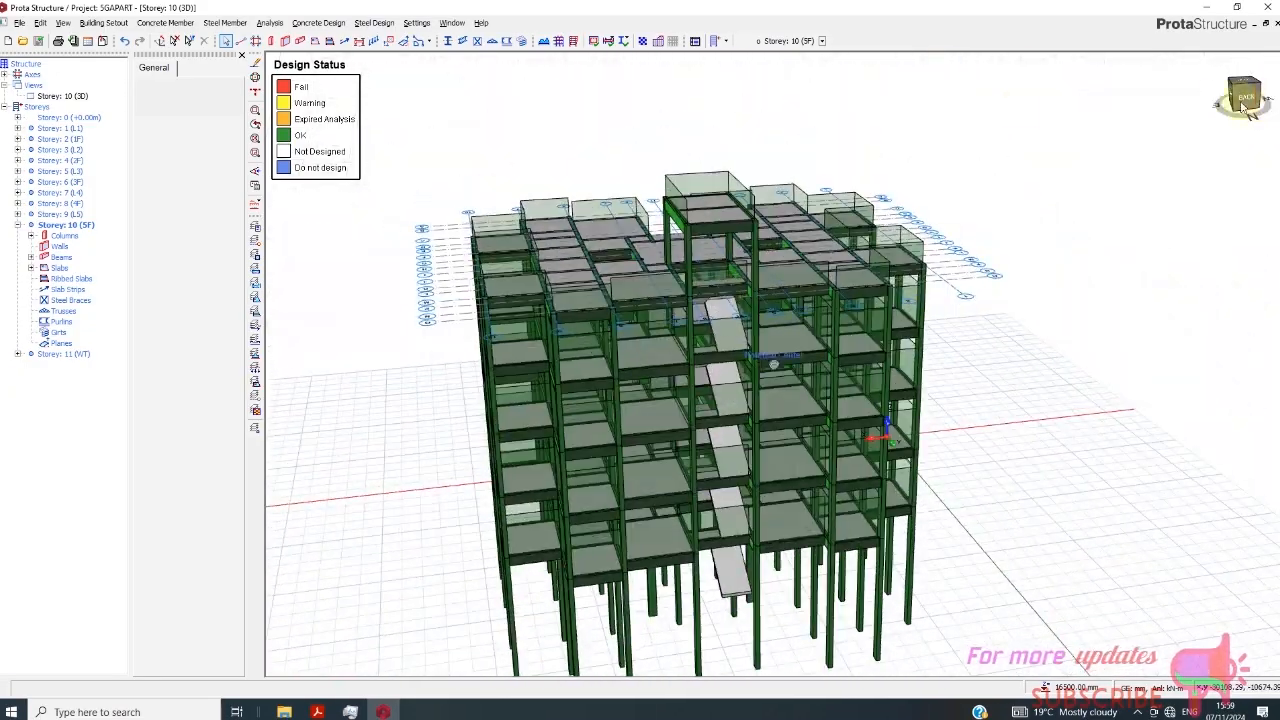
{"action": "scroll", "coordinate": [665, 494], "scroll_direction": "up", "scroll_amount": 2}
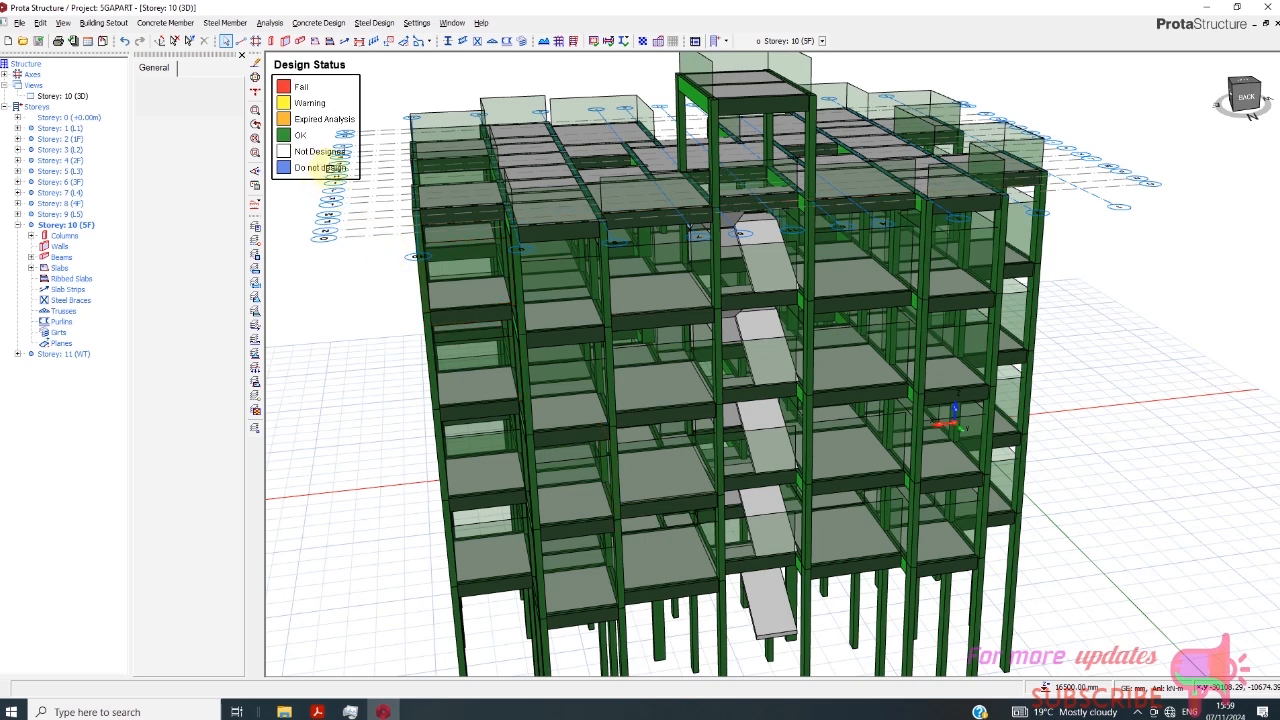
{"action": "scroll", "coordinate": [316, 138], "scroll_direction": "down", "scroll_amount": 2}
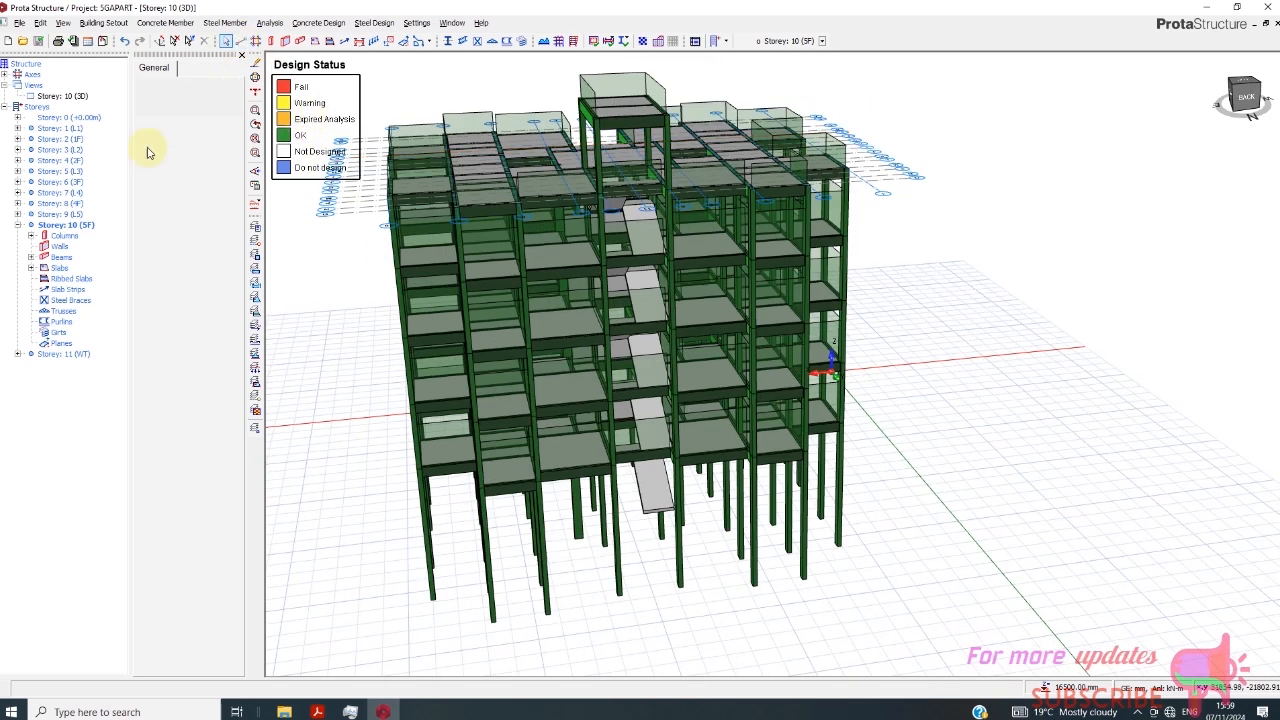
{"action": "left_click", "coordinate": [66, 140]}
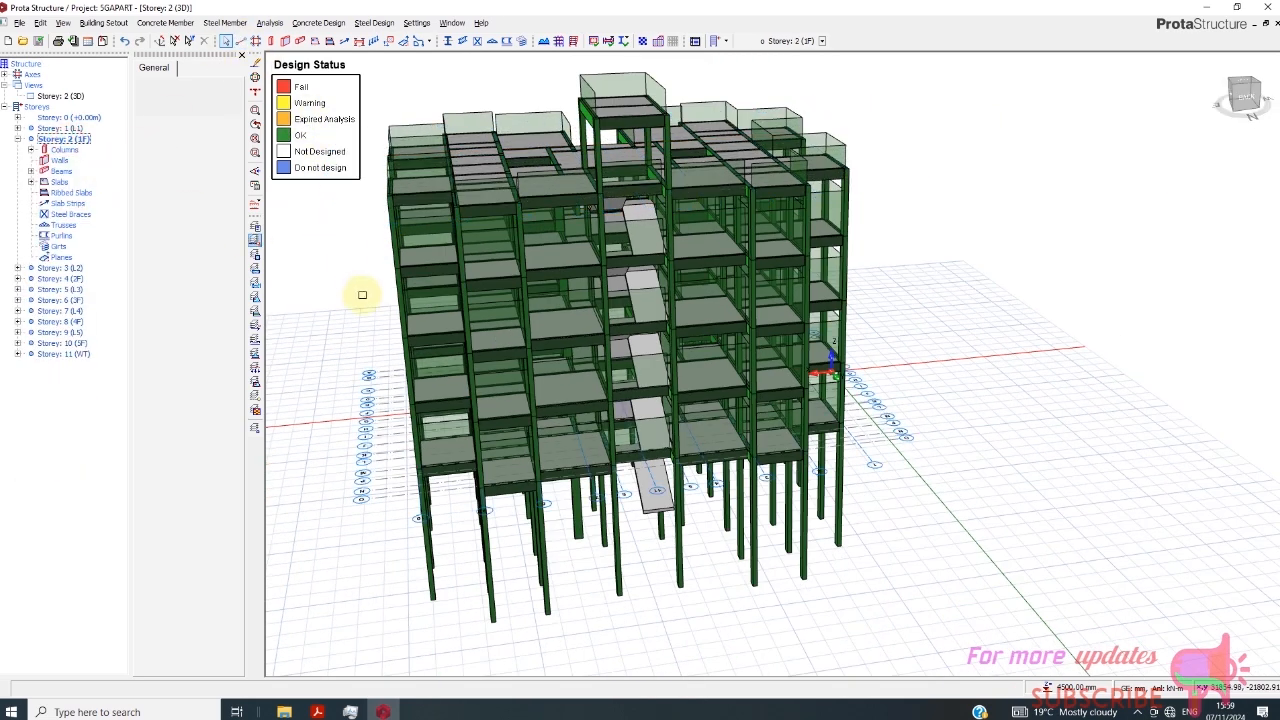
{"action": "right_click", "coordinate": [67, 100]}
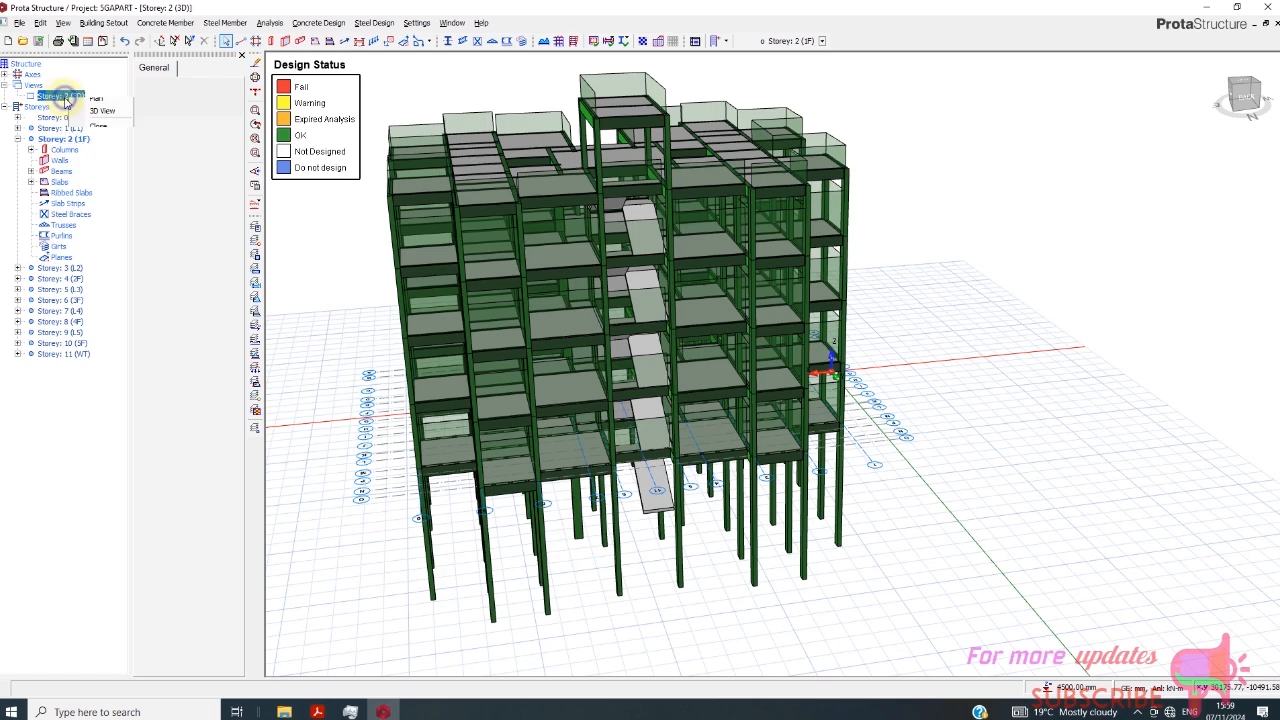
{"action": "left_click", "coordinate": [94, 107]}
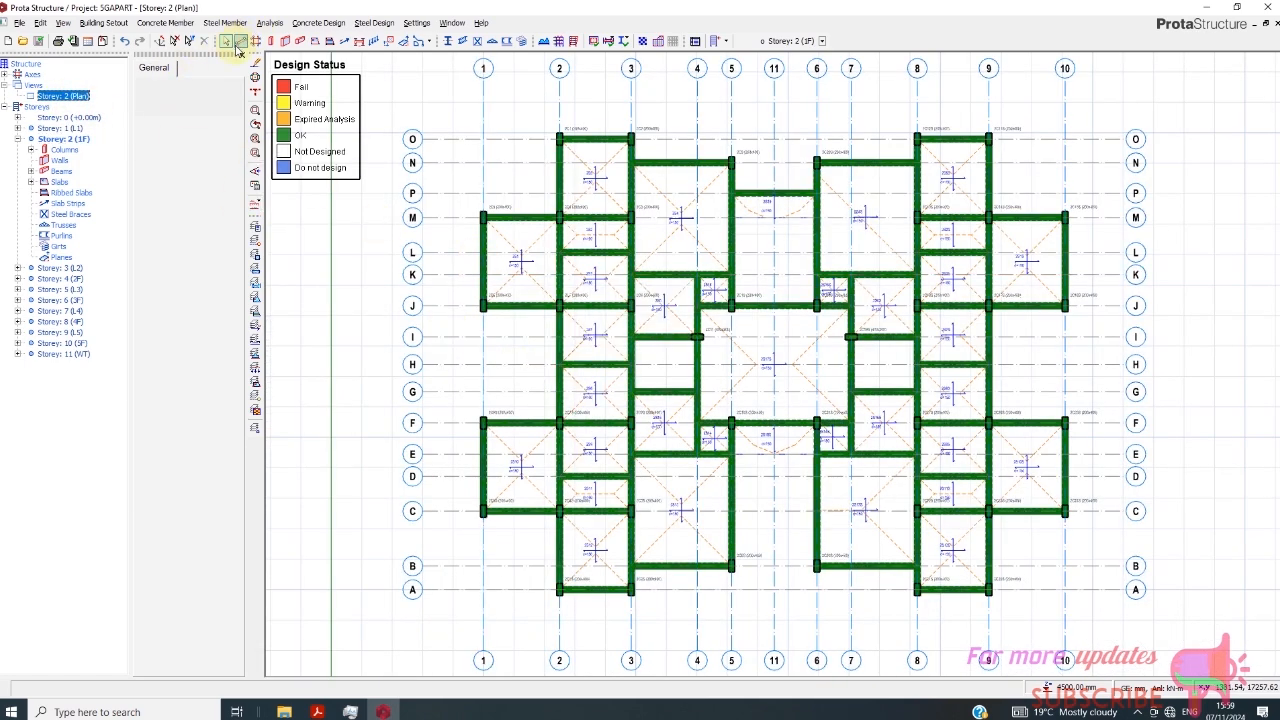
- Insert an X-direction analytical slab strip along axis P from outside axis 1 to axis 5
{"action": "left_click", "coordinate": [346, 41]}
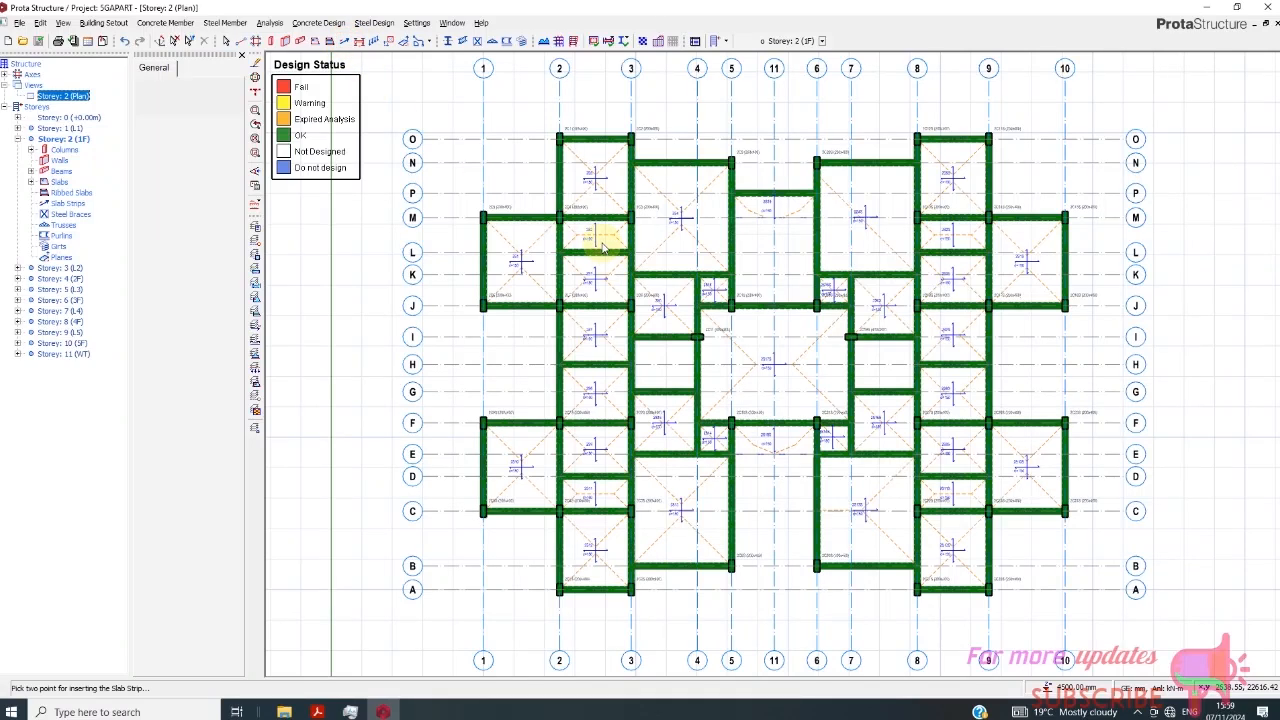
{"action": "left_click", "coordinate": [525, 193]}
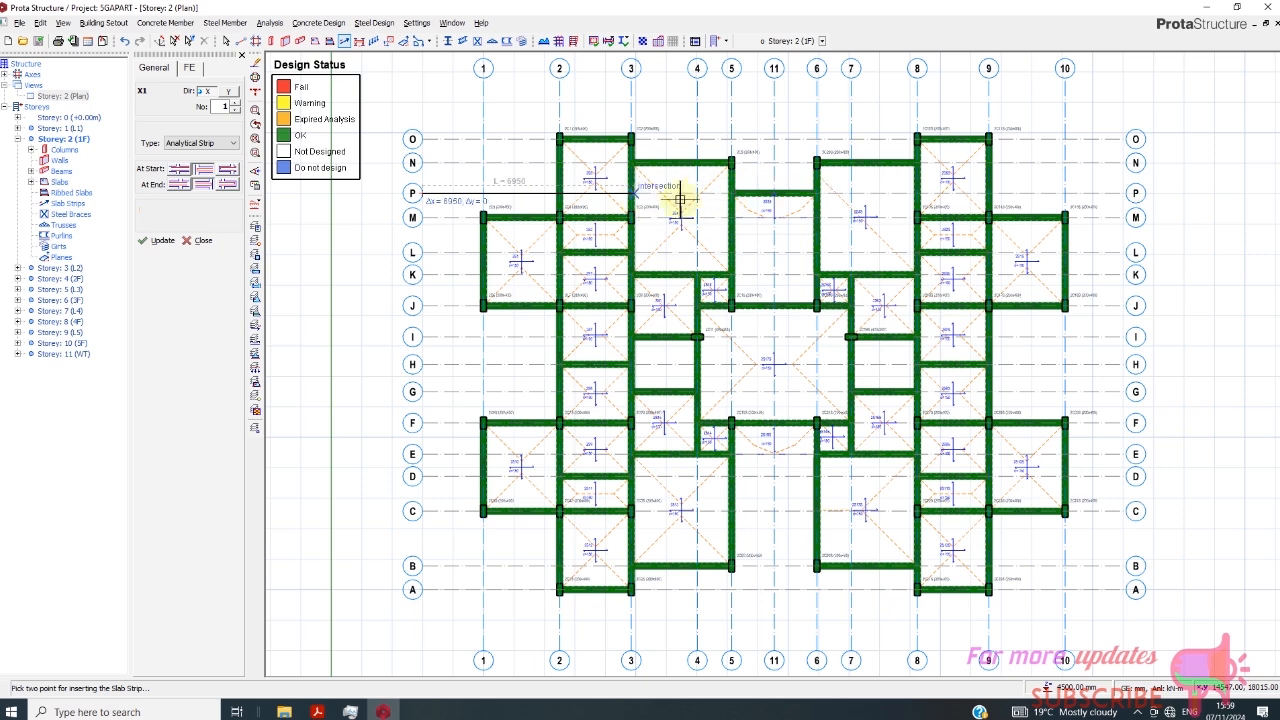
{"action": "left_click", "coordinate": [743, 193]}
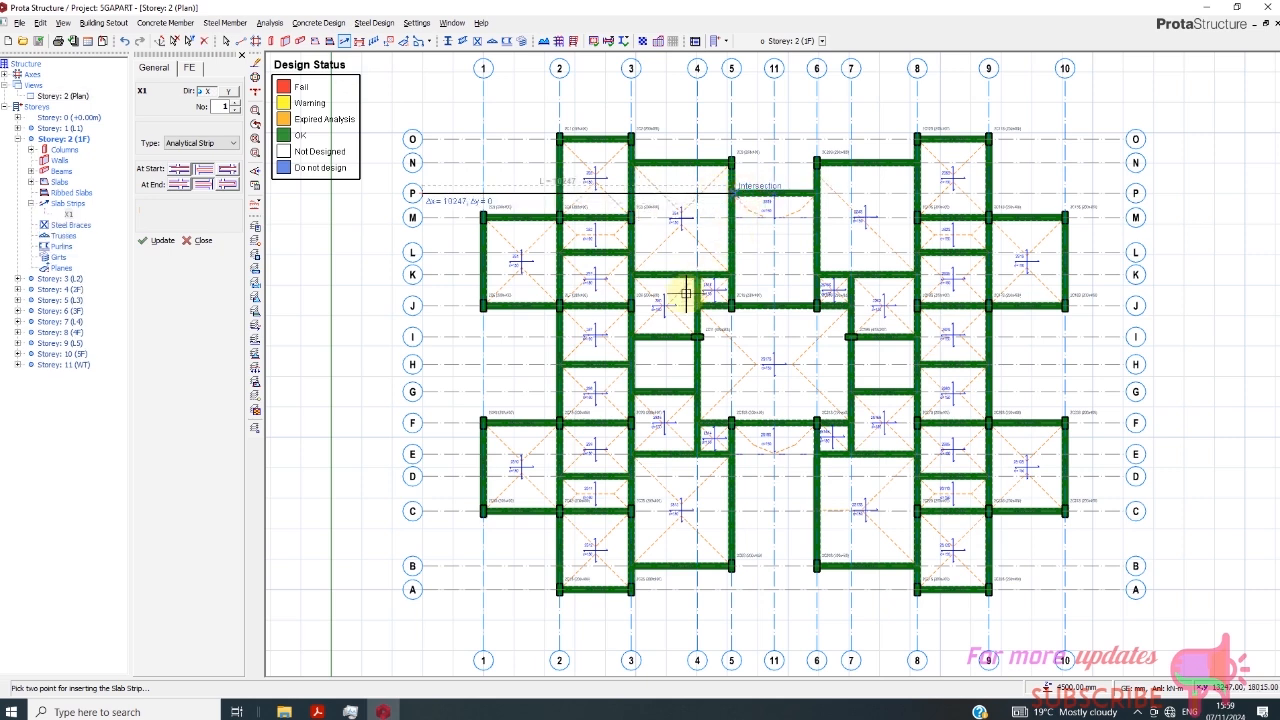
- Insert X-direction slab strips between axes L and K through each side wing, and one between axes N and P from axis 6 past axis 9
{"action": "left_click", "coordinate": [427, 253]}
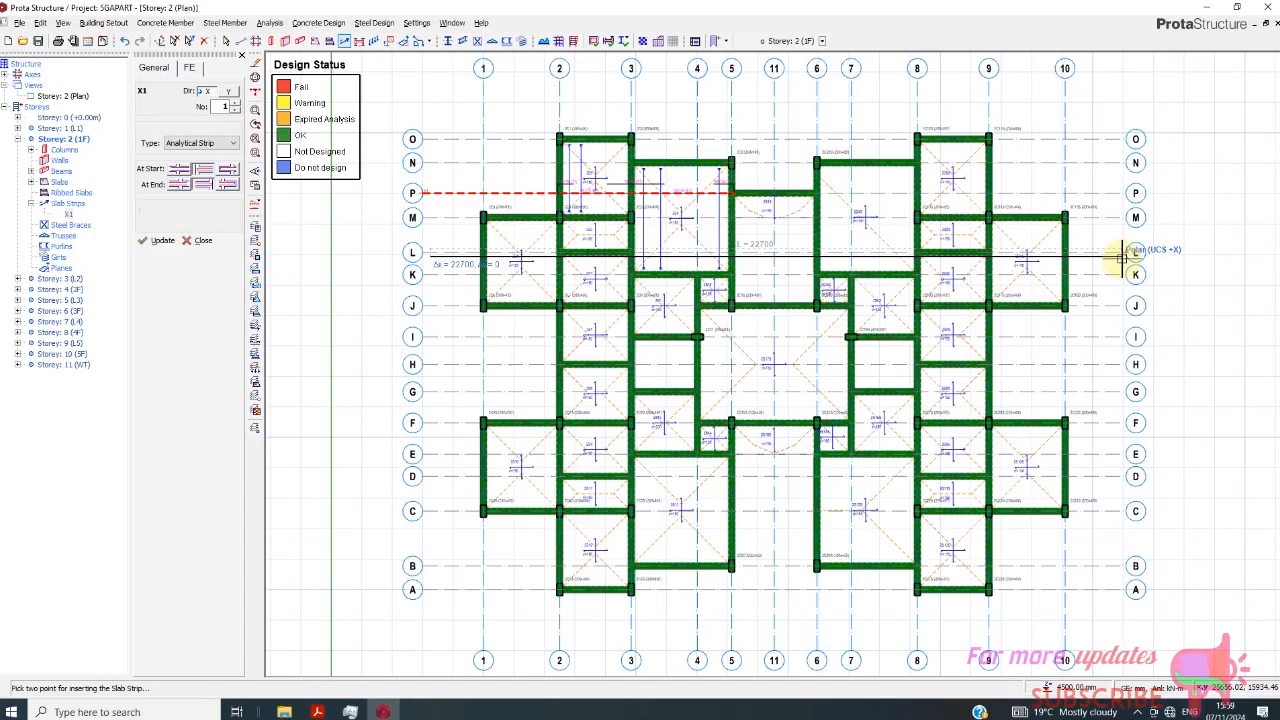
{"action": "left_click", "coordinate": [1122, 255]}
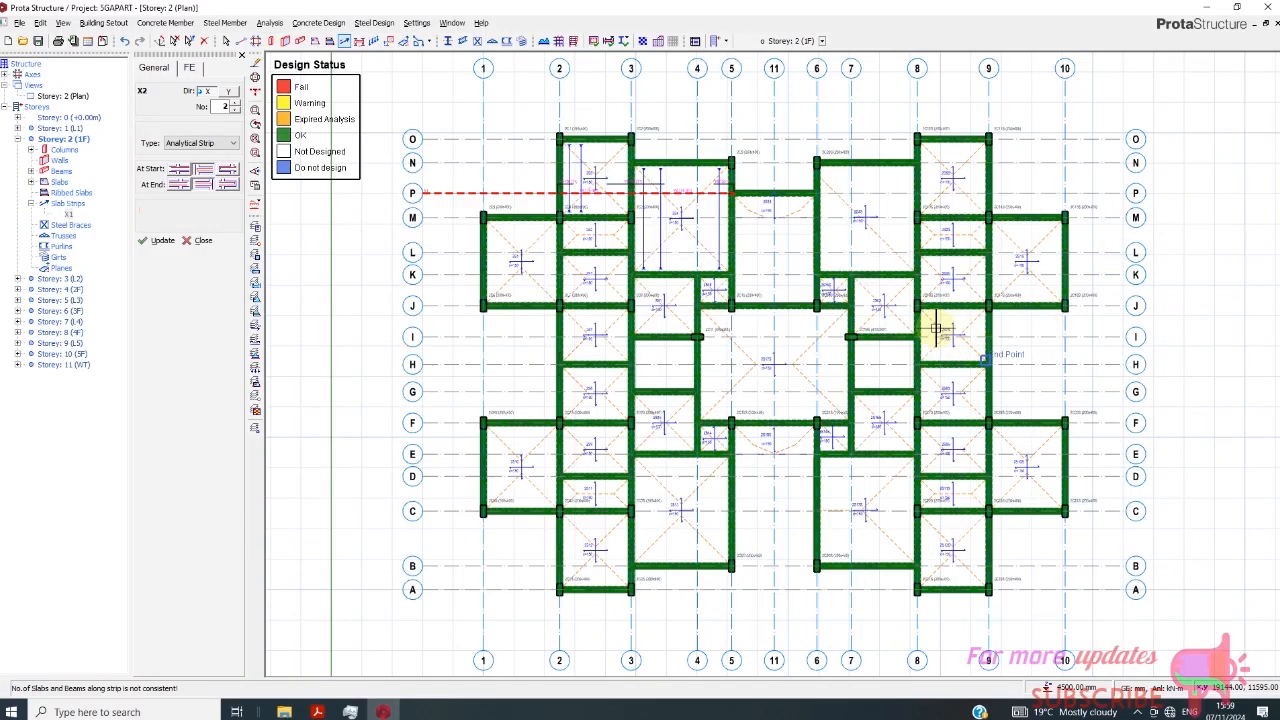
{"action": "left_click", "coordinate": [447, 265]}
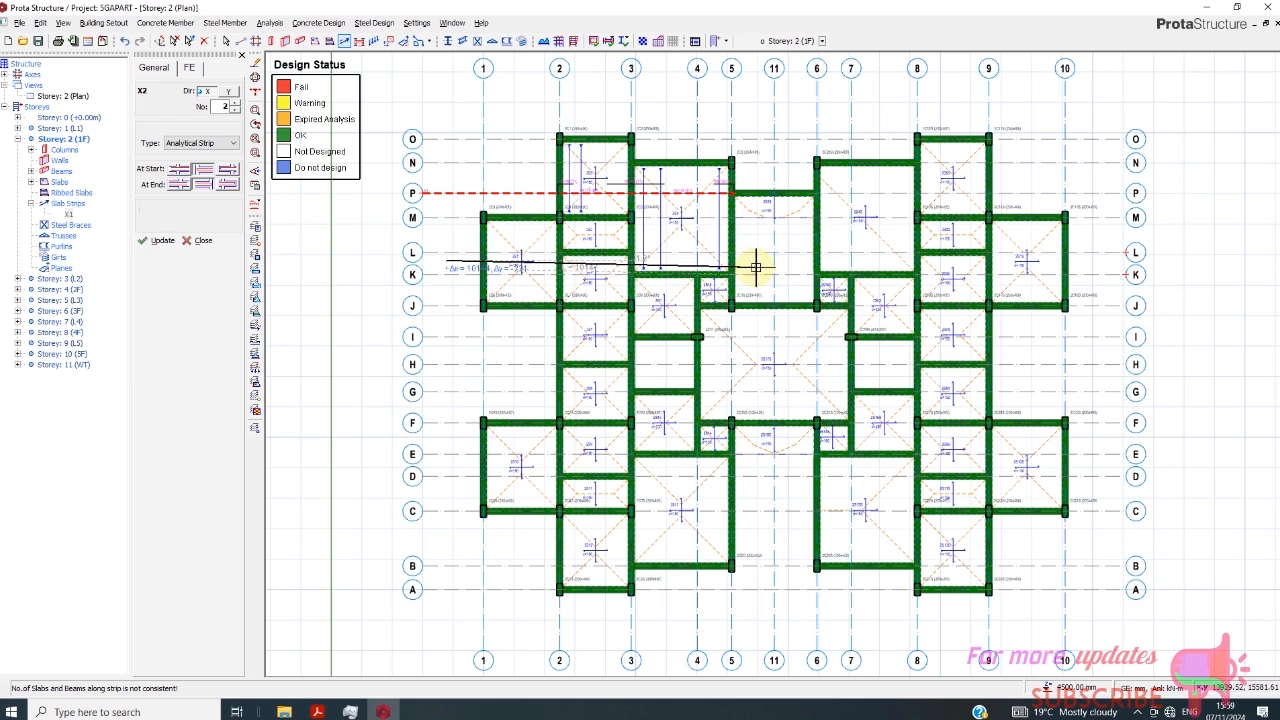
{"action": "left_click", "coordinate": [785, 266]}
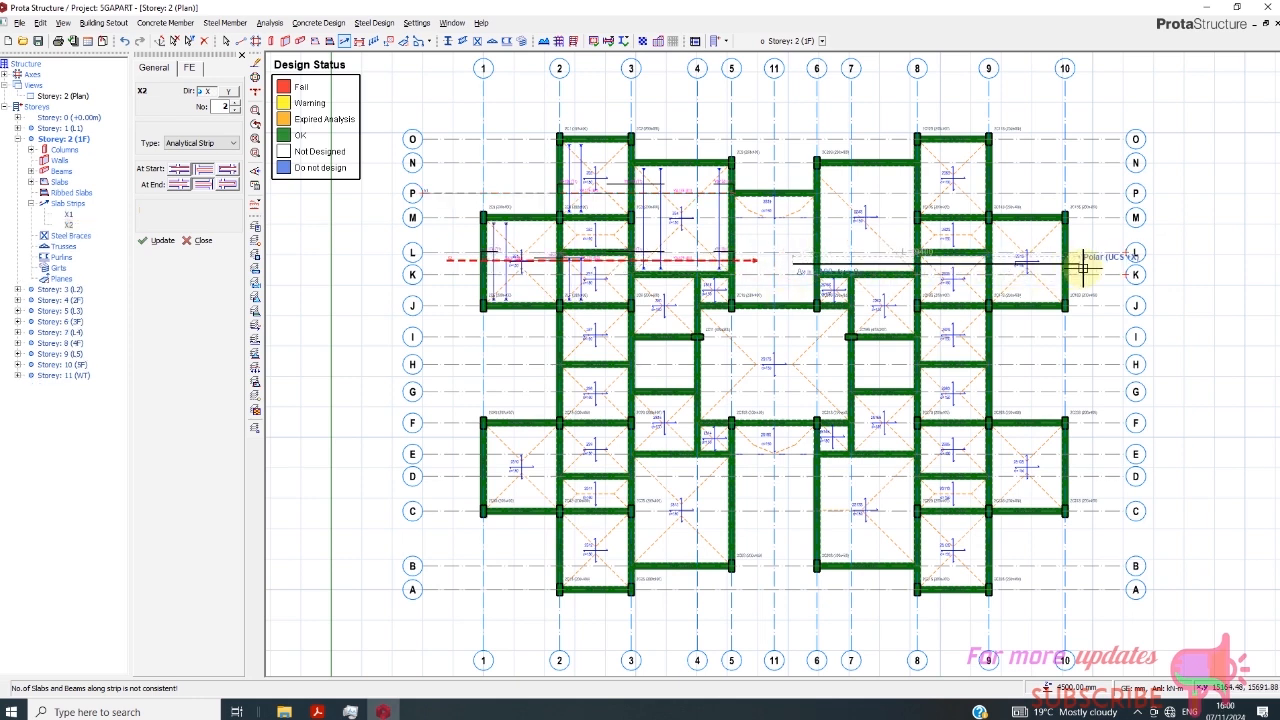
{"action": "left_click", "coordinate": [798, 178]}
{"action": "left_click", "coordinate": [1032, 181]}
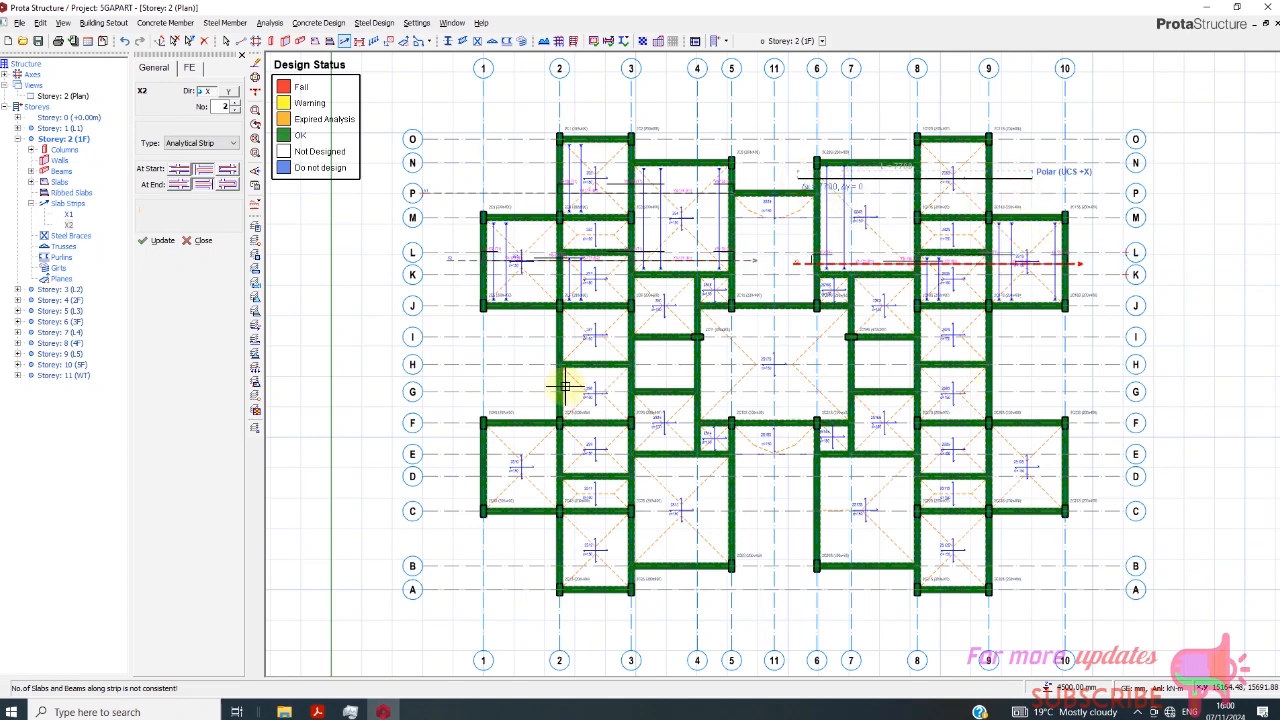
- Try to insert a slab strip between axes J and I, from outside axis 2 to near axis 5
{"action": "left_click", "coordinate": [523, 364]}
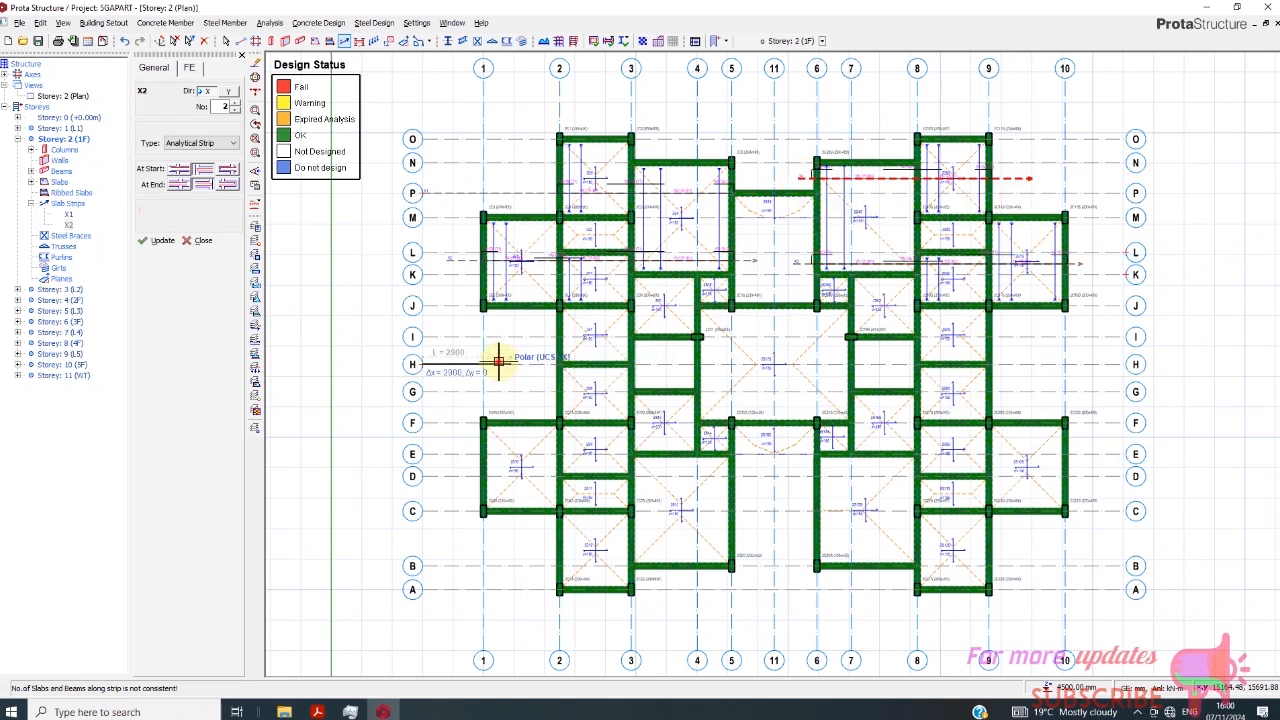
{"action": "key", "text": "Escape"}
{"action": "left_click", "coordinate": [519, 325]}
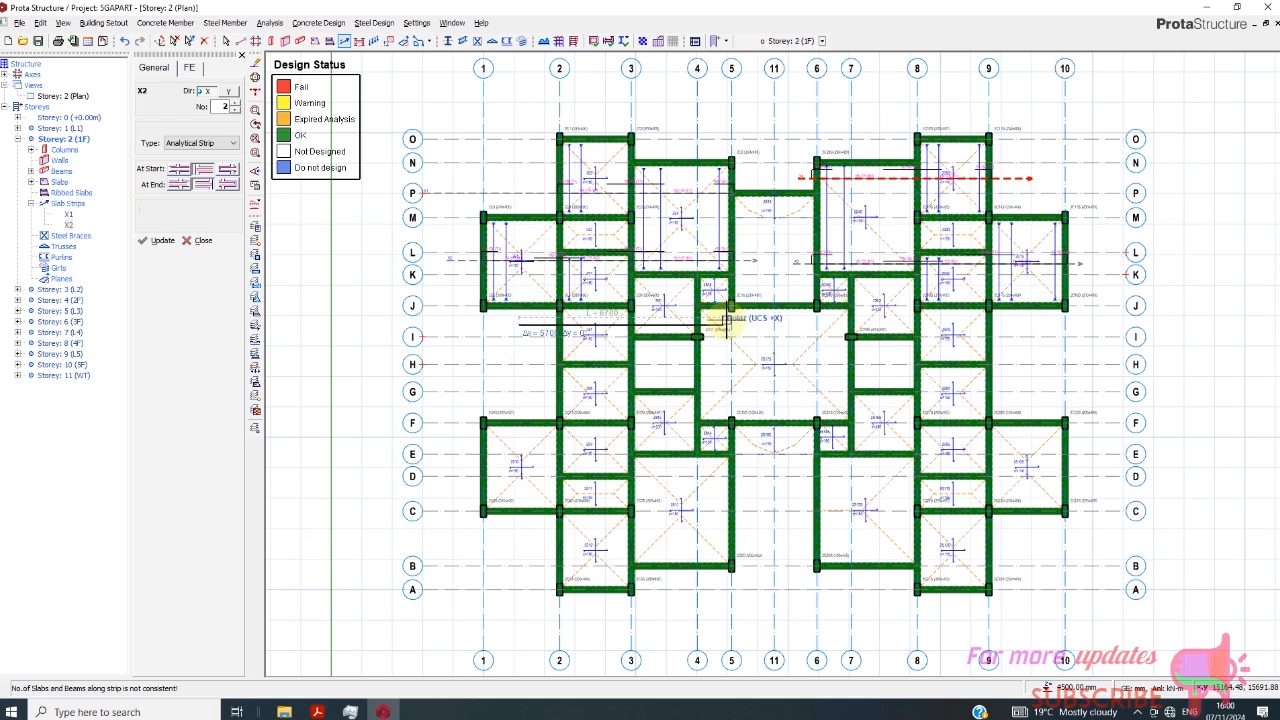
{"action": "left_click", "coordinate": [661, 345]}
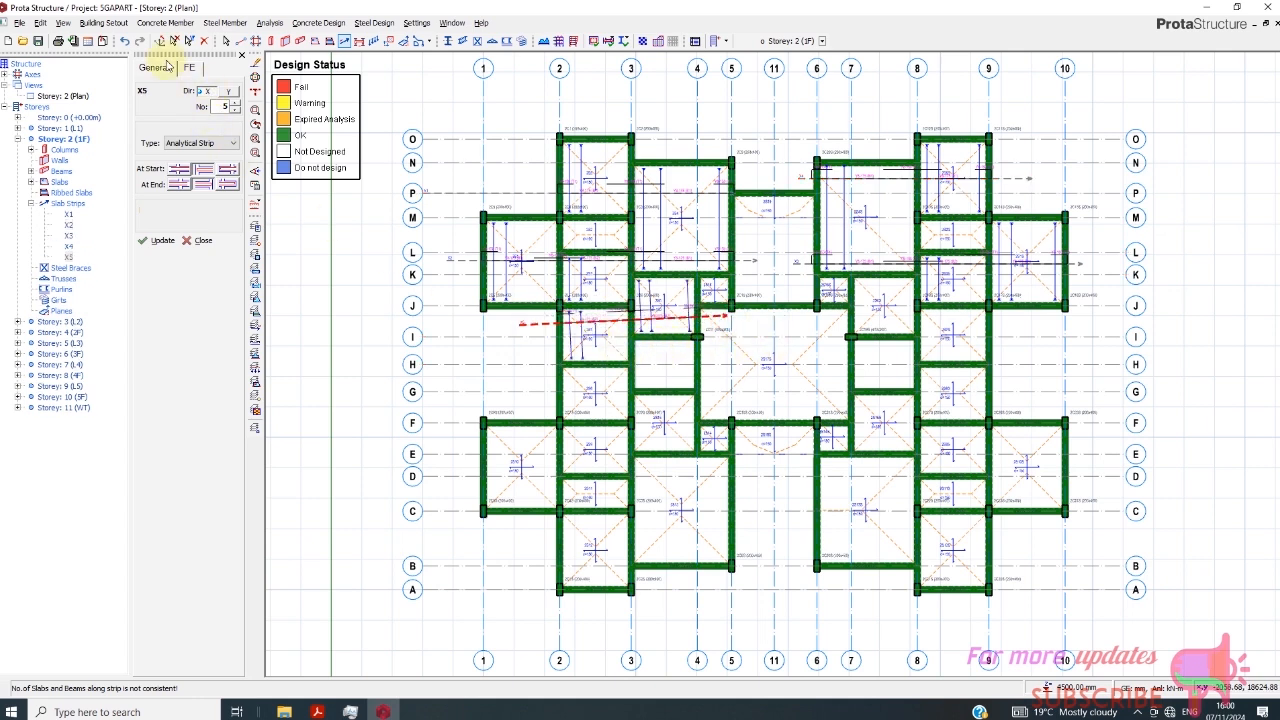
{"action": "key", "text": "Escape"}
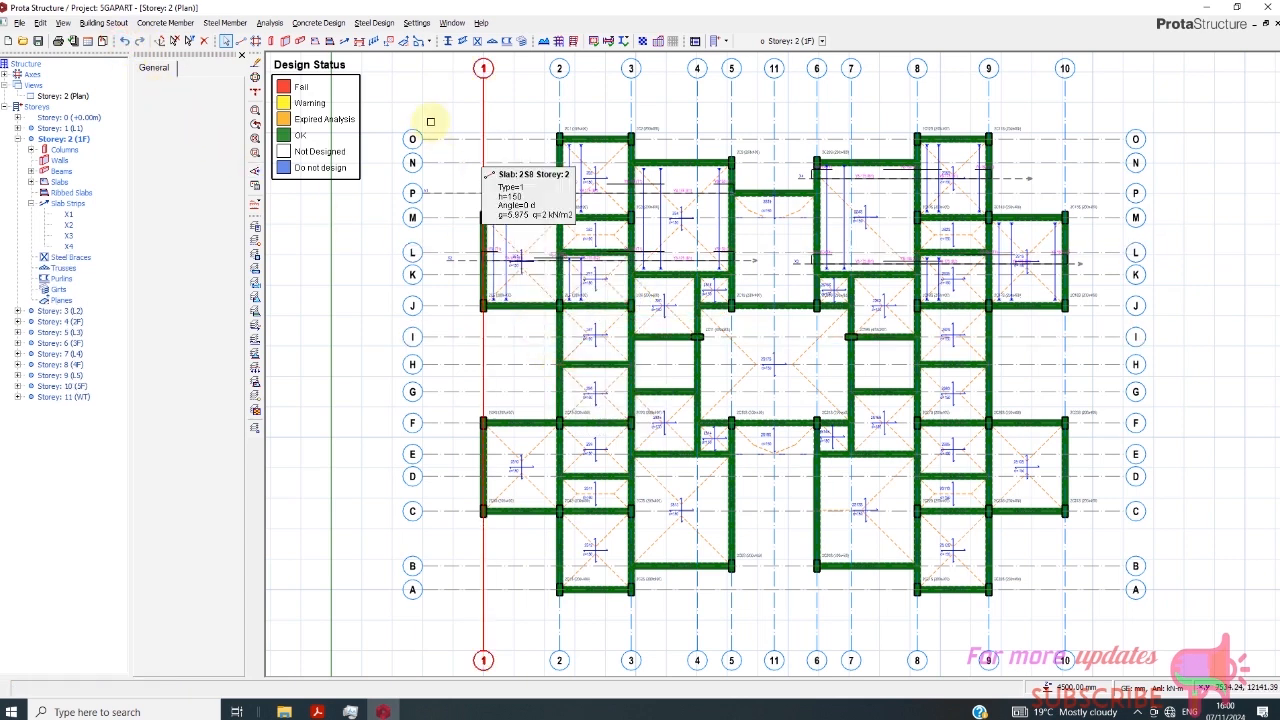
- Insert two X-direction slab strips from outside axis 2 to past axis 9, one between axes J and I and one between axes G and F
{"action": "left_click", "coordinate": [347, 41]}
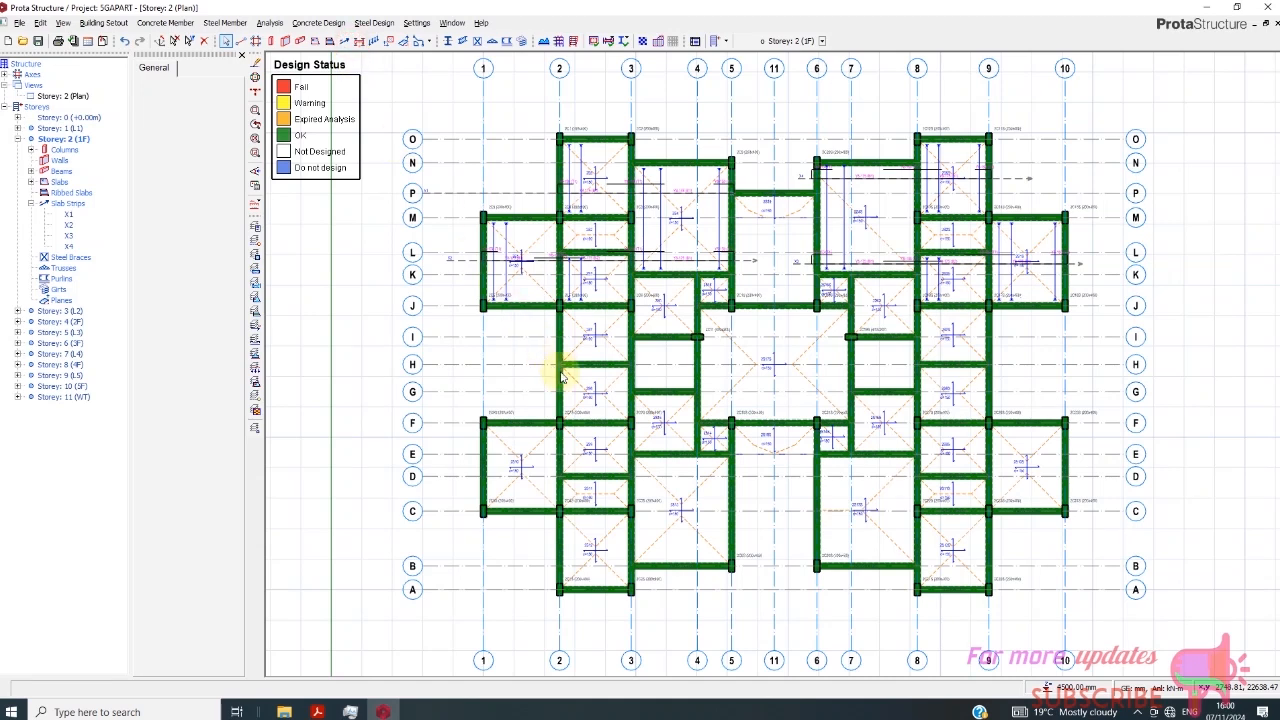
{"action": "left_click", "coordinate": [528, 326]}
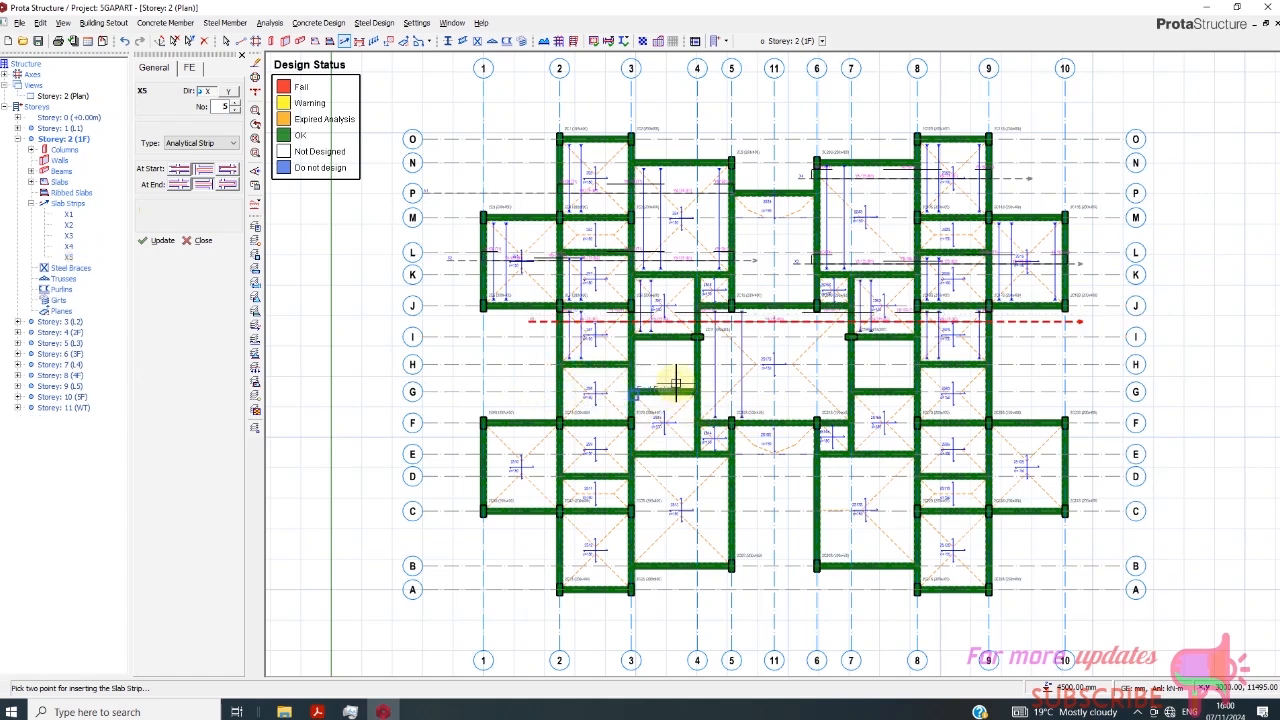
{"action": "left_click", "coordinate": [530, 404]}
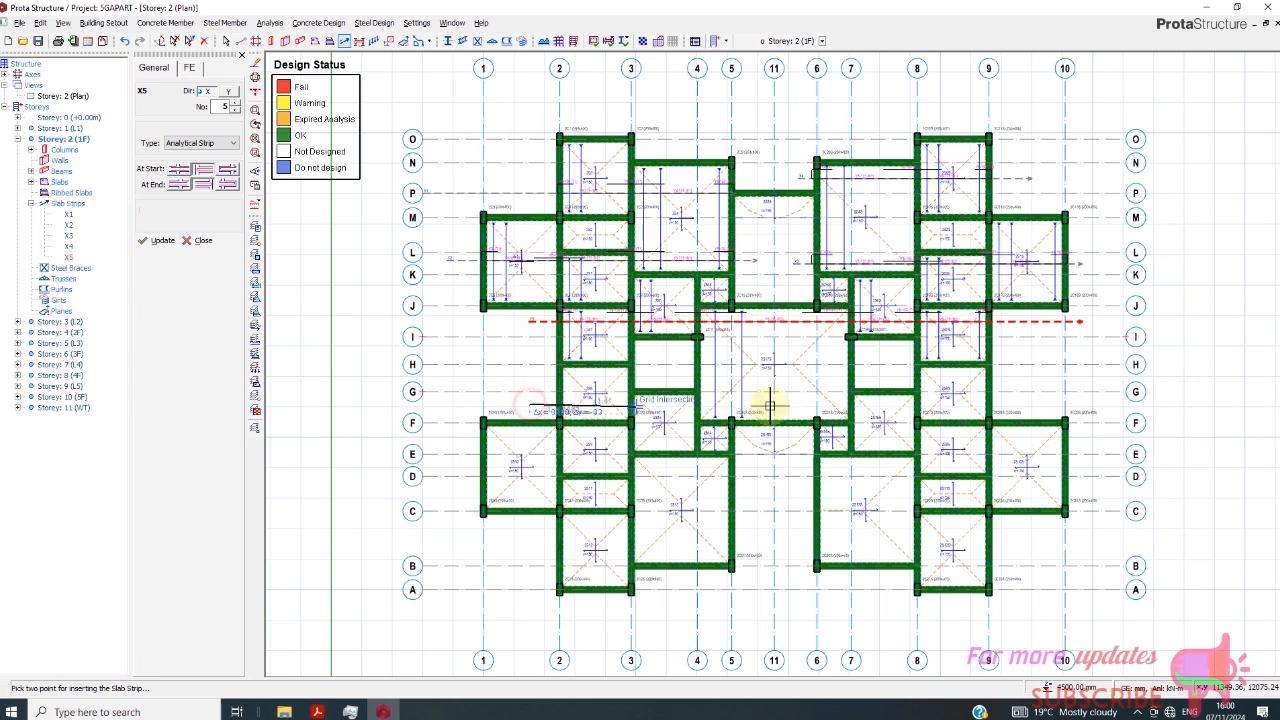
{"action": "left_click", "coordinate": [1011, 402]}
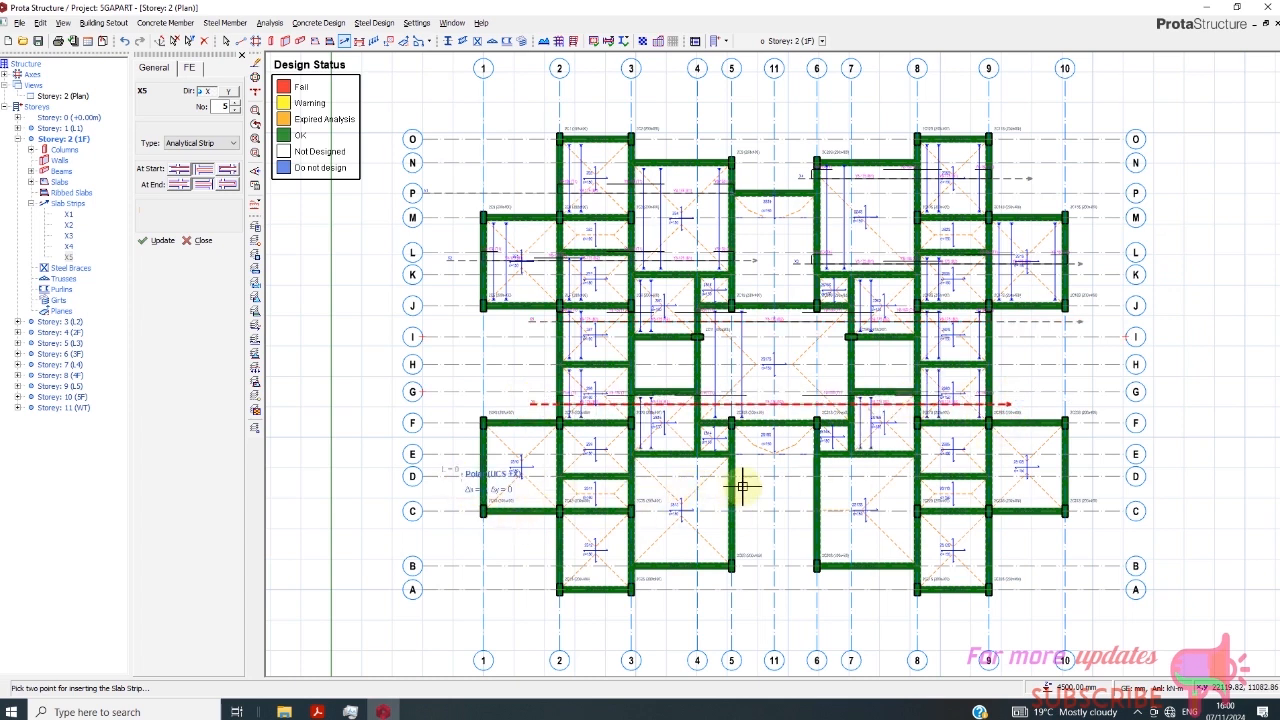
- Insert two X-direction slab strips from outside axis 1 to axis 11, one just below axis D and one along axis B
{"action": "left_click", "coordinate": [775, 487]}
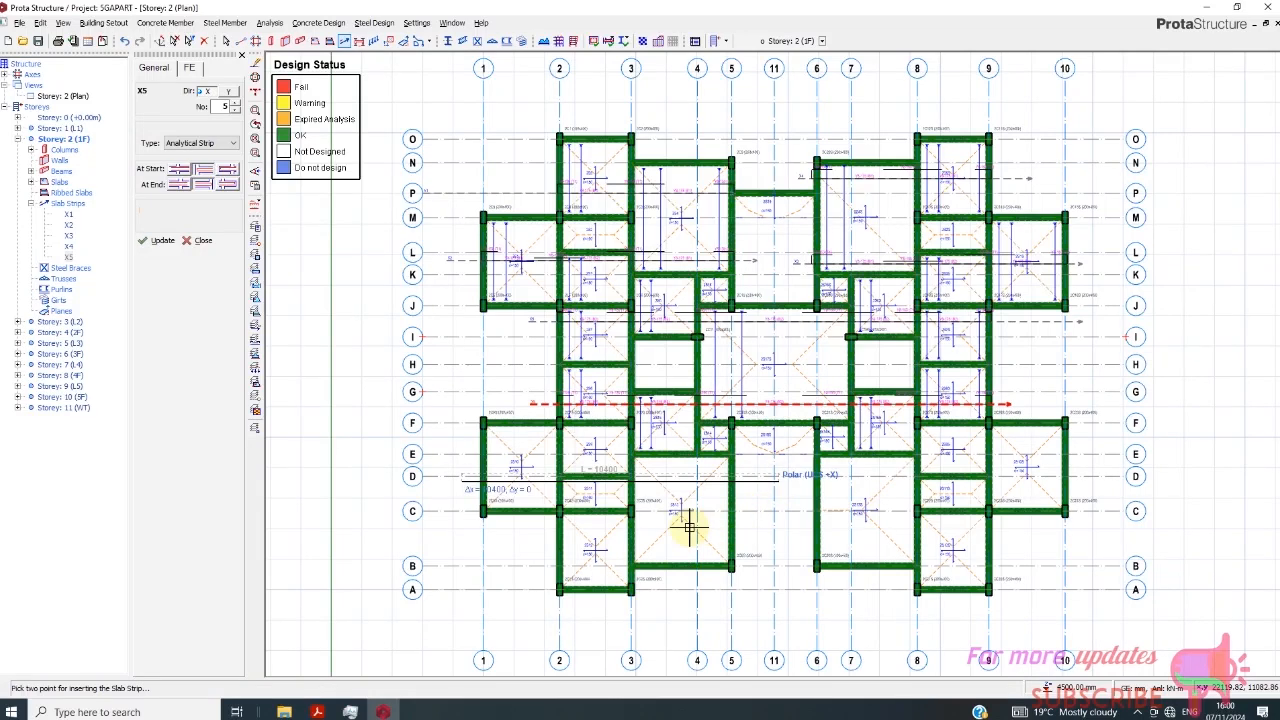
{"action": "left_click", "coordinate": [502, 566]}
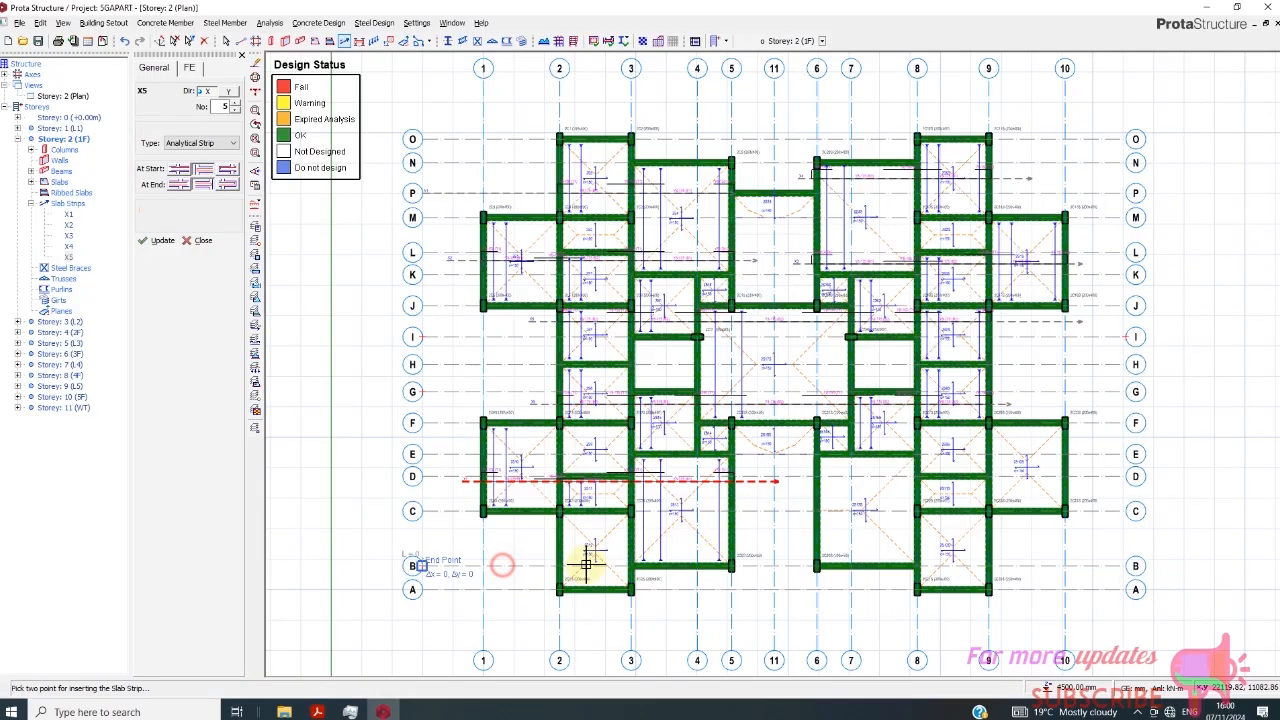
{"action": "left_click", "coordinate": [776, 566]}
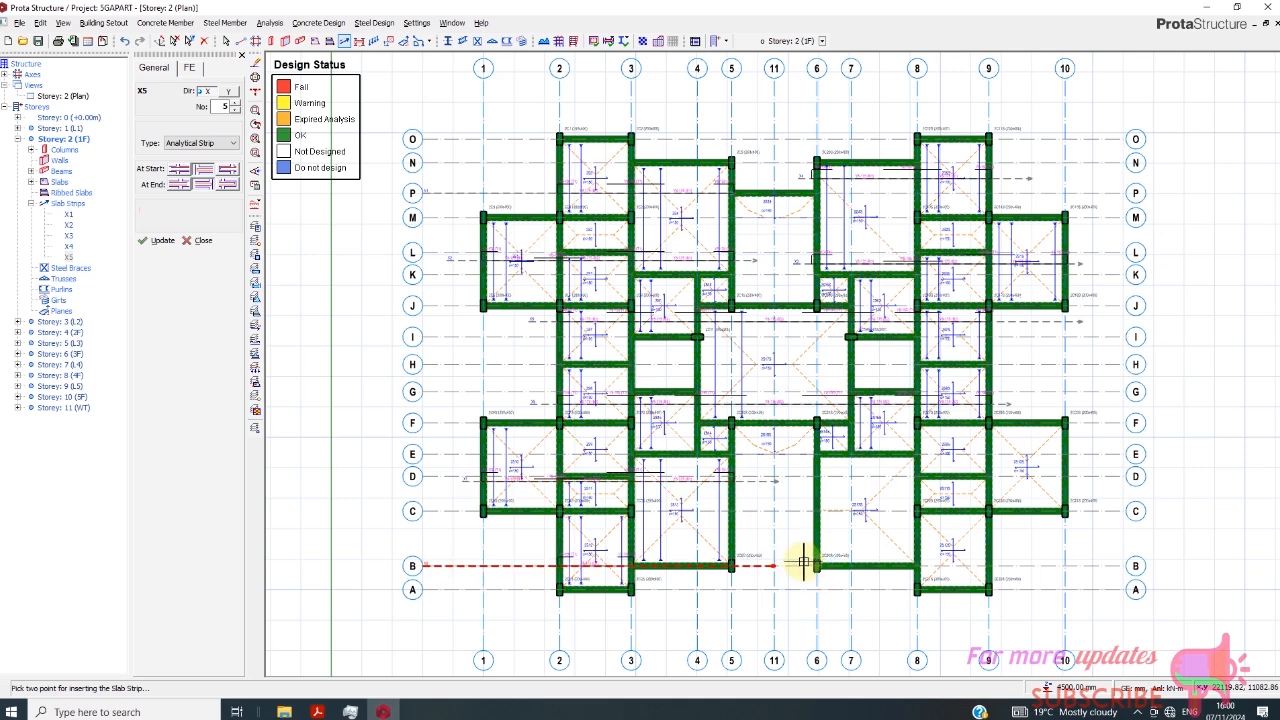
- Insert an X-direction slab strip along axis B from axis 6 to near axis 10, and one between axes E and D from axis 11 past axis 10
{"action": "left_click", "coordinate": [809, 564]}
{"action": "left_click", "coordinate": [1054, 560]}
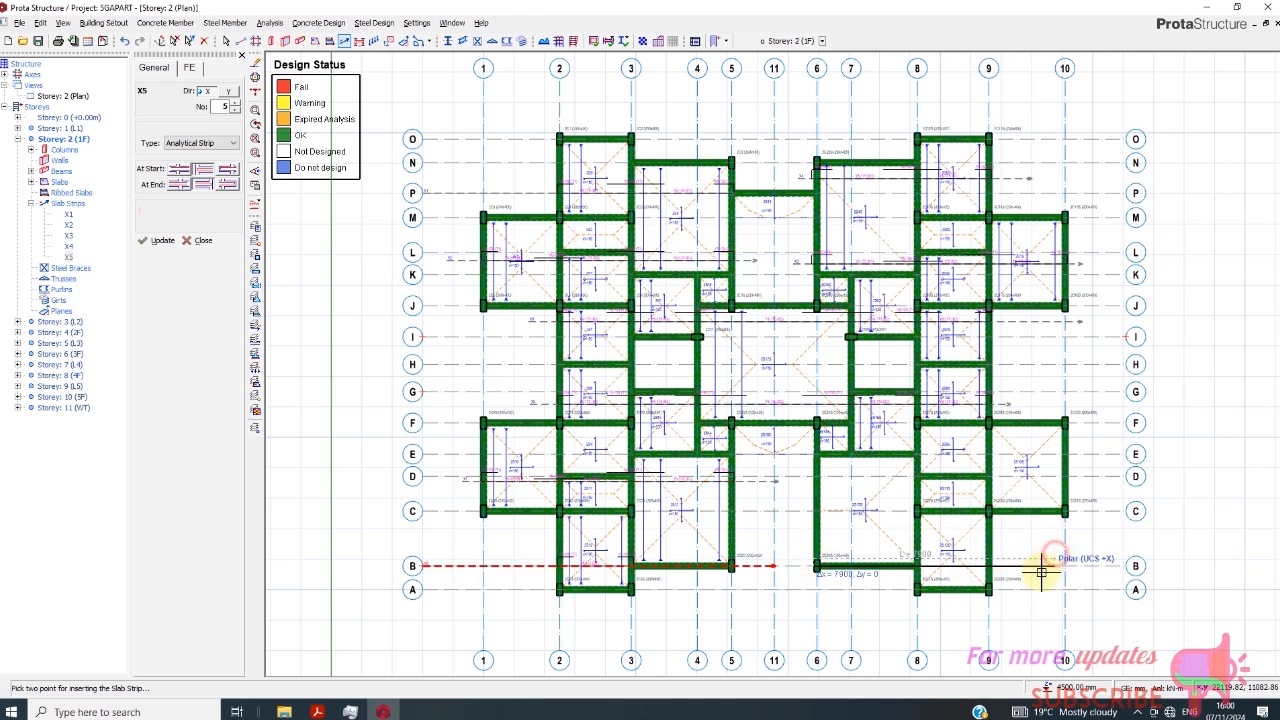
{"action": "left_click", "coordinate": [1087, 466]}
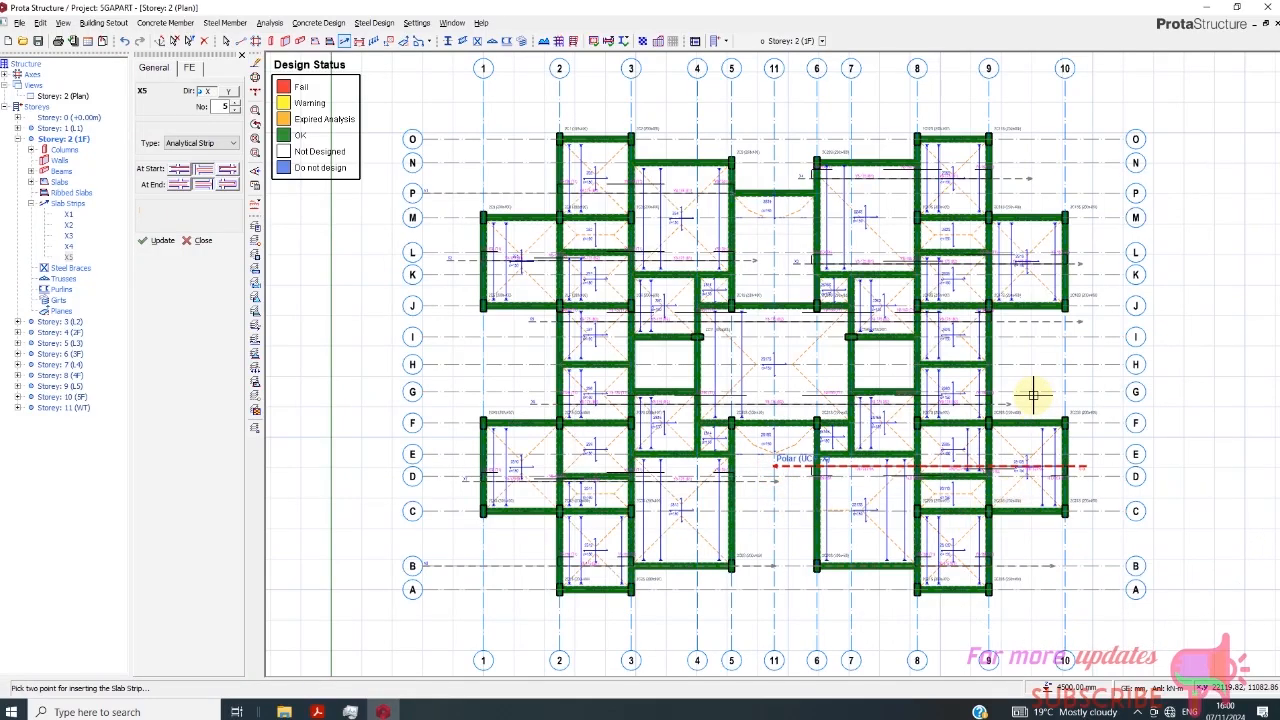
{"action": "scroll", "coordinate": [1018, 428], "scroll_direction": "up", "scroll_amount": 1}
{"action": "scroll", "coordinate": [809, 357], "scroll_direction": "down", "scroll_amount": 1}
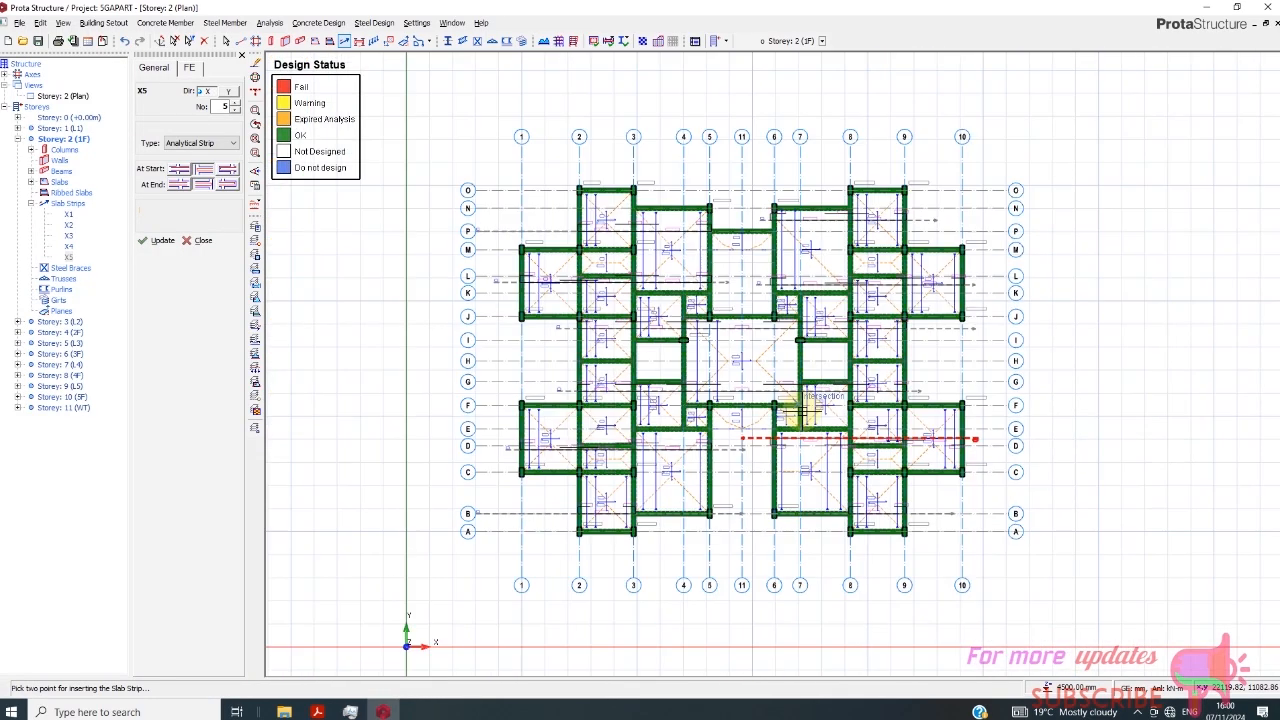
{"action": "scroll", "coordinate": [737, 251], "scroll_direction": "up", "scroll_amount": 1}
{"action": "scroll", "coordinate": [617, 258], "scroll_direction": "up", "scroll_amount": 1}
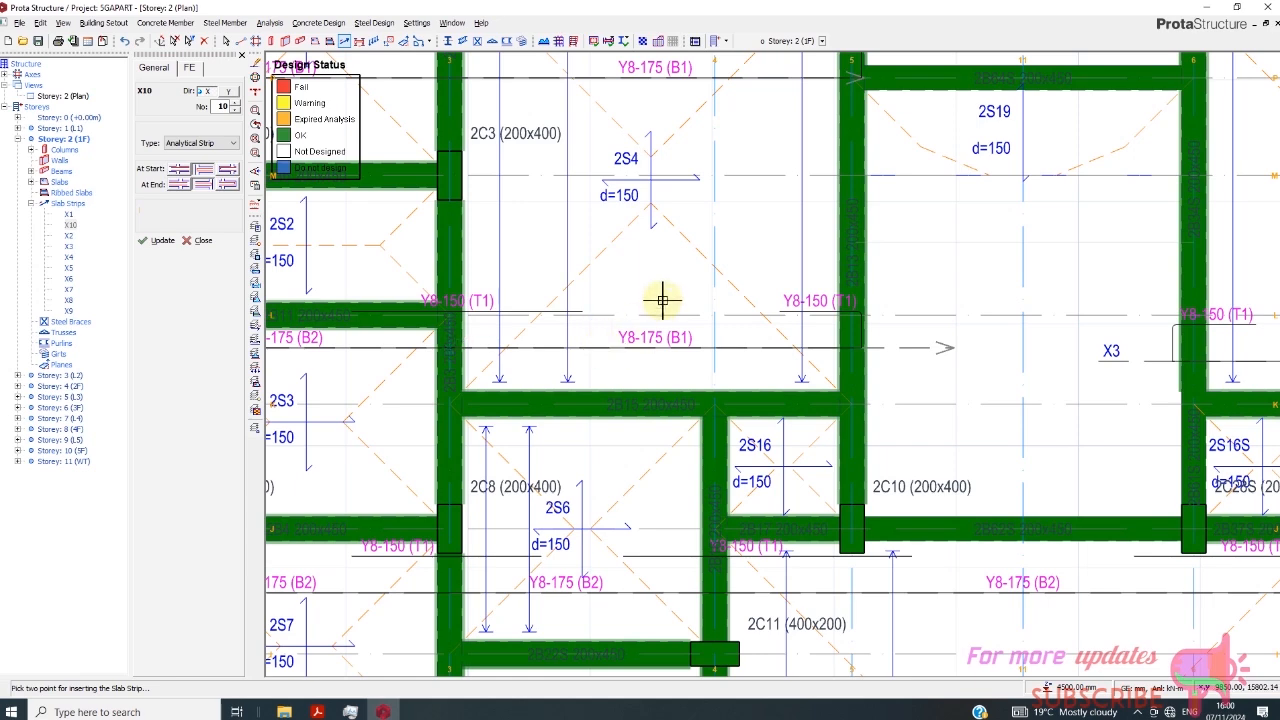
{"action": "scroll", "coordinate": [660, 300], "scroll_direction": "down", "scroll_amount": 3}
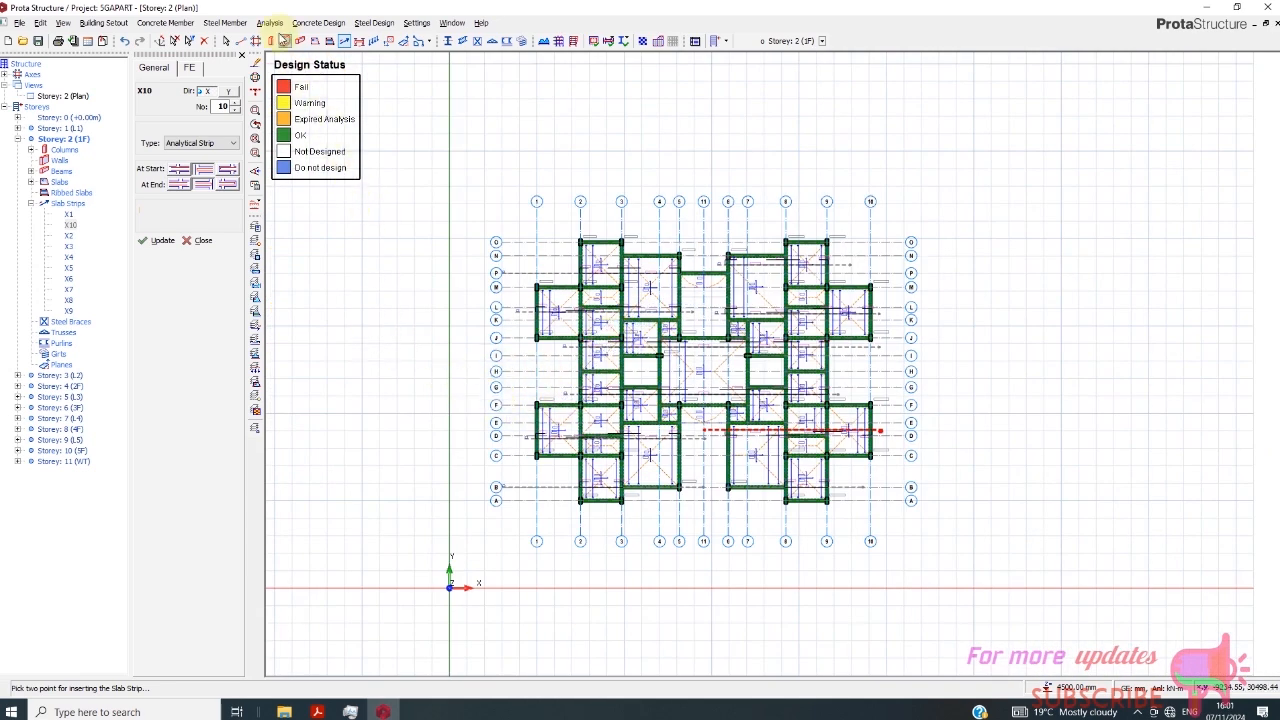
- Run FE load decomposition for the Storey 2 slabs and generate the mesh with uniformity factor 25 and plate element size 800
{"action": "left_click", "coordinate": [270, 22]}
{"action": "left_click", "coordinate": [310, 43]}
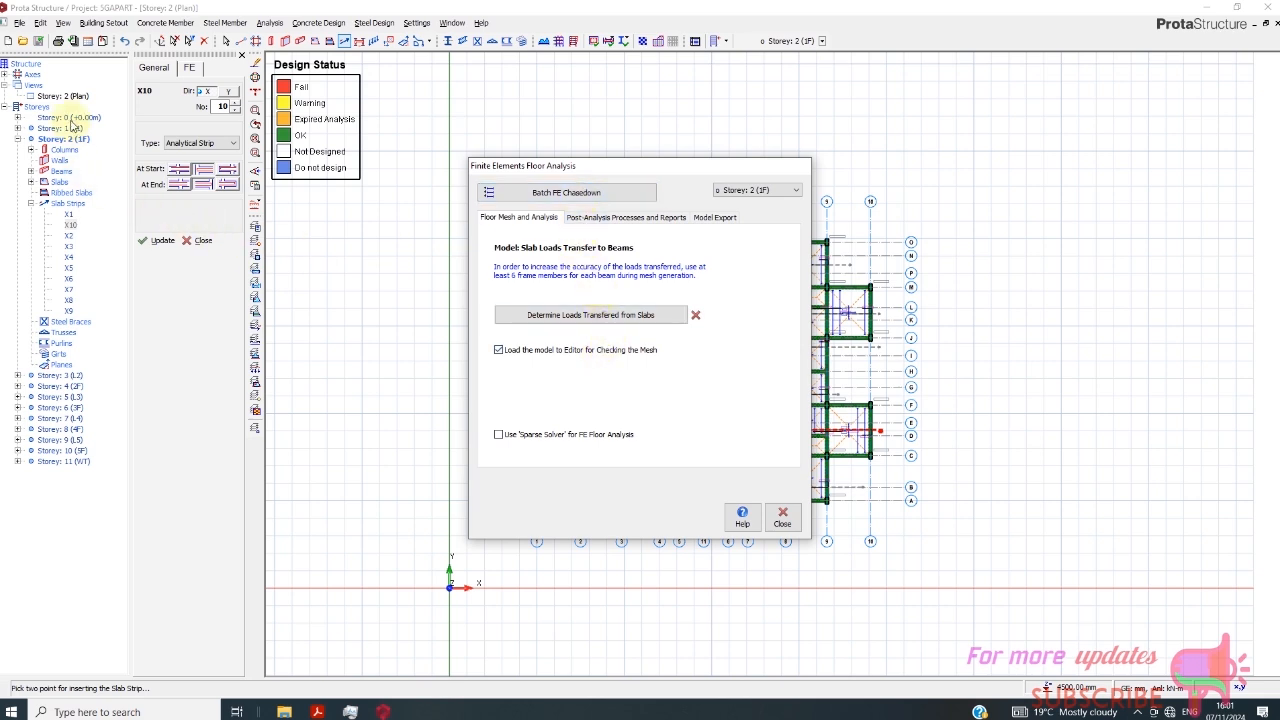
{"action": "left_click", "coordinate": [558, 316]}
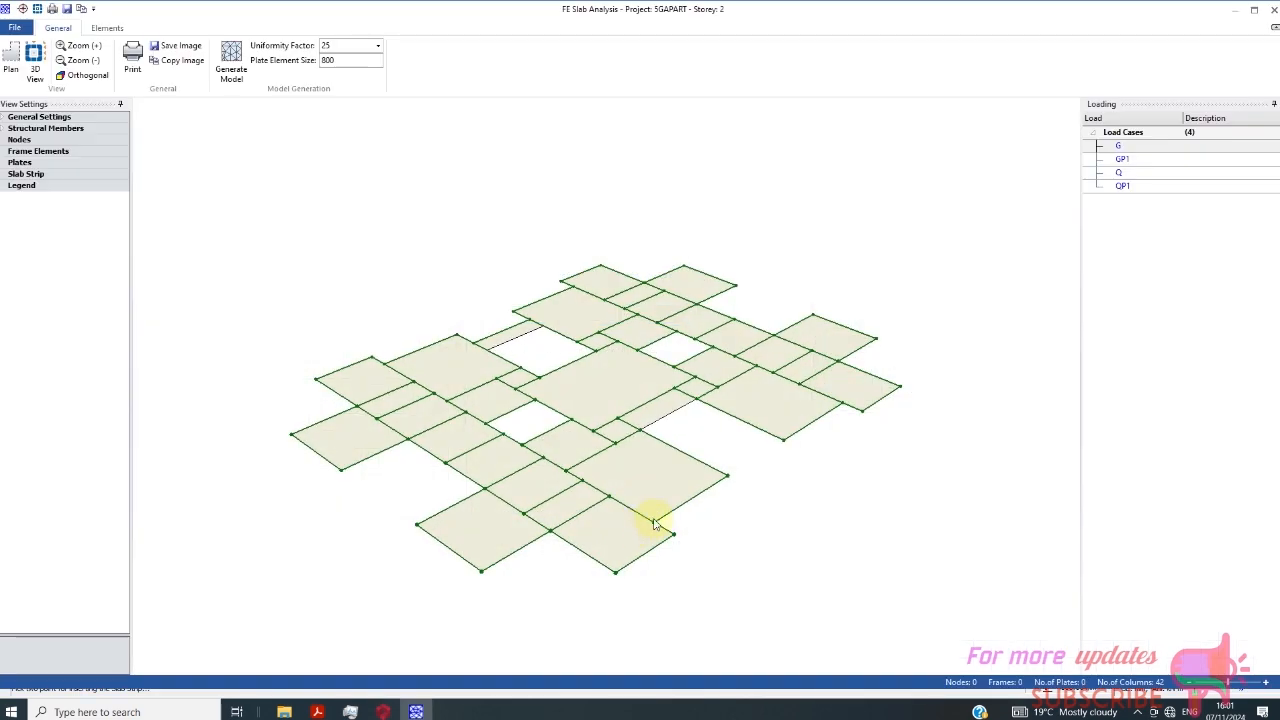
{"action": "scroll", "coordinate": [600, 387], "scroll_direction": "down", "scroll_amount": 1}
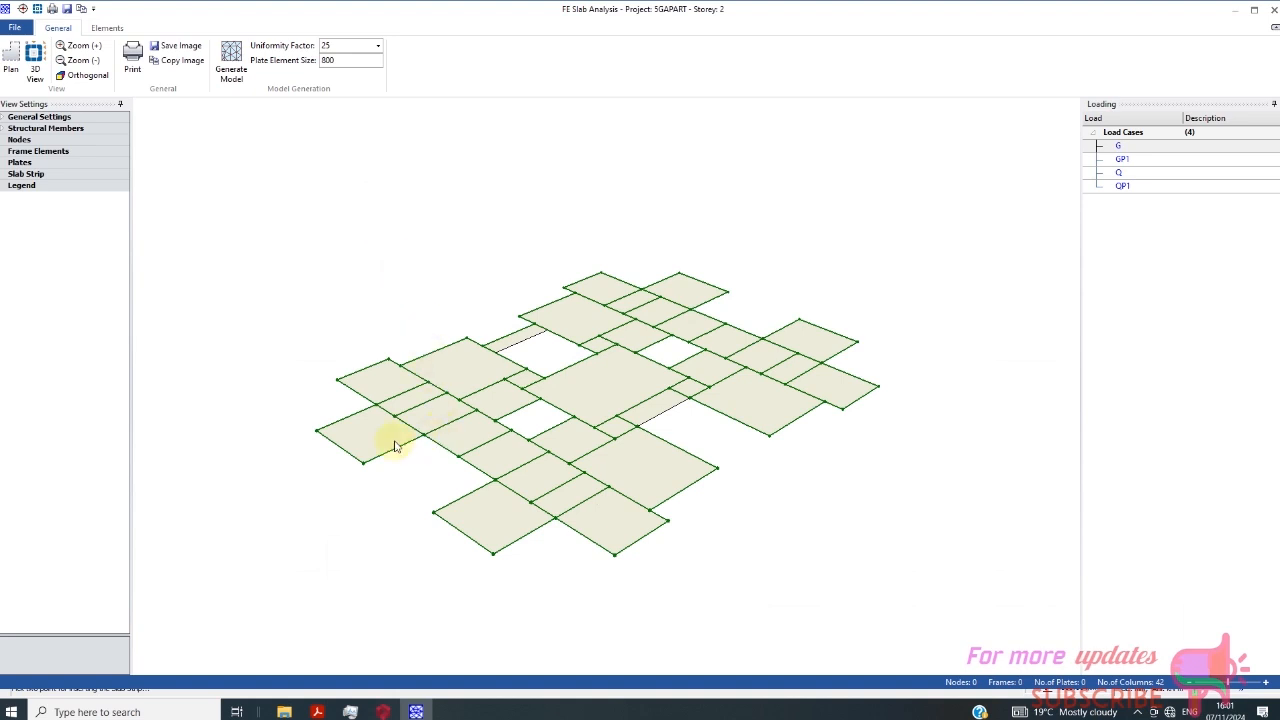
{"action": "left_click", "coordinate": [229, 68]}
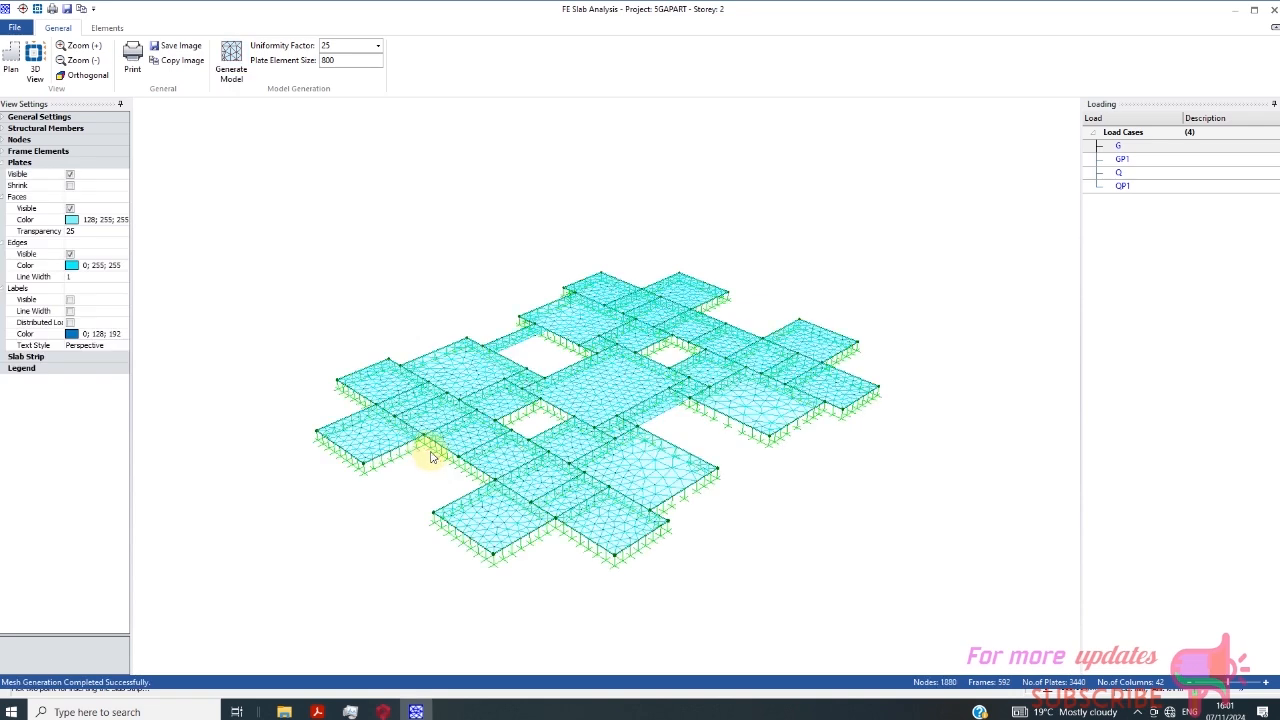
{"action": "scroll", "coordinate": [362, 489], "scroll_direction": "up", "scroll_amount": 4}
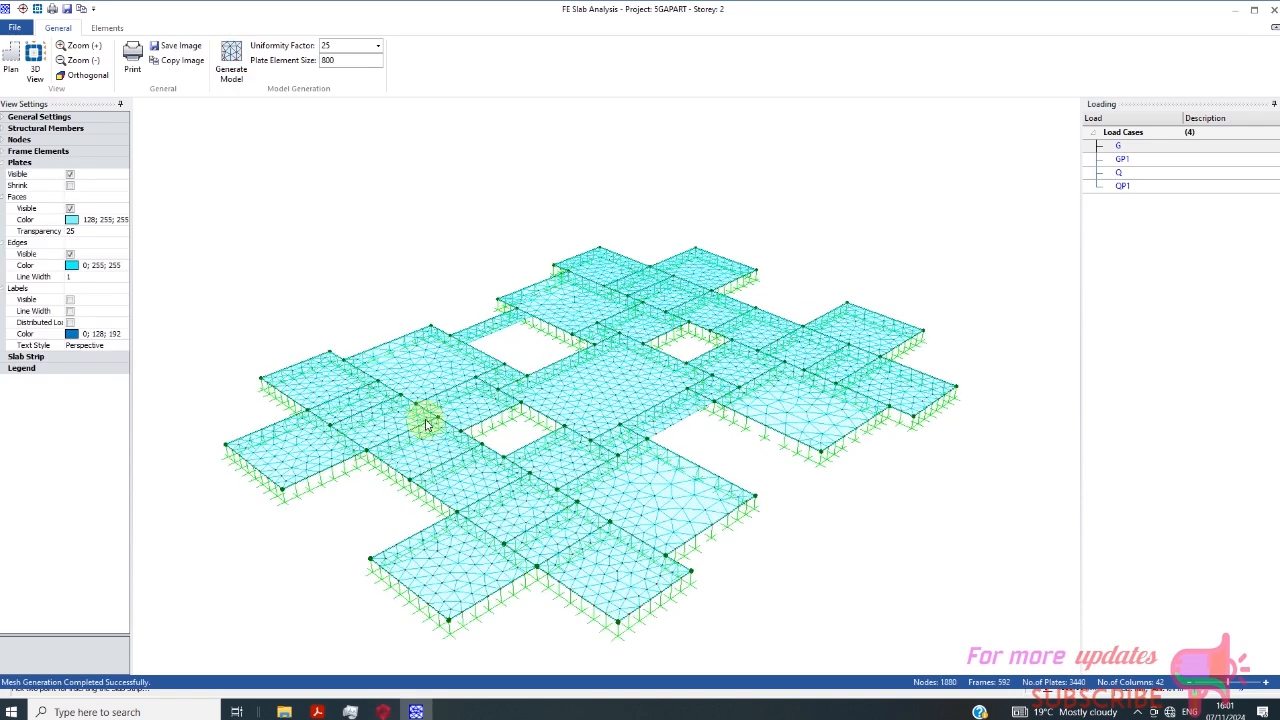
- Check load cases GP1 and QP1 and the frame element settings on the mesh, and close the editor to complete the beam and column load calculation
{"action": "left_click", "coordinate": [1125, 156]}
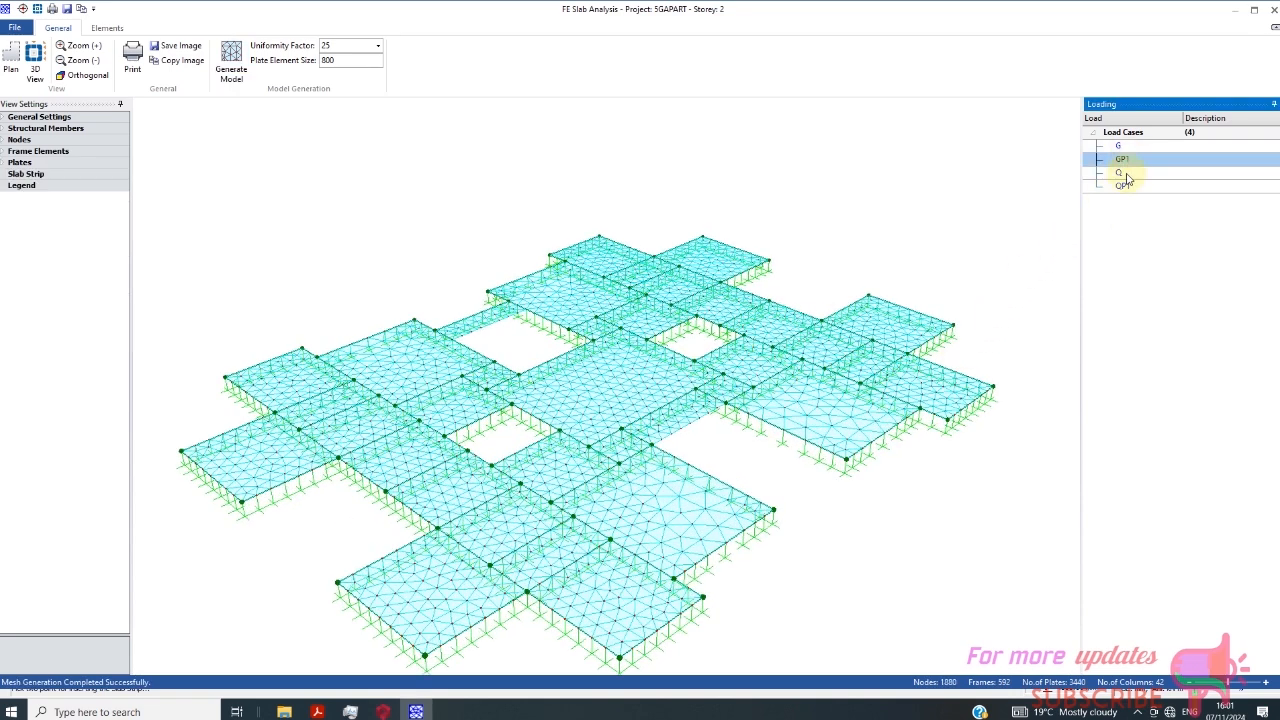
{"action": "left_click", "coordinate": [1123, 185]}
{"action": "left_click", "coordinate": [30, 151]}
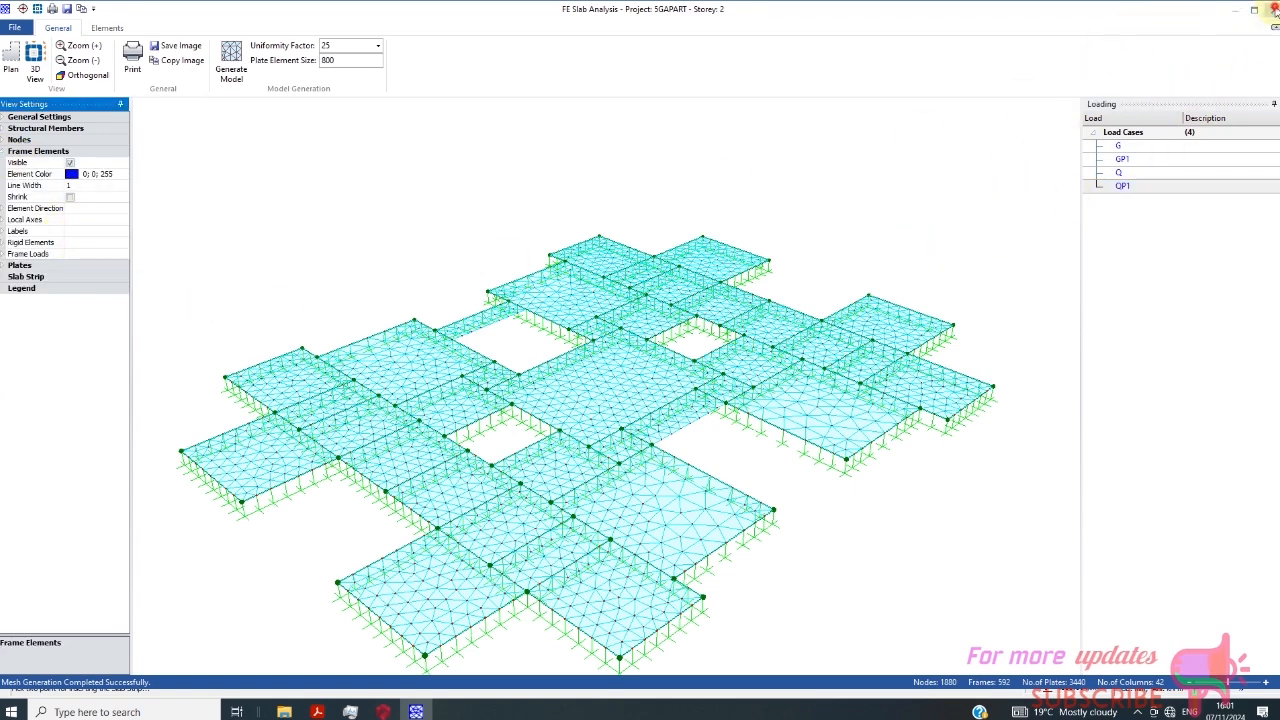
{"action": "left_click", "coordinate": [1273, 8]}
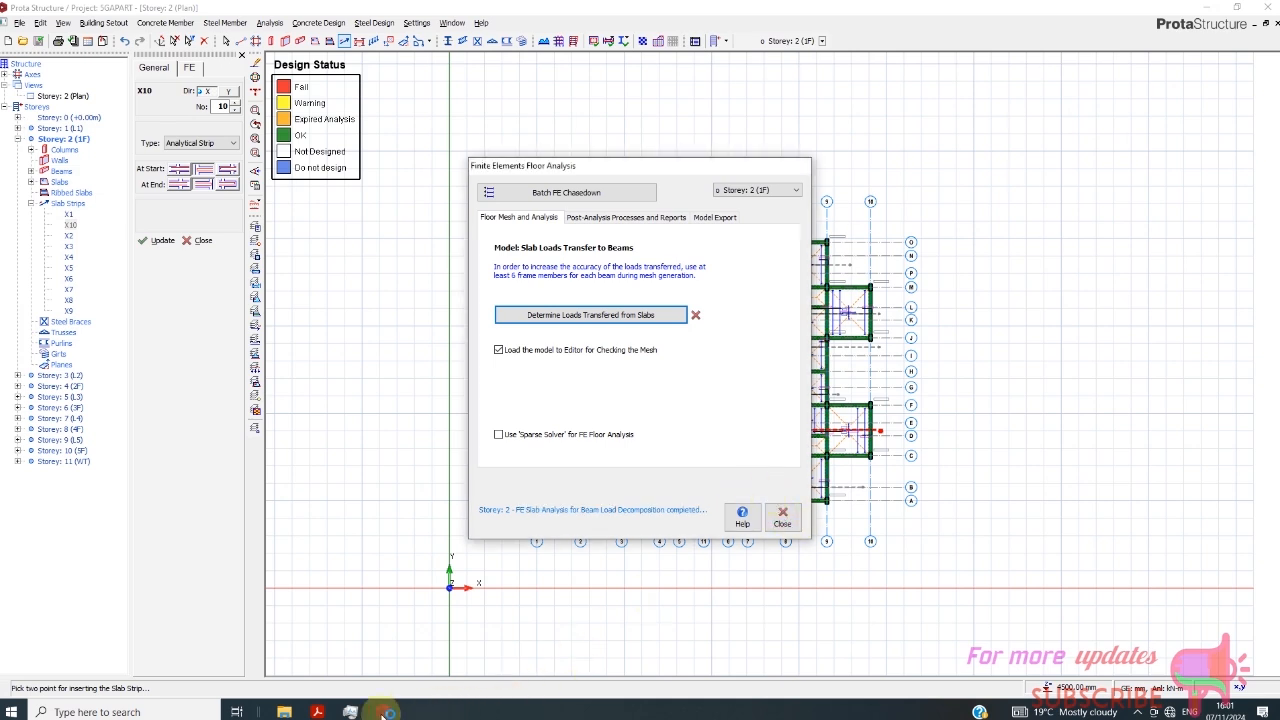
{"action": "mouse_move", "coordinate": [383, 710]}
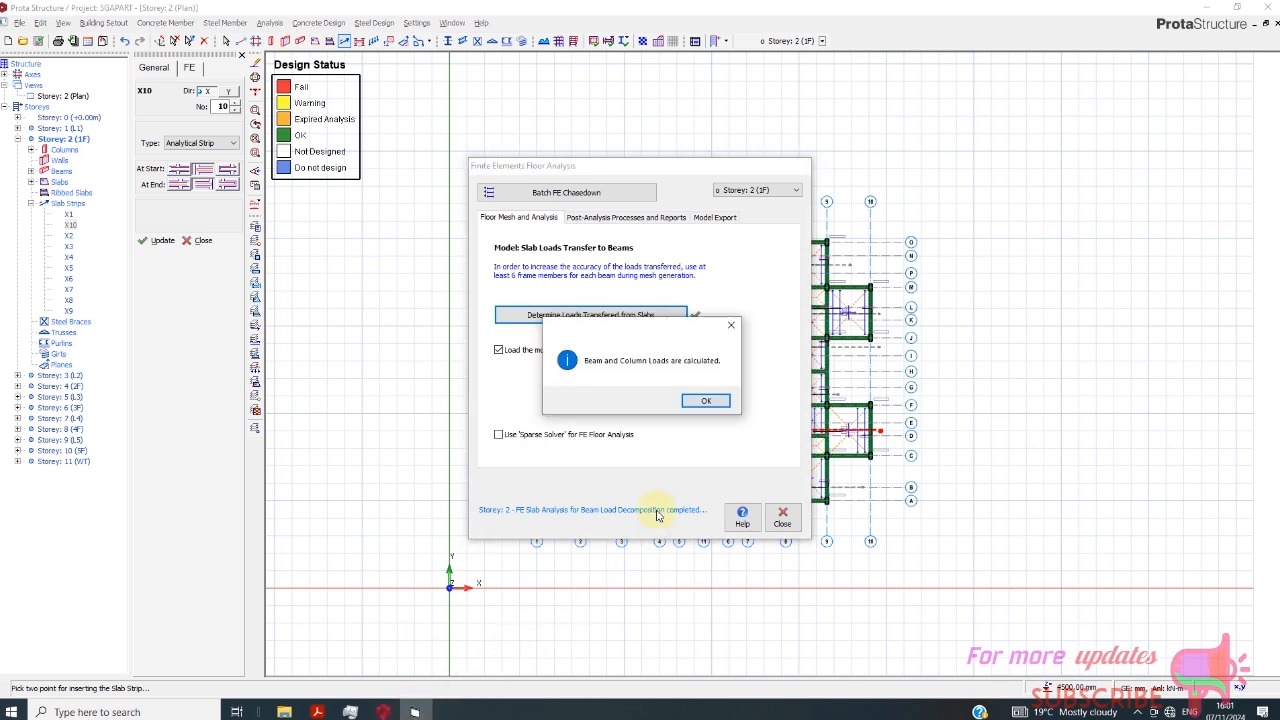
{"action": "left_click", "coordinate": [708, 400]}
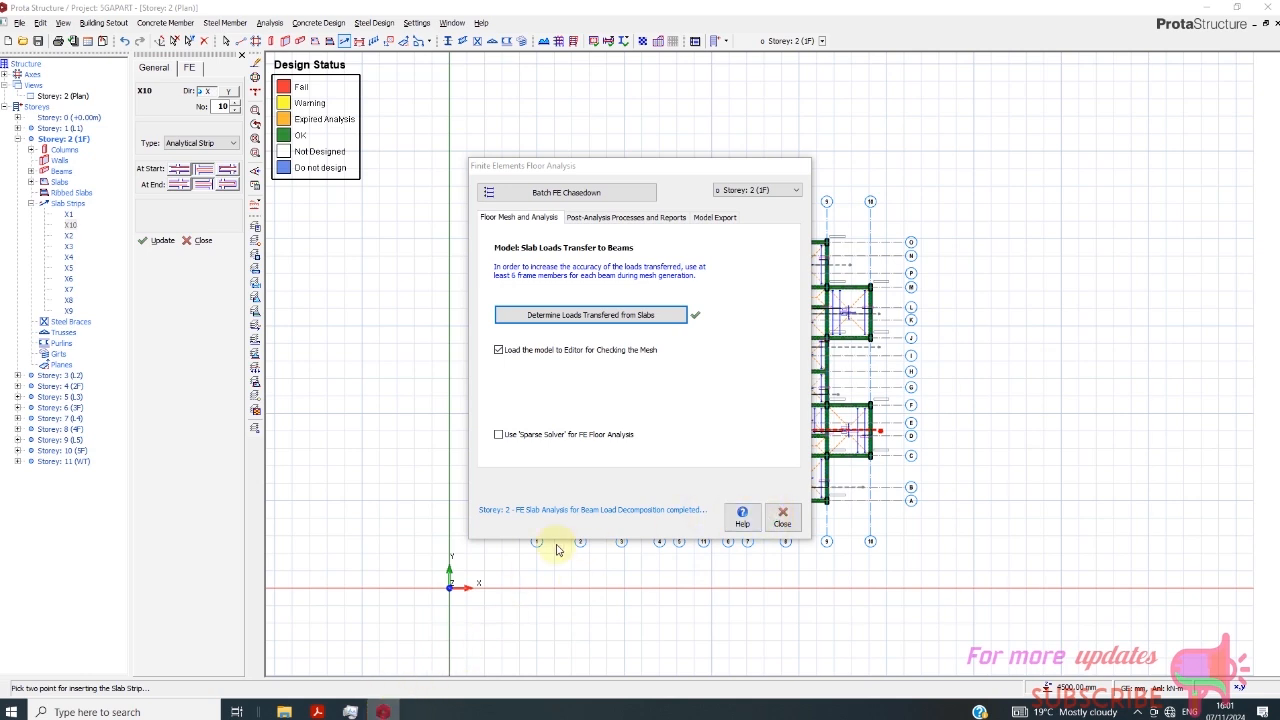
- Leave the sparse solver option off and close the FE floor analysis without applying the decomposed loads to the beams
{"action": "left_click", "coordinate": [498, 436]}
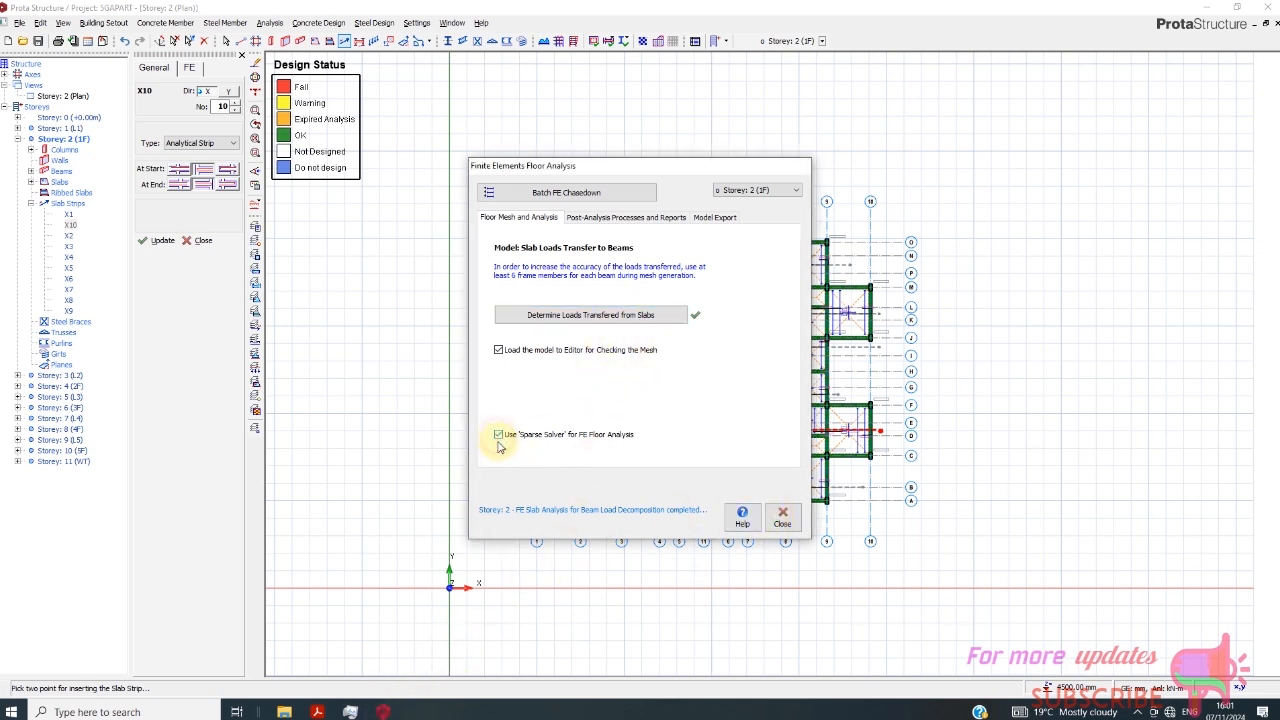
{"action": "left_click", "coordinate": [498, 434]}
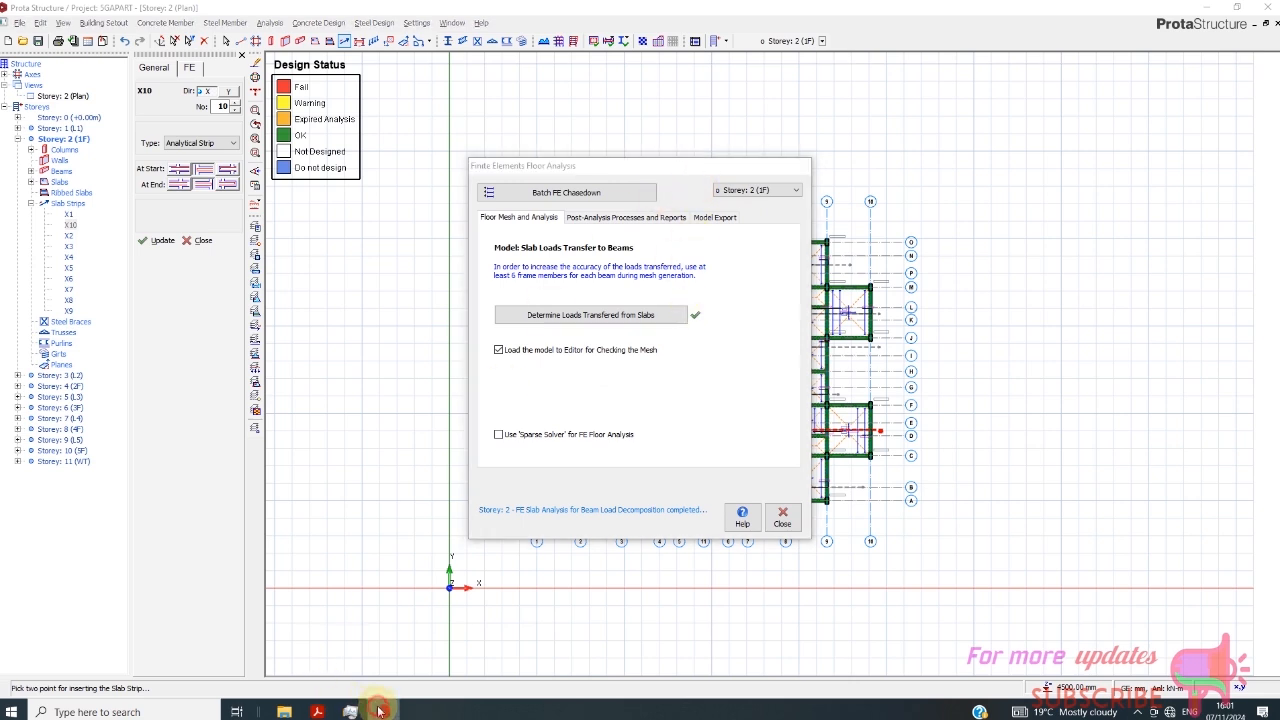
{"action": "left_click", "coordinate": [417, 452]}
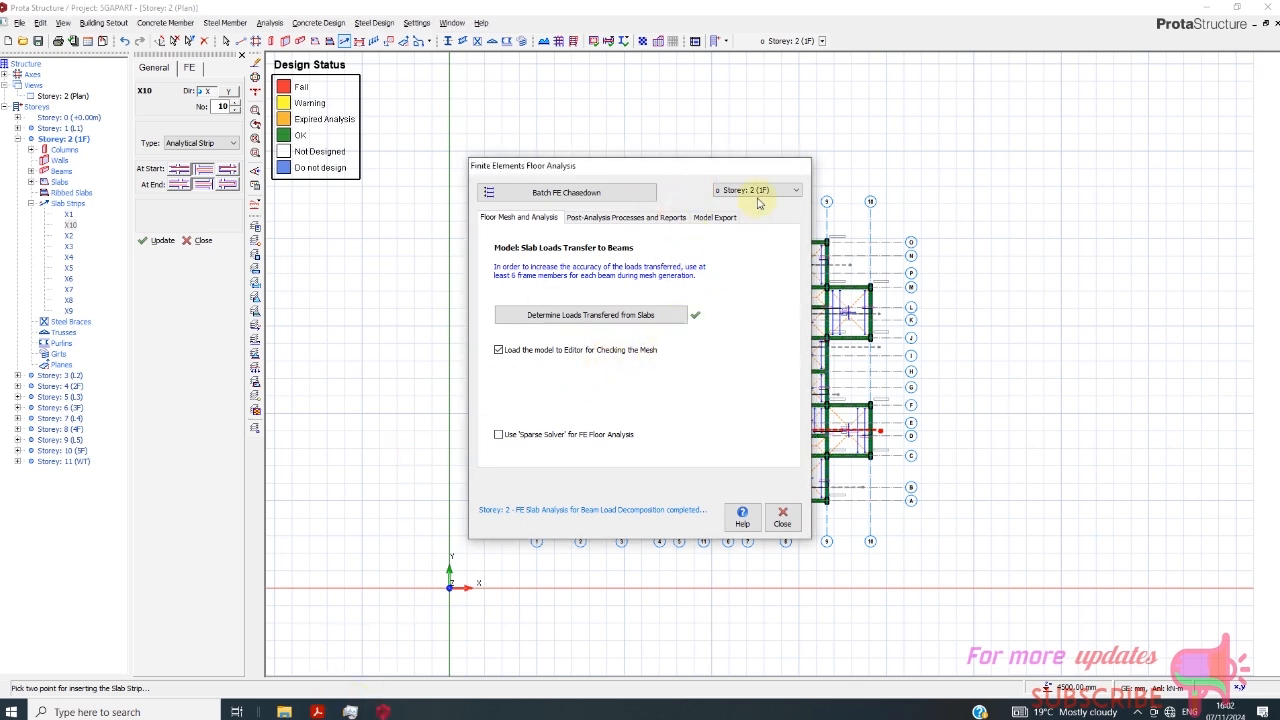
{"action": "left_click", "coordinate": [758, 203]}
{"action": "left_click", "coordinate": [530, 592]}
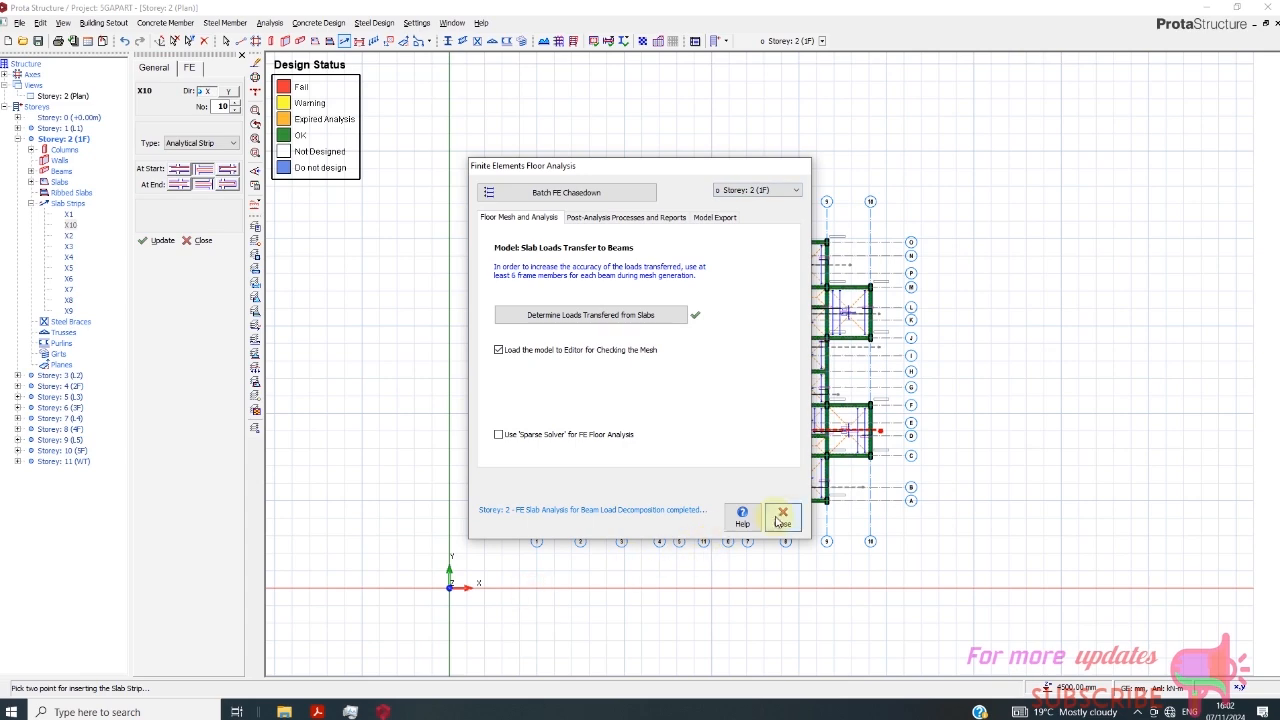
{"action": "left_click", "coordinate": [779, 518]}
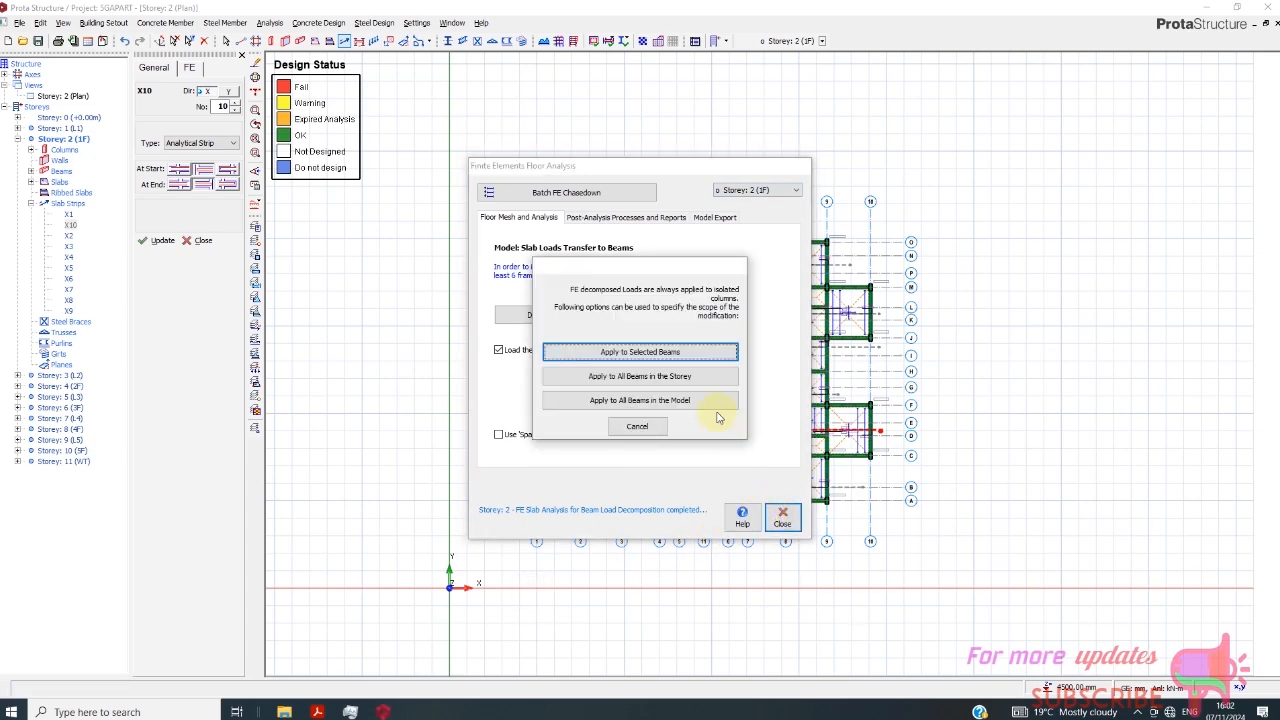
{"action": "left_click", "coordinate": [638, 427]}
- Open the building analysis and display the 3D analysis model with its results
{"action": "scroll", "coordinate": [686, 446], "scroll_direction": "up", "scroll_amount": 4}
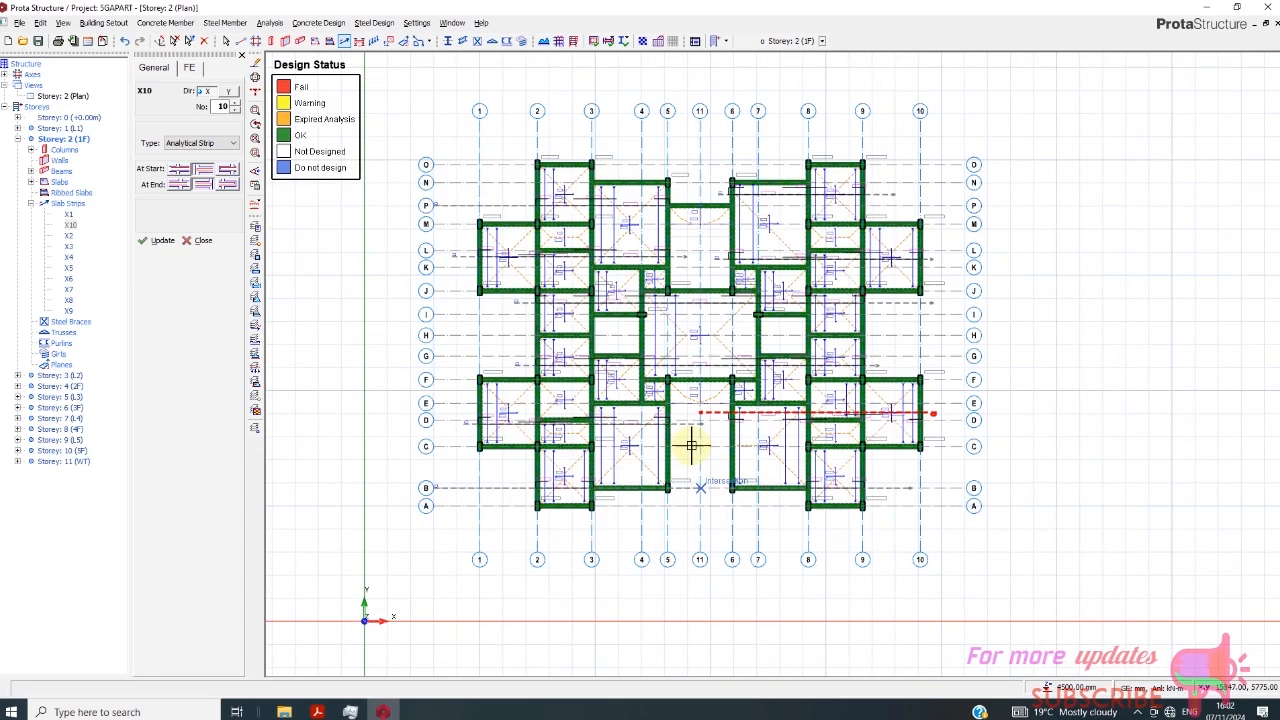
{"action": "left_click", "coordinate": [270, 22]}
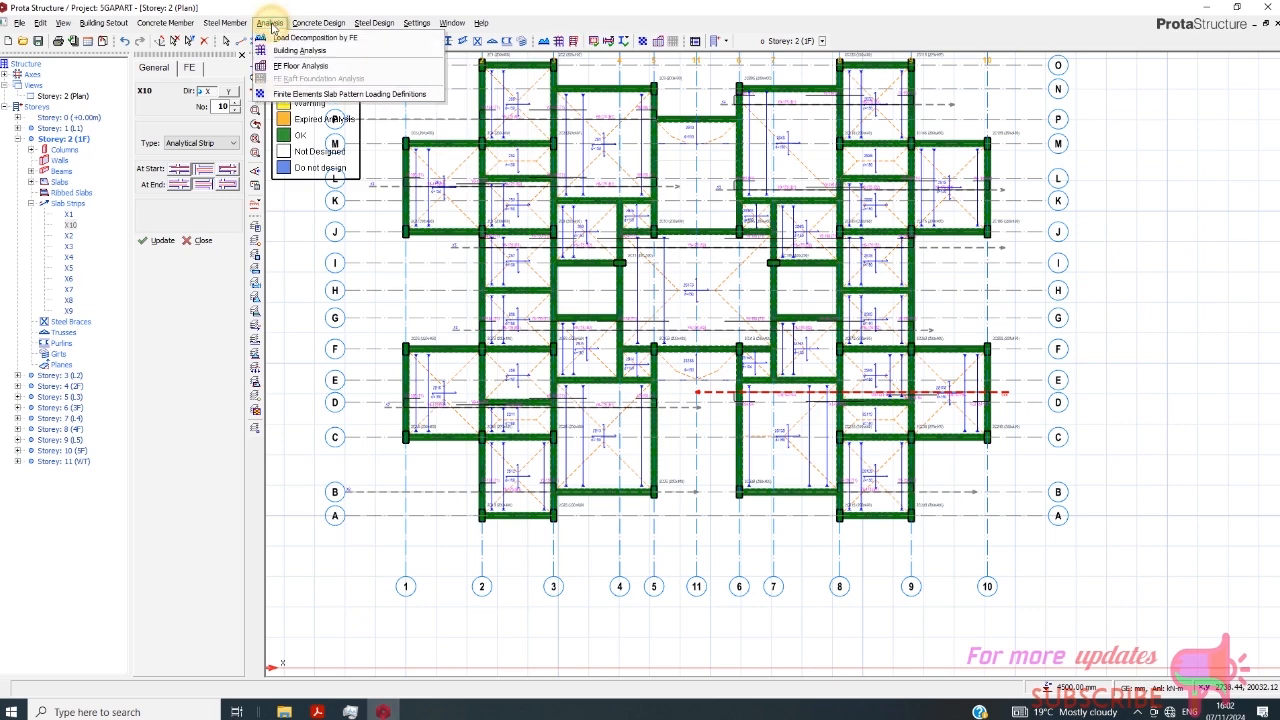
{"action": "left_click", "coordinate": [294, 41]}
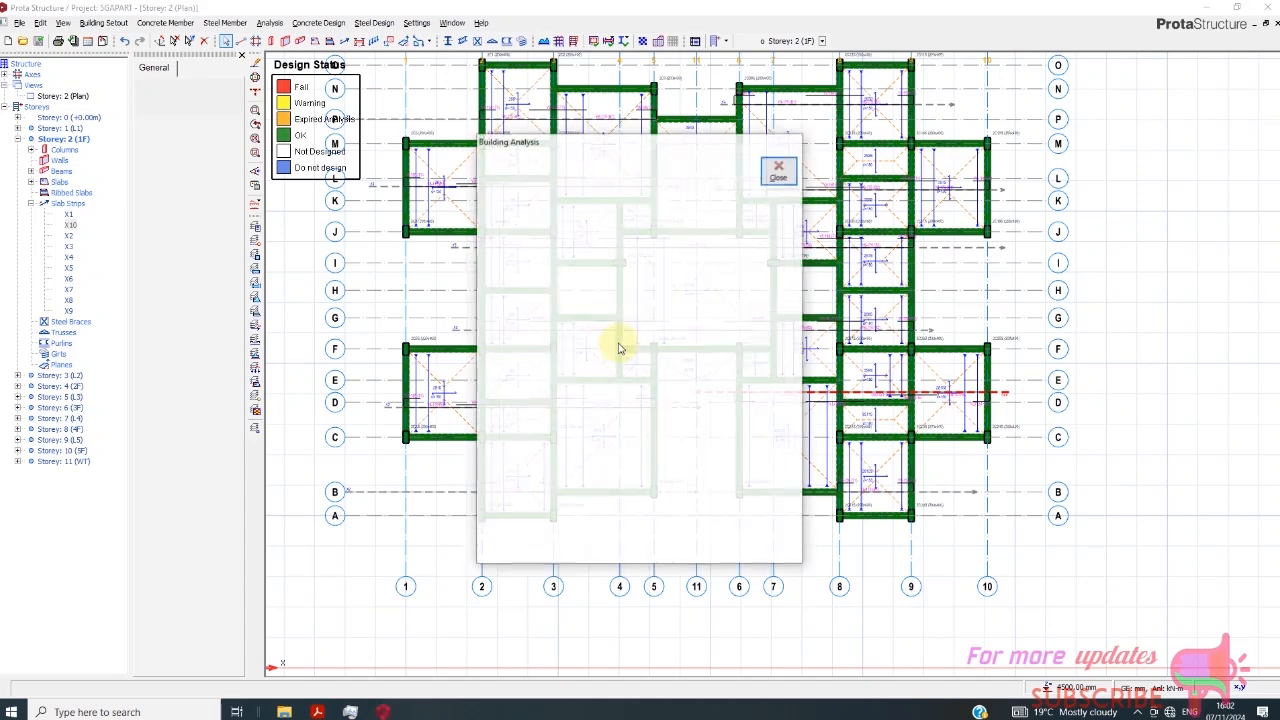
{"action": "left_click", "coordinate": [646, 198]}
{"action": "left_click", "coordinate": [648, 245]}
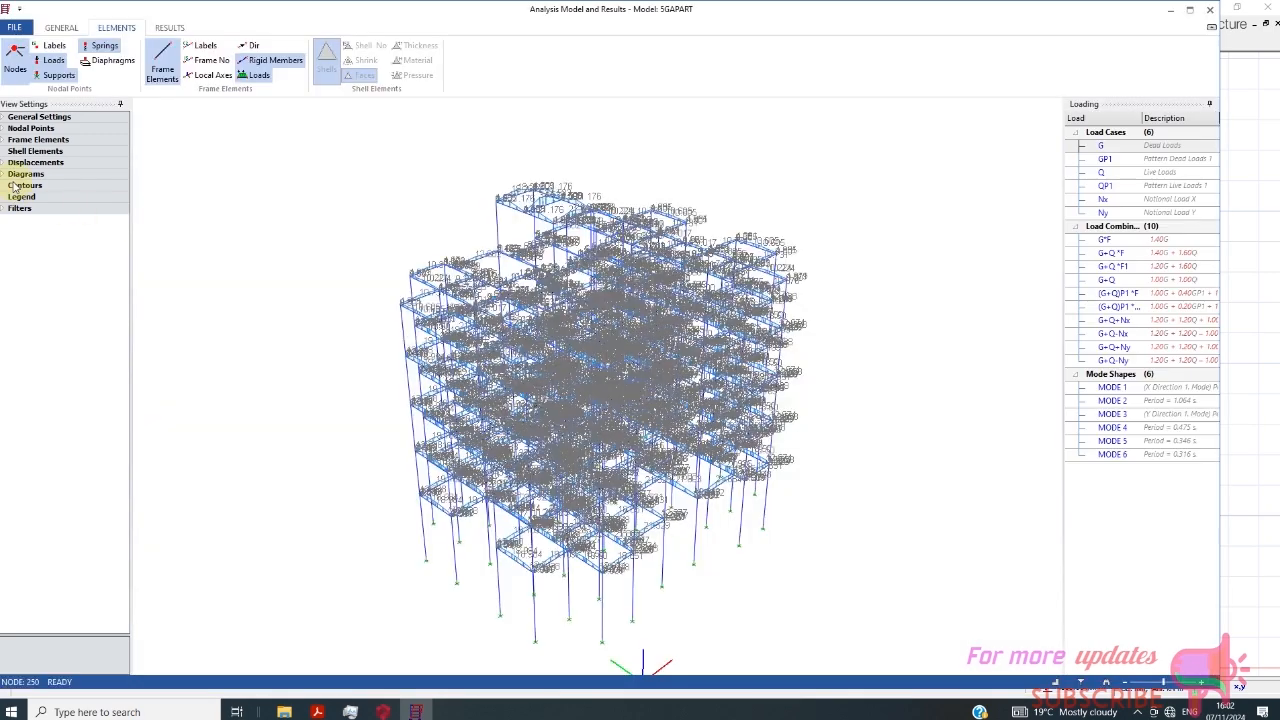
- Look through the diagram, contour, legend and shell element view settings and the storey, axis and member type filters
{"action": "left_click", "coordinate": [16, 186]}
{"action": "left_click", "coordinate": [16, 175]}
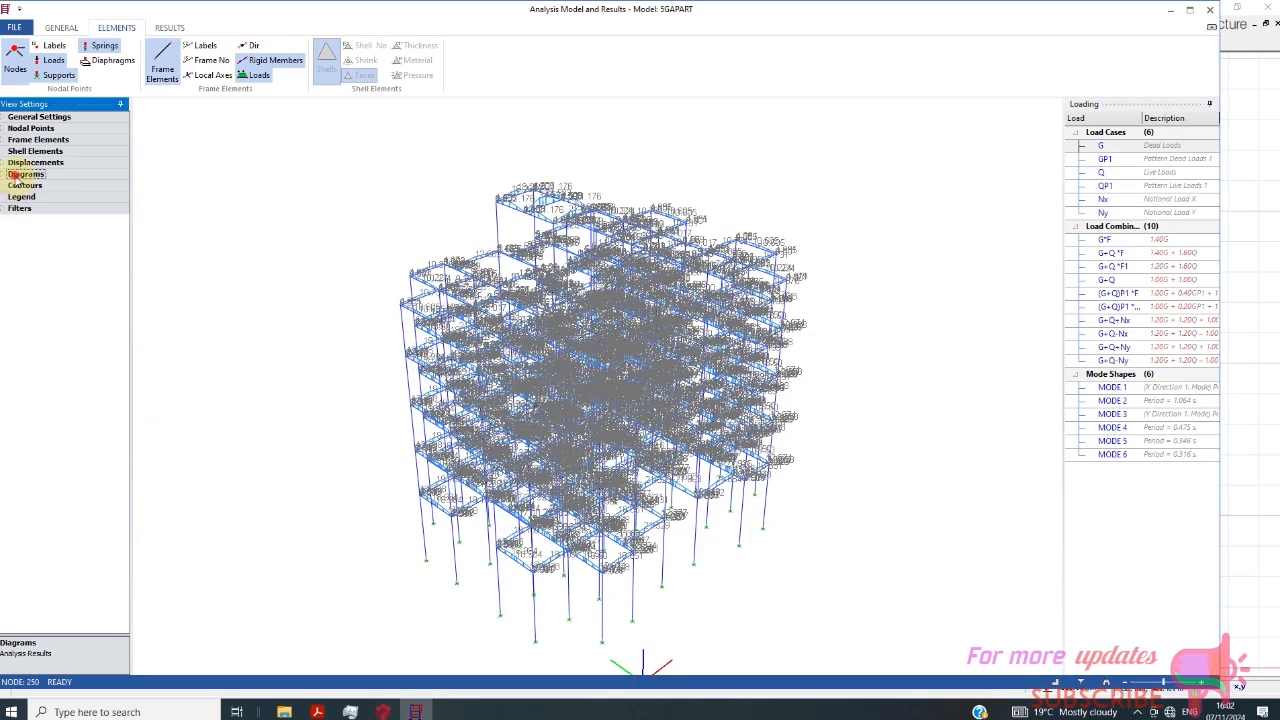
{"action": "left_click", "coordinate": [16, 198]}
{"action": "left_click", "coordinate": [5, 209]}
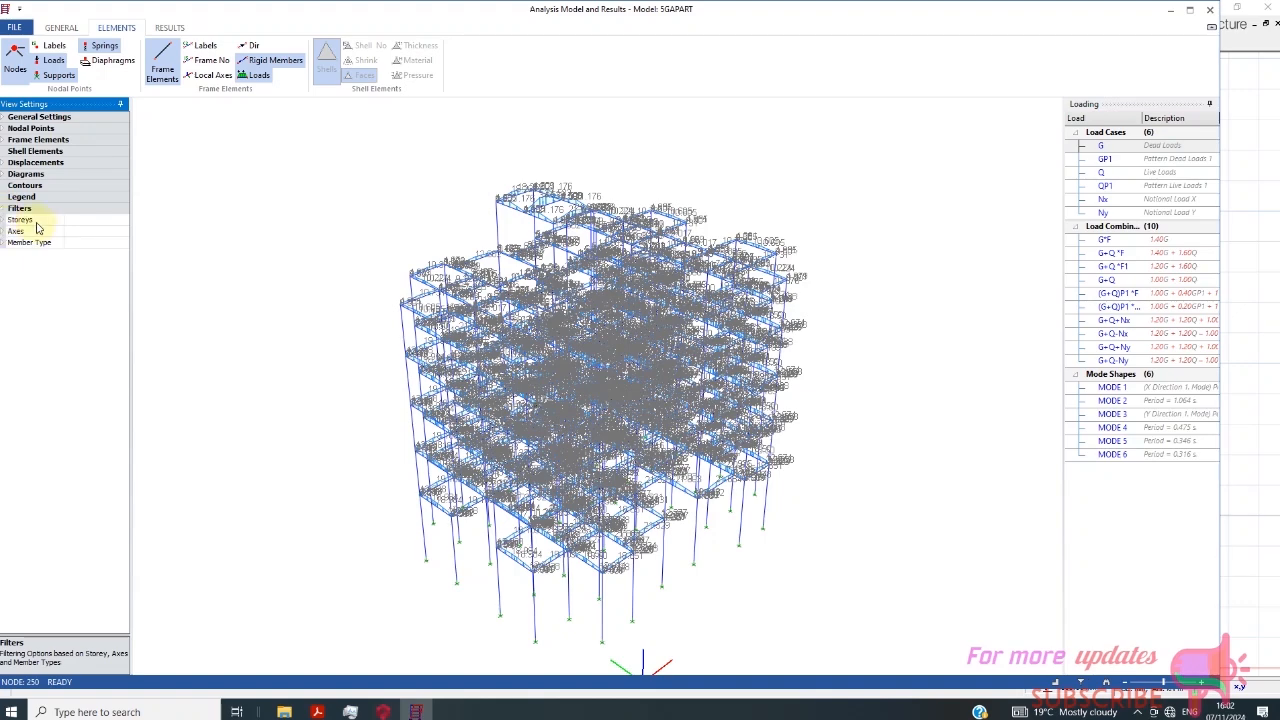
{"action": "left_click", "coordinate": [36, 221]}
{"action": "left_click", "coordinate": [86, 151]}
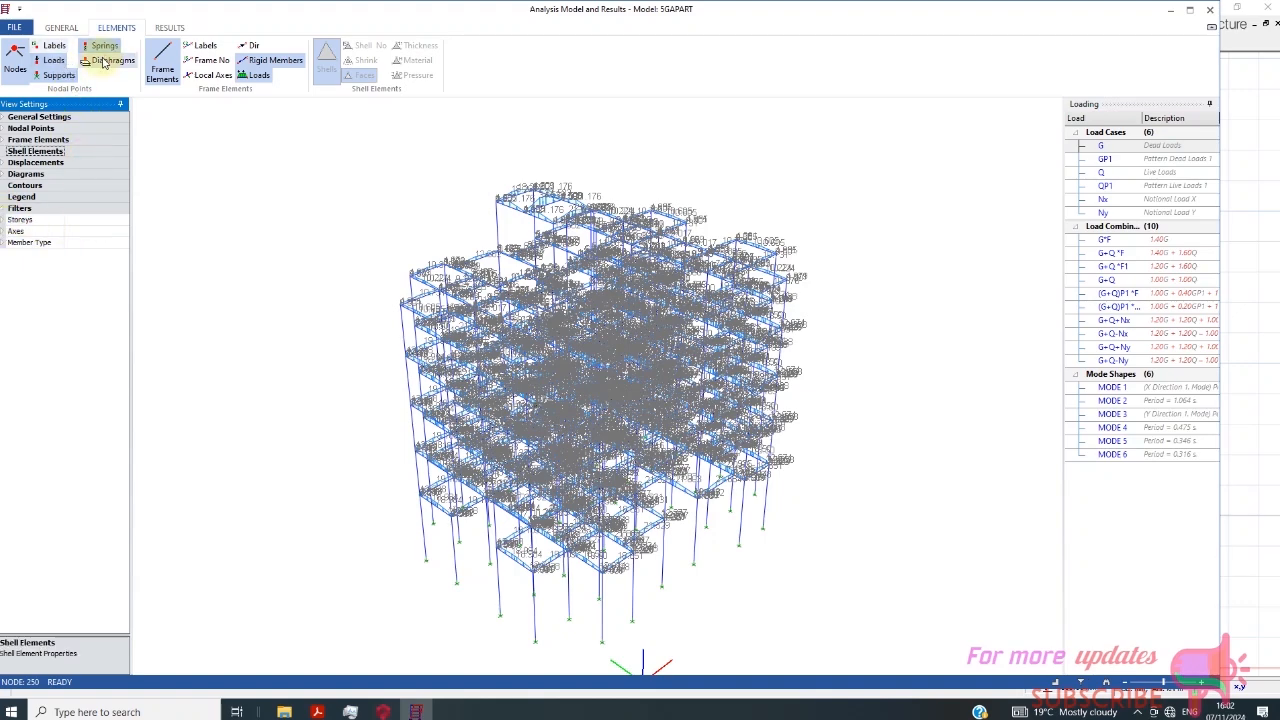
- Display diaphragms, node labels, and frame element labels, numbers, directions and local axes on the analysis model, keeping the nodes visible
{"action": "left_click", "coordinate": [106, 61]}
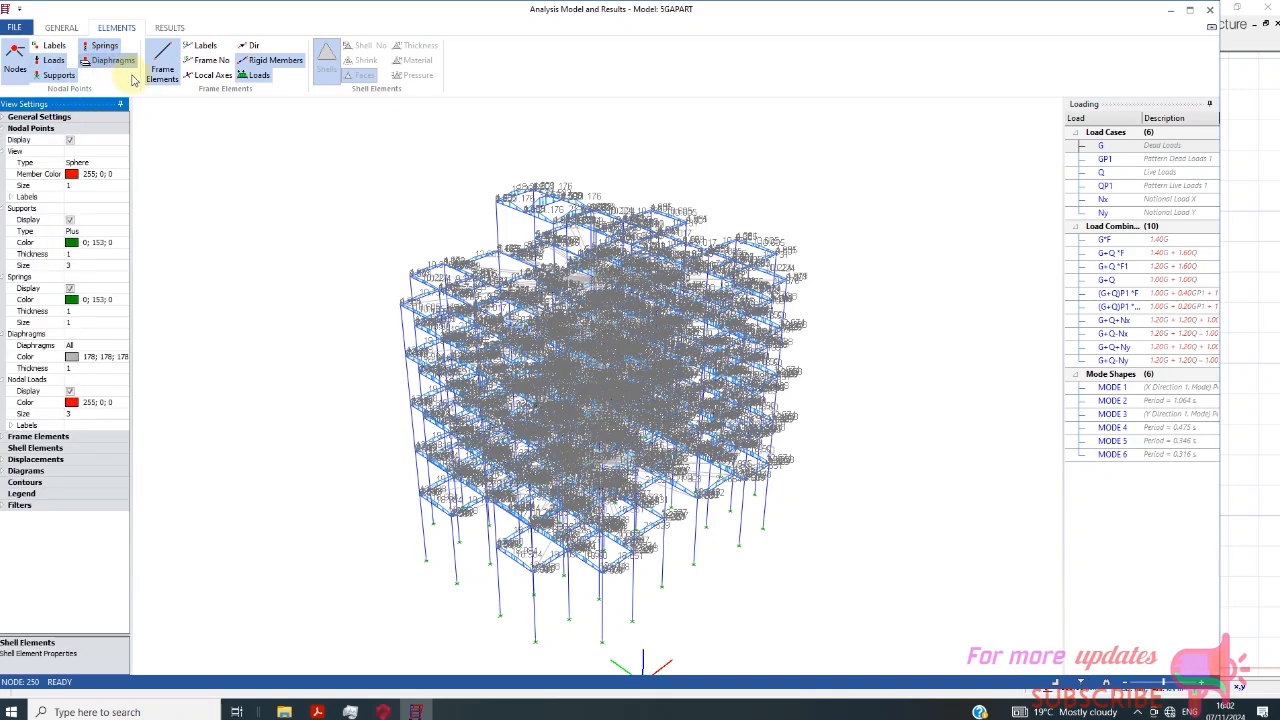
{"action": "left_click", "coordinate": [252, 55]}
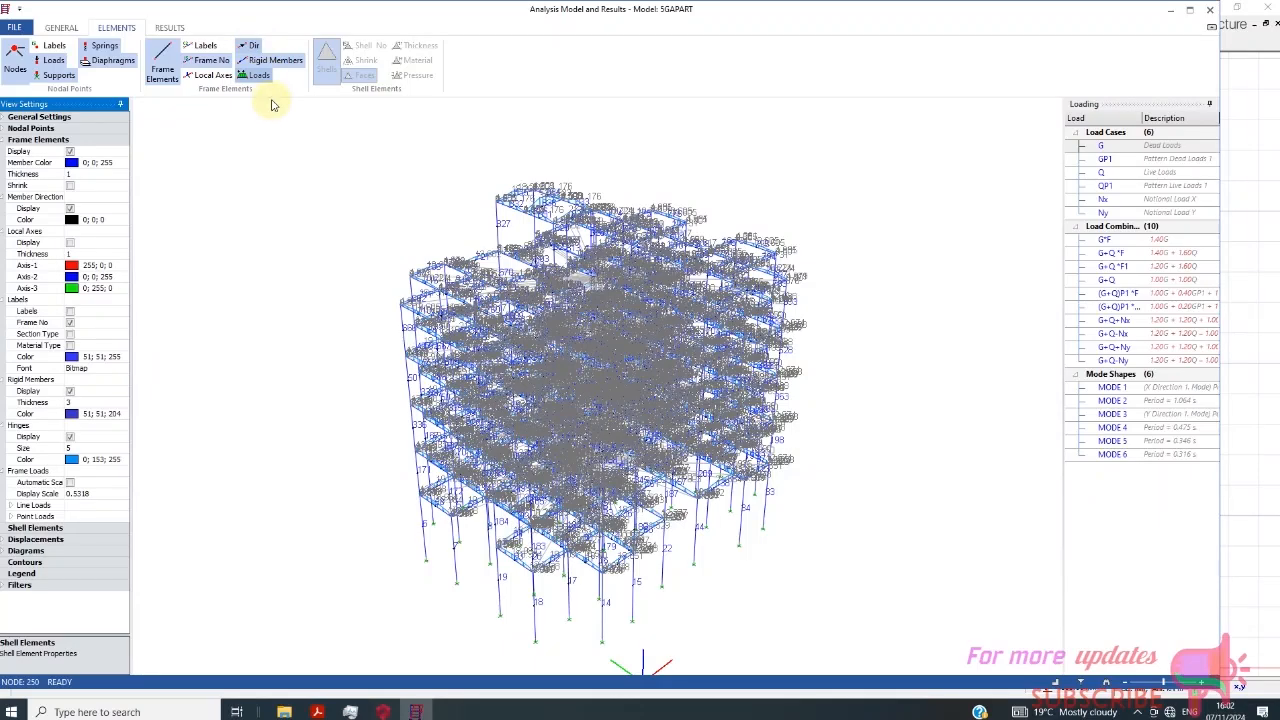
{"action": "left_click", "coordinate": [213, 76]}
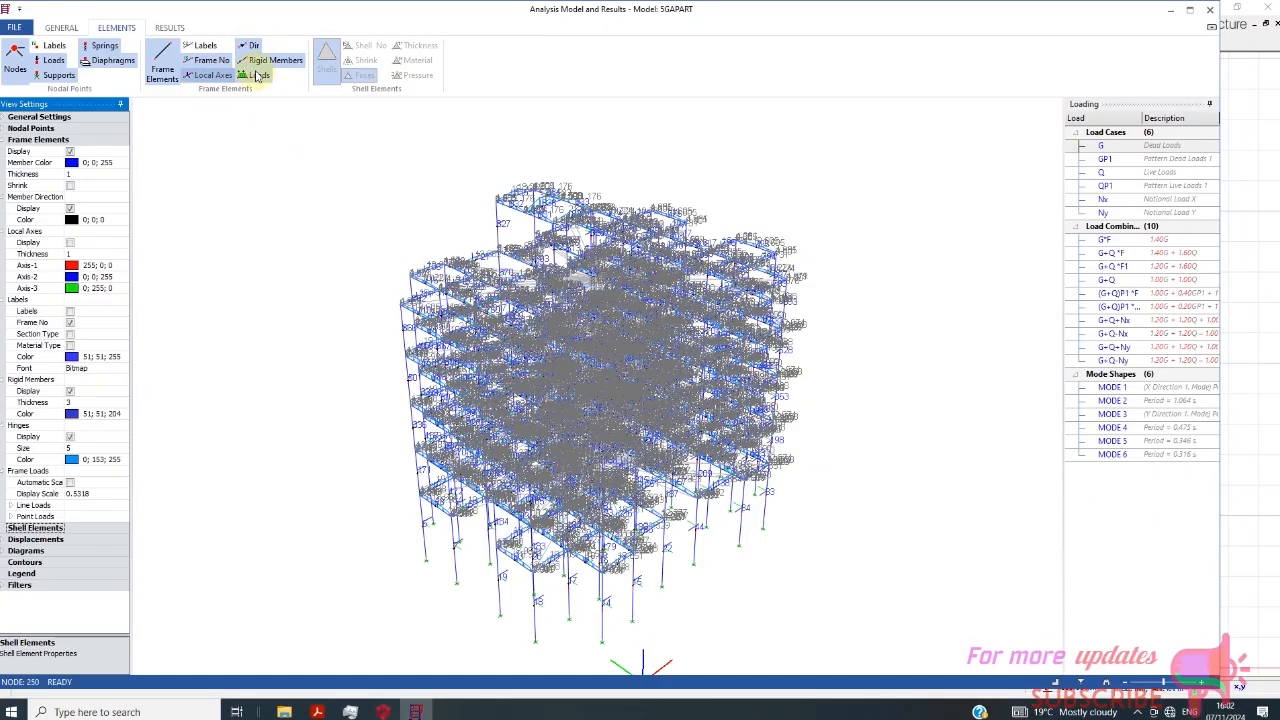
{"action": "left_click", "coordinate": [56, 47]}
{"action": "left_click", "coordinate": [22, 58]}
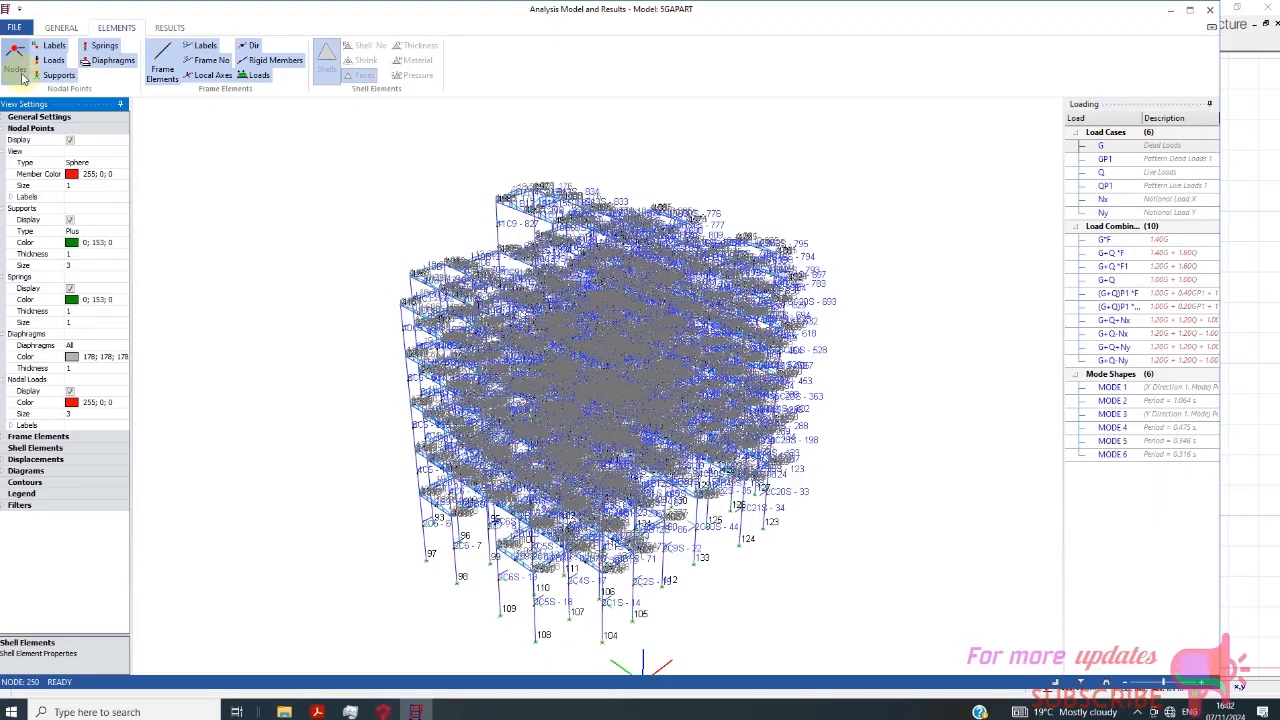
{"action": "left_click", "coordinate": [18, 62]}
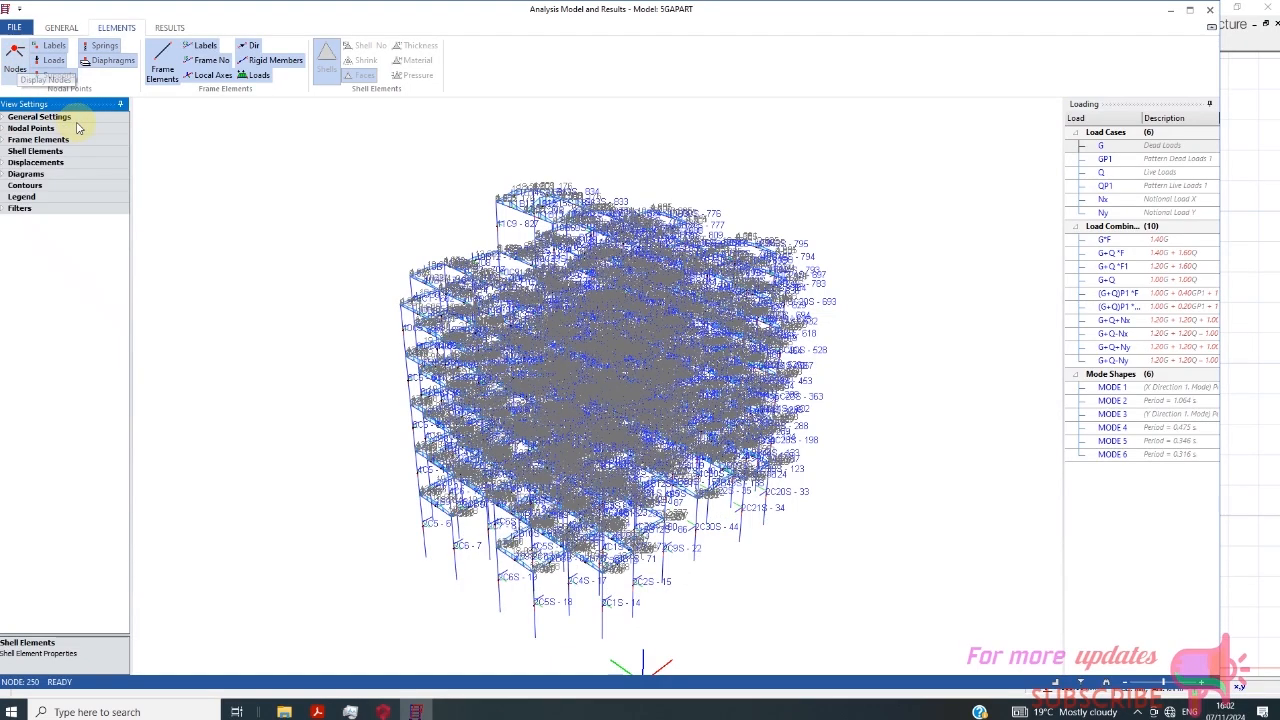
{"action": "left_click", "coordinate": [18, 62]}
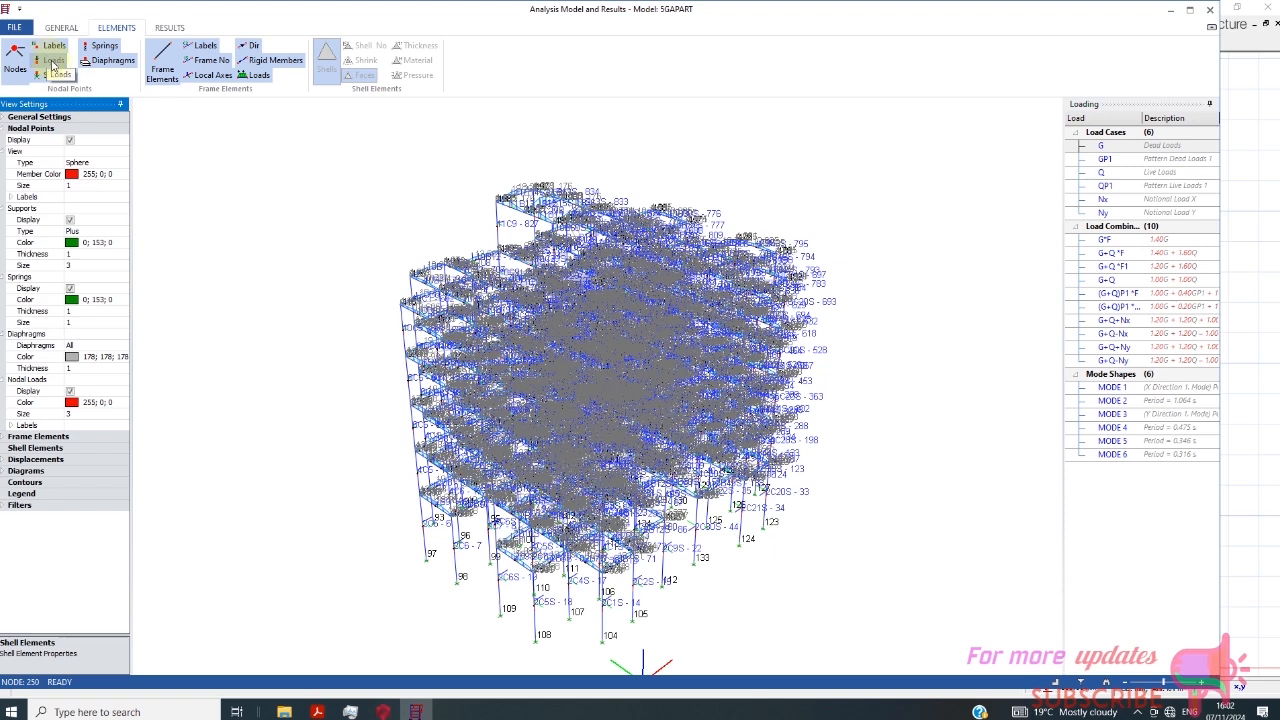
- Hide the springs, diaphragms, rigid members and frame loads, plus the frame element directions, local axes, numbers and labels on the analysis model
{"action": "left_click", "coordinate": [110, 48]}
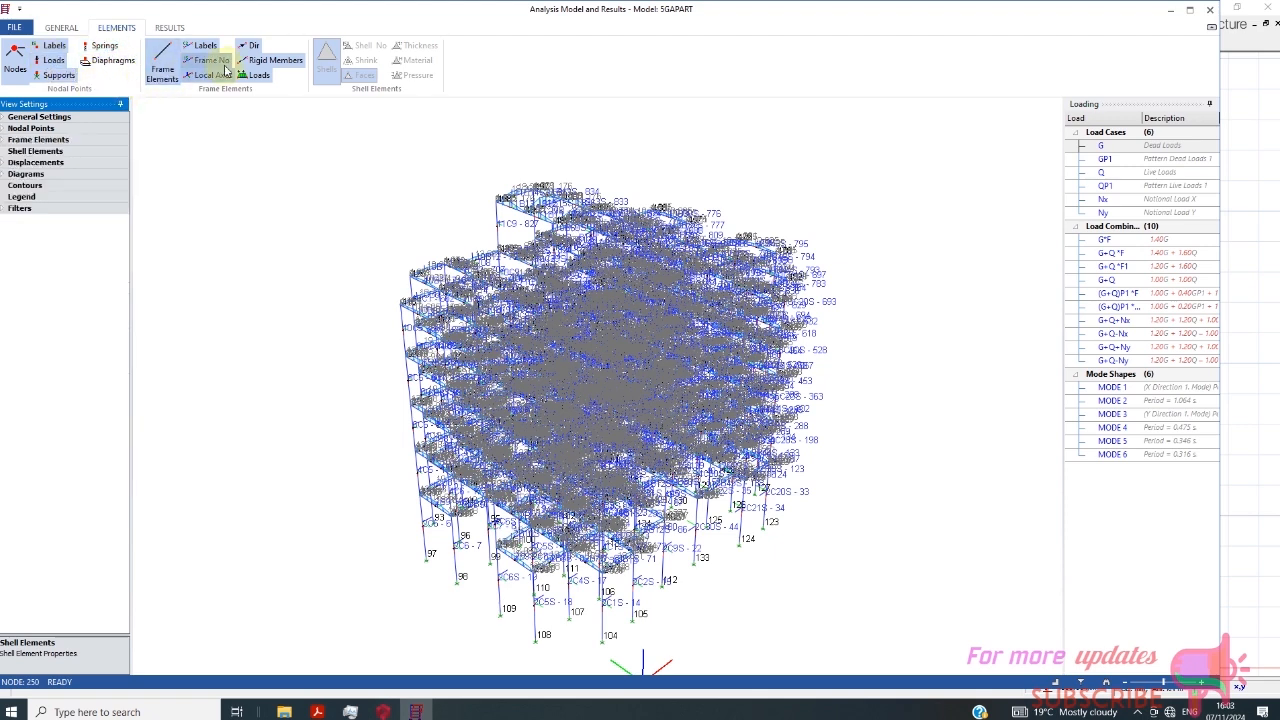
{"action": "left_click", "coordinate": [276, 63]}
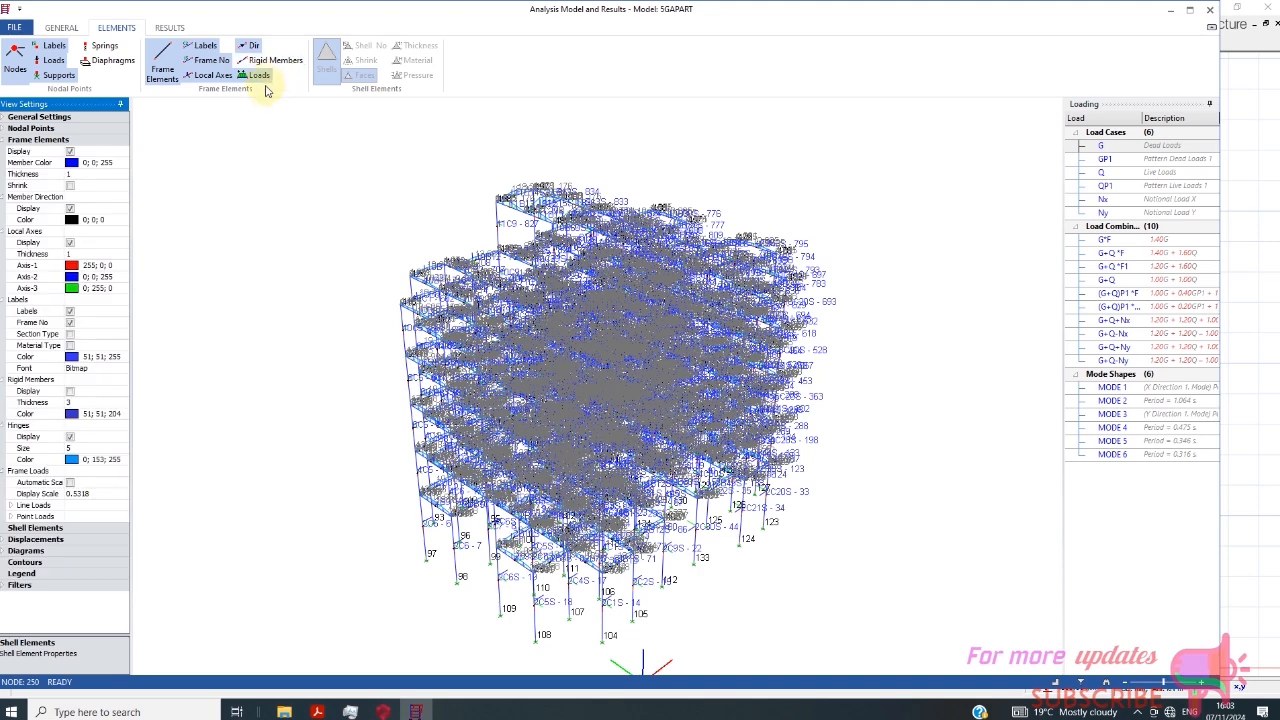
{"action": "left_click", "coordinate": [260, 76]}
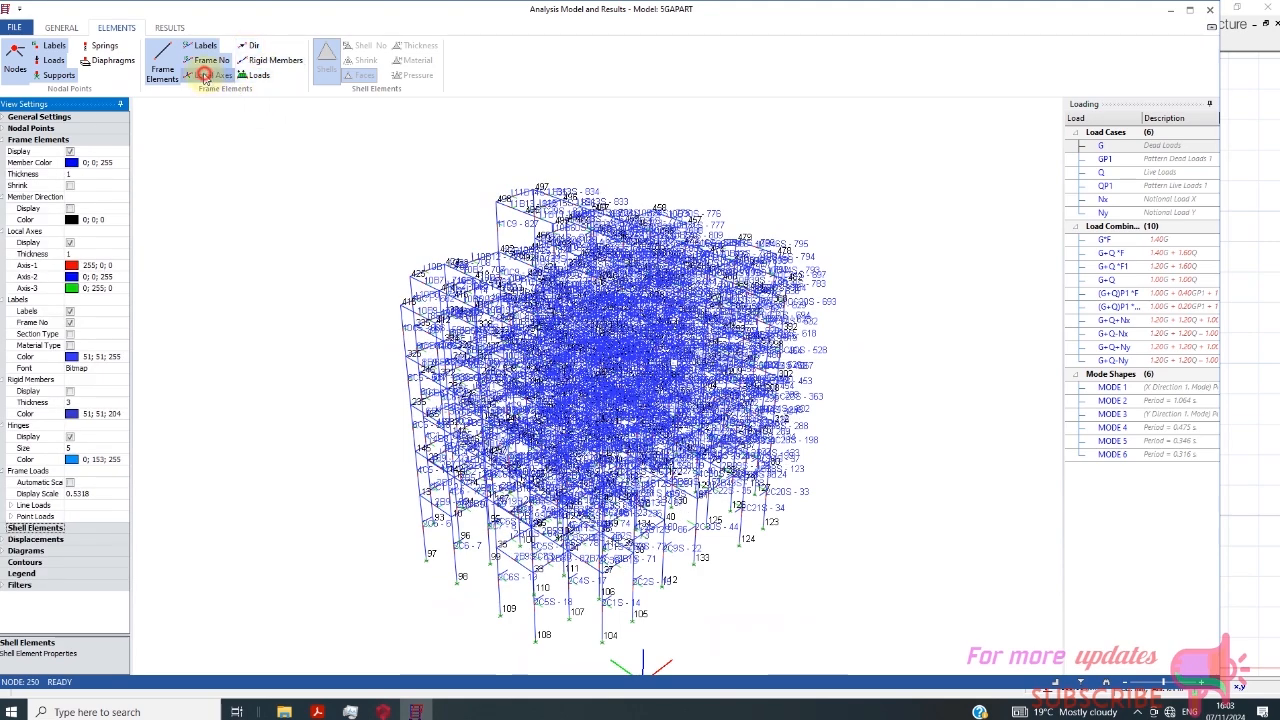
{"action": "left_click", "coordinate": [212, 76]}
{"action": "left_click", "coordinate": [211, 60]}
{"action": "left_click", "coordinate": [204, 45]}
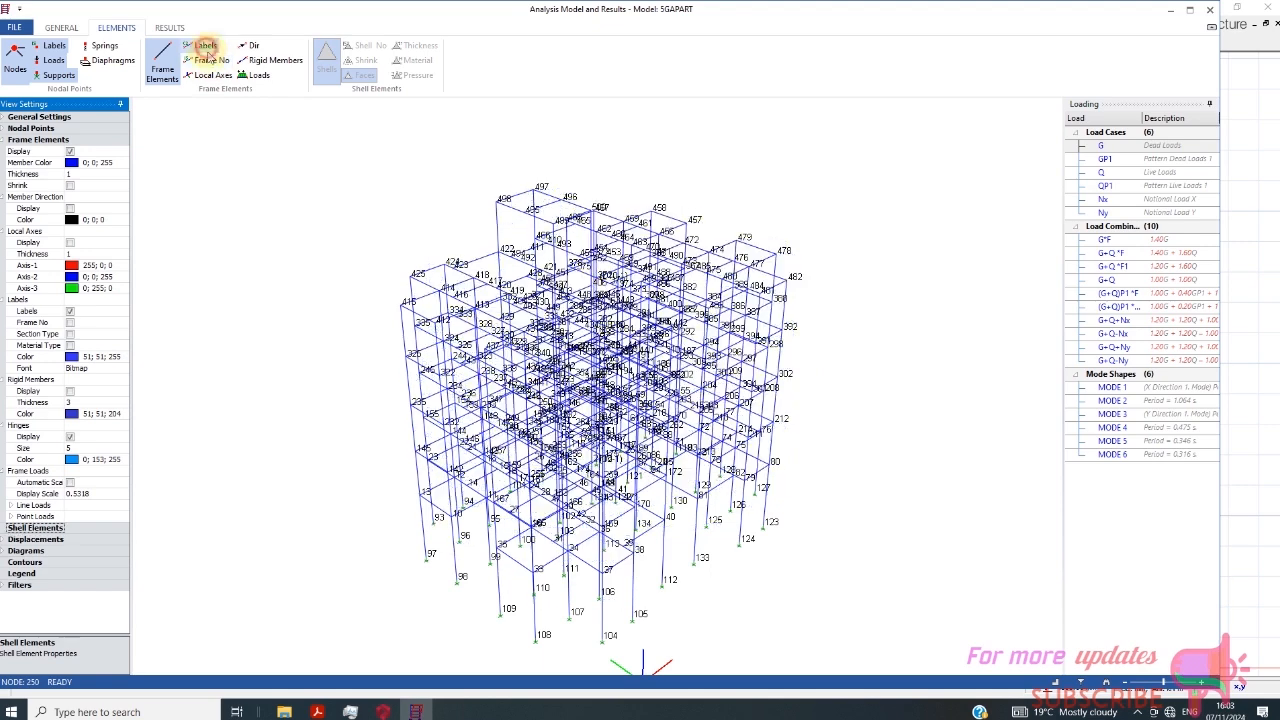
- Display the rigid members and frame loads on the analysis model and view them for load combination G+Q *F
{"action": "left_click", "coordinate": [257, 75]}
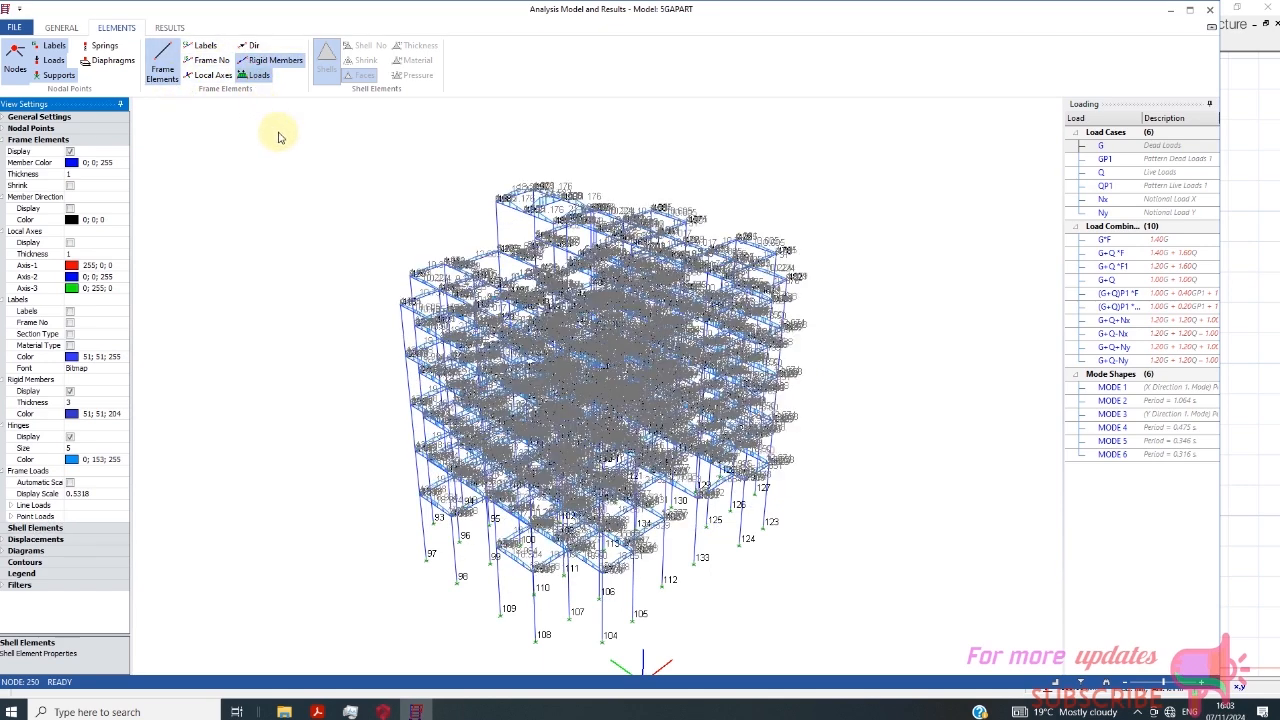
{"action": "scroll", "coordinate": [480, 300], "scroll_direction": "up", "scroll_amount": 2}
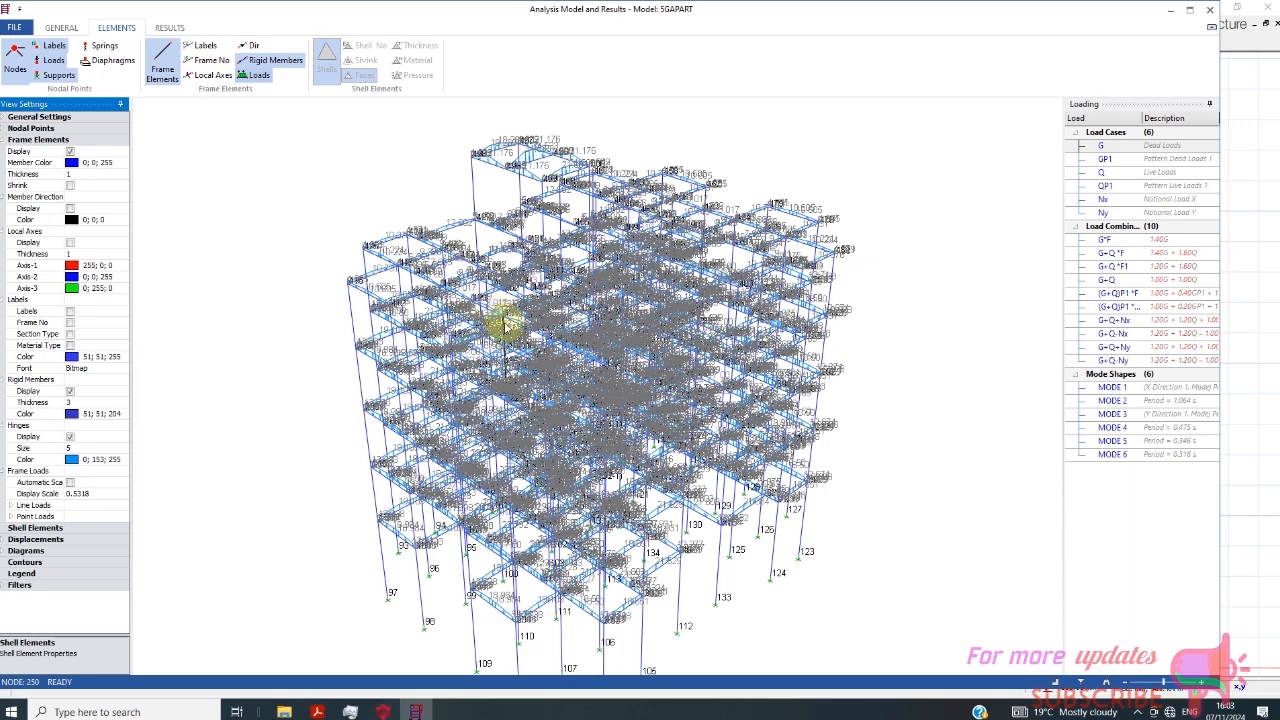
{"action": "scroll", "coordinate": [508, 320], "scroll_direction": "up", "scroll_amount": 3}
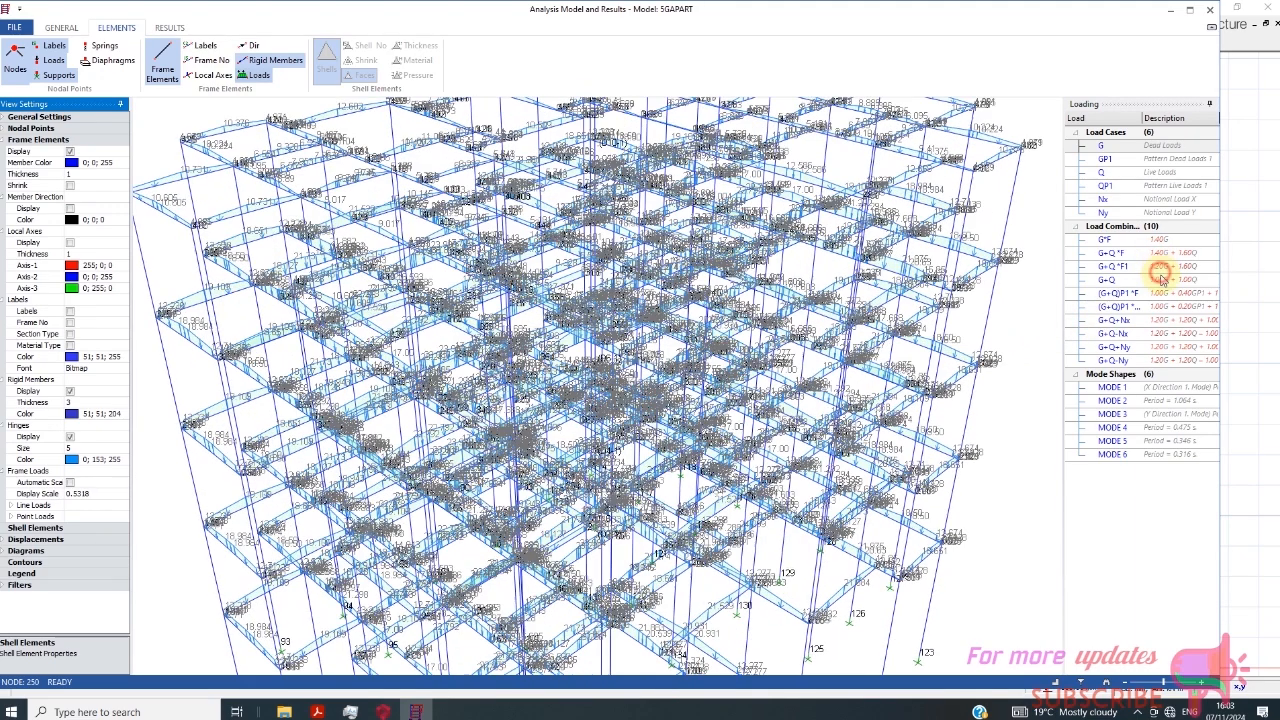
{"action": "left_click", "coordinate": [1162, 287]}
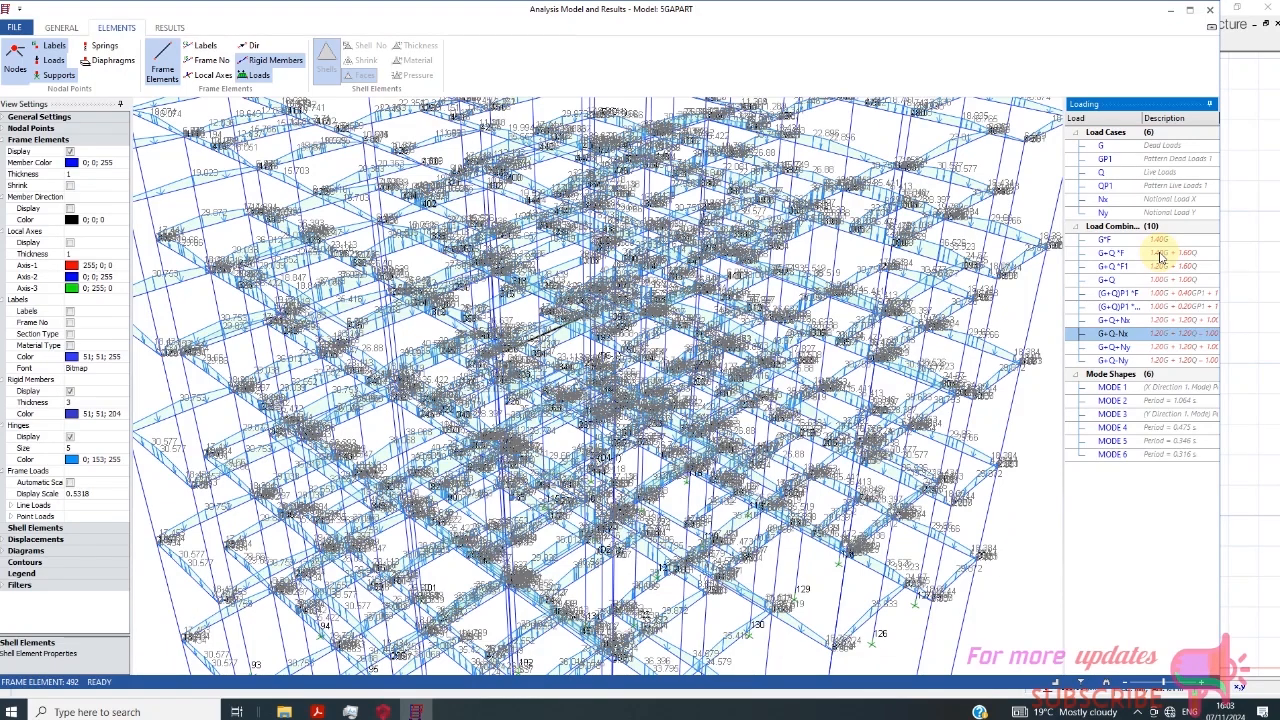
{"action": "left_click", "coordinate": [1160, 256]}
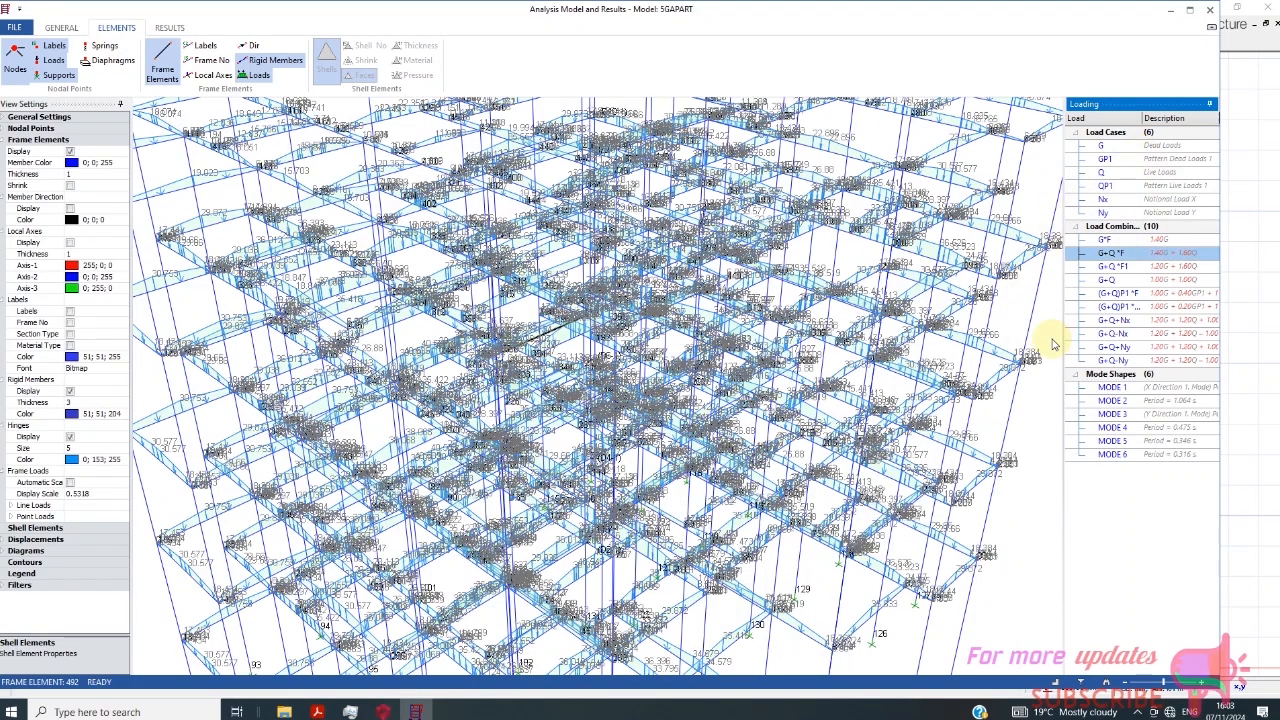
- Close the analysis model and results display, check the analysis settings, and close the building analysis
{"action": "left_click", "coordinate": [1207, 10]}
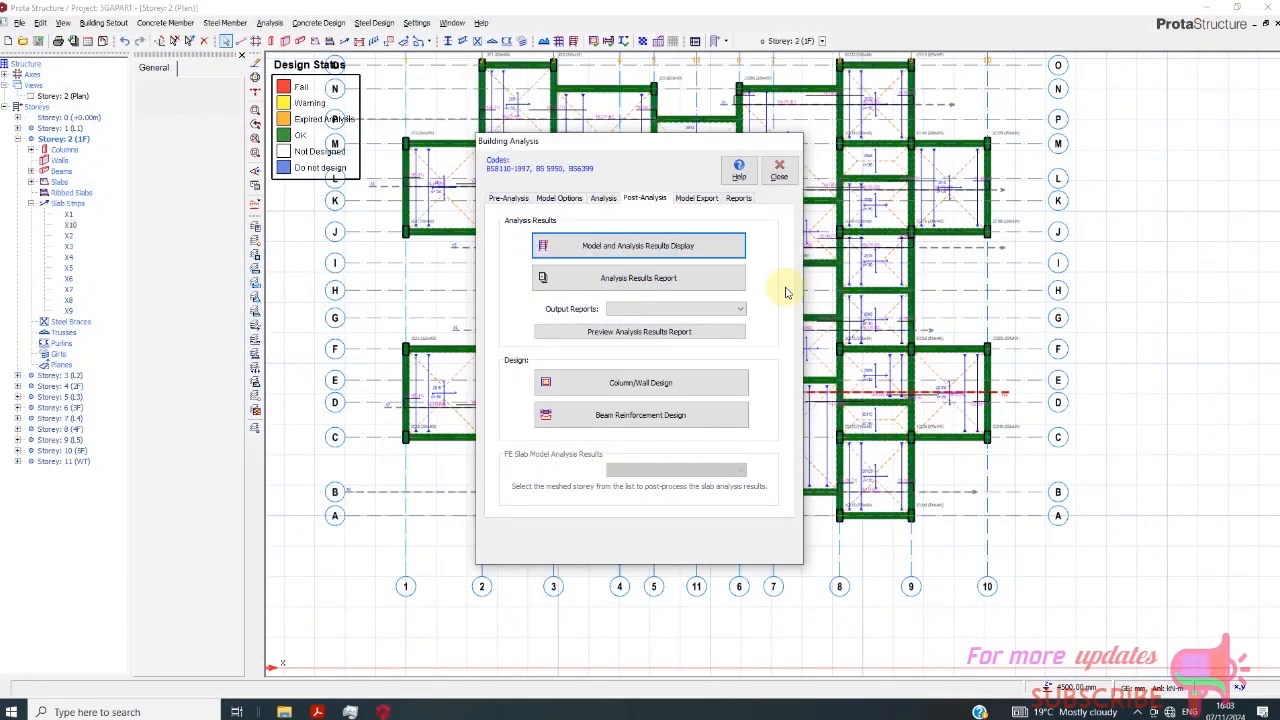
{"action": "left_click", "coordinate": [606, 199]}
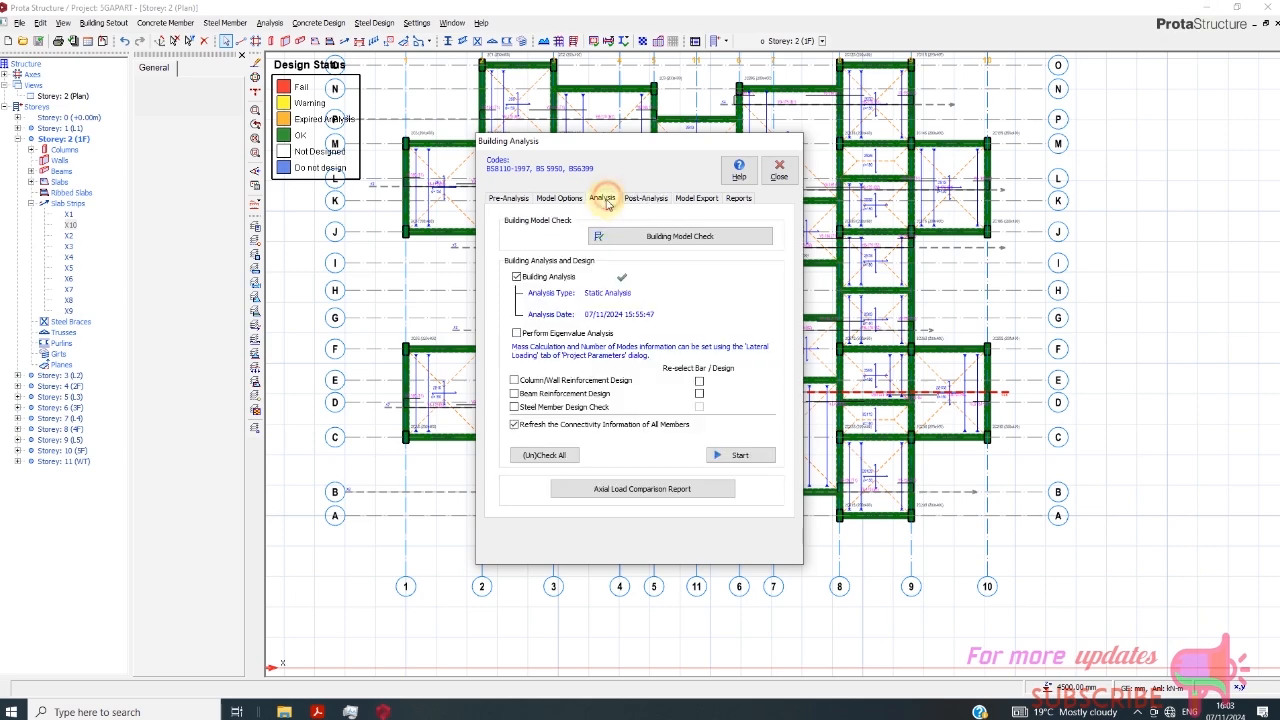
{"action": "left_click", "coordinate": [775, 178]}
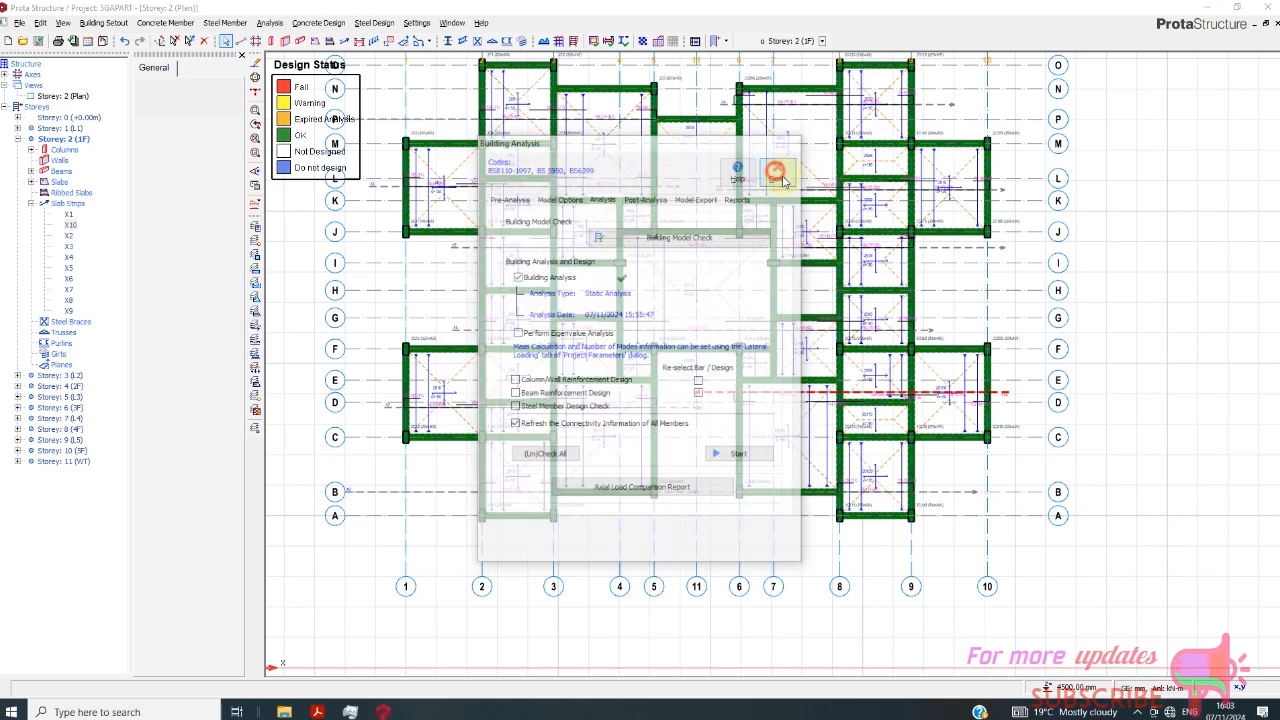
- Make the foundation level, Storey 0 (+0.00m), the active storey plan
{"action": "scroll", "coordinate": [650, 340], "scroll_direction": "down", "scroll_amount": 3}
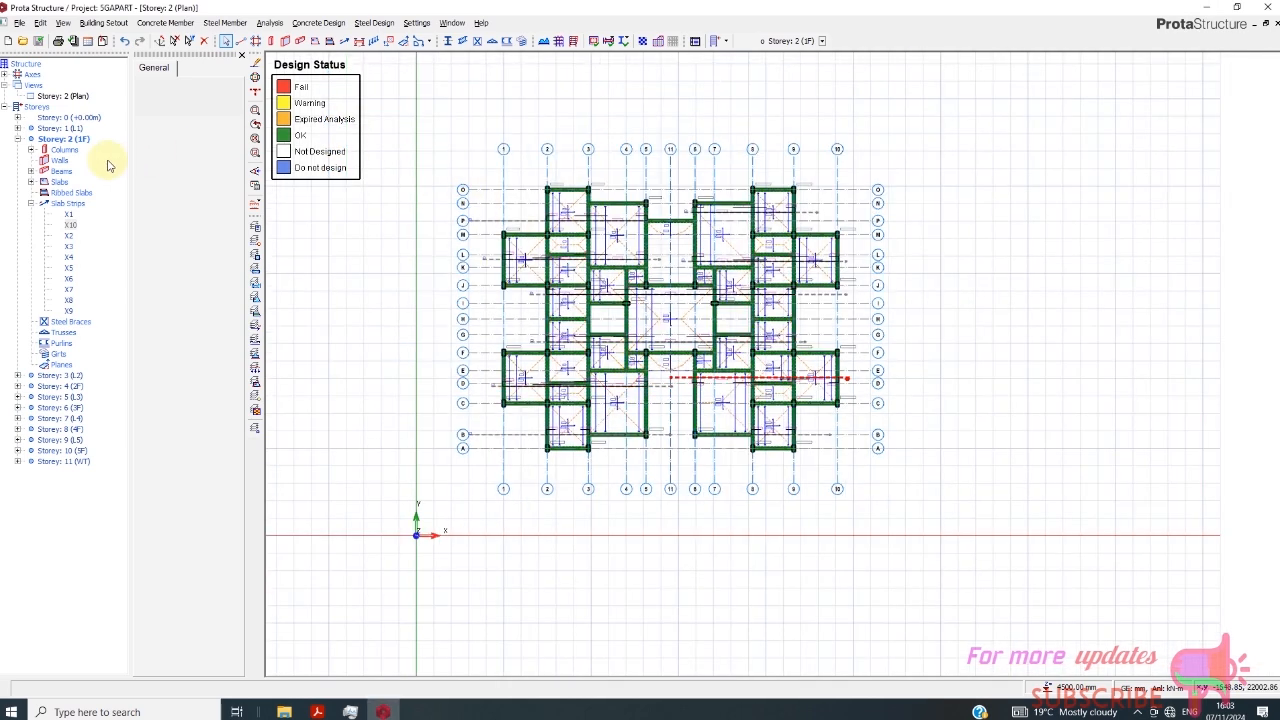
{"action": "right_click", "coordinate": [64, 117]}
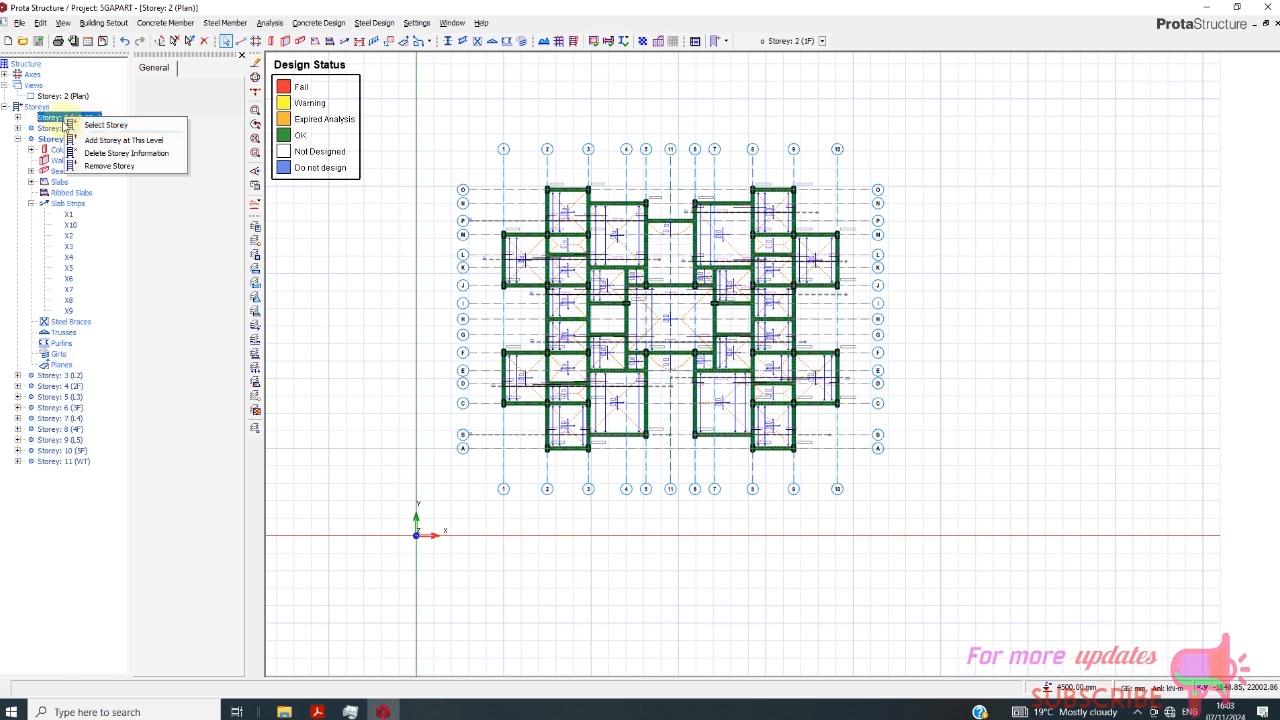
{"action": "left_click", "coordinate": [52, 117]}
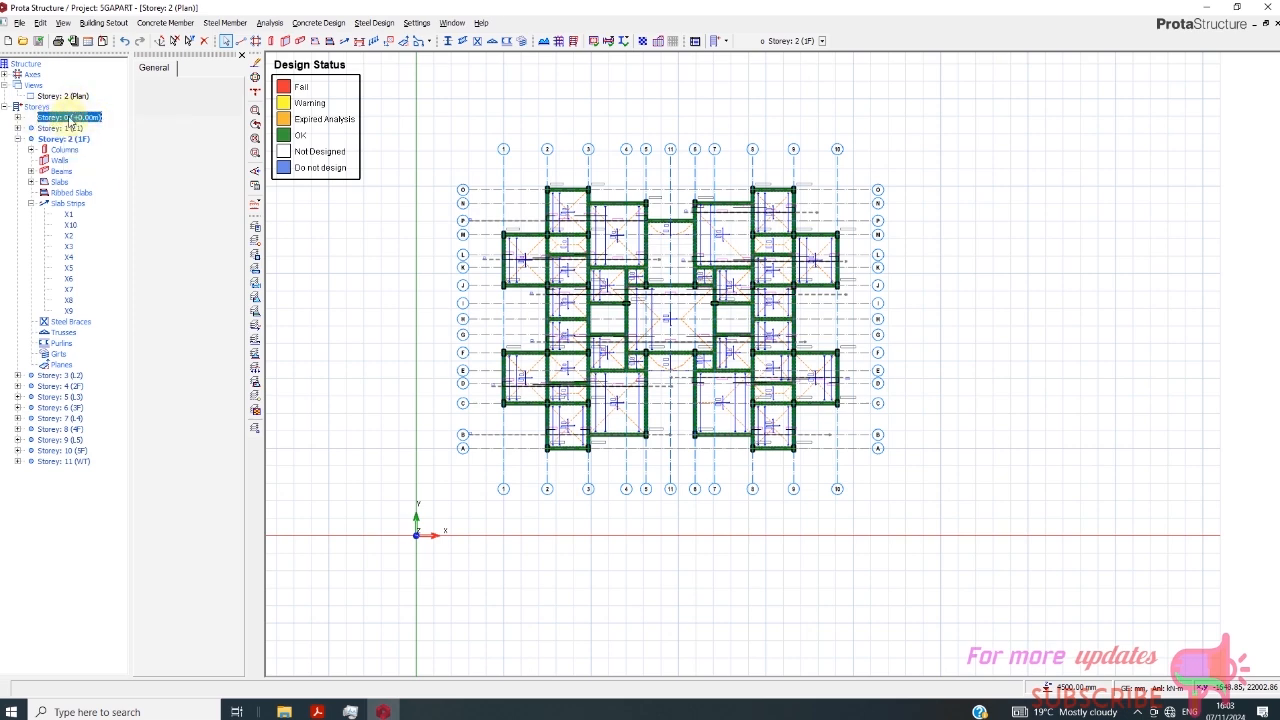
{"action": "double_click", "coordinate": [70, 118]}
- Insert a pad base under the column at axes 5 and J and calculate it, keeping T16 bars in both directions
{"action": "scroll", "coordinate": [638, 247], "scroll_direction": "up", "scroll_amount": 5}
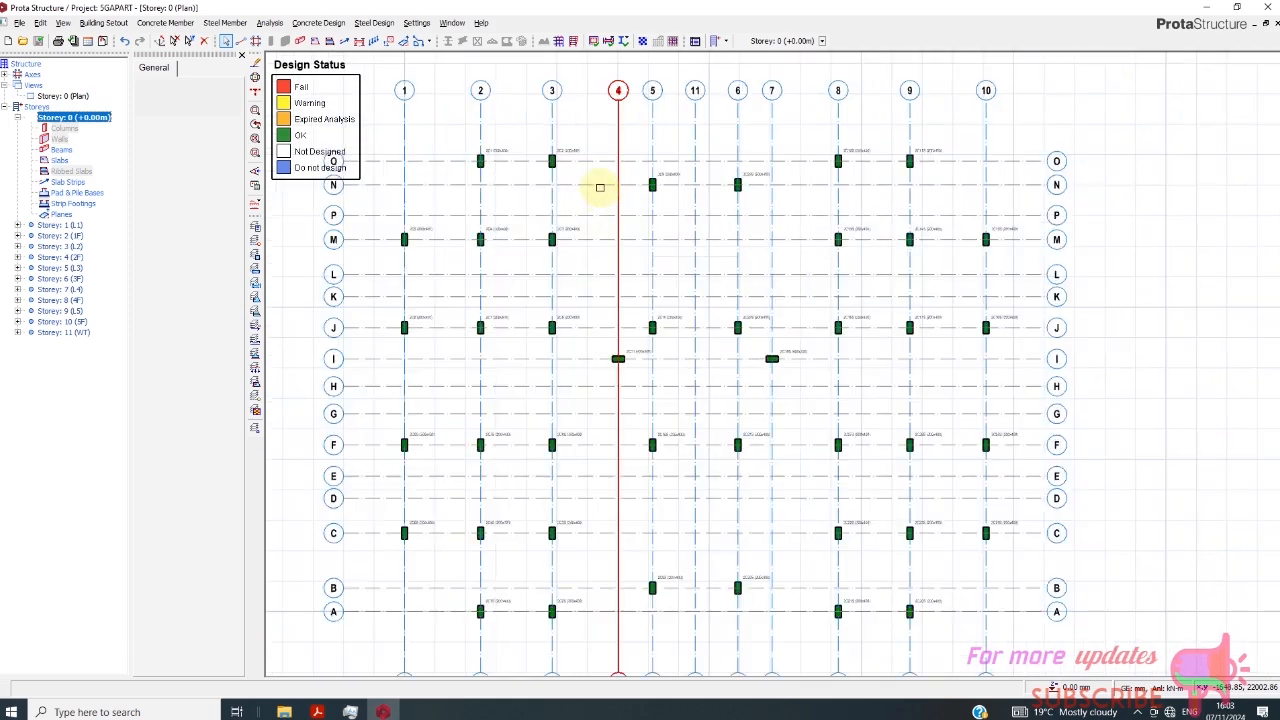
{"action": "left_click", "coordinate": [567, 131]}
{"action": "scroll", "coordinate": [663, 280], "scroll_direction": "down", "scroll_amount": 2}
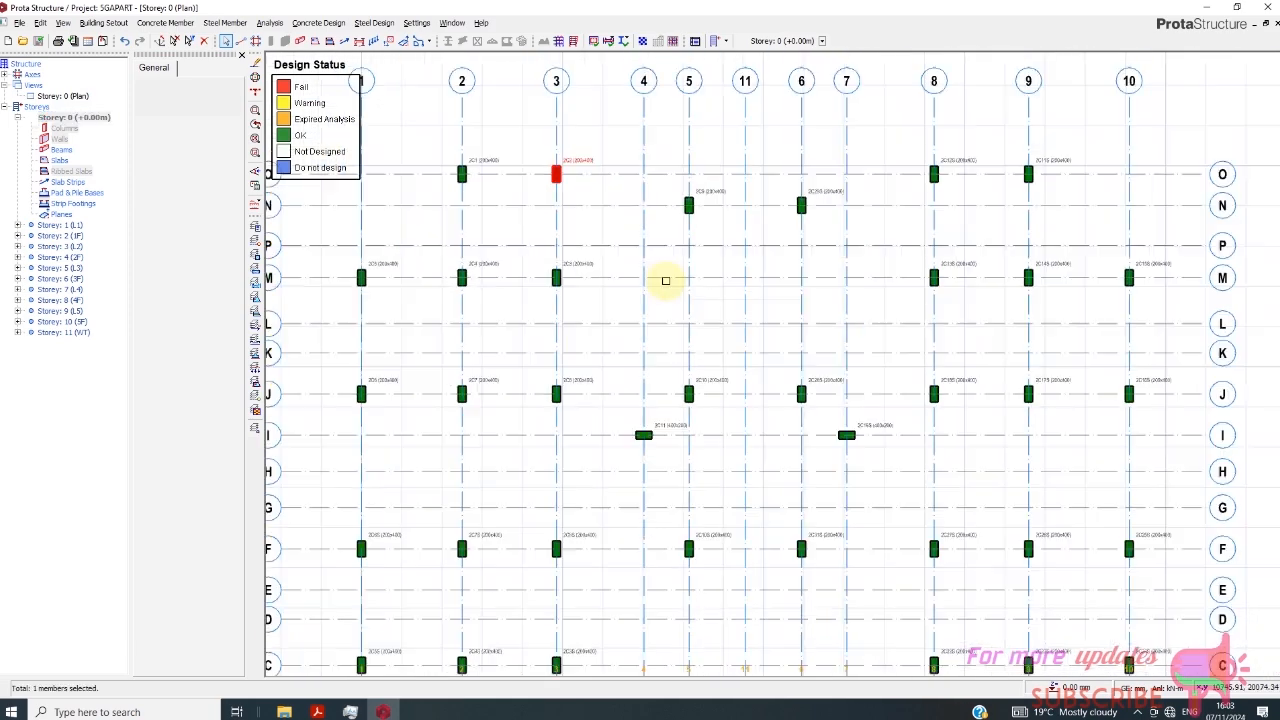
{"action": "right_click", "coordinate": [722, 381]}
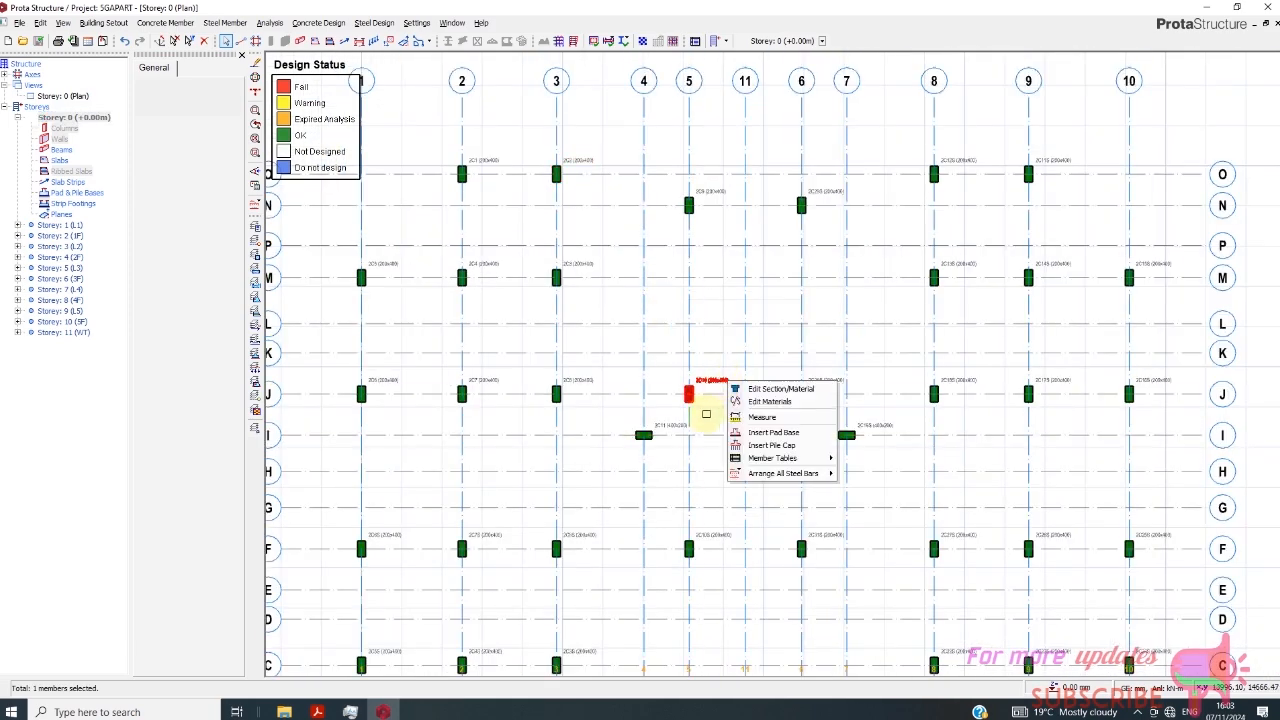
{"action": "left_click", "coordinate": [770, 433]}
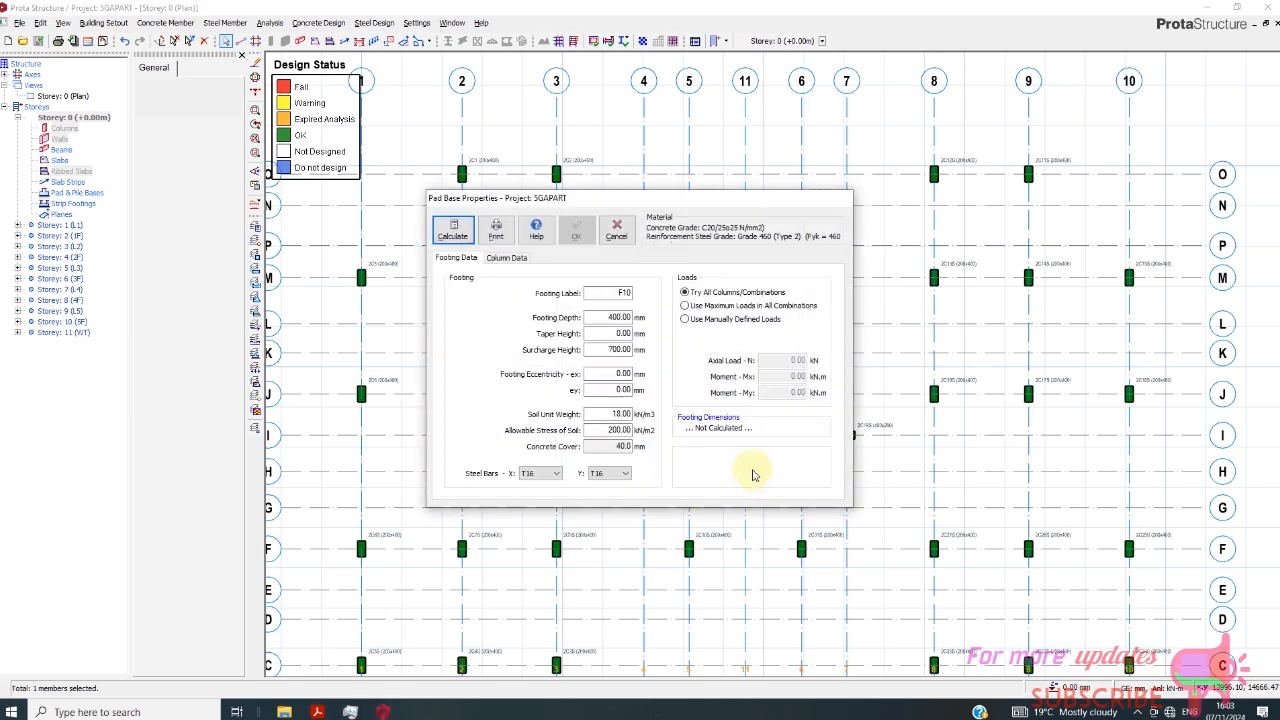
{"action": "left_click", "coordinate": [553, 474]}
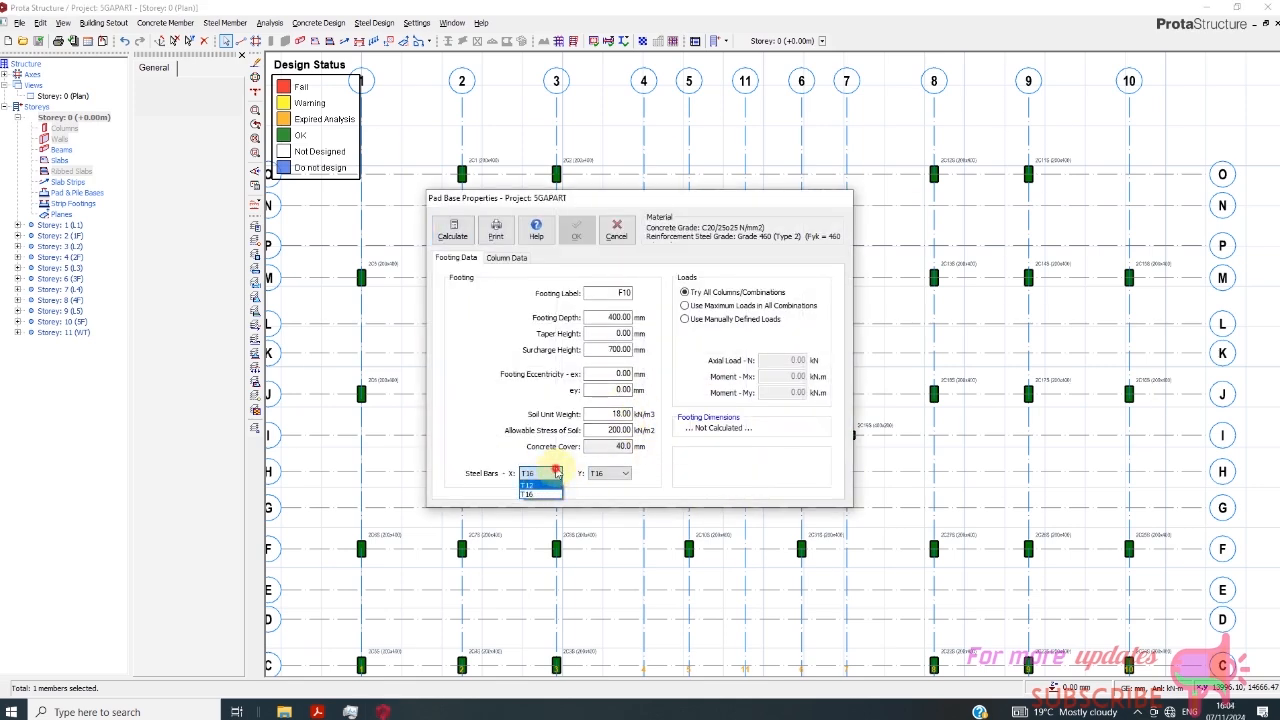
{"action": "left_click", "coordinate": [556, 472]}
{"action": "left_click", "coordinate": [453, 229]}
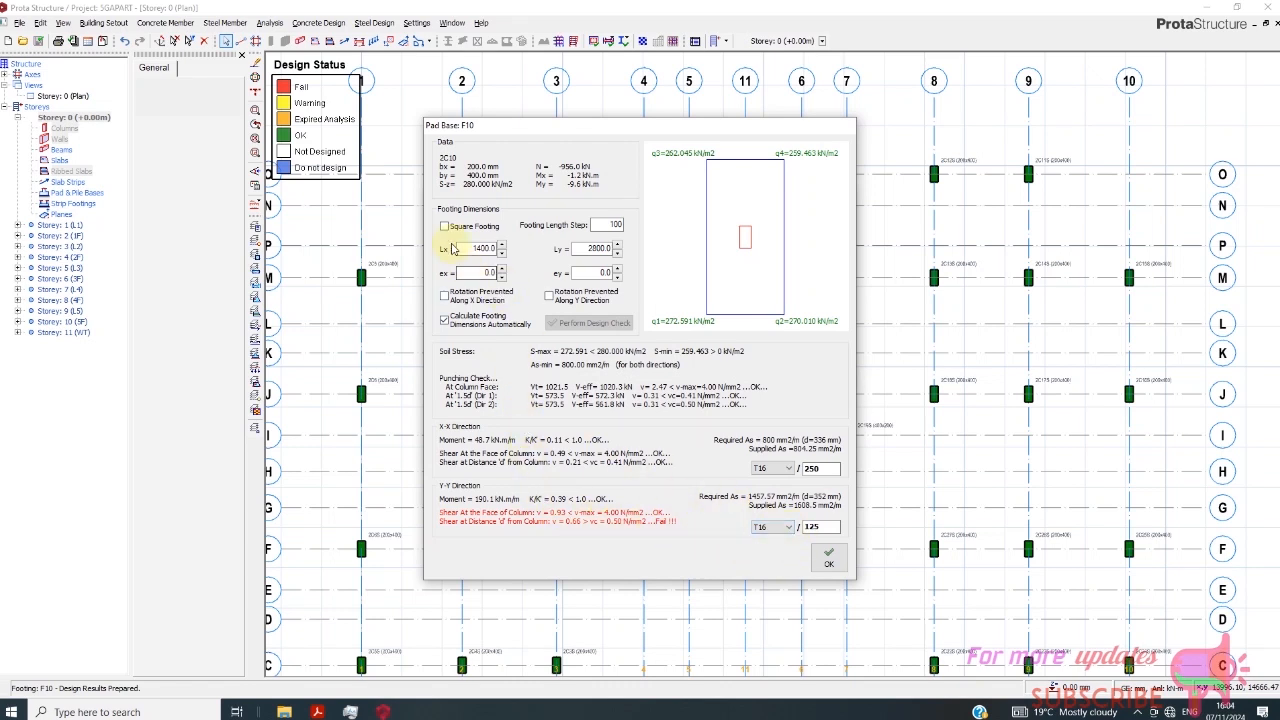
- Make the pad base a square footing, set its X-X direction T16 bar spacing to 125 mm, and accept the design
{"action": "left_click", "coordinate": [445, 227]}
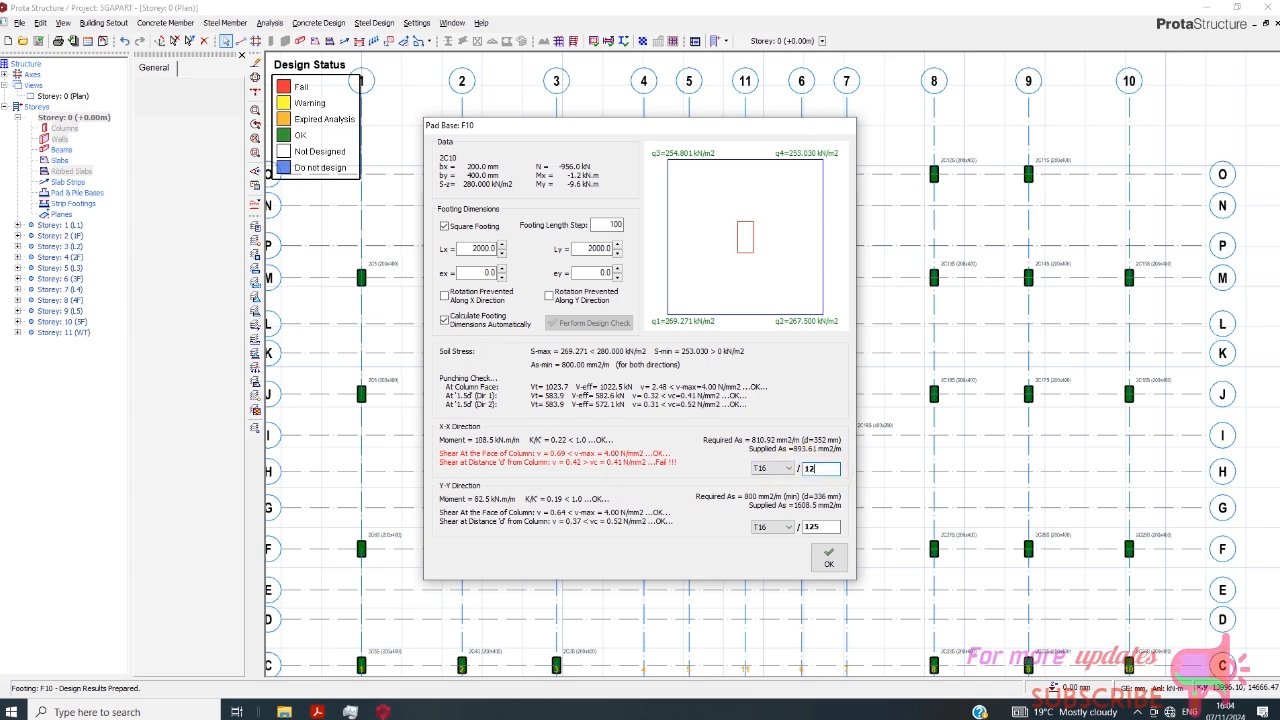
{"action": "left_click", "coordinate": [828, 526]}
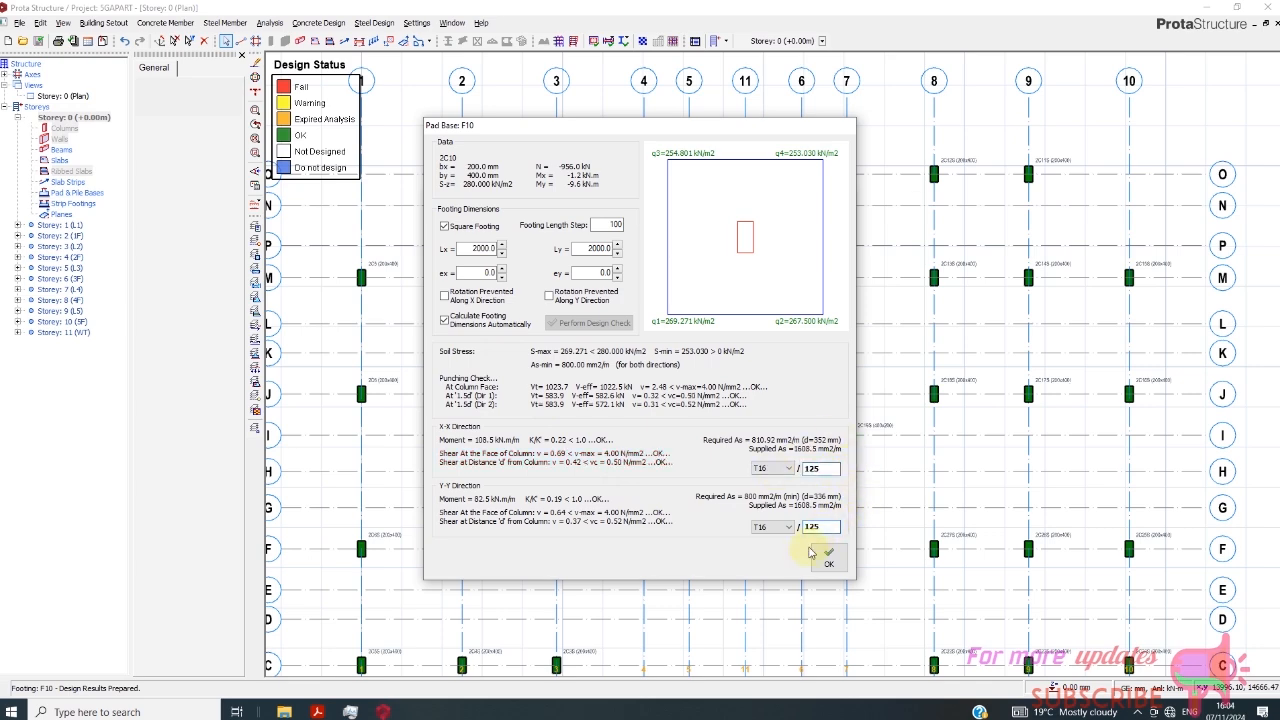
{"action": "left_click", "coordinate": [828, 558]}
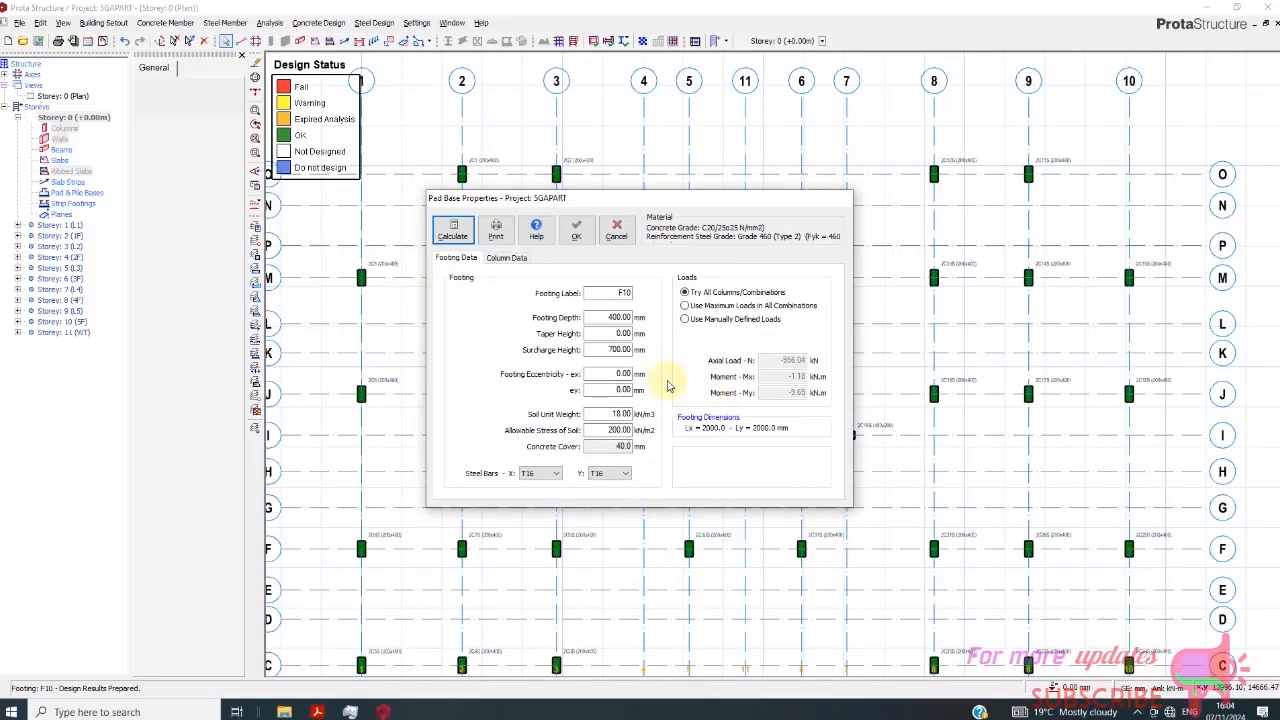
{"action": "left_click", "coordinate": [580, 232]}
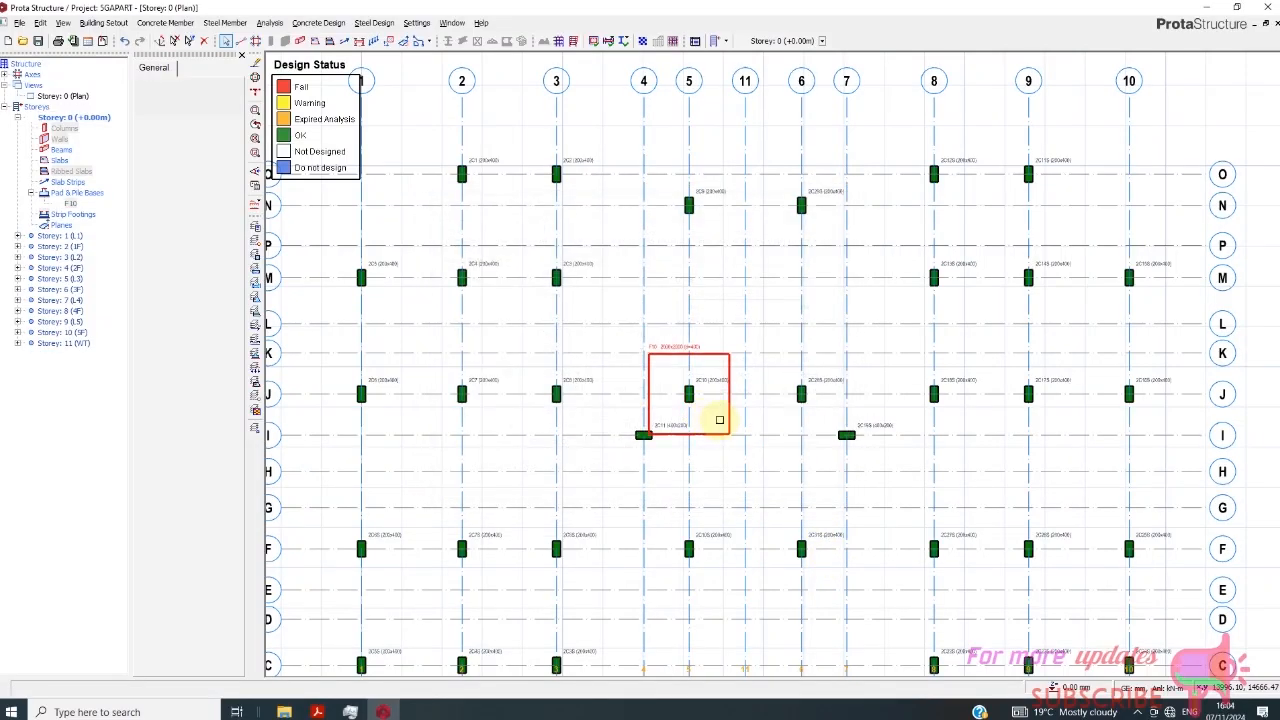
- Insert individual pad bases under all the remaining Storey 0 columns, leaving the typical footing option off
{"action": "scroll", "coordinate": [658, 369], "scroll_direction": "down", "scroll_amount": 2}
{"action": "scroll", "coordinate": [749, 378], "scroll_direction": "up", "scroll_amount": 1}
{"action": "scroll", "coordinate": [728, 378], "scroll_direction": "down", "scroll_amount": 1}
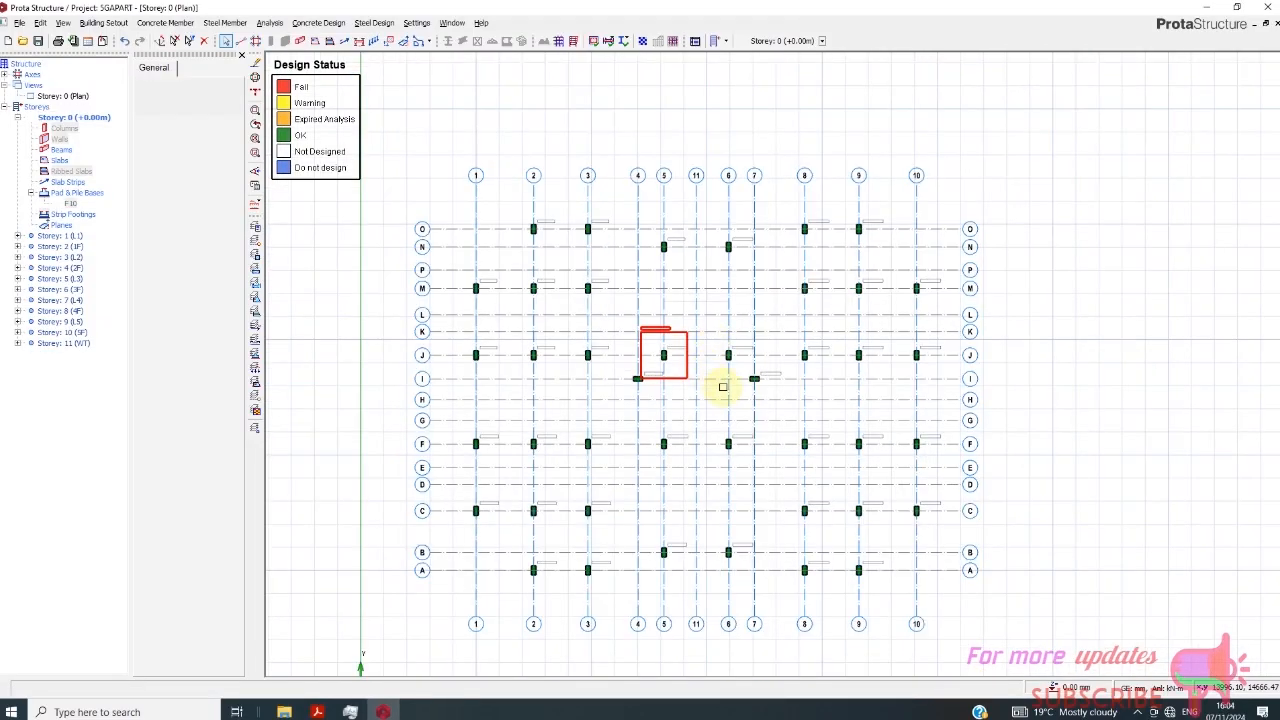
{"action": "scroll", "coordinate": [714, 377], "scroll_direction": "up", "scroll_amount": 1}
{"action": "scroll", "coordinate": [783, 317], "scroll_direction": "down", "scroll_amount": 1}
{"action": "left_click_drag", "start_coordinate": [688, 164], "coordinate": [966, 648]}
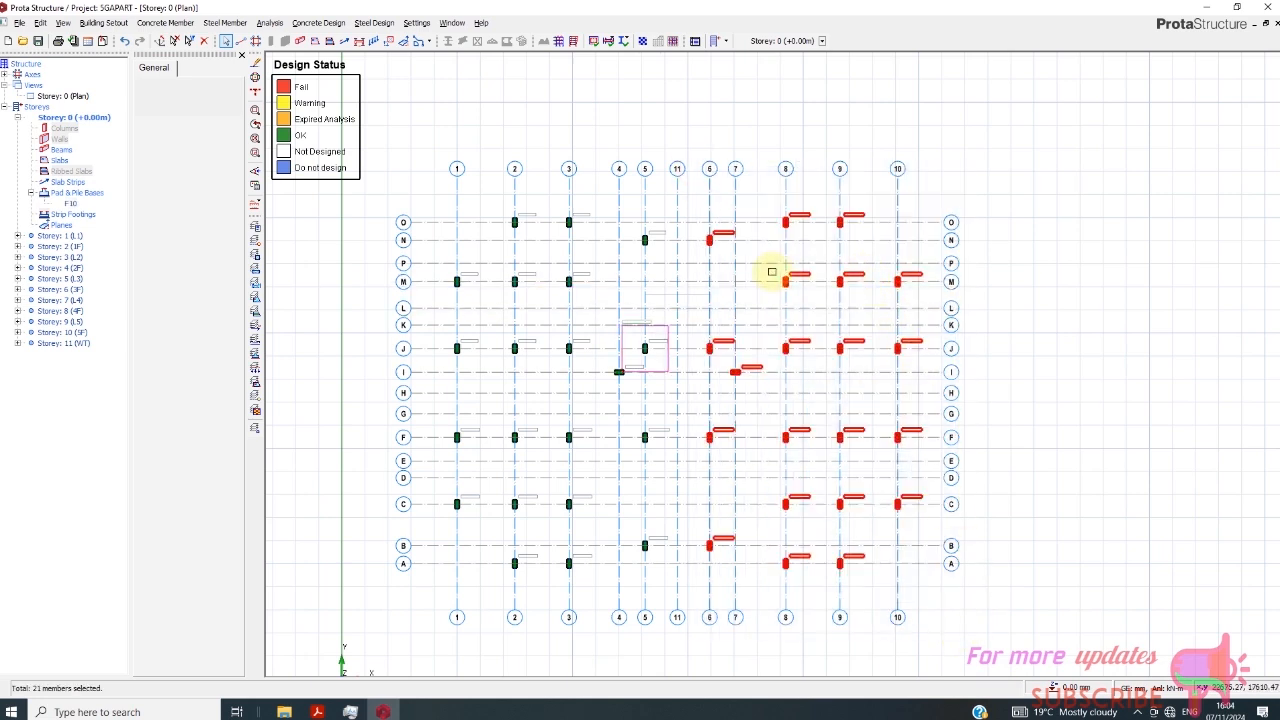
{"action": "left_click_drag", "start_coordinate": [402, 168], "coordinate": [623, 549]}
{"action": "left_click_drag", "start_coordinate": [647, 328], "coordinate": [658, 392]}
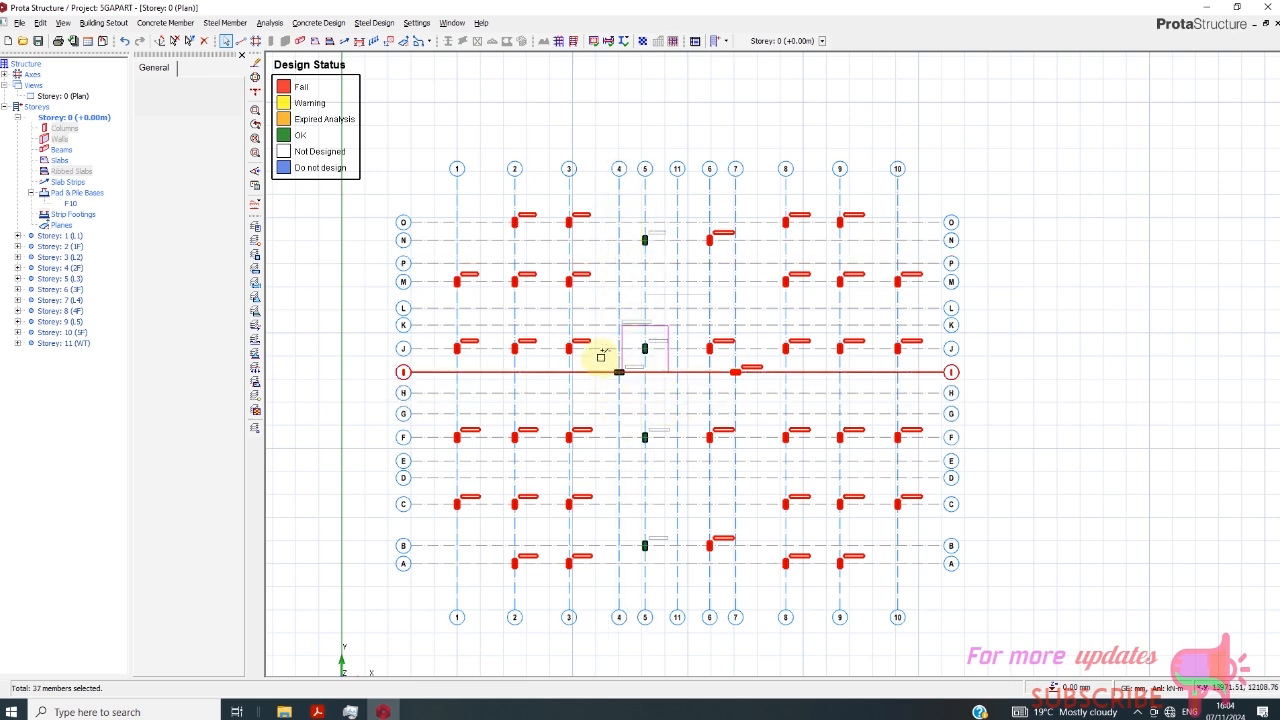
{"action": "left_click_drag", "start_coordinate": [599, 354], "coordinate": [663, 588]}
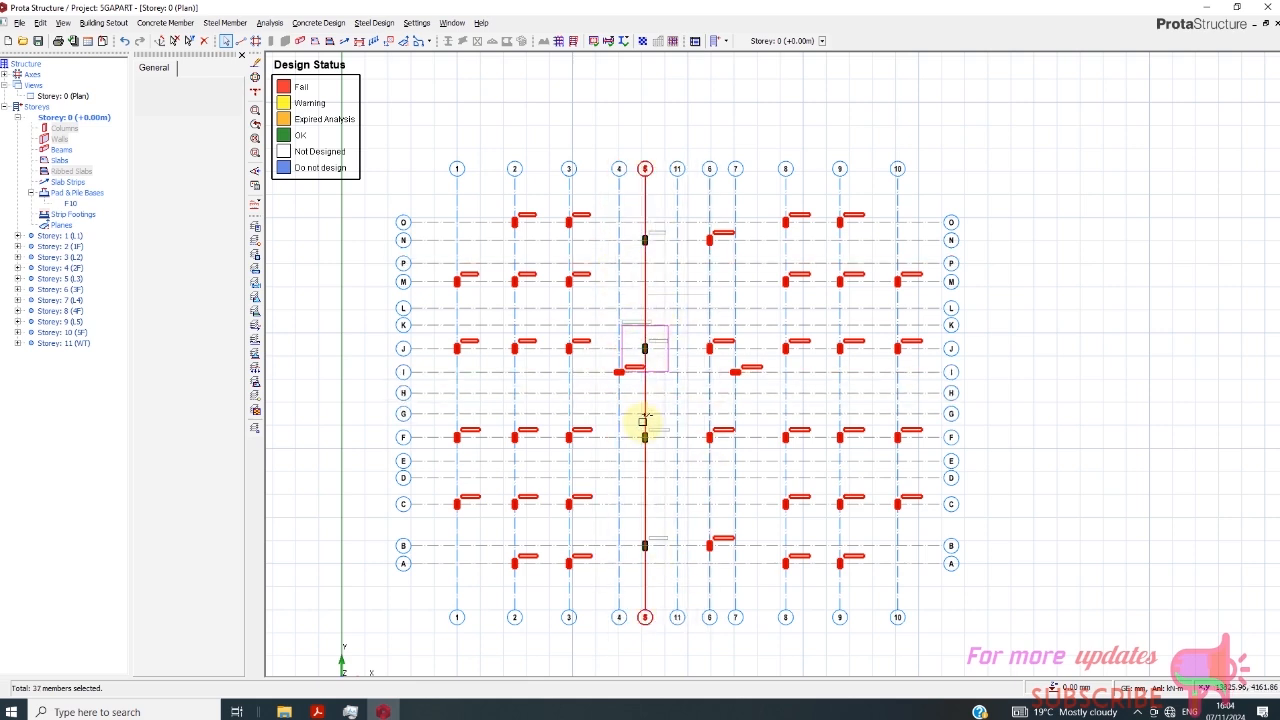
{"action": "left_click_drag", "start_coordinate": [626, 426], "coordinate": [698, 610]}
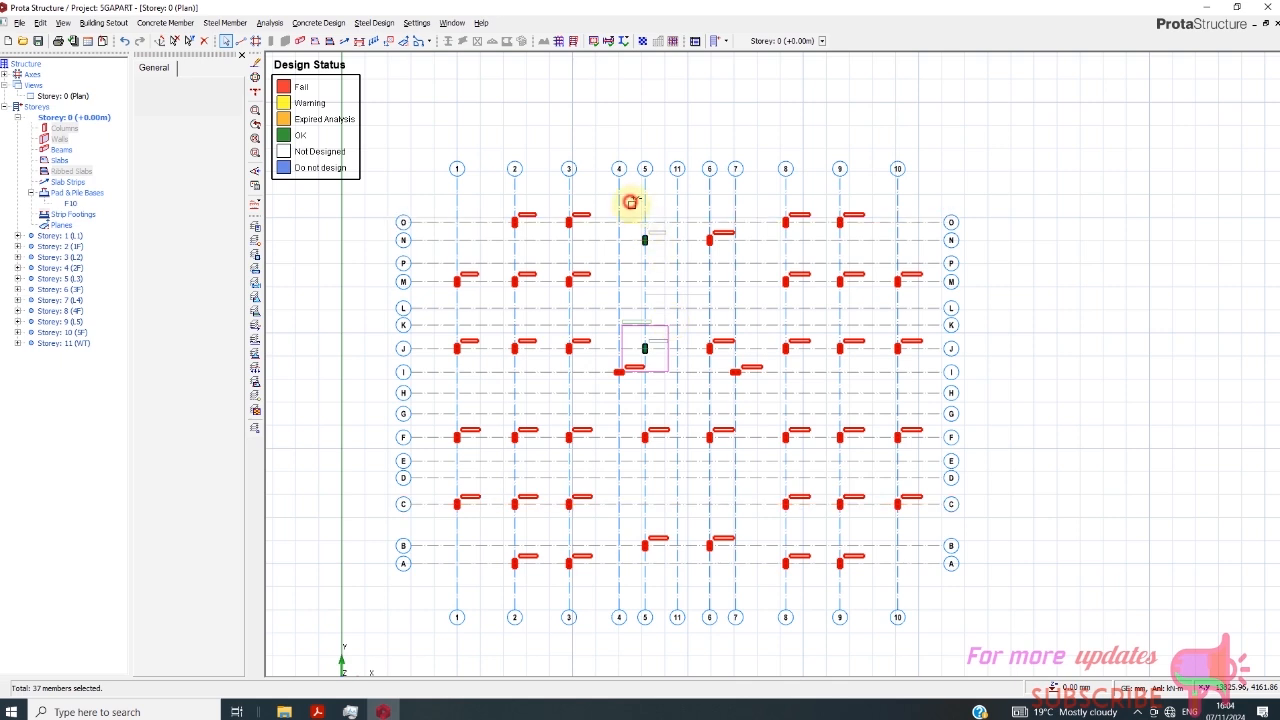
{"action": "left_click_drag", "start_coordinate": [631, 200], "coordinate": [695, 241]}
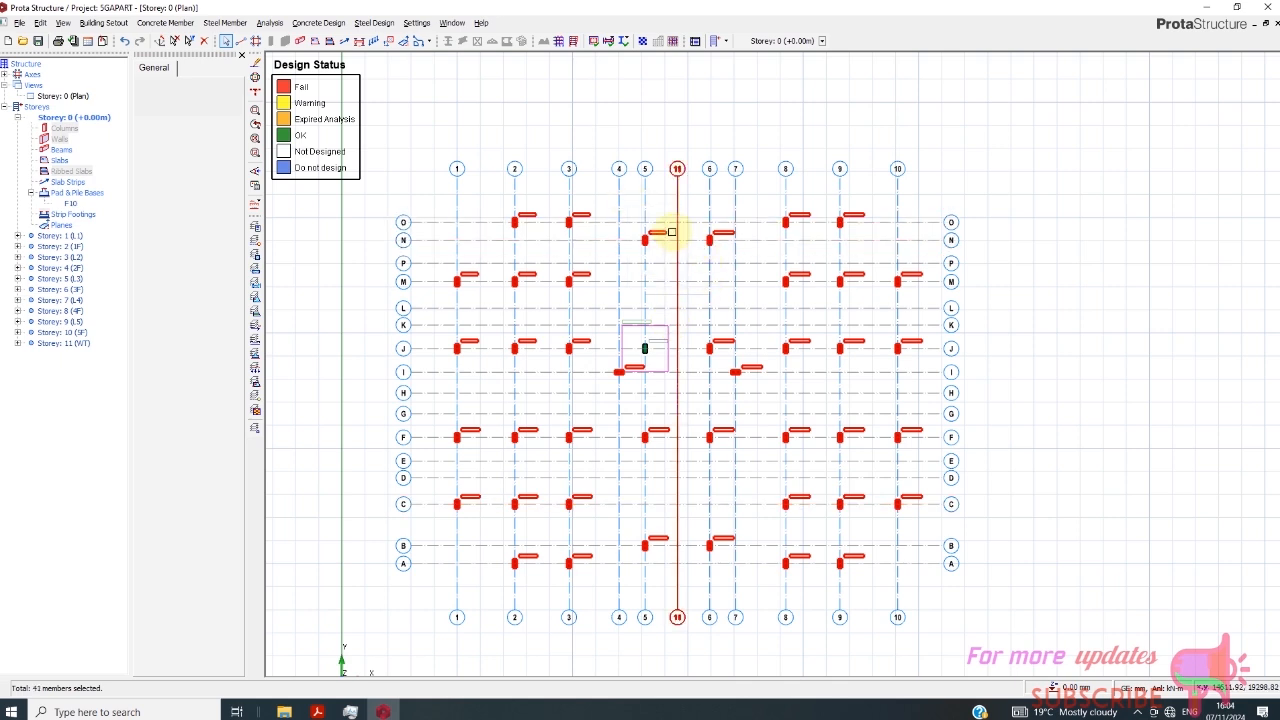
{"action": "right_click", "coordinate": [660, 232]}
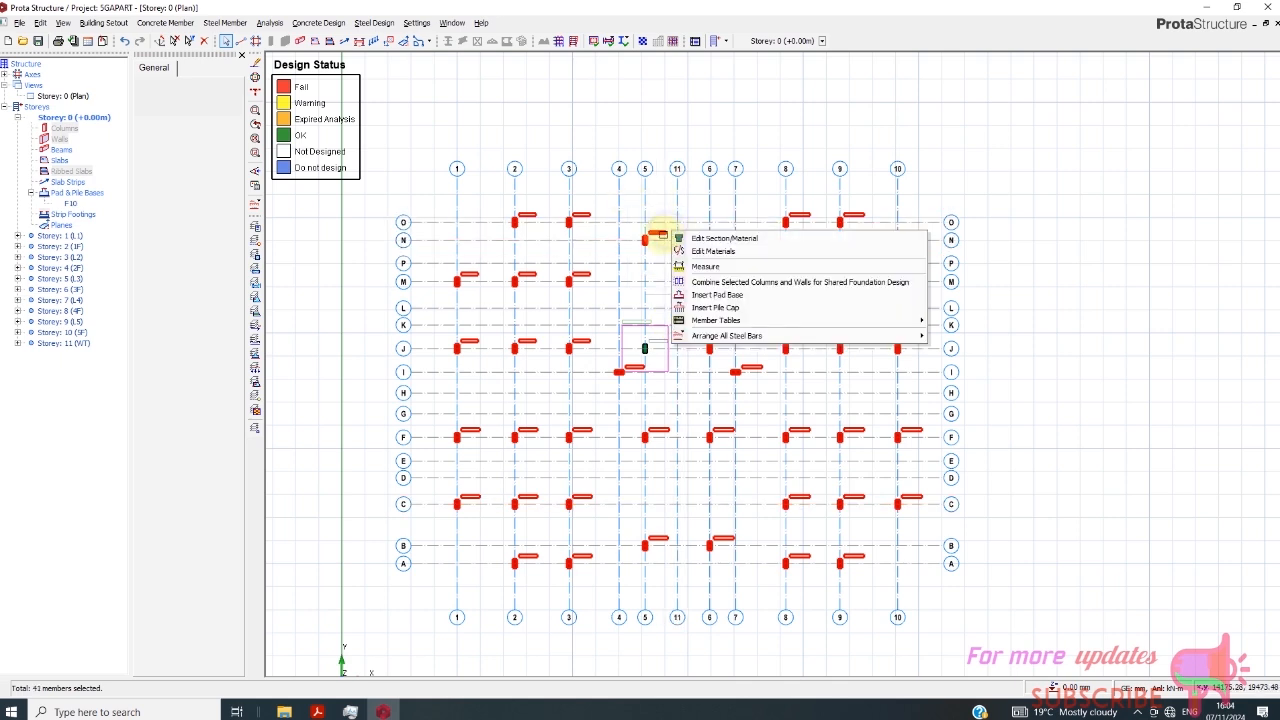
{"action": "left_click", "coordinate": [735, 297]}
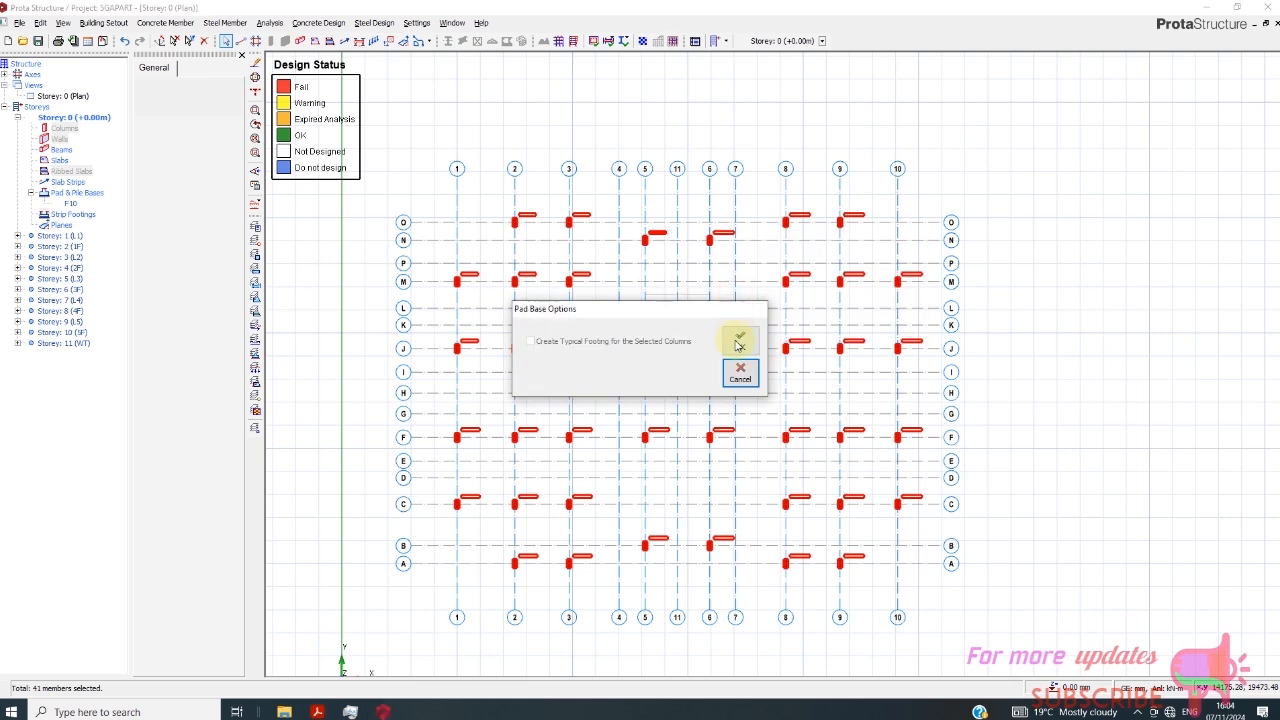
{"action": "left_click", "coordinate": [740, 341]}
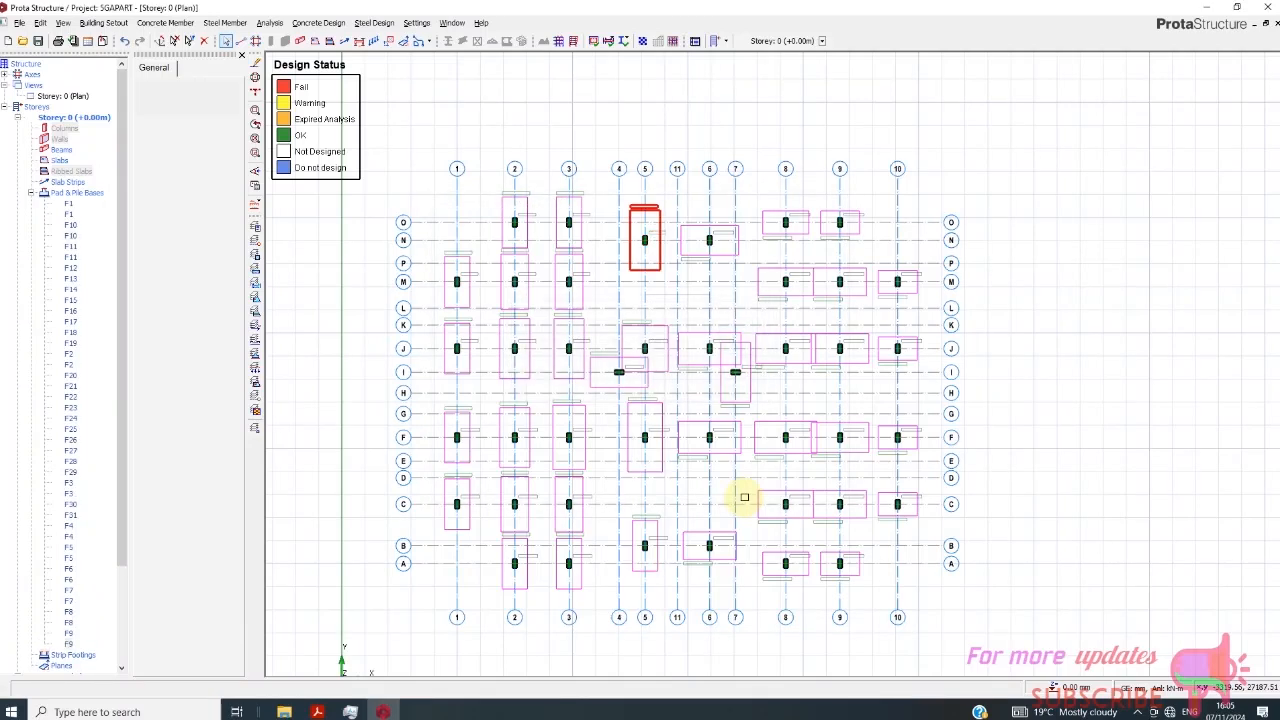
- Switch the Storey 0 plan view to 3D and inspect the whole building and its pad bases from different sides
{"action": "scroll", "coordinate": [646, 357], "scroll_direction": "down", "scroll_amount": 1}
{"action": "right_click", "coordinate": [65, 98]}
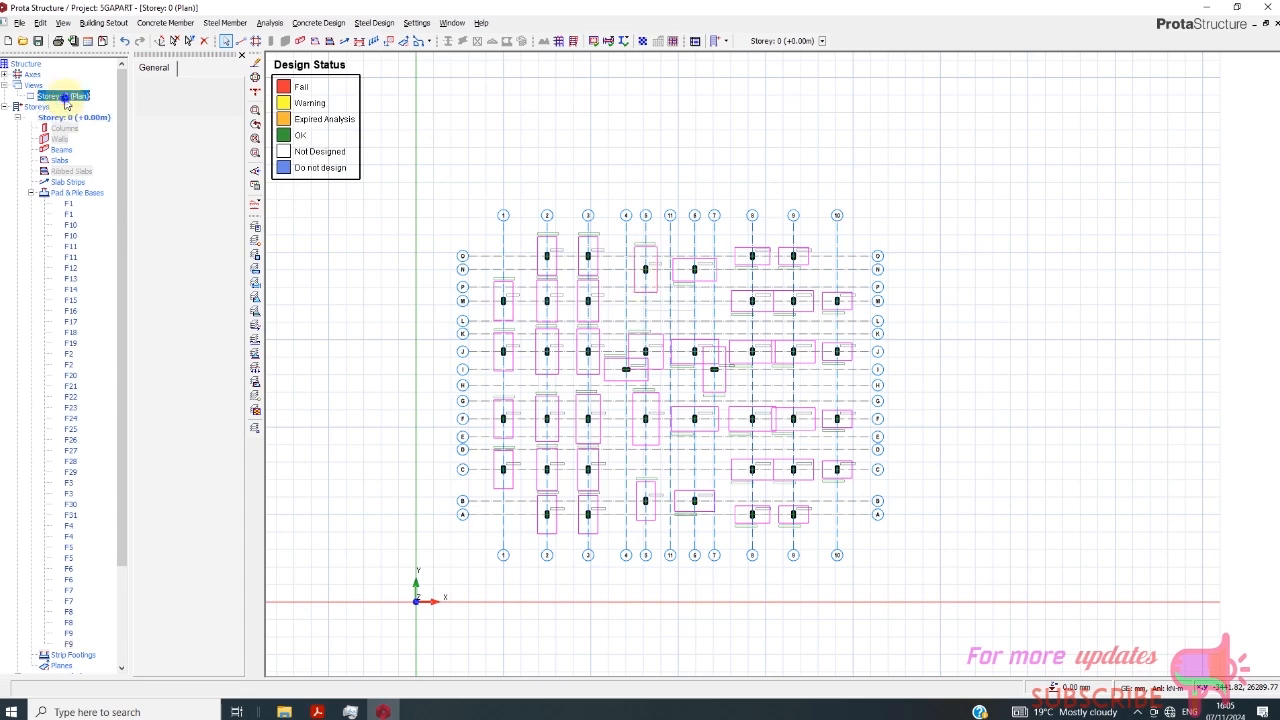
{"action": "left_click", "coordinate": [99, 119]}
{"action": "scroll", "coordinate": [649, 380], "scroll_direction": "down", "scroll_amount": 2}
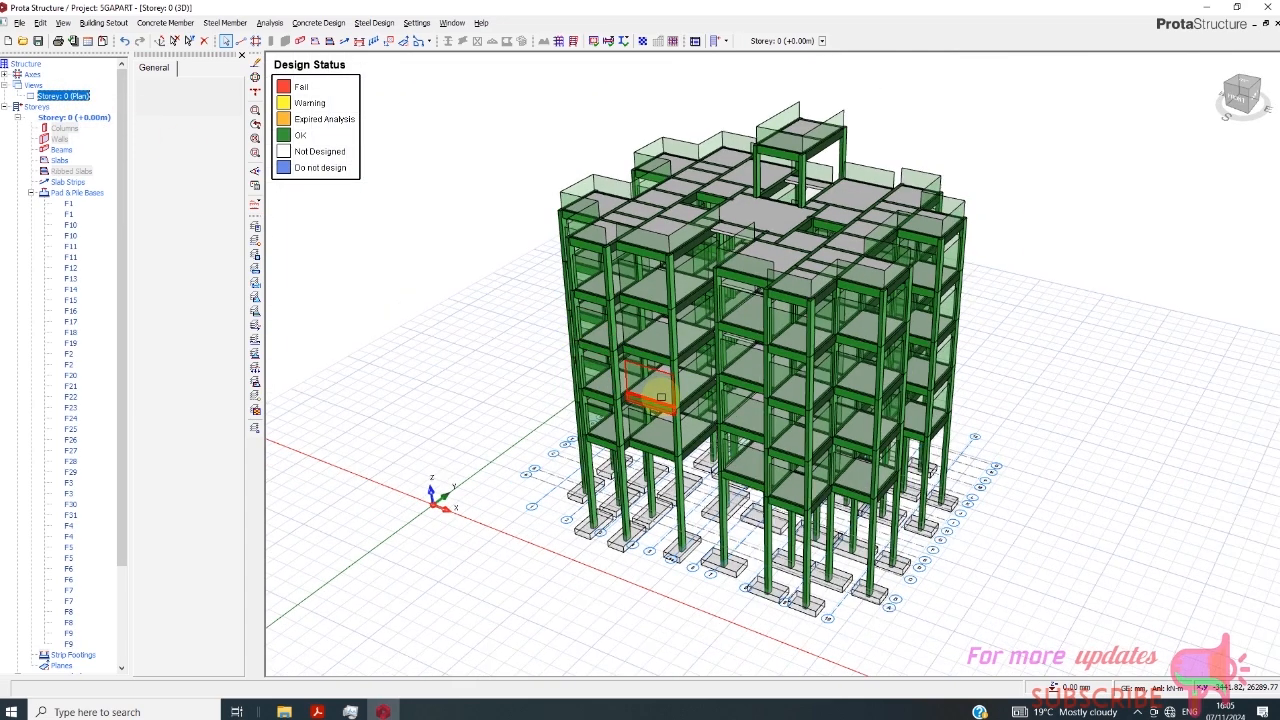
{"action": "scroll", "coordinate": [882, 566], "scroll_direction": "up", "scroll_amount": 2}
{"action": "scroll", "coordinate": [888, 485], "scroll_direction": "down", "scroll_amount": 1}
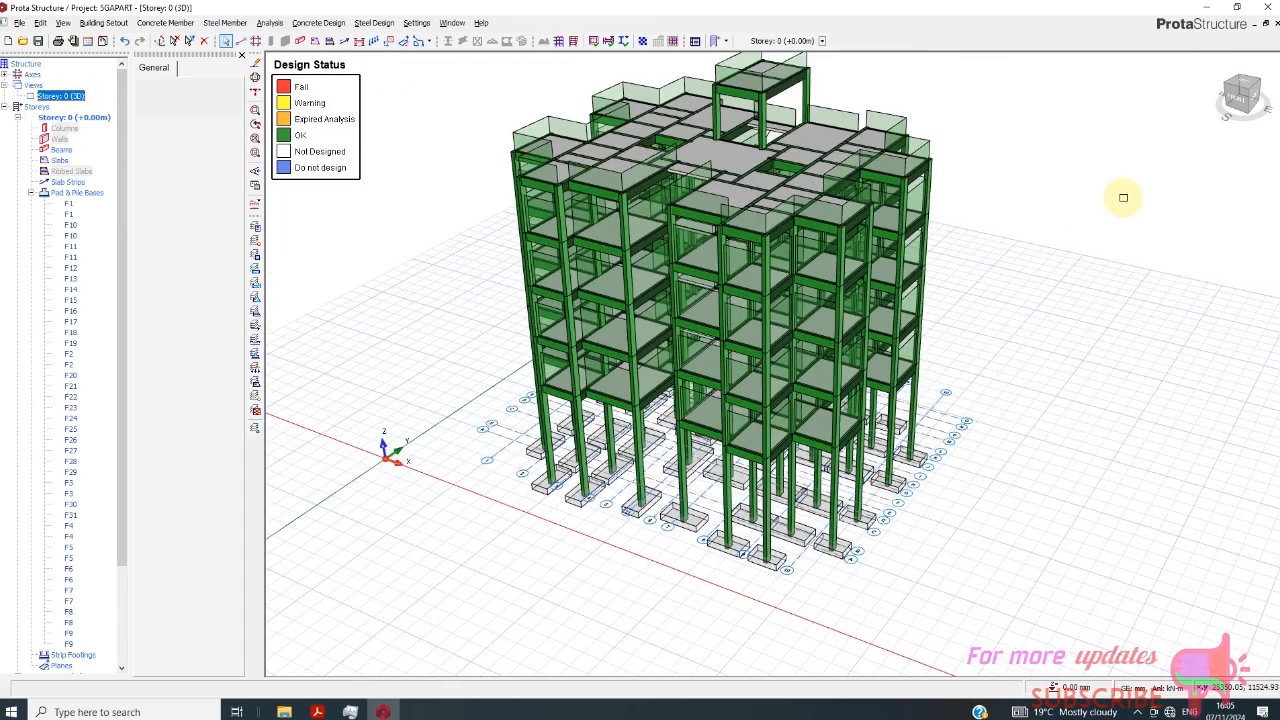
{"action": "left_click_drag", "start_coordinate": [1233, 112], "coordinate": [1120, 306]}
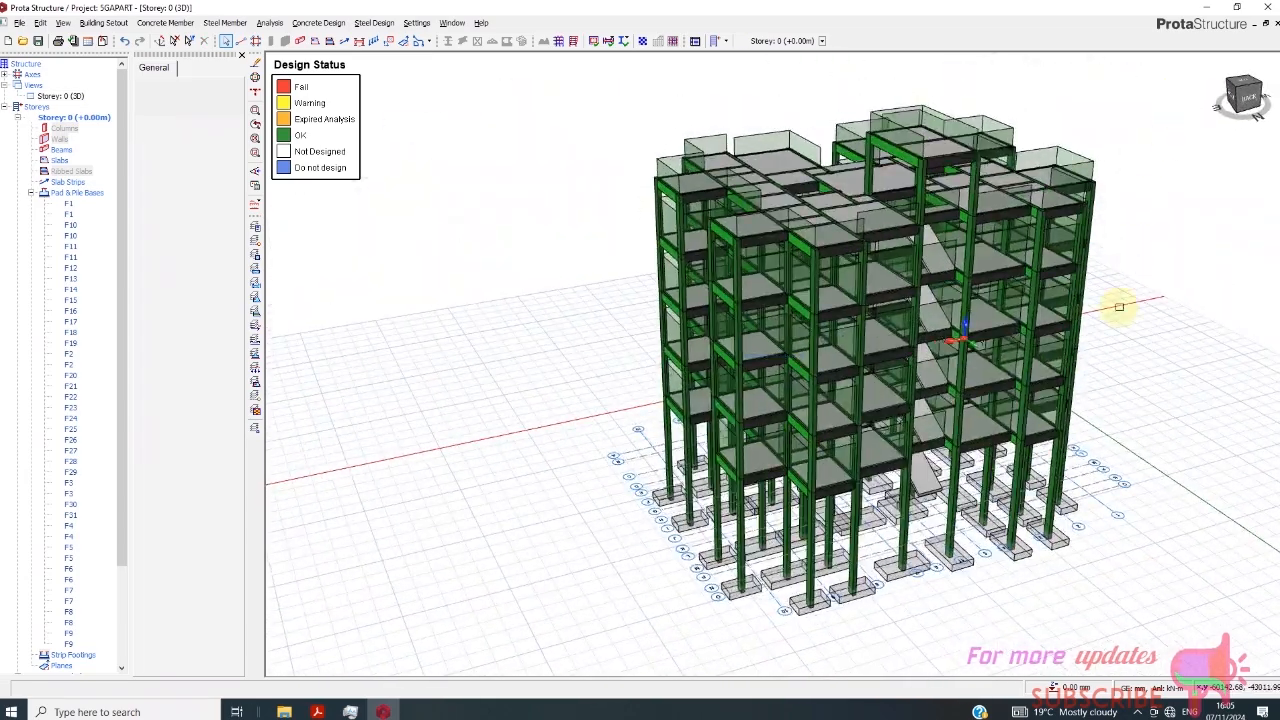
{"action": "scroll", "coordinate": [835, 422], "scroll_direction": "up", "scroll_amount": 2}
{"action": "scroll", "coordinate": [769, 431], "scroll_direction": "down", "scroll_amount": 1}
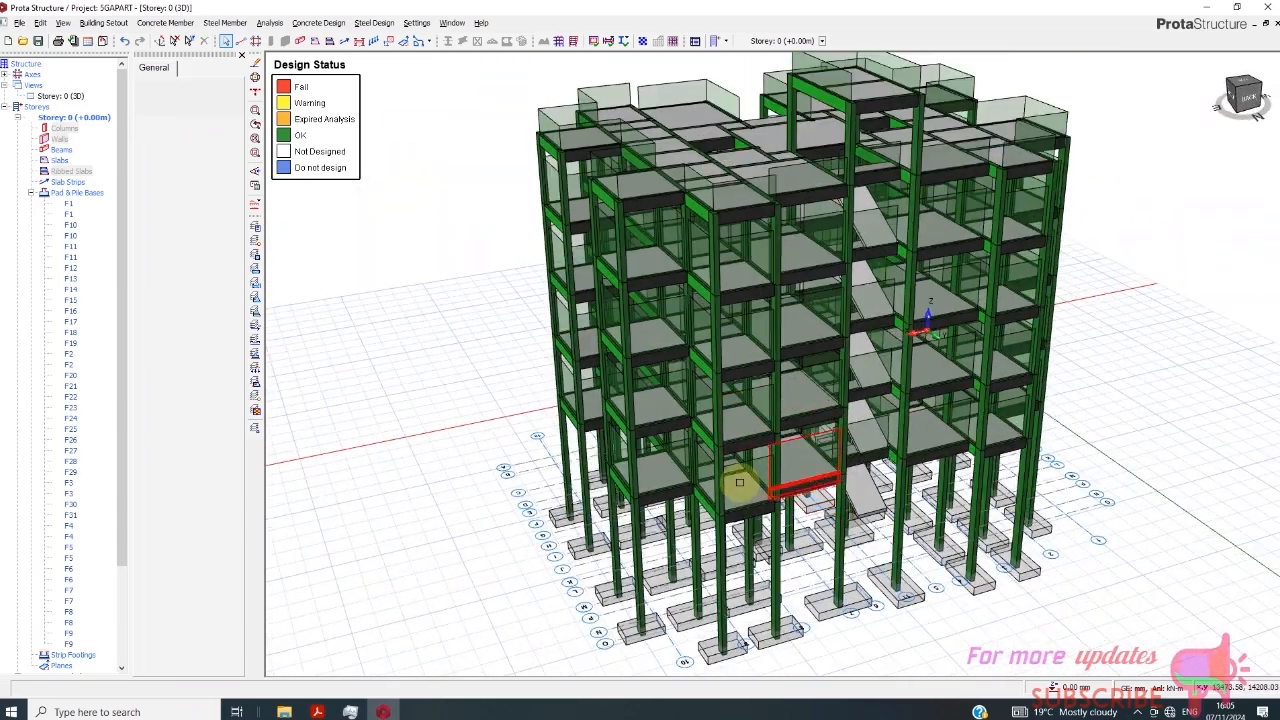
{"action": "scroll", "coordinate": [757, 529], "scroll_direction": "down", "scroll_amount": 1}
- Open Column/Wall Design from the post-analysis options of Building Analysis and review the steel bars and utilisation ratios of the columns
{"action": "left_click", "coordinate": [316, 23]}
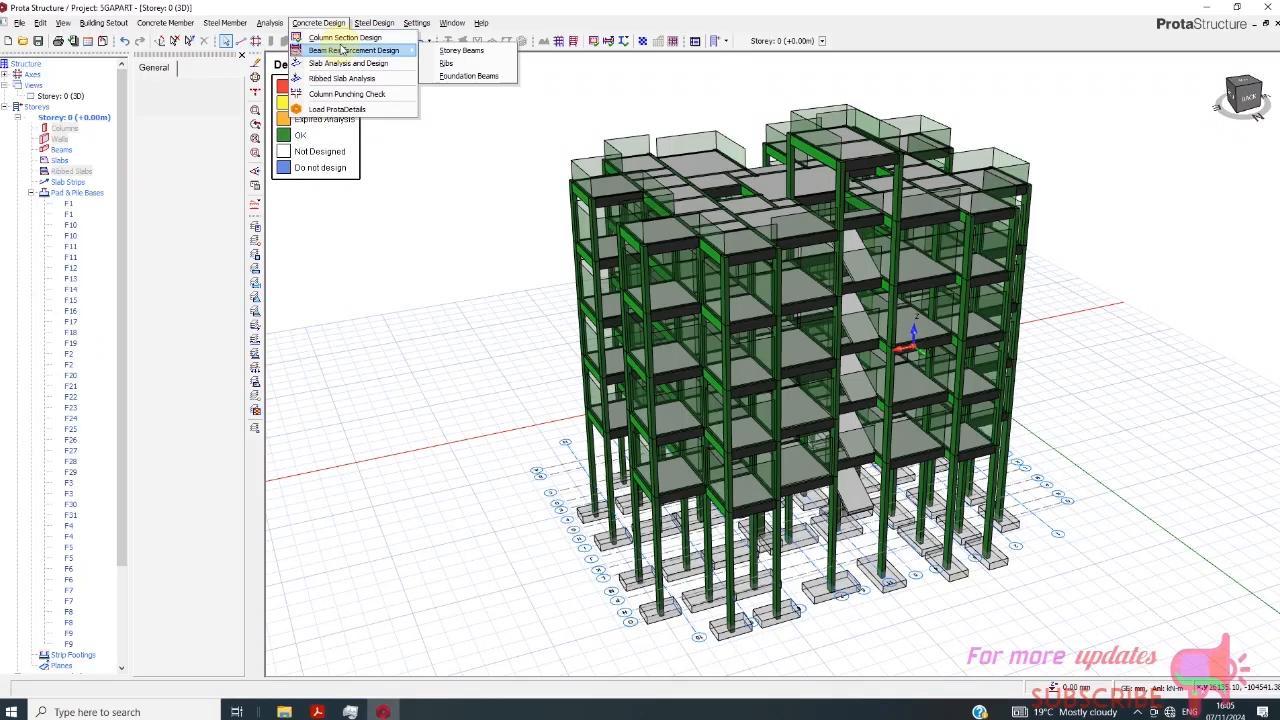
{"action": "left_click", "coordinate": [278, 22]}
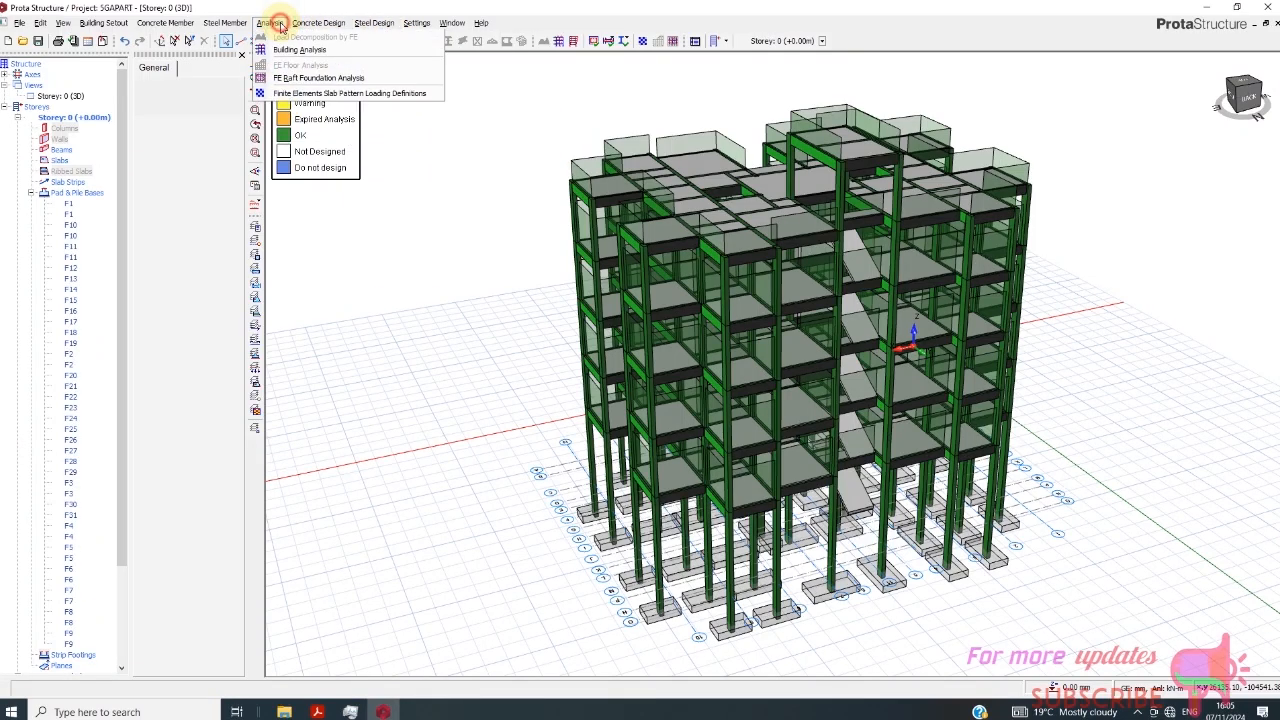
{"action": "left_click", "coordinate": [284, 43]}
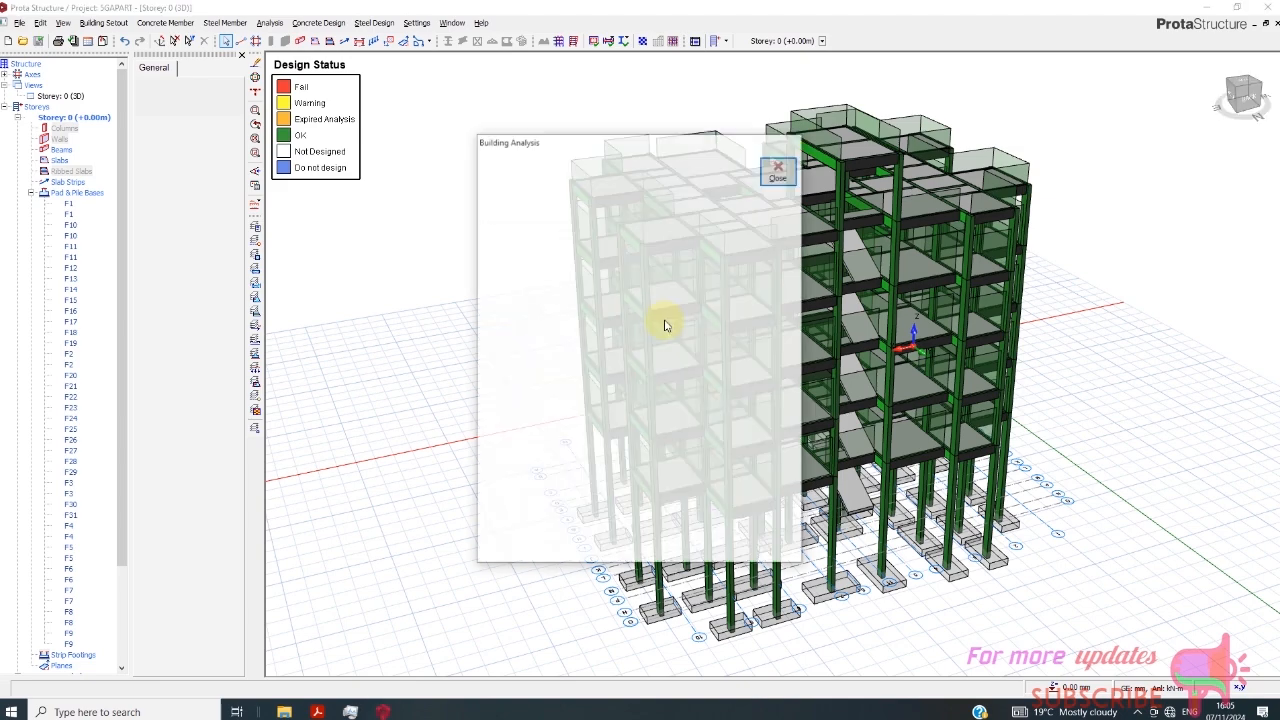
{"action": "left_click", "coordinate": [604, 198]}
{"action": "left_click", "coordinate": [645, 198]}
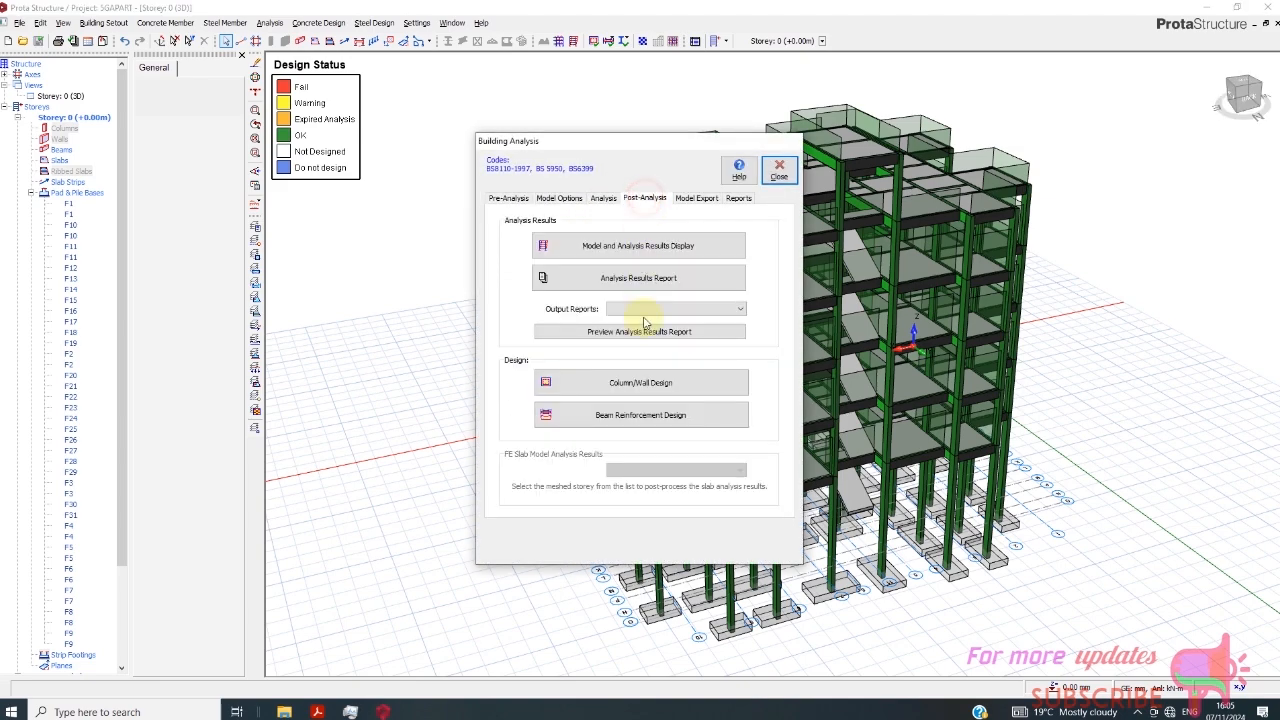
{"action": "left_click", "coordinate": [645, 385]}
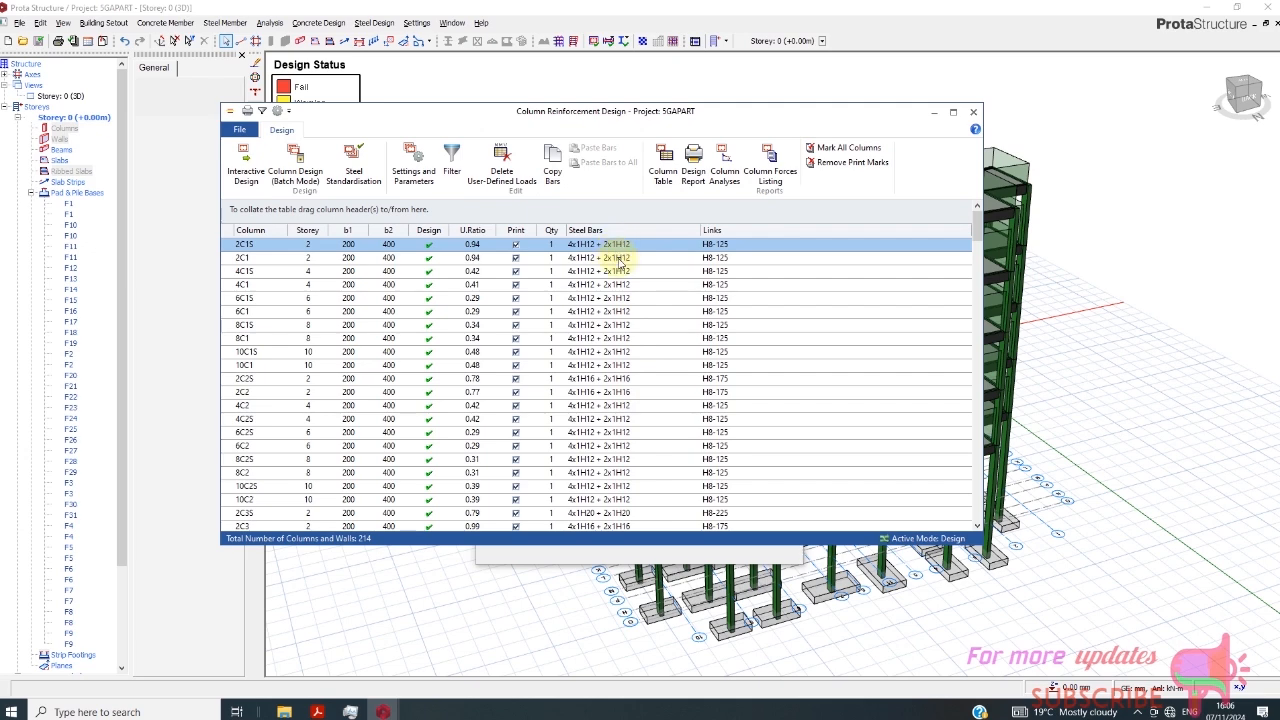
{"action": "scroll", "coordinate": [622, 300], "scroll_direction": "down", "scroll_amount": 15}
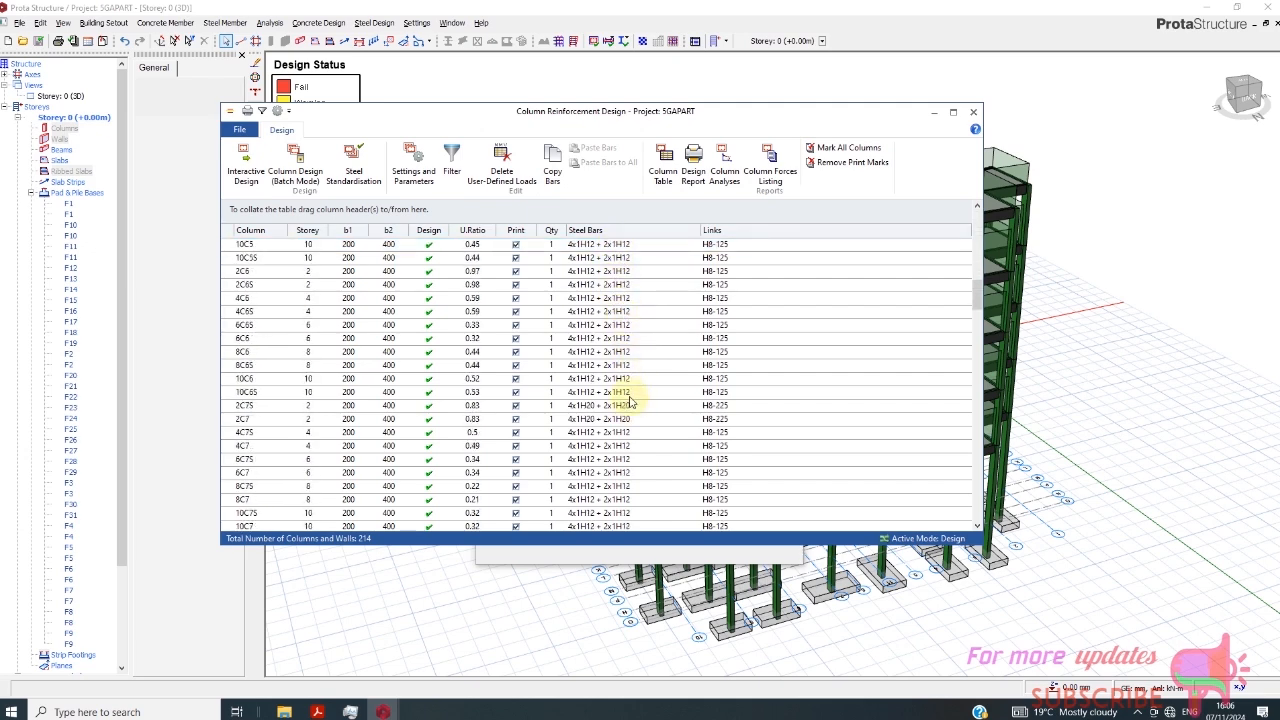
{"action": "scroll", "coordinate": [630, 400], "scroll_direction": "down", "scroll_amount": 20}
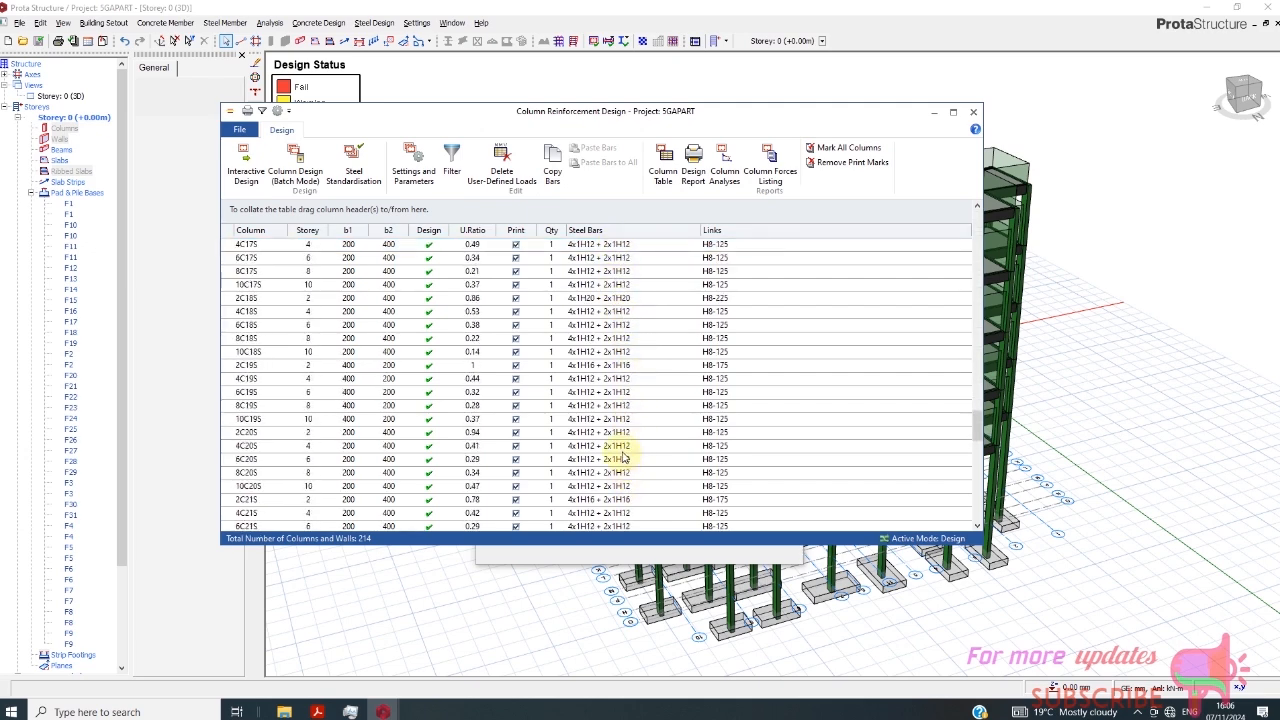
{"action": "scroll", "coordinate": [625, 440], "scroll_direction": "up", "scroll_amount": 20}
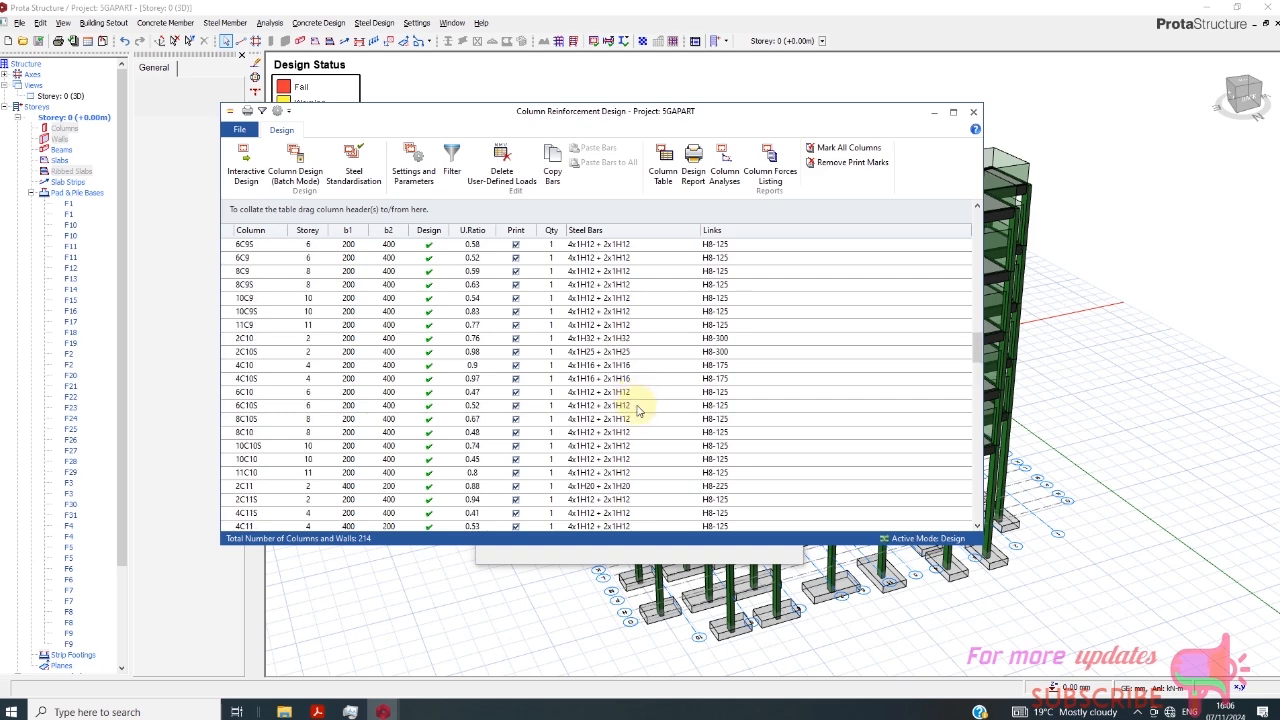
{"action": "scroll", "coordinate": [637, 410], "scroll_direction": "down", "scroll_amount": 15}
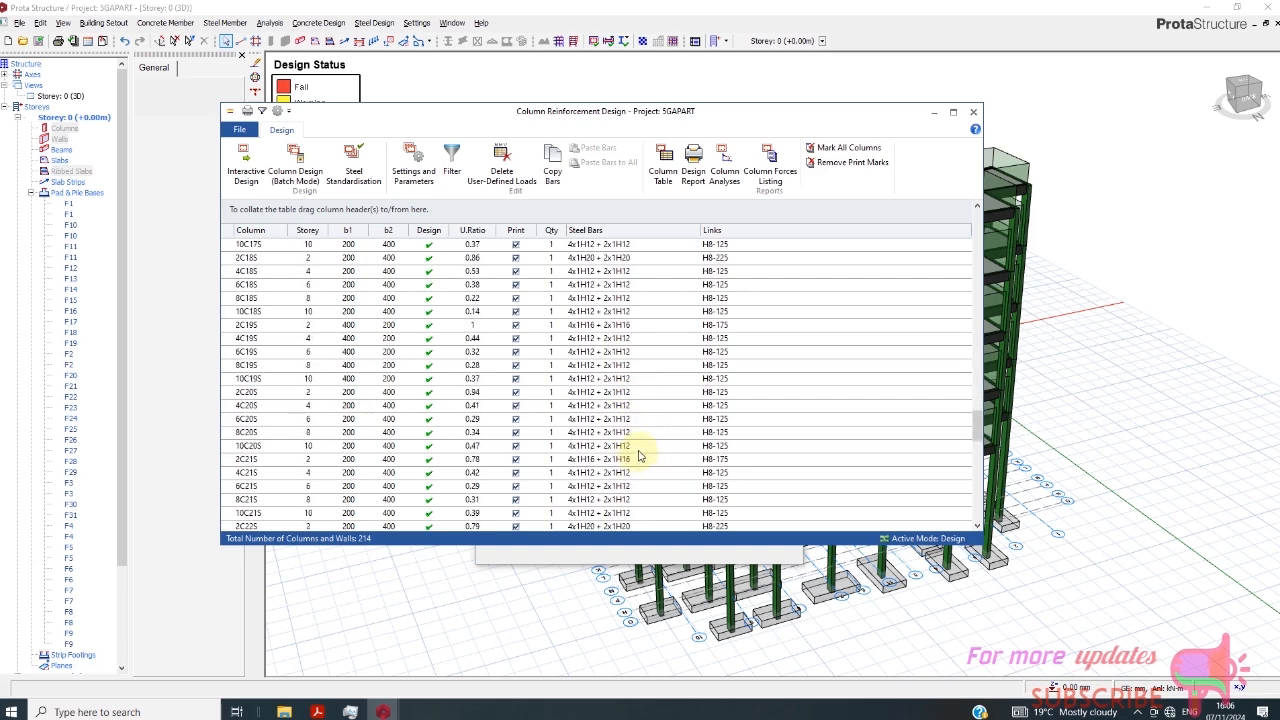
{"action": "scroll", "coordinate": [640, 456], "scroll_direction": "up", "scroll_amount": 6}
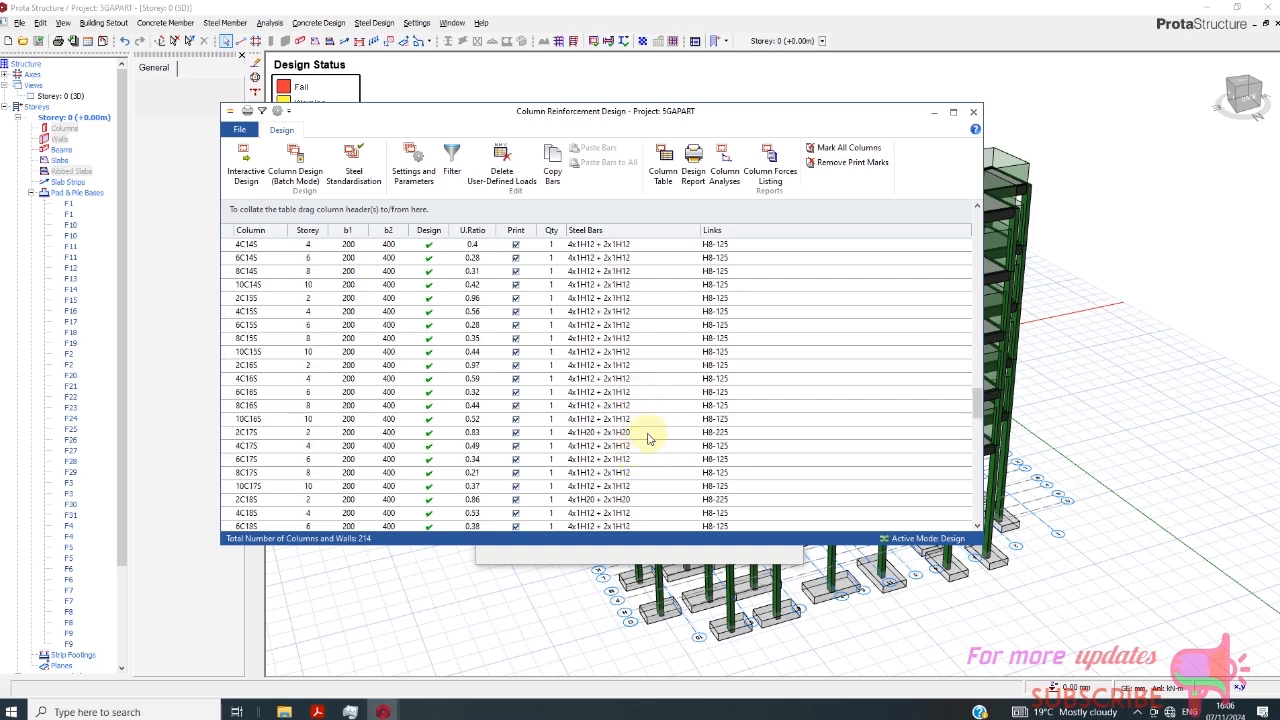
- Open the reinforcement design of column 2C17S at Storey 2 and examine its interaction diagrams through Column Analysis
{"action": "left_click", "coordinate": [587, 433]}
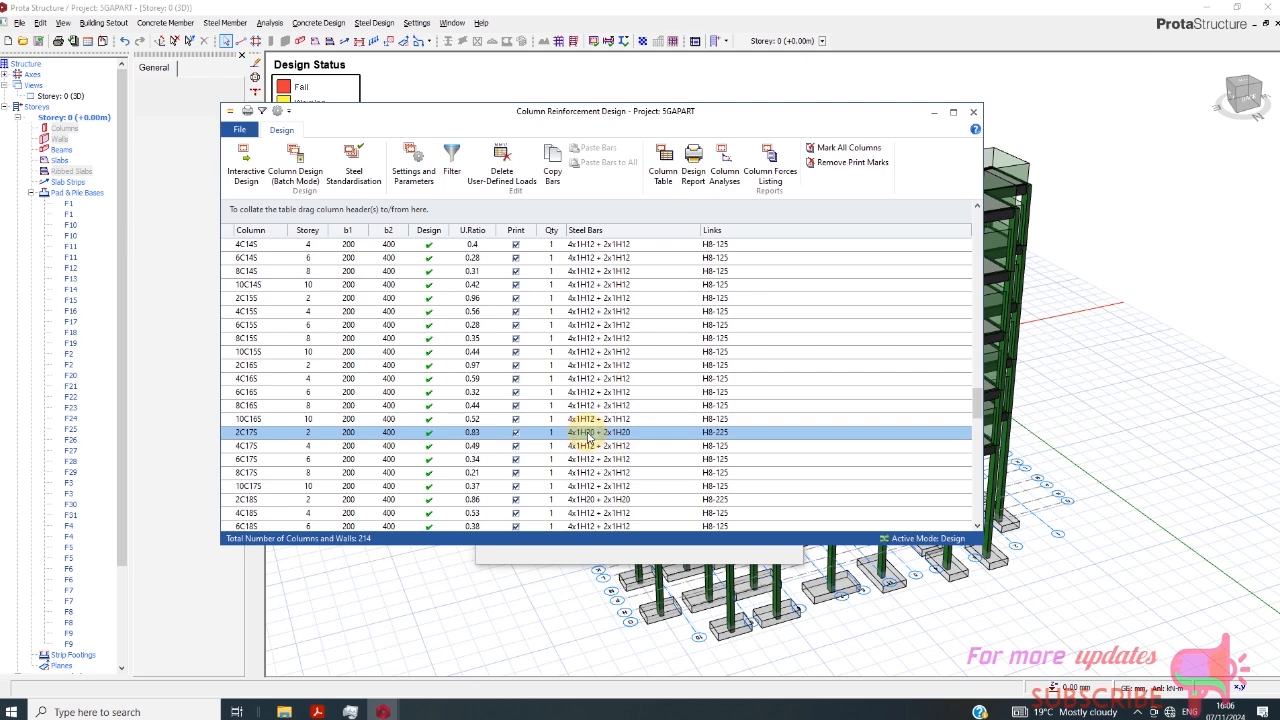
{"action": "double_click", "coordinate": [588, 434]}
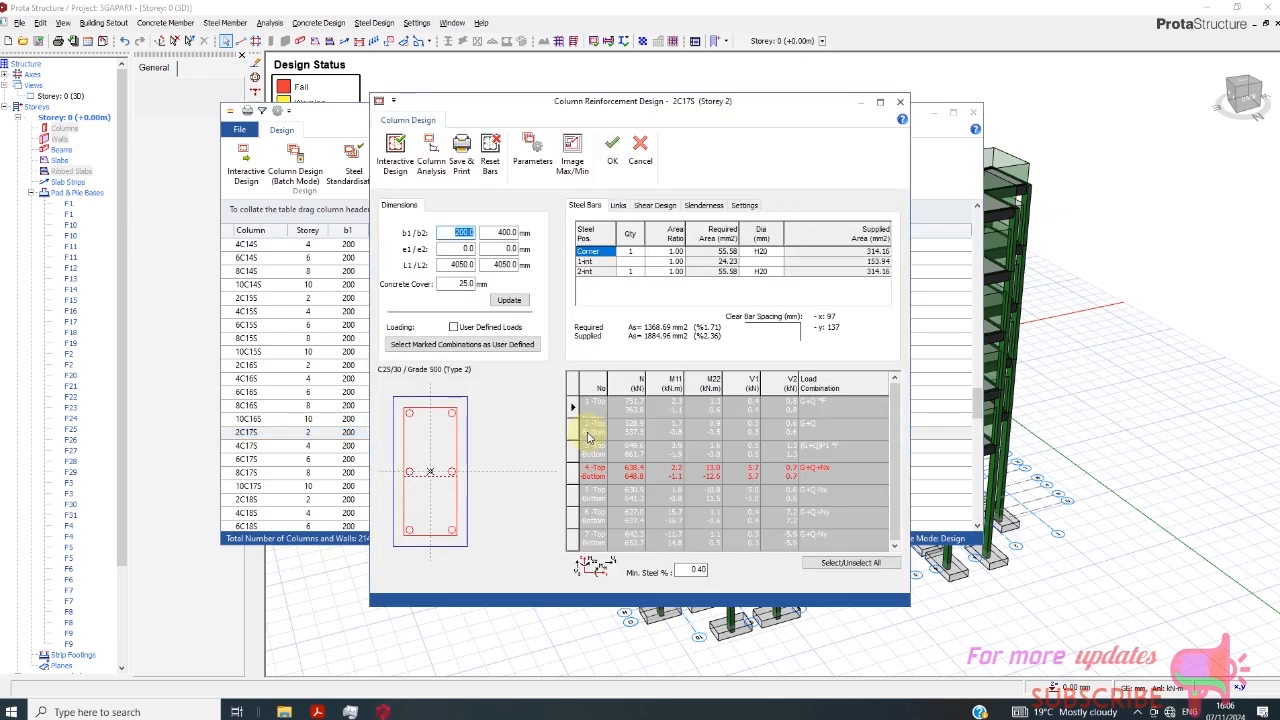
{"action": "left_click", "coordinate": [432, 165]}
{"action": "left_click", "coordinate": [535, 345]}
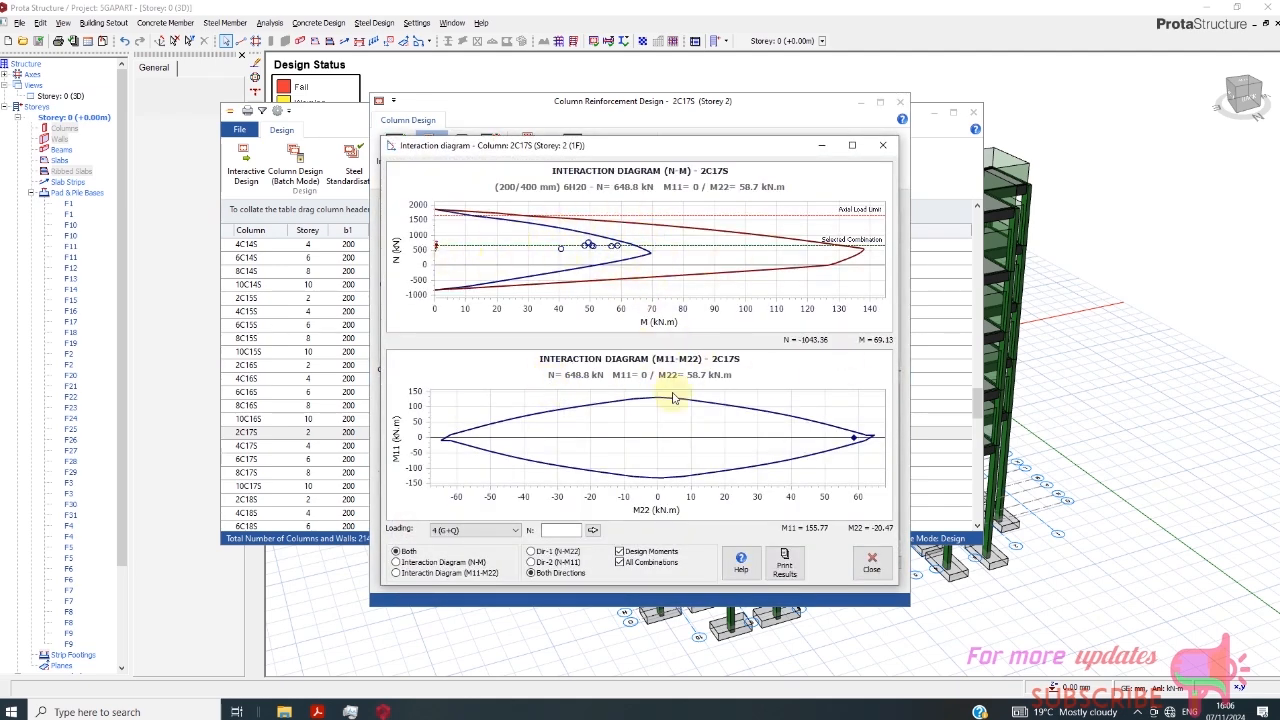
{"action": "left_click", "coordinate": [871, 563]}
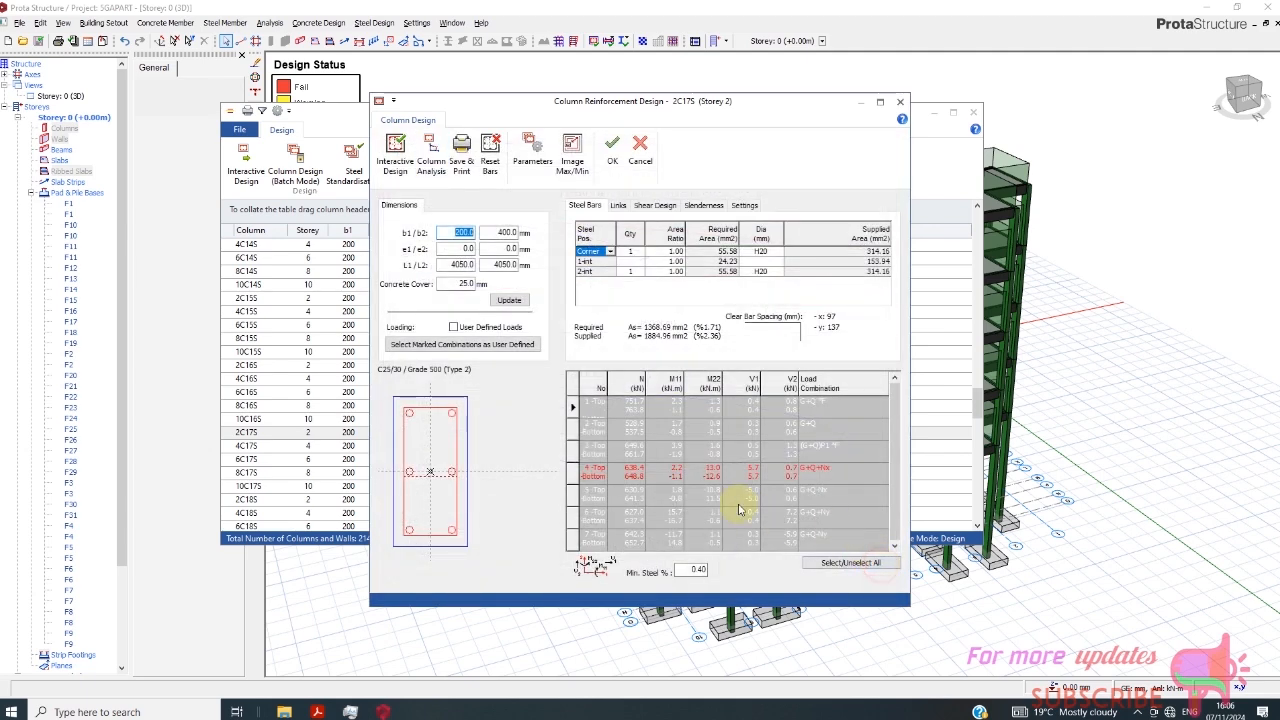
- Try H16 bars for the corner and 2-int positions of column 2C17S and check them on the interaction diagrams
{"action": "left_click", "coordinate": [763, 252]}
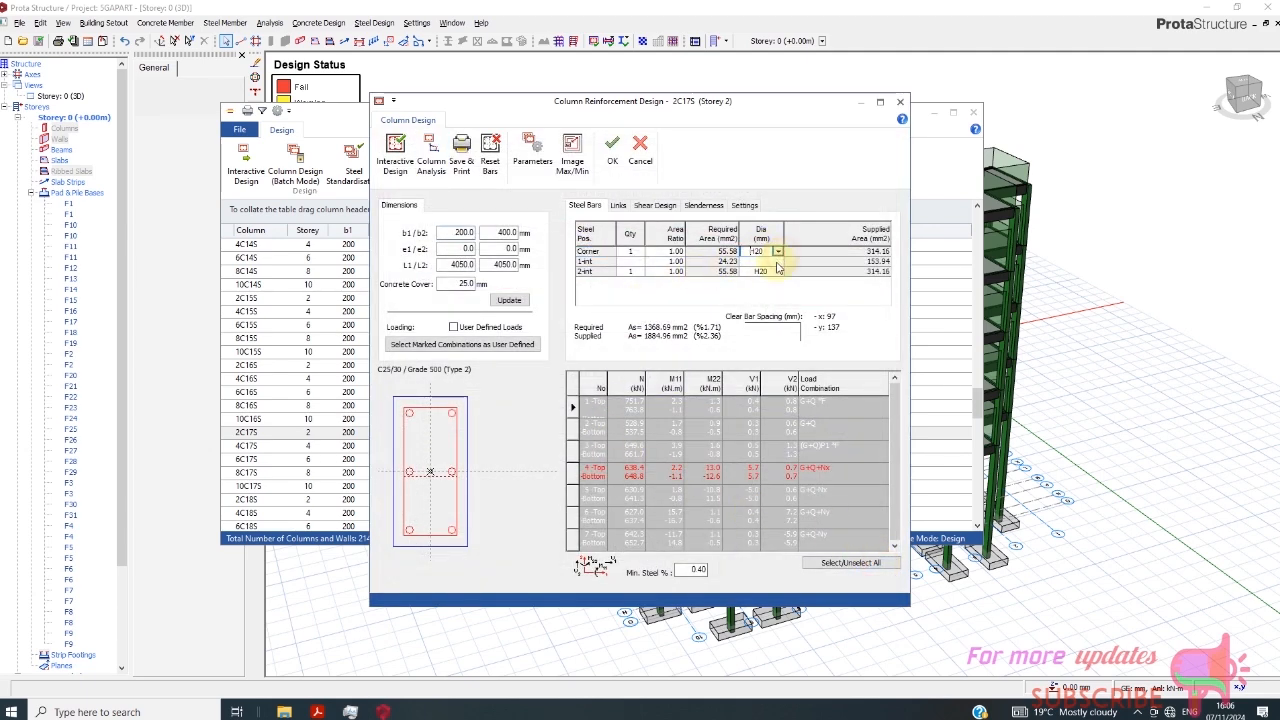
{"action": "left_click", "coordinate": [777, 252]}
{"action": "left_click", "coordinate": [768, 270]}
{"action": "left_click", "coordinate": [777, 272]}
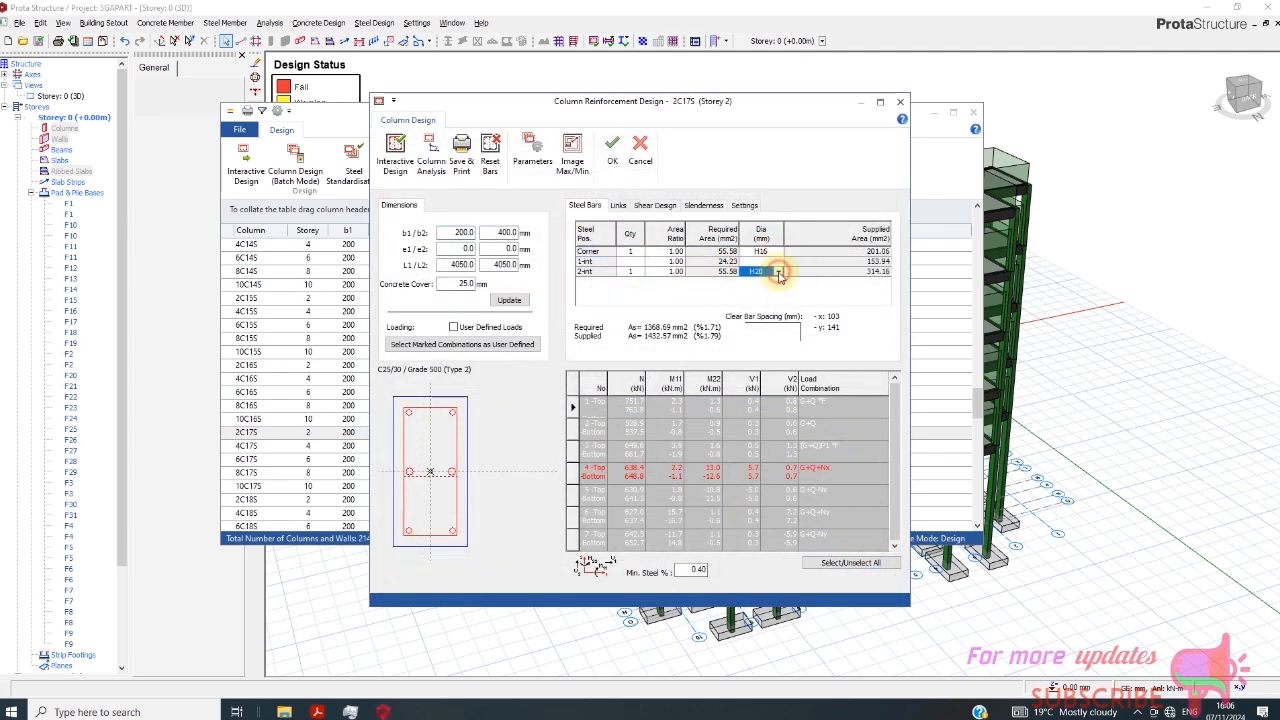
{"action": "left_click", "coordinate": [778, 273]}
{"action": "left_click", "coordinate": [757, 289]}
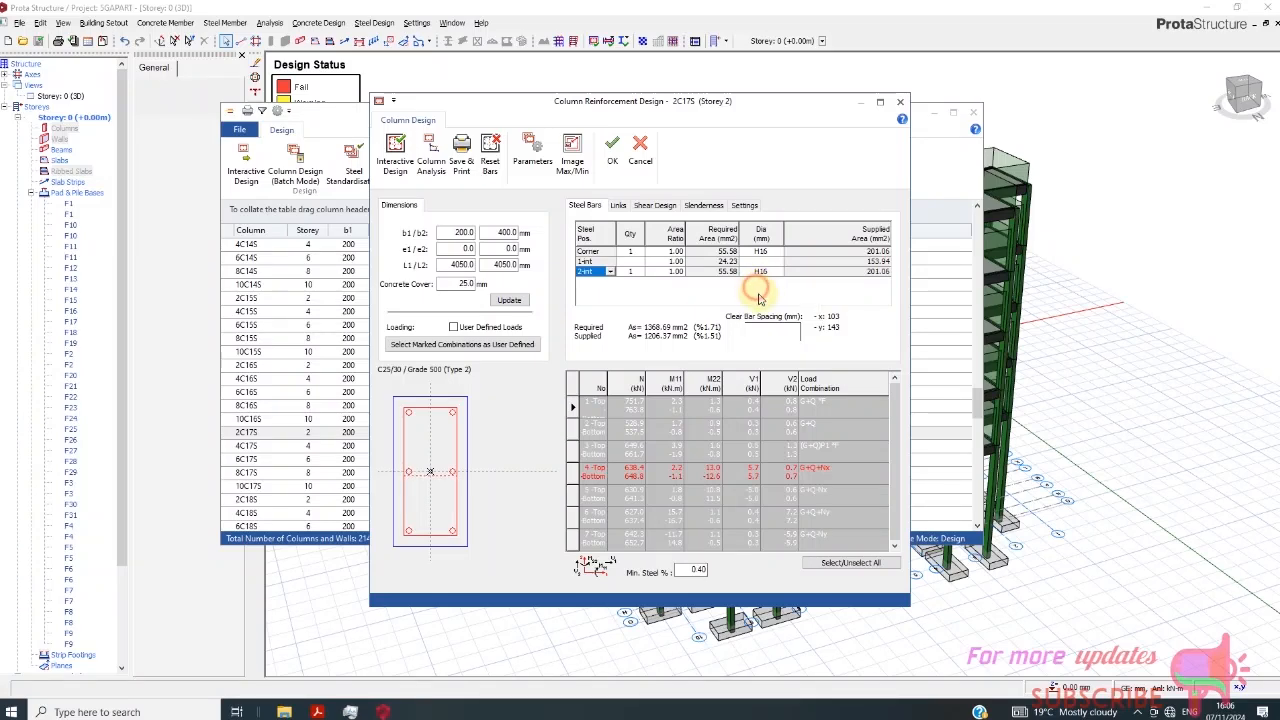
{"action": "left_click", "coordinate": [428, 150]}
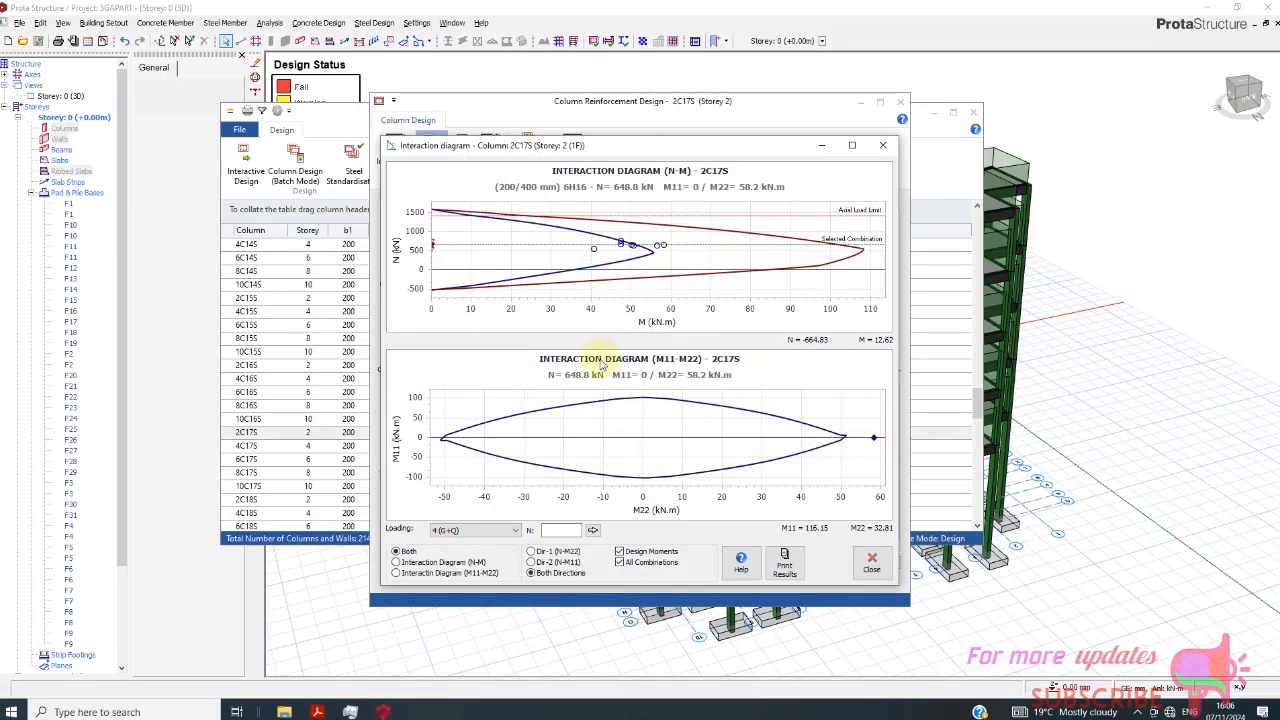
{"action": "left_click", "coordinate": [871, 562]}
- Rerun Interactive Design for column 2C17S, accept the 6H20 bars and recheck the interaction diagrams
{"action": "left_click", "coordinate": [397, 170]}
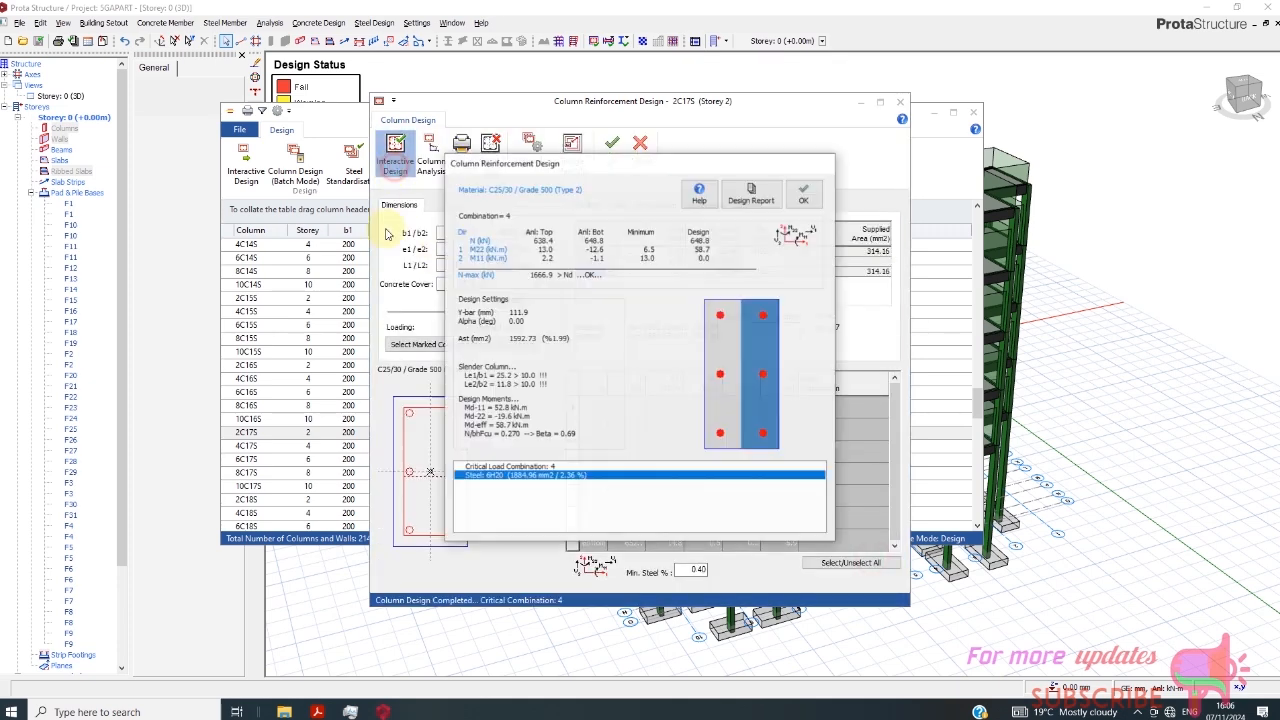
{"action": "left_click", "coordinate": [809, 191]}
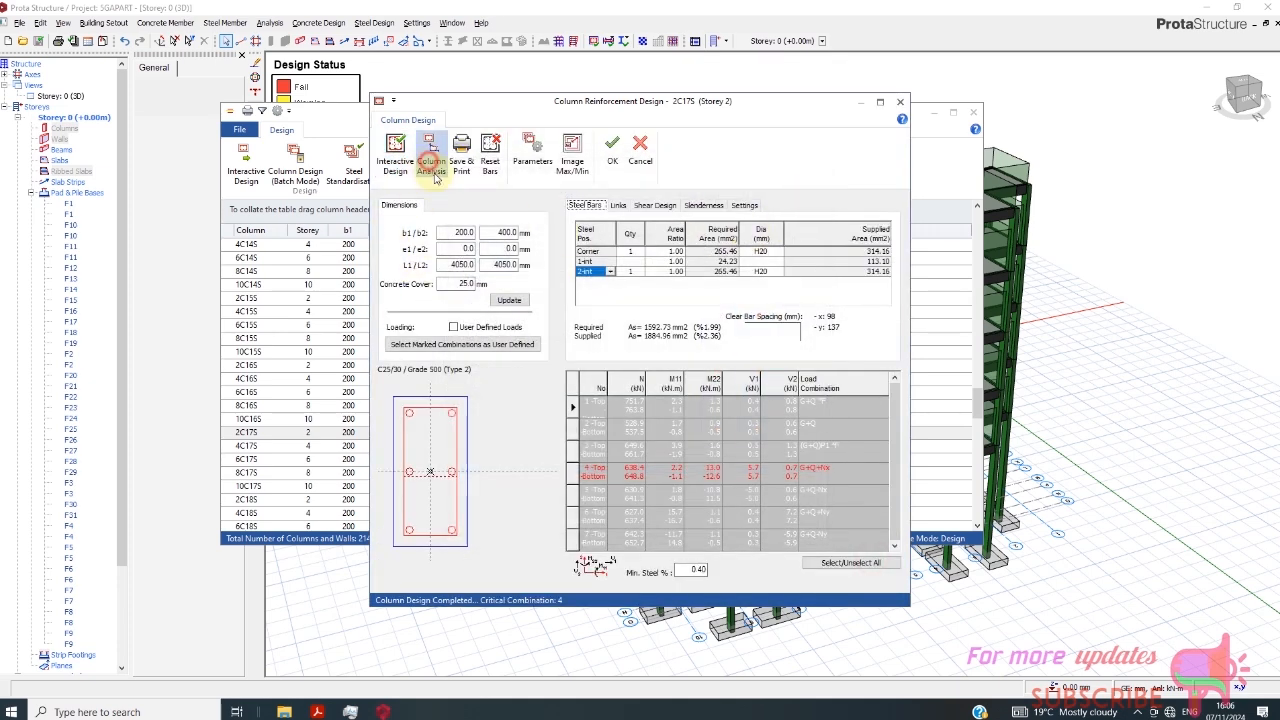
{"action": "left_click", "coordinate": [431, 152]}
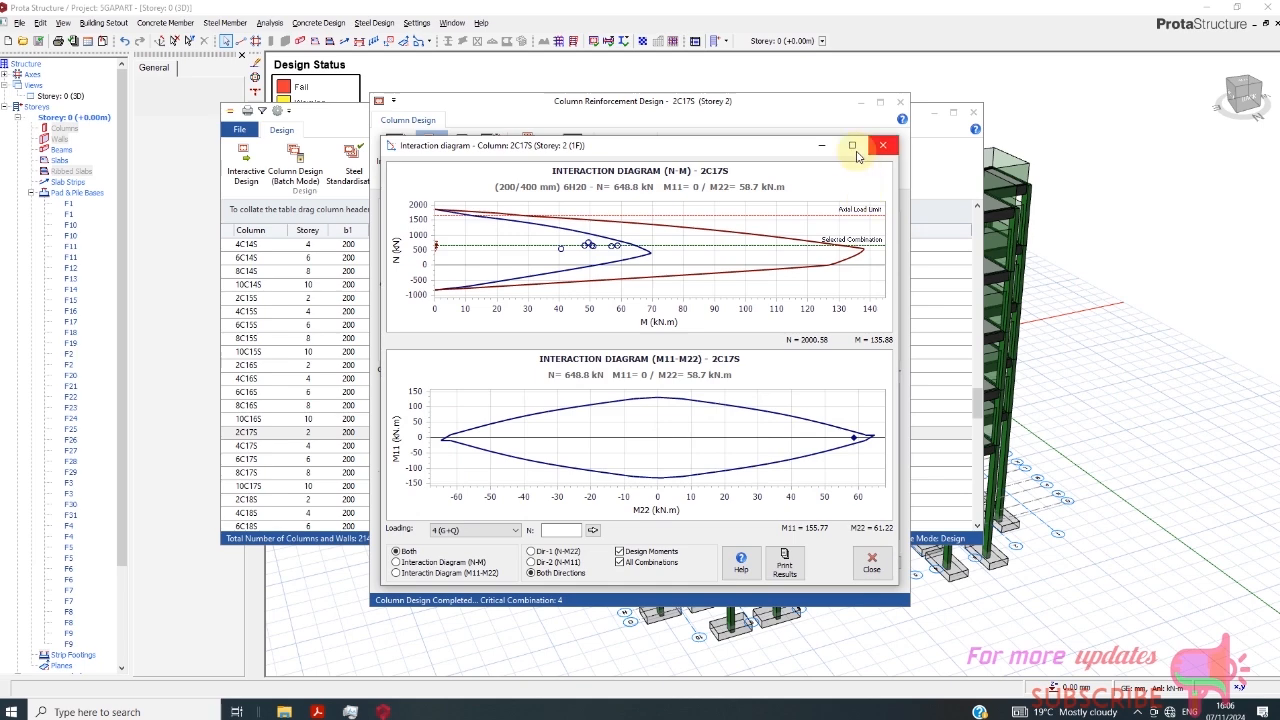
{"action": "left_click", "coordinate": [883, 145]}
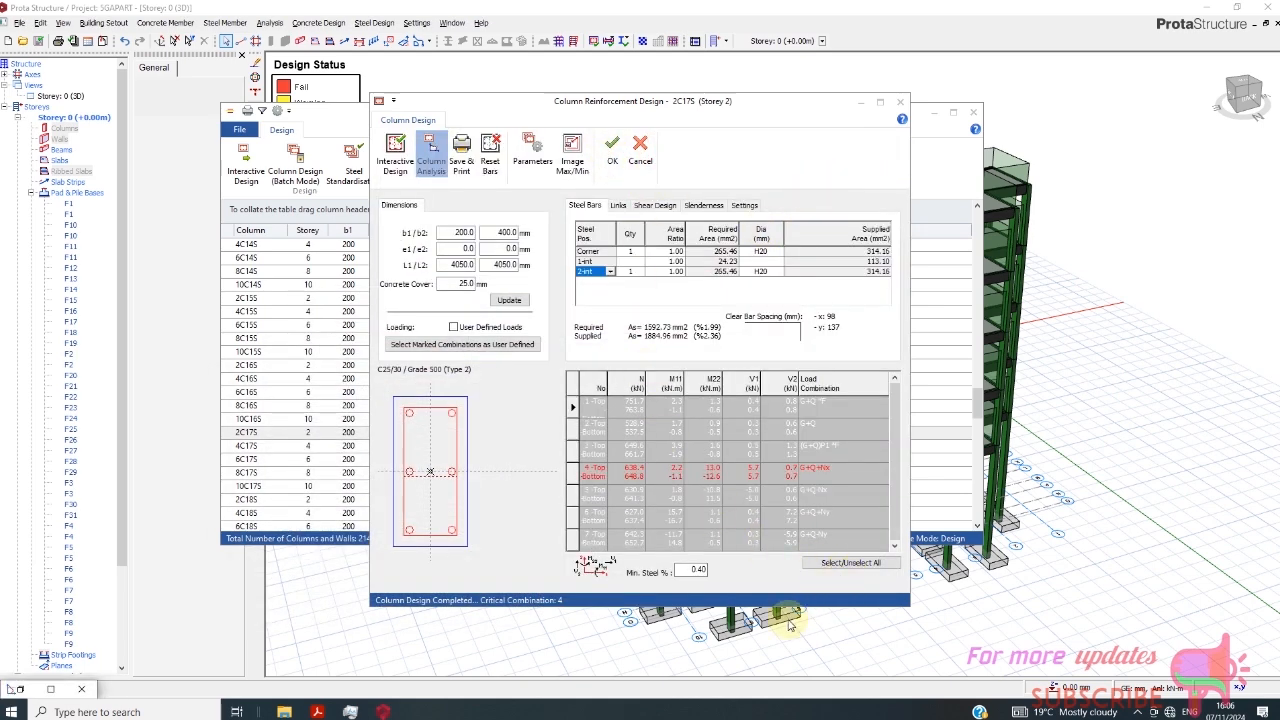
- Close the column reinforcement design windows and the Building Analysis dialog to return to the 3D model
{"action": "mouse_move", "coordinate": [385, 712]}
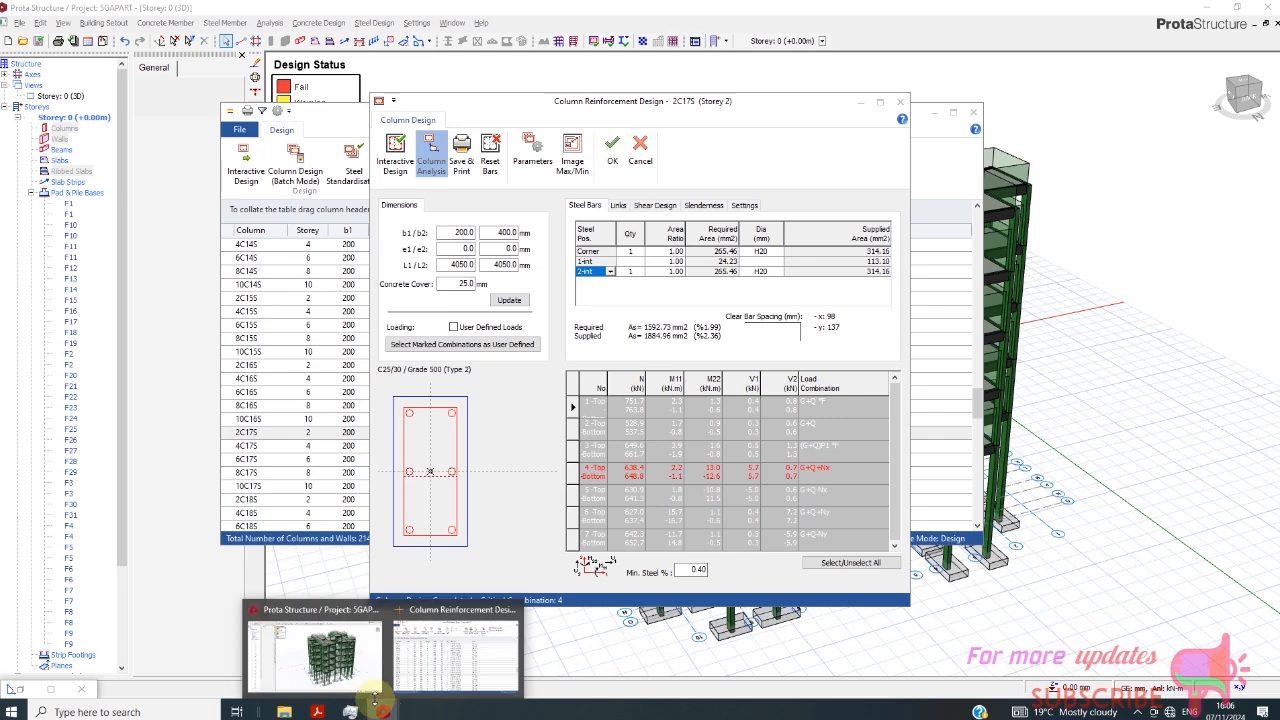
{"action": "left_click", "coordinate": [511, 609]}
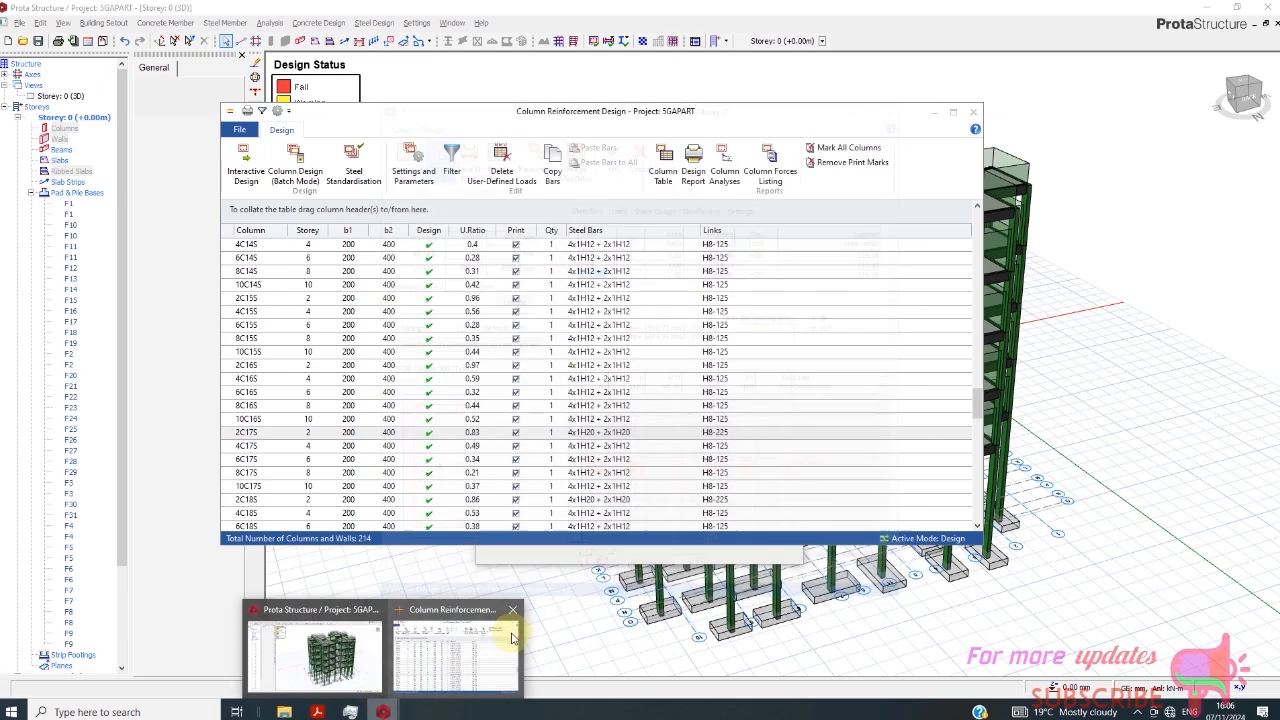
{"action": "left_click", "coordinate": [511, 609]}
{"action": "left_click", "coordinate": [398, 645]}
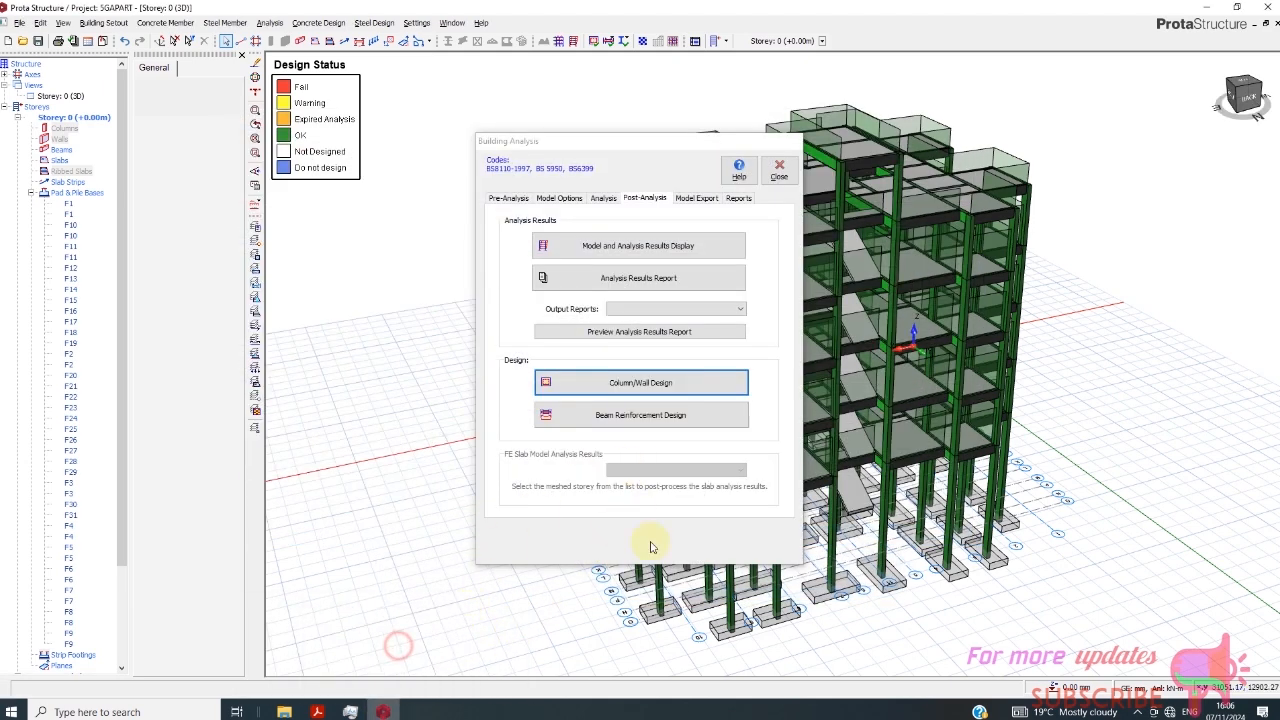
{"action": "left_click", "coordinate": [779, 170]}
{"action": "left_click", "coordinate": [397, 137]}
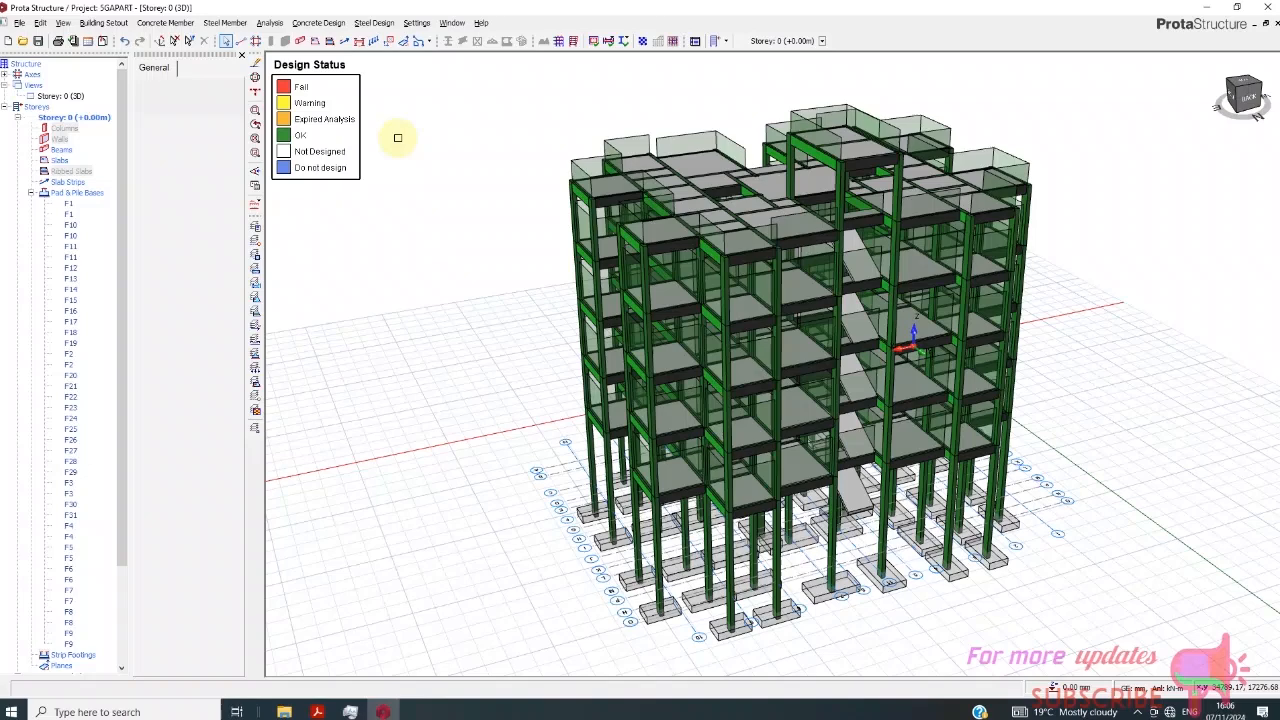
- Load ProtaDetails from the concrete design commands, saving the current project changes first
{"action": "left_click", "coordinate": [271, 25]}
{"action": "left_click", "coordinate": [327, 26]}
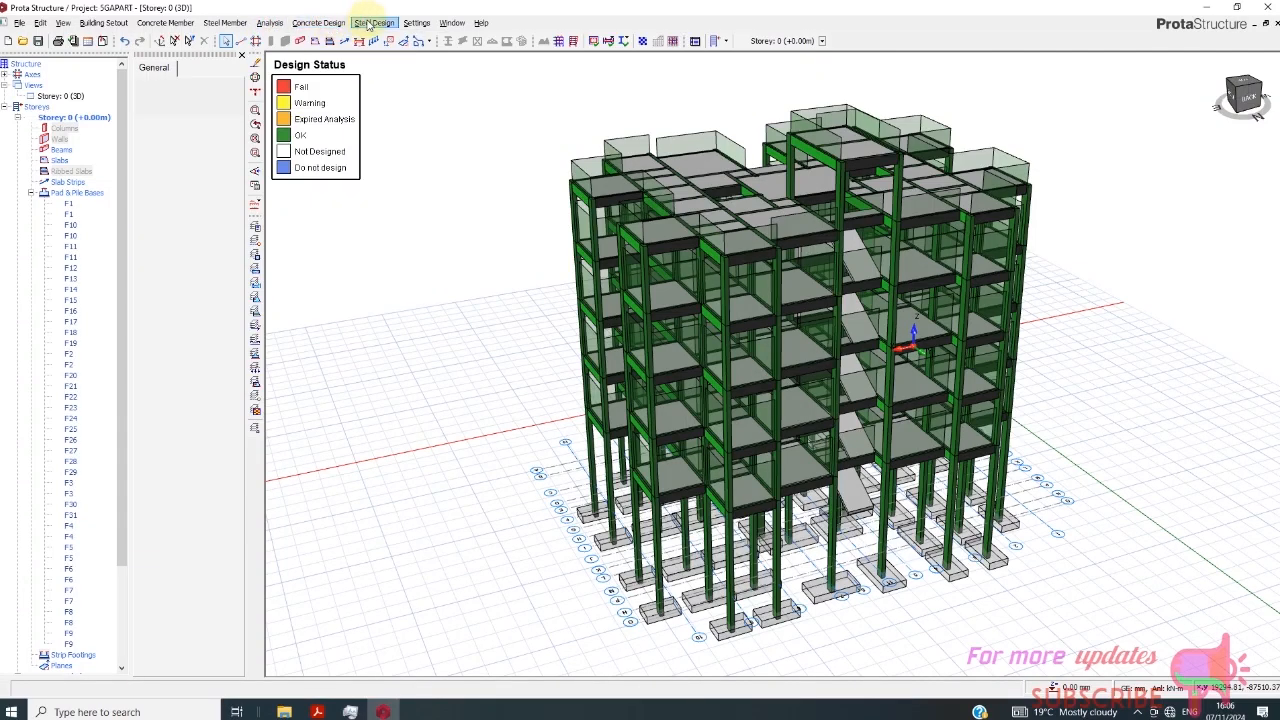
{"action": "left_click", "coordinate": [316, 23]}
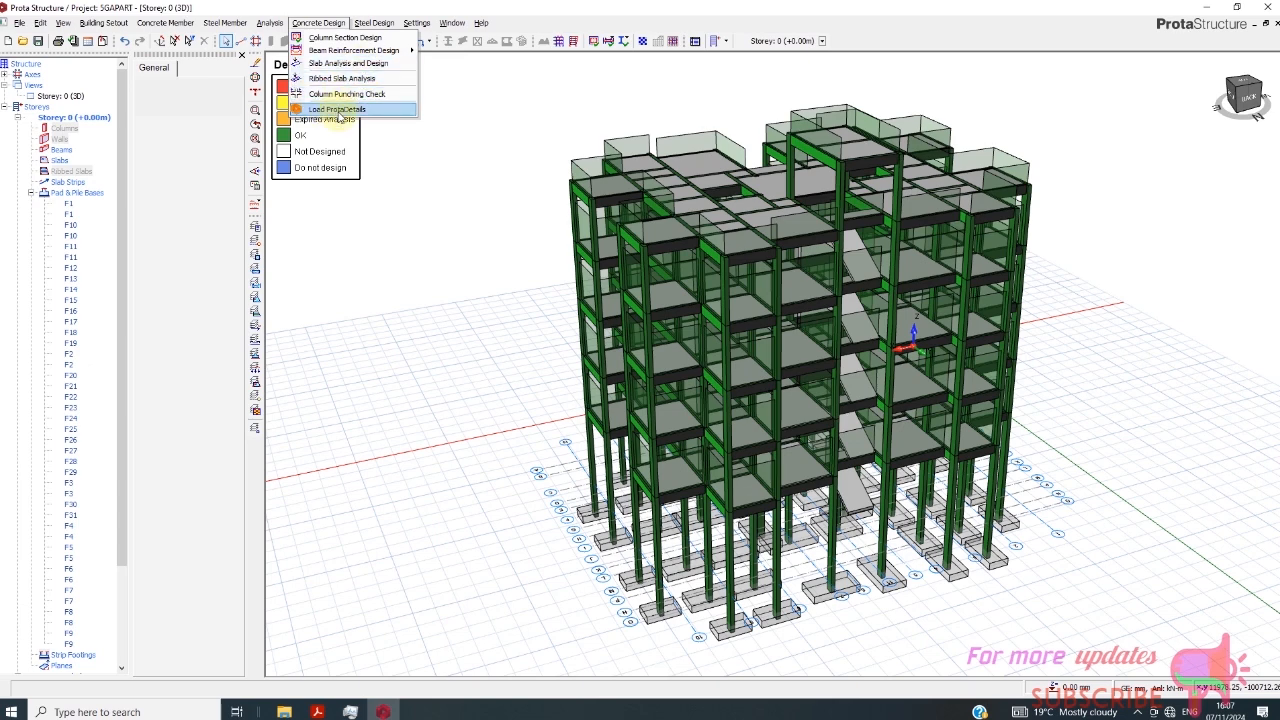
{"action": "left_click", "coordinate": [338, 110]}
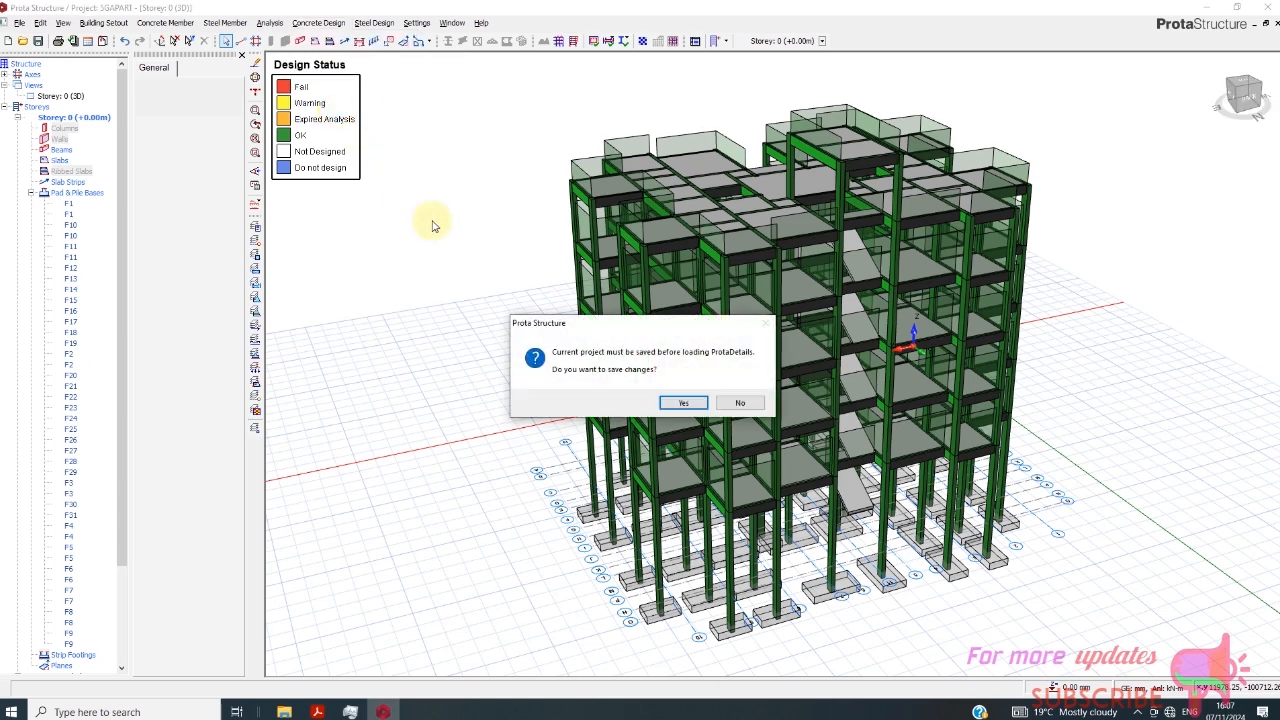
{"action": "left_click", "coordinate": [677, 404]}
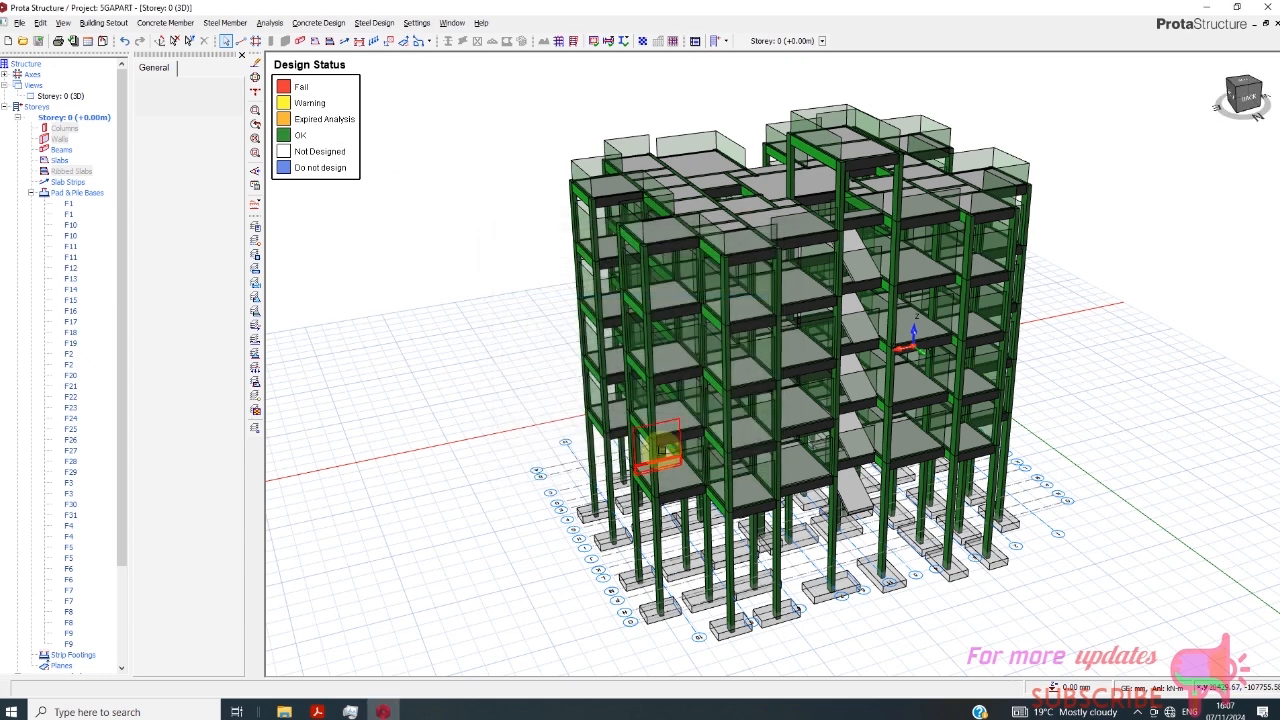
{"action": "scroll", "coordinate": [660, 452], "scroll_direction": "down", "scroll_amount": 2}
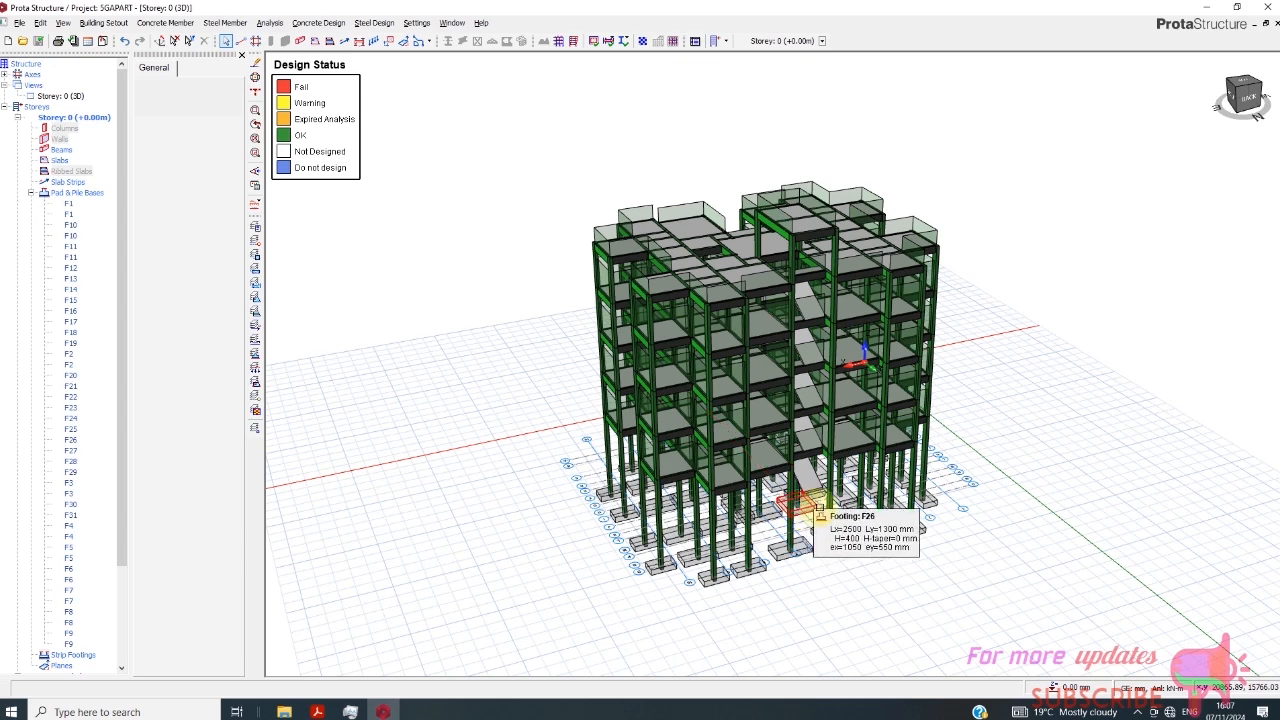
{"action": "scroll", "coordinate": [880, 430], "scroll_direction": "up", "scroll_amount": 2}
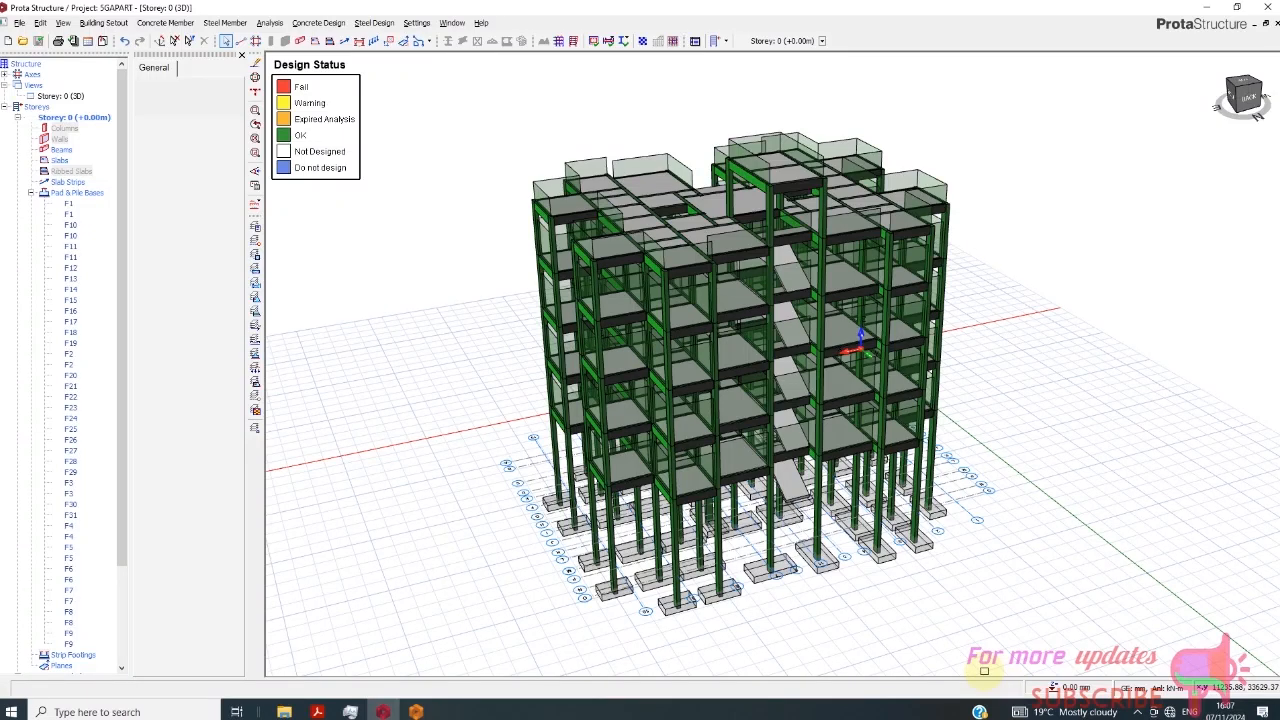
- Switch to ProtaDetails and auto-generate all detail drawing types for storeys 0 to 11 at scale 1/50, placing them in the empty drawing
{"action": "left_click", "coordinate": [416, 711]}
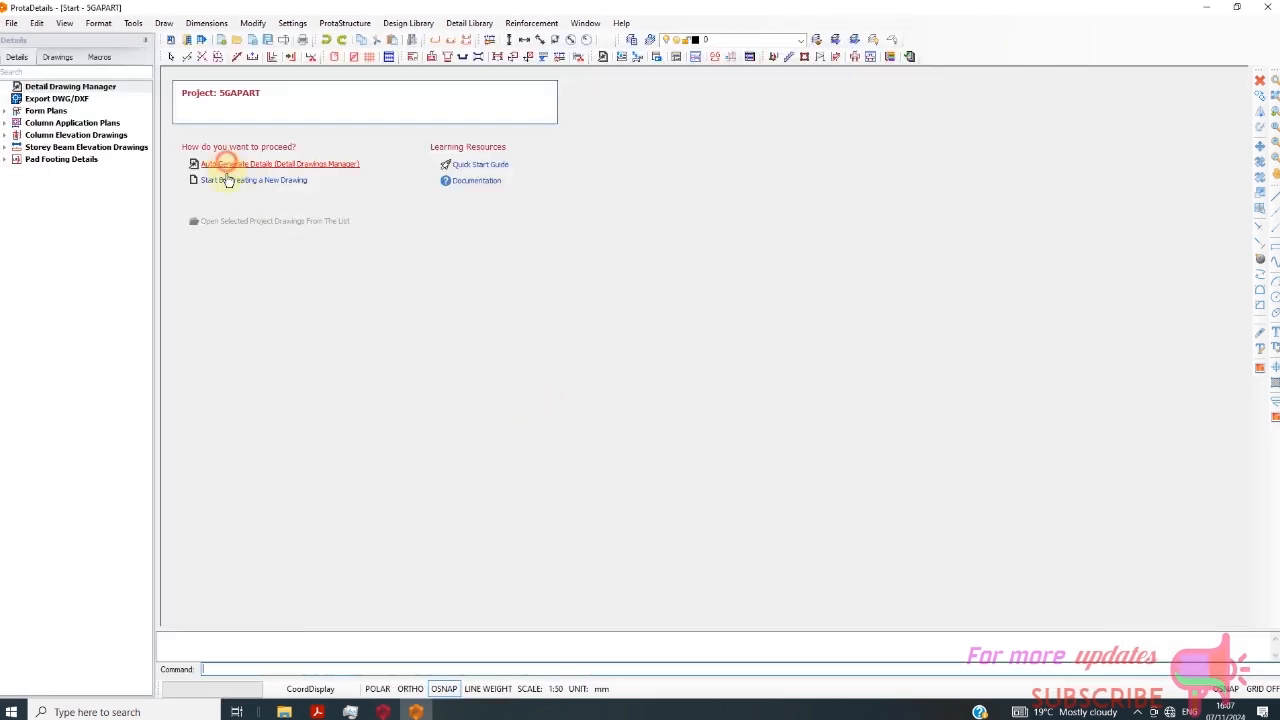
{"action": "left_click", "coordinate": [229, 180]}
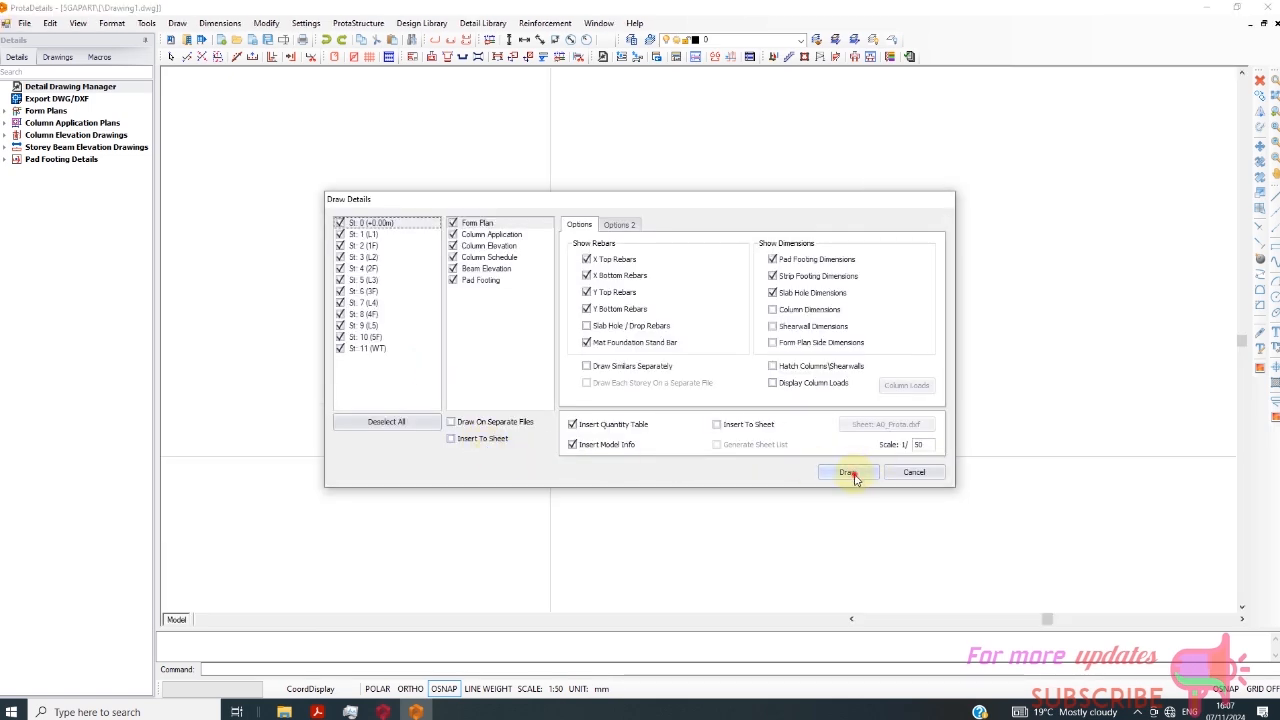
{"action": "left_click", "coordinate": [848, 473]}
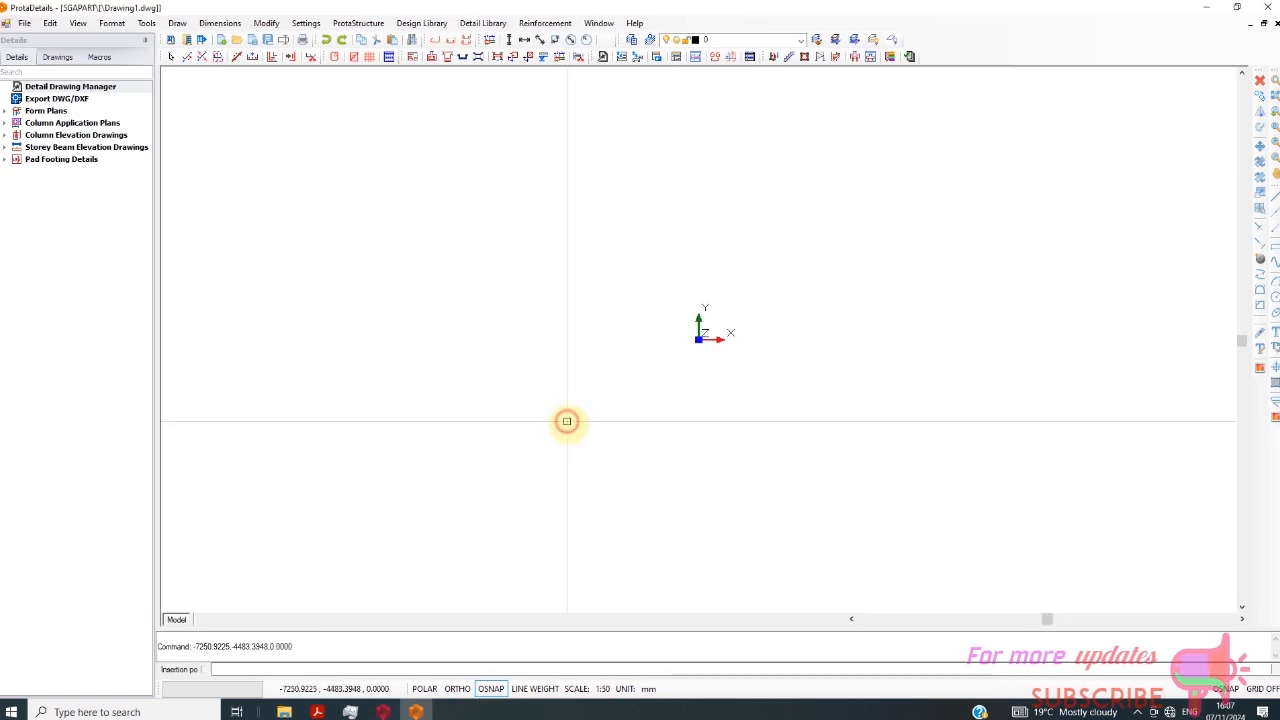
{"action": "left_click", "coordinate": [566, 421]}
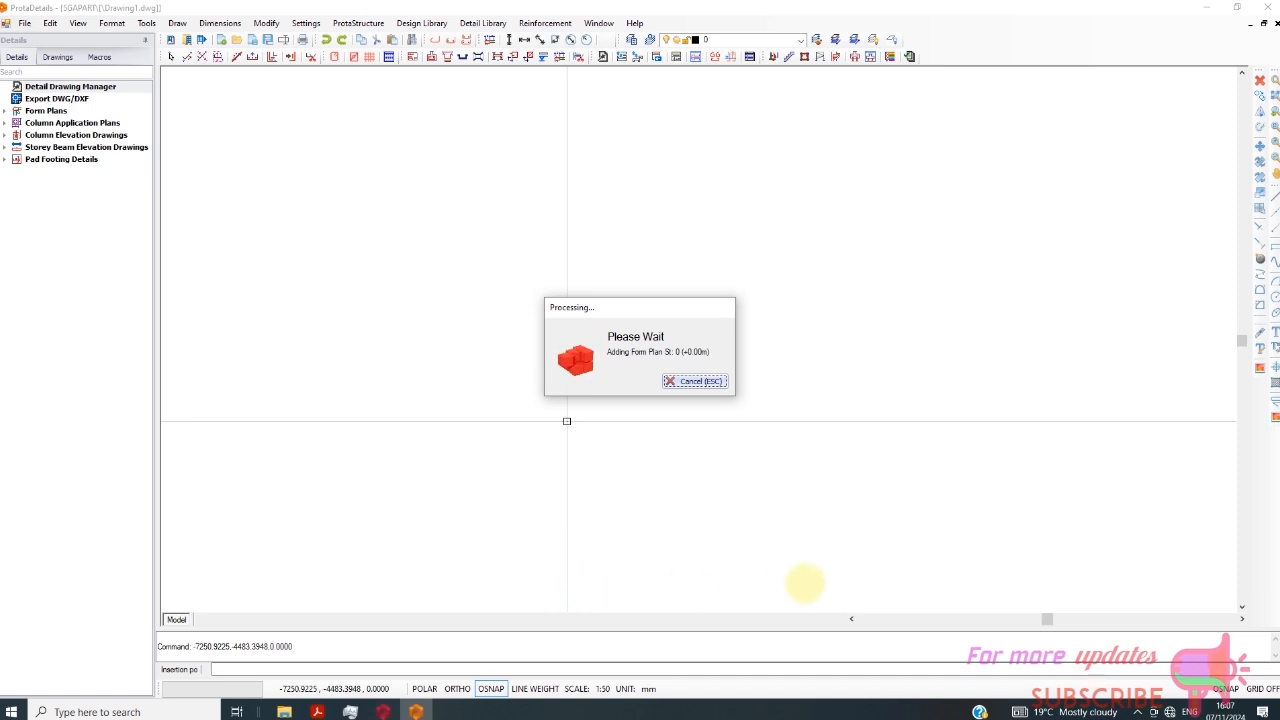
{"action": "left_click", "coordinate": [1130, 712]}
{"action": "left_click", "coordinate": [1124, 685]}
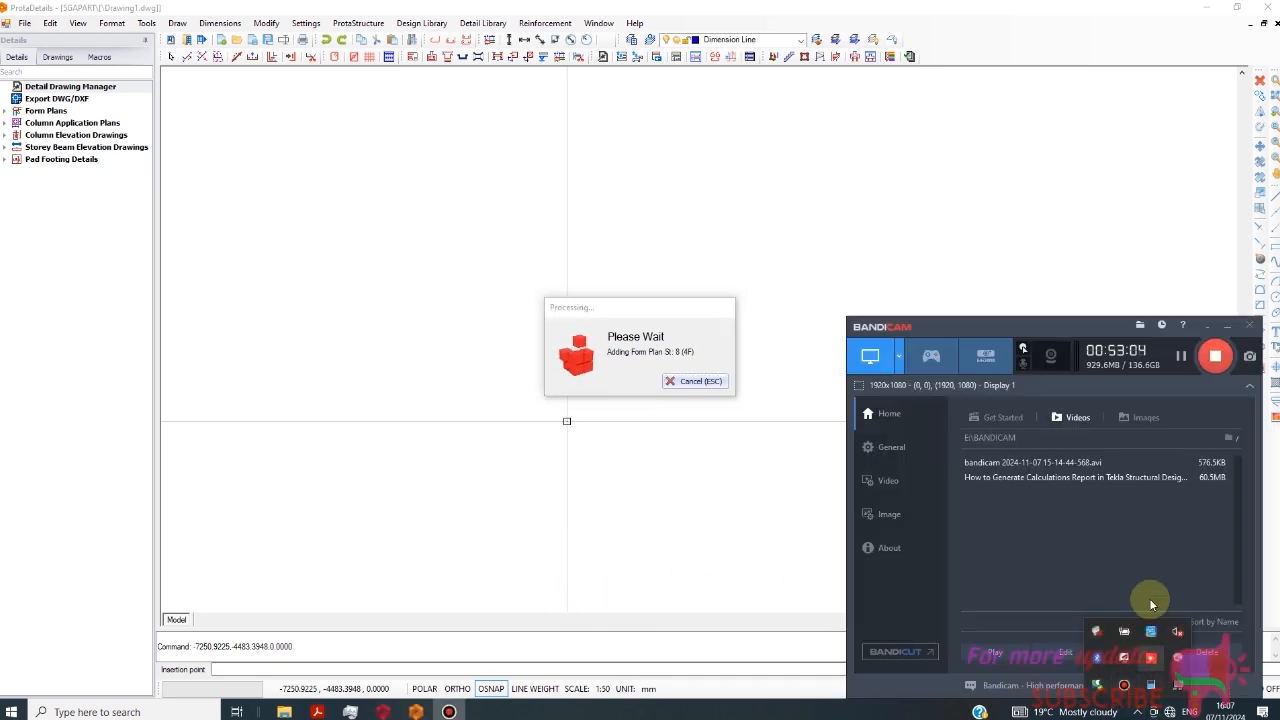